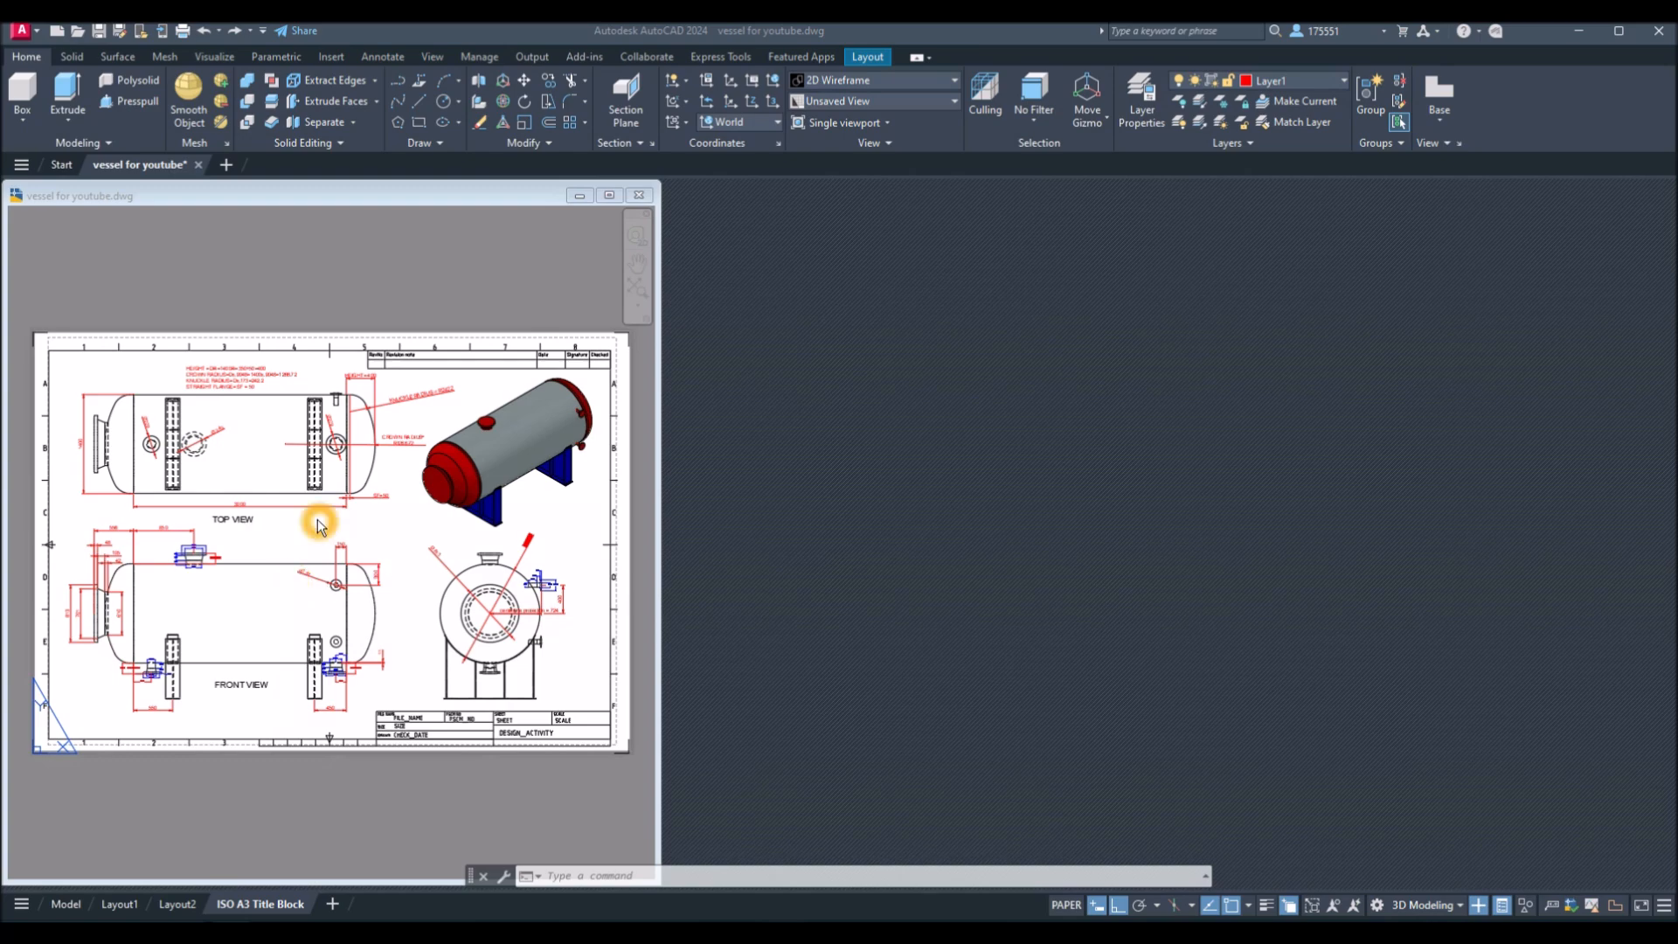
Create a new drawing from the acadiso3D template and fit its window beside the vessel drawing.
left_click(36, 40)
left_click(37, 40)
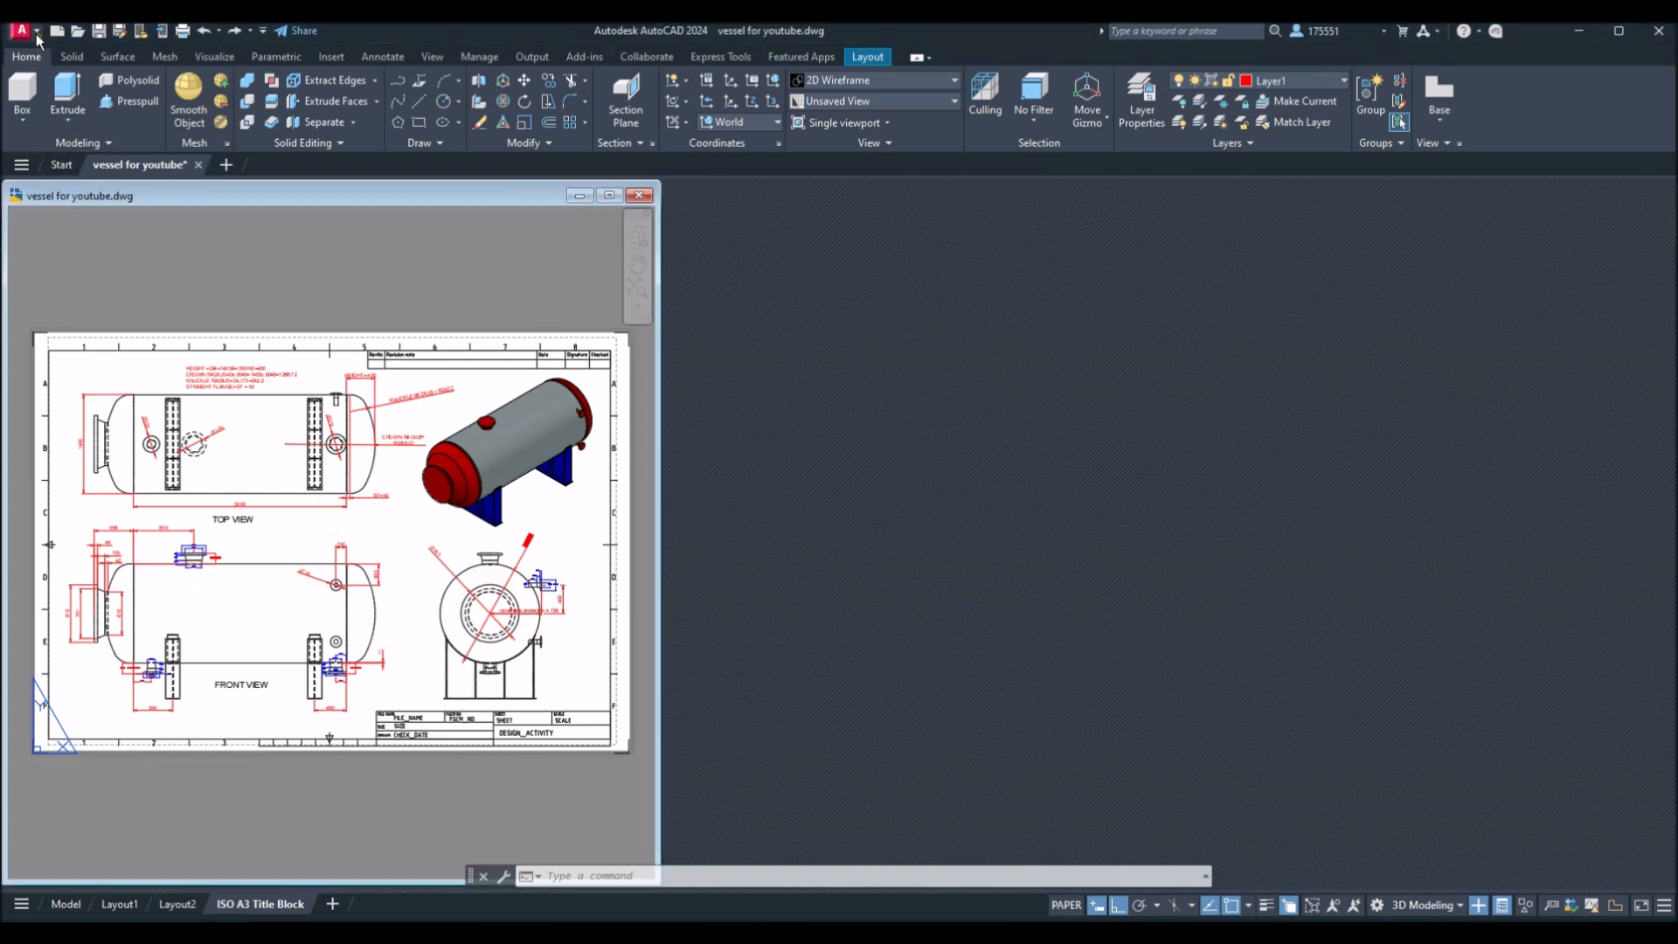
left_click(37, 40)
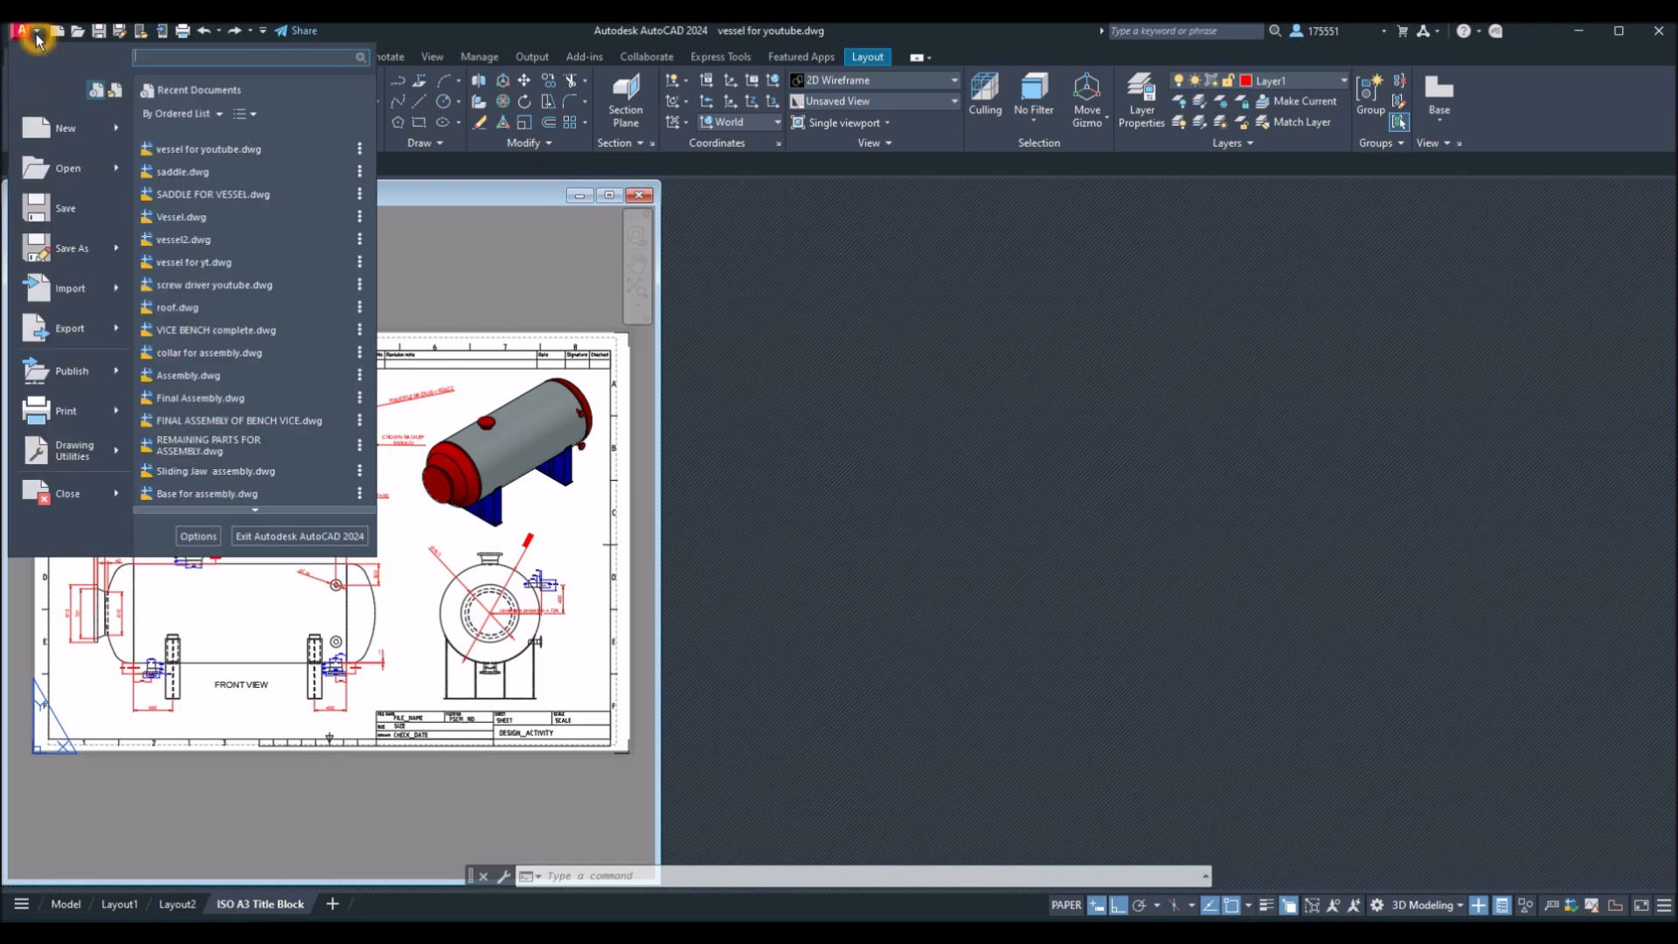
left_click(79, 137)
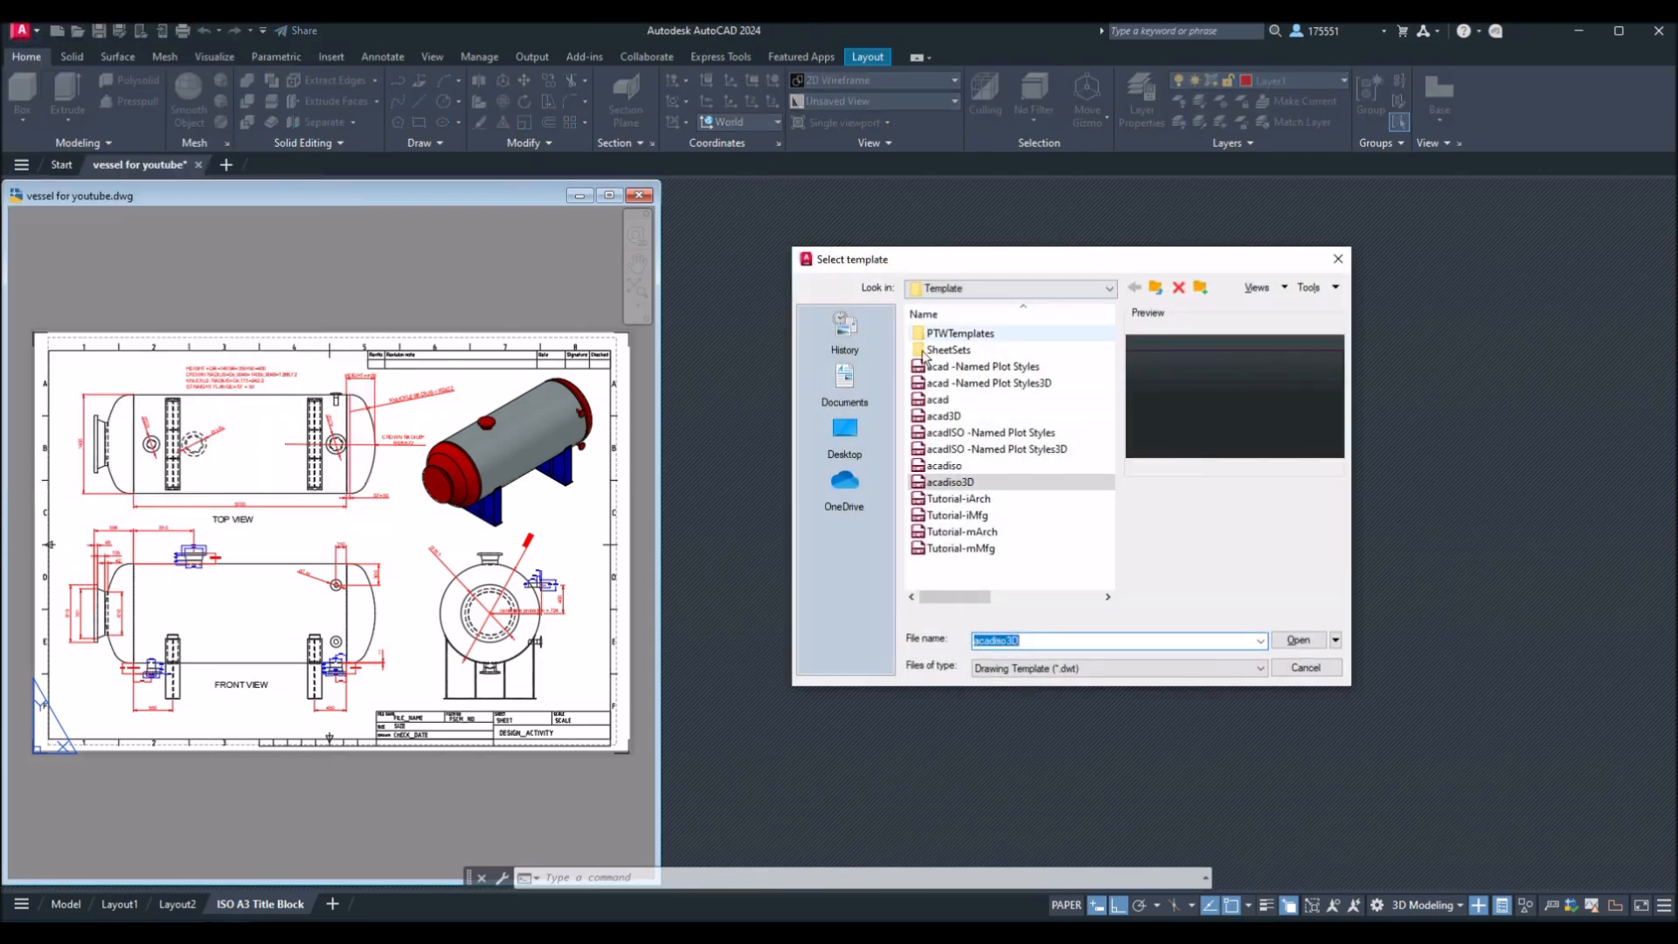
left_click(1014, 486)
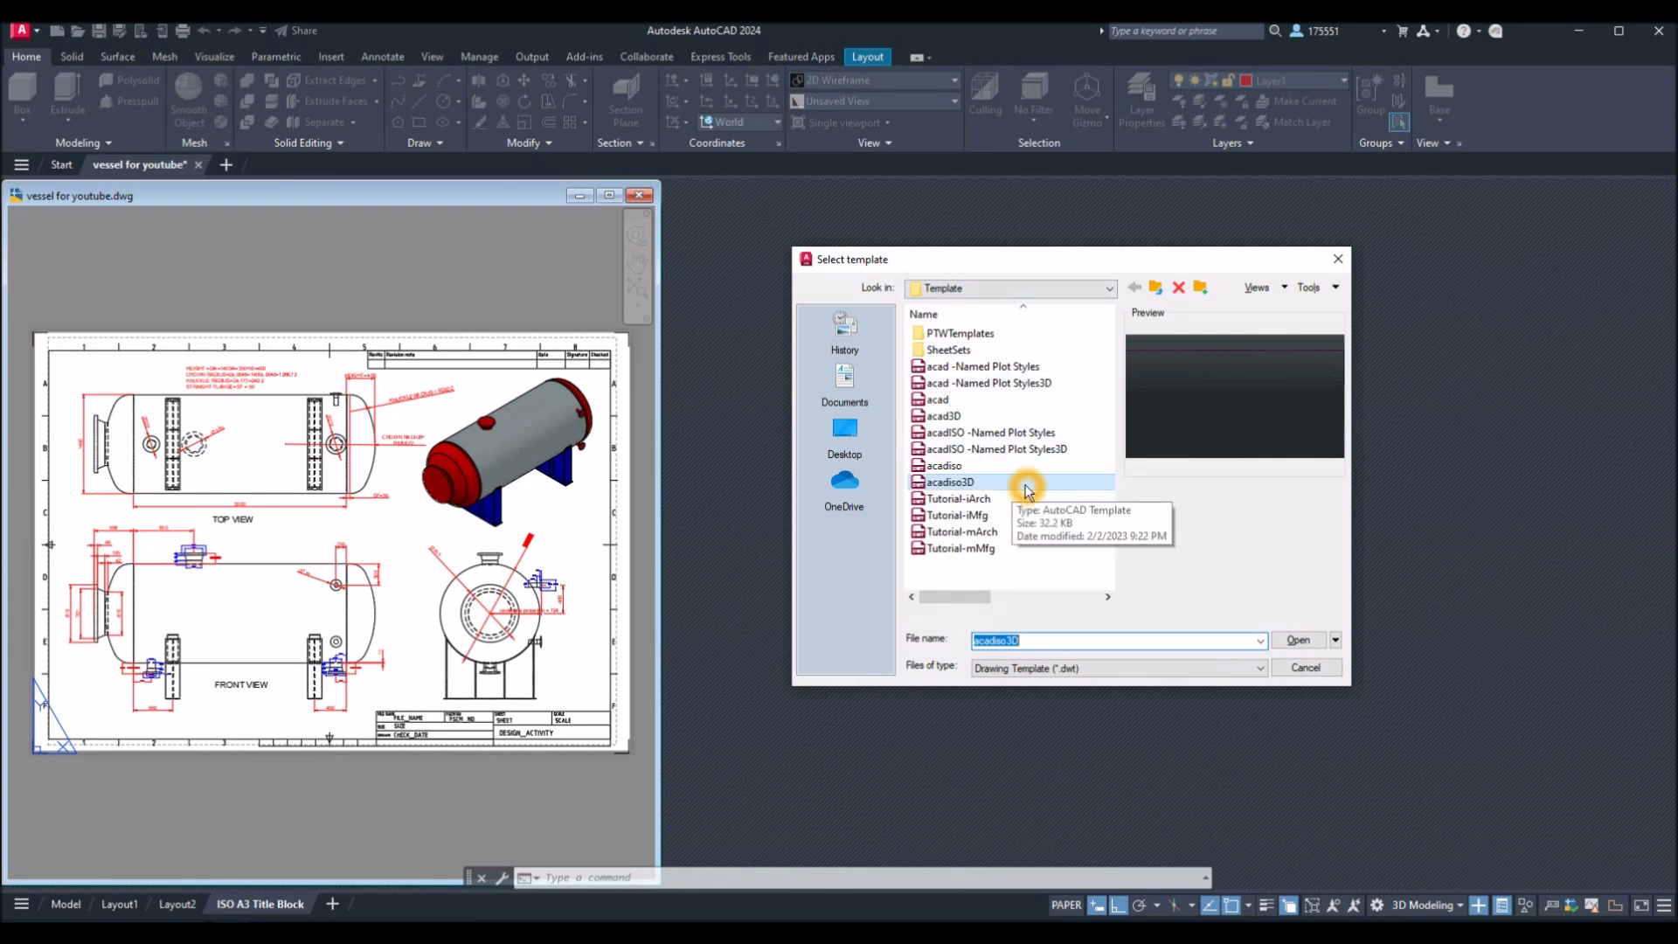
left_click(1300, 641)
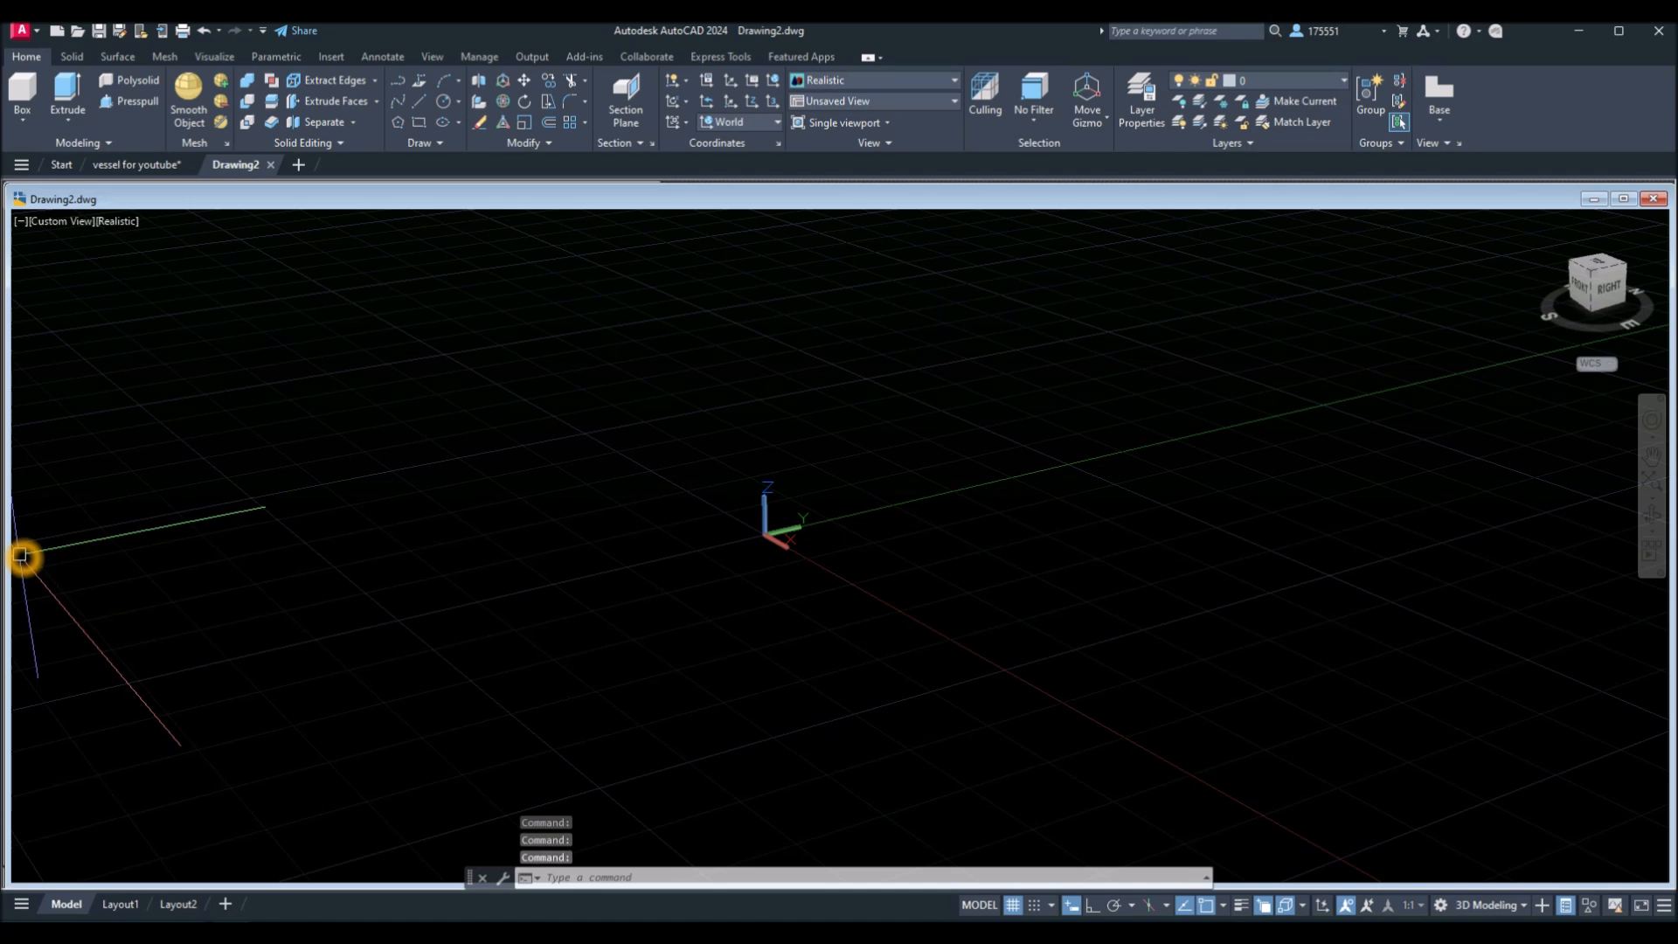
mouse_move(10, 484)
left_mouse_down()
mouse_move(459, 485)
mouse_move(637, 513)
mouse_move(737, 502)
mouse_move(666, 502)
left_mouse_up()
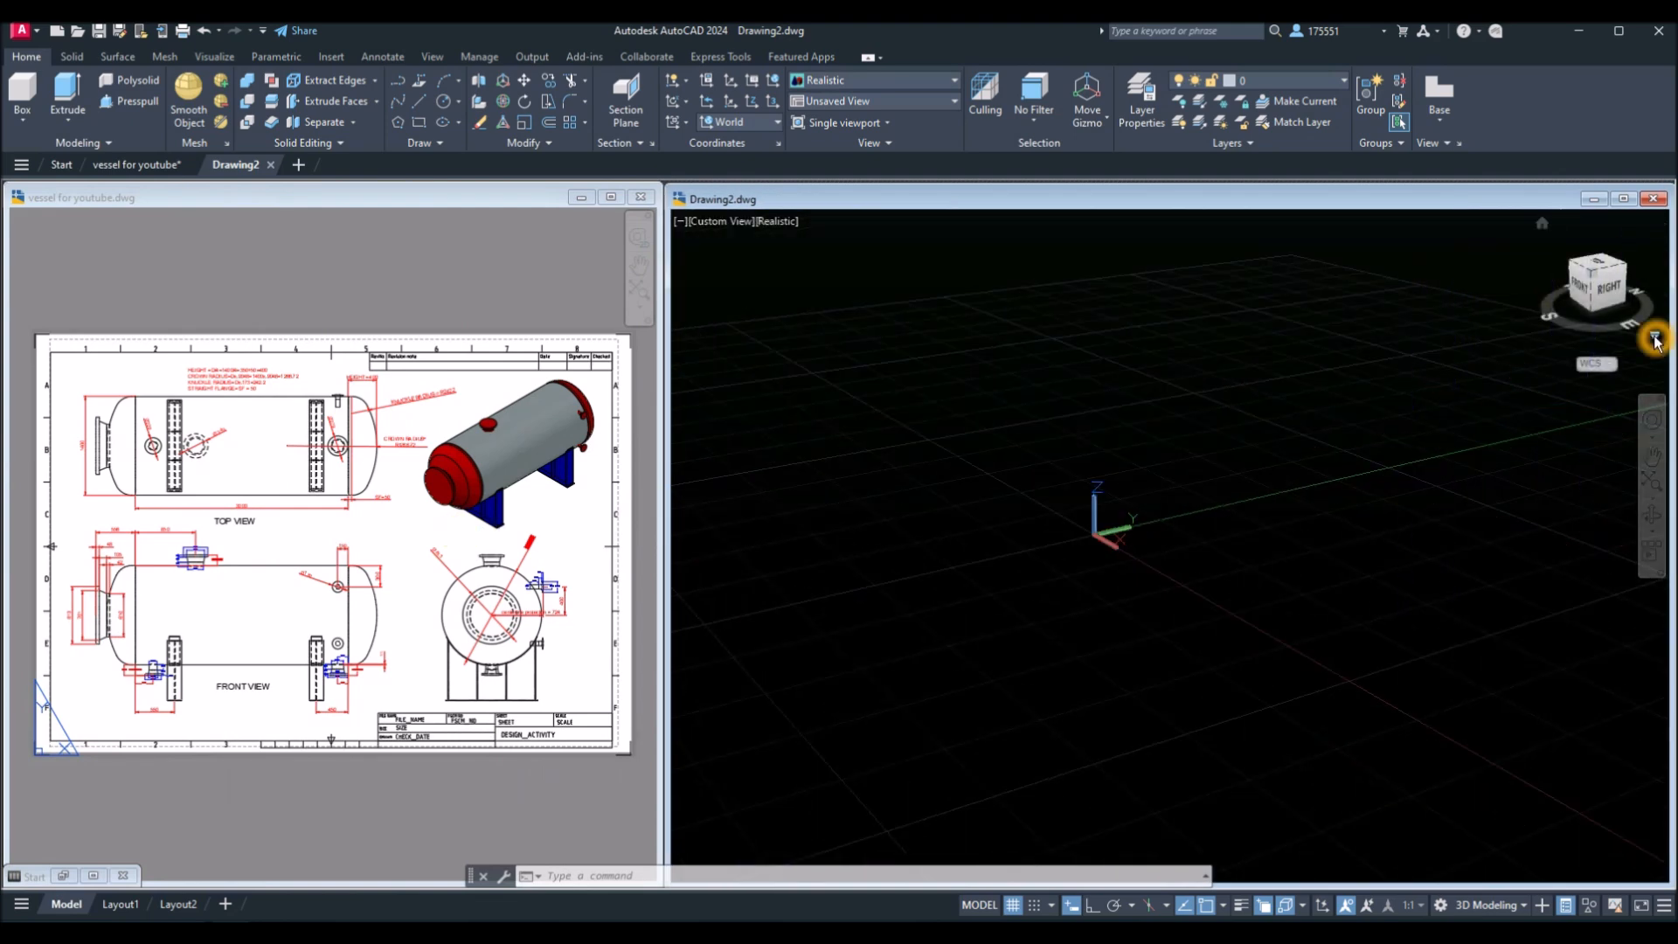
Set the new drawing to parallel projection and switch it to the Front view.
left_click(1654, 339)
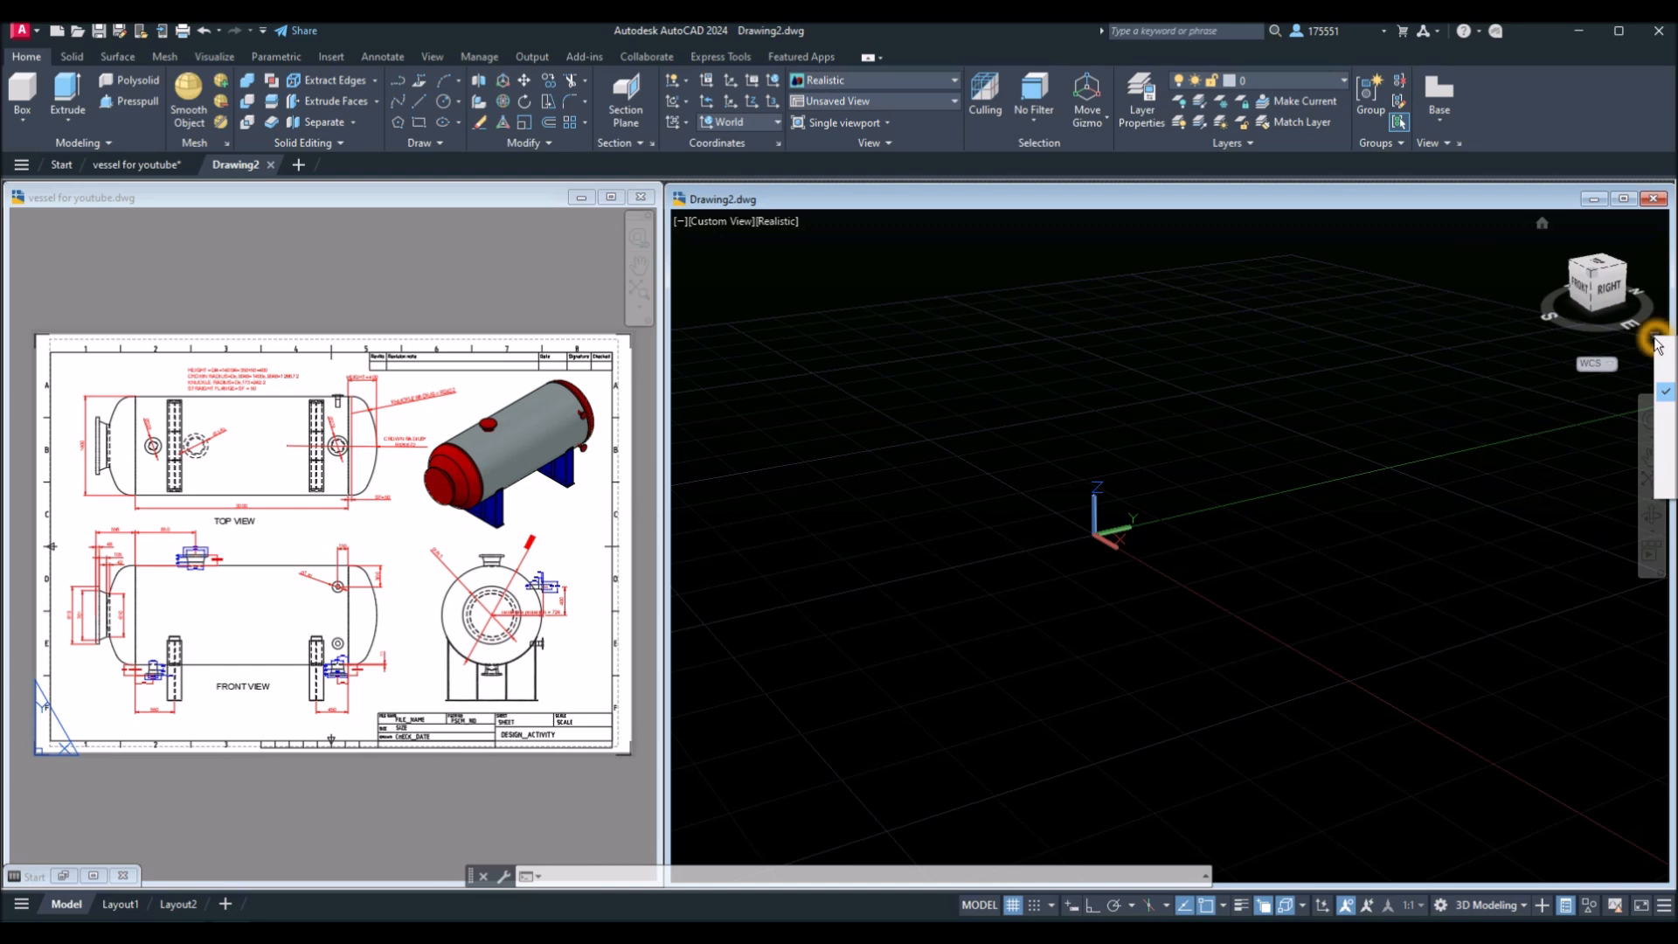
left_click(1671, 375)
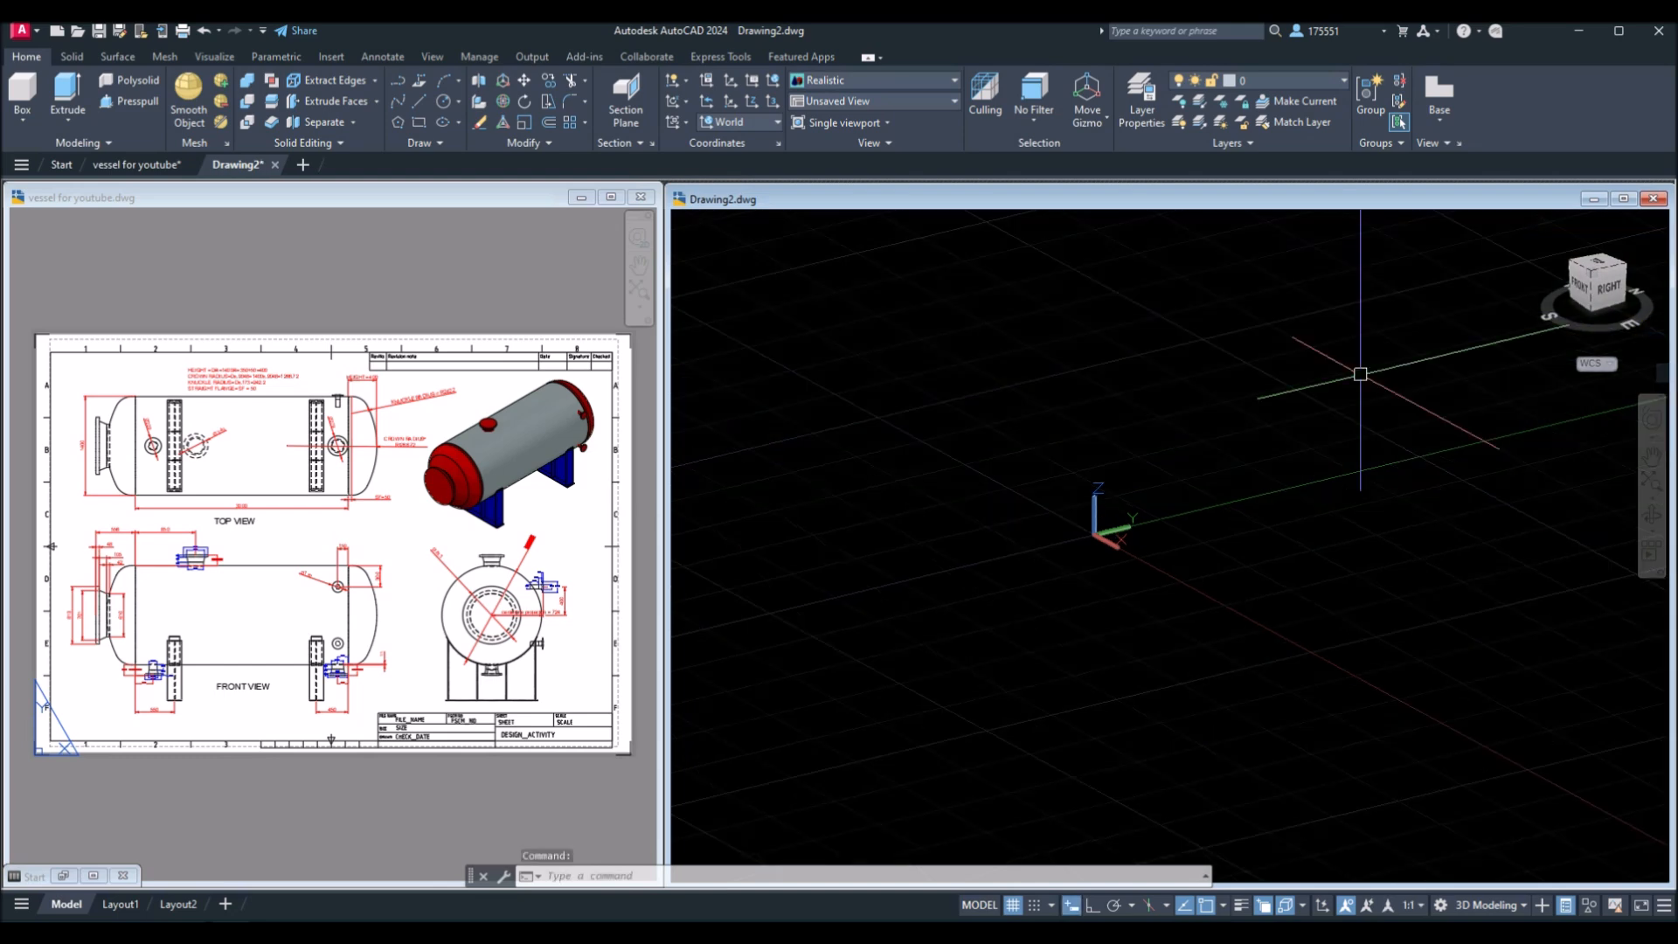
left_click(705, 231)
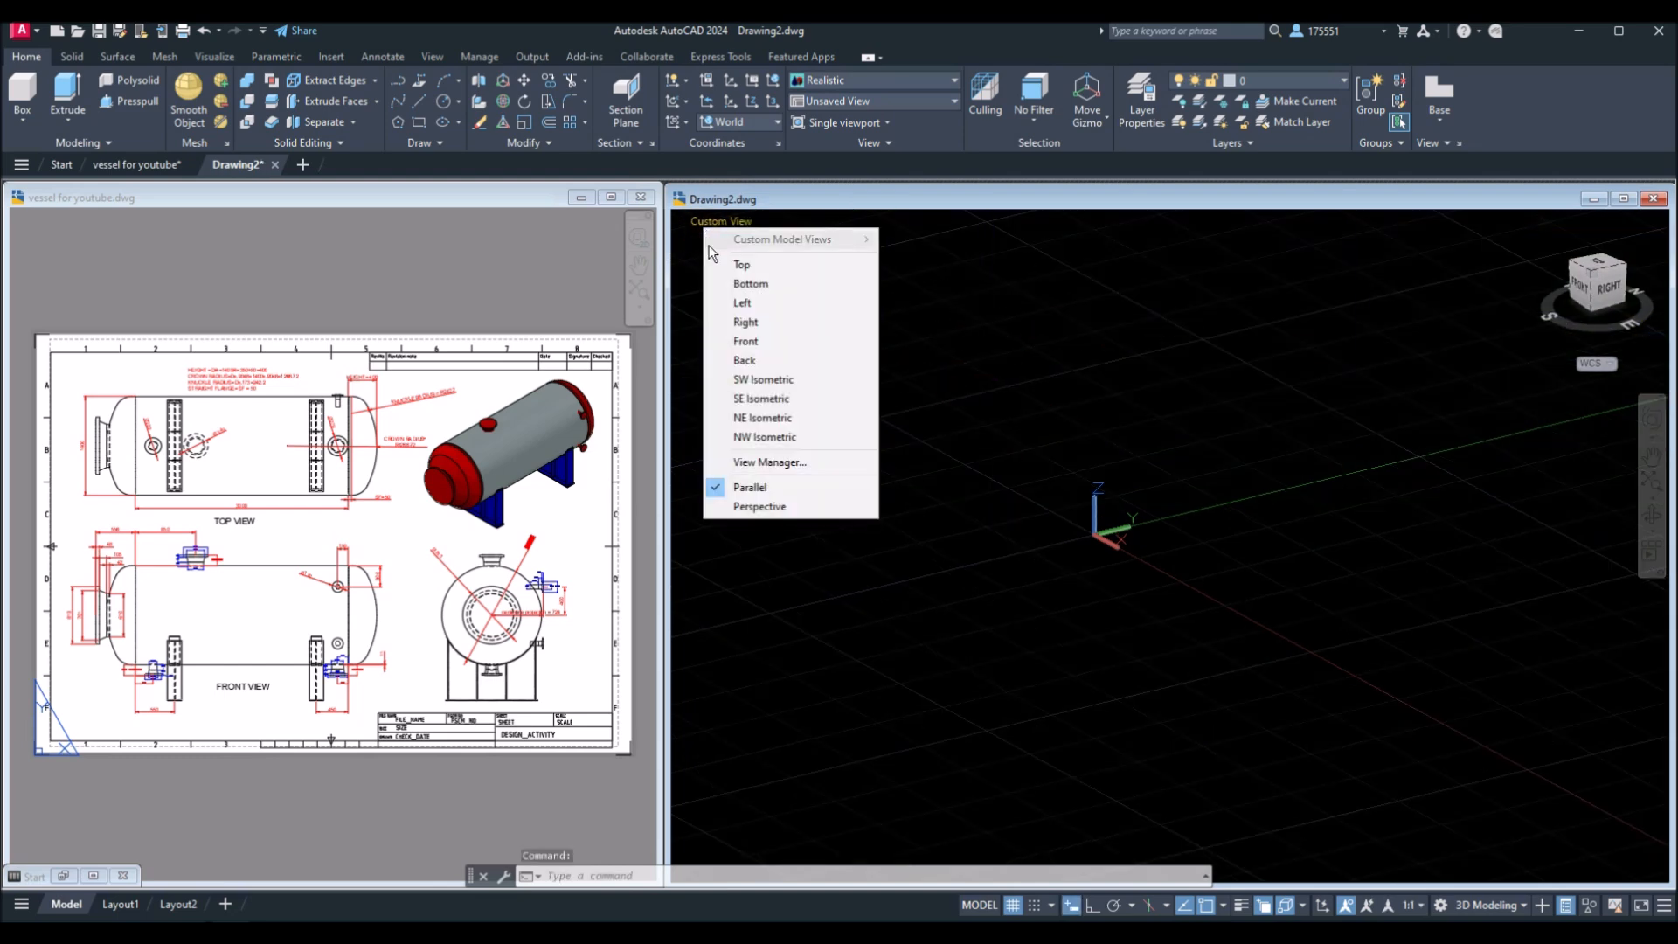
left_click(776, 347)
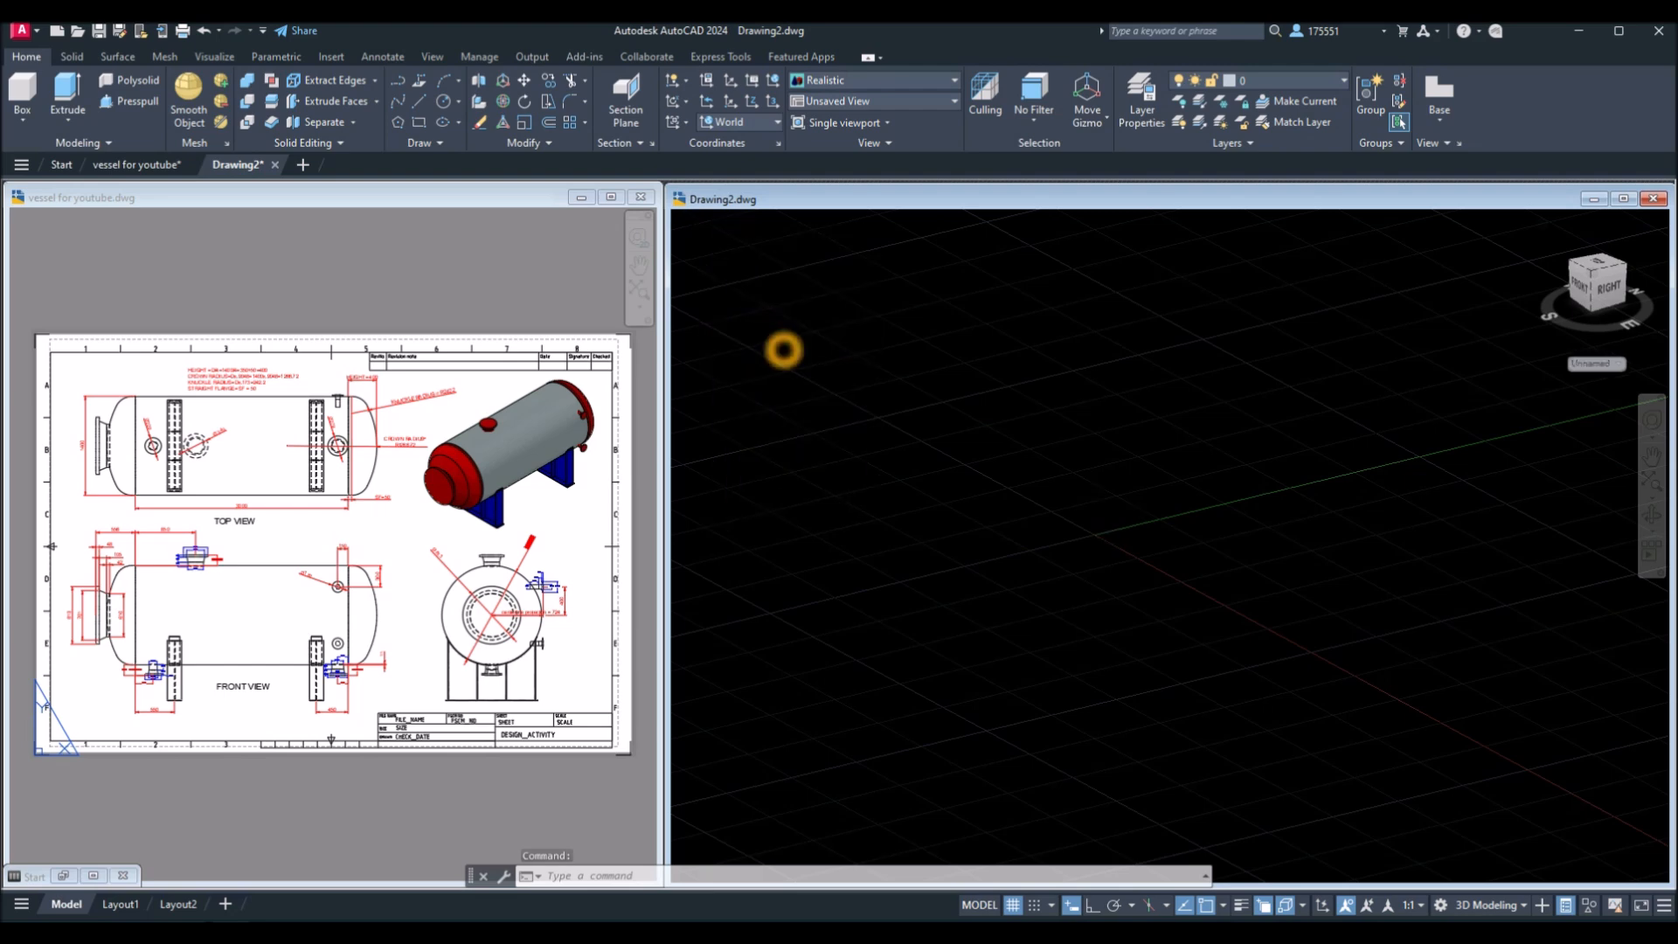
Draw a 3000 by 1400 rectangle in the new drawing as the vessel's shell outline from the reference views.
left_click(351, 618)
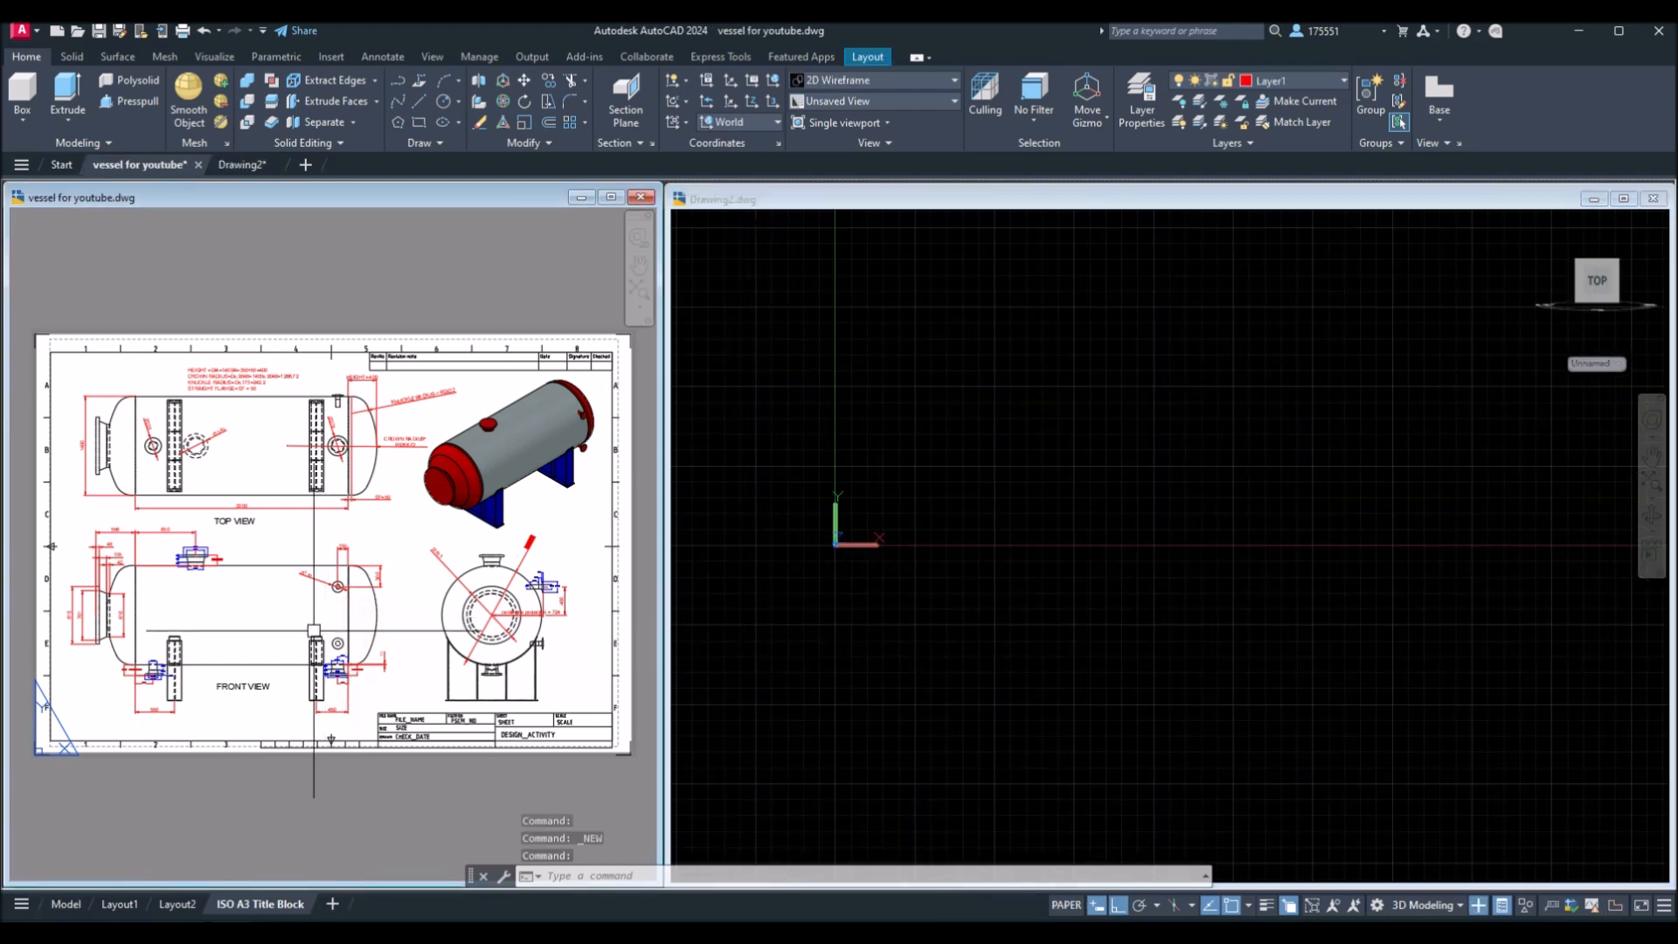
scroll(314, 631, "up", 2)
mouse_move(315, 631)
middle_mouse_down()
mouse_move(387, 623)
mouse_move(422, 662)
middle_mouse_up()
left_click(993, 631)
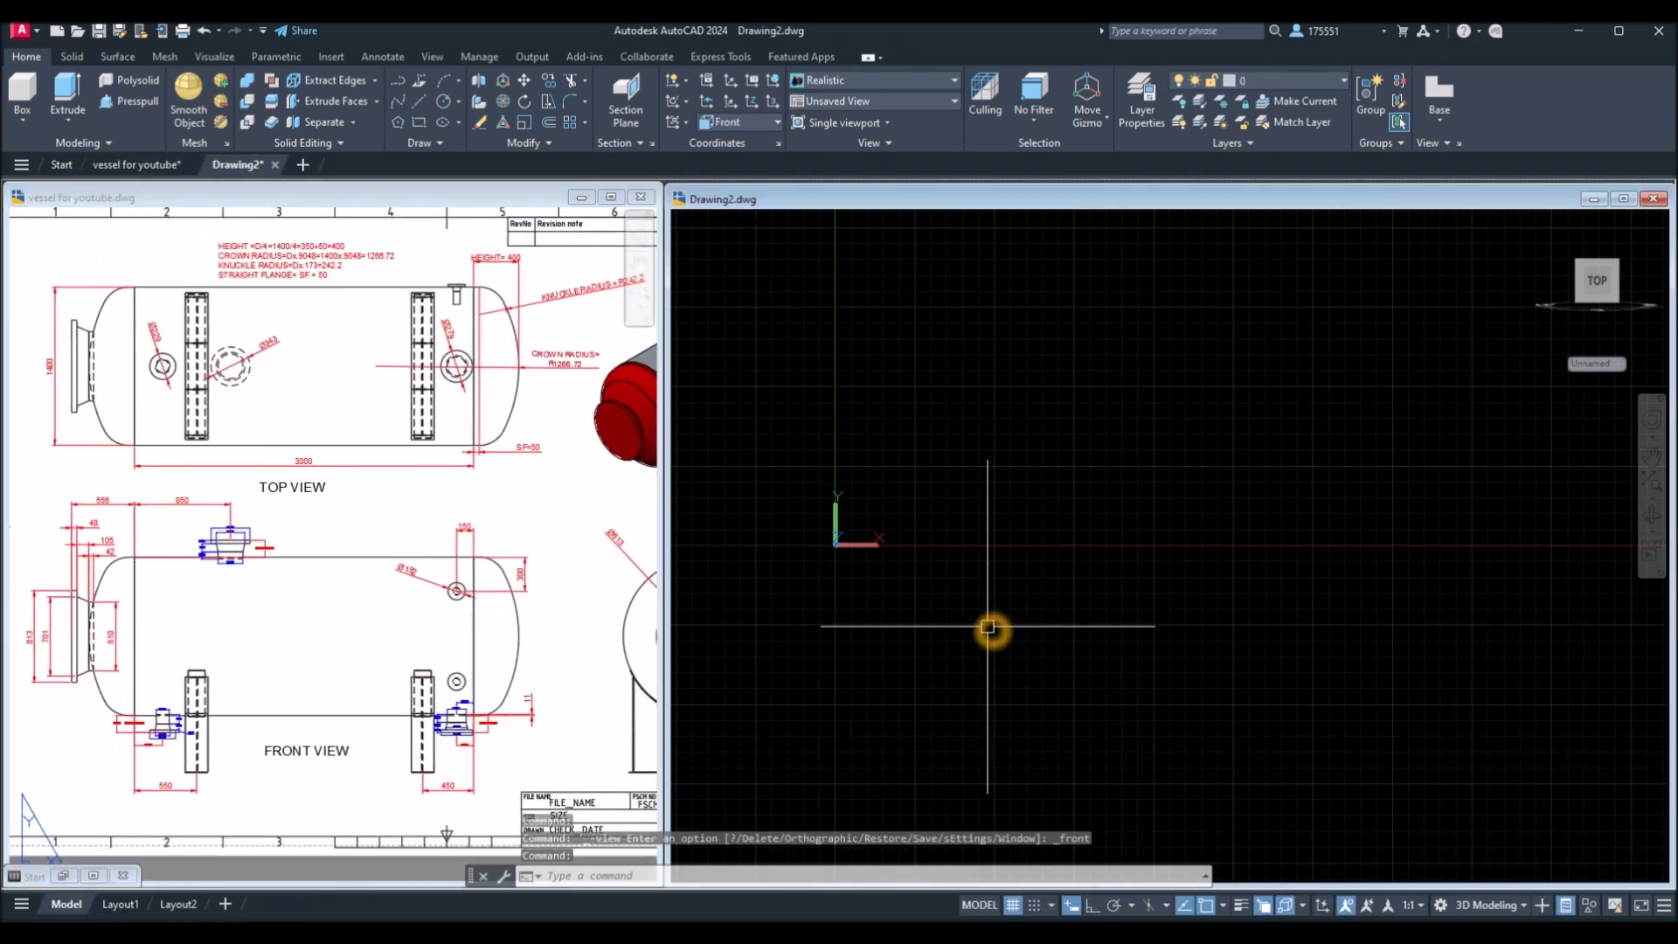
left_click(419, 122)
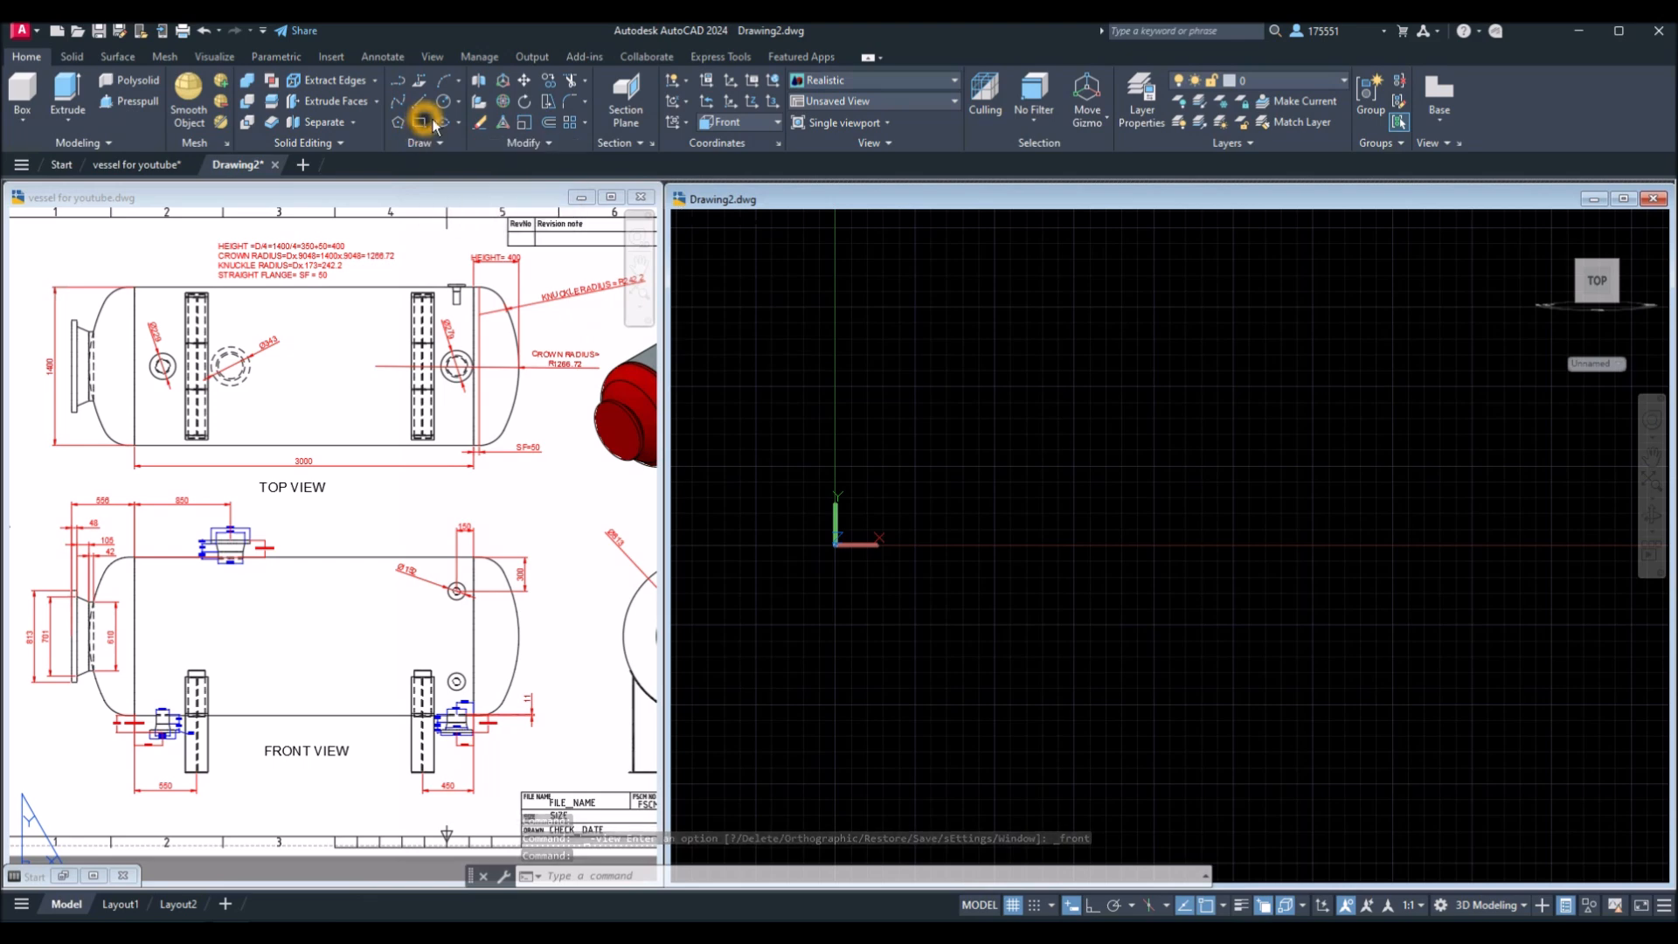
left_click(937, 528)
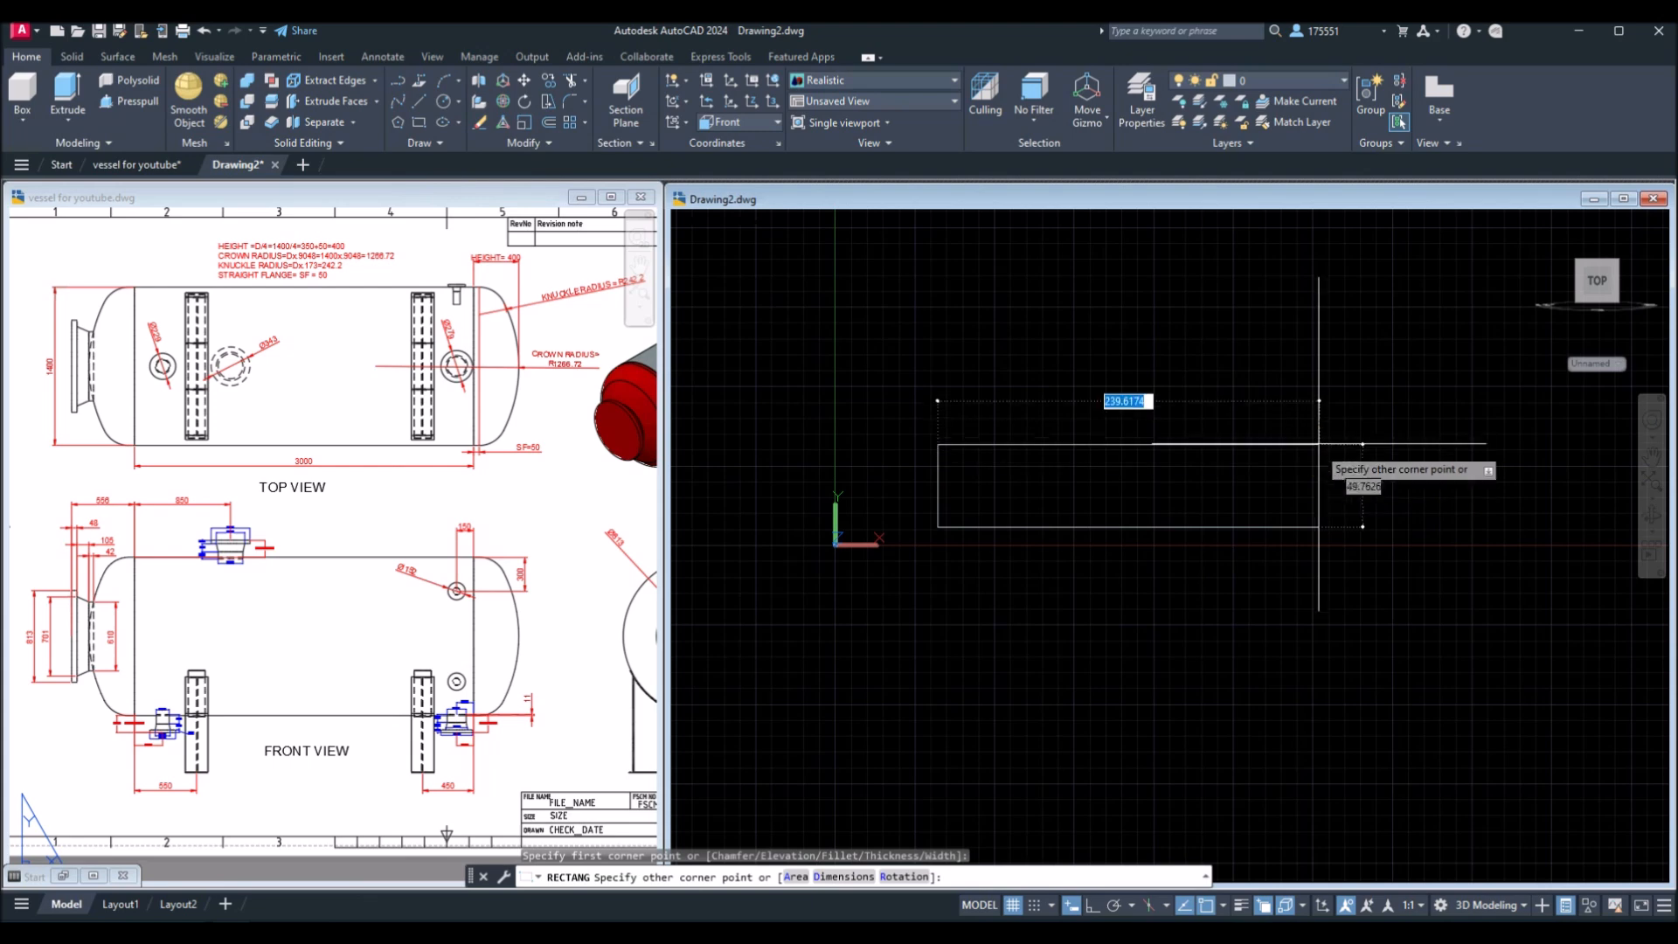
left_click(1307, 392)
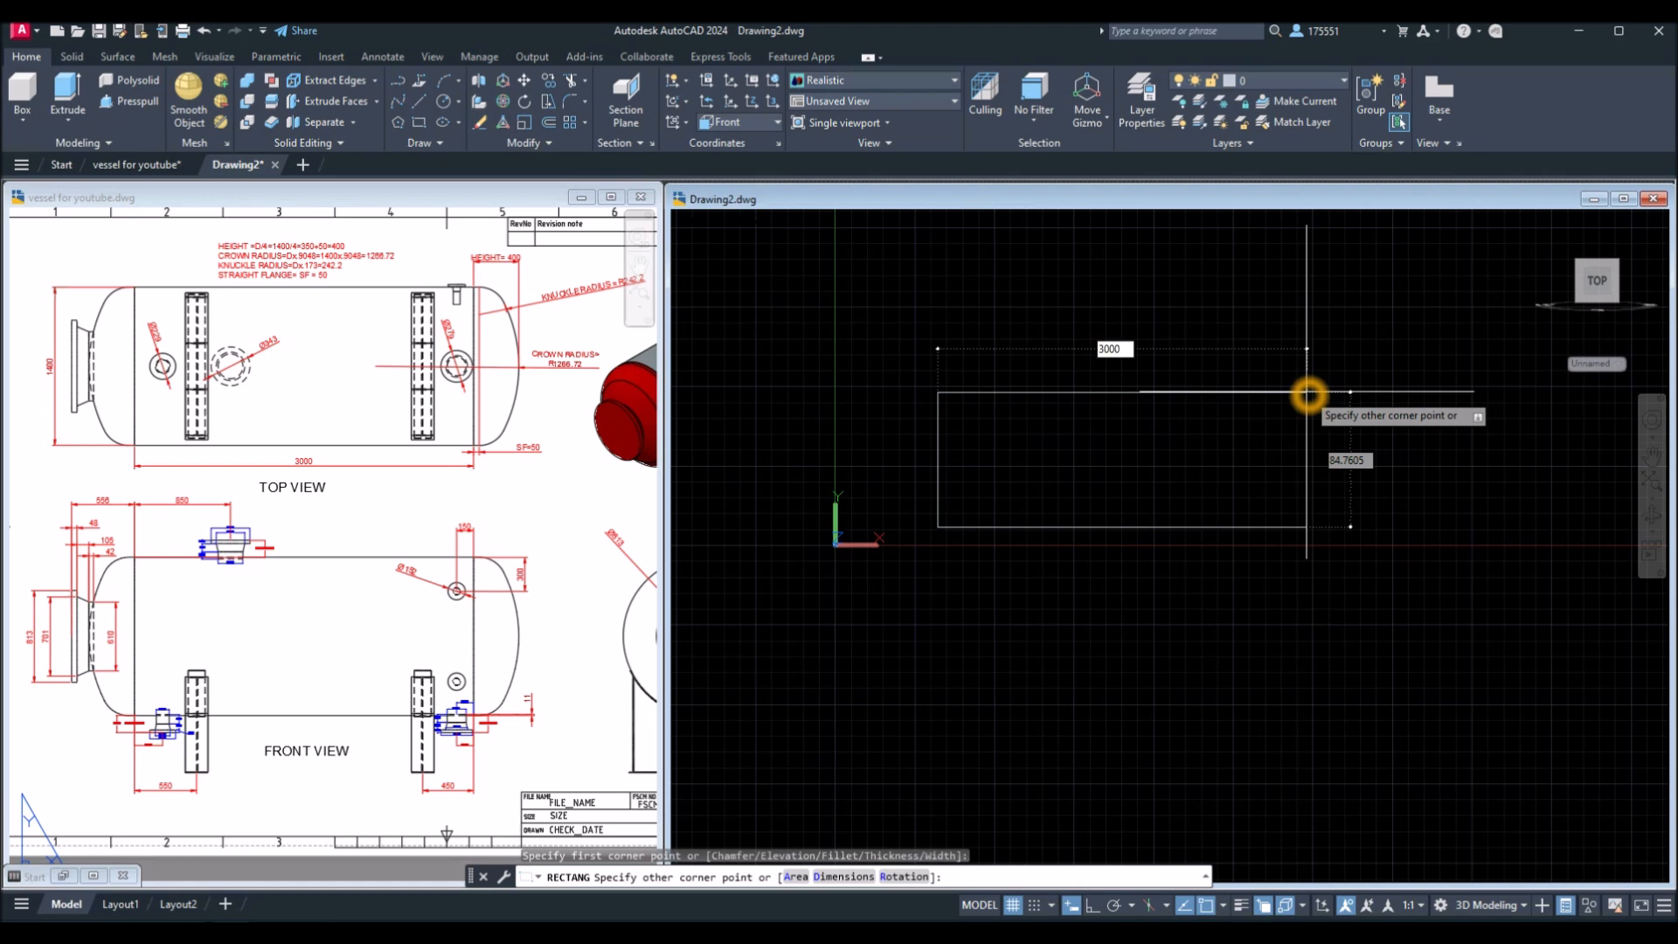
key("Tab")
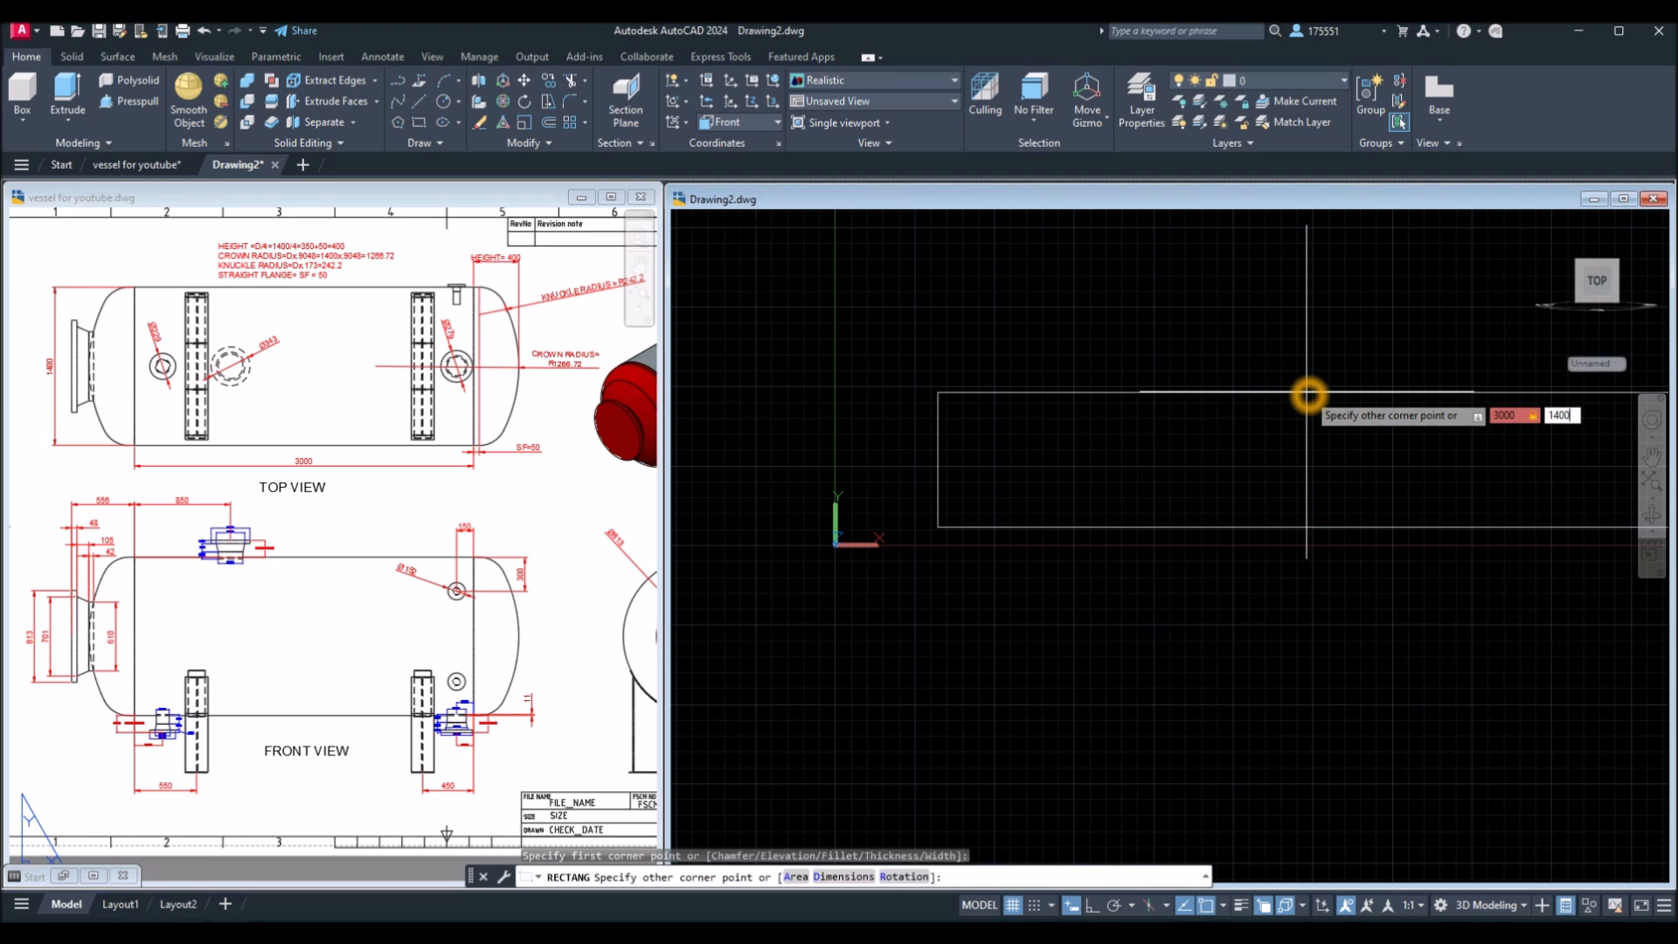
key("Return")
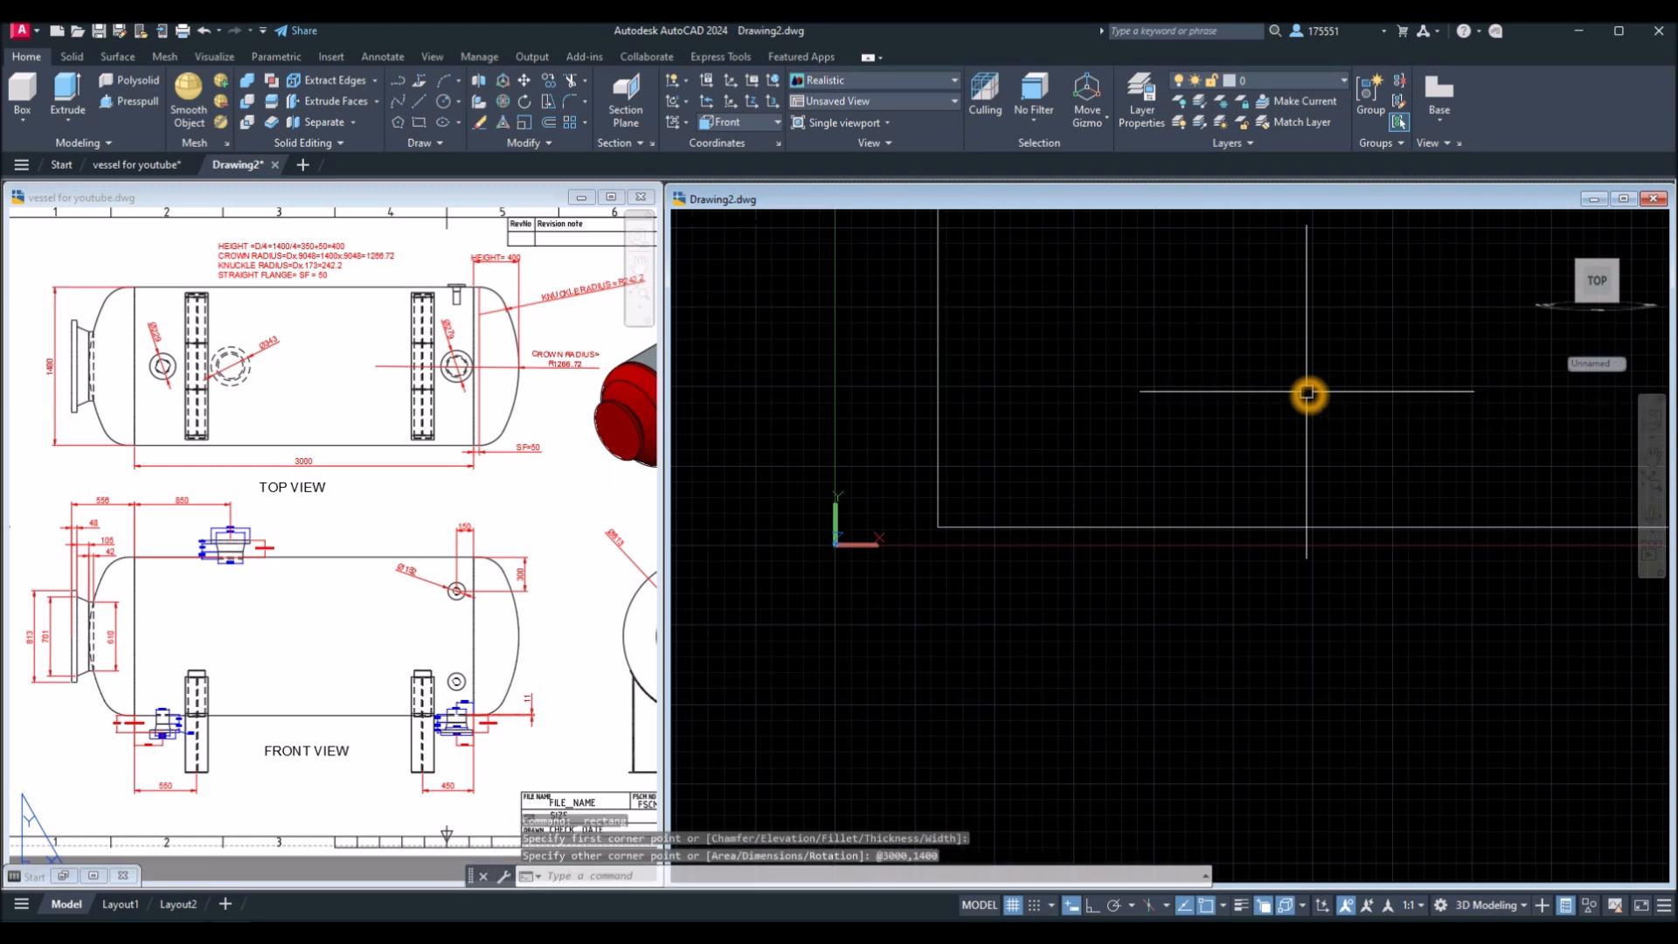
scroll(1308, 392, "down", 5)
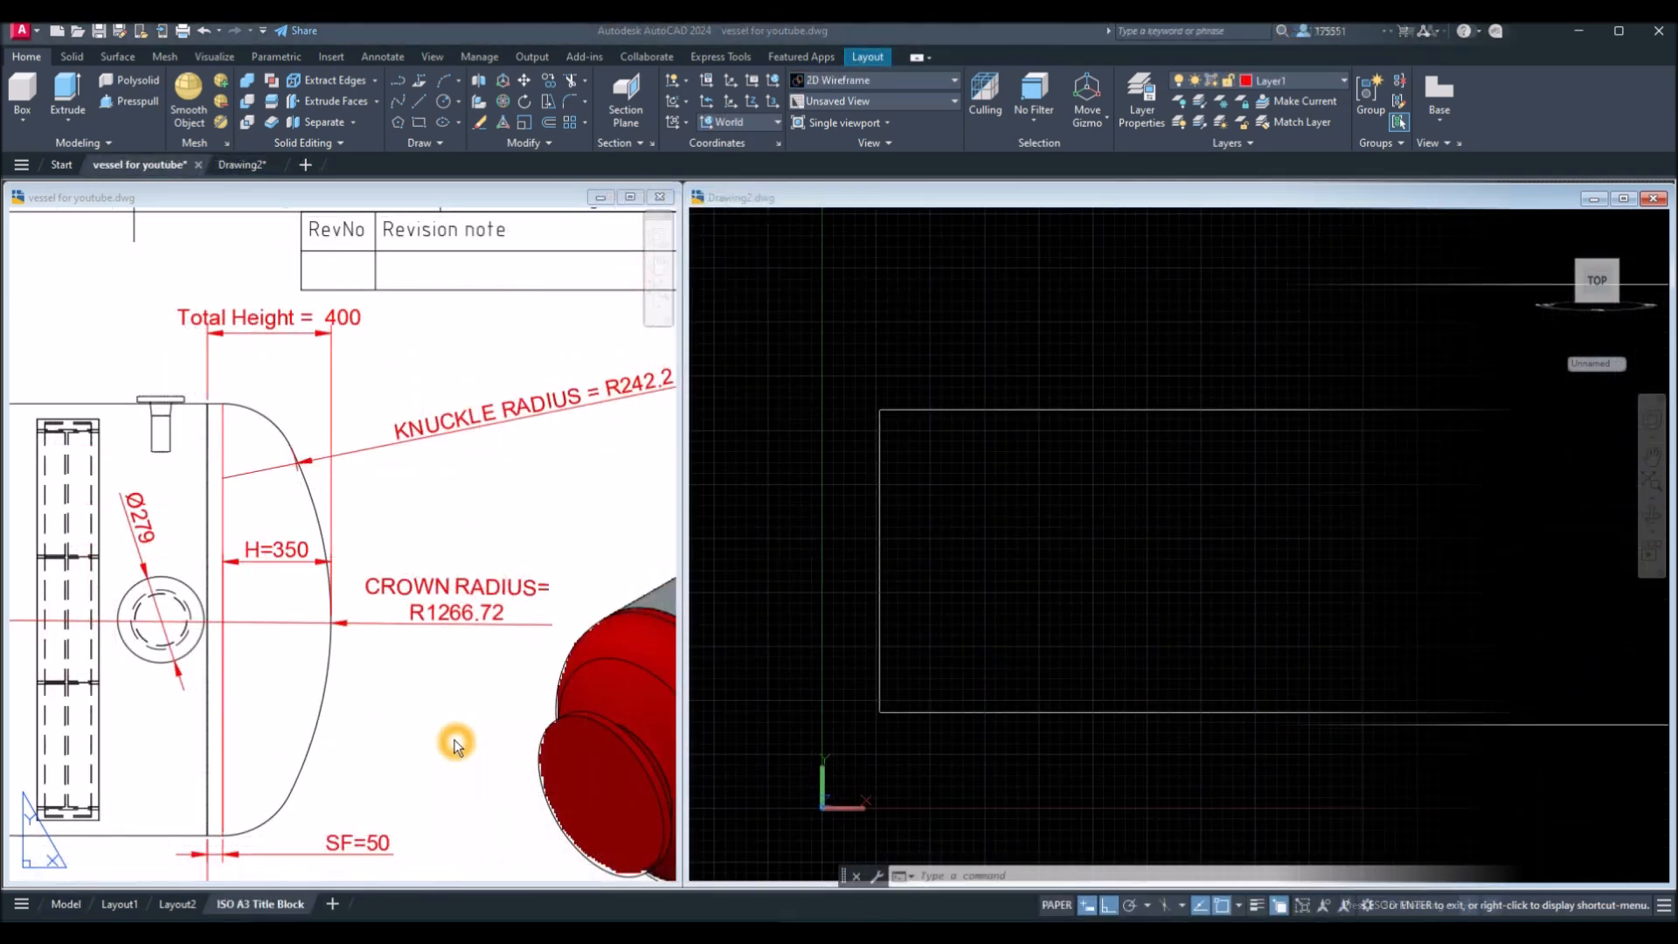
Examine the height formula in the reference drawing's notes and compare it with the dished head's height and straight flange dimensions.
left_click(455, 742)
middle_click_drag(276, 632, 856, 764)
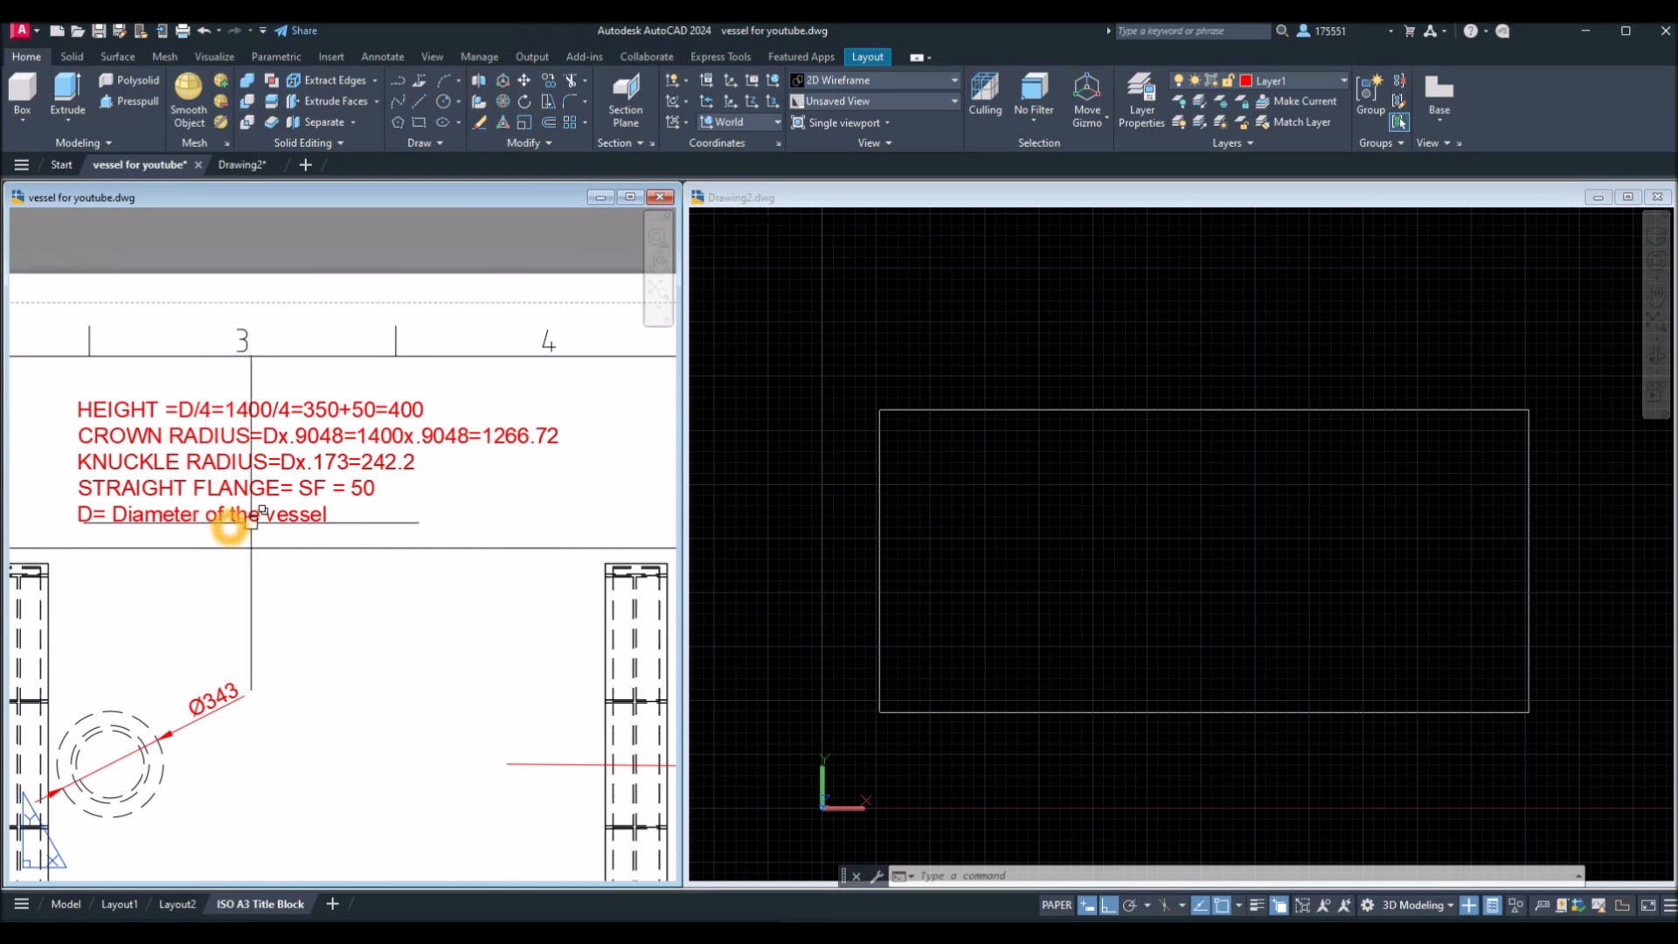
middle_click_drag(249, 522, 262, 528)
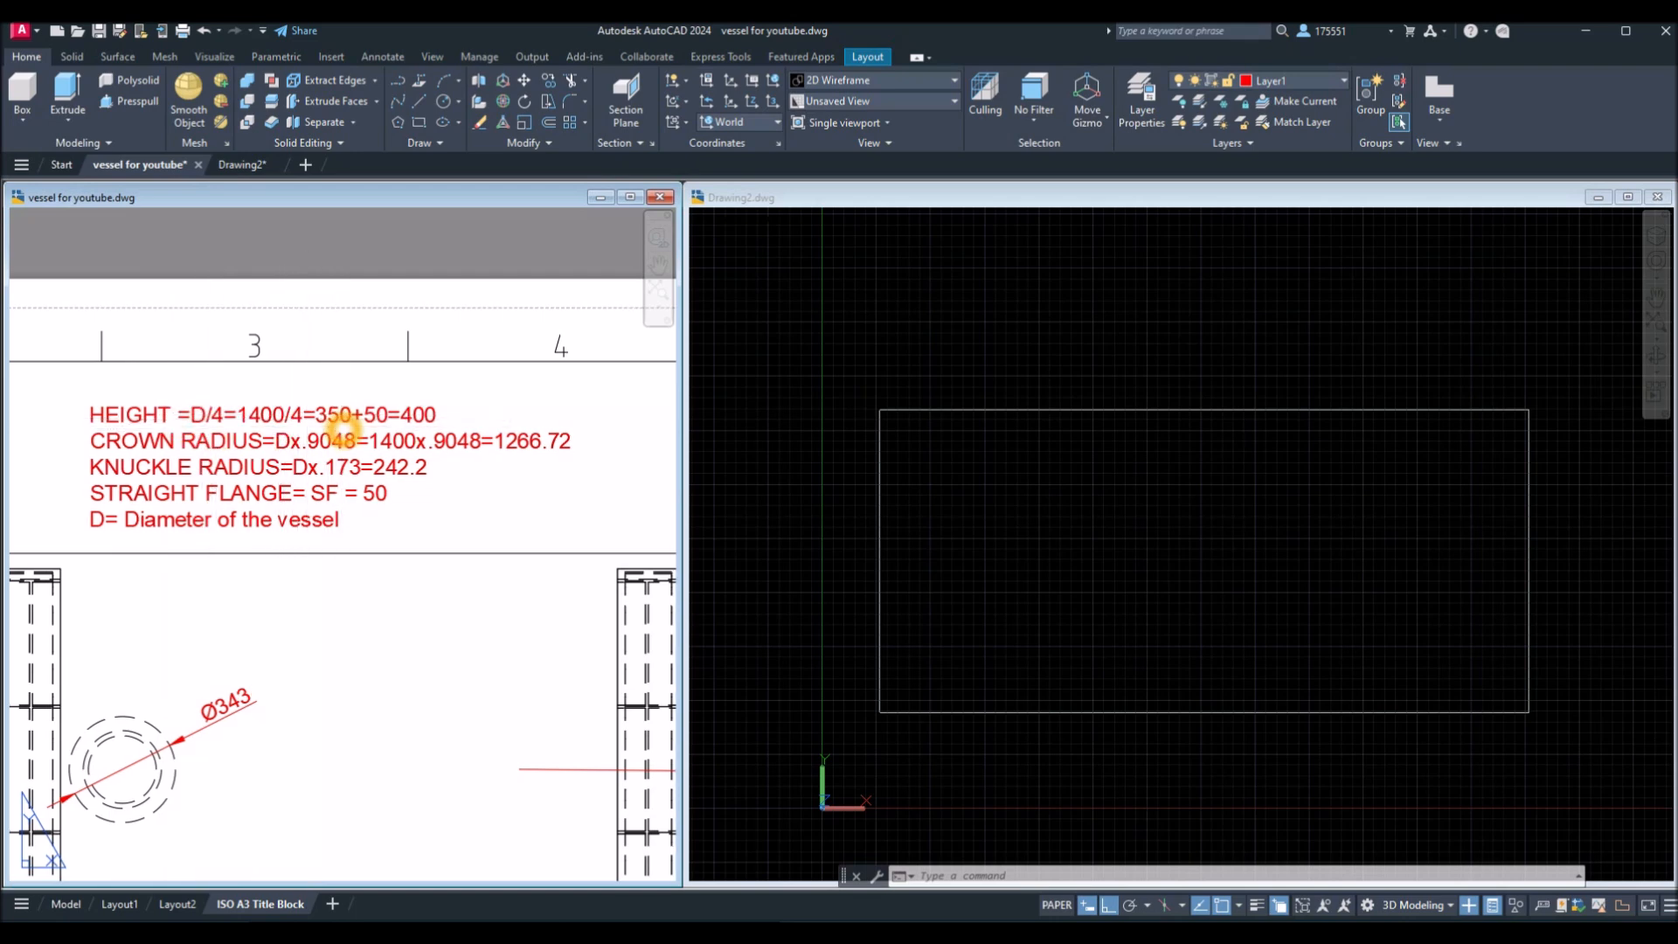
scroll(342, 426, "down", 2)
scroll(250, 426, "up", 2)
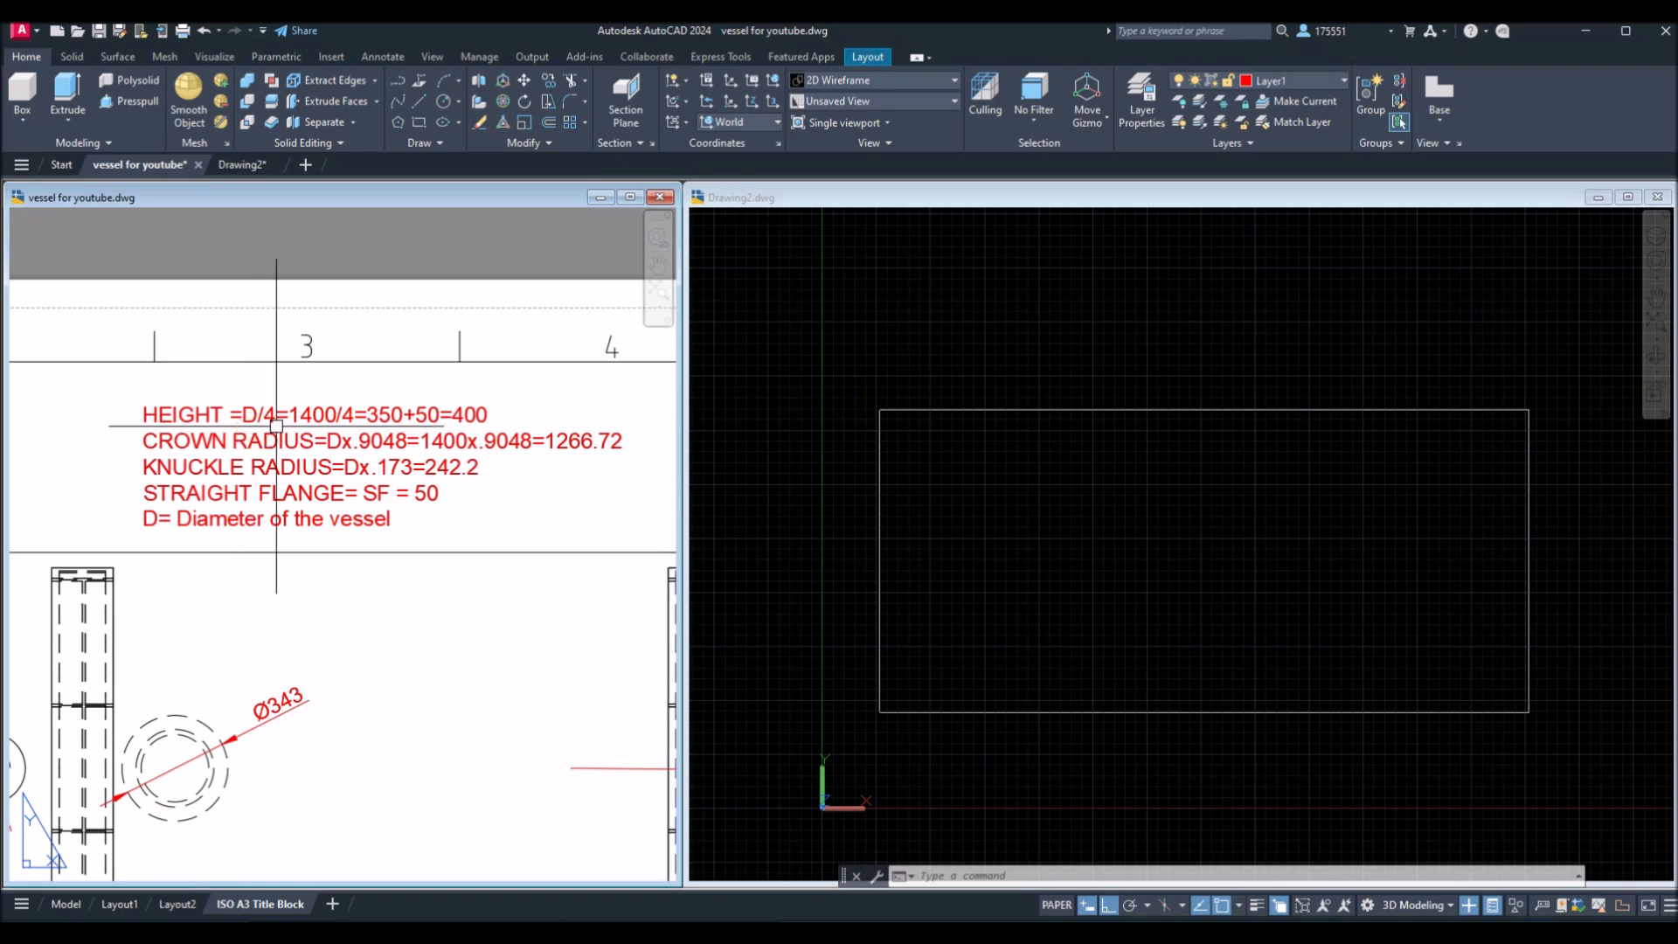
middle_click_drag(332, 425, 292, 427)
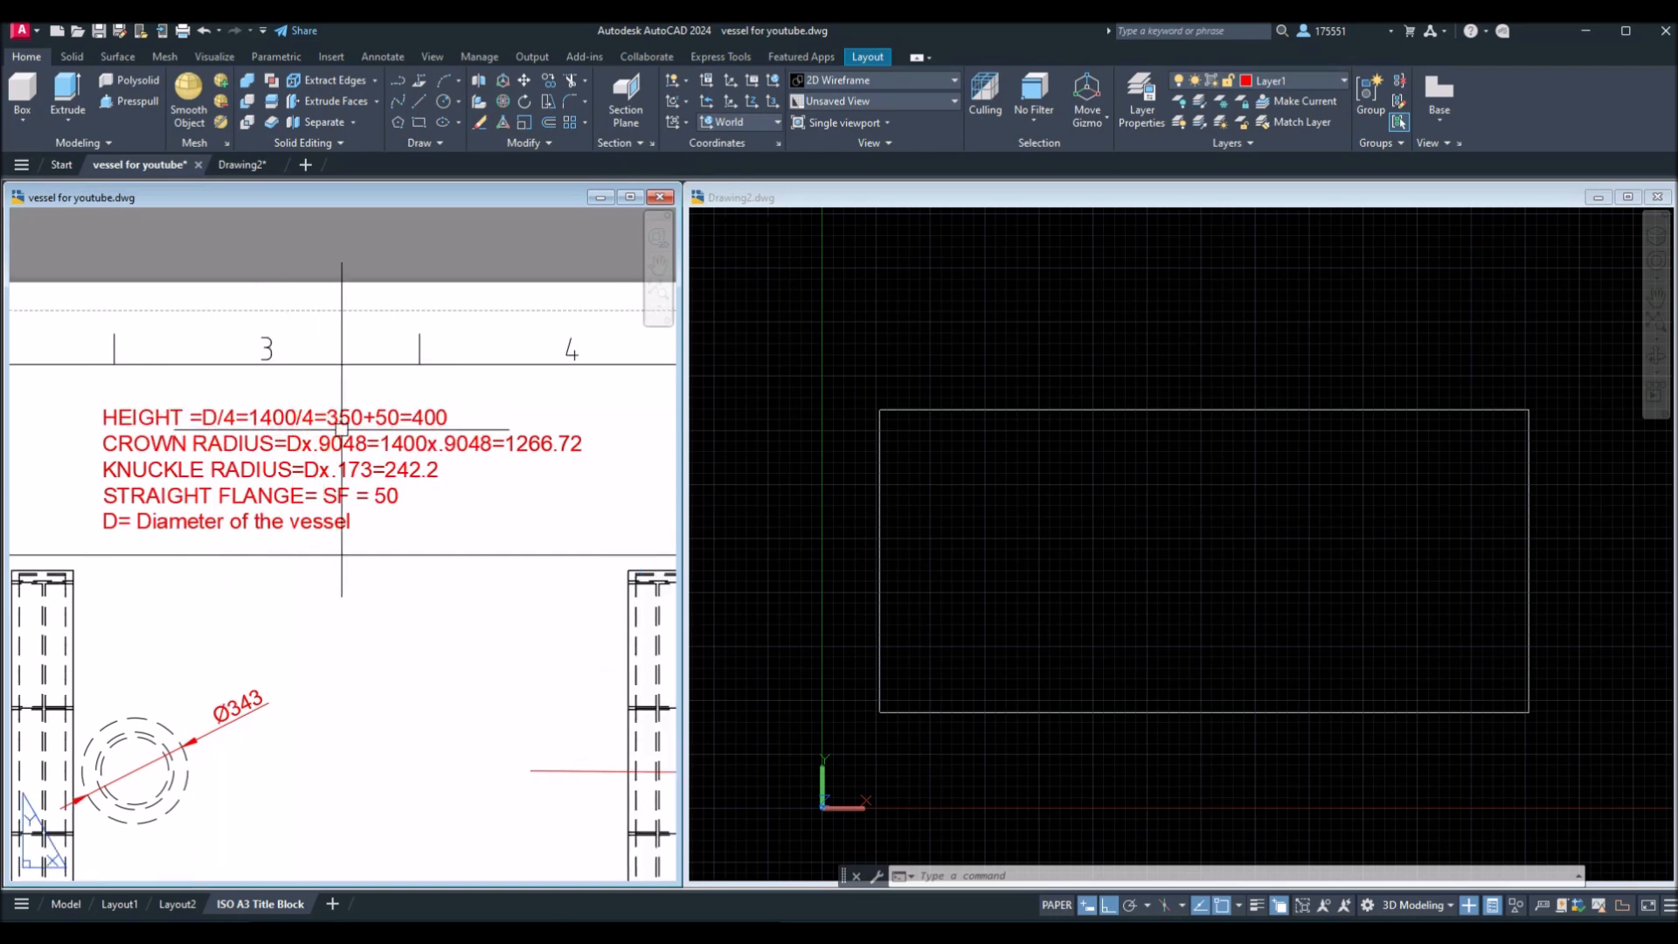
middle_click_drag(603, 686, 180, 382)
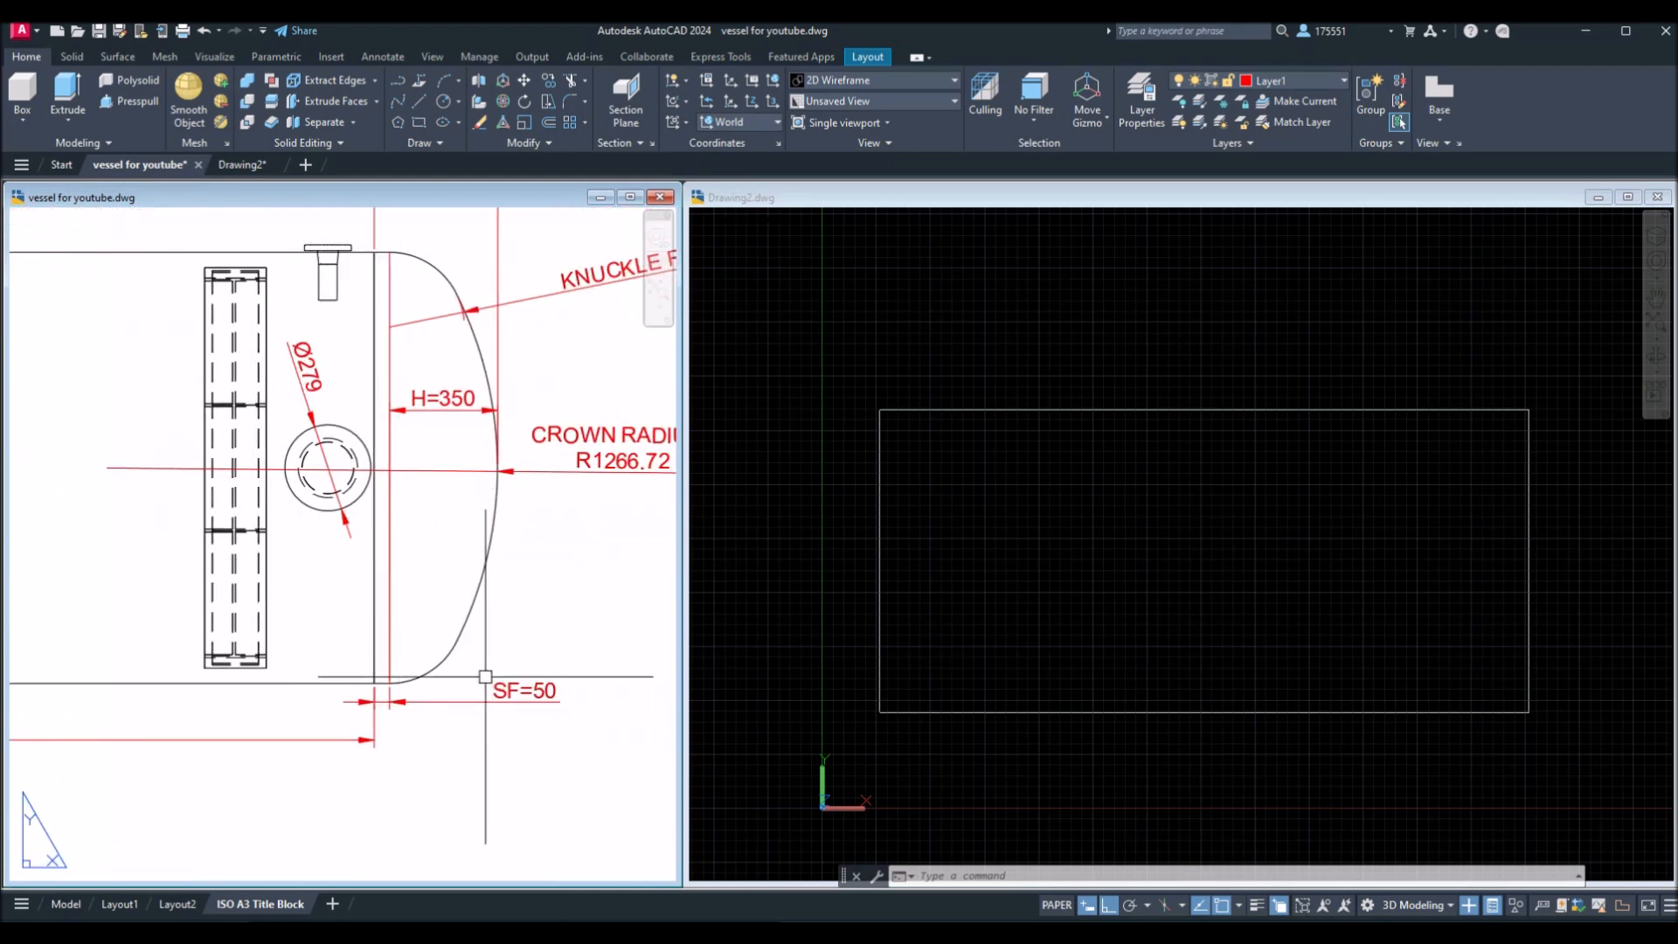
middle_click_drag(143, 629, 553, 879)
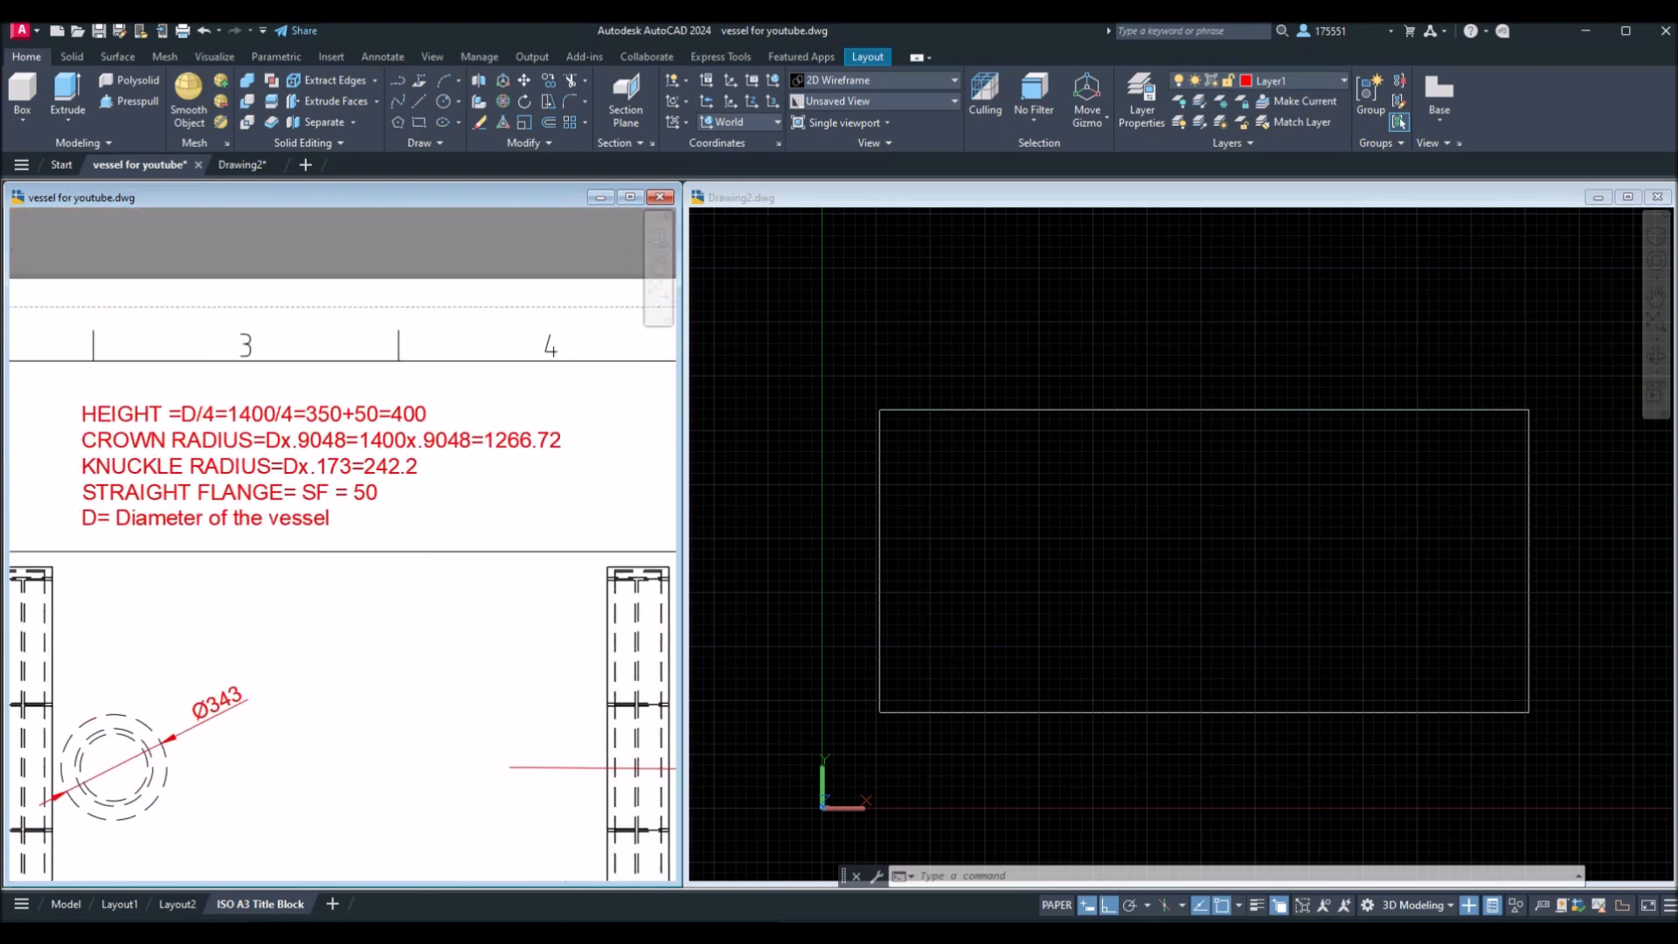
left_click(312, 452)
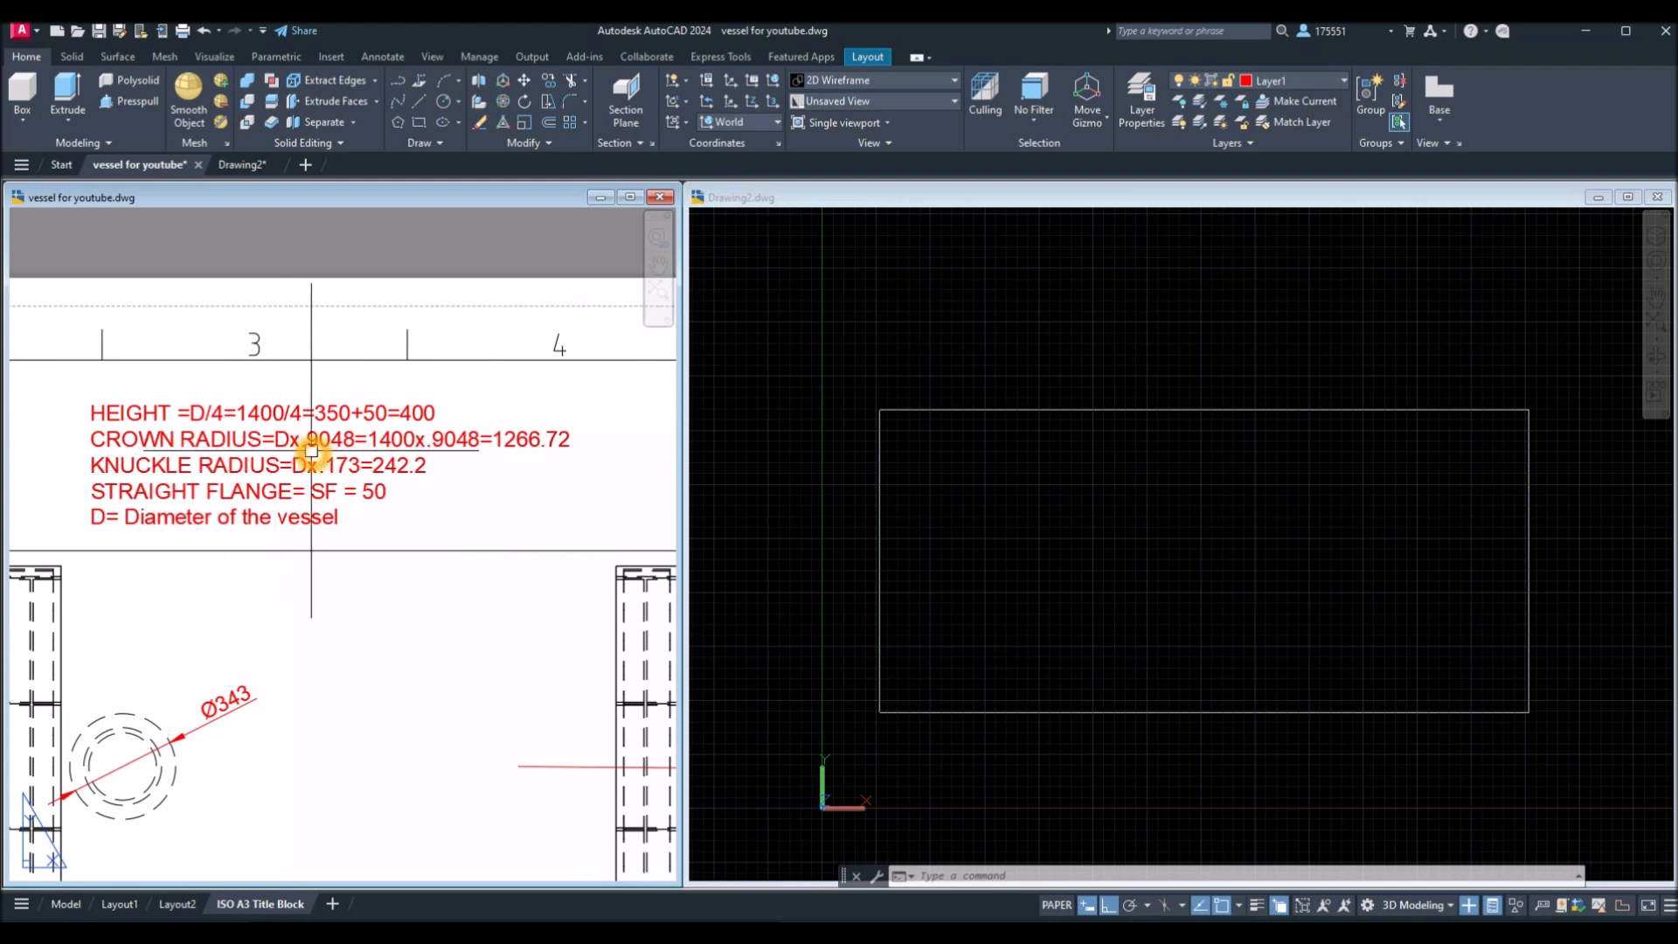
Examine the dished head's crown radius and knuckle radius dimensions, plus the straight flange and diameter notes, in the reference drawing.
middle_click_drag(536, 623, 14, 531)
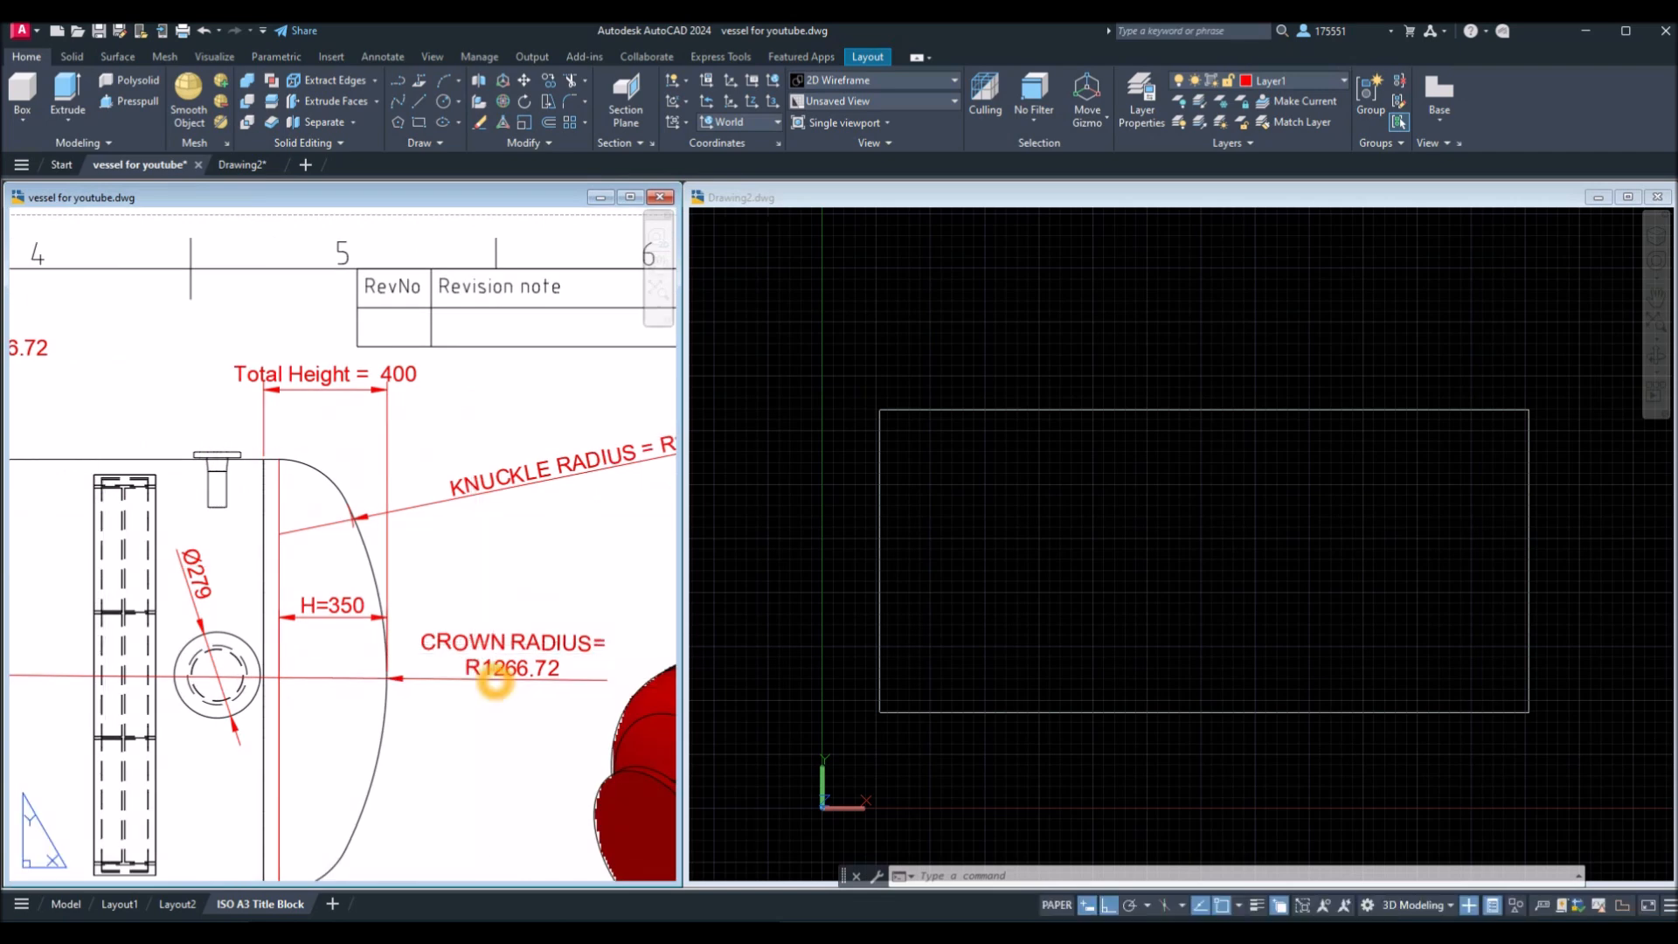
left_click(419, 677)
left_click(435, 528)
key("Escape")
key("Escape")
left_click(452, 501)
key("Escape")
scroll(449, 519, "down", 2)
middle_click_drag(452, 522, 742, 679)
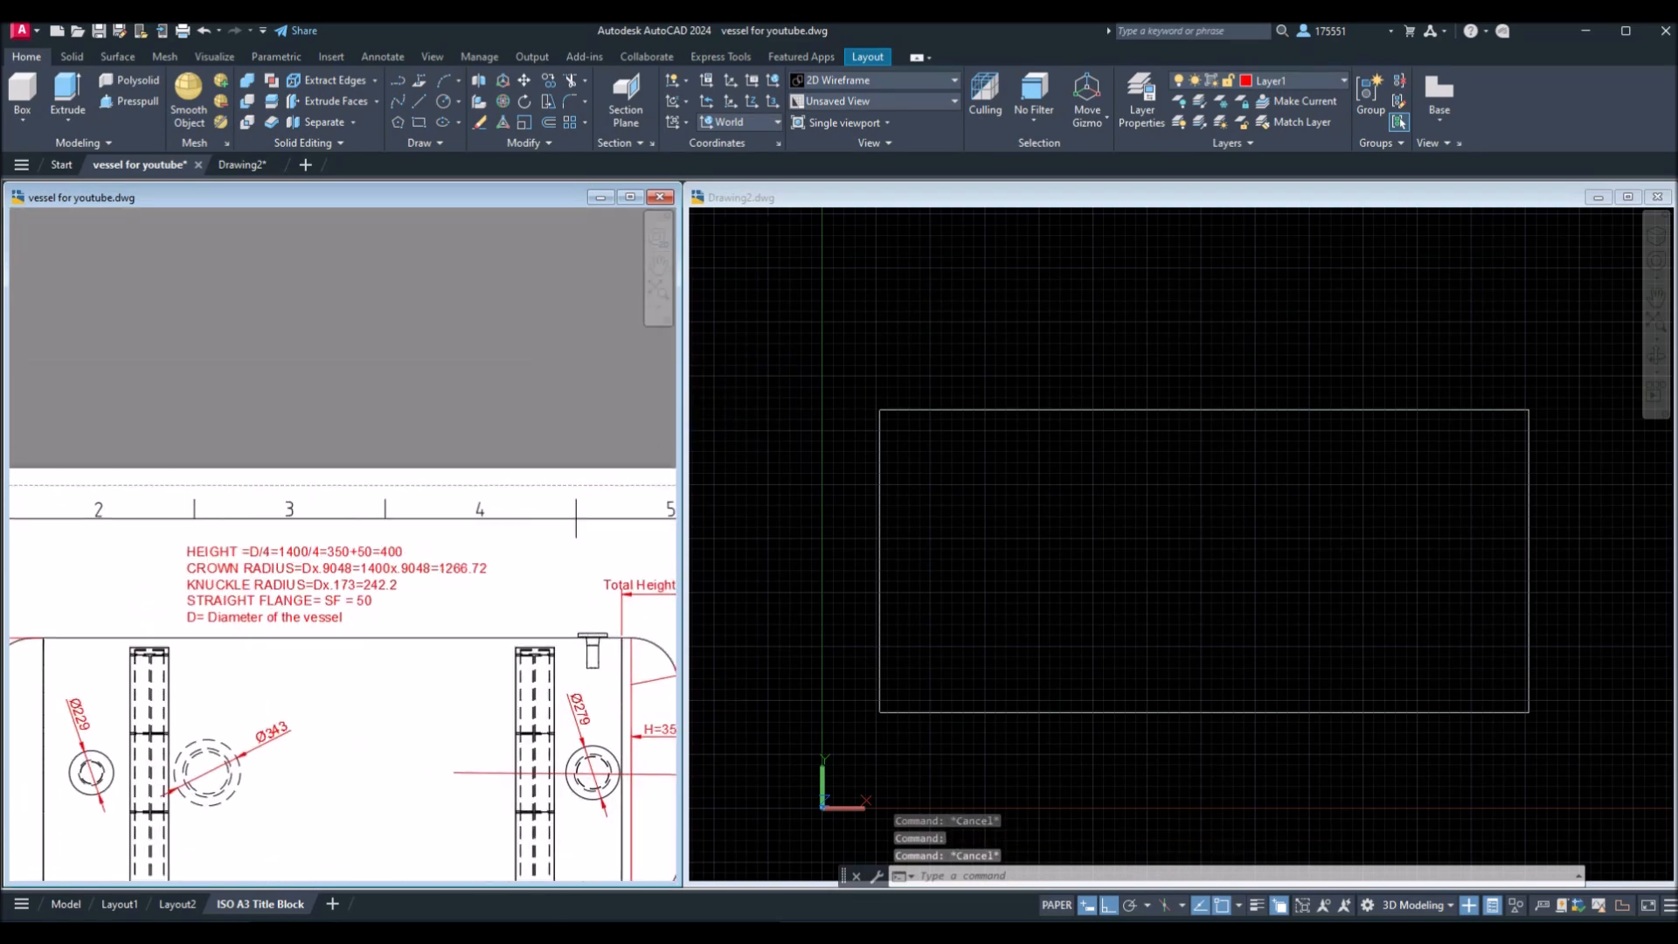
scroll(341, 615, "up", 2)
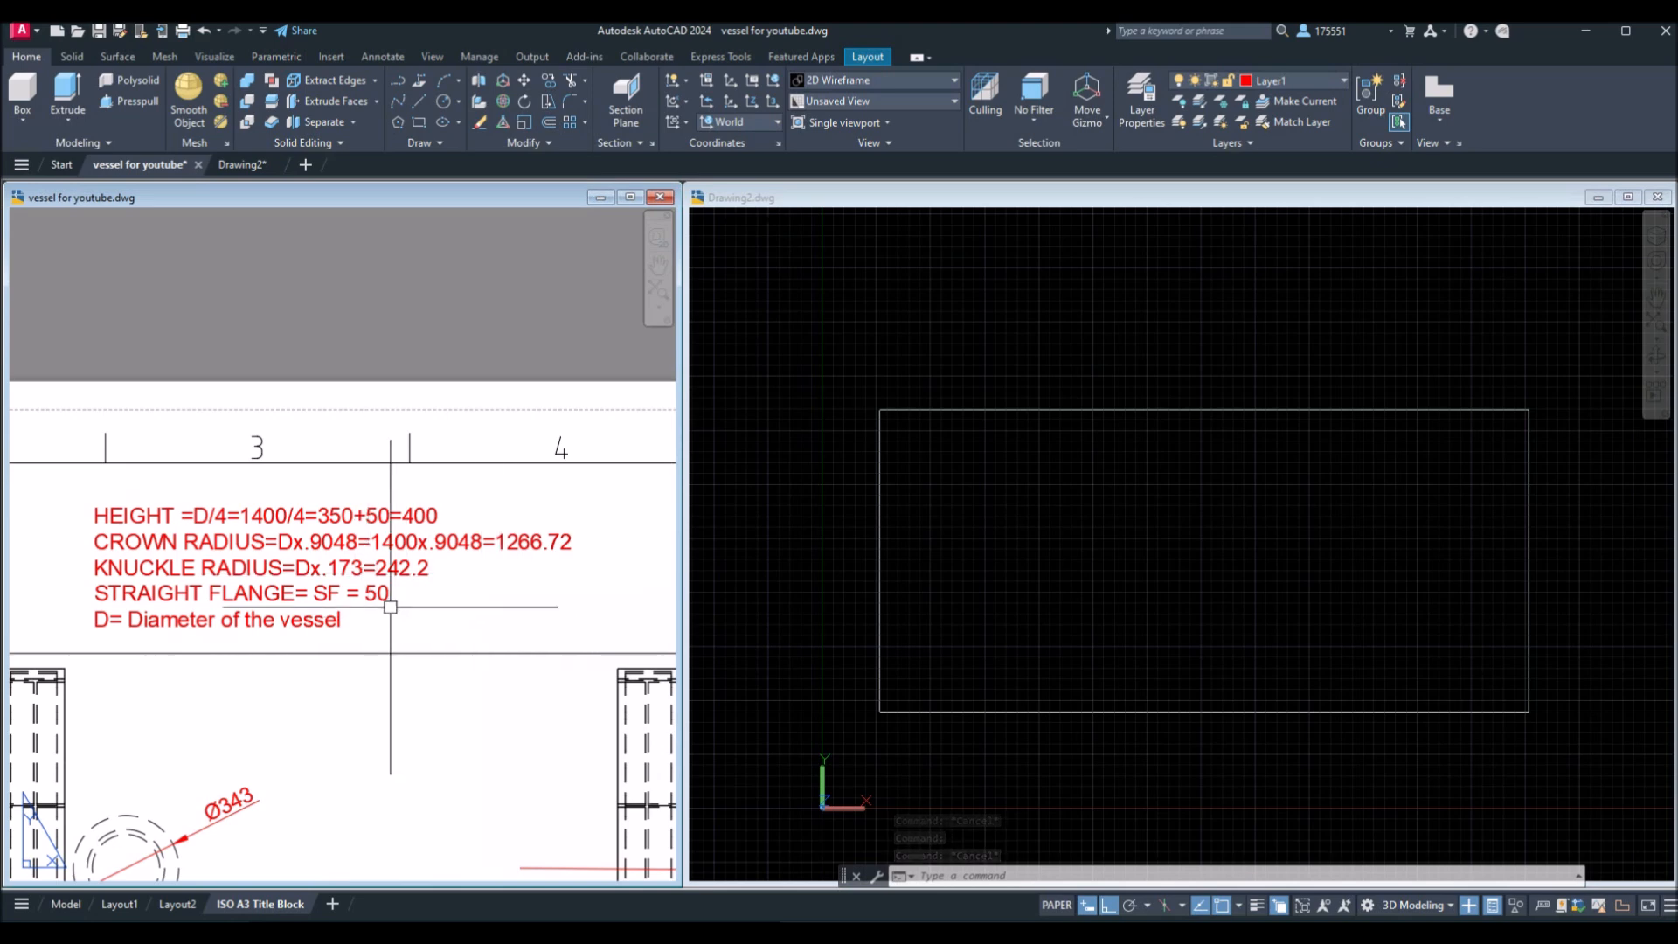
middle_click_drag(300, 603, 298, 578)
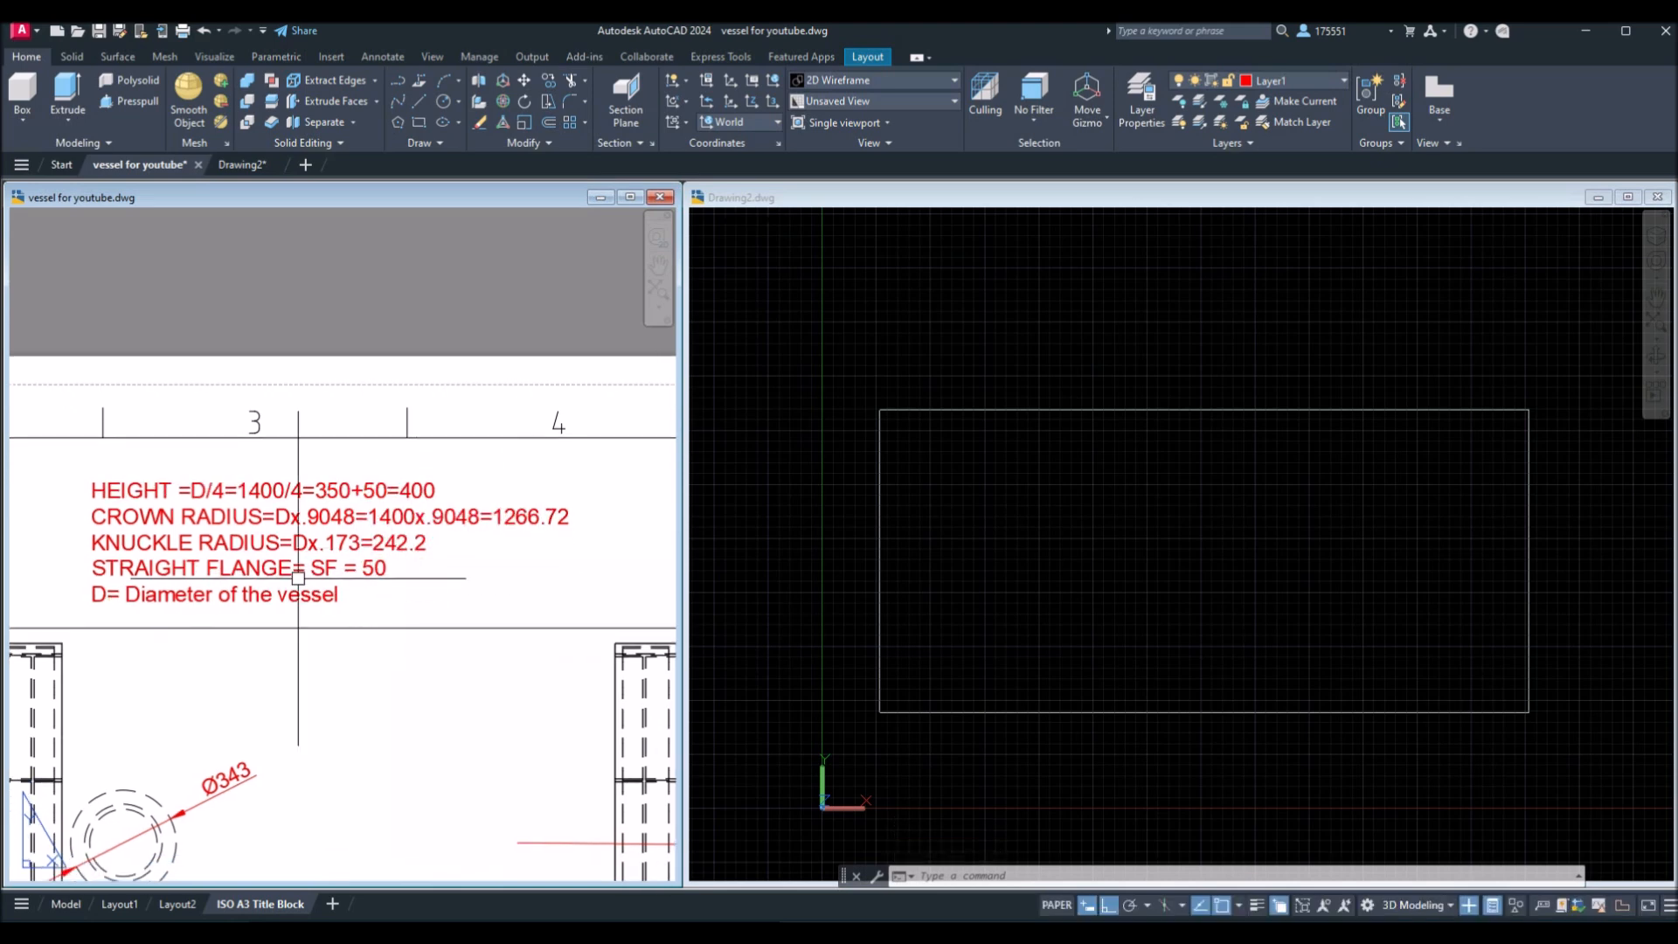
left_click(158, 602)
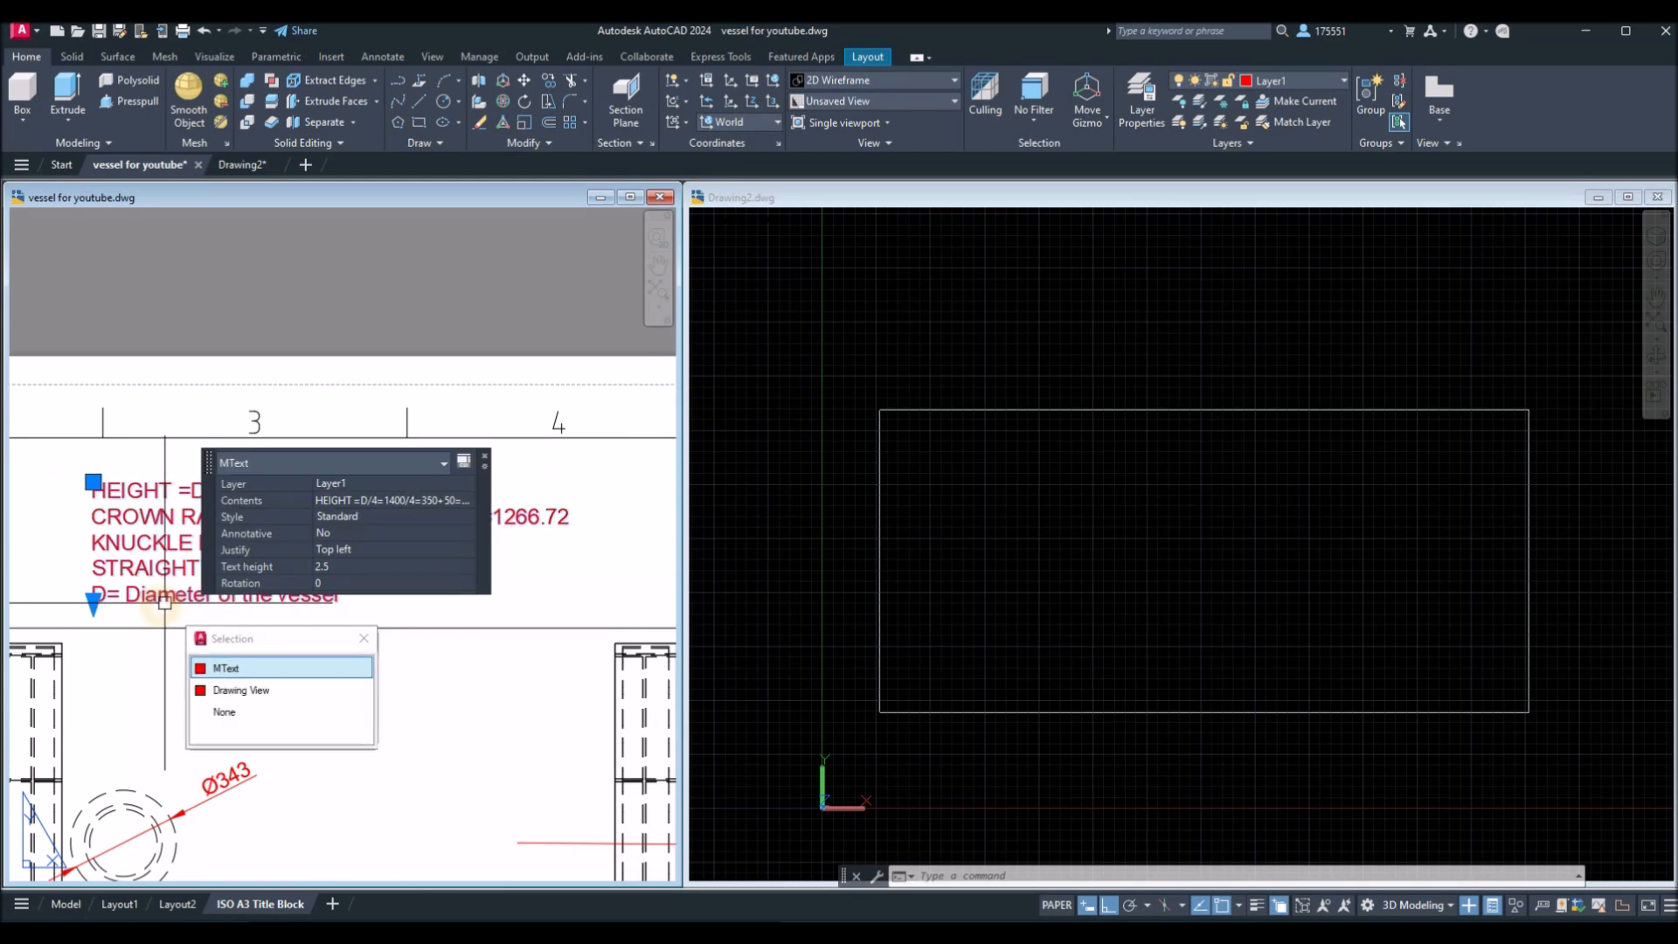
key("Escape")
middle_click_drag(407, 694, 1, 522)
On the dish head layer, draw a 400 horizontal line outward from the midpoint of the shell rectangle's right edge.
left_click(944, 534)
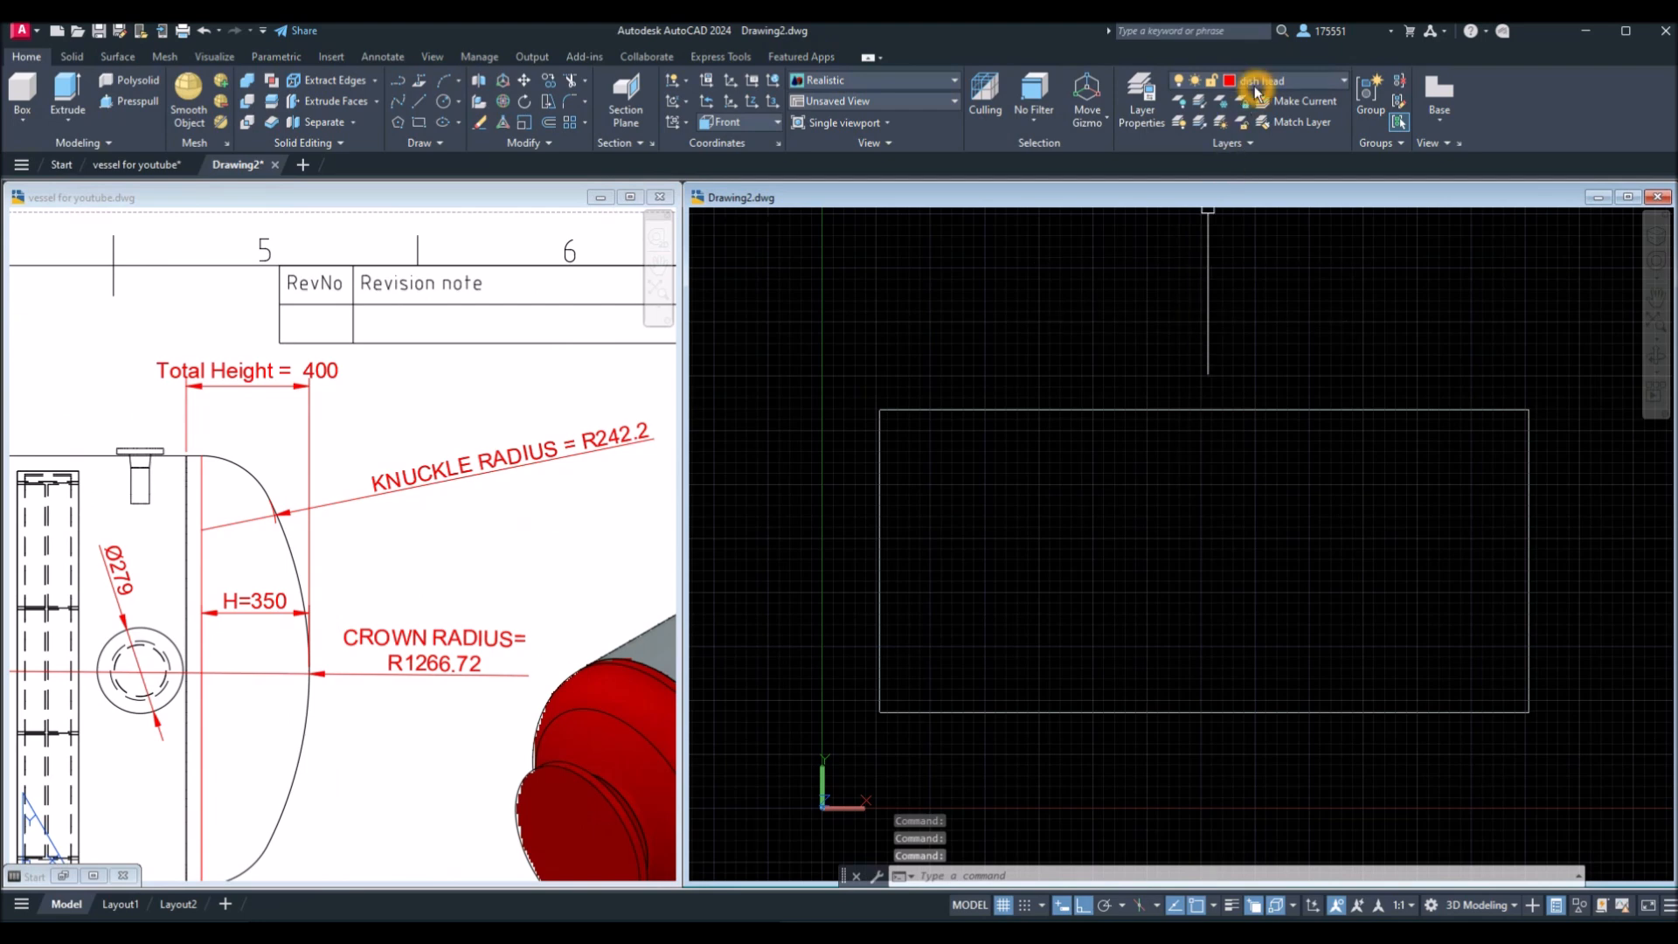
middle_click_drag(1083, 507, 679, 502)
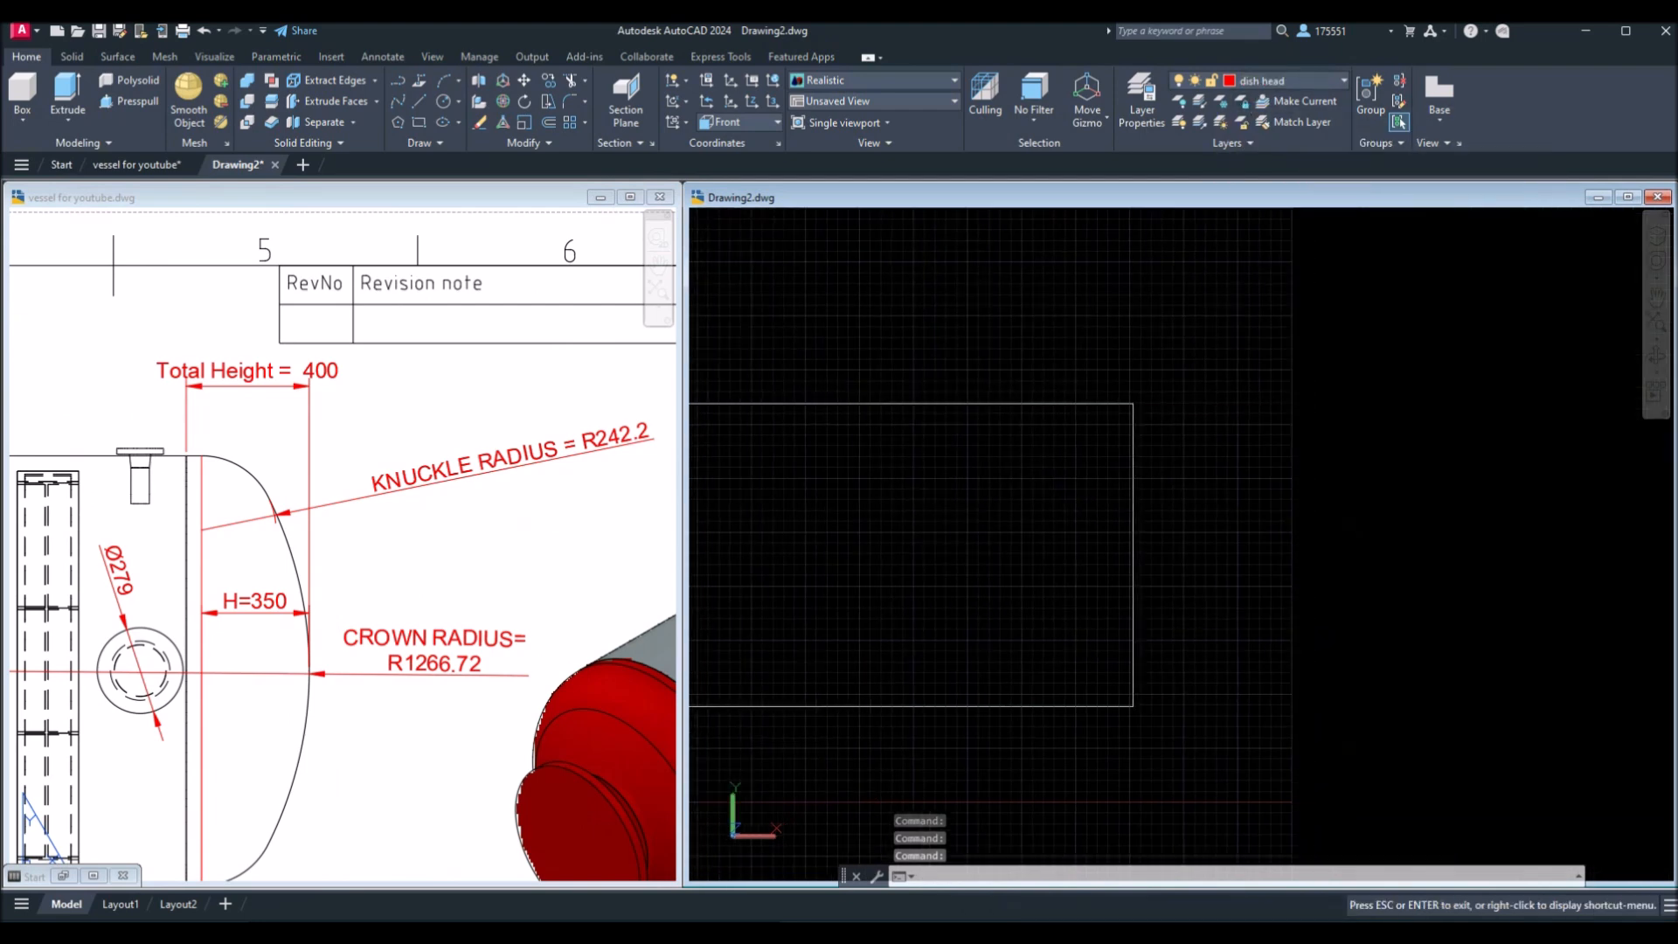
left_click(476, 660)
middle_click_drag(476, 655, 438, 642)
left_click(1275, 635)
middle_click_drag(1255, 638, 1154, 651)
scroll(1154, 651, "down", 1)
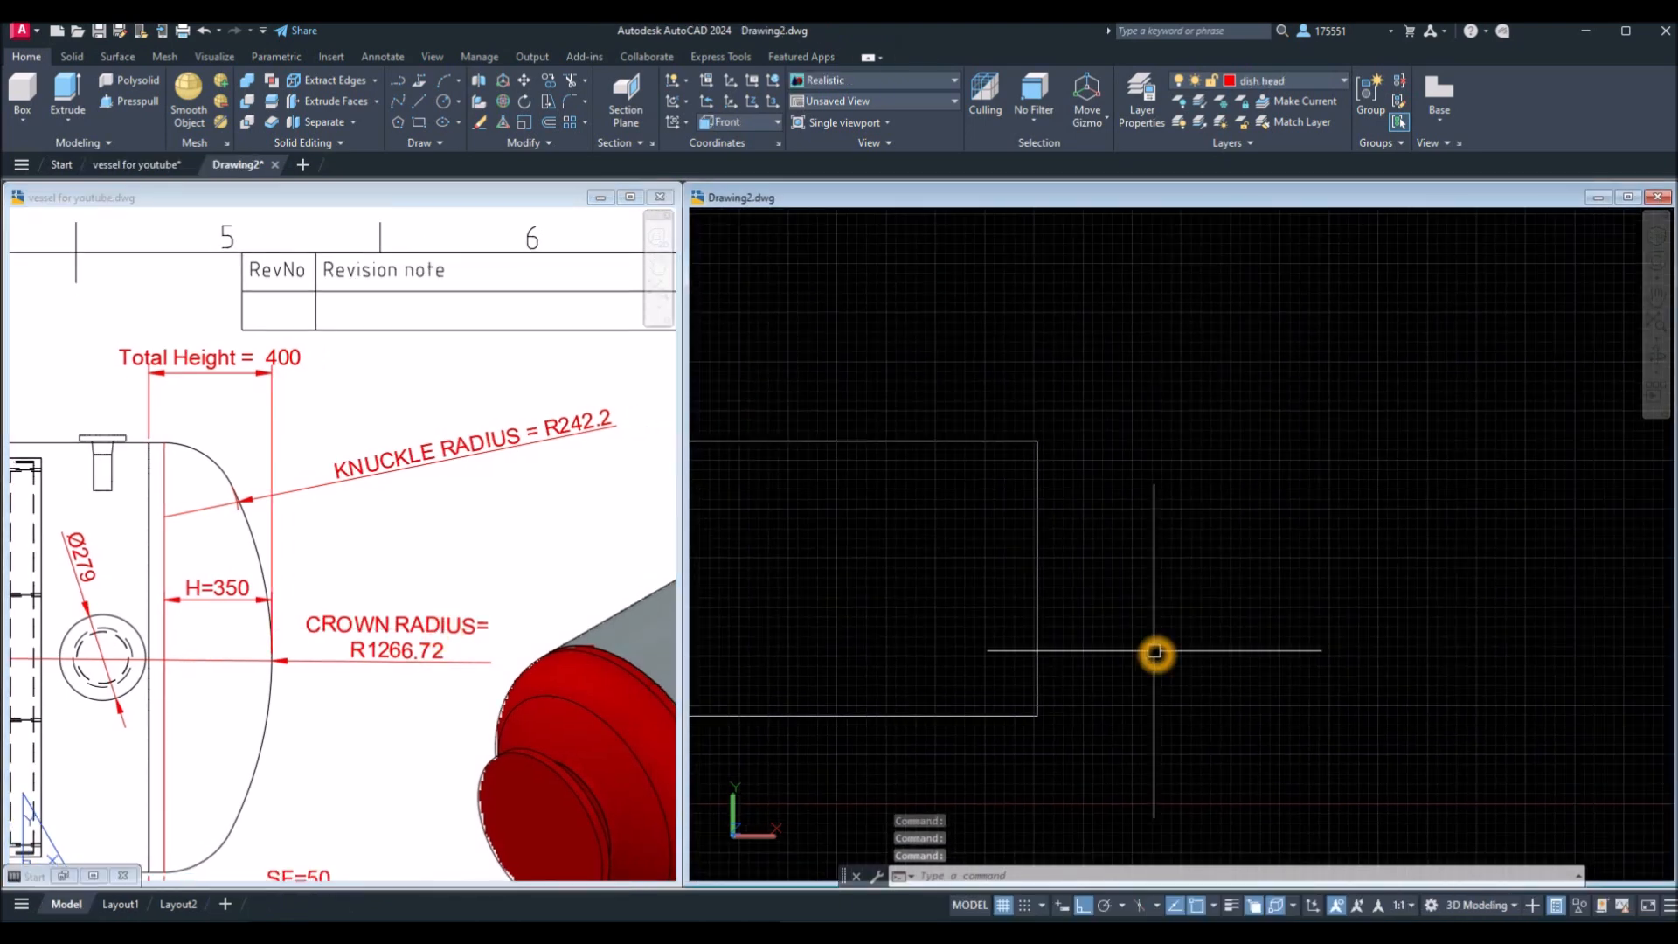
type("l")
key("Return")
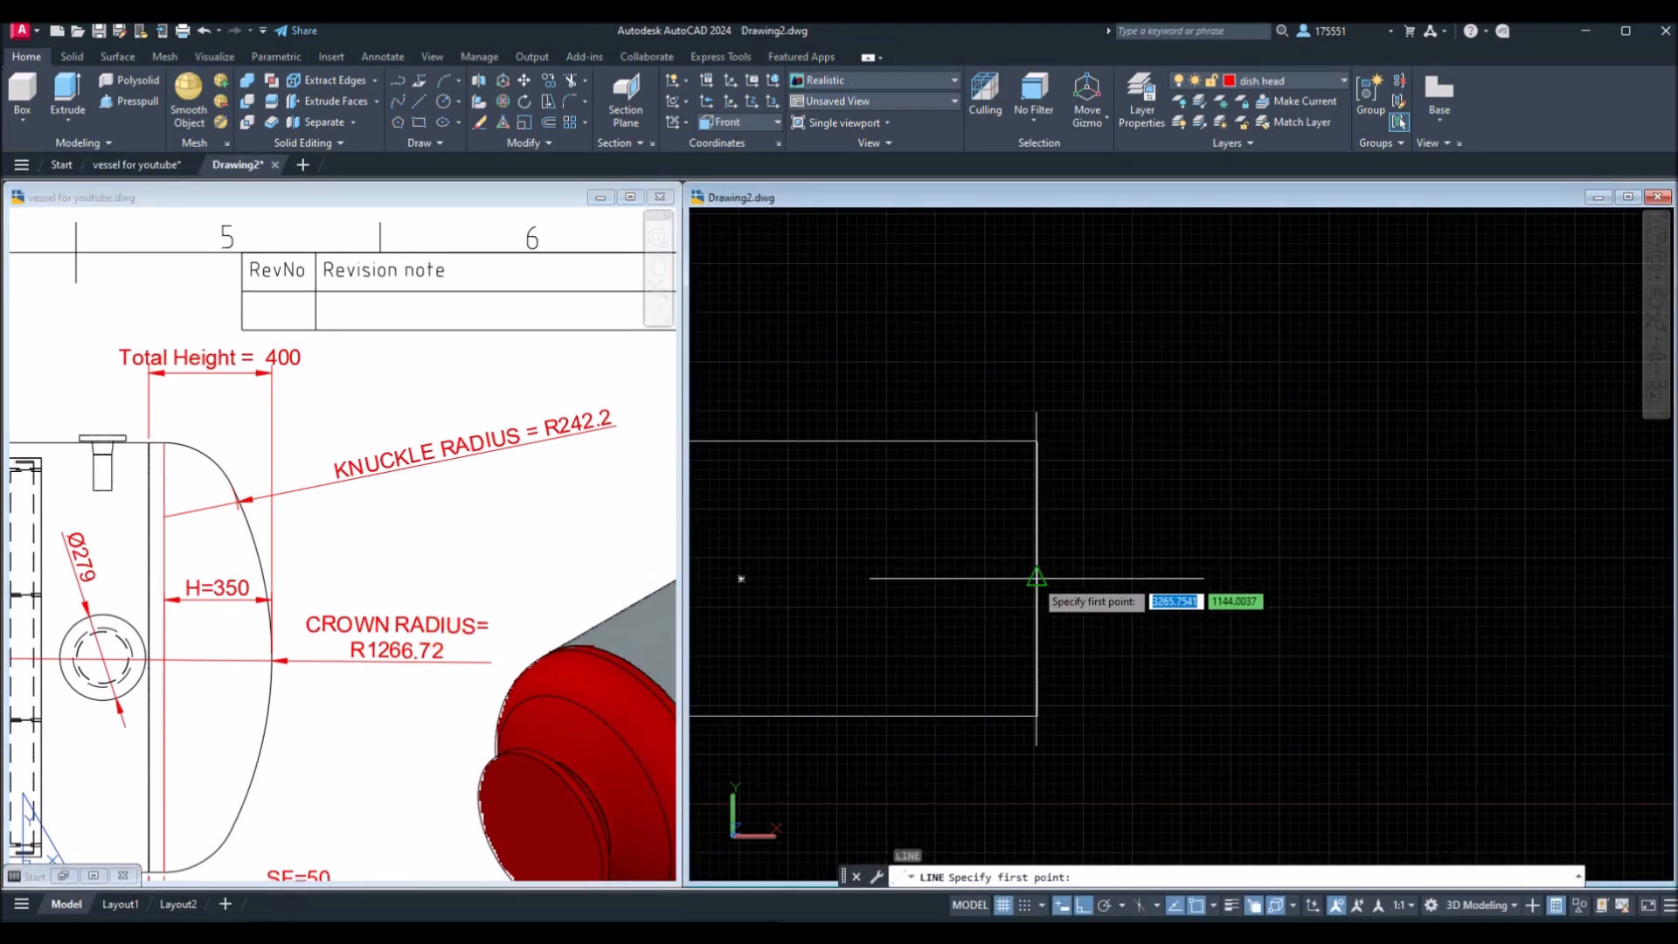
left_click(1037, 577)
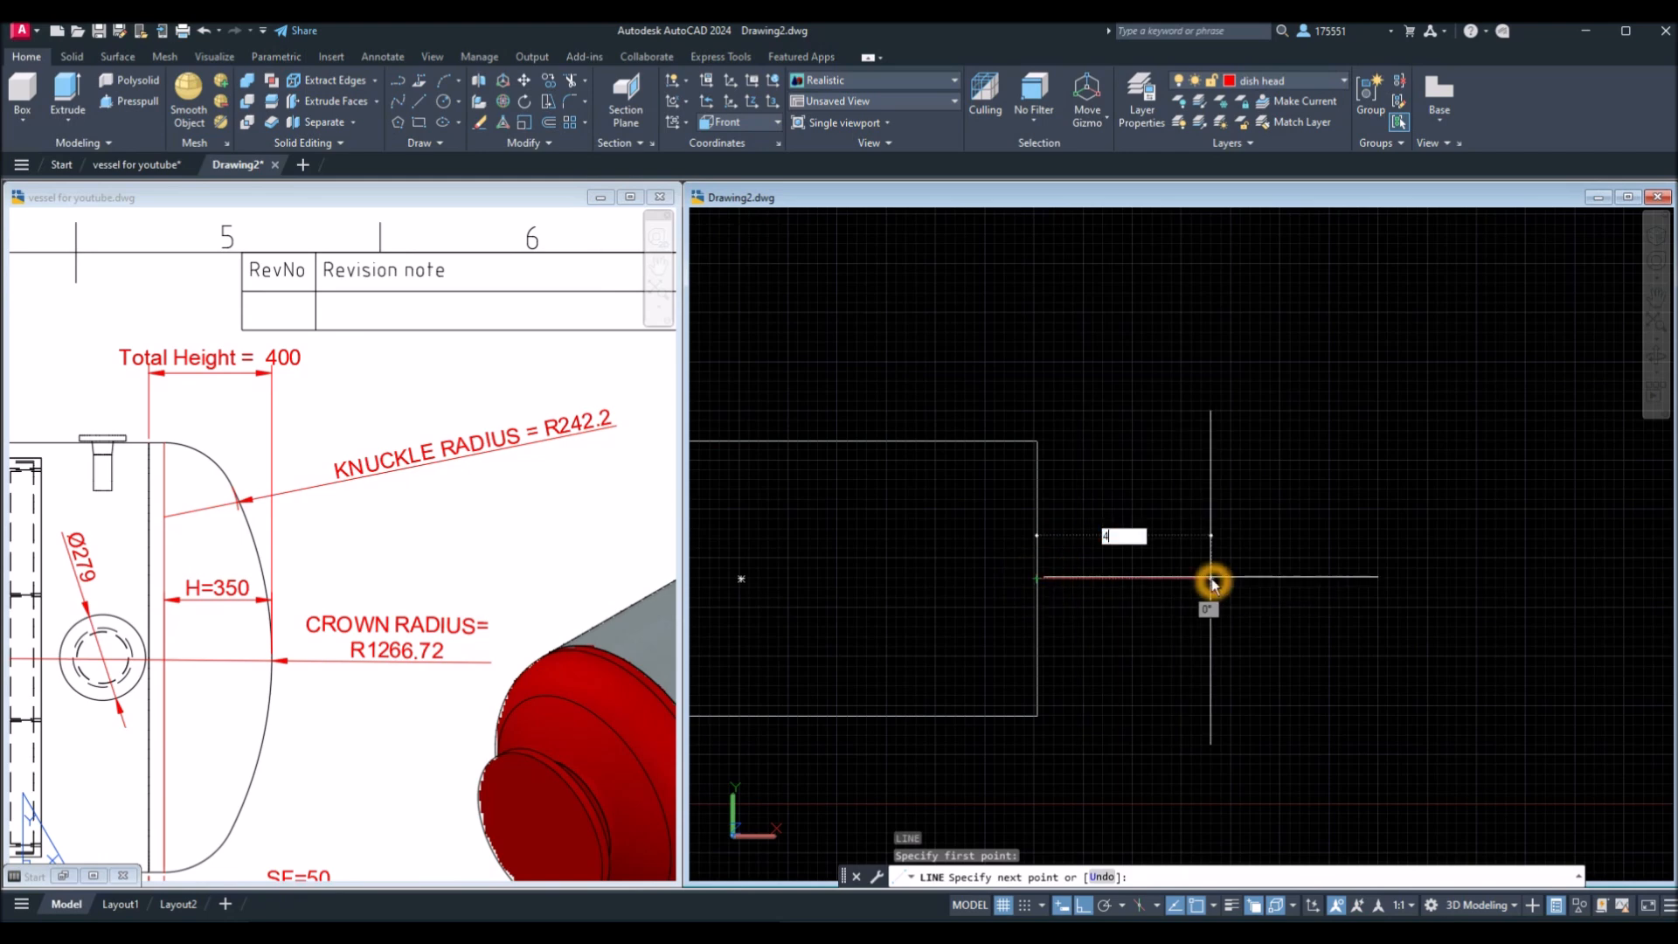
key("Return")
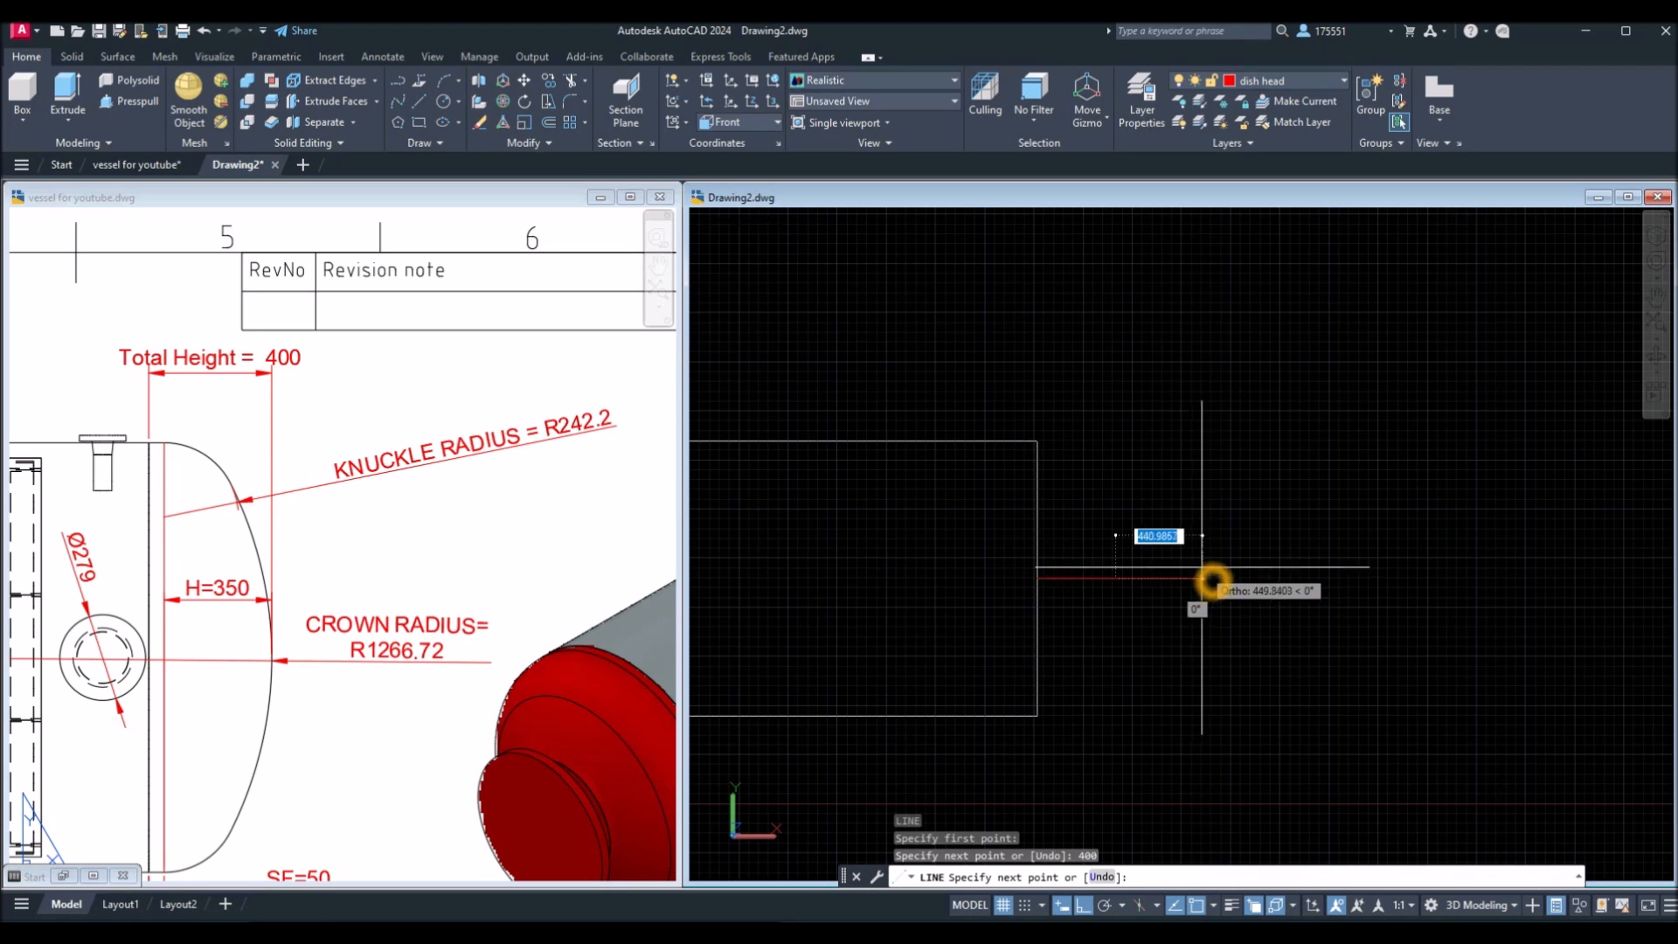
right_click(1164, 553)
left_click(1199, 565)
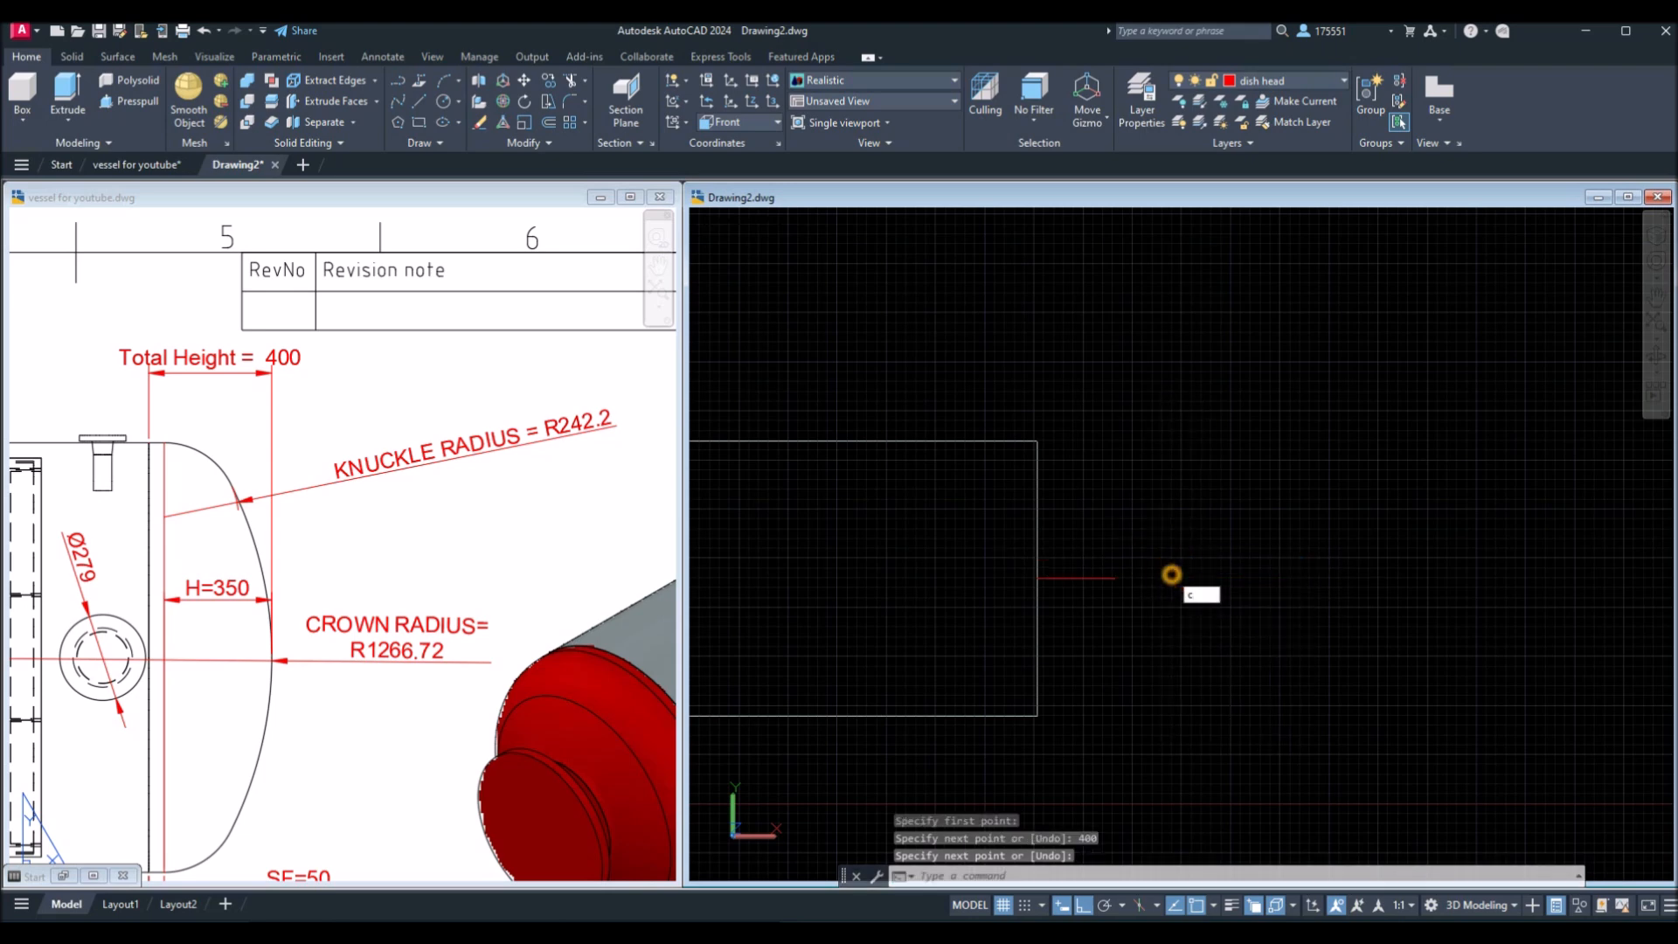
Draw a circle of radius 1266.72 centred on the outer end of the 400 line.
key("Return")
left_click(1111, 581)
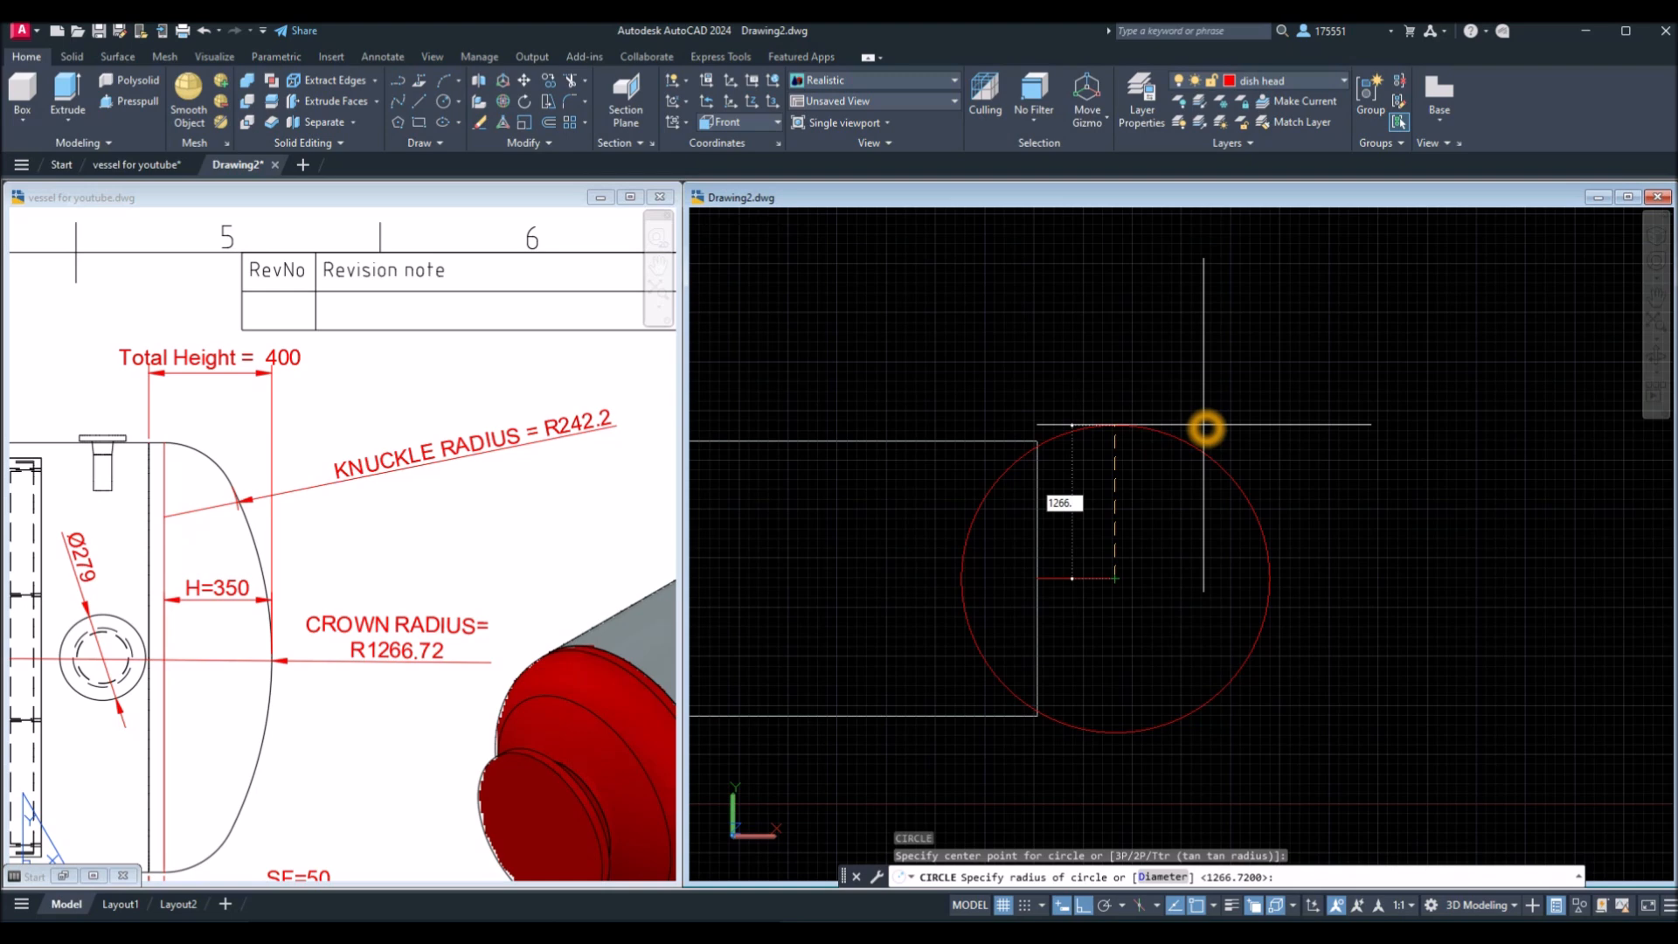
type("1266.72")
key("Return")
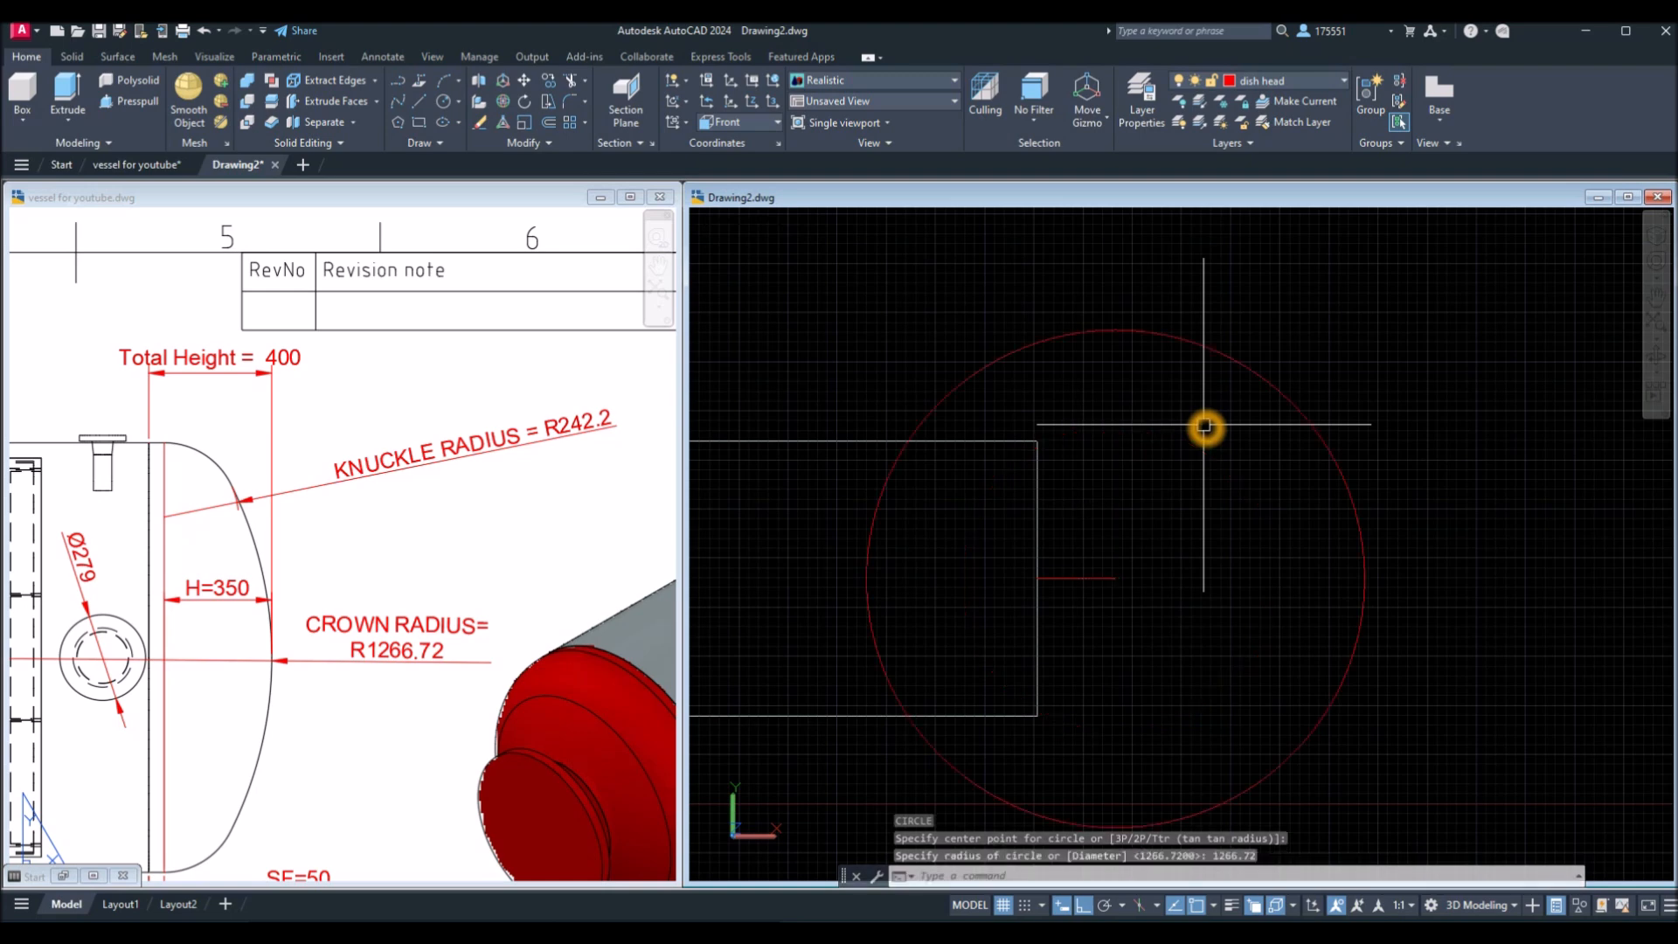
Move the crown circle from its right quadrant point to the outer end of the 400 line.
left_click(1318, 430)
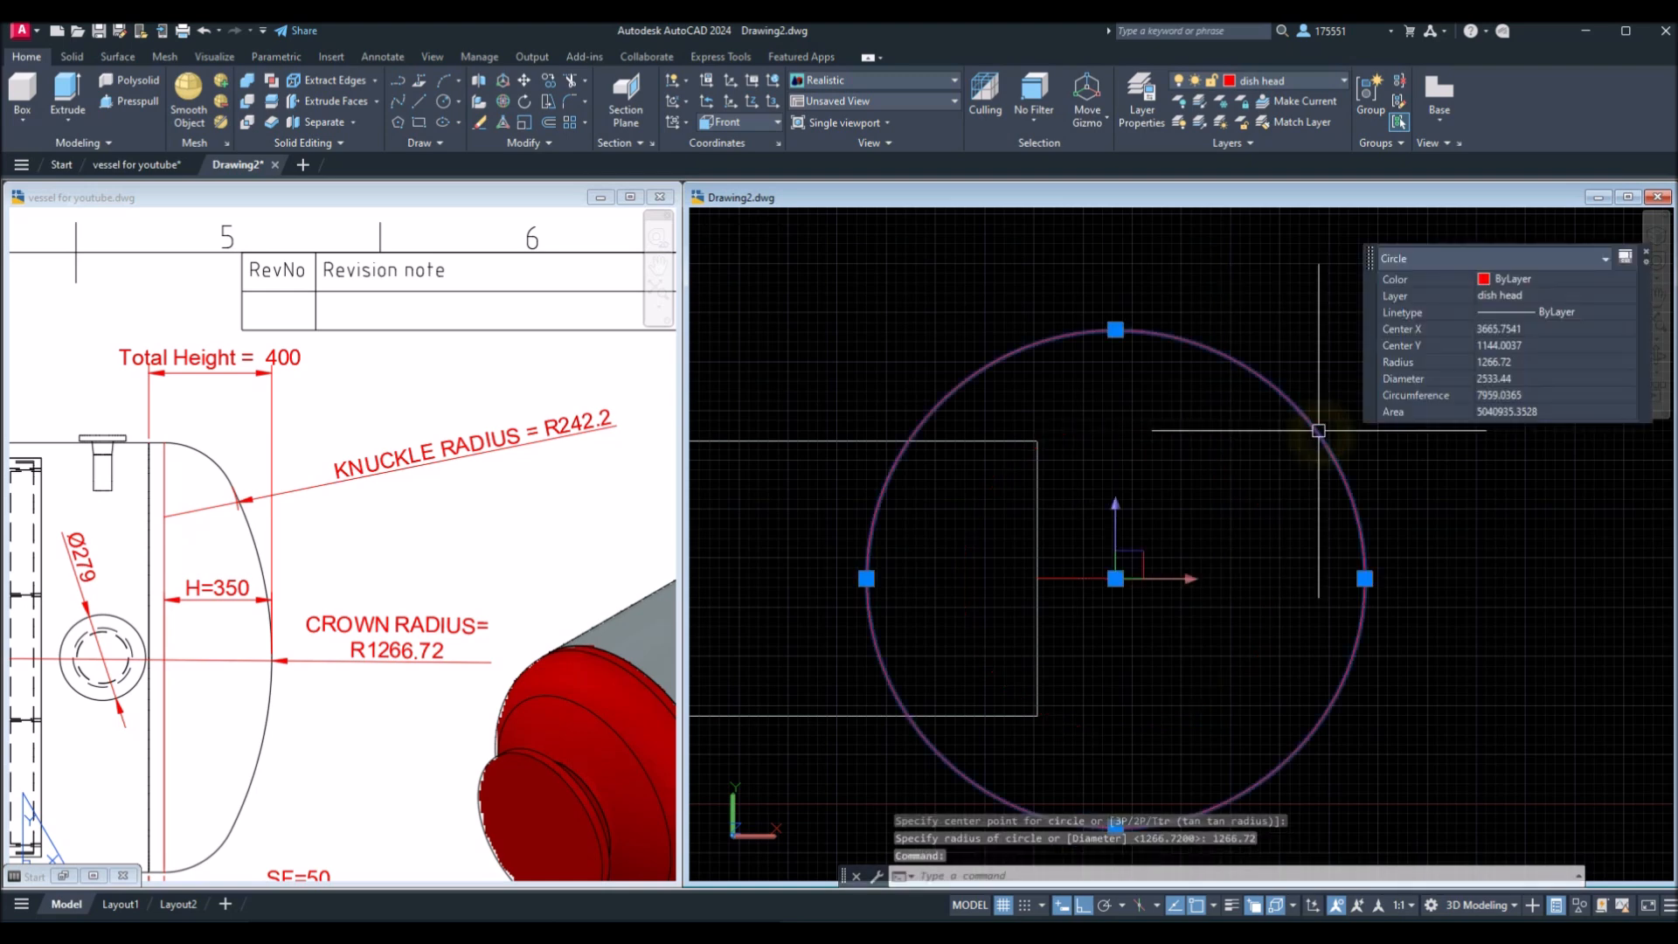
right_click(1394, 507)
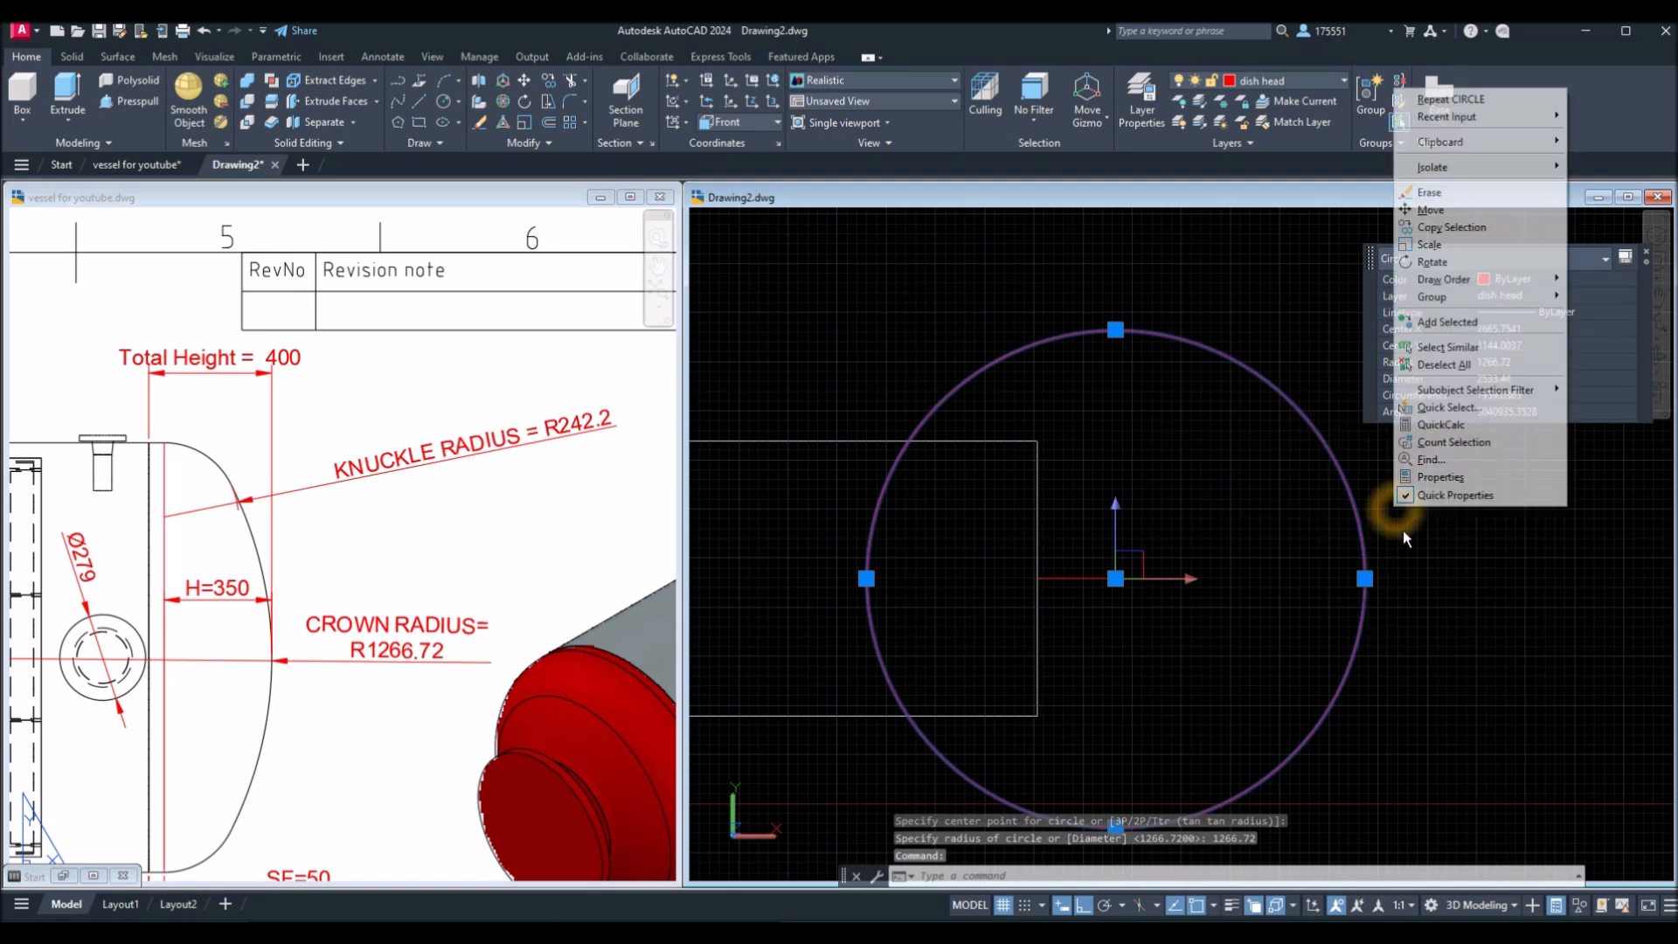
left_click(1458, 210)
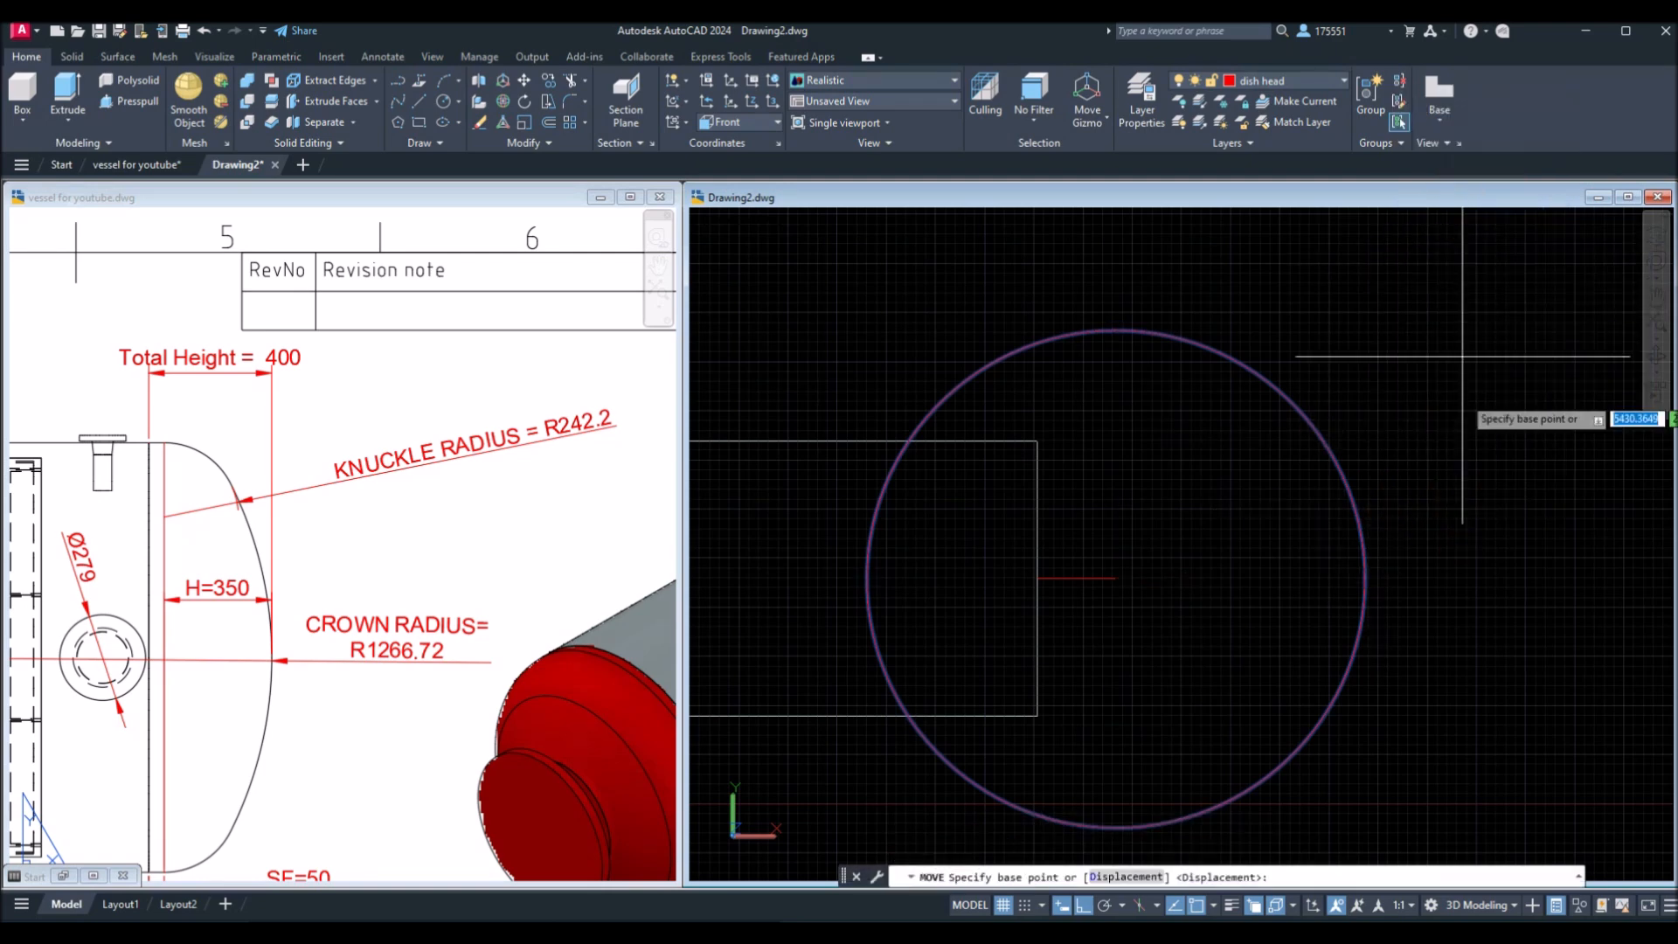
left_click(1363, 578)
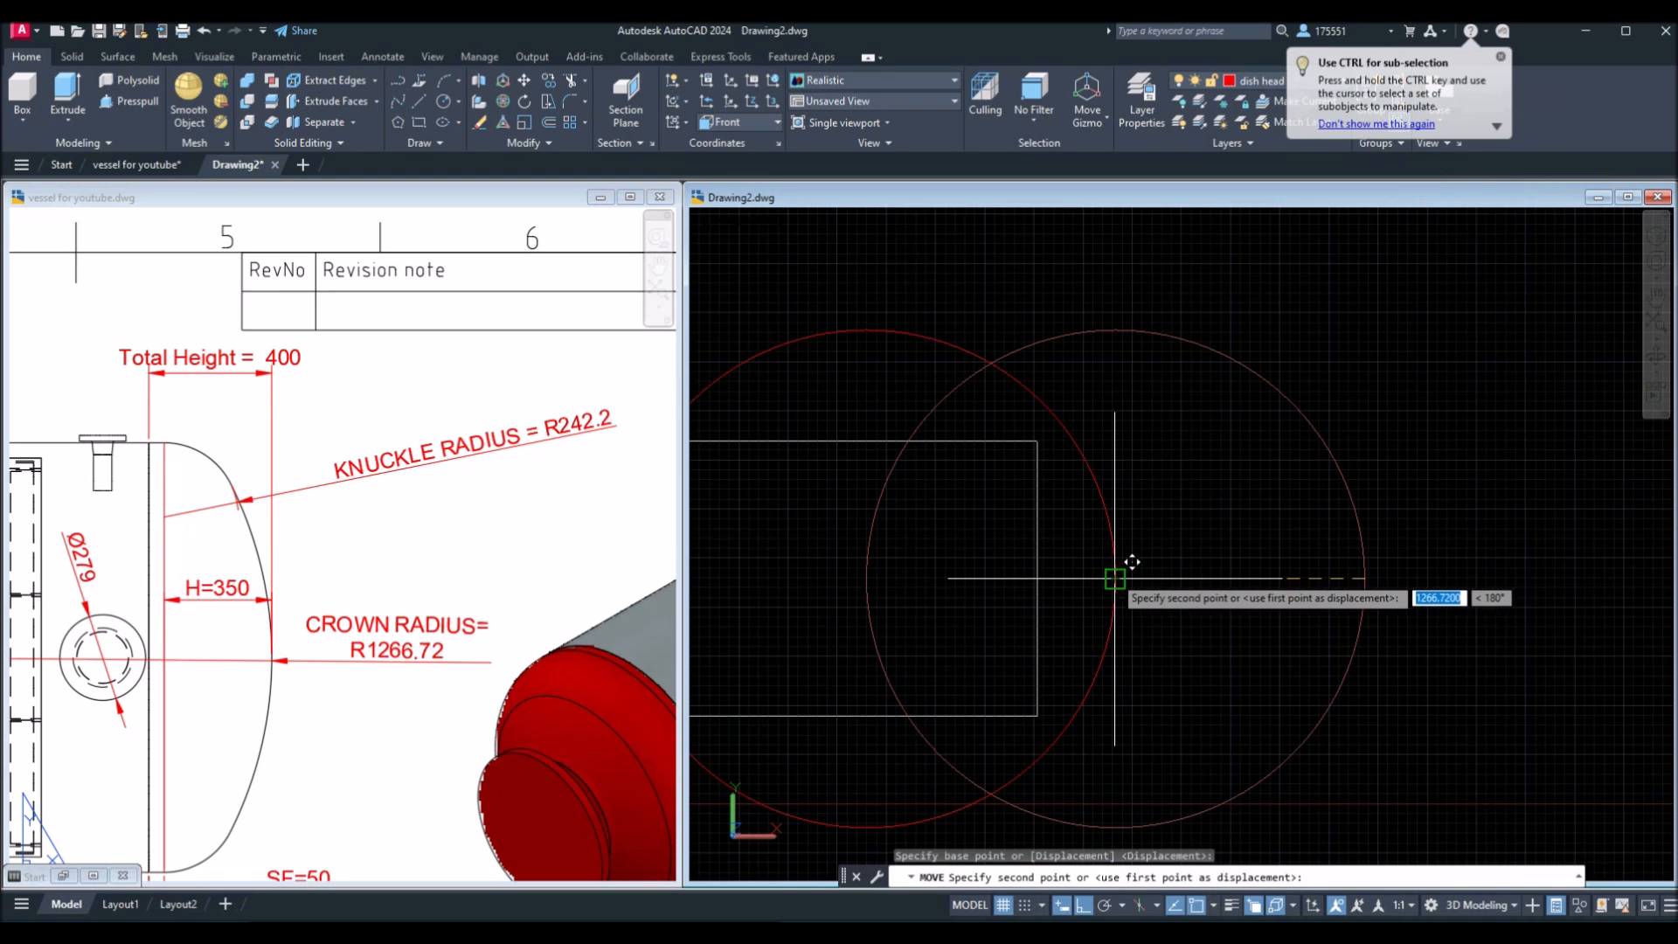
left_click(1114, 577)
Draw a horizontal line from the shell's upper right corner outward past the crown circle.
type("l")
key("Return")
left_click(1037, 441)
left_click(1109, 440)
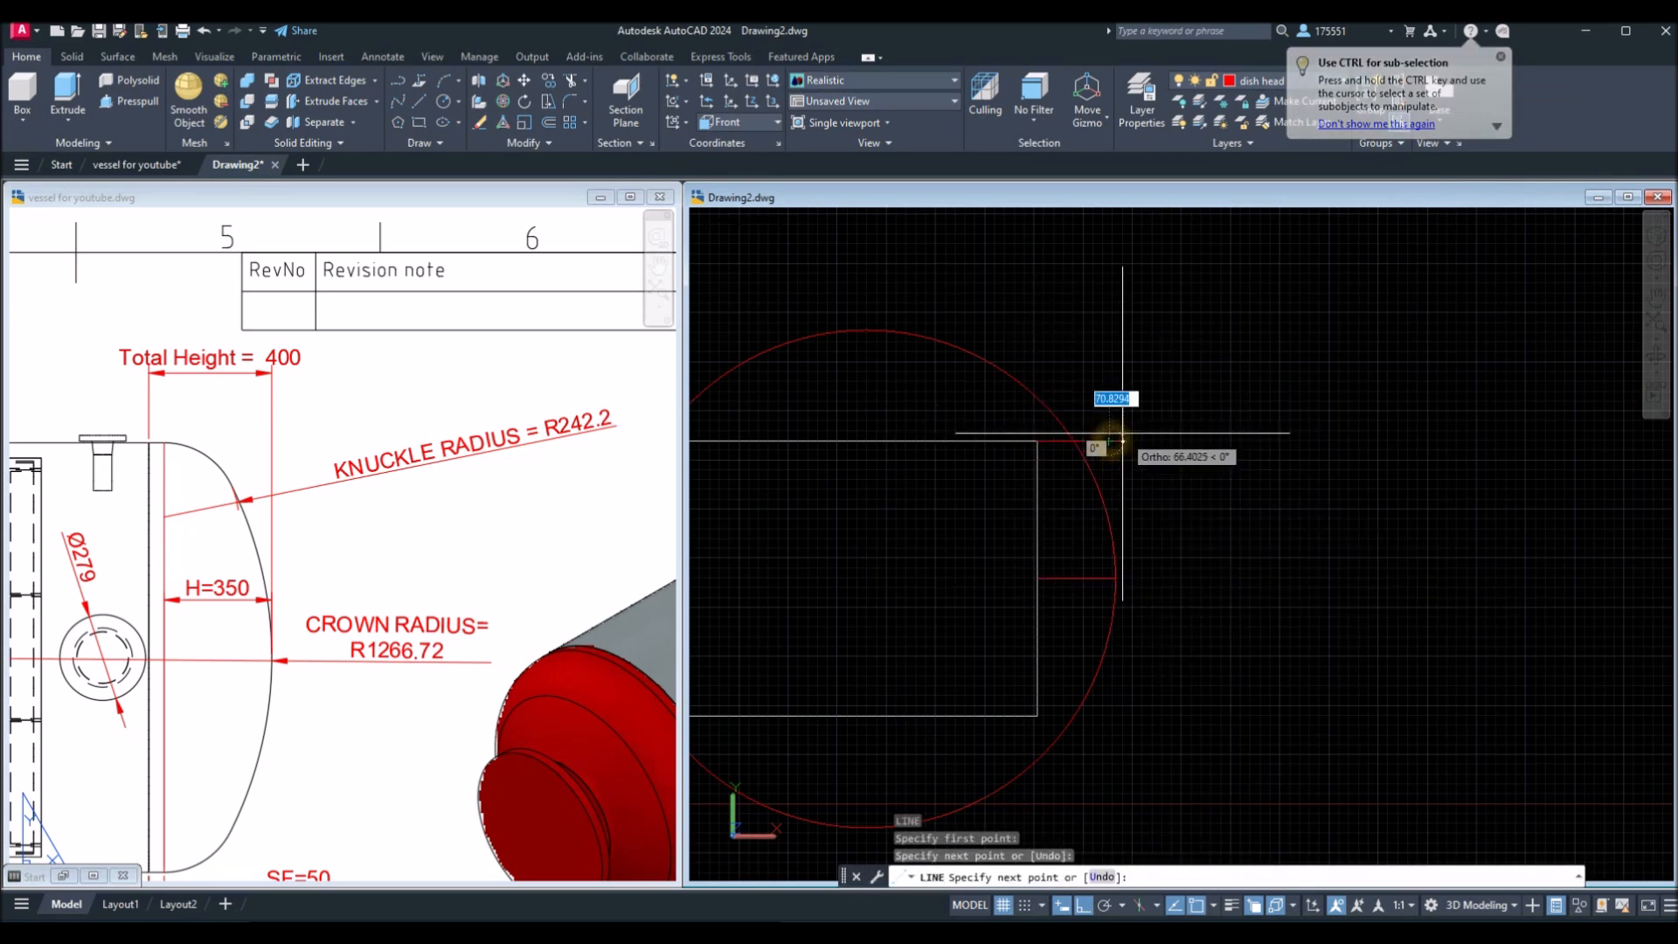
right_click(1124, 439)
left_click(1152, 446)
Trim the crown circle and upper line to leave only the crown arc between the upper line and the centre line.
scroll(1167, 452, "up", 2)
scroll(1167, 452, "down", 2)
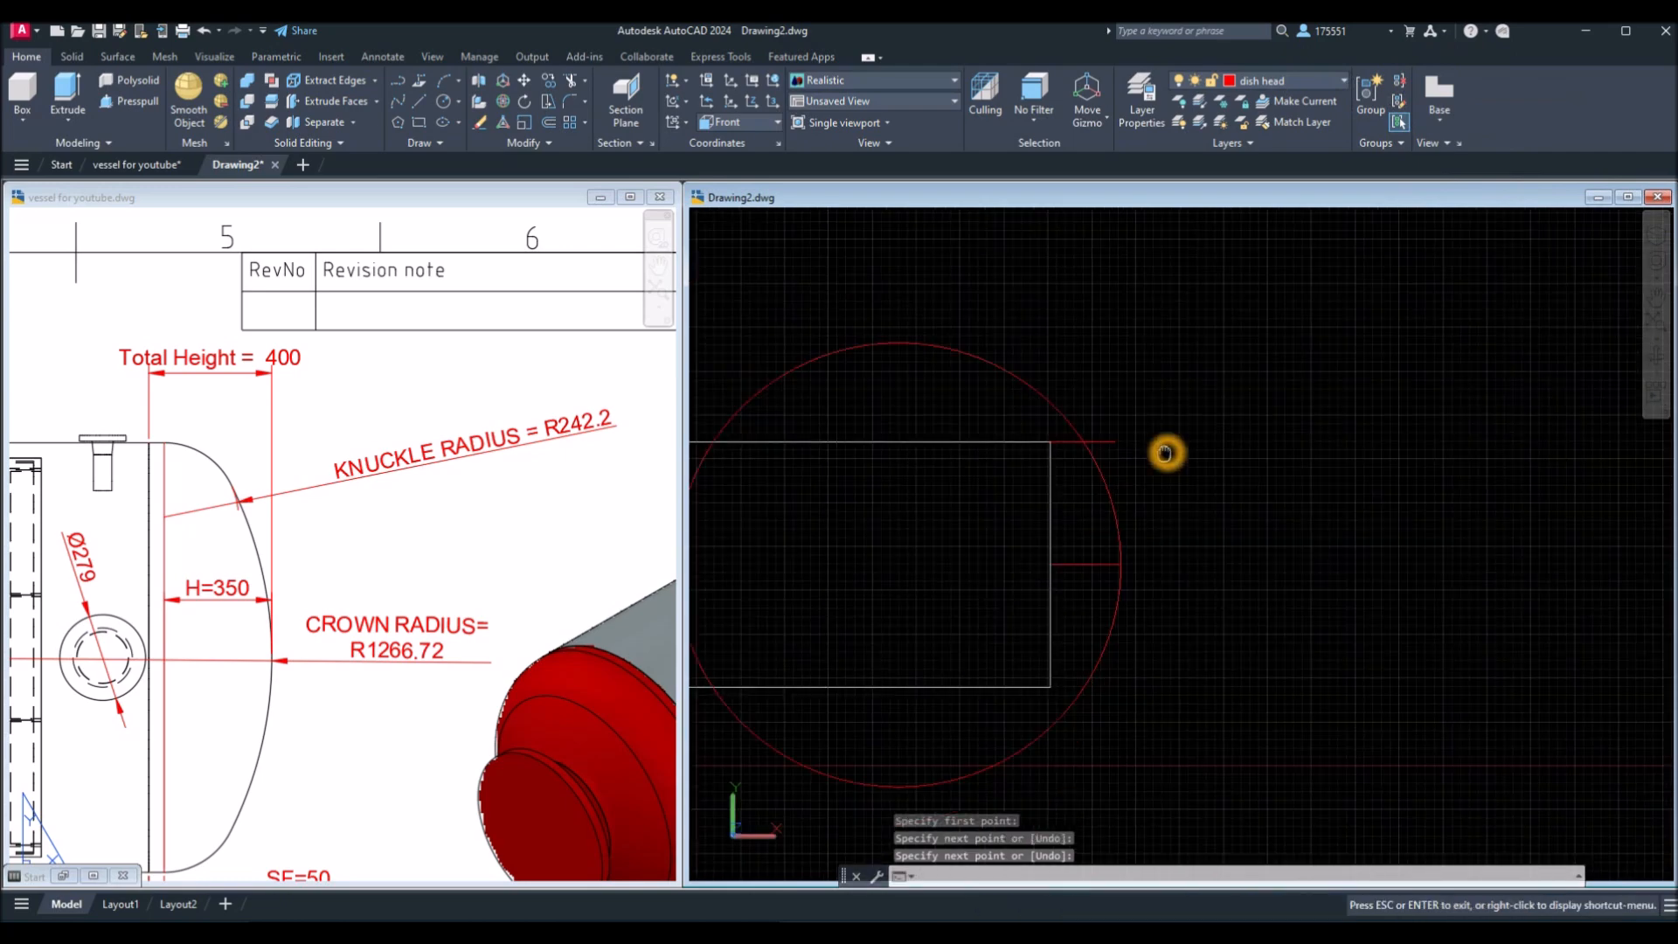
type("tr")
key("Return")
right_click(1166, 452)
left_click(1212, 460)
left_click(1103, 437)
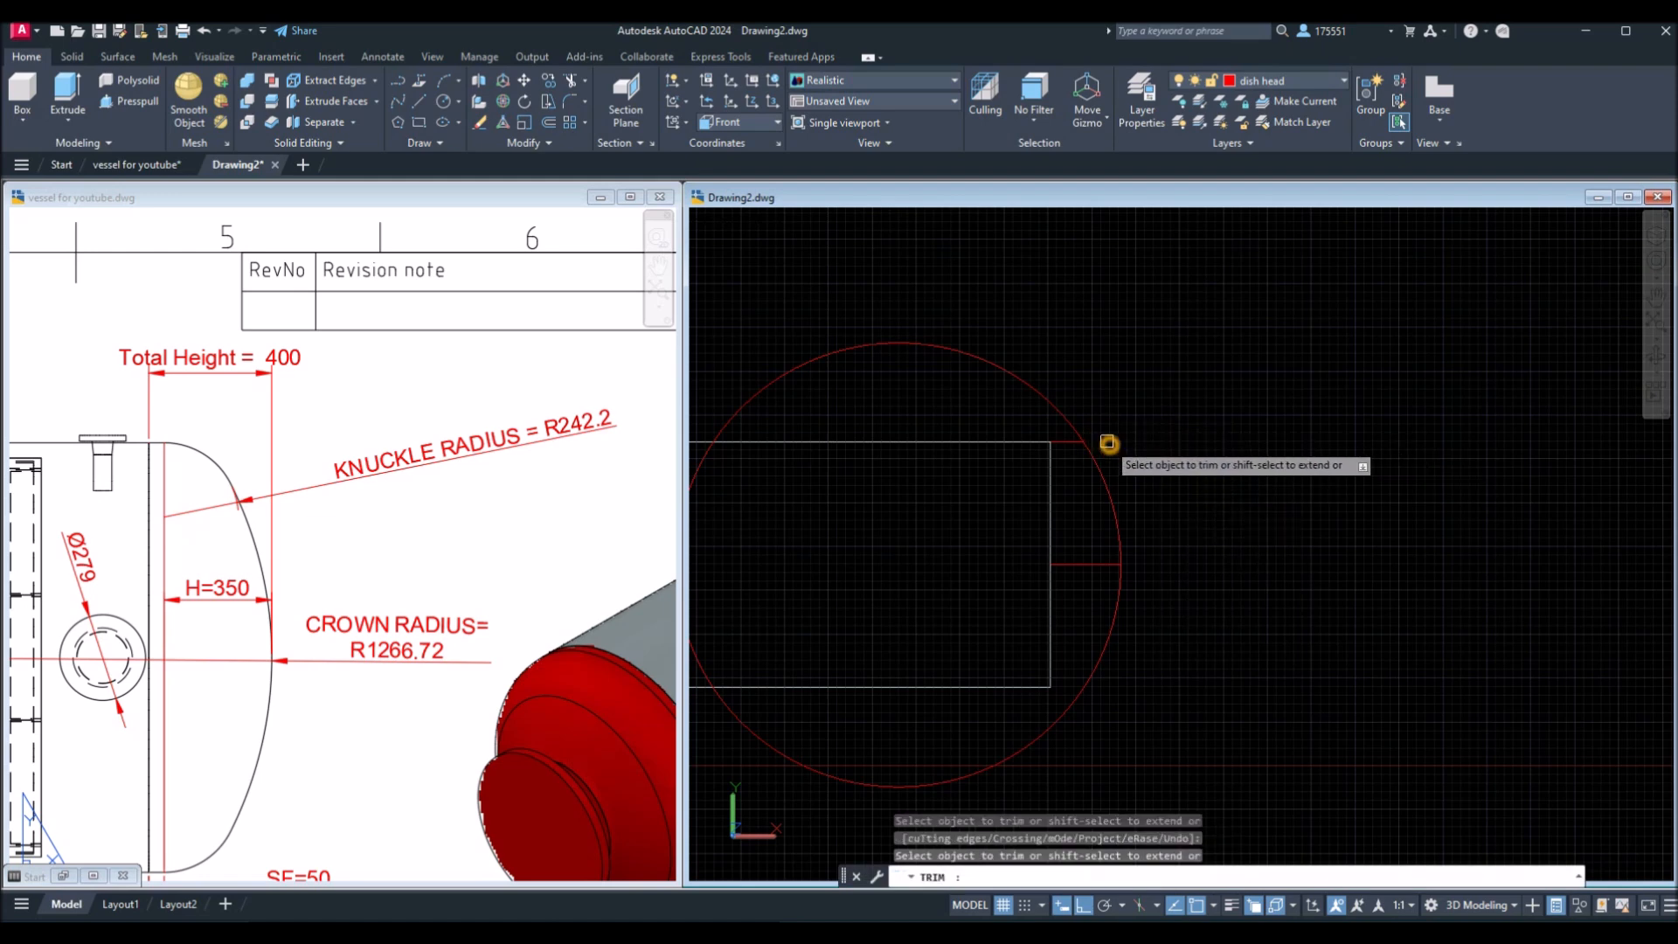
middle_click_drag(1011, 434, 1075, 411)
left_click(773, 439)
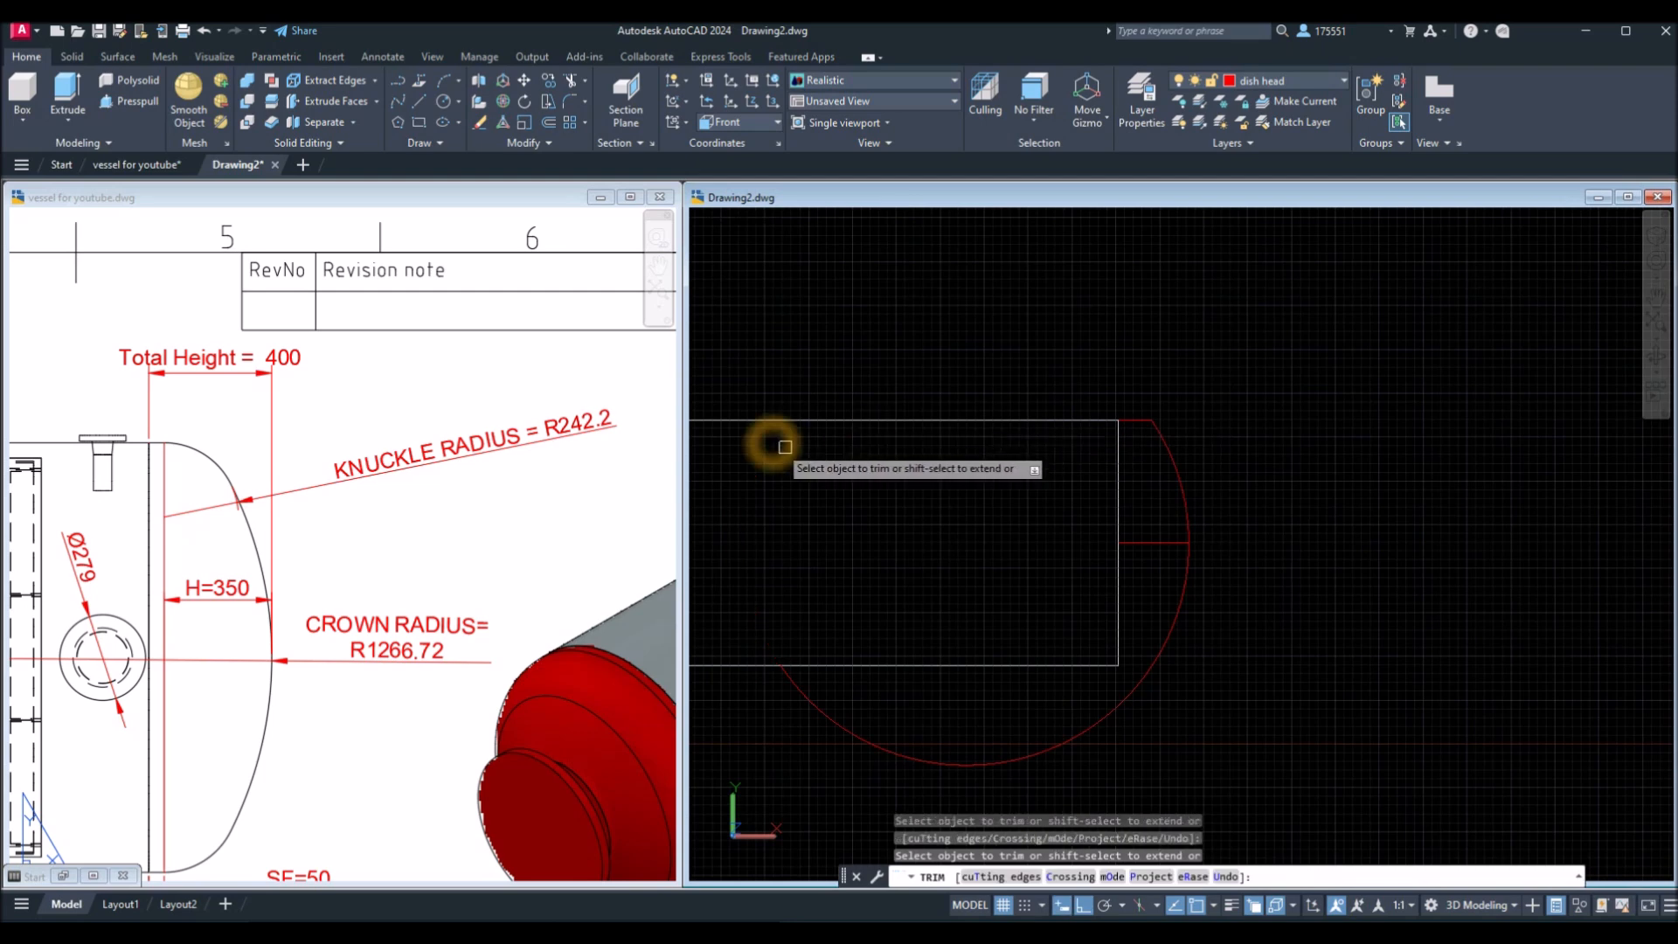
left_click(1105, 725)
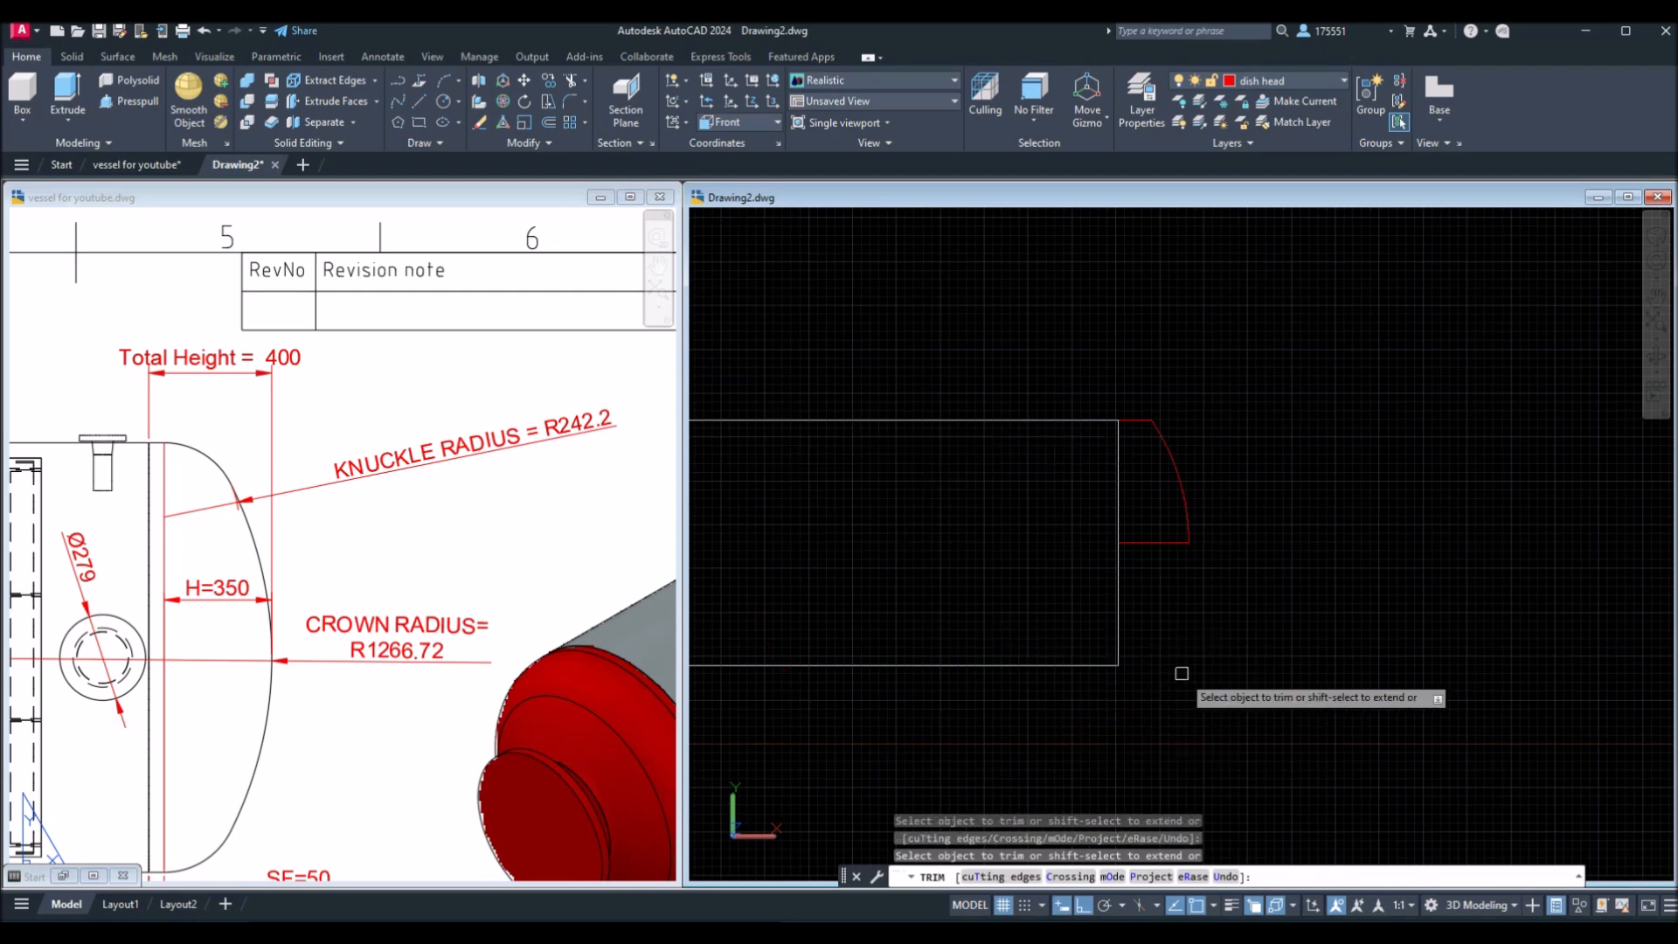
left_click(1230, 443)
right_click(1230, 444)
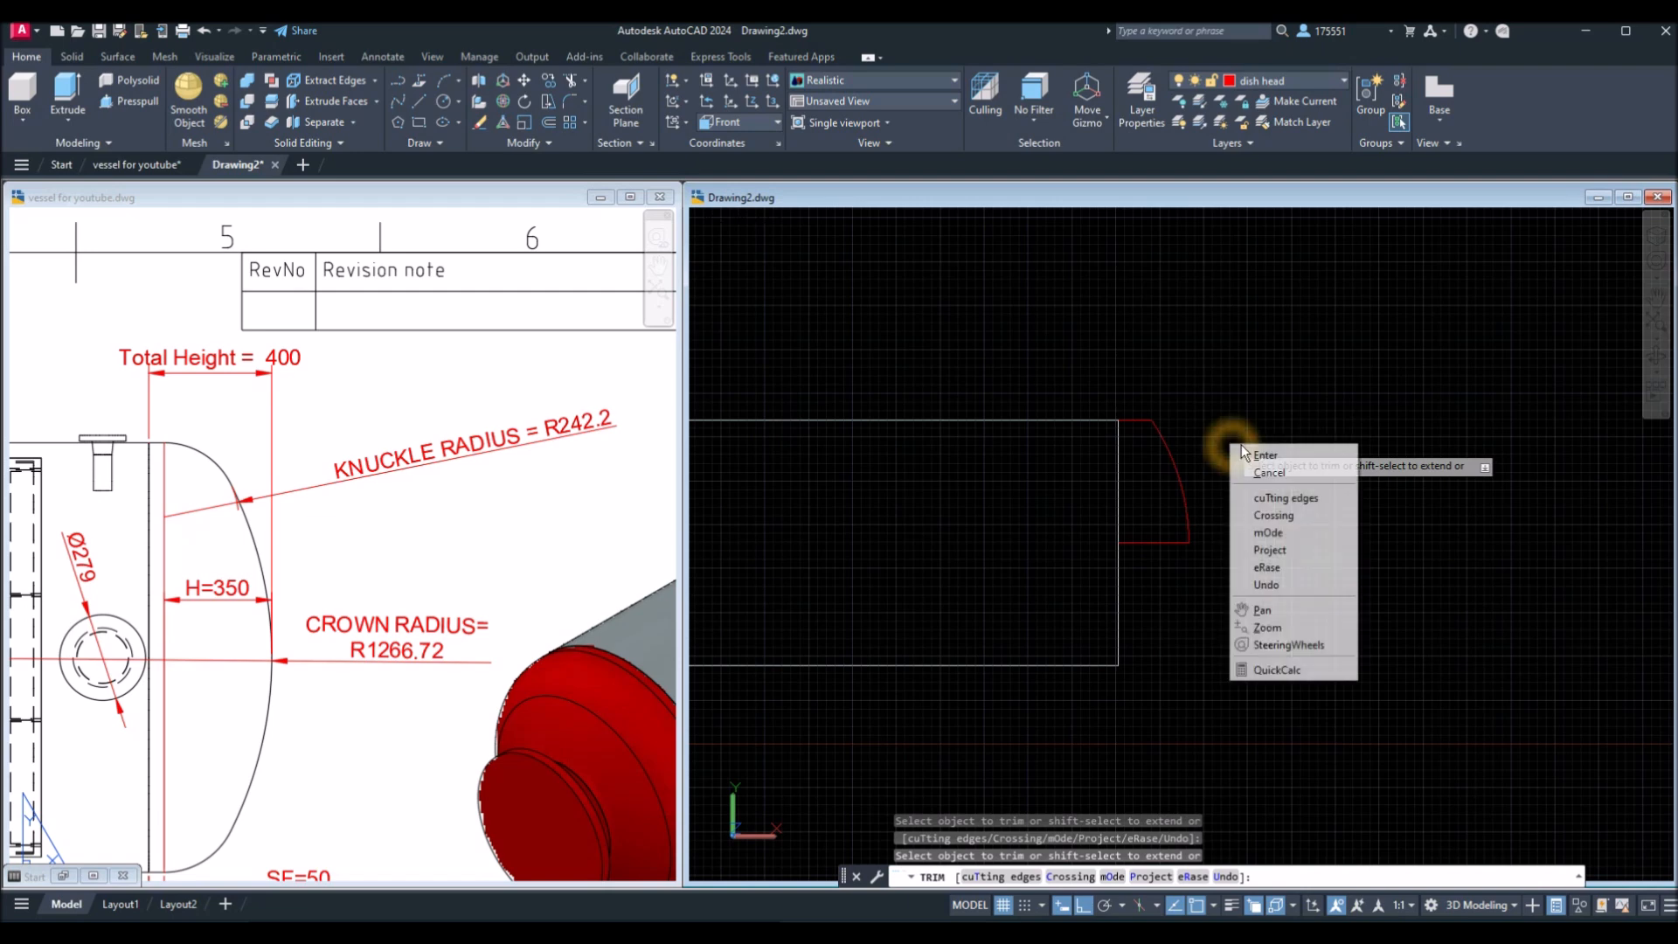
left_click(1258, 449)
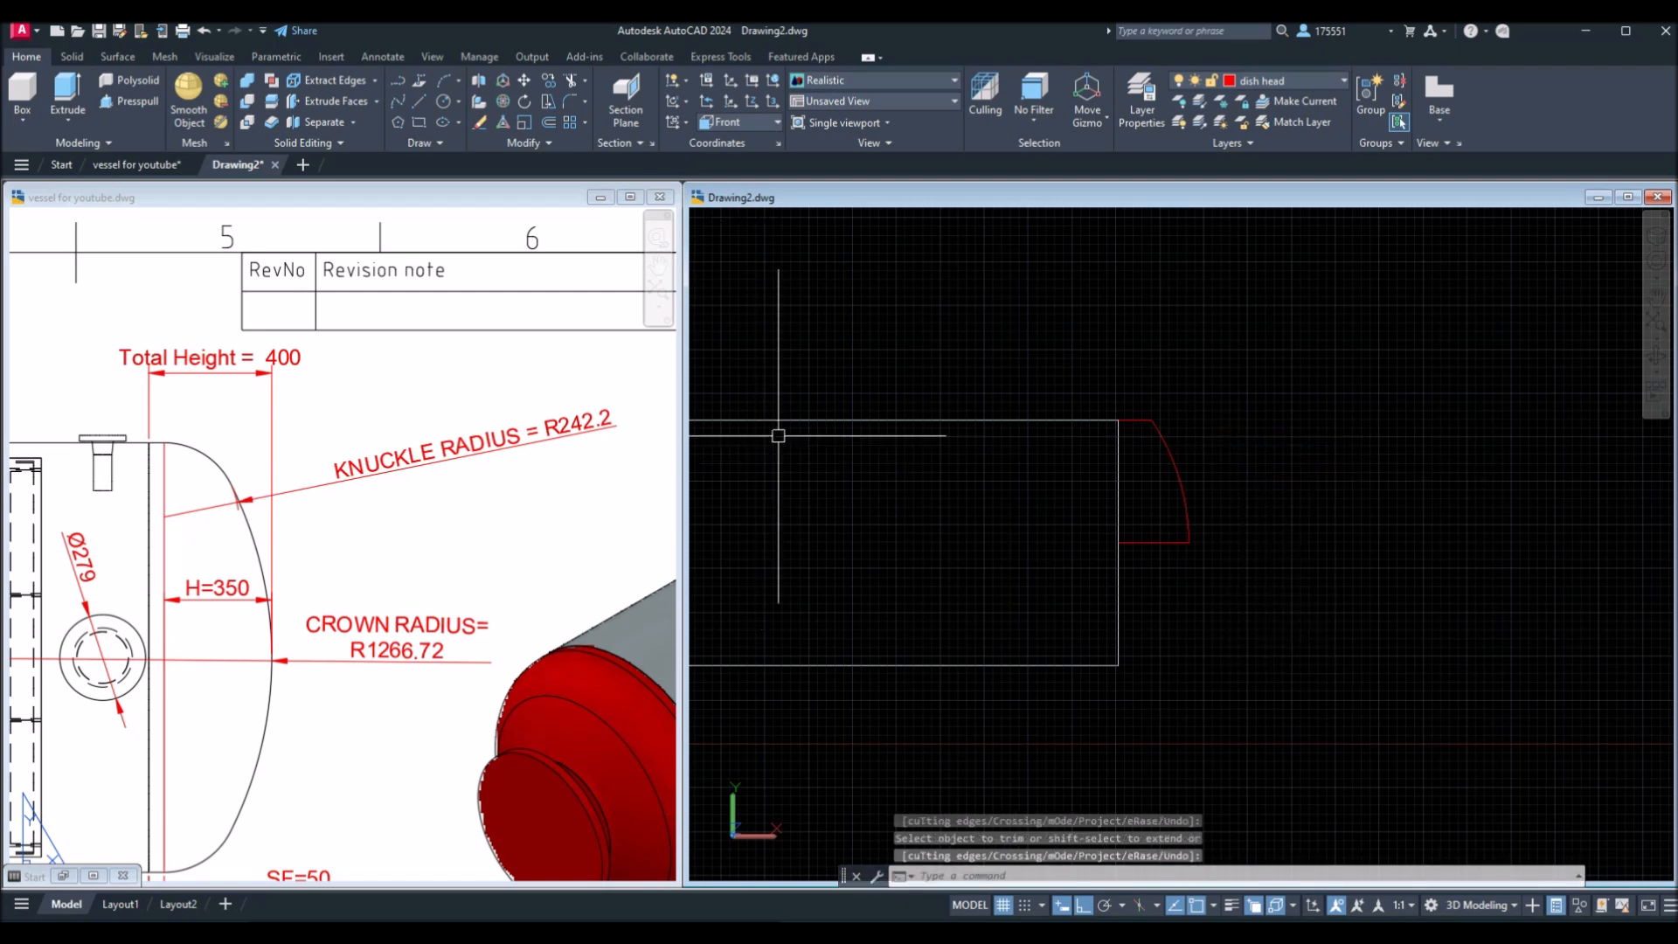
Fillet the corner between the upper horizontal line and the crown arc with the 242.2 knuckle radius.
left_click(526, 83)
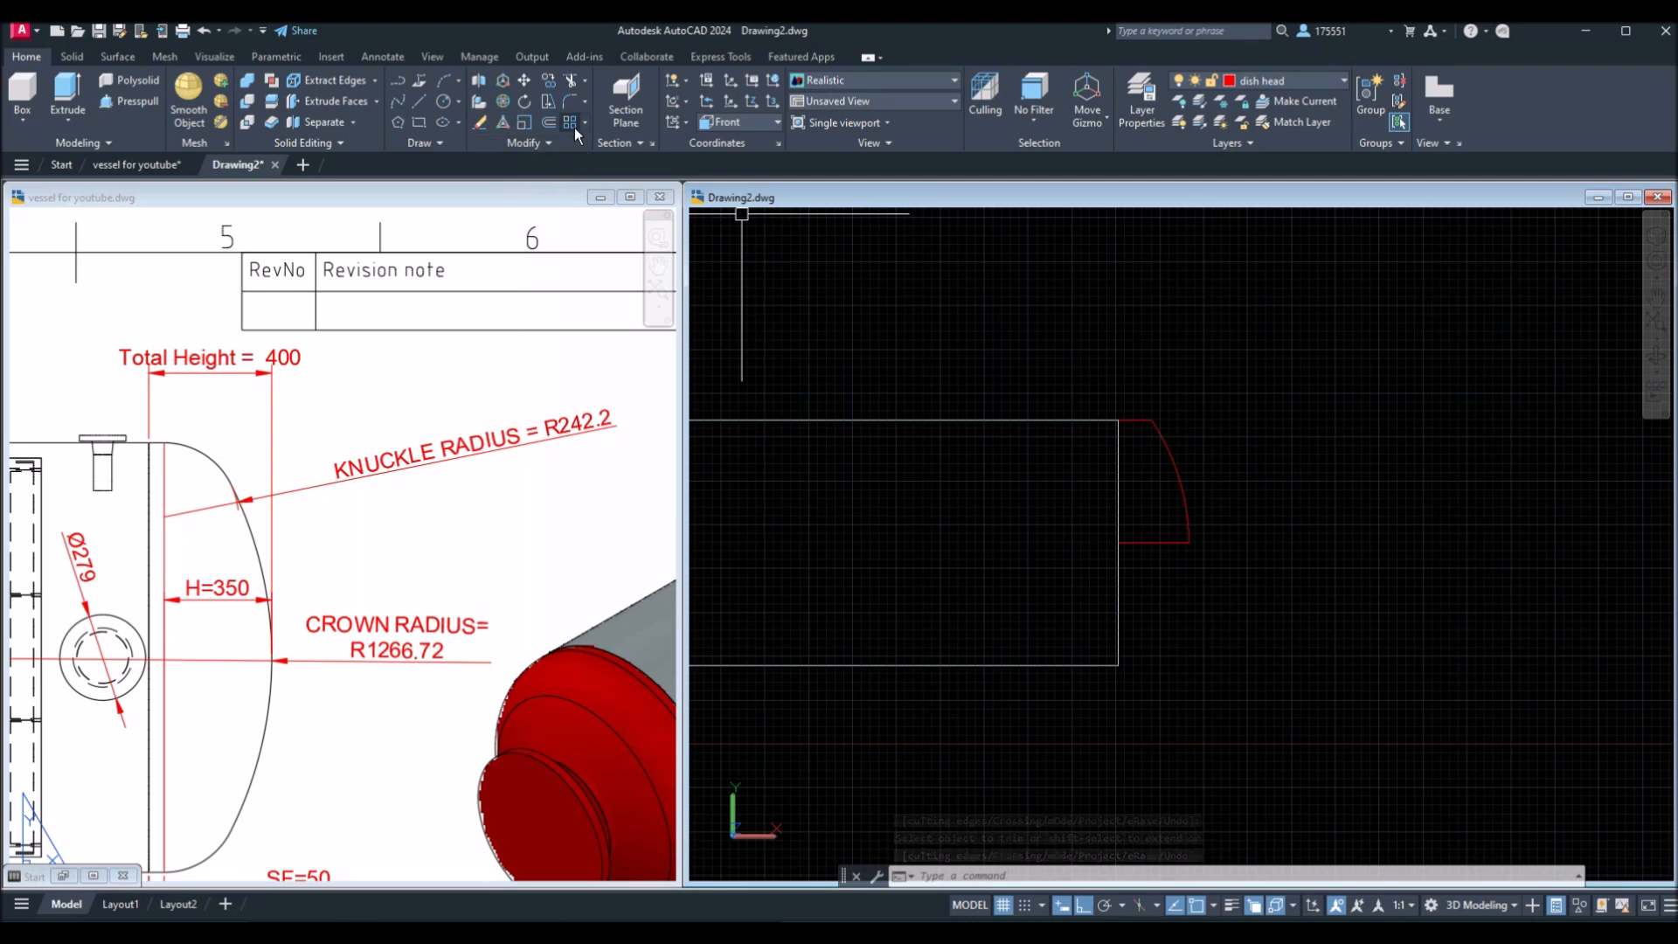
left_click(542, 149)
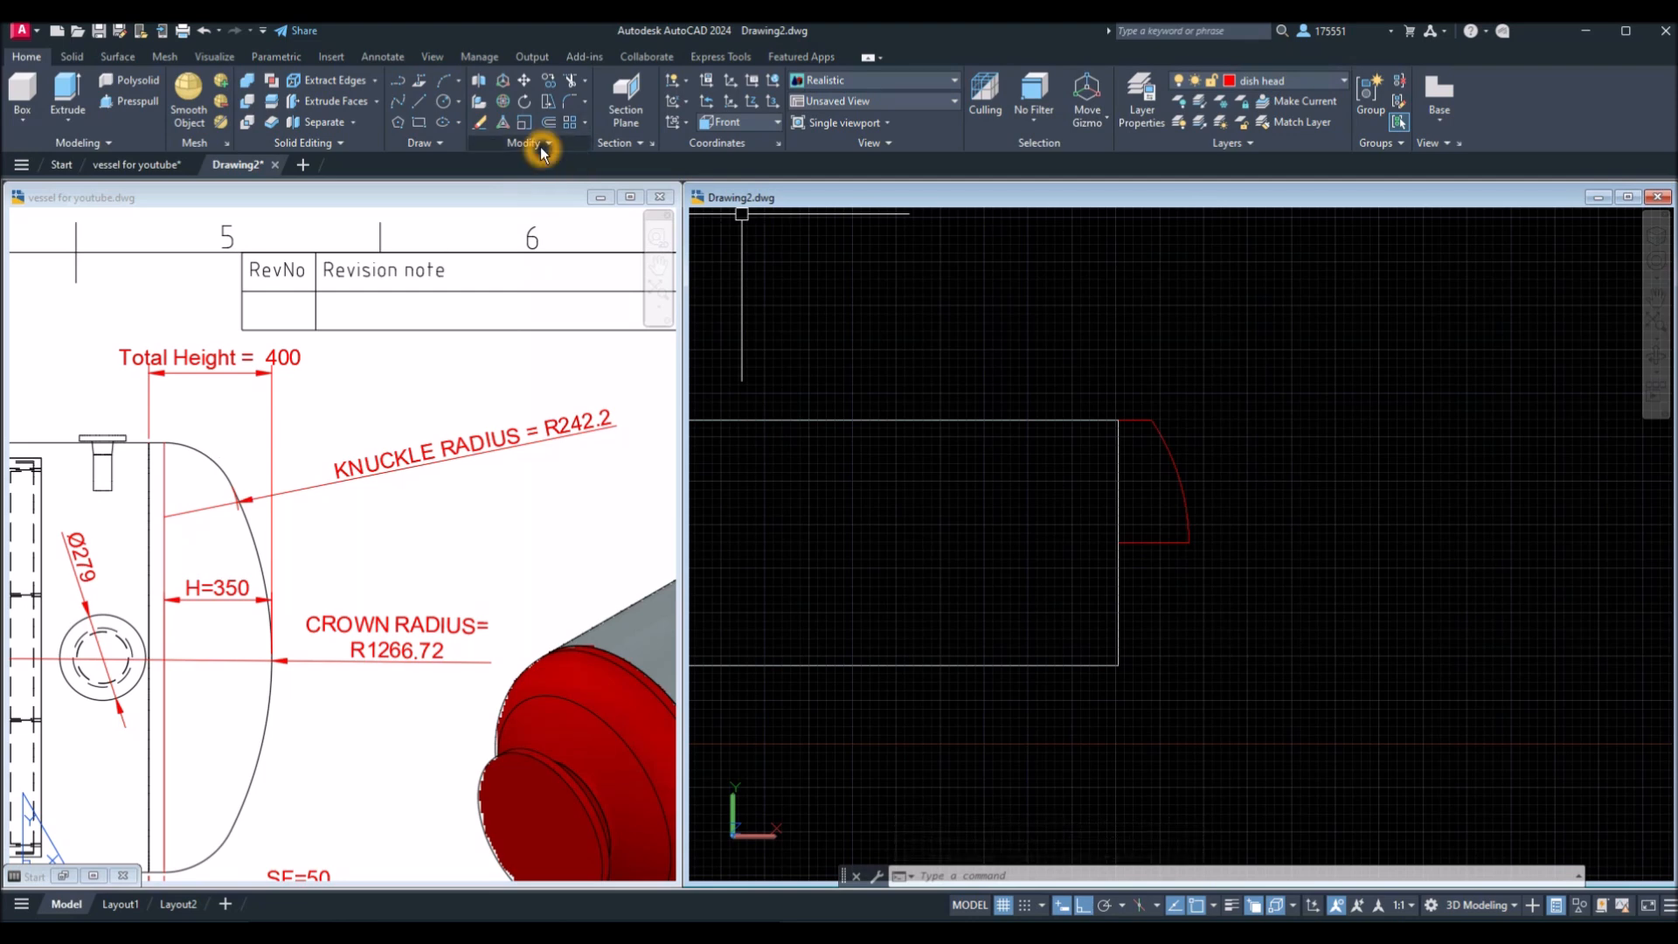
left_click(575, 105)
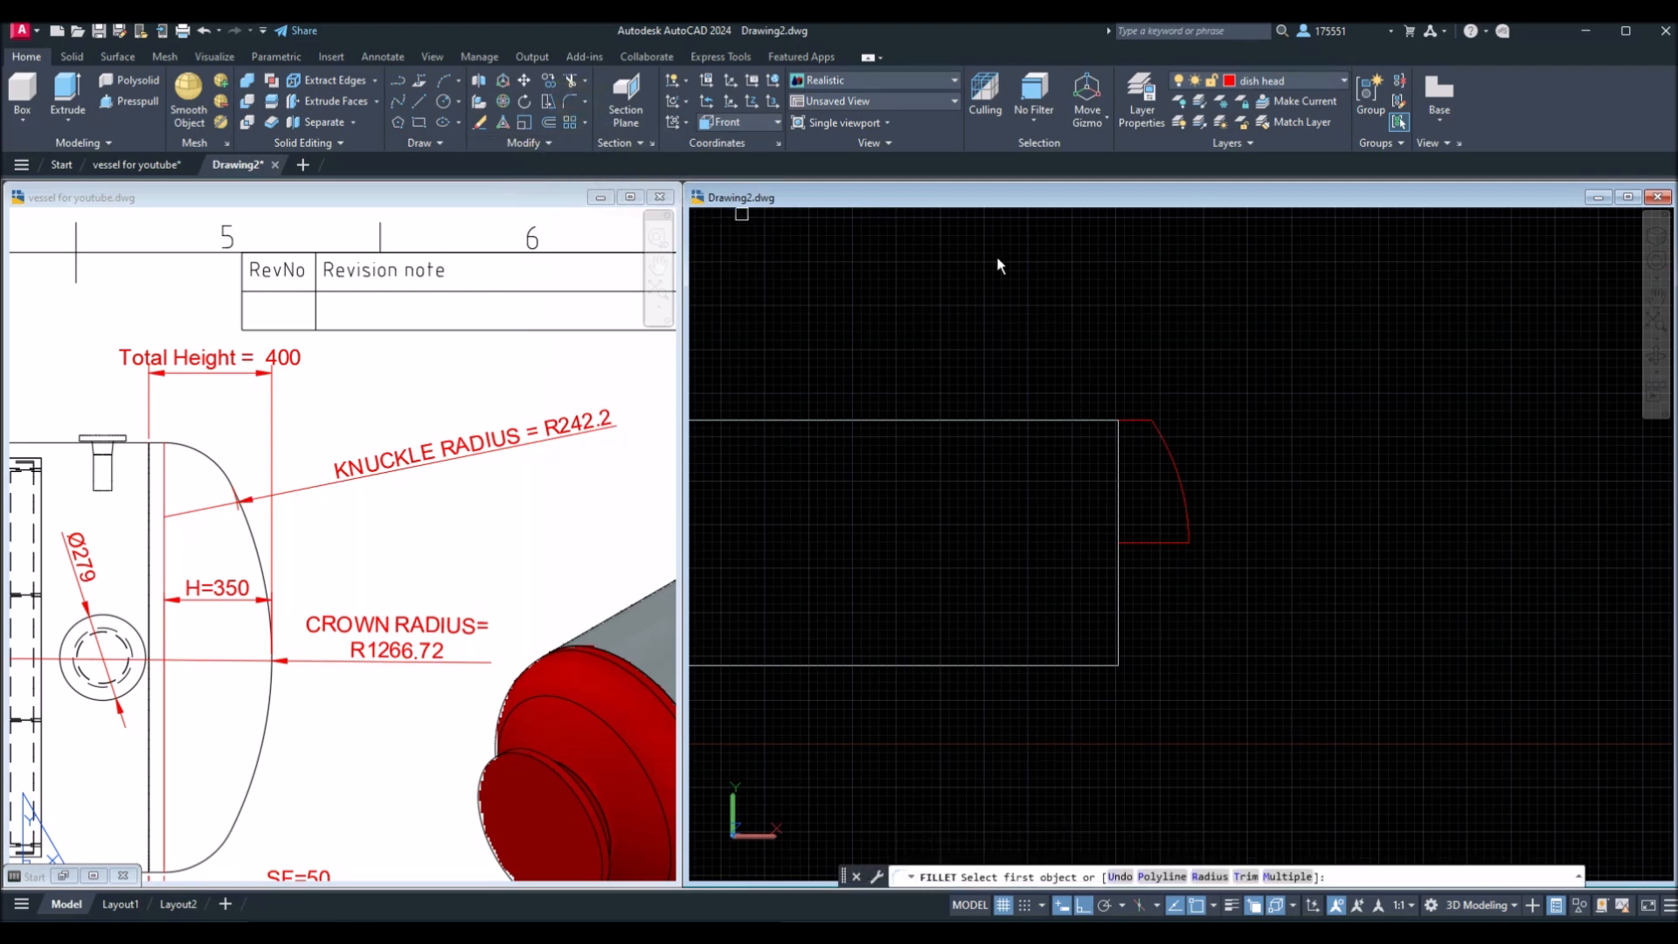
right_click(1237, 407)
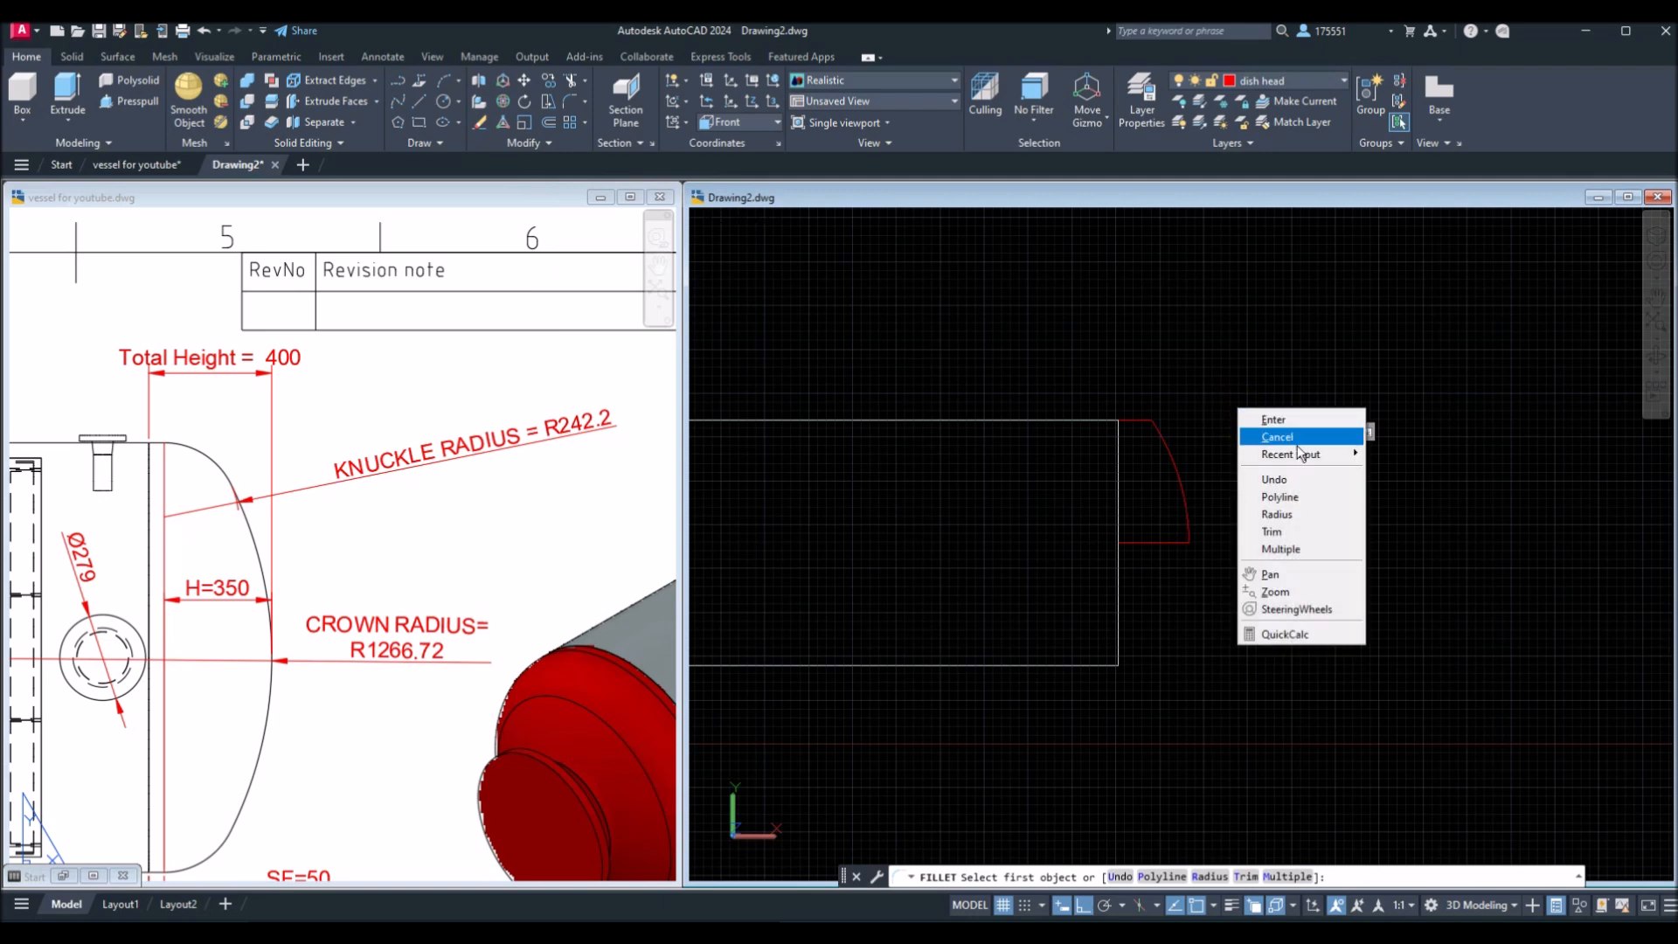
left_click(1299, 515)
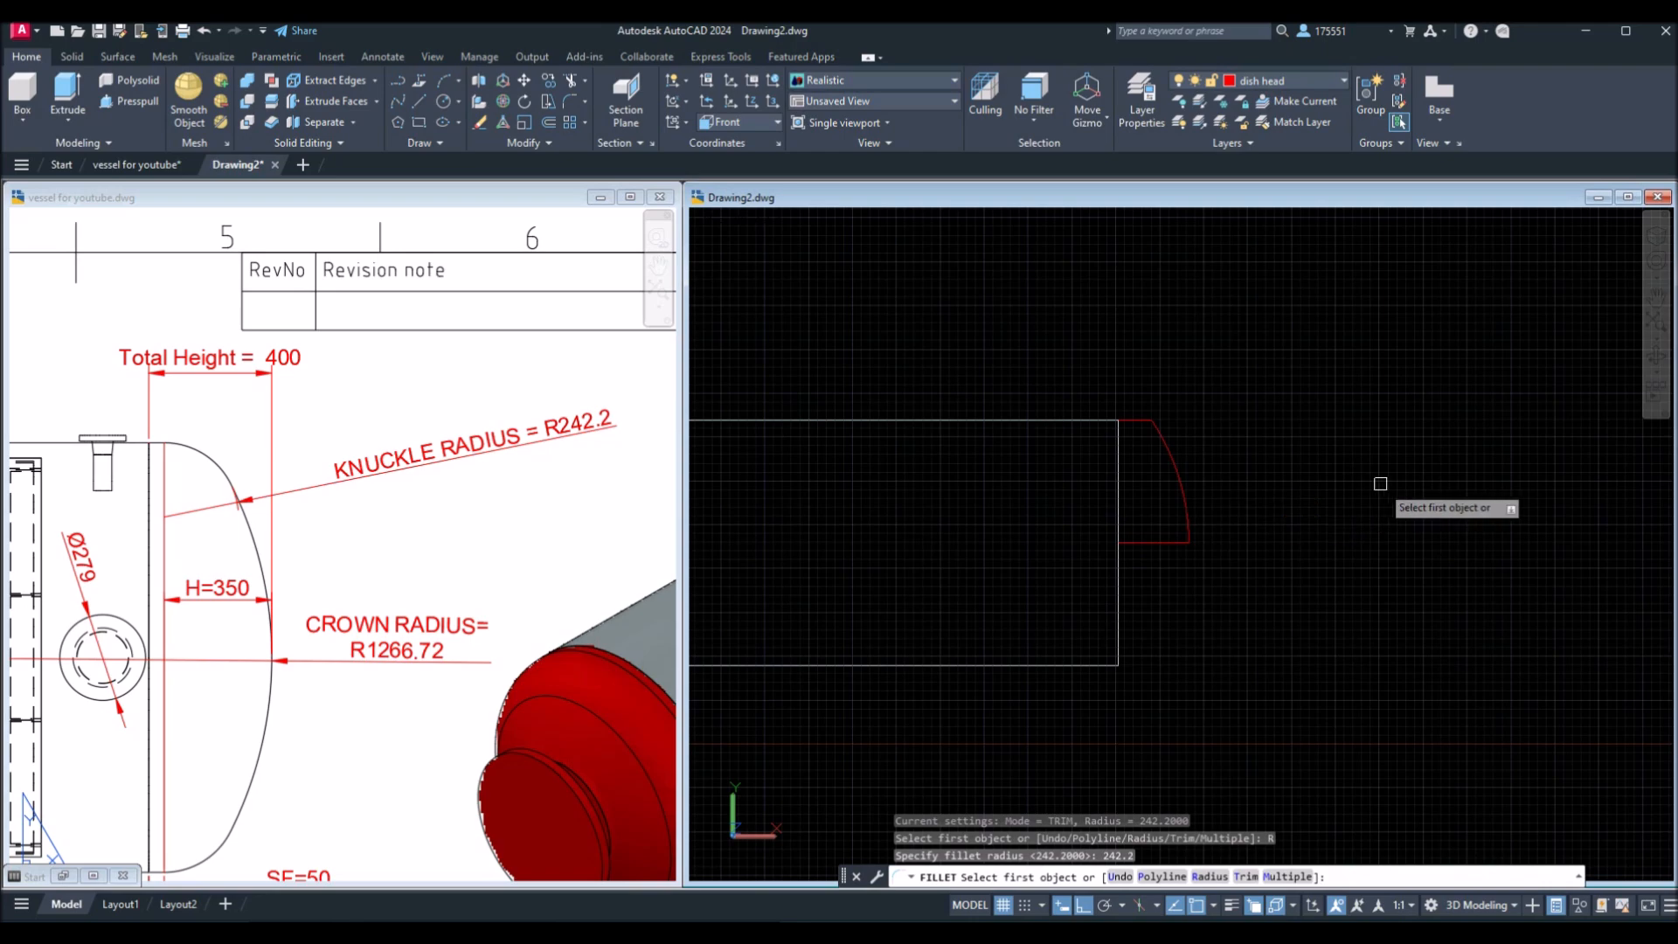
scroll(1158, 437, "up", 3)
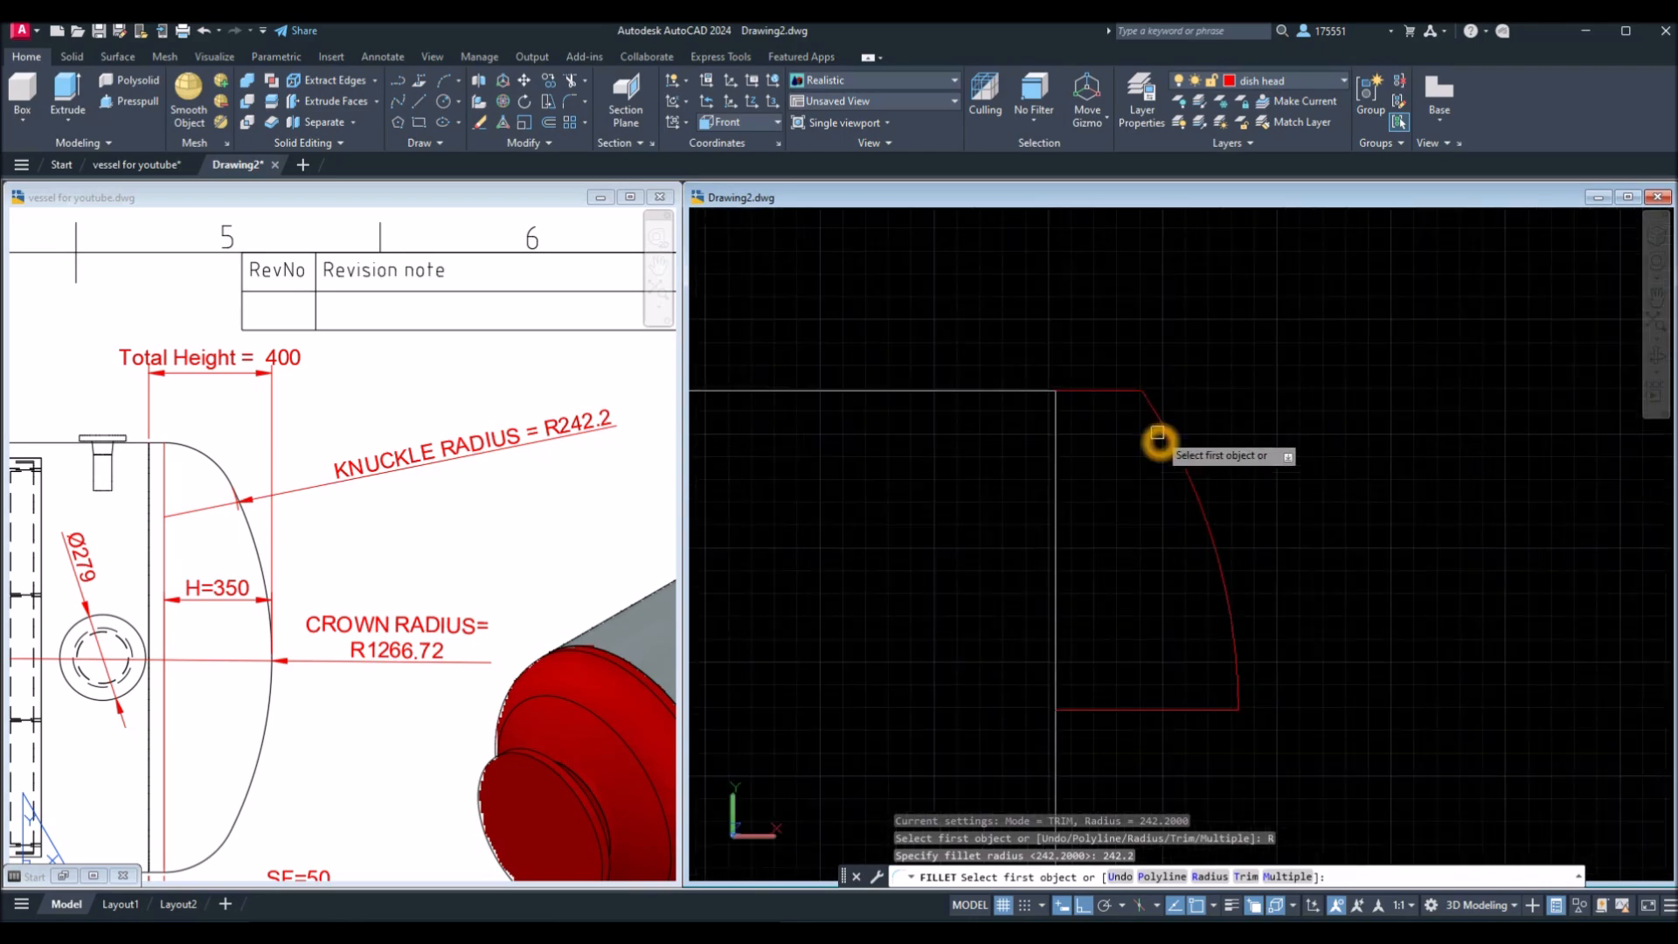
left_click(1112, 390)
left_click(1167, 419)
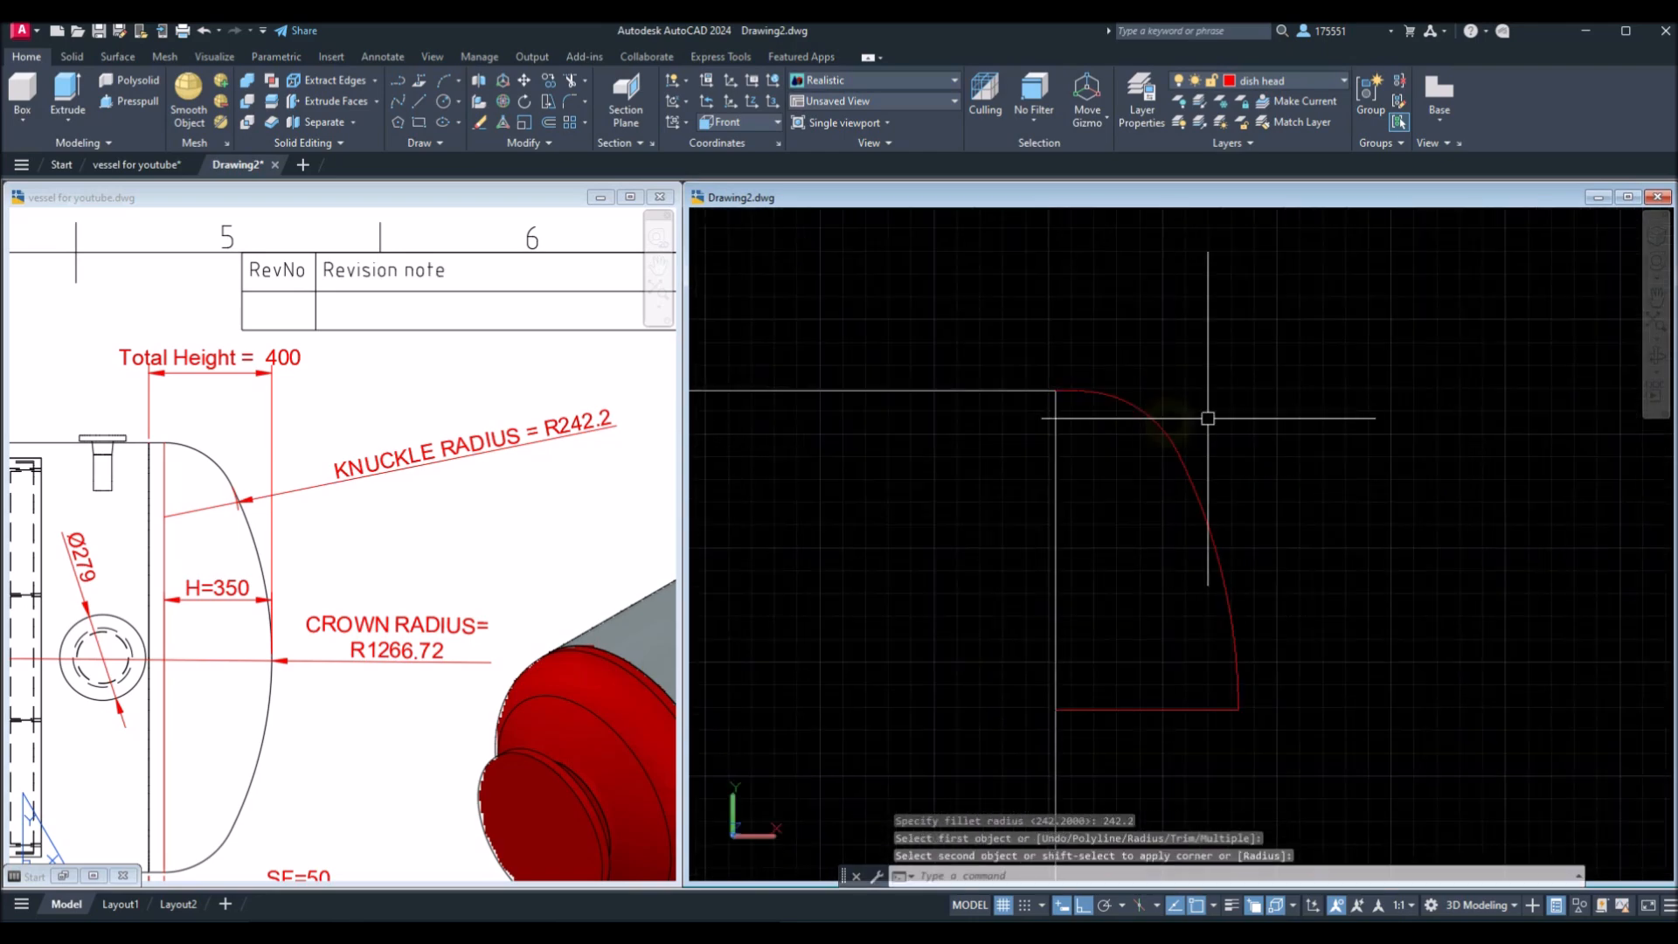
Close the dished head profile with a vertical line from the shell's upper right corner down to the centre line.
left_click(1051, 469)
left_click(1056, 475)
key("Escape")
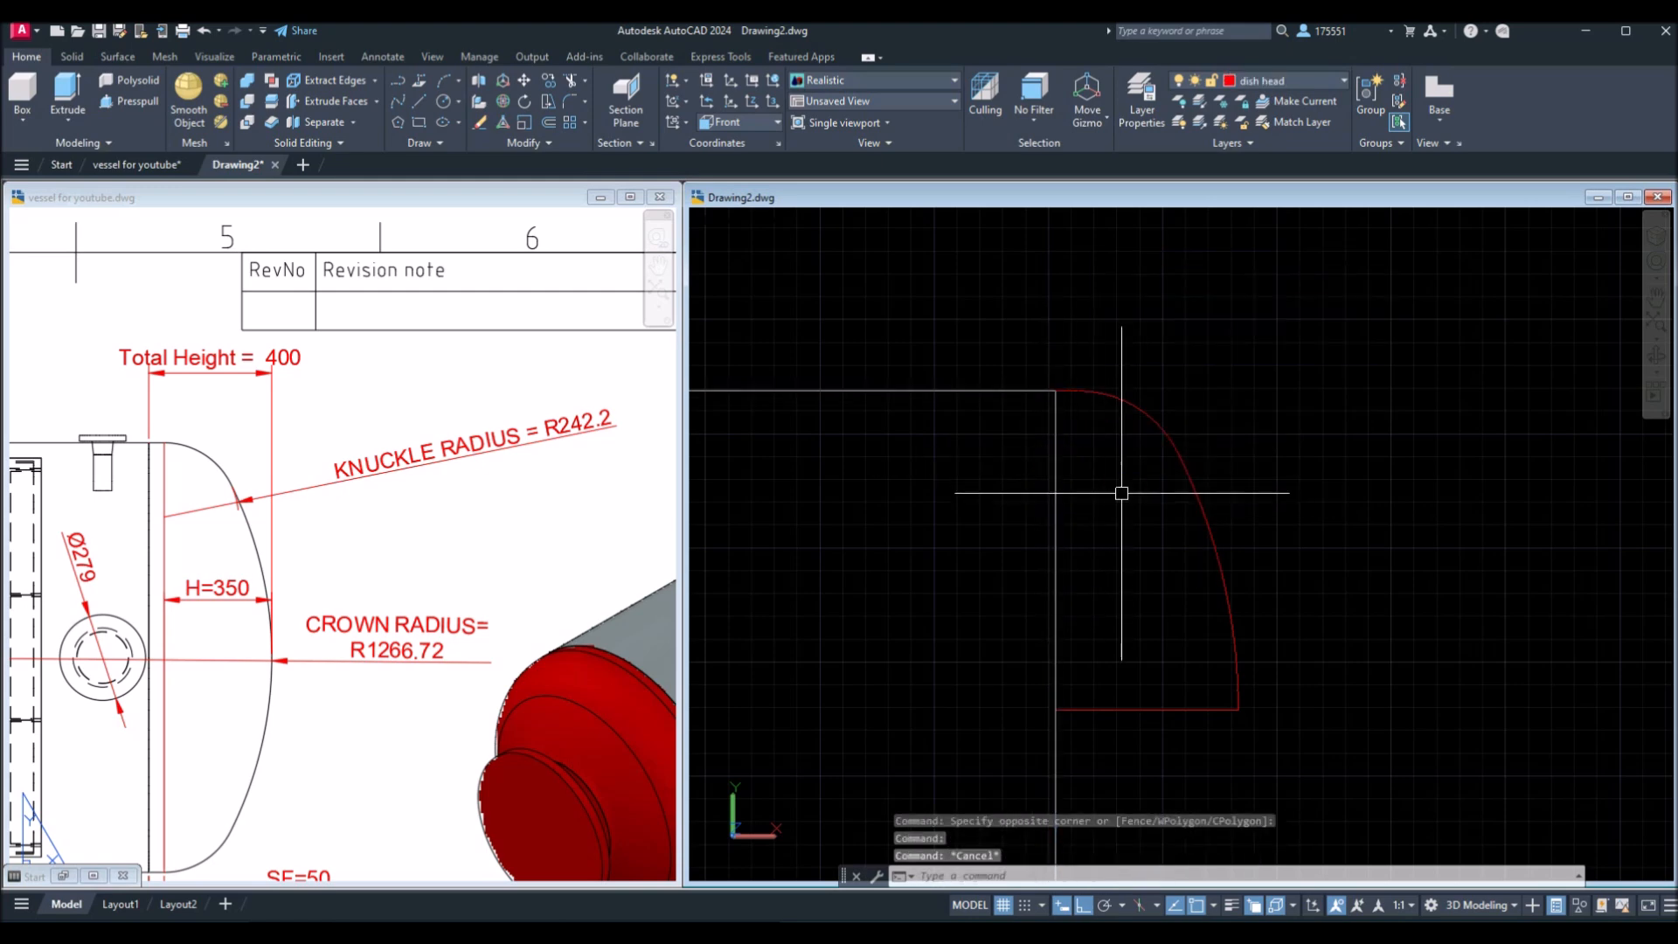
type("l")
key("Return")
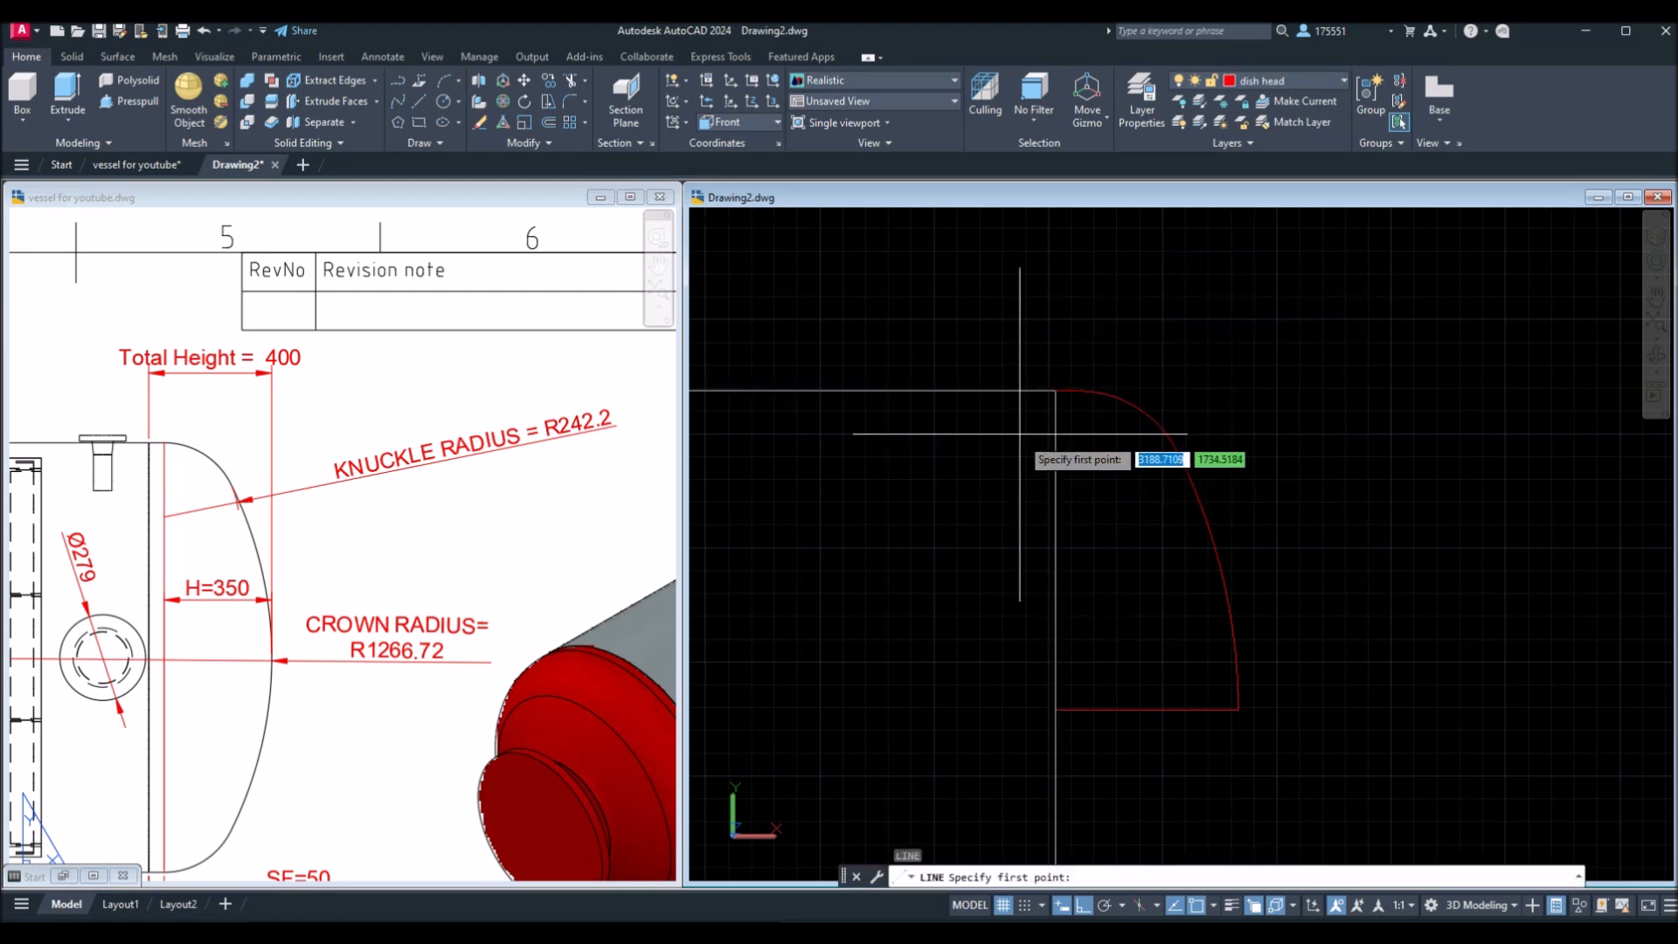
left_click(1056, 391)
left_click(1063, 710)
right_click(1060, 588)
left_click(1080, 593)
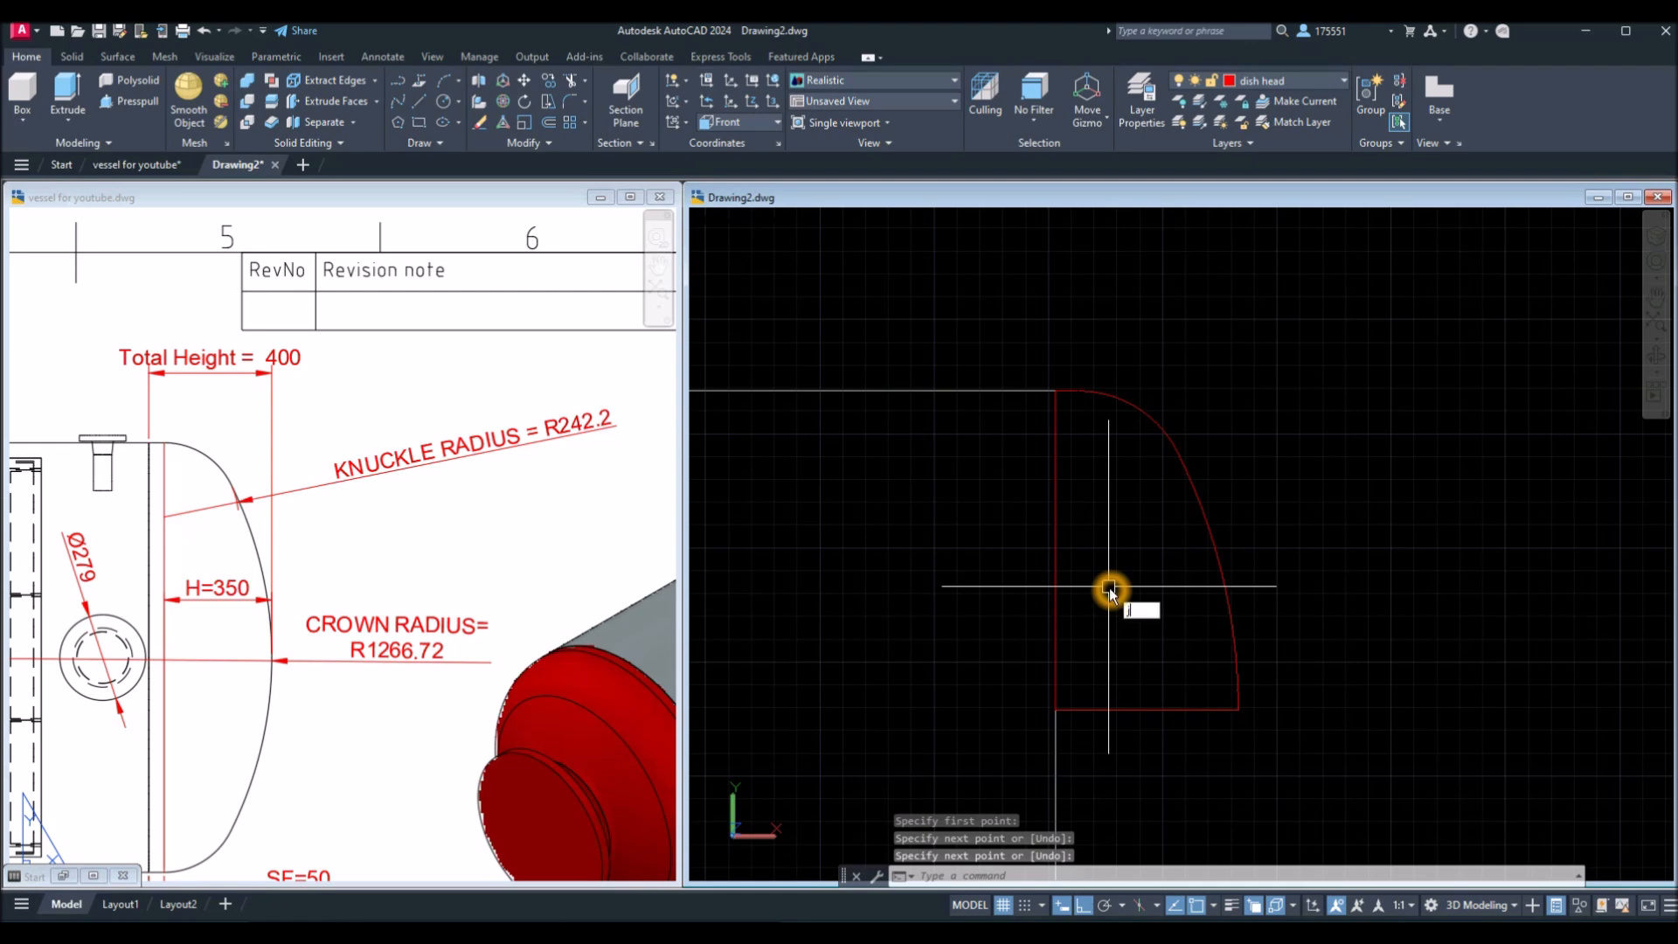
Join all the dished head profile's lines and arcs into a single closed polyline and check it.
key("Return")
left_click(1014, 352)
left_click(1268, 745)
key("Return")
left_click(1211, 710)
scroll(1239, 751, "down", 2)
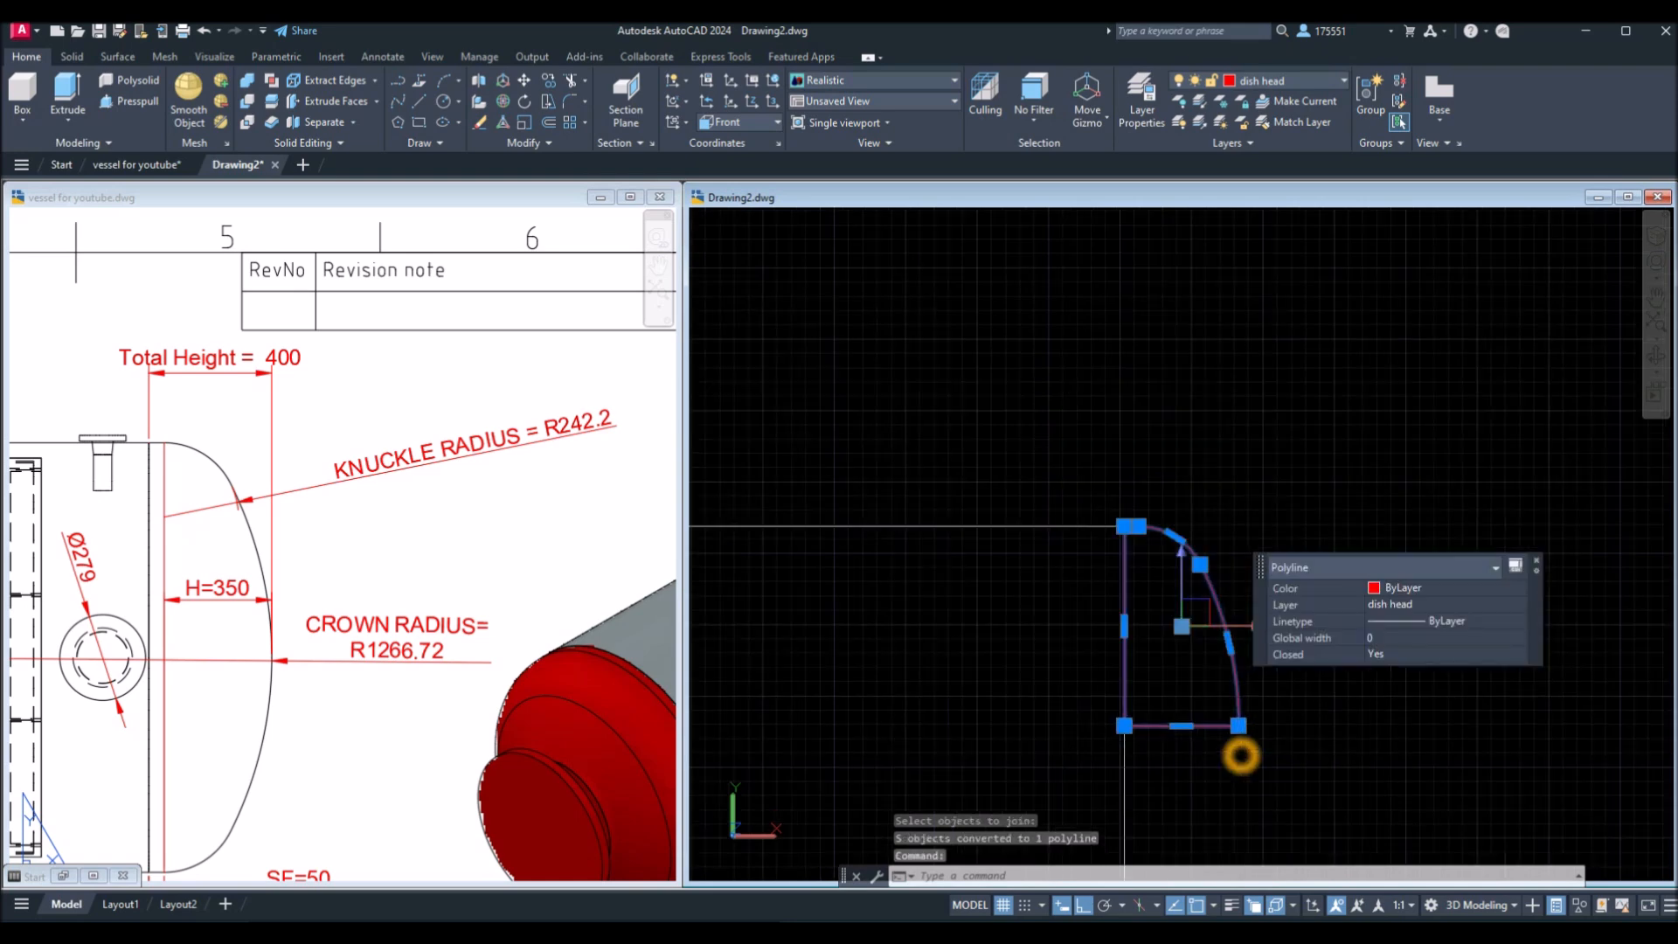
scroll(1241, 755, "down", 1)
middle_click_drag(1241, 755, 1231, 649)
key("Escape")
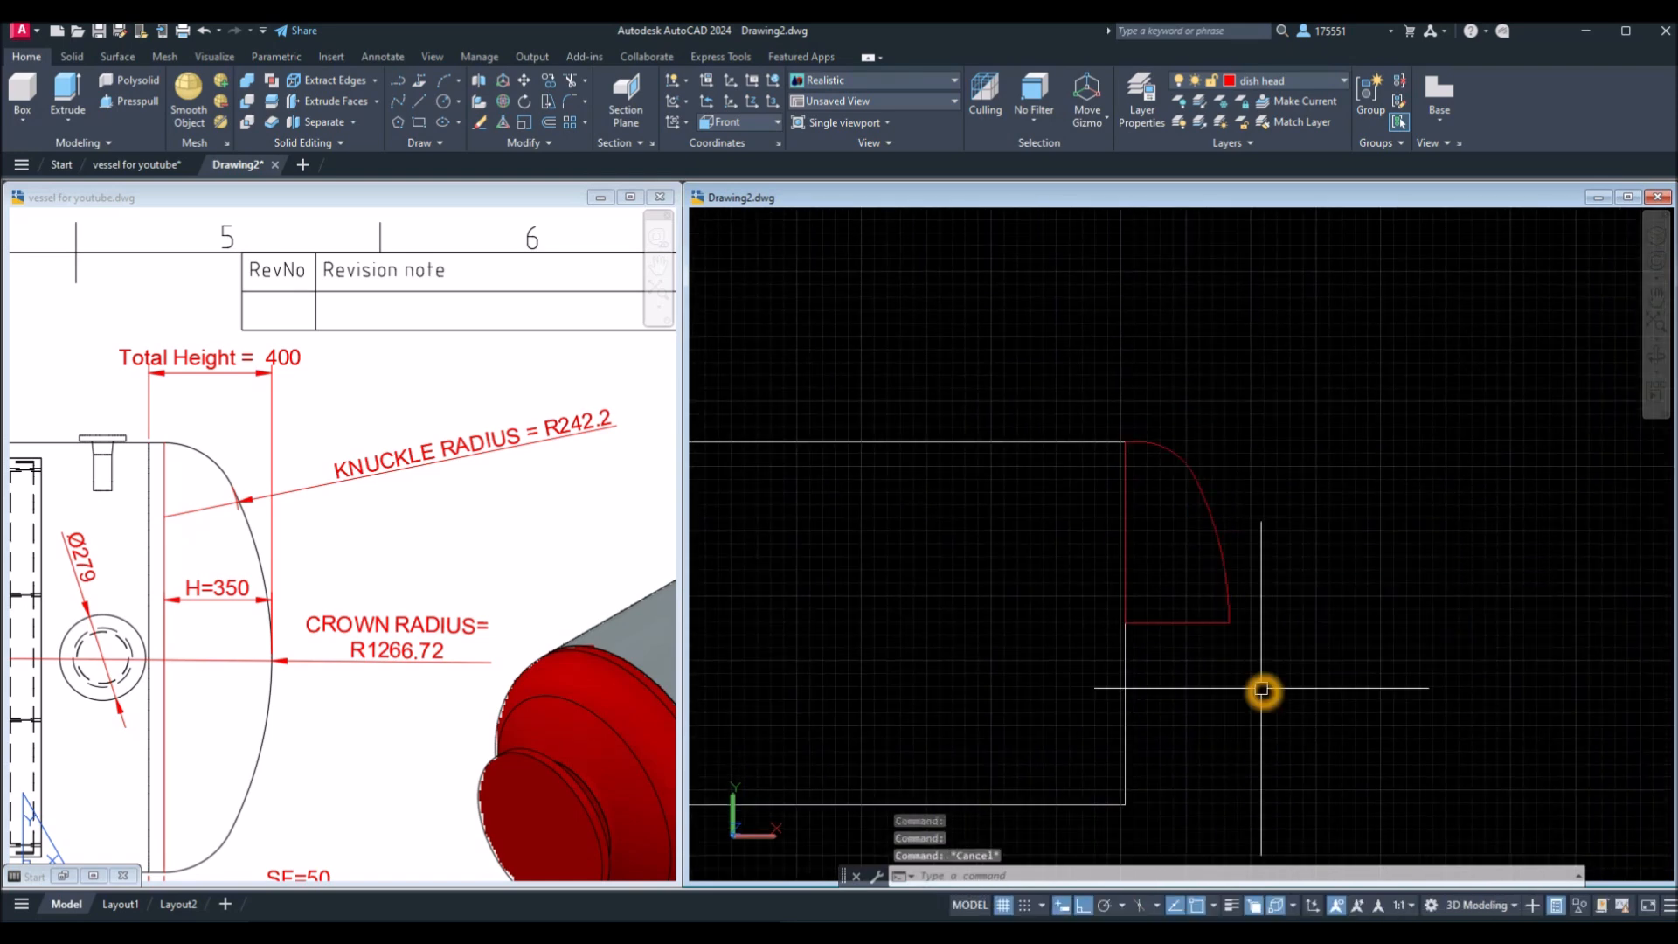
Revolve the closed dished head profile about its horizontal centre line into a full solid head.
type("rev")
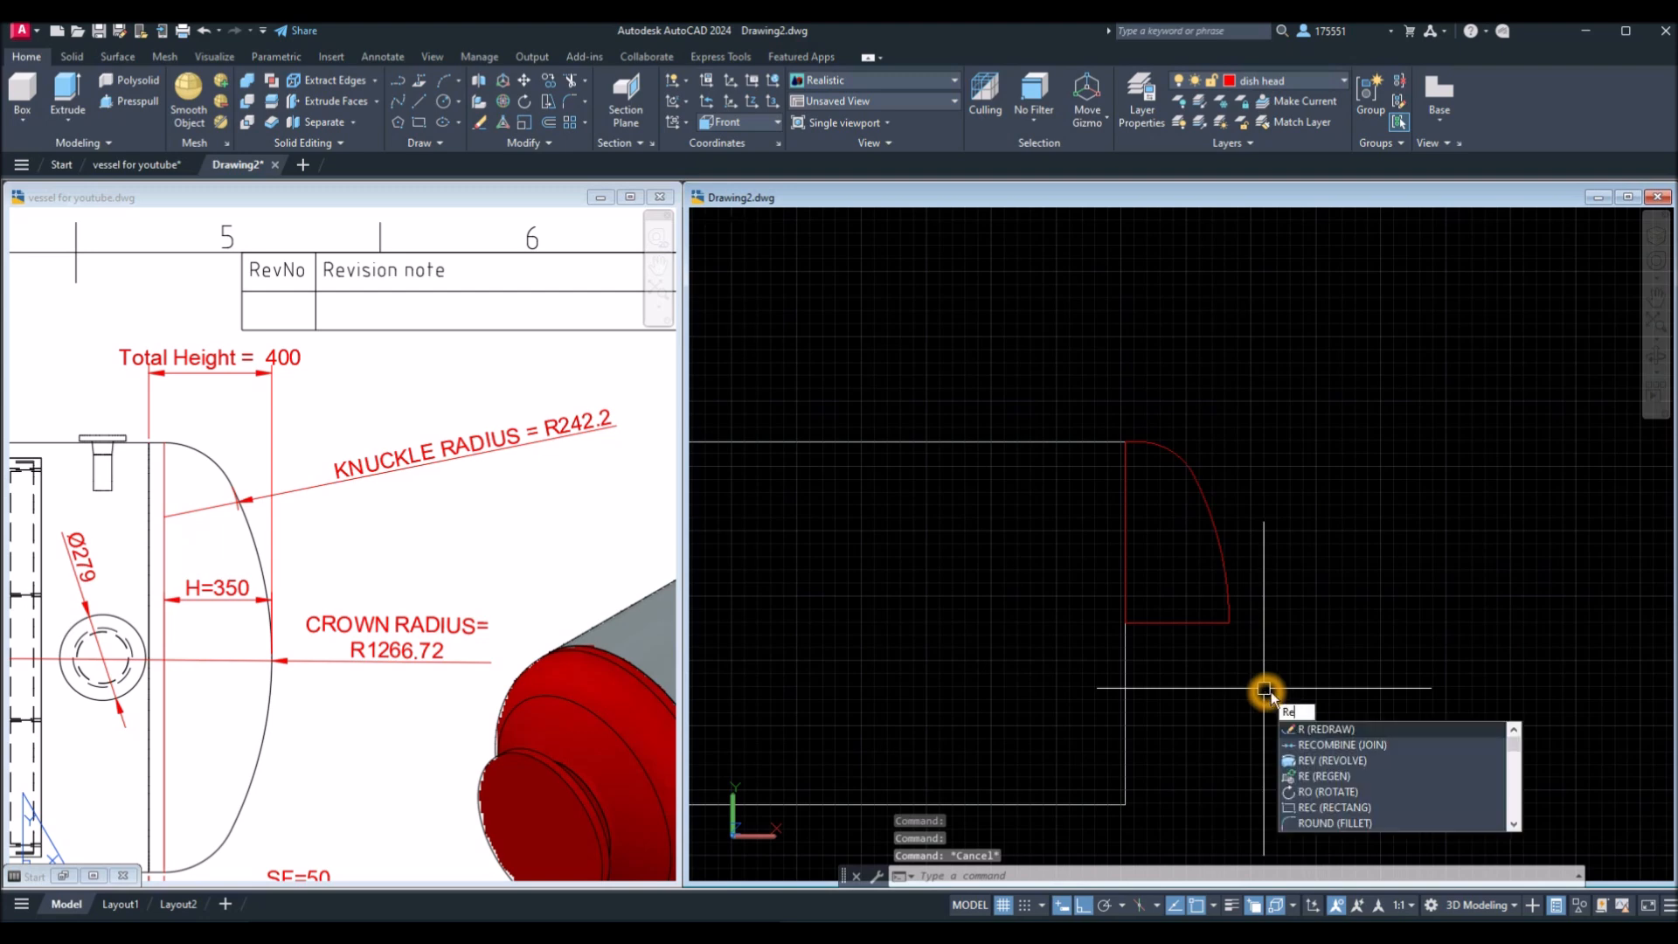
key("Return")
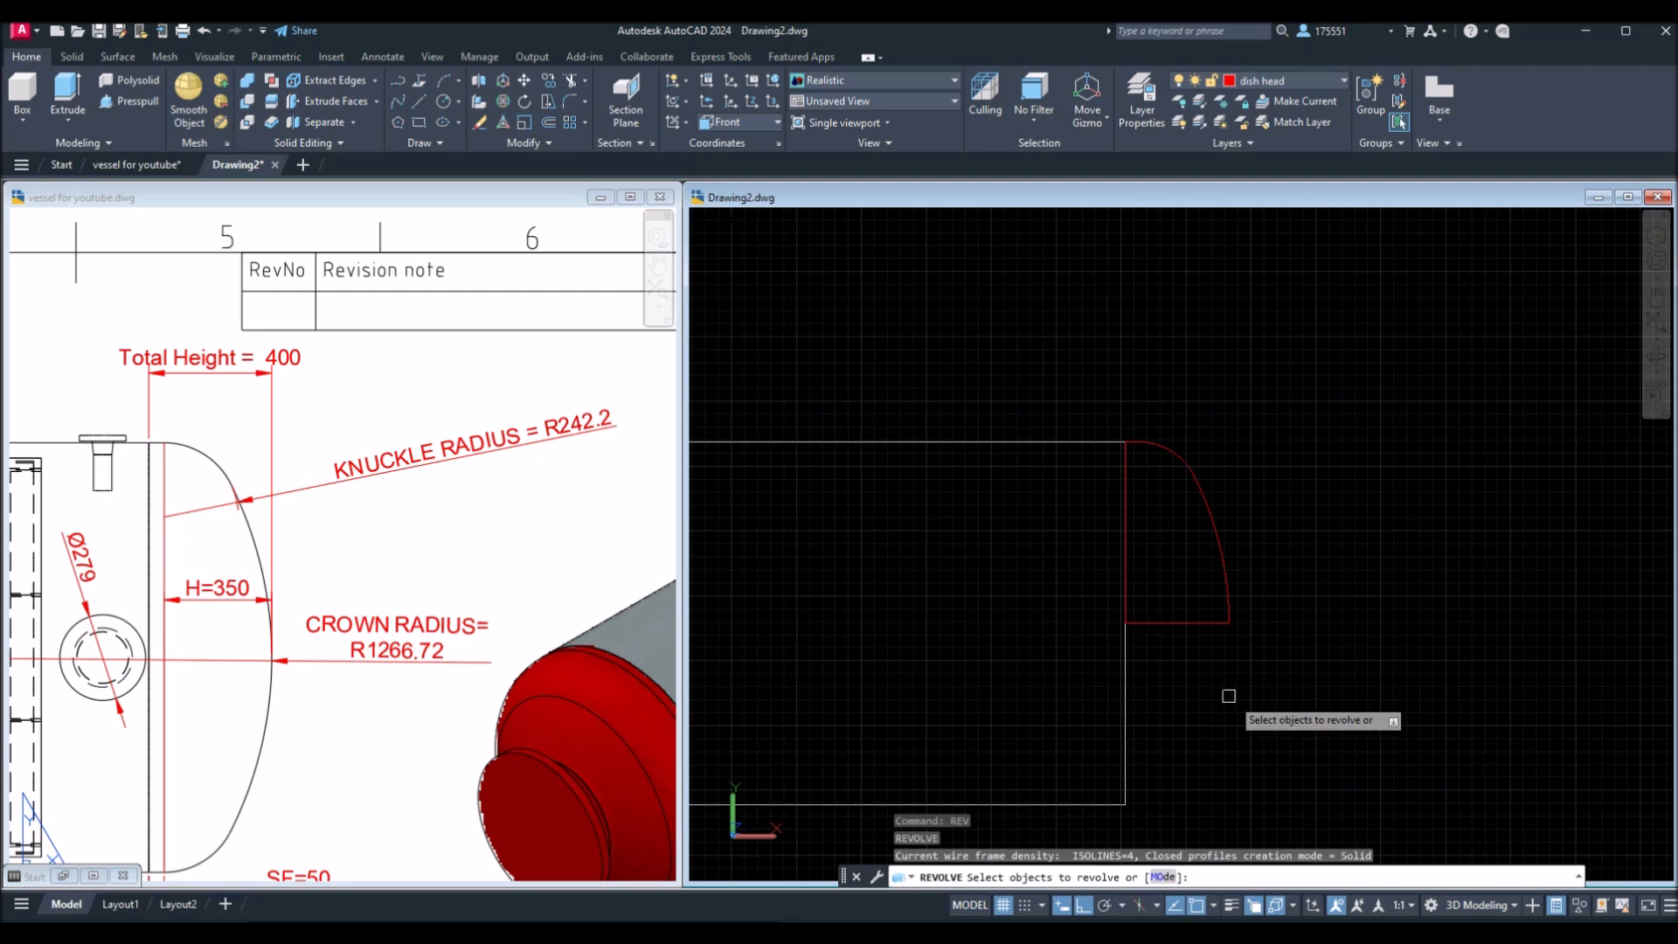
left_click(1187, 623)
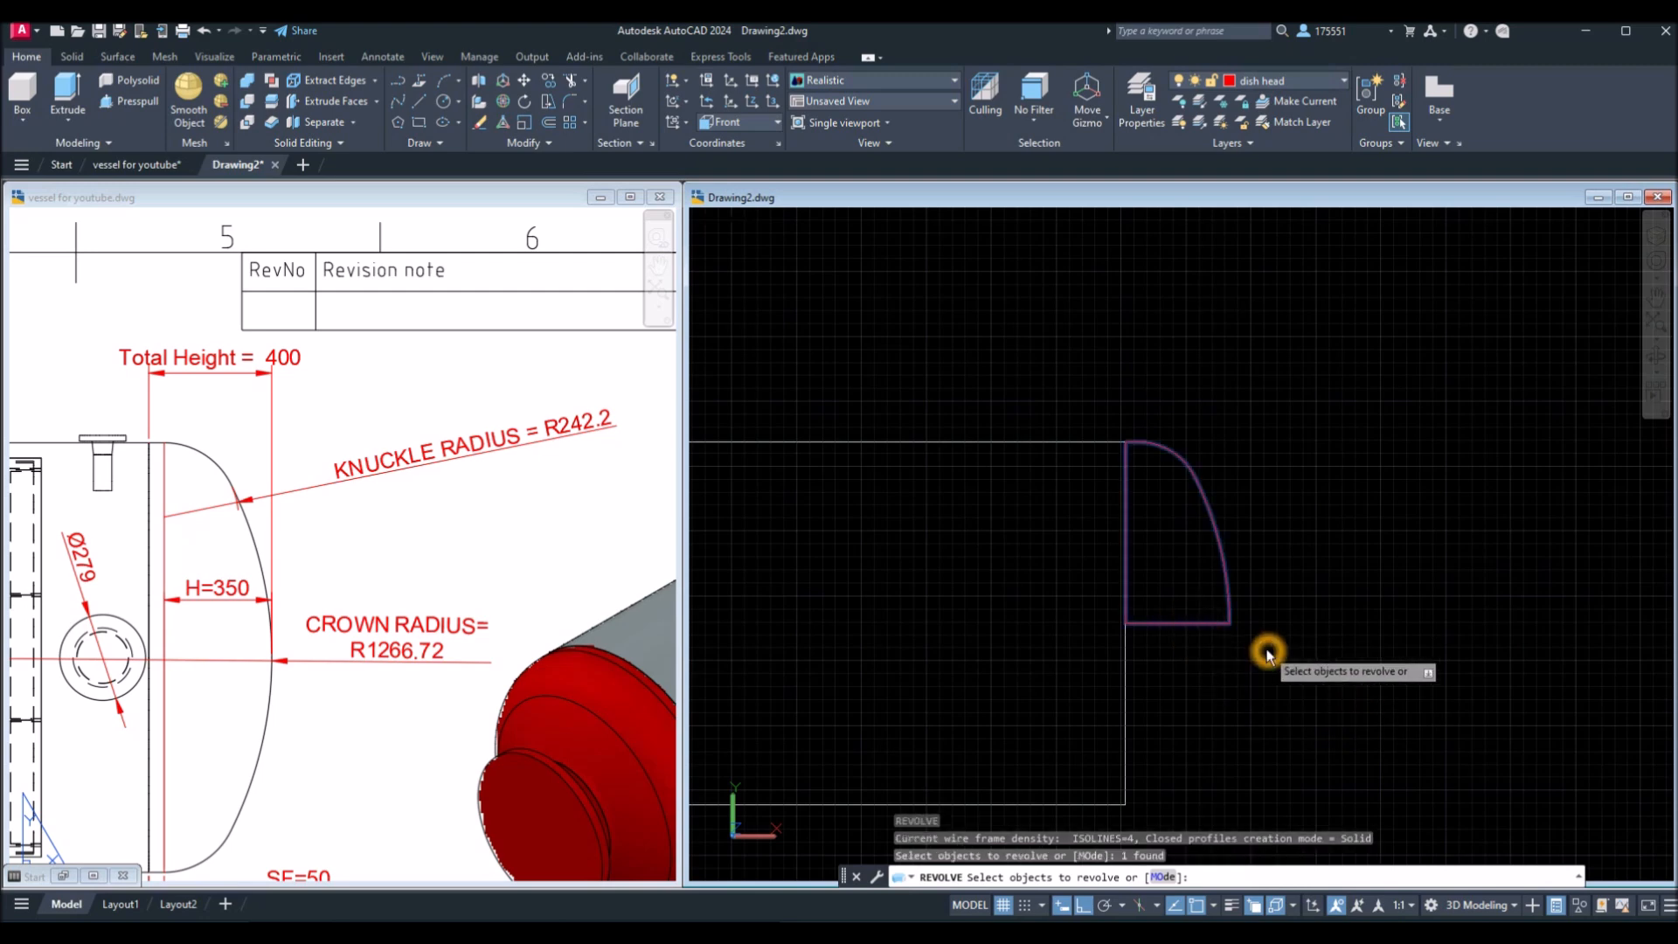
right_click(1270, 654)
left_click(1312, 661)
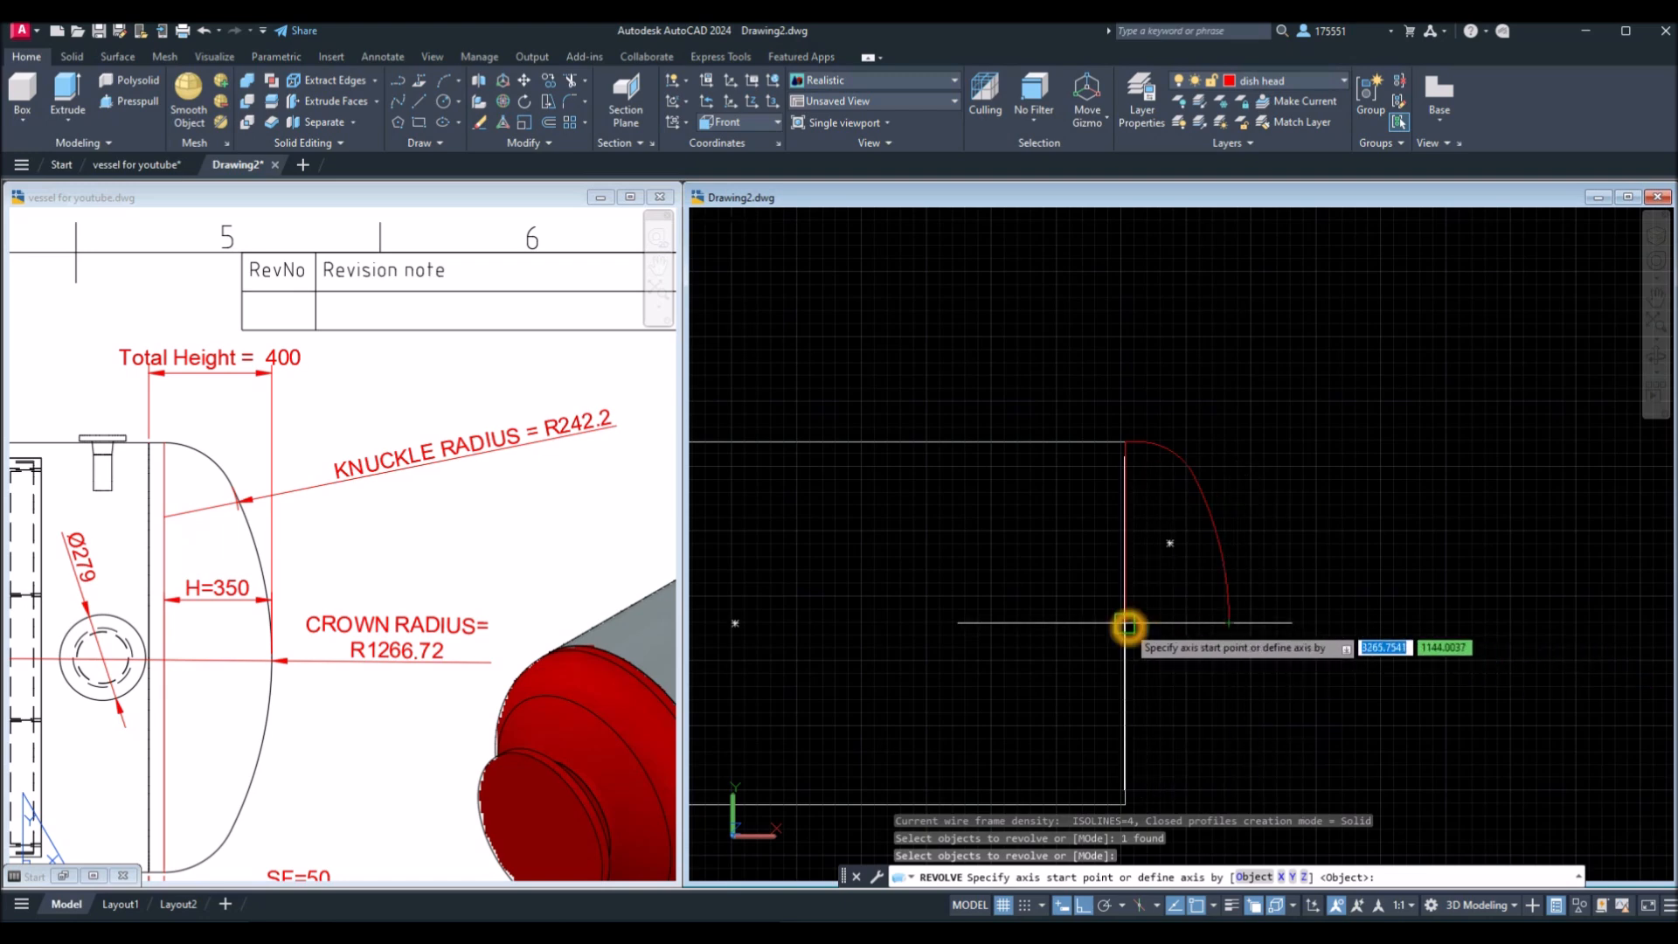
left_click(1230, 623)
left_click(974, 629)
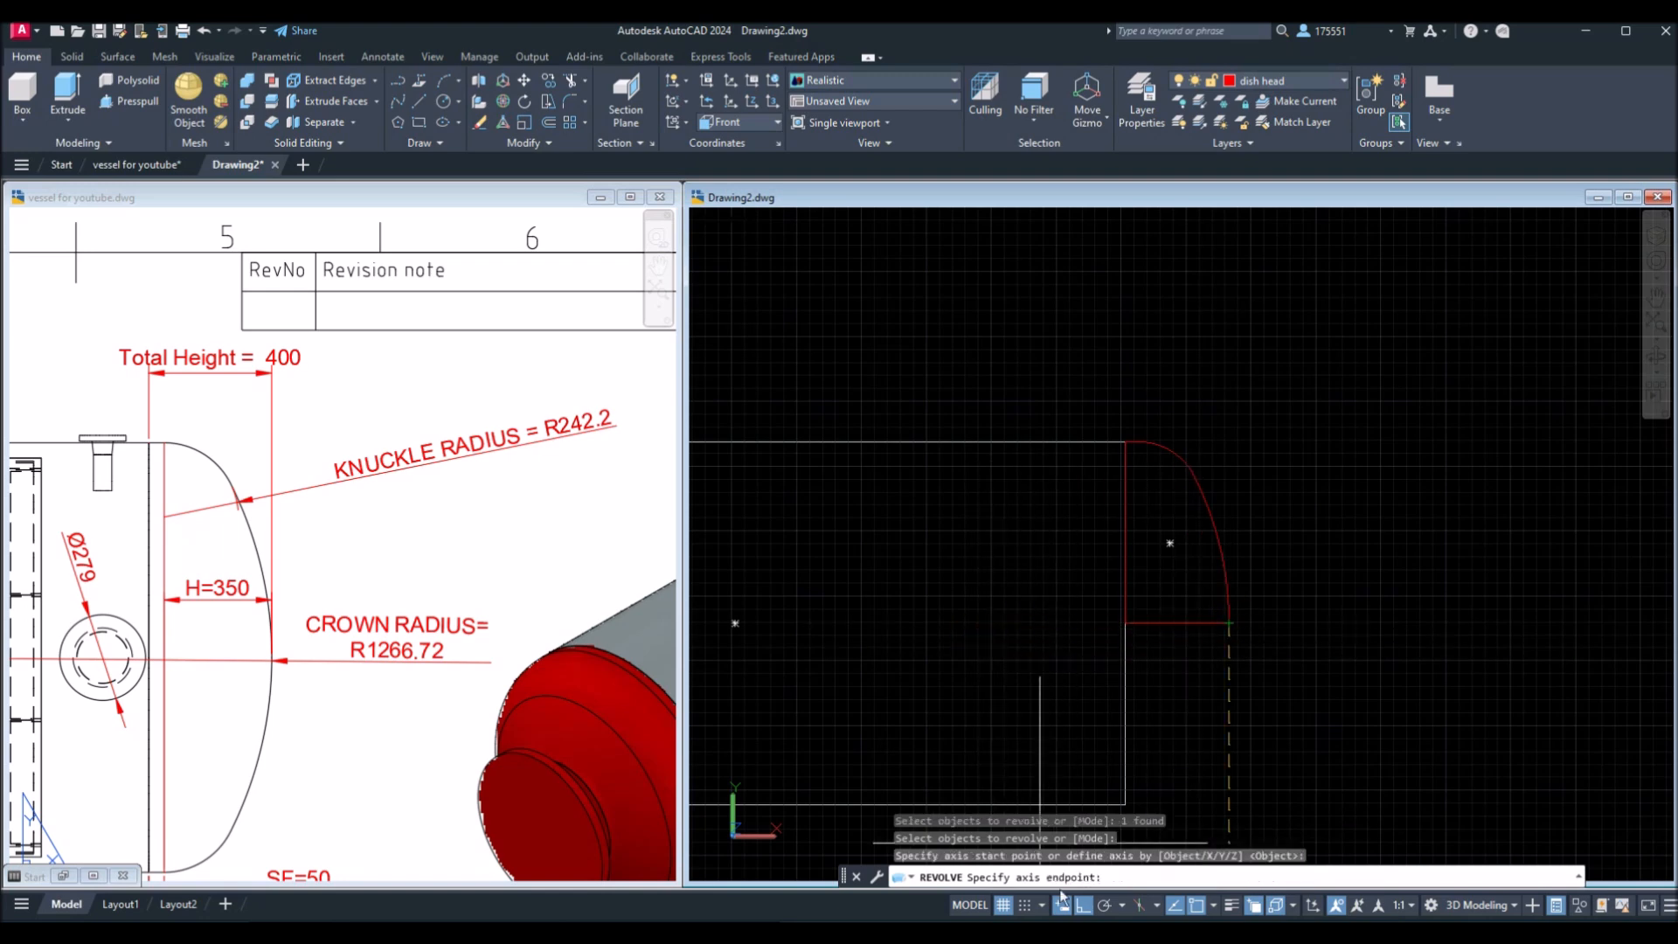
left_click(1085, 909)
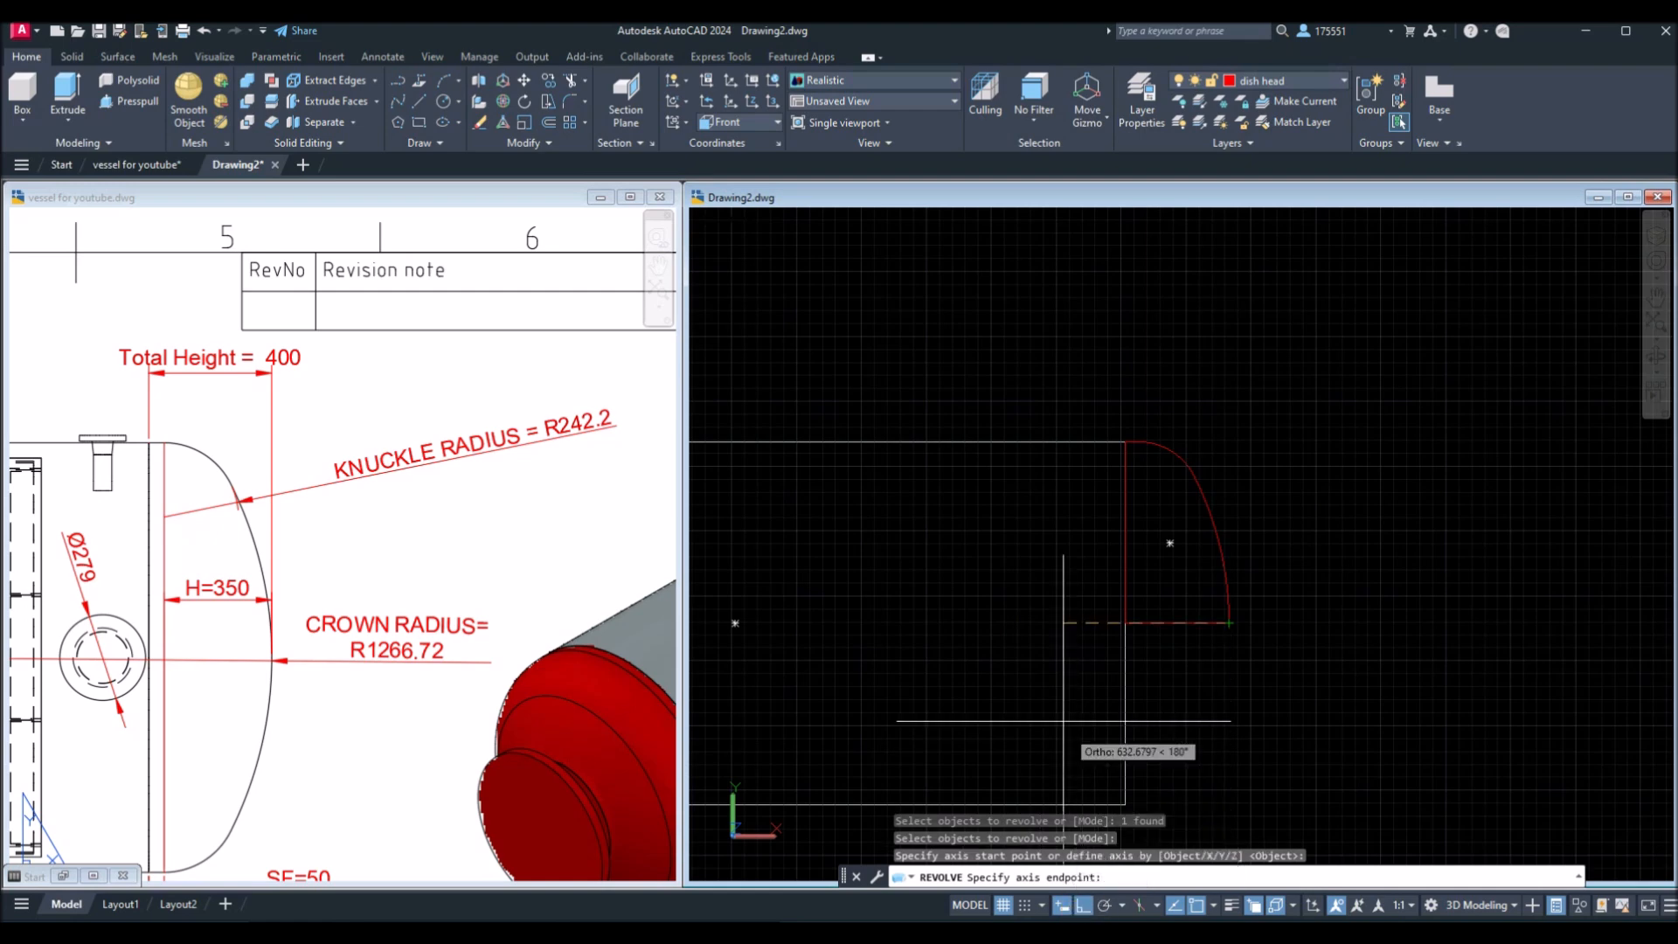
left_click(969, 622)
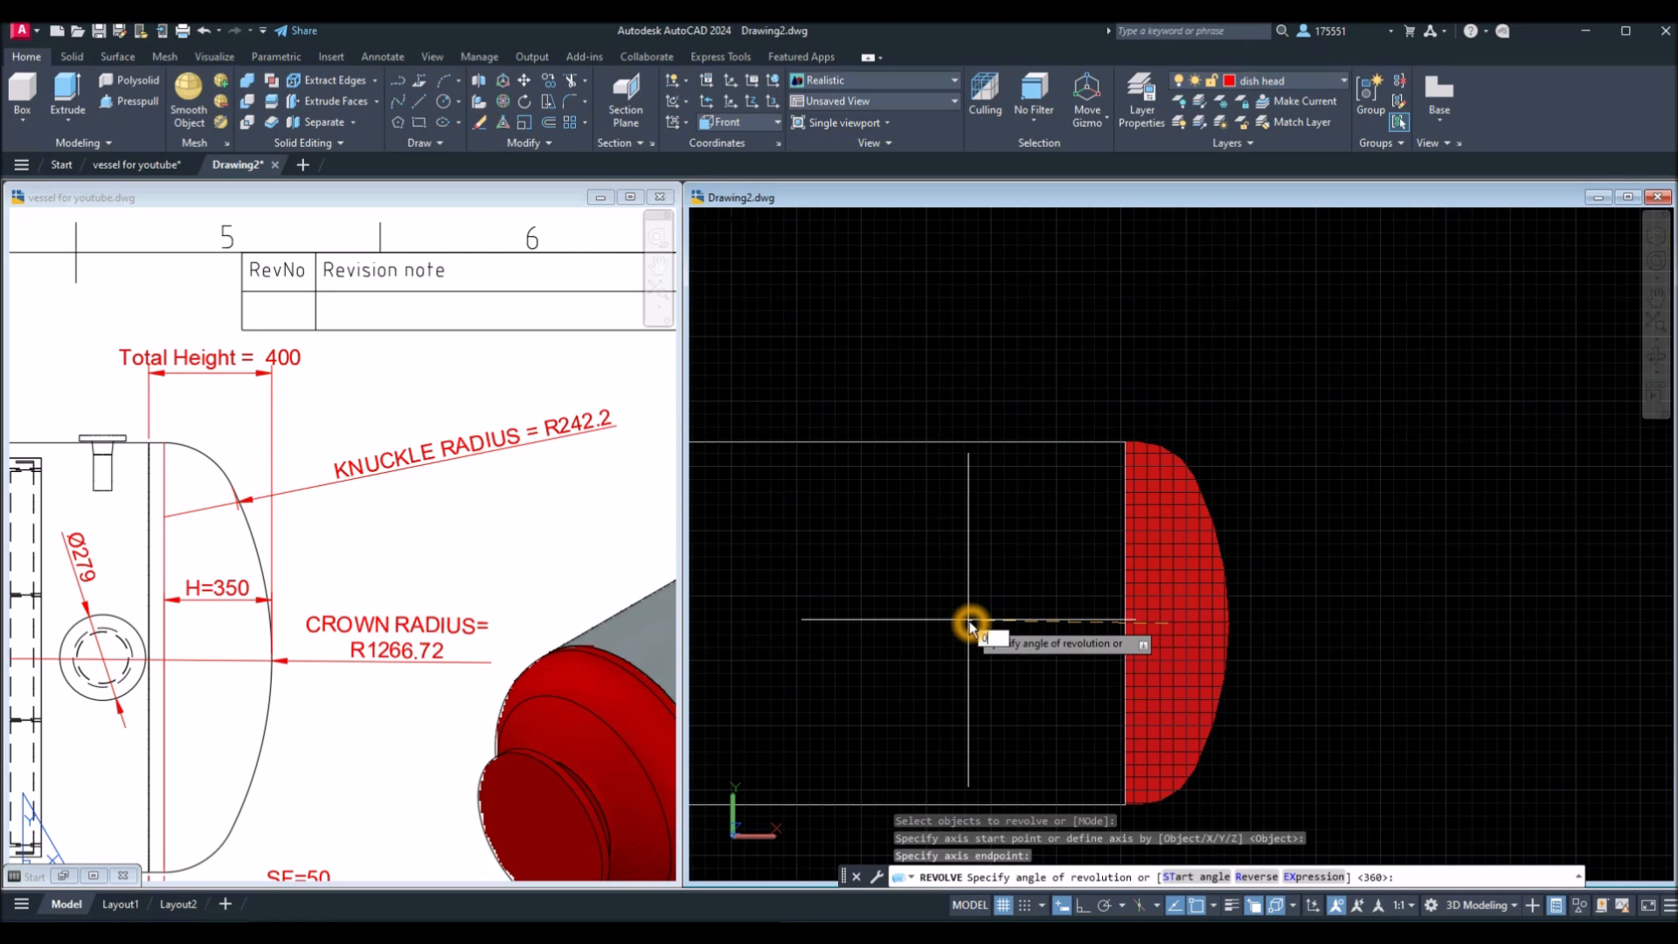
left_click(969, 622)
Mirror the dished head solid about the vertical line through the shell's upper edge midpoint, keeping the source head.
scroll(964, 631, "down", 3)
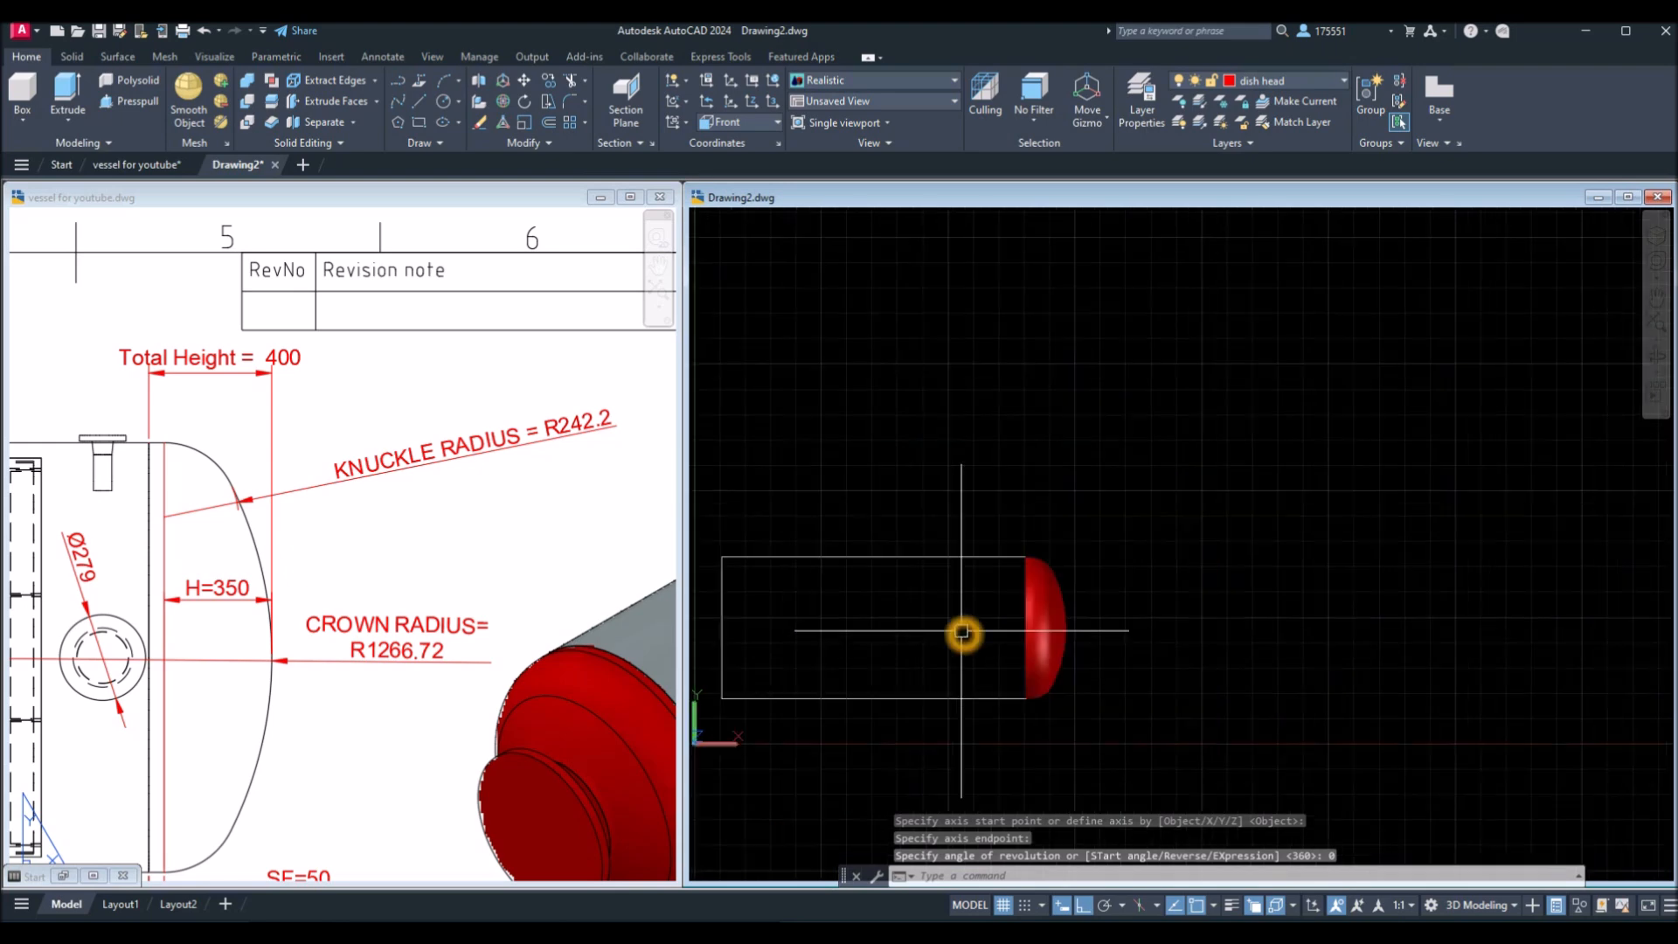
middle_click_drag(965, 631, 1130, 594)
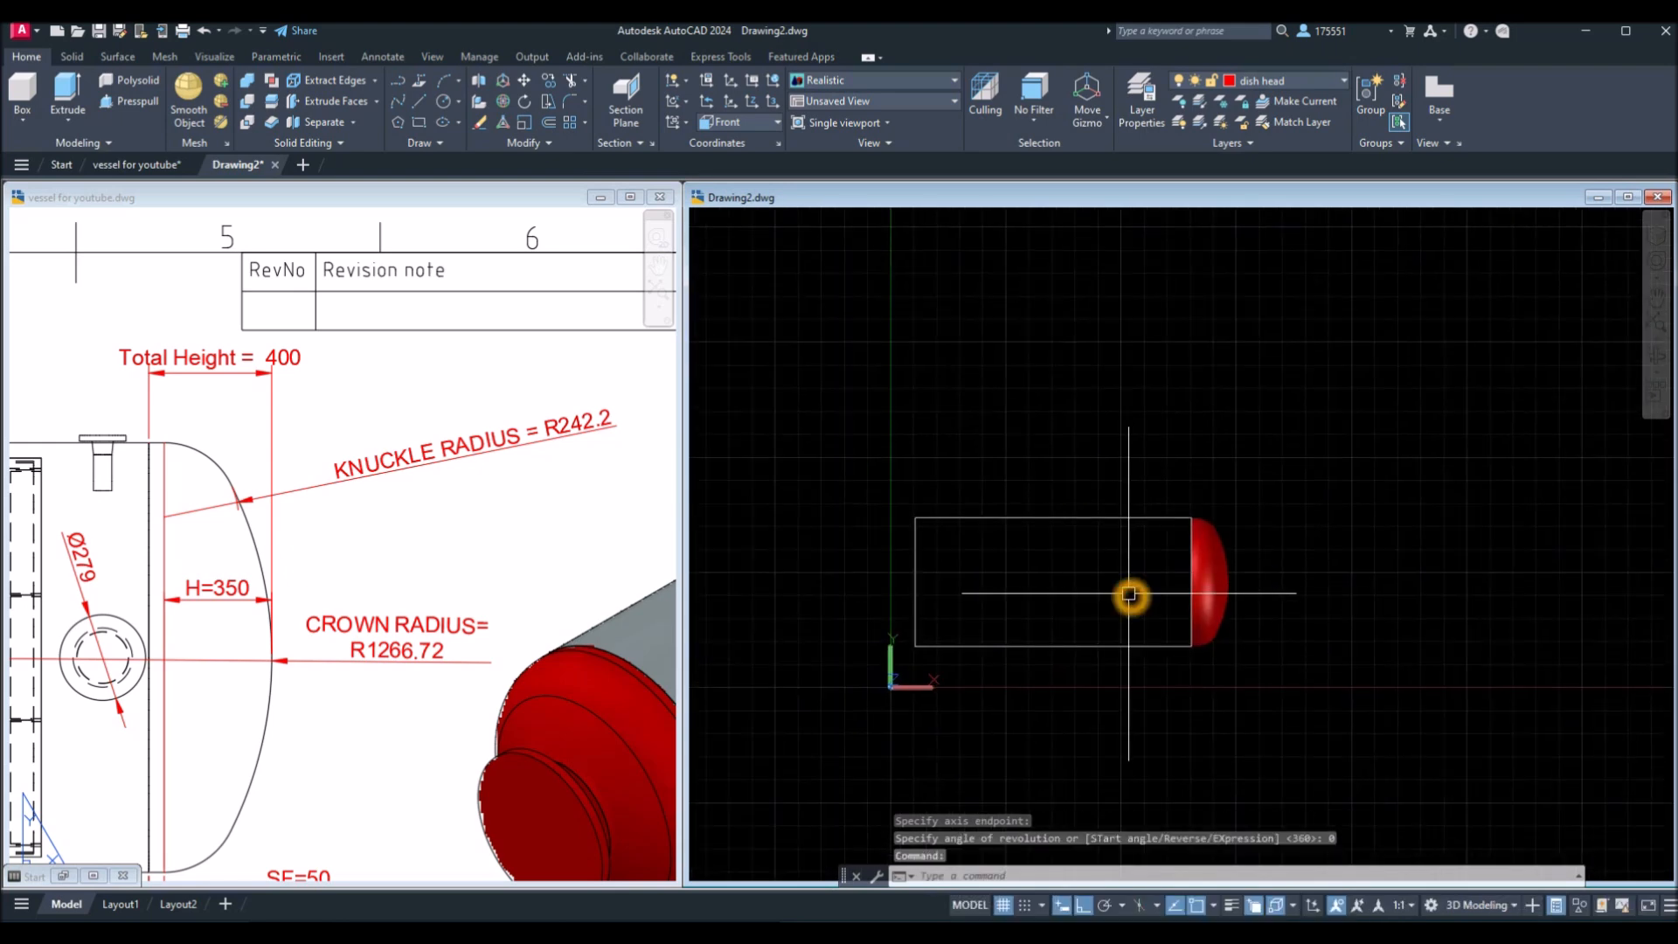
key("Return")
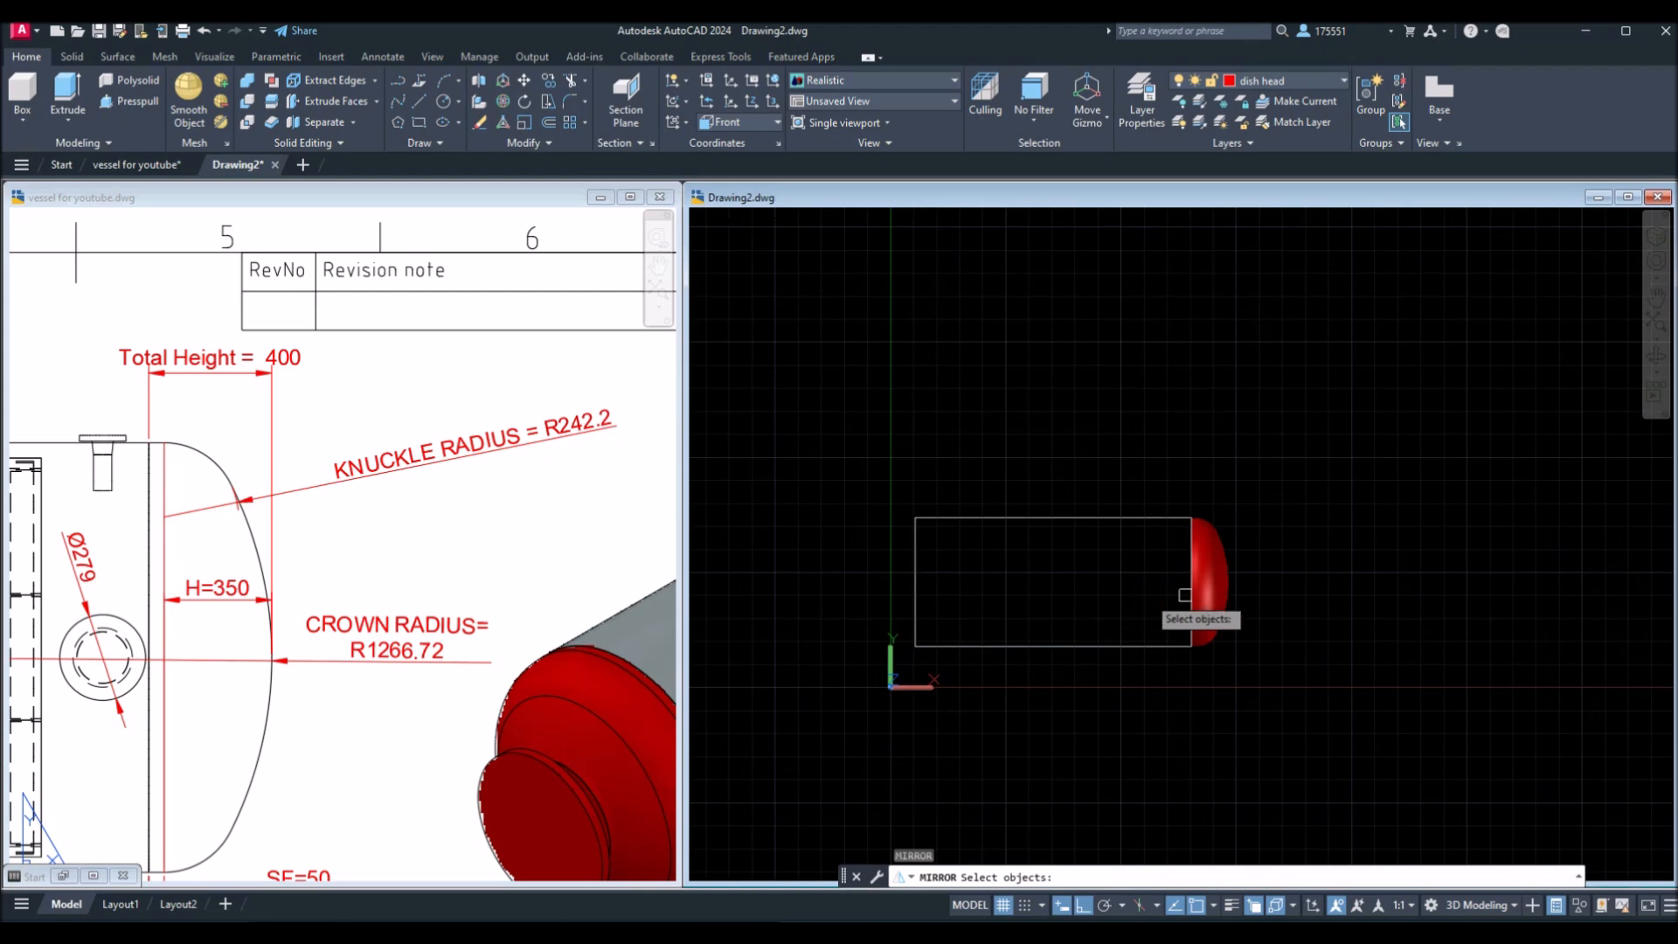
left_click(1217, 586)
key("Return")
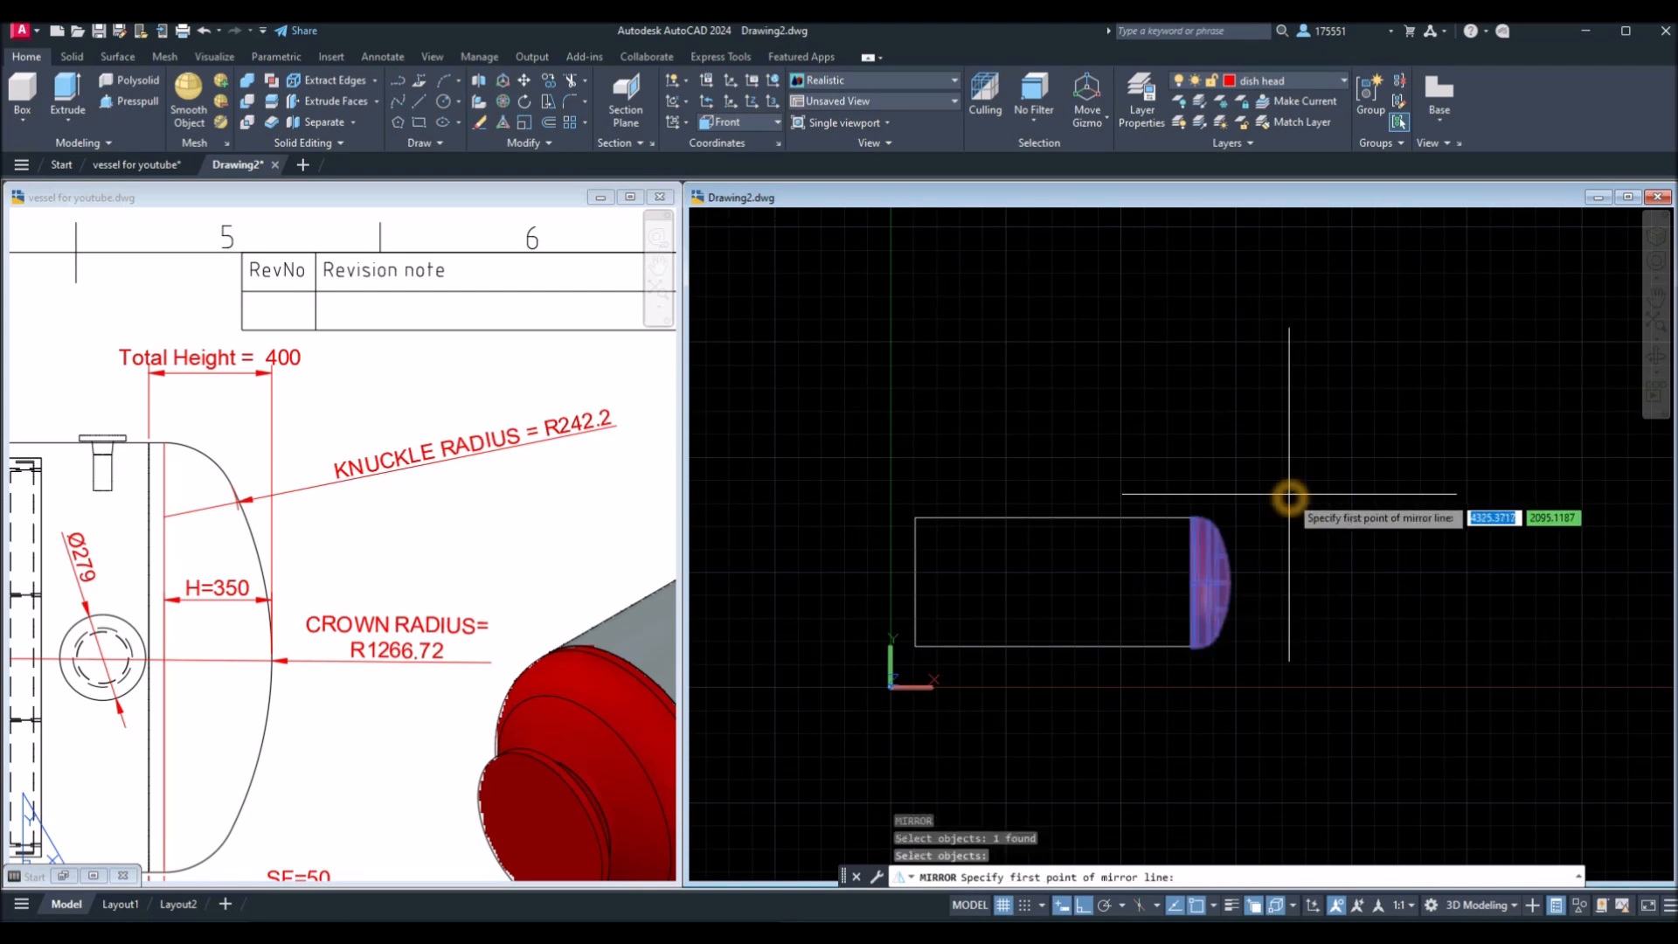
left_click(1055, 518)
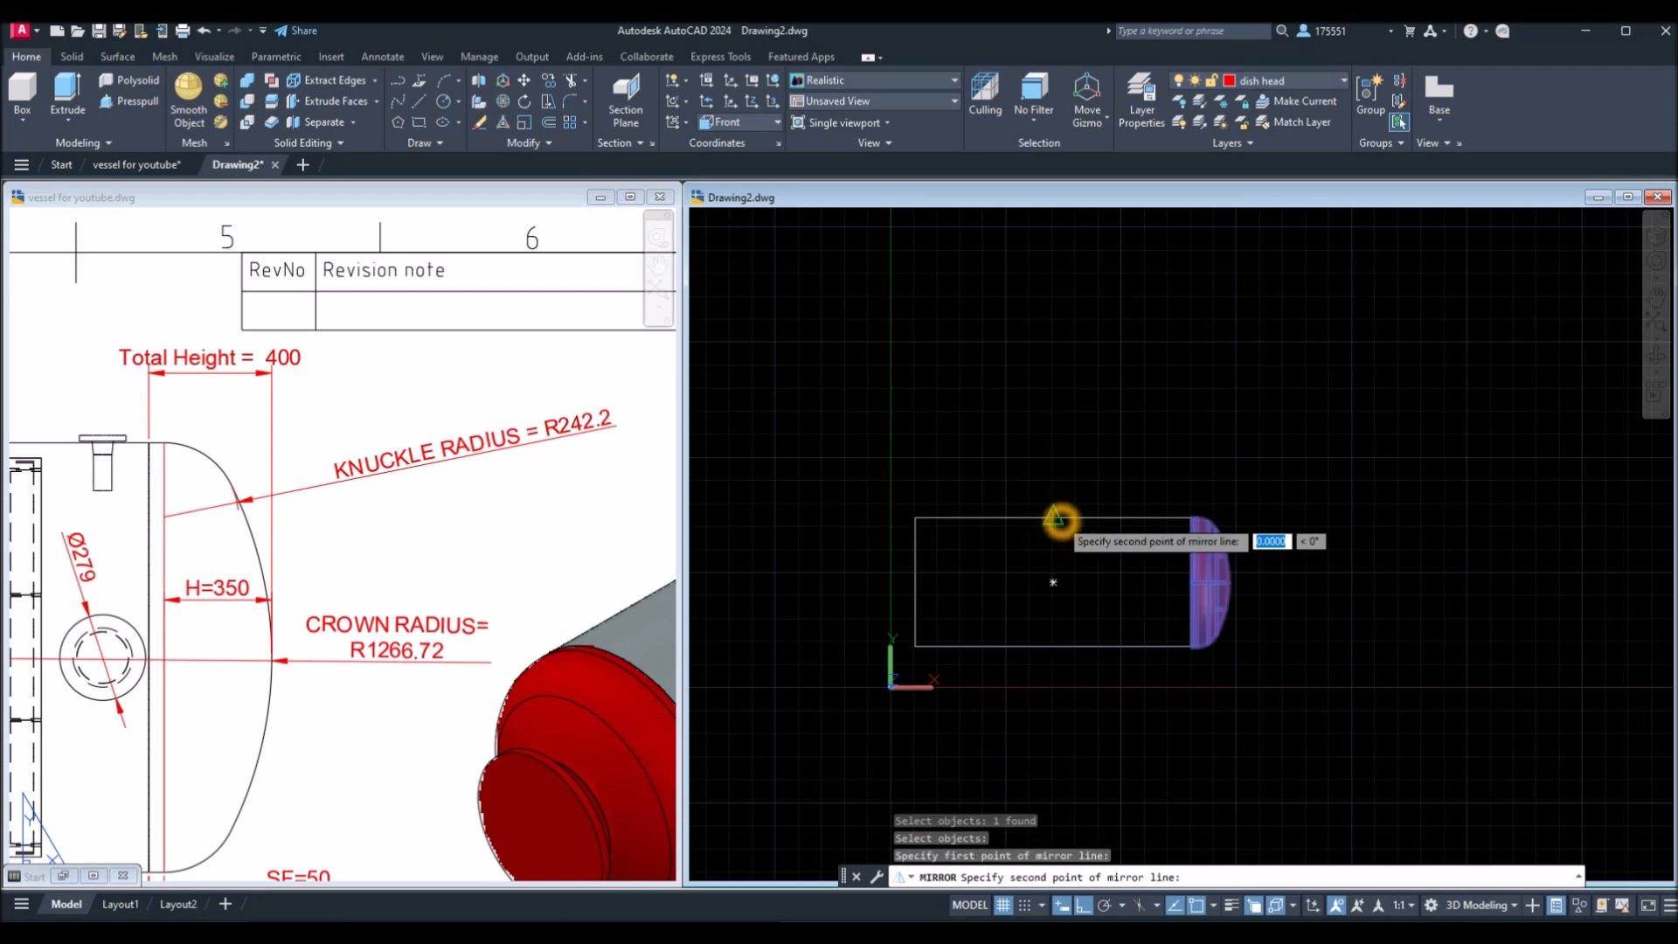
left_click(1067, 414)
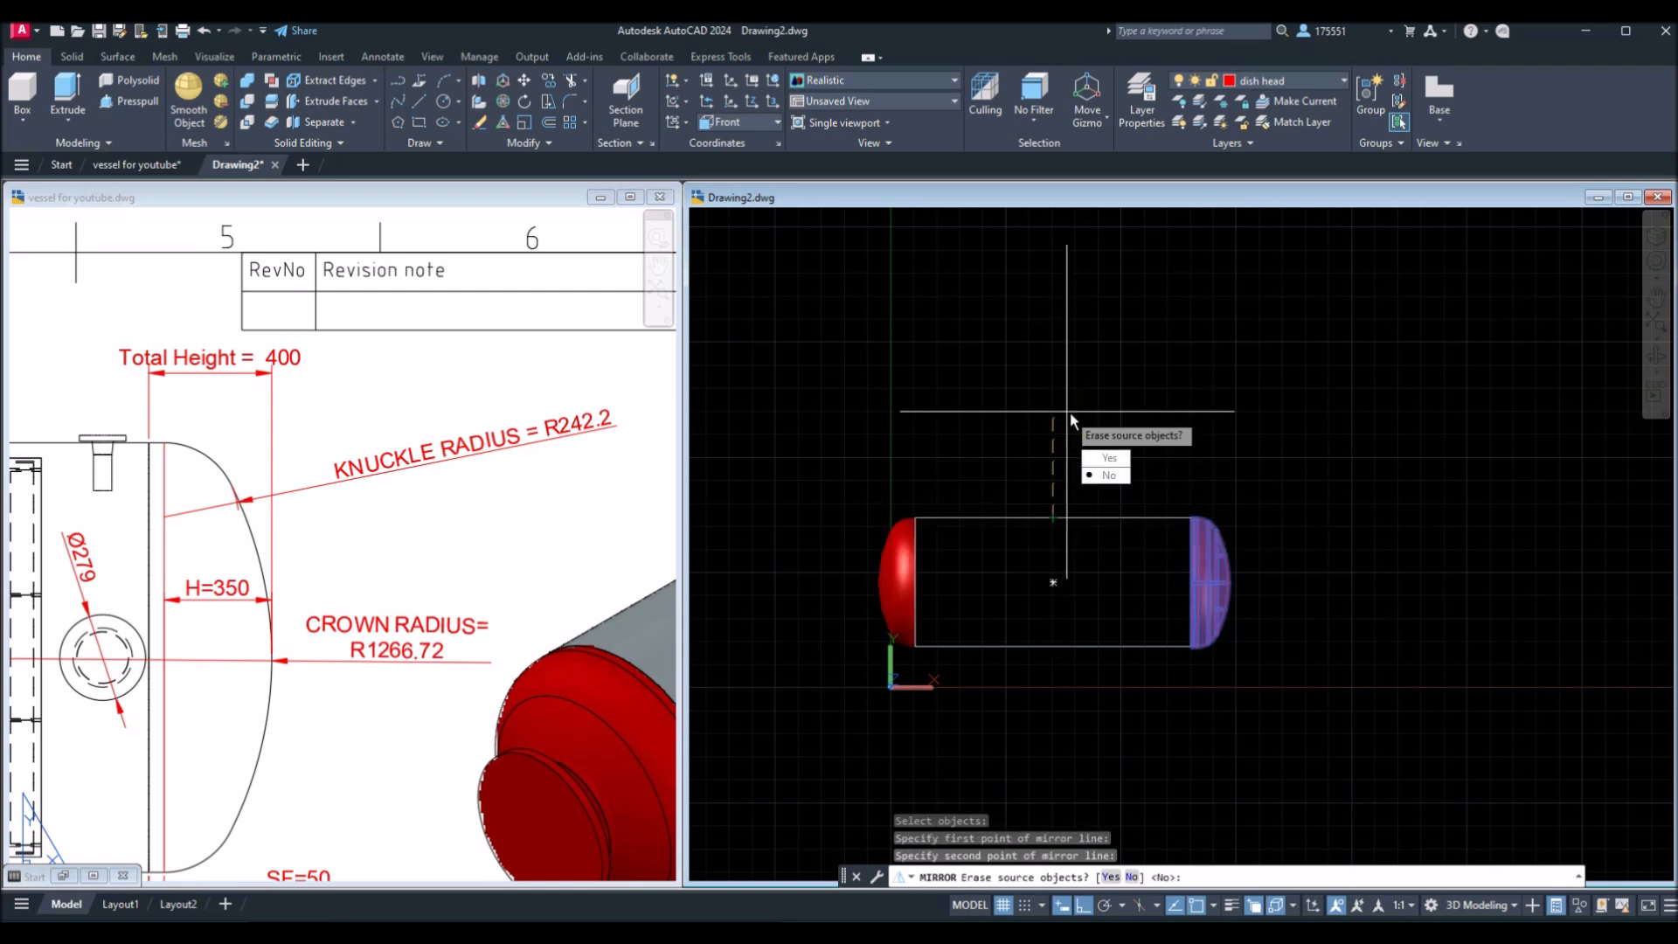
left_click(1108, 475)
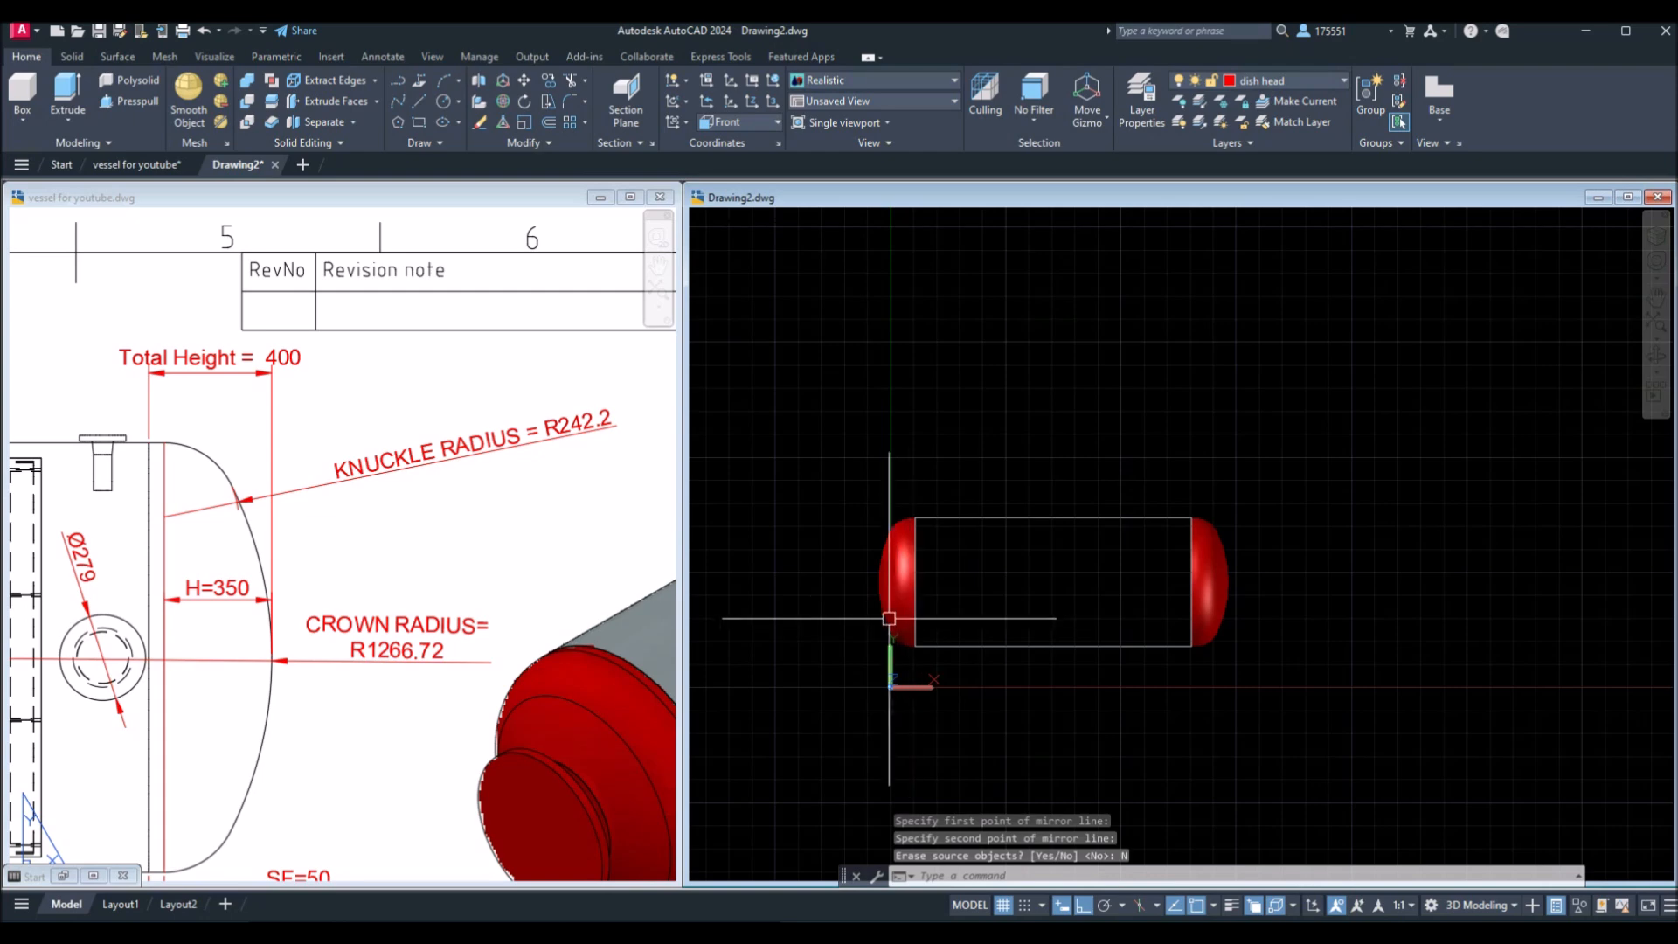
Make the Nozzles layer current in the ongoing vessel drawing.
scroll(893, 611, "up", 2)
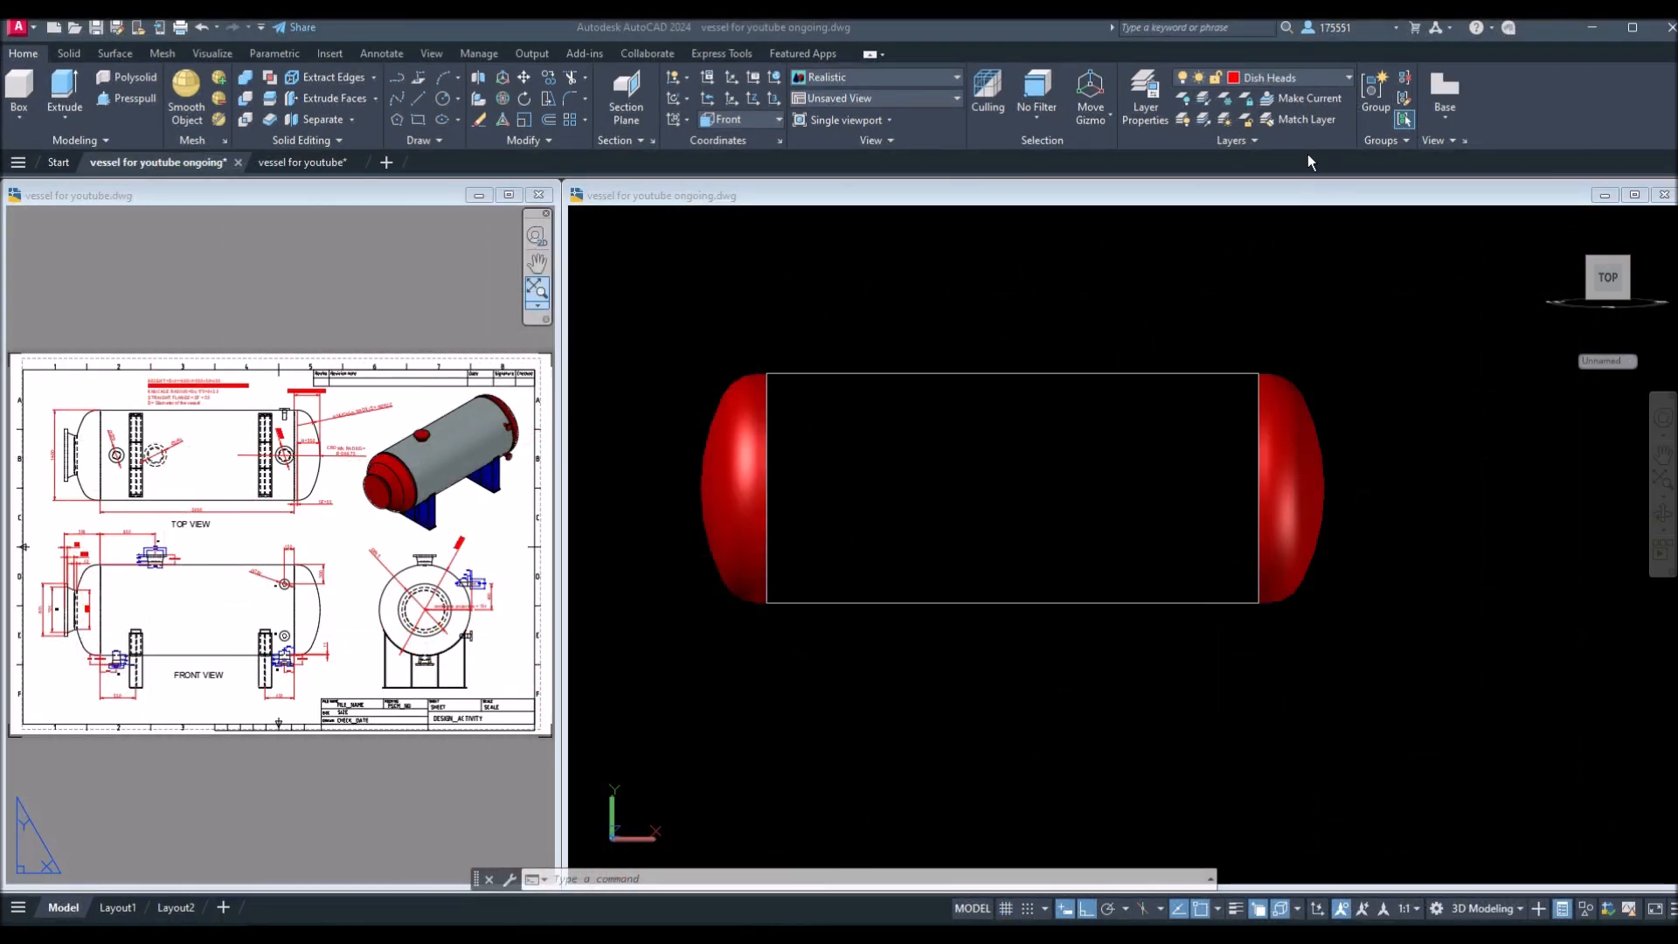
left_click(1350, 80)
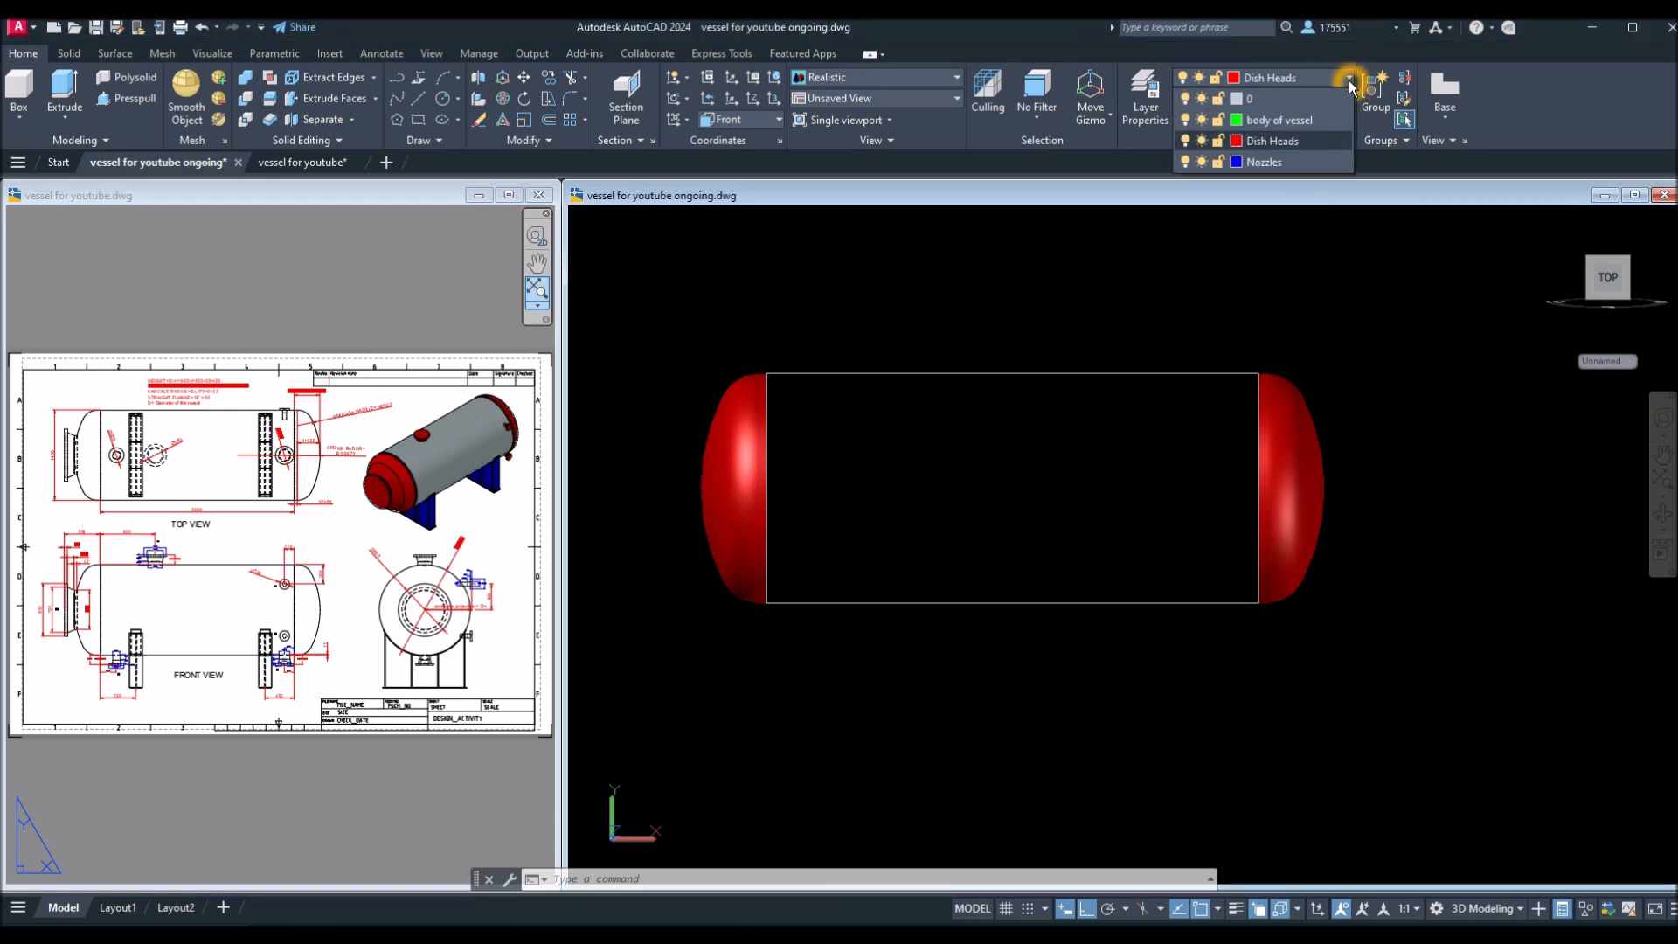
left_click(1256, 163)
left_click(226, 594)
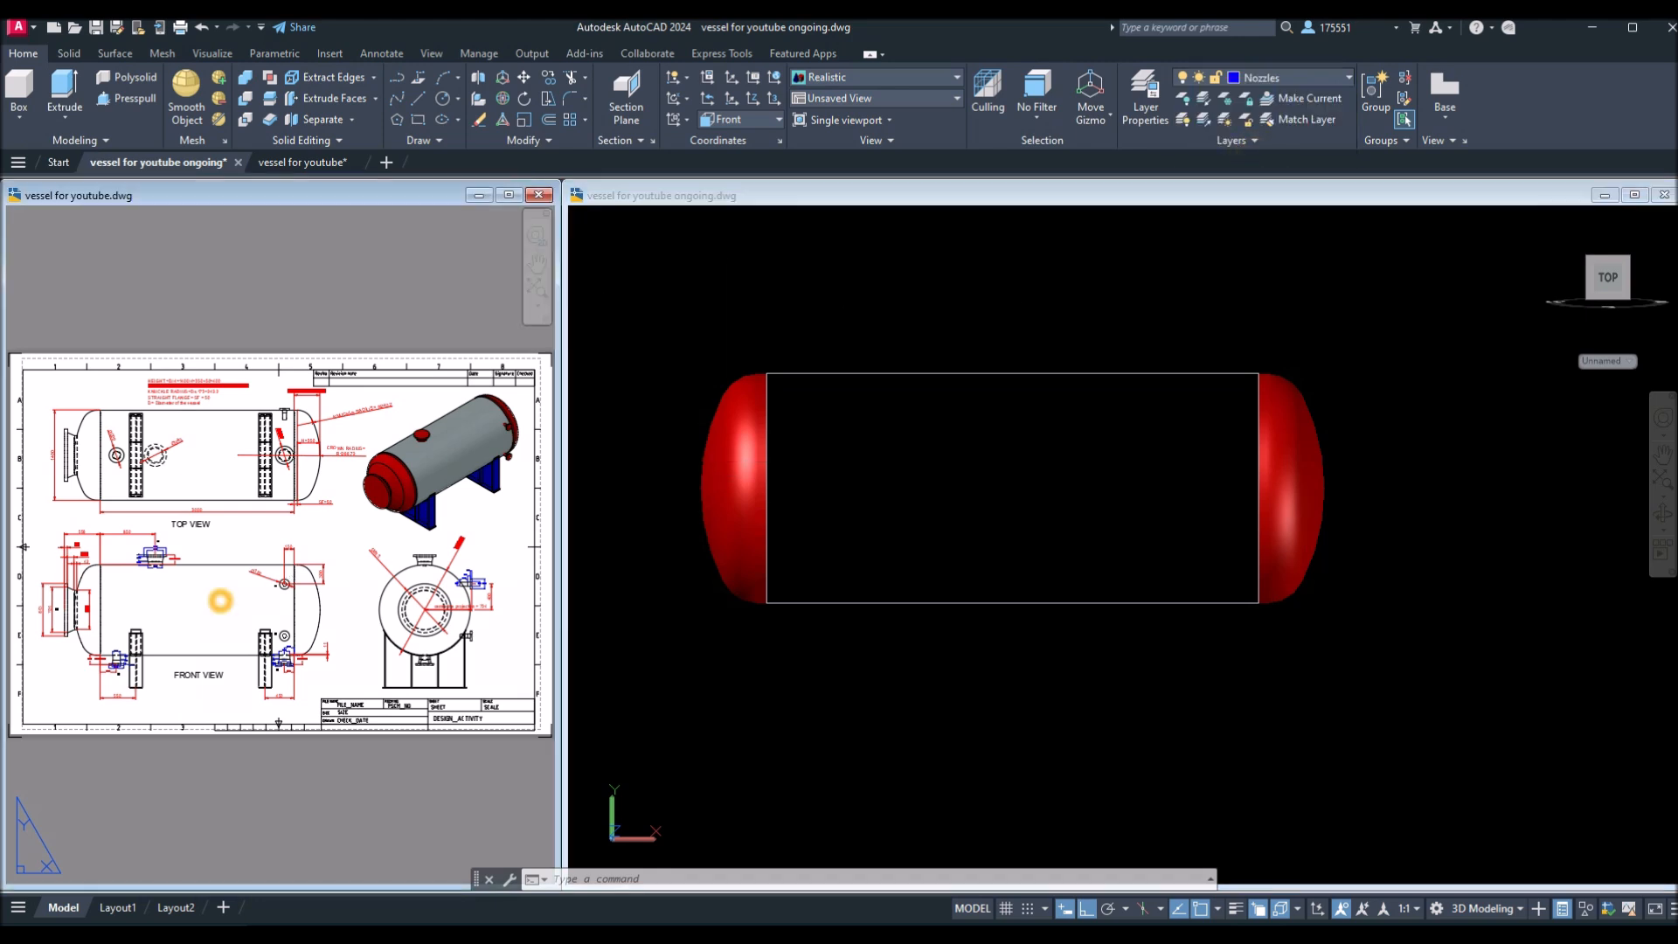
left_click(621, 566)
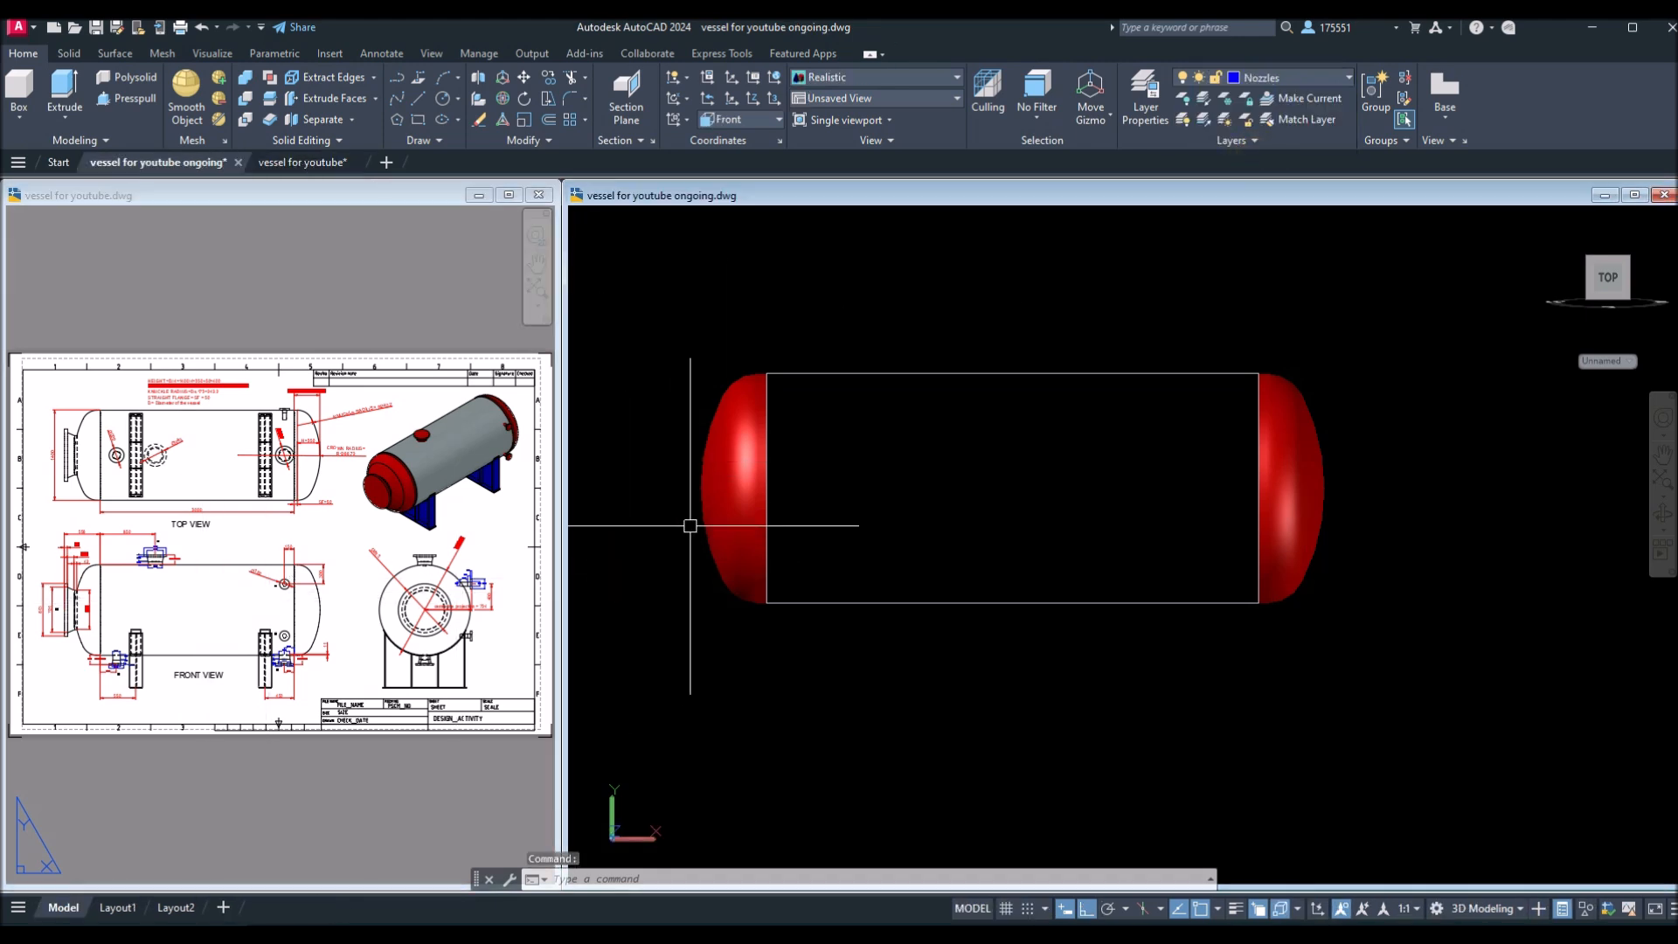
Hide both dished head solids so only the shell rectangle is displayed.
left_click(711, 498)
left_click(1311, 490)
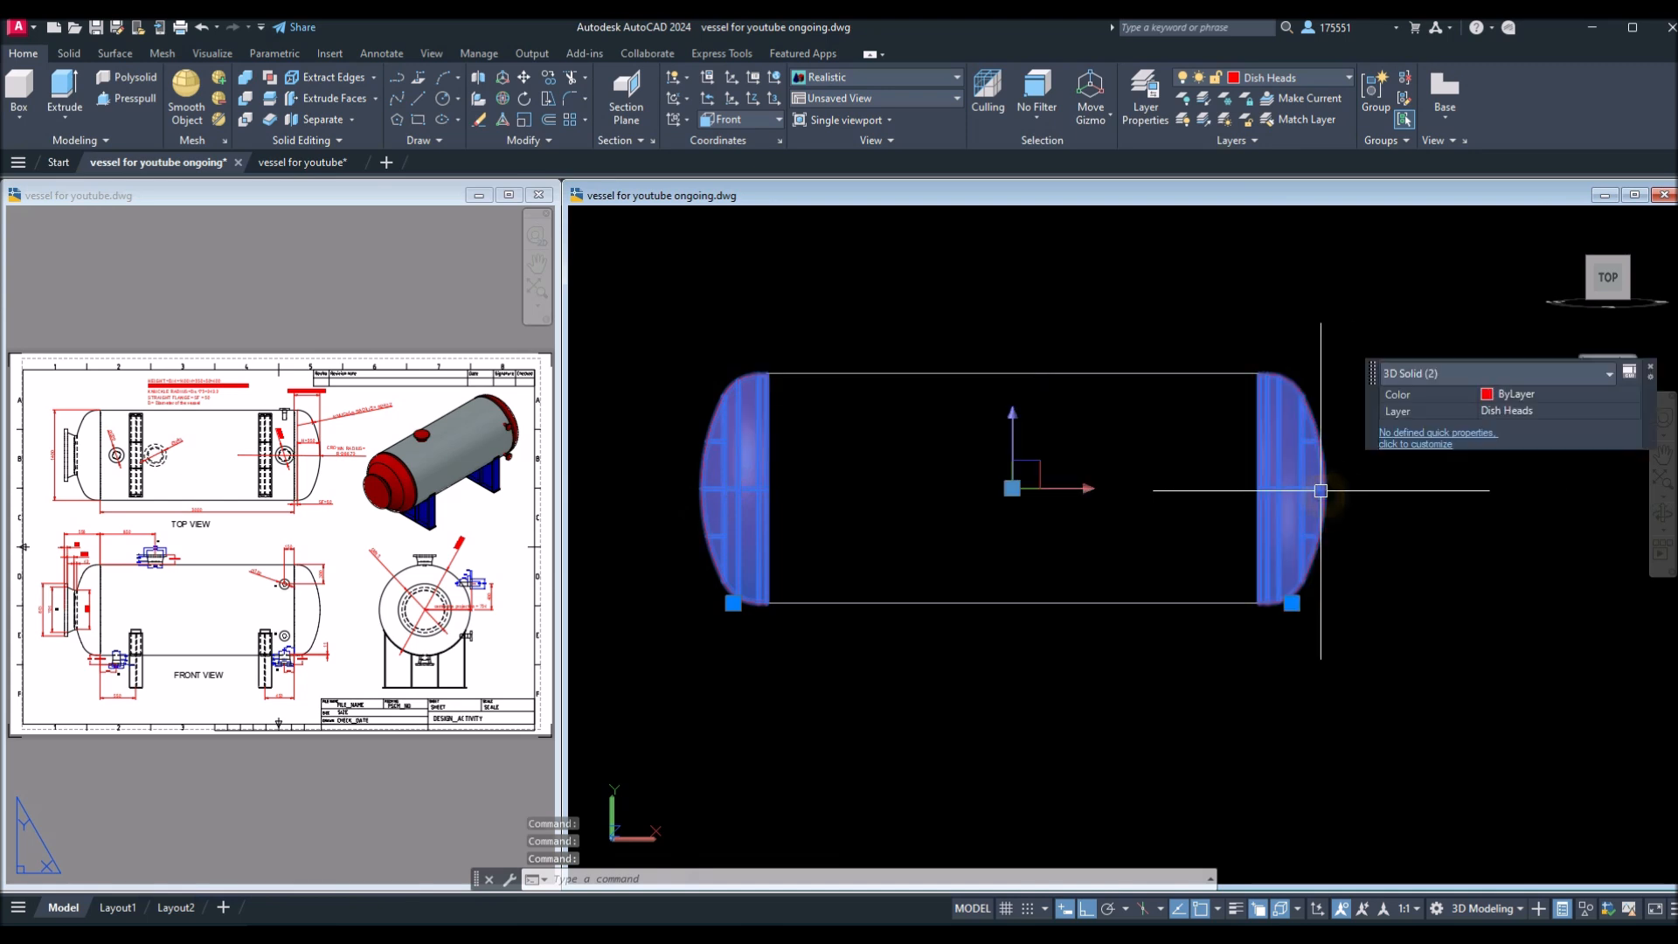
right_click(932, 311)
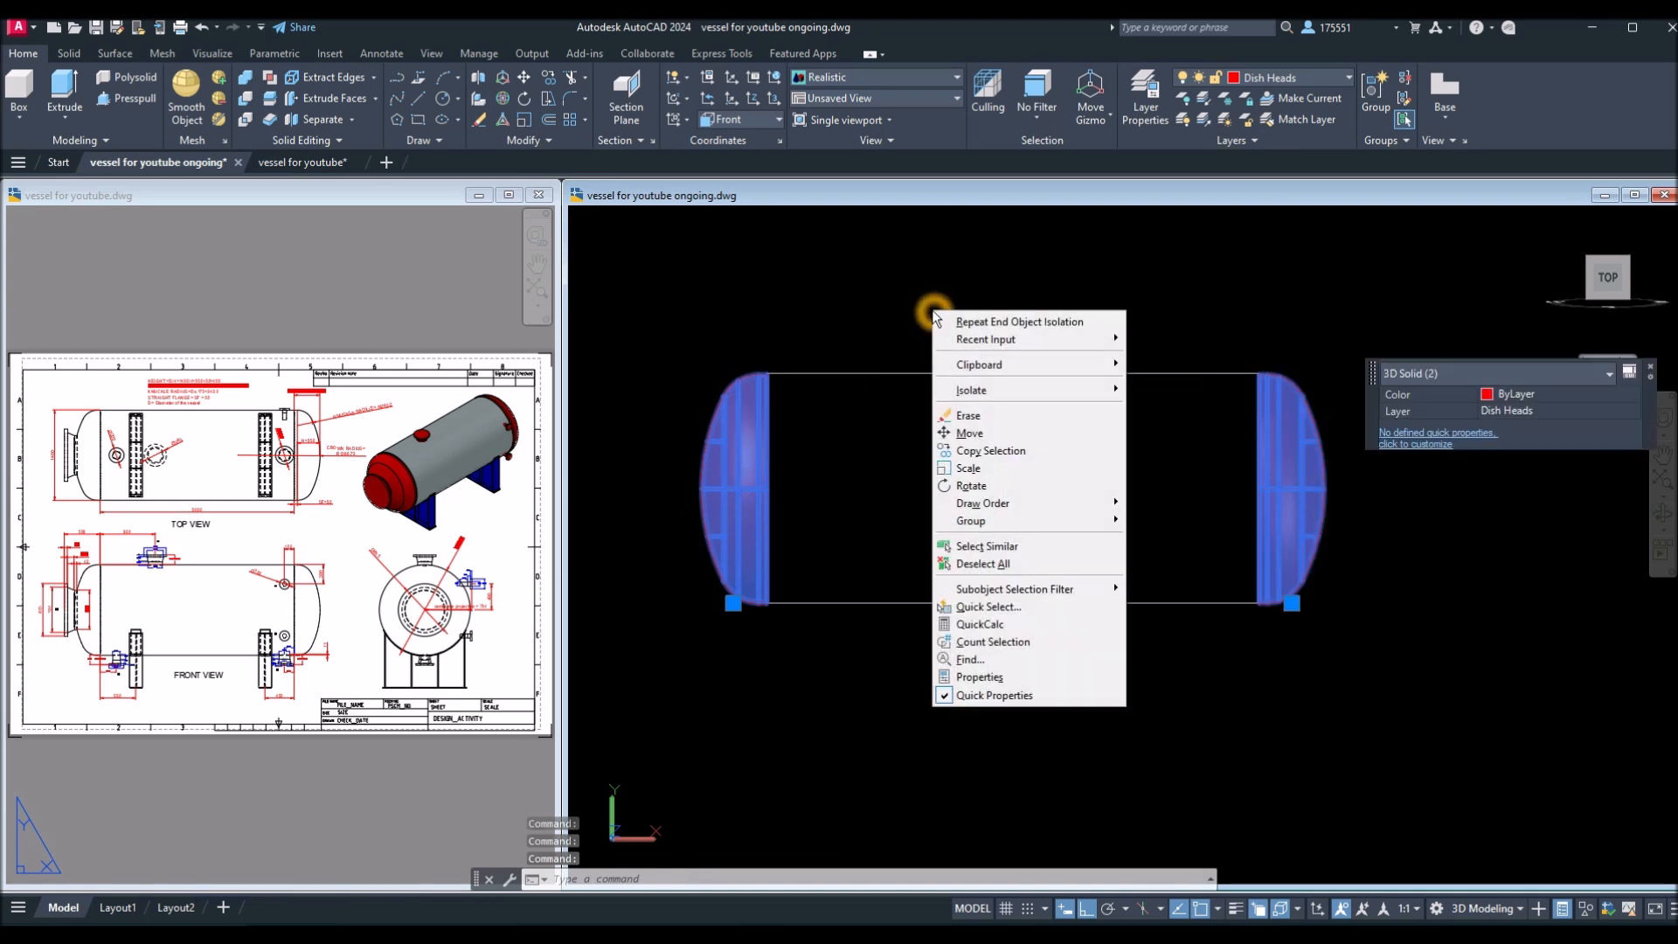
left_click(951, 390)
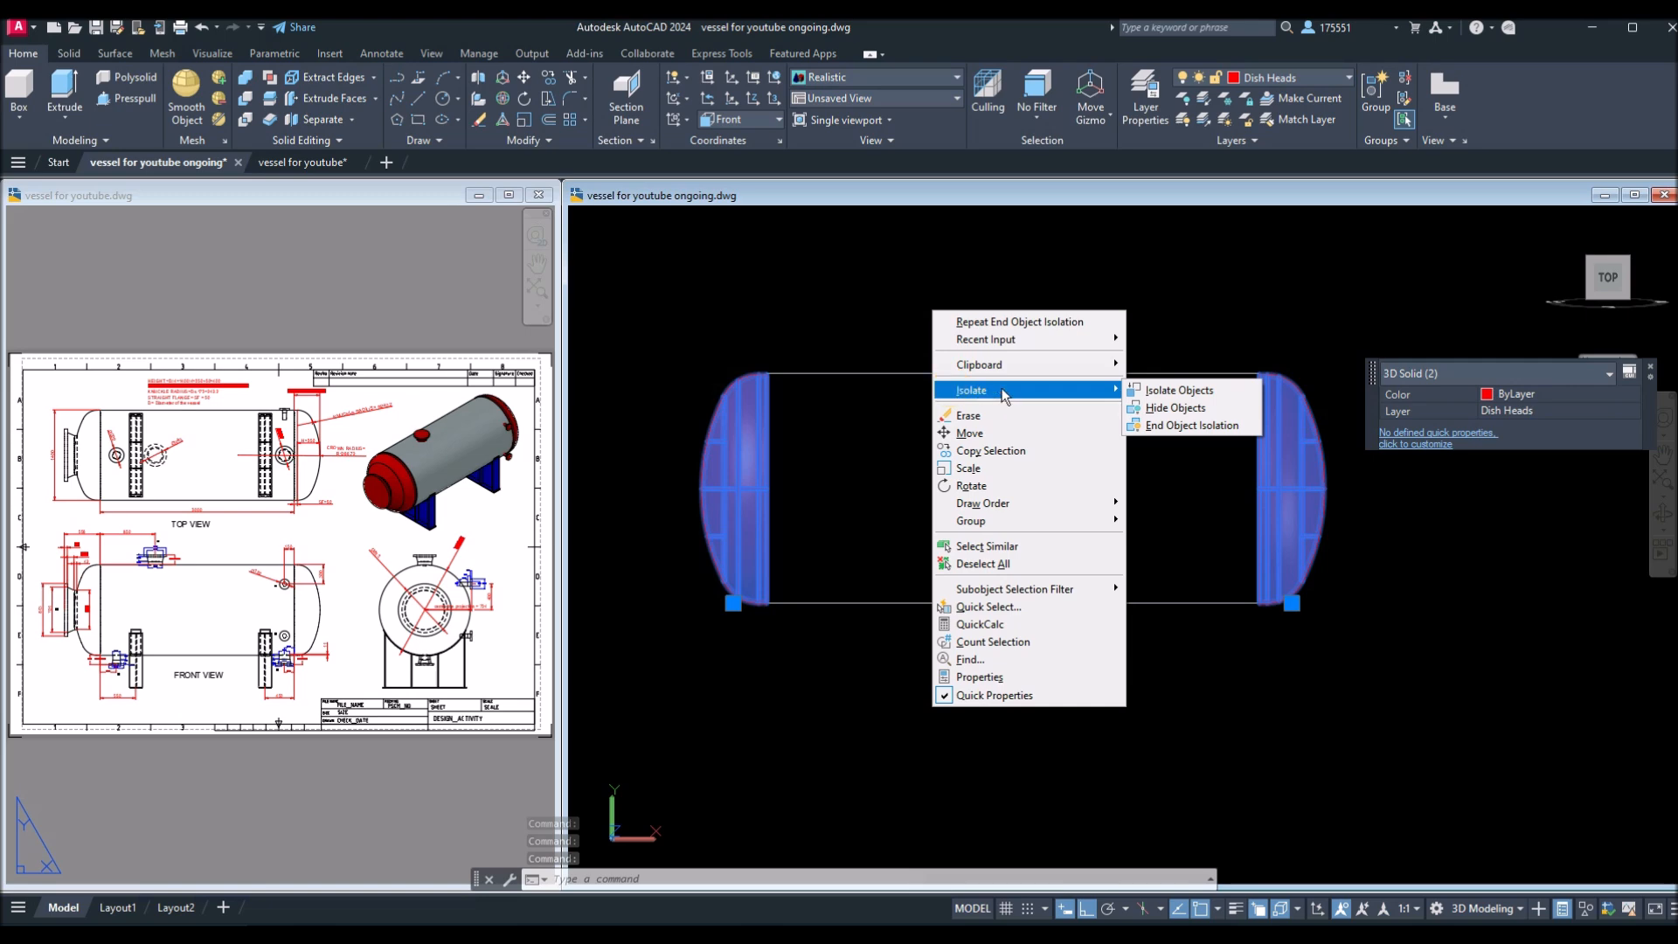
left_click(1169, 407)
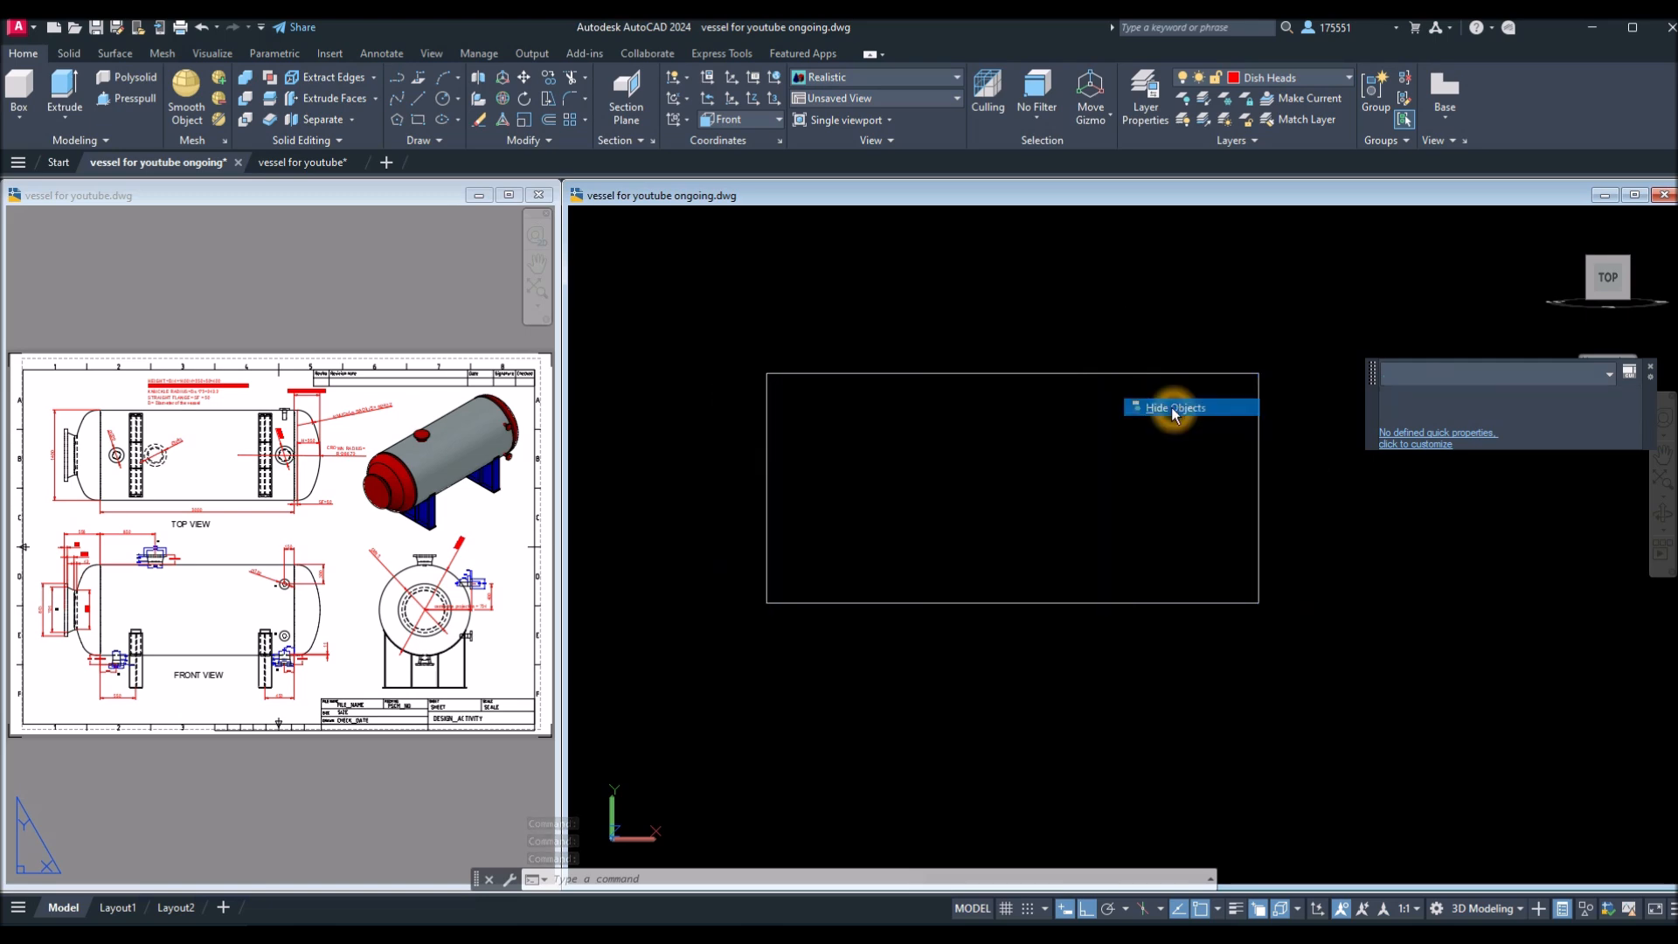
Draw an 850 line along the shell's upper edge from its upper left corner to locate nozzle N1, following the reference front view.
left_click(246, 638)
scroll(116, 592, "up", 5)
middle_click_drag(116, 591, 198, 598)
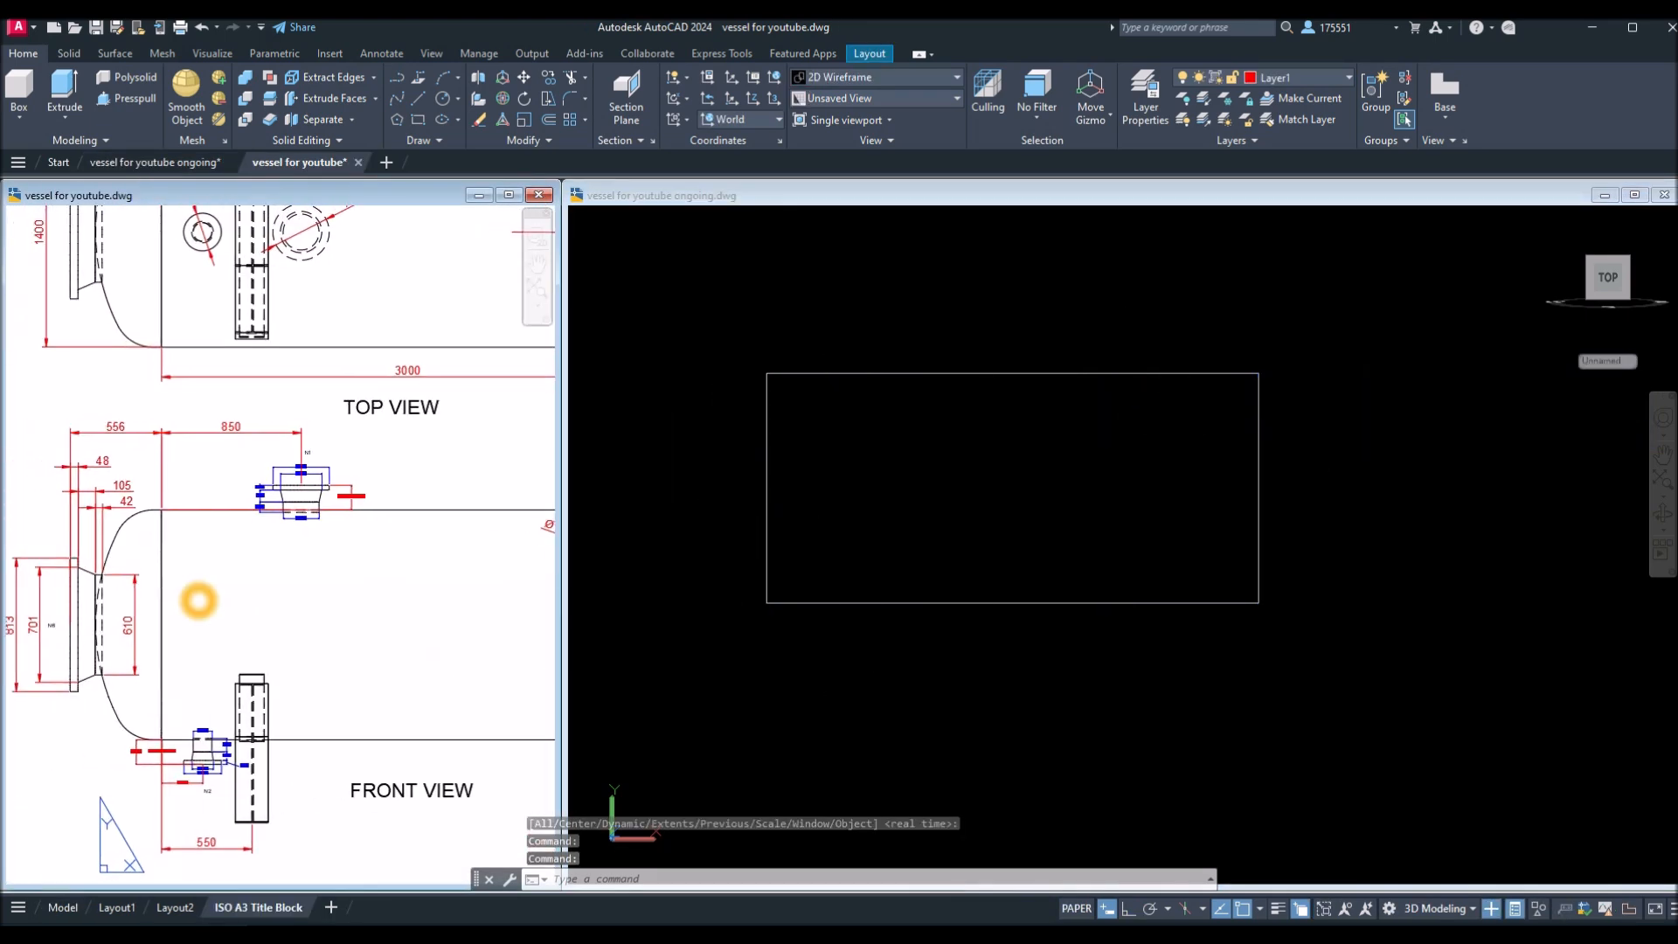
left_click(159, 514)
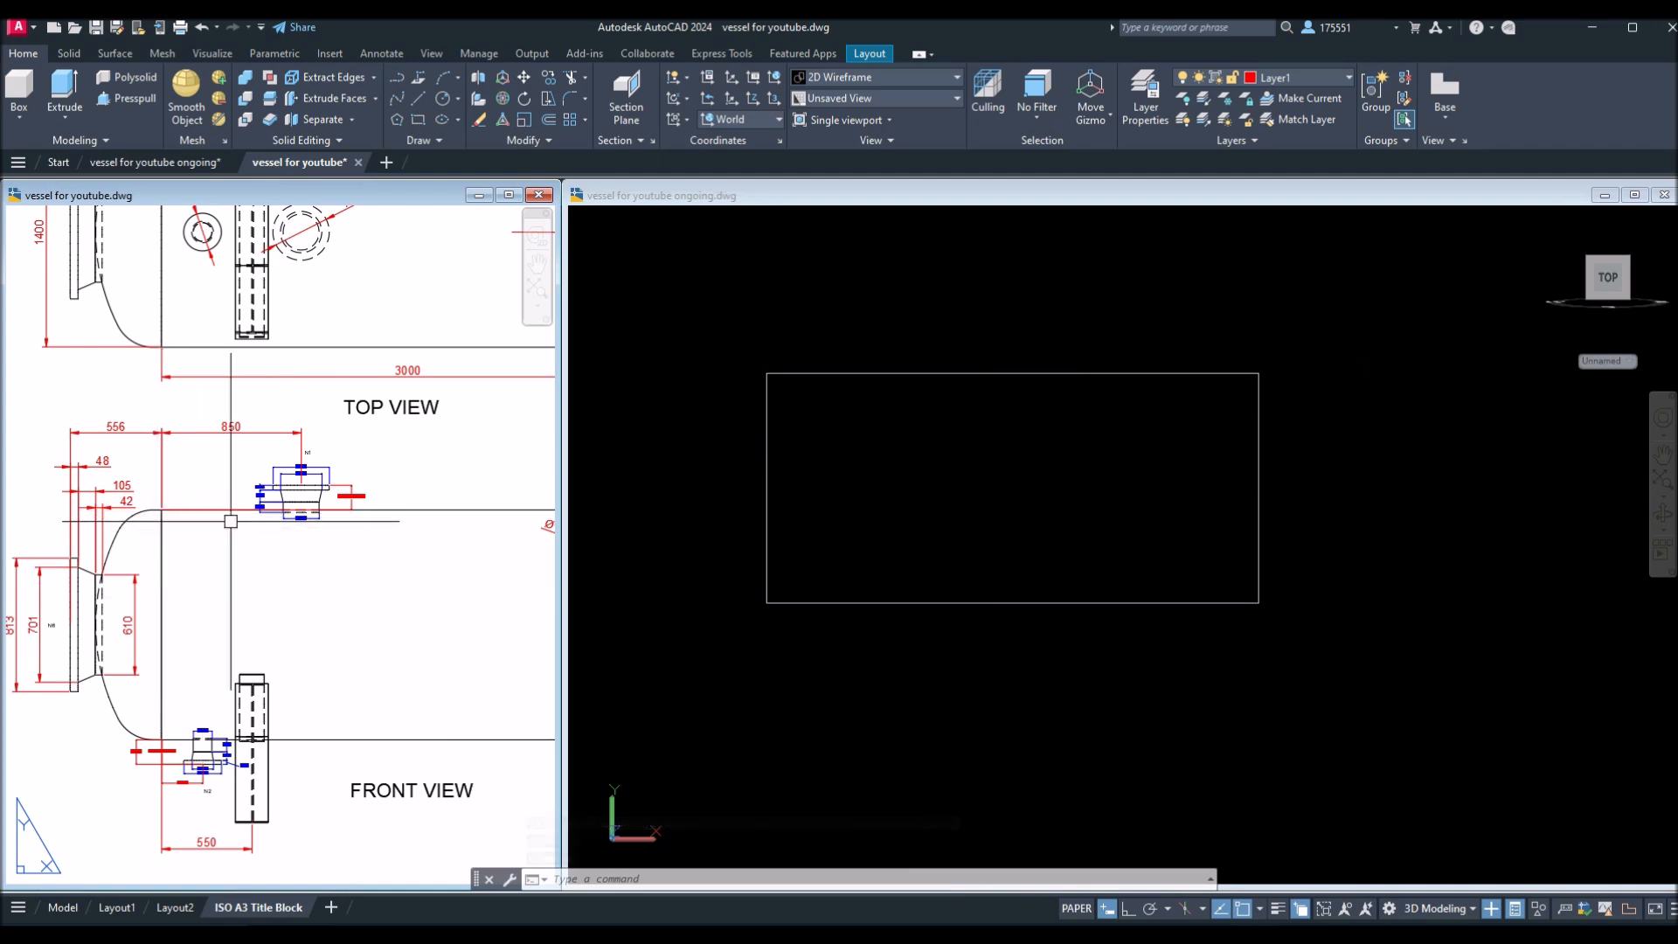
left_click(870, 468)
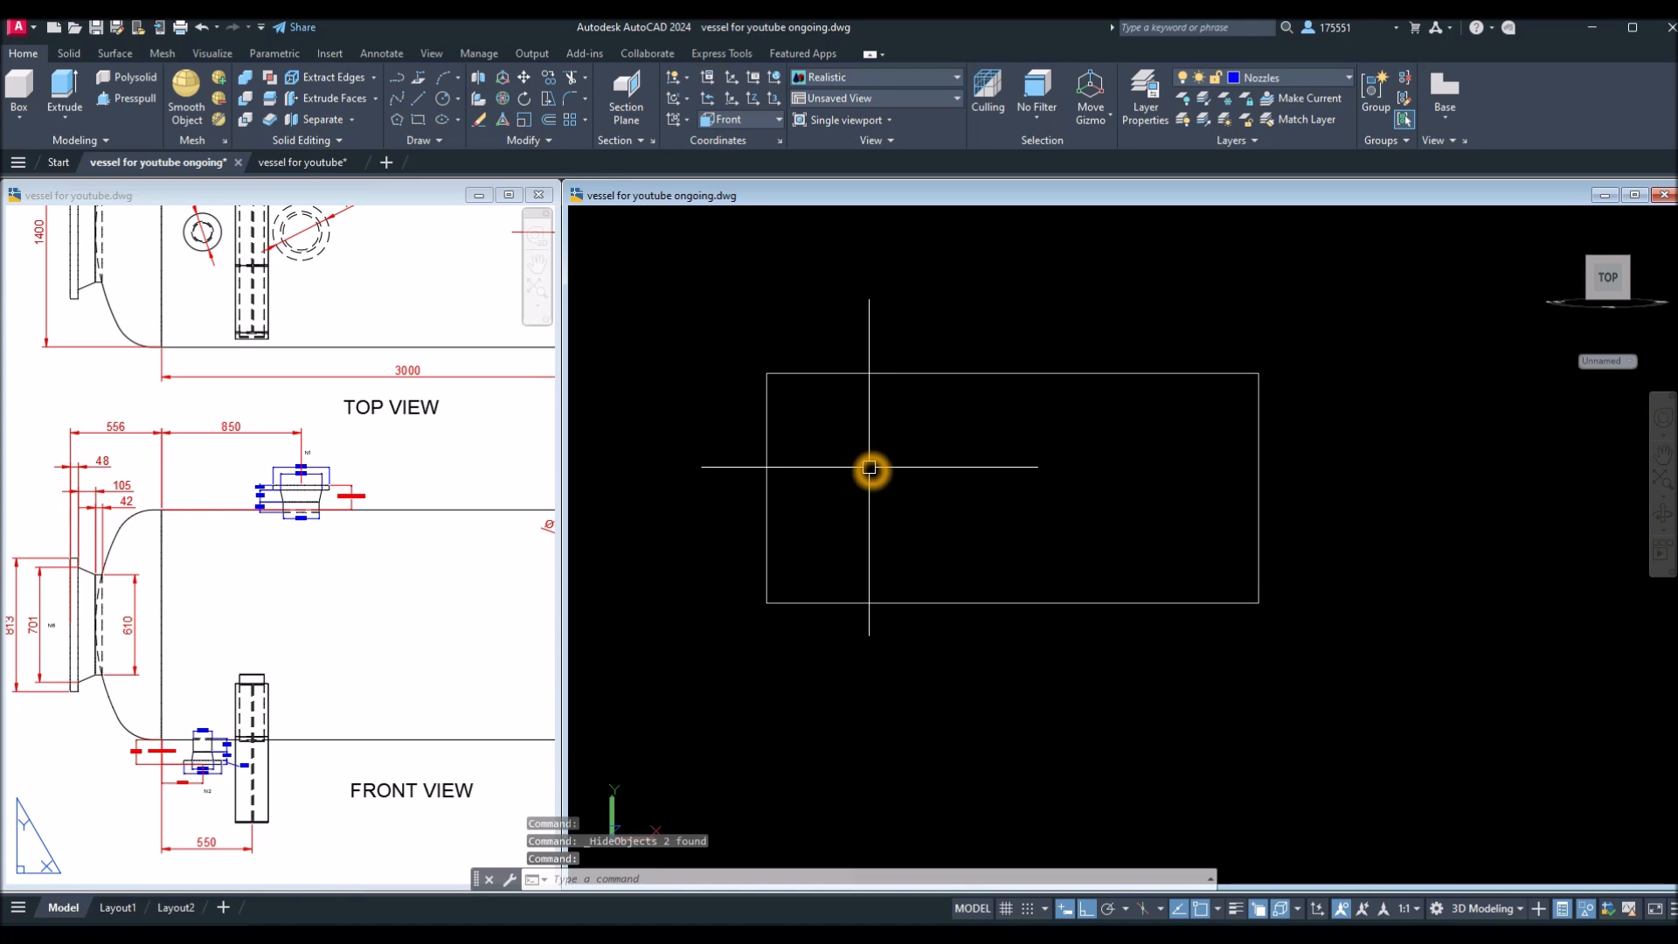
key("Return")
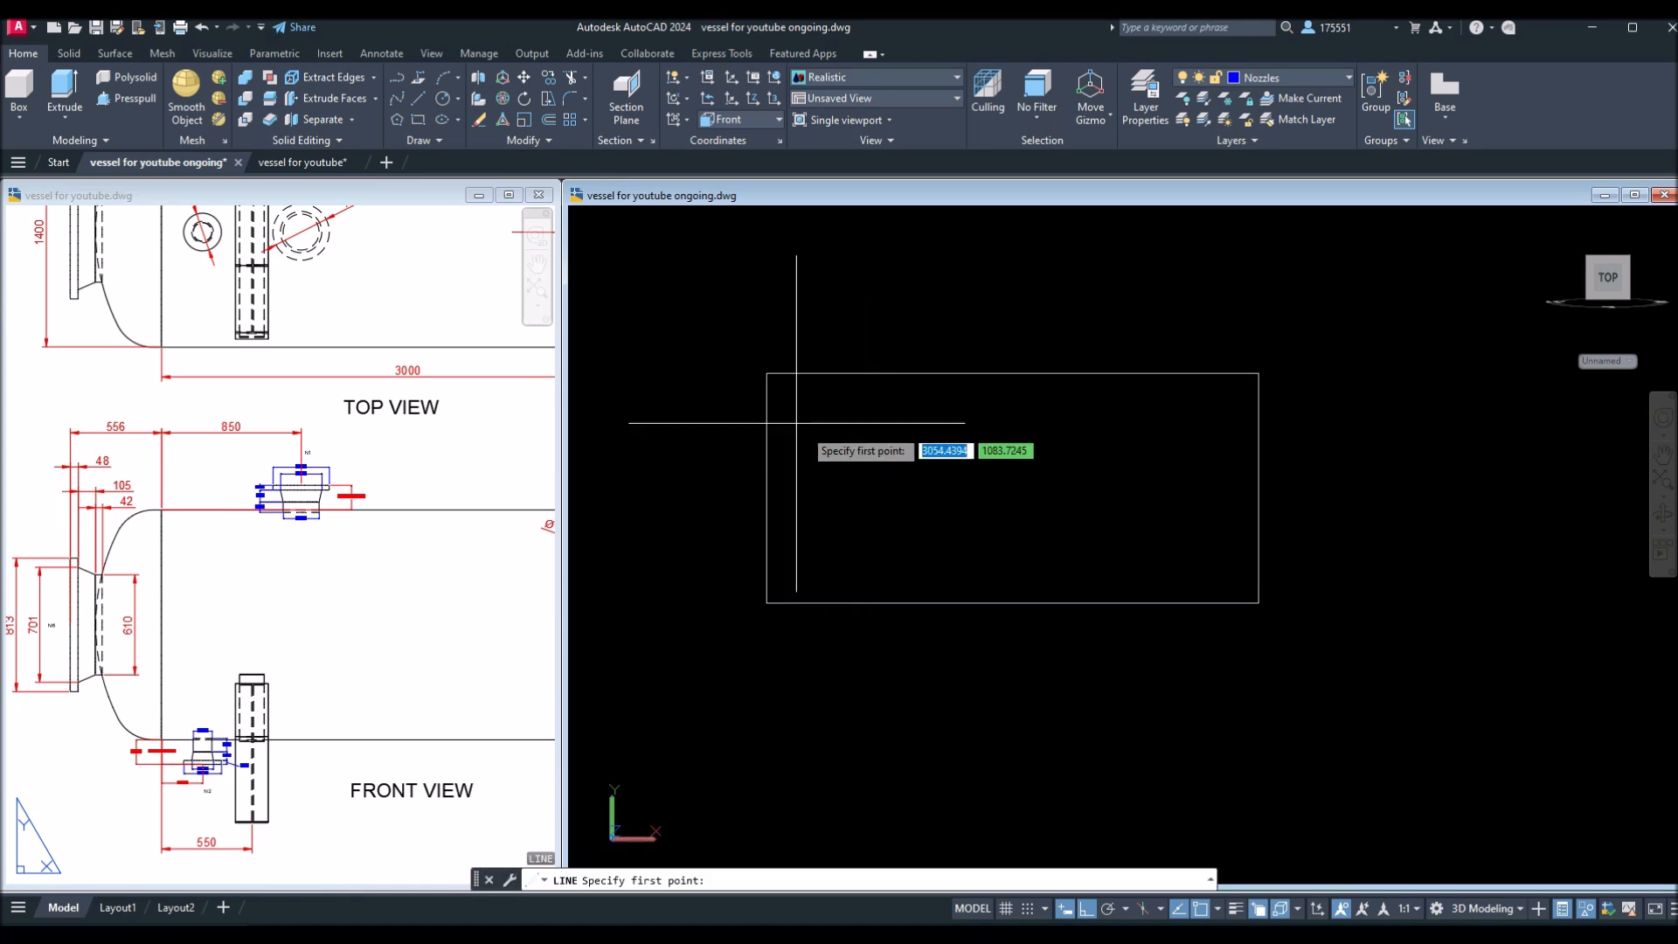
left_click(765, 373)
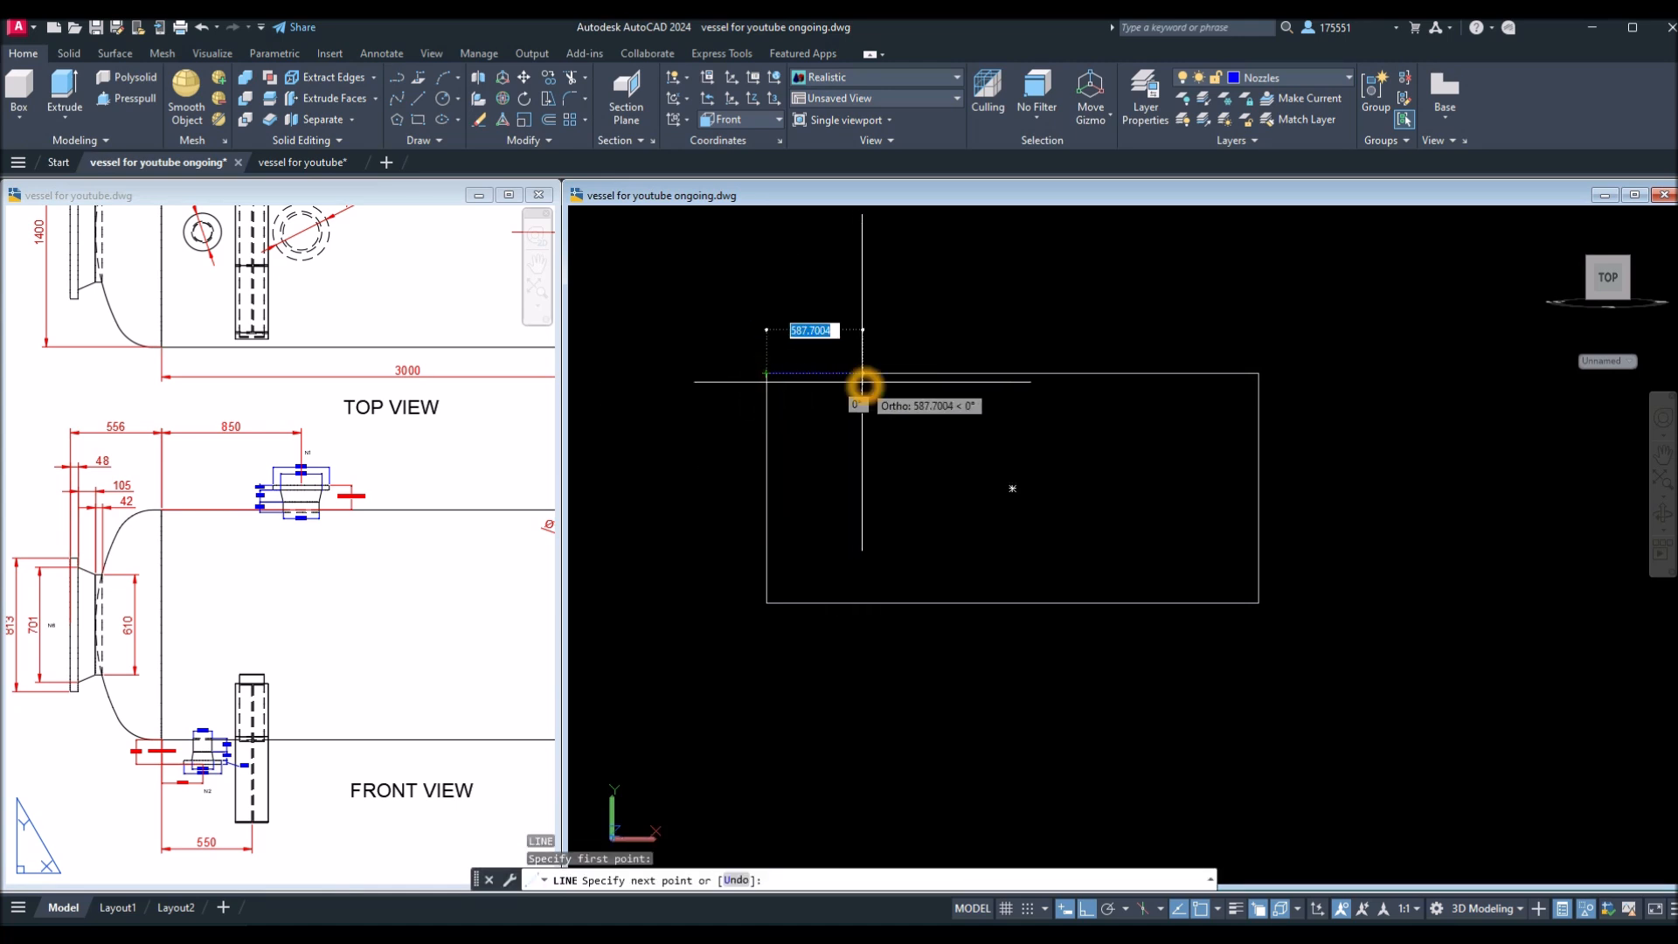
type("850")
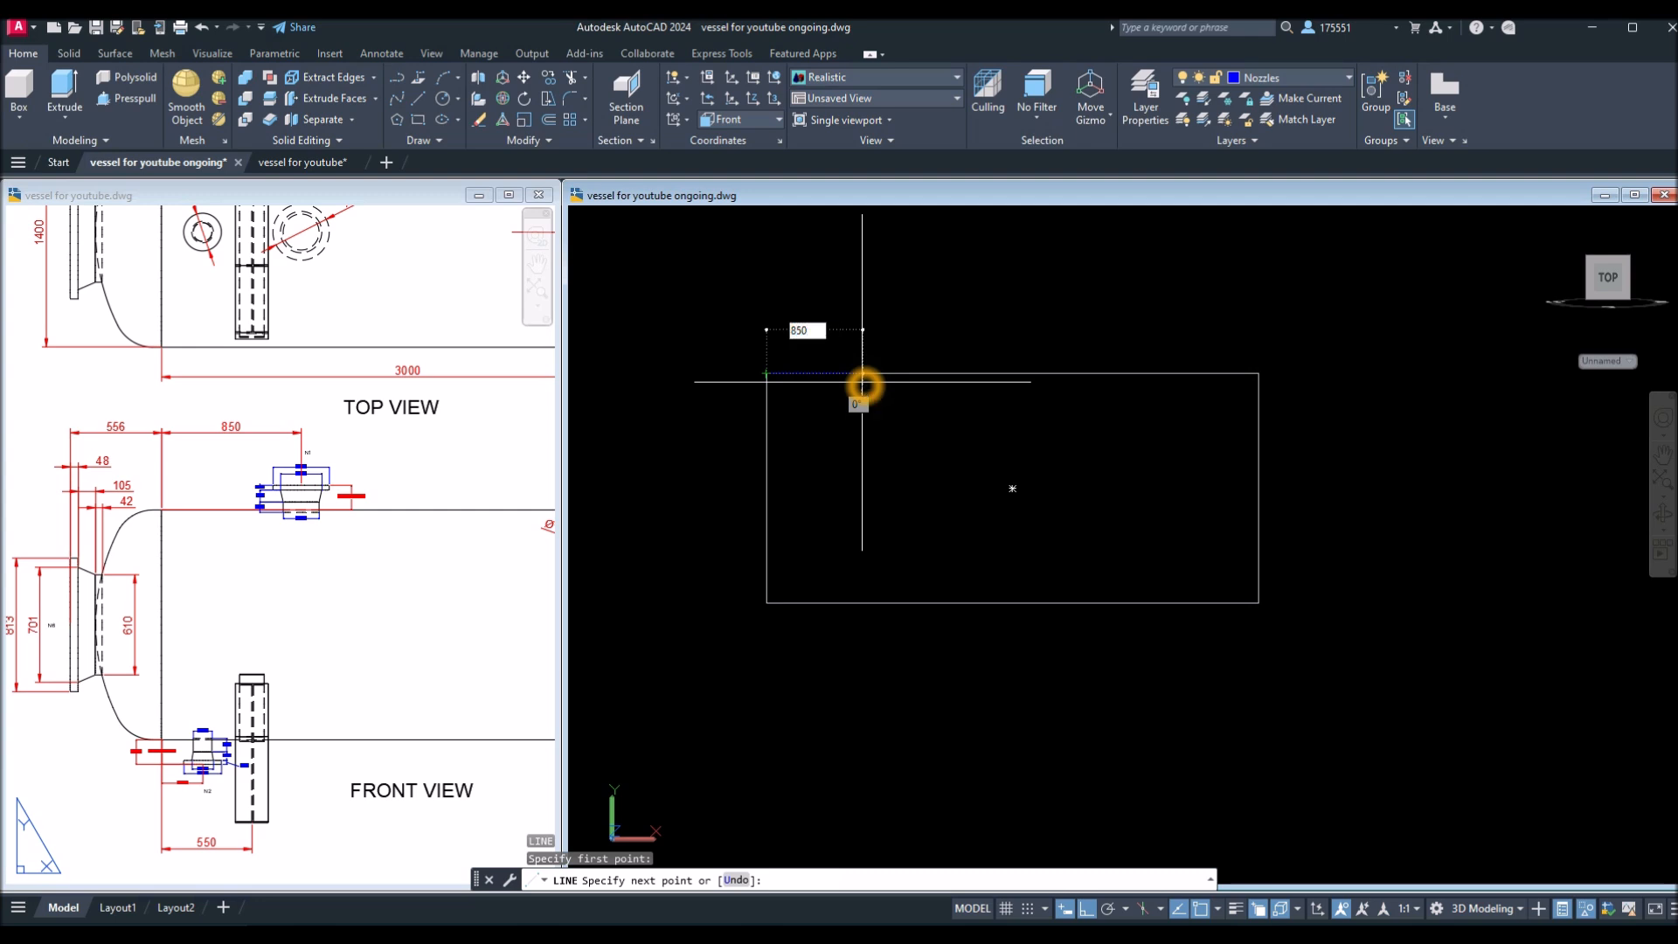
key("Return")
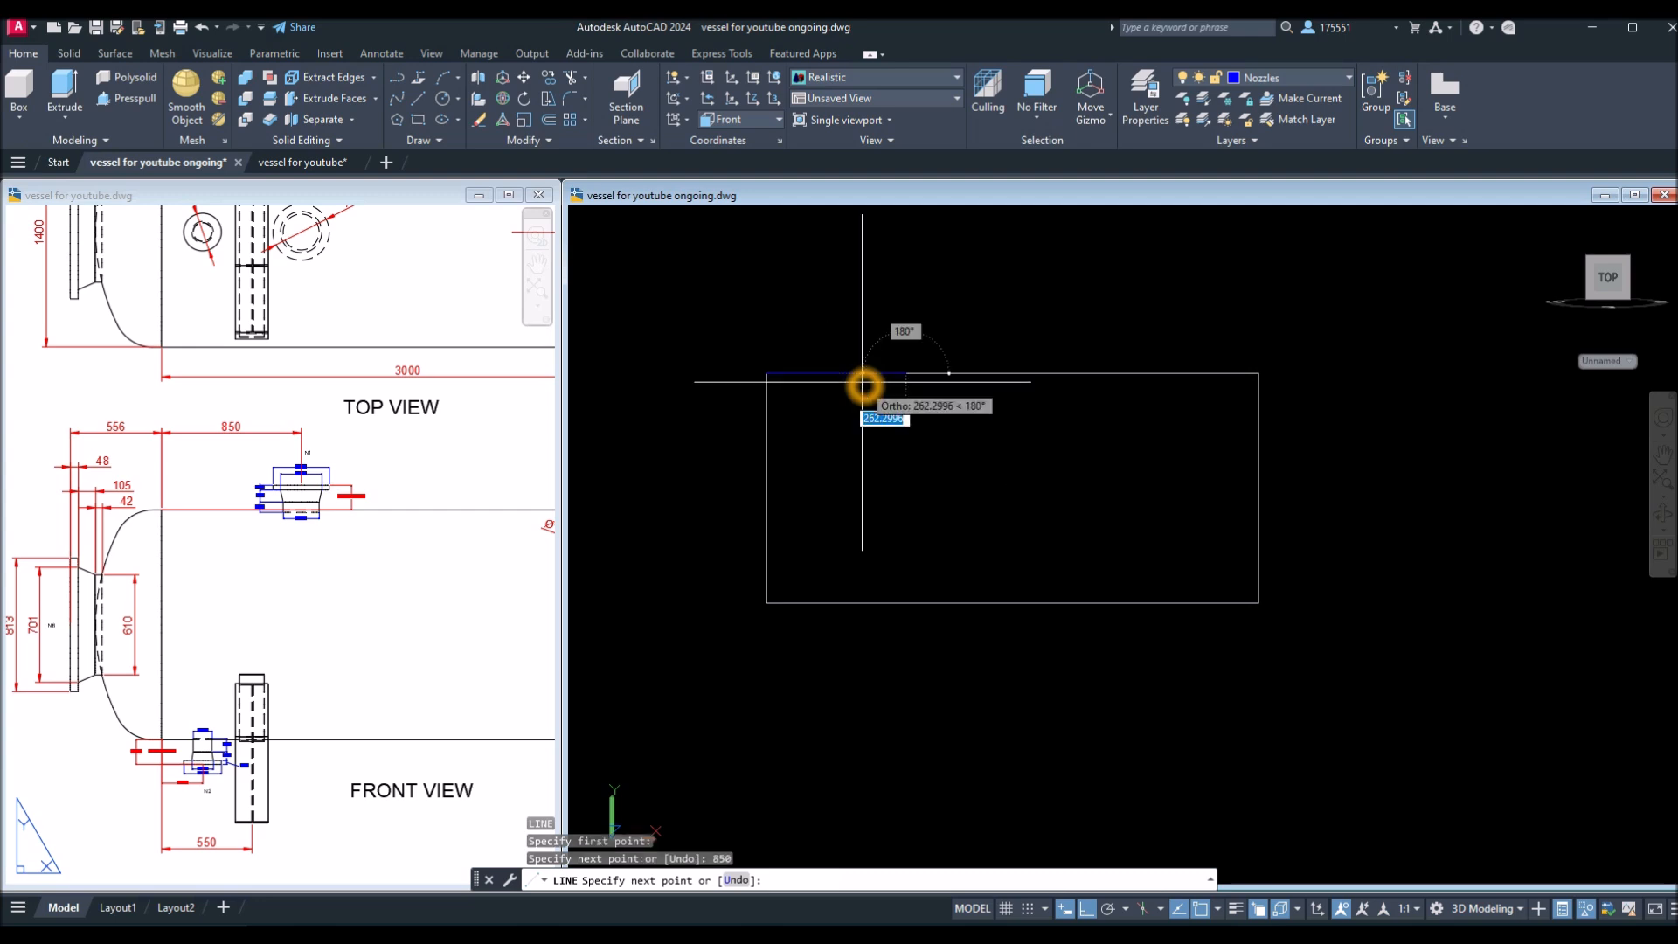
right_click(880, 404)
left_click(910, 414)
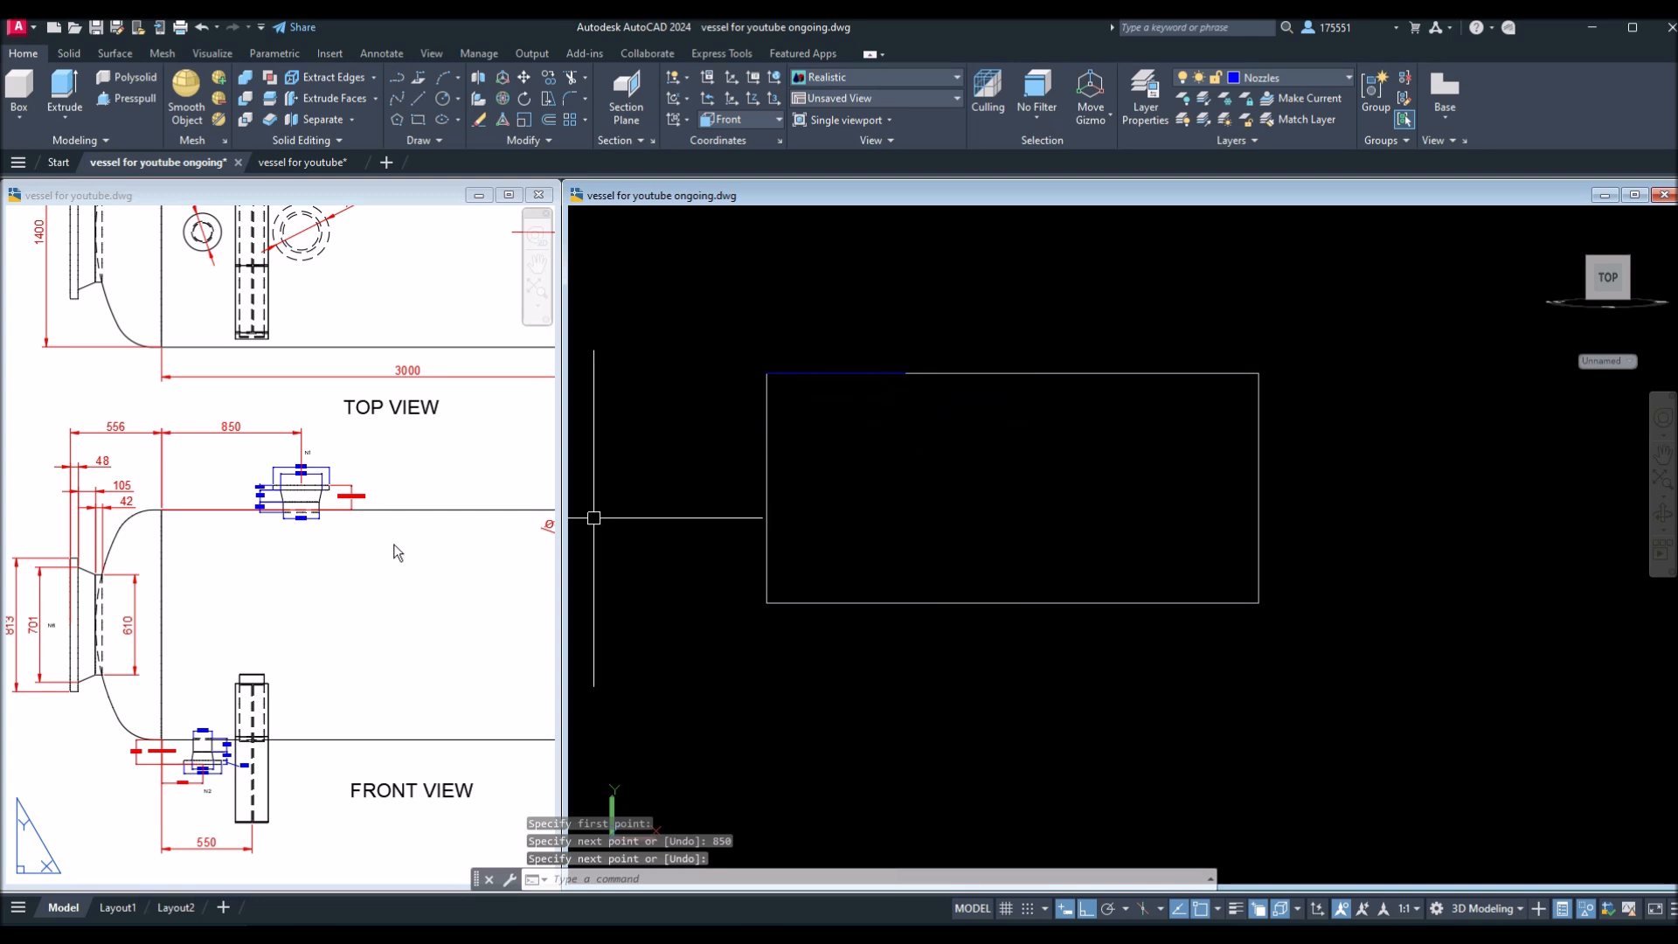
Draw a 150 line straight up from the end of the 850 line on the shell's upper edge, following N1's outside projection.
left_click(344, 554)
scroll(341, 522, "up", 5)
mouse_move(340, 521)
middle_mouse_down()
mouse_move(436, 630)
mouse_move(416, 641)
mouse_move(436, 625)
middle_mouse_up()
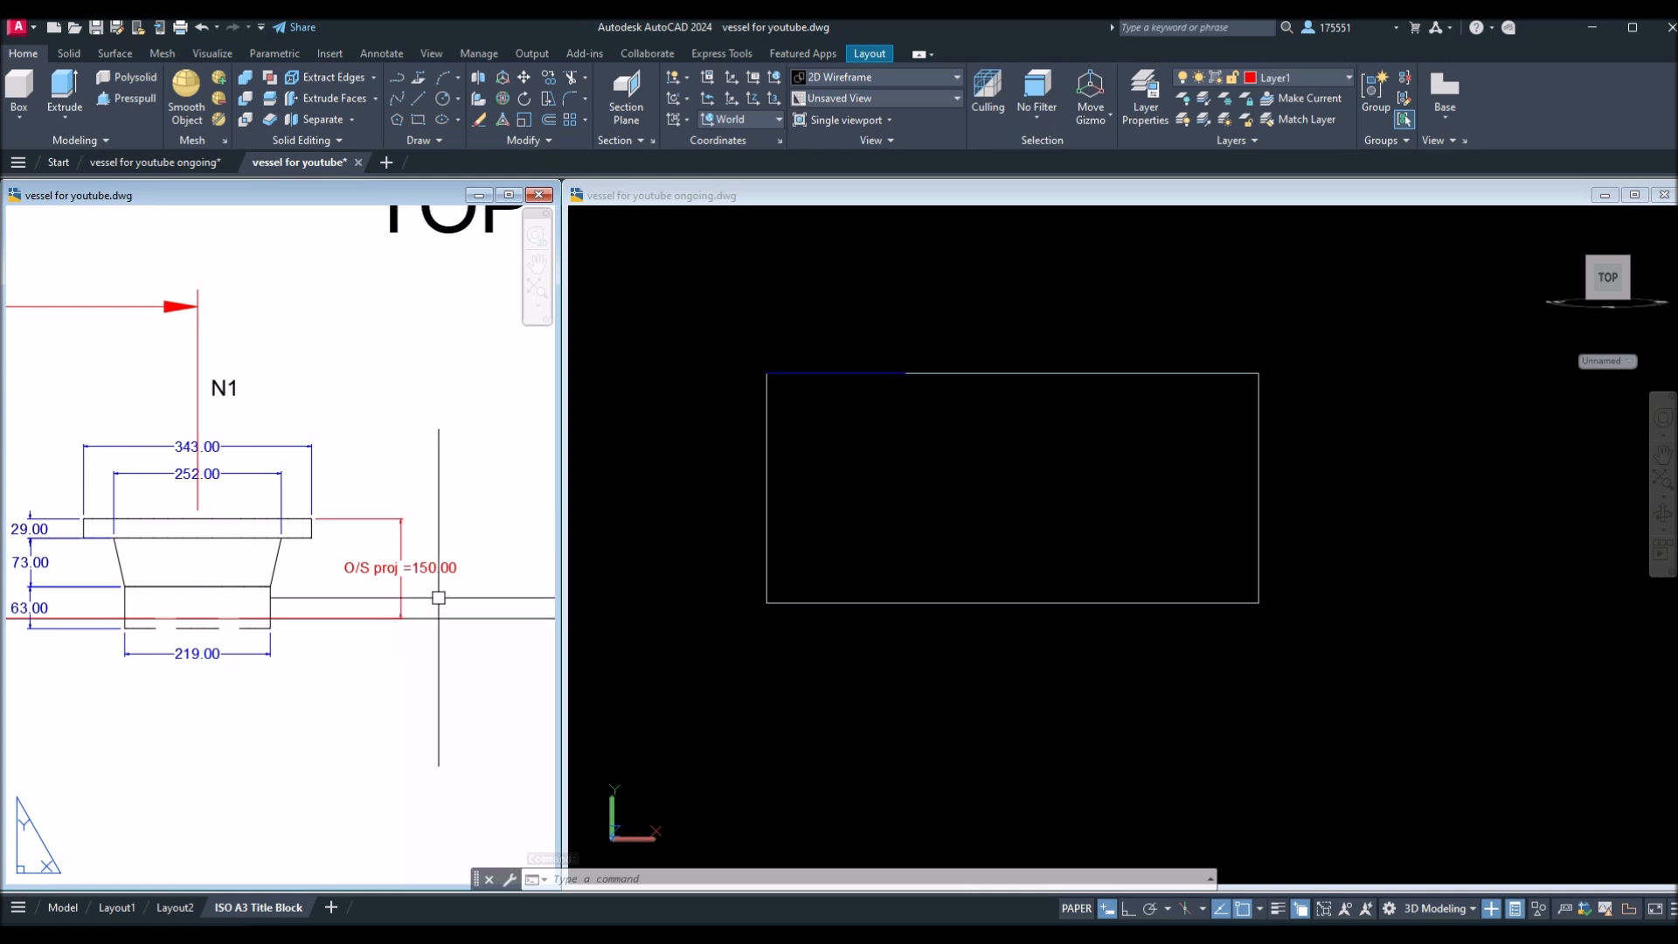
left_click(202, 520)
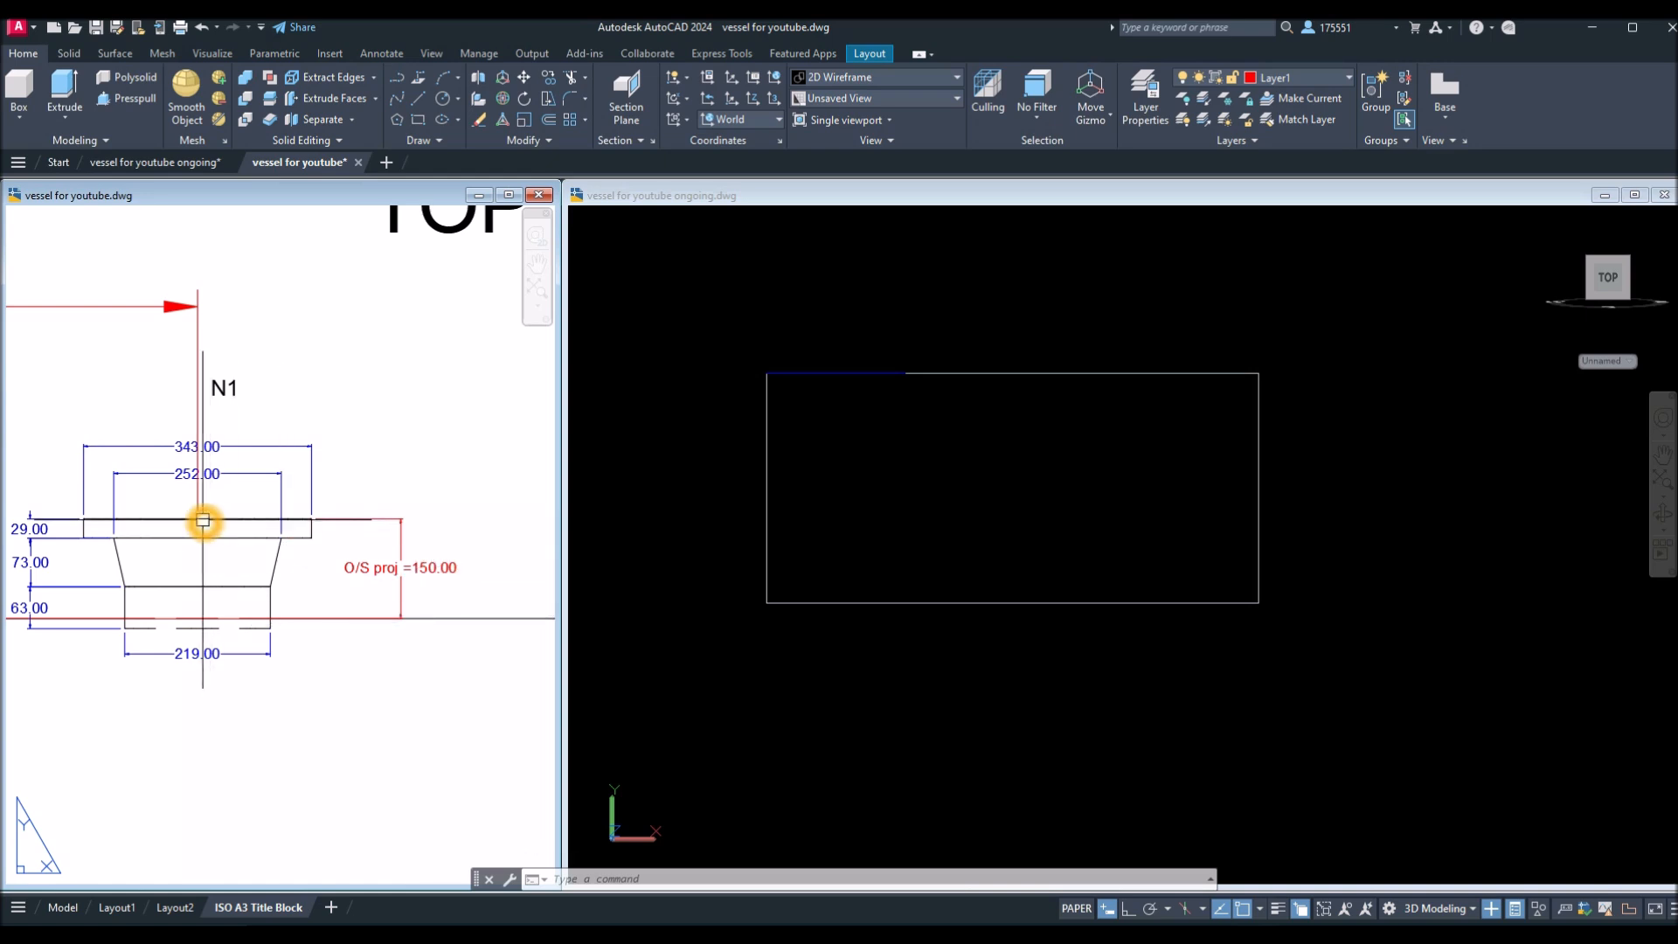
scroll(219, 542, "down", 2)
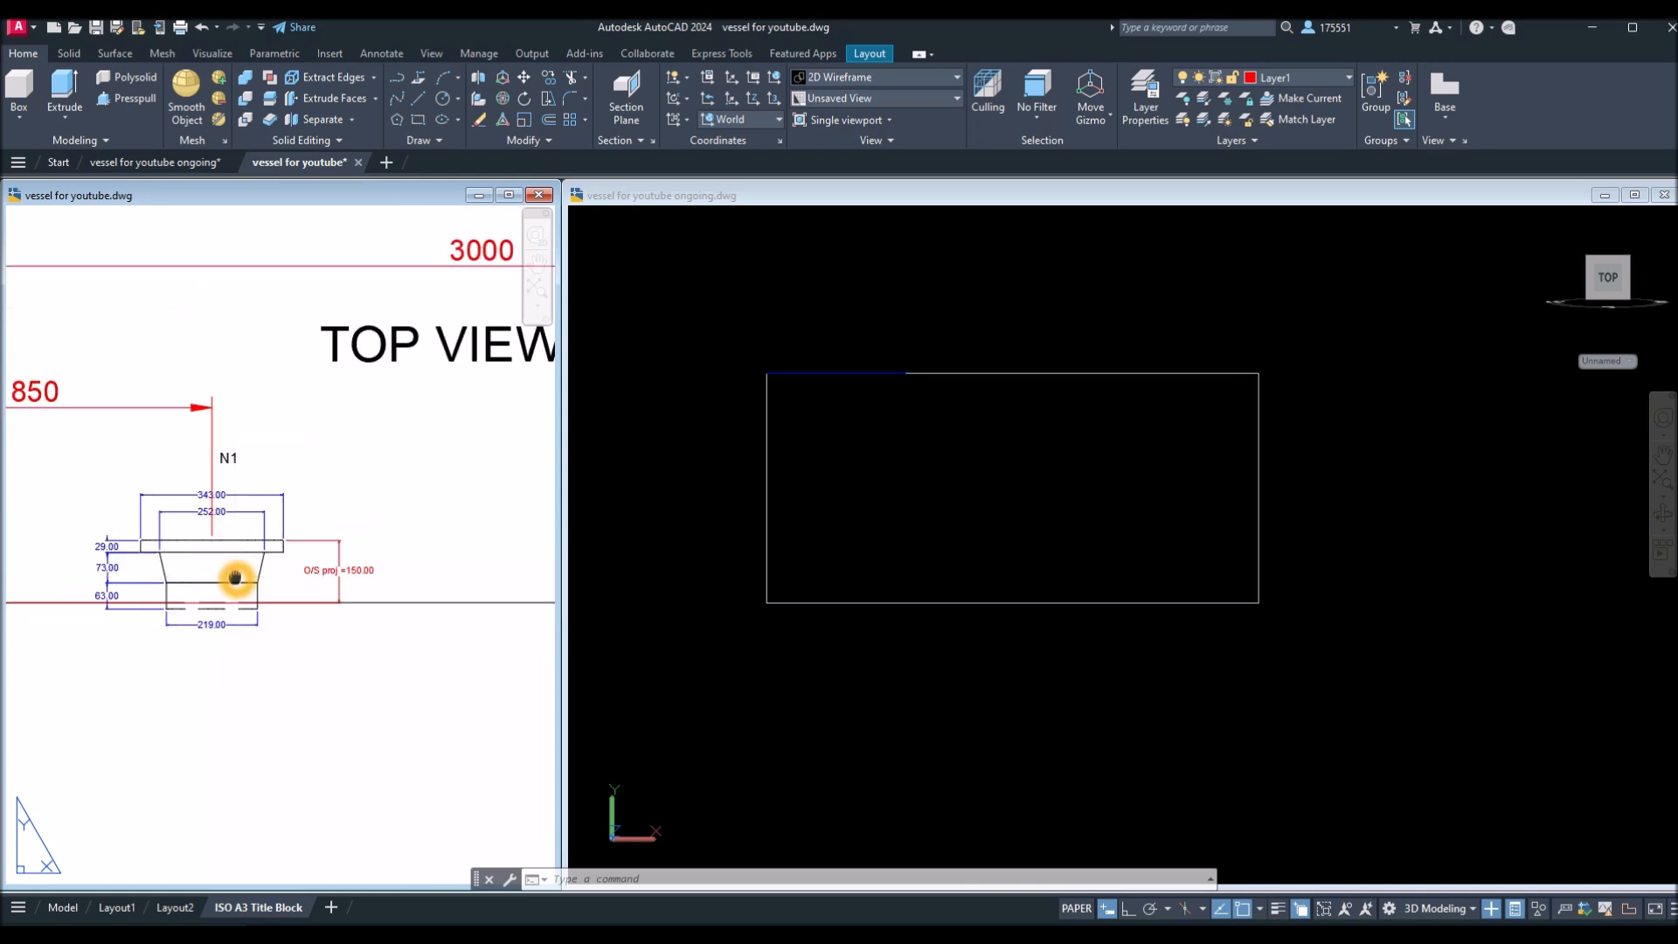
left_click(845, 525)
left_click(843, 521)
key("Return")
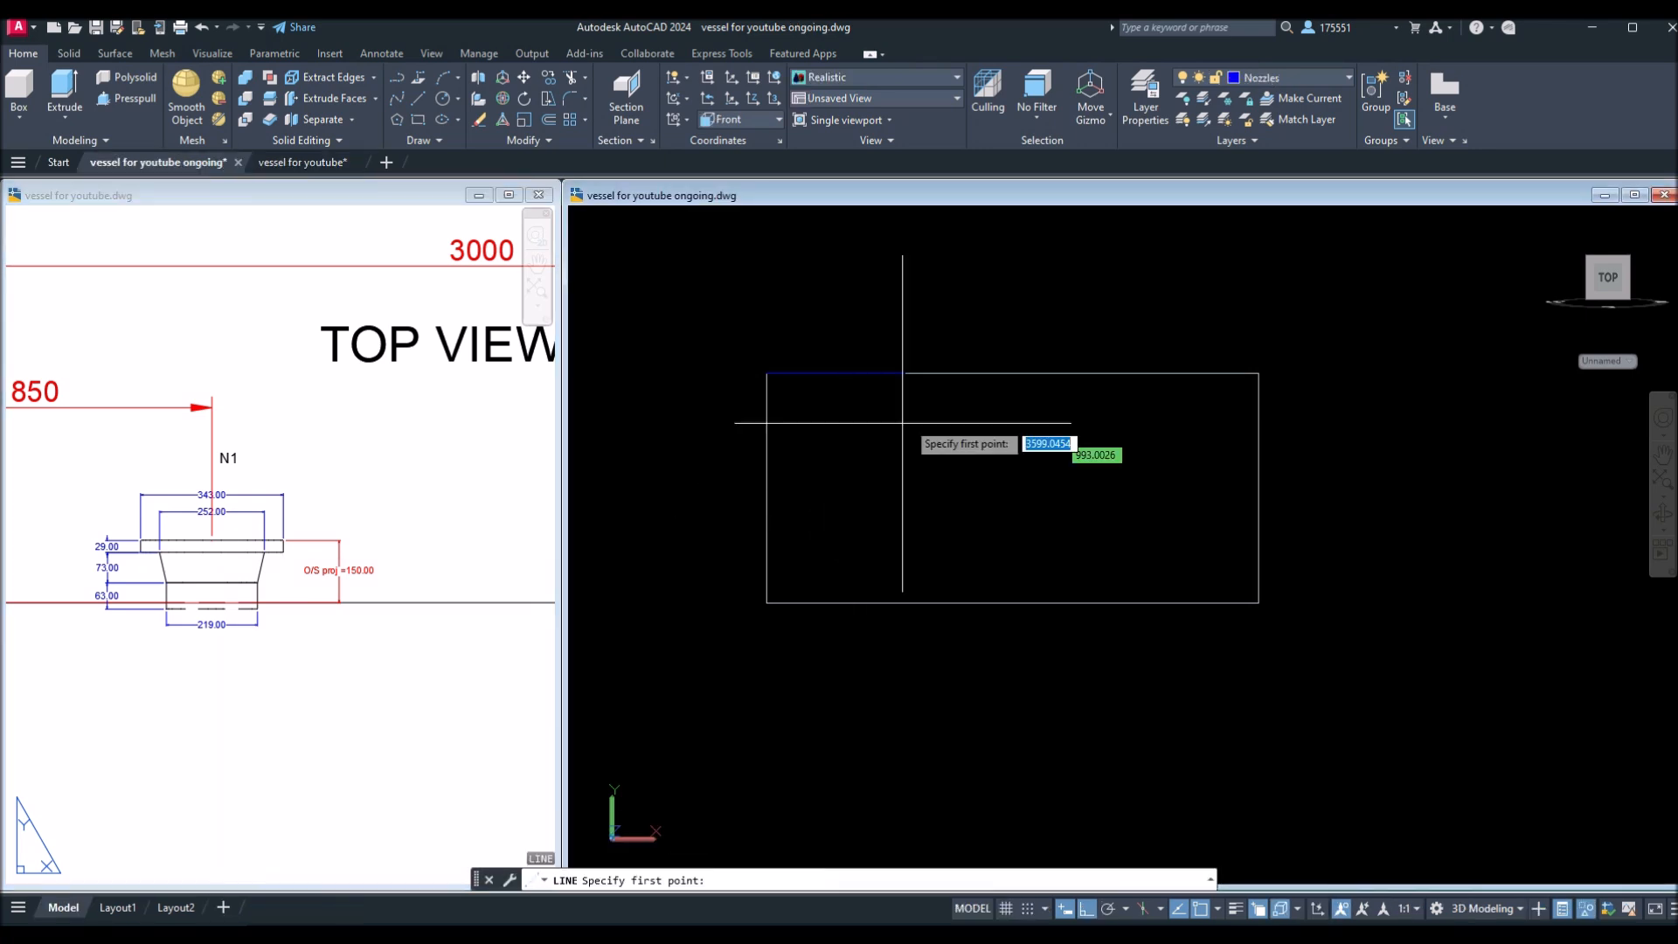
left_click(909, 374)
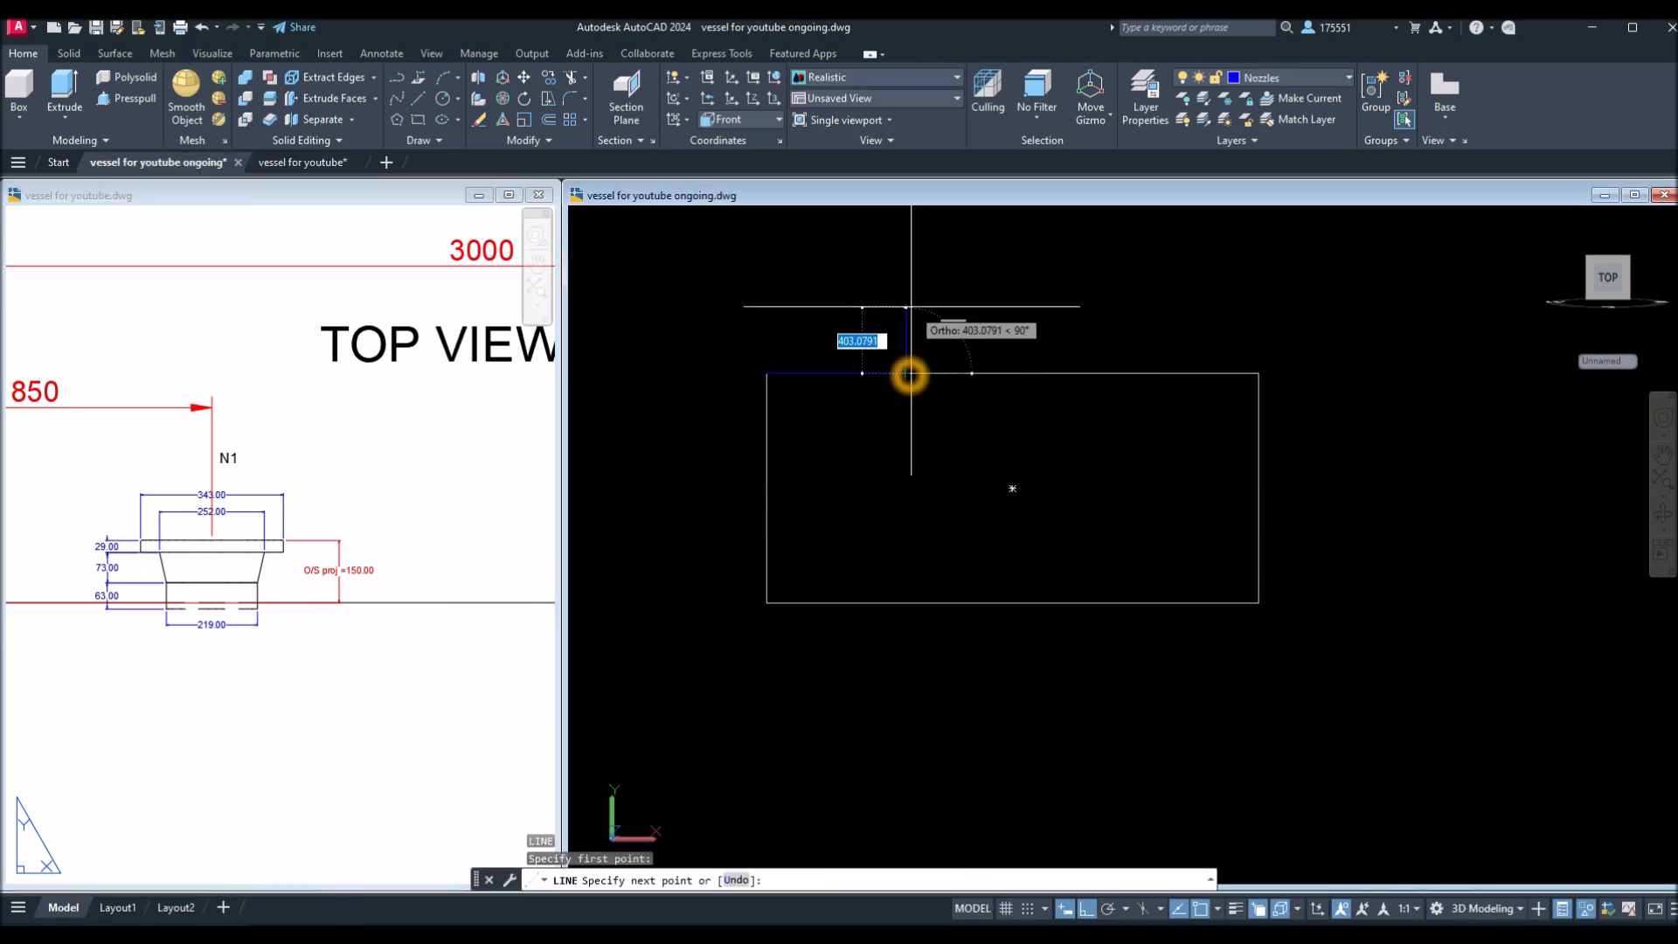
key("Return")
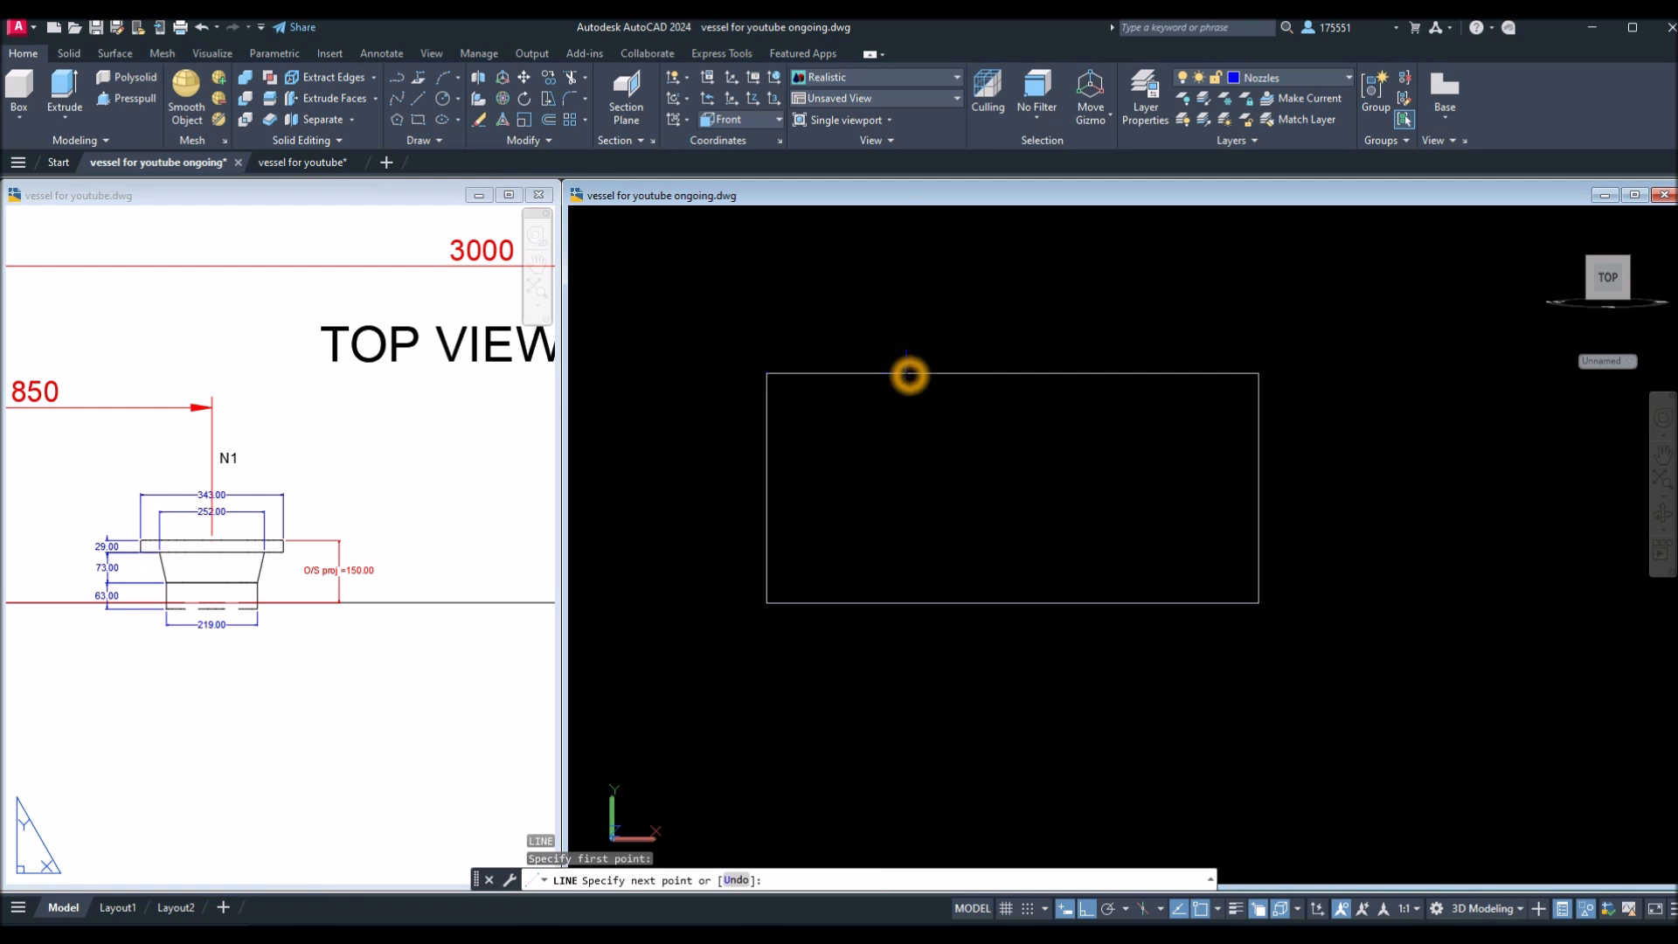
right_click(973, 321)
left_click(973, 321)
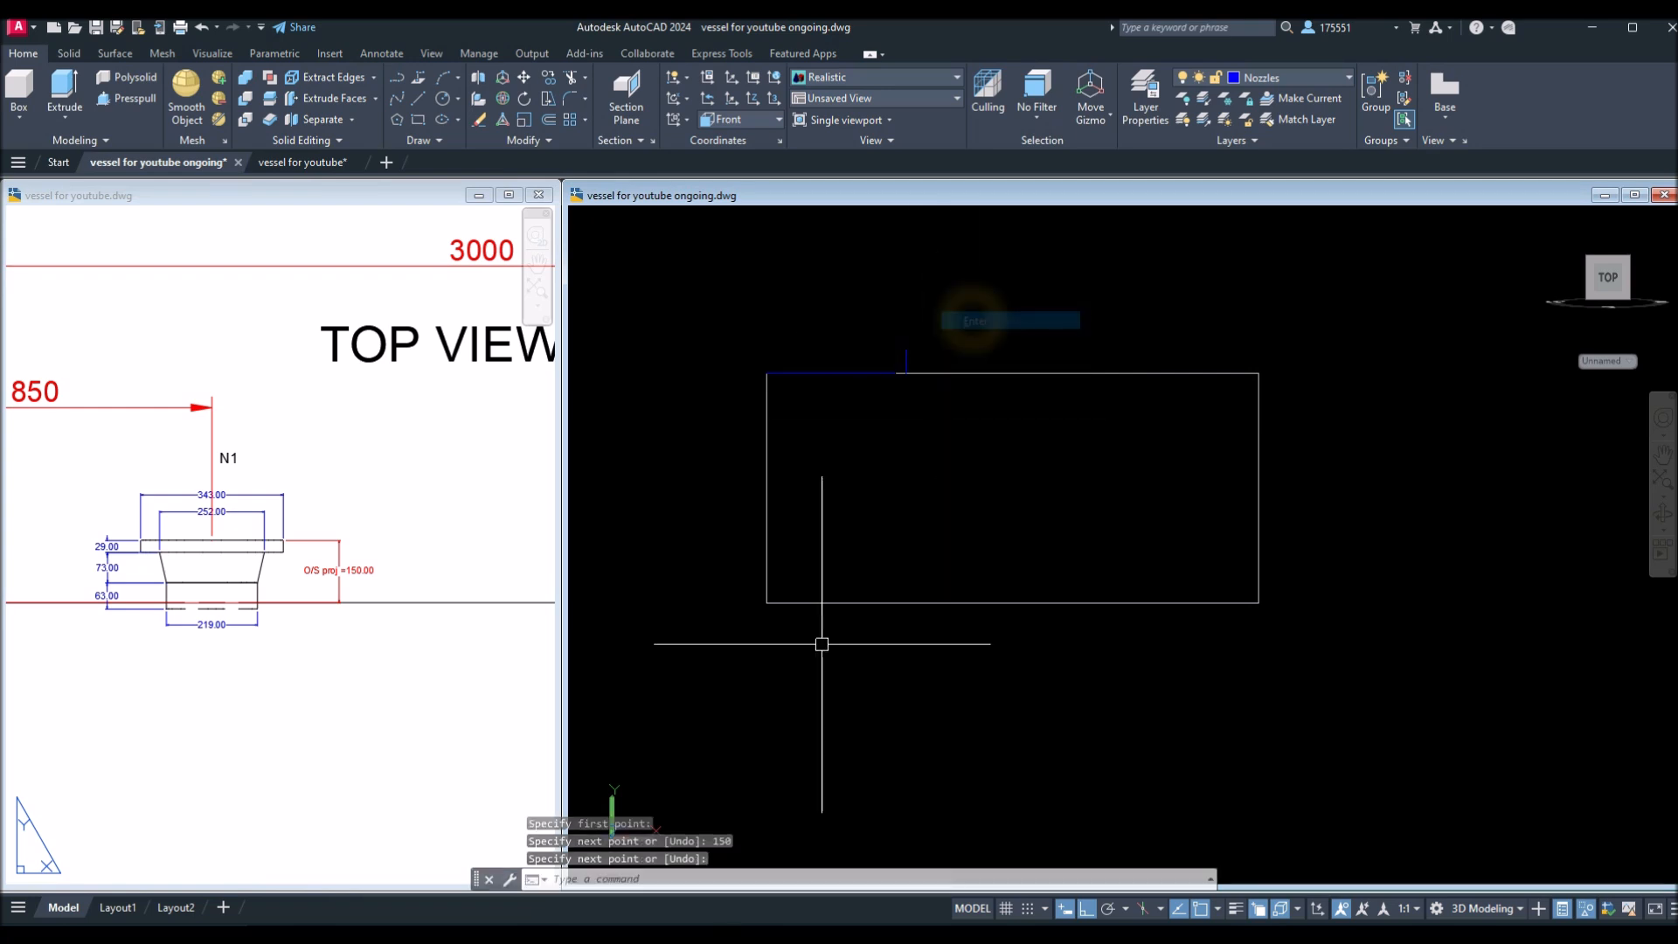
Reorient the UCS with a Z-axis vector so Z points vertically upward, parallel to the 150 nozzle line.
left_click(278, 670)
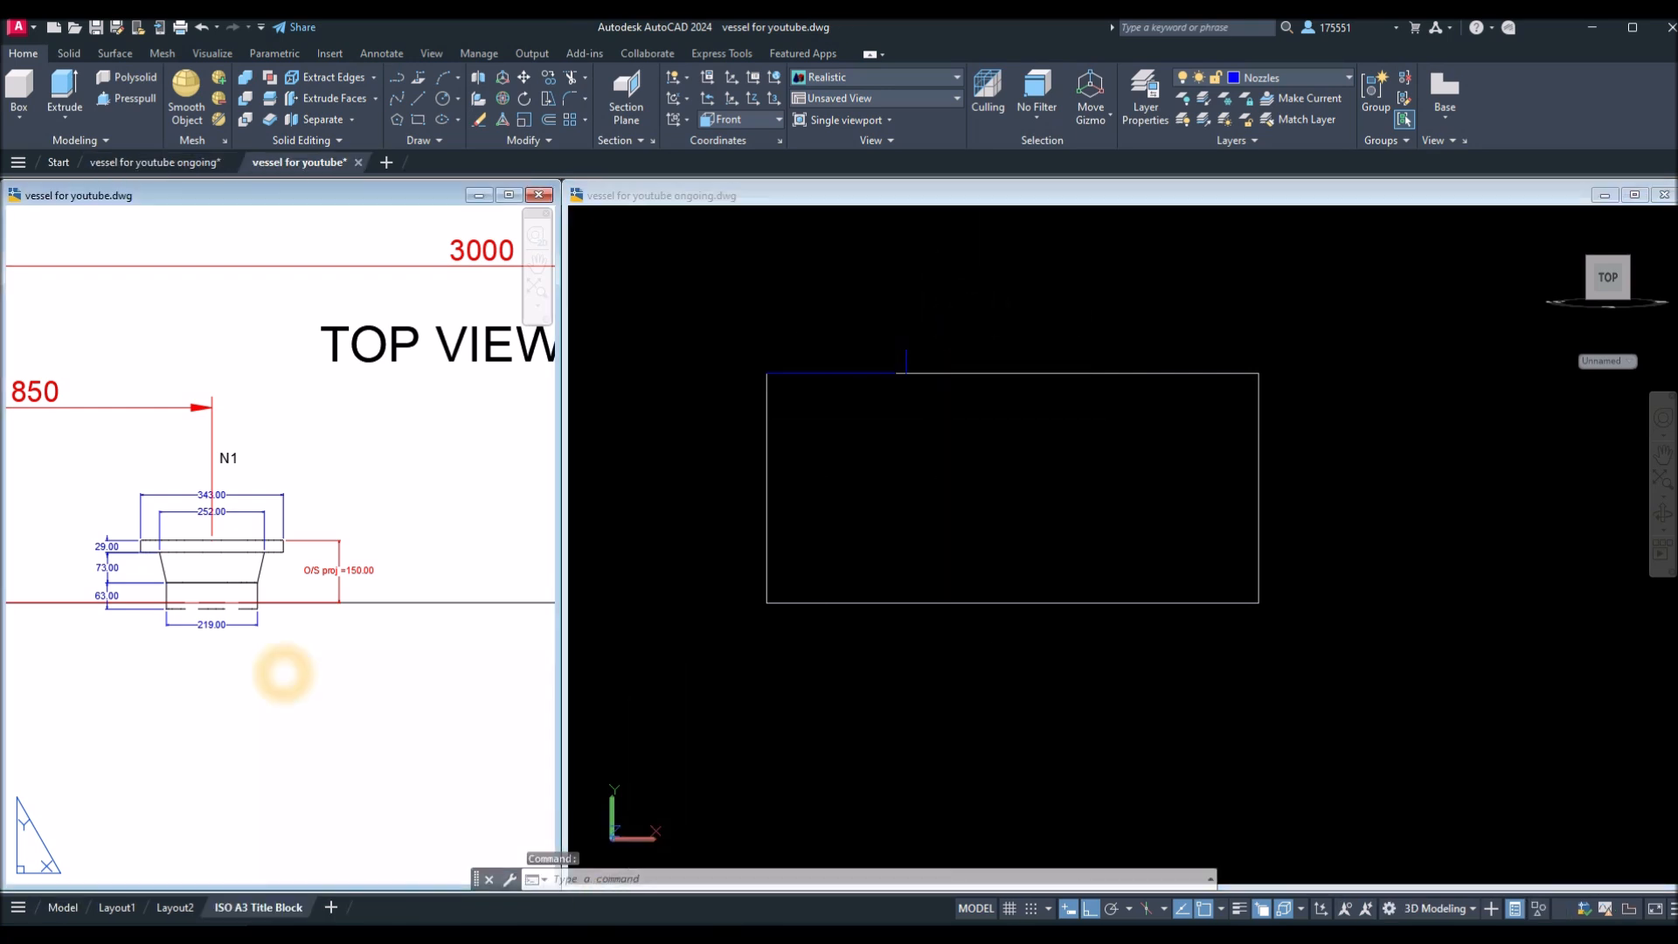
left_click(806, 547)
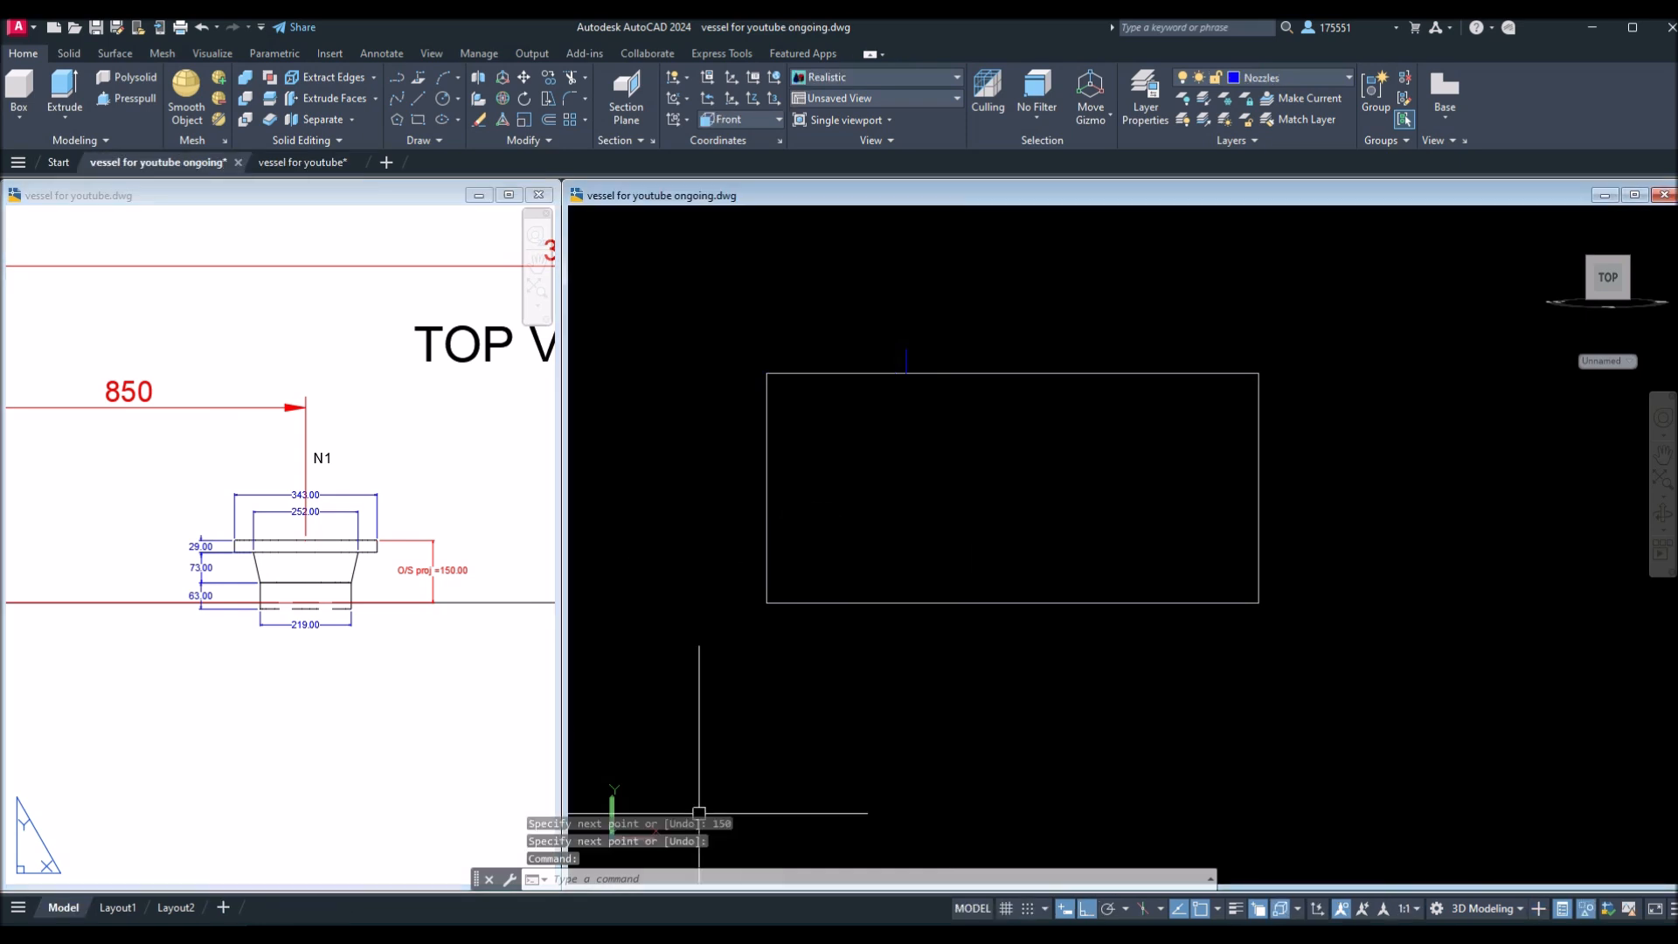
left_click(791, 503)
middle_click_drag(799, 506, 880, 582, "shift")
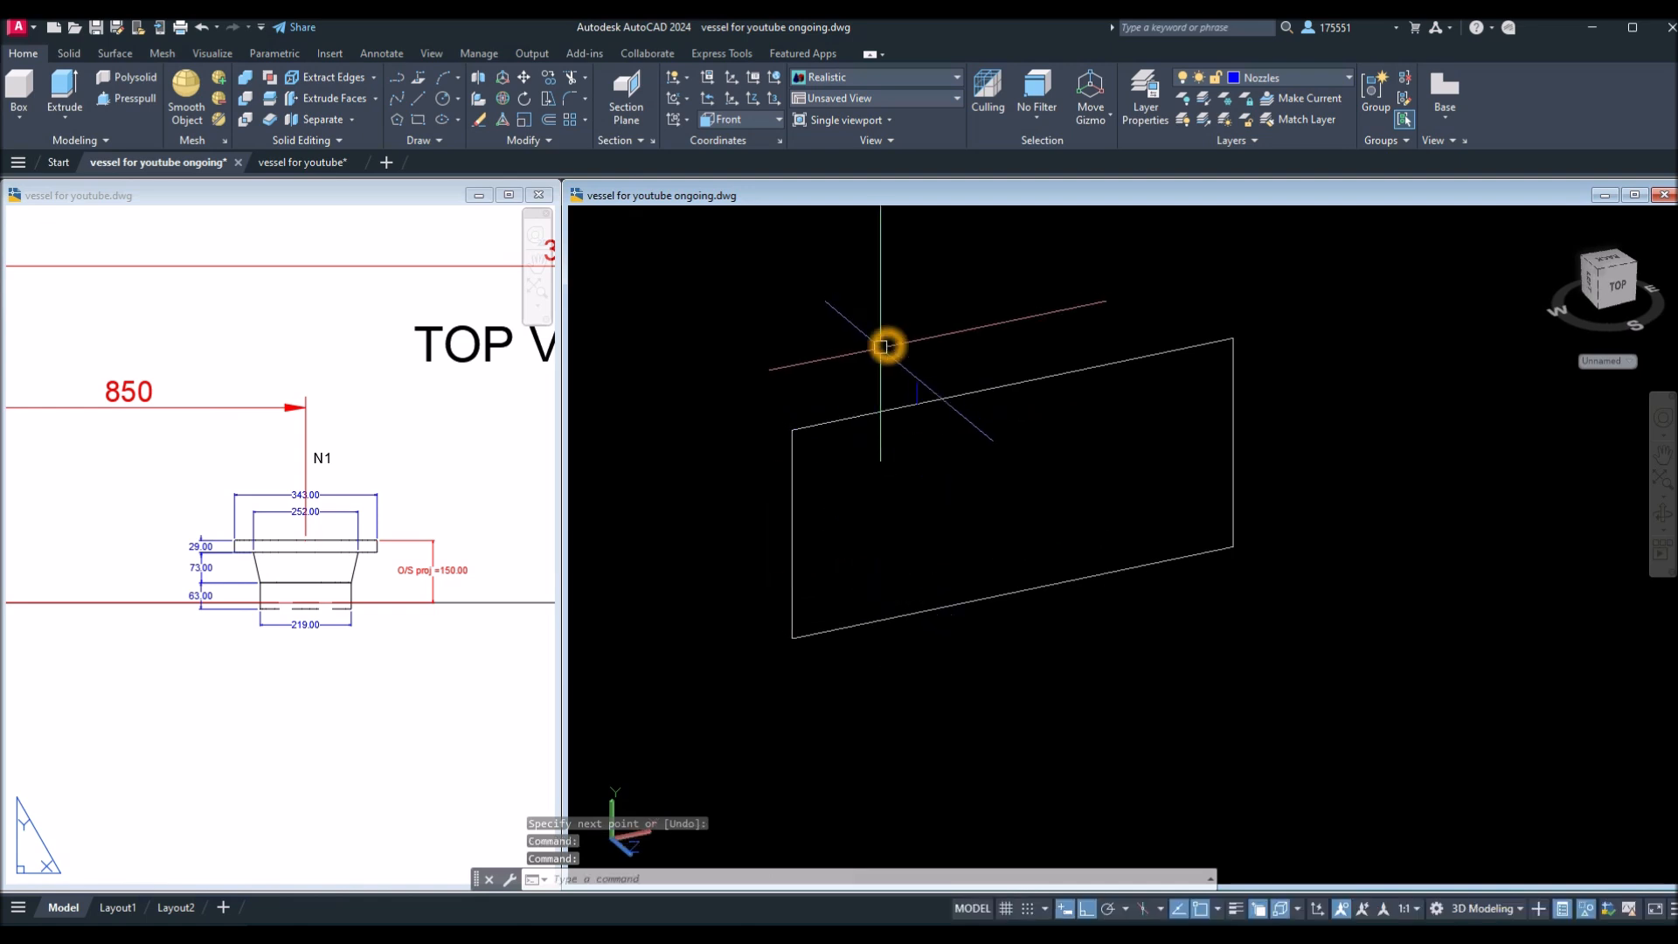
left_click(757, 104)
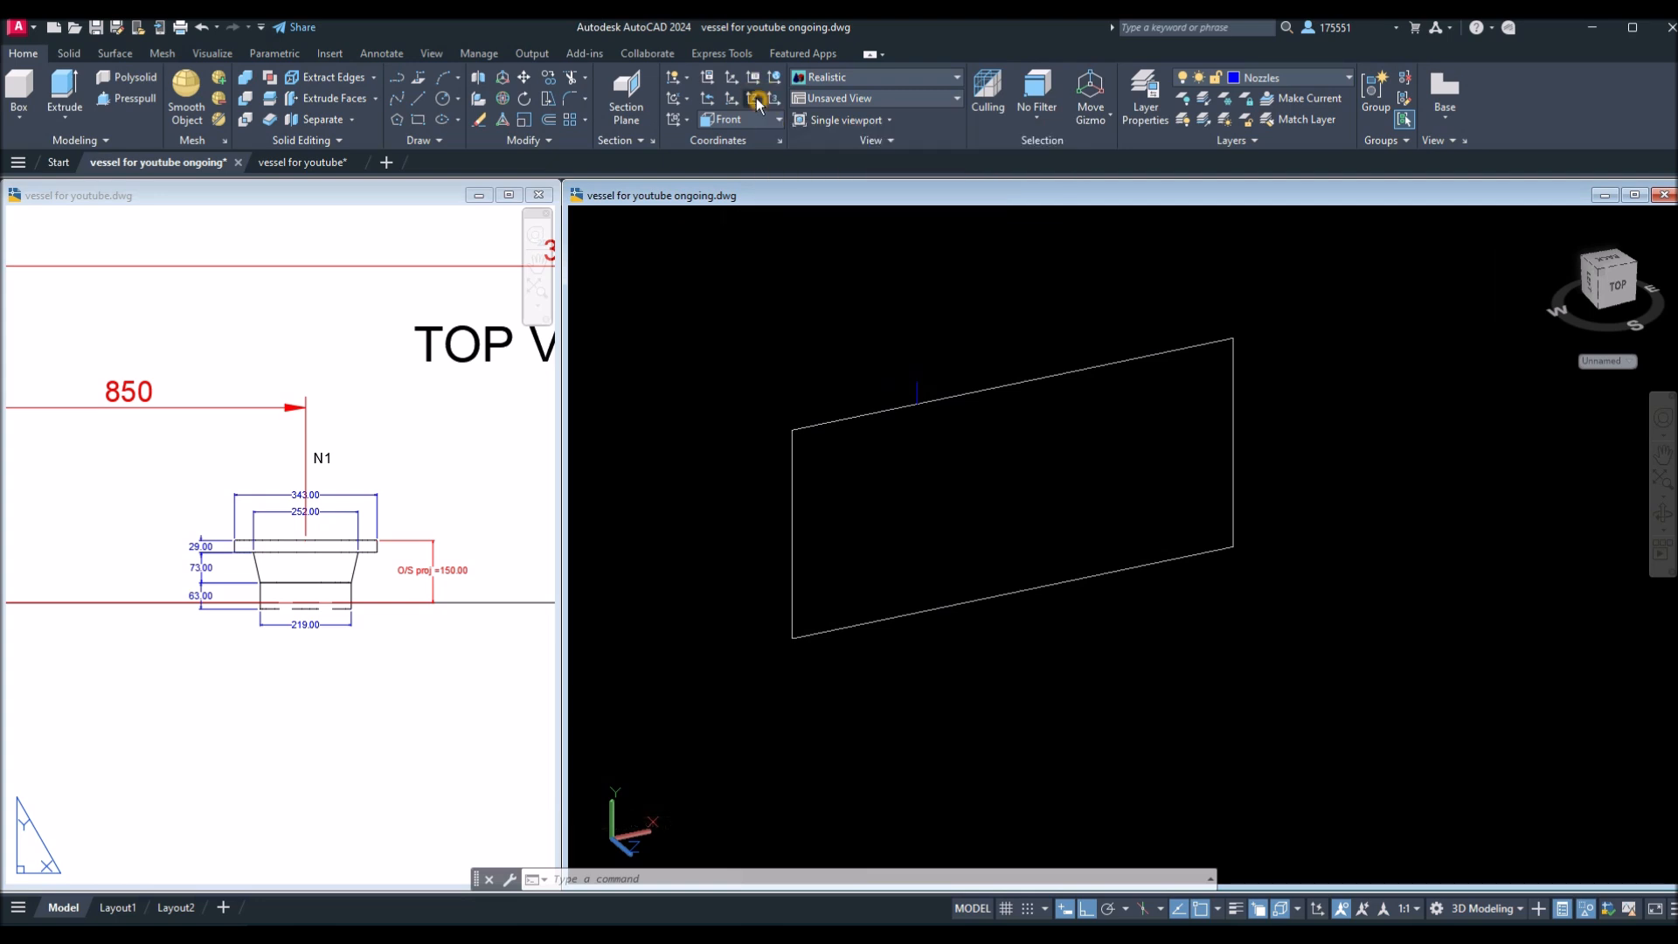
left_click(713, 485)
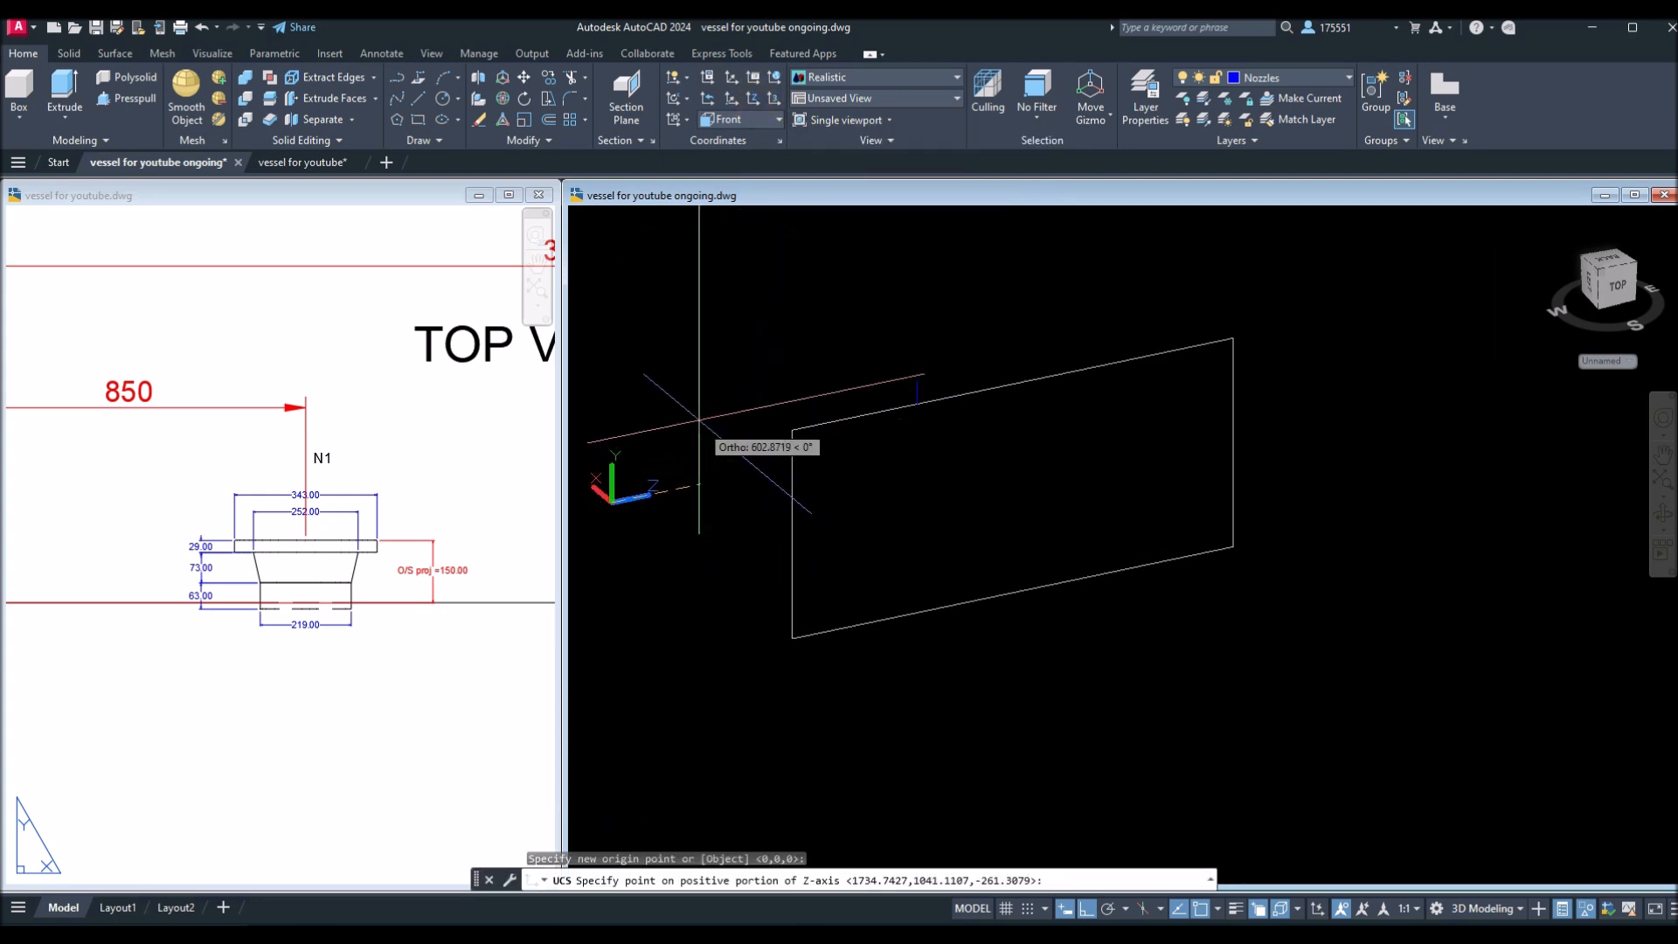
left_click(667, 355)
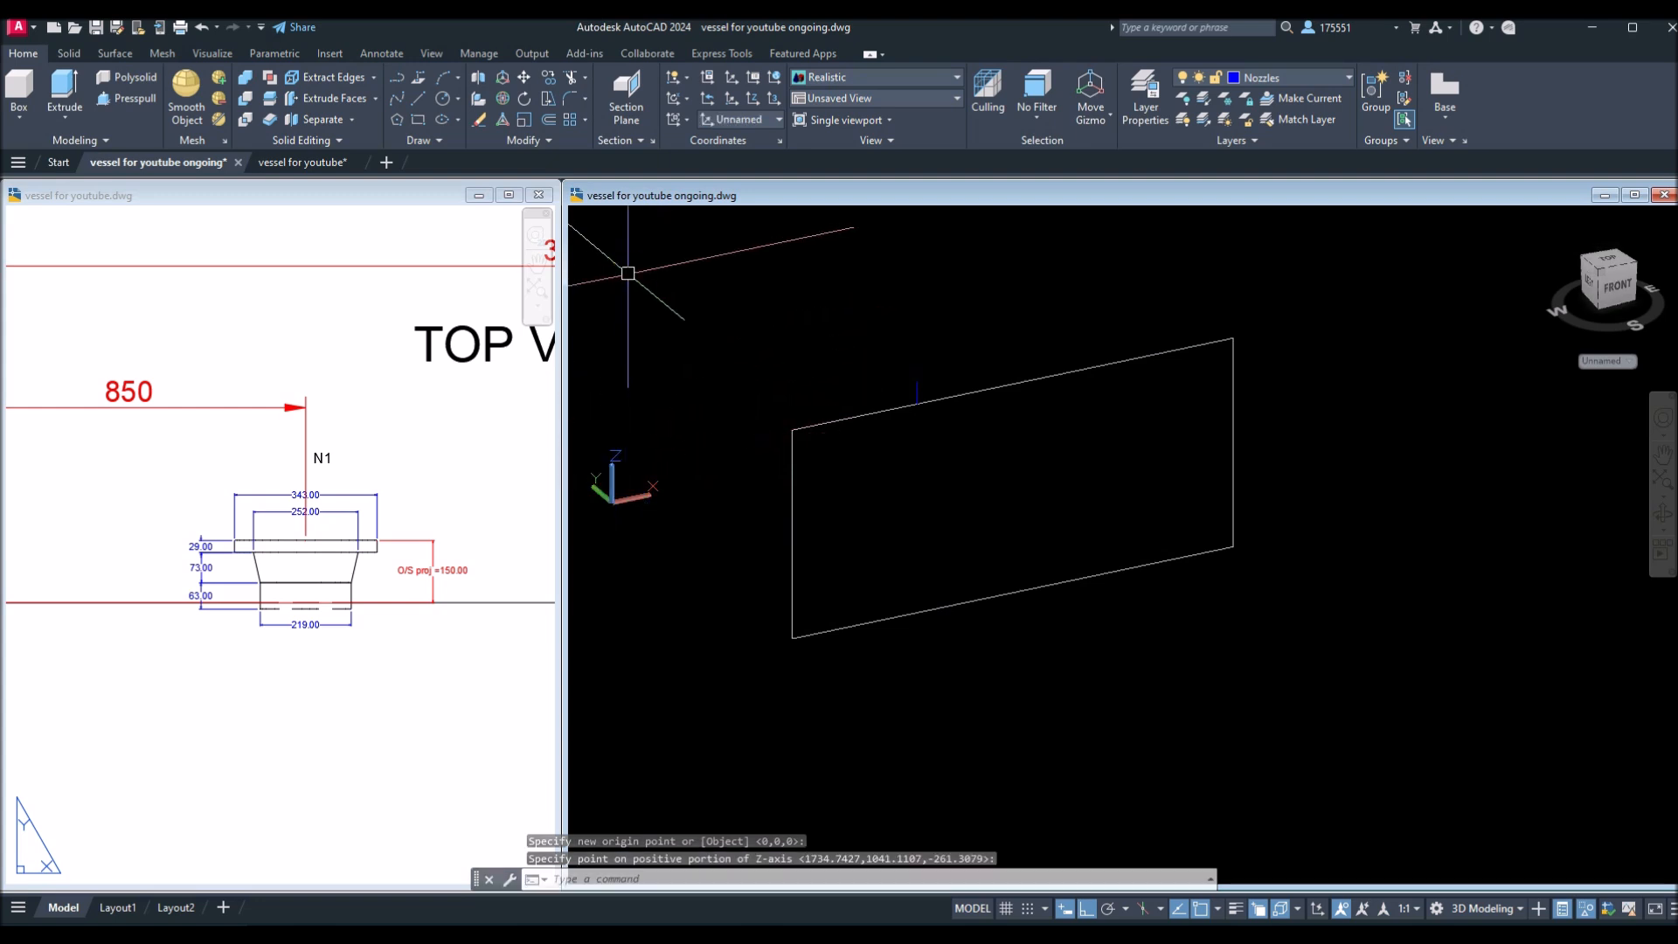
middle_click_drag(839, 363, 789, 402)
key("Escape")
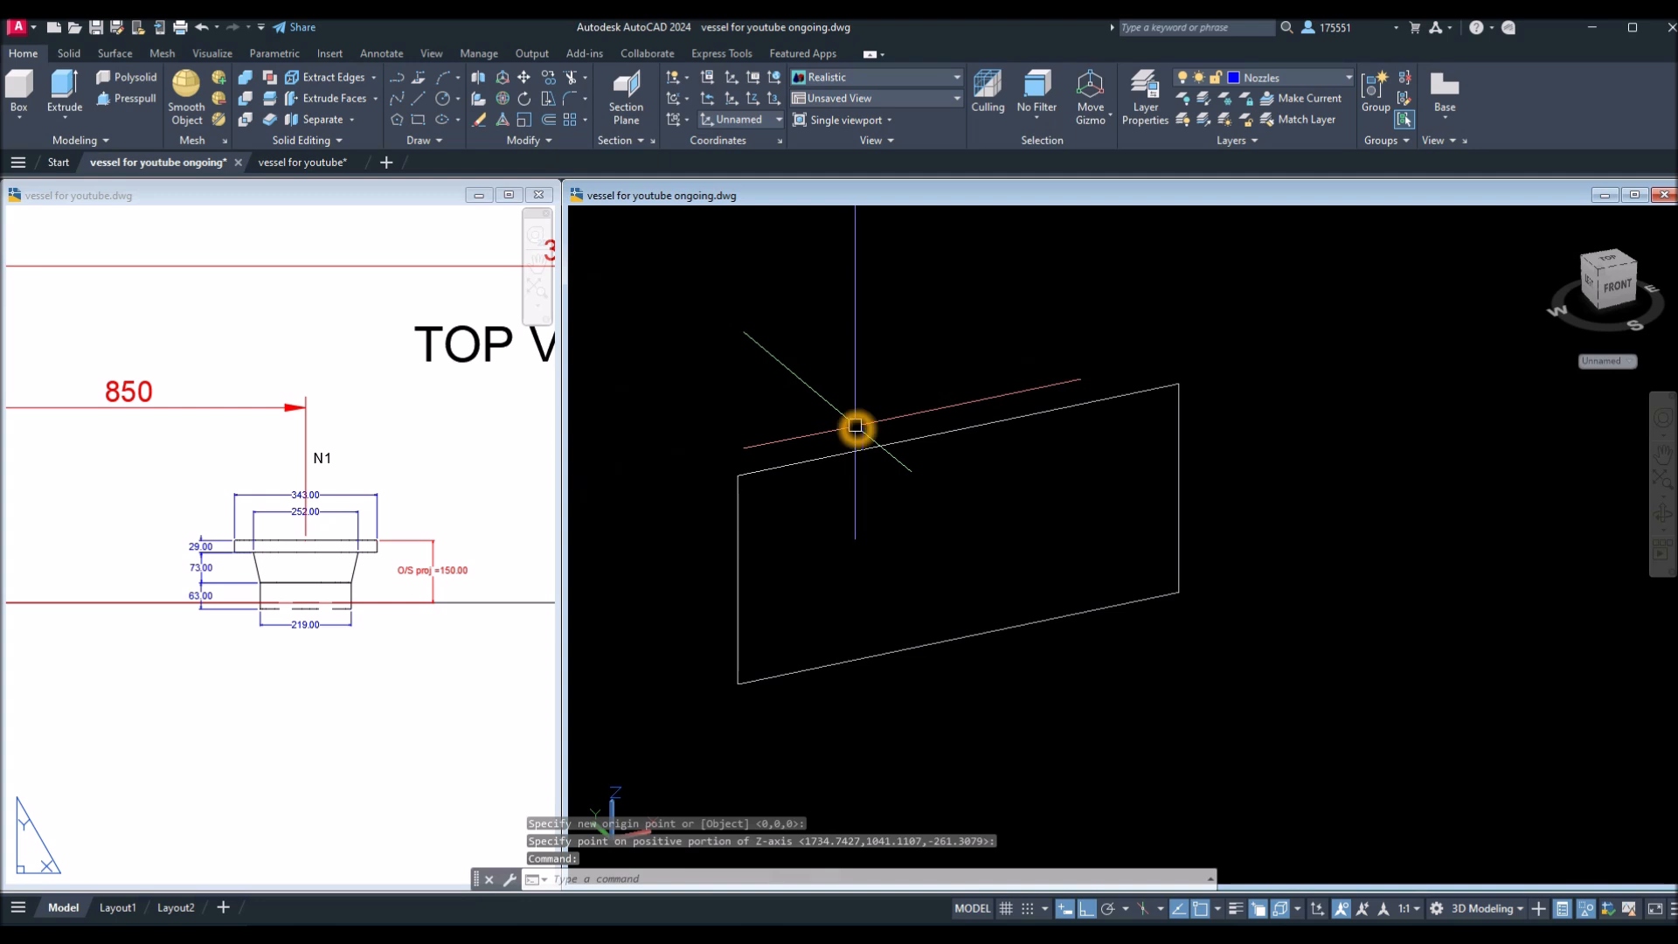
Draw a circle of diameter 343 centred on the upper end of the 150 line, following N1's flange in the reference.
left_click(358, 585)
scroll(336, 579, "up", 3)
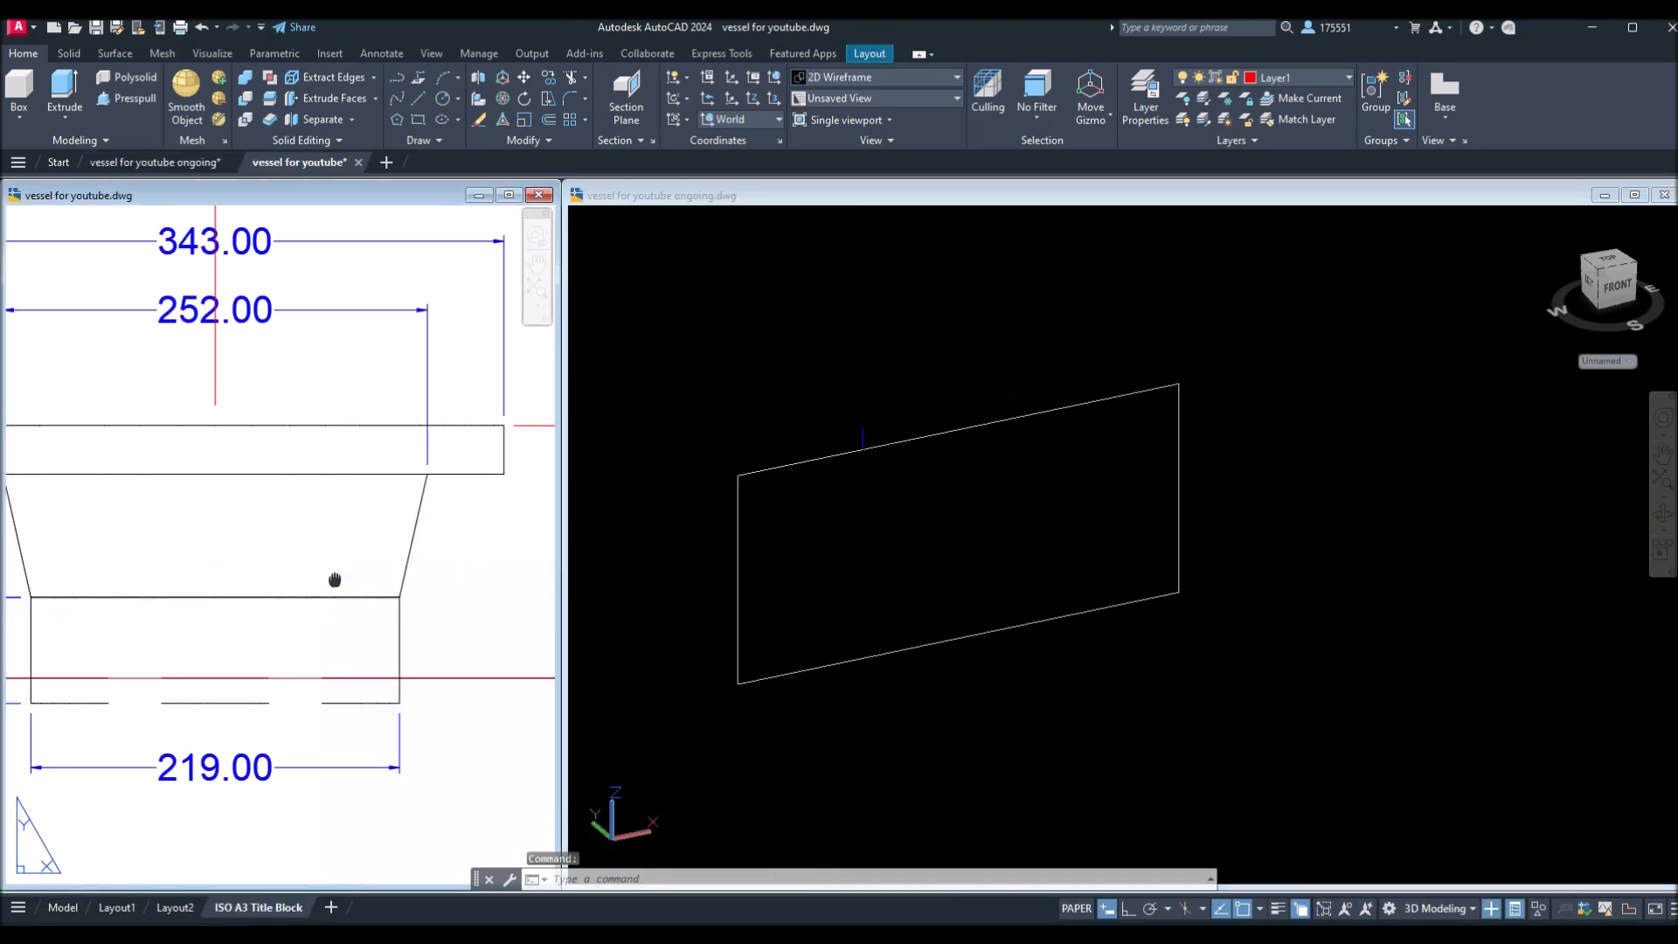
scroll(333, 584, "down", 1)
scroll(333, 583, "up", 1)
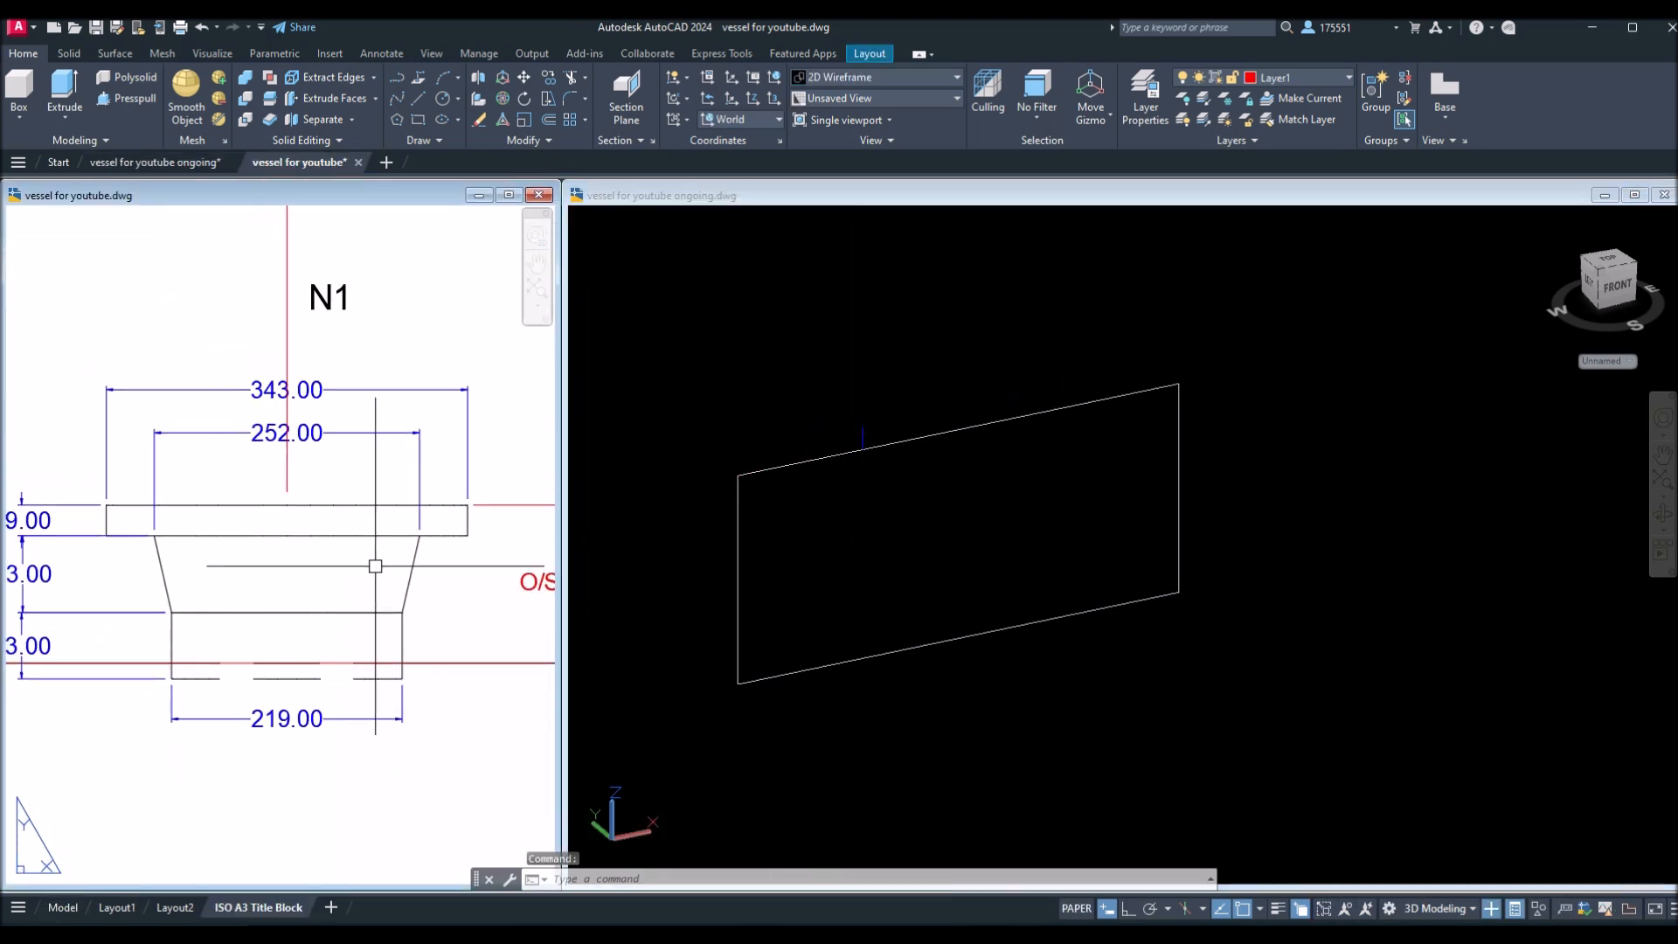
left_click(360, 389)
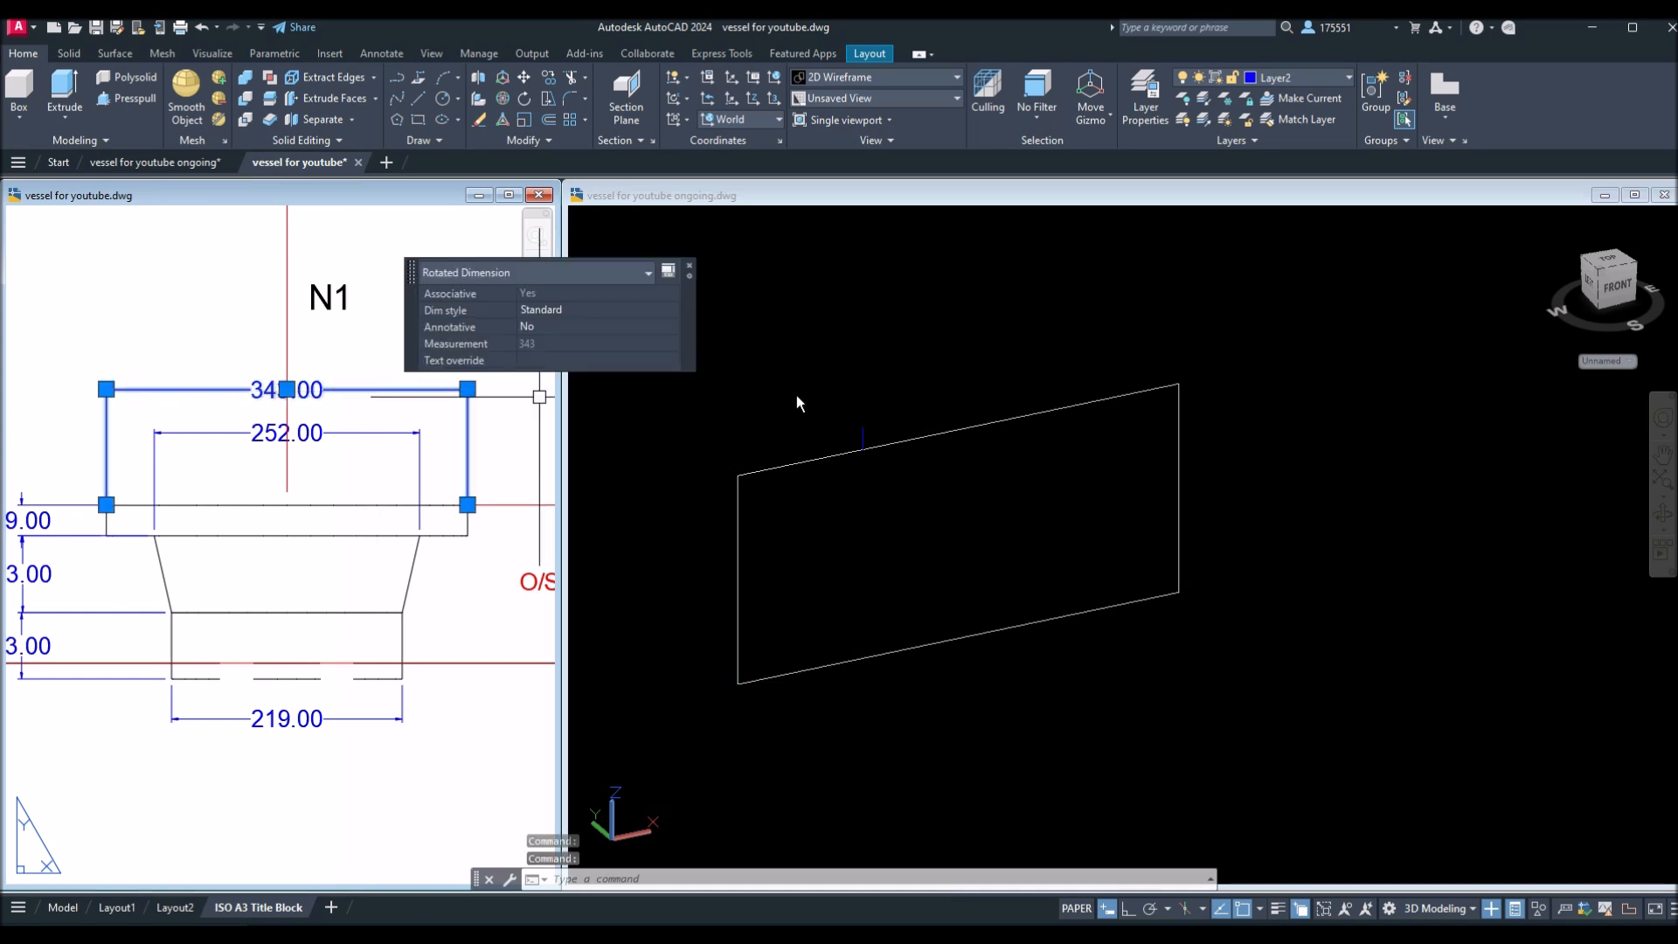
left_click(854, 385)
scroll(863, 436, "up", 1)
scroll(874, 428, "up", 6)
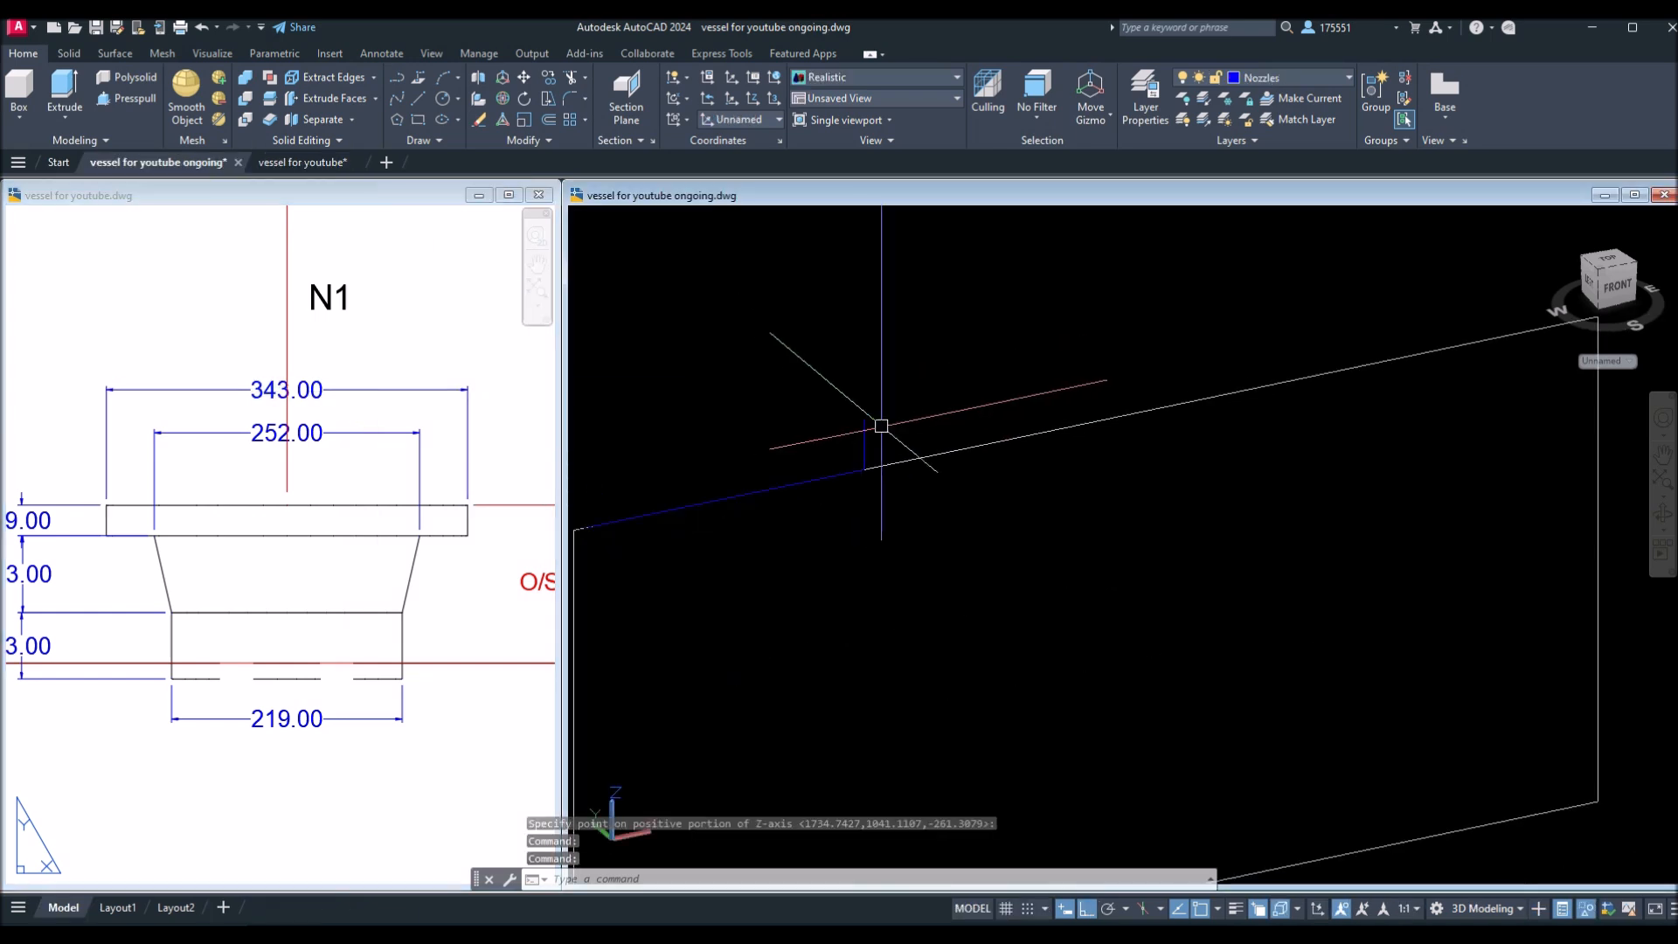
middle_click_drag(907, 416, 908, 415)
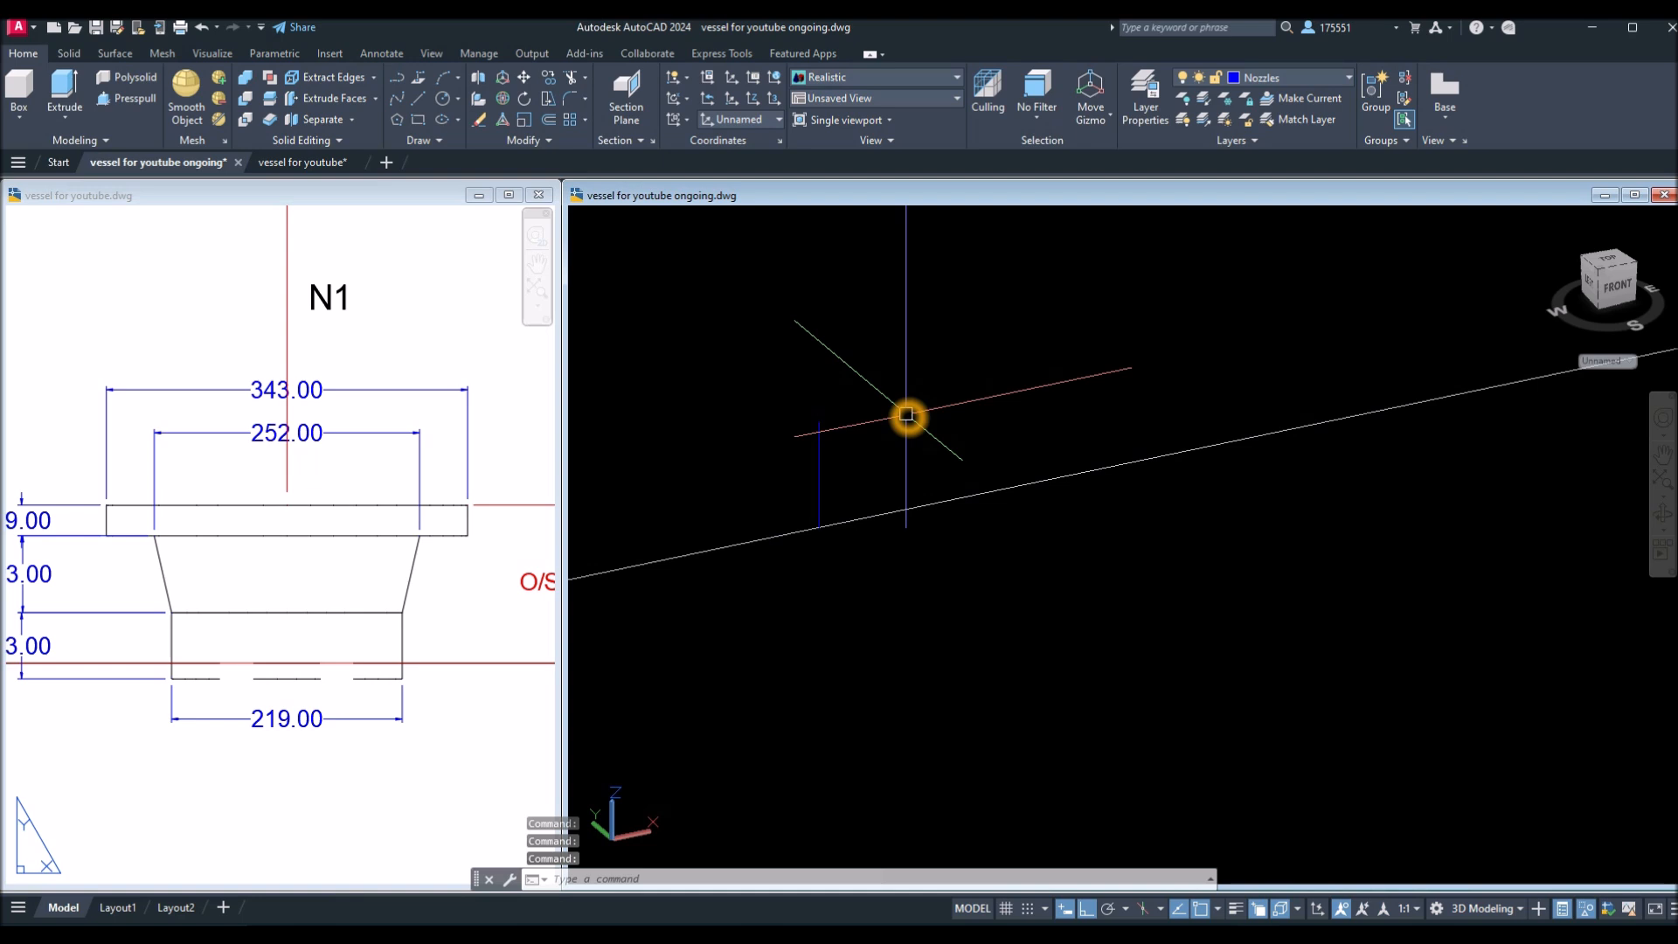
key("Return")
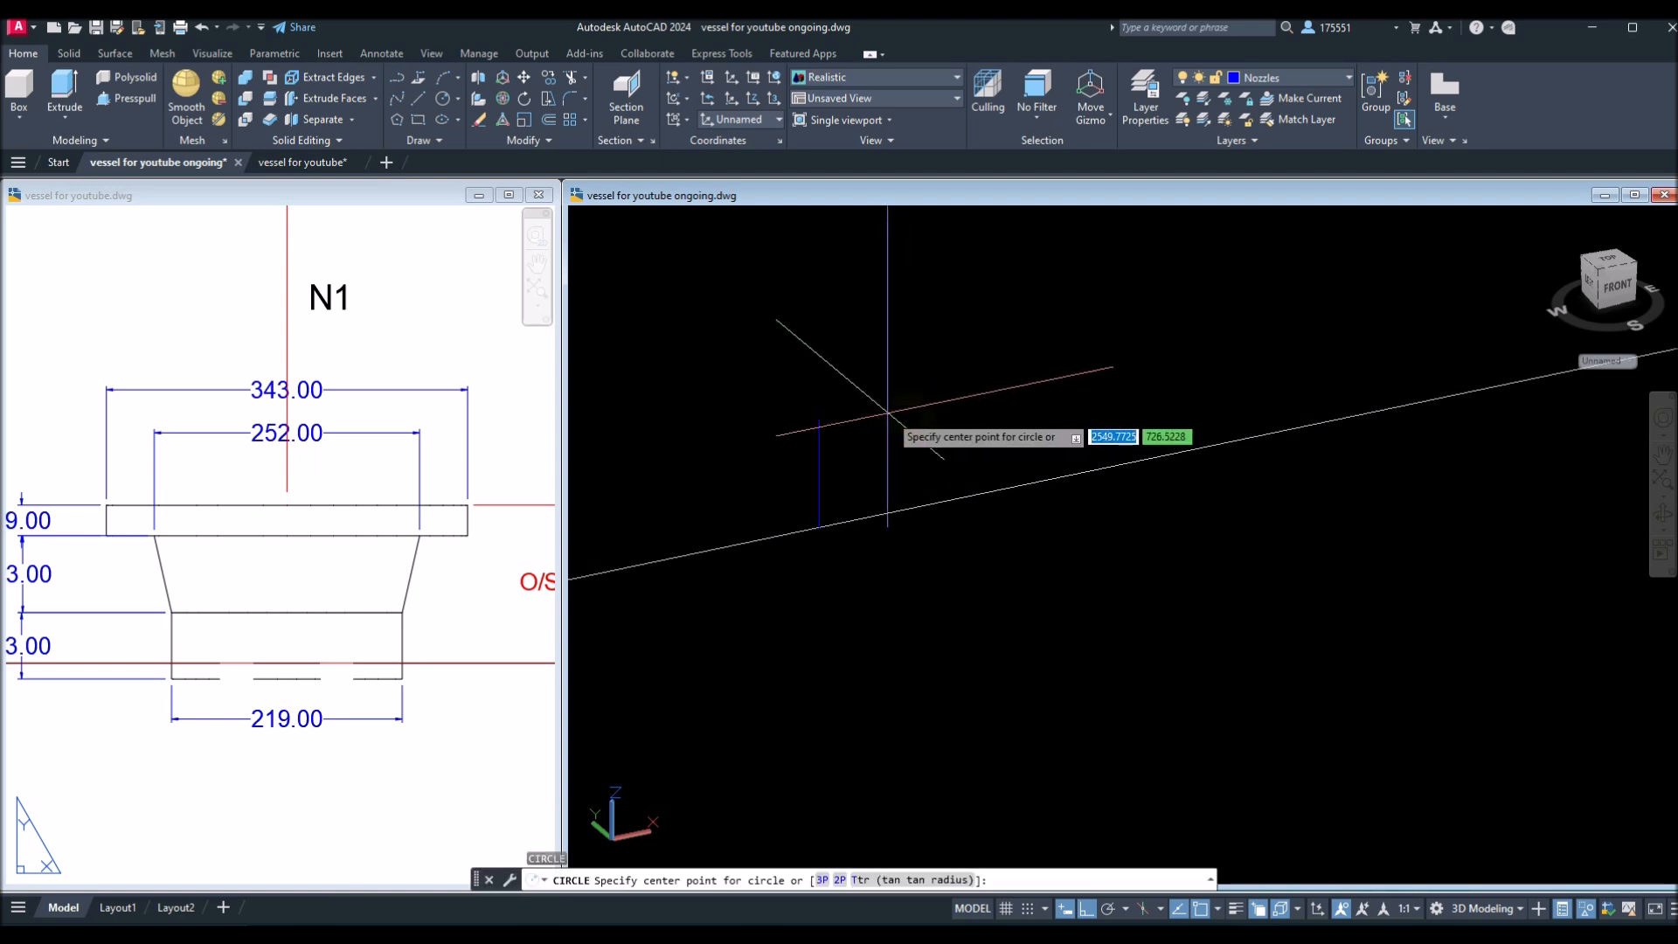
left_click(820, 423)
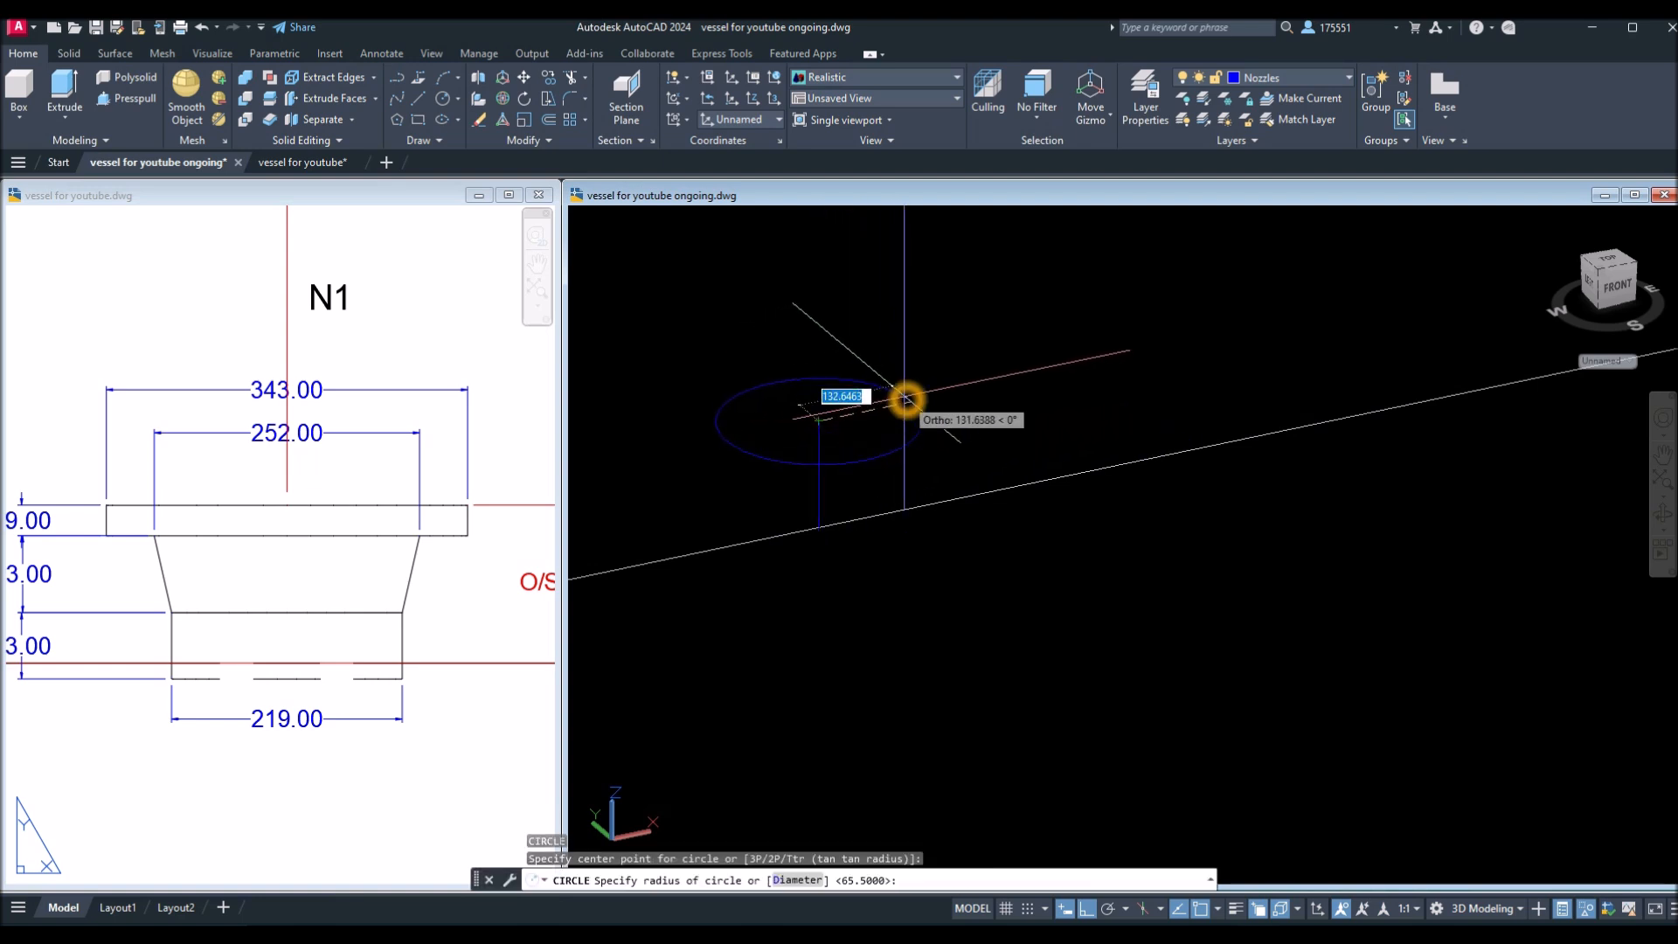
type("d")
key("Return")
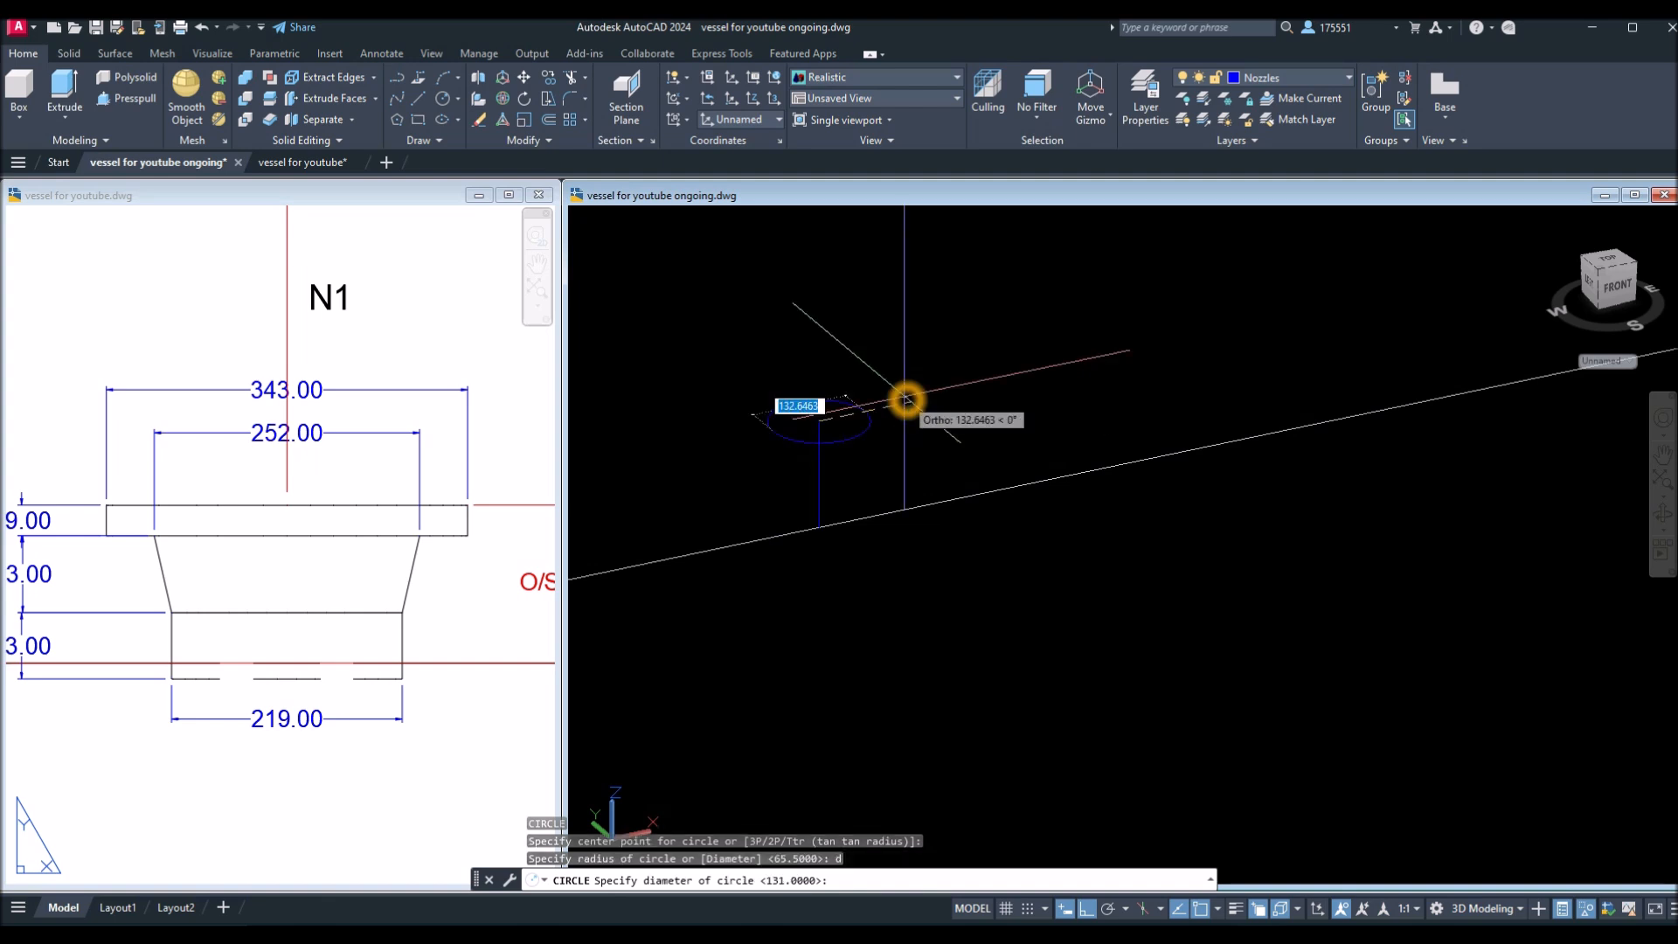
key("Return")
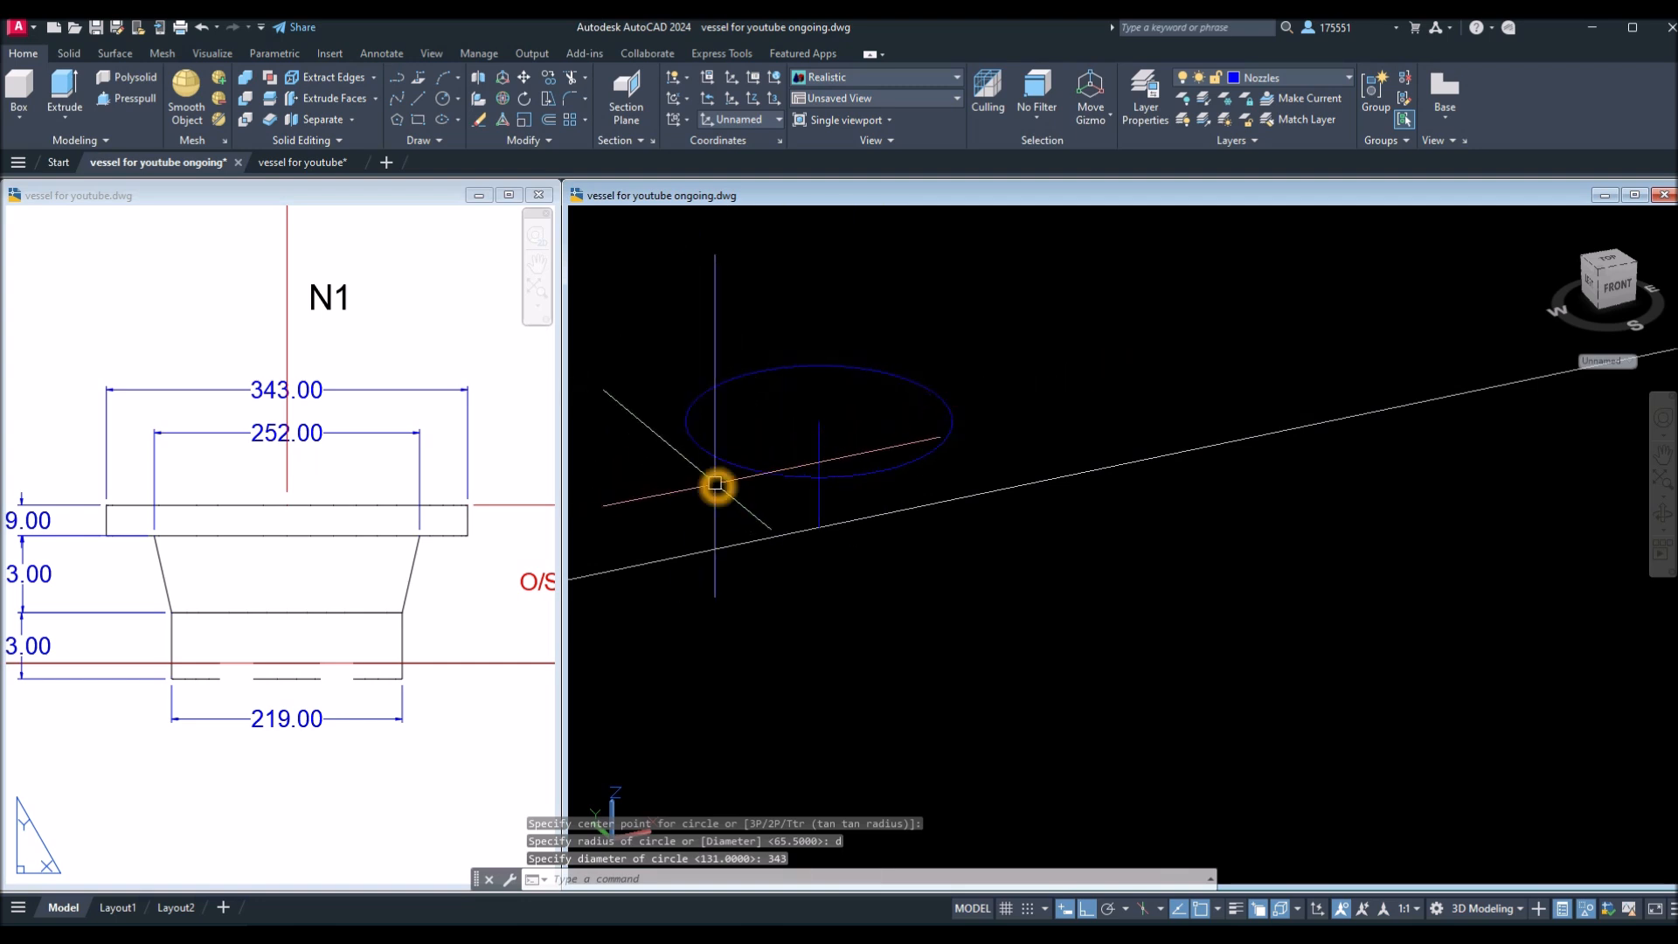
type("Ex")
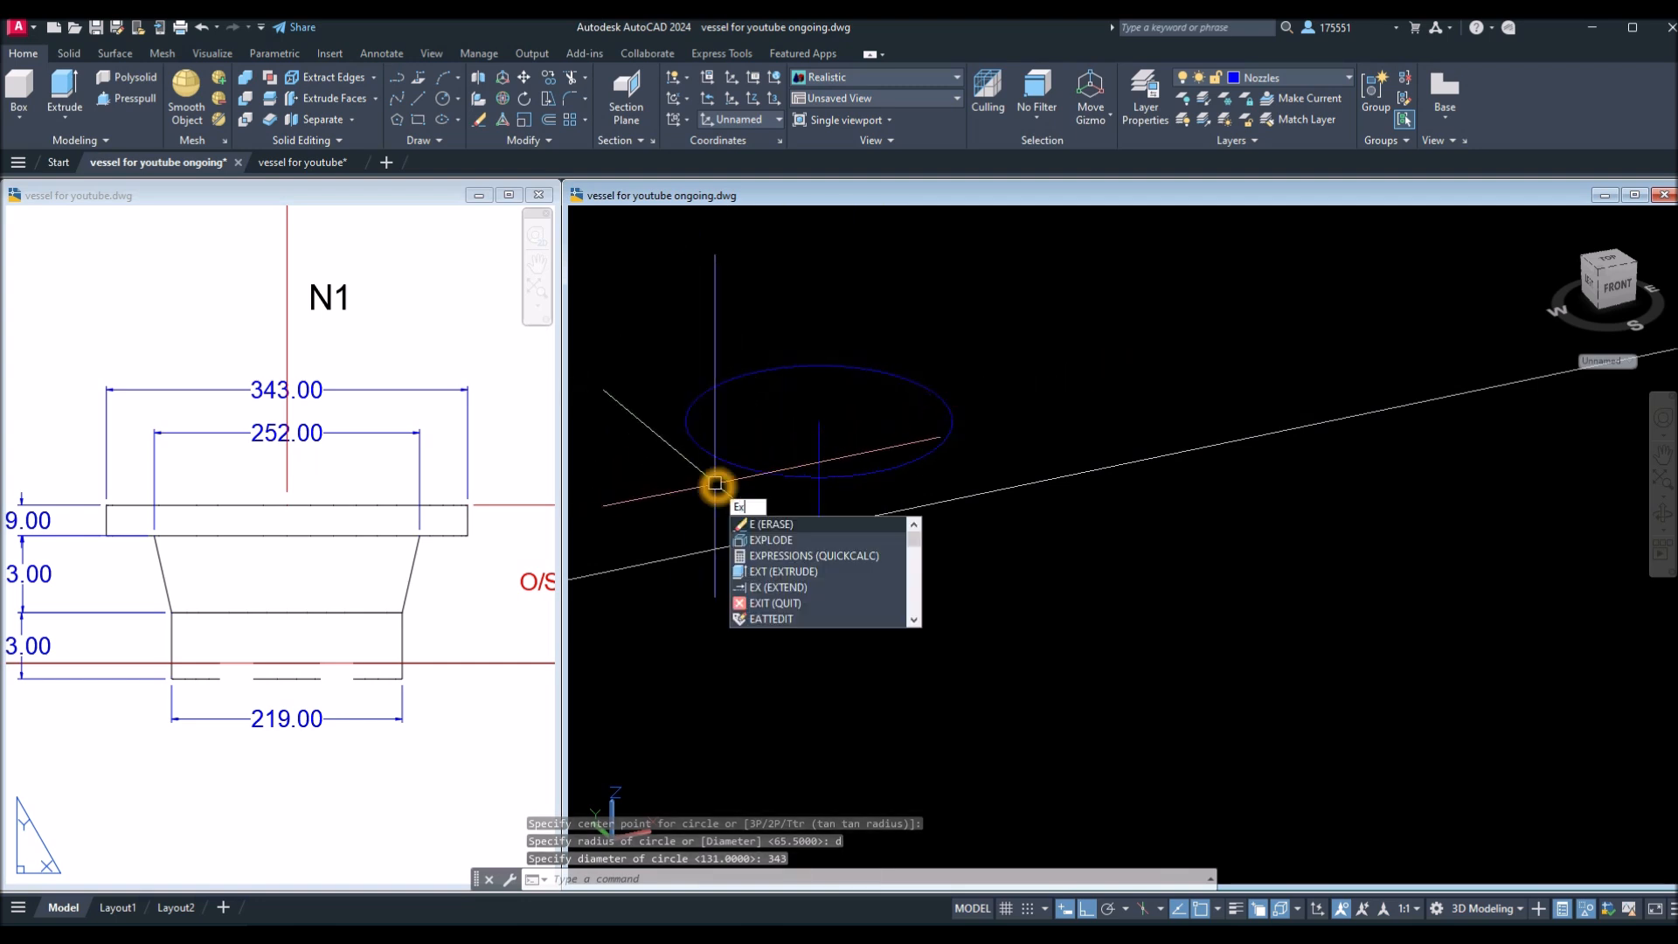
type("t")
key("Return")
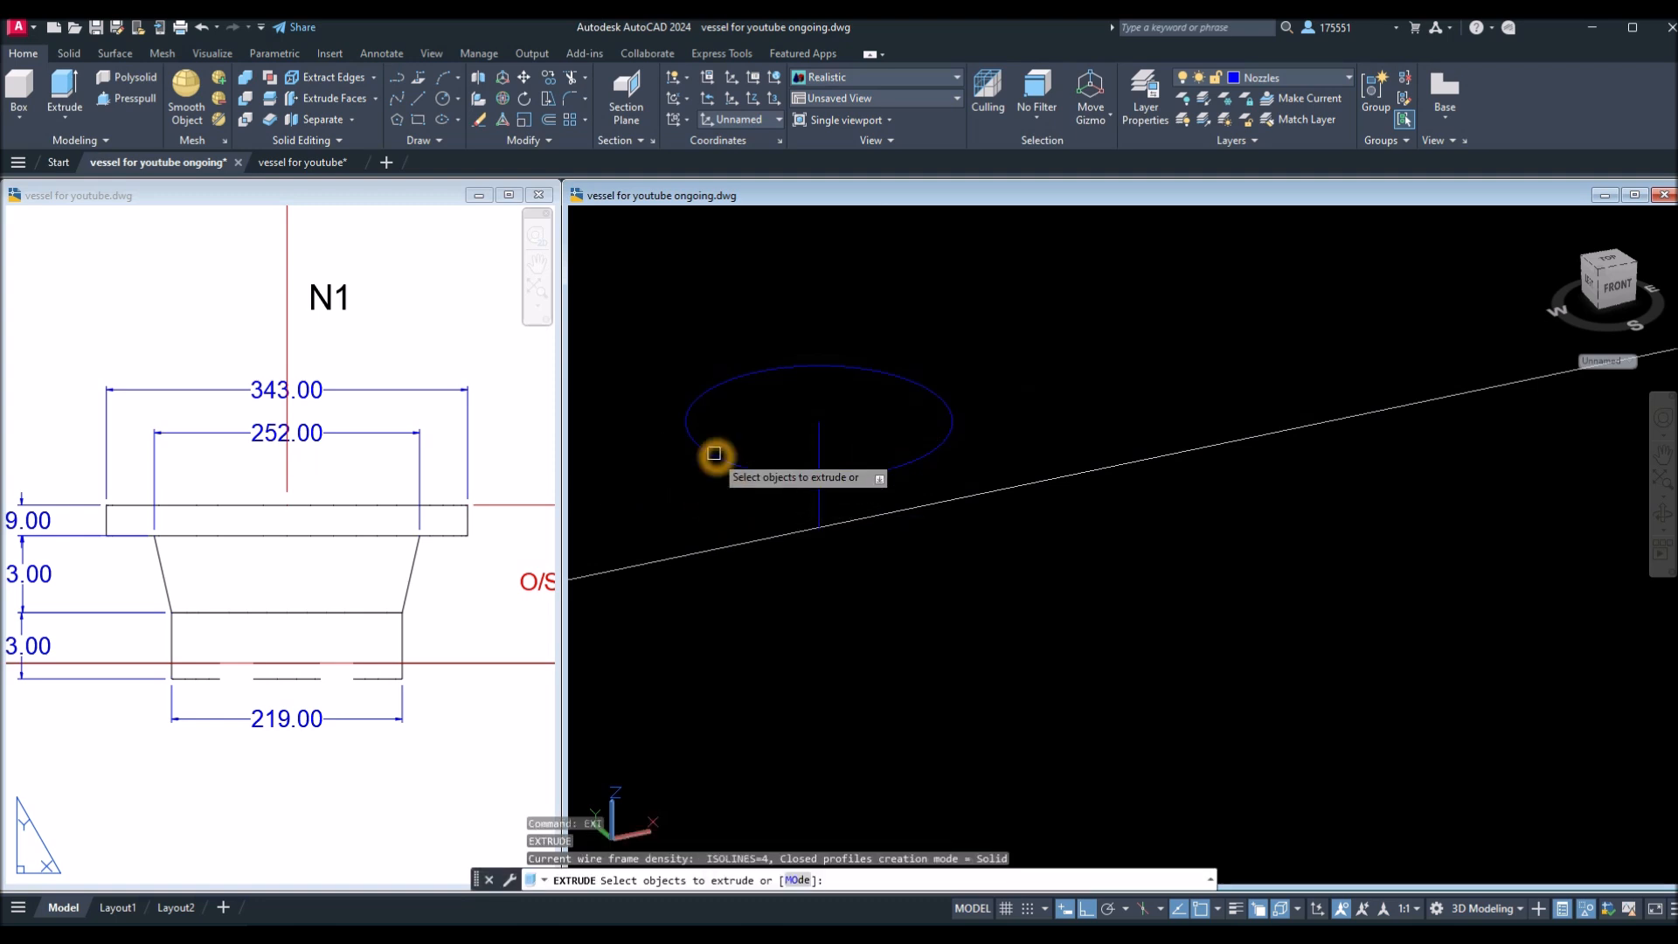
left_click(712, 455)
right_click(669, 459)
left_click(704, 469)
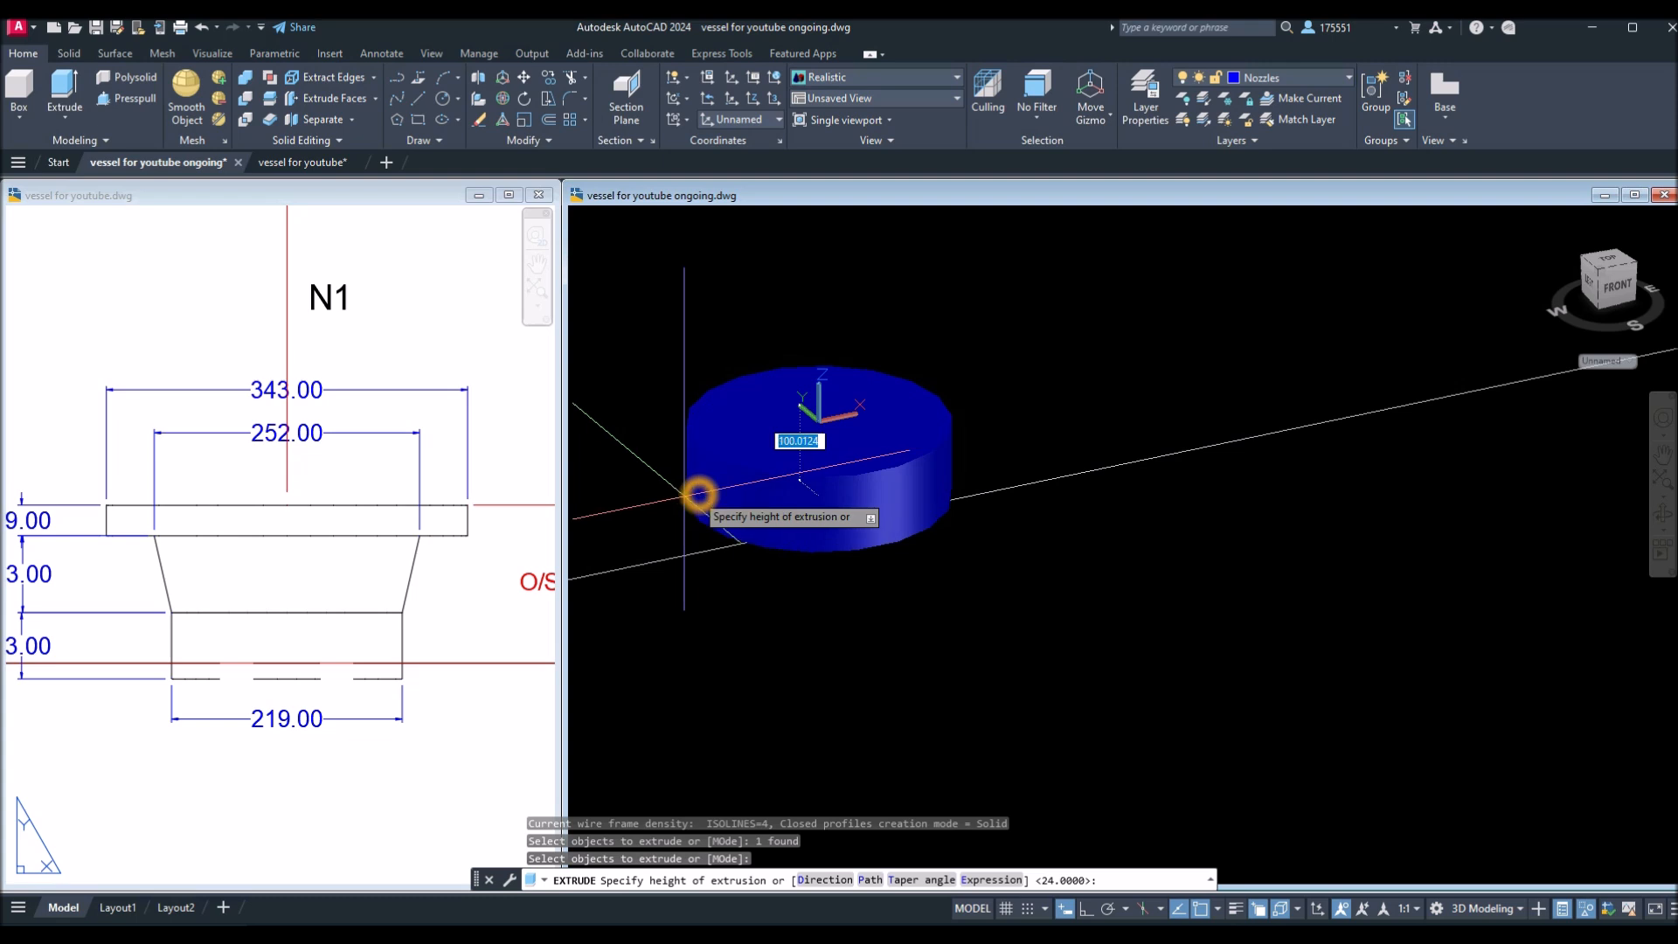
left_click(105, 570)
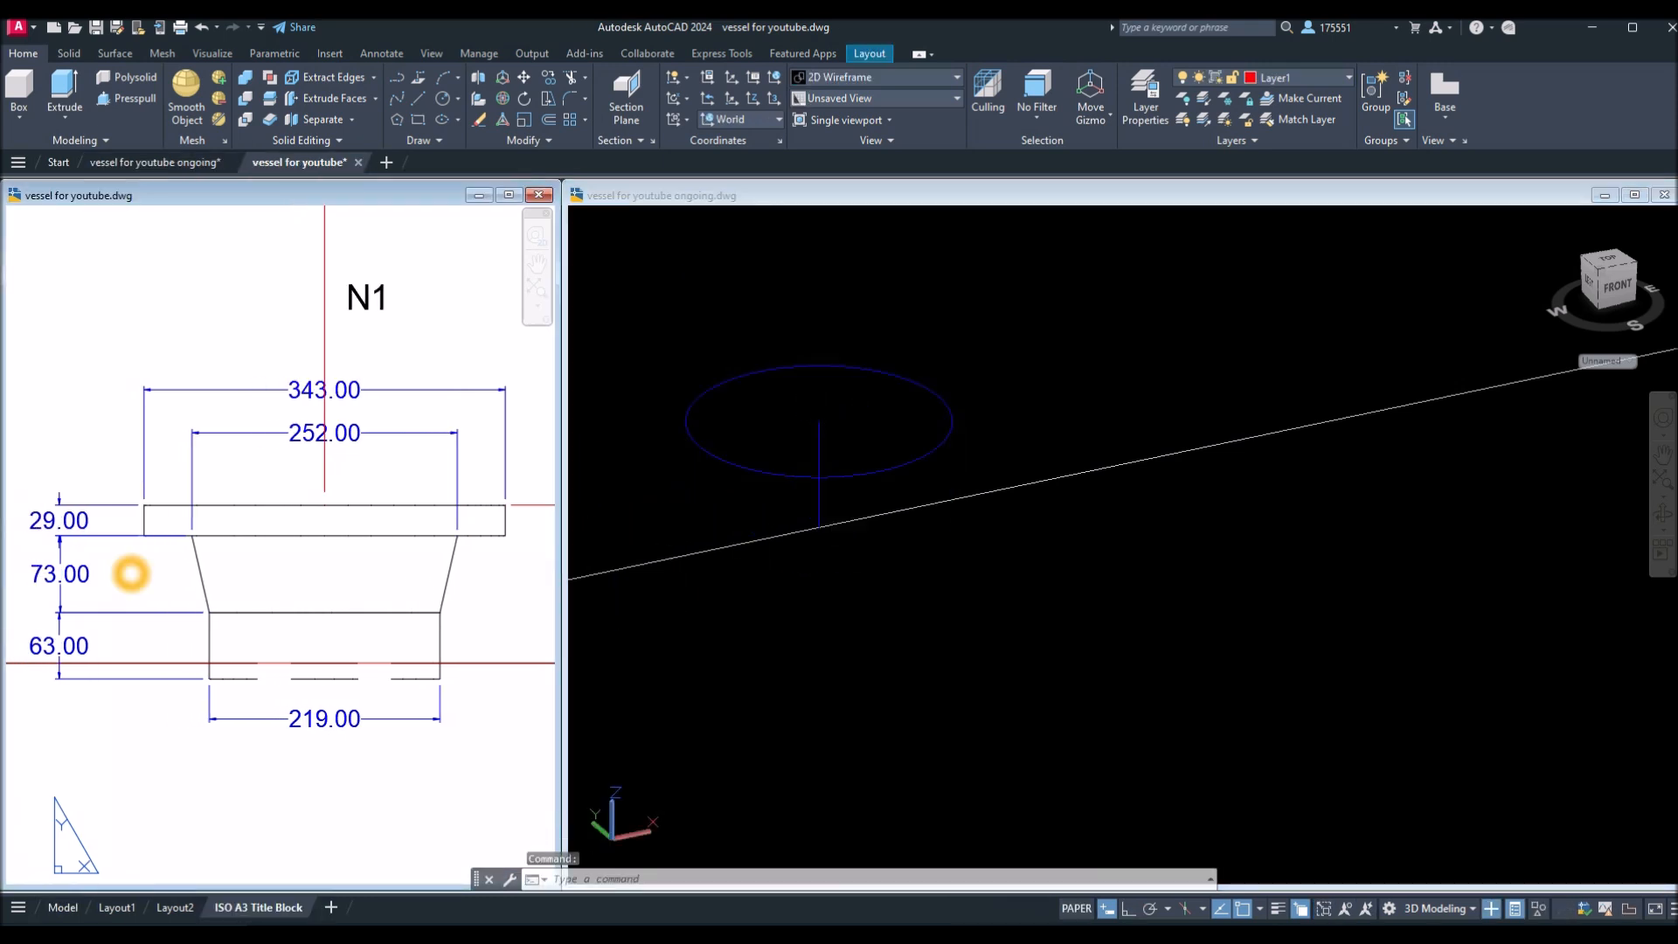
Set the visual style of the ongoing vessel drawing to X-Ray.
left_click(985, 449)
left_click(677, 230)
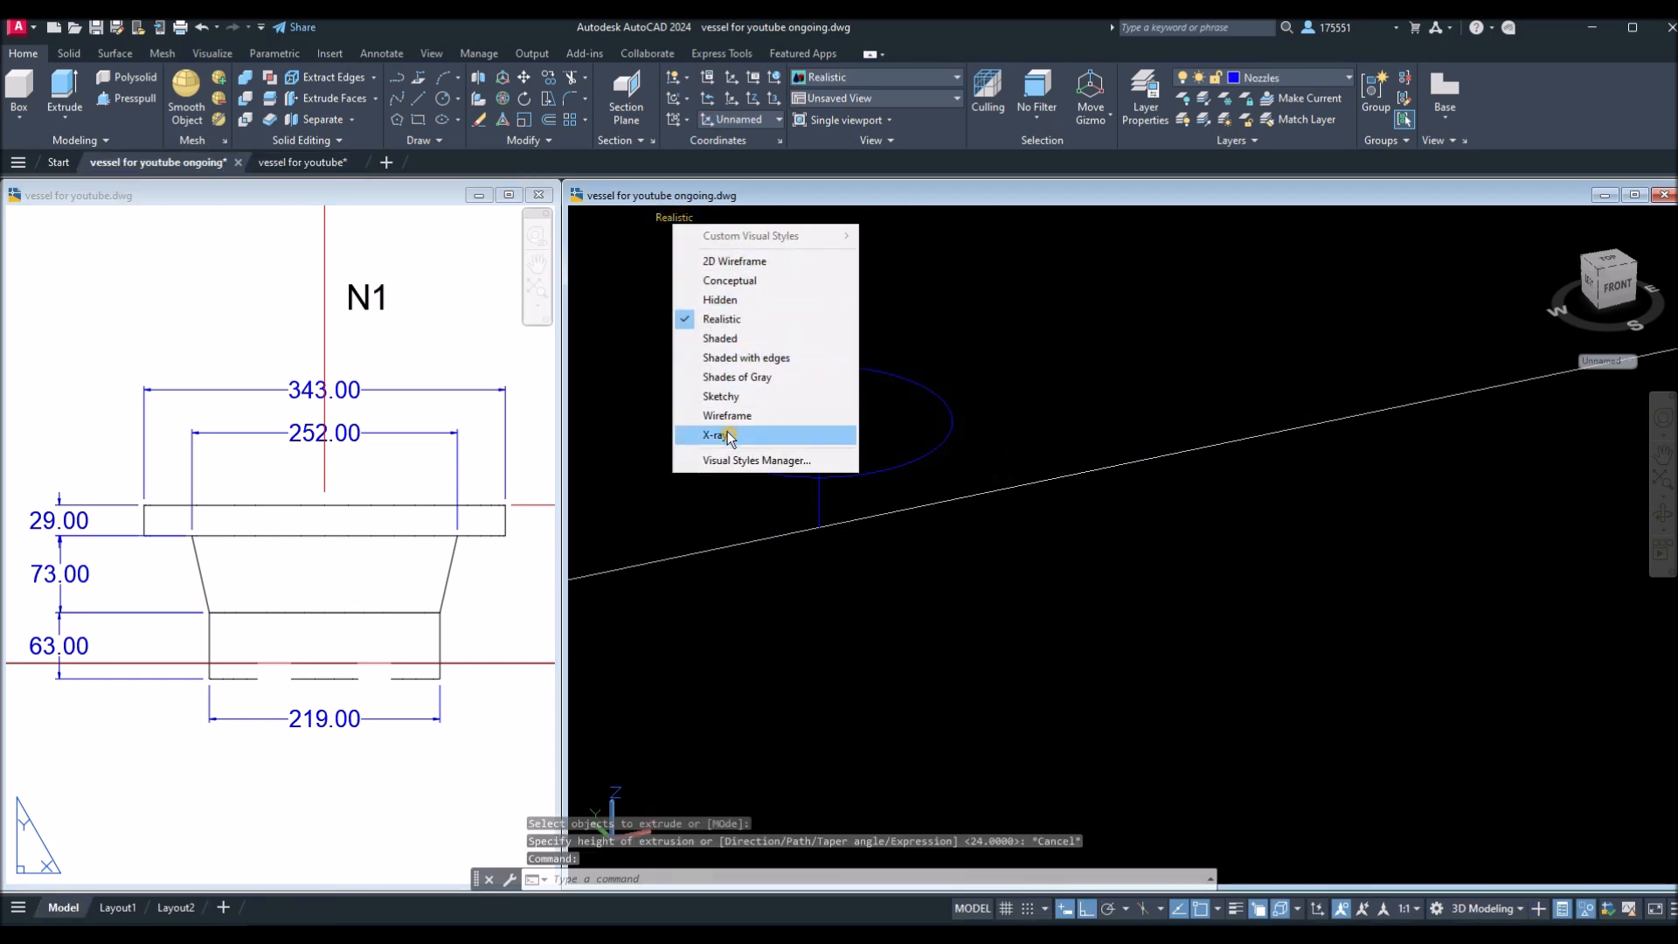
left_click(731, 437)
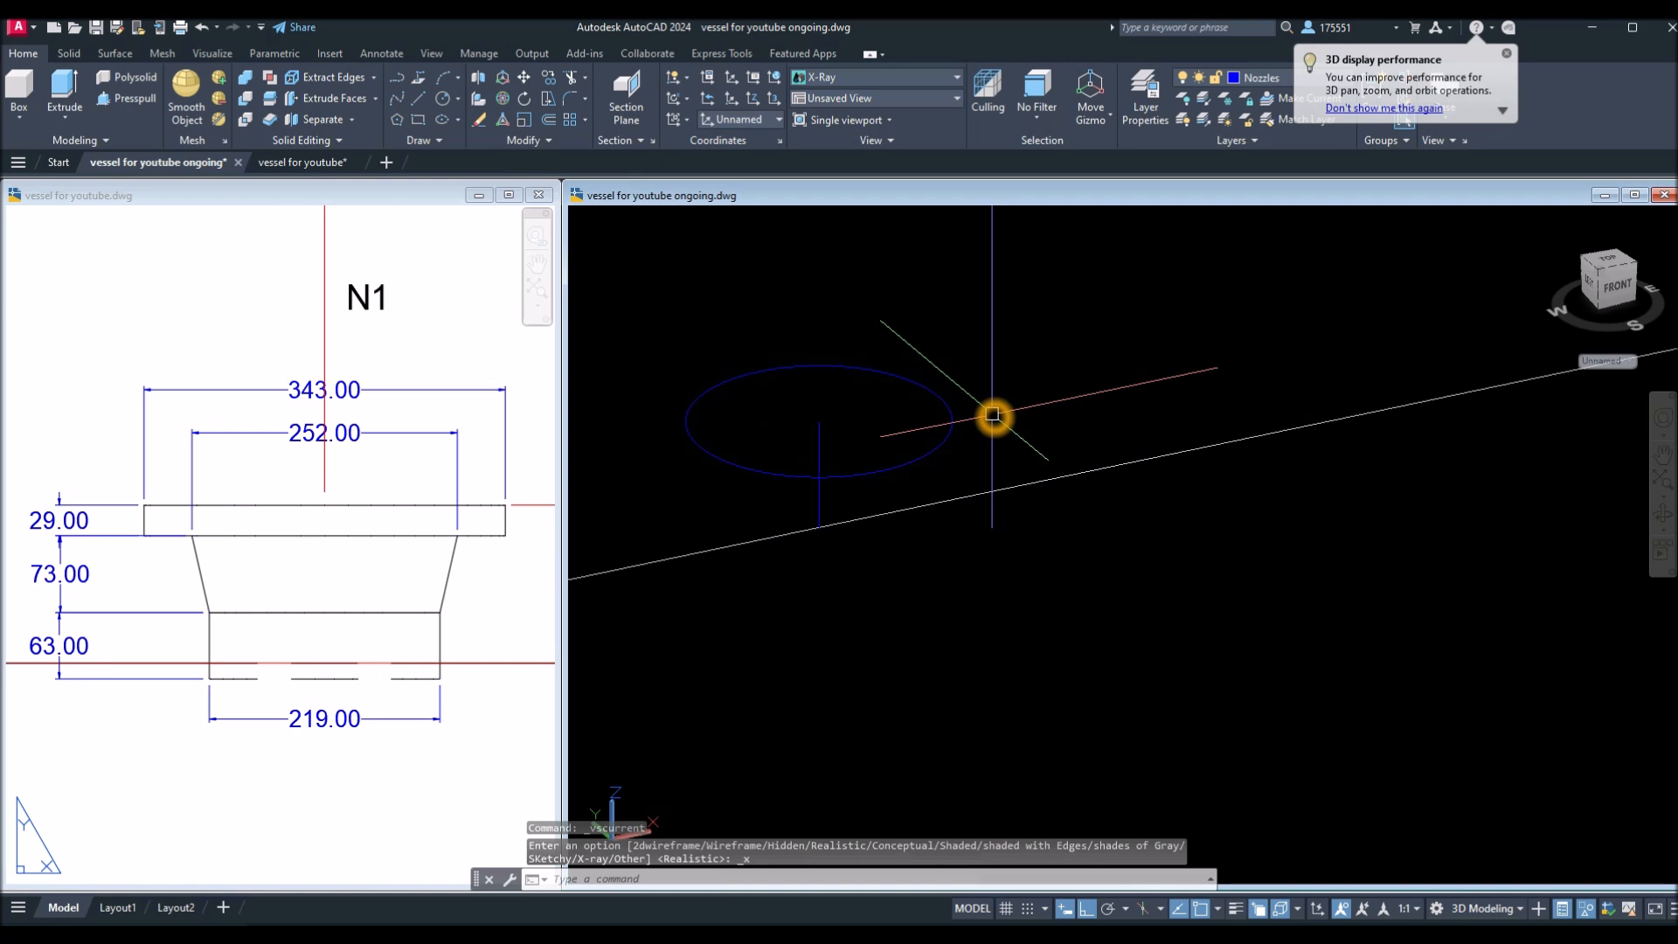
Extrude the 343 circle 29 downward toward the shell to form nozzle N1's flange.
type("t")
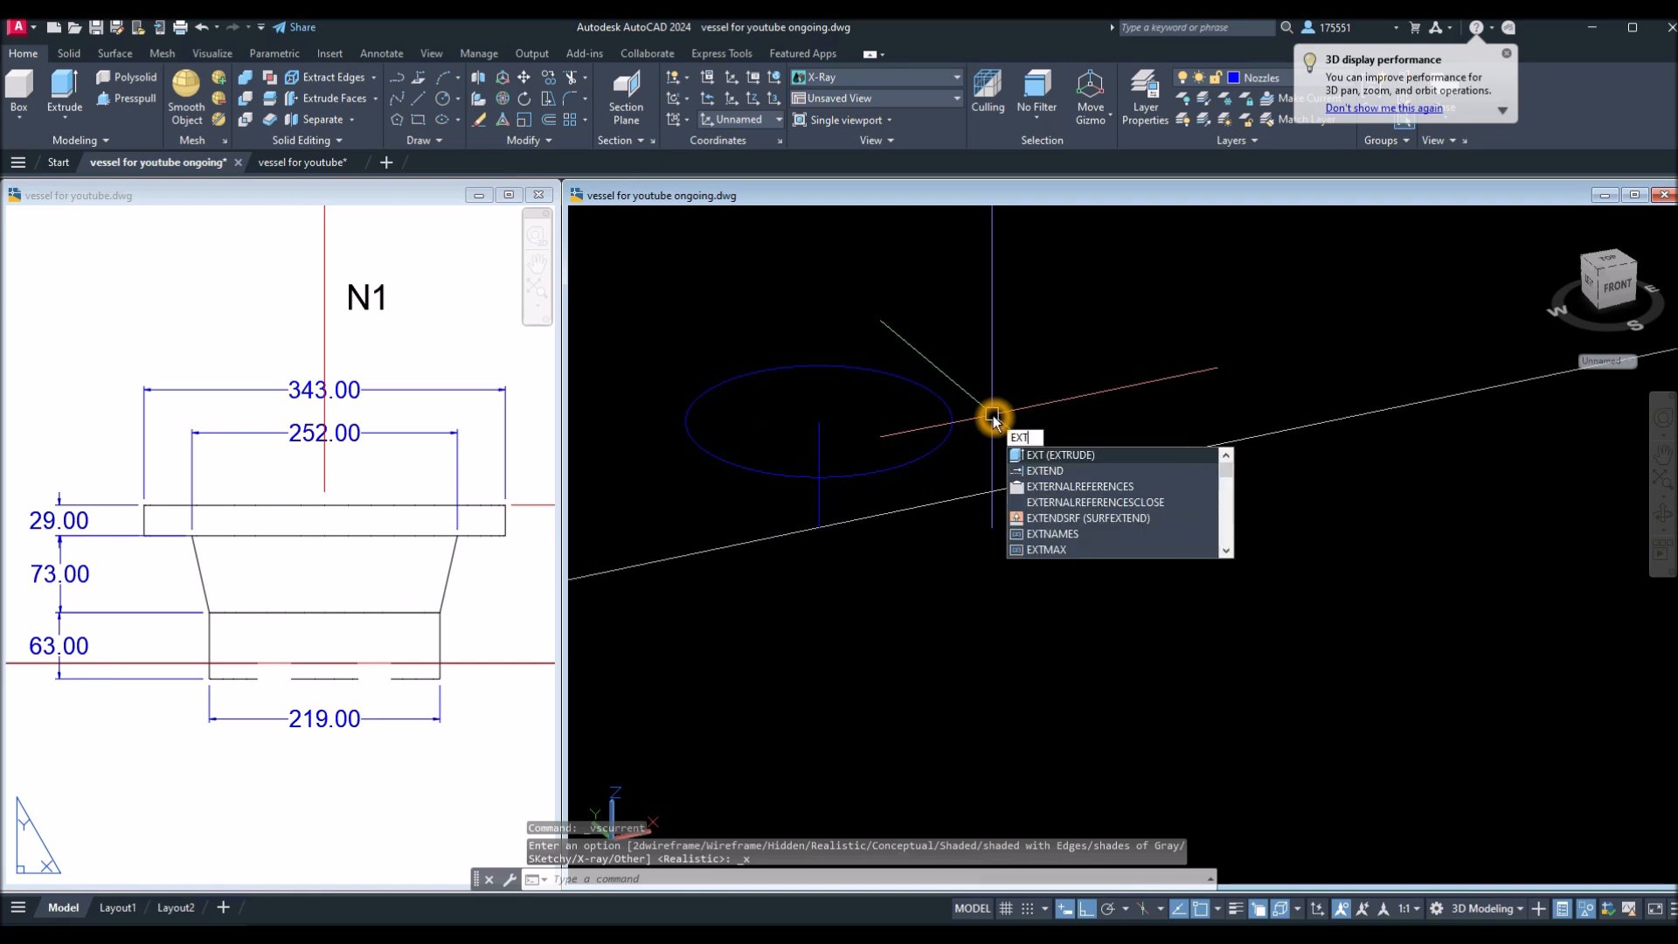
key("Return")
left_click(951, 419)
right_click(970, 411)
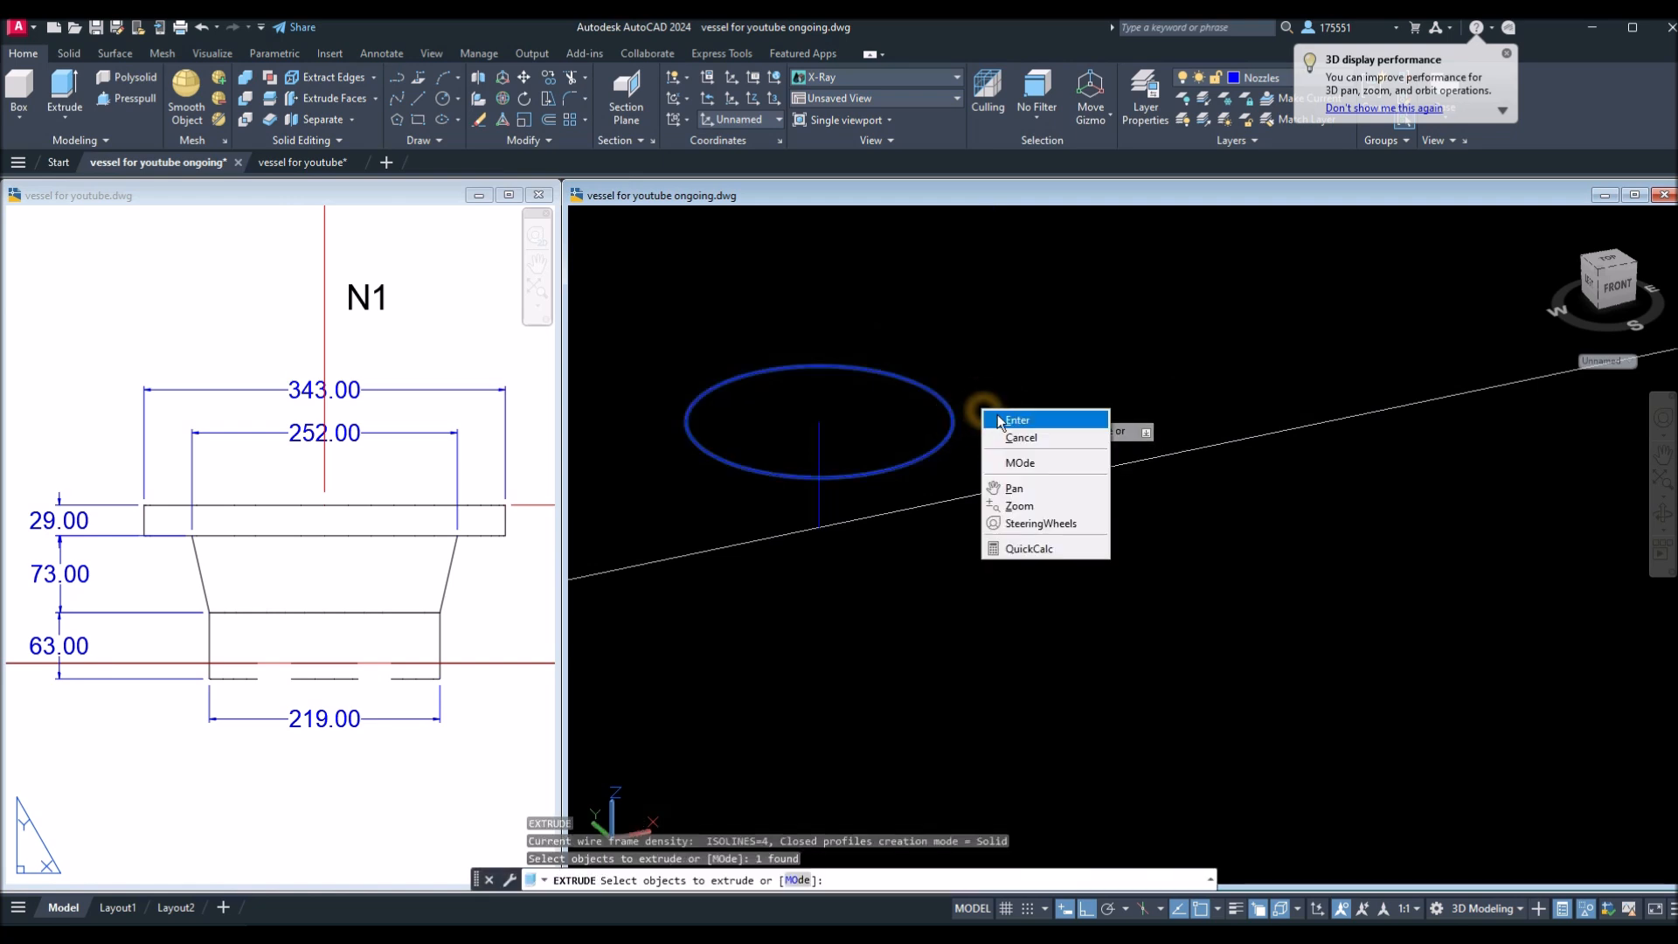
left_click(1005, 422)
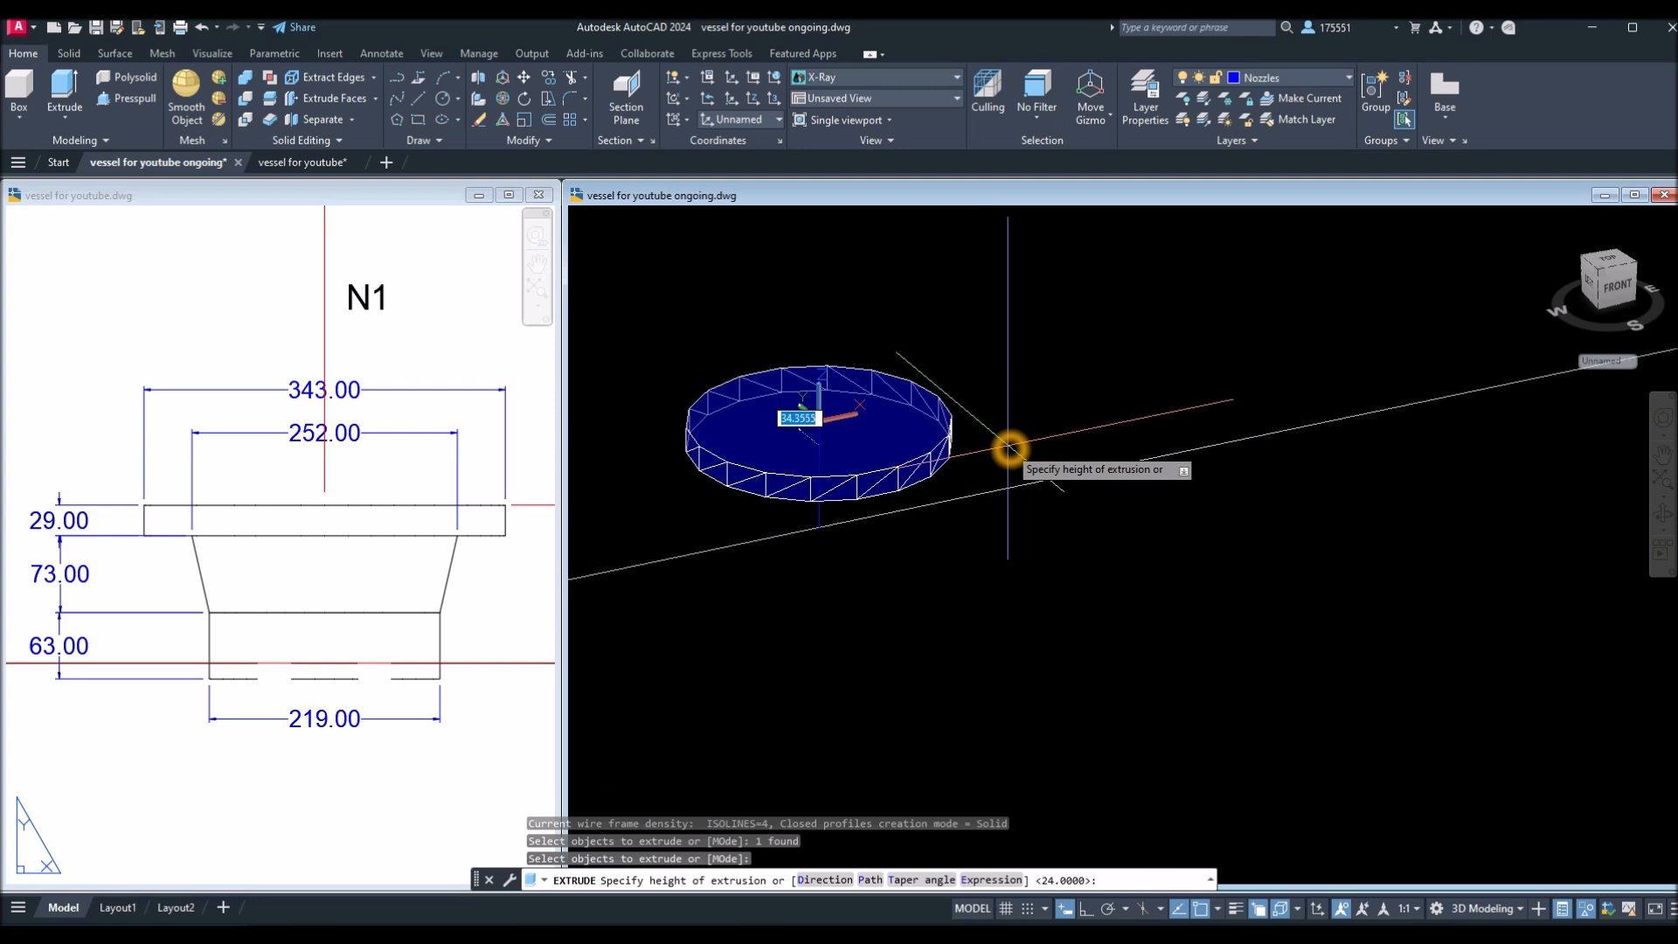
key("Return")
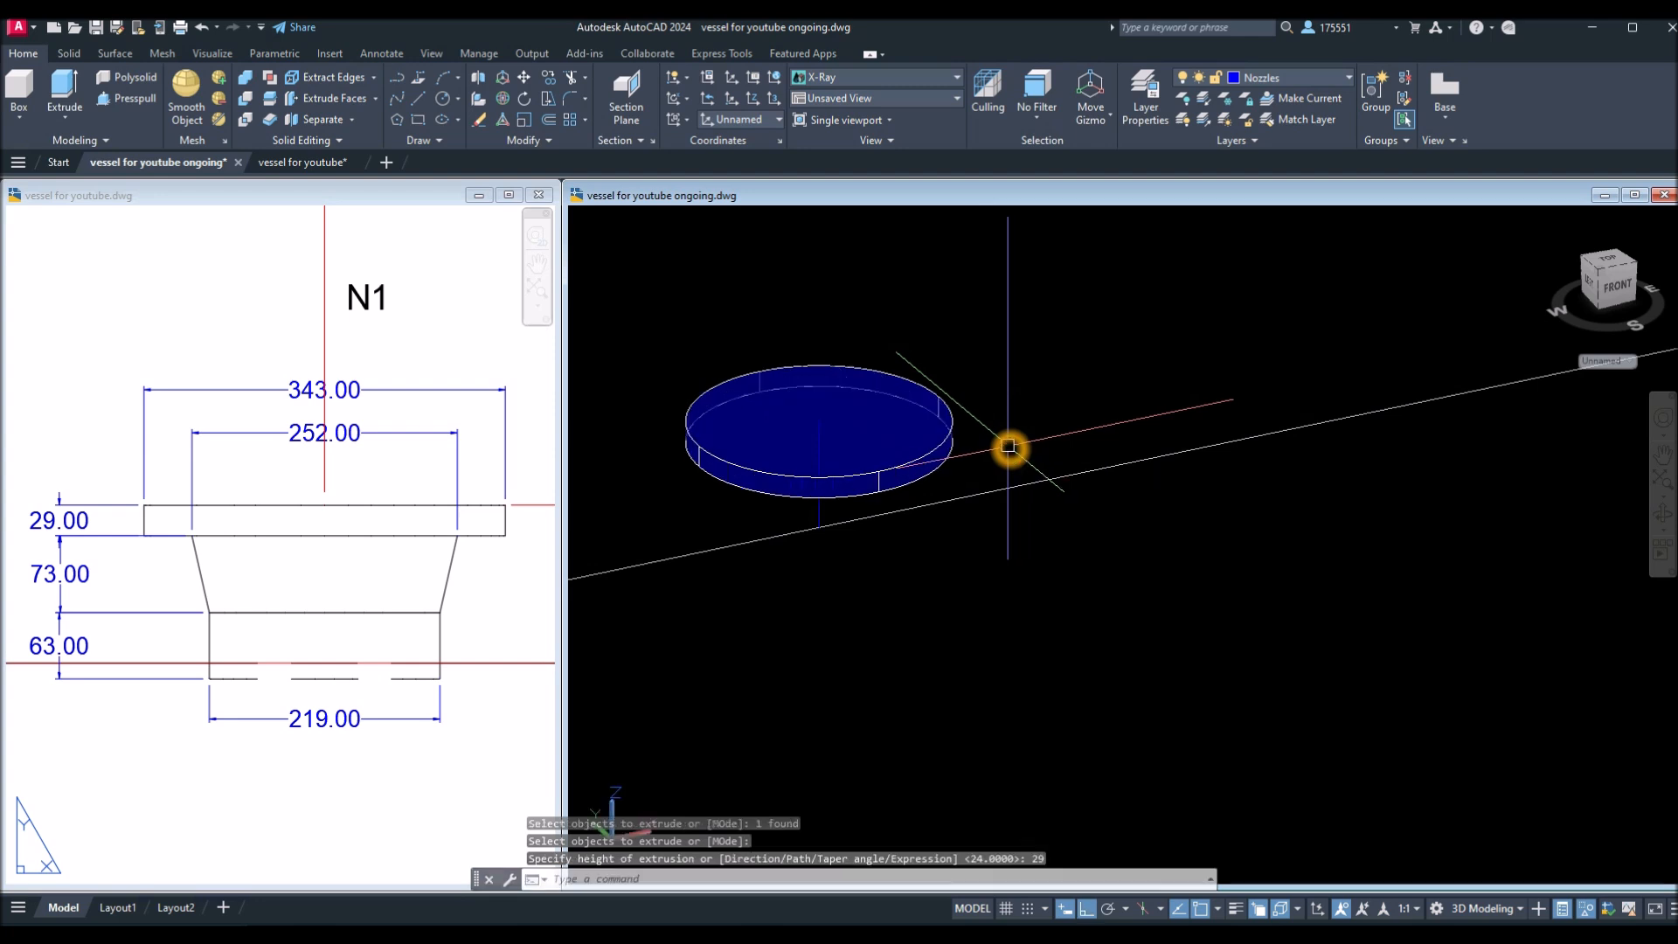
Delete the 150 nozzle line running down from the centre of N1's flange.
middle_click_drag(1011, 454, 1009, 323, "shift")
key("Escape")
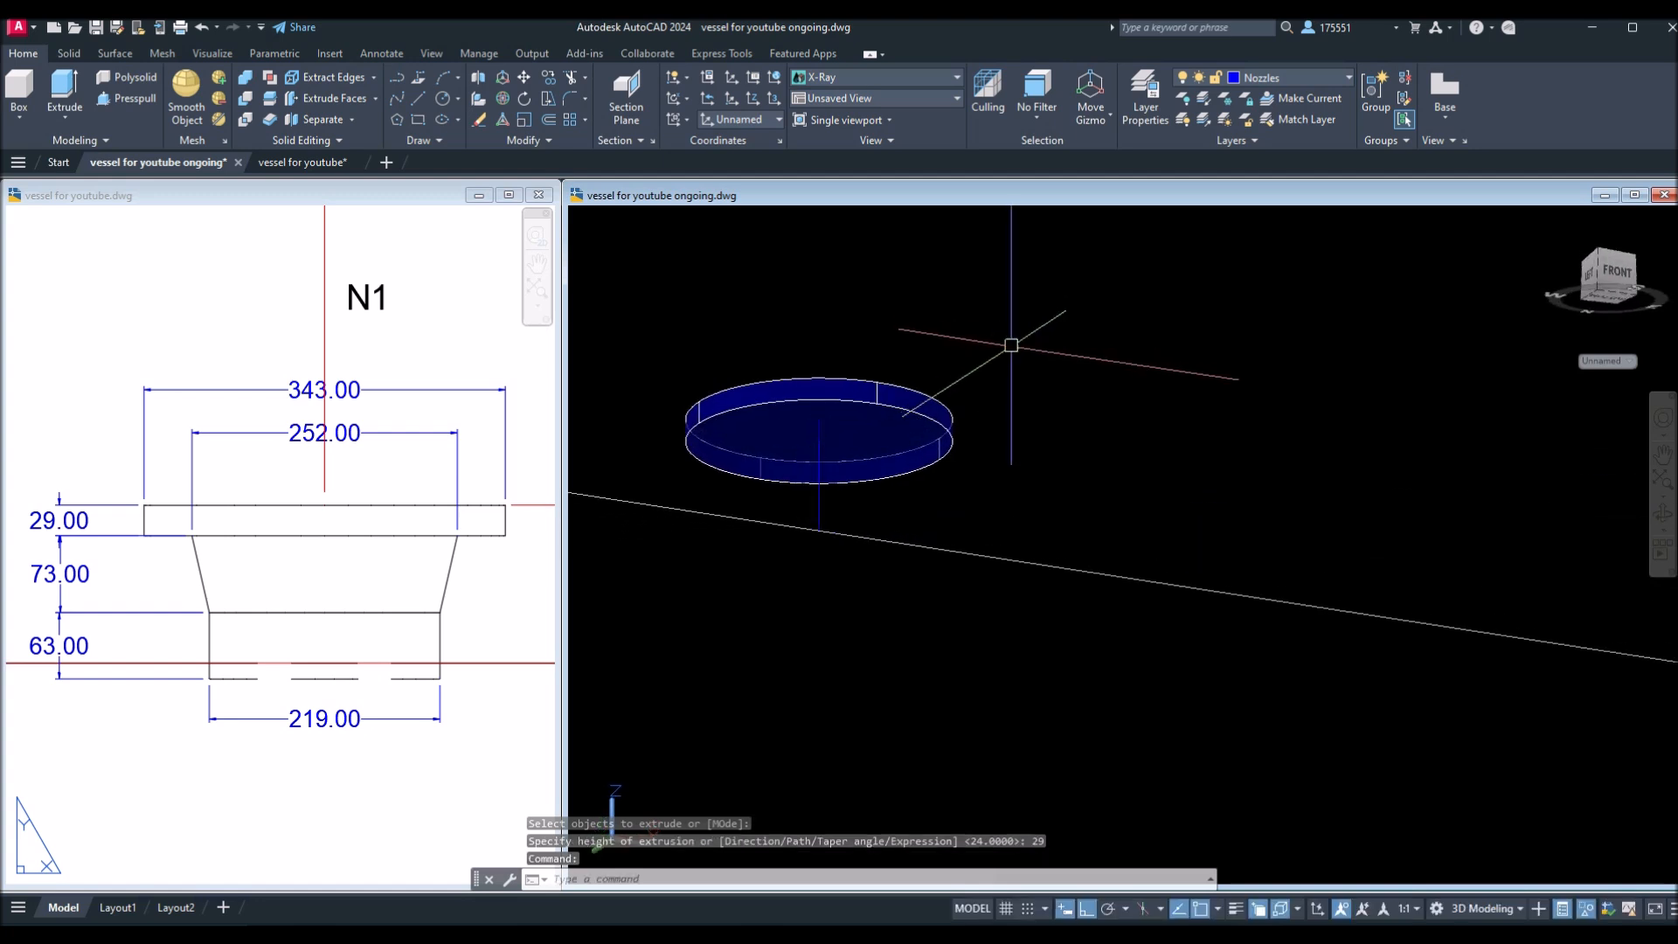
left_click(818, 497)
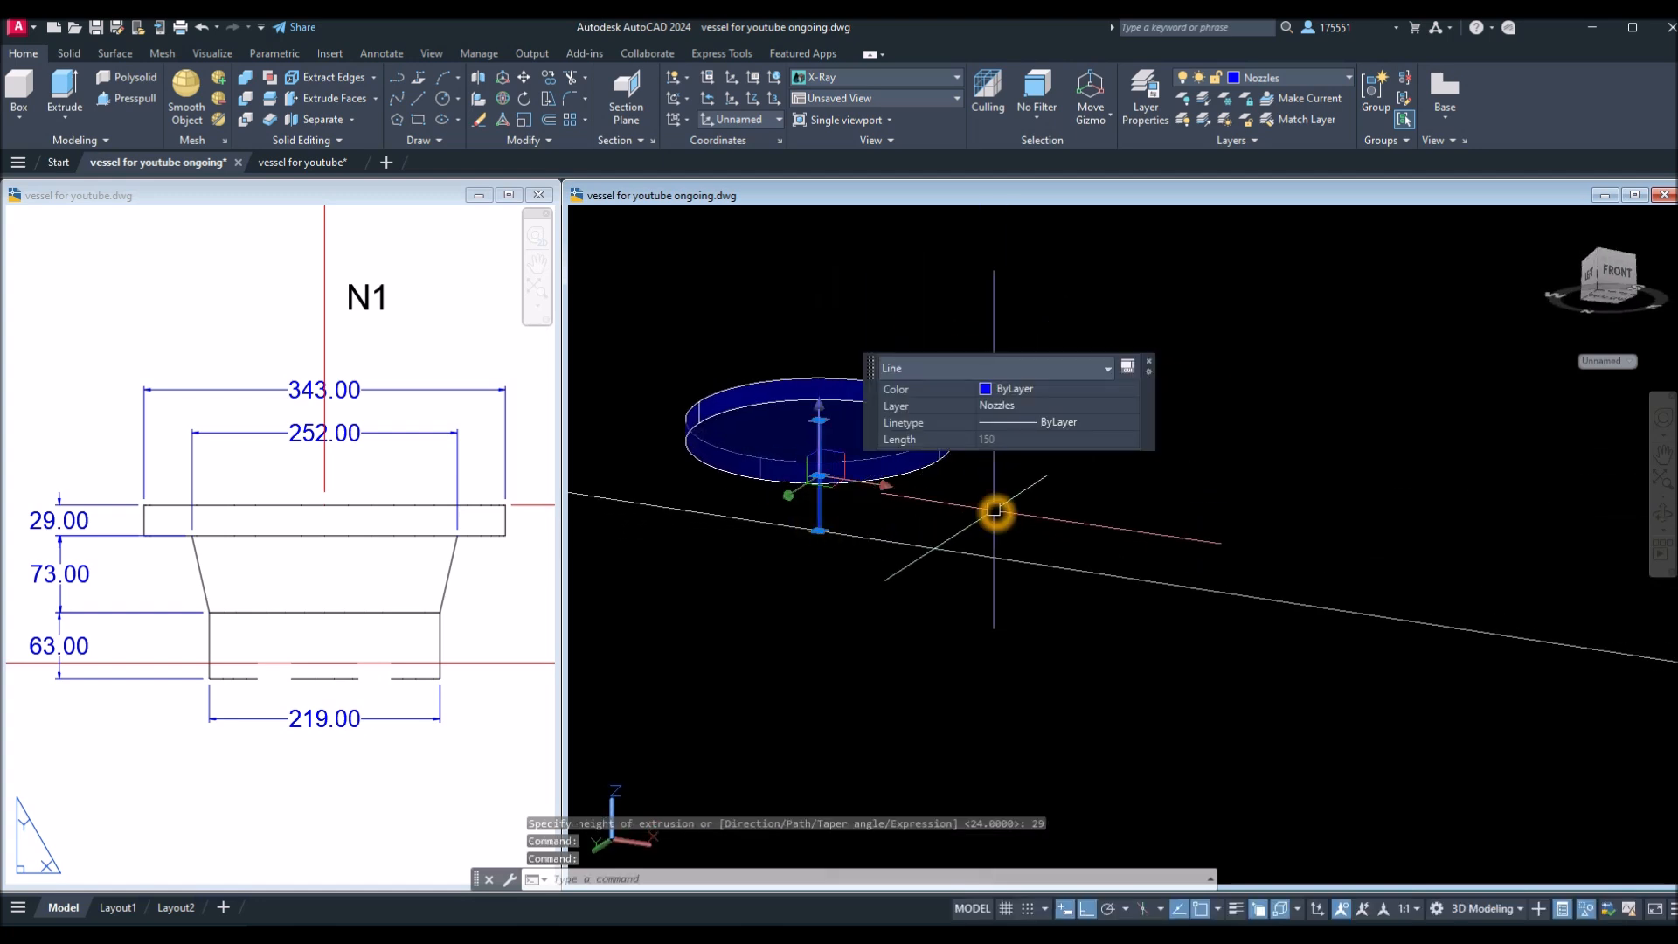
key("Delete")
Draw a circle of diameter 252 centred on the underside of N1's flange, matching the reference dimension.
type("c")
key("Return")
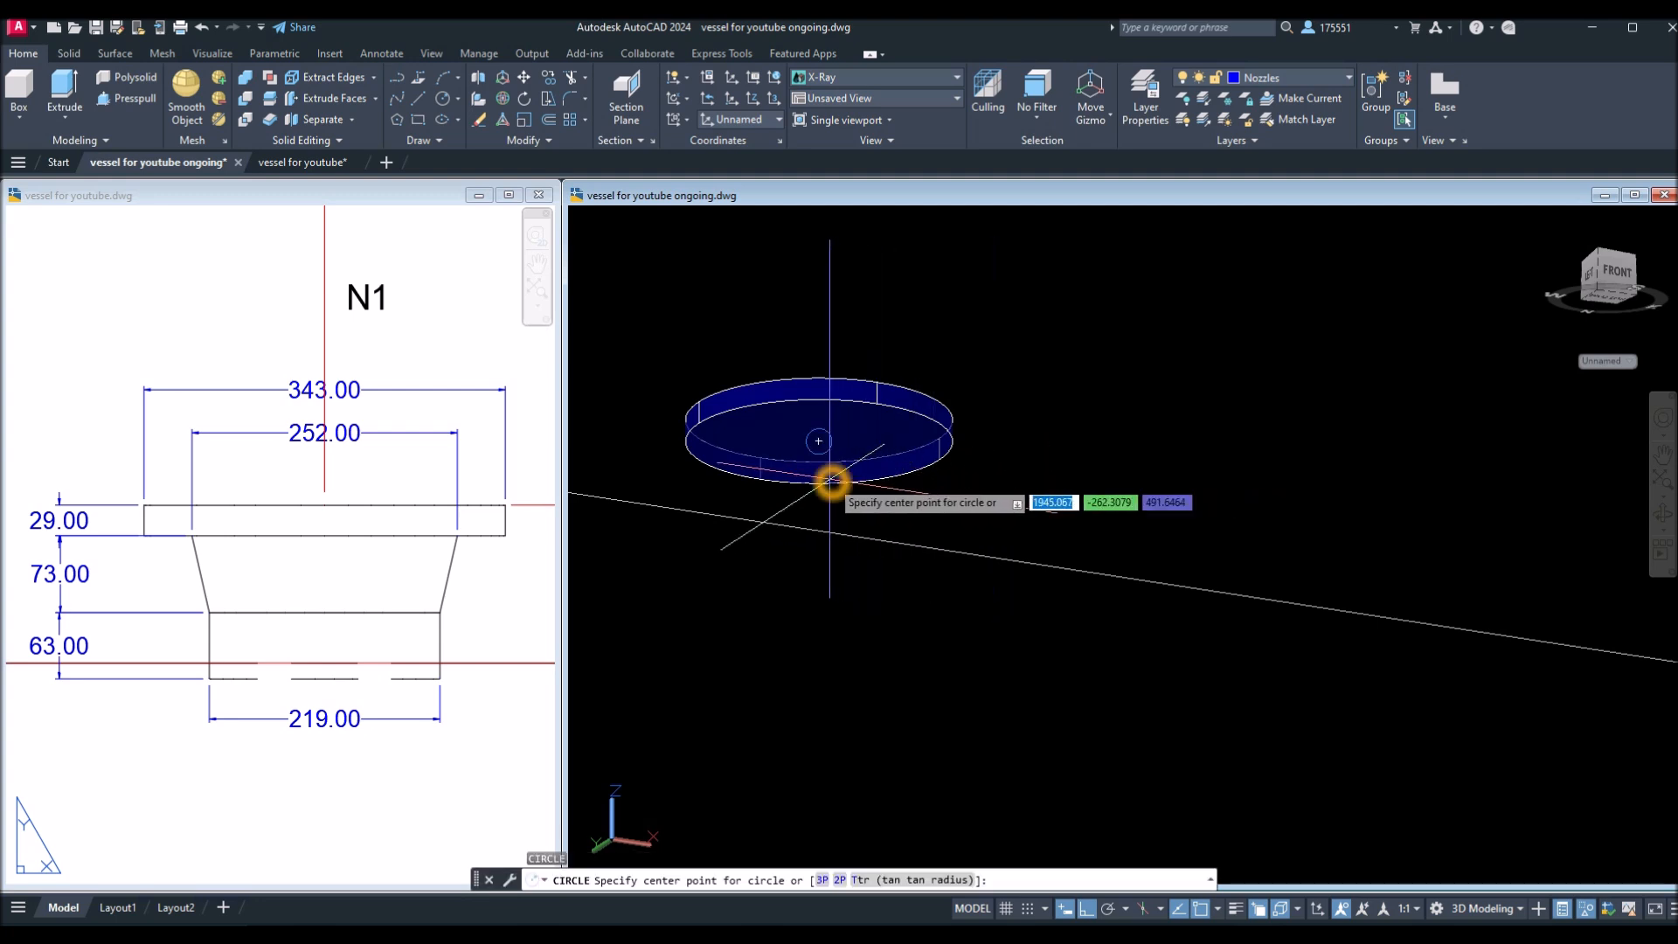
left_click(830, 480)
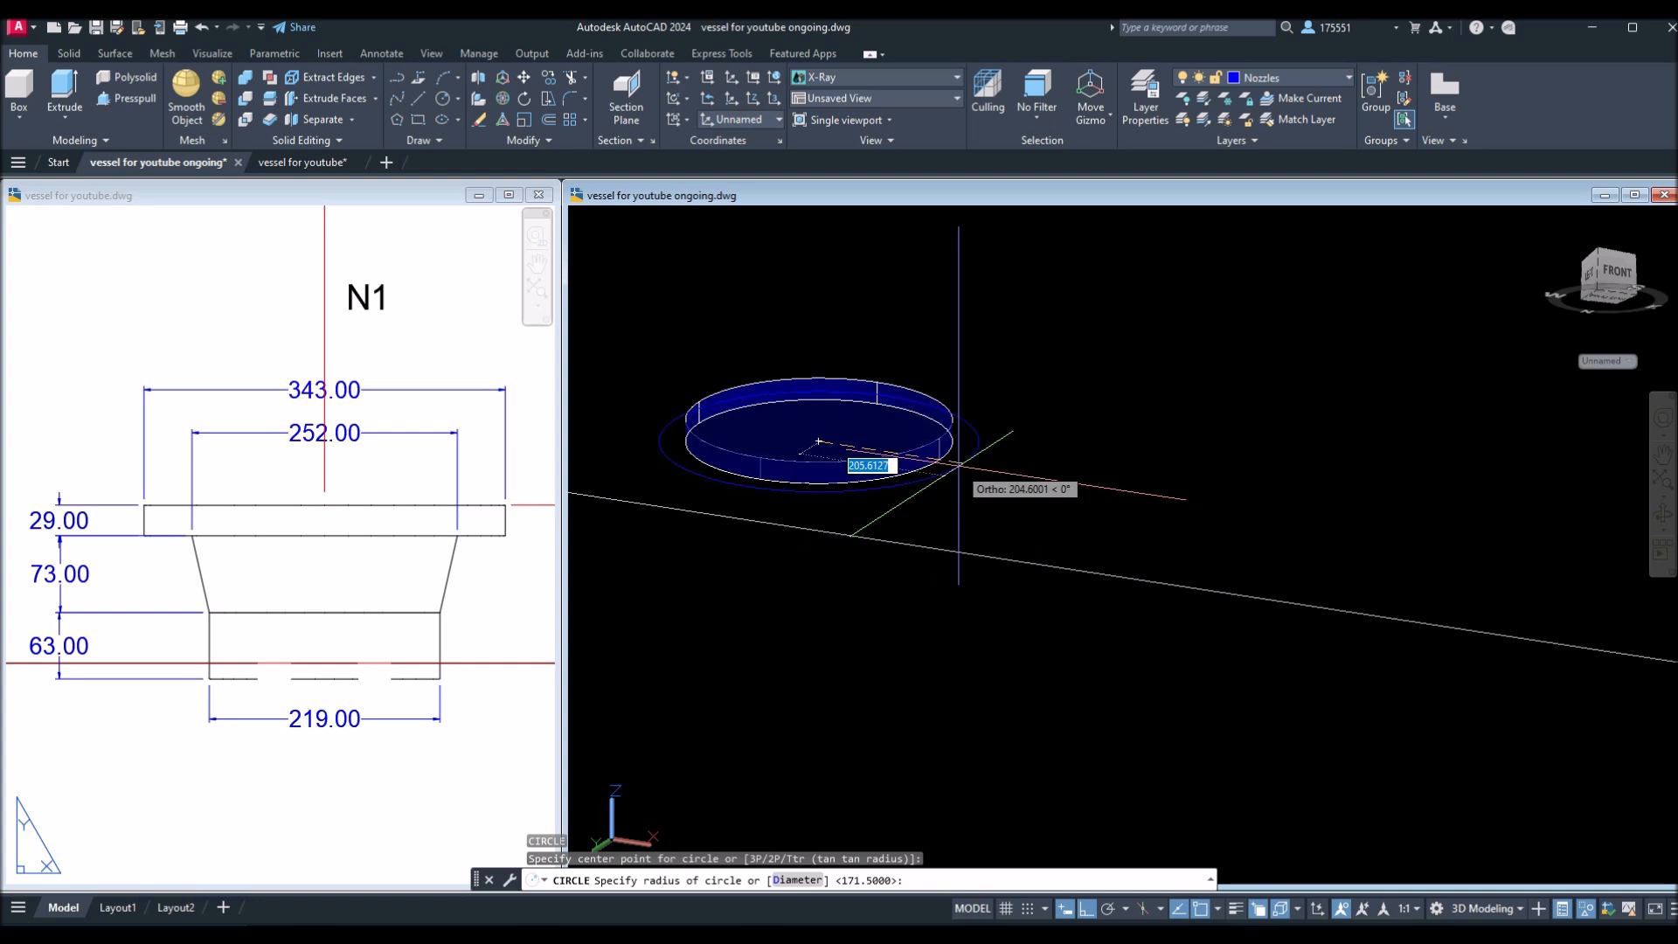
type("d")
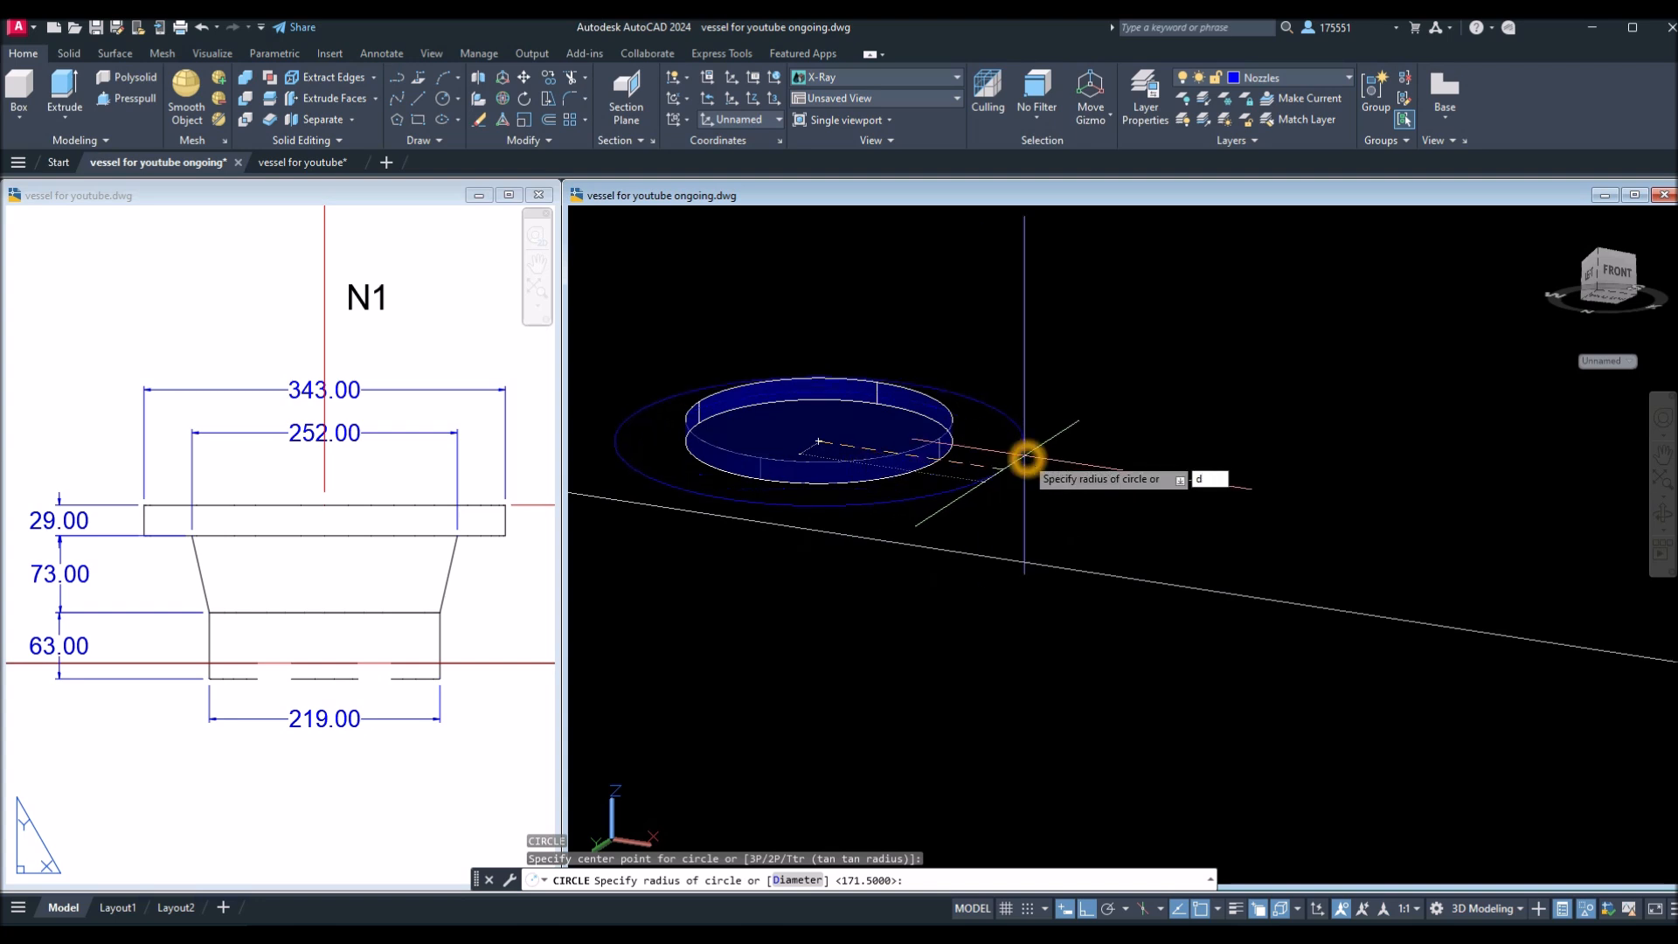
key("Return")
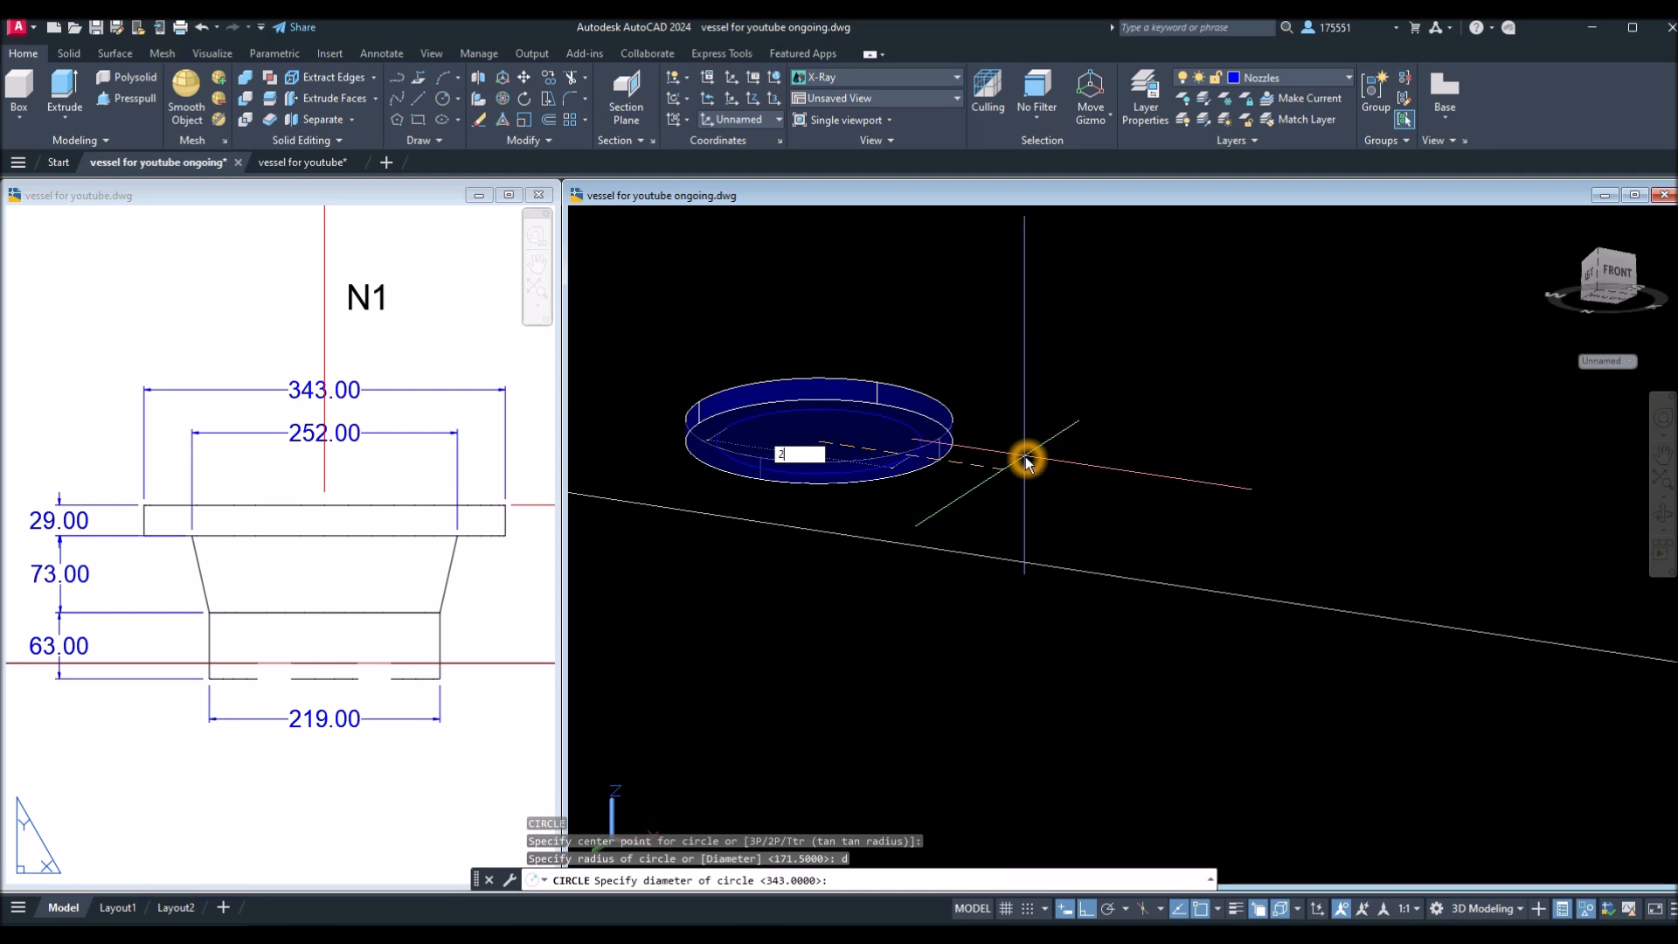
key("Return")
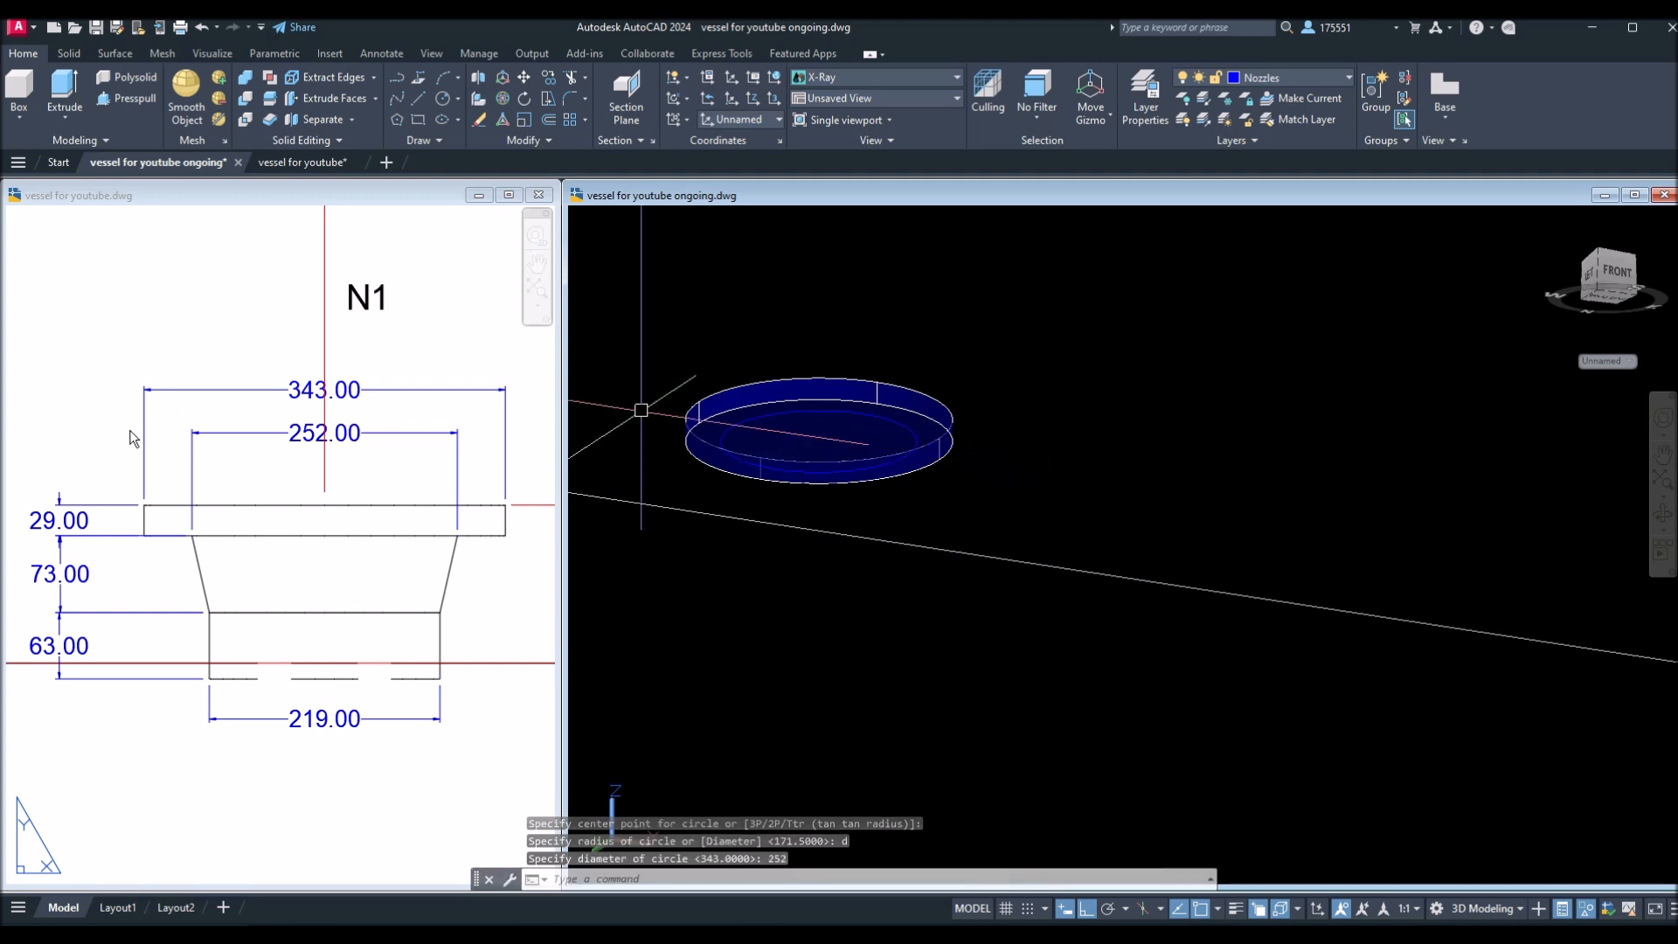
left_click(262, 430)
left_click(264, 432)
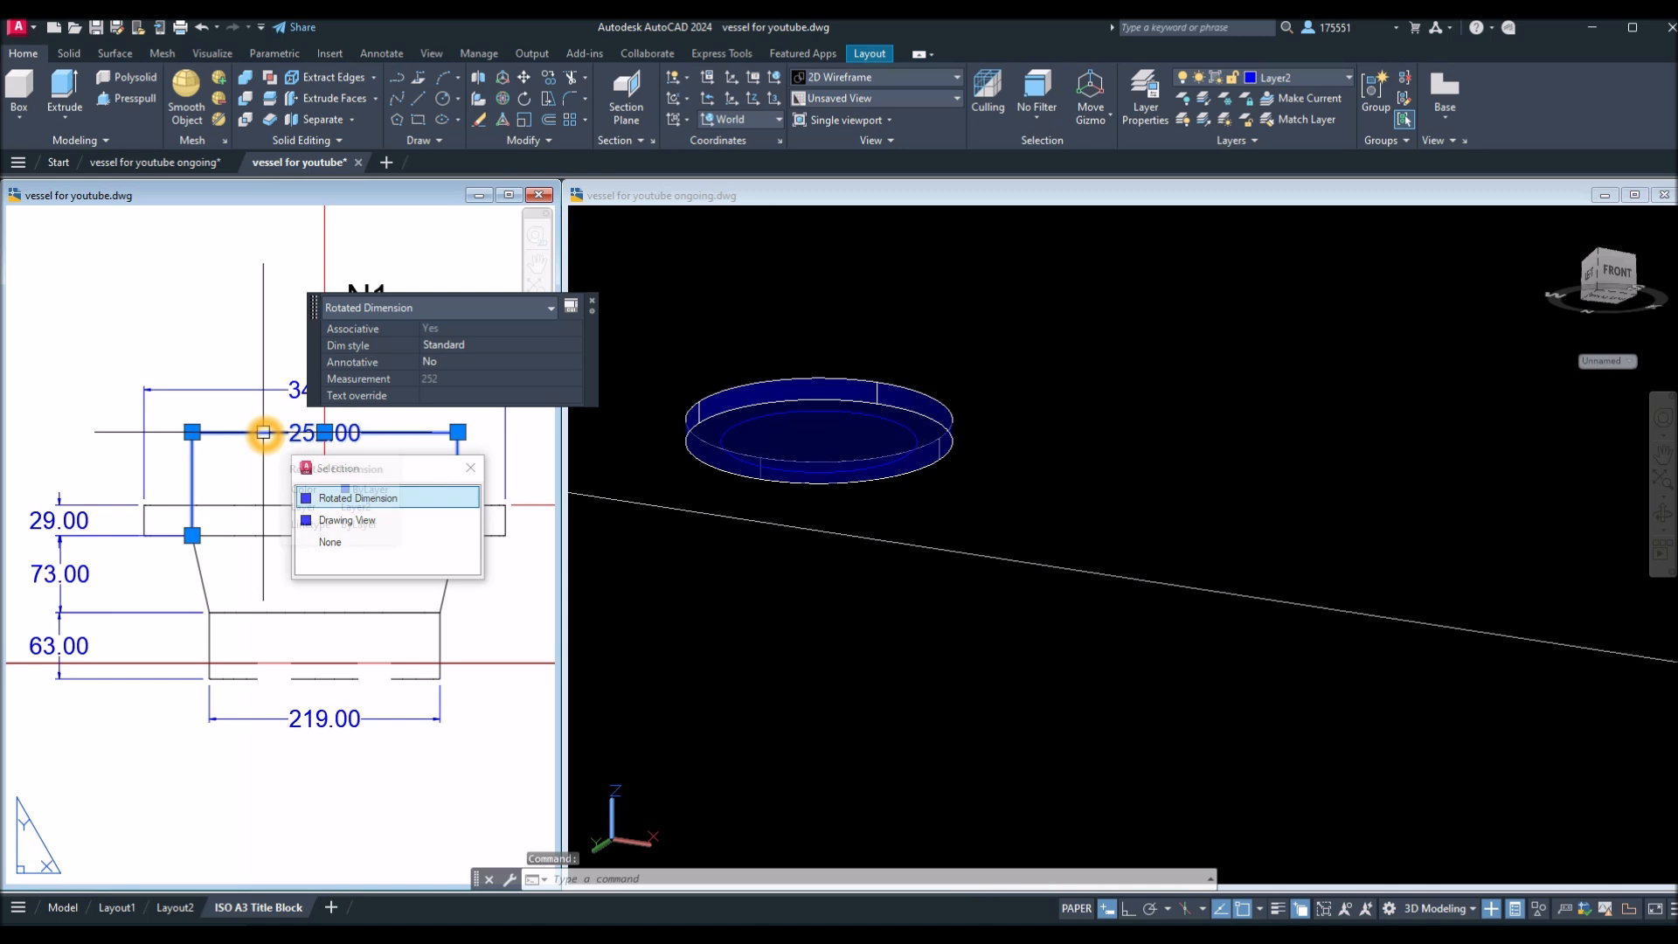
key("Escape")
Draw a circle of diameter 219 concentric with the 252 circle on the flange's underside.
left_click(1005, 425)
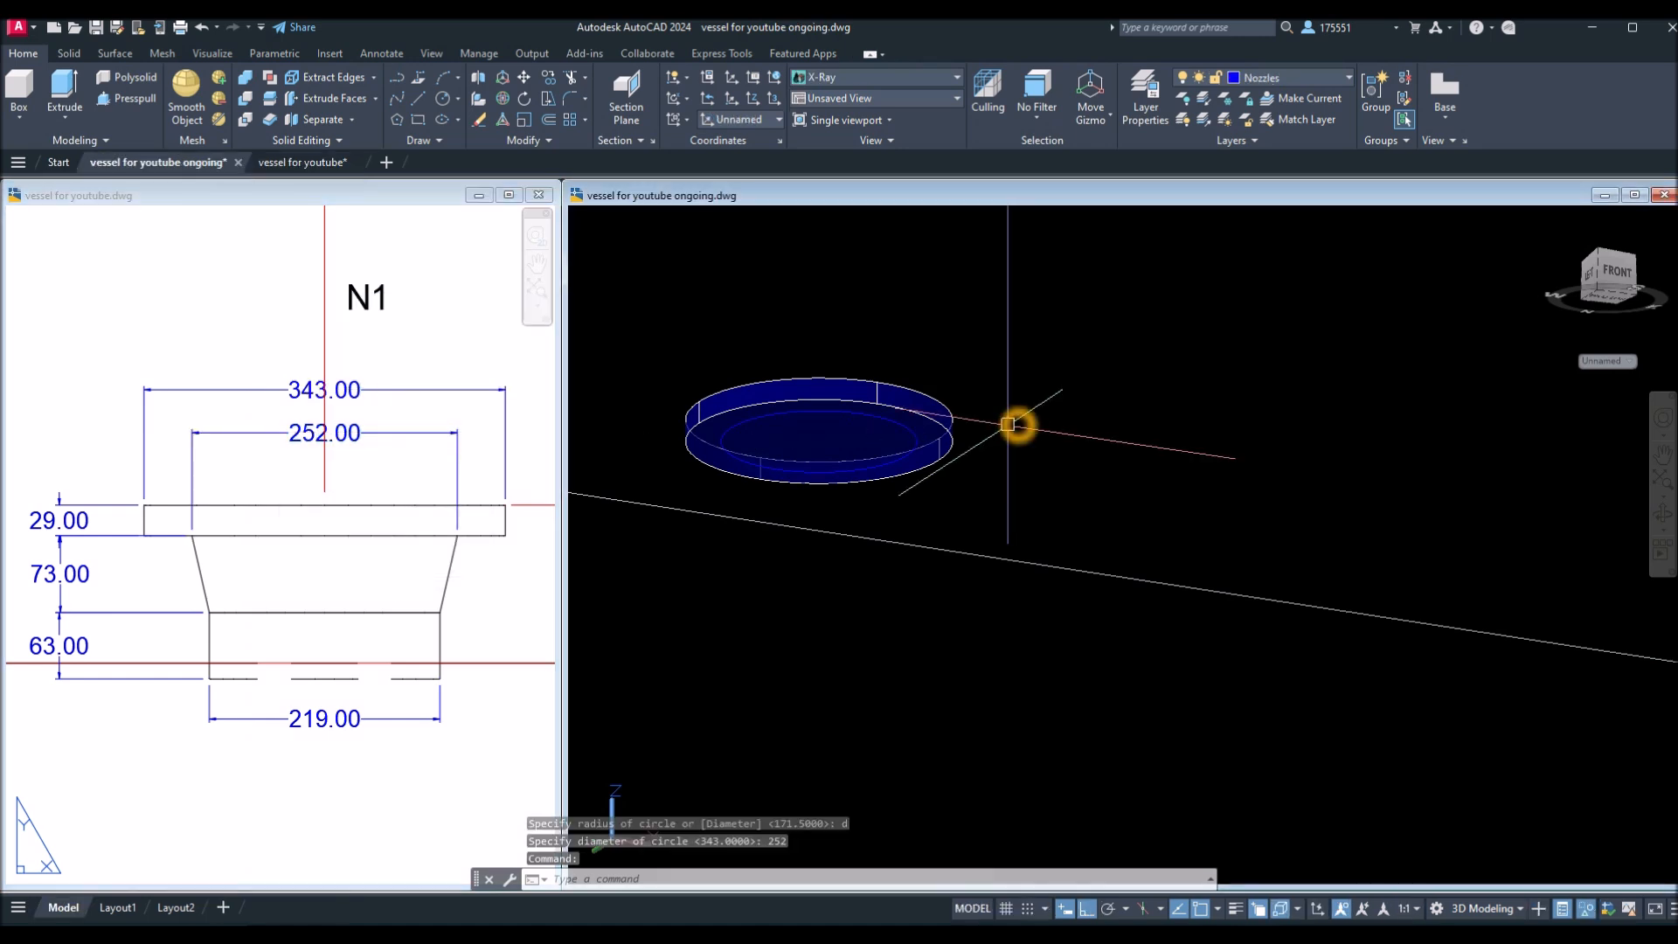
key("Return")
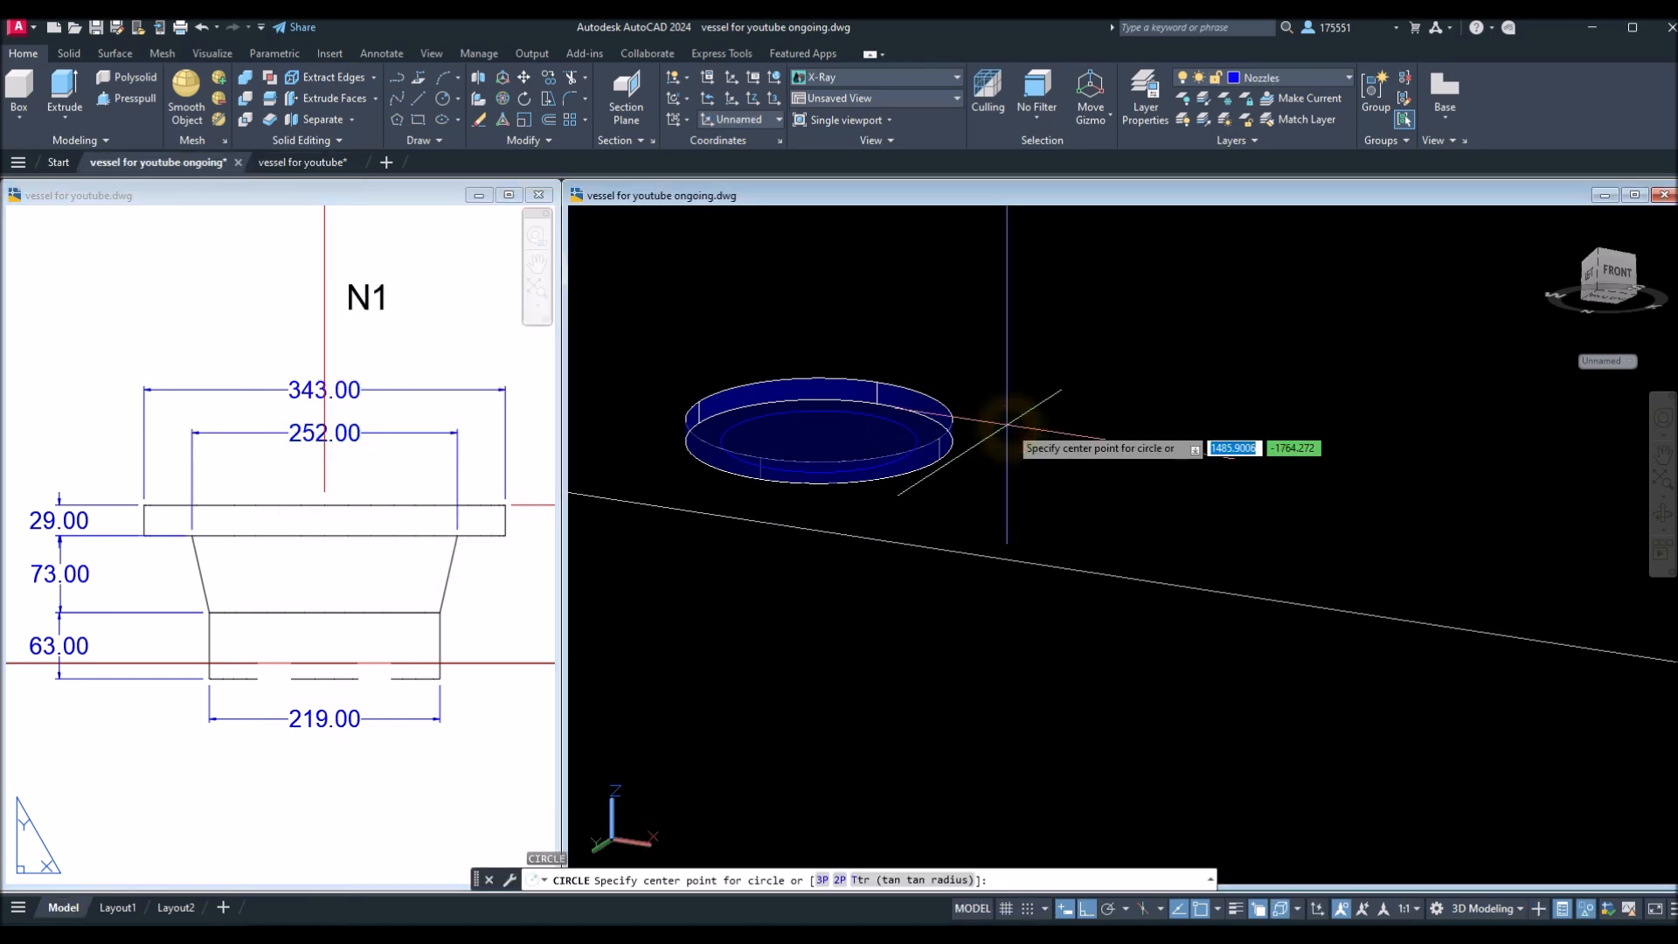
left_click(829, 463)
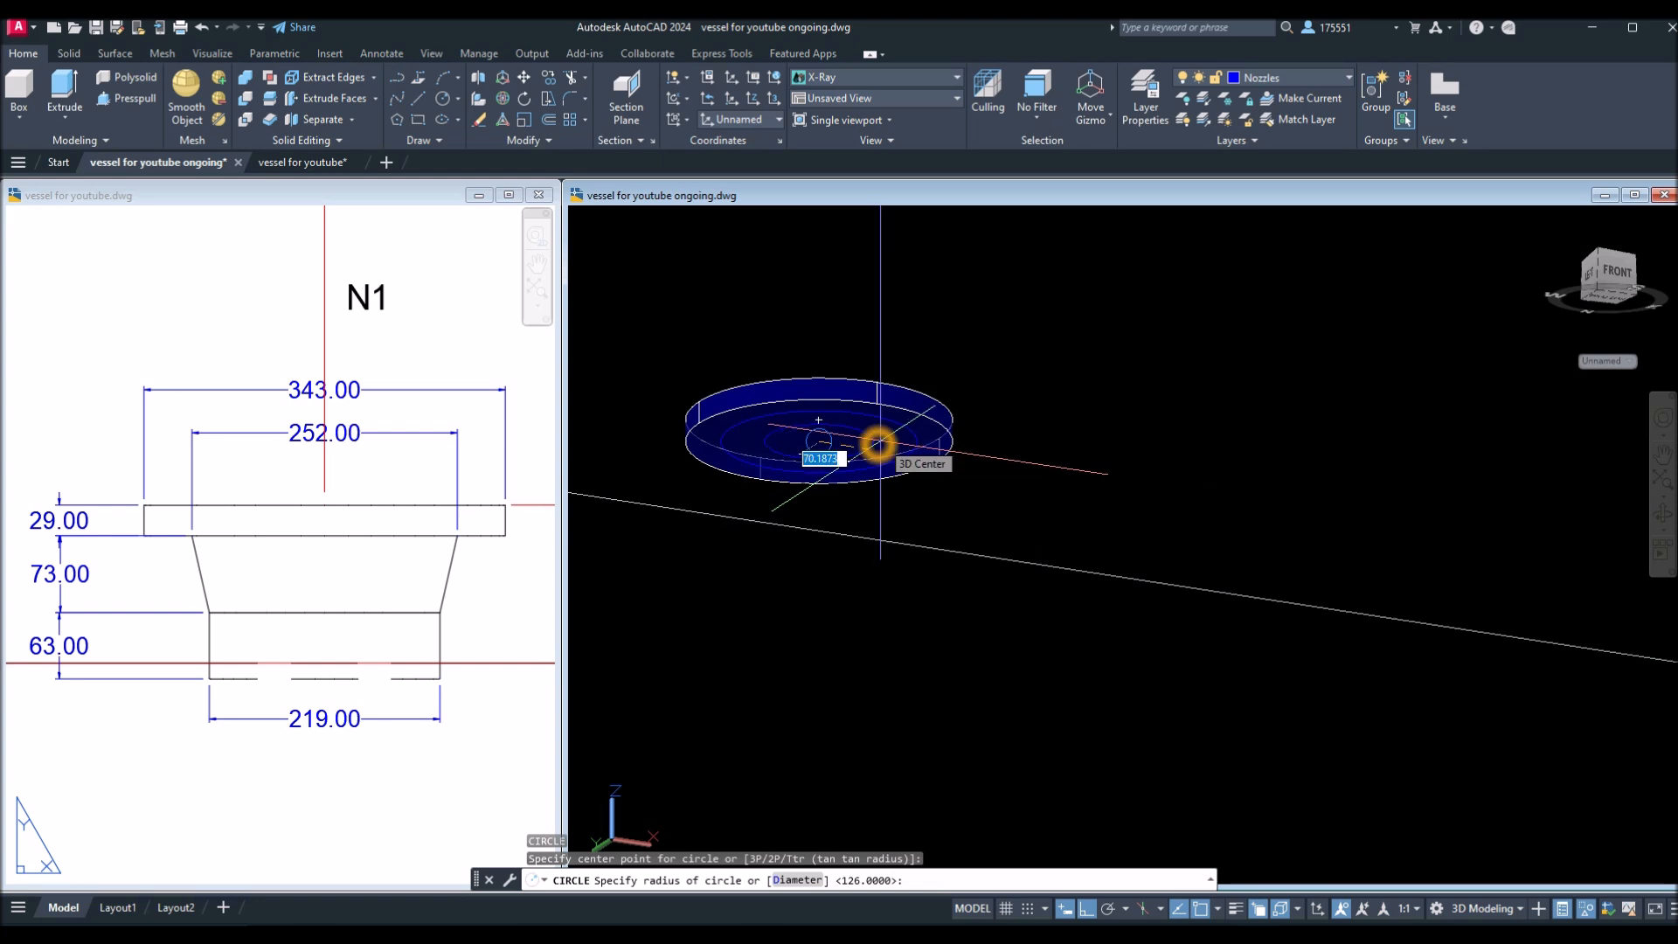
type("d")
key("Return")
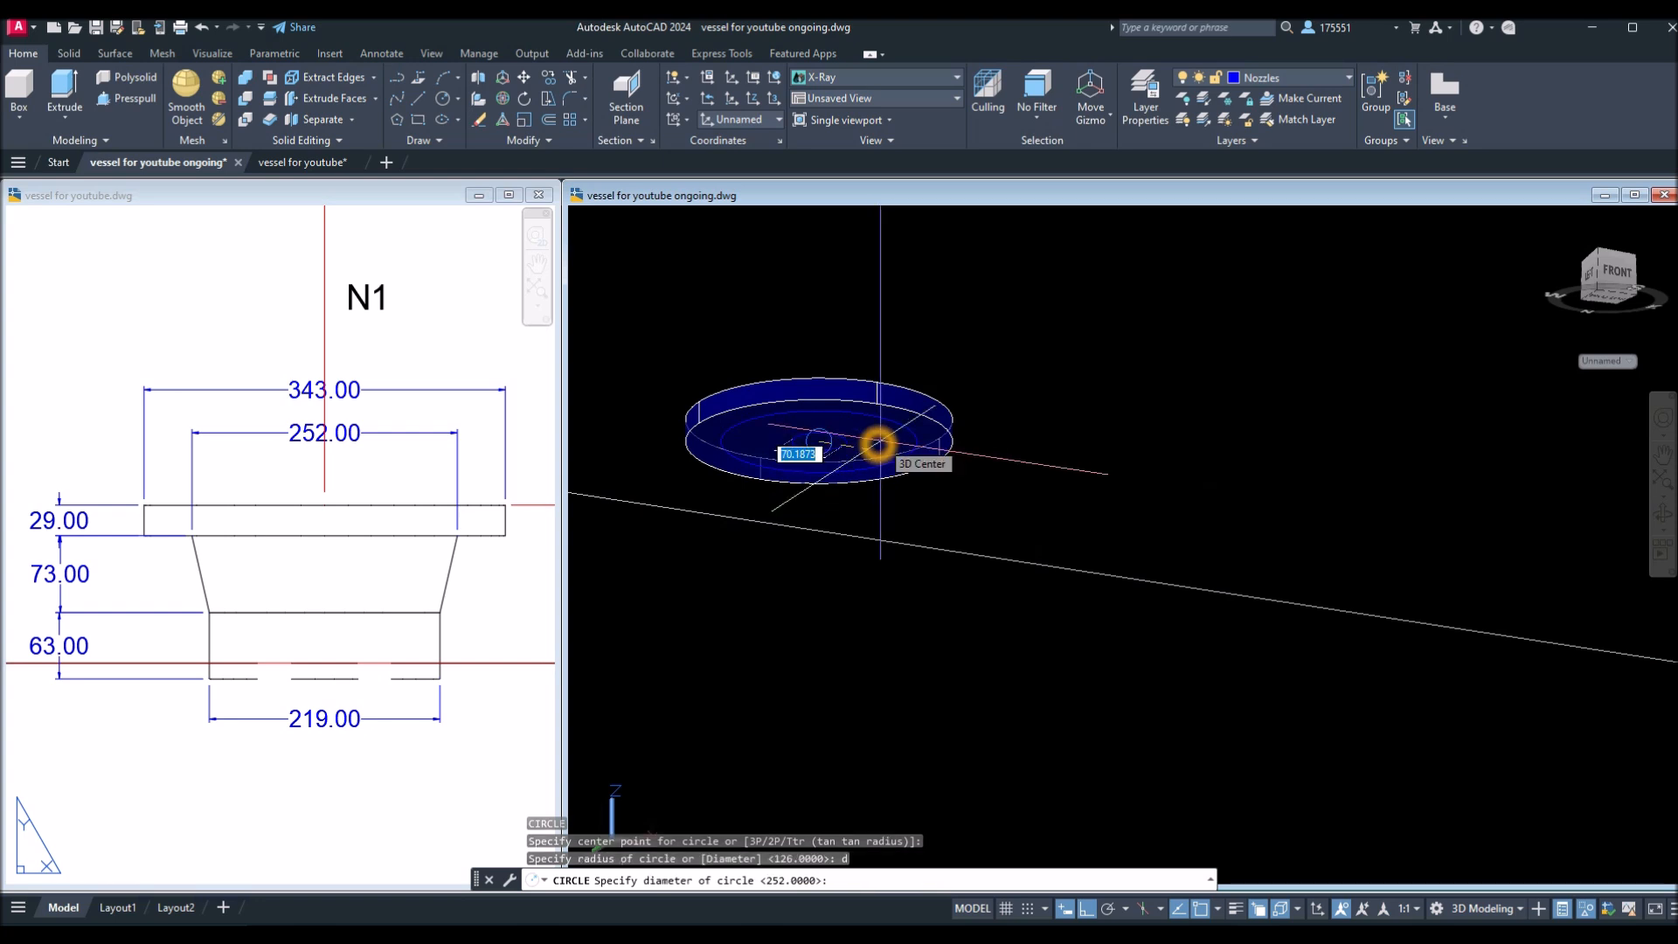
type("21")
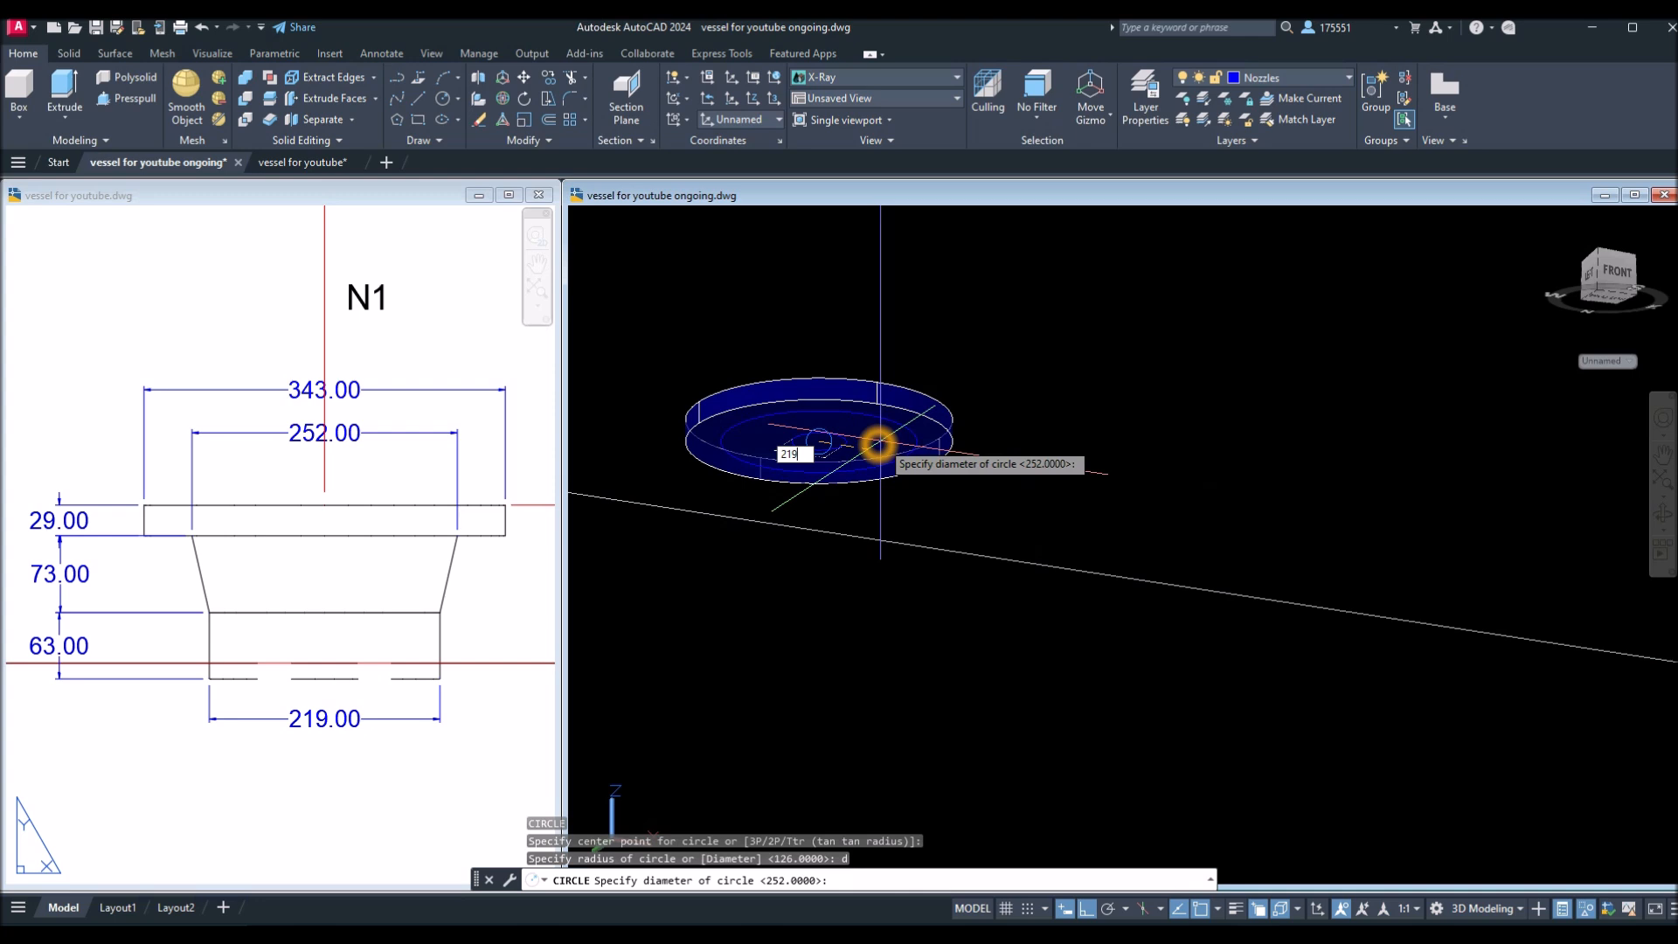
type("9")
key("Return")
Move the 219 circle 73 straight down from the flange's underside, following the N1 reference.
left_click(752, 439)
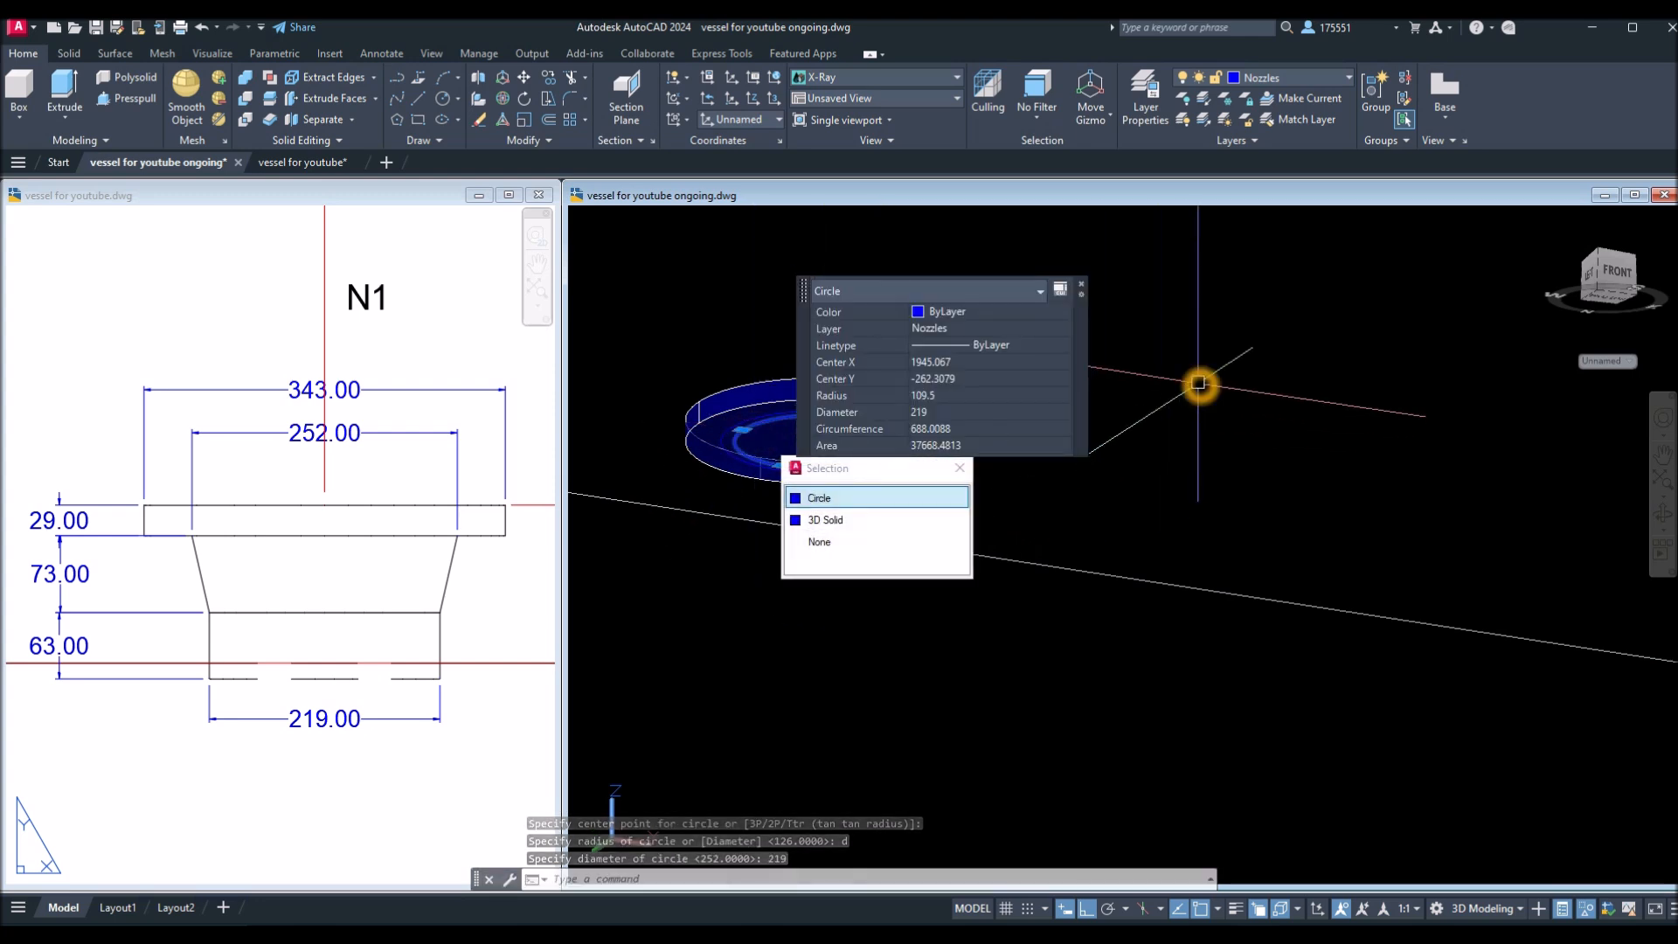
right_click(1198, 383)
left_click(1241, 498)
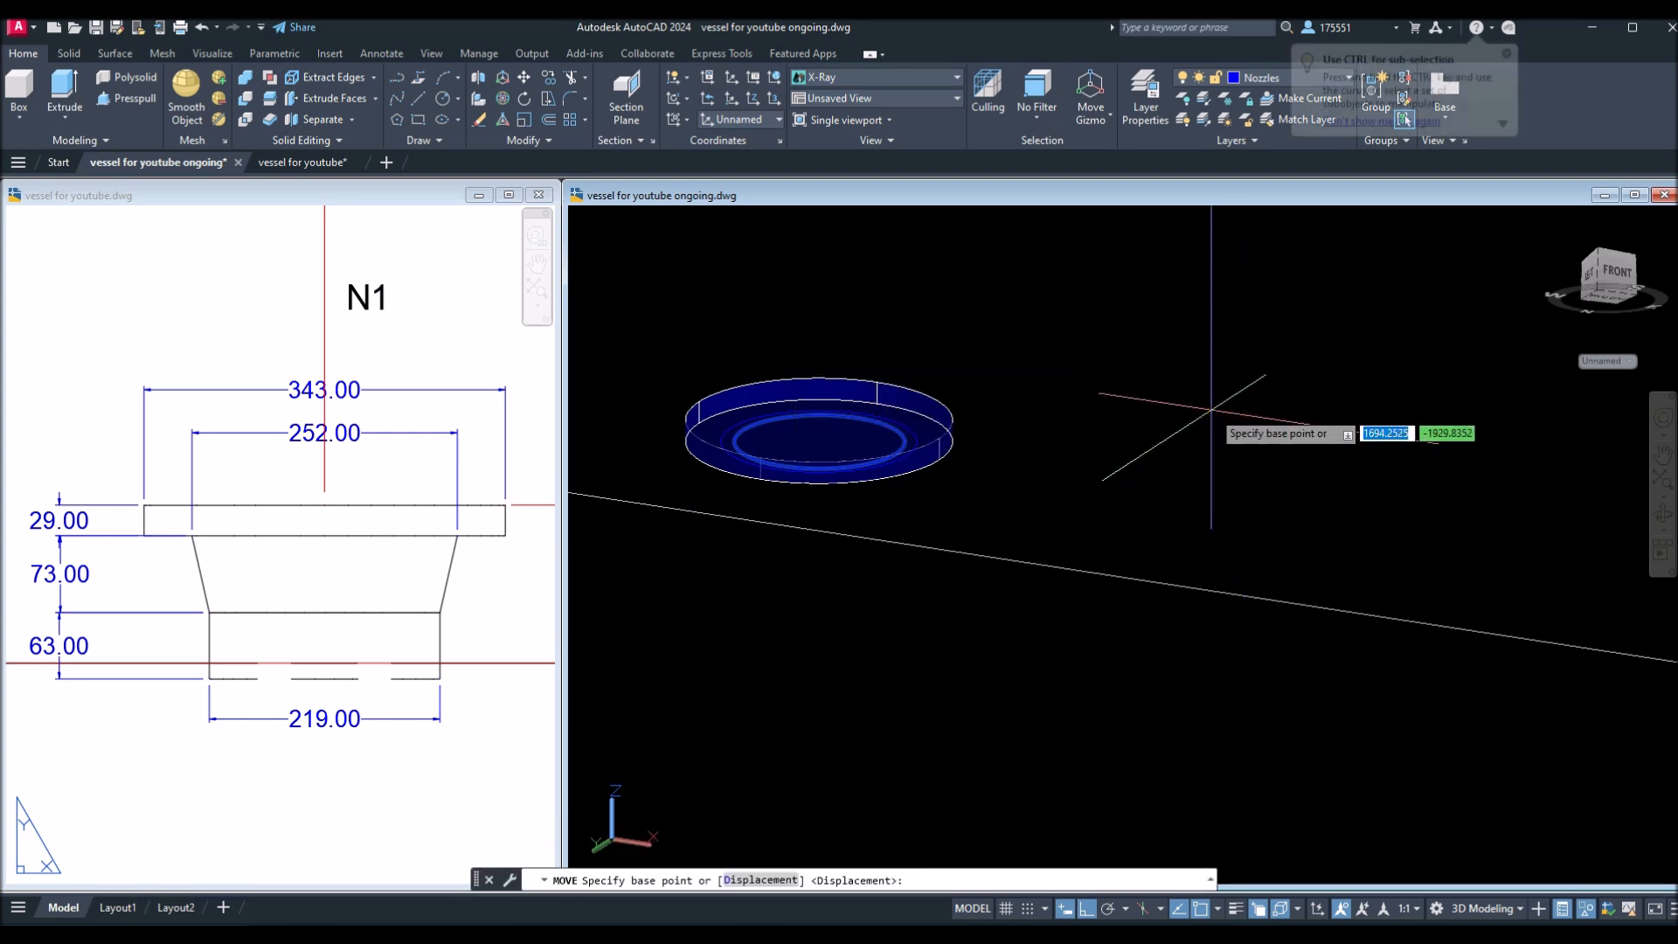
left_click(1210, 411)
left_click(1217, 449)
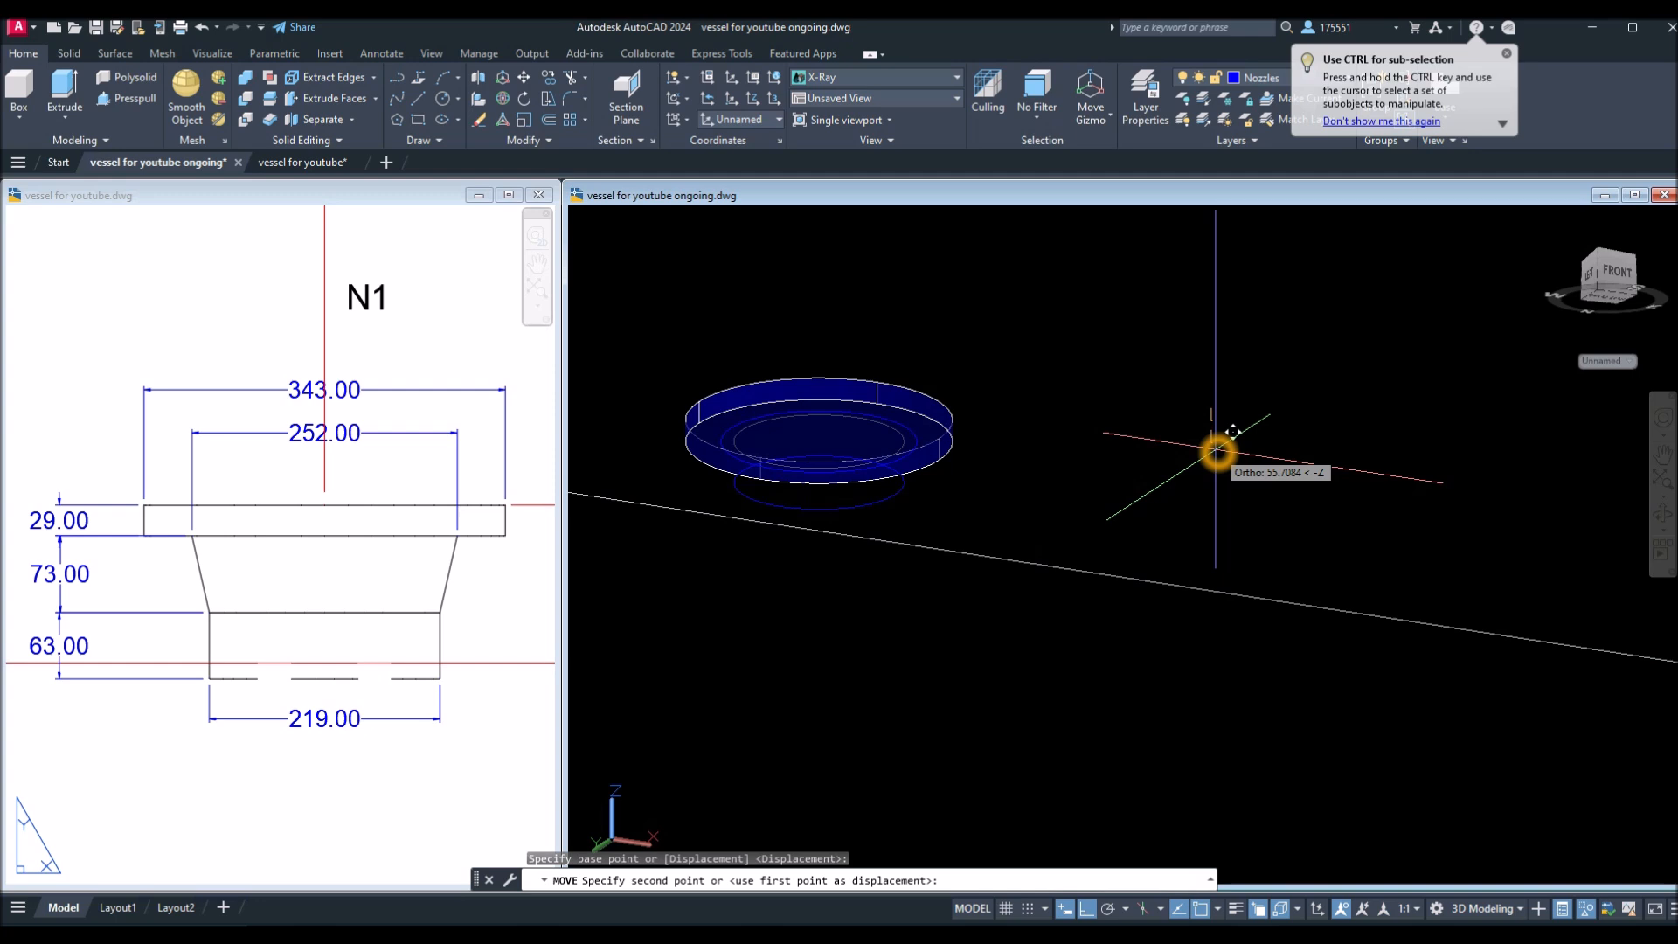
type("73")
key("Return")
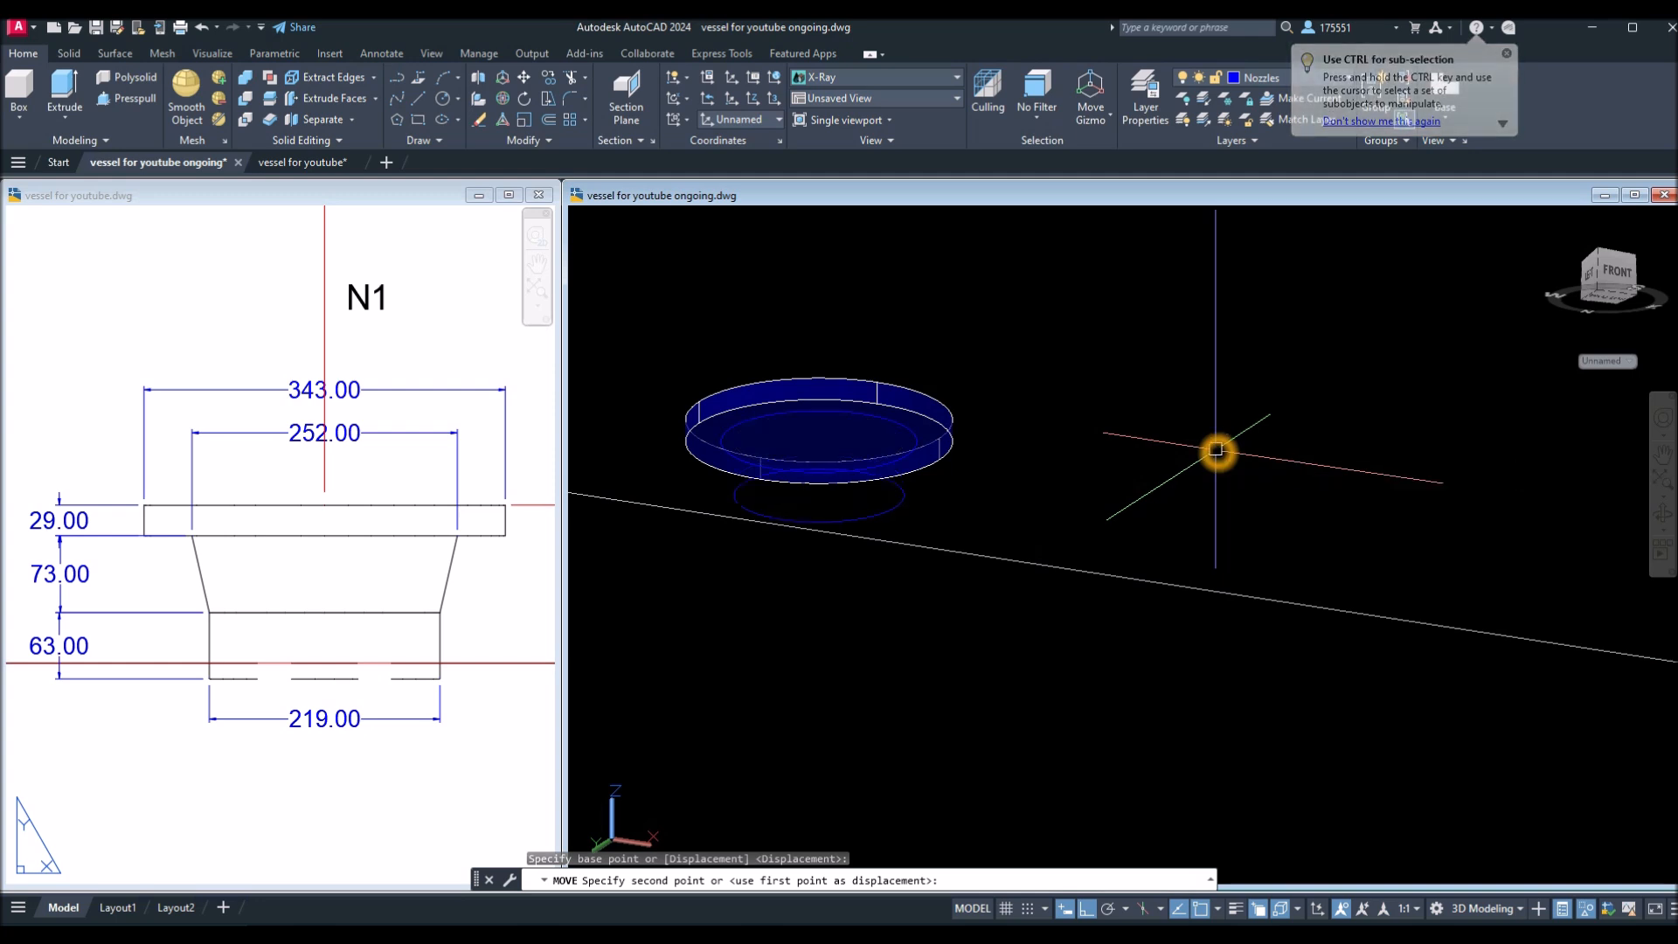
left_click(177, 605)
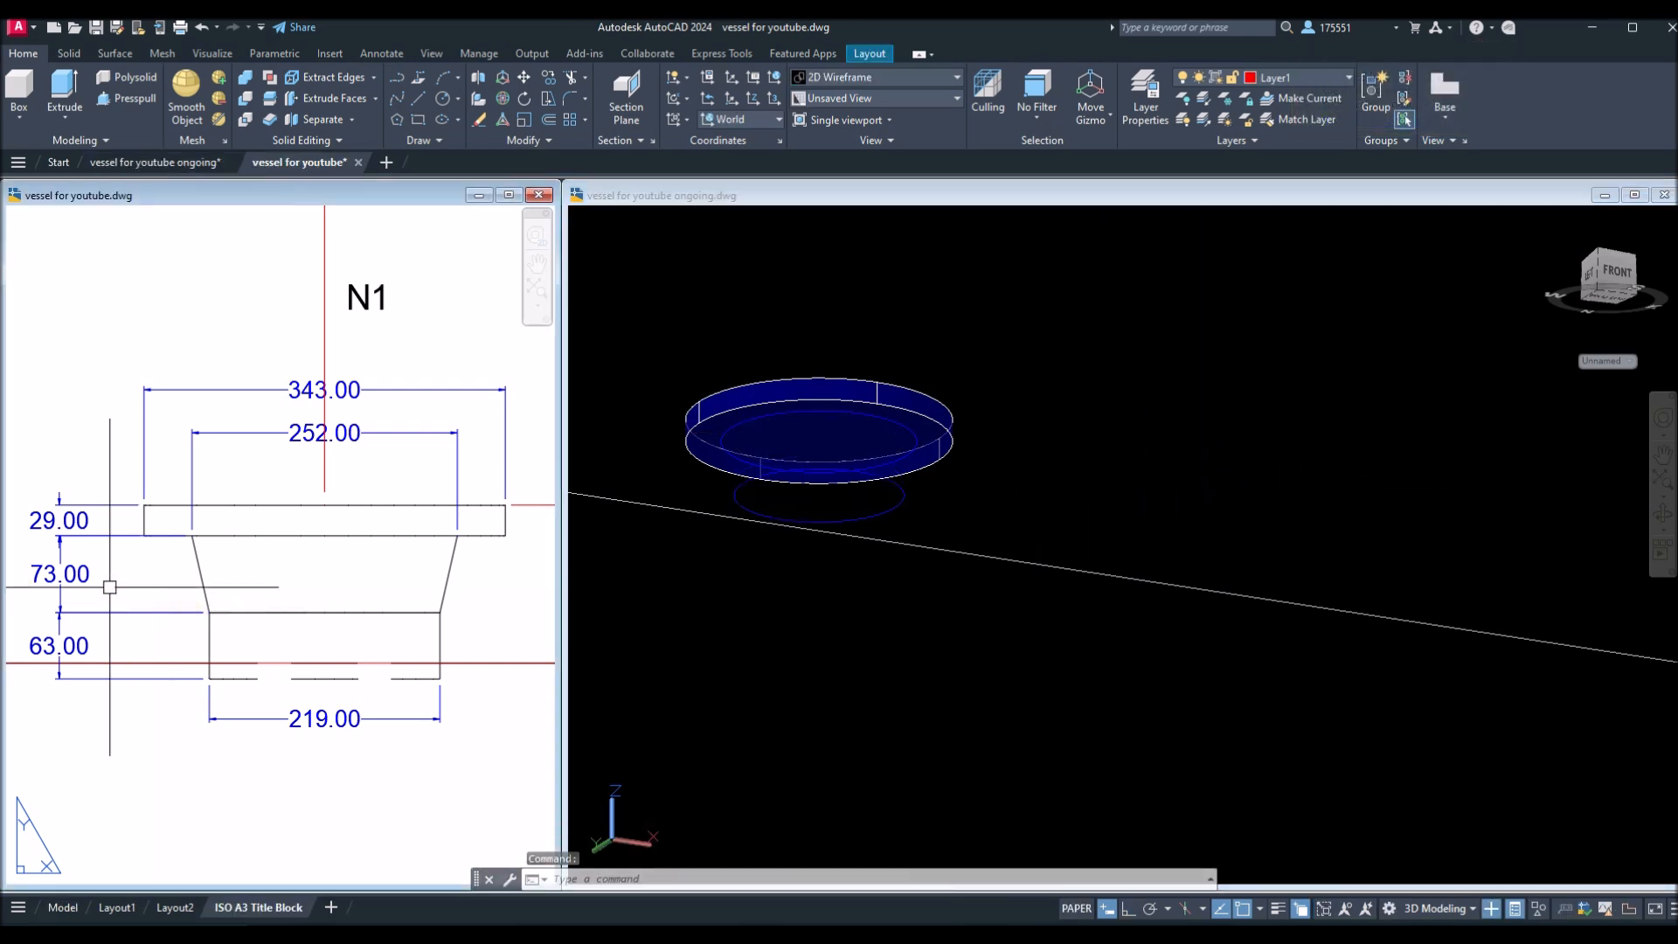
left_click(61, 590)
key("Escape")
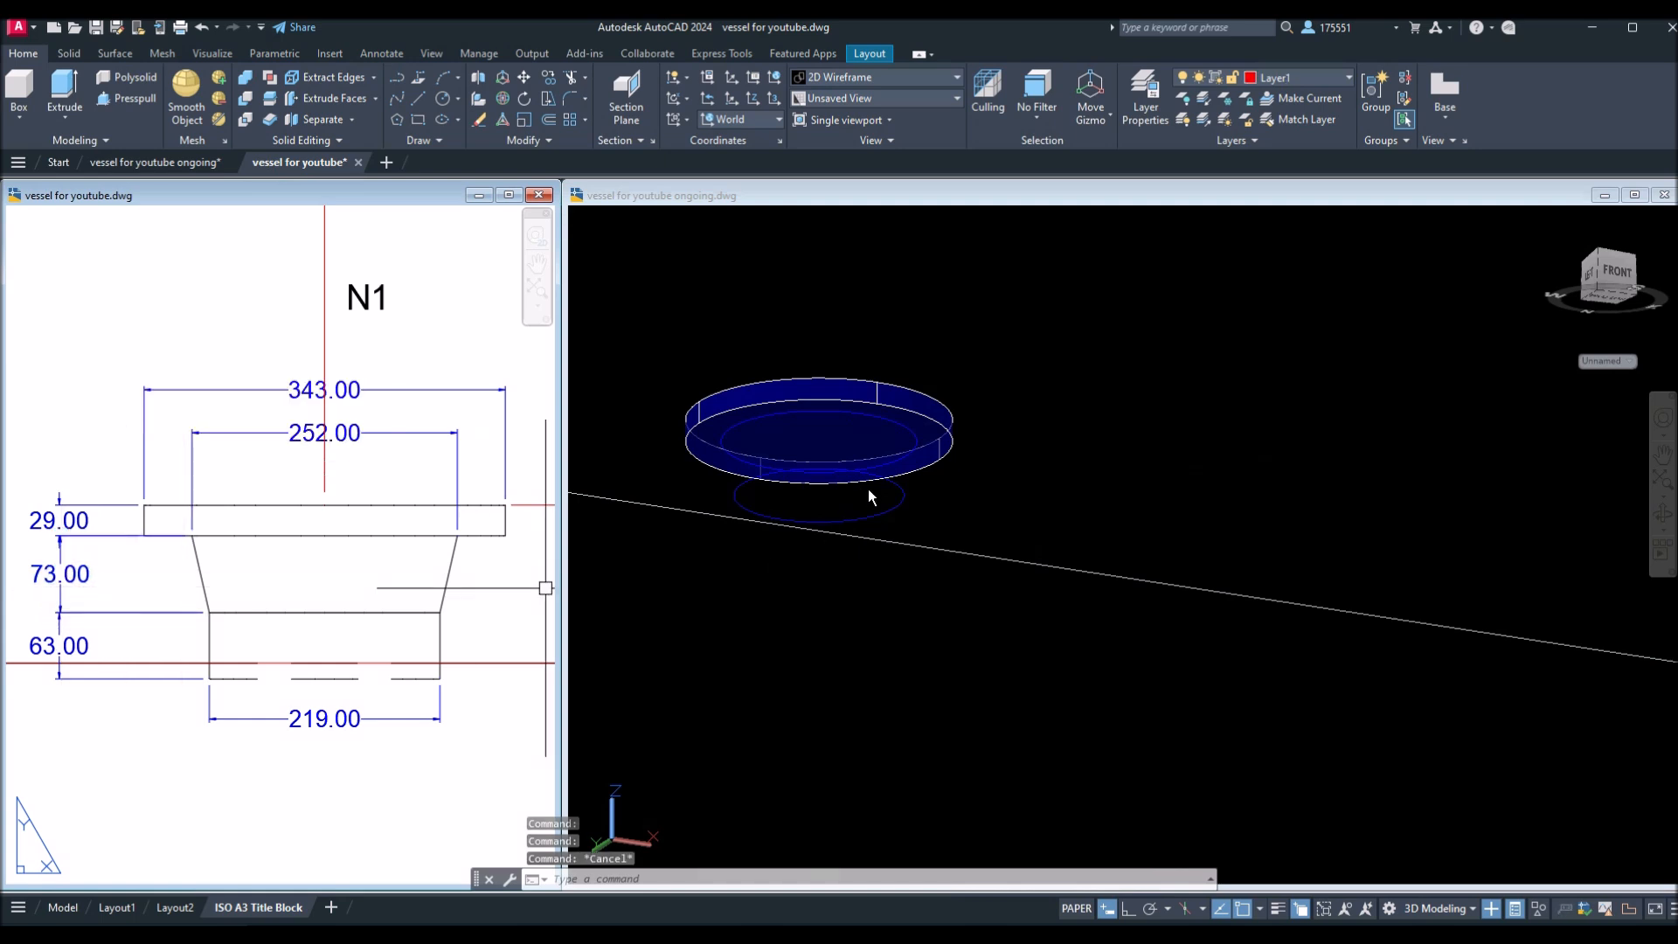
left_click(865, 483)
left_click(906, 493)
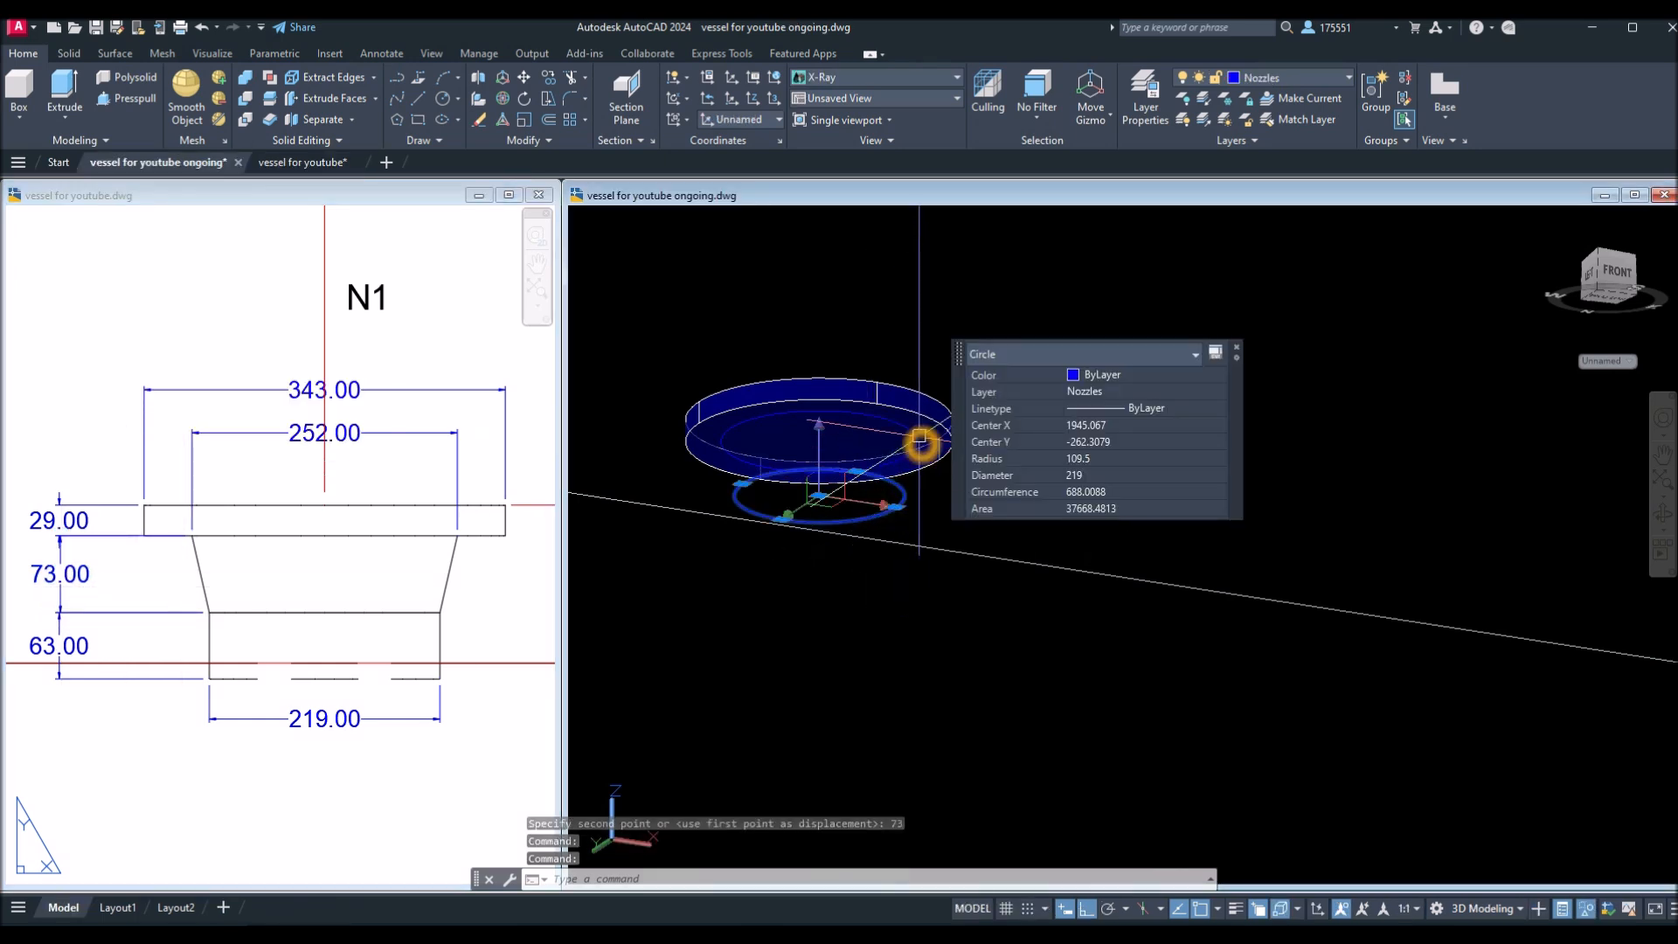
left_click(915, 431)
left_click(915, 431)
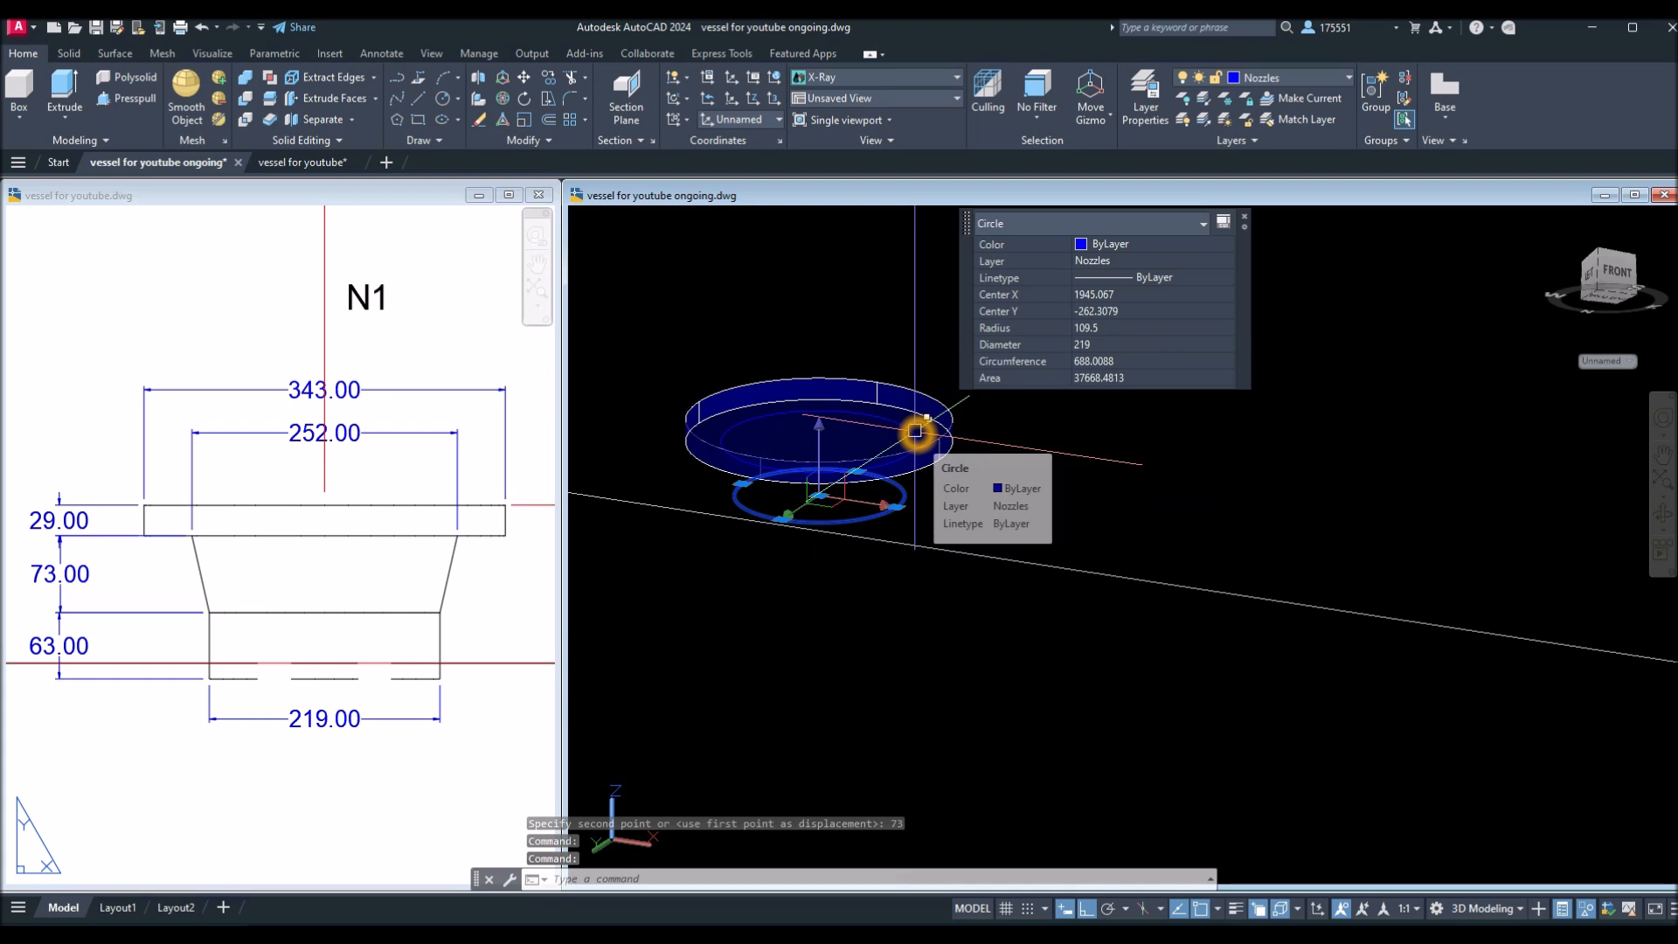
left_click(915, 431)
left_click(922, 438)
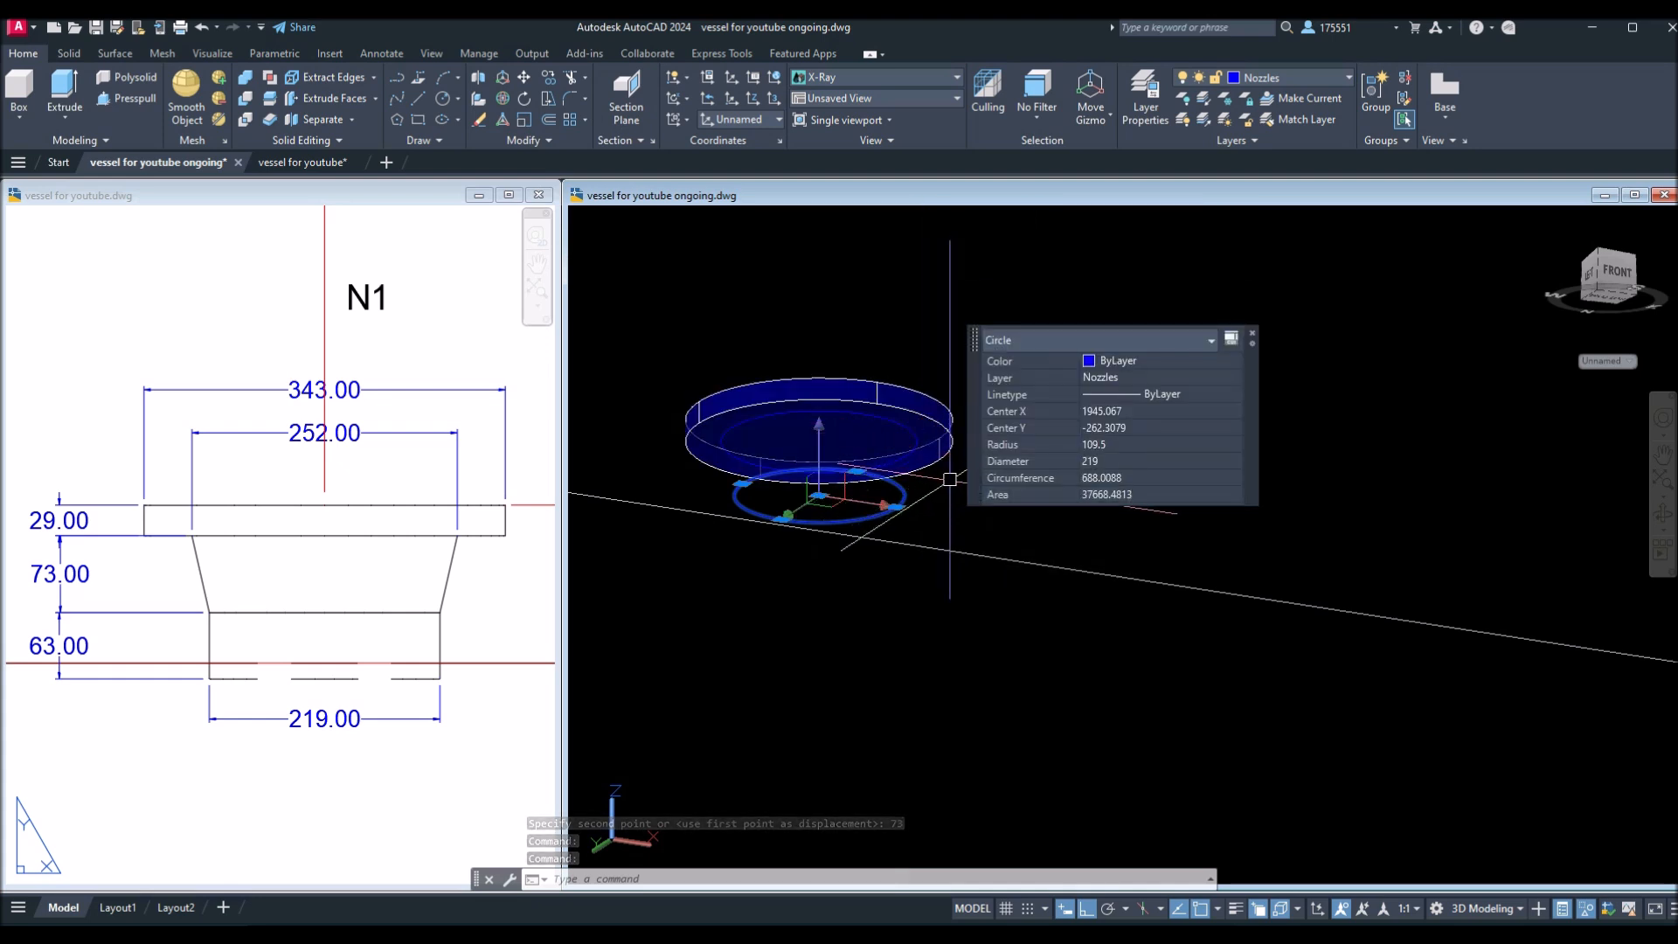
key("Escape")
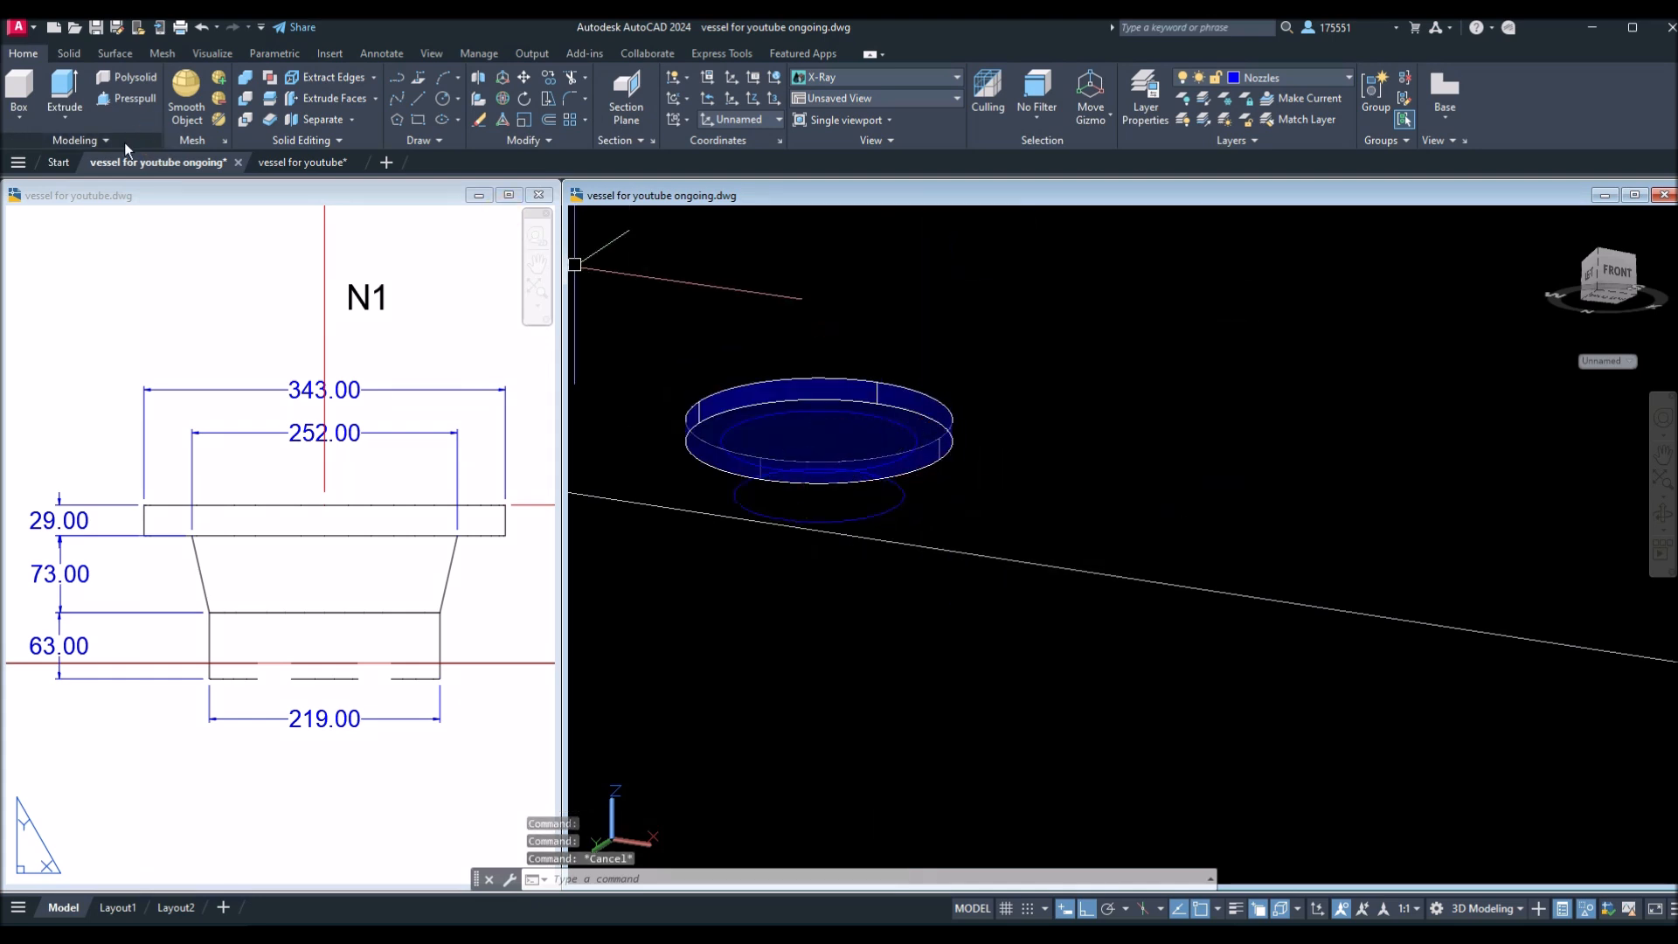
Loft a solid from the lower 219 circle to the 252 circle, using cross sections only, to form N1's tapered neck.
left_click(65, 119)
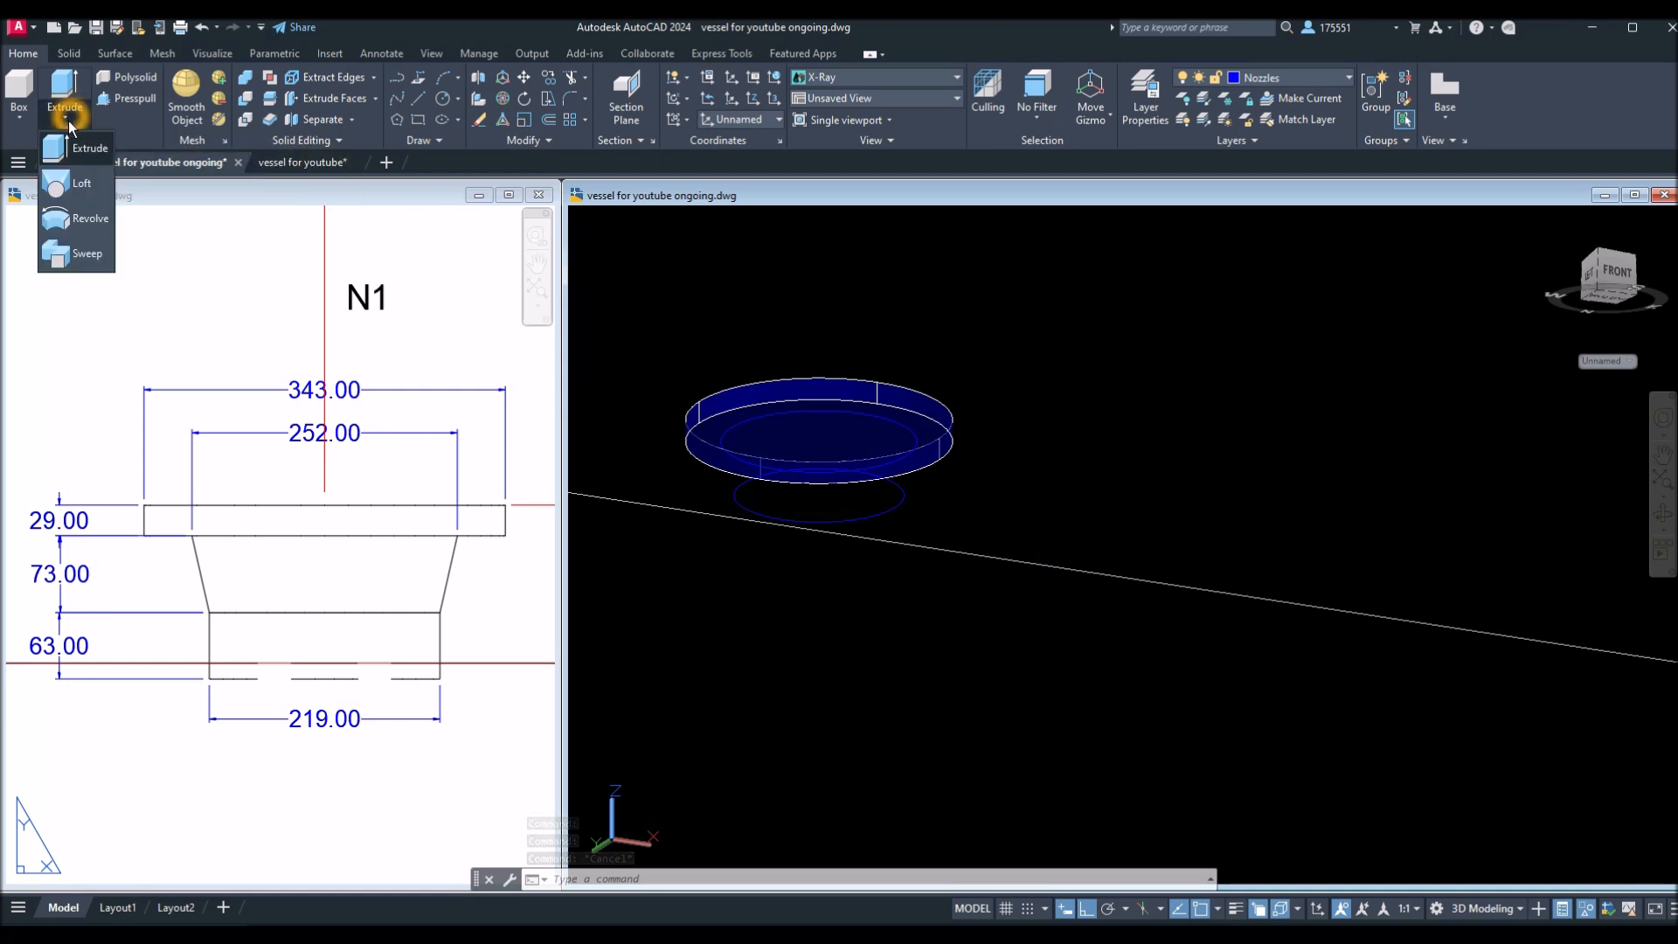
left_click(79, 182)
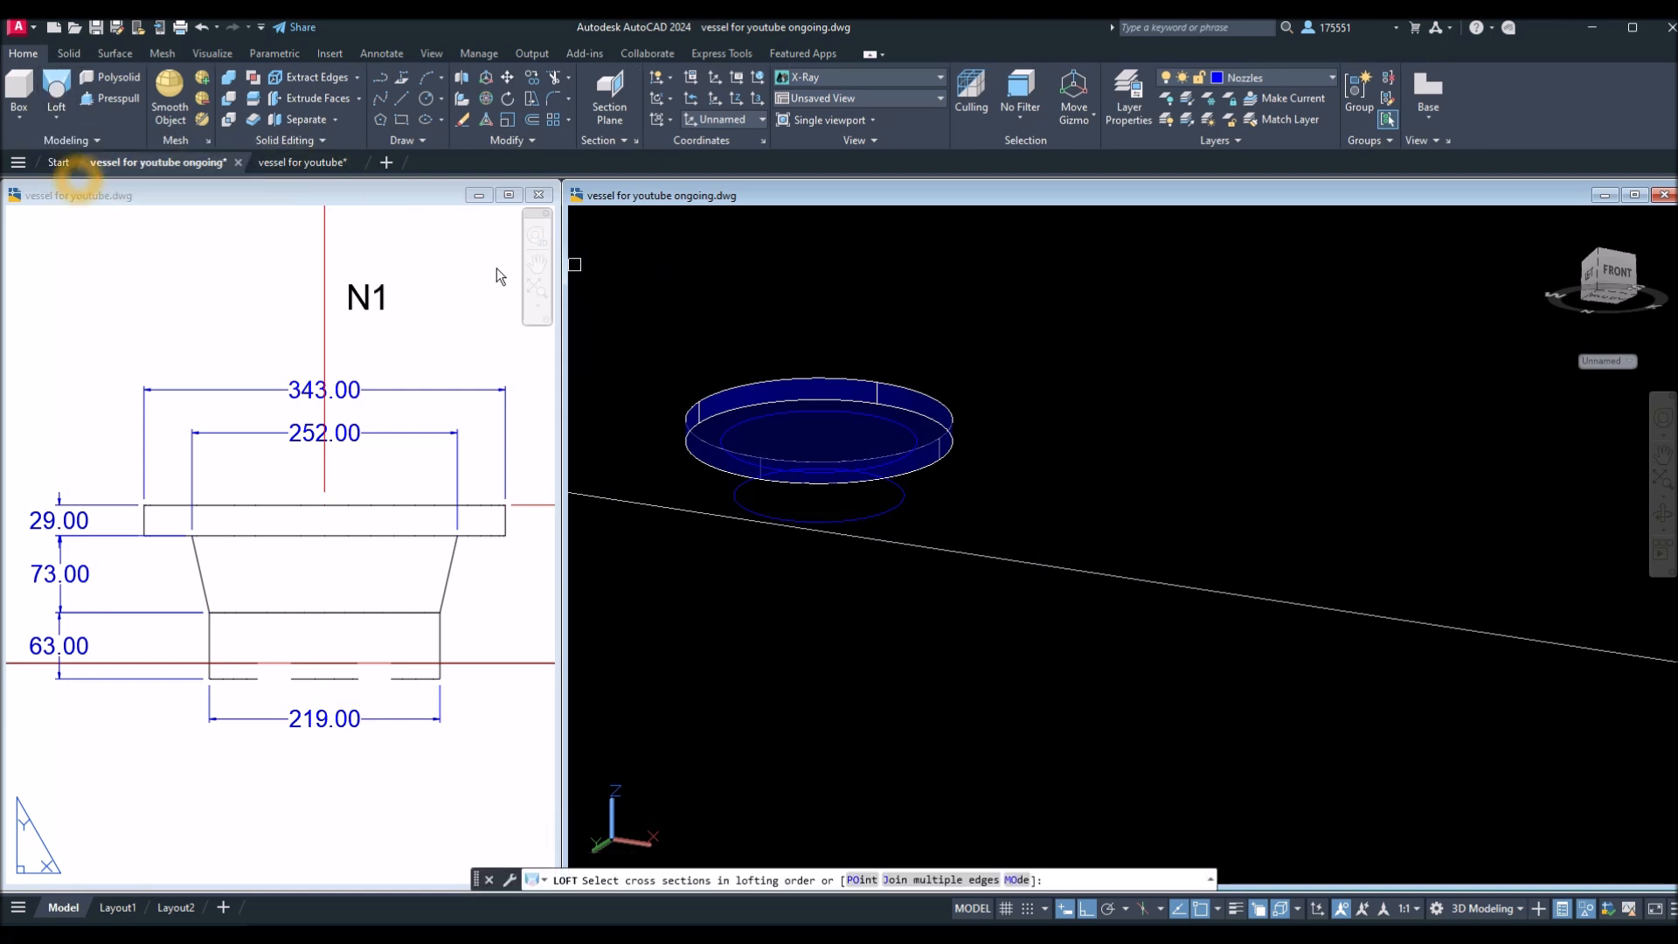
left_click(906, 493)
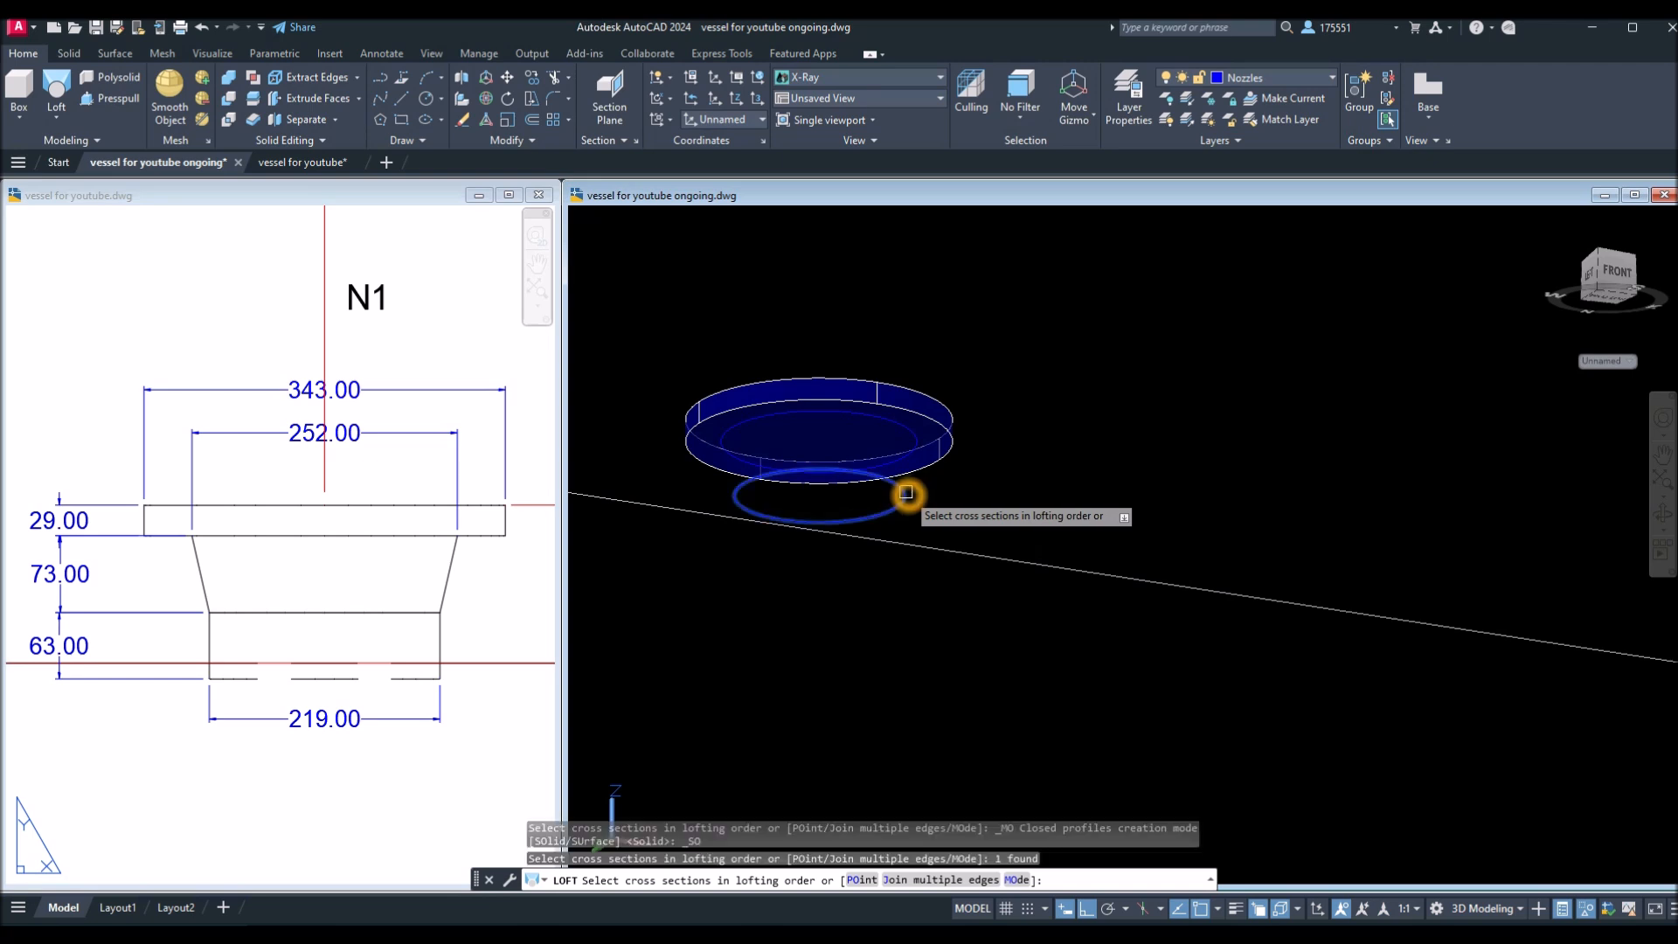
left_click(915, 437)
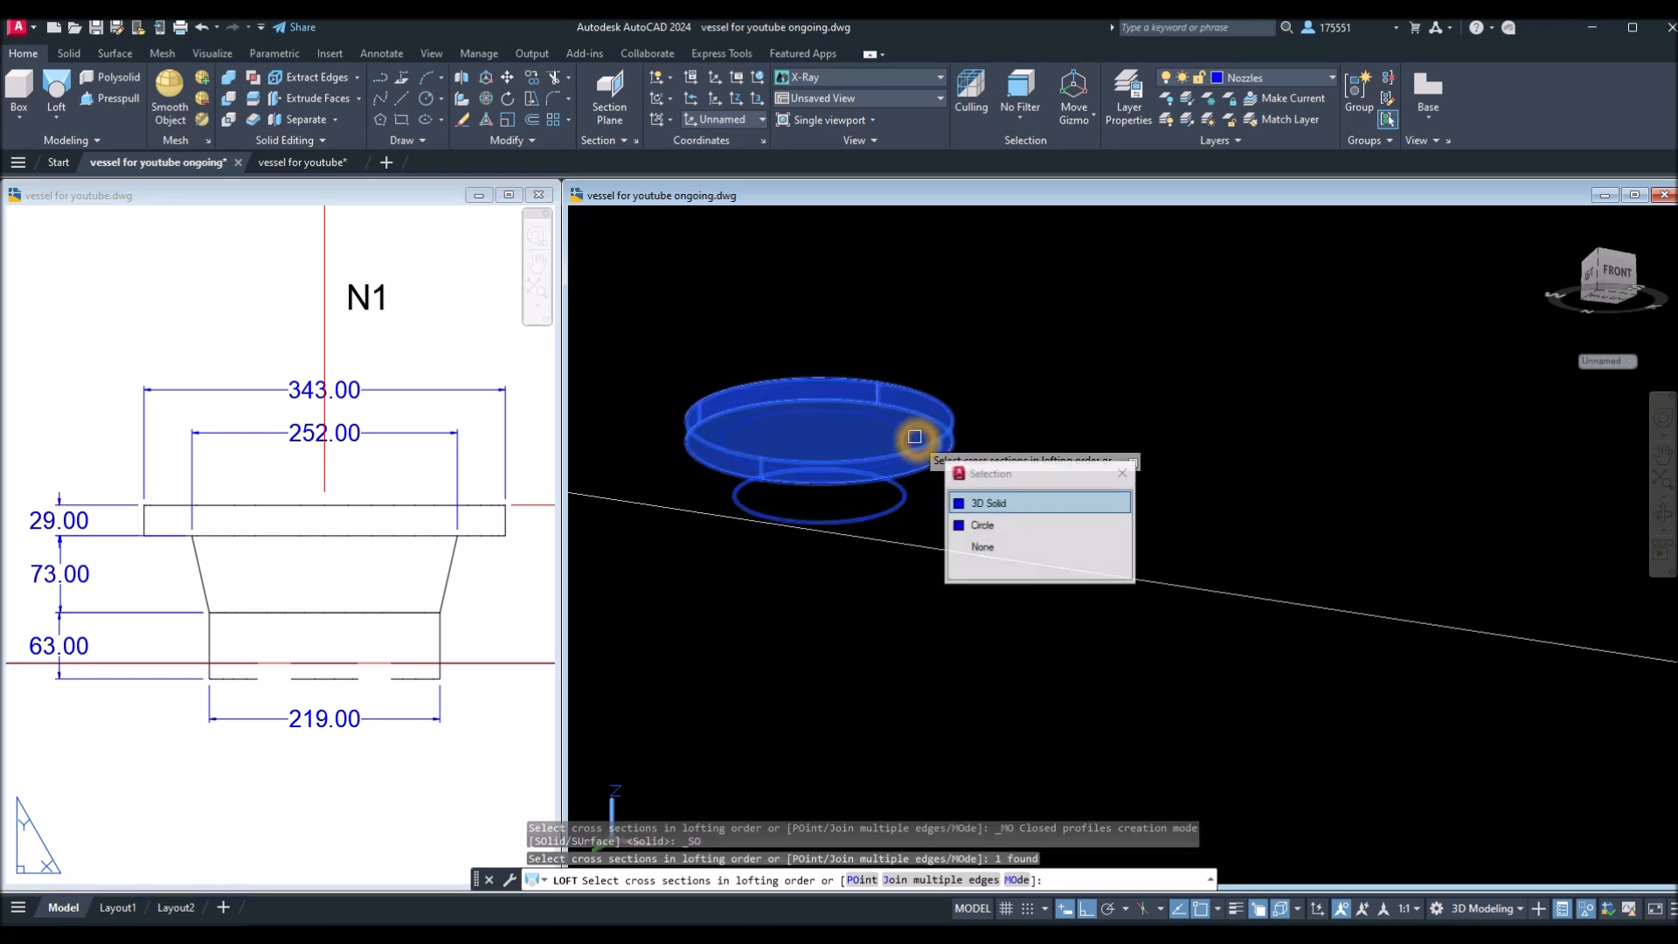
left_click(1000, 523)
right_click(1012, 453)
left_click(1040, 461)
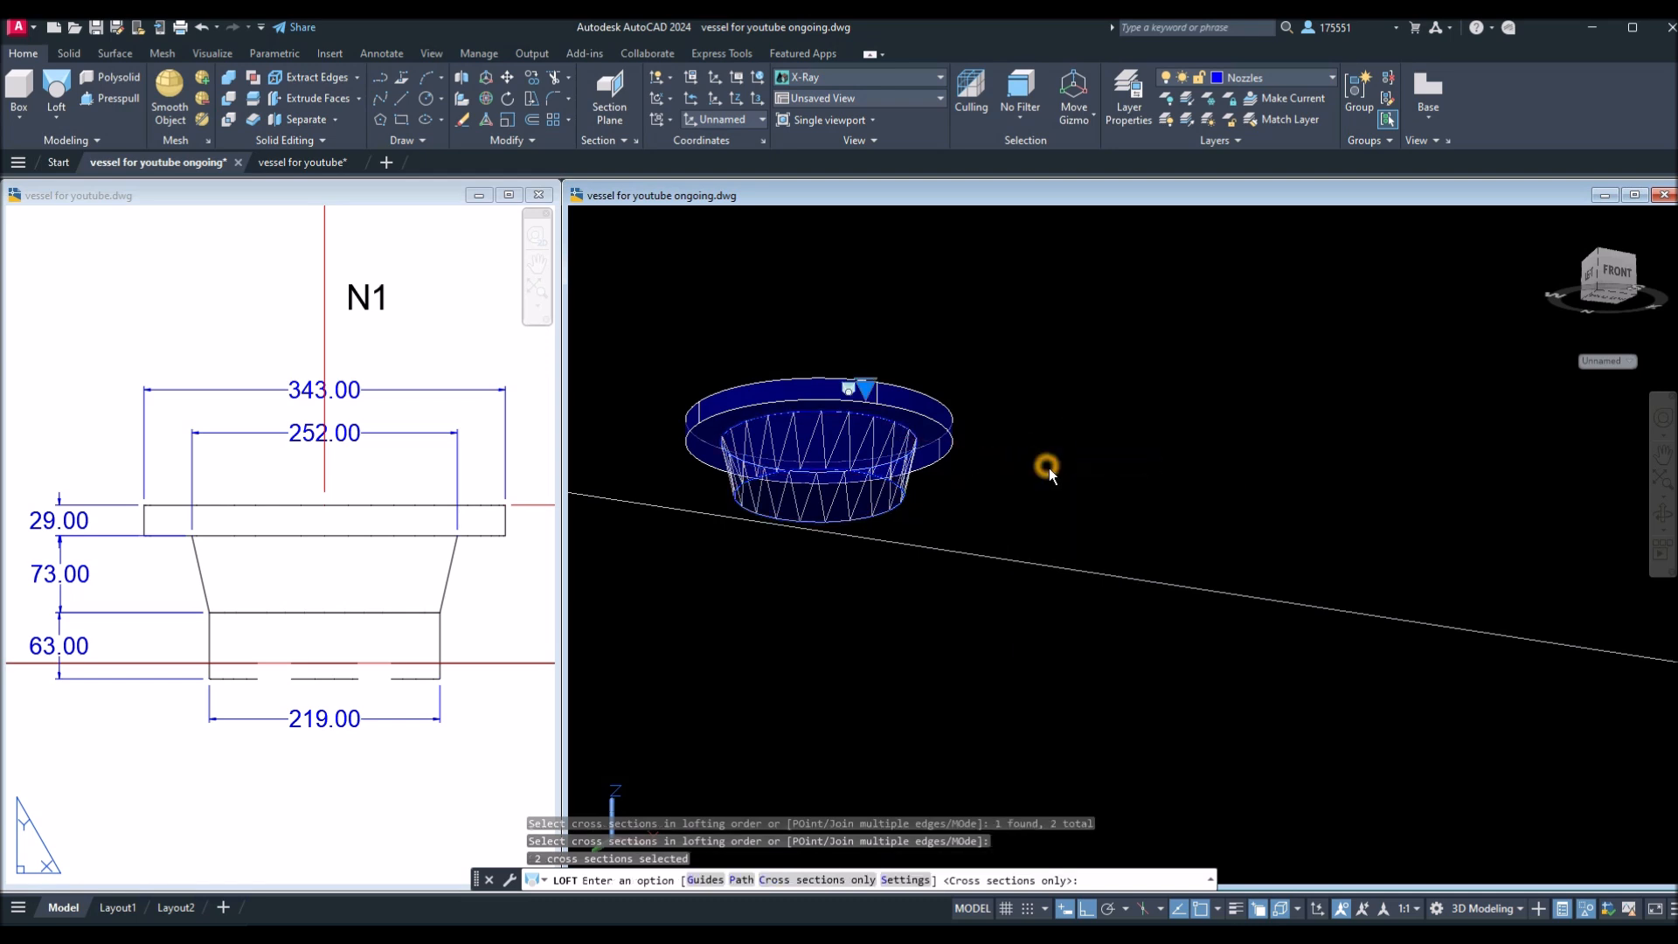
right_click(1047, 464)
left_click(1074, 477)
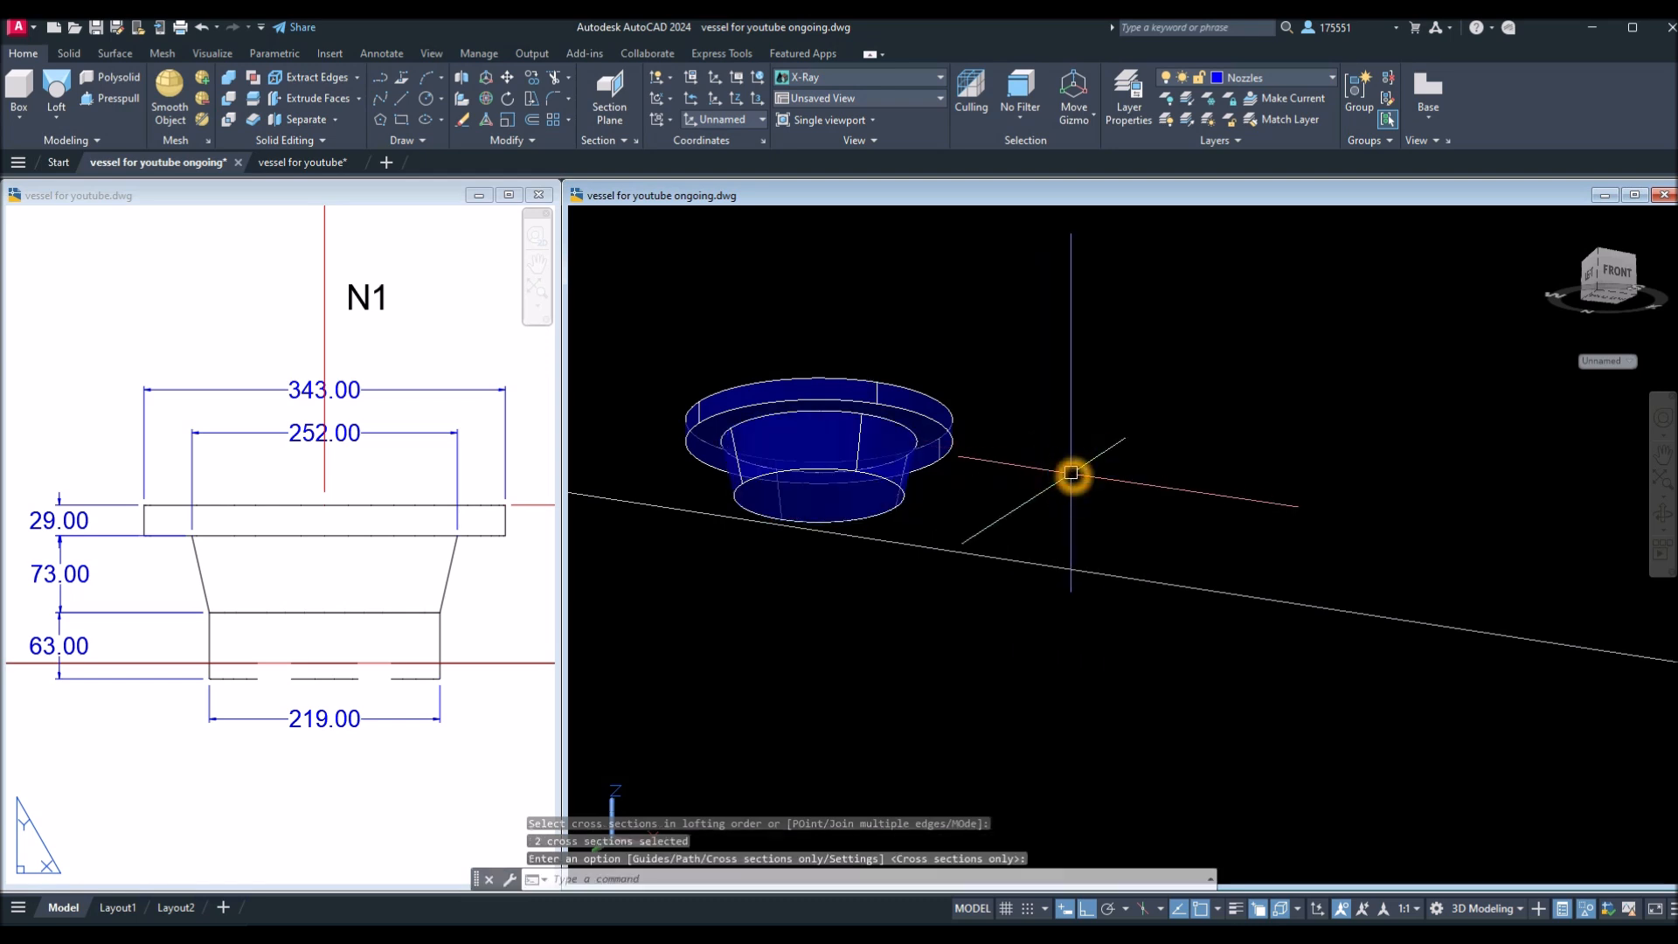
Presspull the tapered neck's lower 219 face 63 downward to form N1's straight neck, following the reference.
left_click(273, 673)
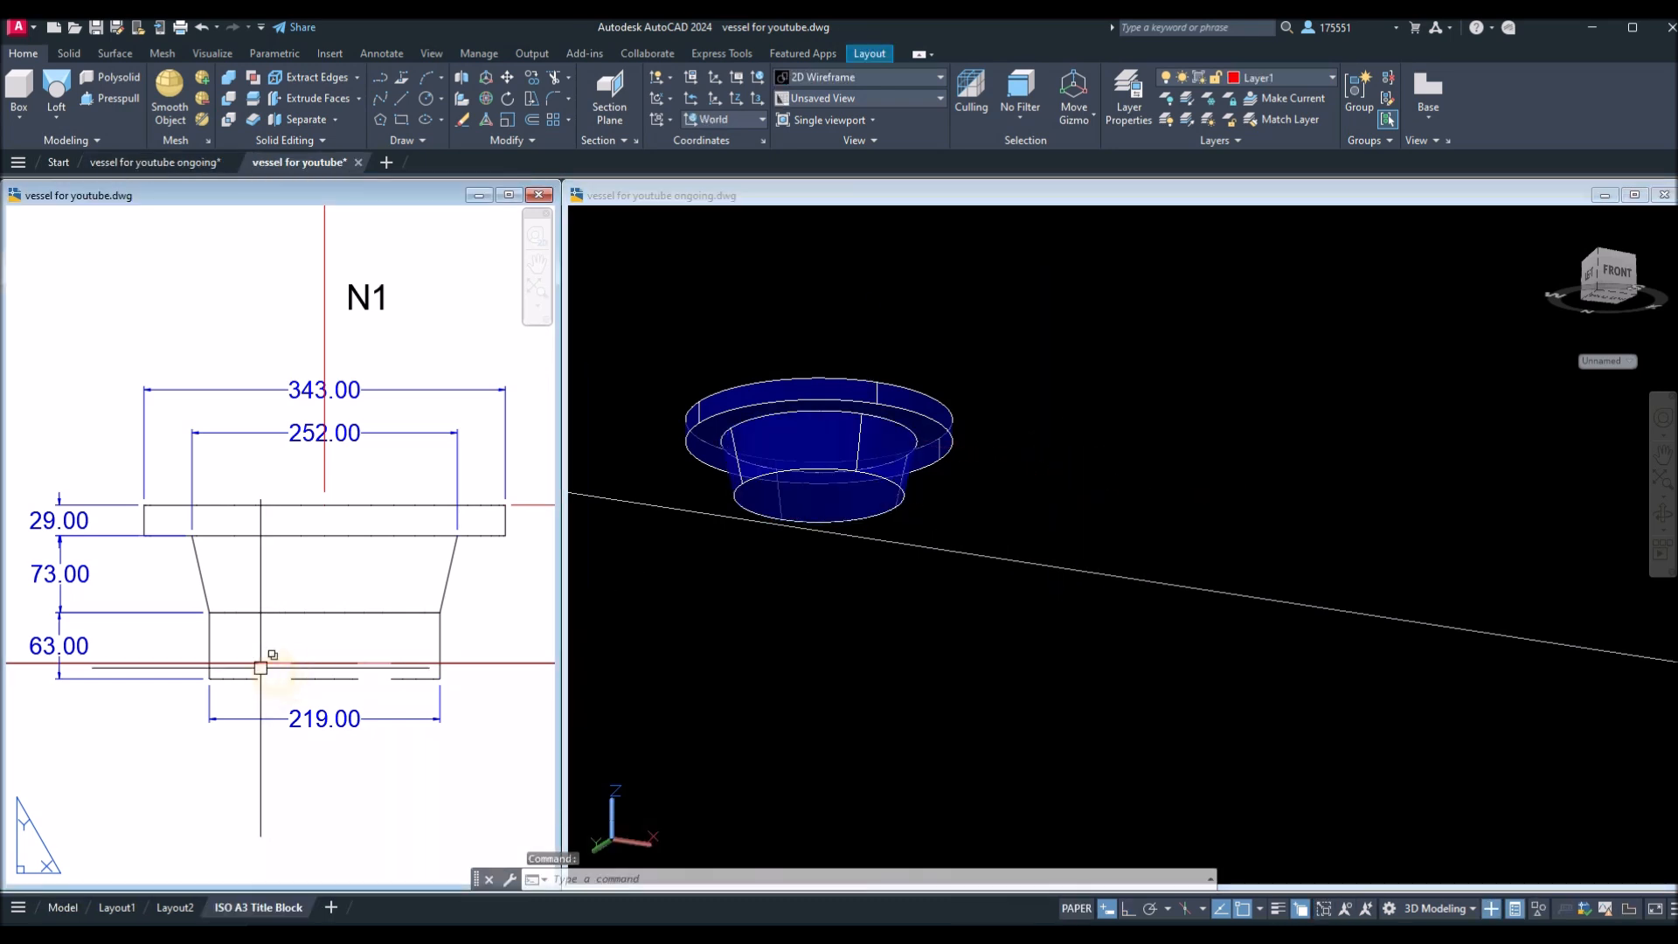
left_click(57, 643)
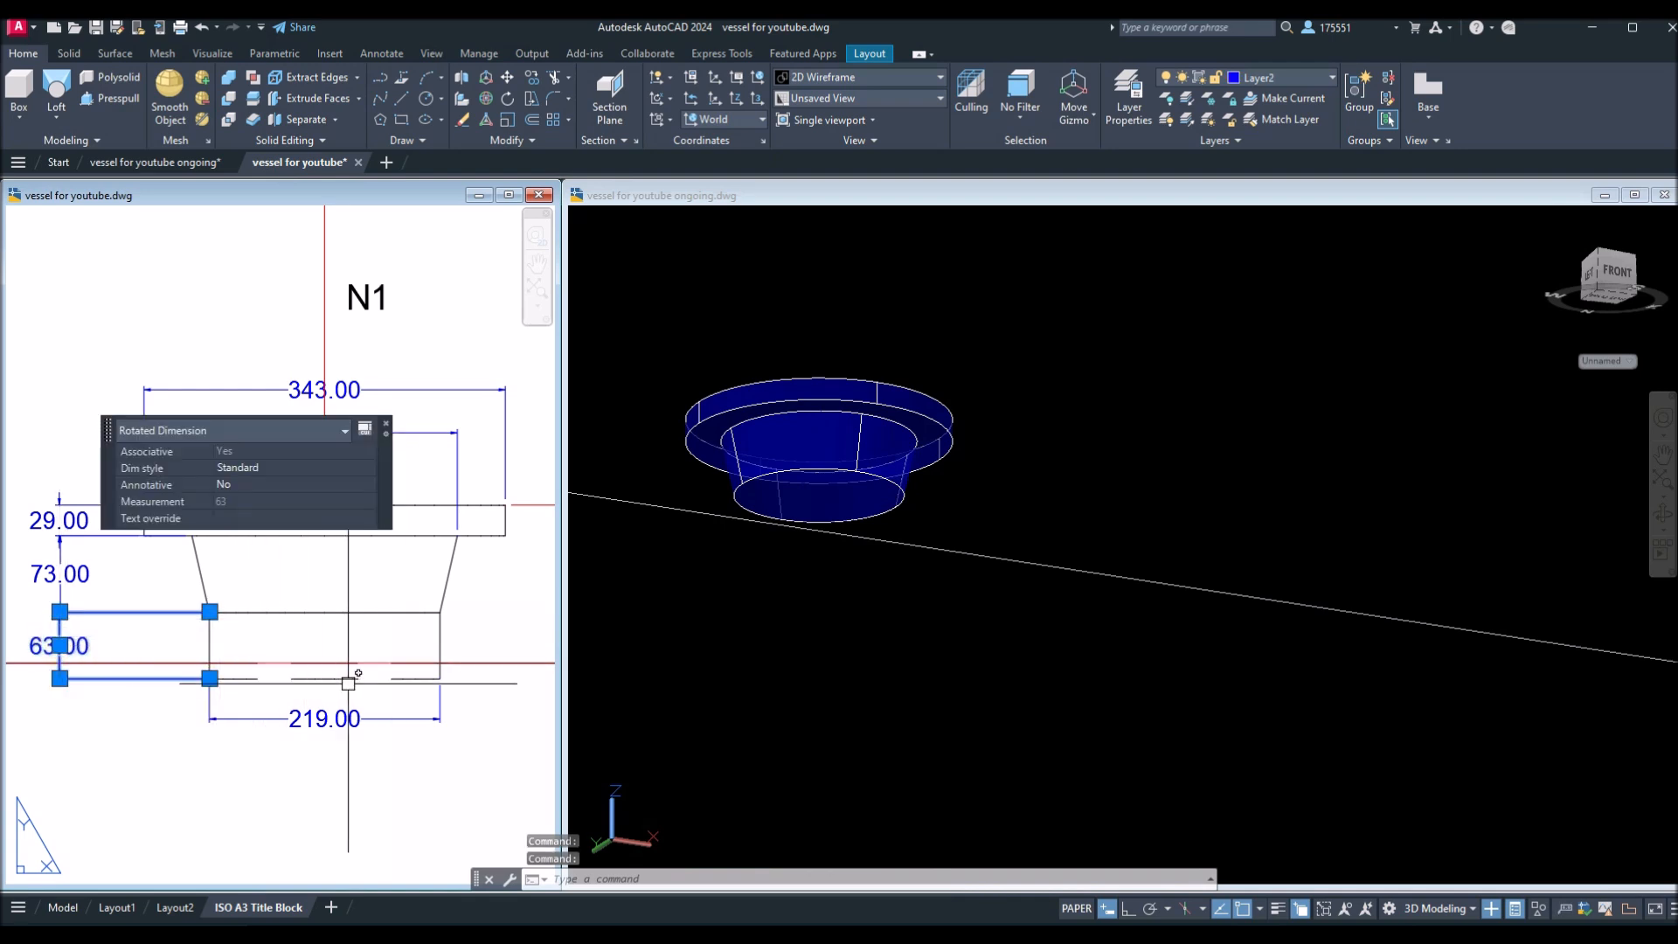
key("Escape")
left_click(781, 697)
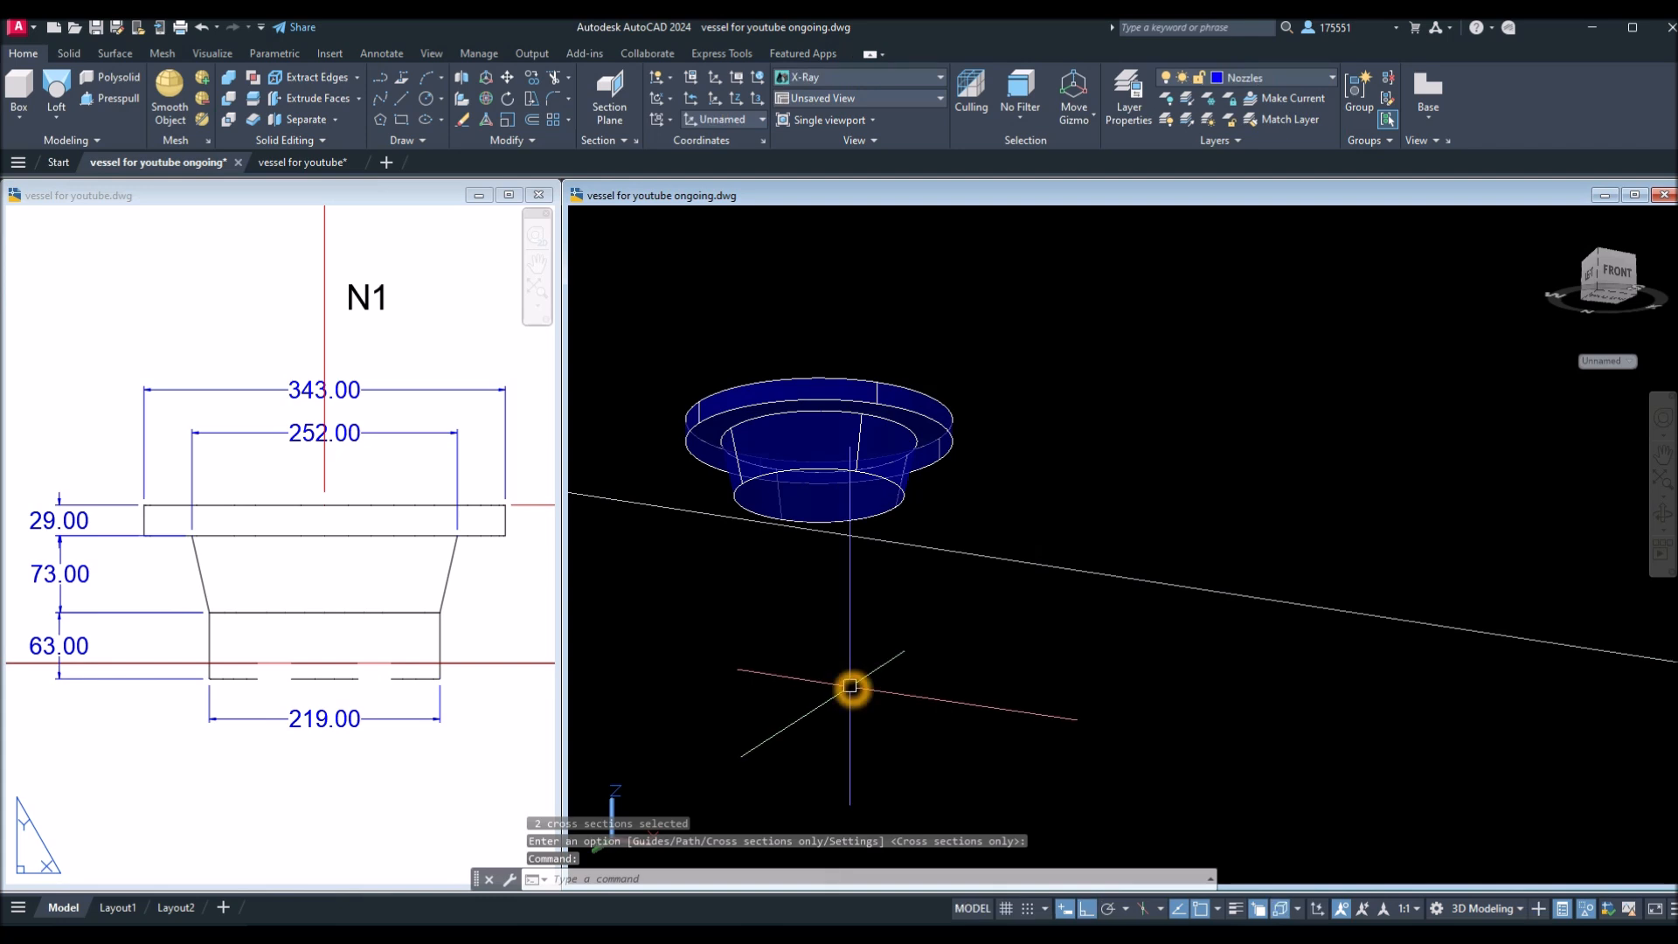
left_click(122, 101)
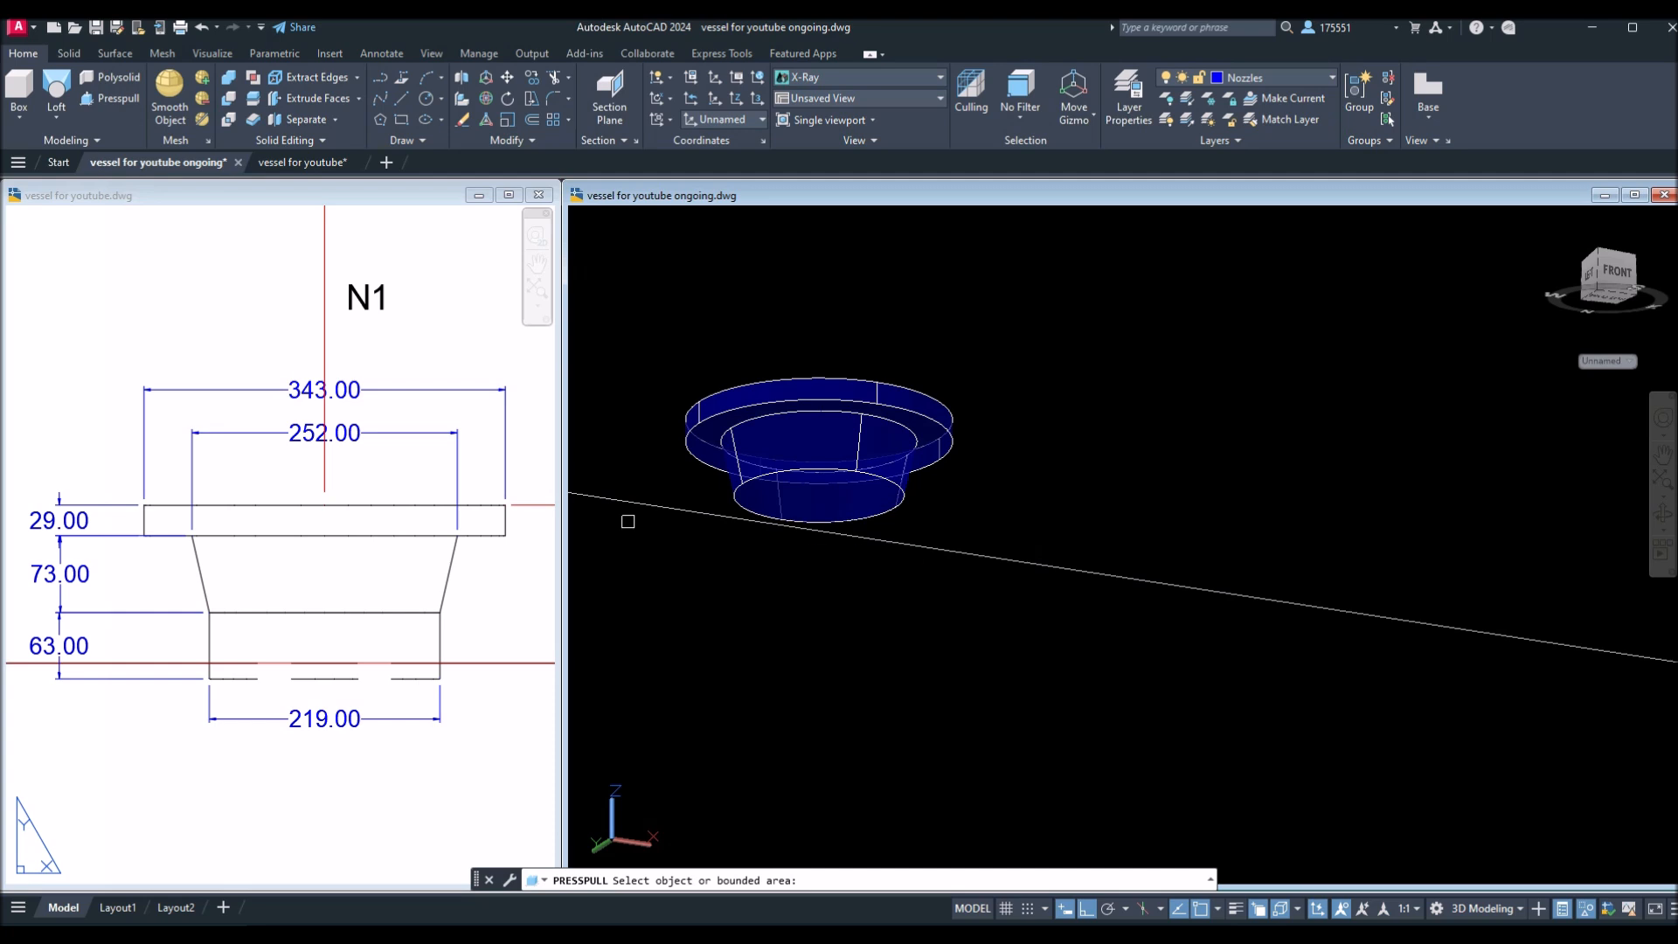
left_click(814, 502)
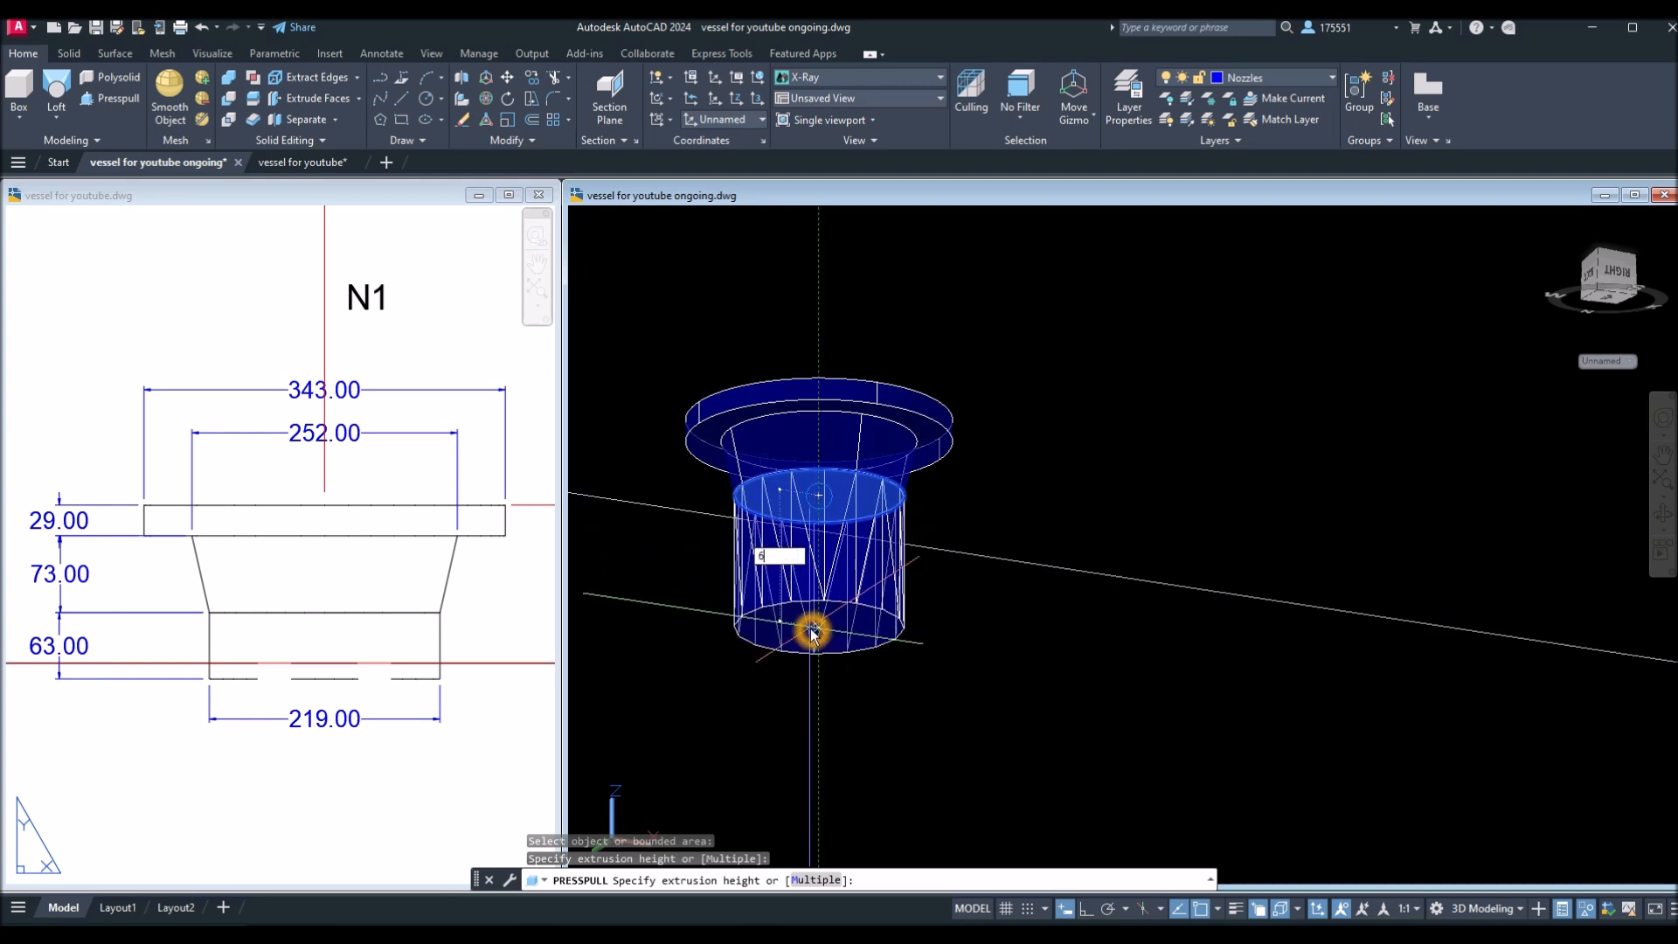
key("Return")
key("Return")
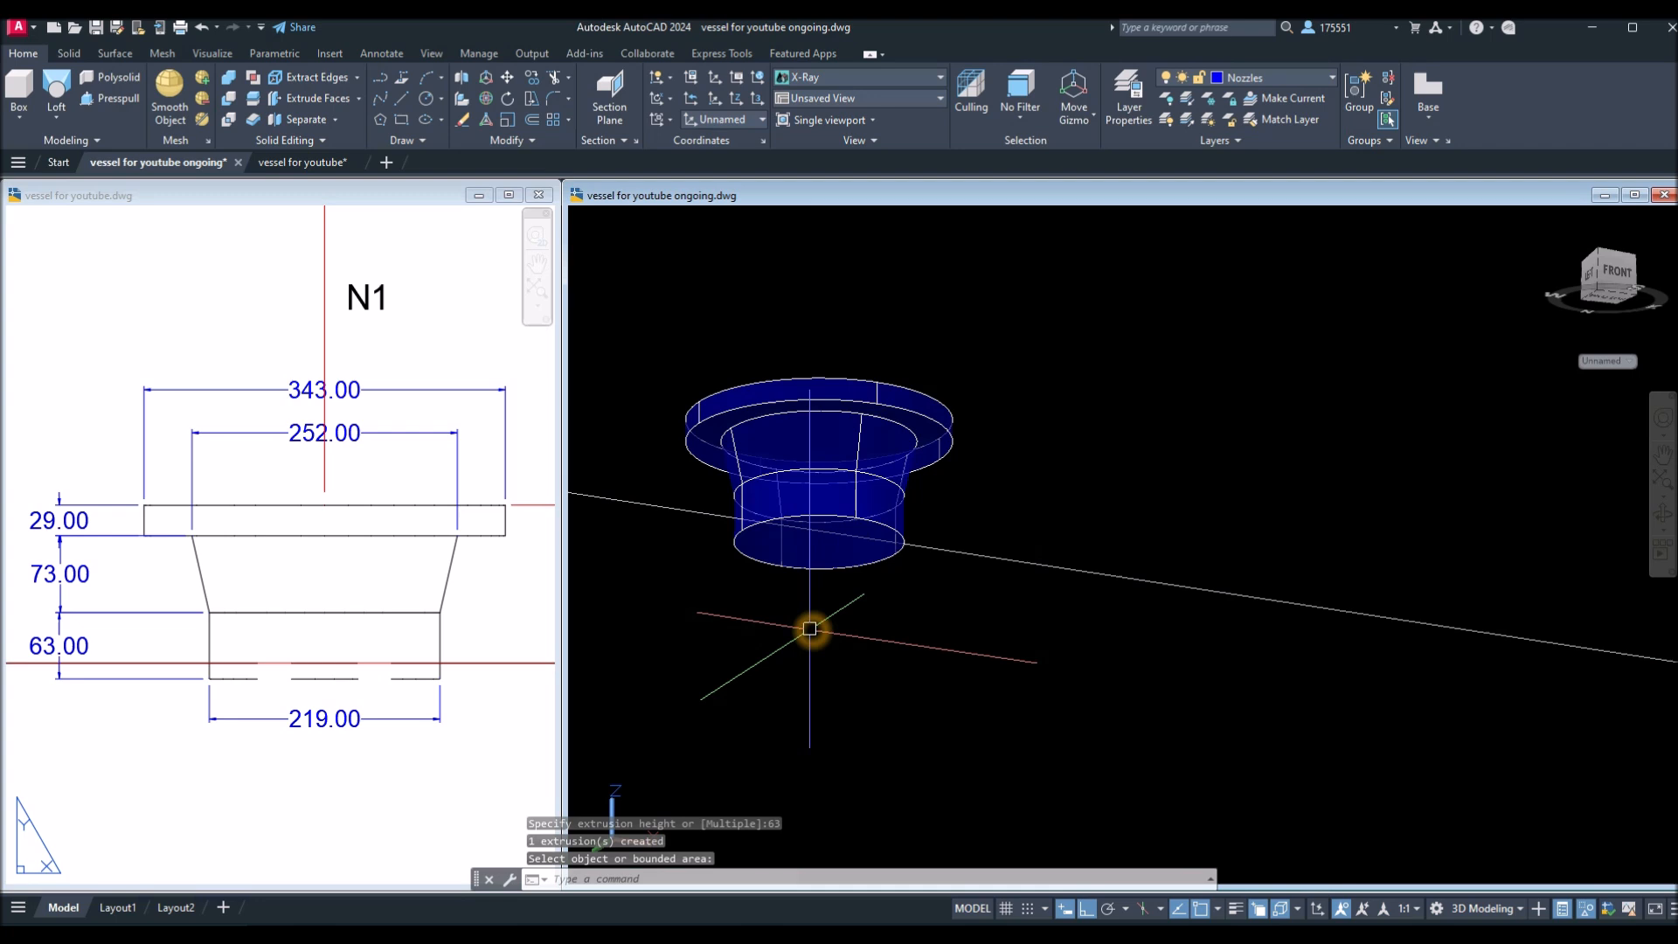
Set the model to the front view and bring nozzle N2's dimensioned detail into view on the reference drawing.
left_click(601, 220)
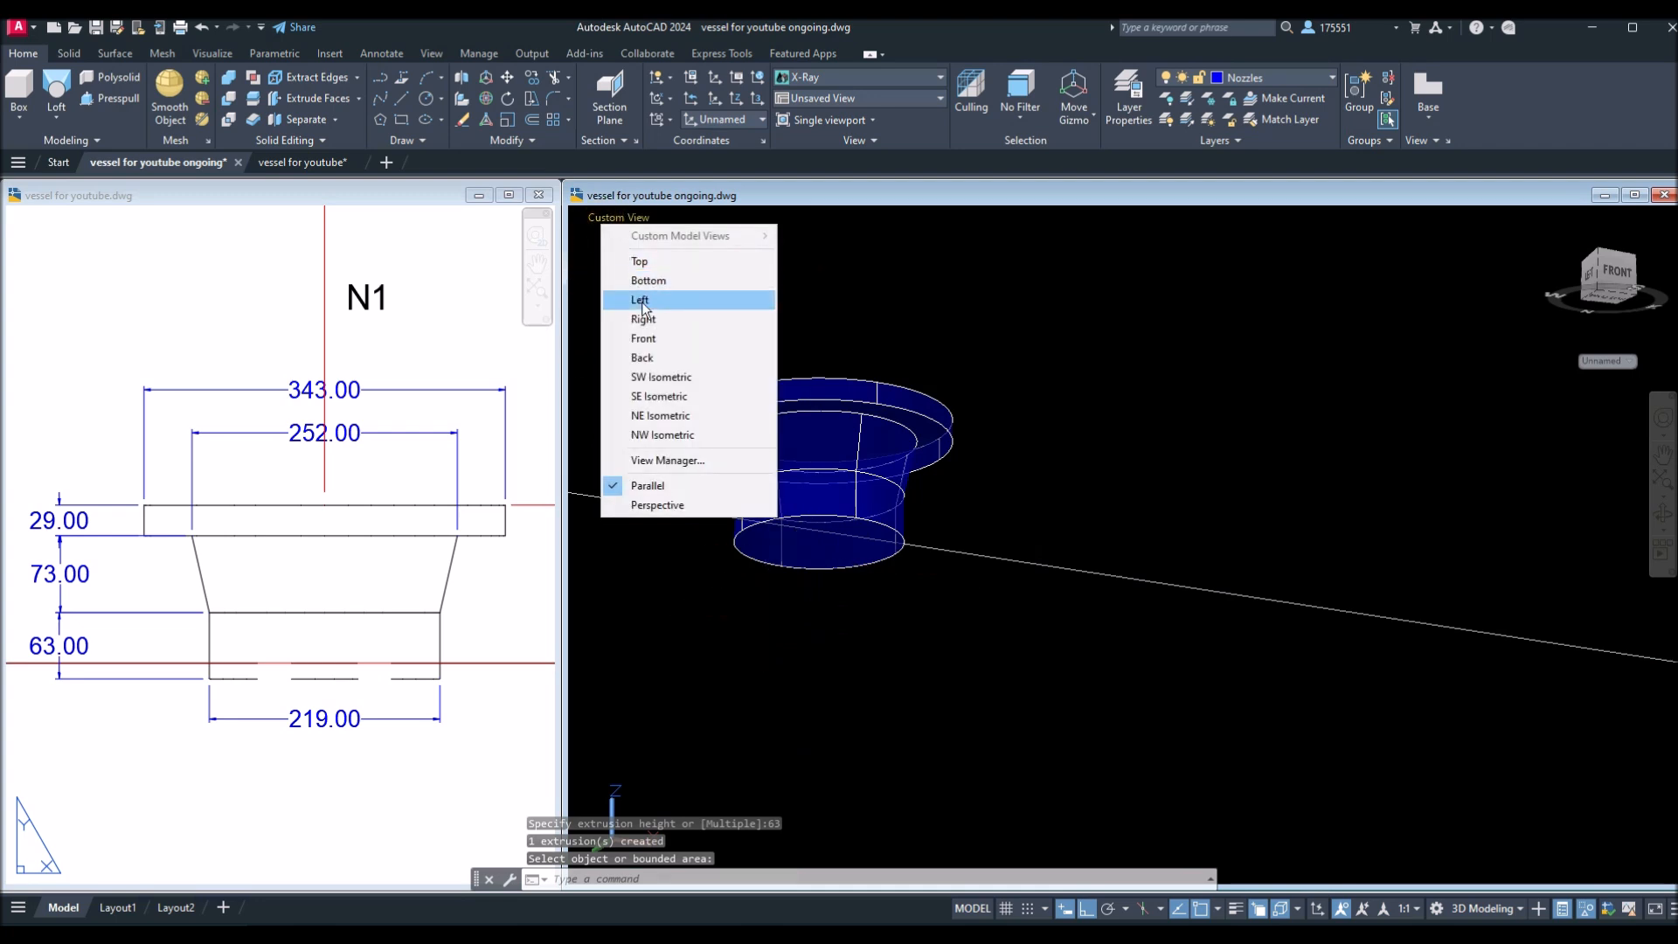
left_click(645, 337)
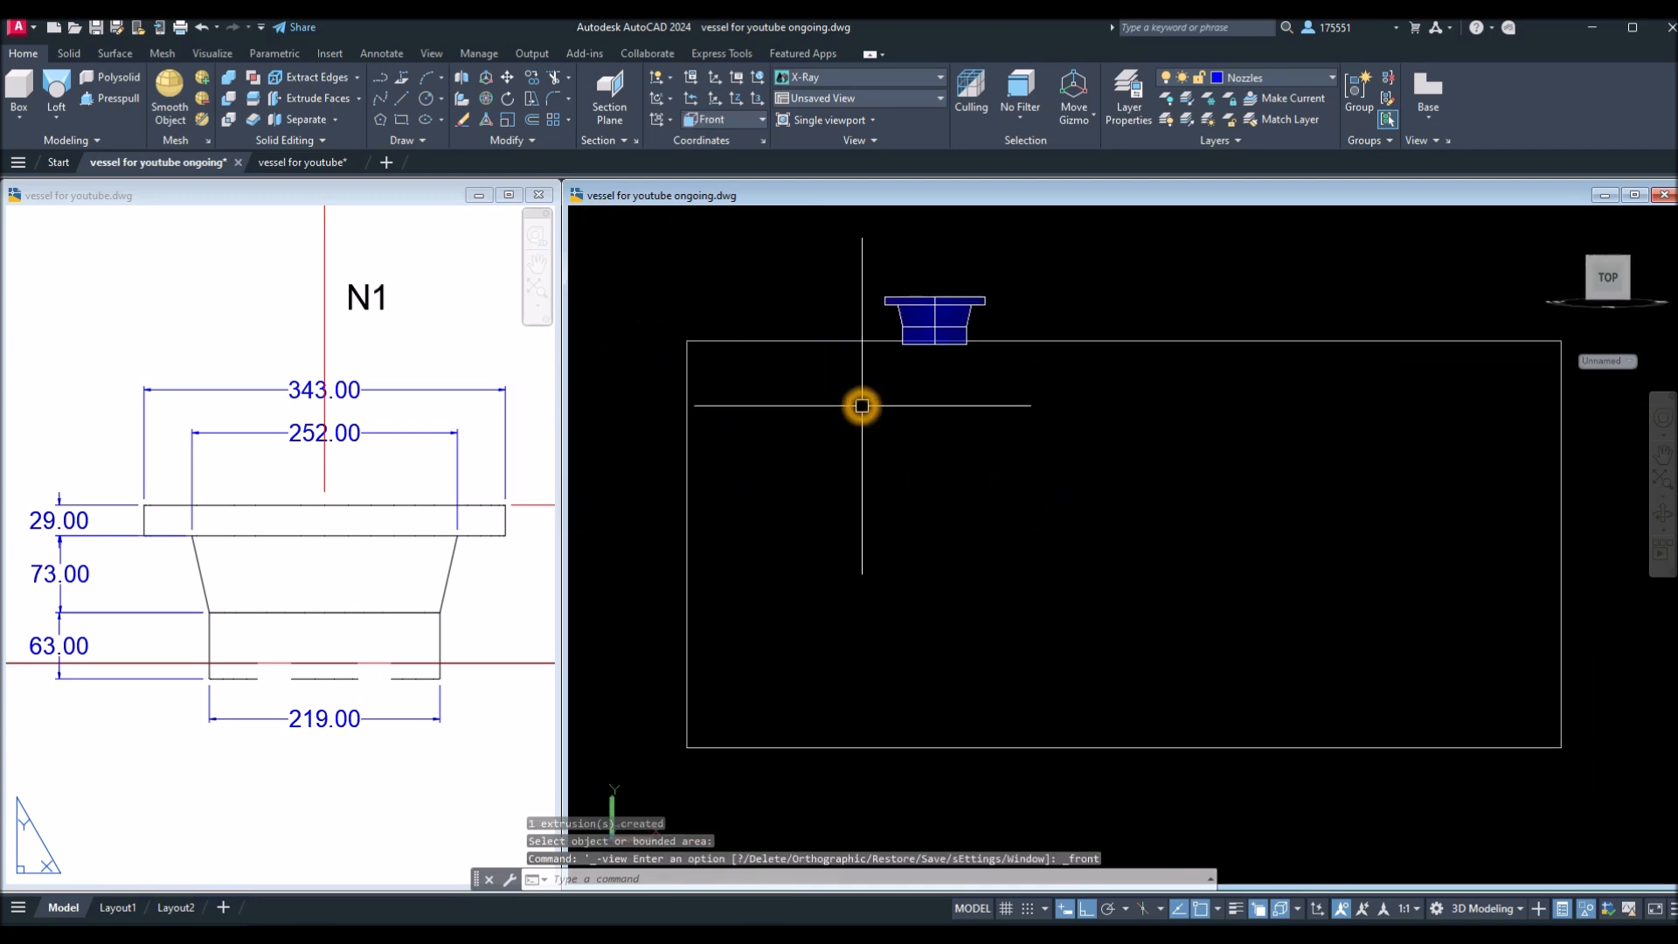
left_click(380, 579)
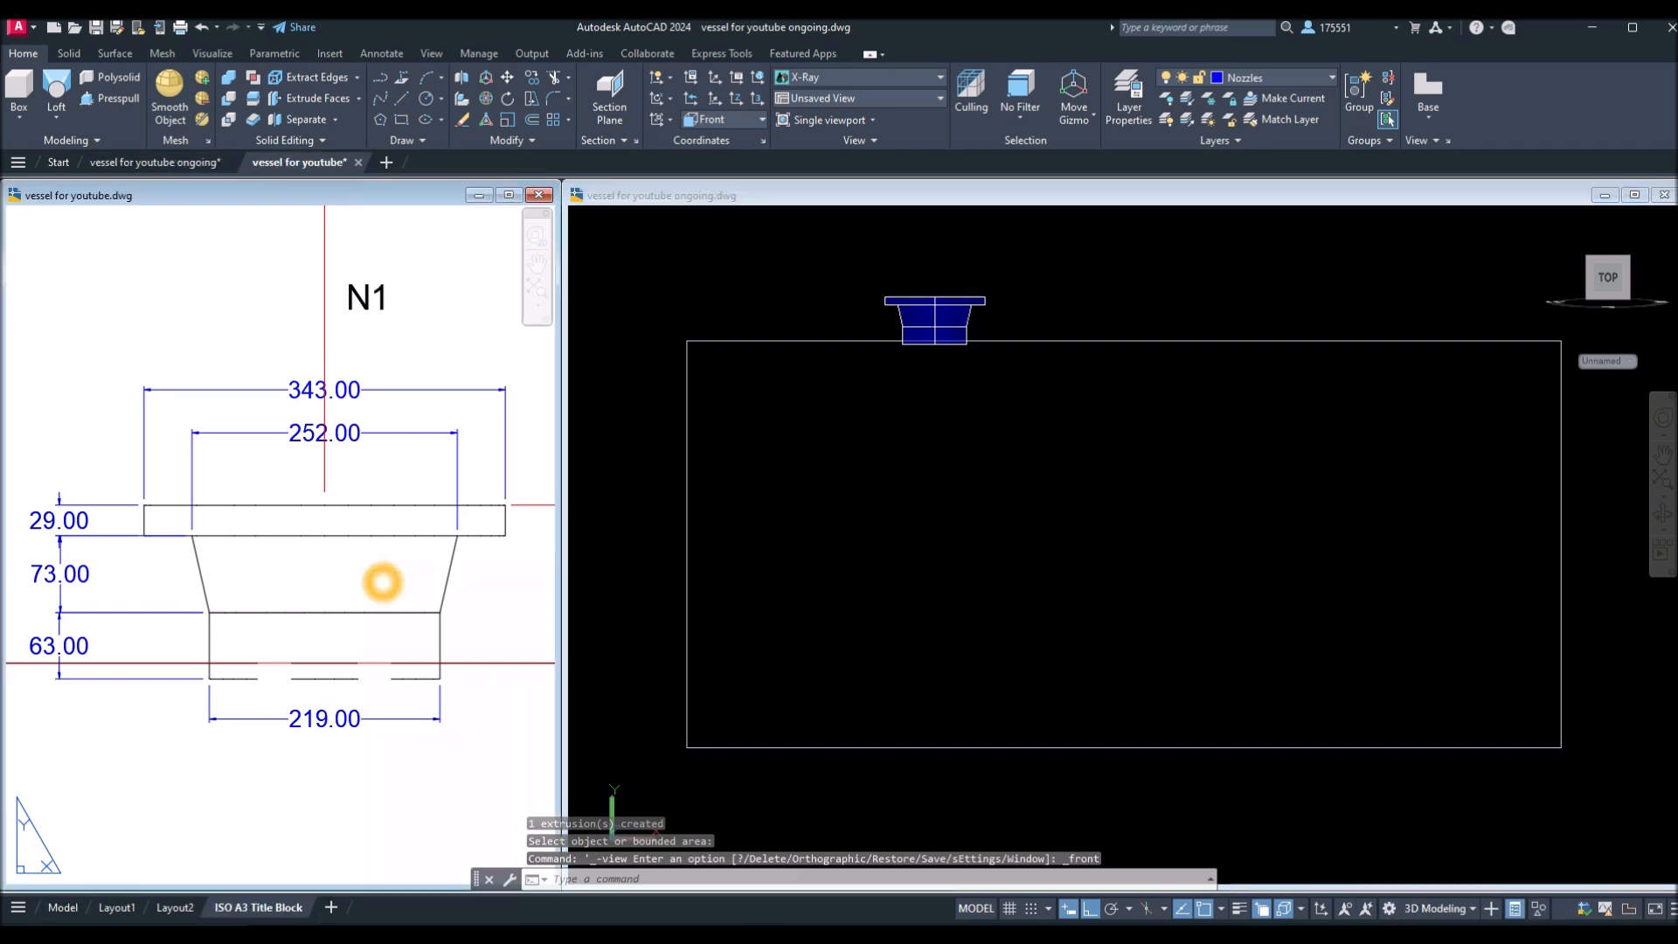
scroll(386, 576, "down", 2)
middle_click_drag(387, 577, 404, 449)
middle_click_drag(345, 589, 466, 363)
scroll(385, 566, "down", 2)
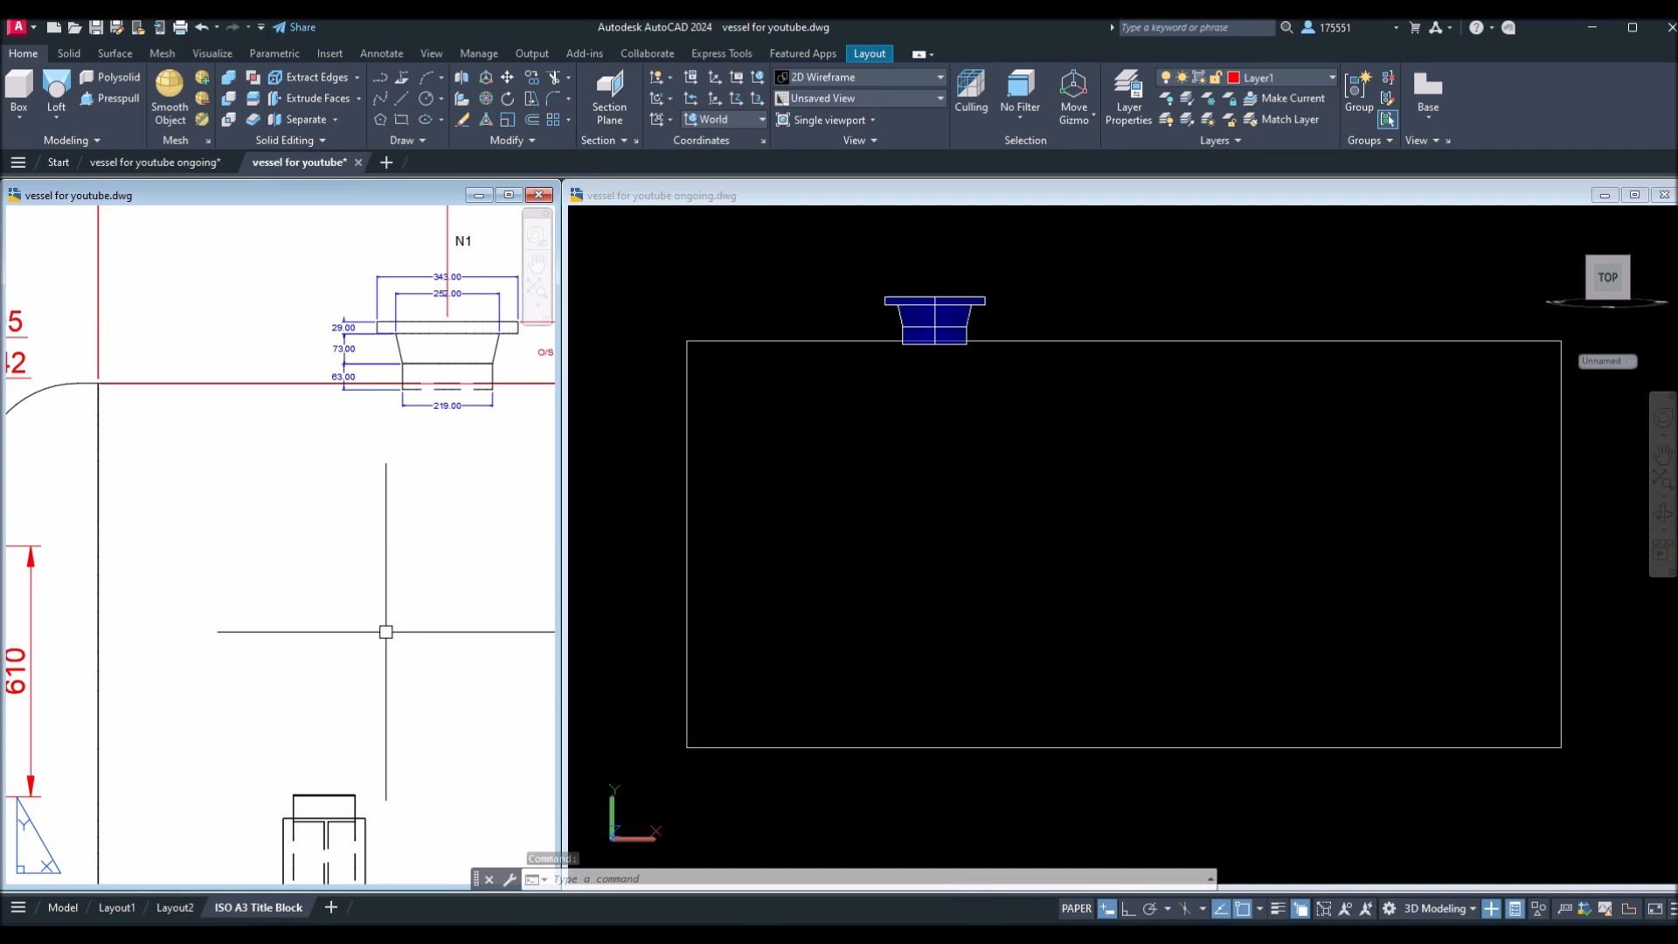
middle_click_drag(386, 651, 388, 349)
middle_click_drag(207, 700, 299, 695)
scroll(299, 695, "up", 2)
Draw N2's locating lines from the shell outline's lower-left corner: 250 to the right along the bottom edge, then 150 straight down.
left_click(910, 663)
middle_click_drag(910, 662, 919, 590)
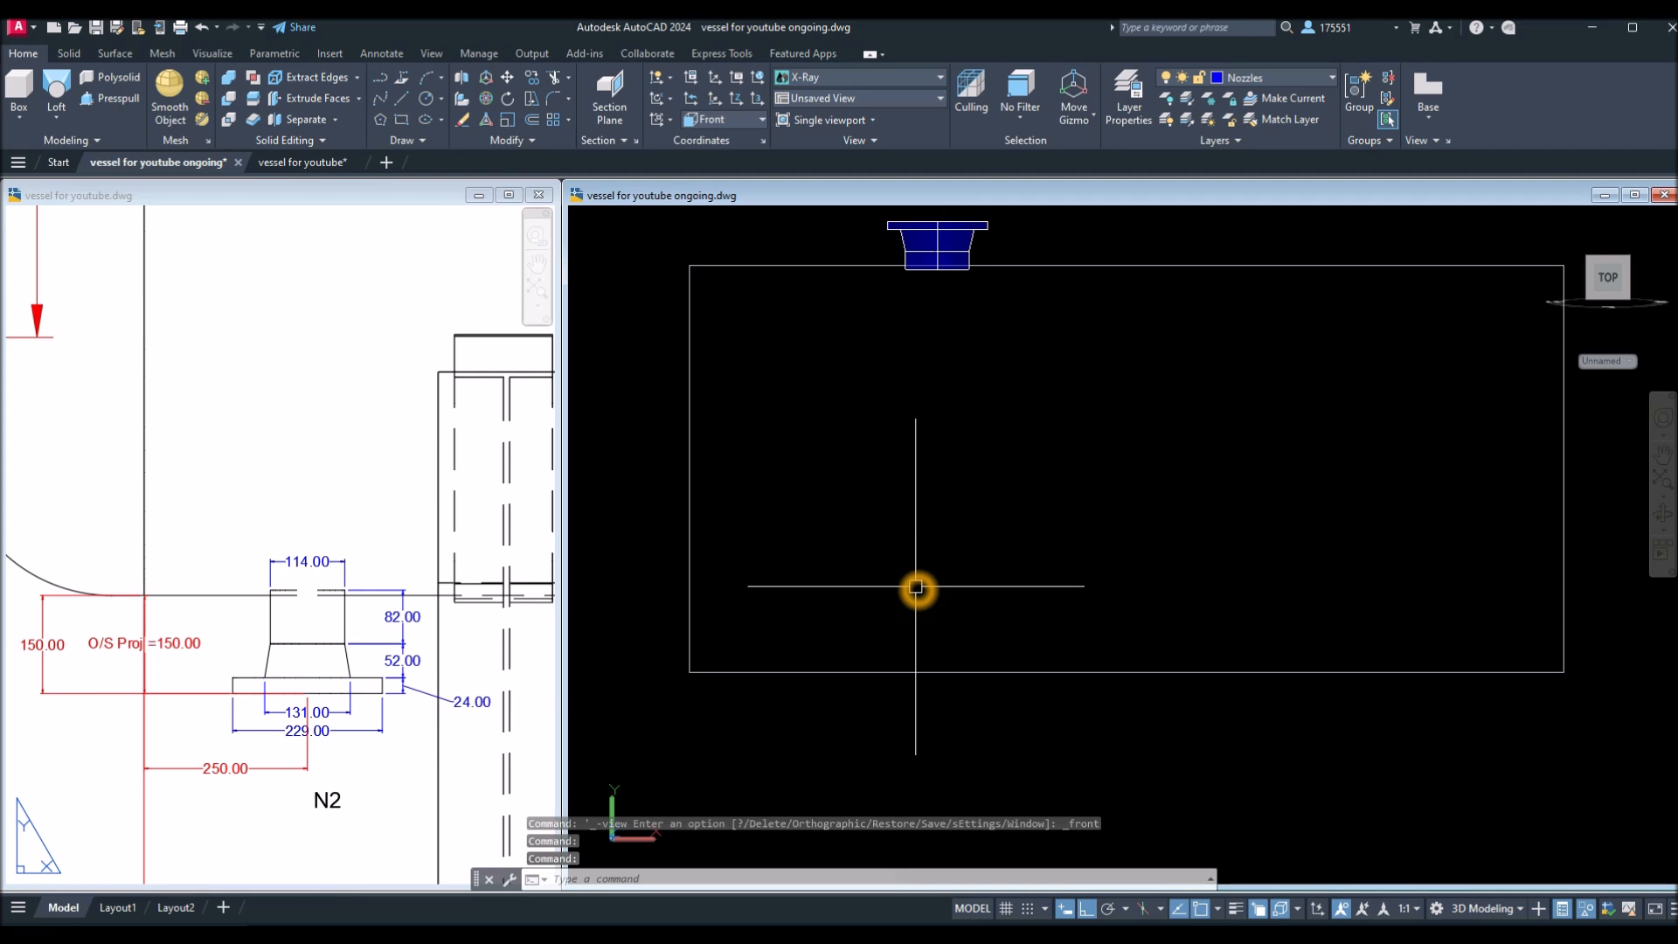
type("l")
key("space")
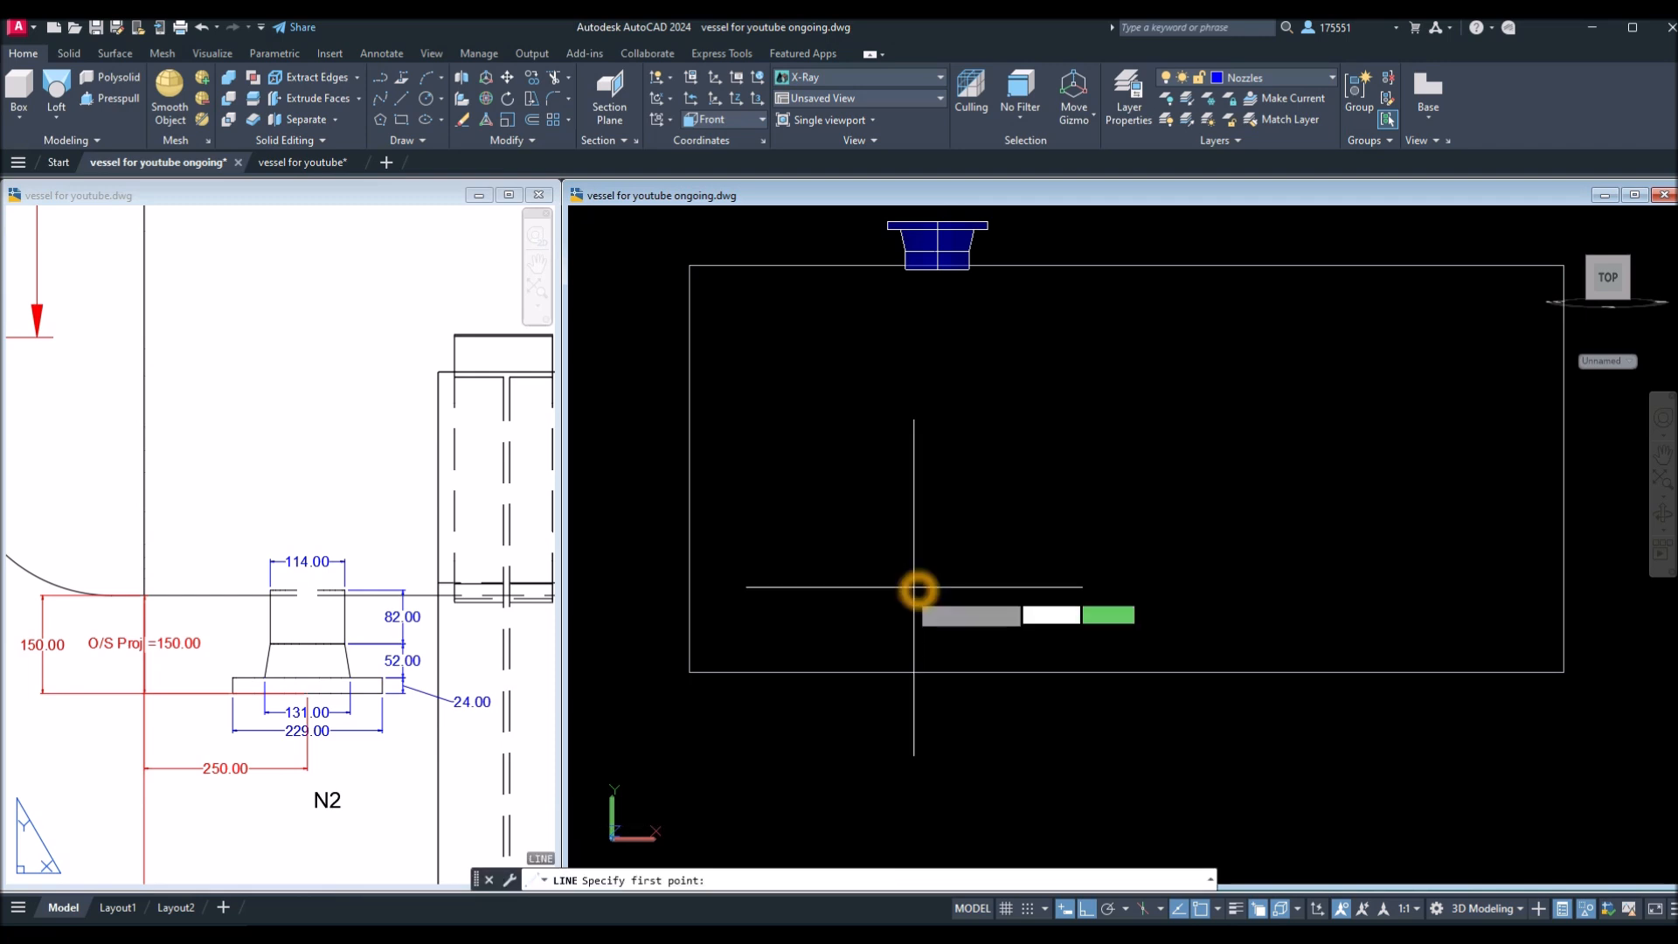
left_click(690, 673)
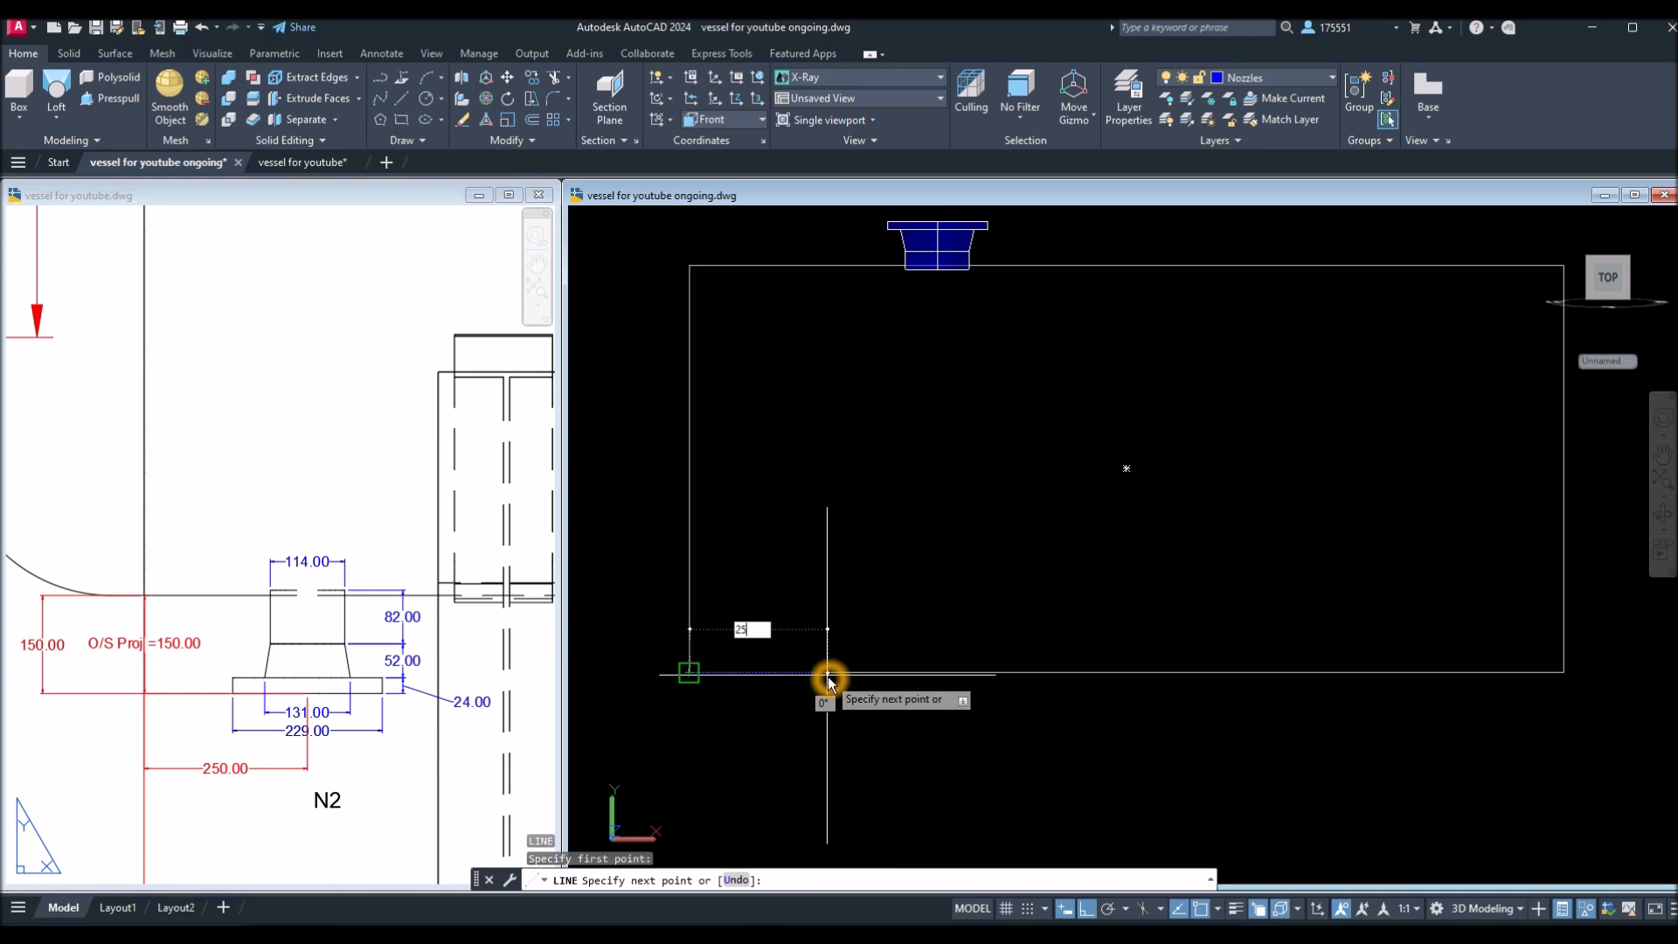
key("Return")
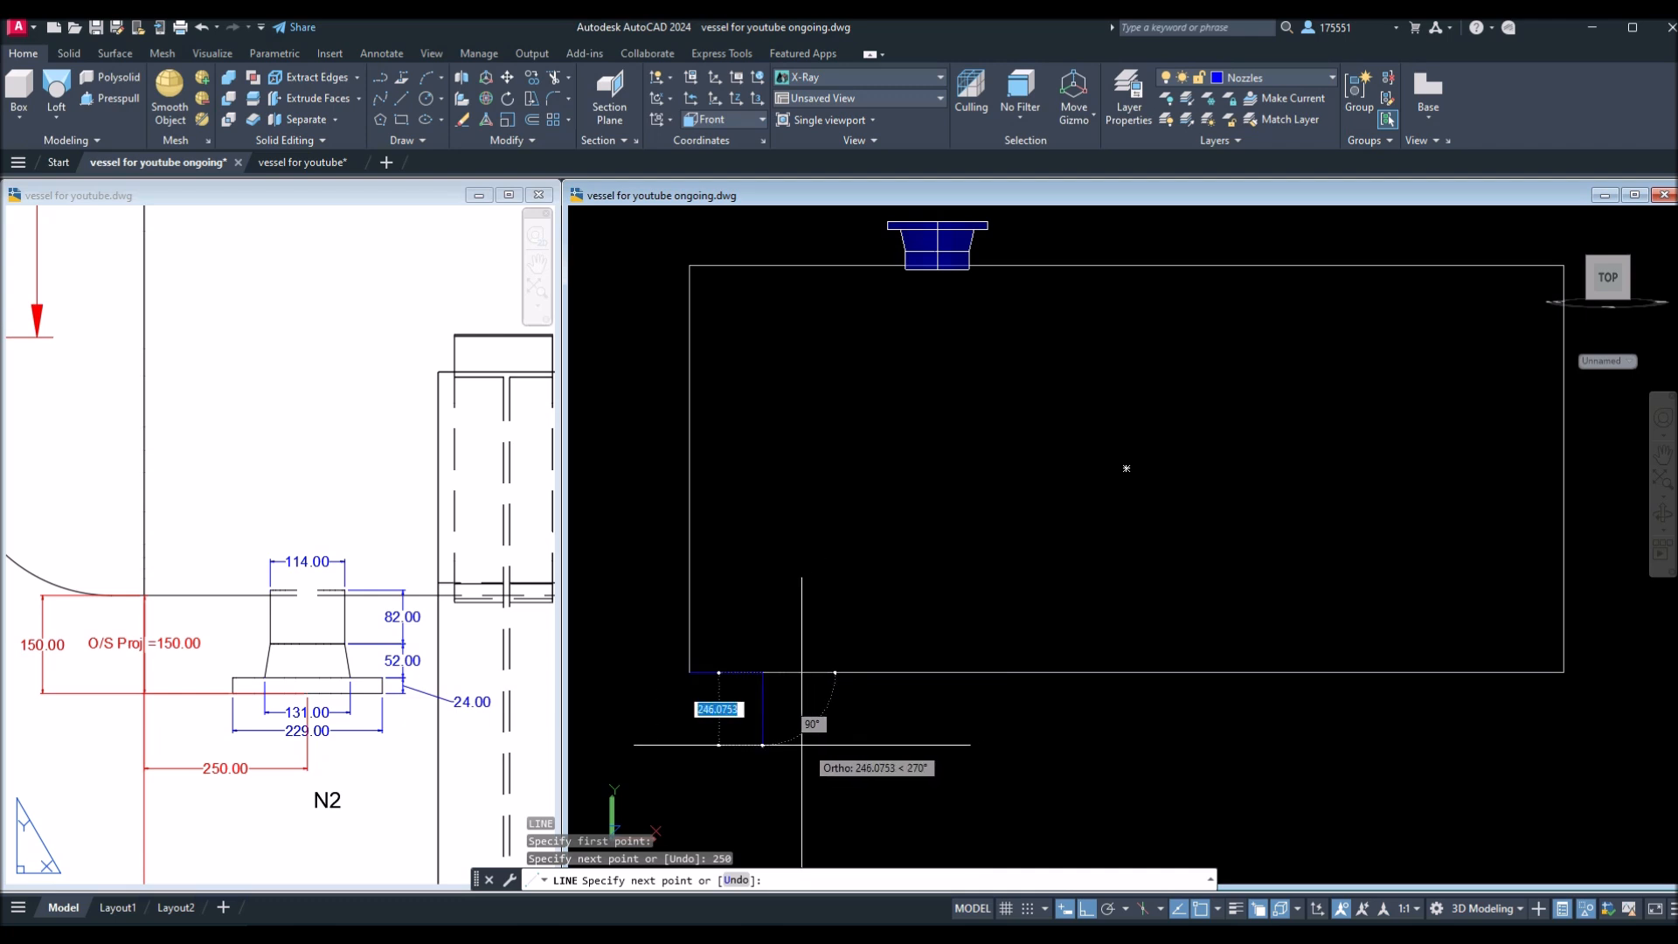
left_click(774, 750)
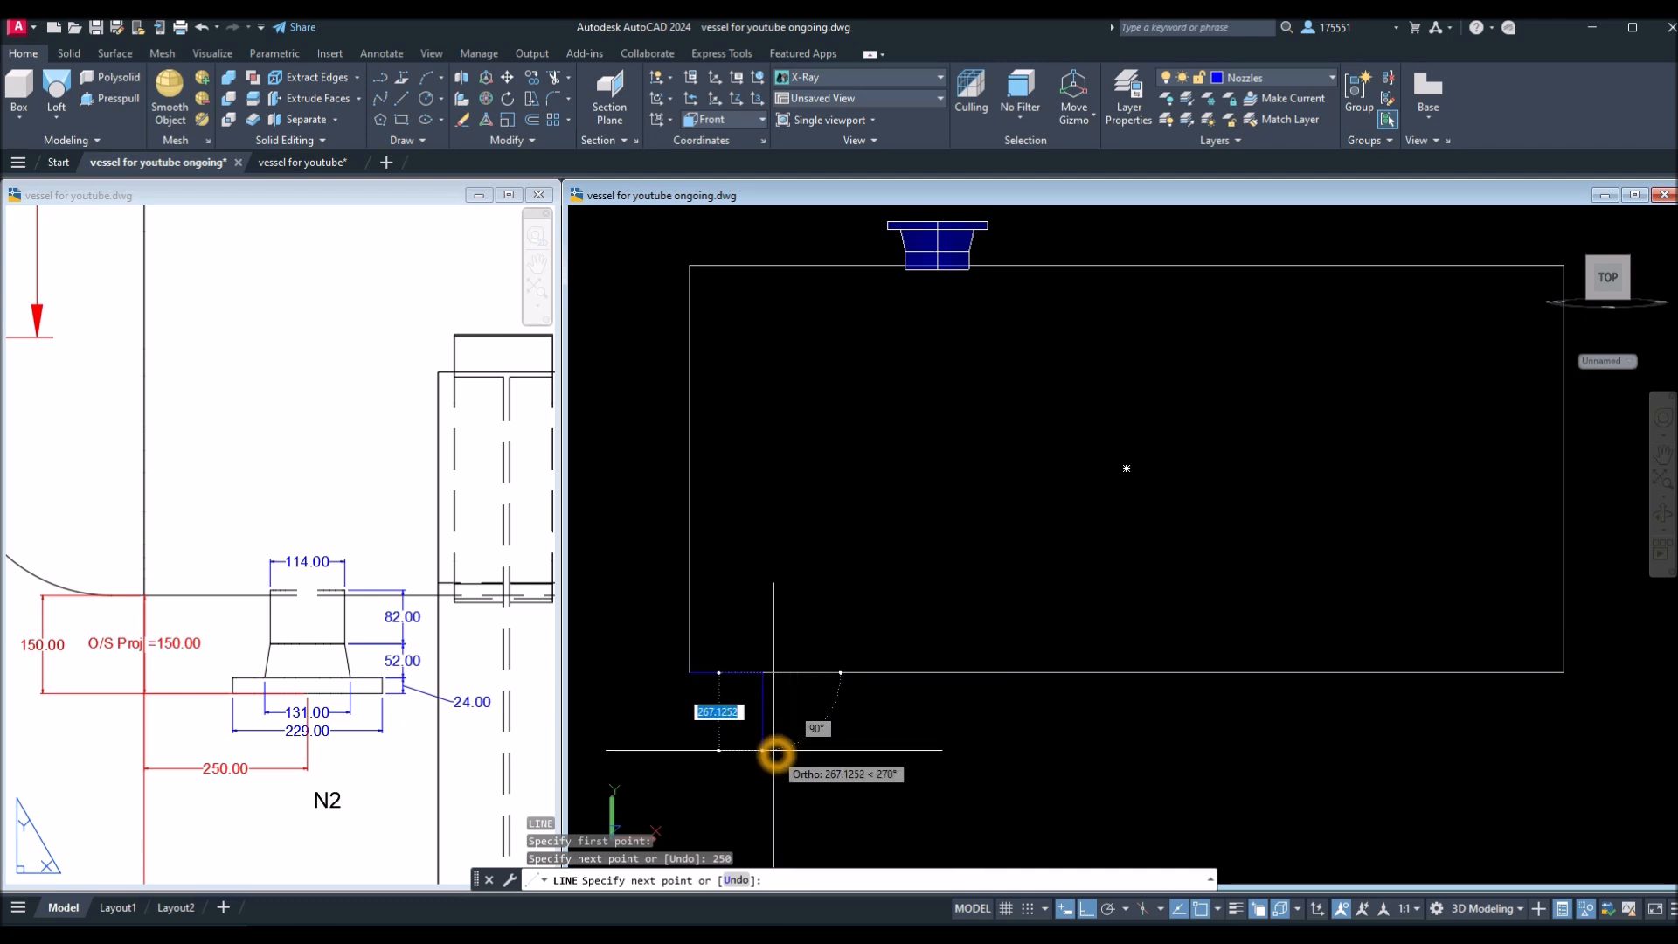
key("Return")
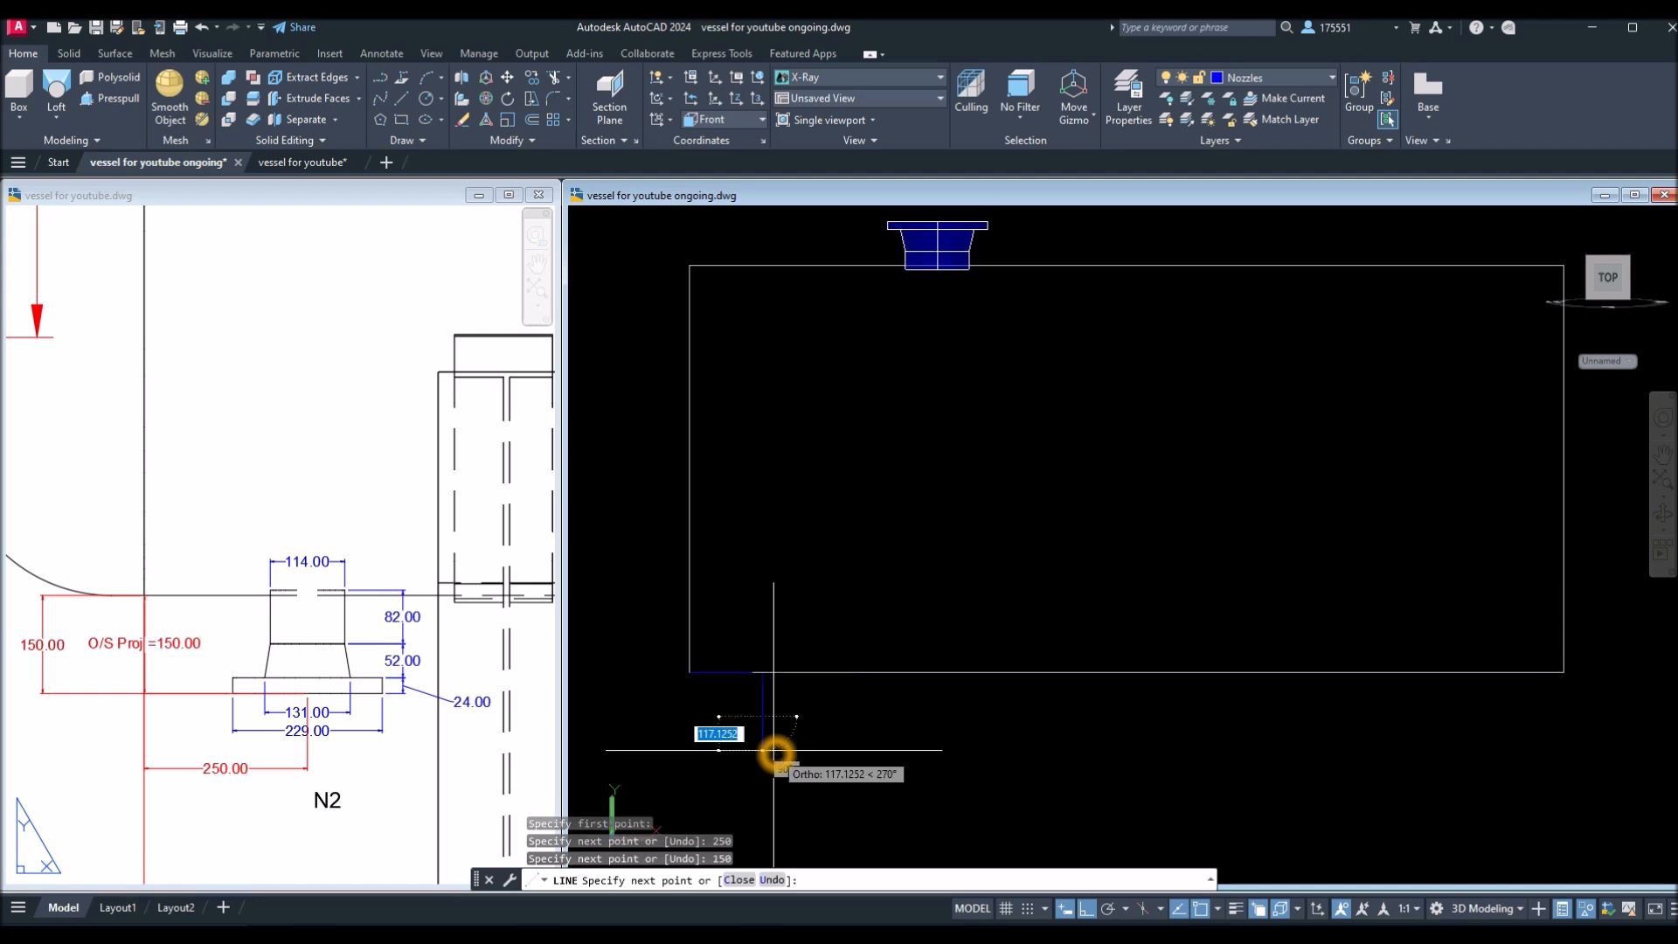
right_click(813, 715)
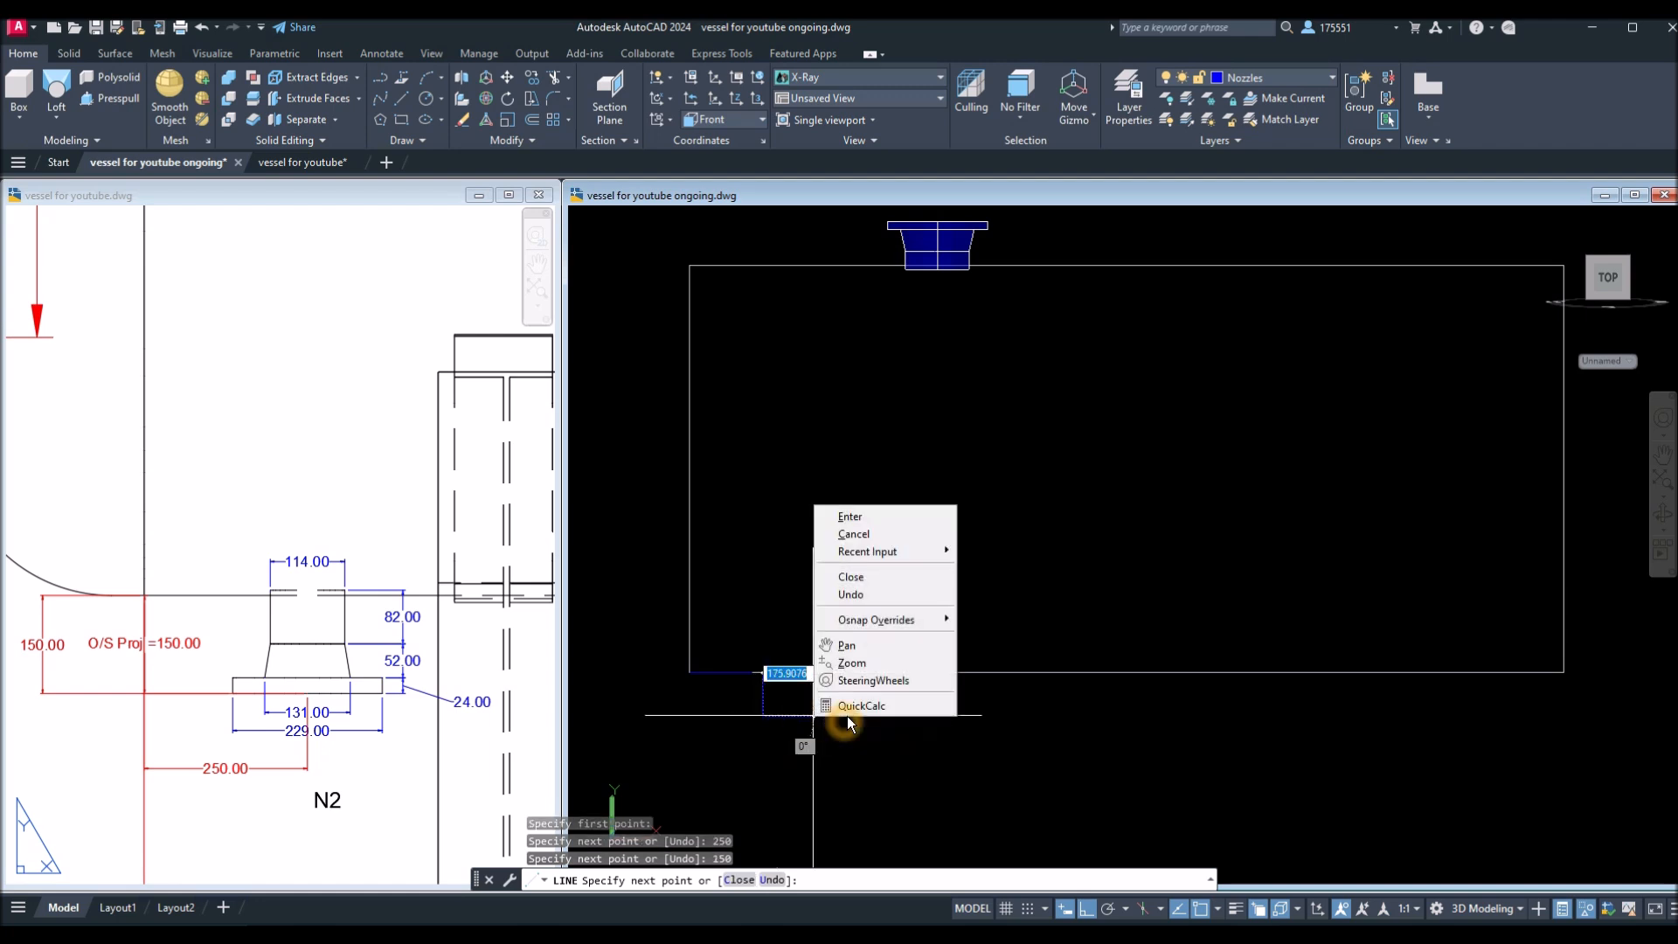
left_click(849, 516)
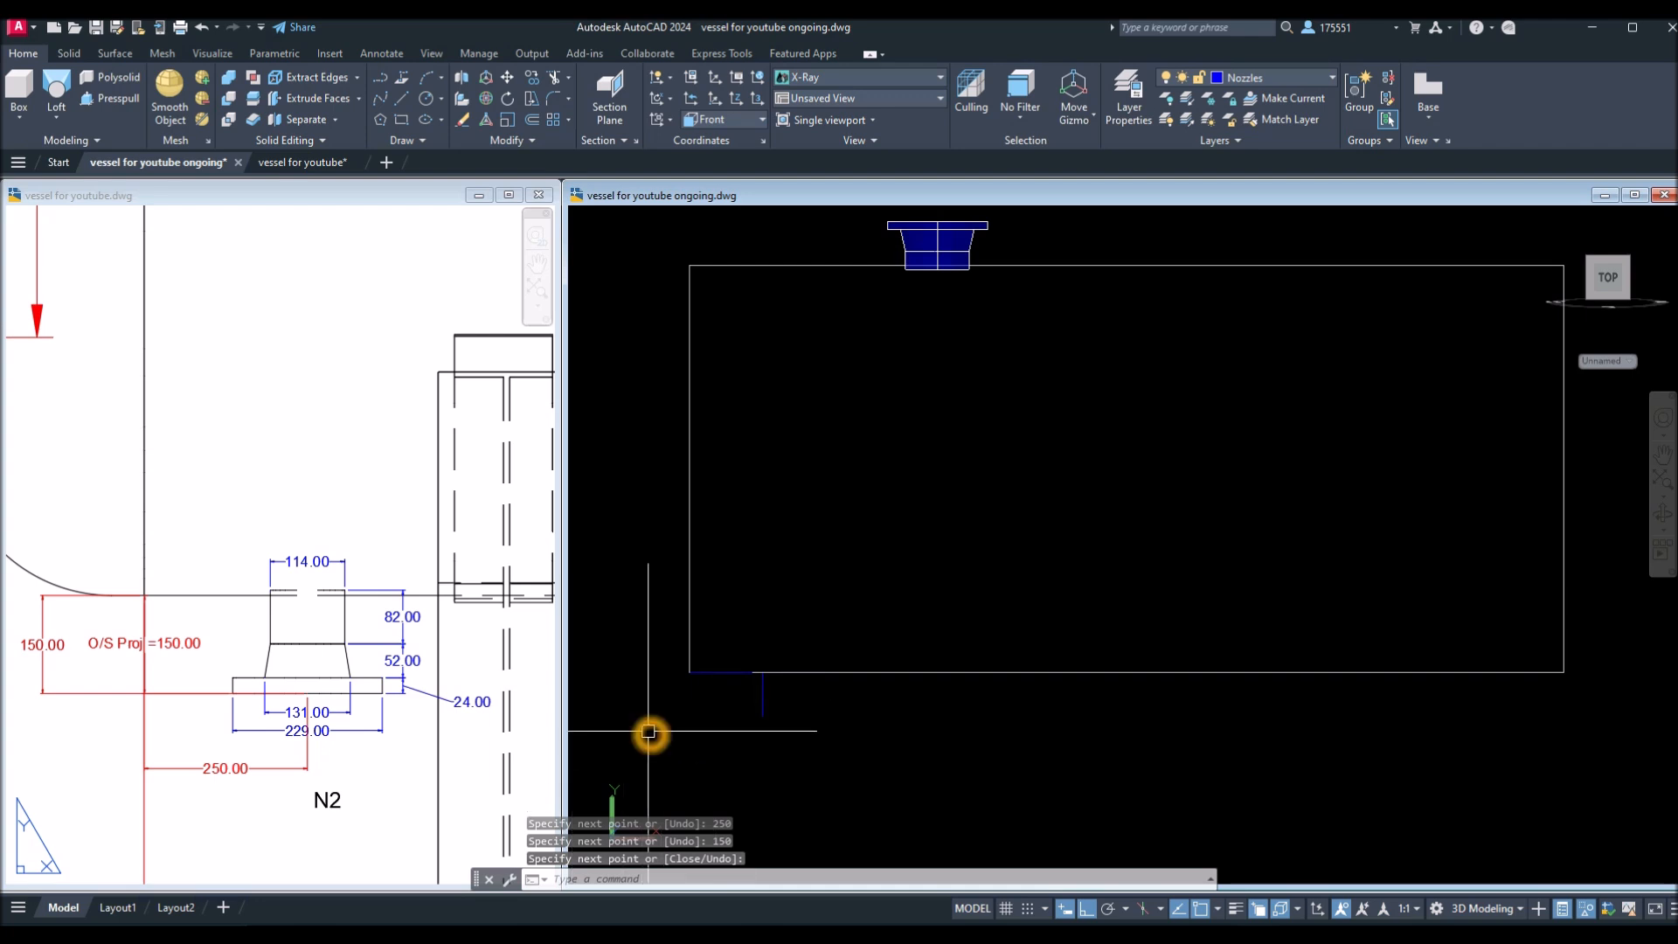
Redefine the UCS by its Z axis so that Z points vertically upward, parallel to the shell outline's vertical edge.
middle_click_drag(649, 733, 810, 717, "shift")
scroll(791, 754, "up", 3)
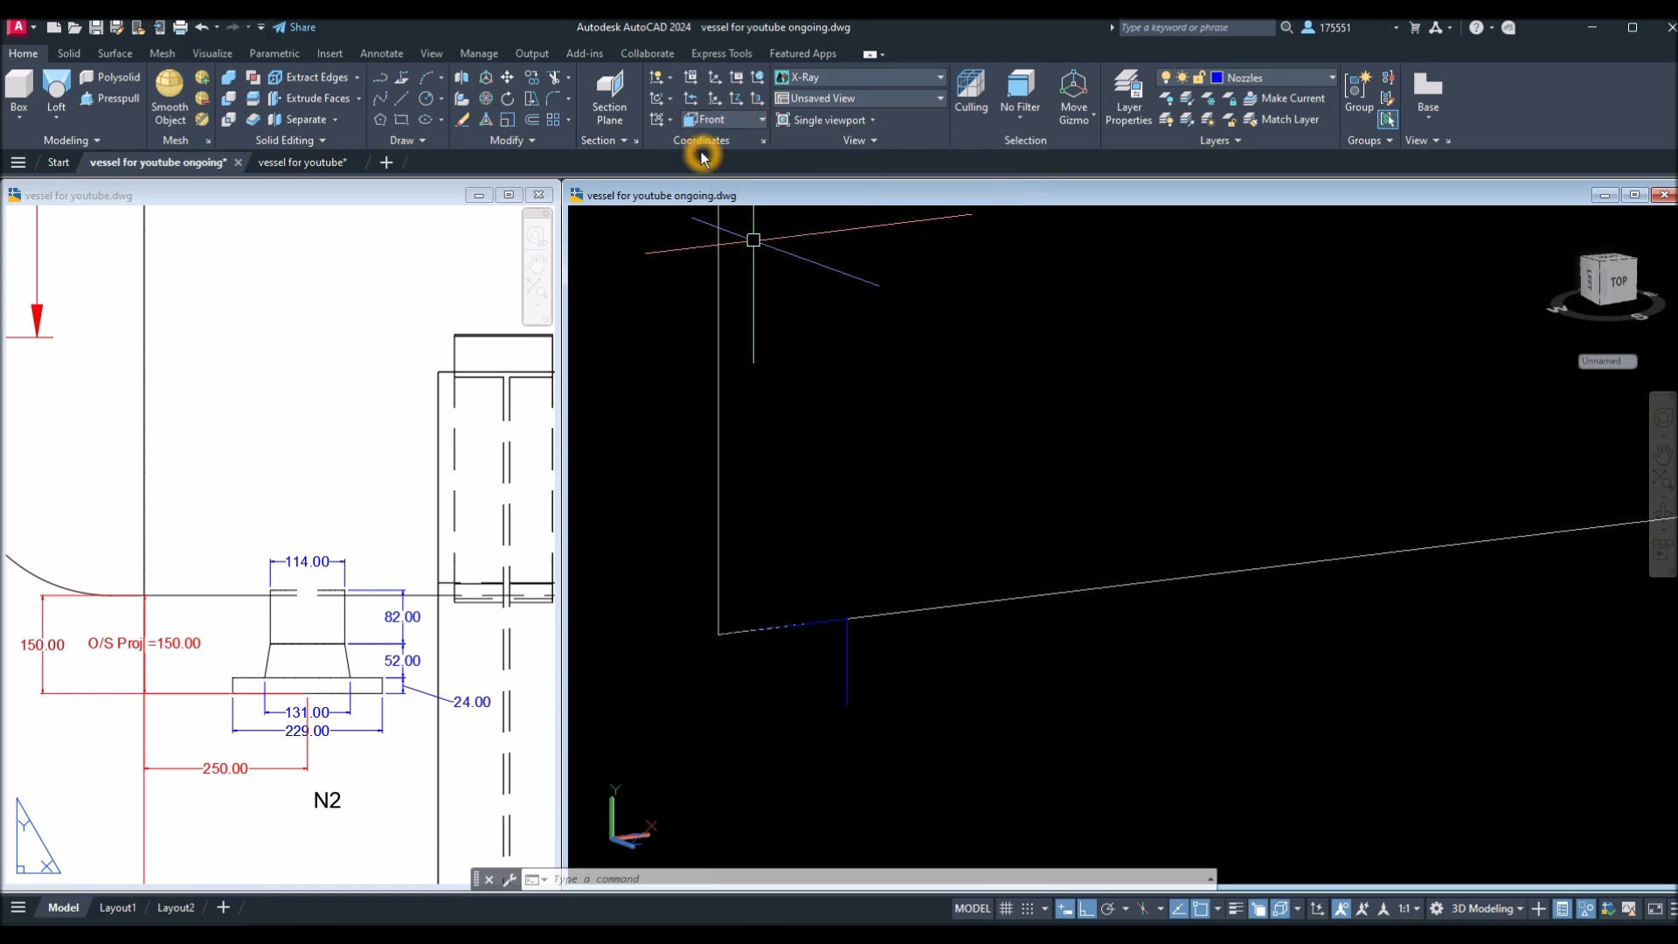
left_click(736, 97)
left_click(615, 406)
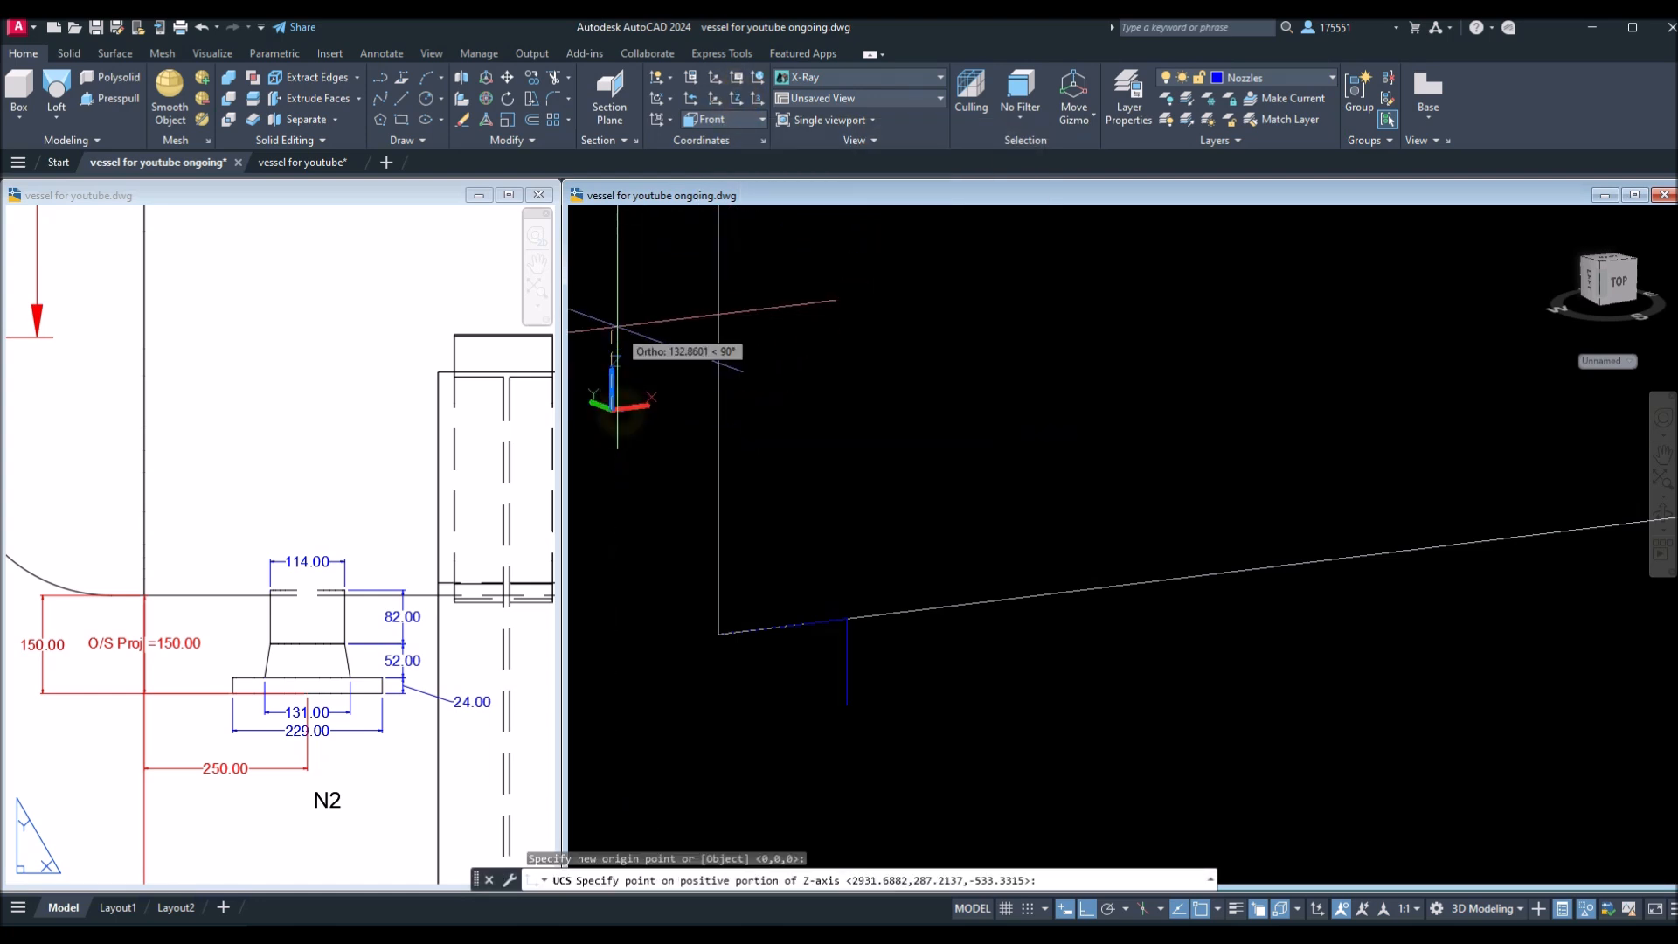
left_click(615, 289)
middle_click_drag(846, 685, 819, 642)
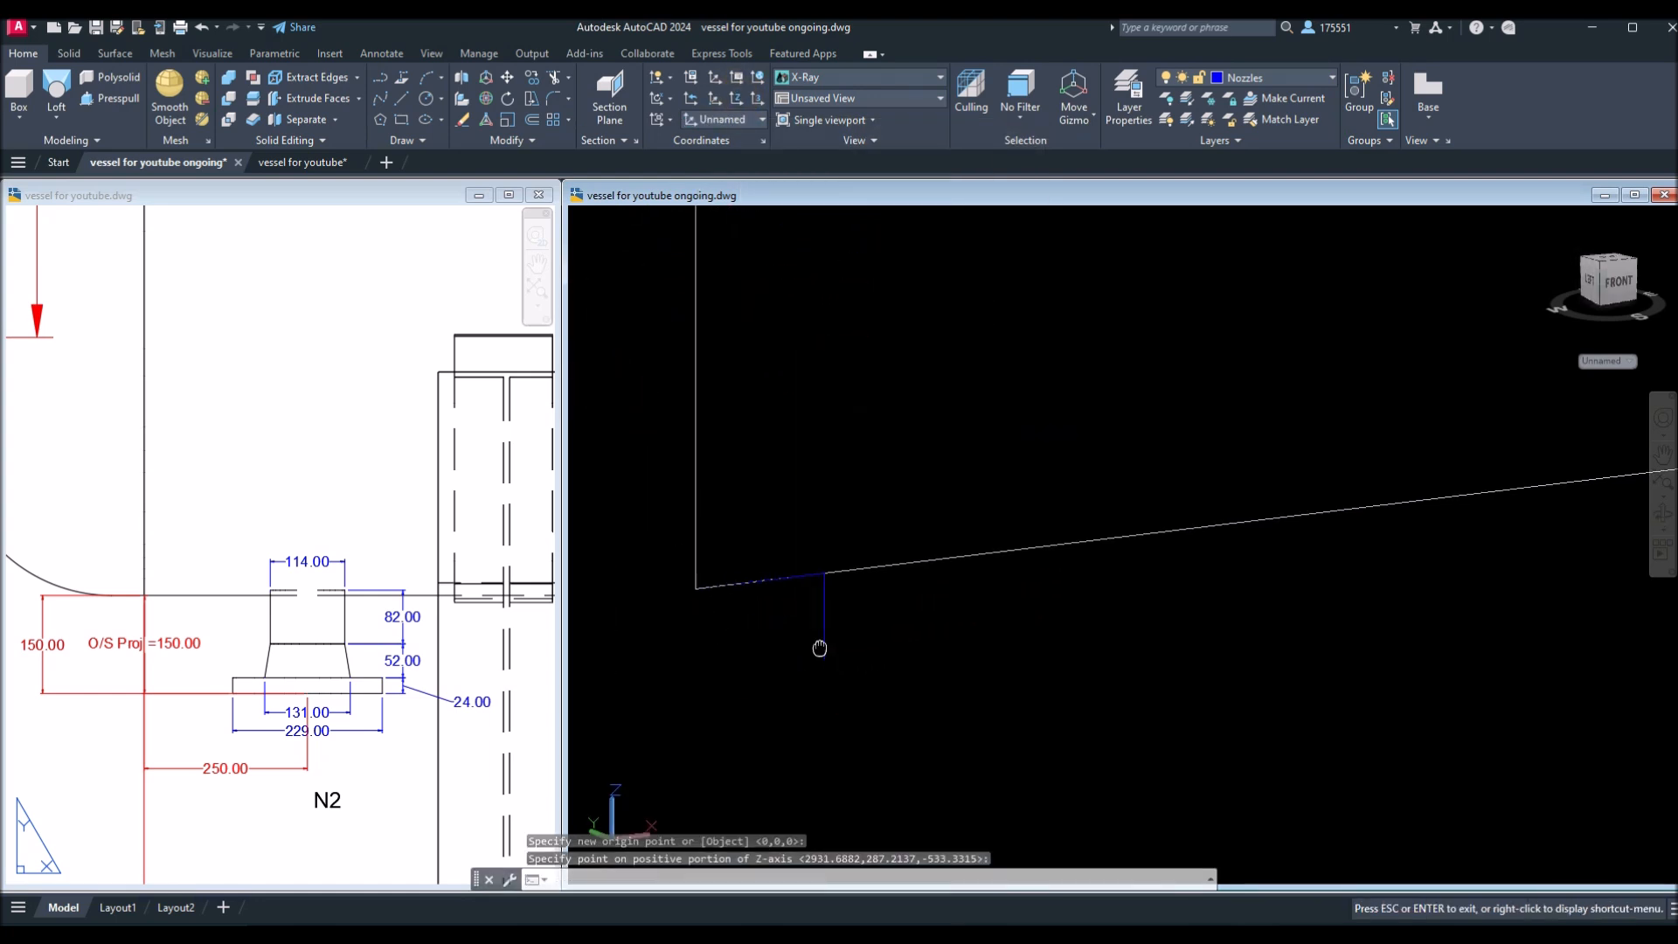
Draw a circle of diameter 229 centred on the lower end of the 150 line, following the N2 flange reference.
left_click(332, 789)
scroll(330, 753, "up", 3)
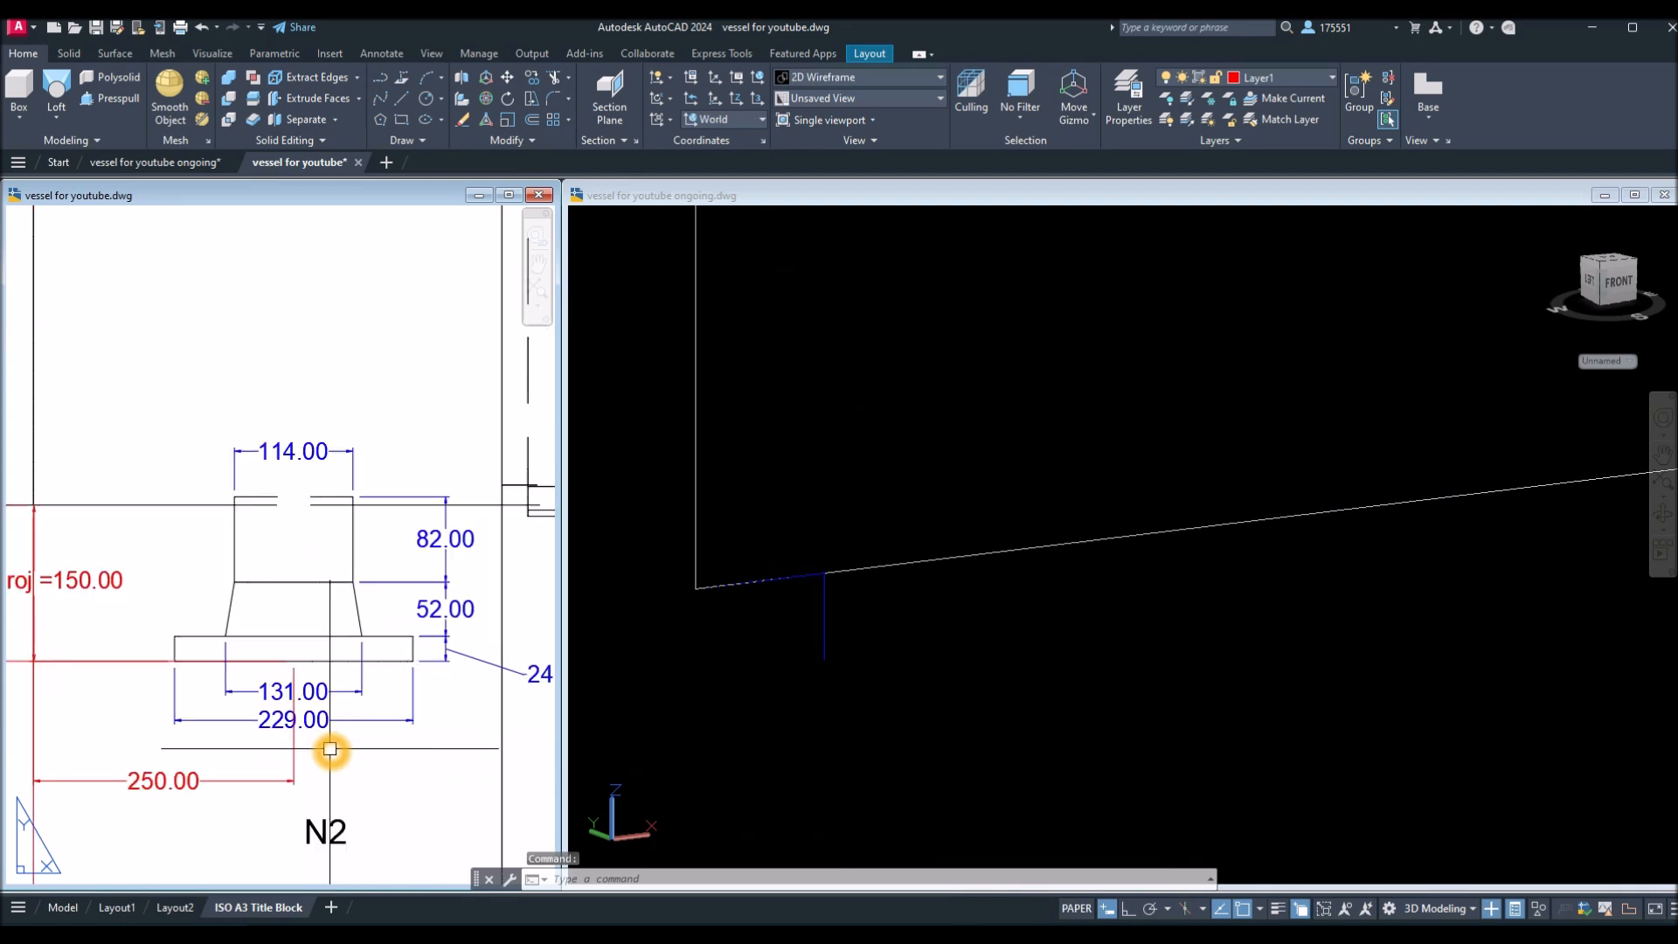
left_click(352, 730)
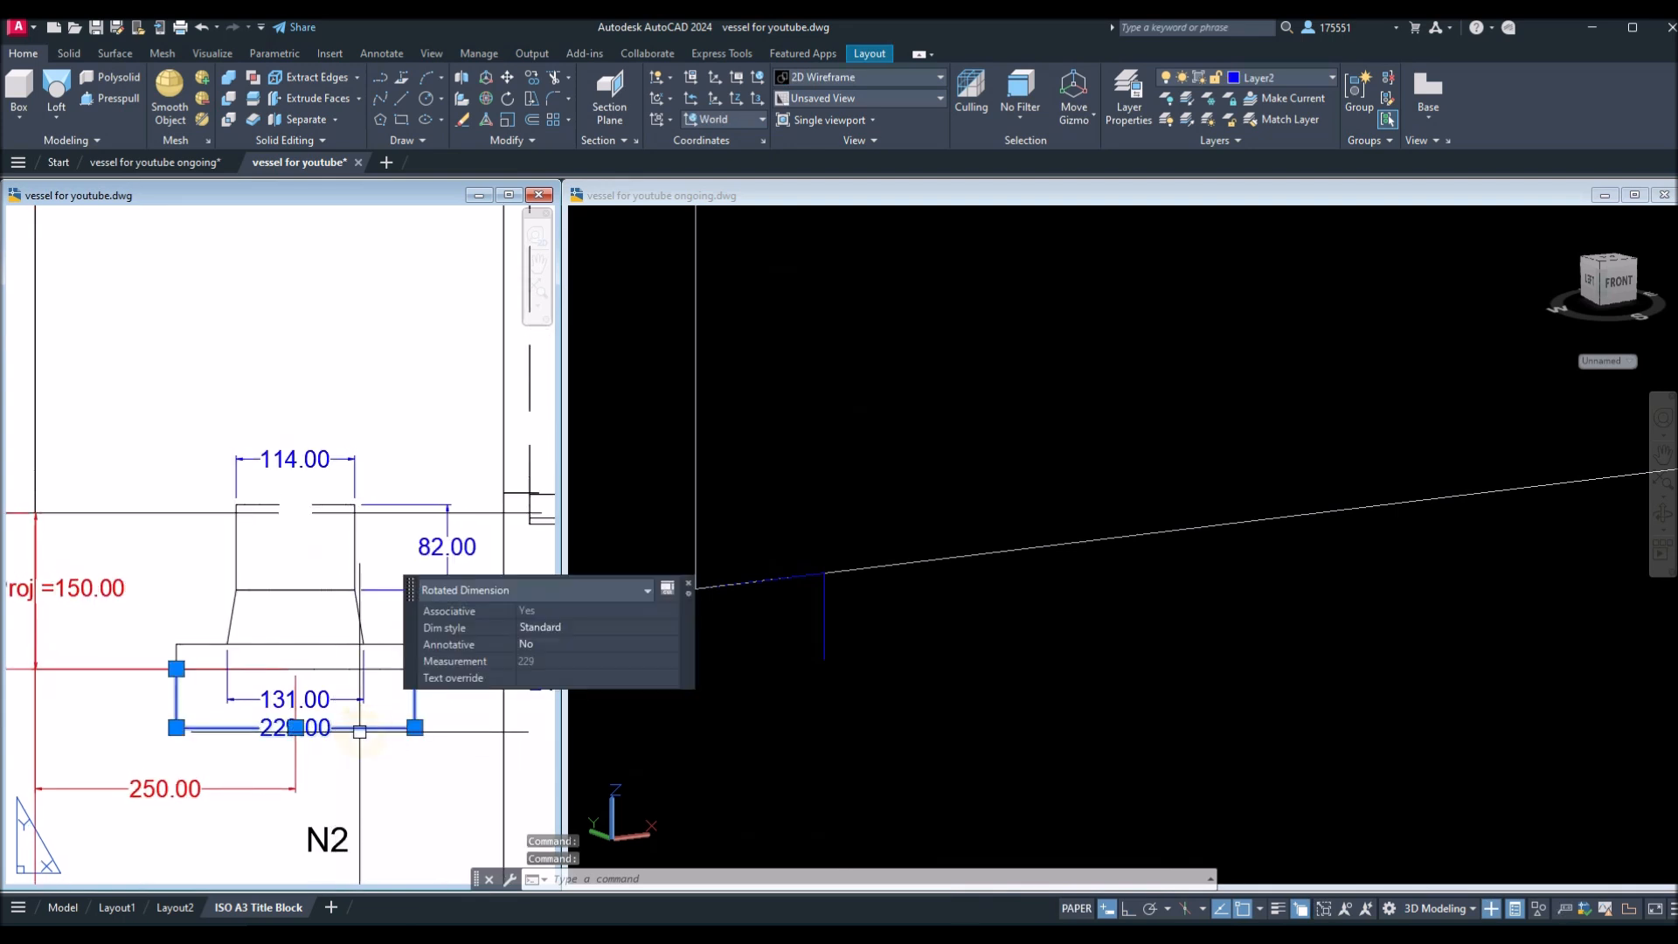
key("Escape")
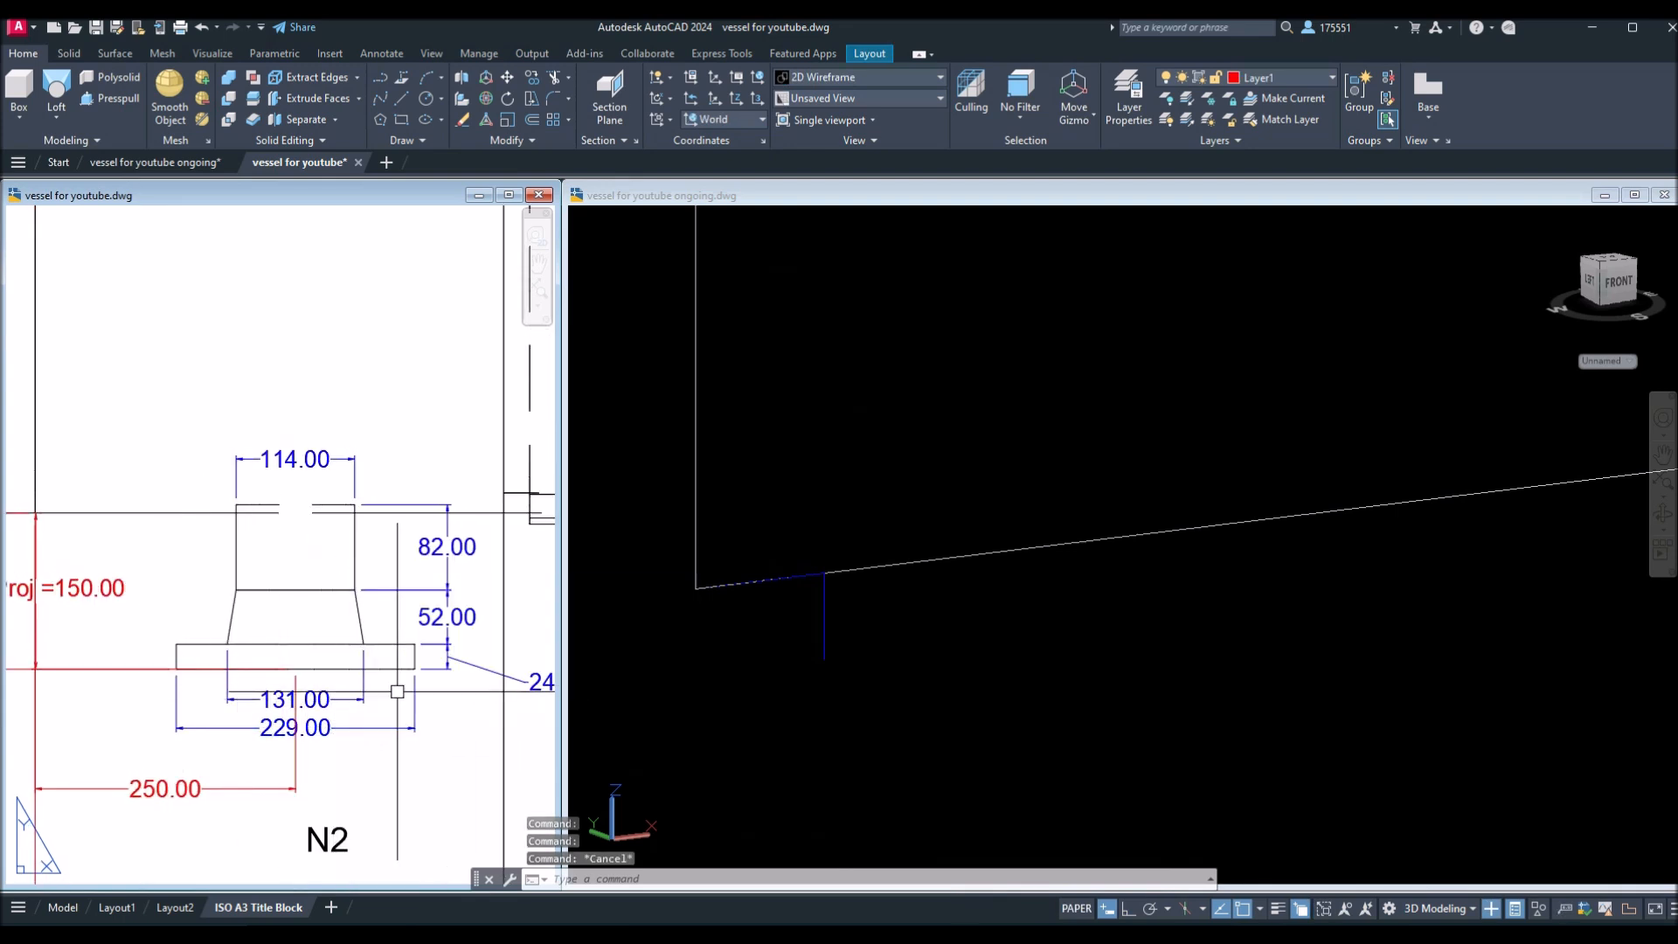
left_click(354, 731)
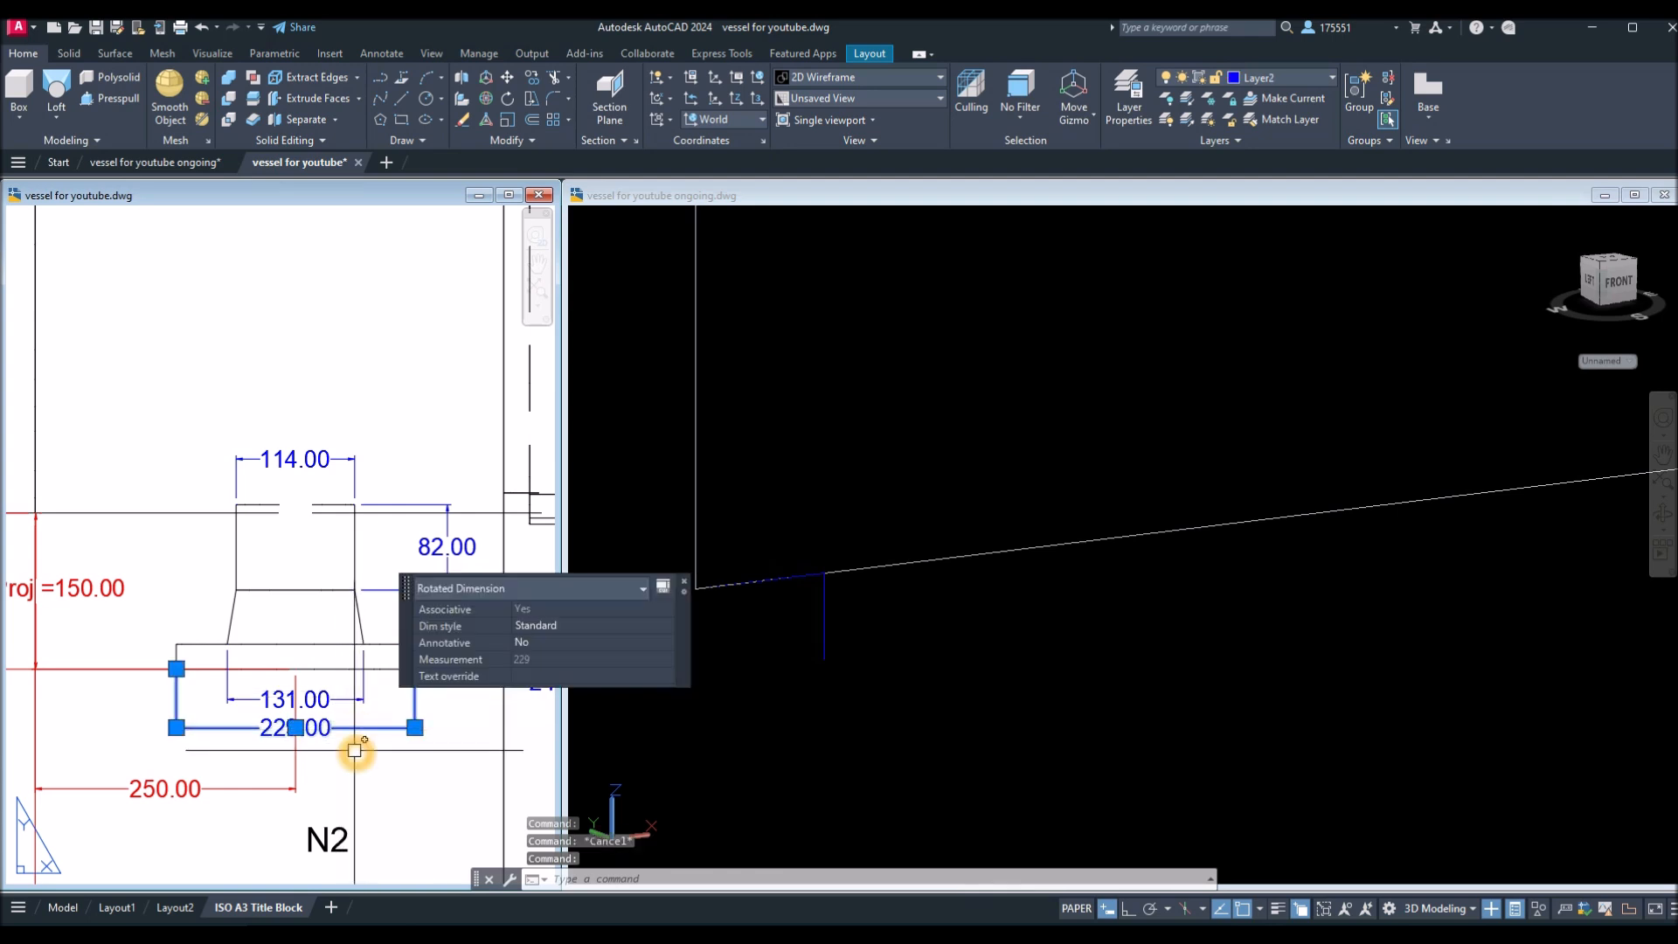
left_click(817, 693)
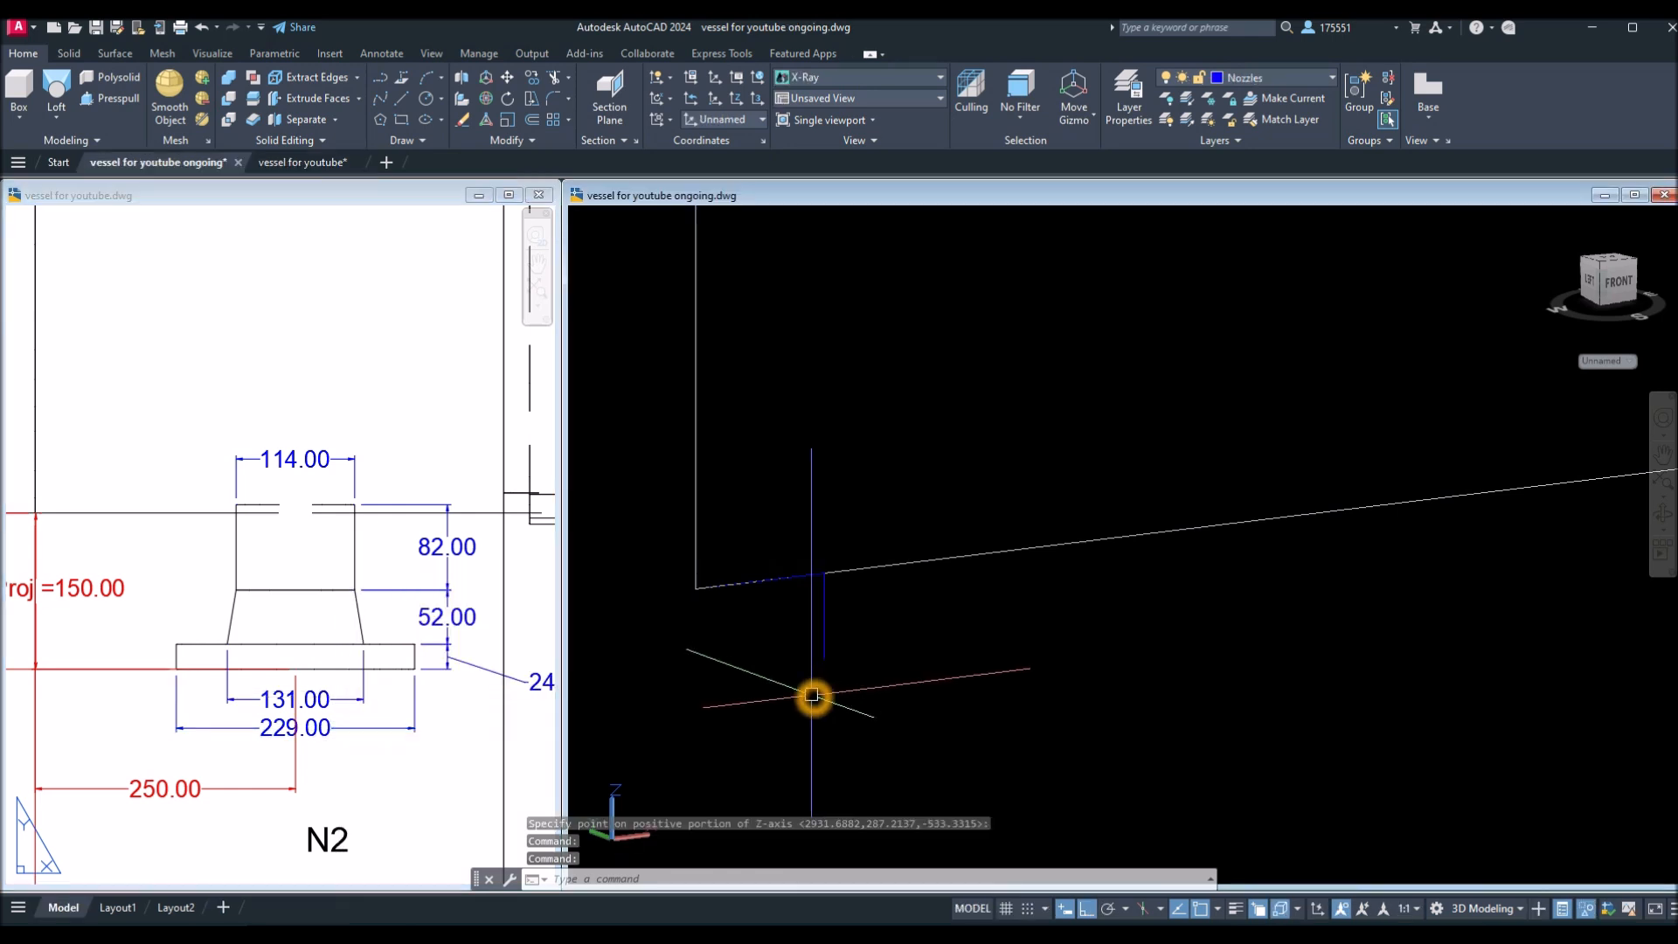
type("c")
key("Return")
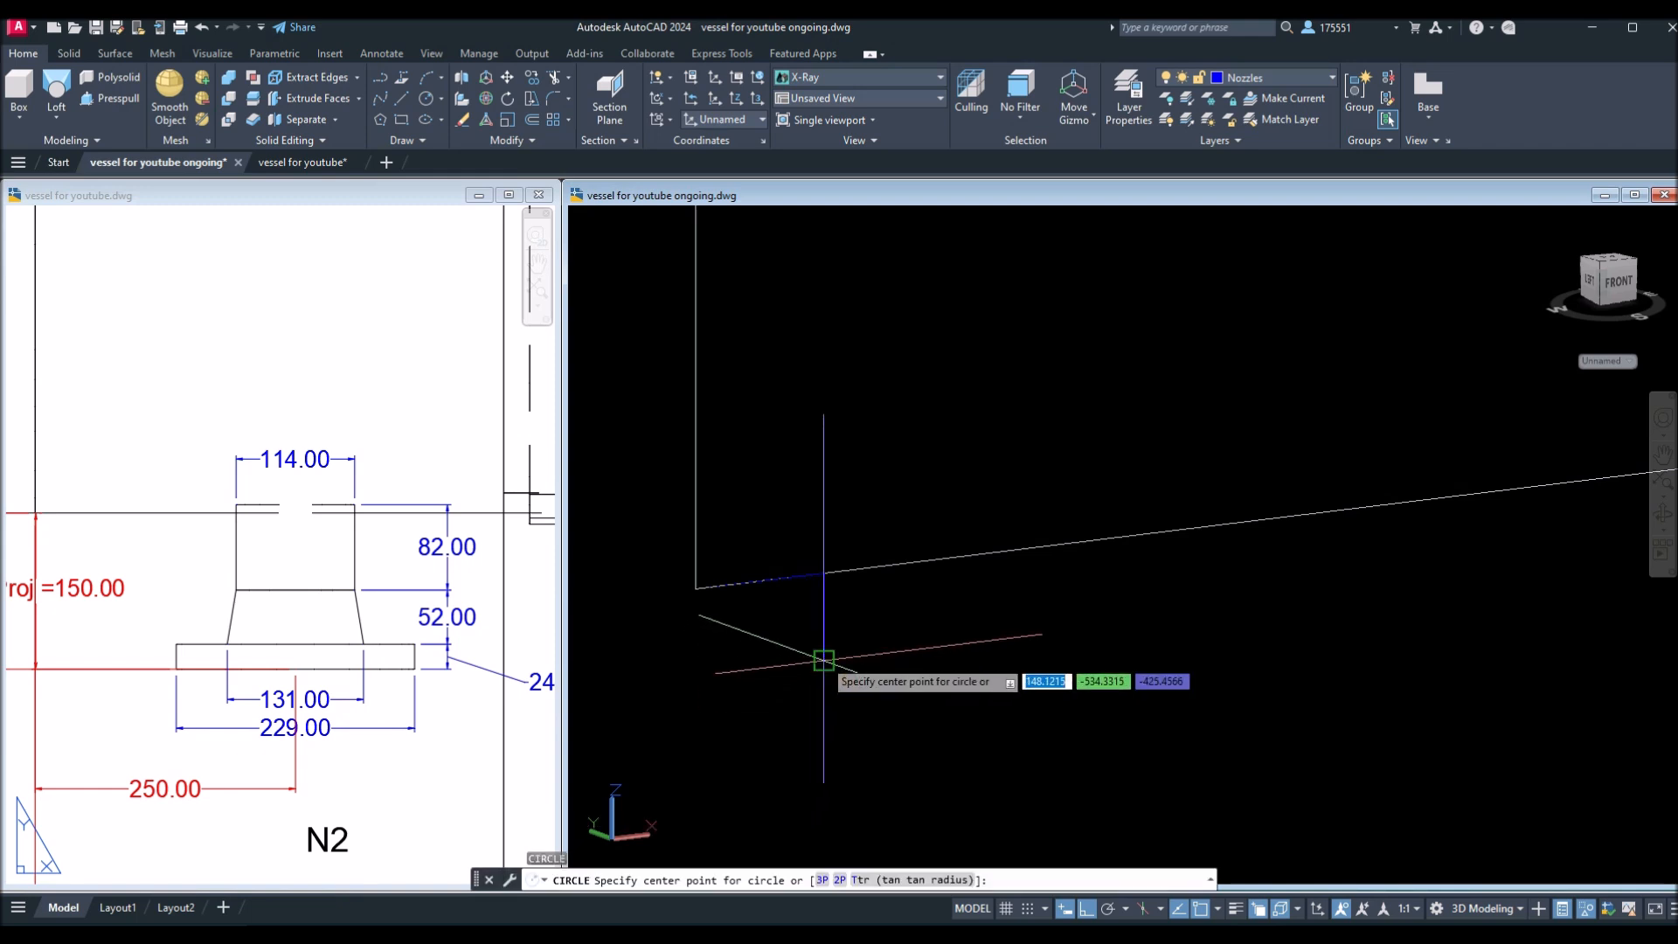
left_click(823, 657)
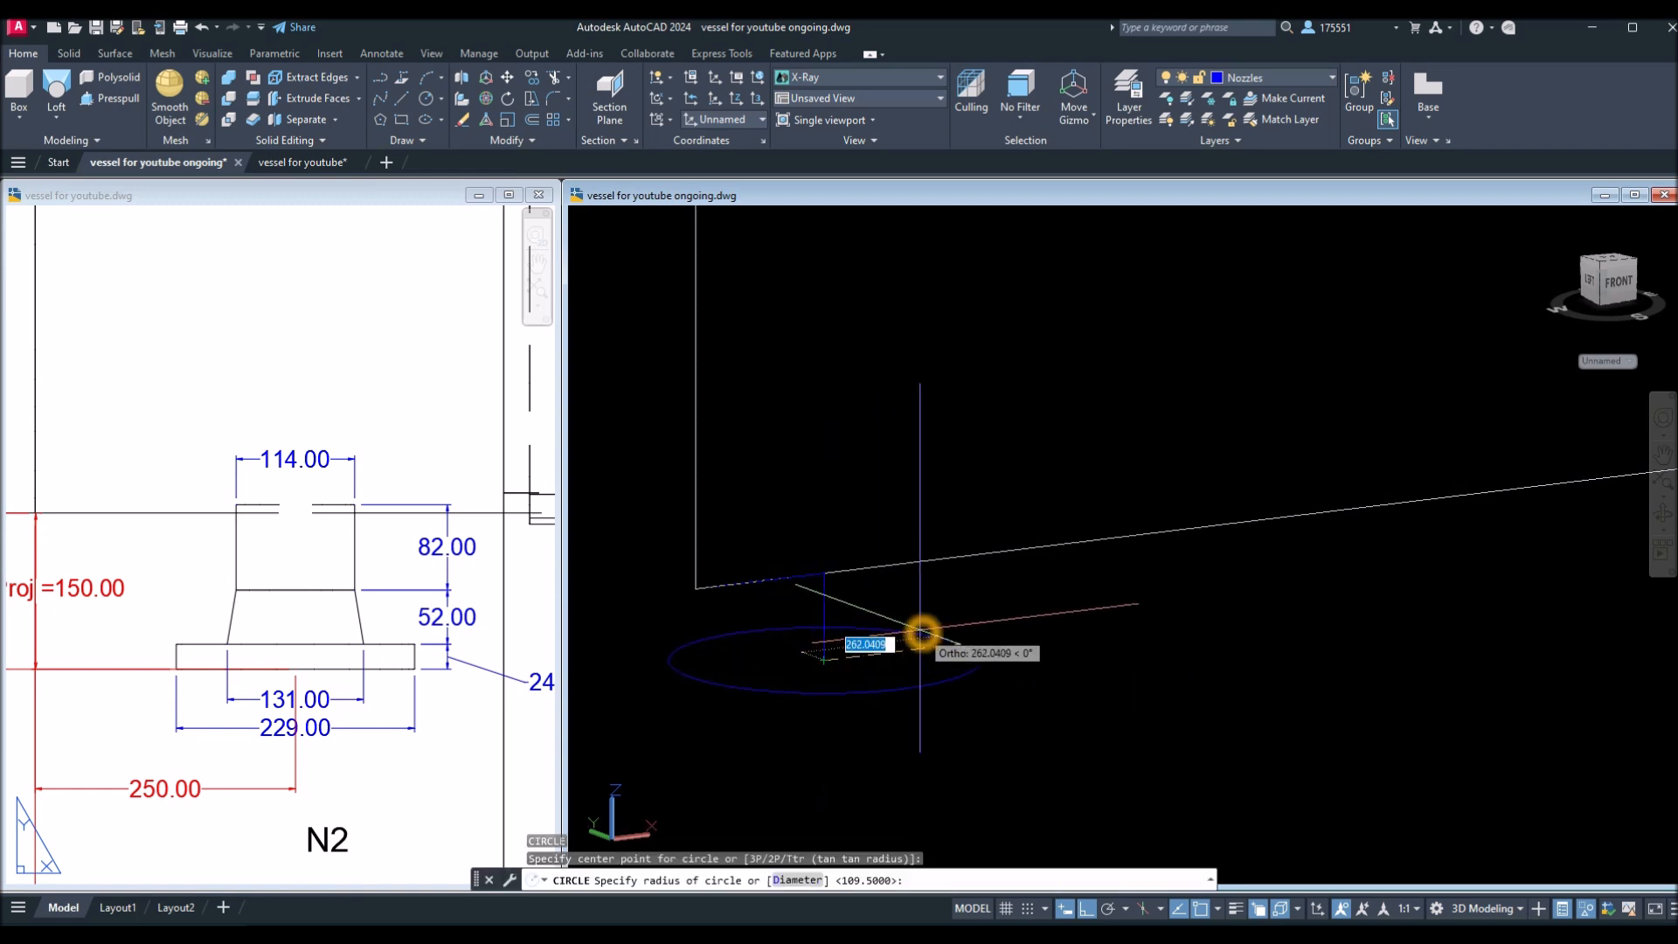
type("d")
key("Return")
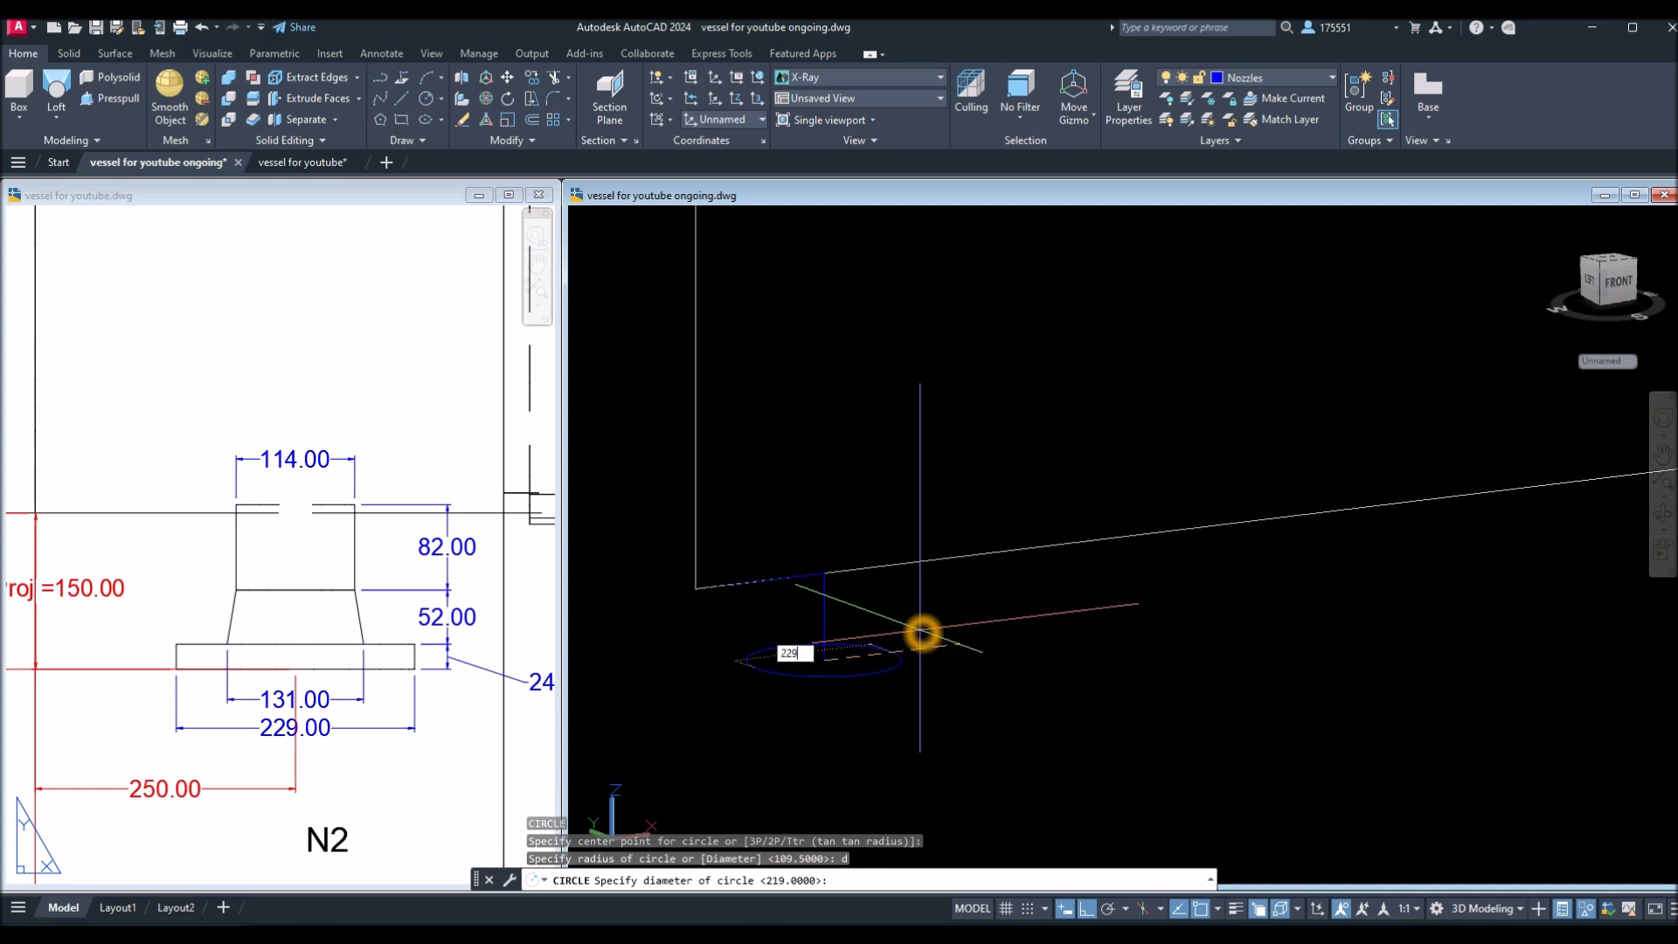
key("Return")
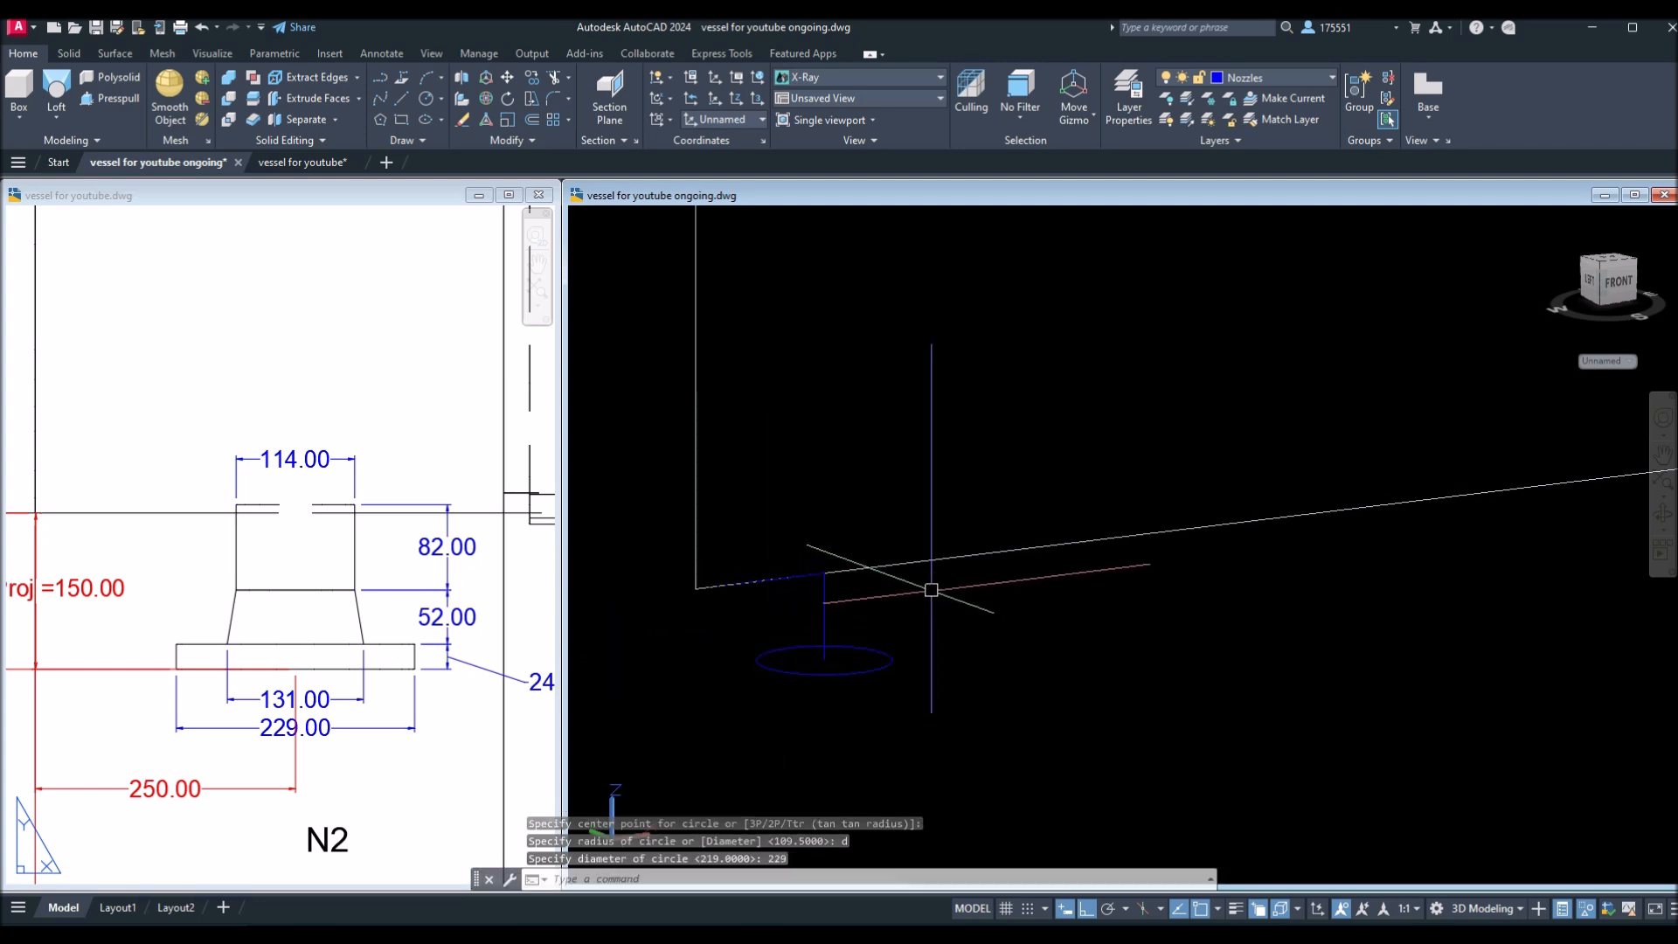
Extrude the 229 circle 24 upward to form N2's flange.
left_click(60, 123)
left_click(59, 148)
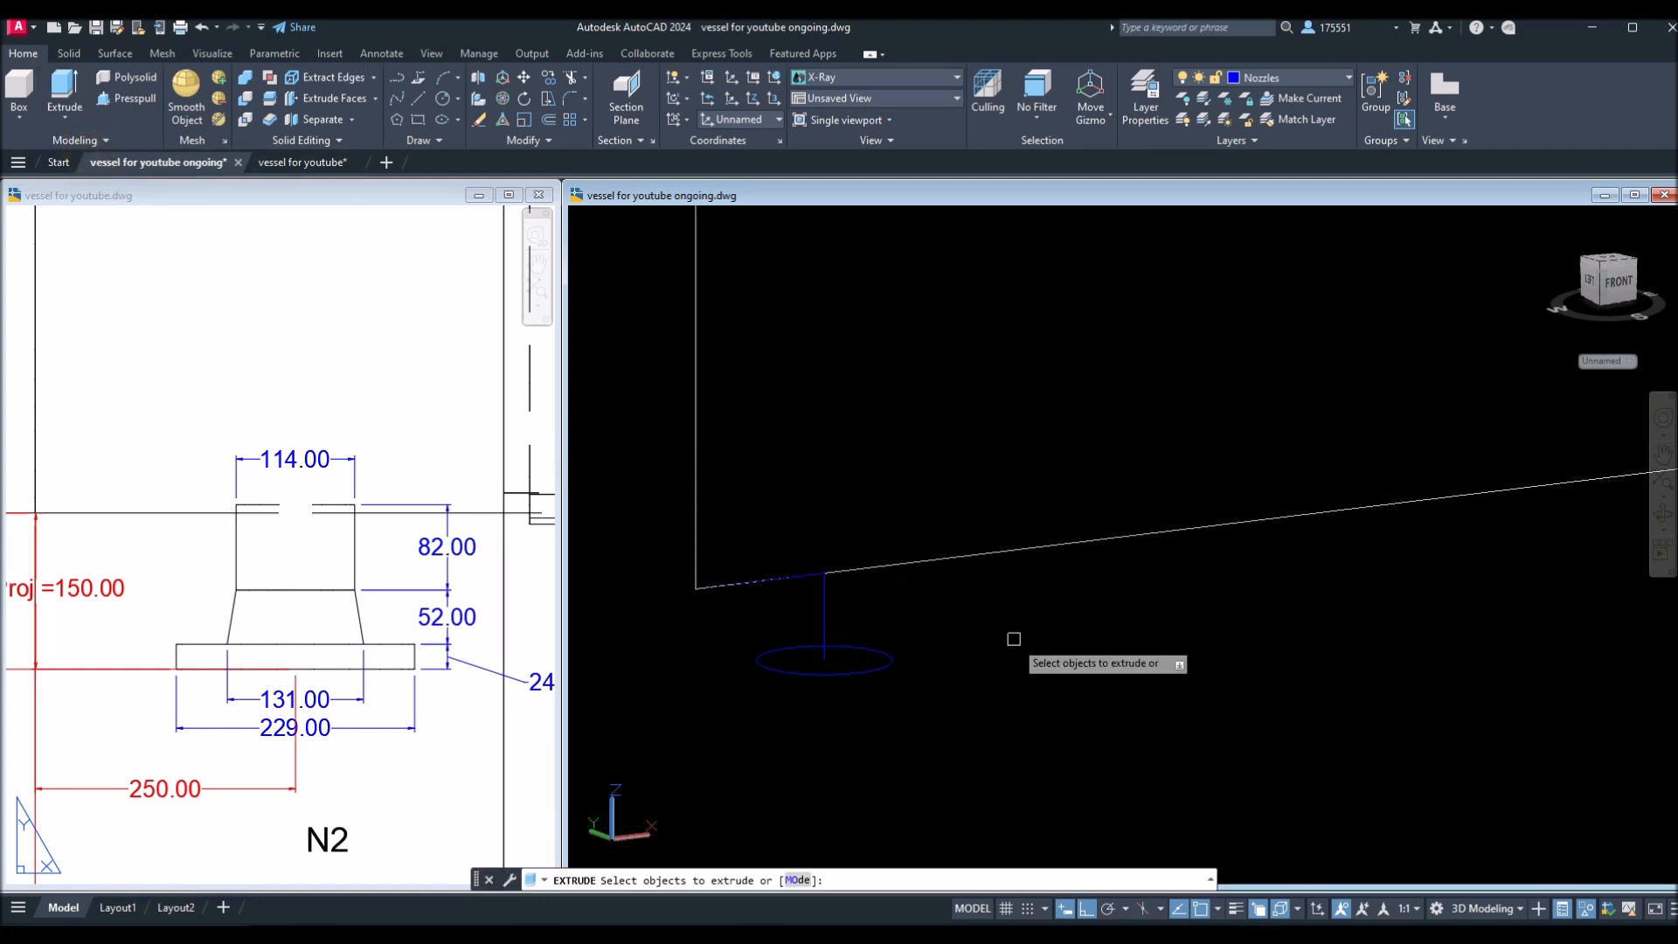
left_click(890, 654)
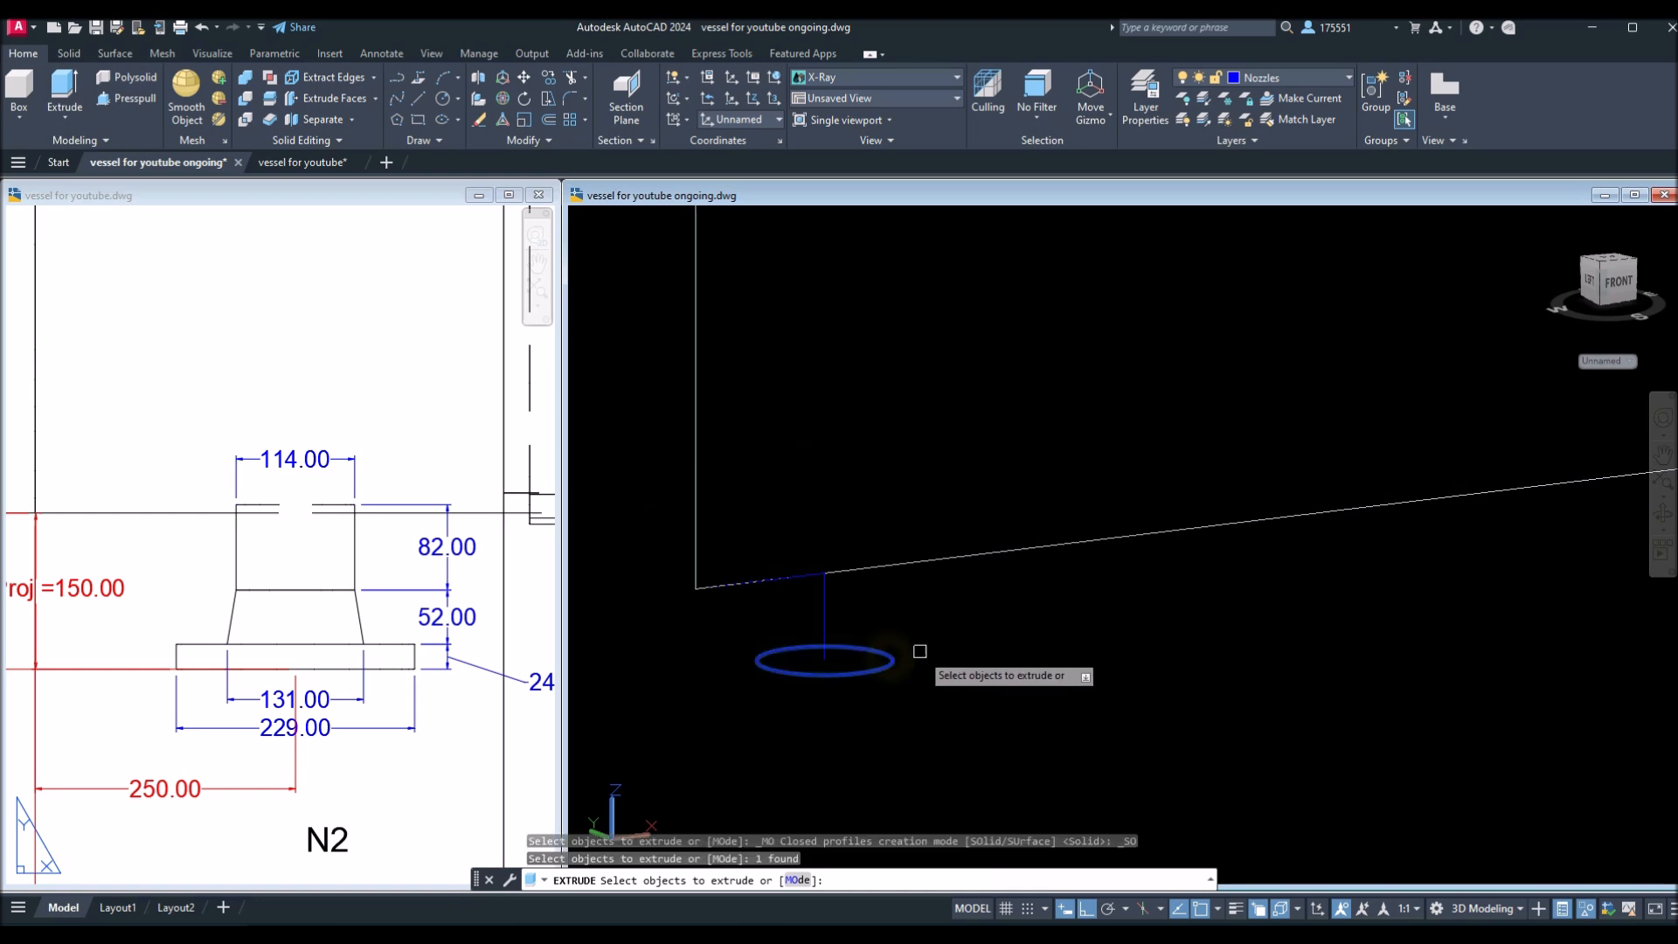
right_click(928, 652)
left_click(946, 662)
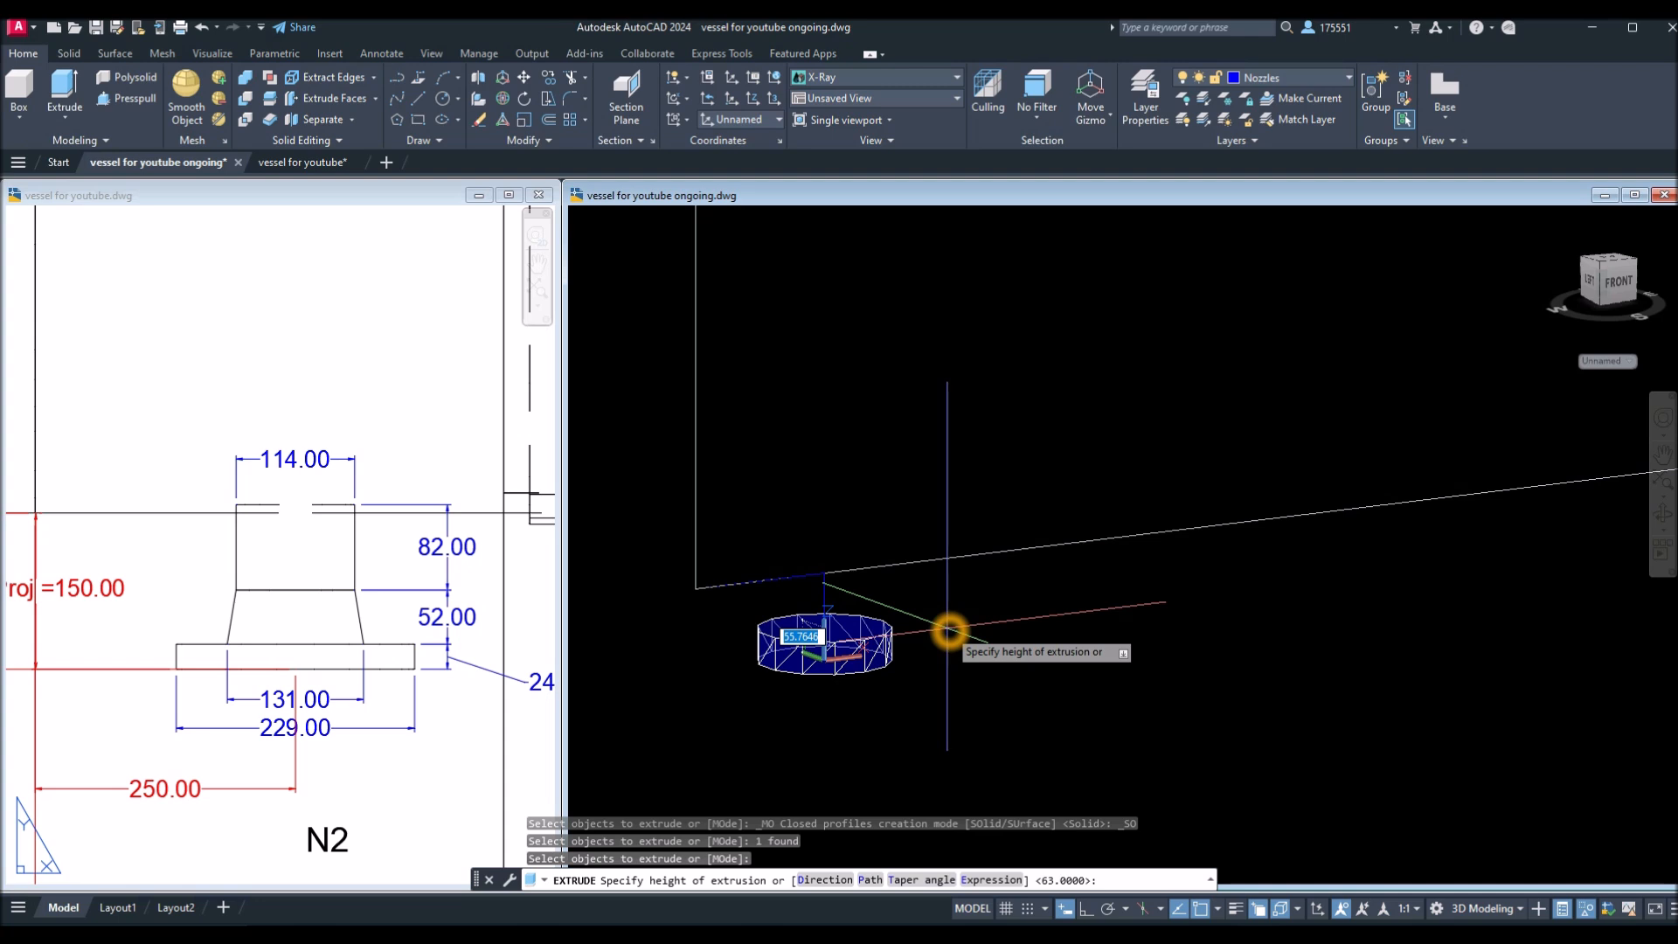
type("24")
key("Return")
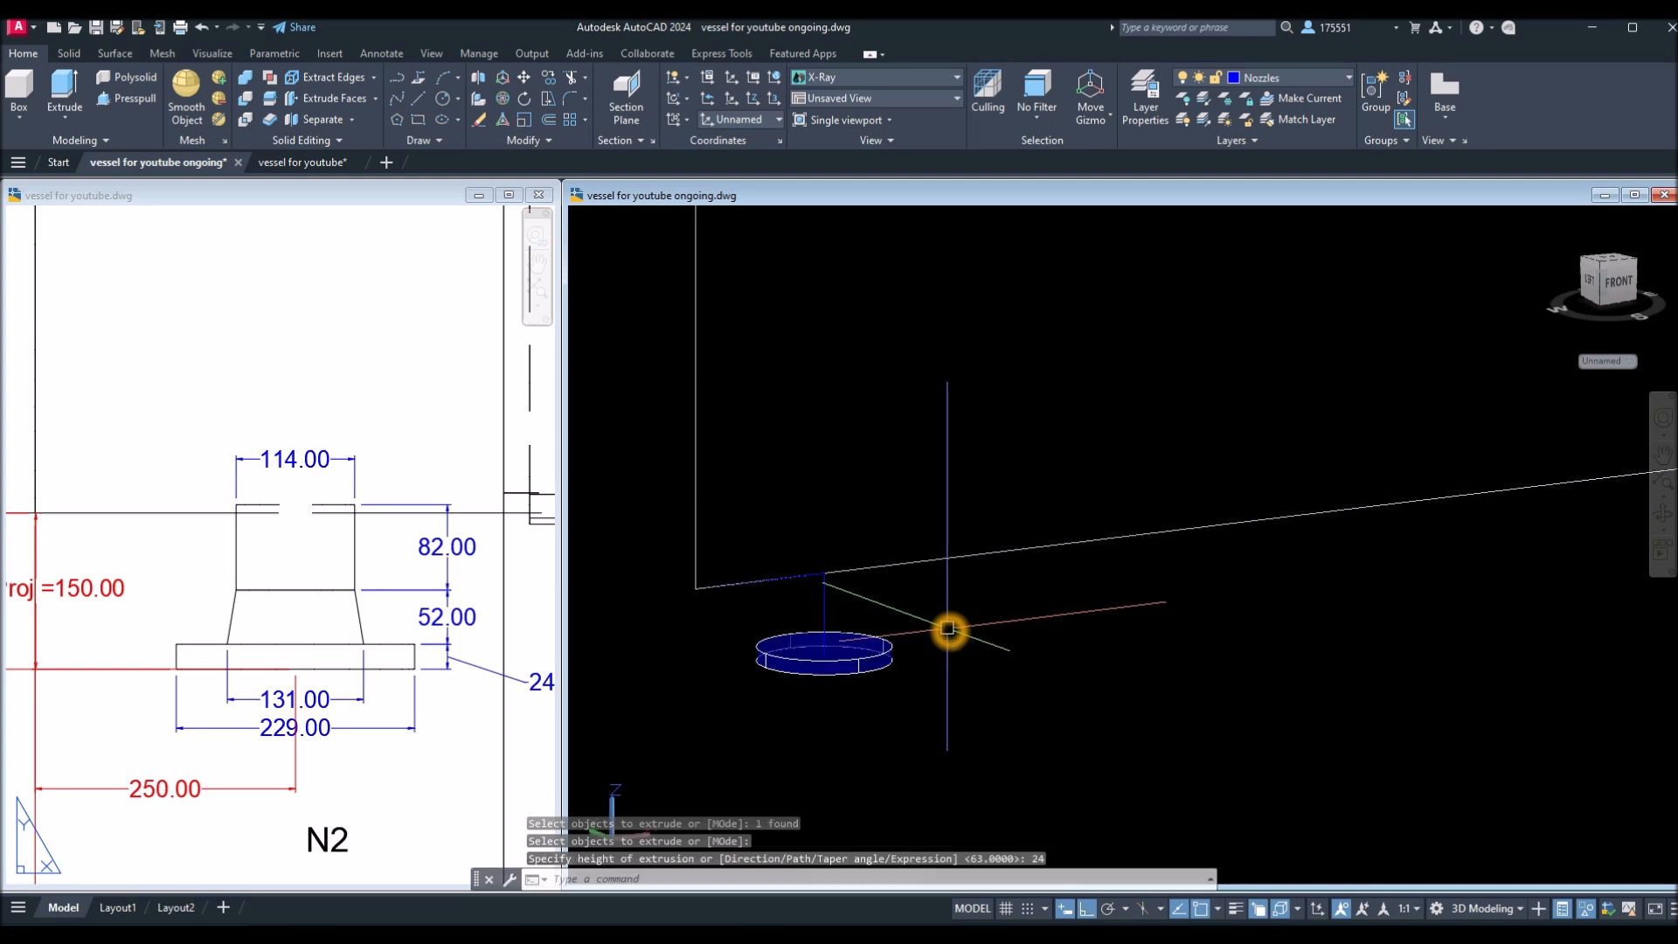
Delete the vertical 150 locating line above N2's flange.
left_click(389, 741)
middle_click_drag(377, 722, 309, 720)
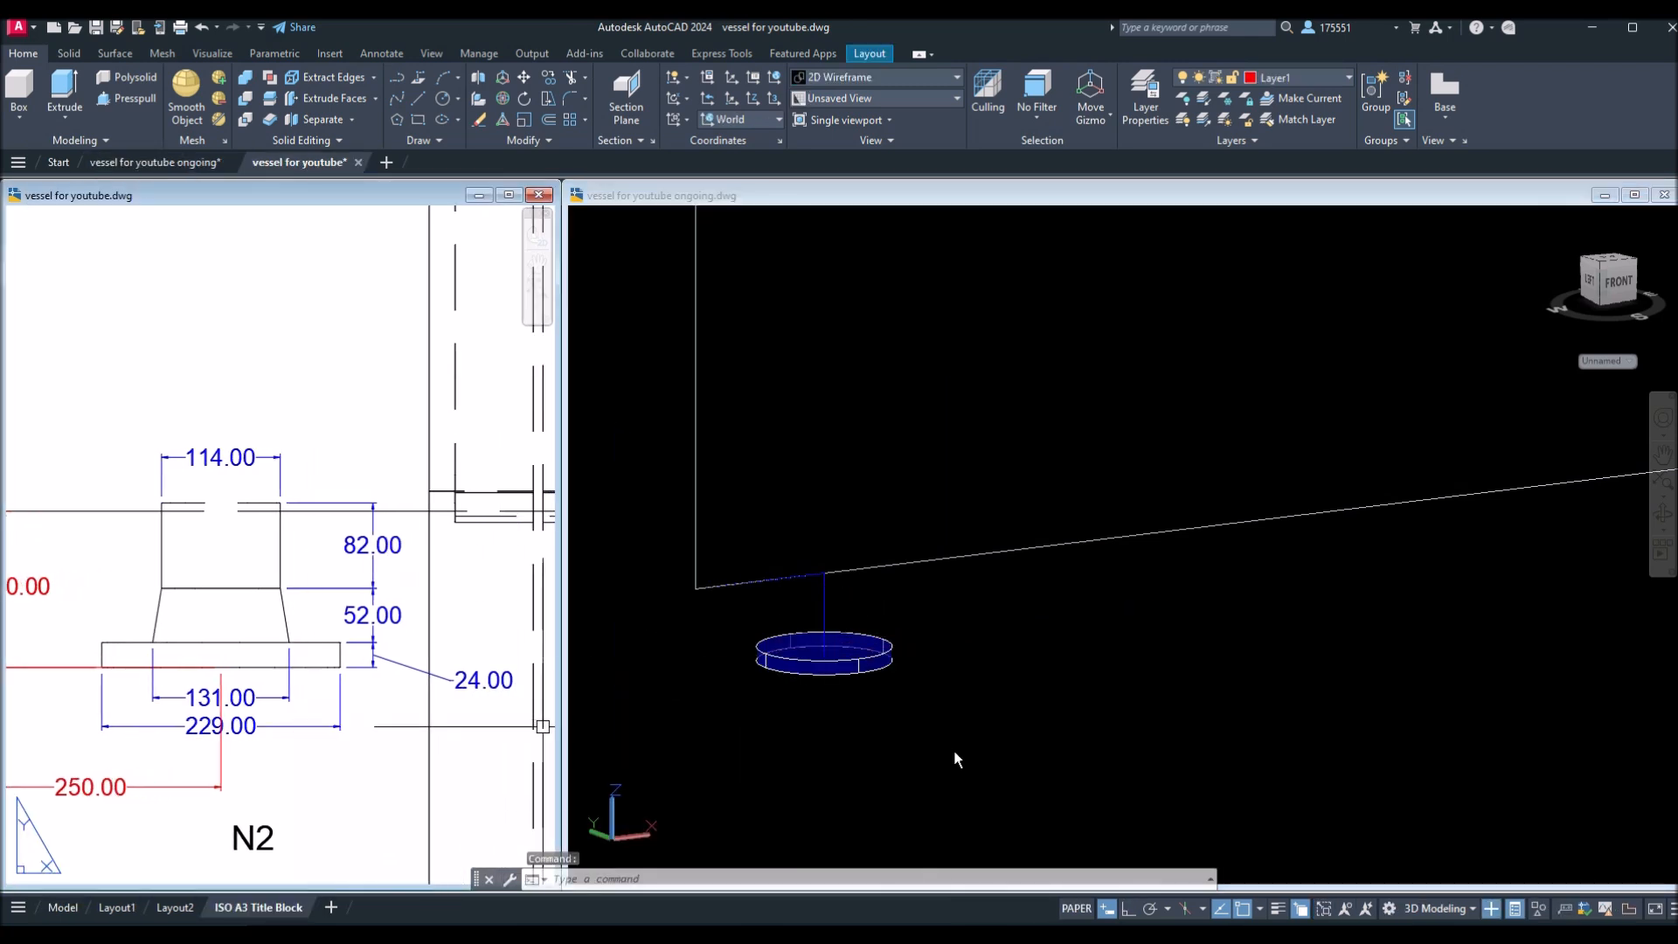
left_click(962, 725)
scroll(909, 669, "up", 2)
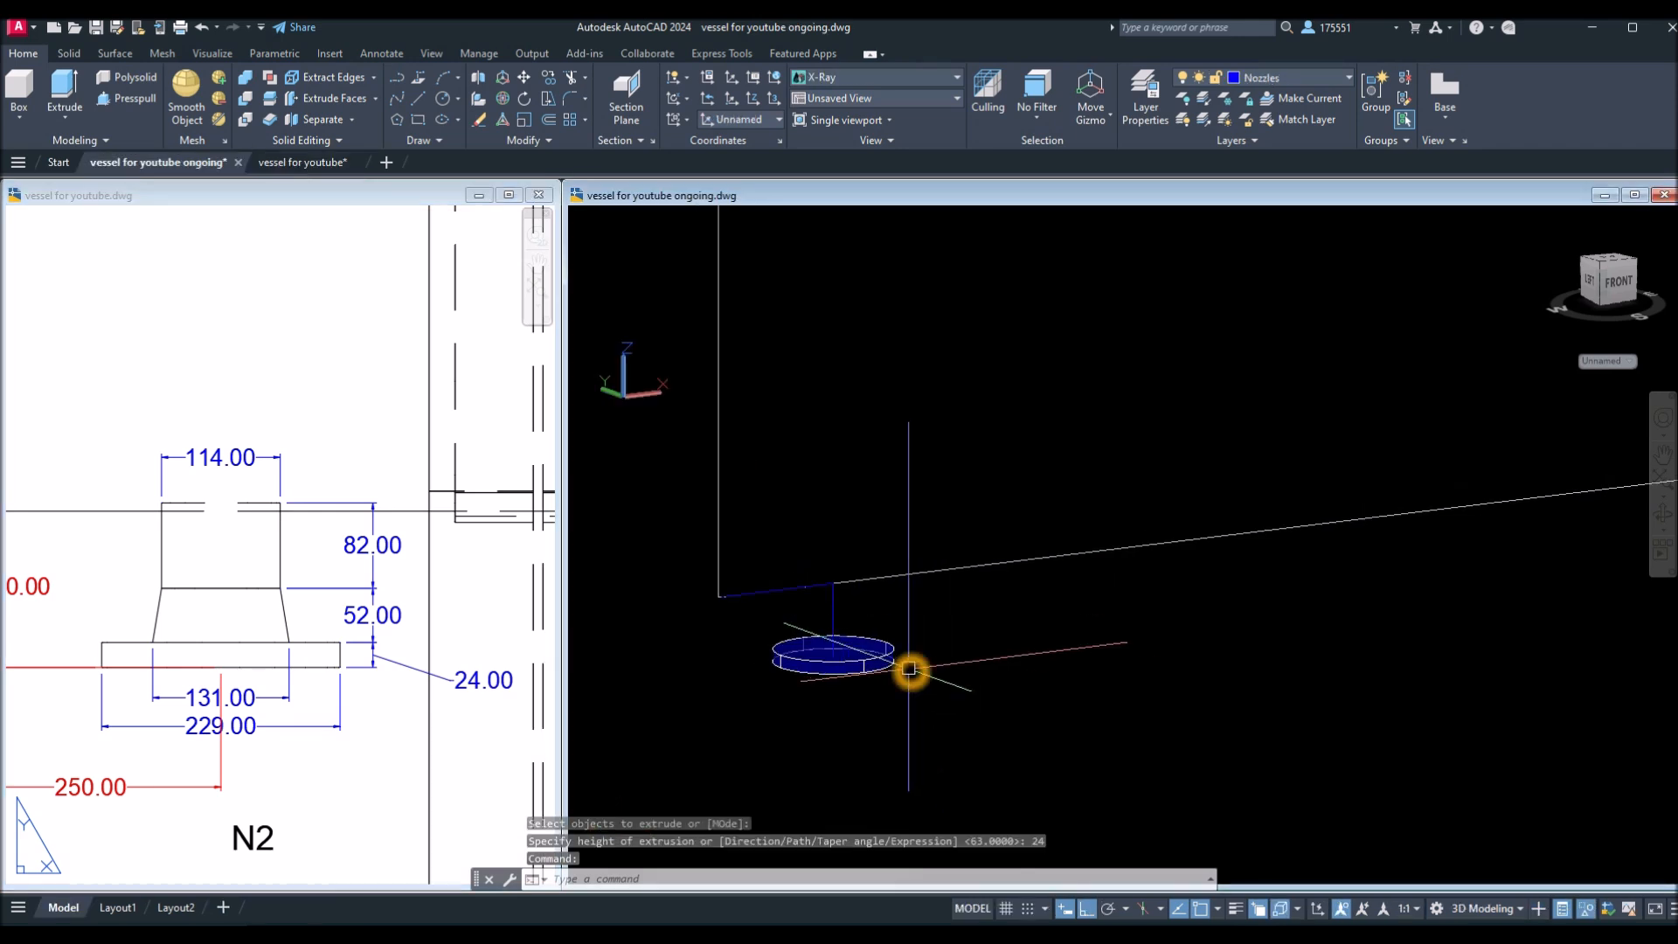
scroll(909, 668, "up", 2)
middle_click_drag(909, 668, 940, 686)
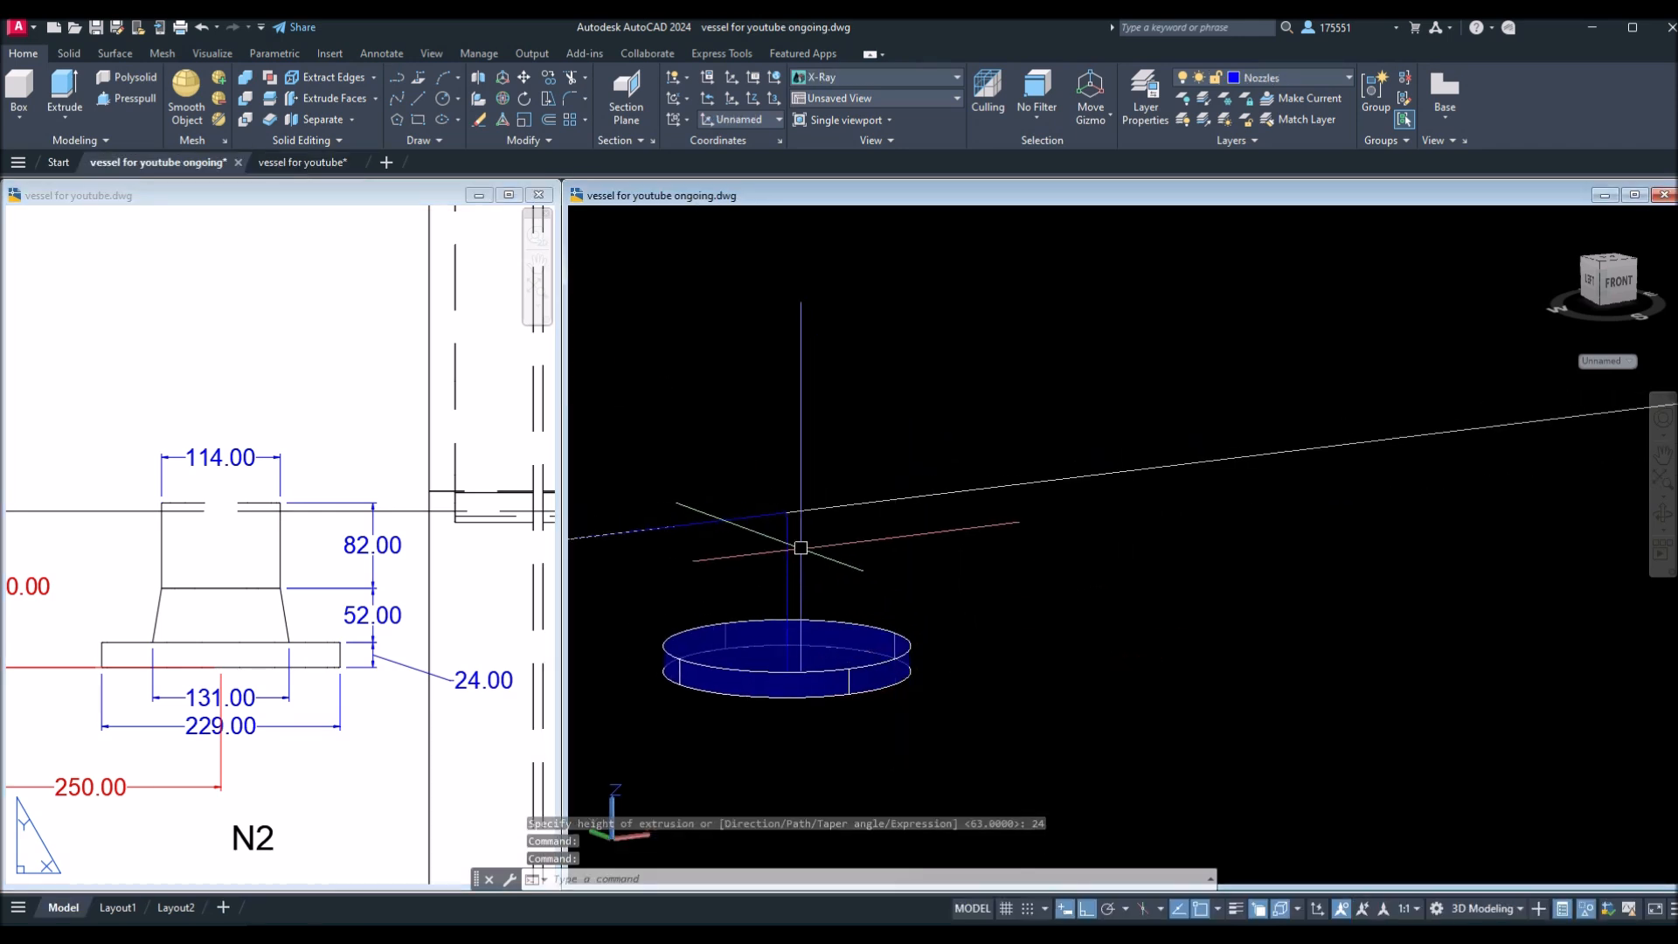
left_click(786, 555)
key("Delete")
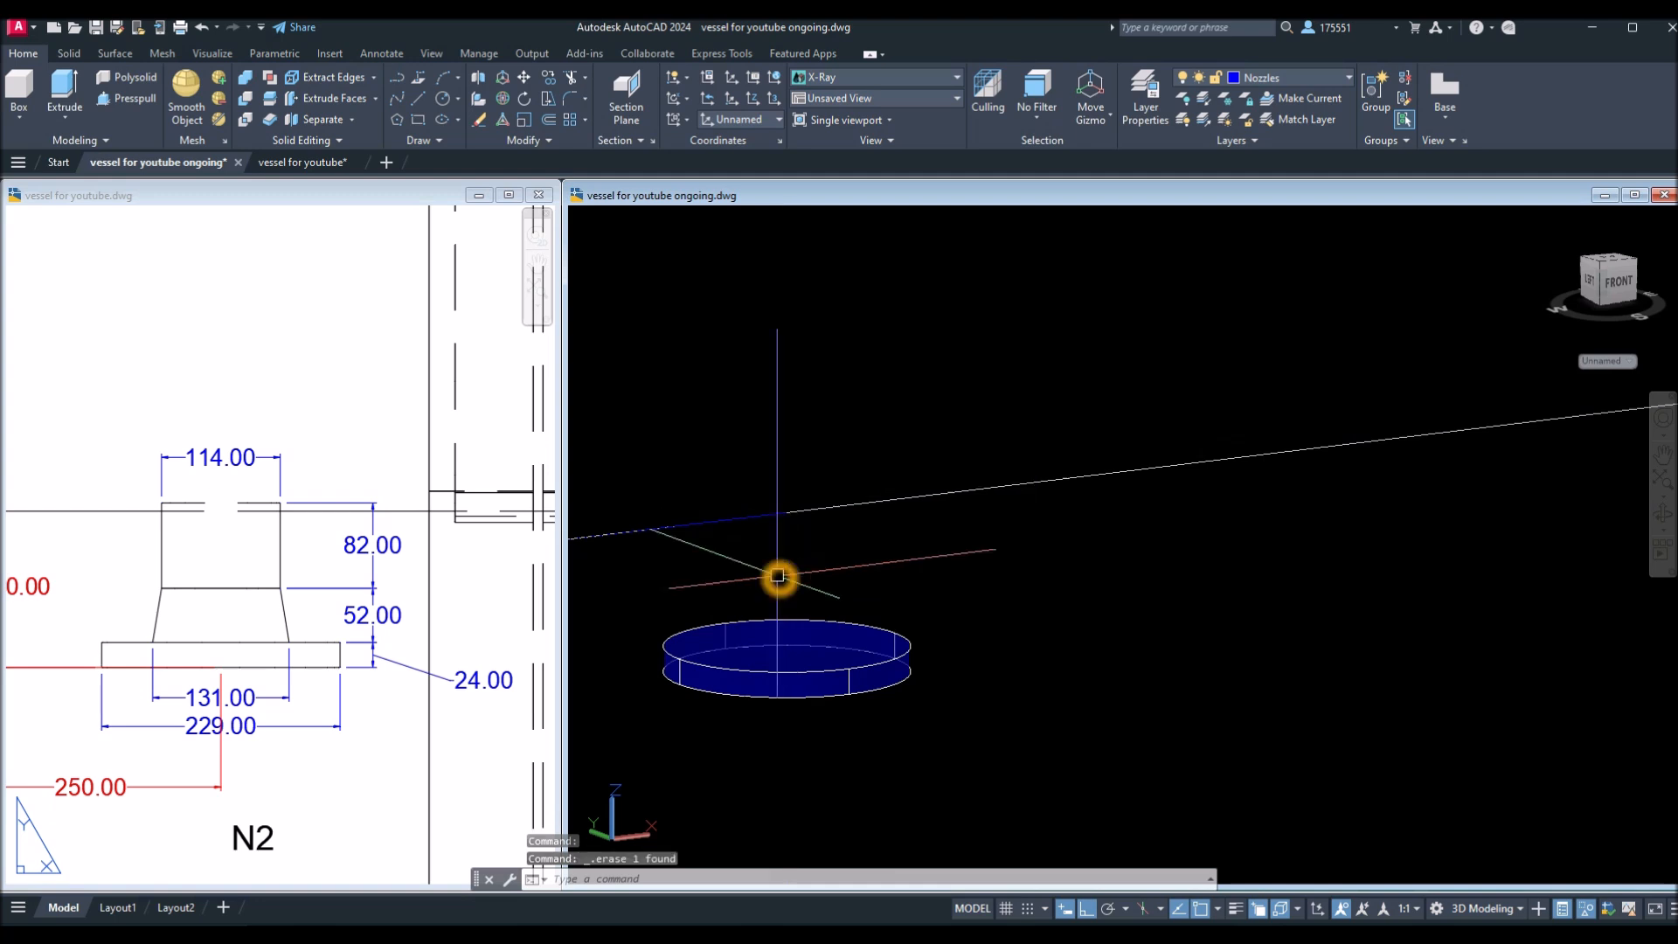
Draw a circle of diameter 131 centred on the top face of N2's flange.
key("Return")
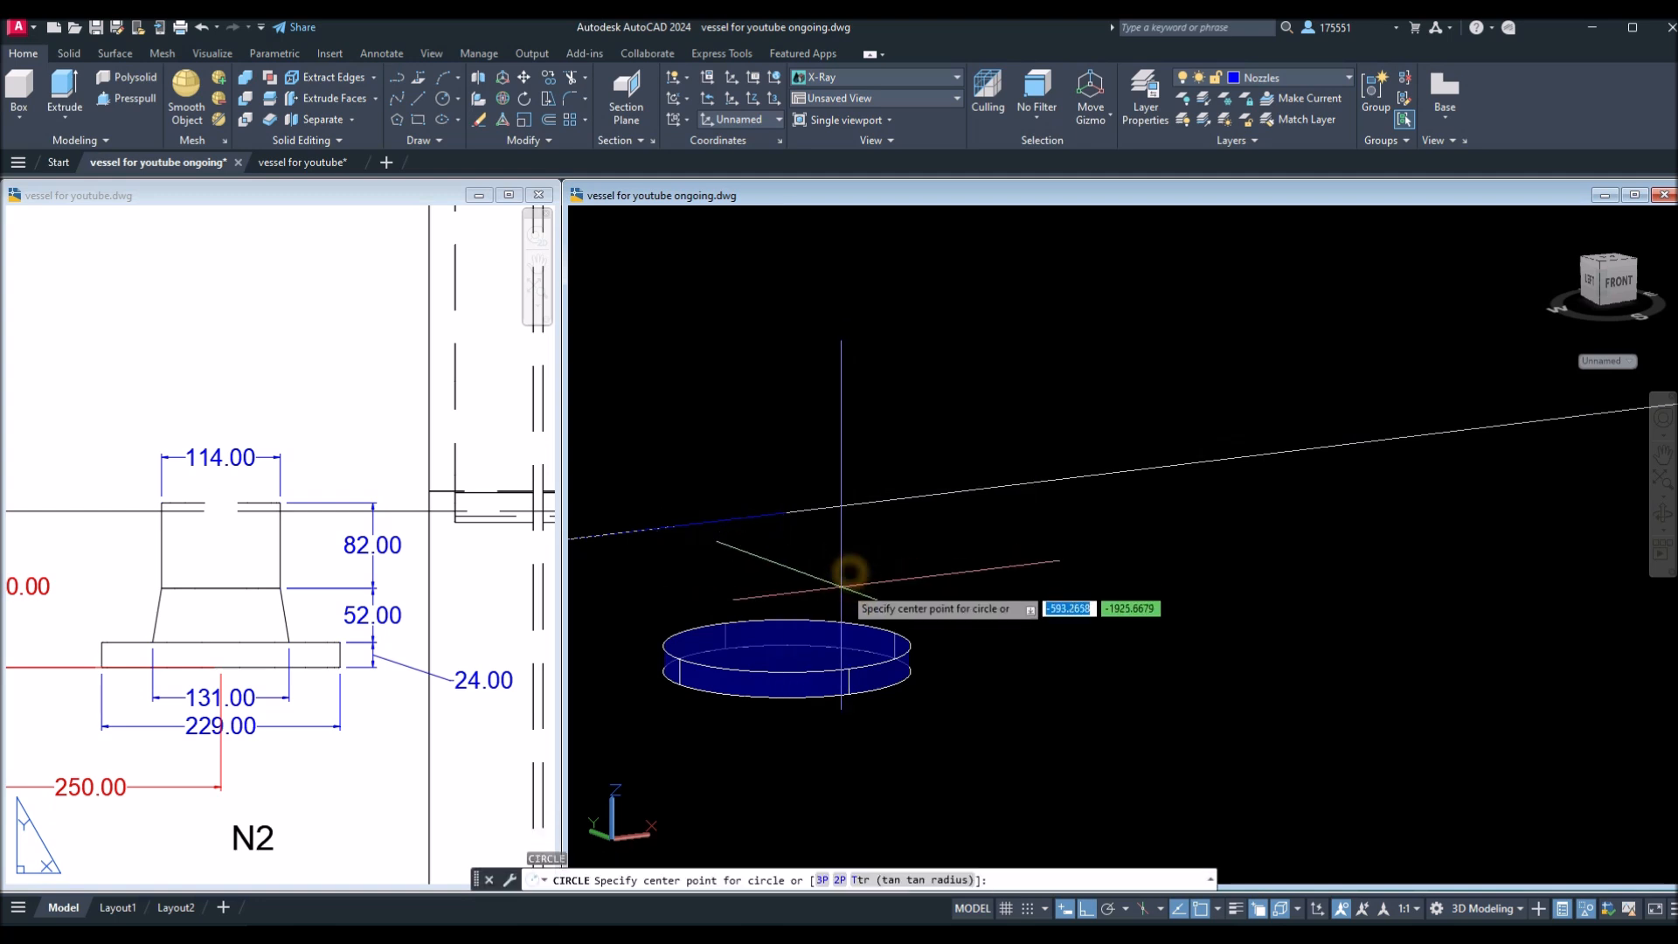
left_click(790, 655)
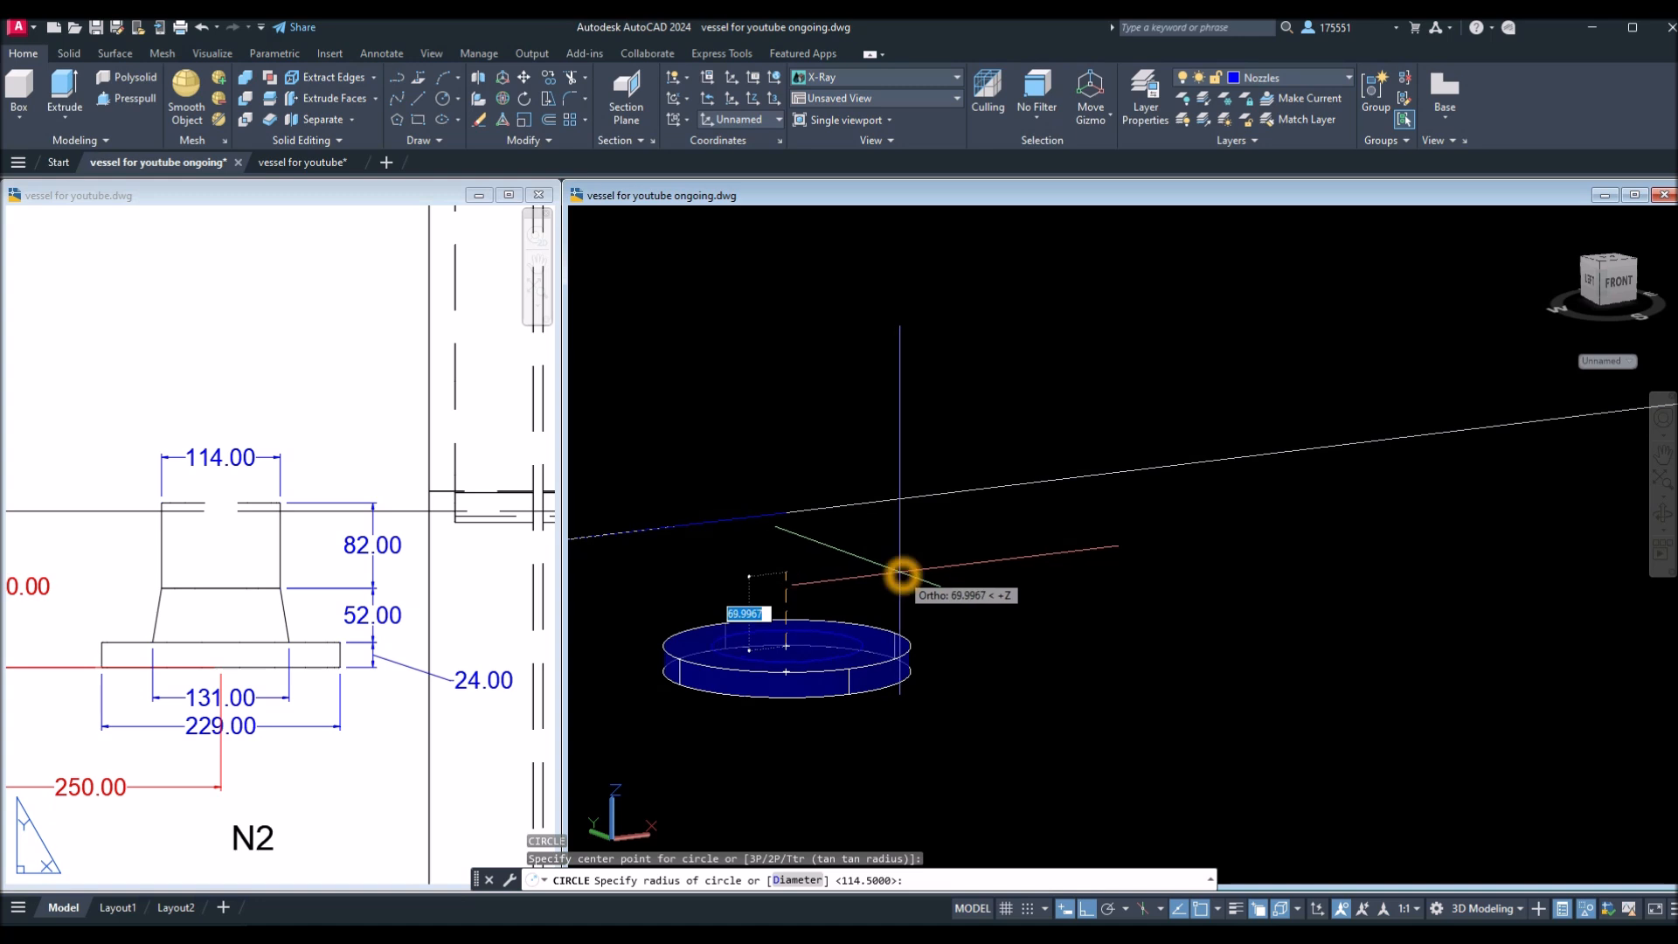
type("d")
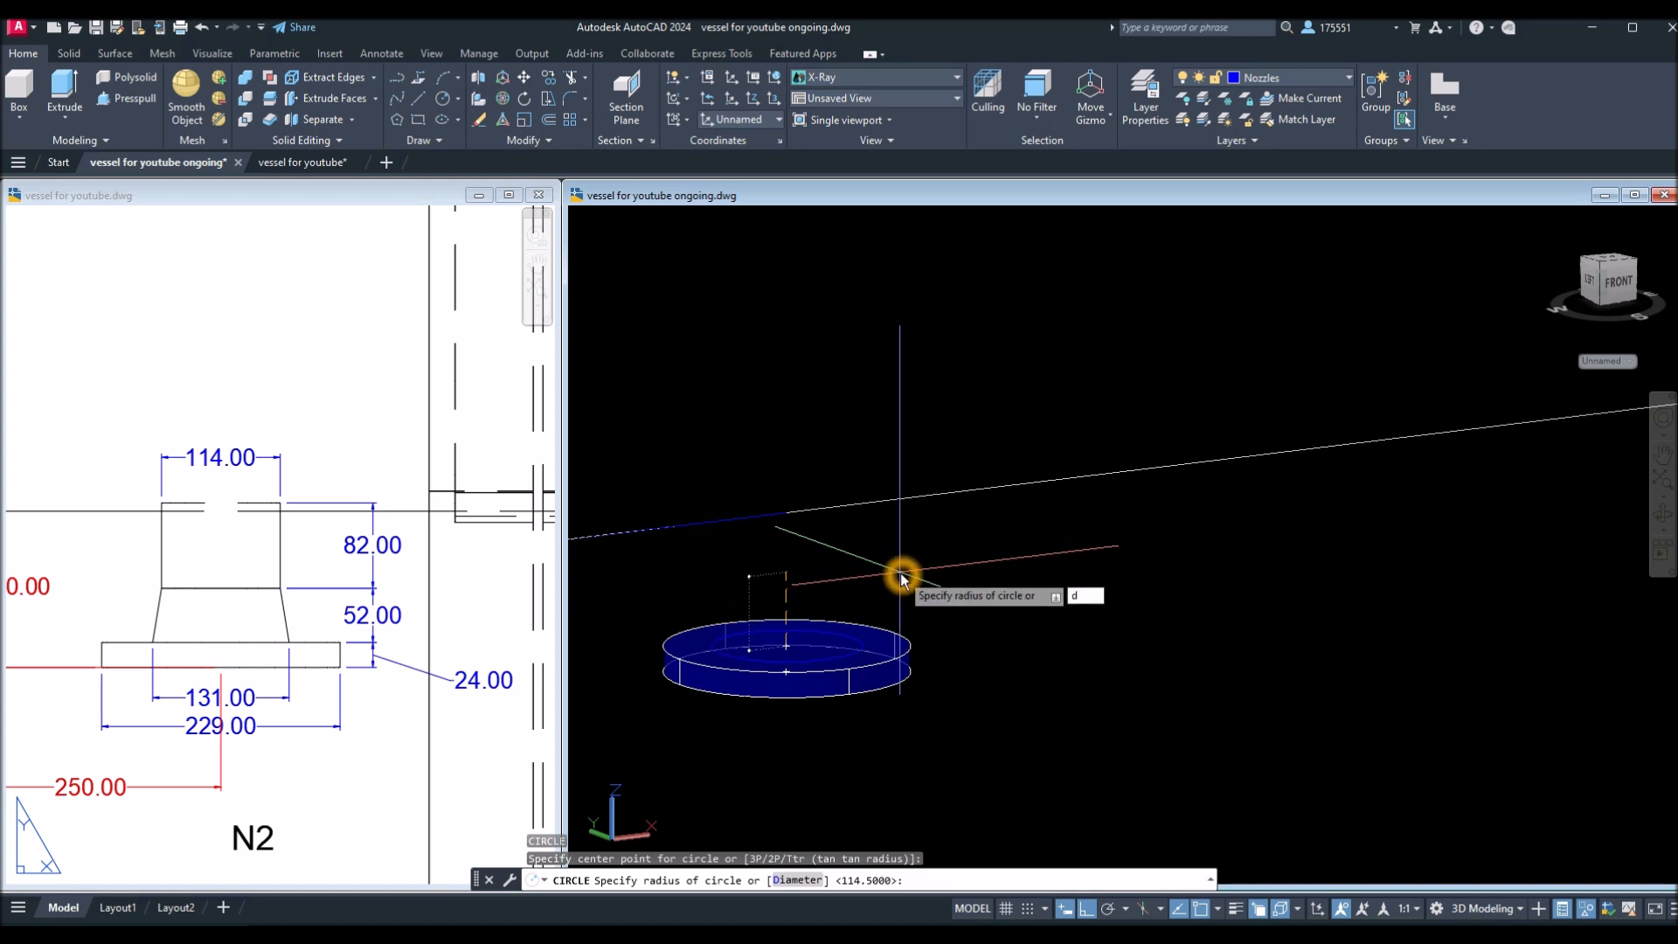
key("Return")
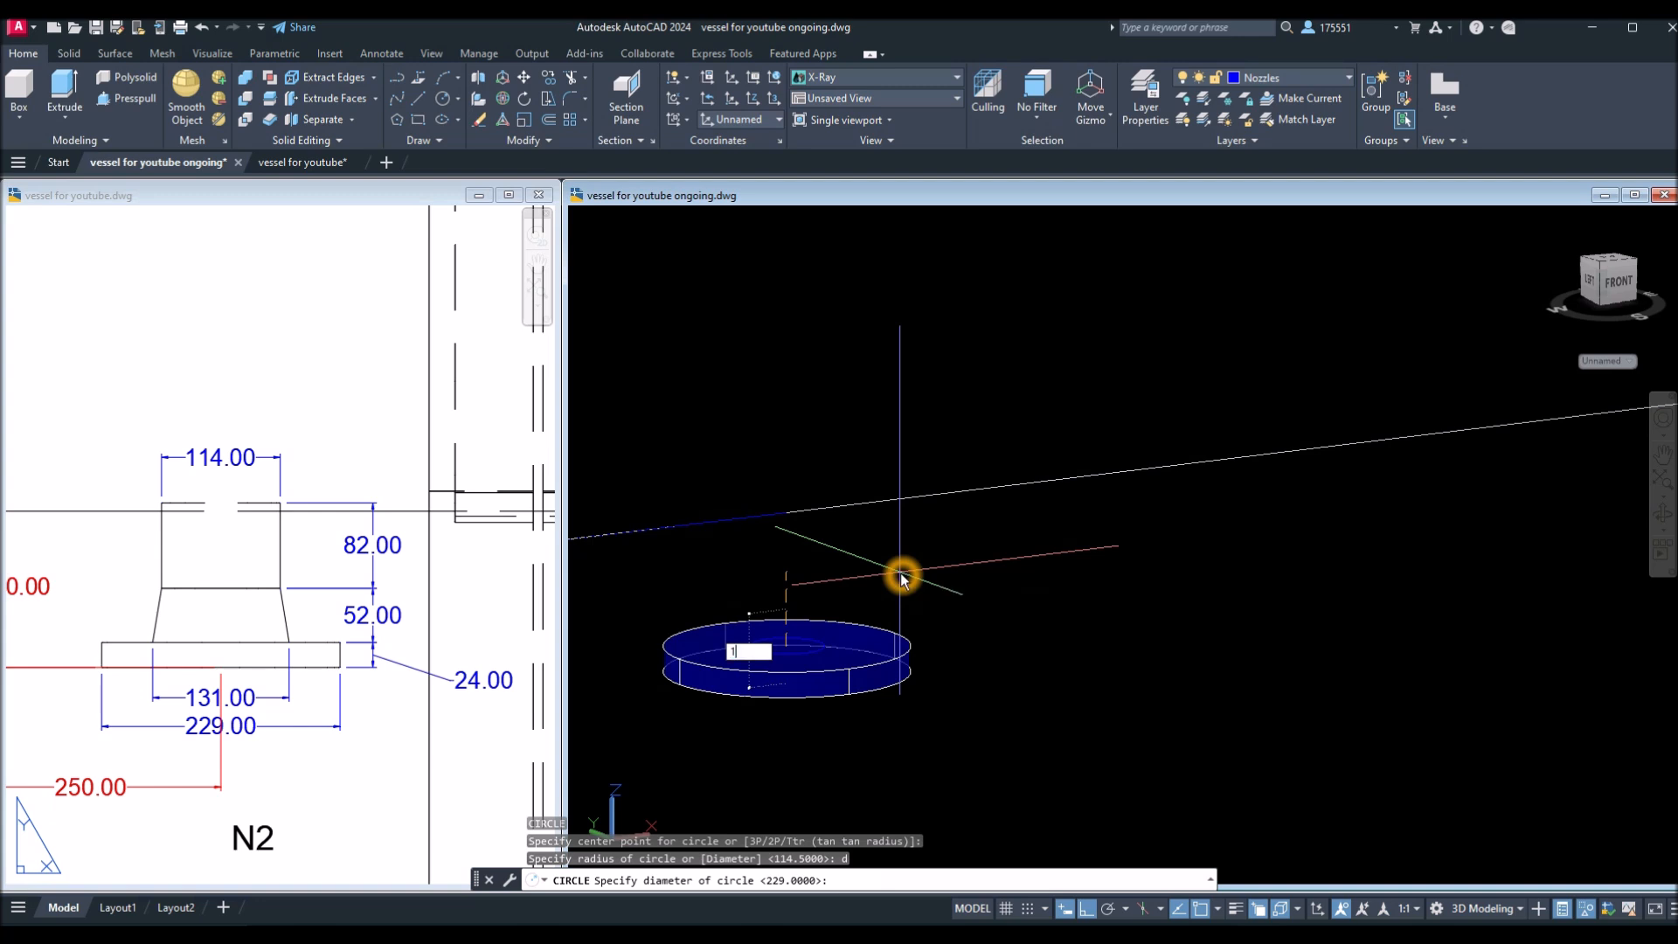
type("131")
key("Return")
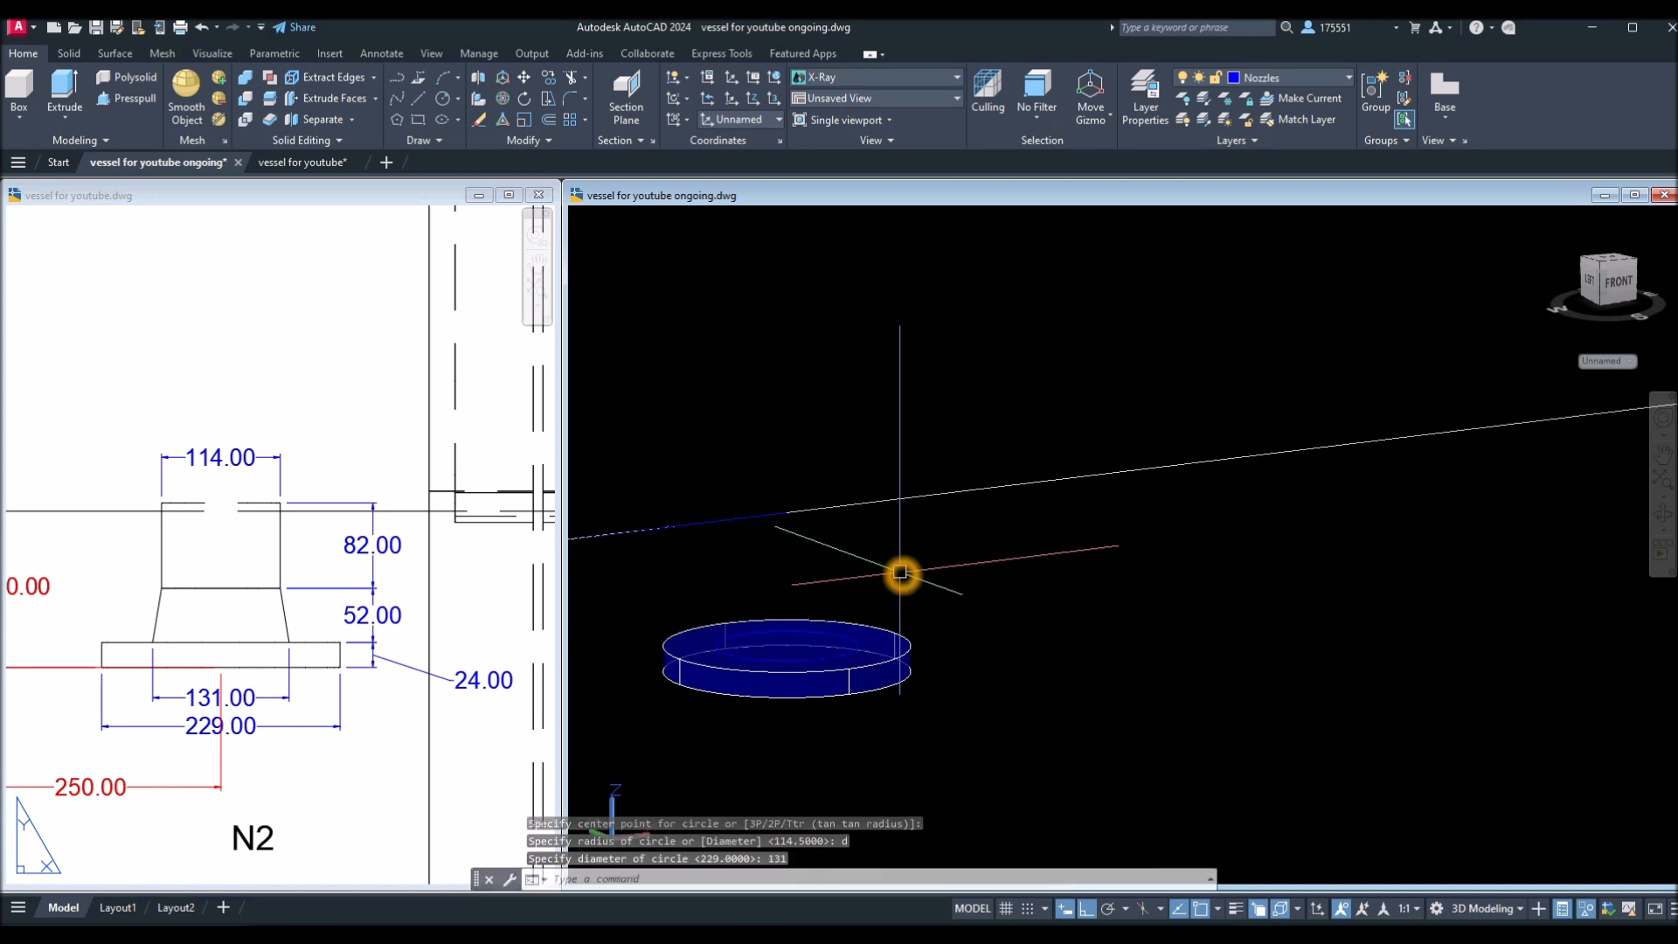
Draw a second circle of diameter 114 on the flange's top face, concentric with the 131 circle.
type("c")
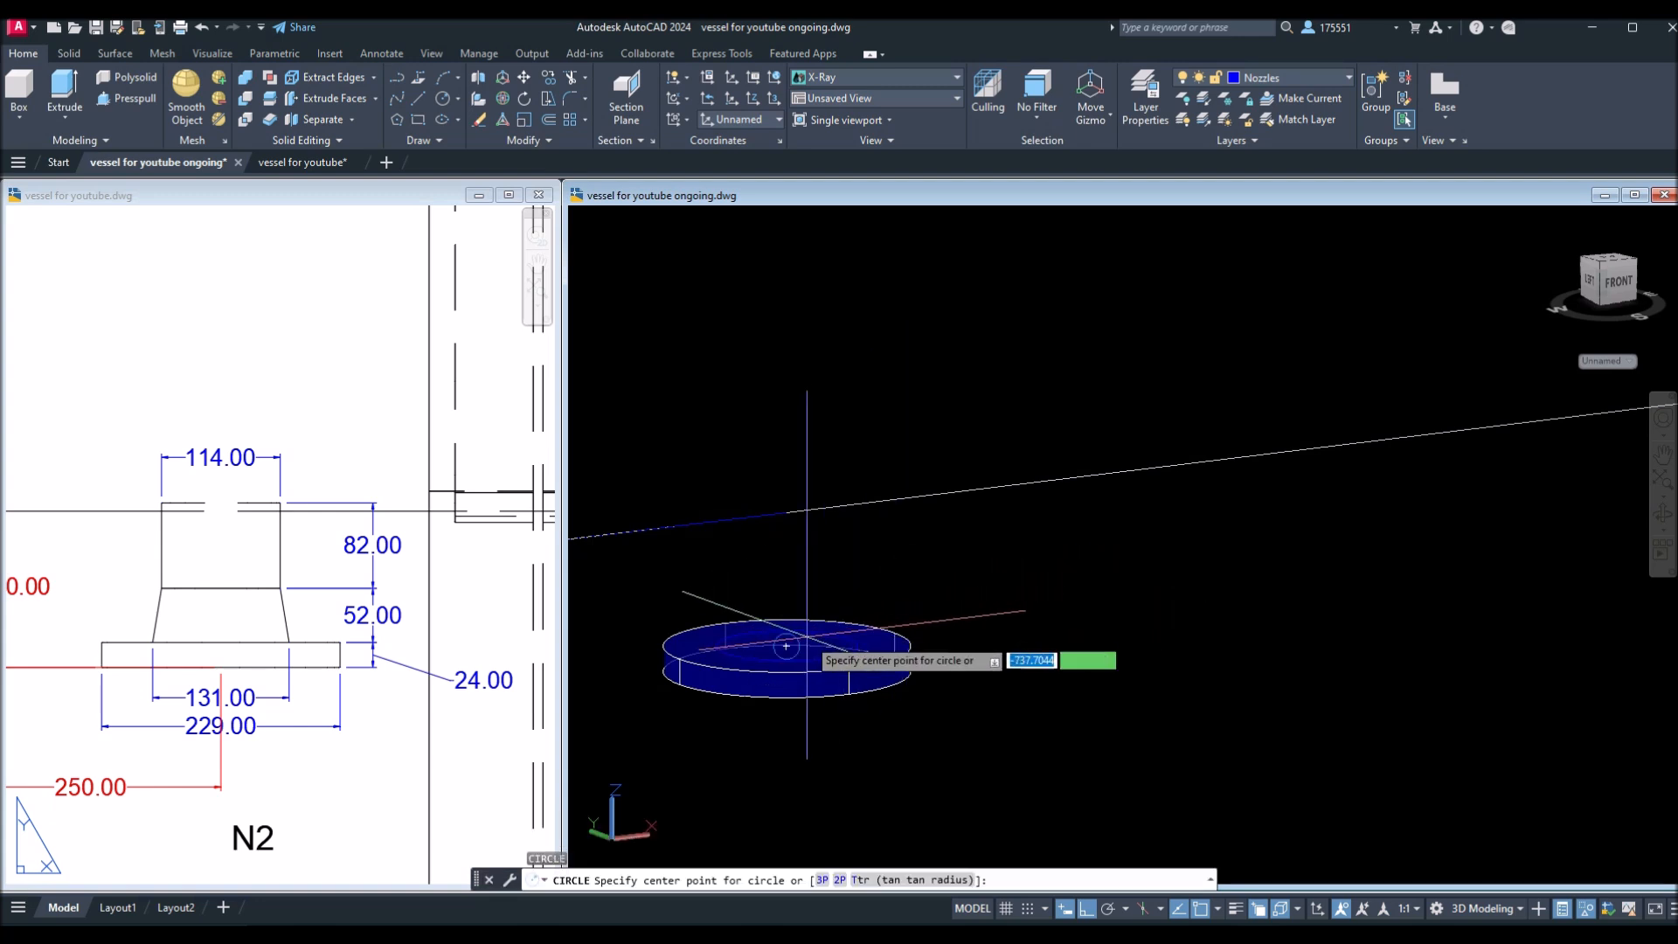
left_click(802, 646)
type("d")
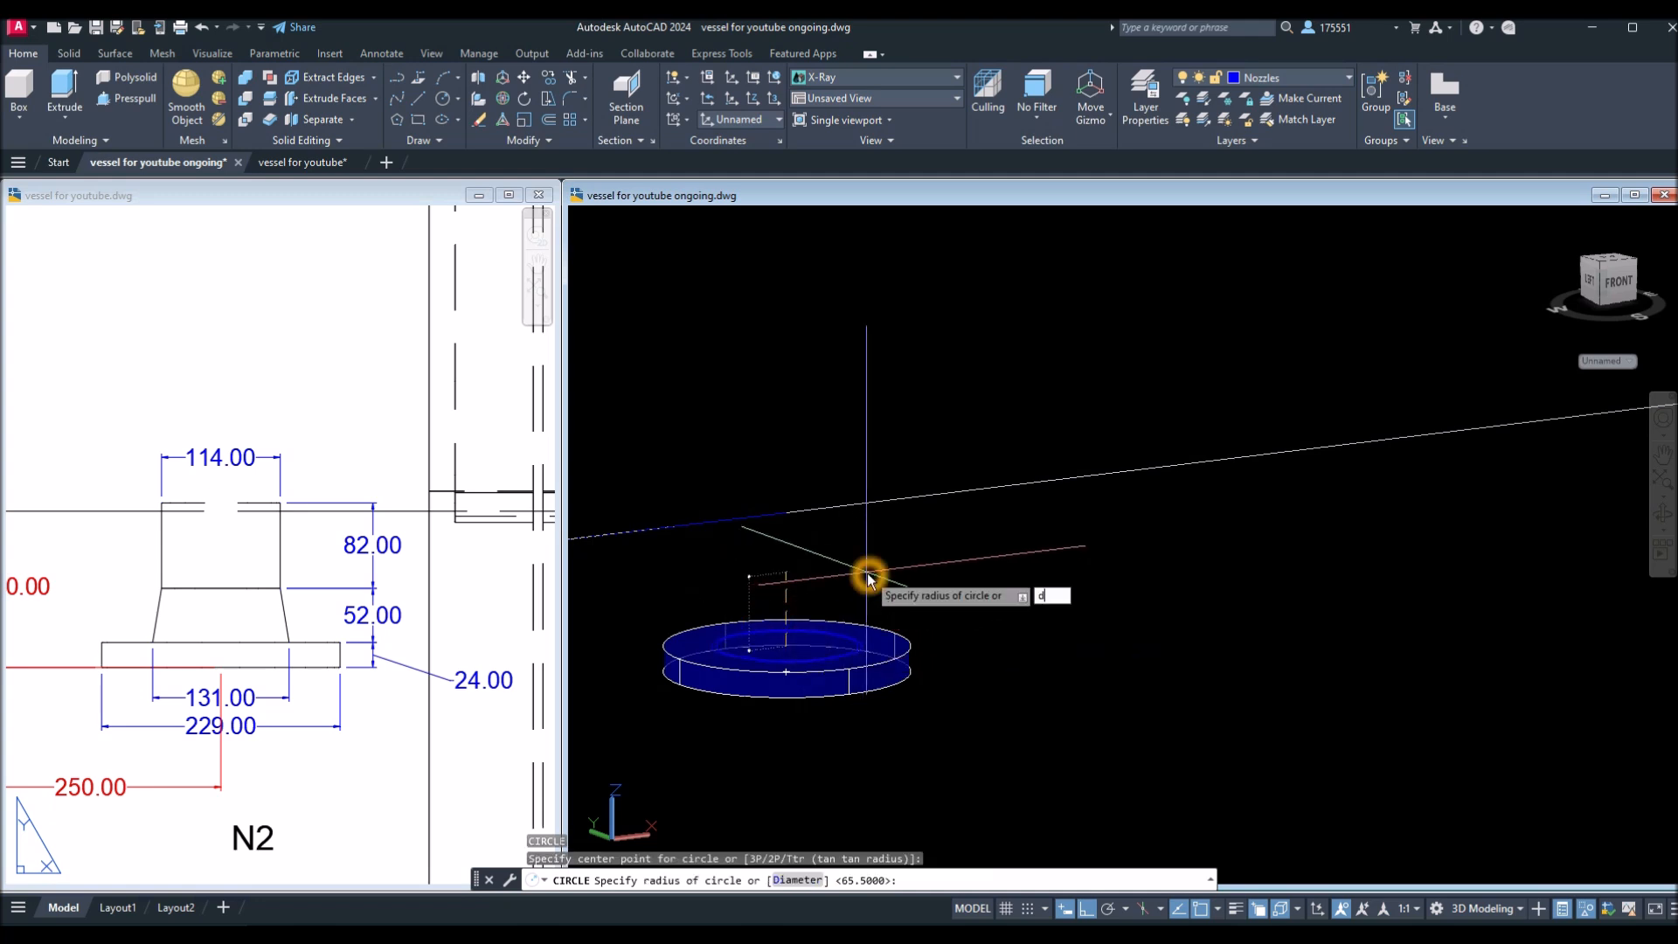
key("Return")
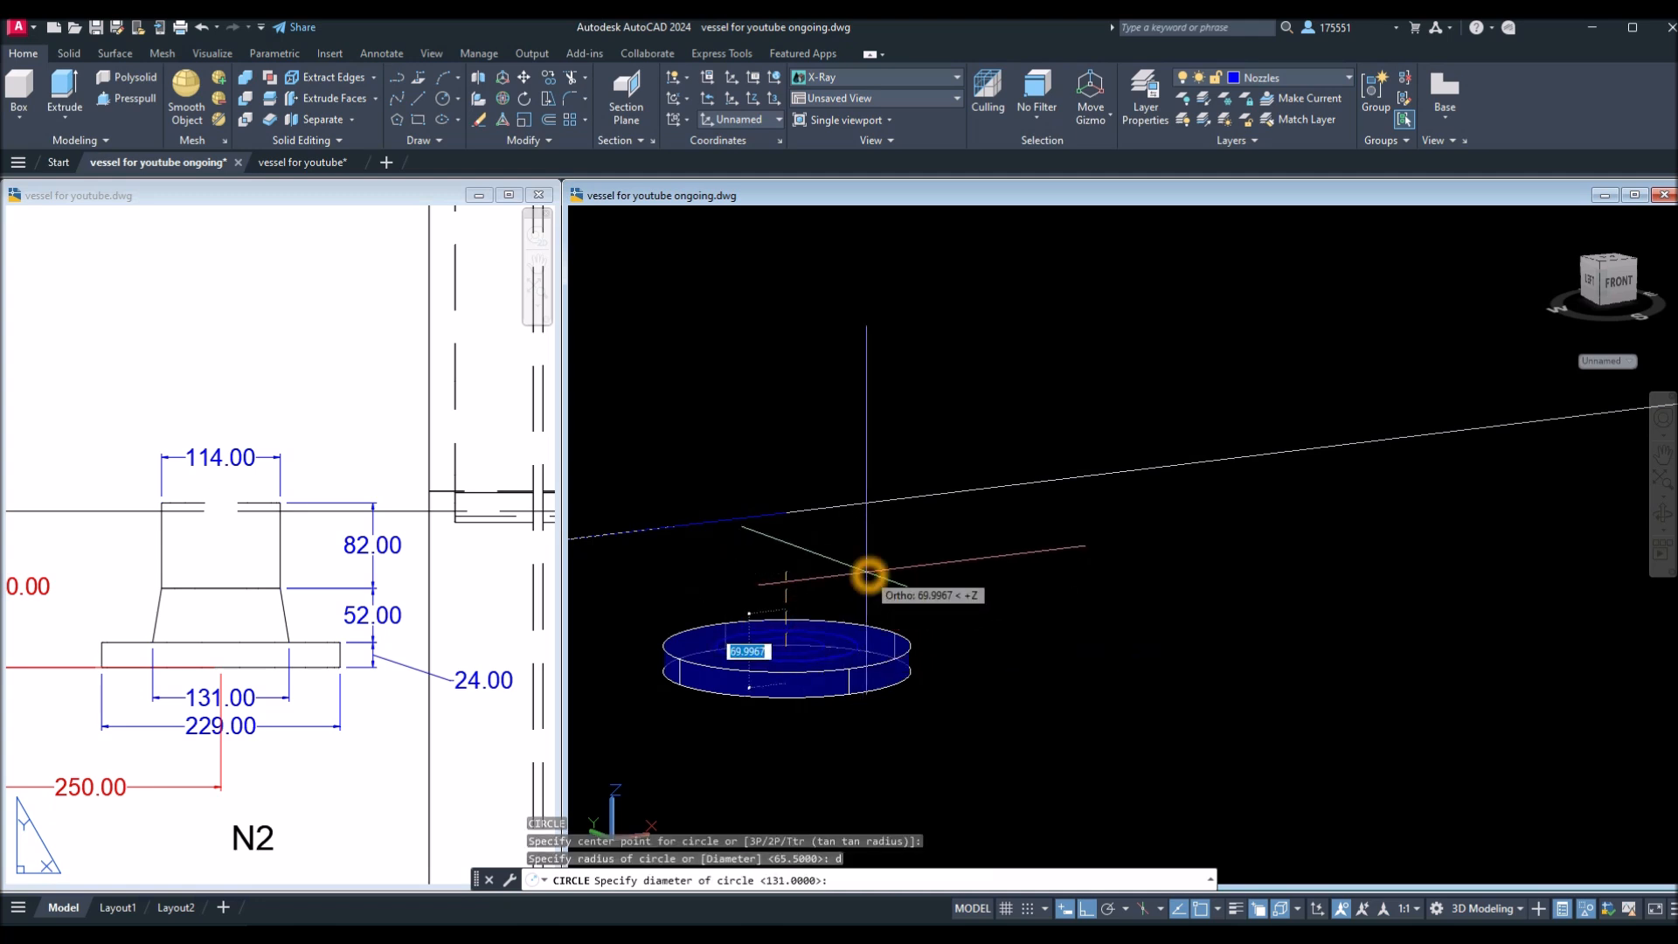
key("Return")
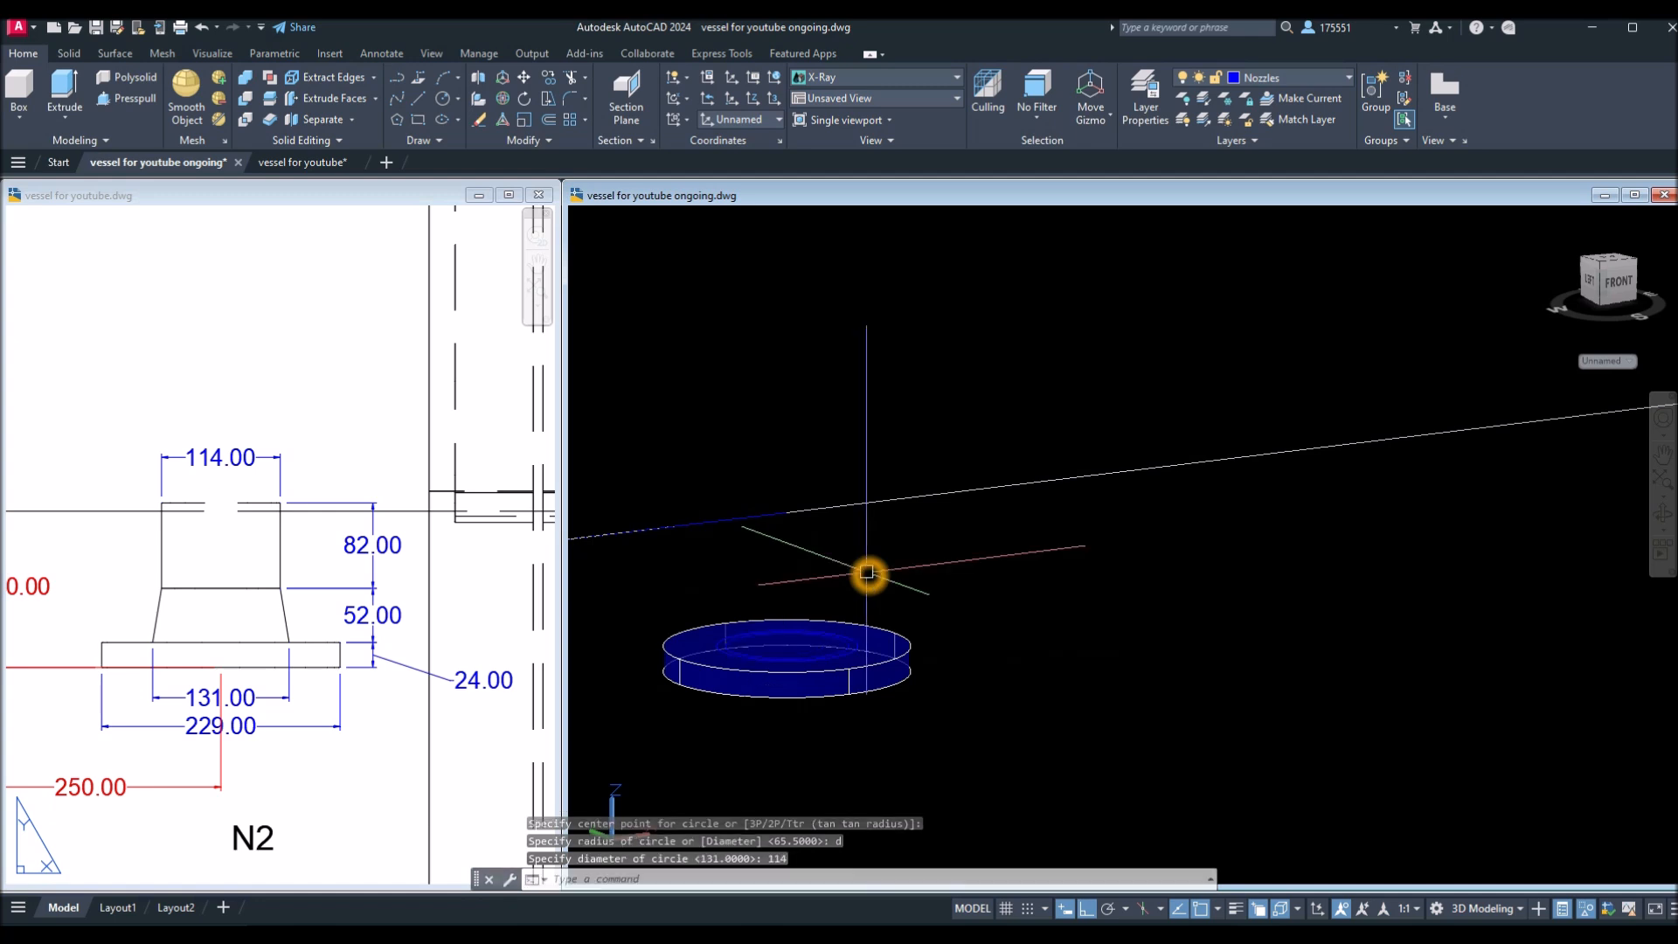
scroll(782, 677, "up", 1)
scroll(781, 677, "down", 1)
middle_click_drag(781, 678, 813, 681)
scroll(812, 681, "up", 3)
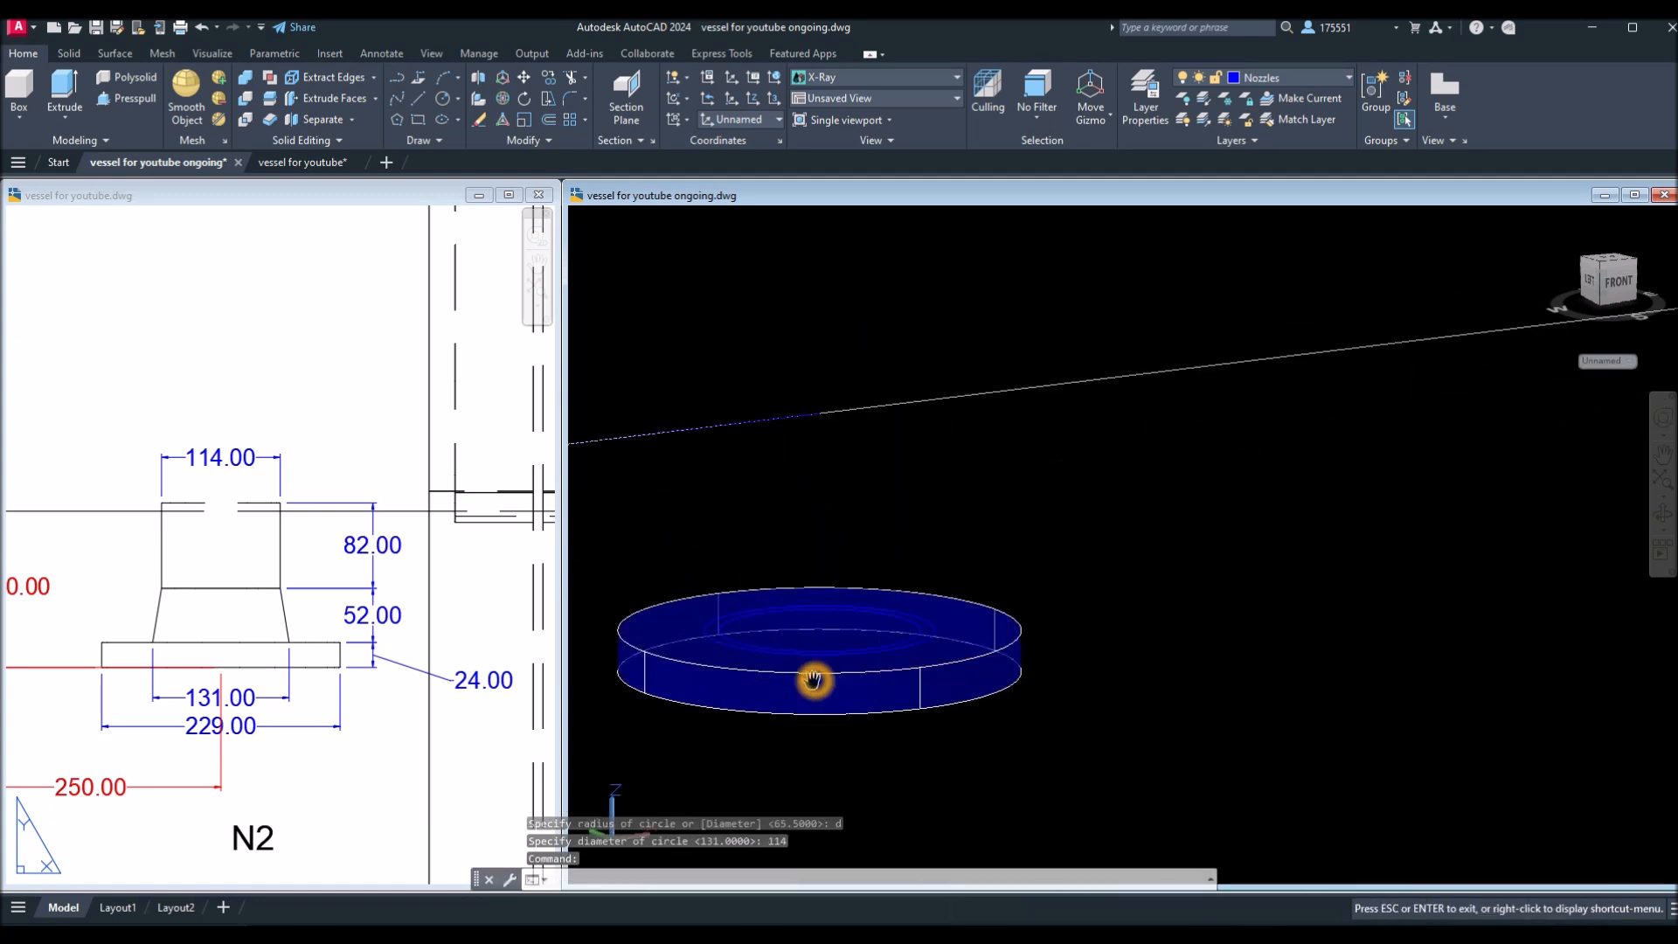
left_click(906, 624)
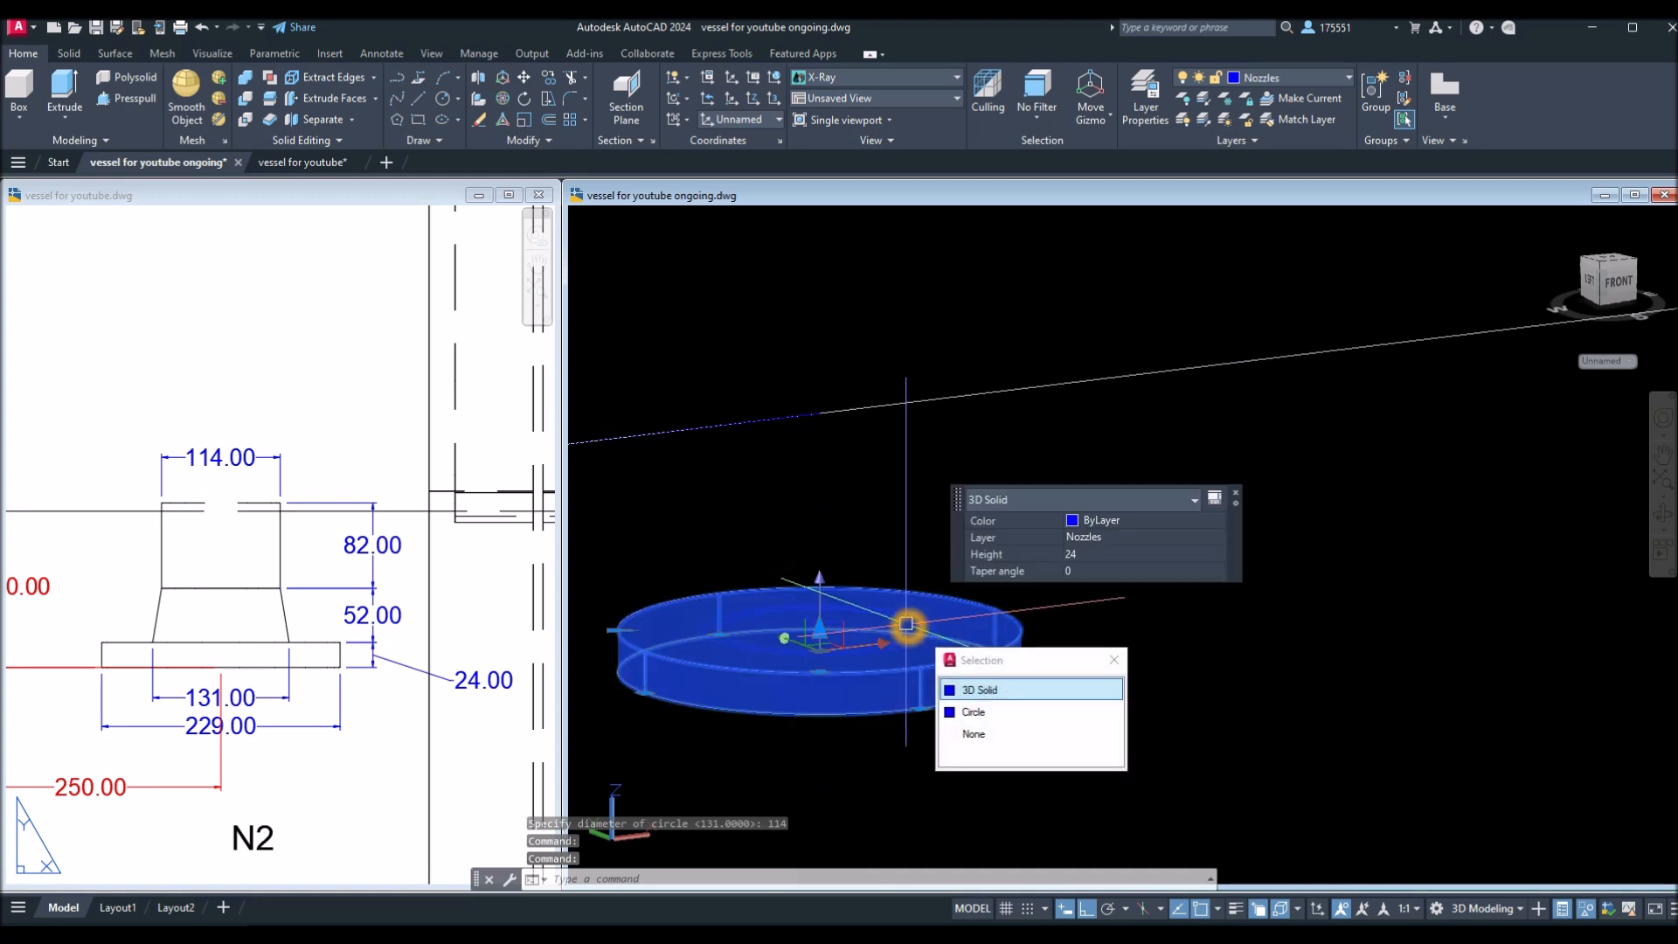
left_click(916, 629)
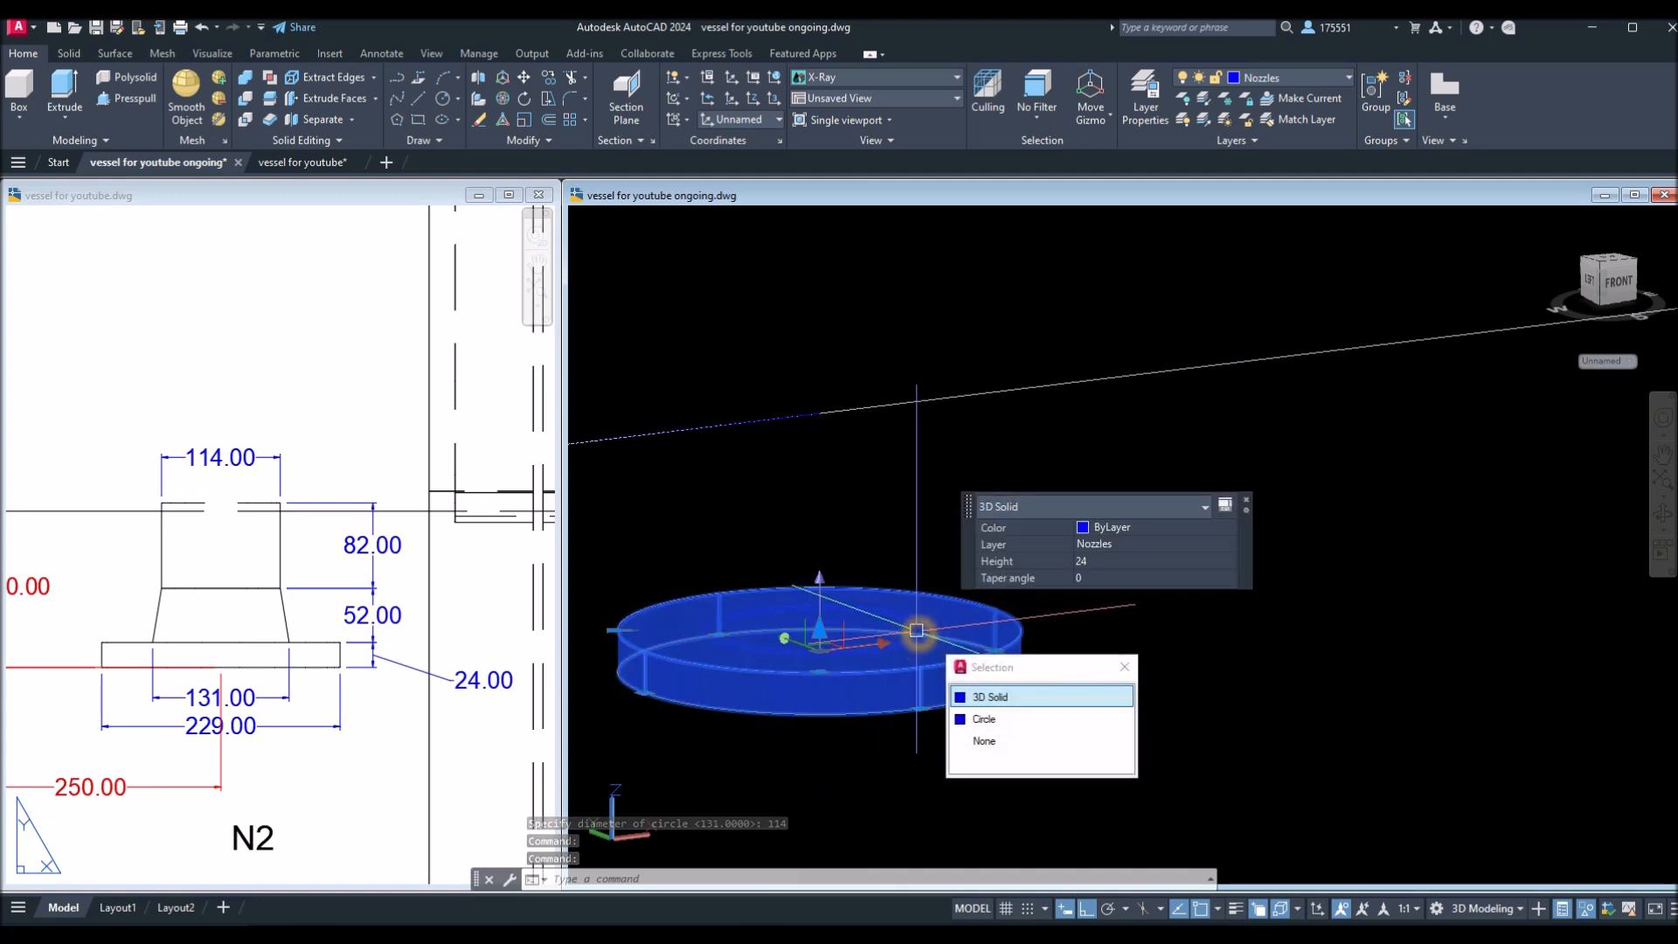
left_click(983, 719)
key("Escape")
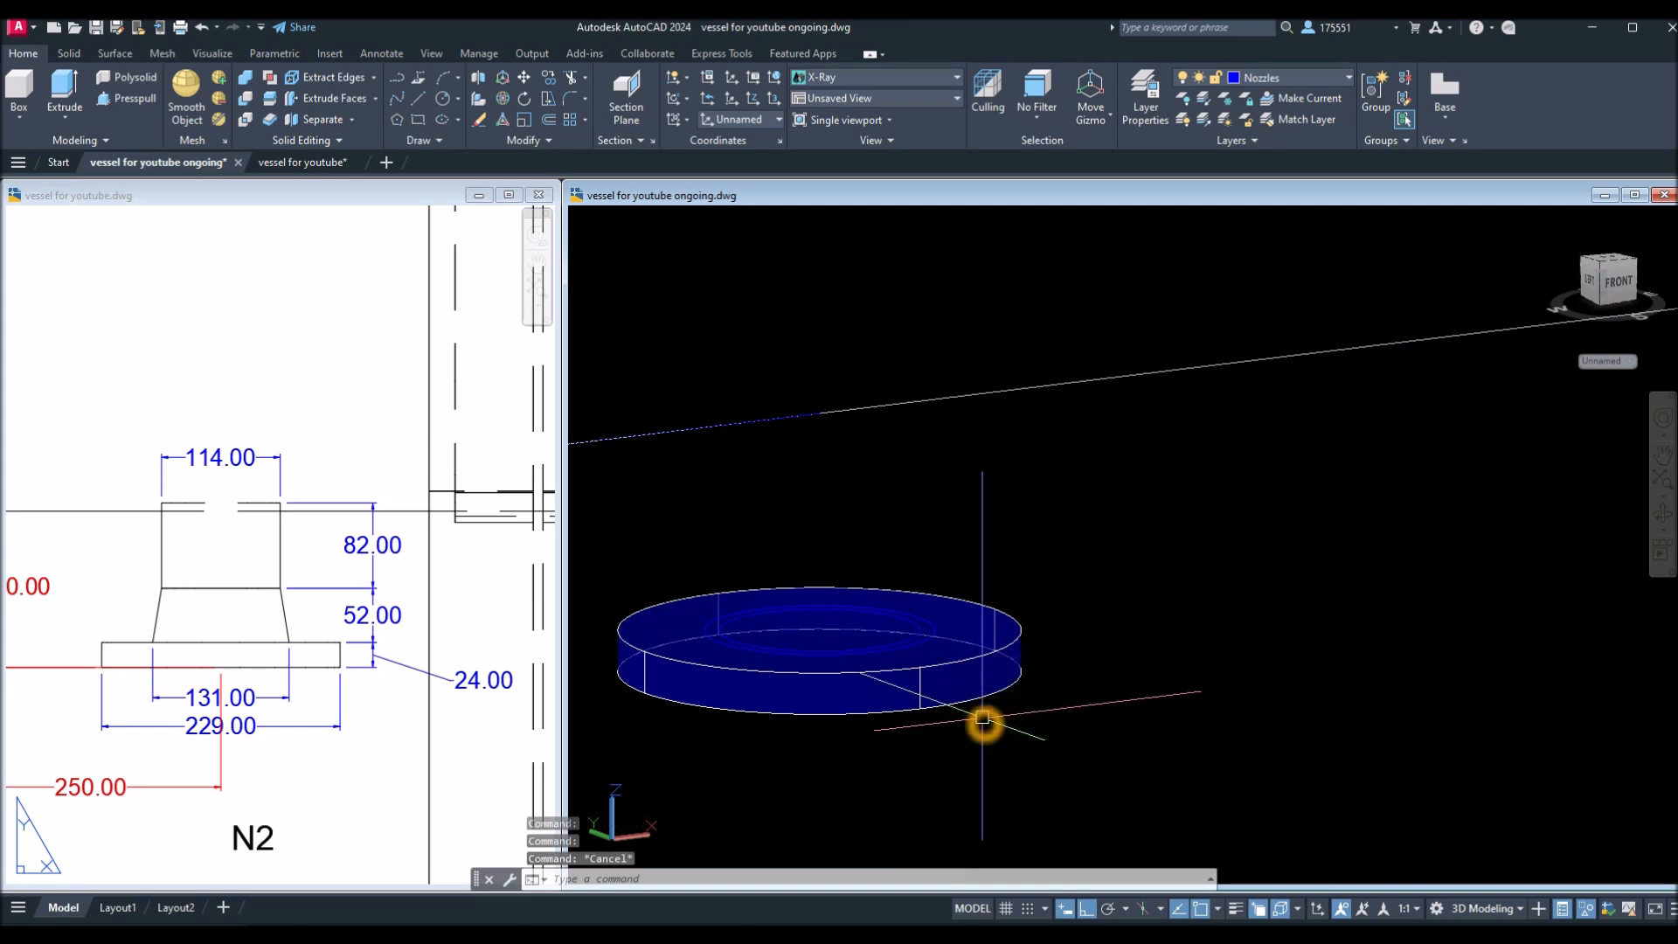
Switch the visual style to 2D Wireframe and move the 114 circle 52 straight up from the flange's top face.
left_click(670, 219)
left_click(725, 261)
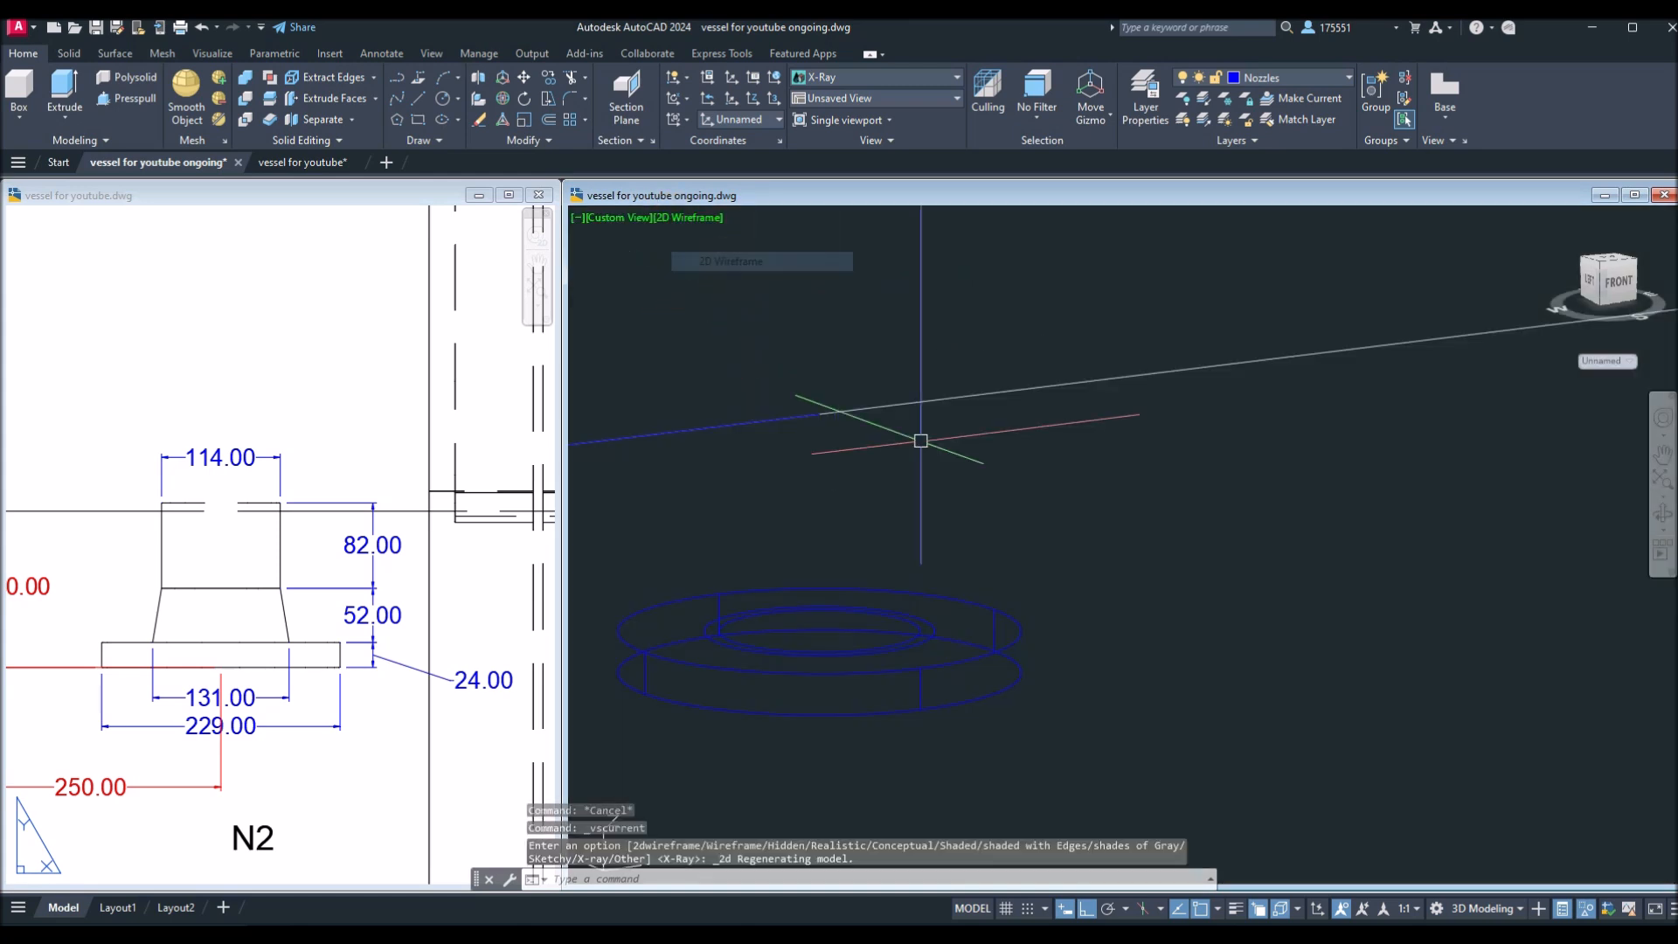
scroll(926, 642, "up", 2)
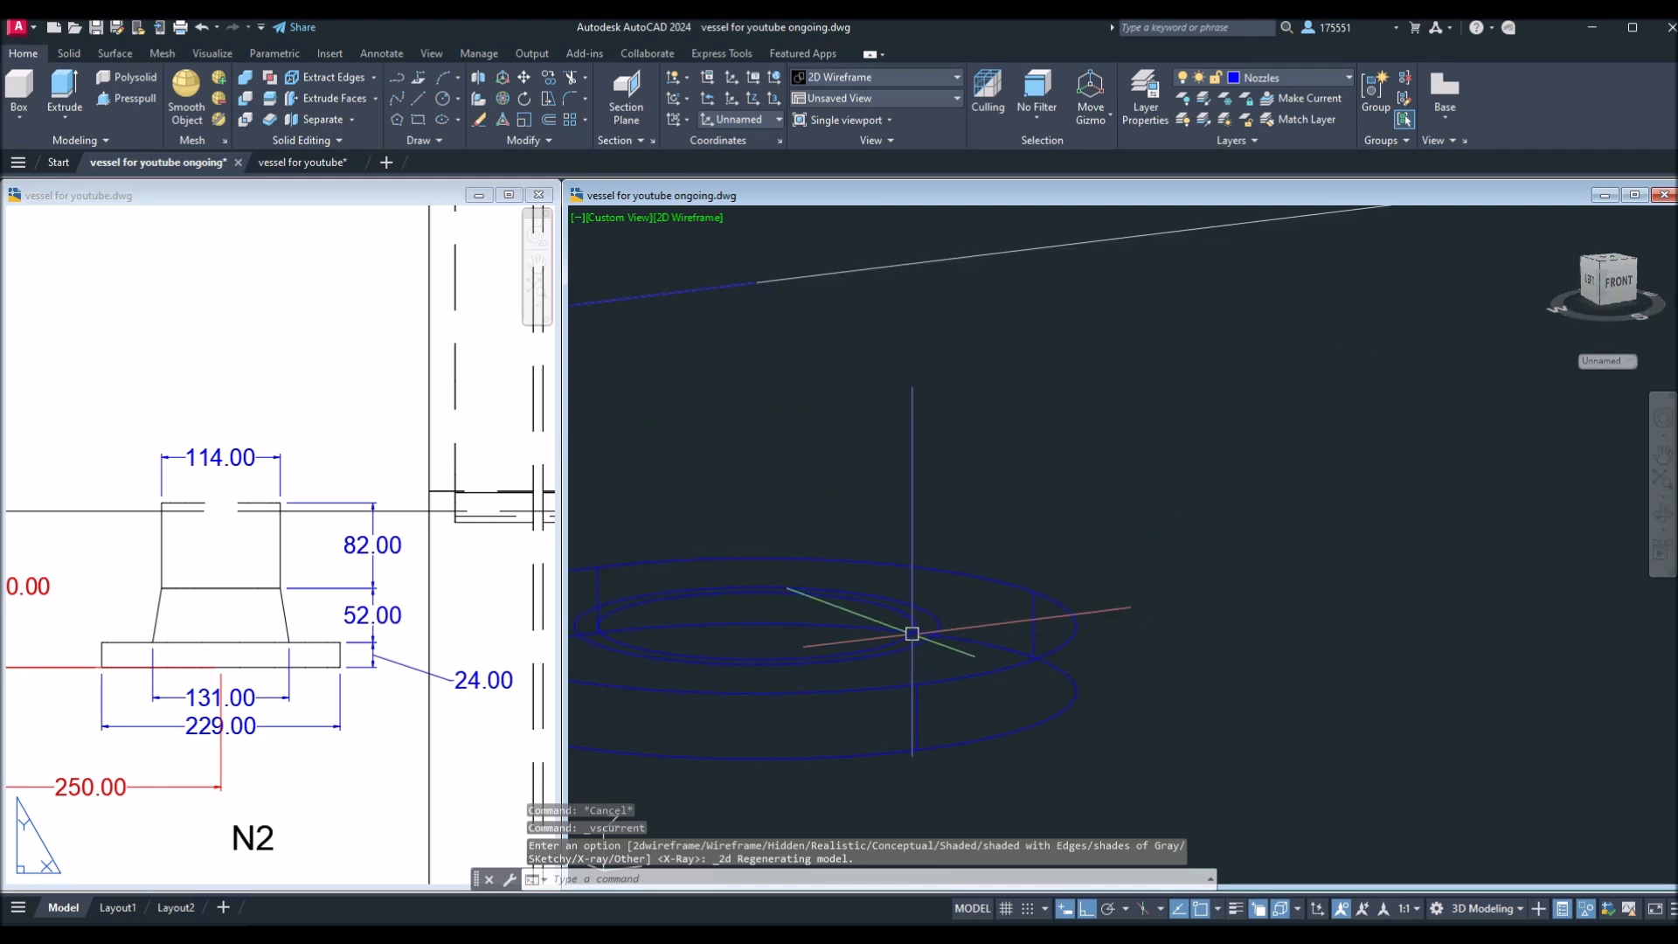
left_click(911, 628)
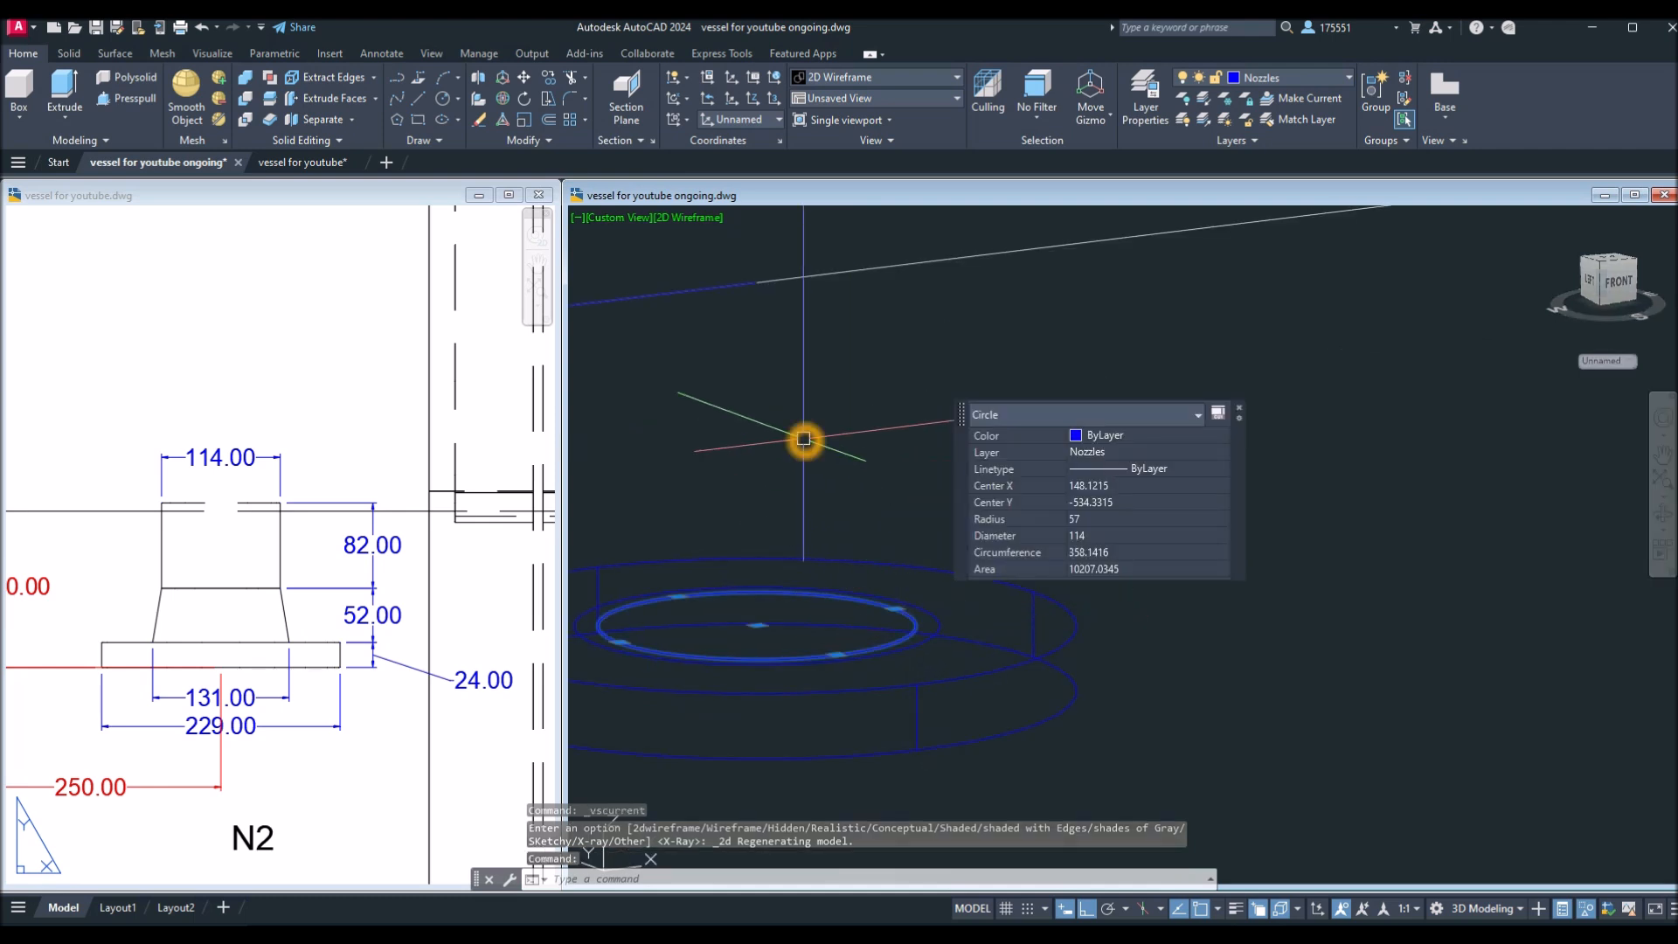
right_click(773, 435)
left_click(843, 556)
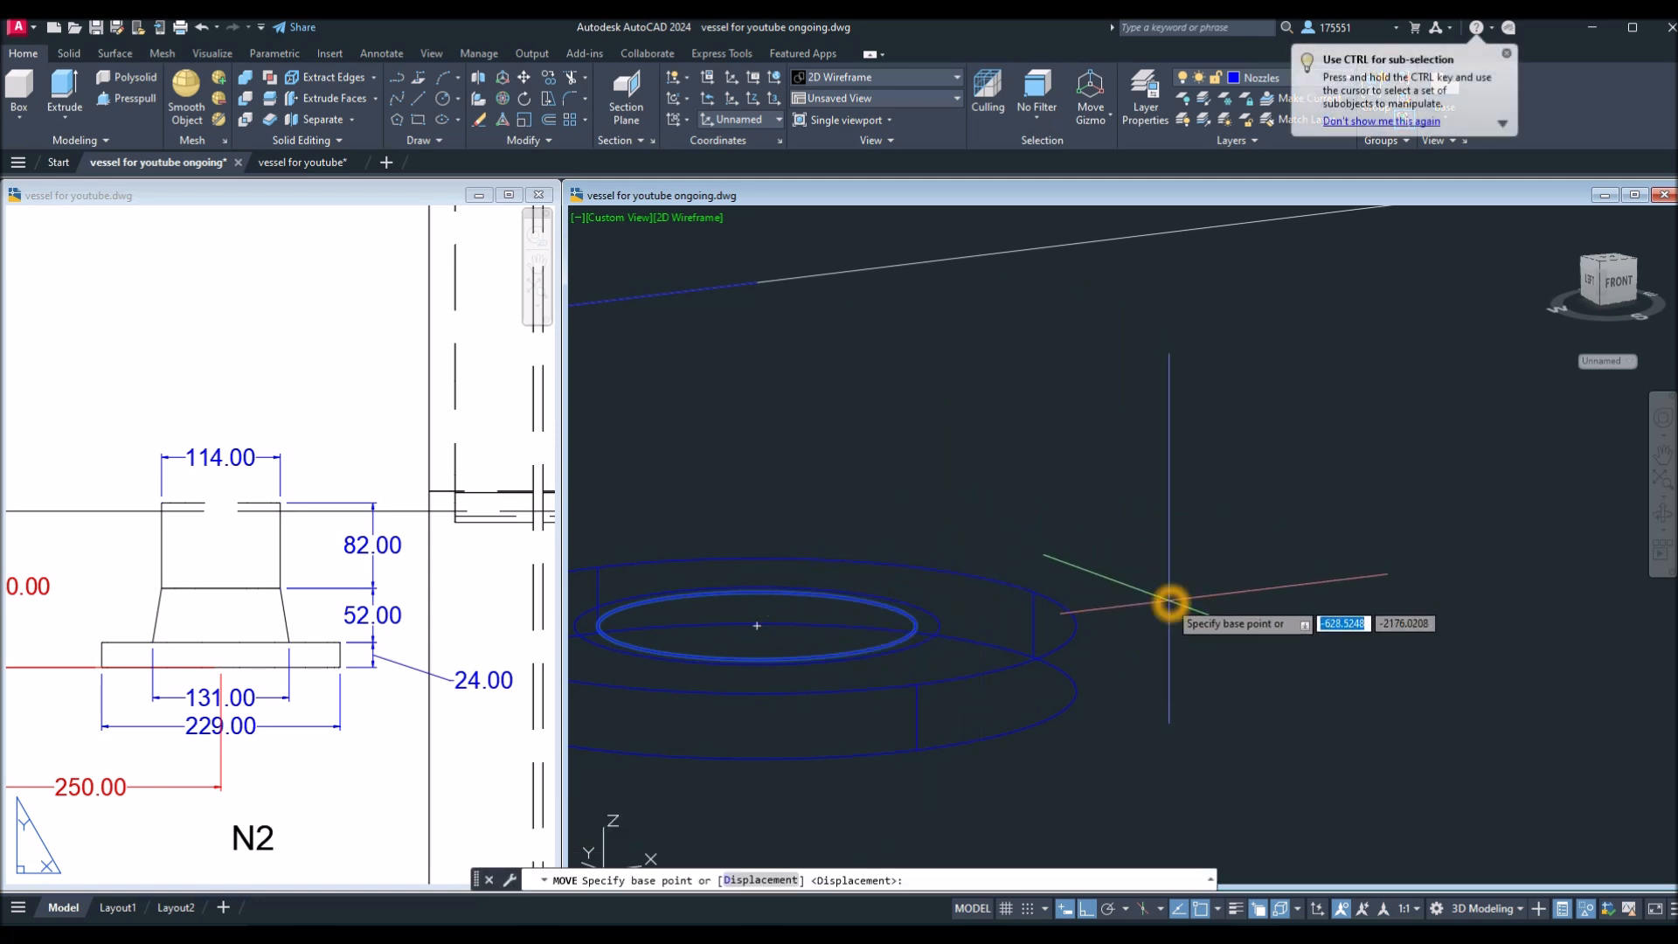
left_click(1170, 603)
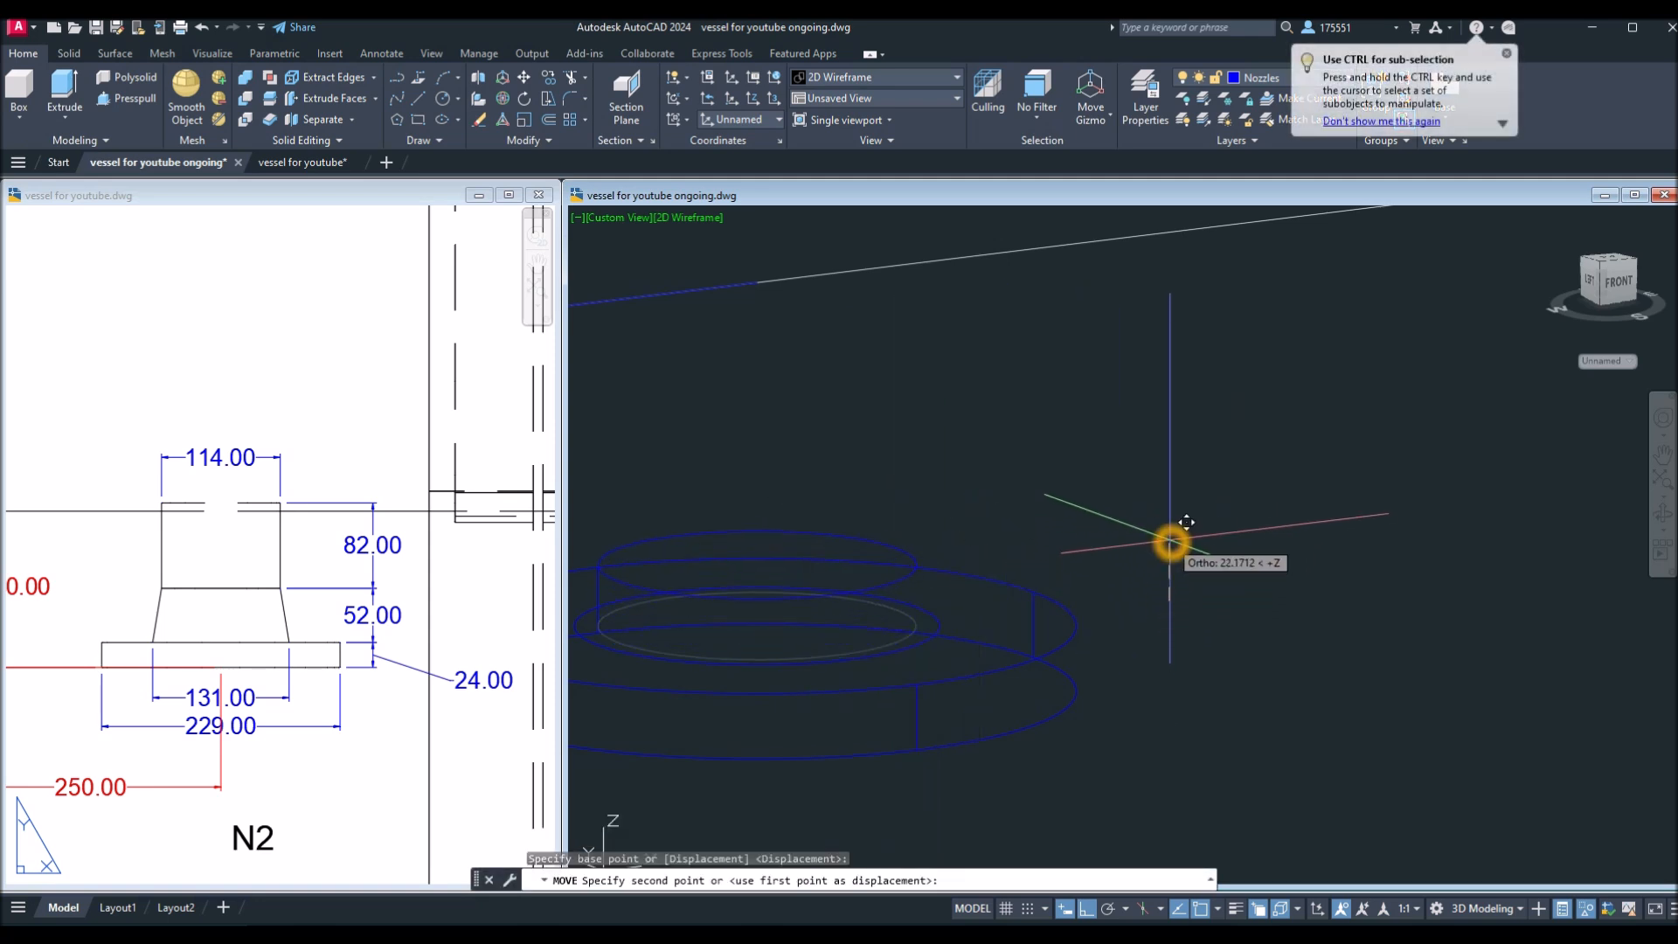
type("52")
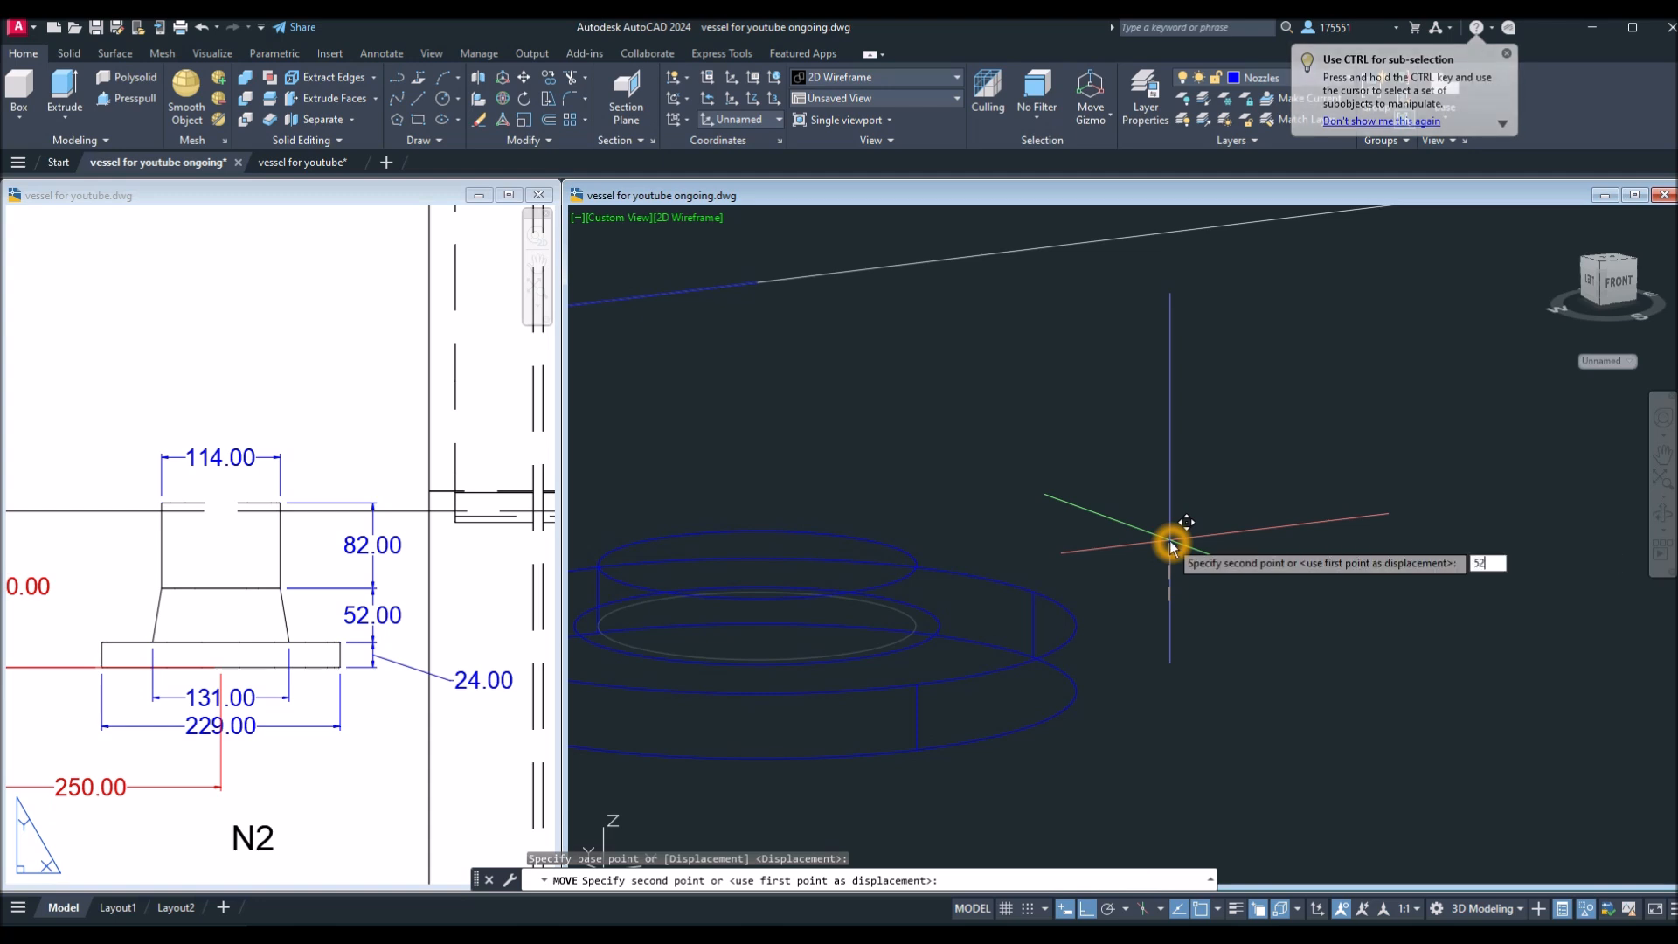
key("Return")
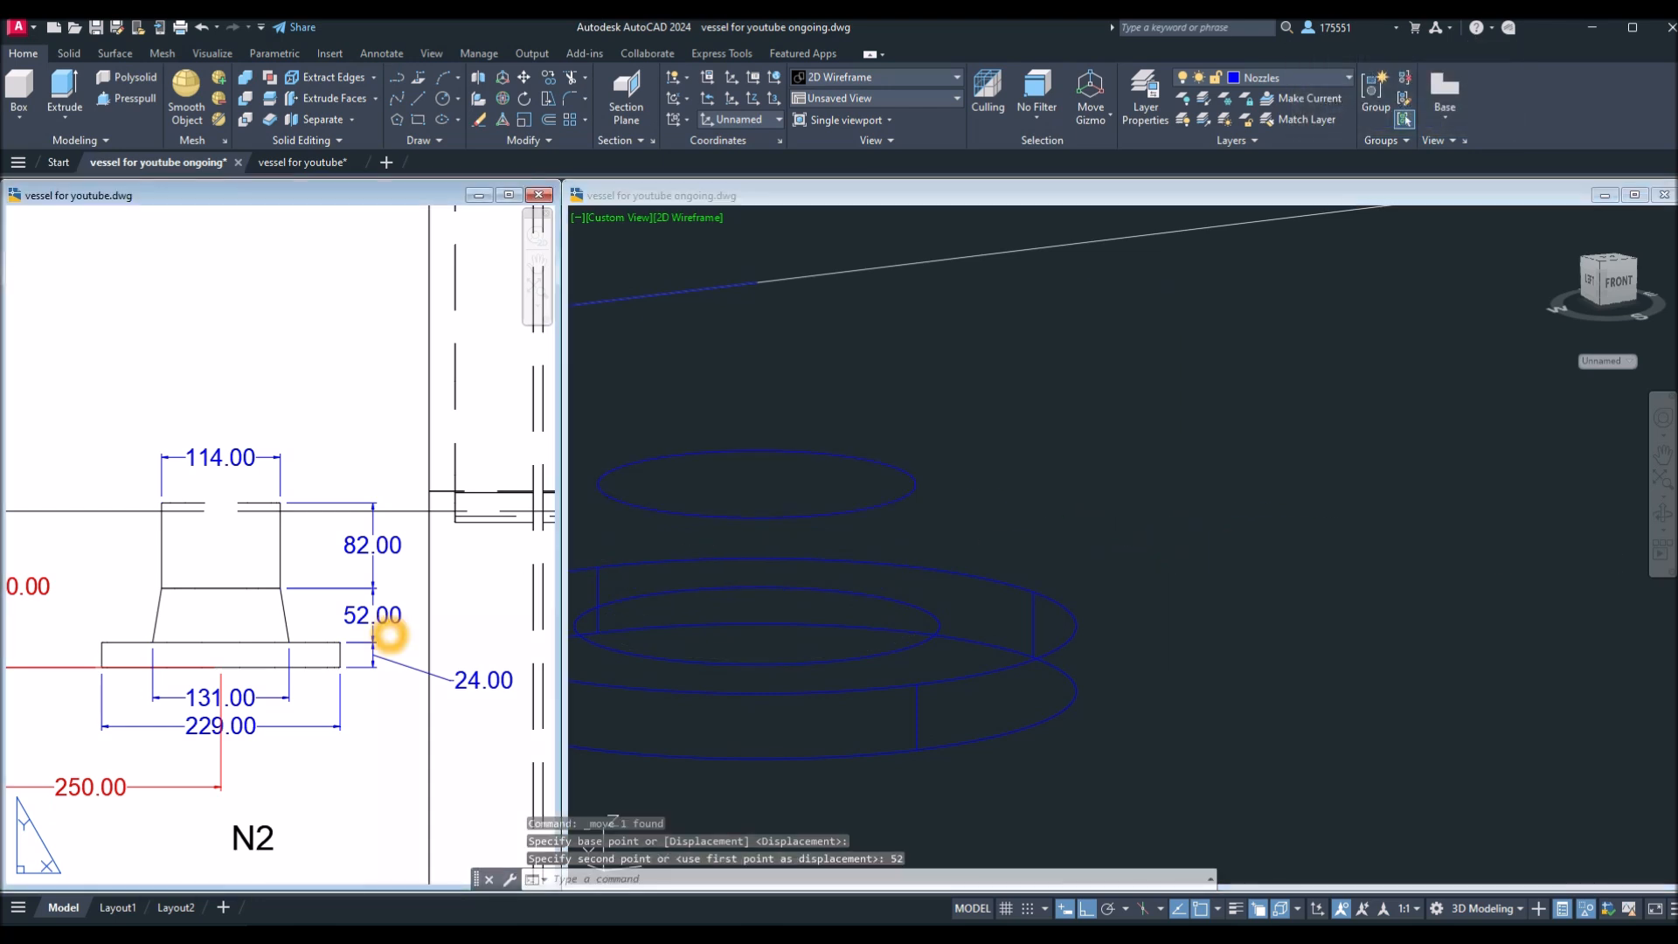
left_click(395, 640)
left_click(386, 612)
key("Escape")
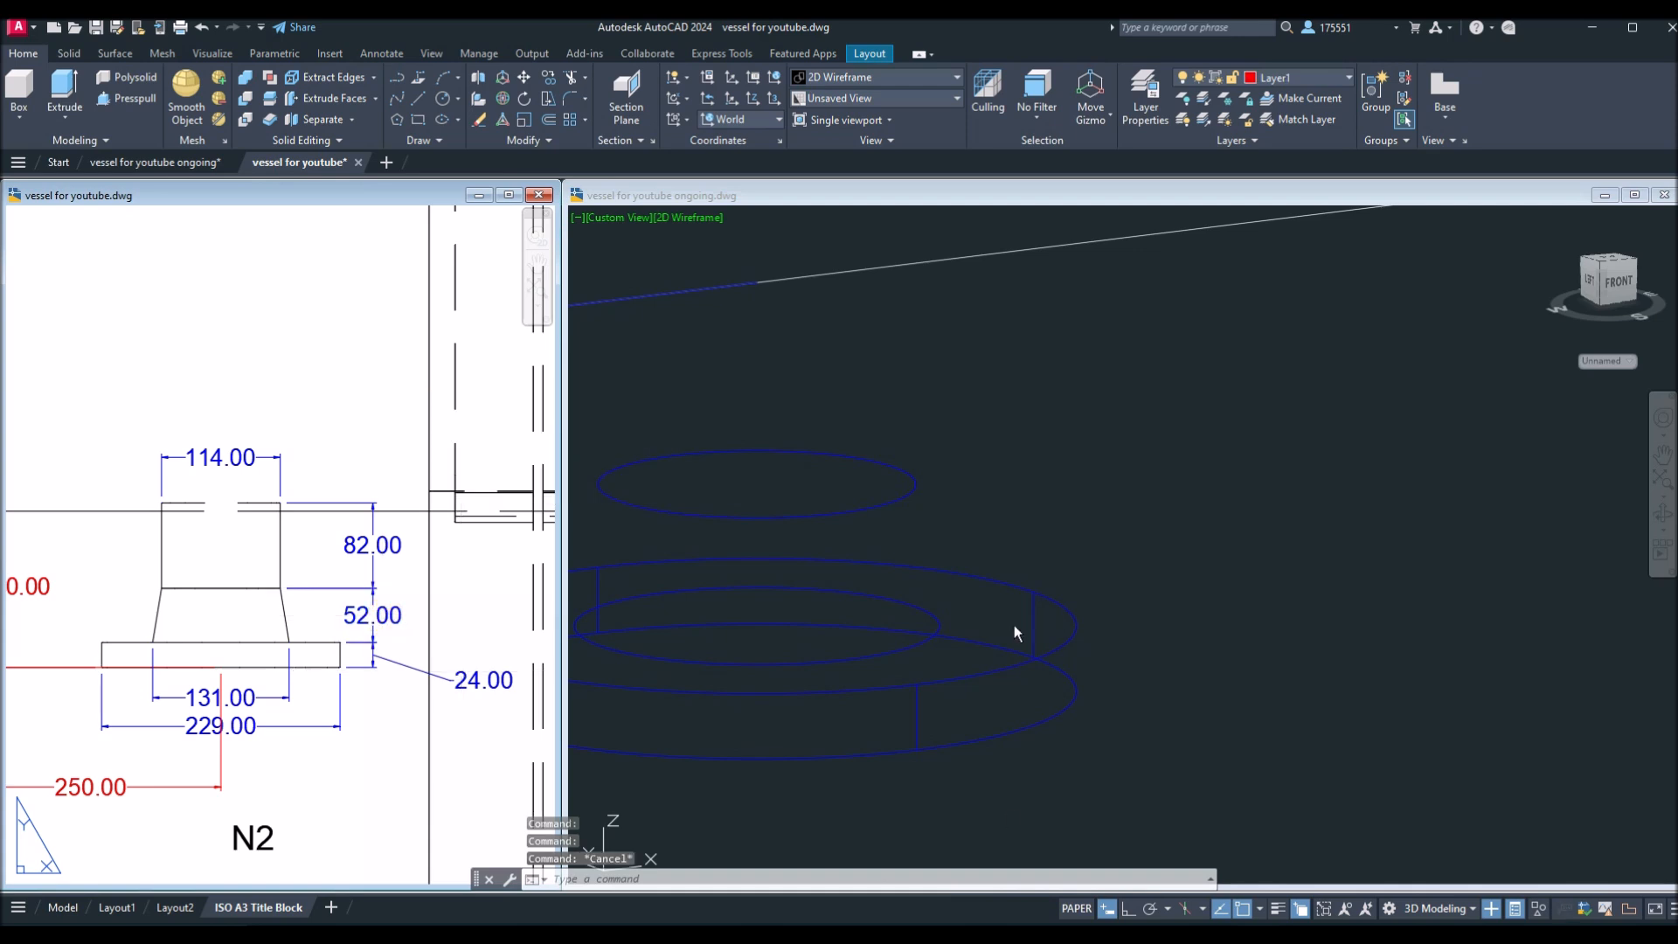
Loft a solid between the raised 114 circle and the 131 circle, using cross sections only, to form N2's tapered neck.
left_click(1014, 705)
scroll(1058, 573, "up", 3)
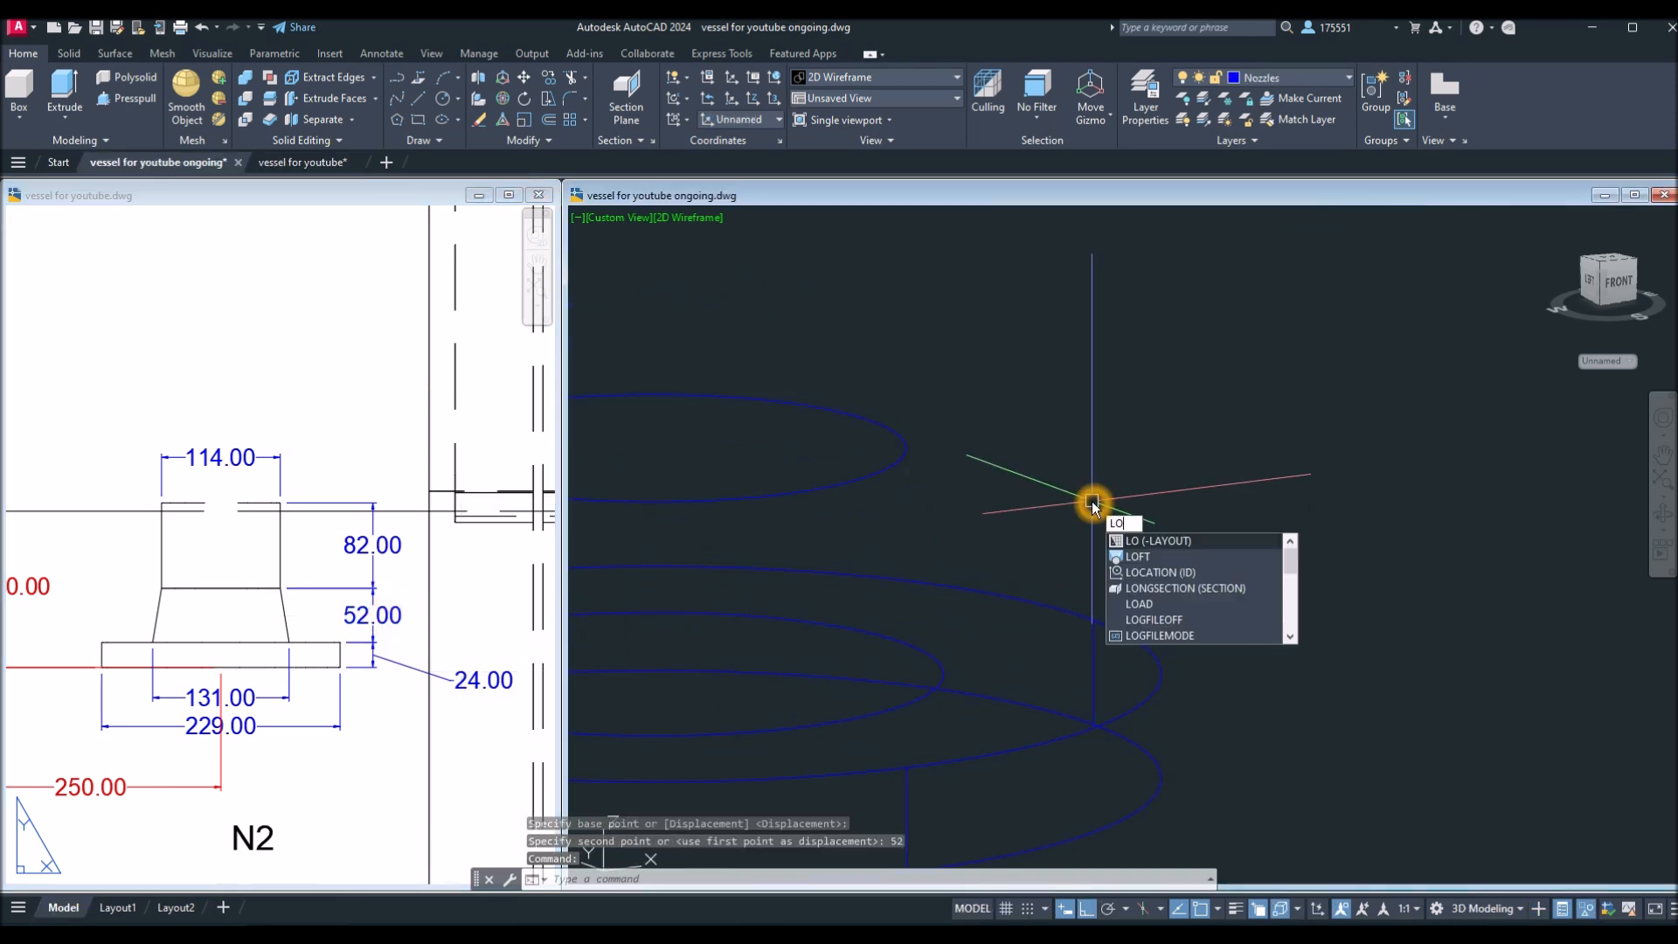
type("t")
key("Return")
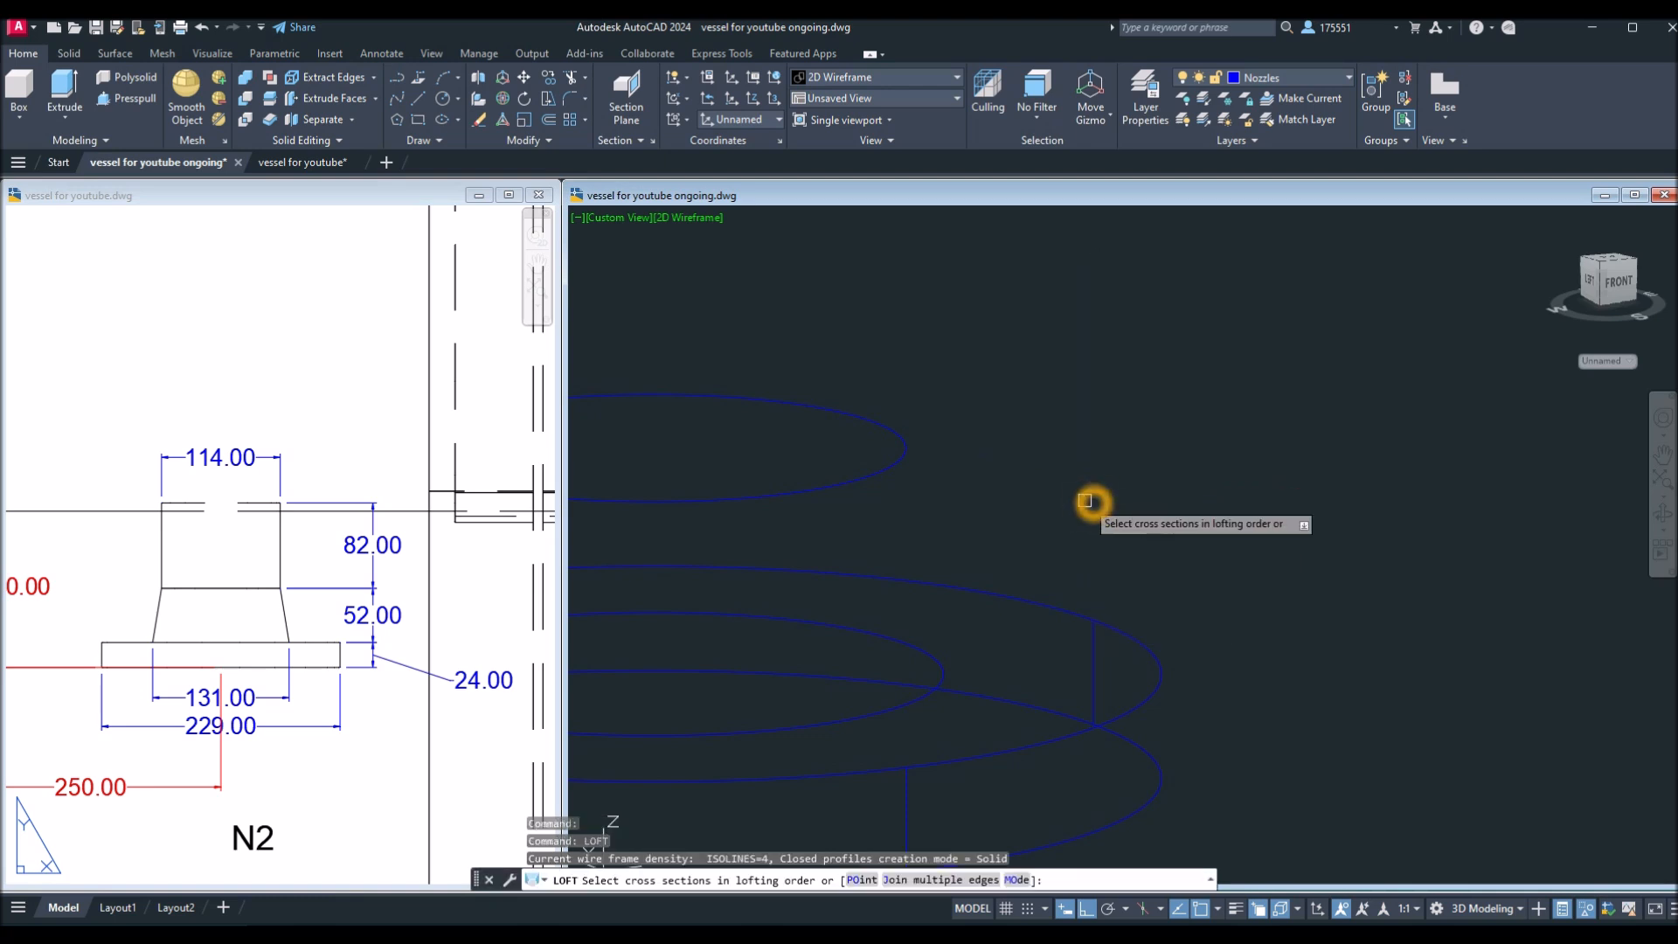
left_click(890, 465)
left_click(943, 674)
right_click(1026, 547)
left_click(1027, 551)
key("Return")
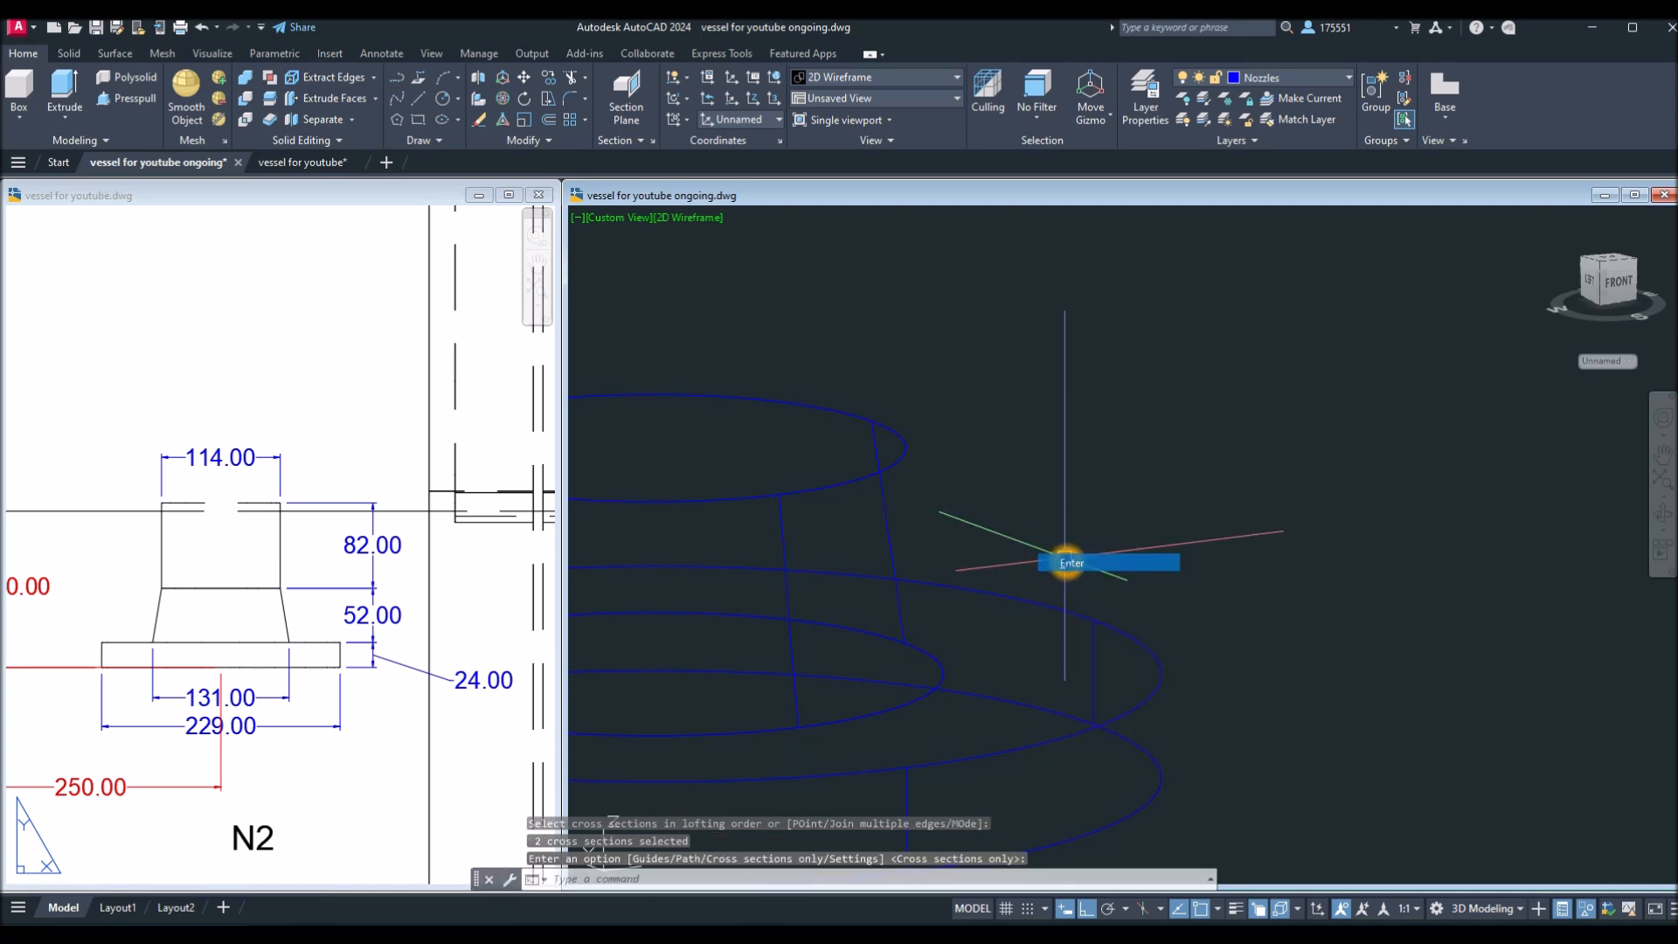
Set the model's visual style back to X-ray.
left_click(699, 218)
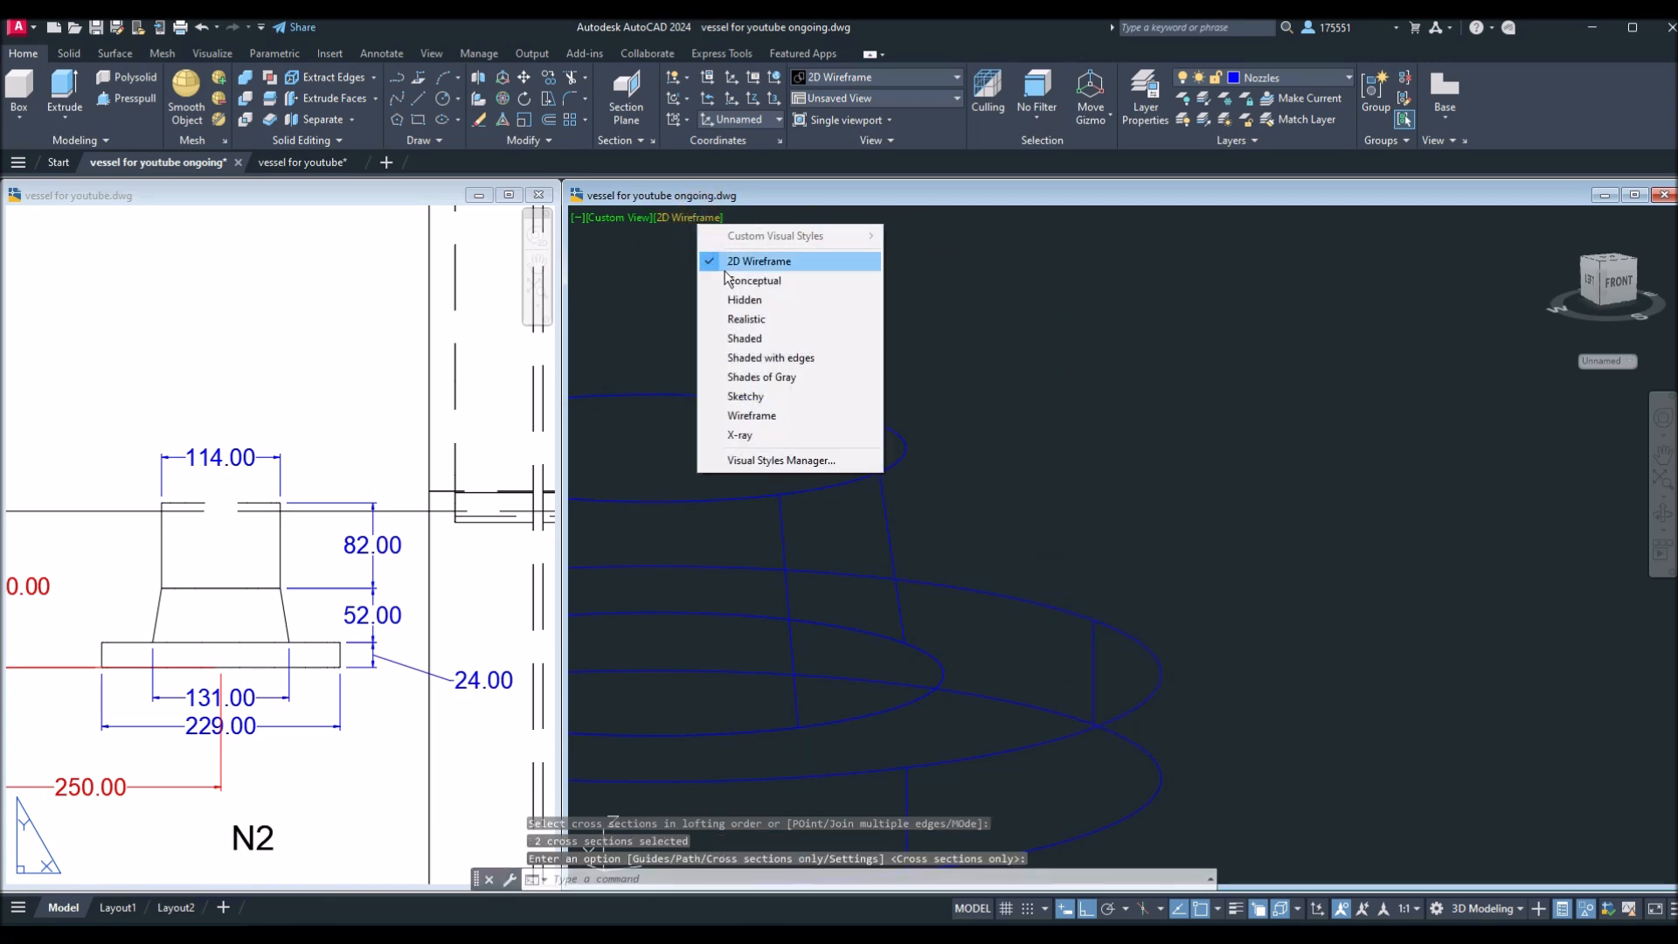
left_click(759, 437)
scroll(1015, 480, "down", 3)
middle_click_drag(1014, 480, 1071, 535)
Presspull the top face of N2's tapered neck 82 upward to form the cylindrical pipe section.
left_click(192, 306)
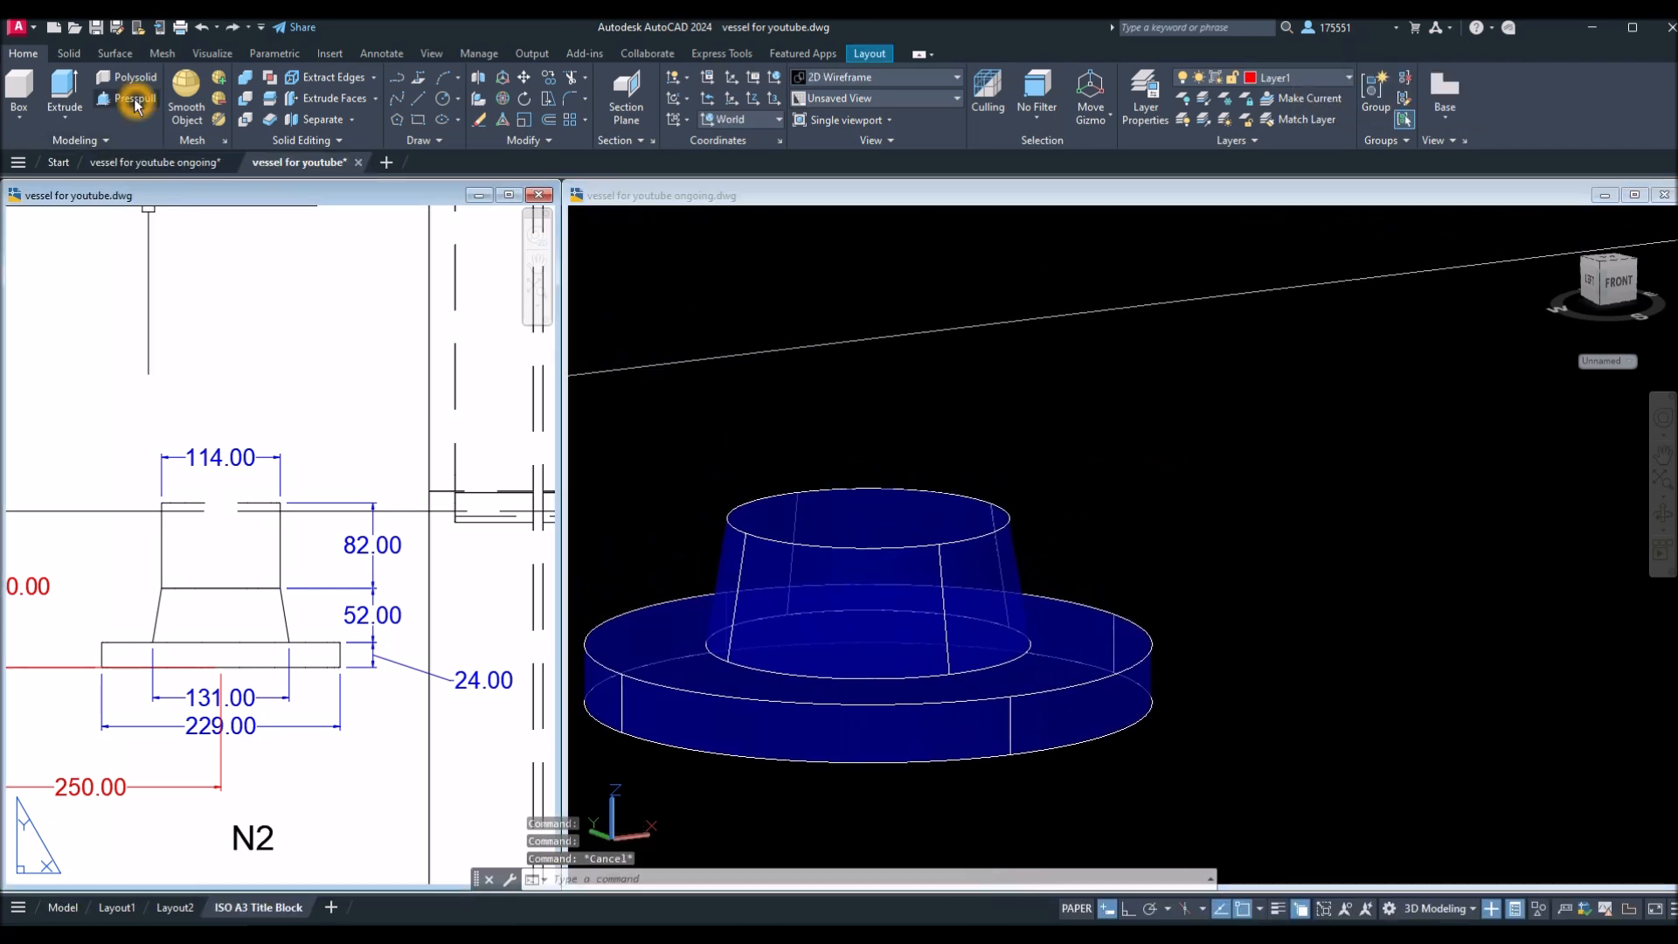
left_click(134, 100)
left_click(805, 431)
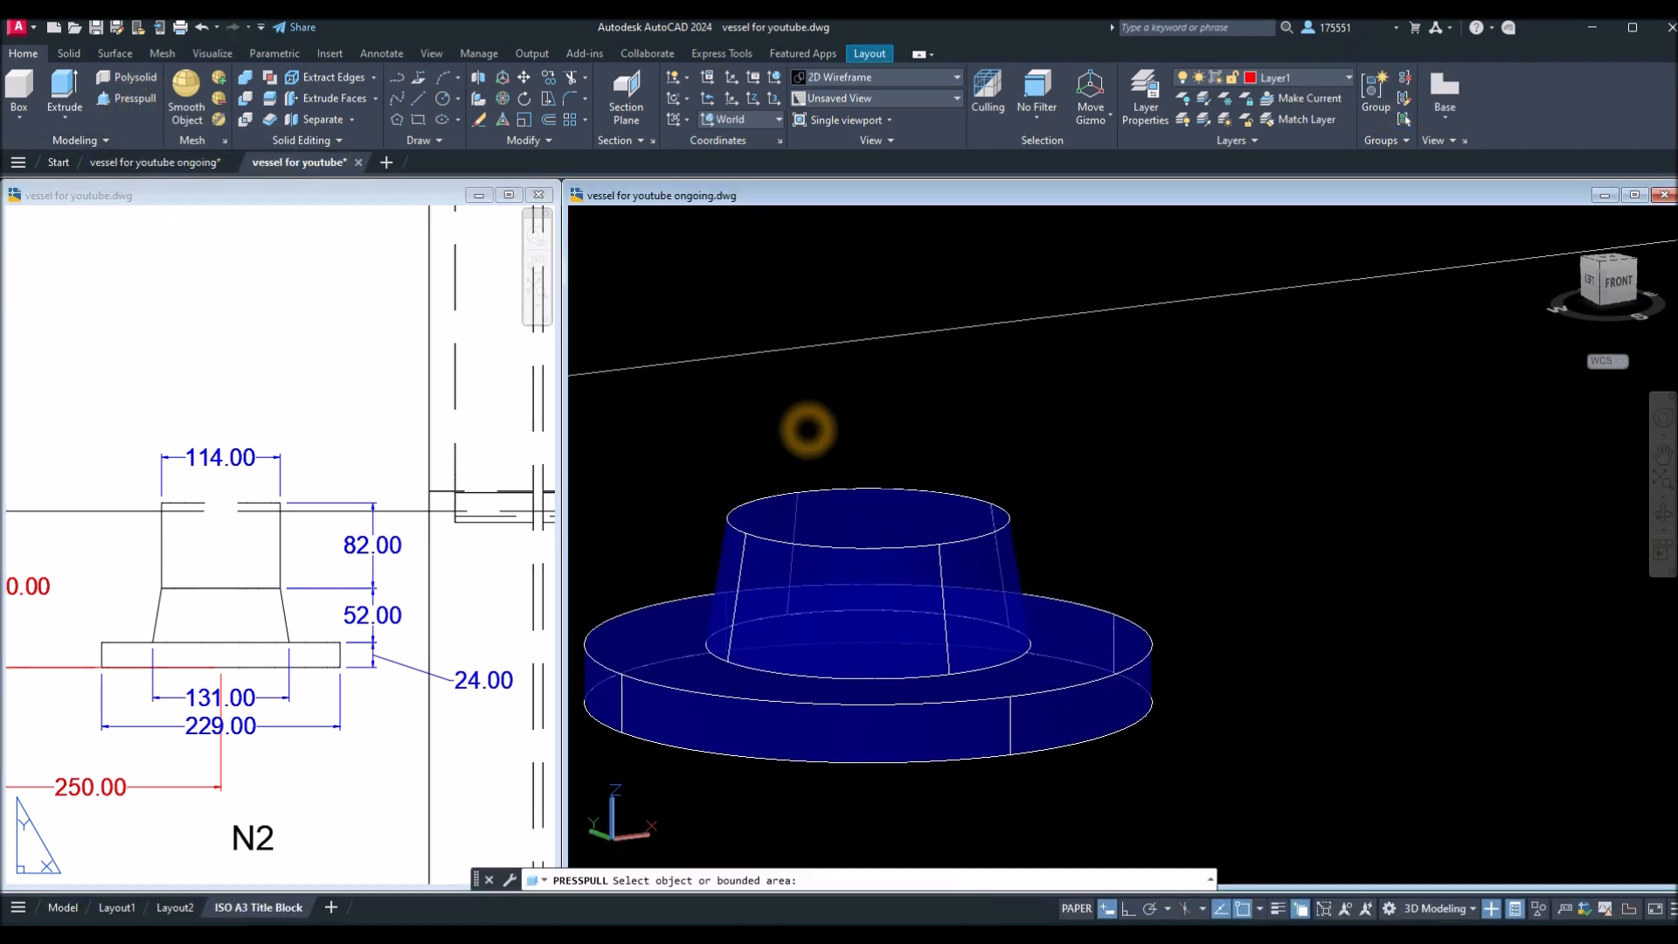
left_click(135, 101)
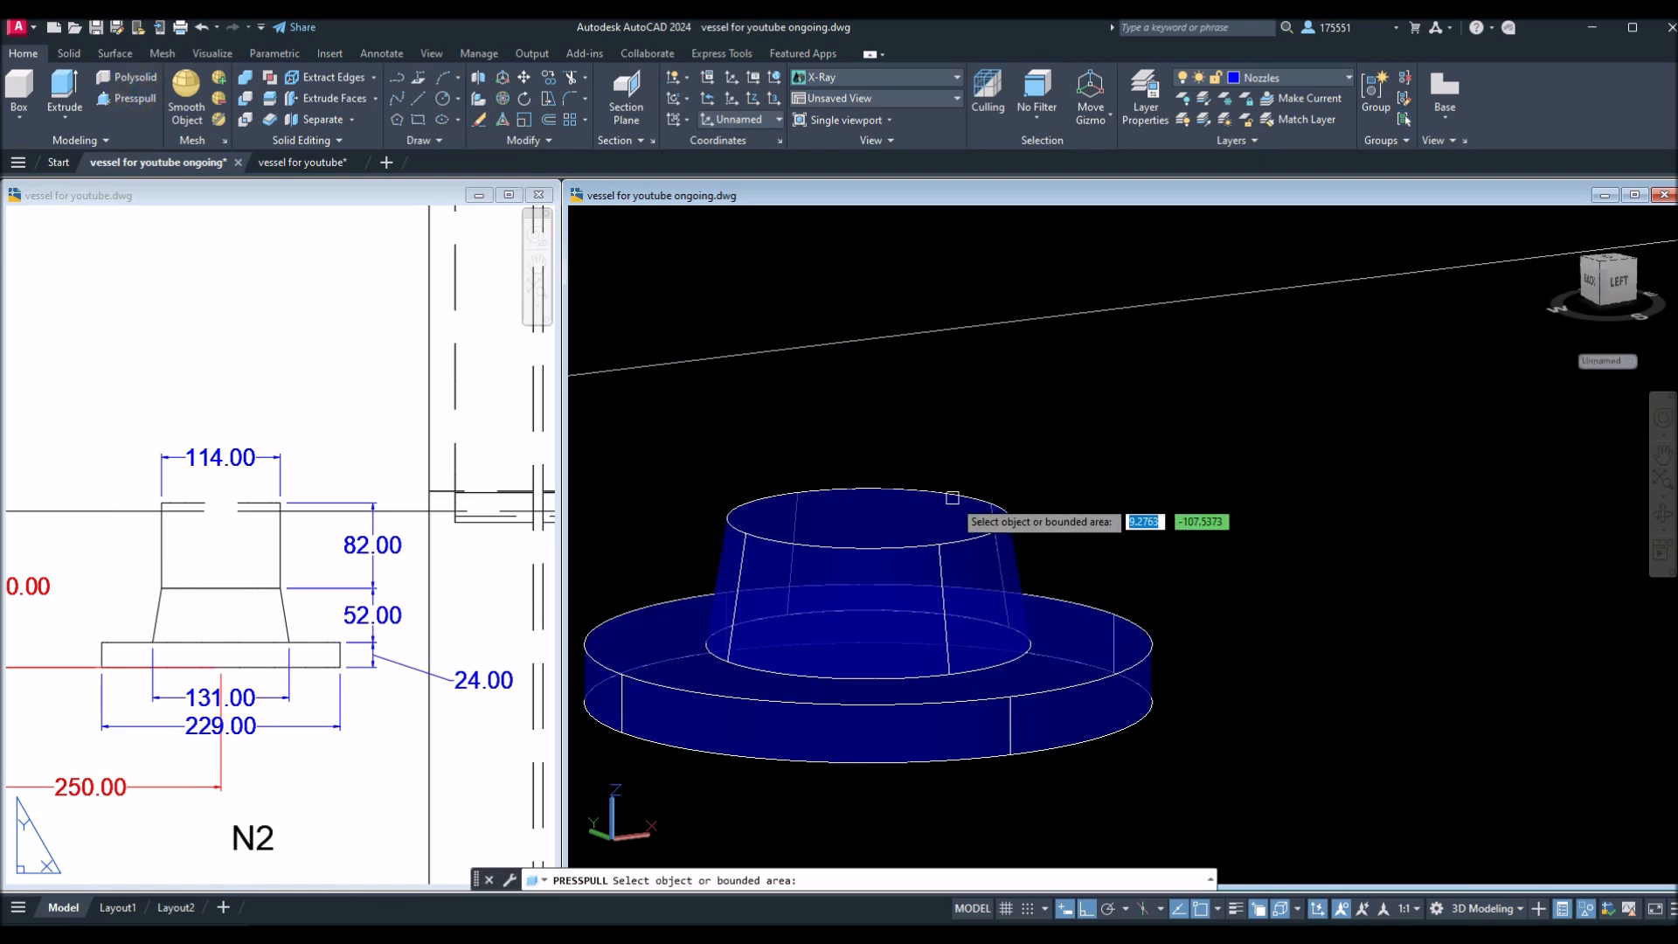
left_click(901, 511)
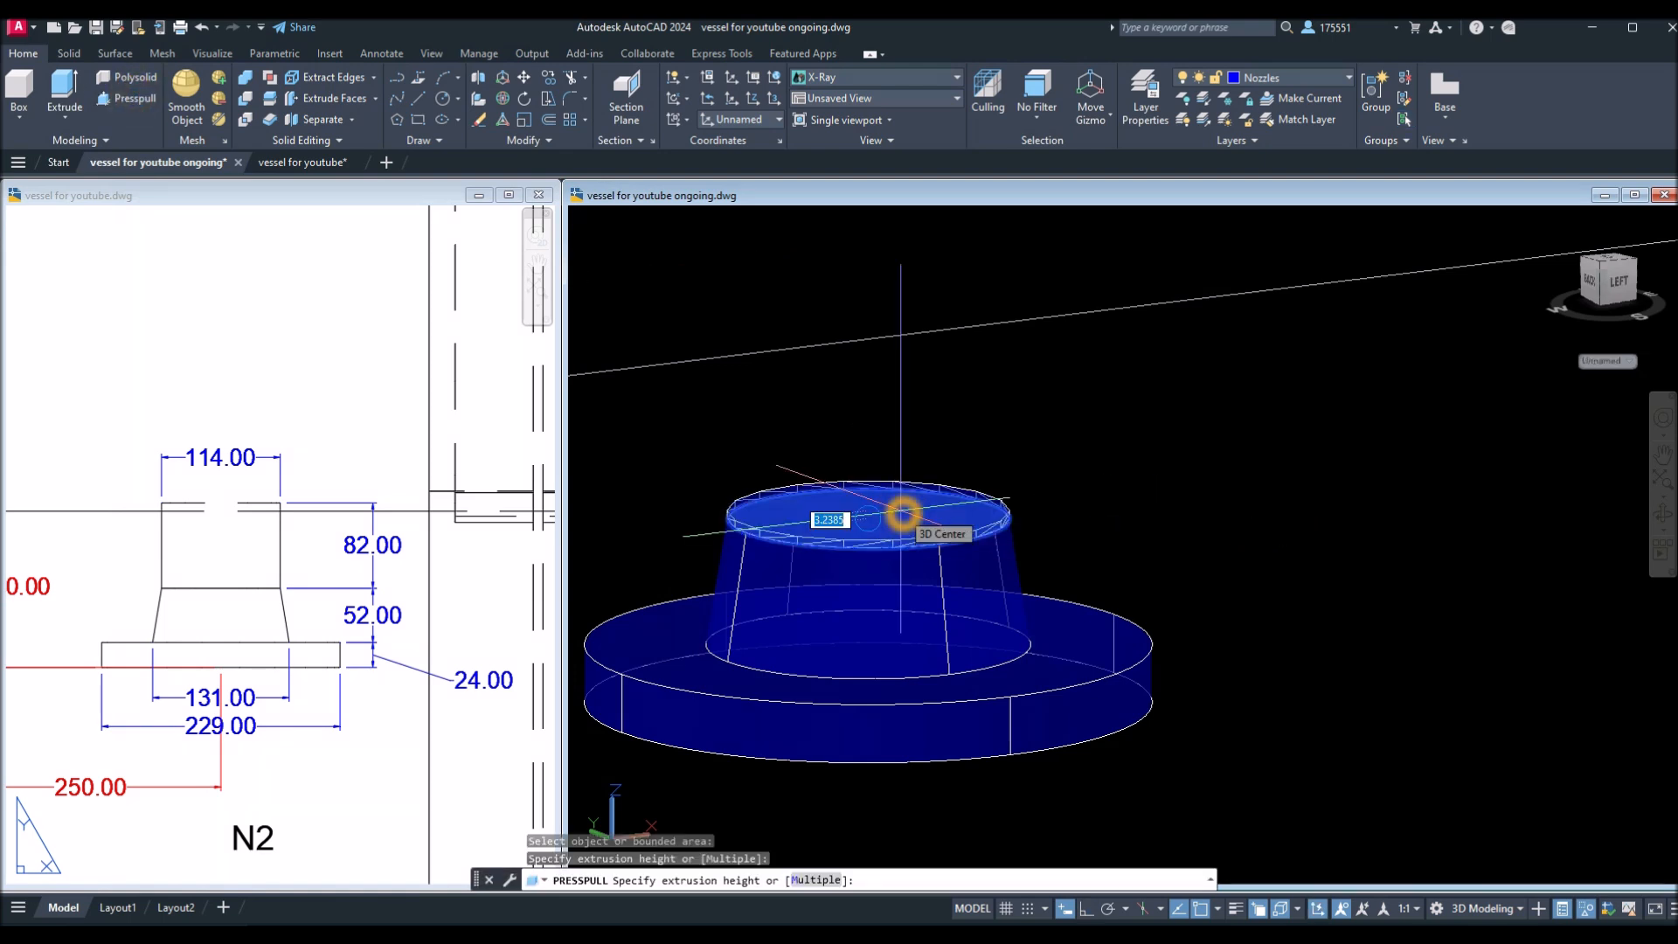
left_click(909, 295)
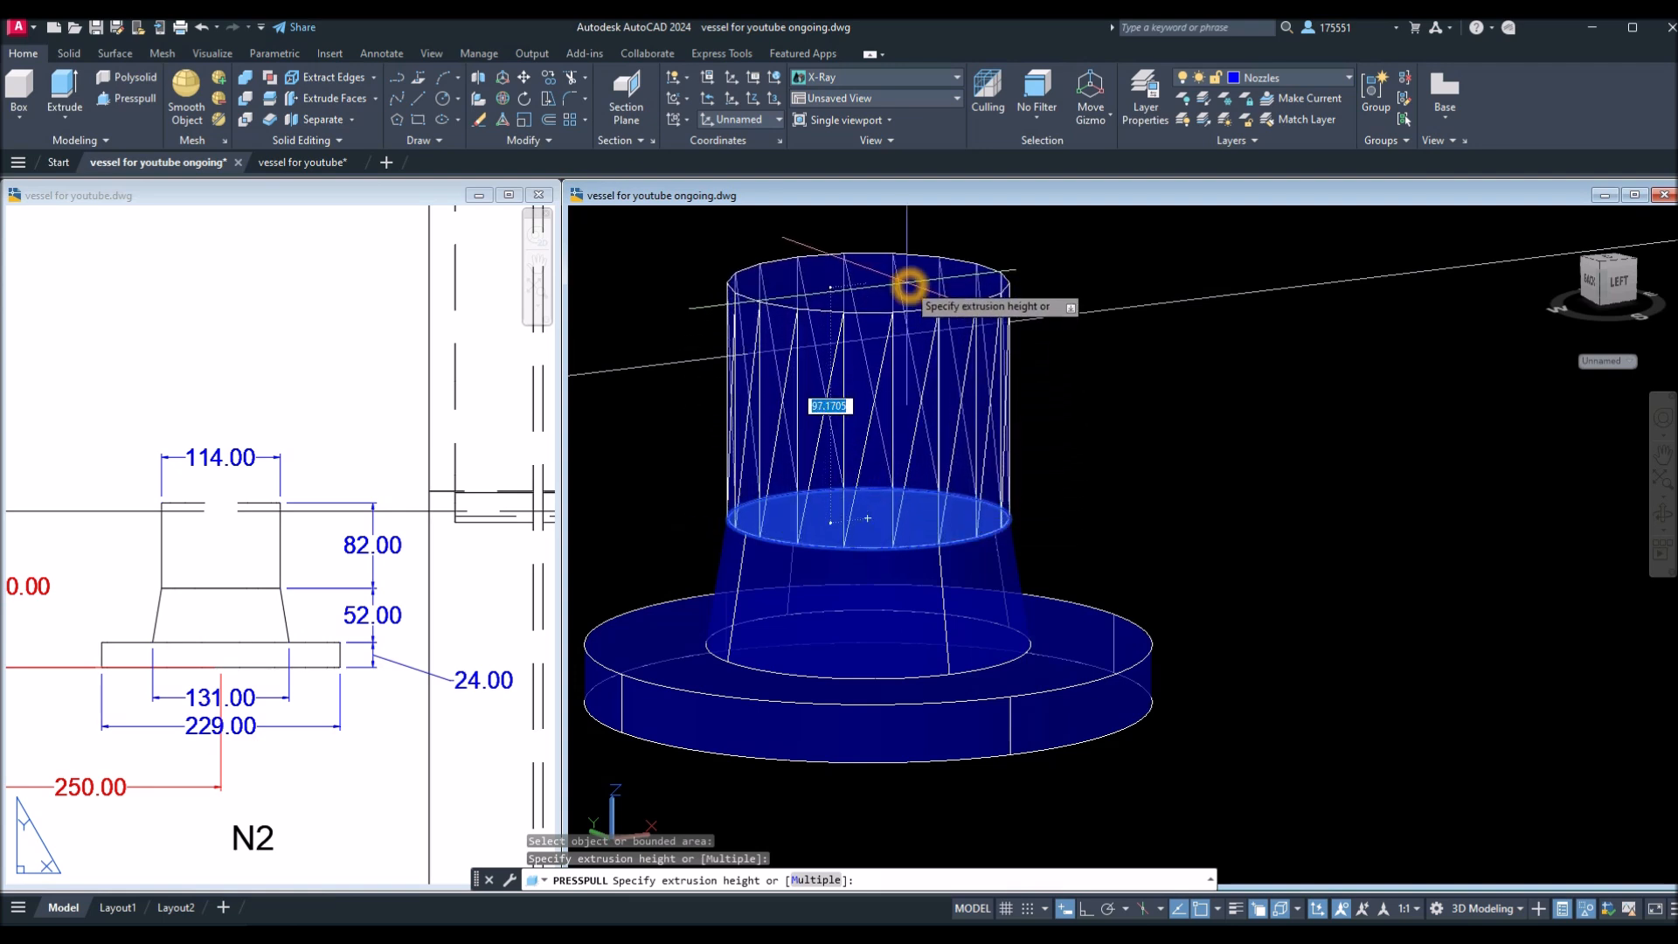
key("Return")
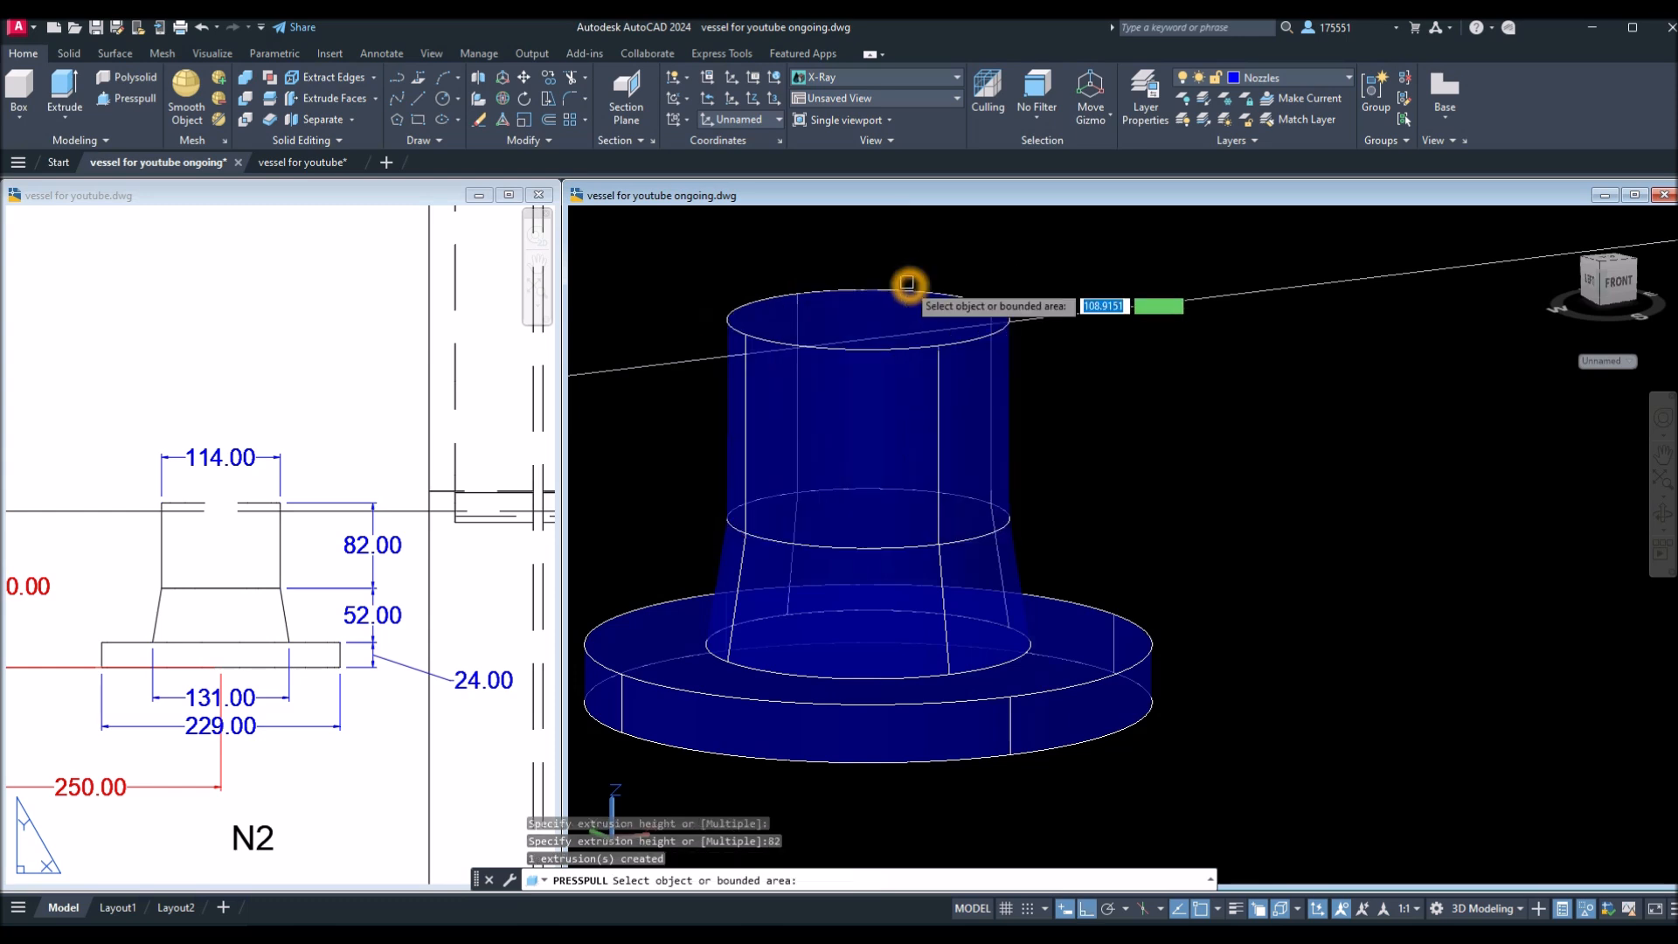
key("Escape")
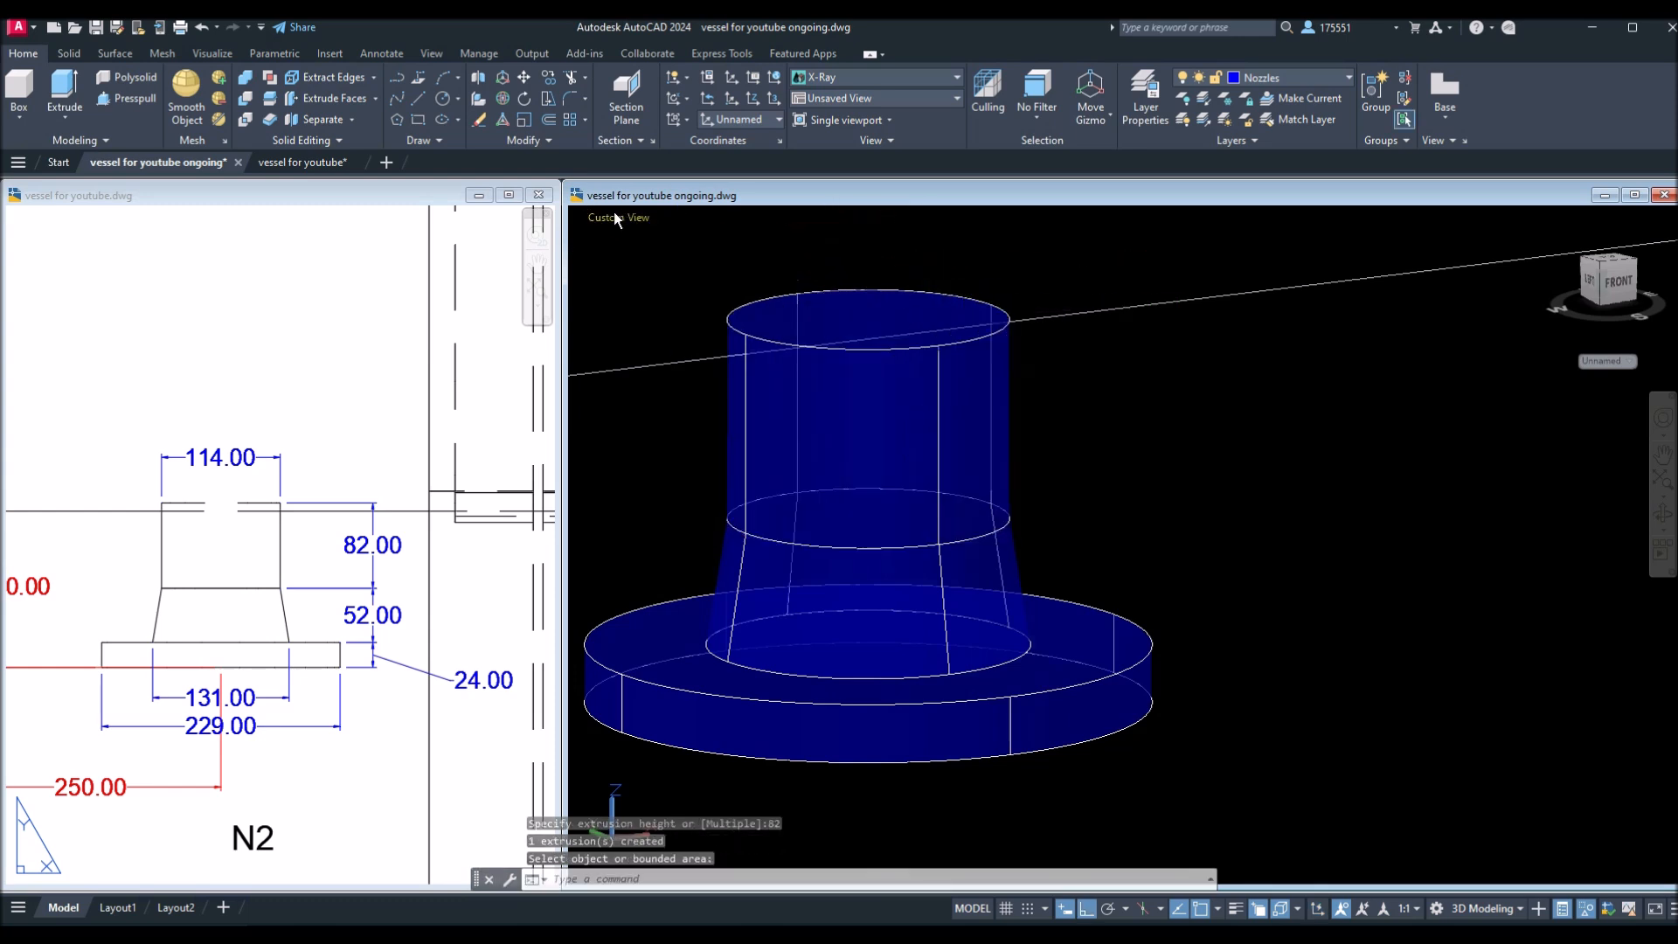
Switch to the Front view and examine nozzle N2 against the shell outline's lower edge.
left_click(615, 216)
left_click(670, 341)
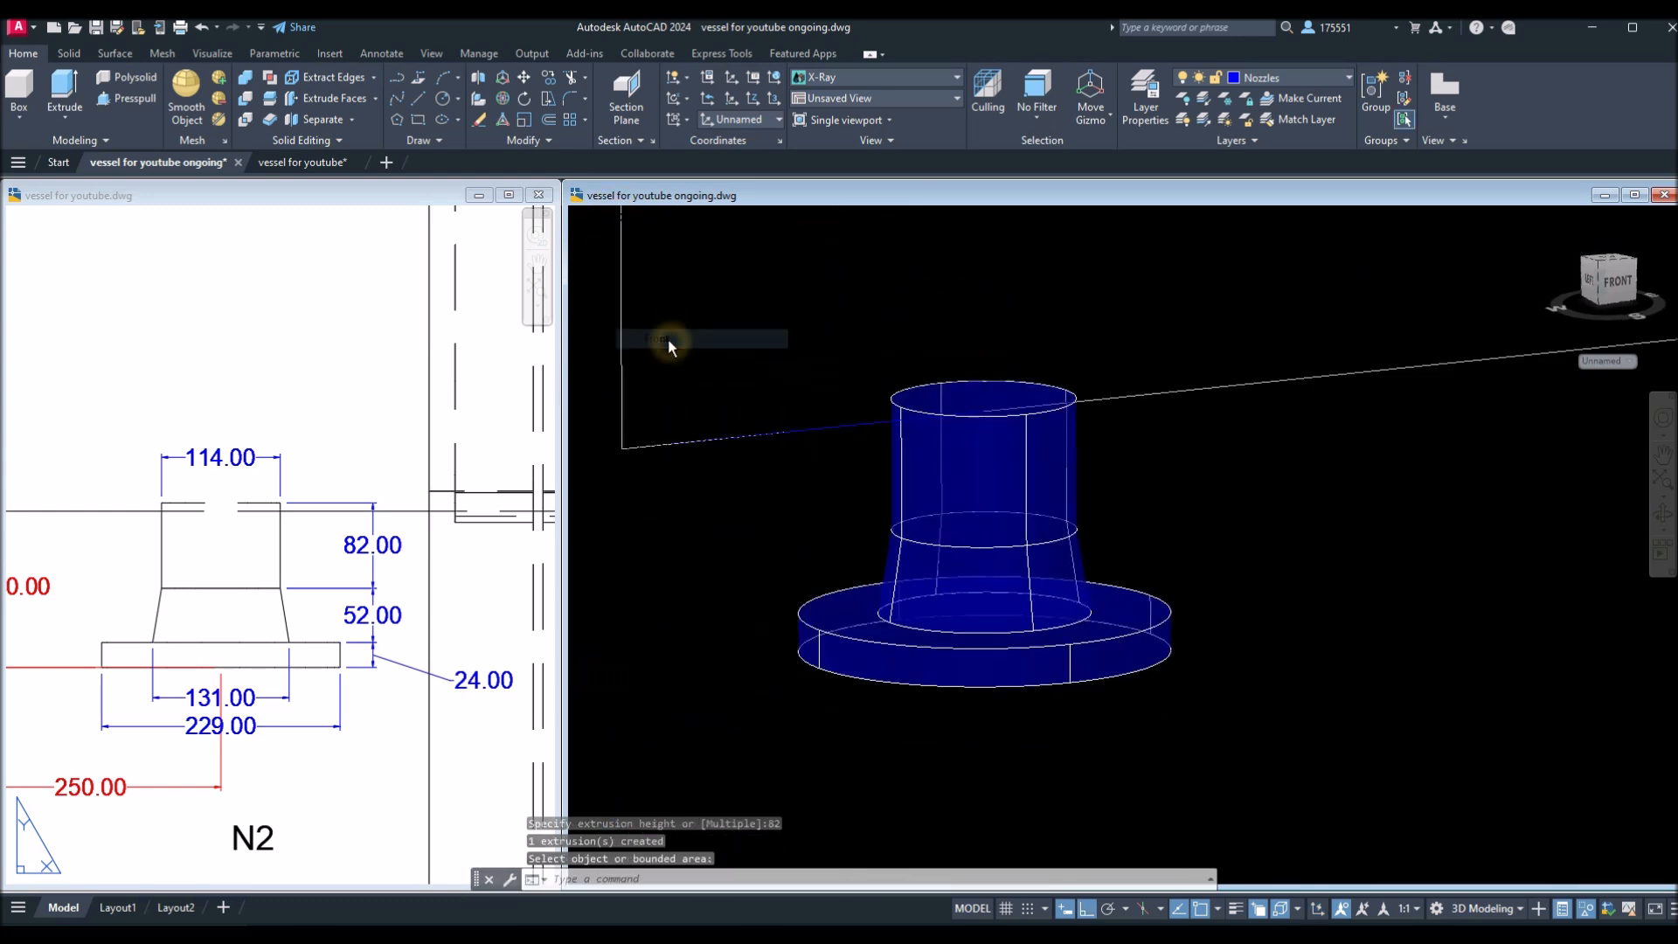
middle_click_drag(919, 431, 927, 425)
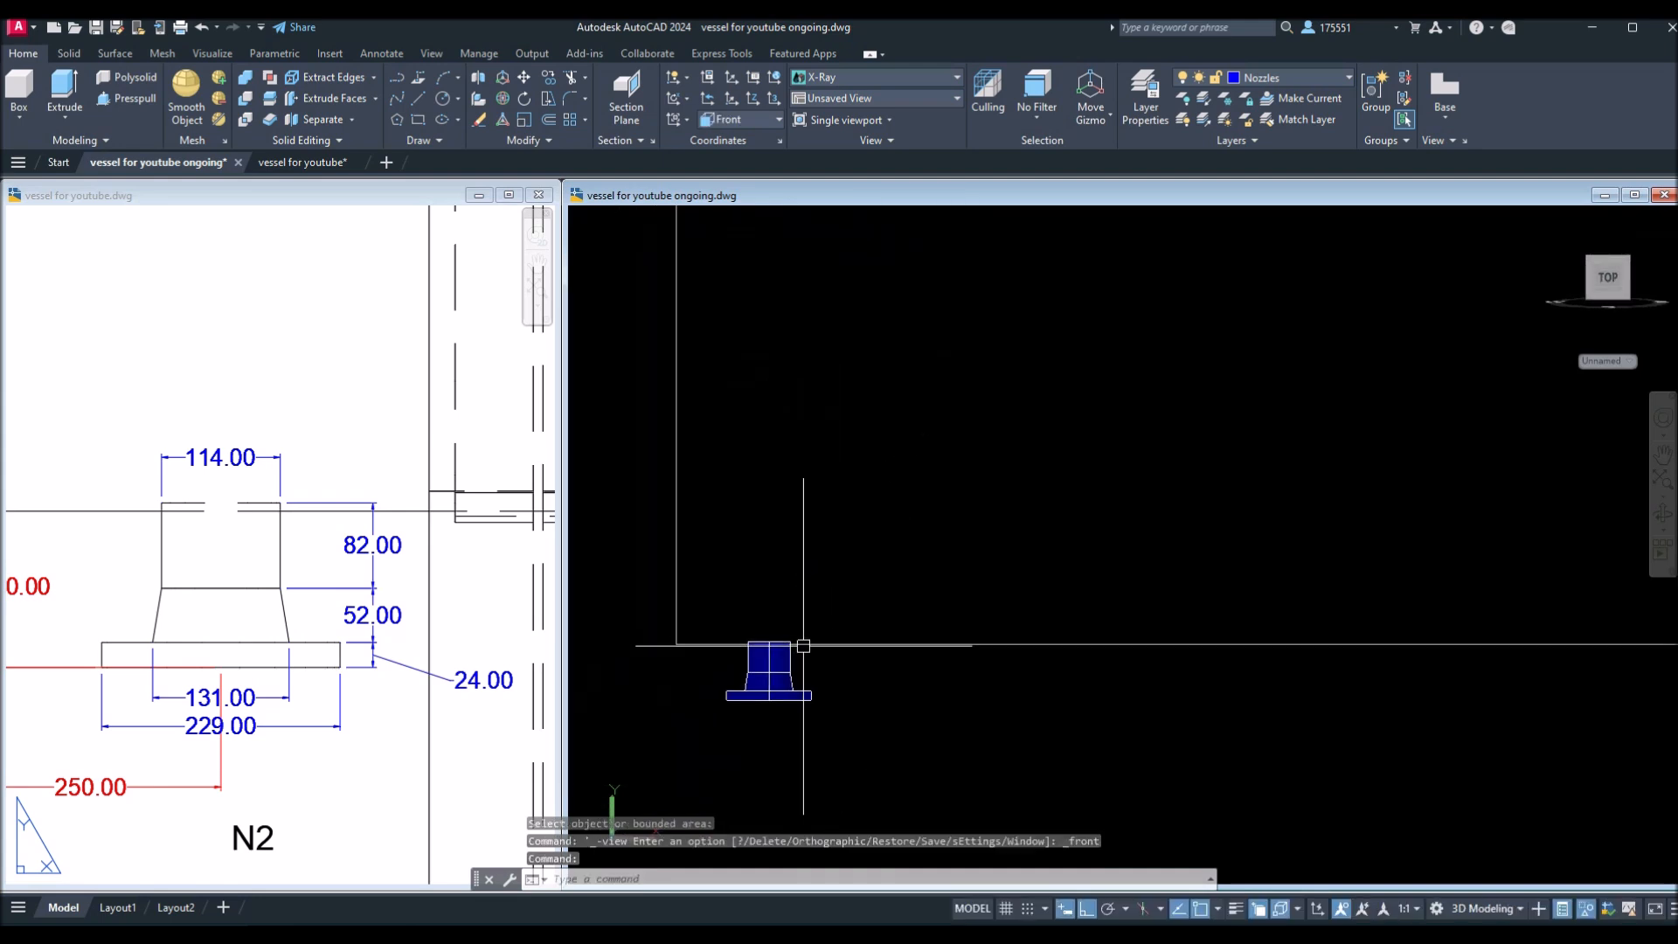
scroll(768, 700, "down", 1)
scroll(769, 700, "up", 2)
scroll(780, 703, "down", 2)
scroll(780, 703, "down", 2)
scroll(779, 701, "up", 5)
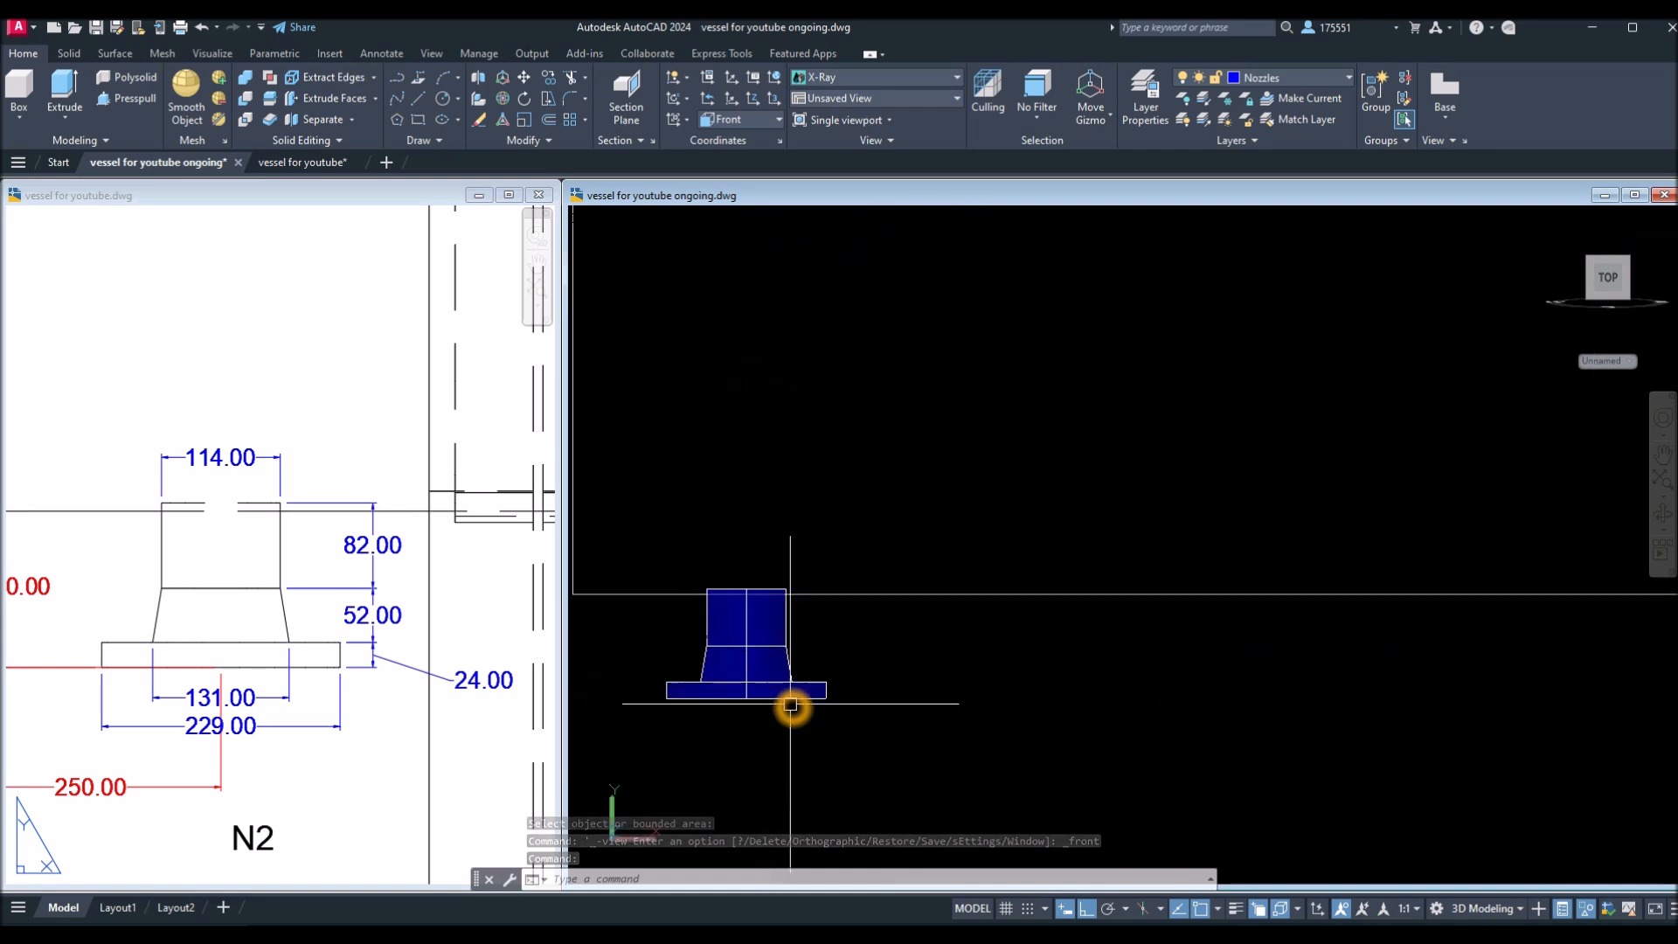
Examine nozzle N3 on the reference sheet for its dimensions, its offset from the shell's right end and its outside projection.
scroll(791, 704, "down", 2)
scroll(852, 659, "down", 2)
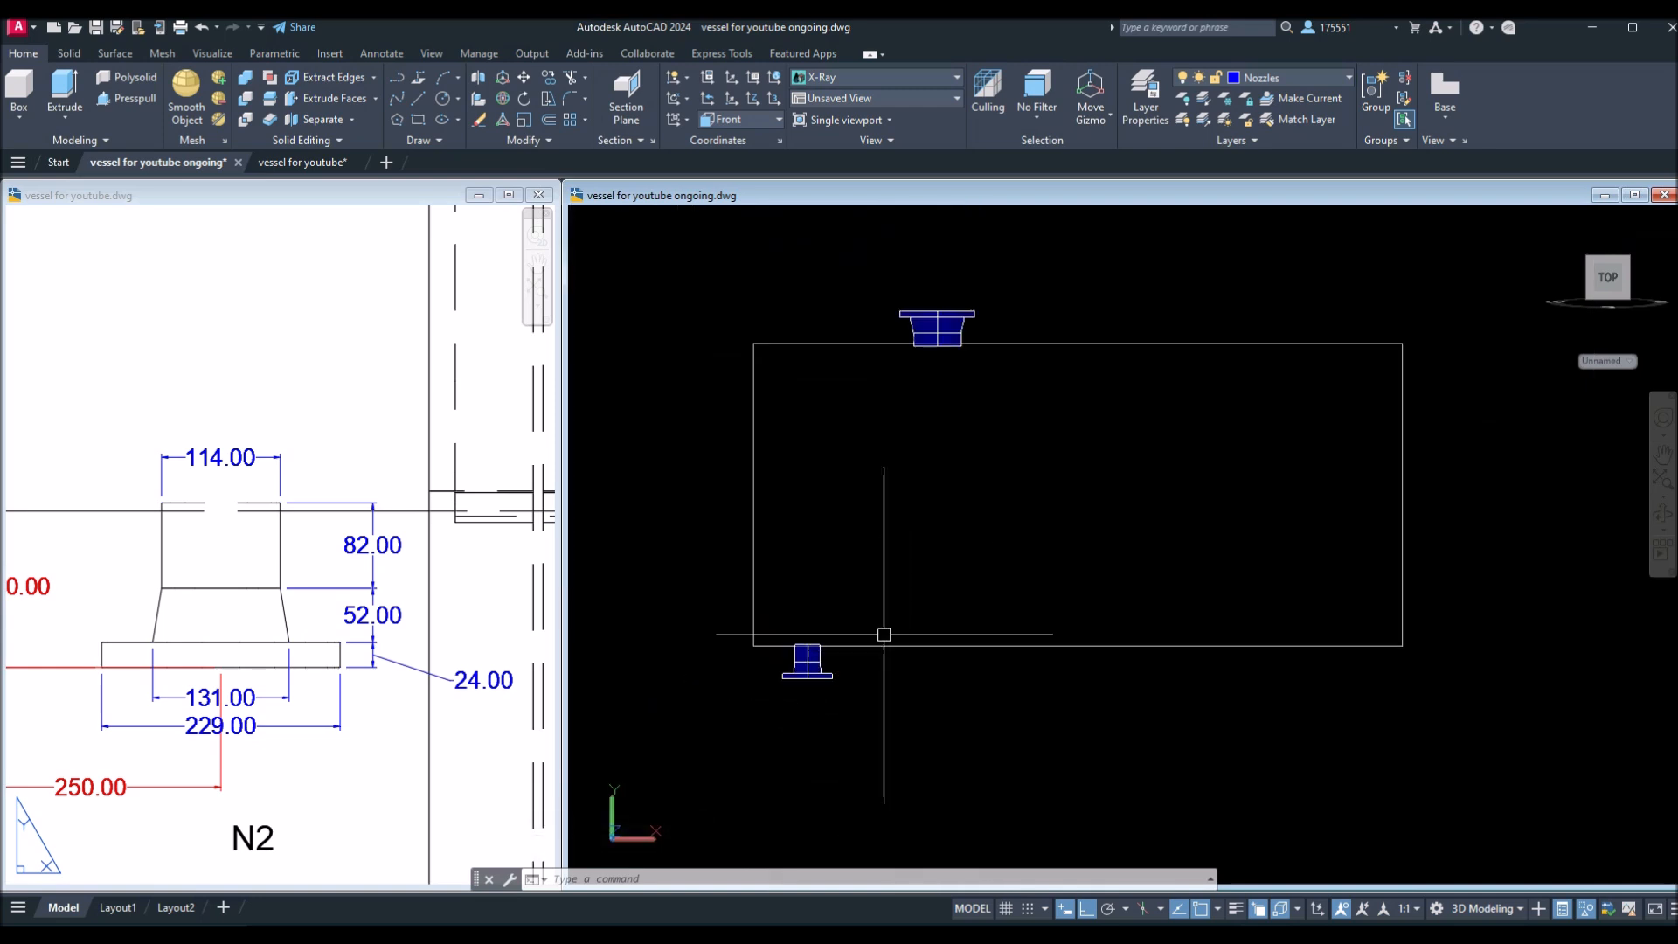
left_click(431, 765)
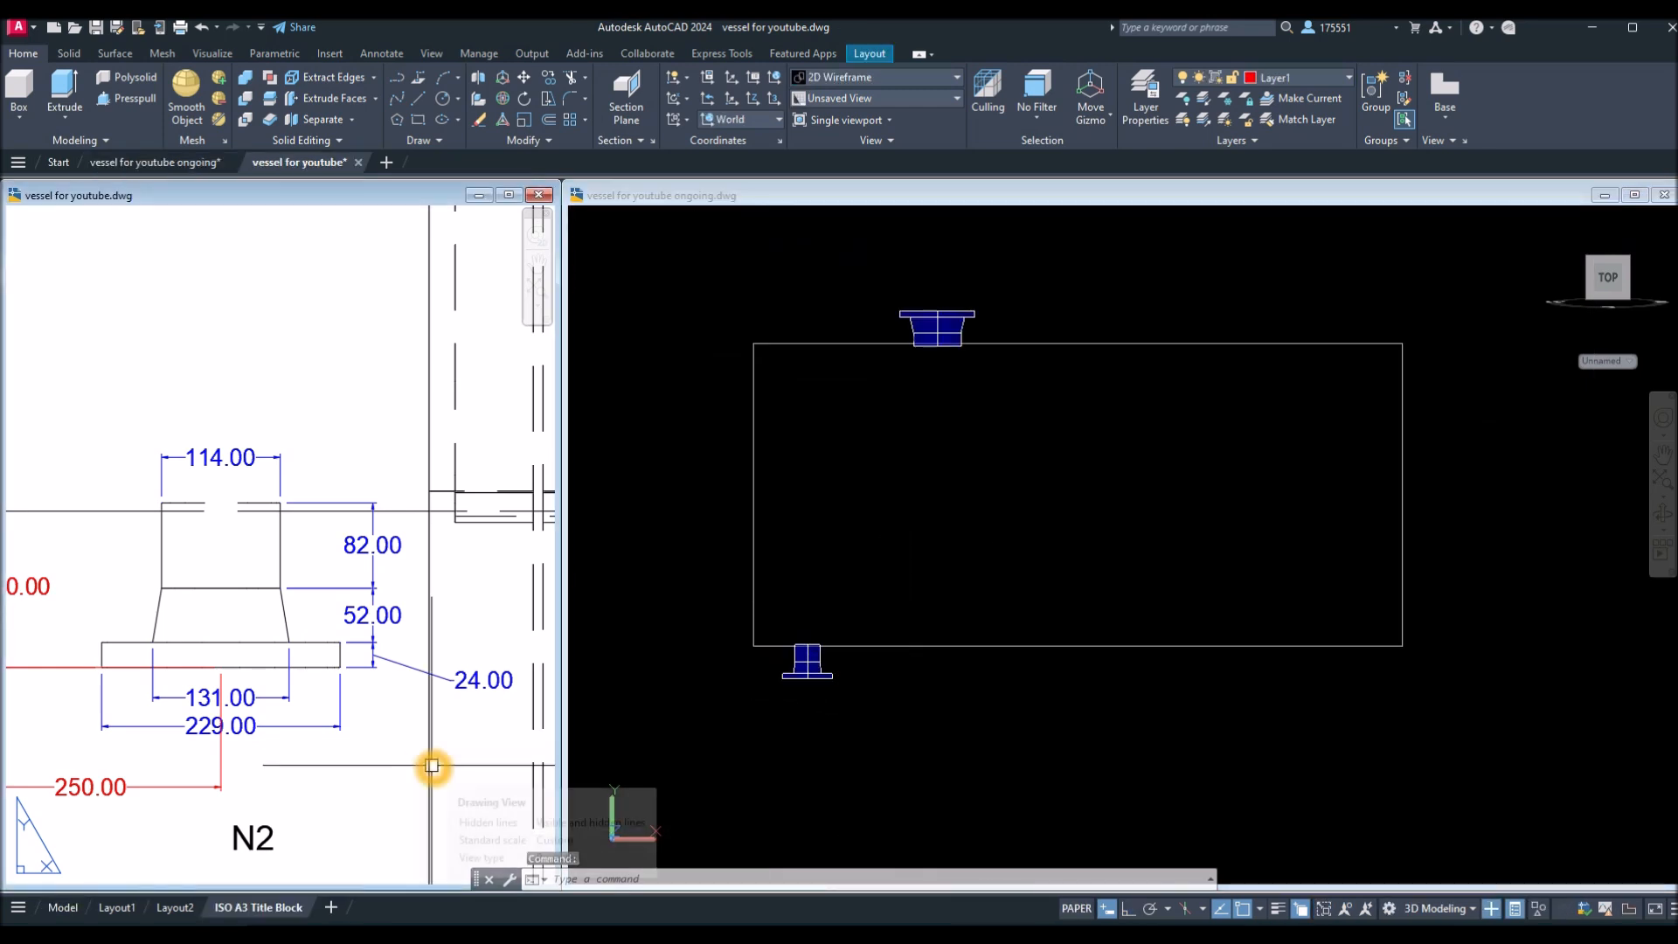
scroll(431, 765, "up", 2)
scroll(432, 766, "down", 4)
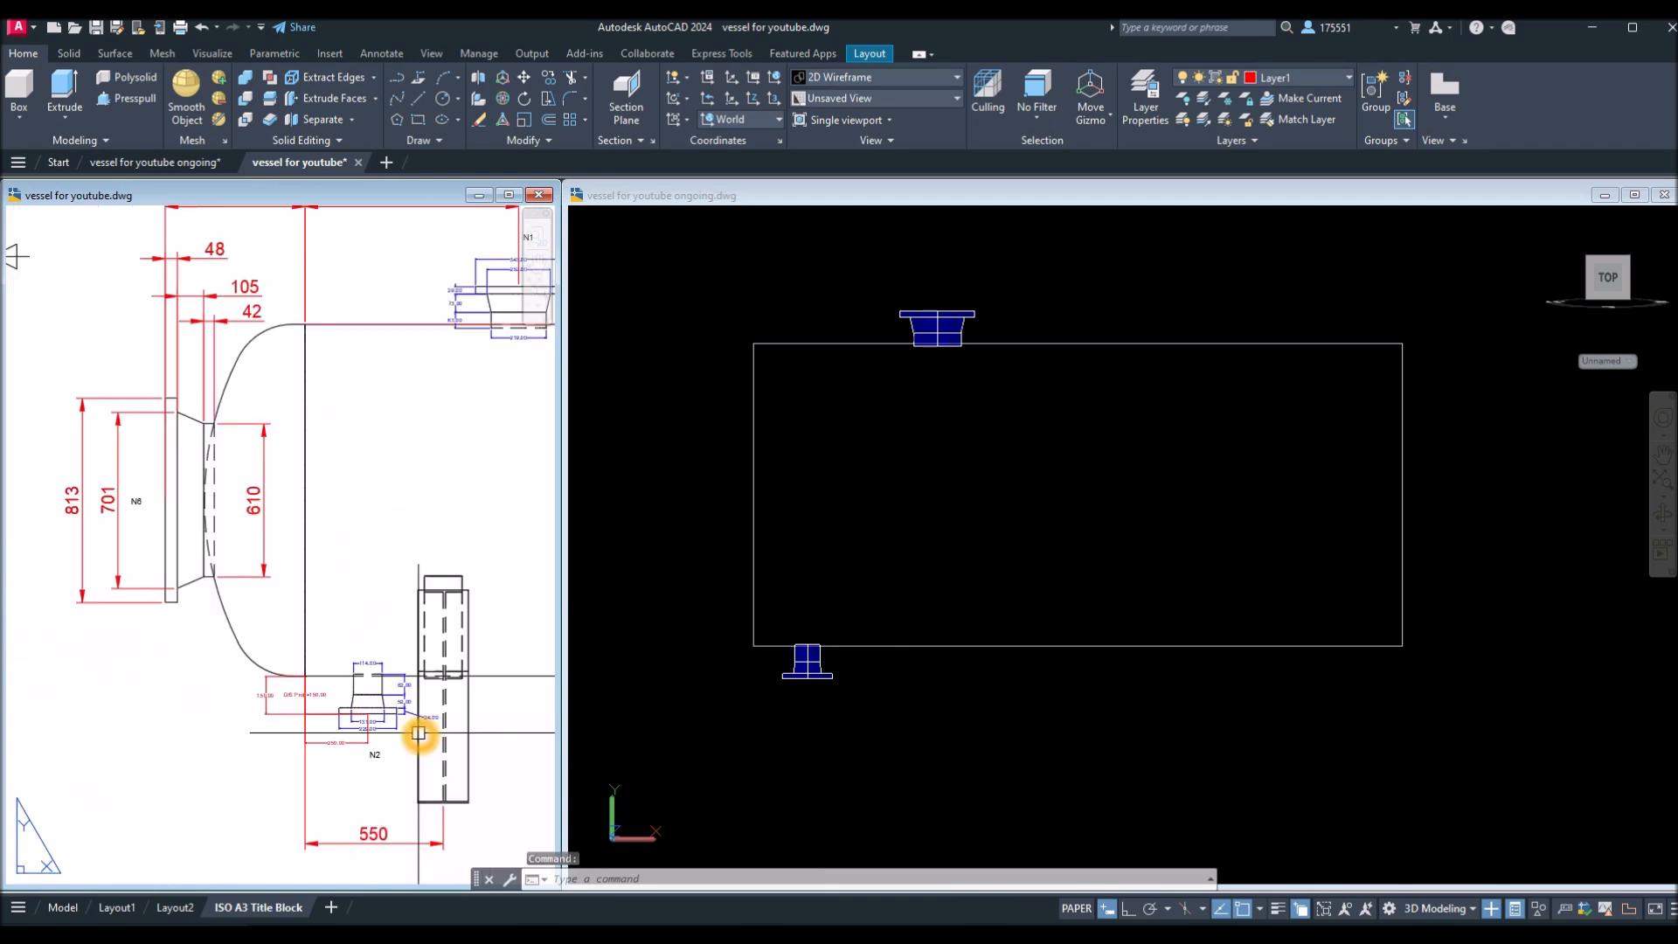
middle_click_drag(419, 734, 16, 721)
middle_click_drag(544, 720, 292, 696)
left_click(1416, 711)
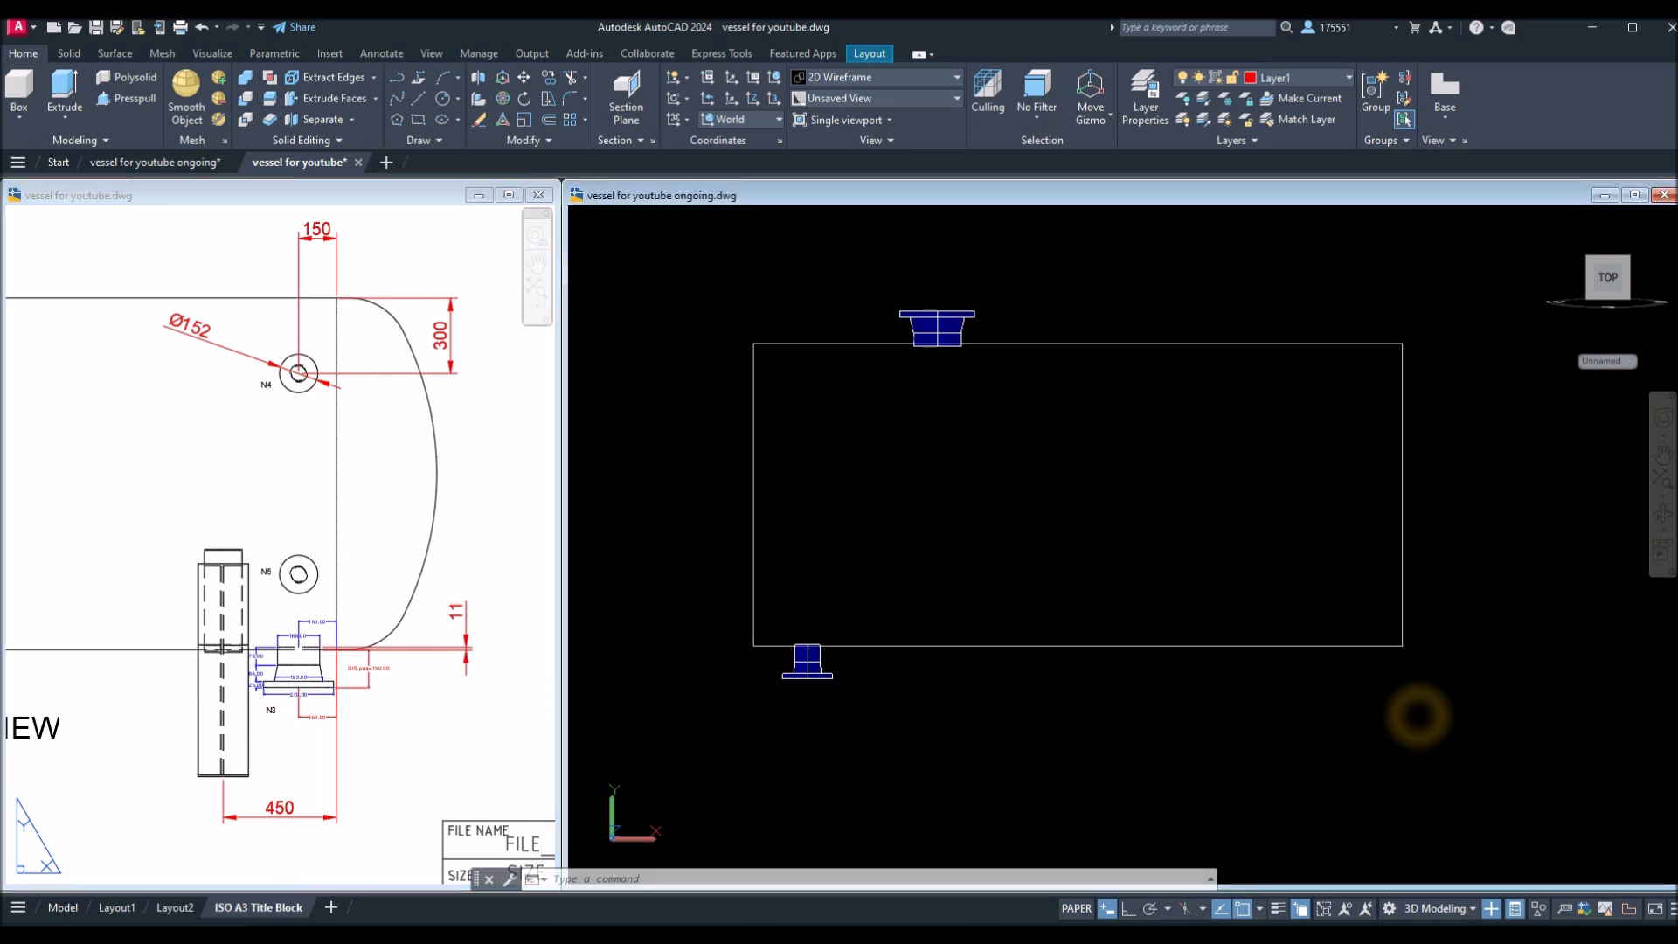
scroll(1408, 696, "down", 3)
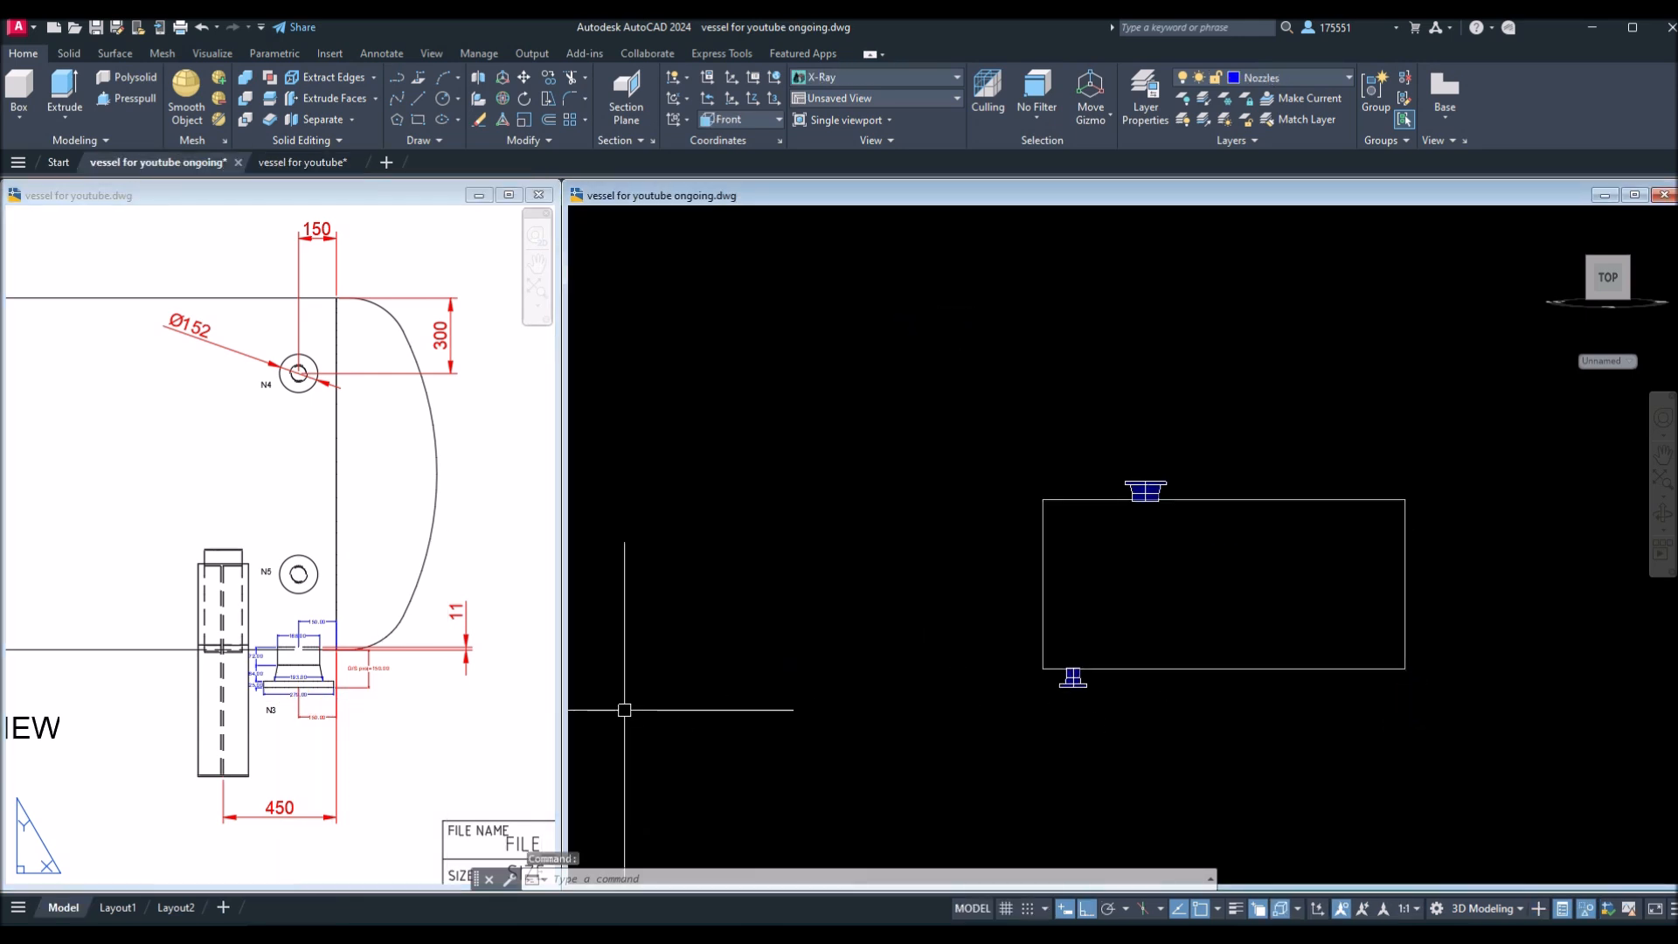
left_click(393, 722)
scroll(369, 715, "up", 4)
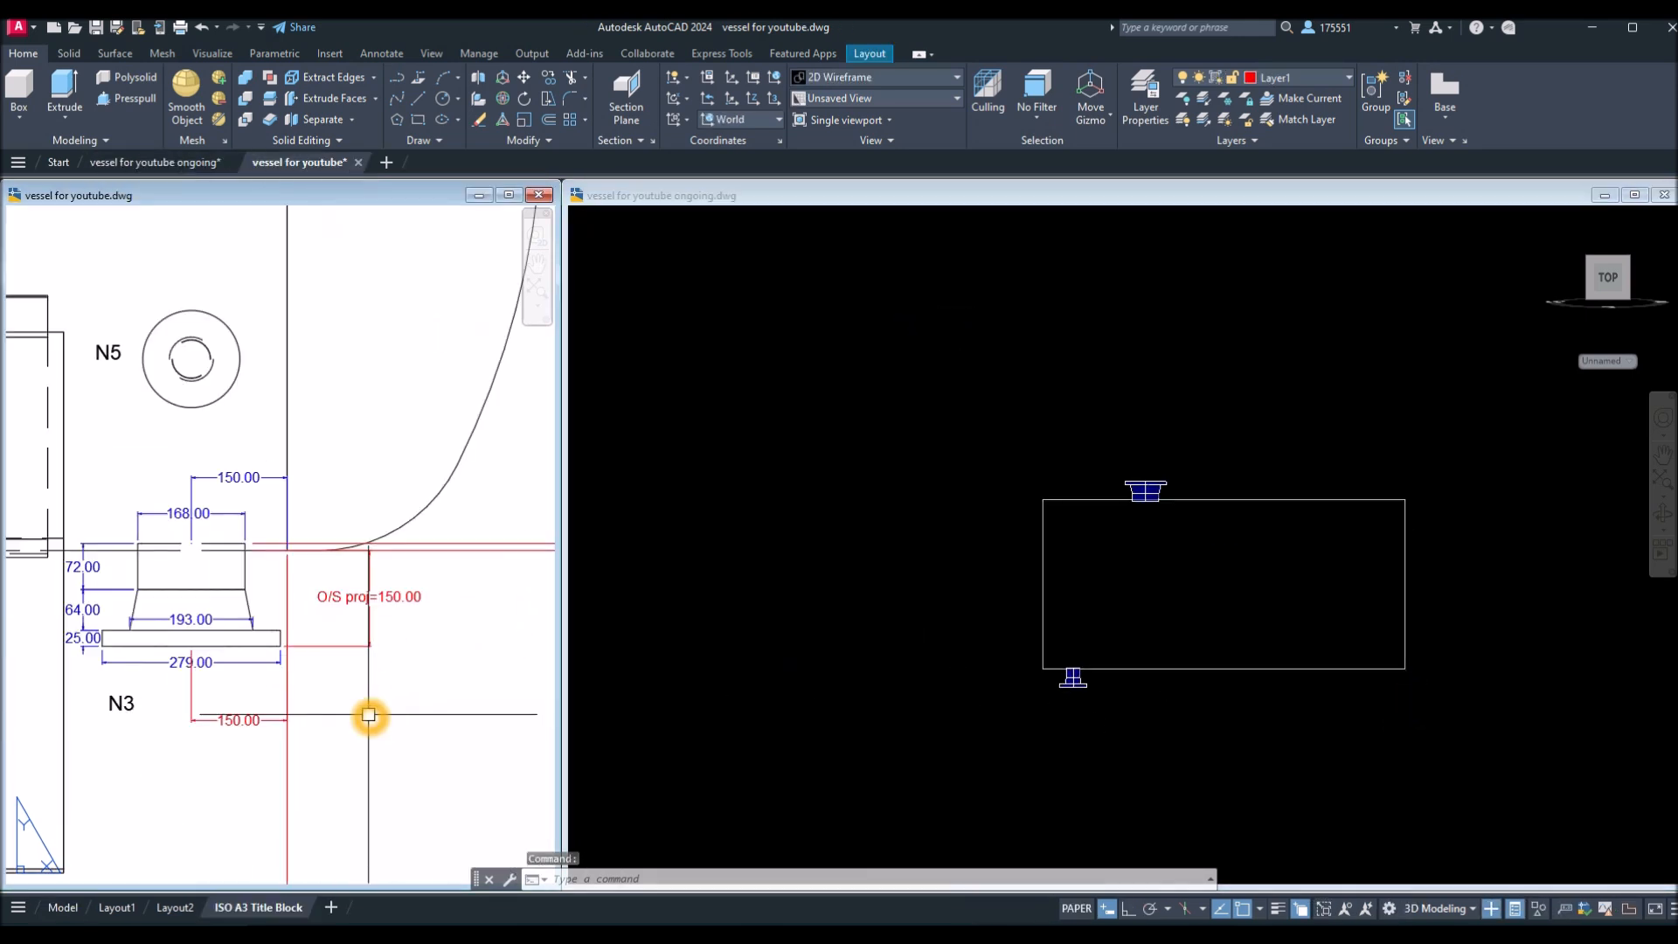
Draw construction lines from the shell outline's lower-right corner, 150 to the left and then 150 straight down, to locate nozzle N3.
left_click(1458, 711)
scroll(1458, 710, "up", 4)
middle_click_drag(1458, 710, 1248, 741)
key("Escape")
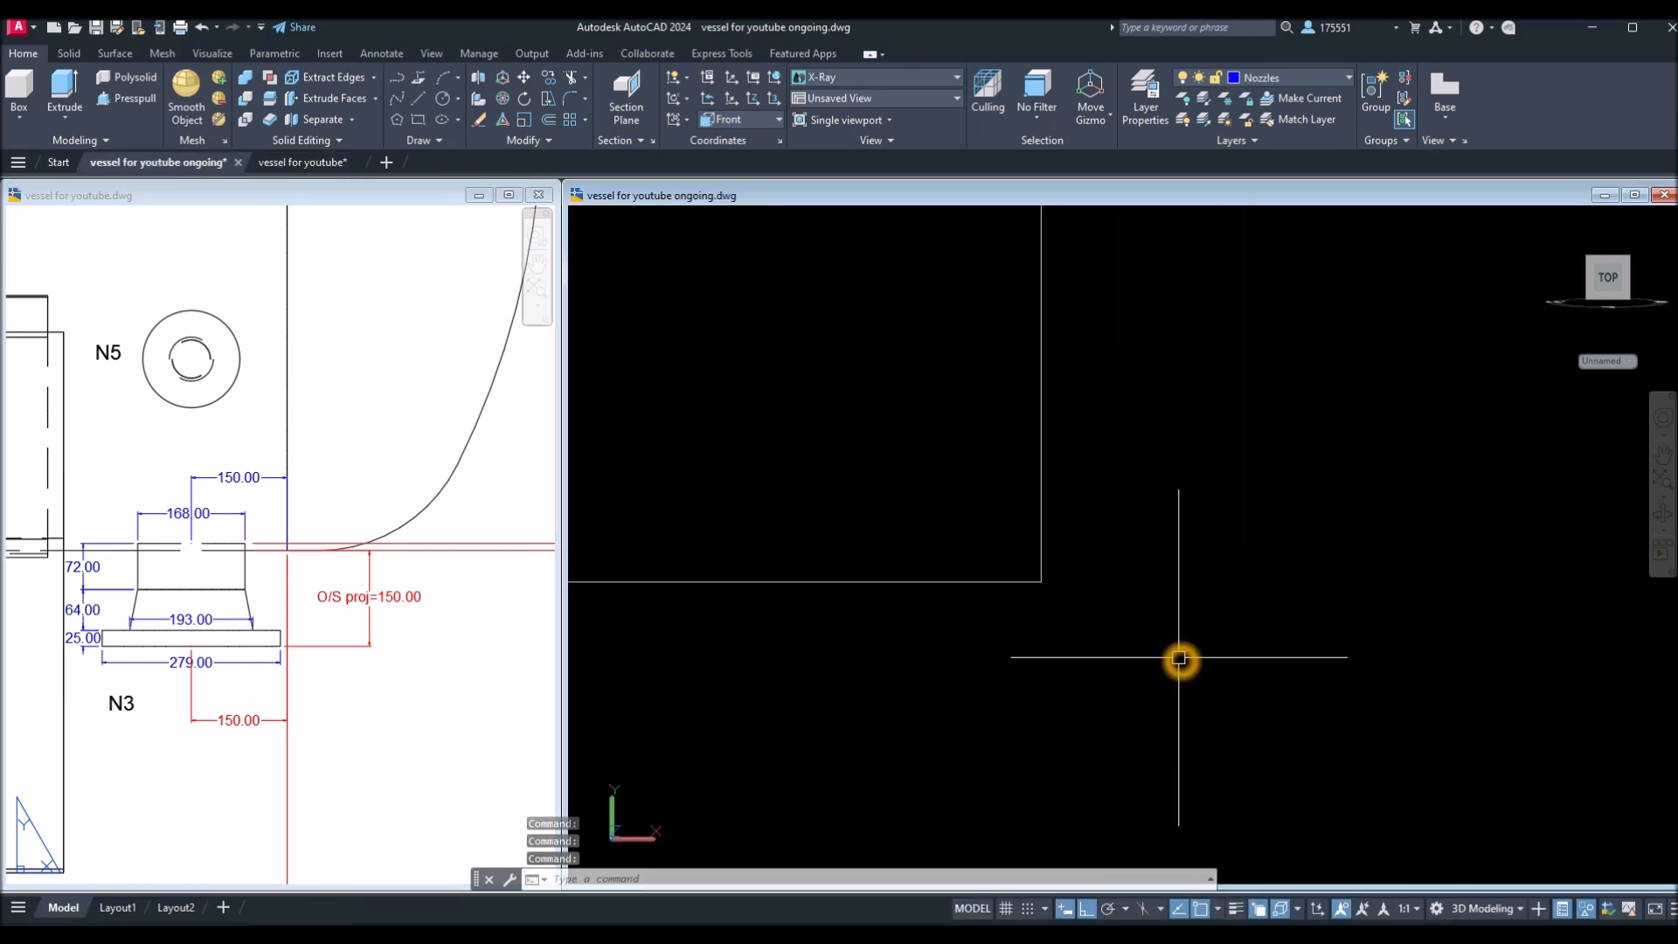
type("l")
key("Return")
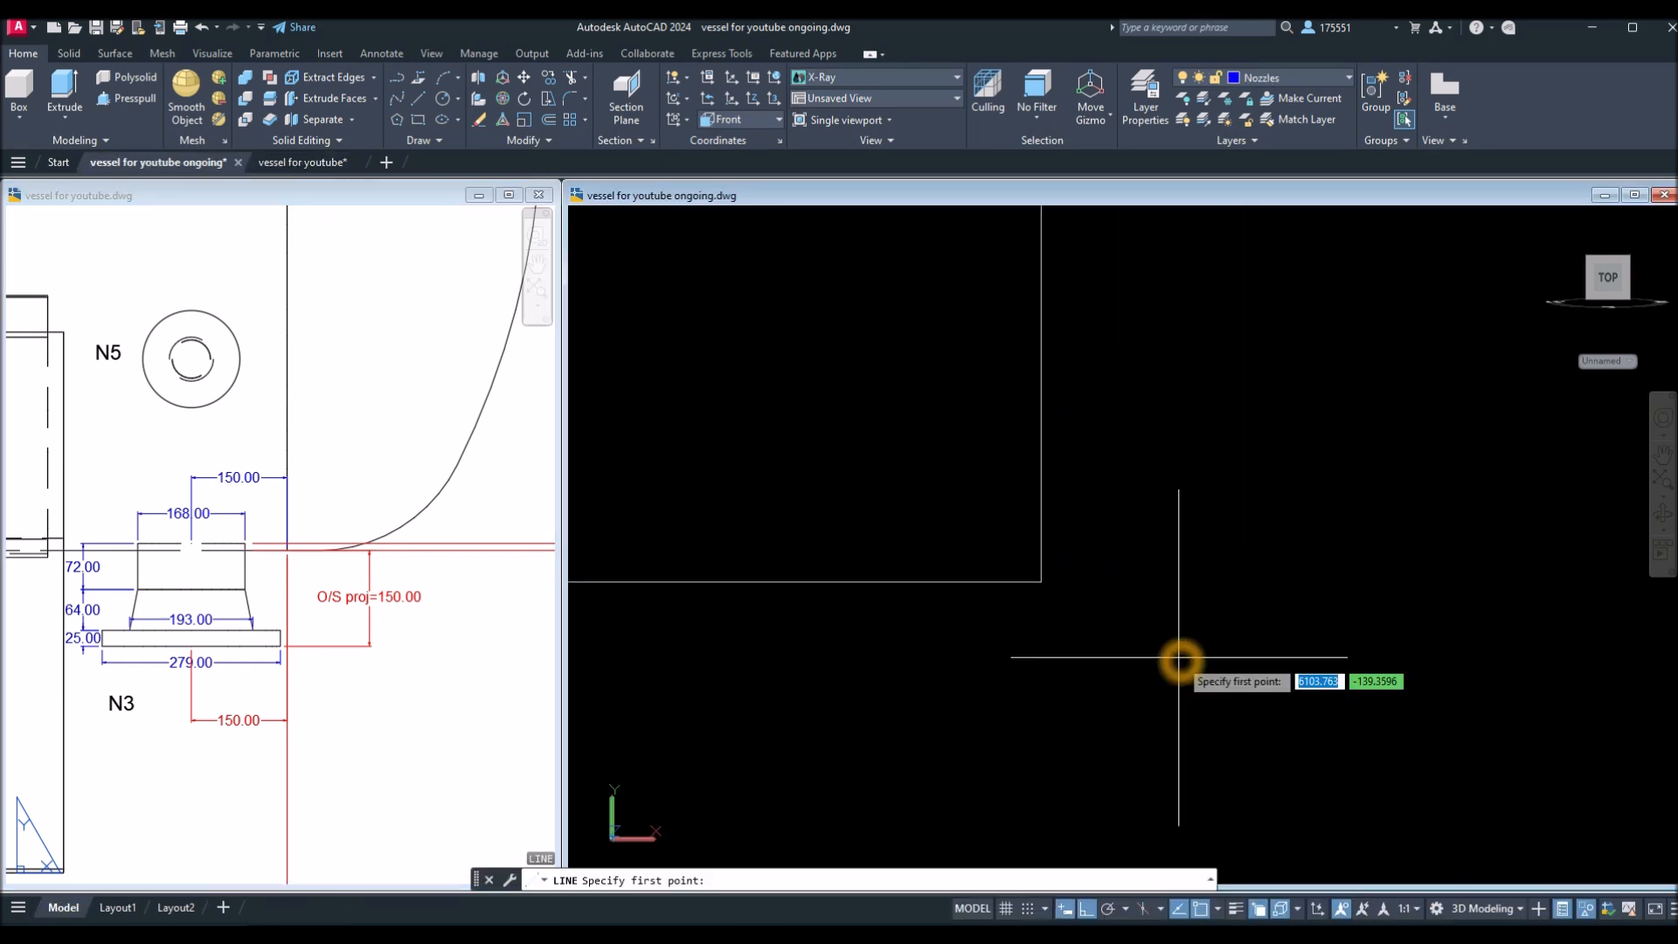
left_click(1042, 582)
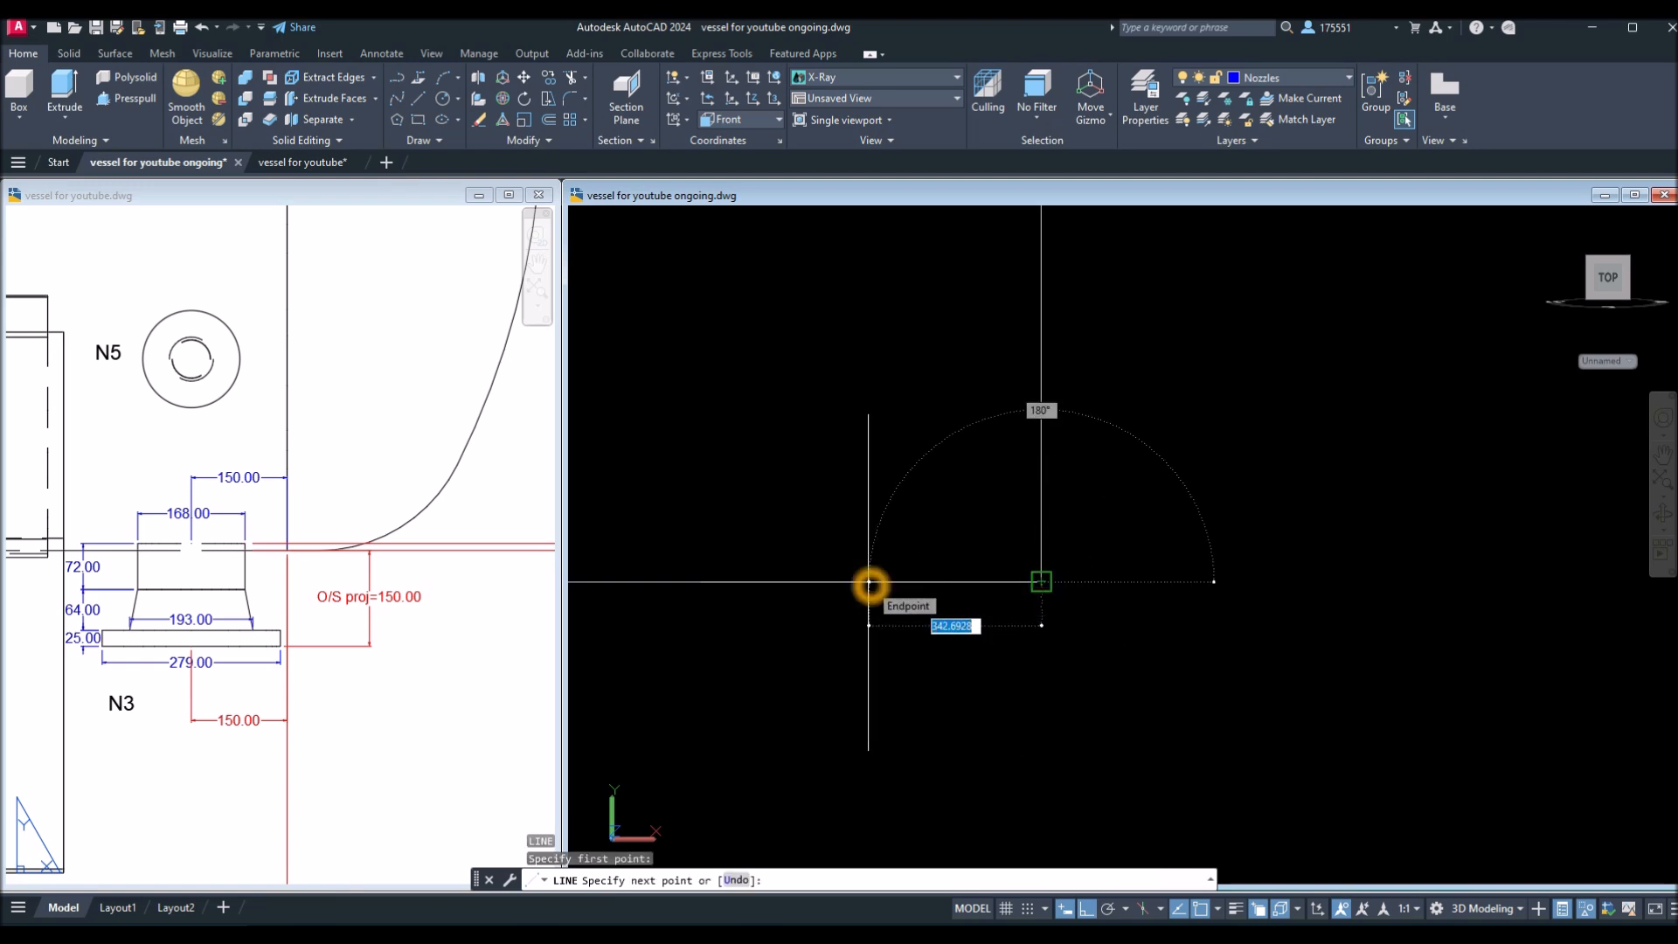
key("Return")
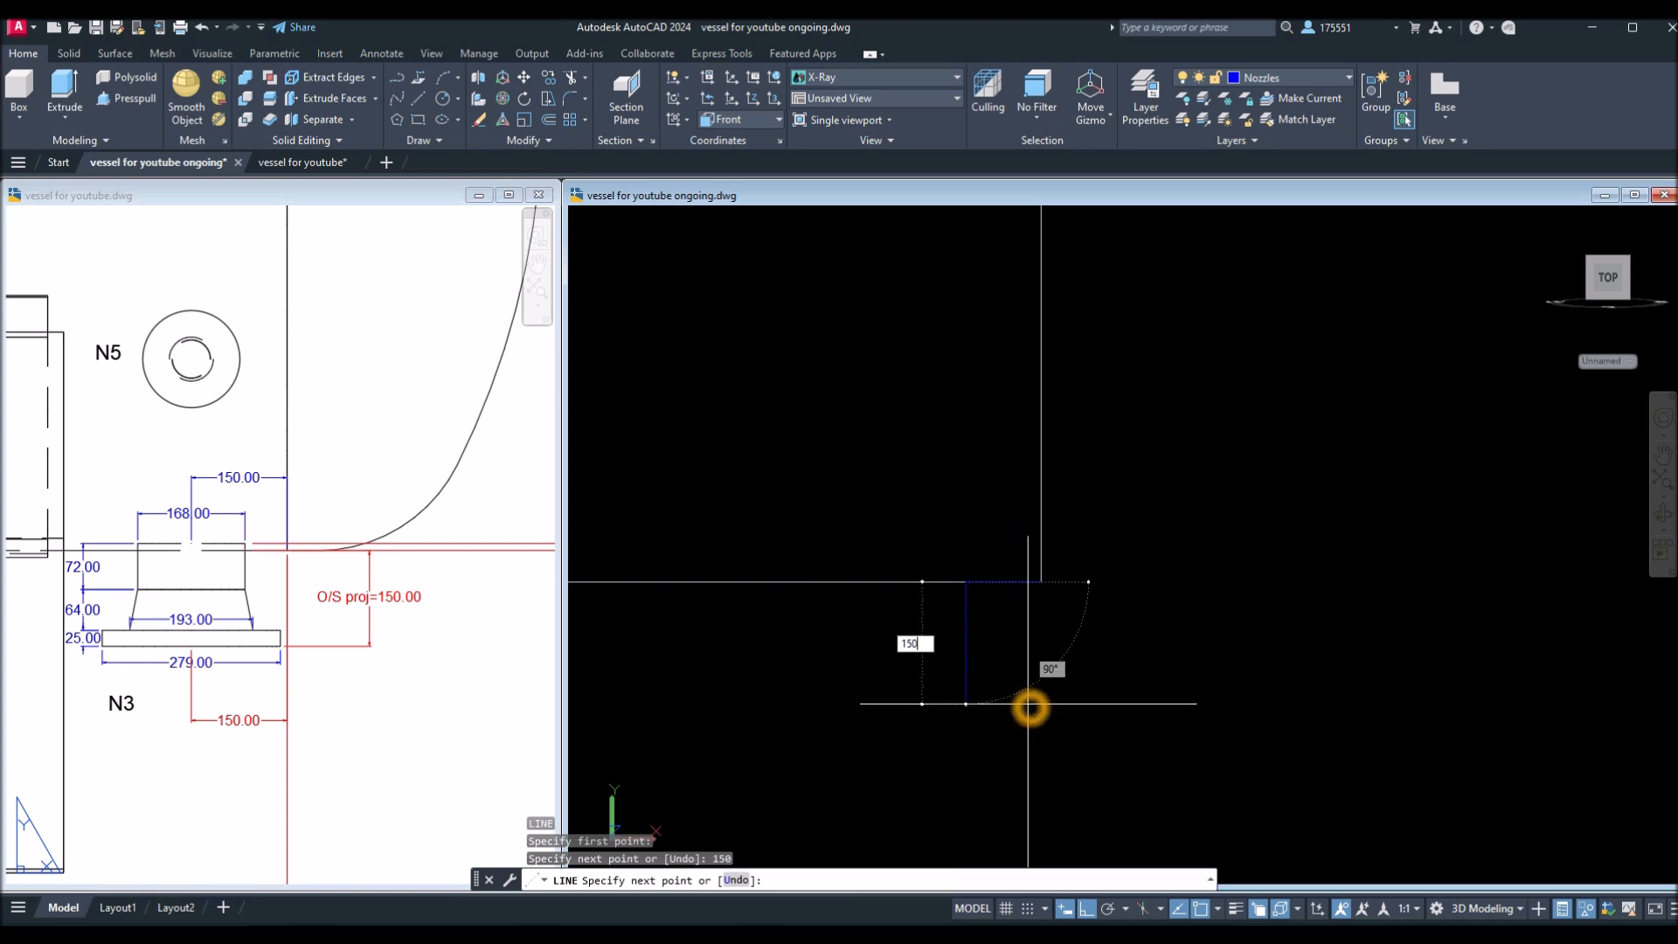
key("Return")
right_click(1115, 602)
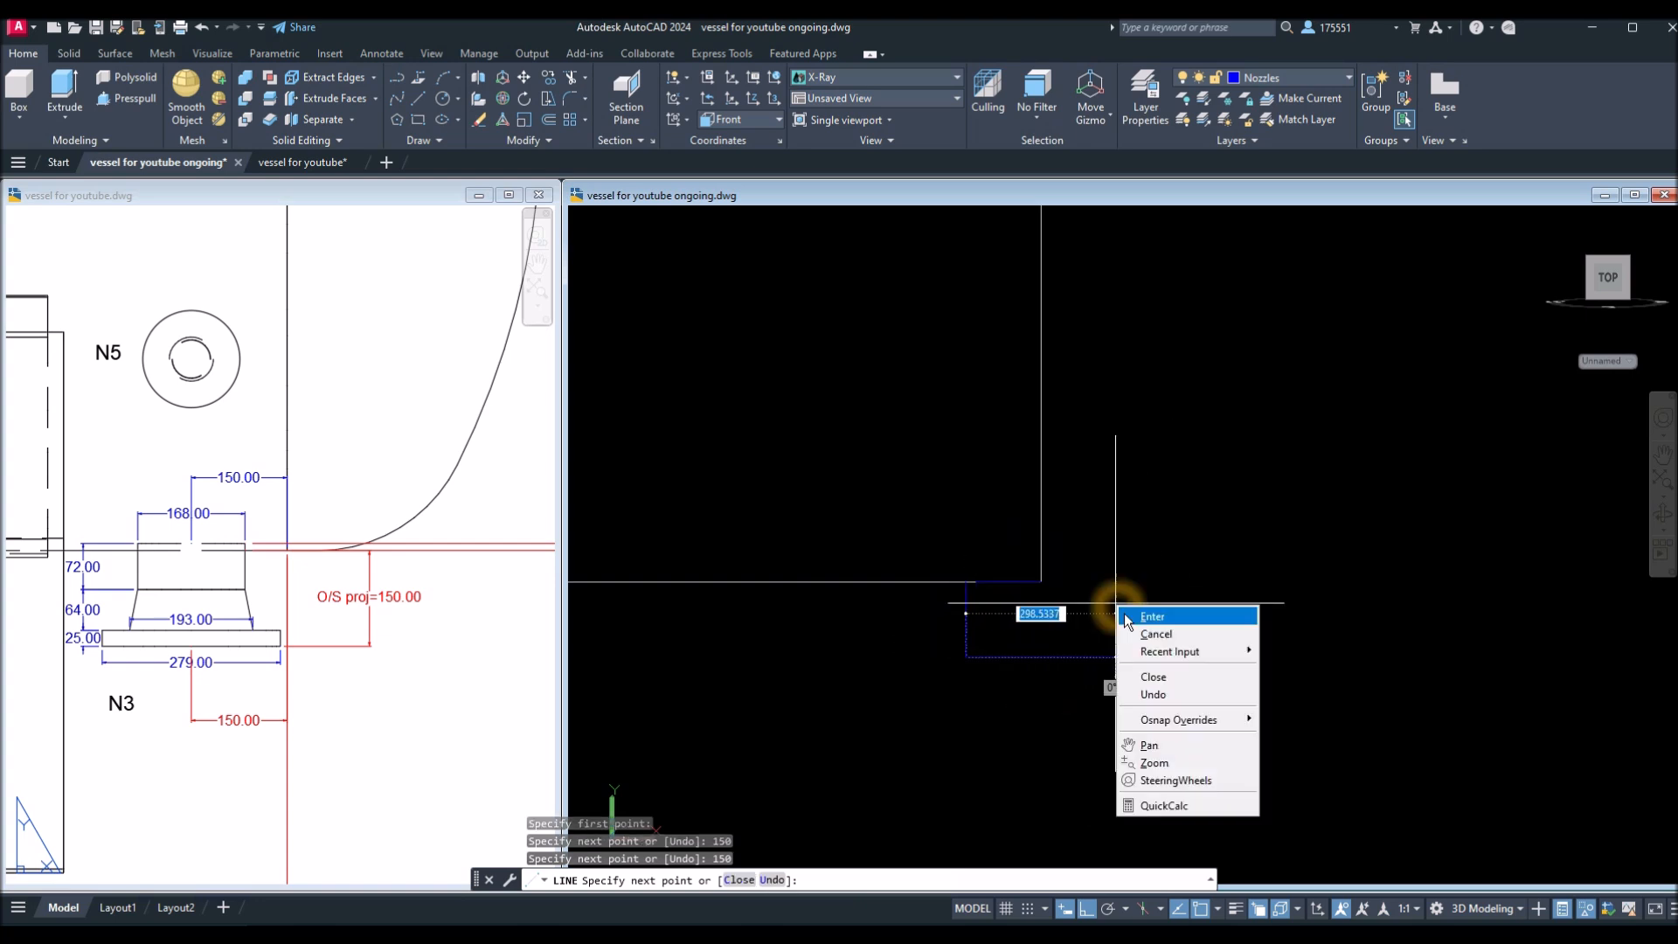
Finish the construction lines and reorient the UCS by Z-axis vector so that Z points up, parallel to the vertical construction line.
left_click(1145, 617)
left_click(1005, 639)
scroll(1005, 638, "up", 5)
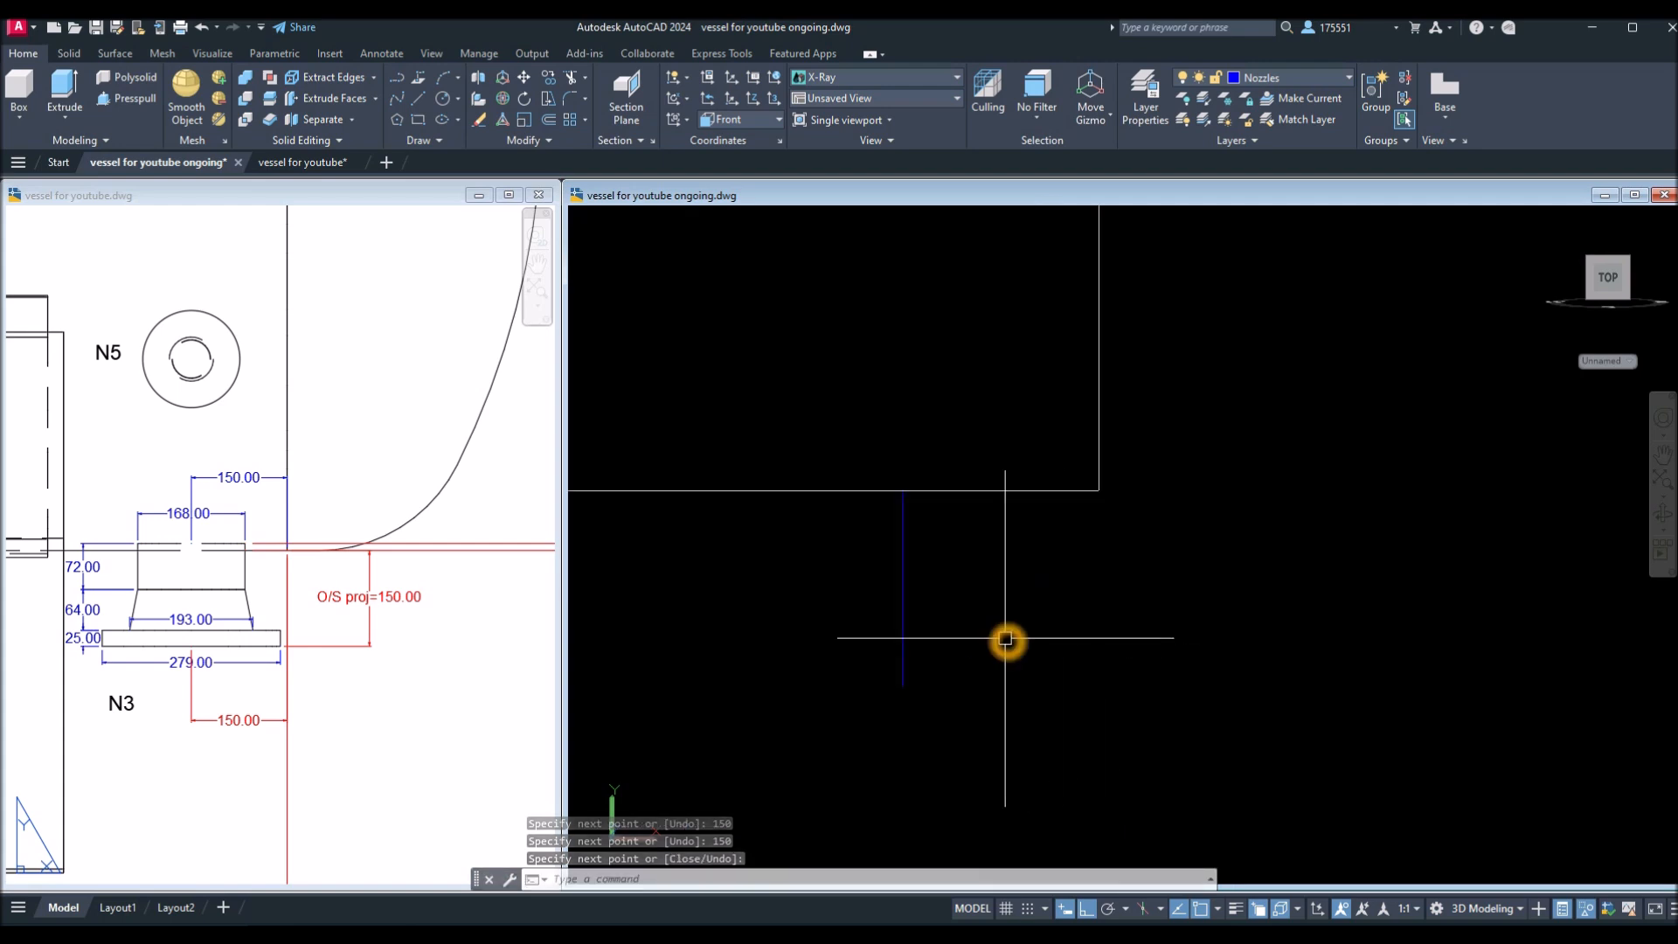
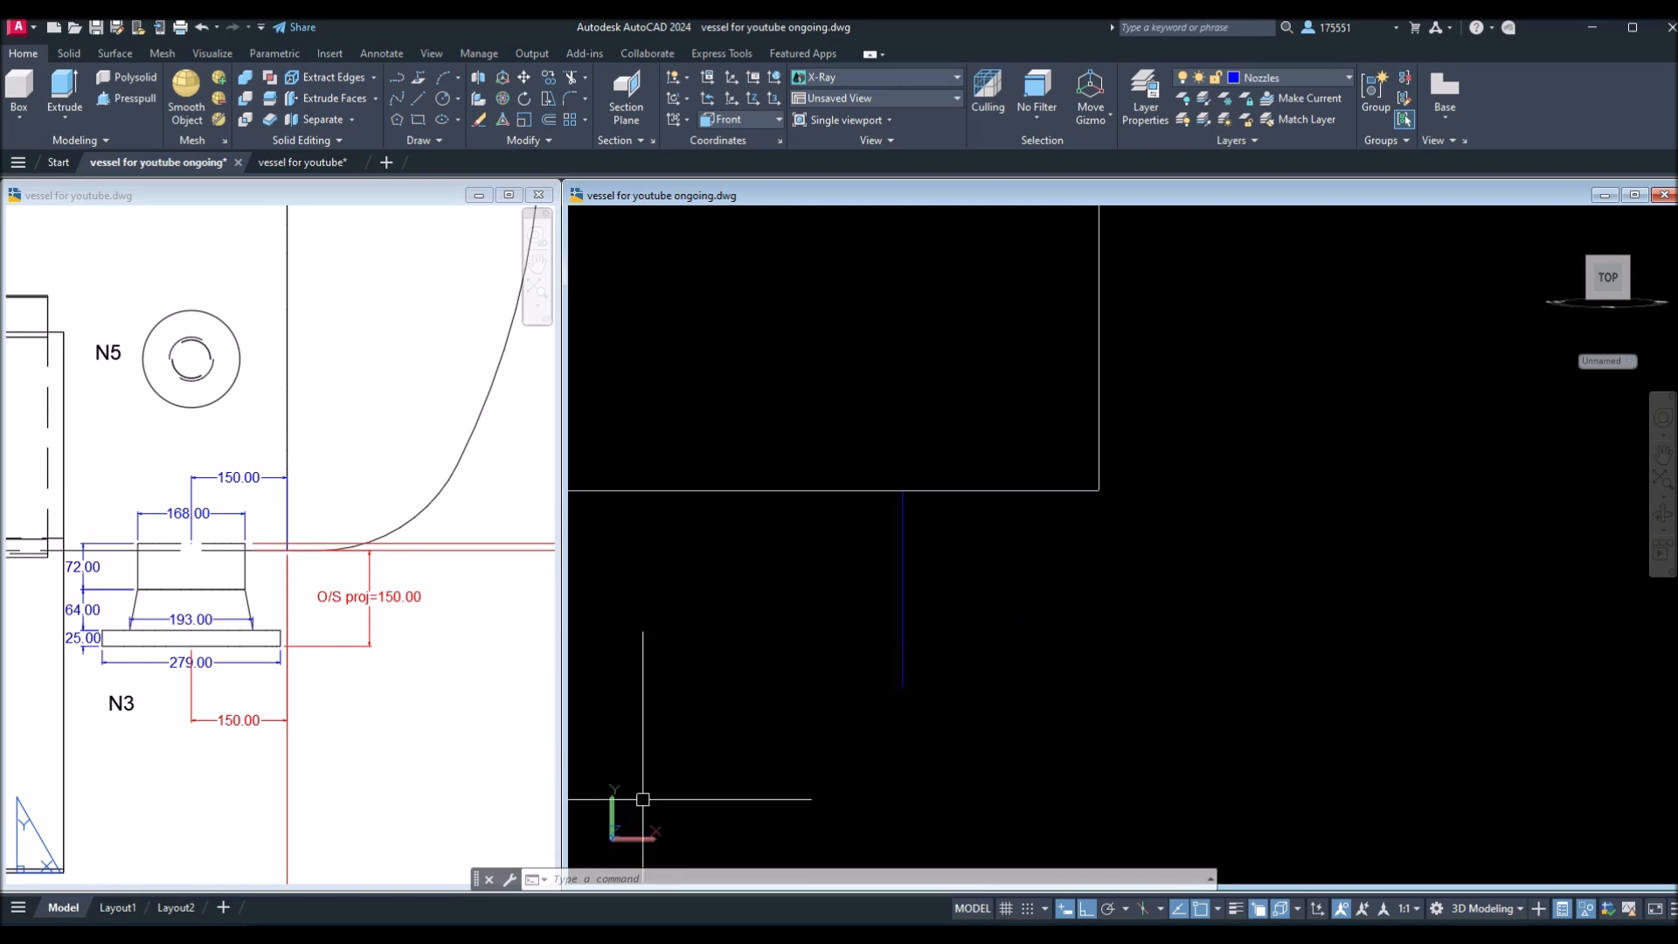
left_click(756, 102)
left_click(612, 648)
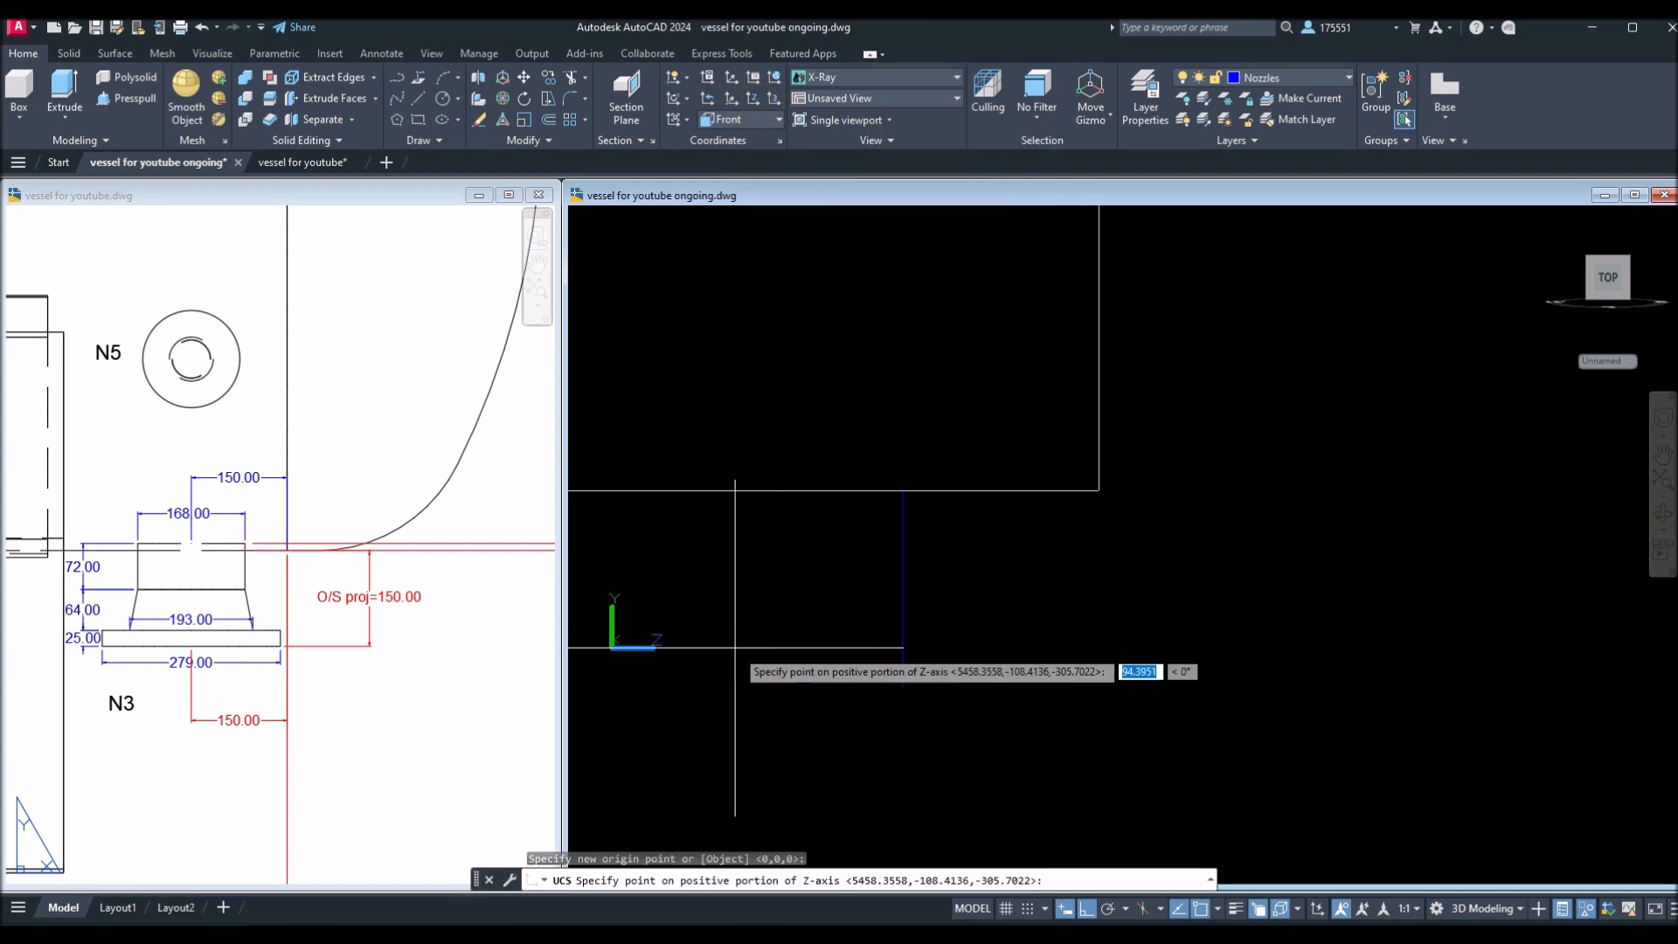
left_click(667, 425)
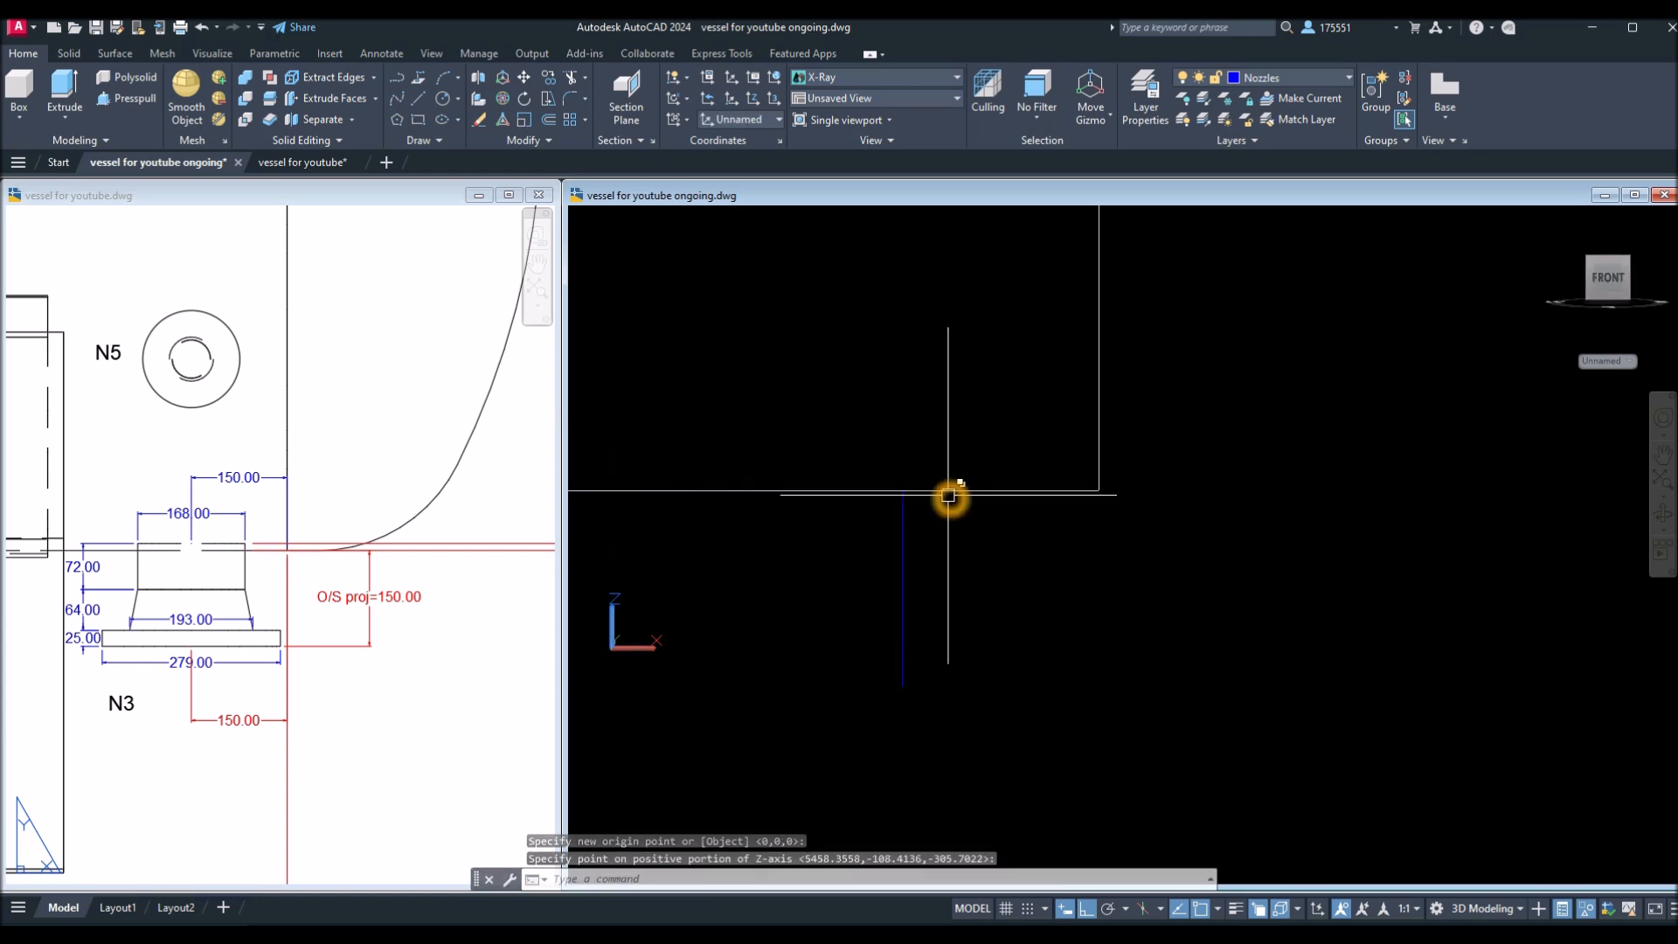
Draw a 279 mm diameter circle centred on the lower end of the vertical construction line.
type("c")
key("Return")
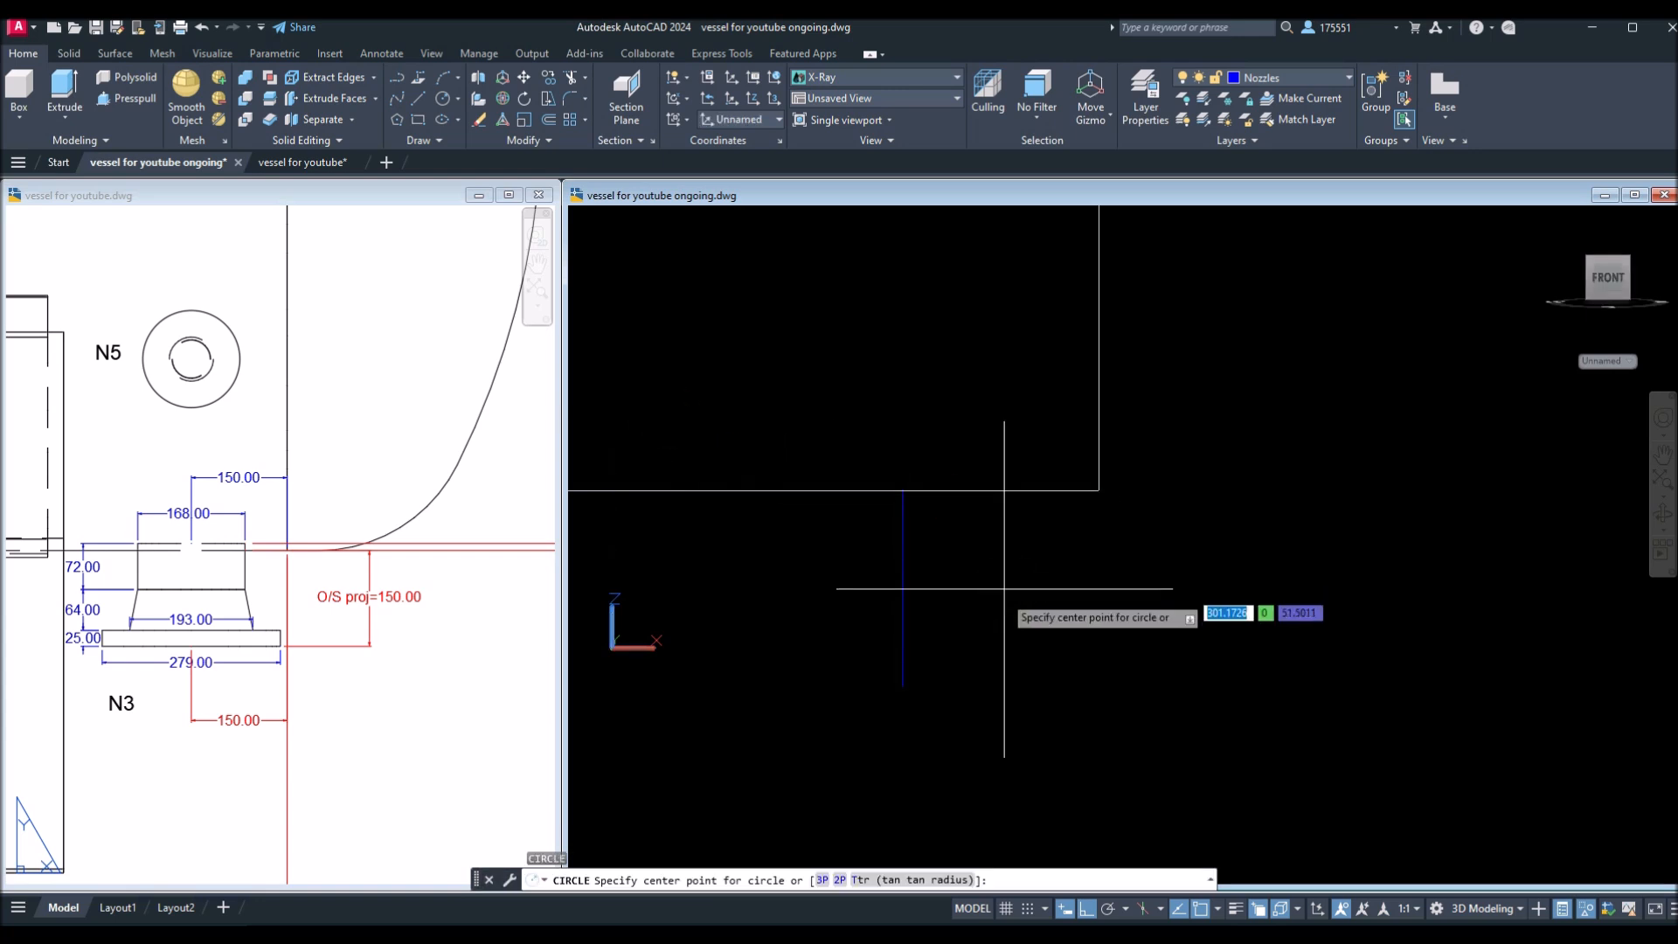
left_click(903, 691)
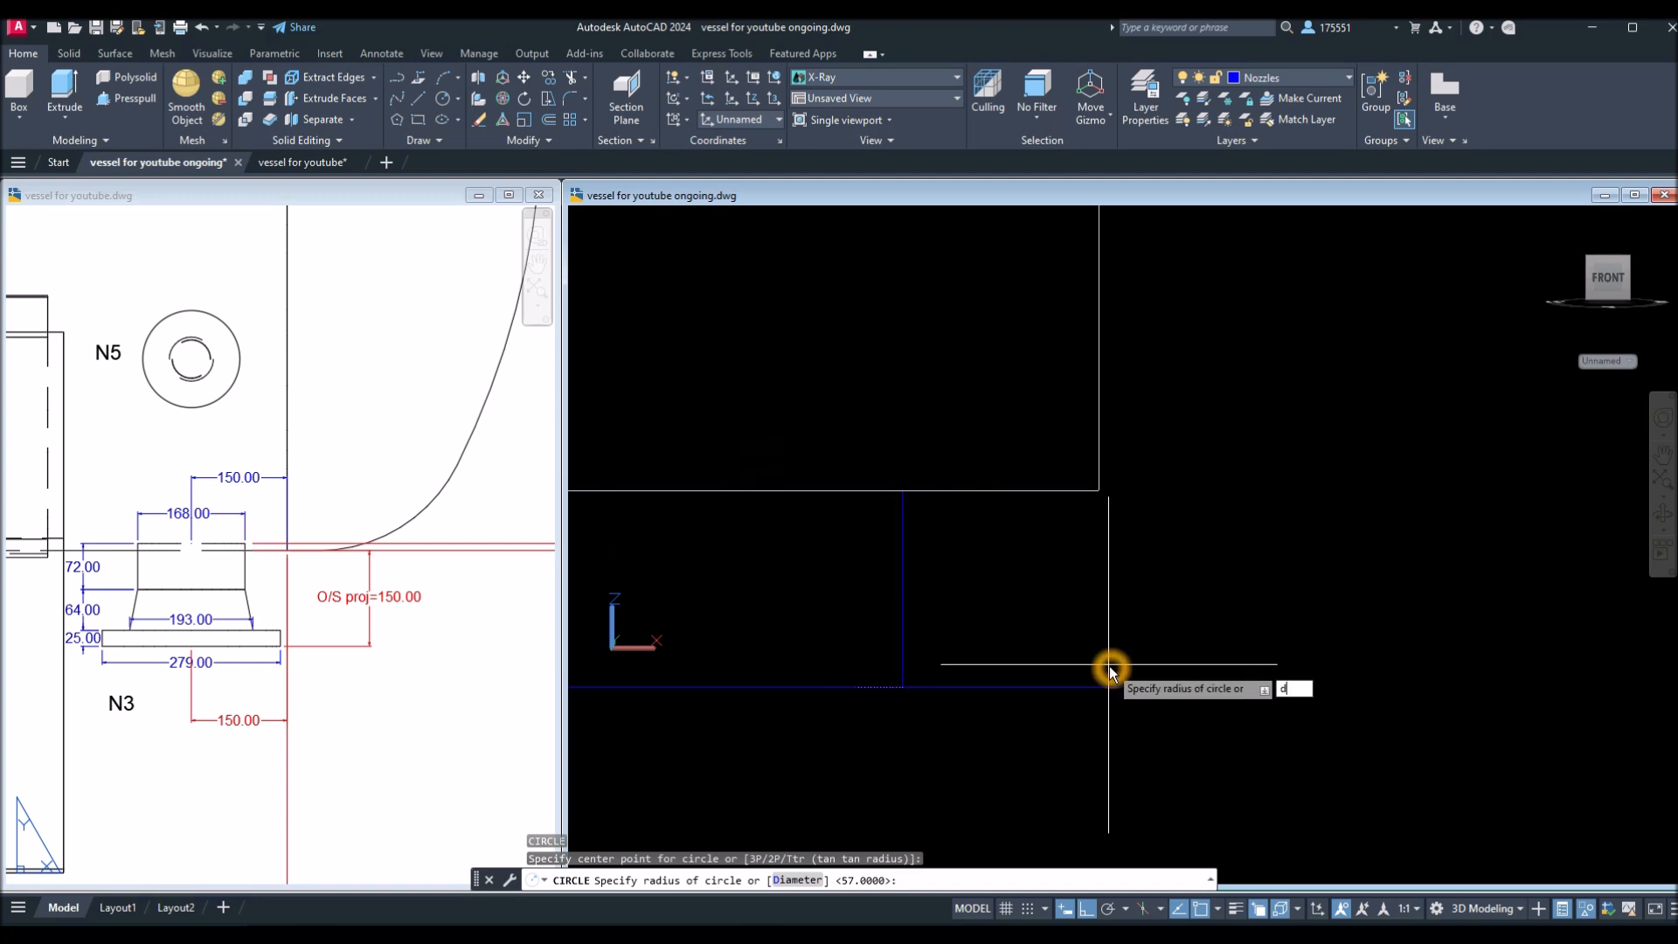
key("Return")
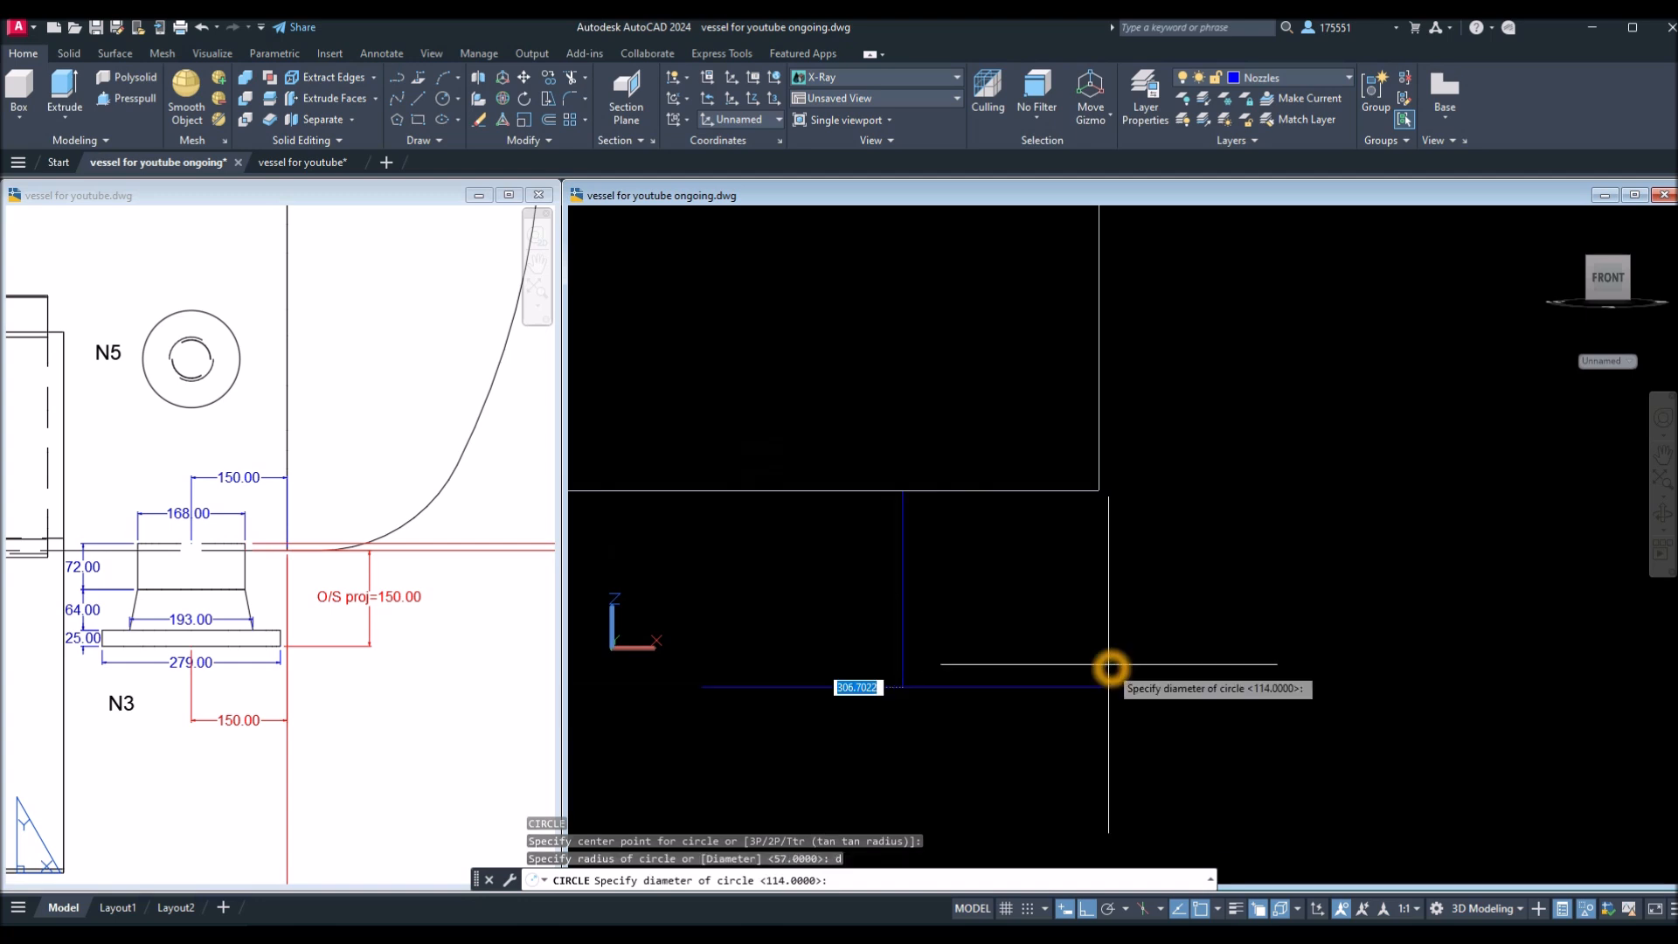
type("279")
key("Return")
Extrude the 279 mm circle 25 mm upward to form the N3 nozzle flange.
left_click(543, 258)
left_click(69, 90)
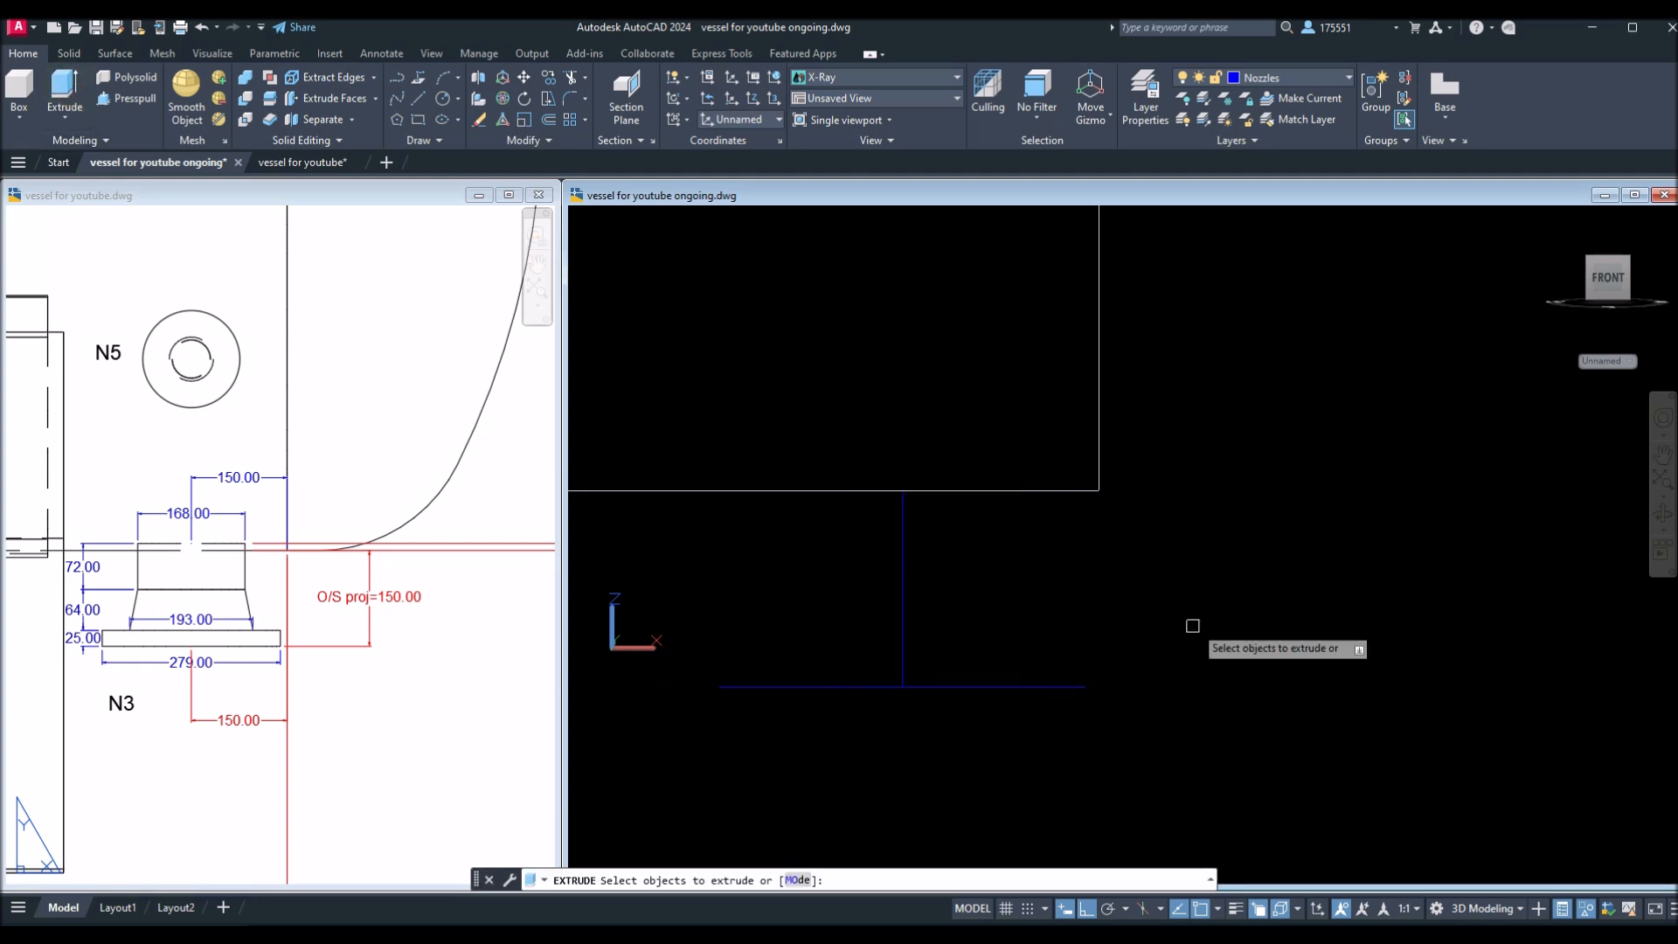
left_click(1065, 686)
right_click(1094, 644)
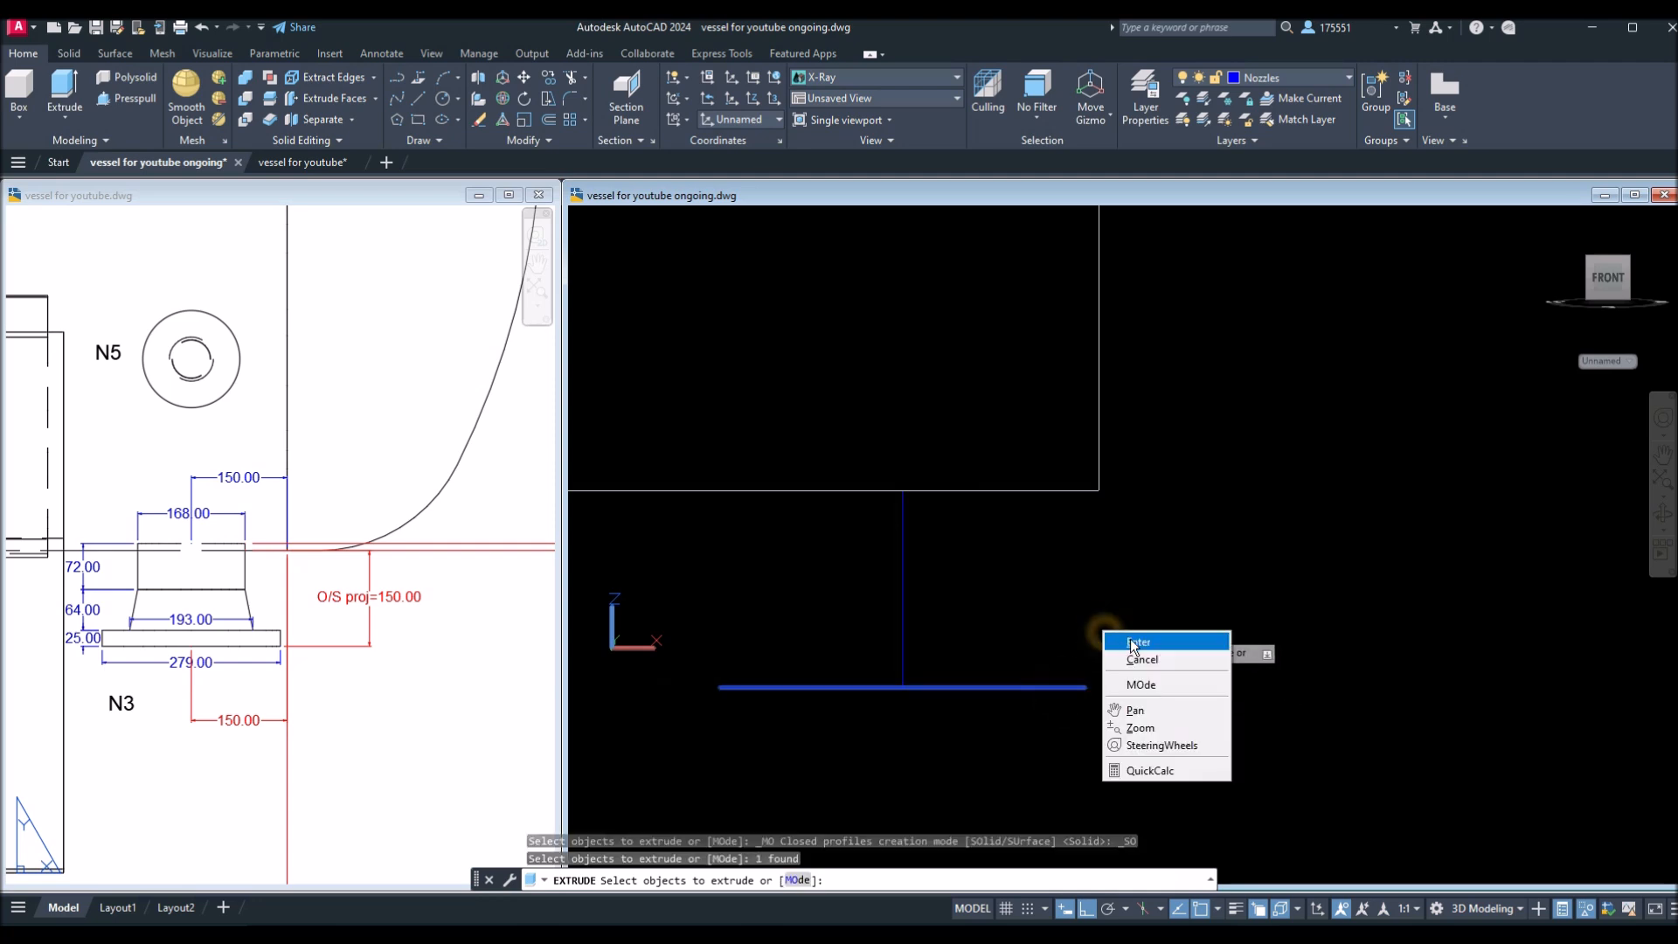
left_click(1133, 641)
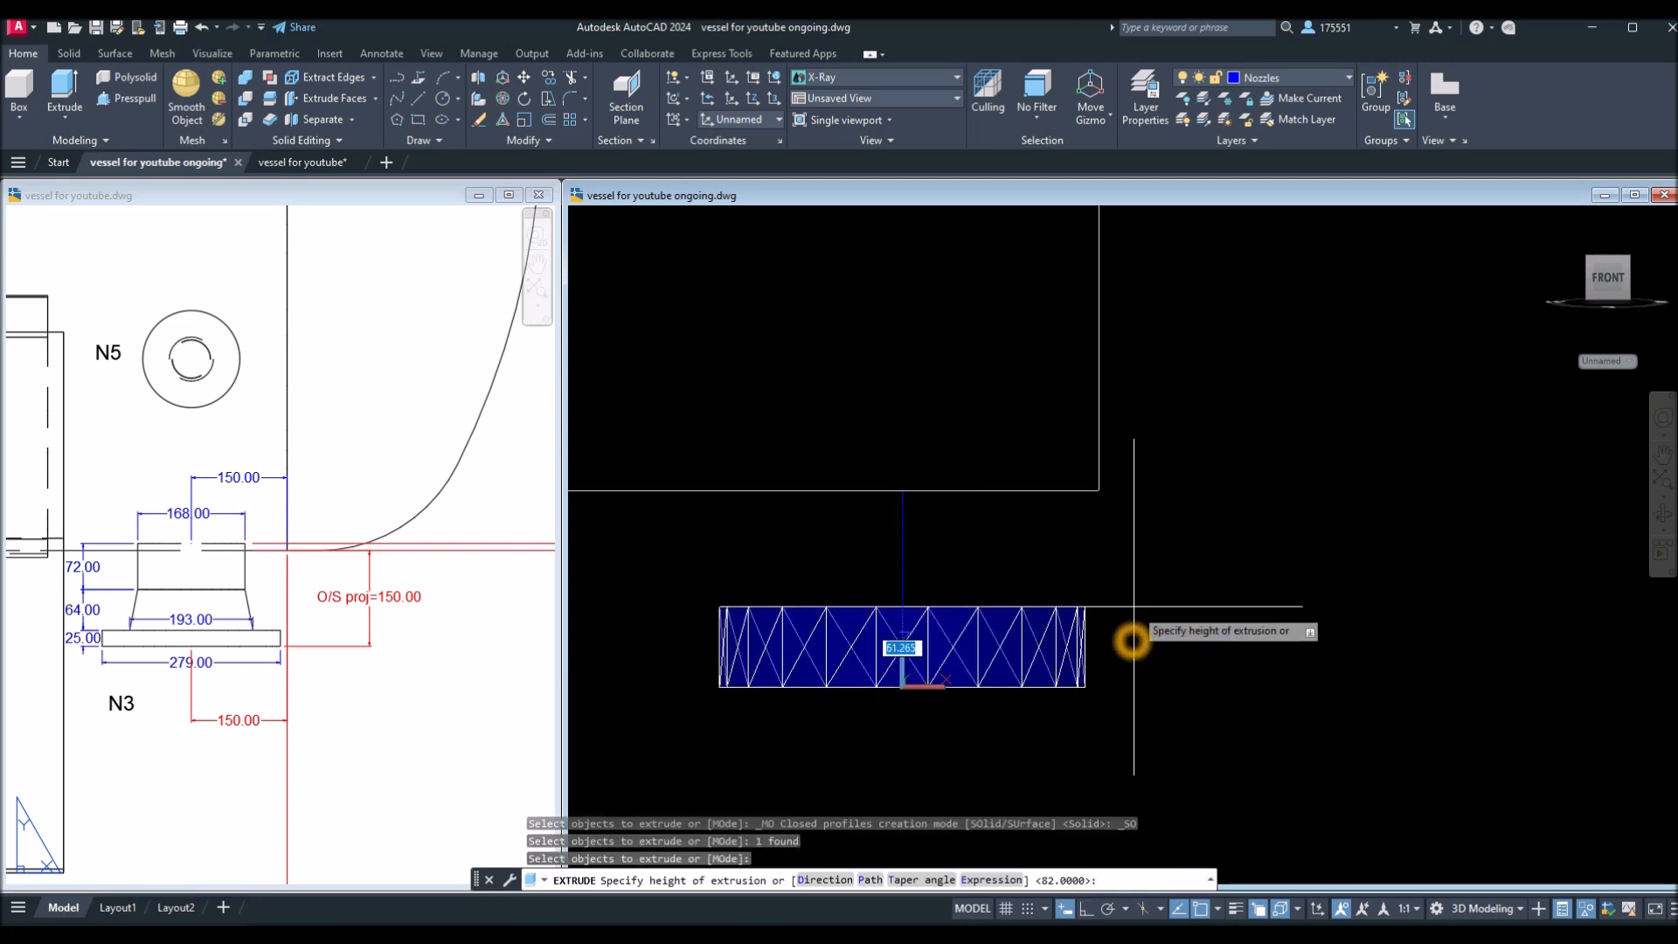
key("Return")
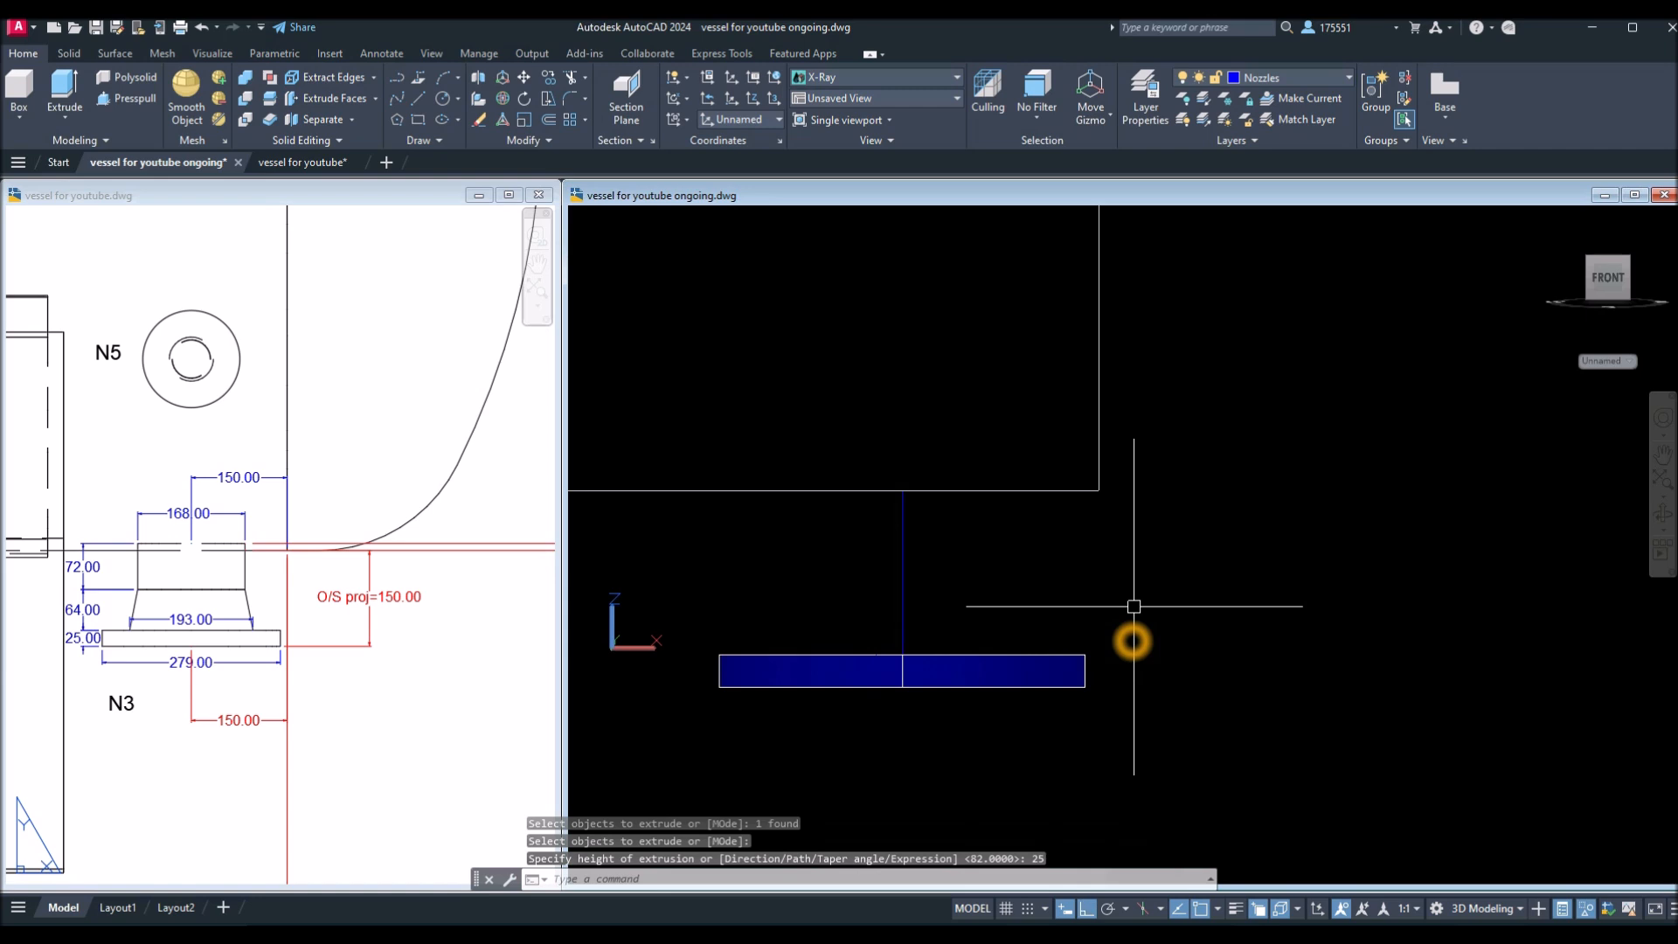
Delete the vertical construction line that rises from the flange disc.
middle_click_drag(1130, 608, 1188, 659, "shift")
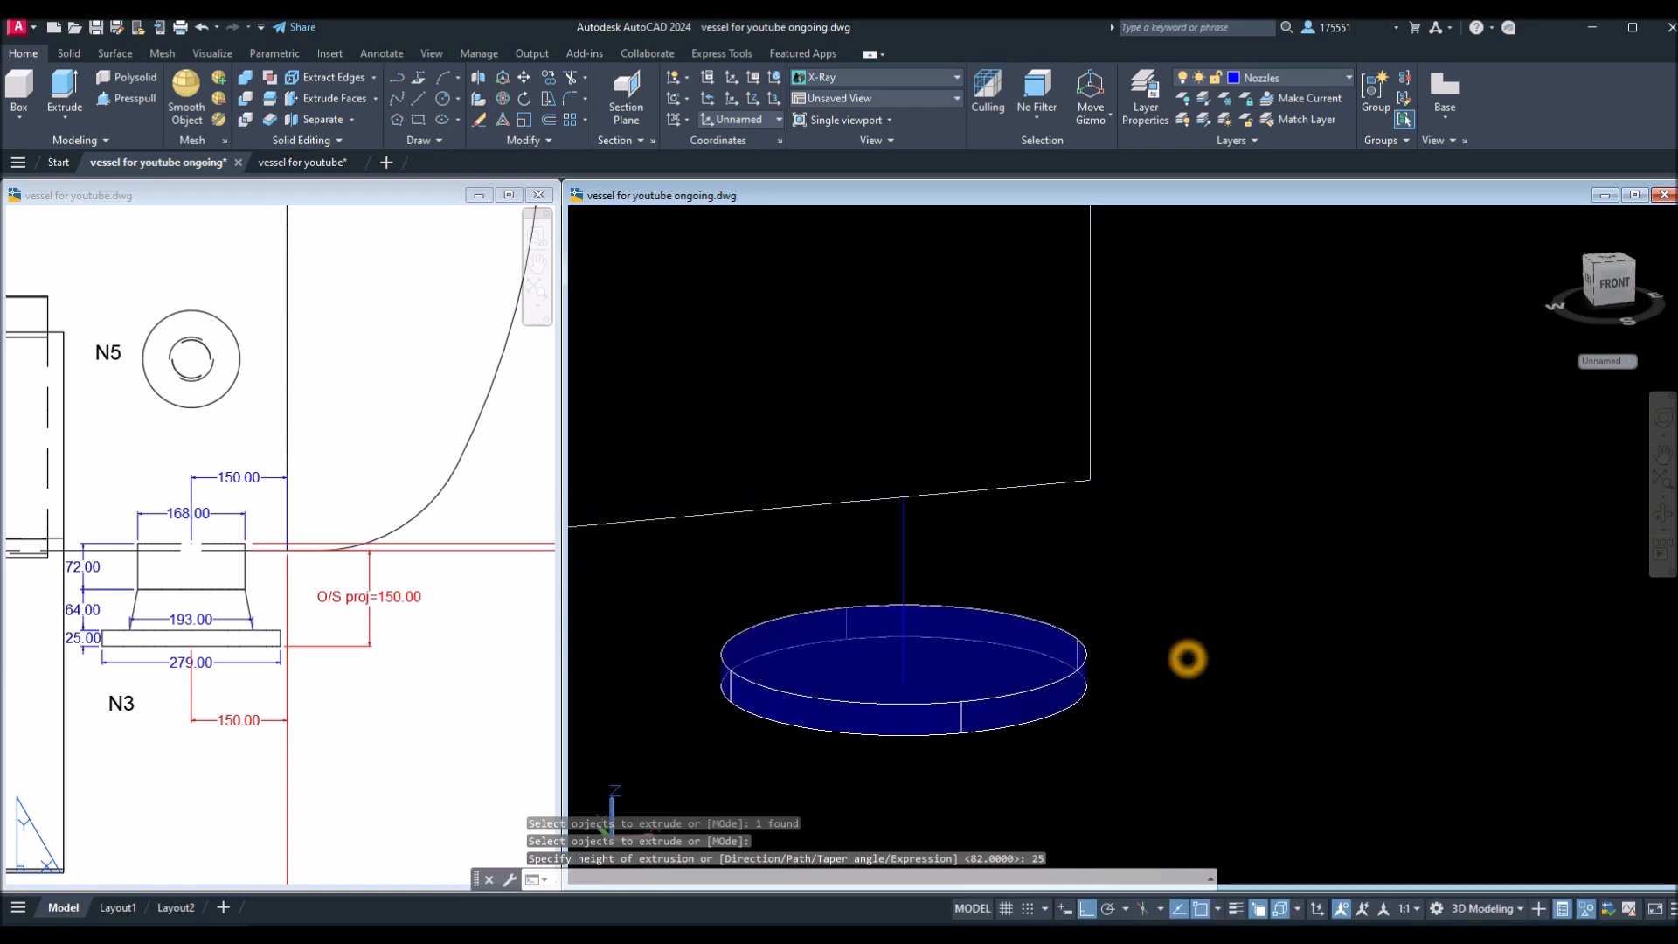
left_click(901, 536)
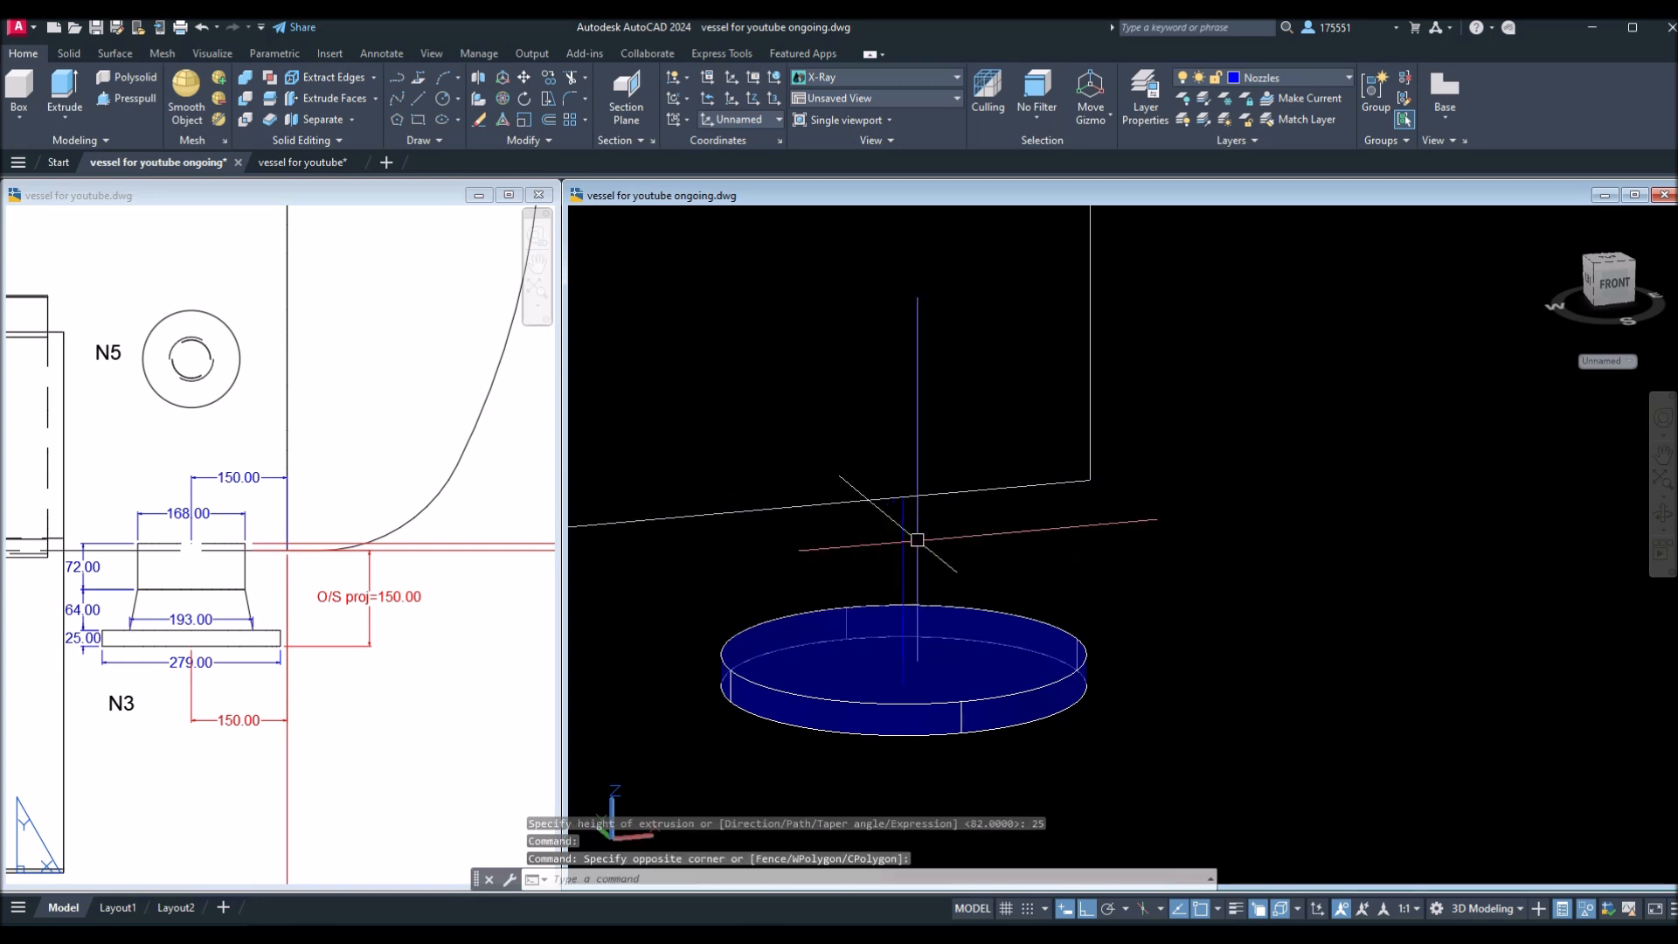
left_click(901, 546)
key("Delete")
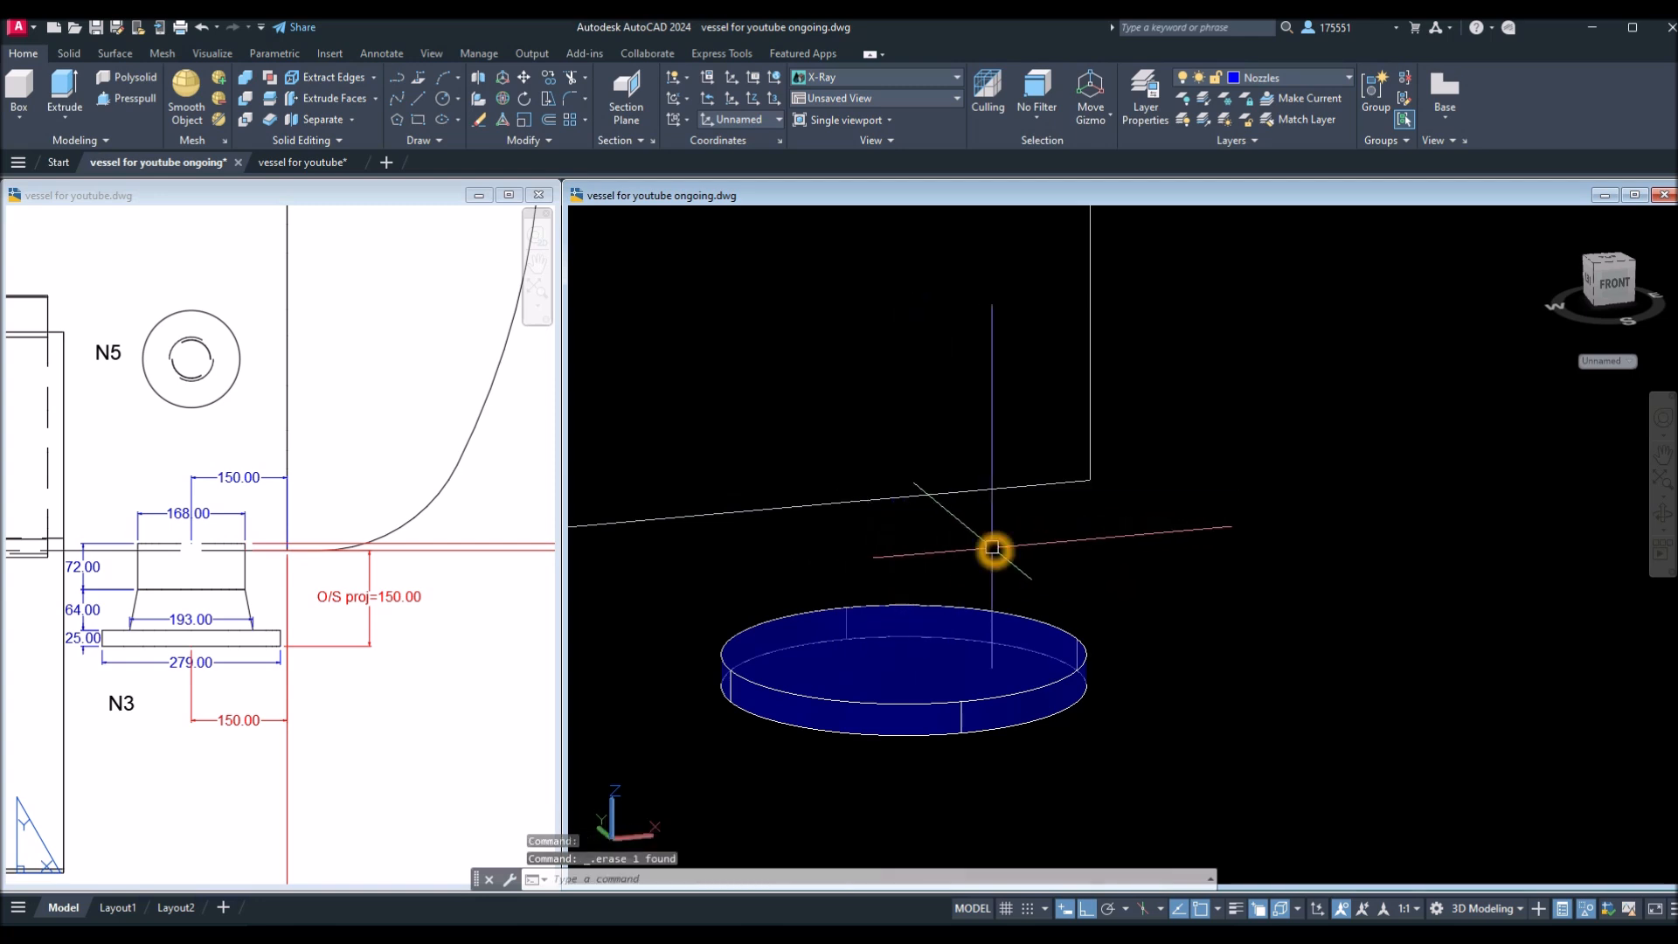
Draw a 193 mm diameter circle at the centre of the flange's upper face.
type("c")
key("Return")
left_click(903, 654)
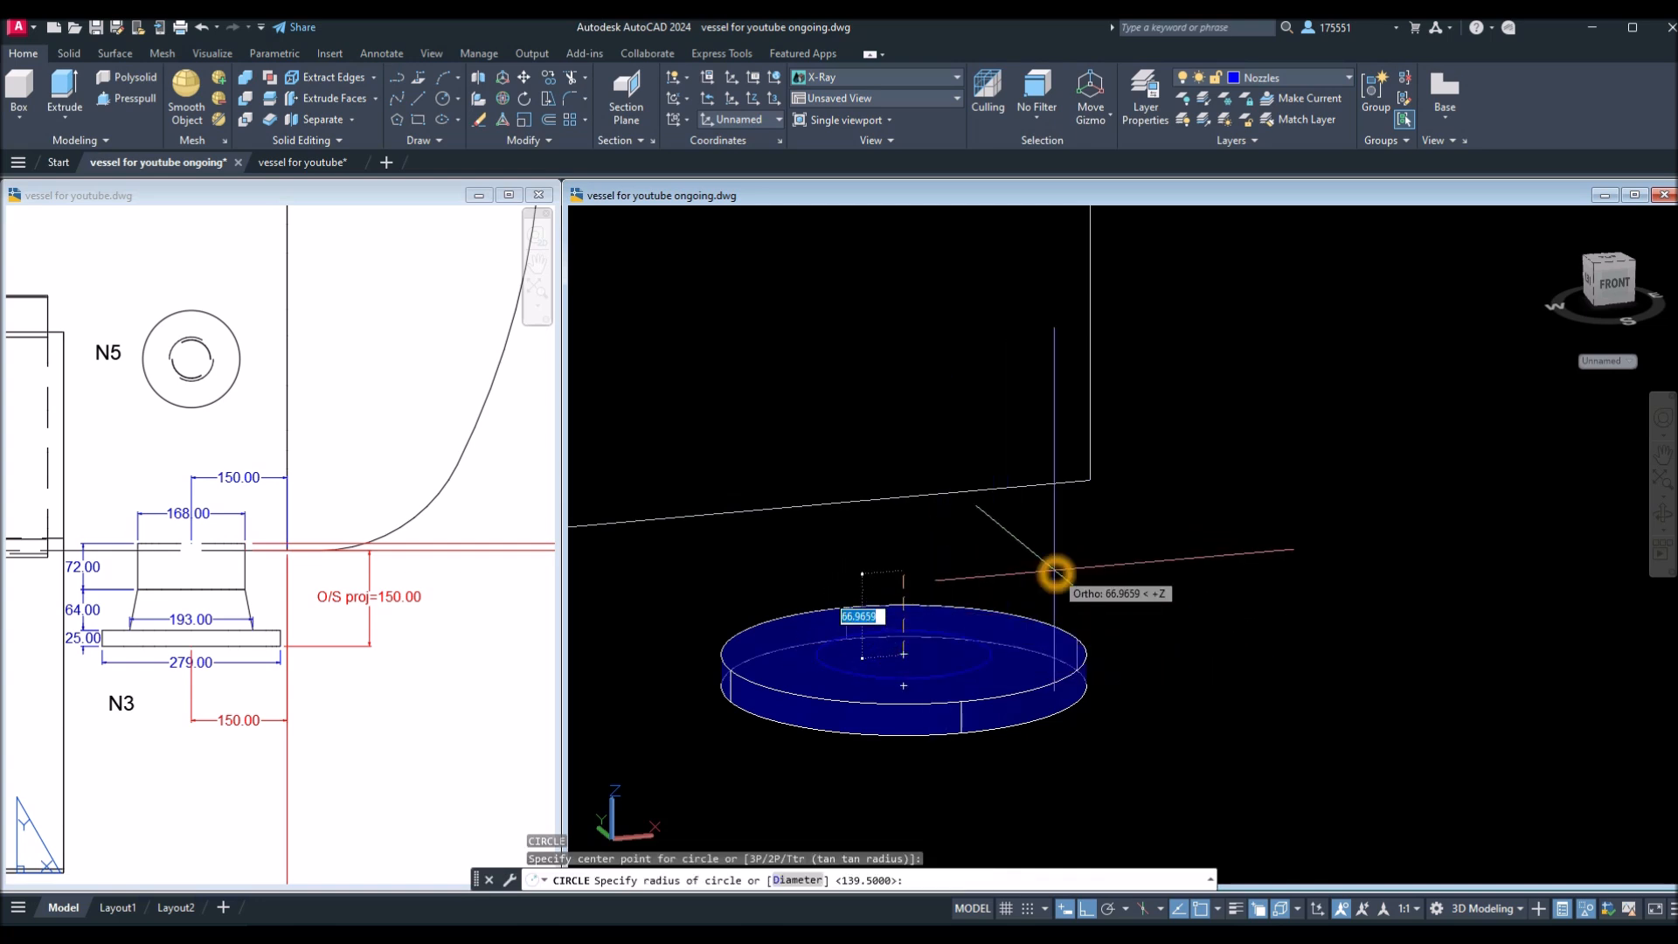
type("d")
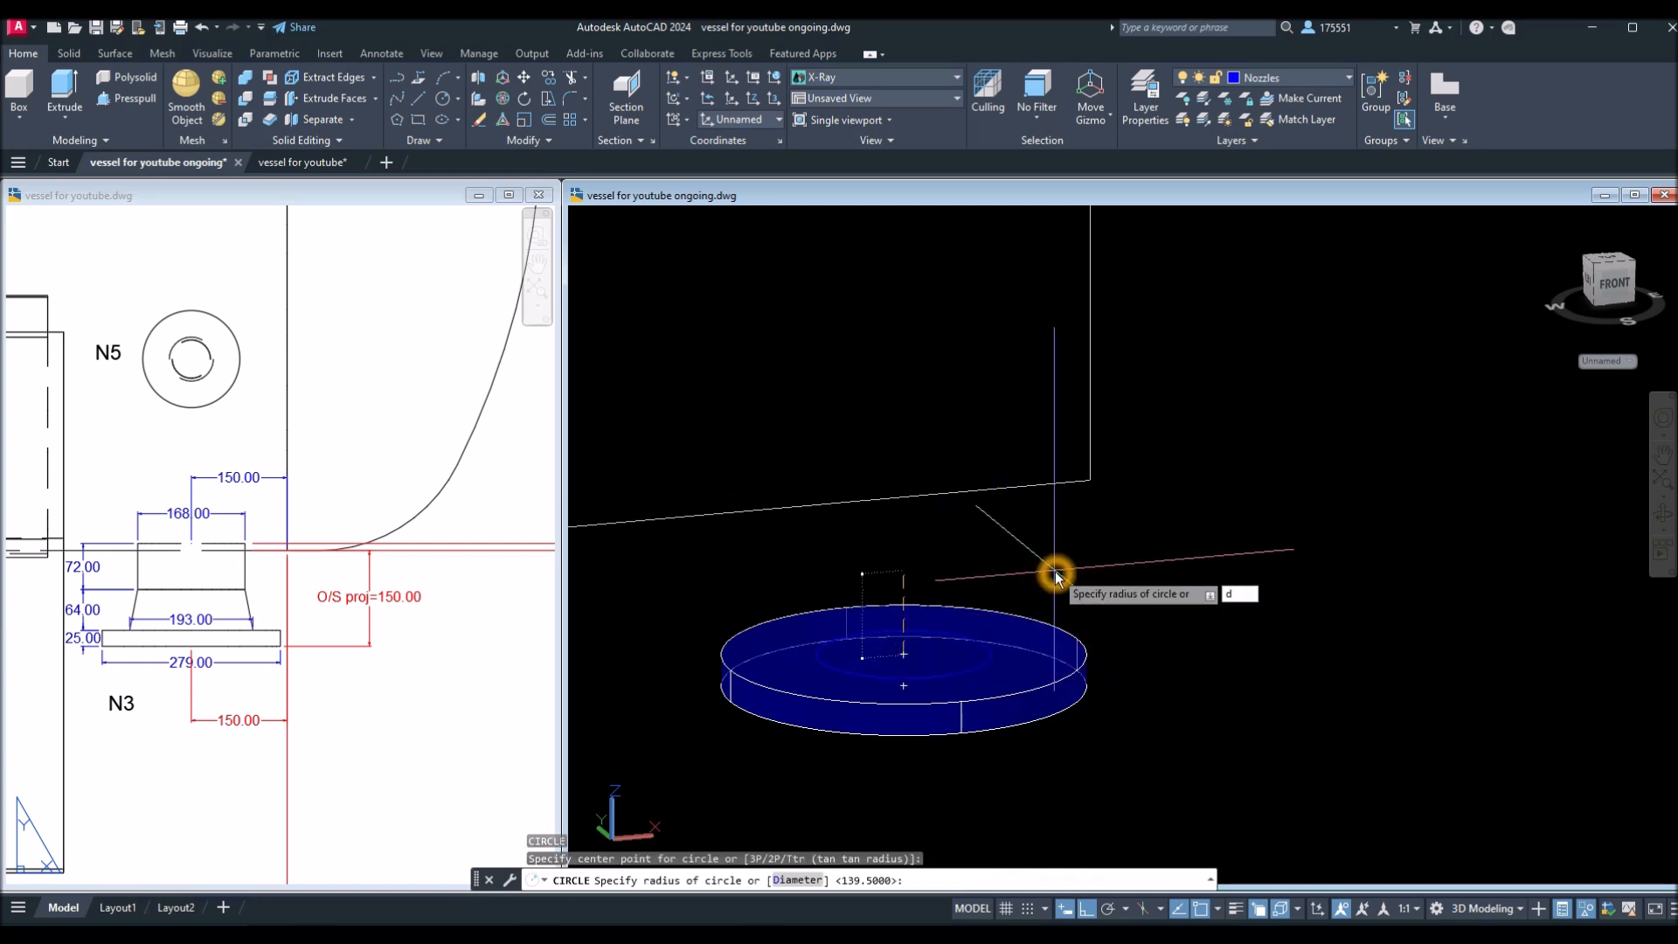
key("Return")
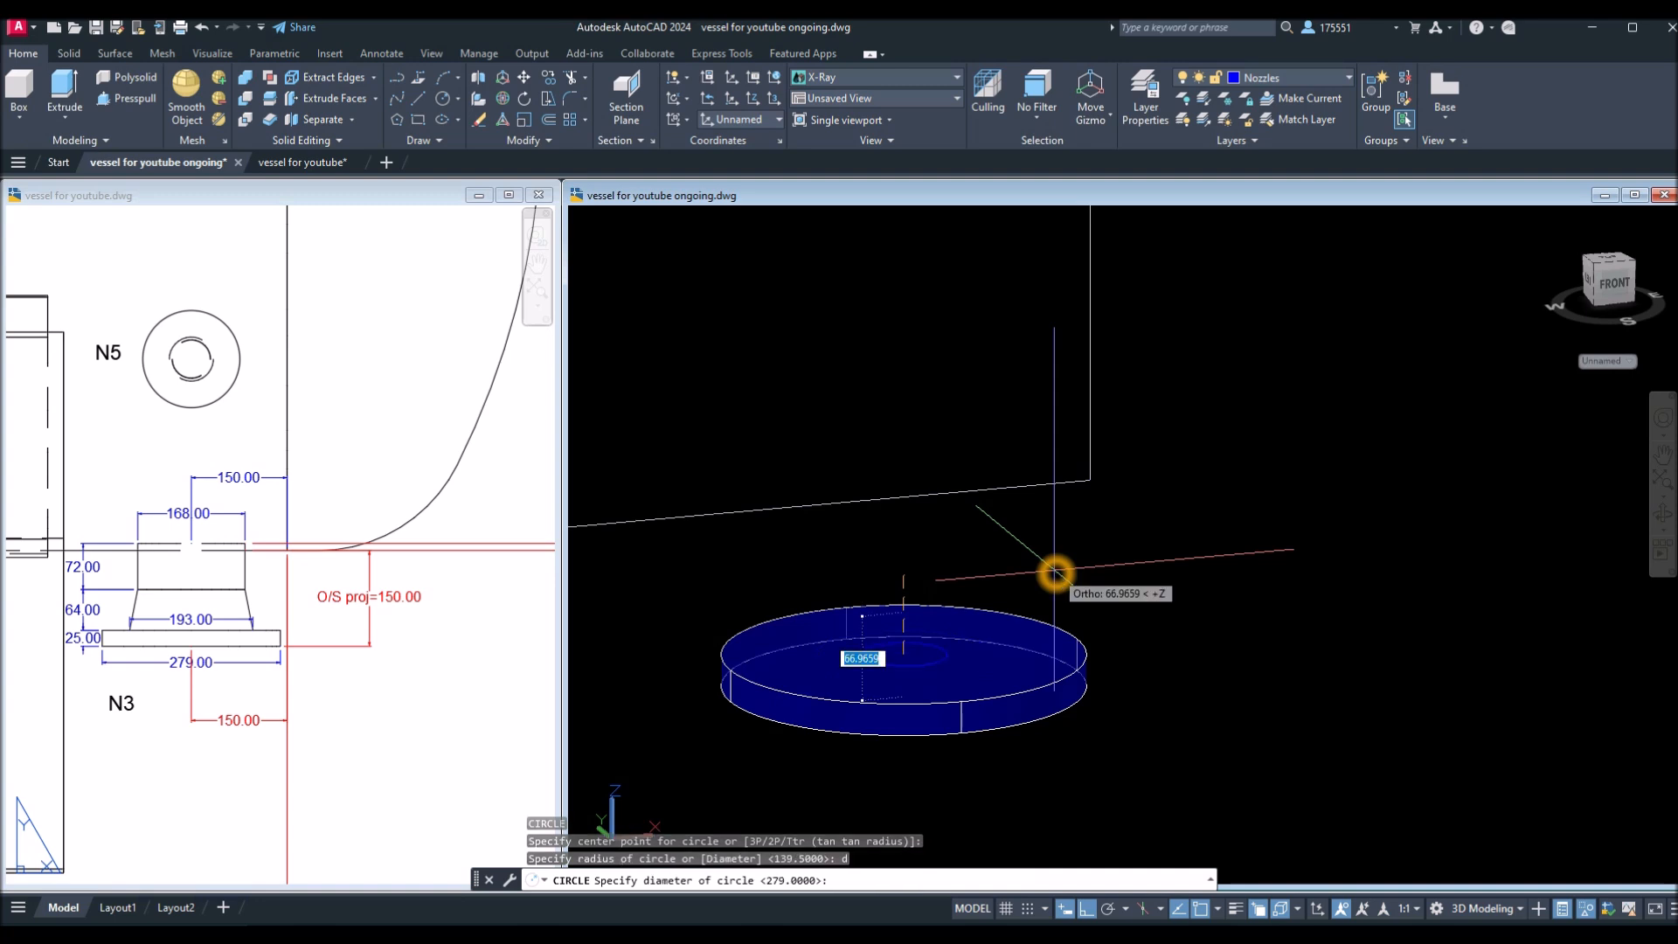
key("Return")
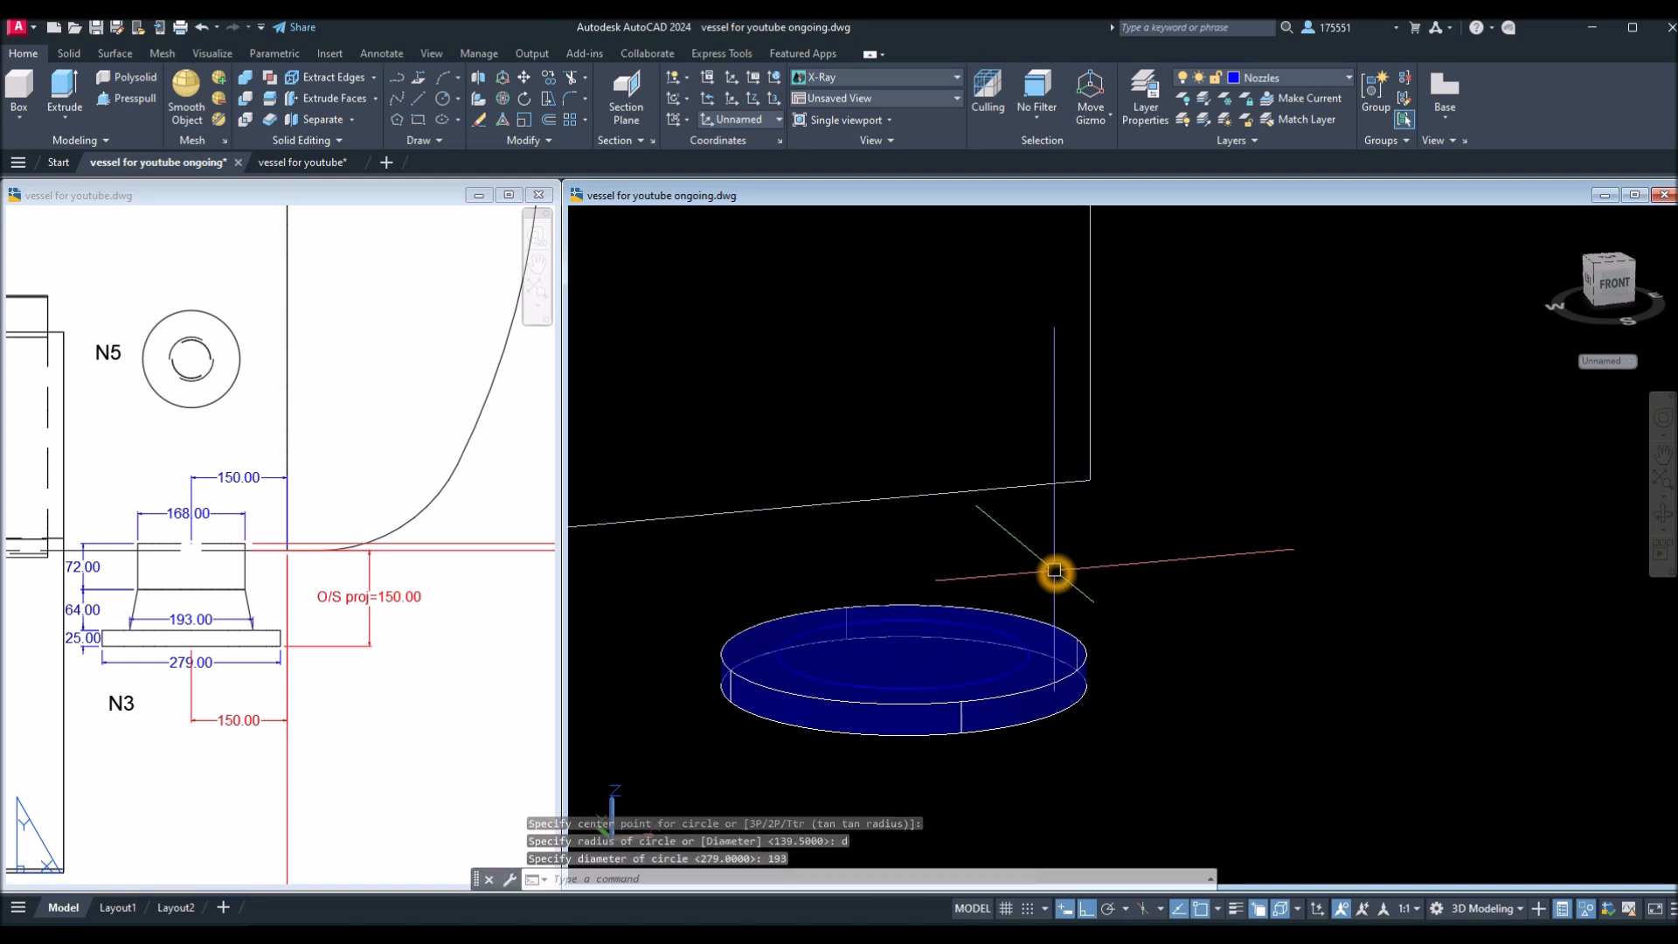
Check the N3 dimensions in the reference drawing and add a concentric 168 mm diameter circle on the flange's upper face.
left_click(120, 719)
left_click(193, 603)
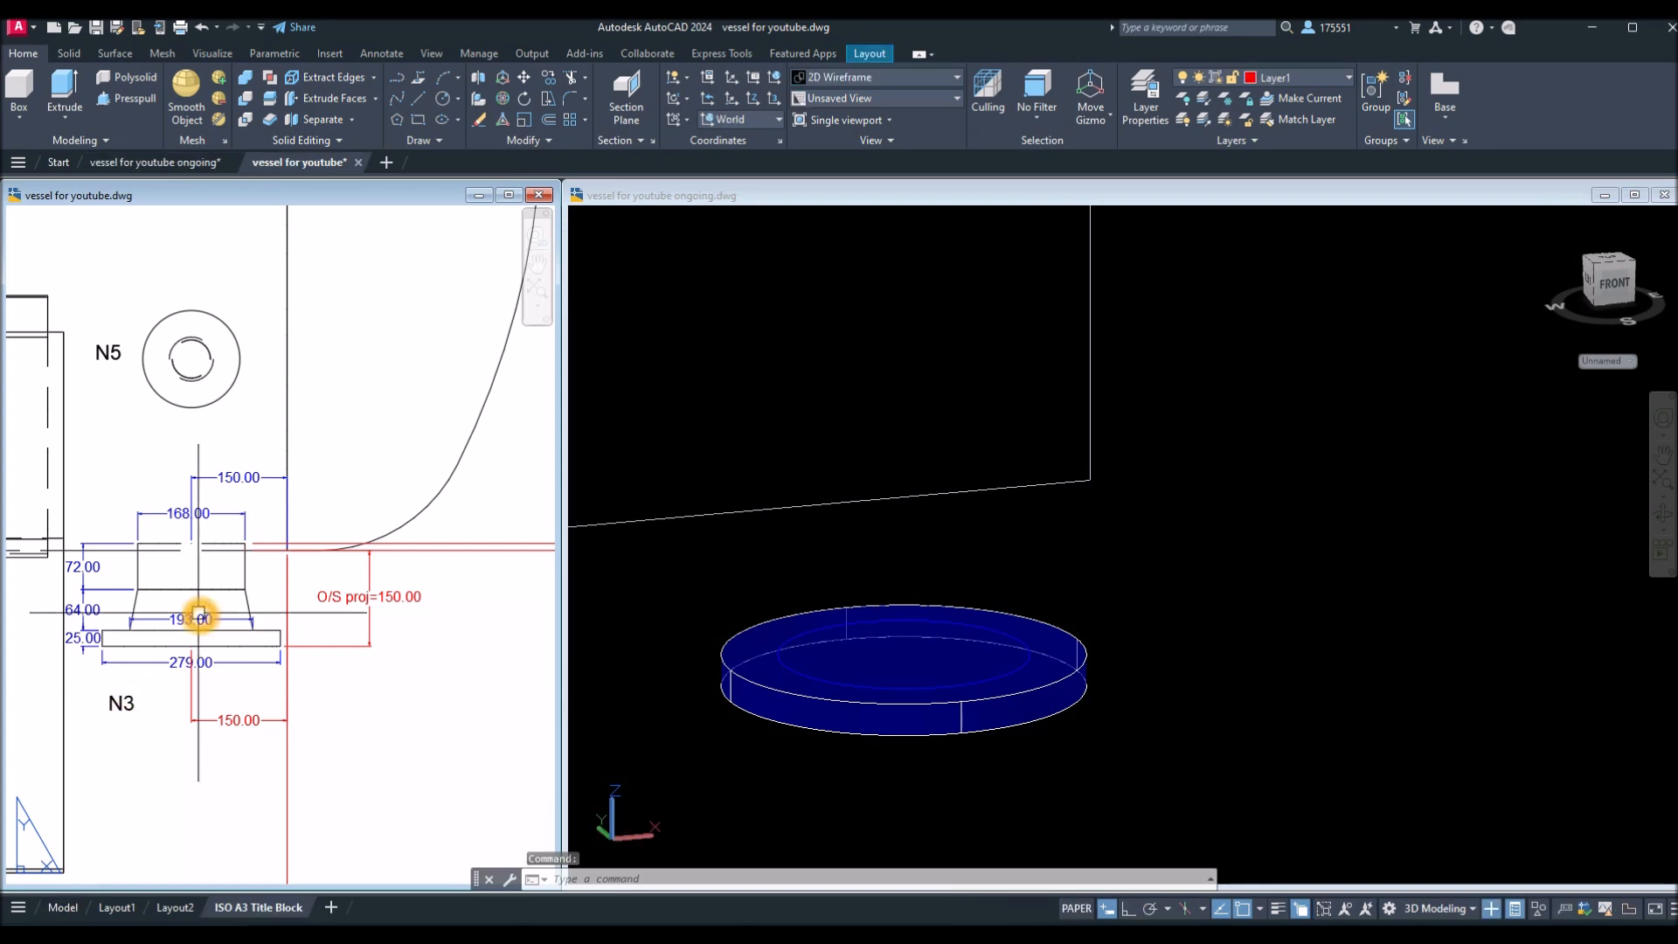
key("Escape")
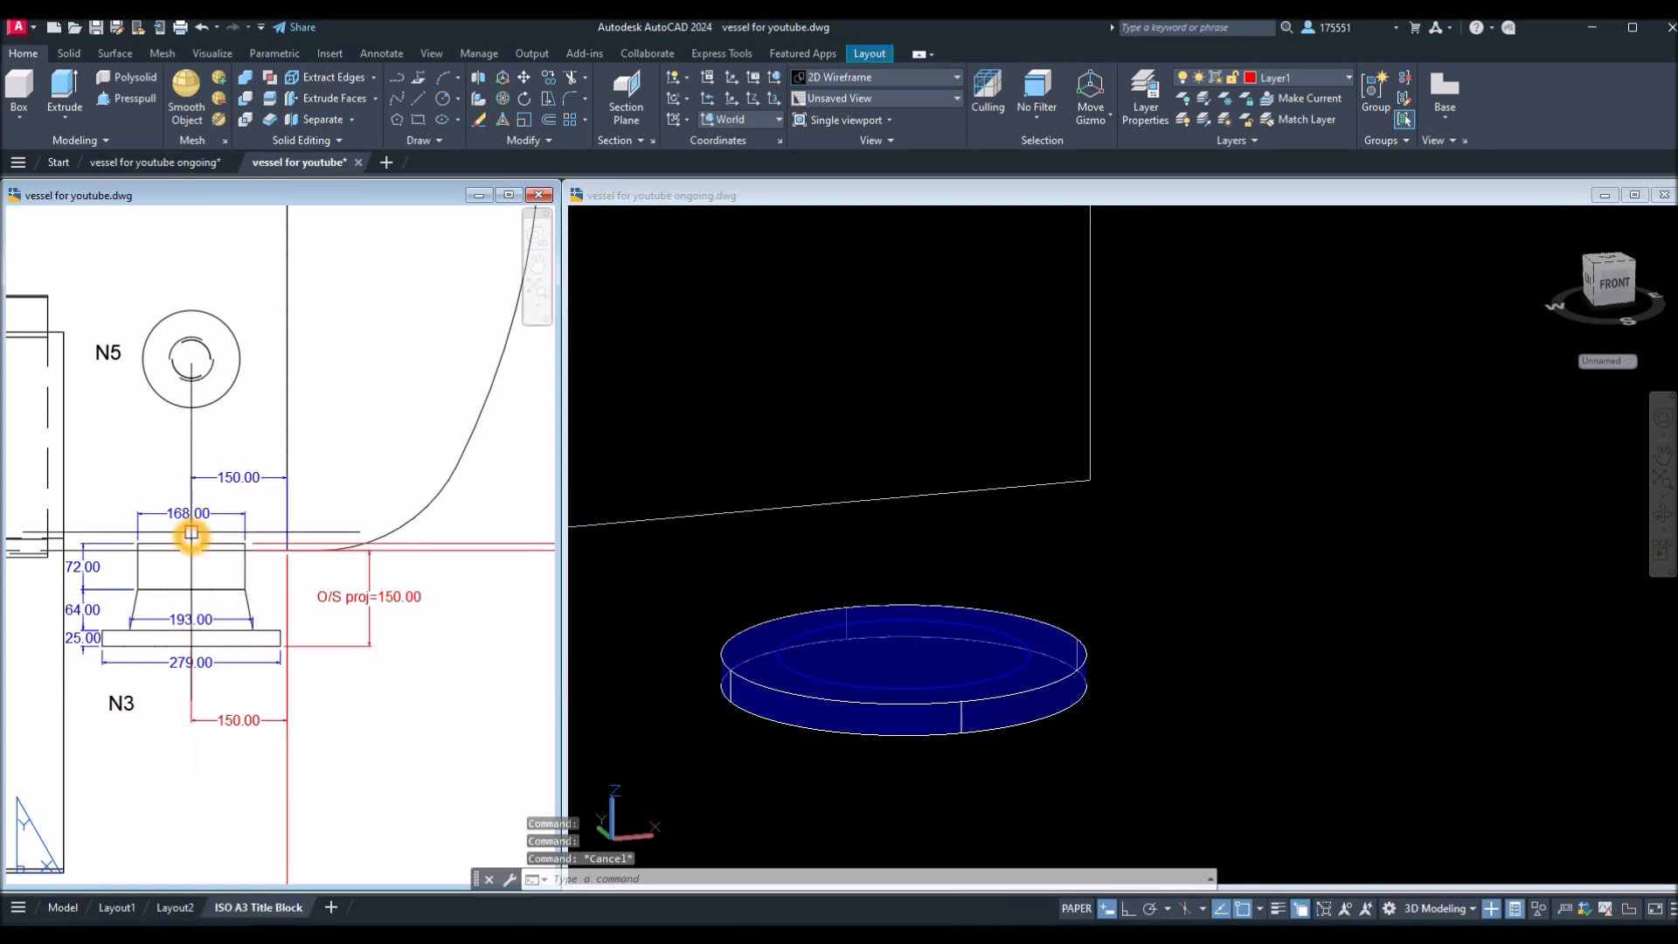
left_click(904, 562)
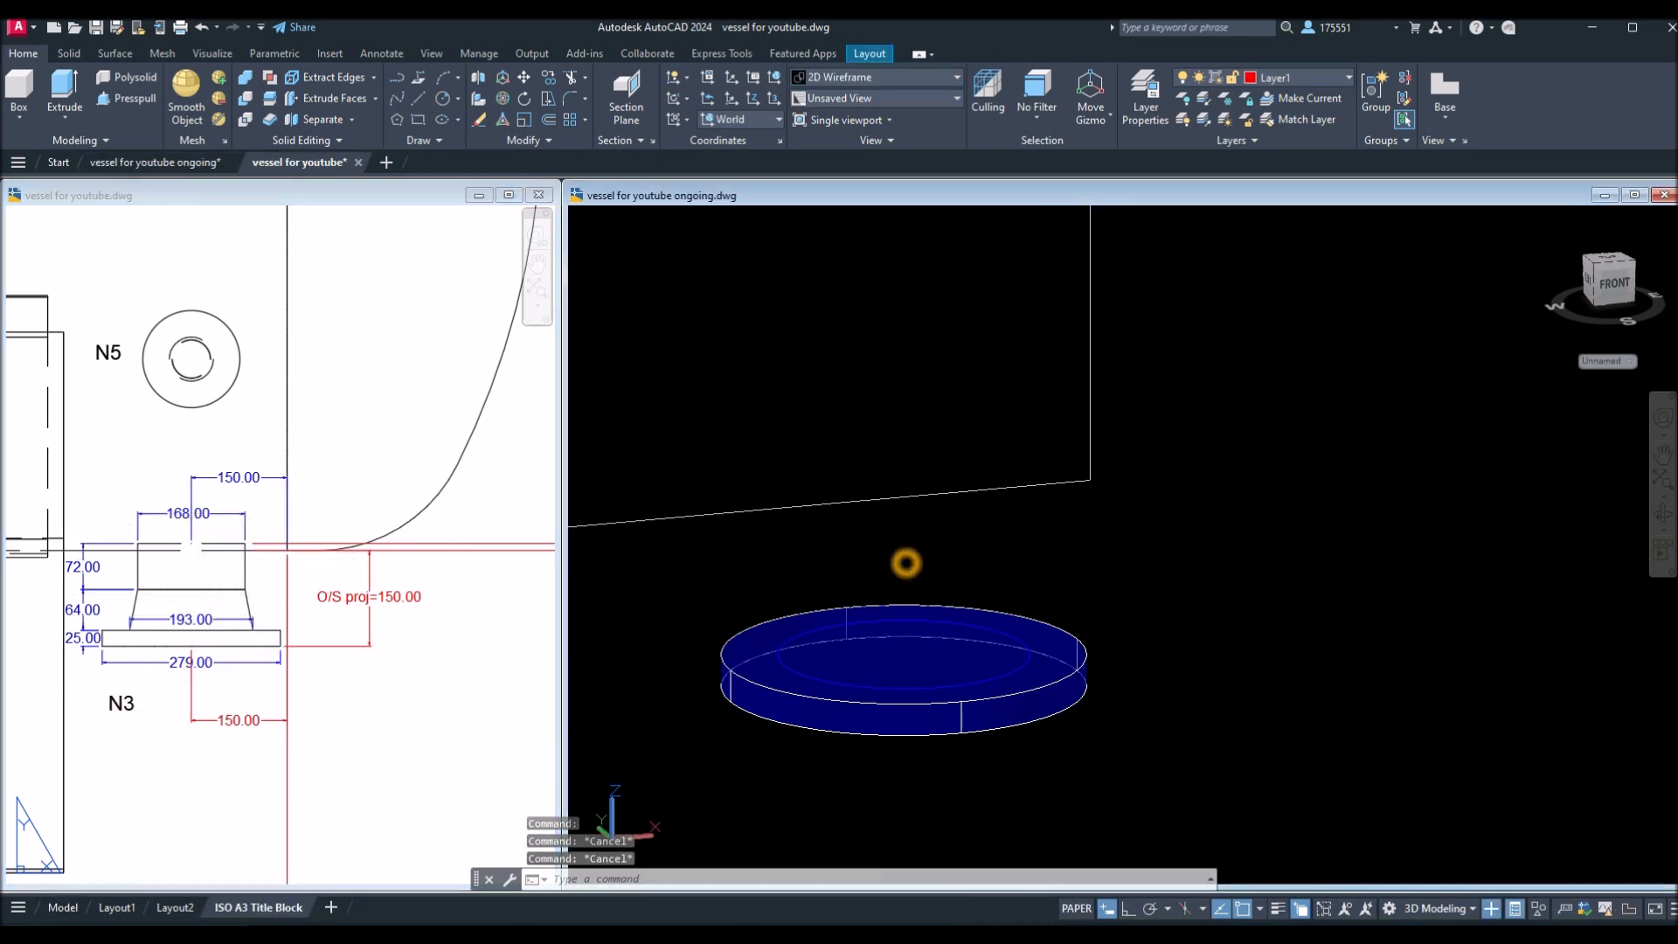
key("Return")
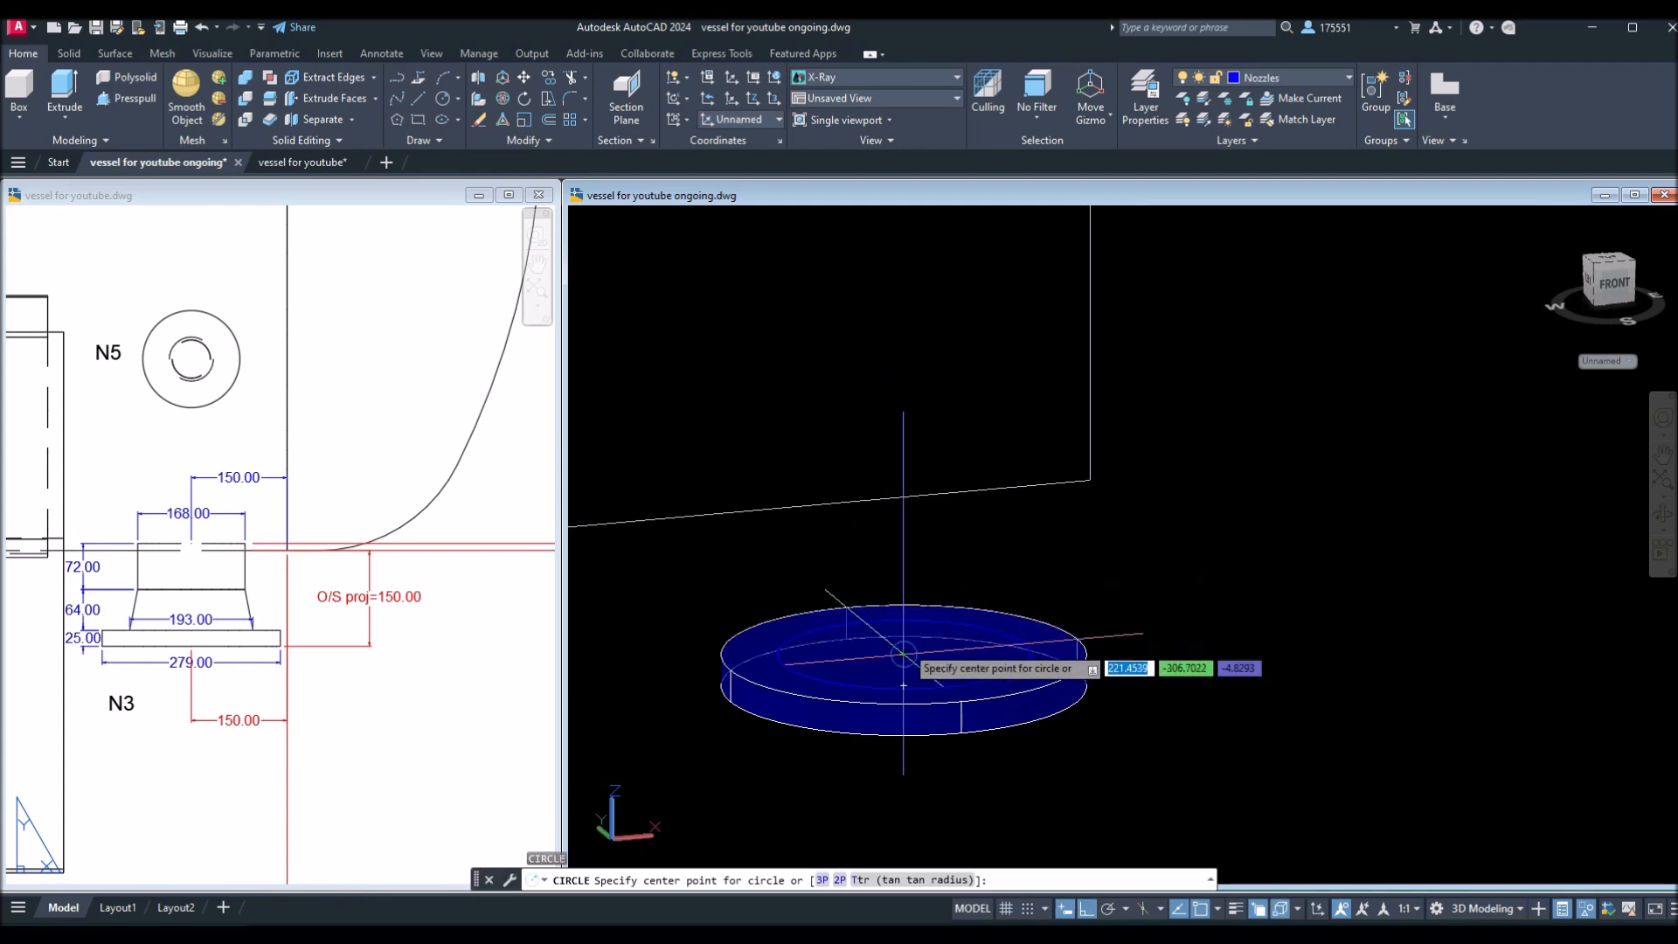
left_click(904, 653)
type("d")
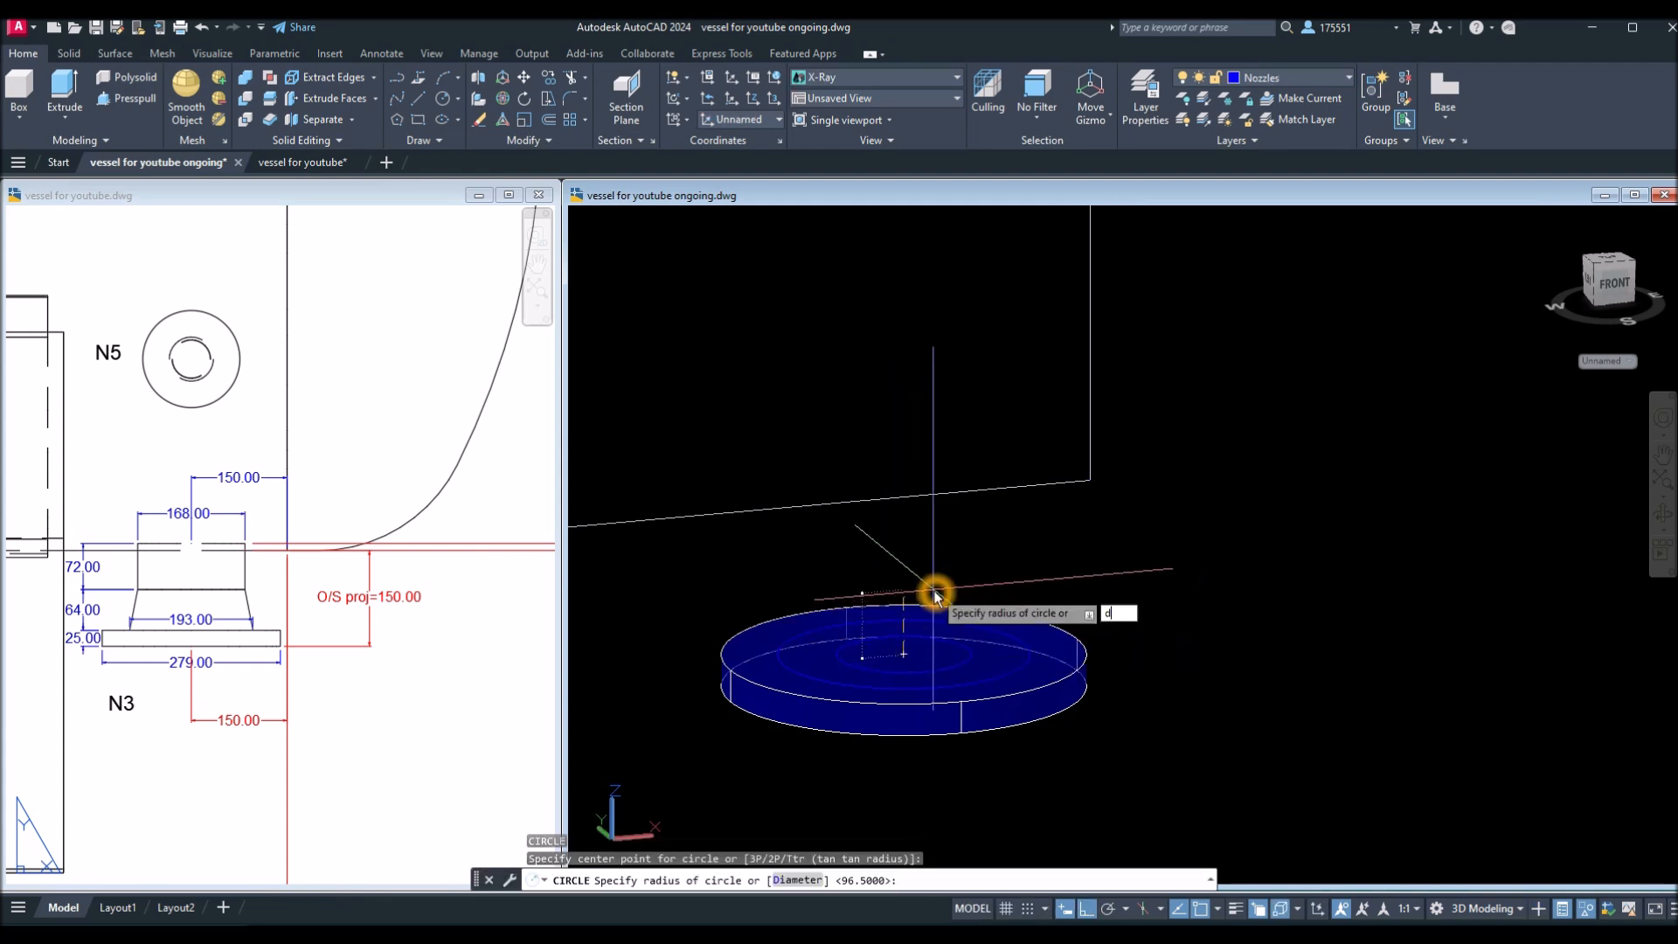
key("Return")
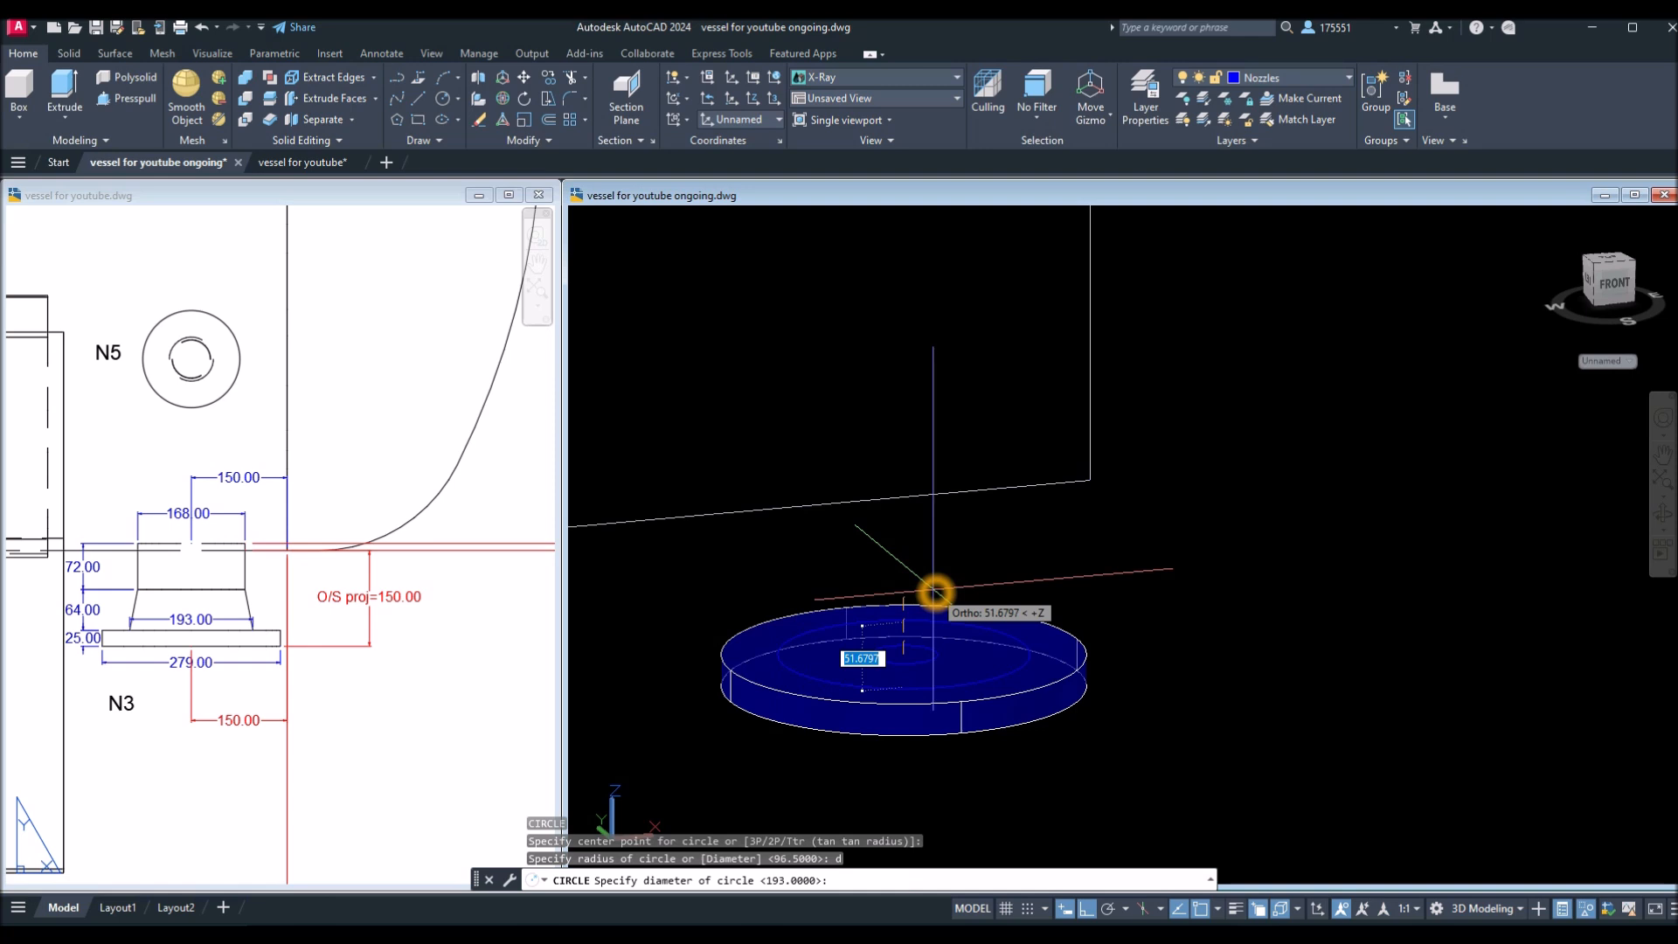
key("Return")
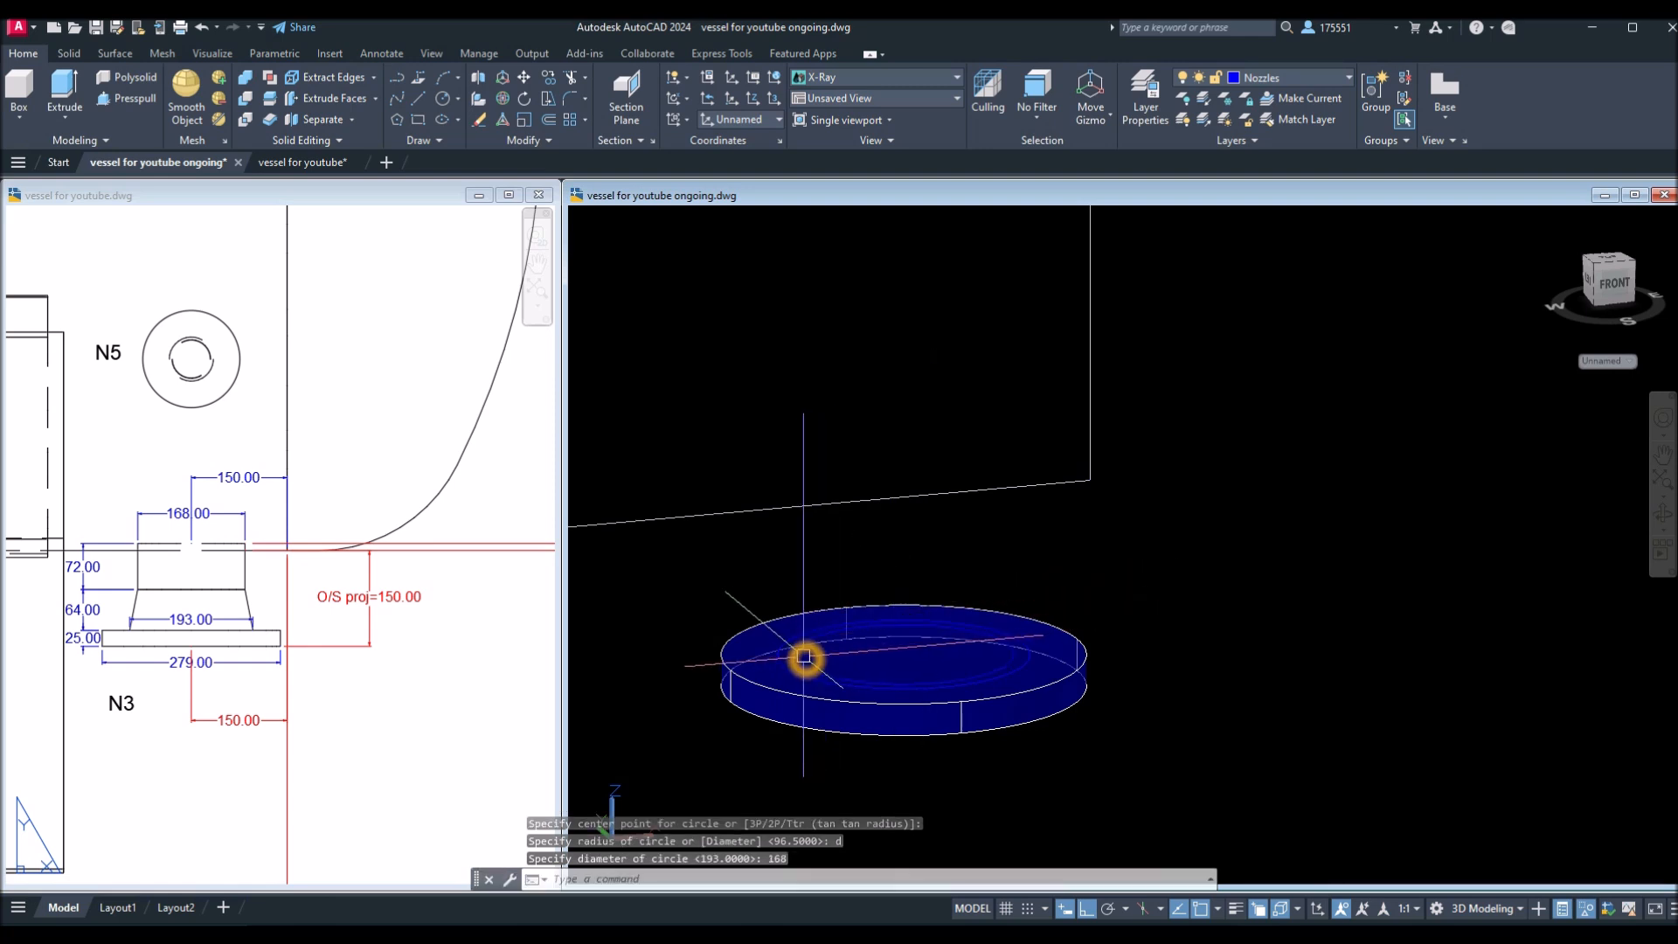
Move the 168 mm circle 64 mm straight up from the flange's upper face.
left_click(809, 656)
right_click(734, 547)
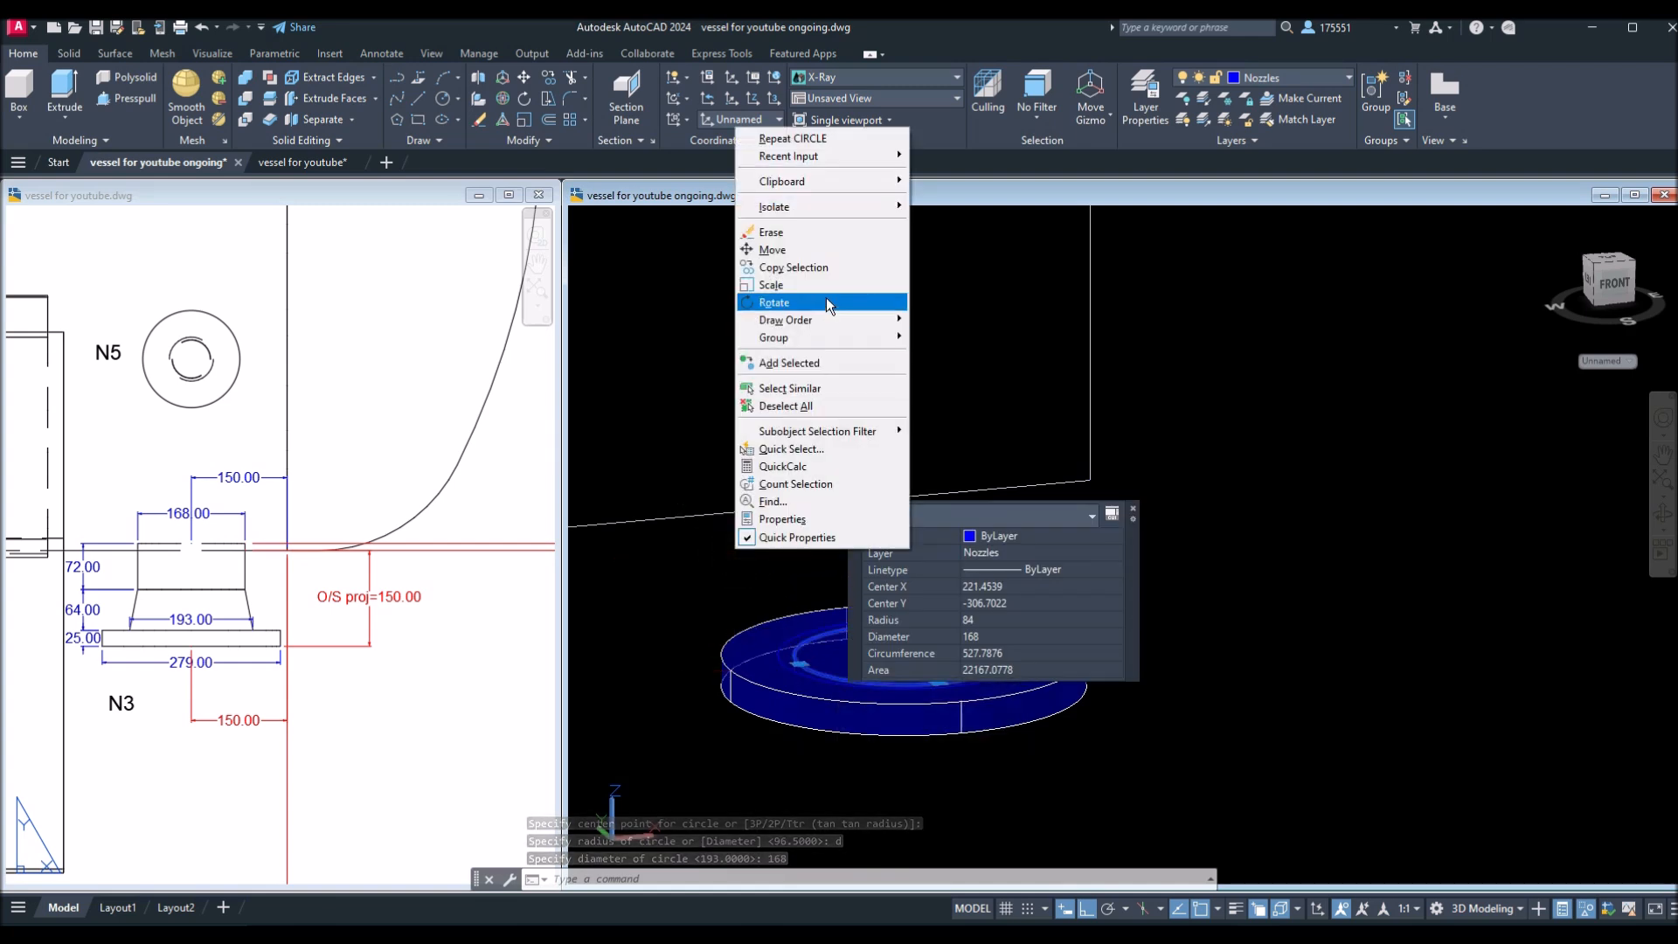
left_click(810, 249)
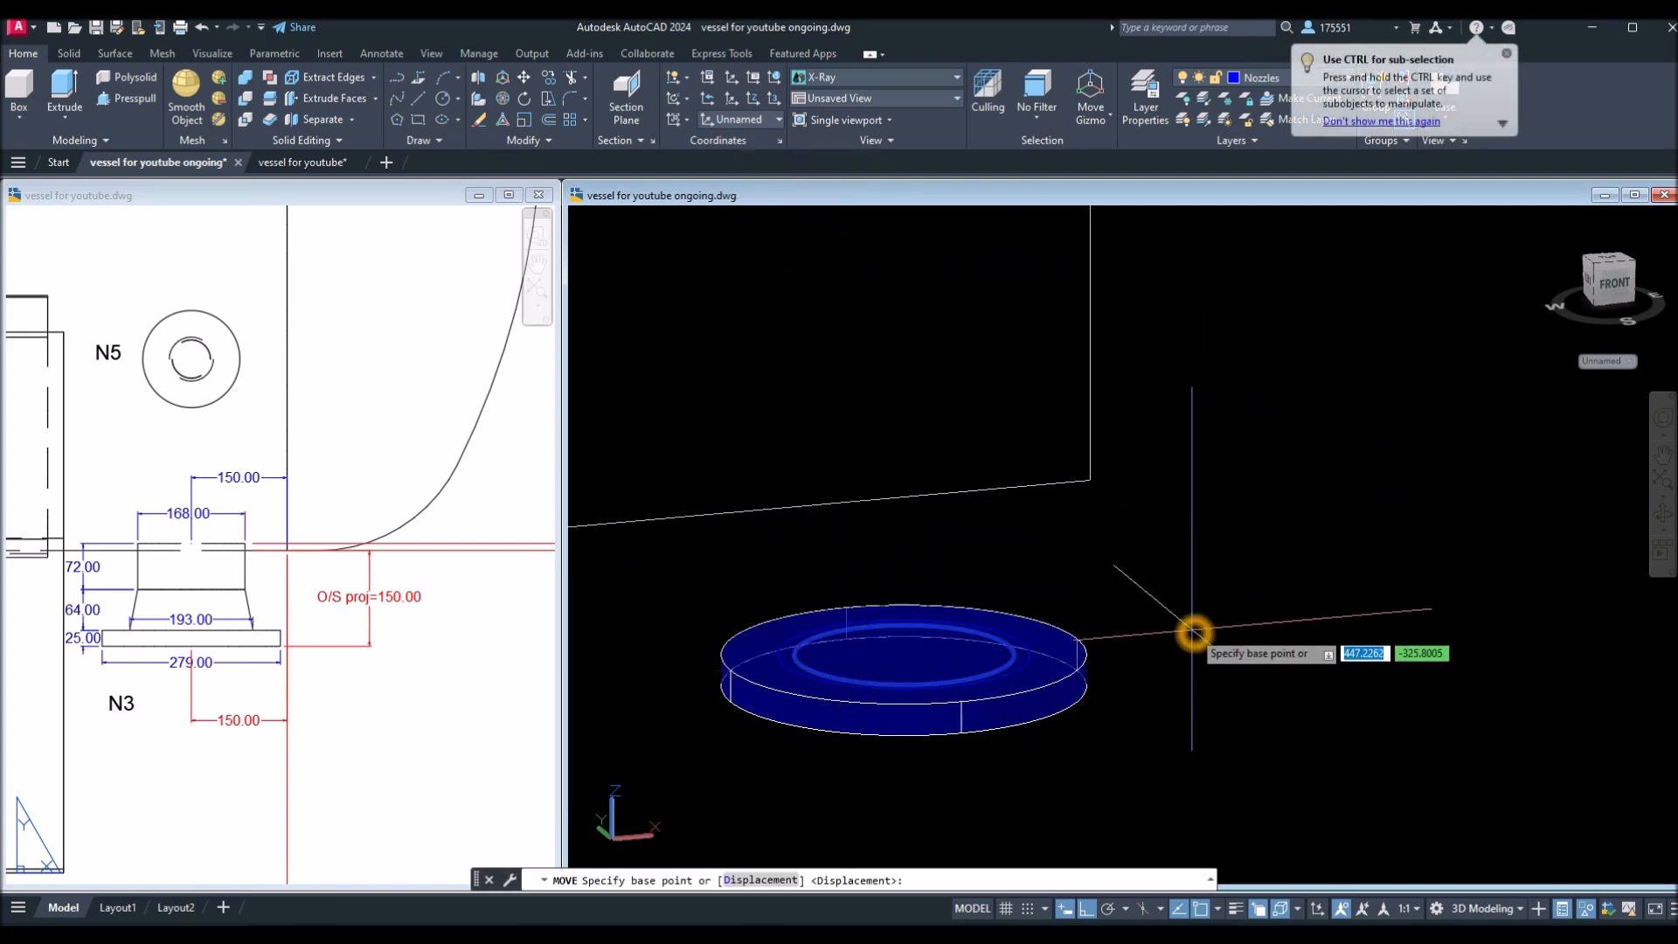
left_click(1192, 635)
left_click(1195, 547)
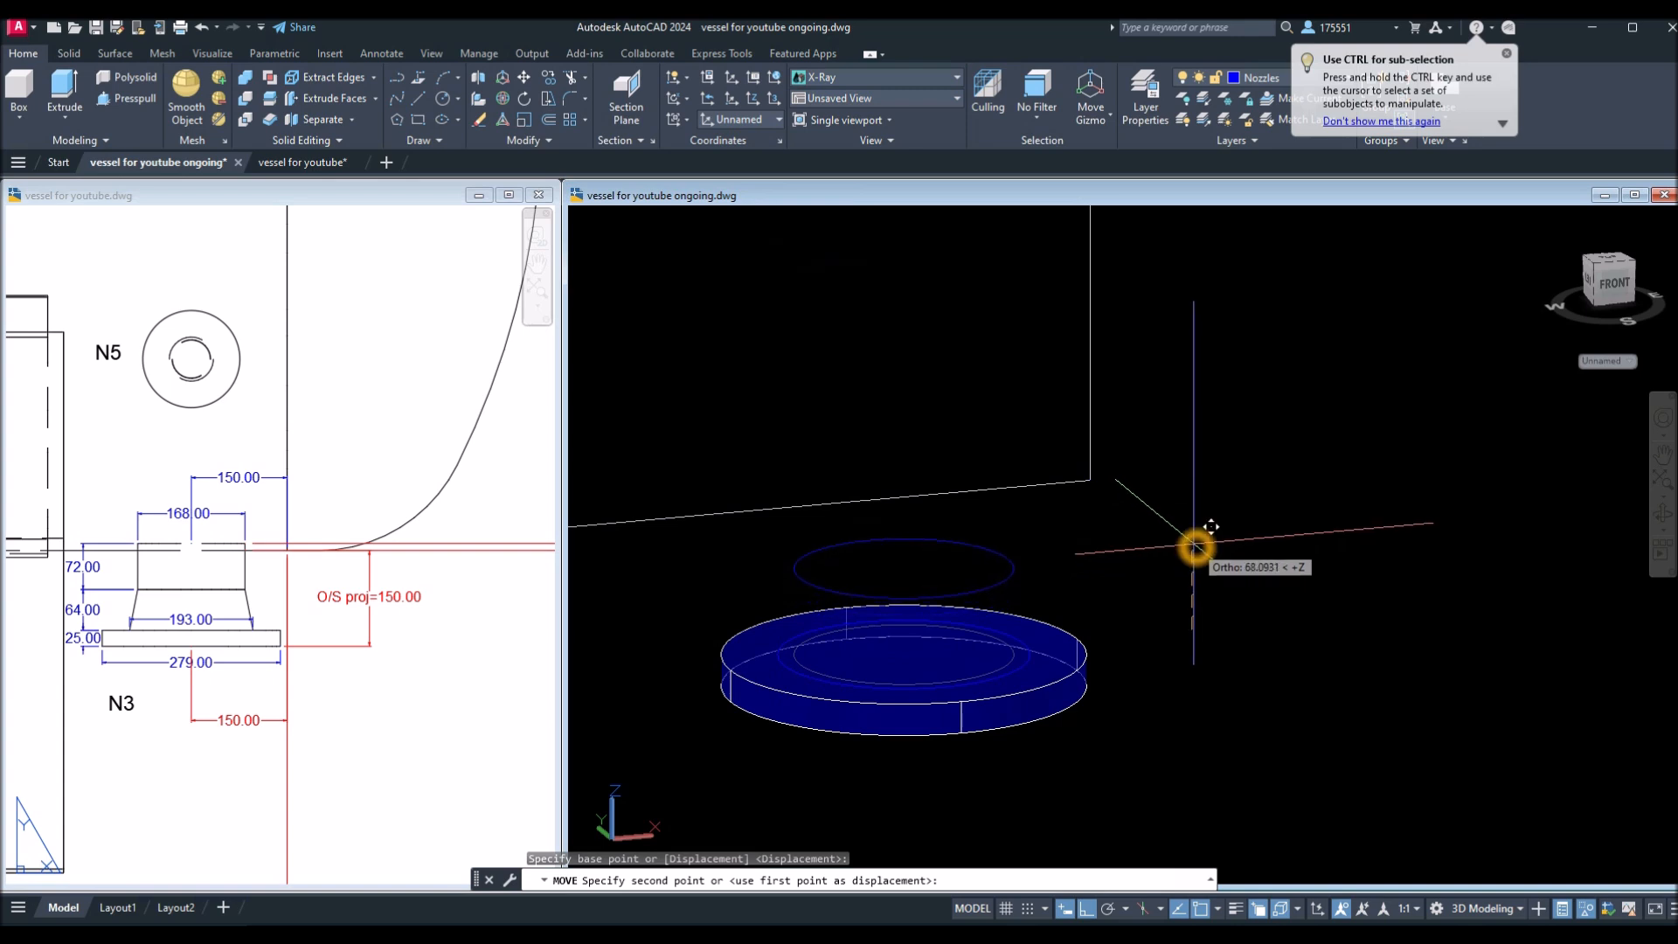
type("64")
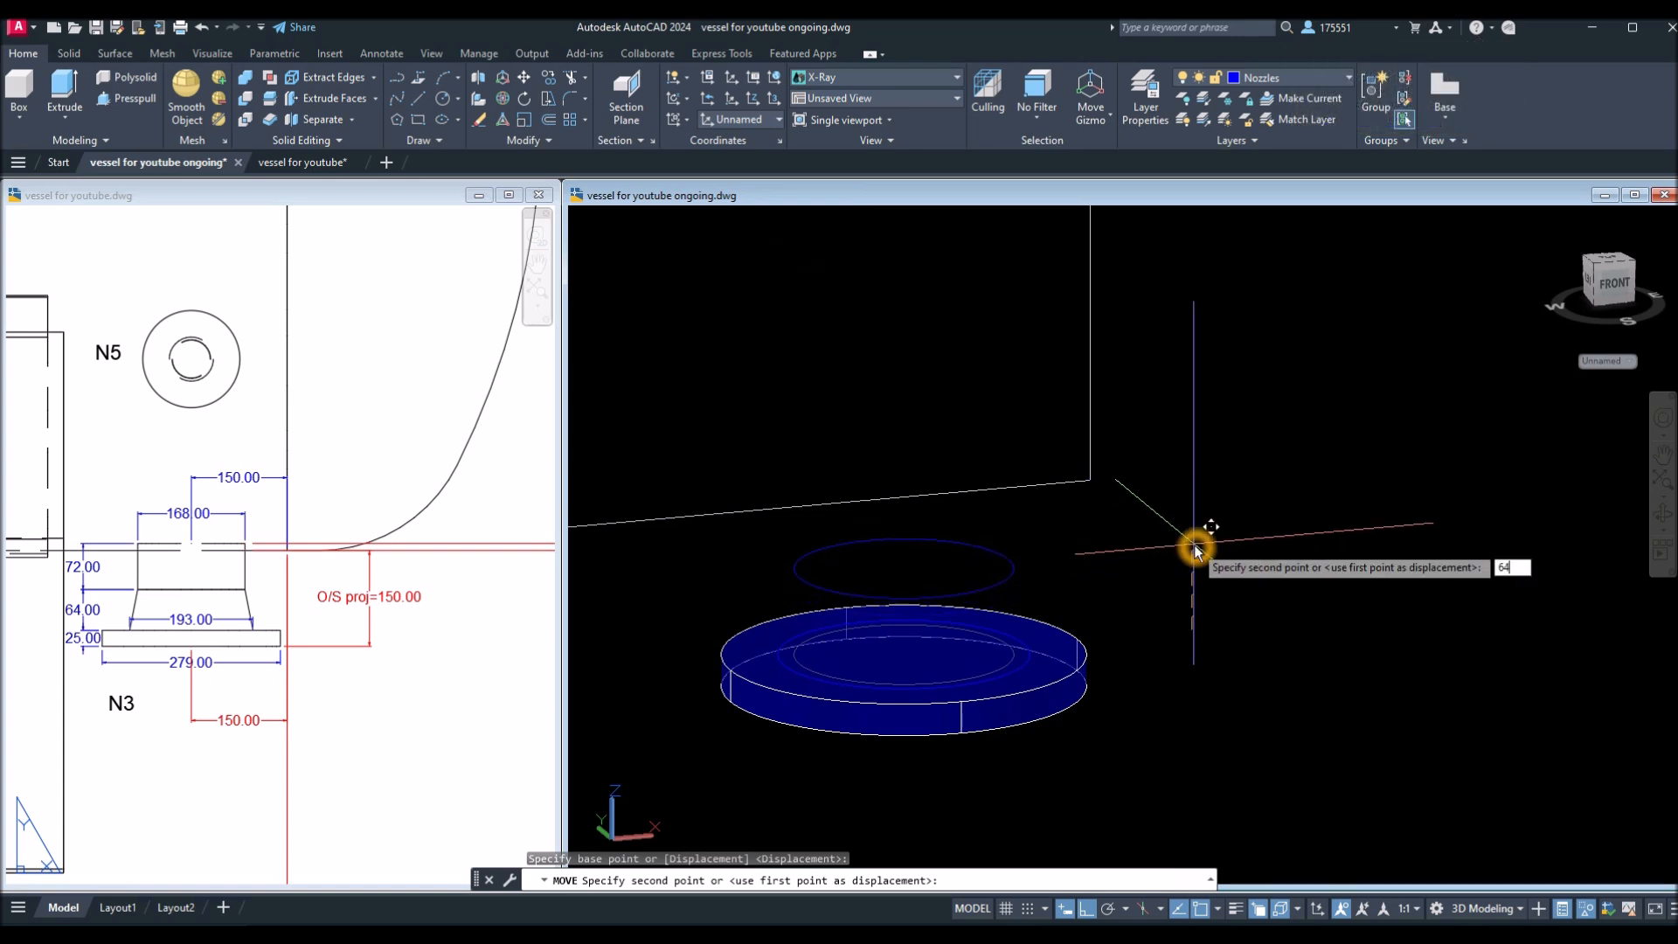
key("Return")
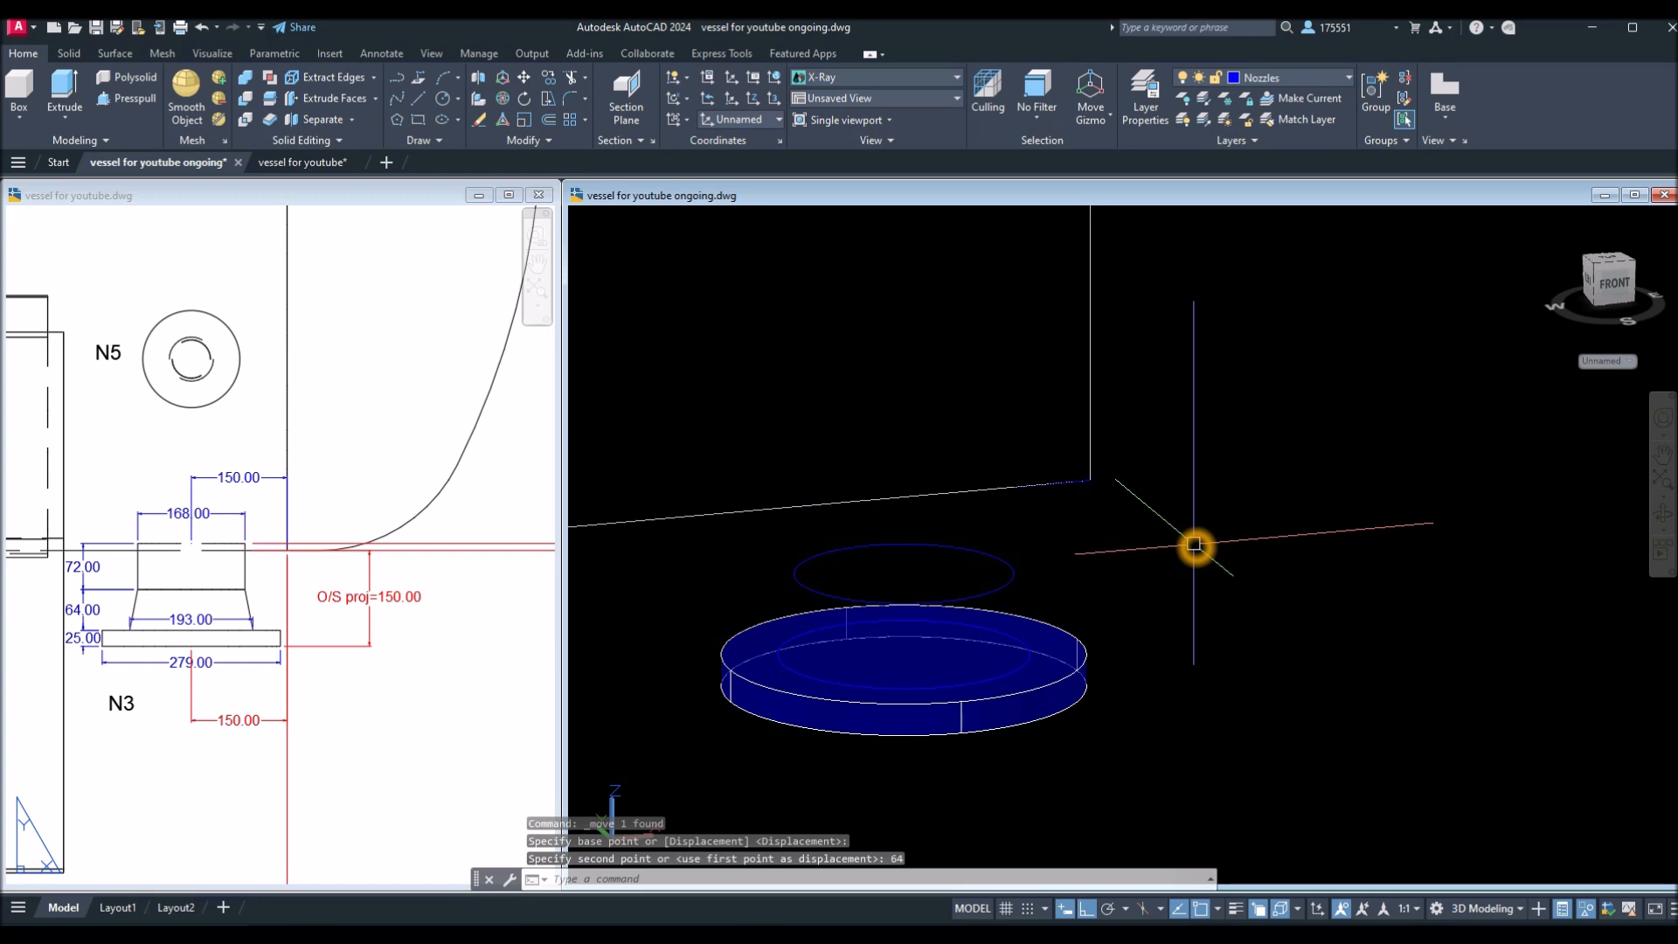
Loft a solid from the 193 mm circle to the raised 168 mm circle to form the tapered nozzle neck.
left_click(110, 641)
left_click(84, 610)
key("Escape")
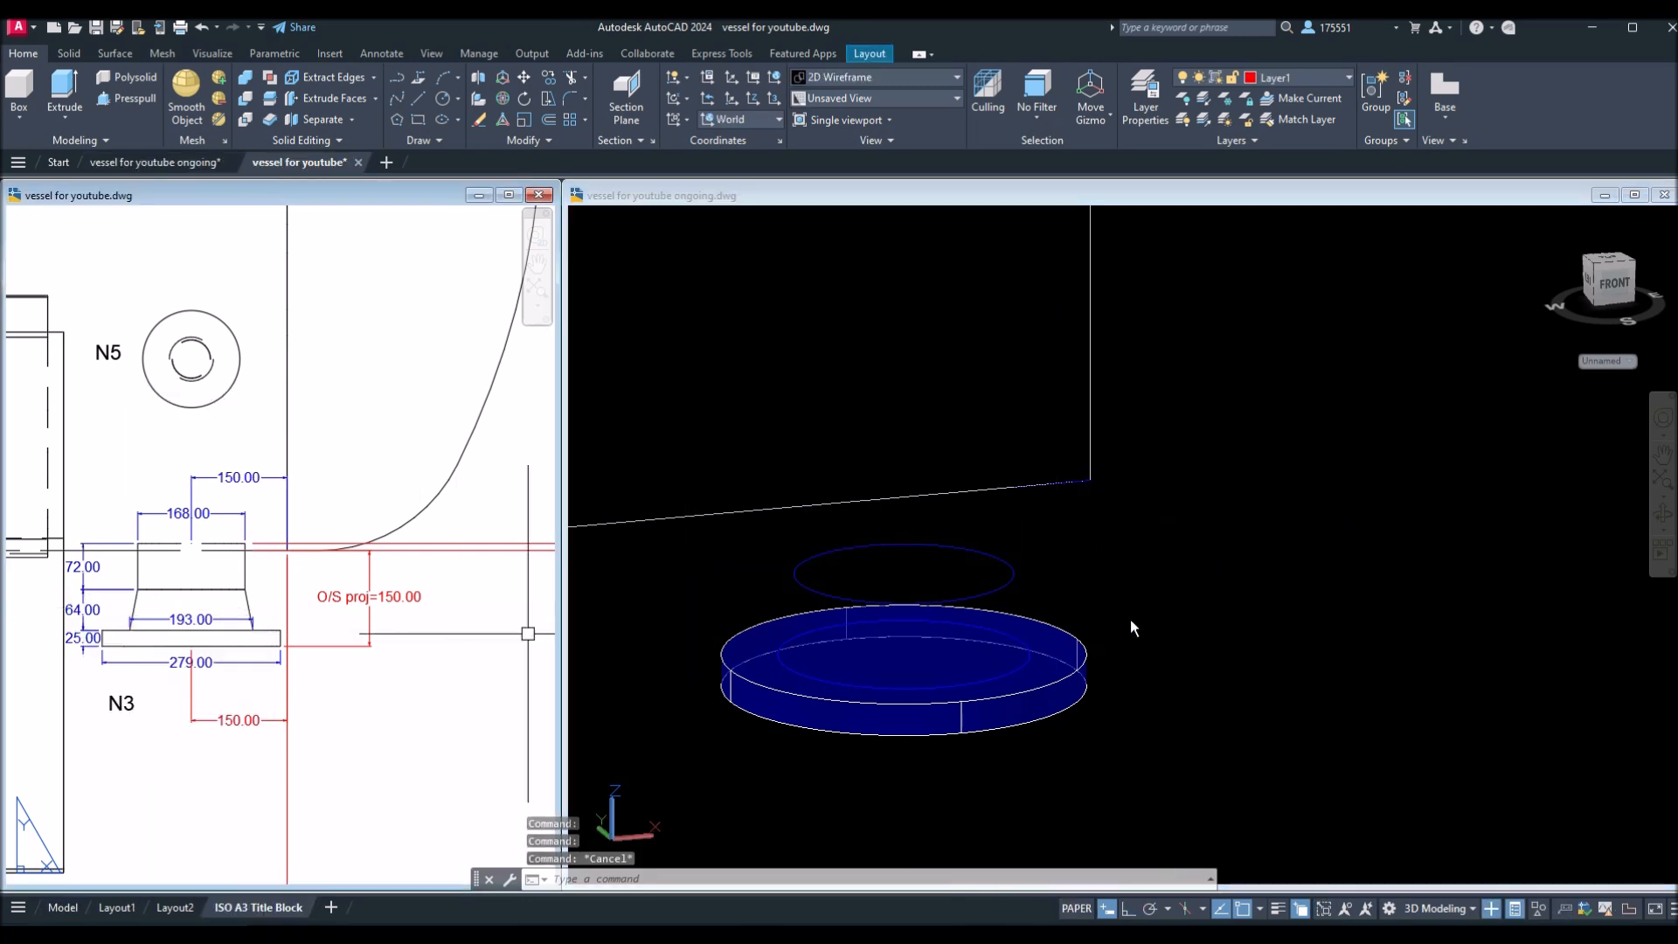
left_click(1130, 622)
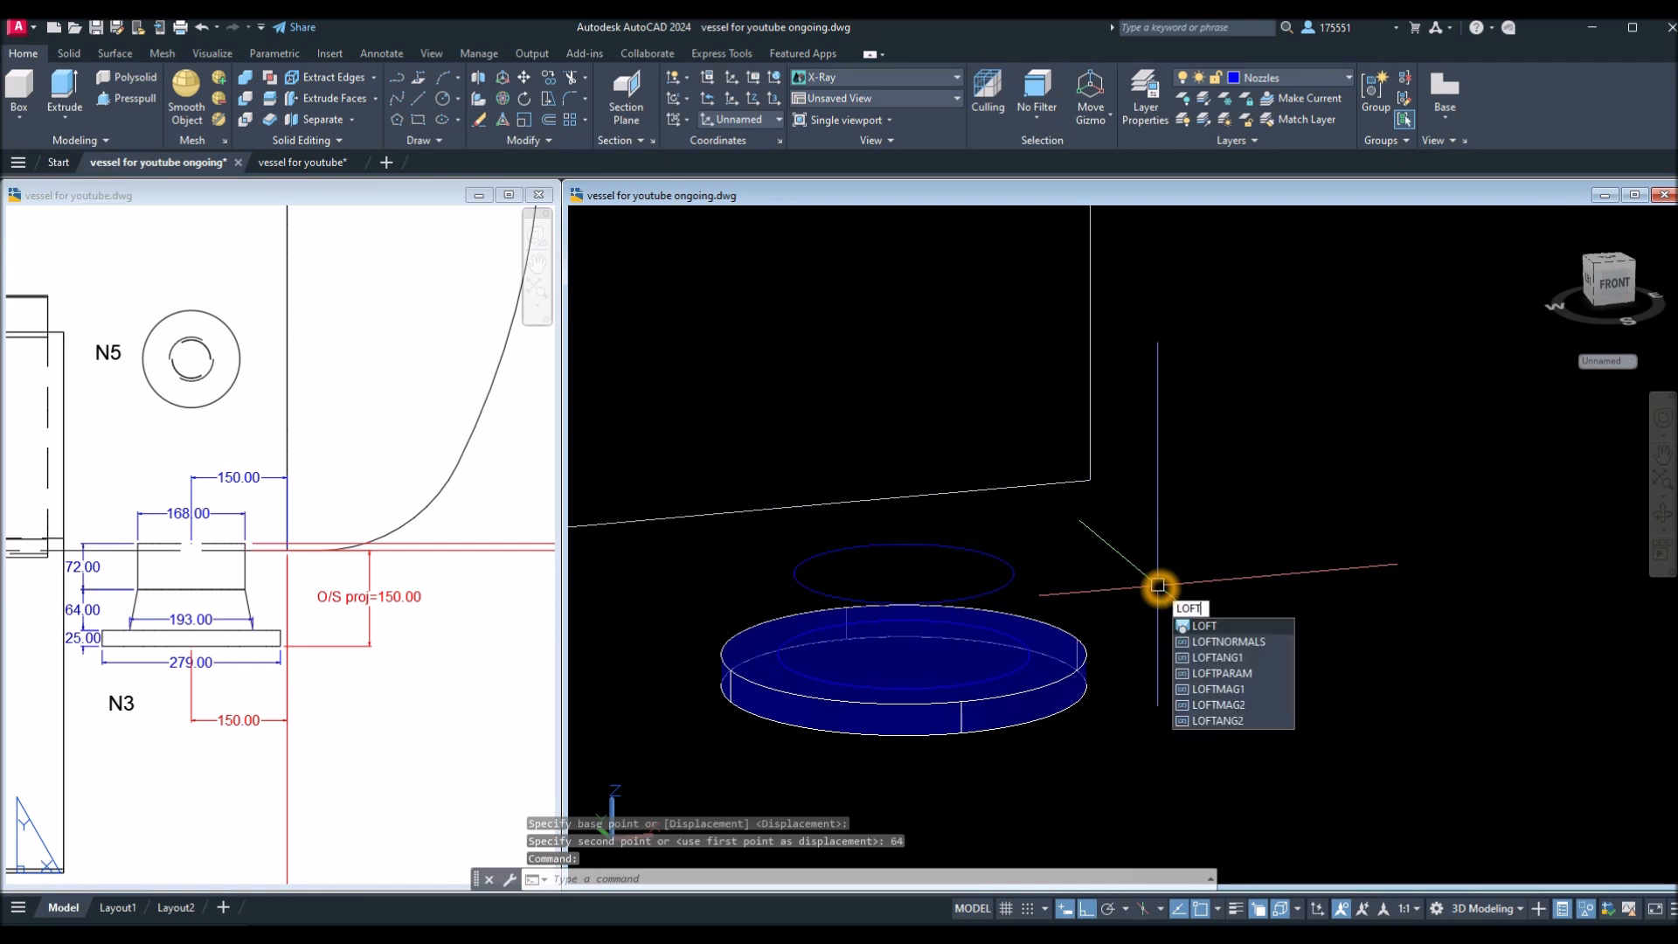
key("Return")
left_click(1015, 638)
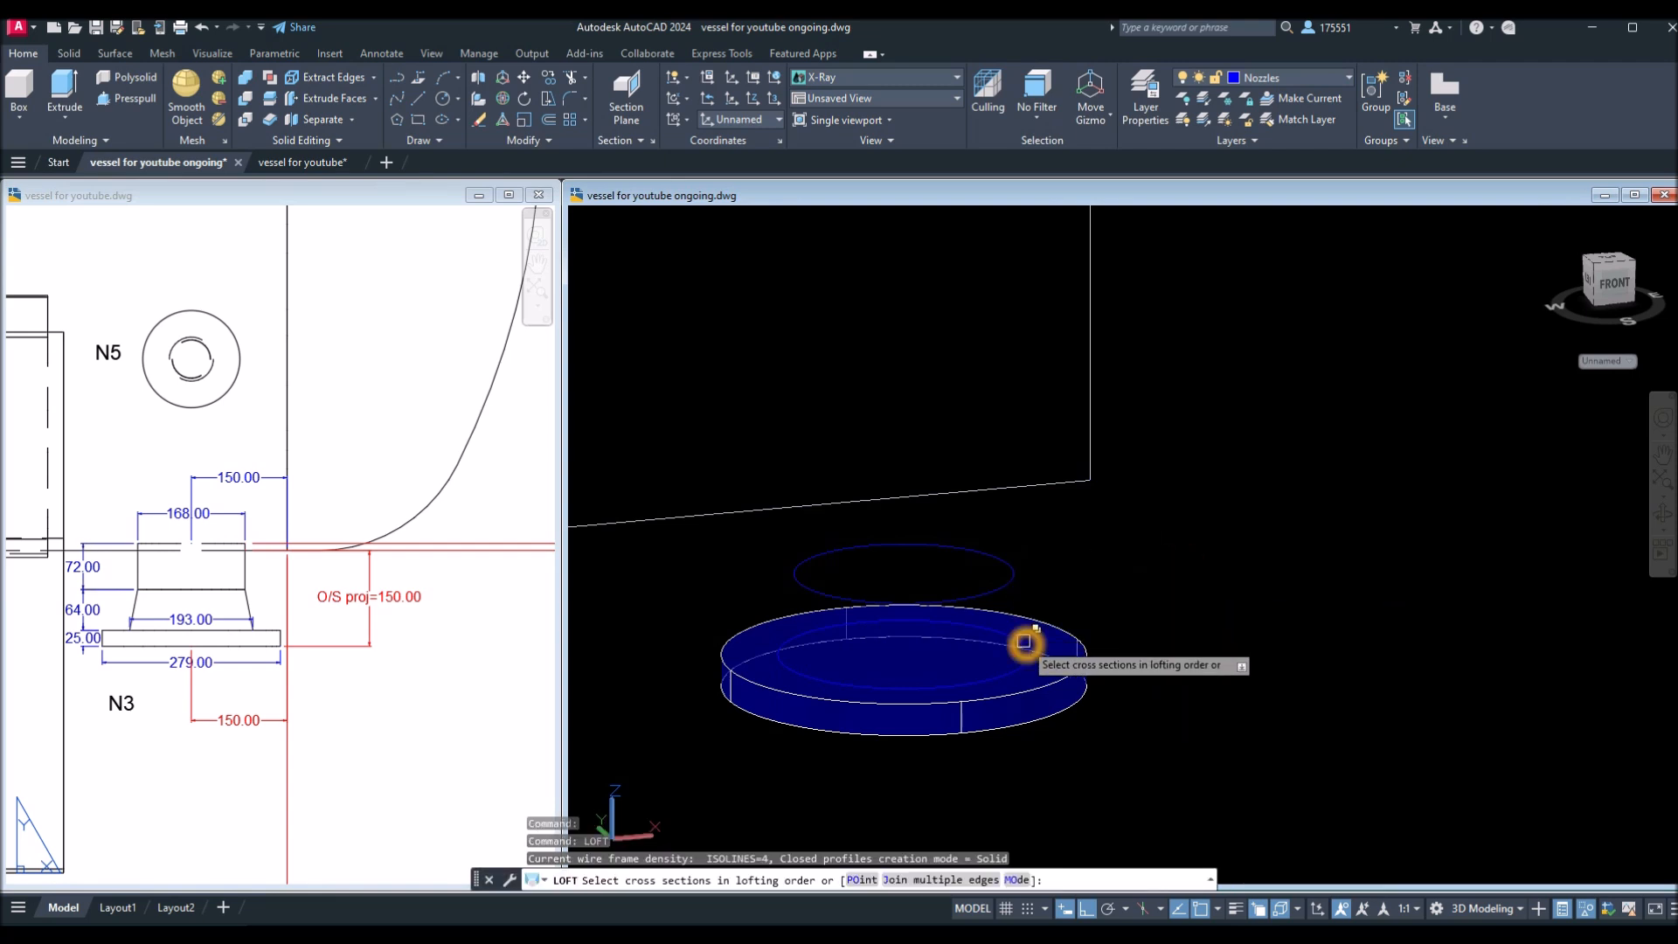
left_click(1011, 588)
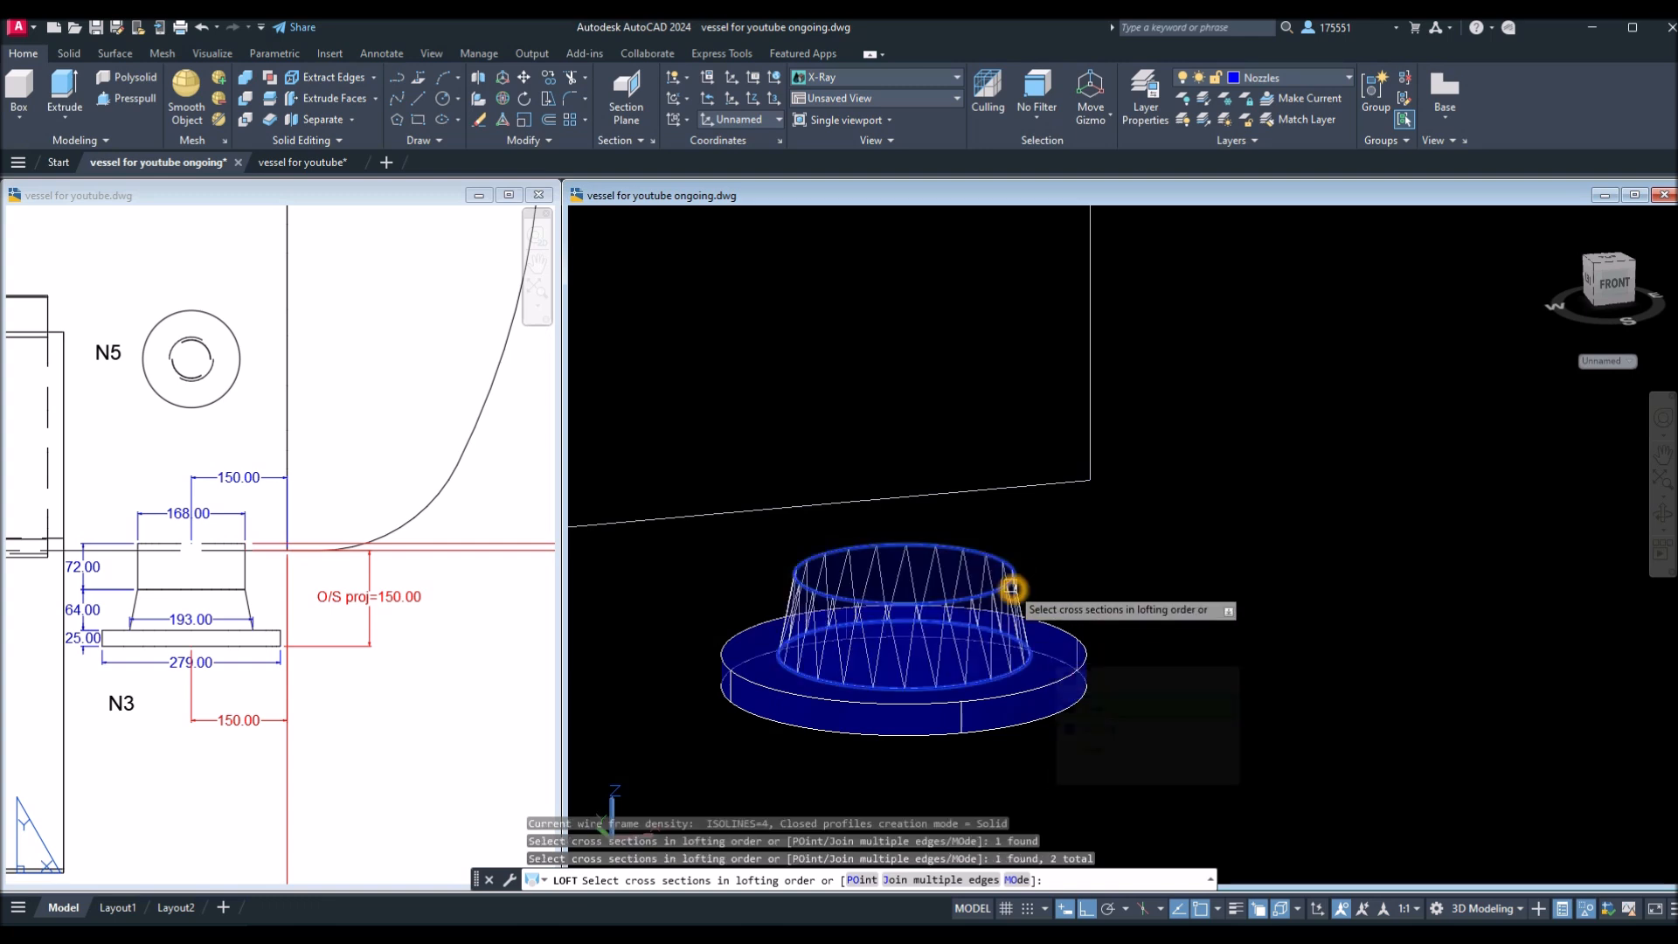
right_click(1086, 581)
left_click(1108, 588)
right_click(1119, 587)
left_click(1150, 600)
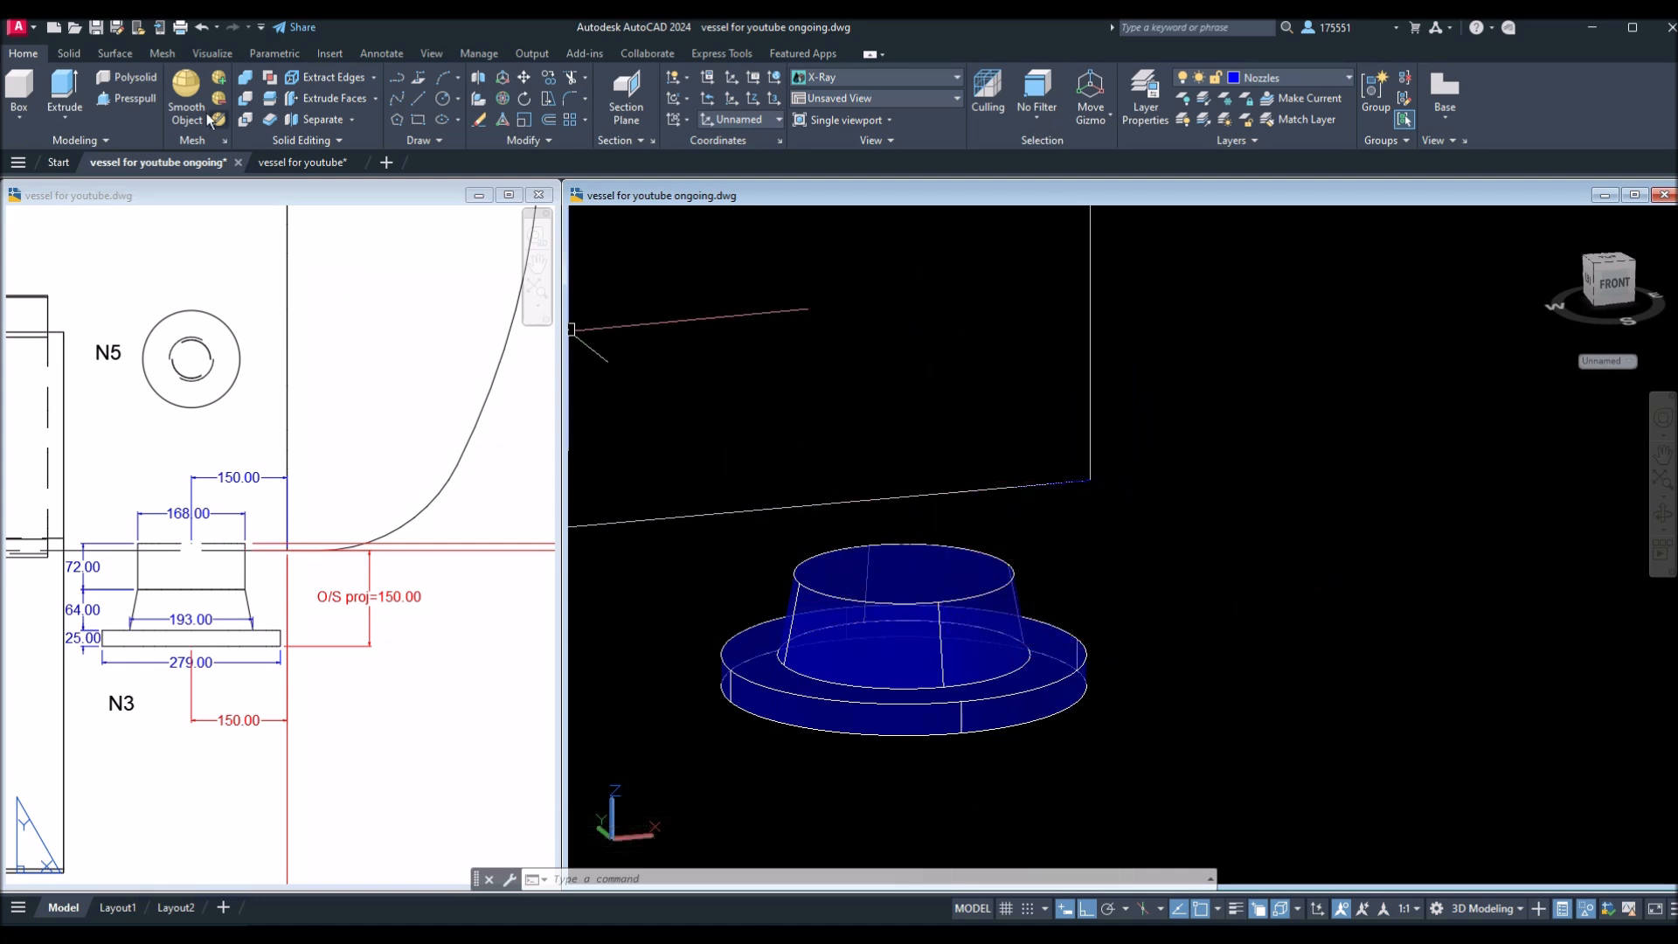
Press/pull the circular top face of the tapered neck straight up to form the N3 nozzle's pipe section.
left_click(130, 100)
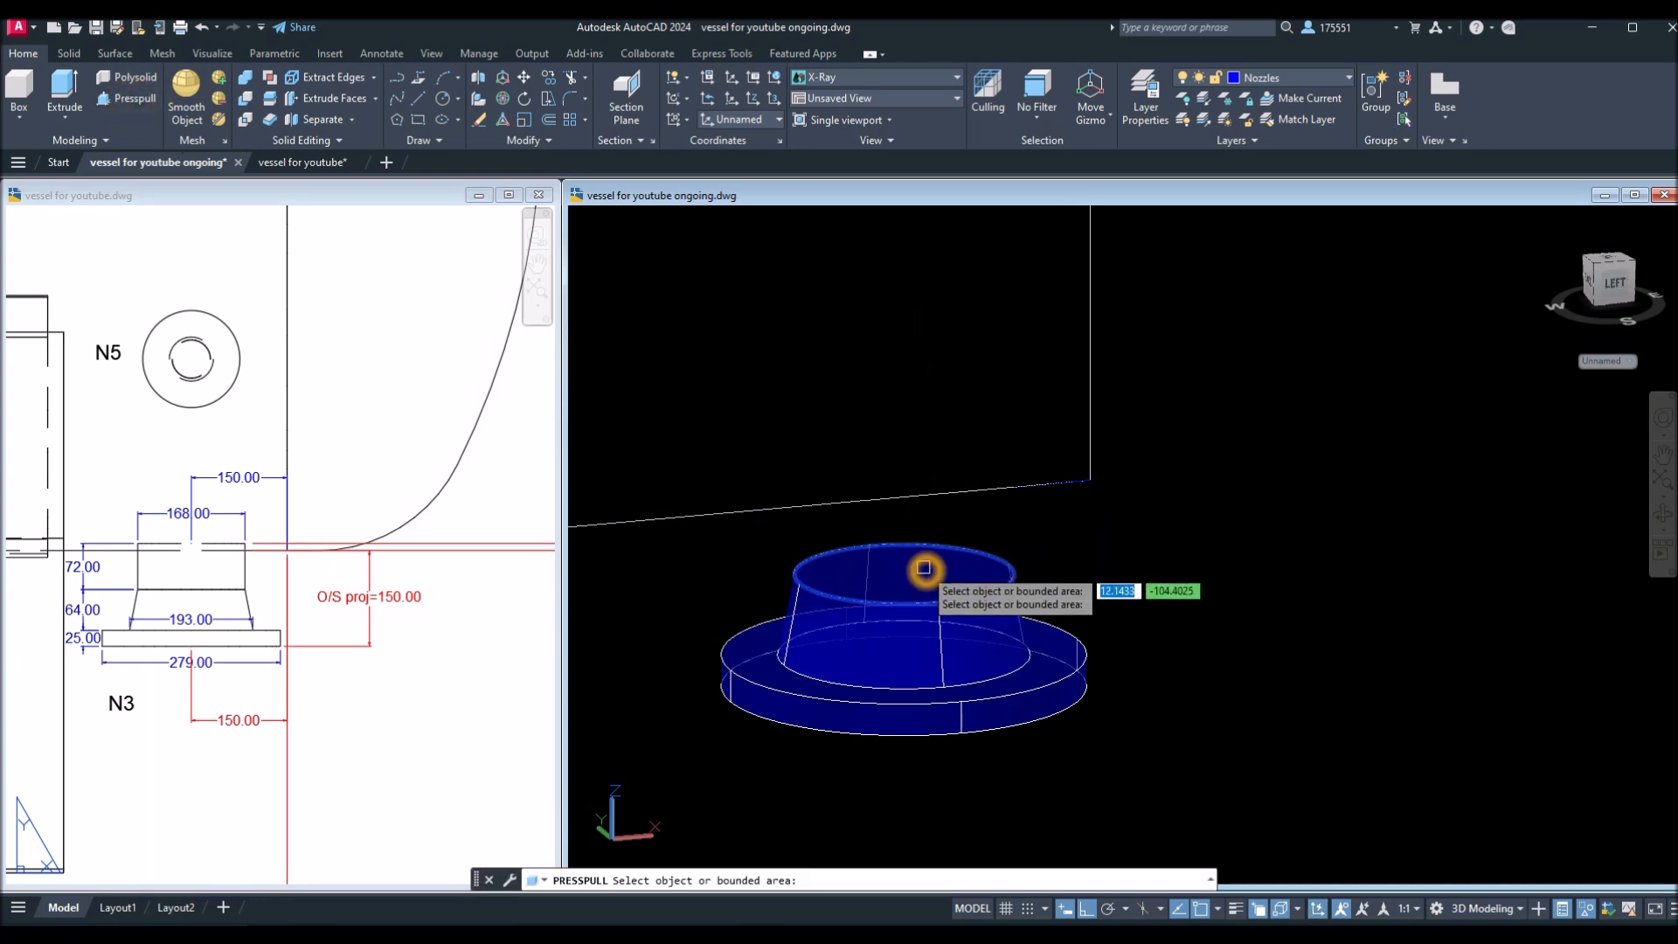
left_click(923, 568)
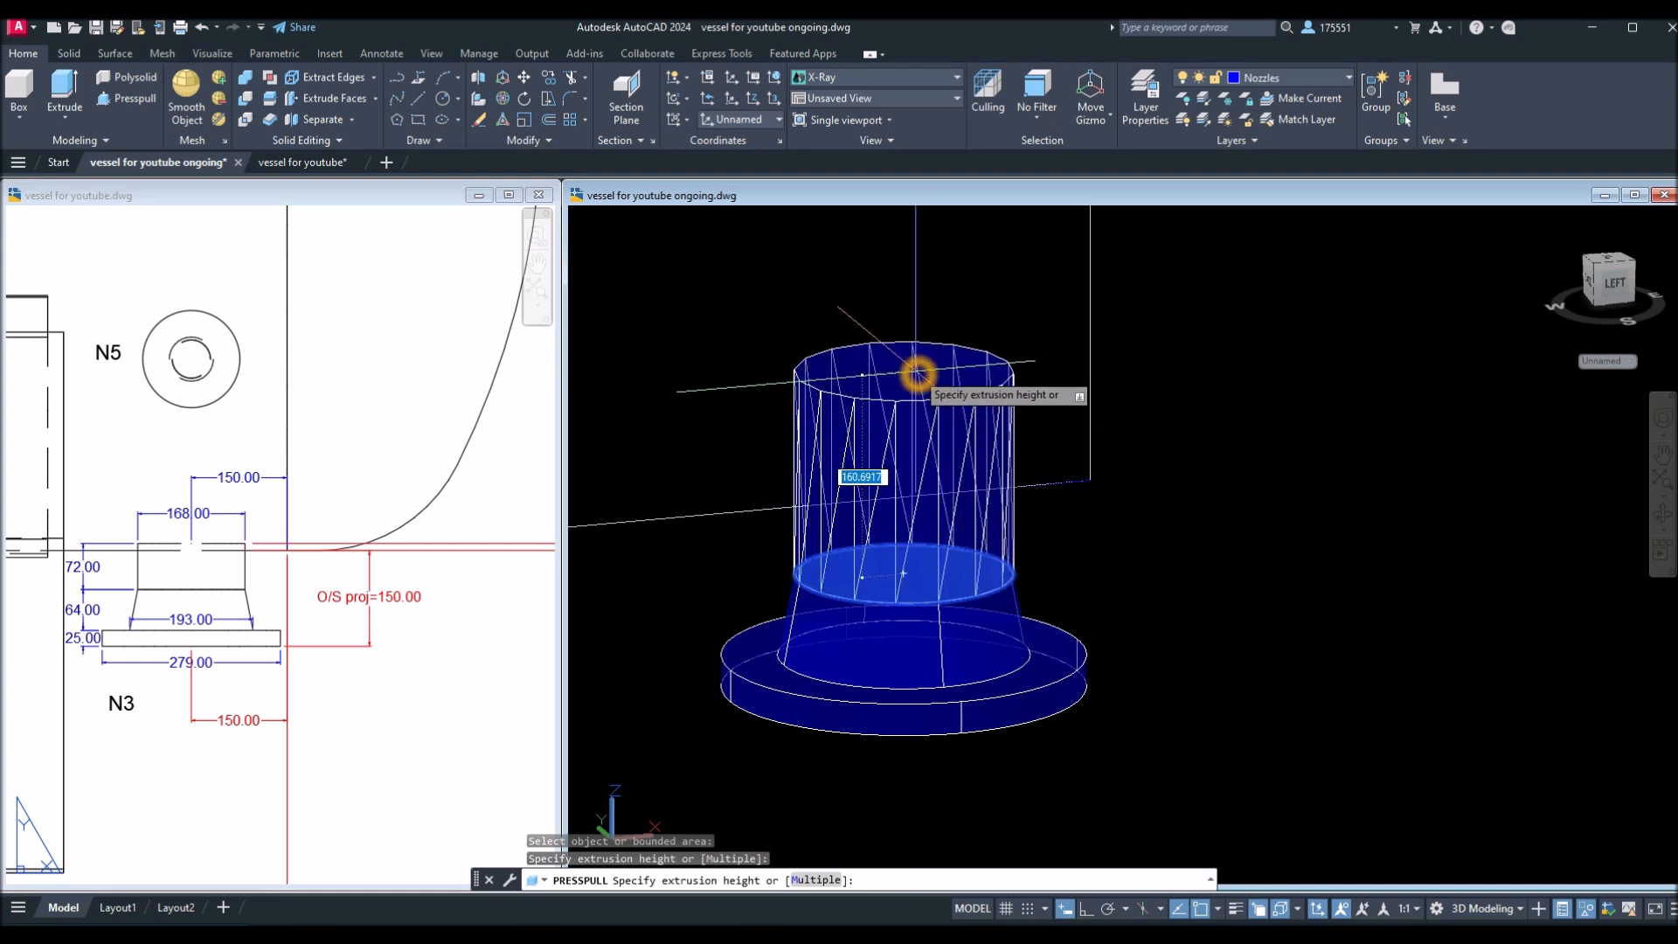
key("Return")
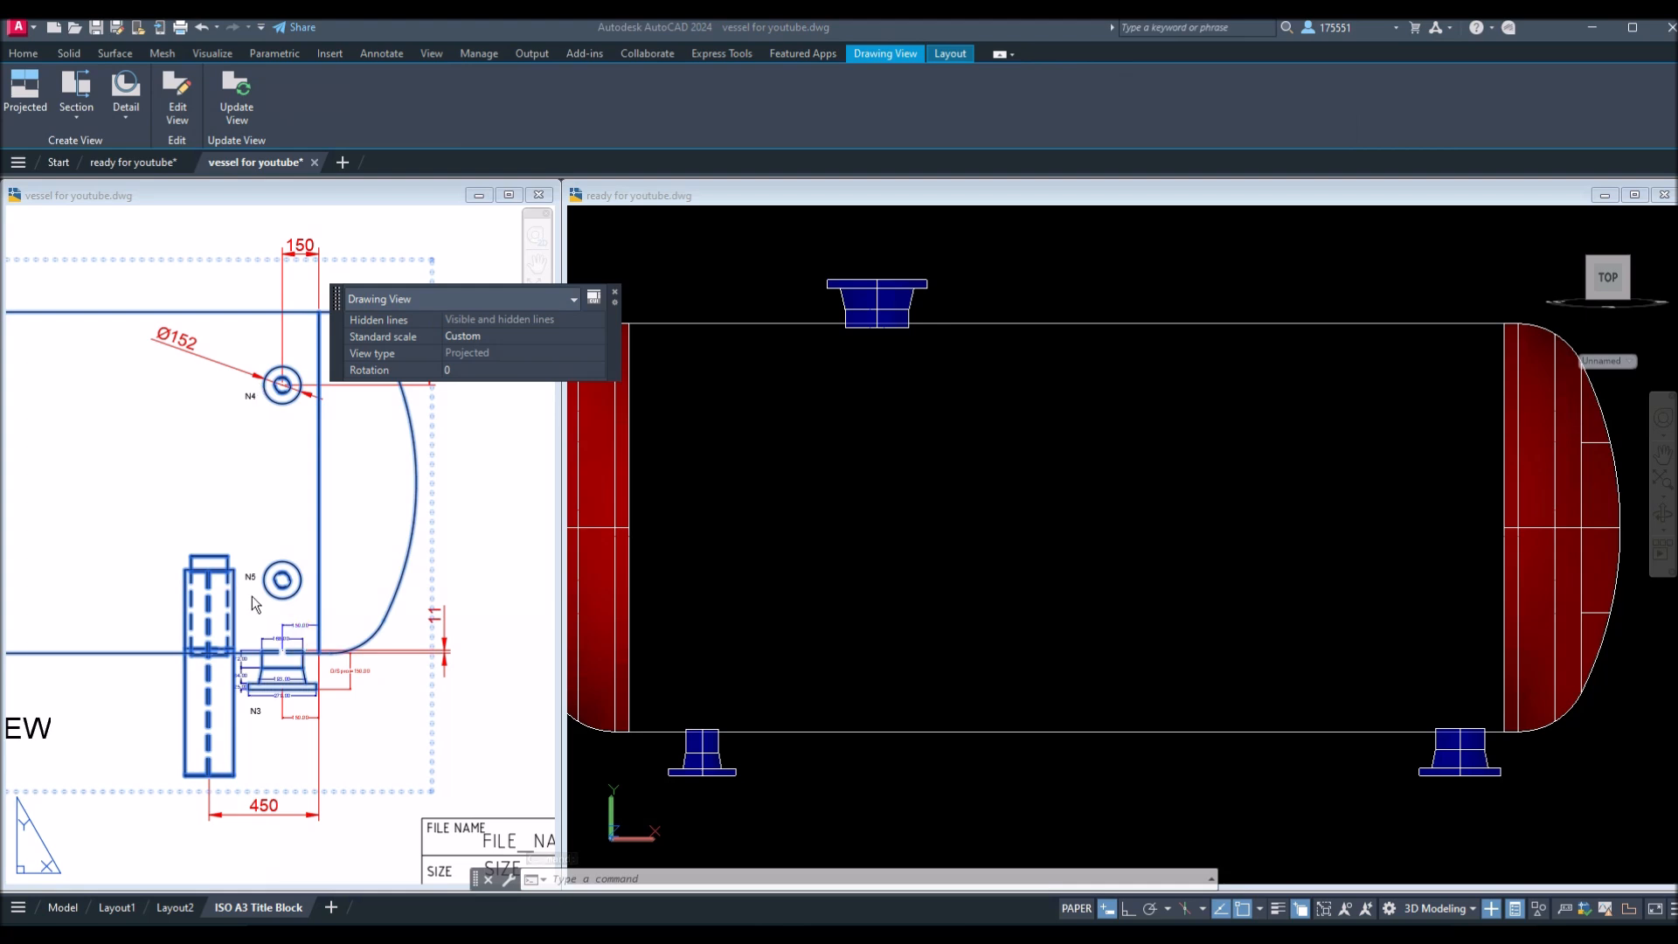
Examine the reference sheet's front and side views for the position, height and centreline projection of the side nozzles.
left_click(498, 569)
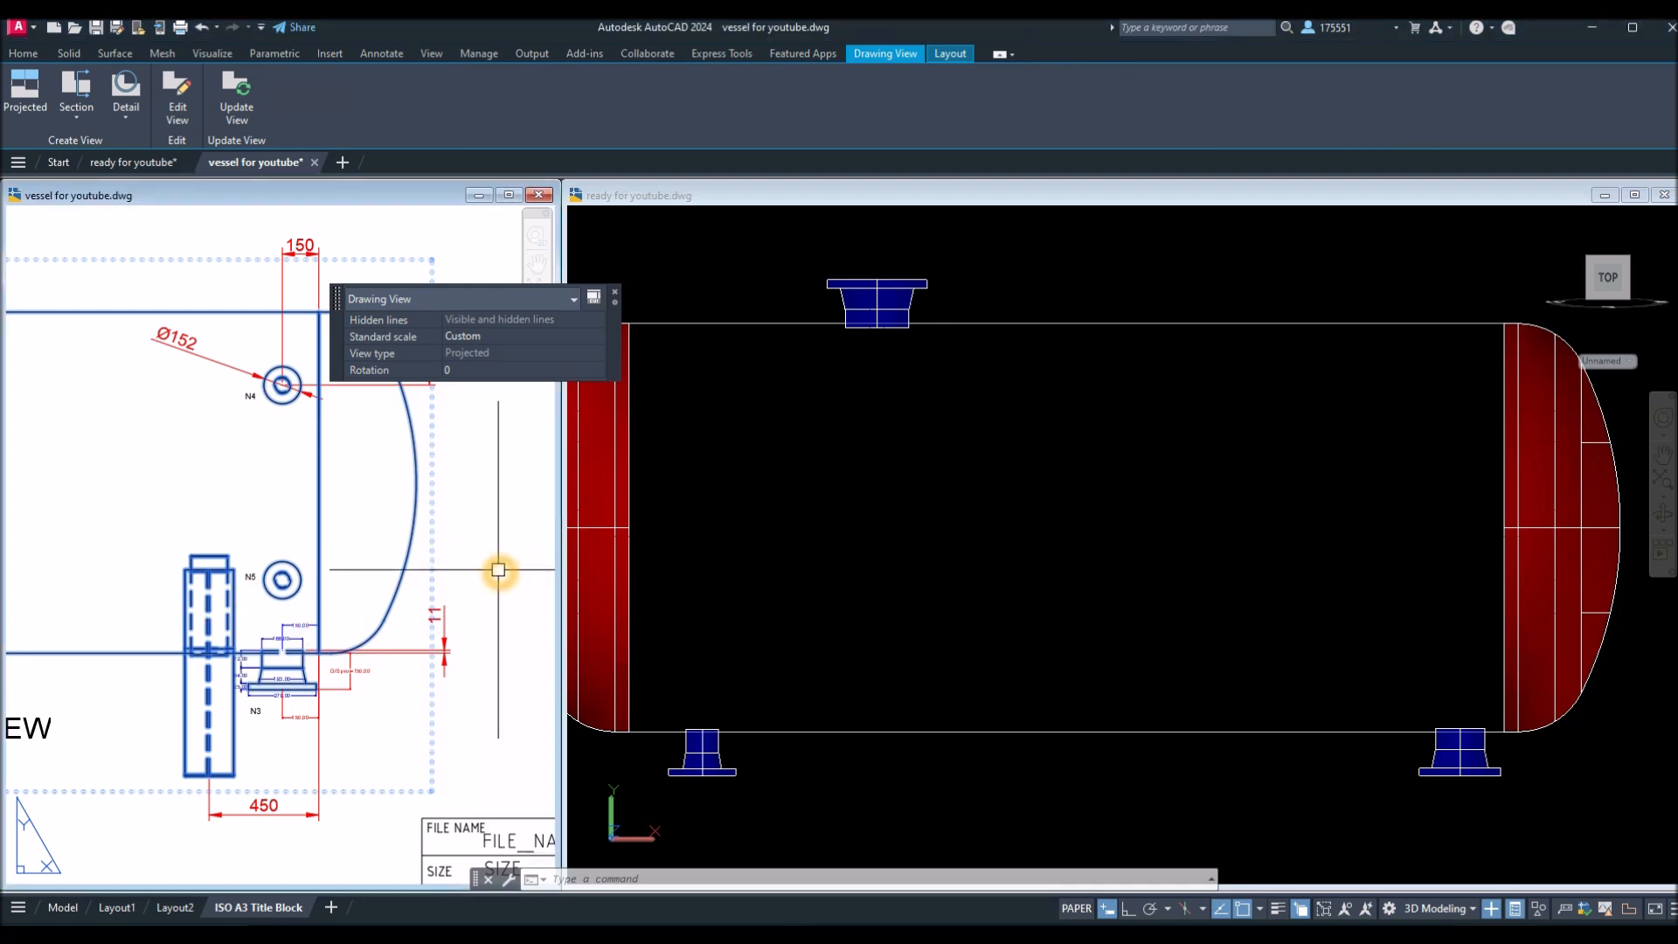
left_click(489, 517)
middle_click_drag(488, 517, 405, 605)
key("Escape")
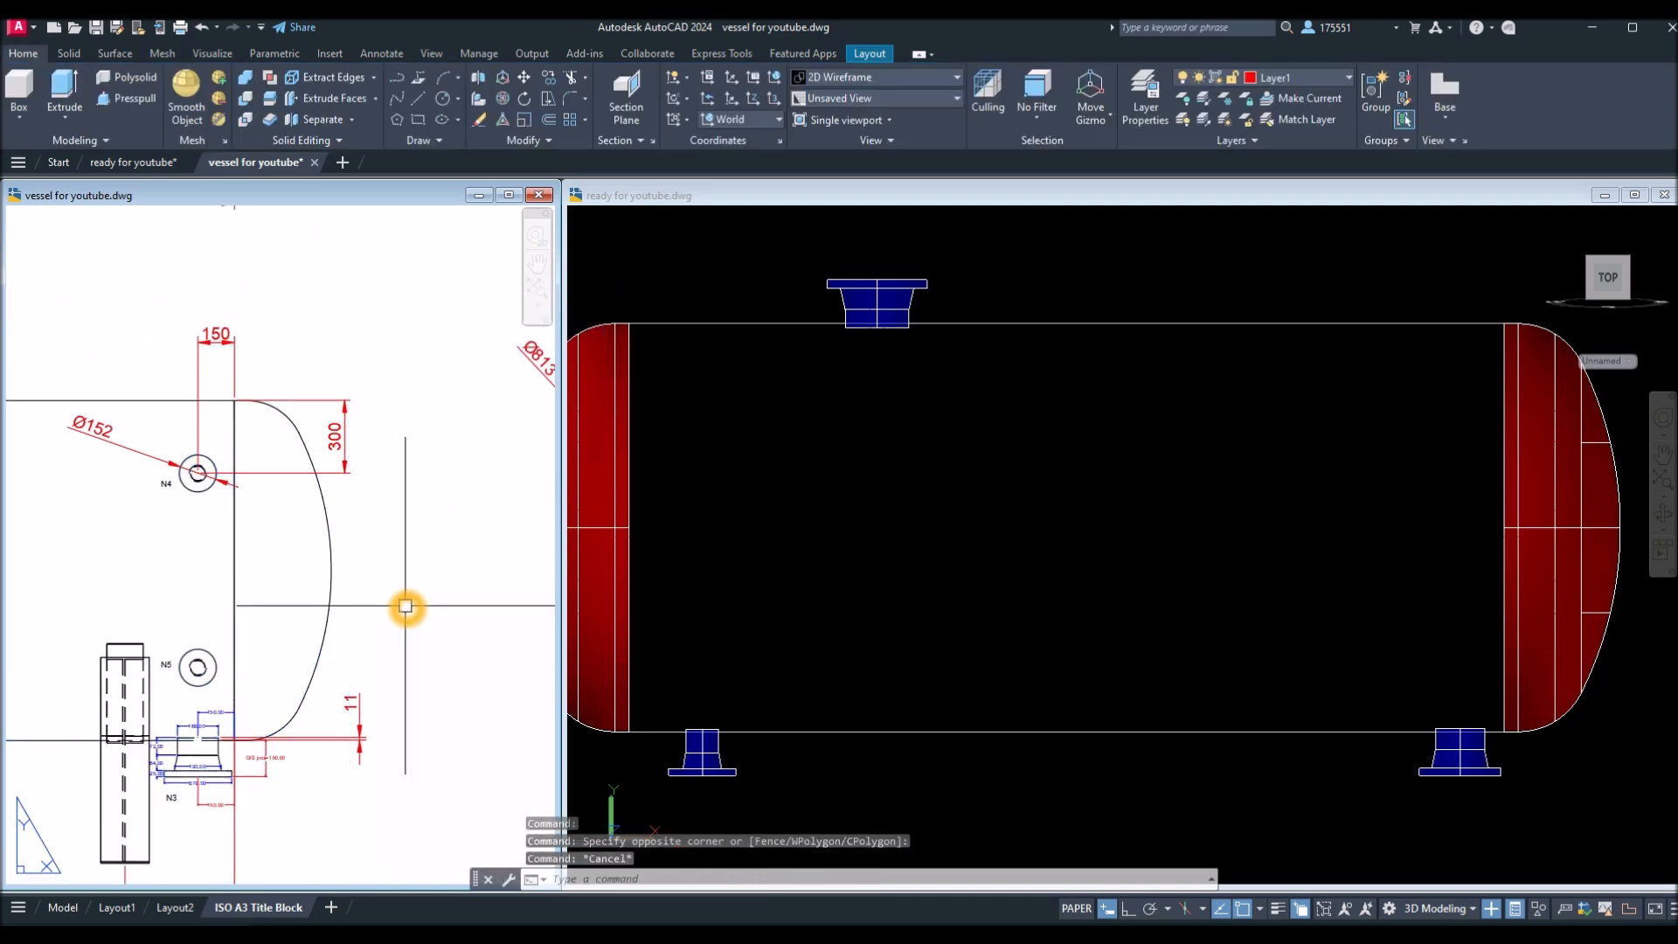
scroll(405, 605, "down", 6)
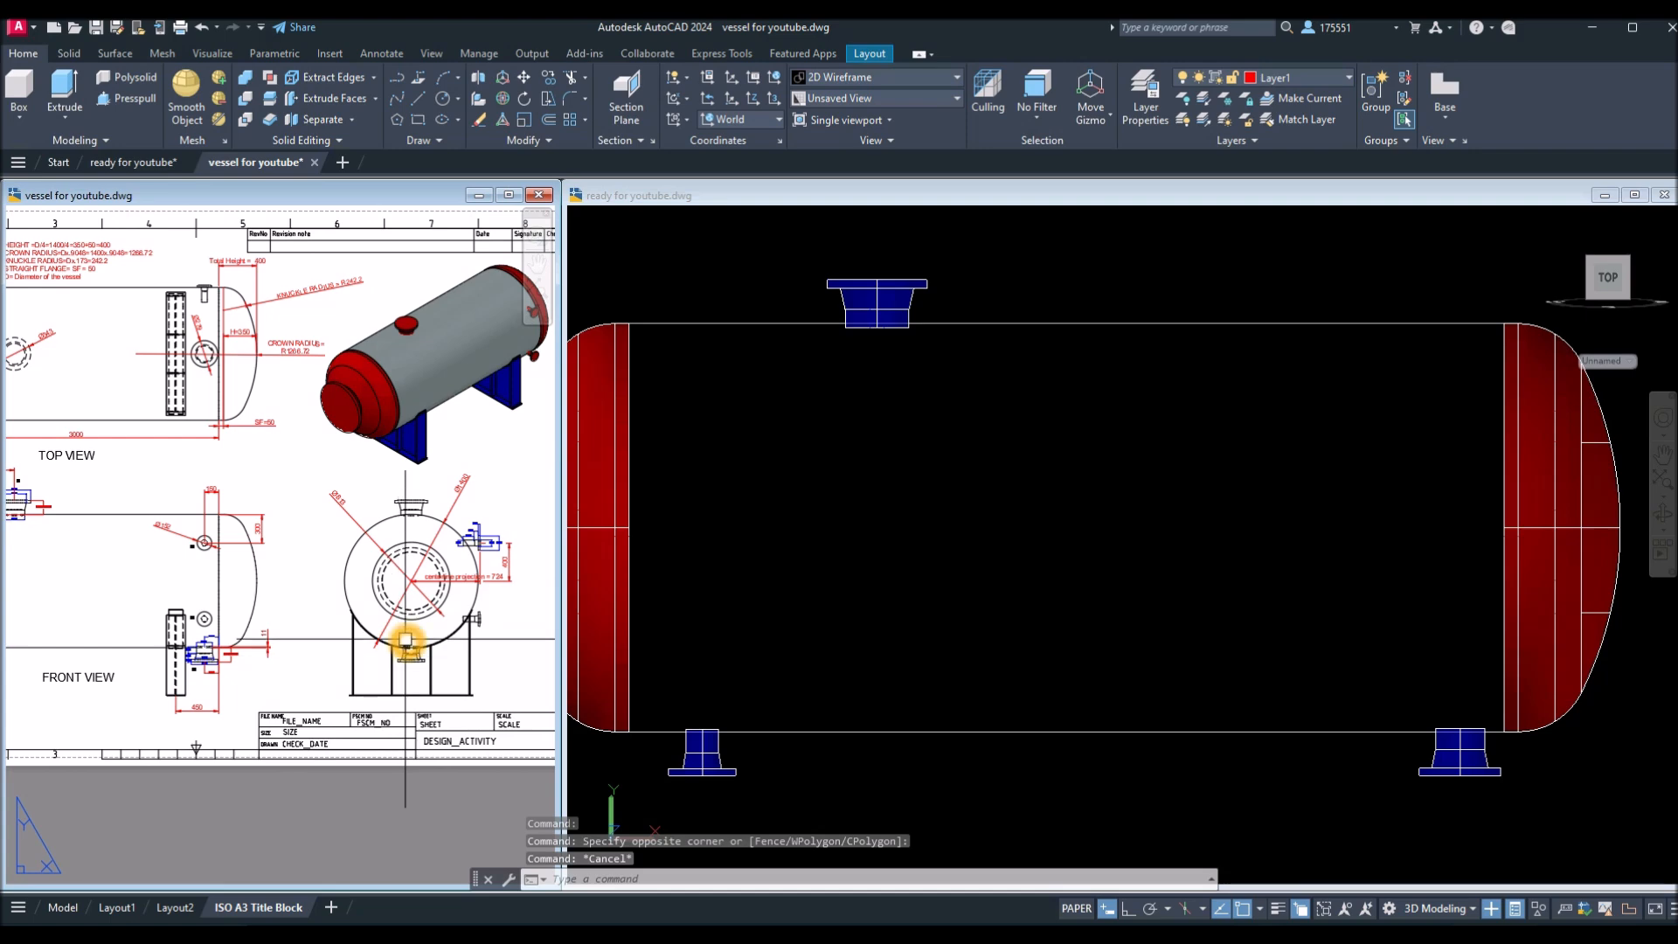
scroll(401, 659, "up", 3)
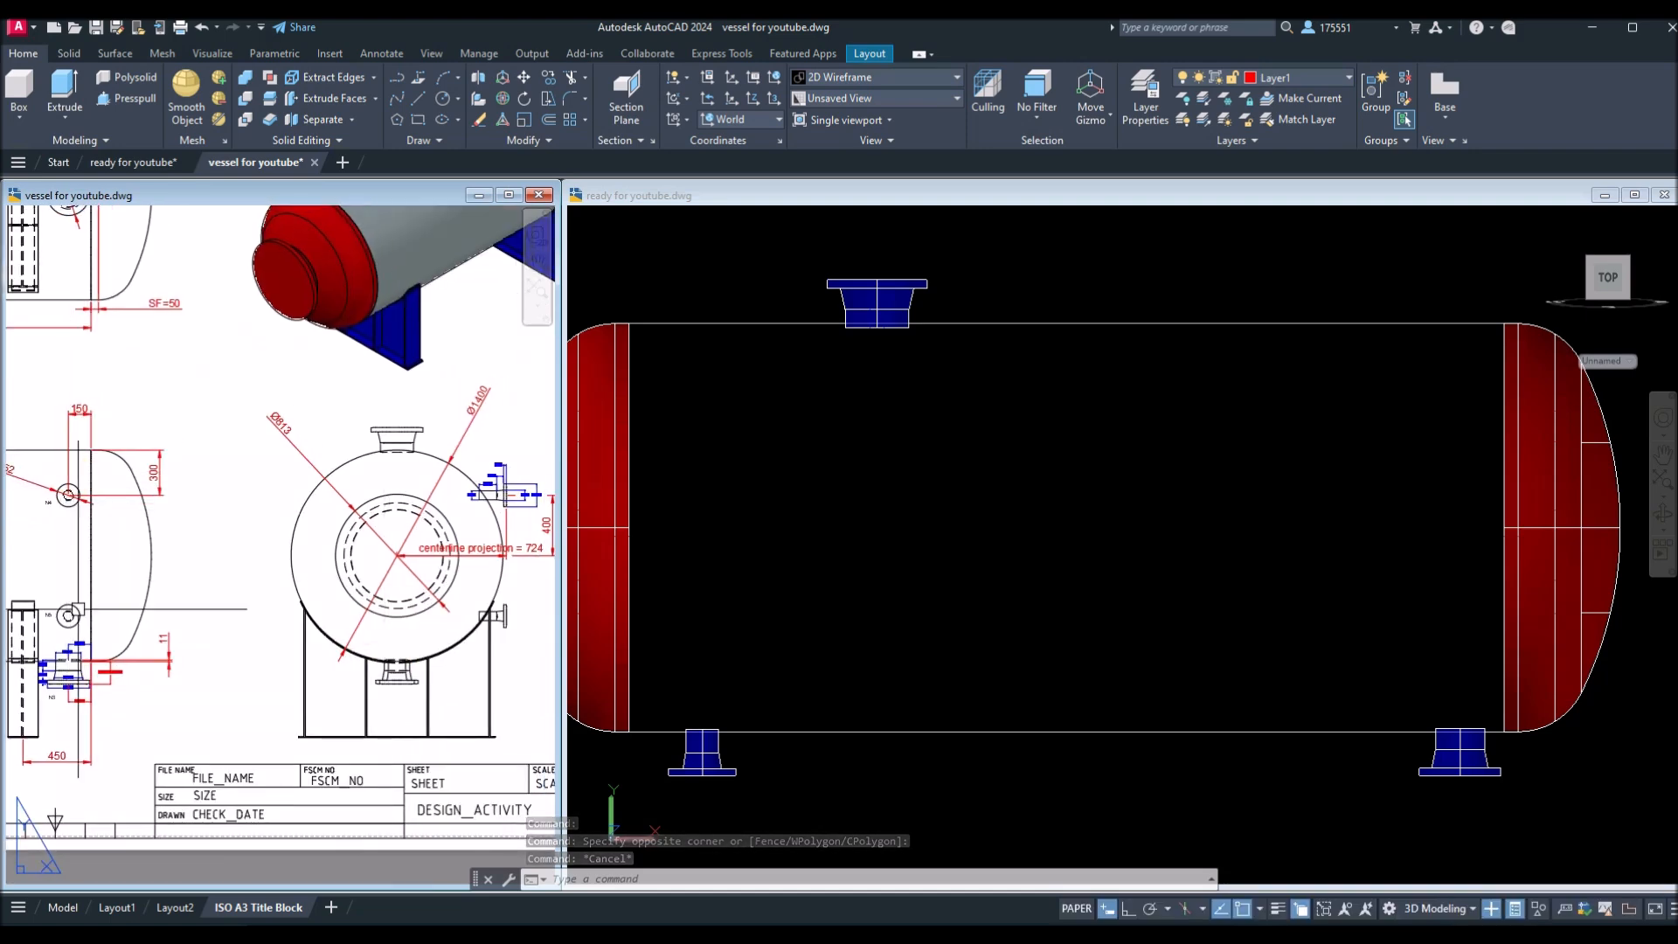
middle_click_drag(226, 570, 119, 601)
left_click(440, 487)
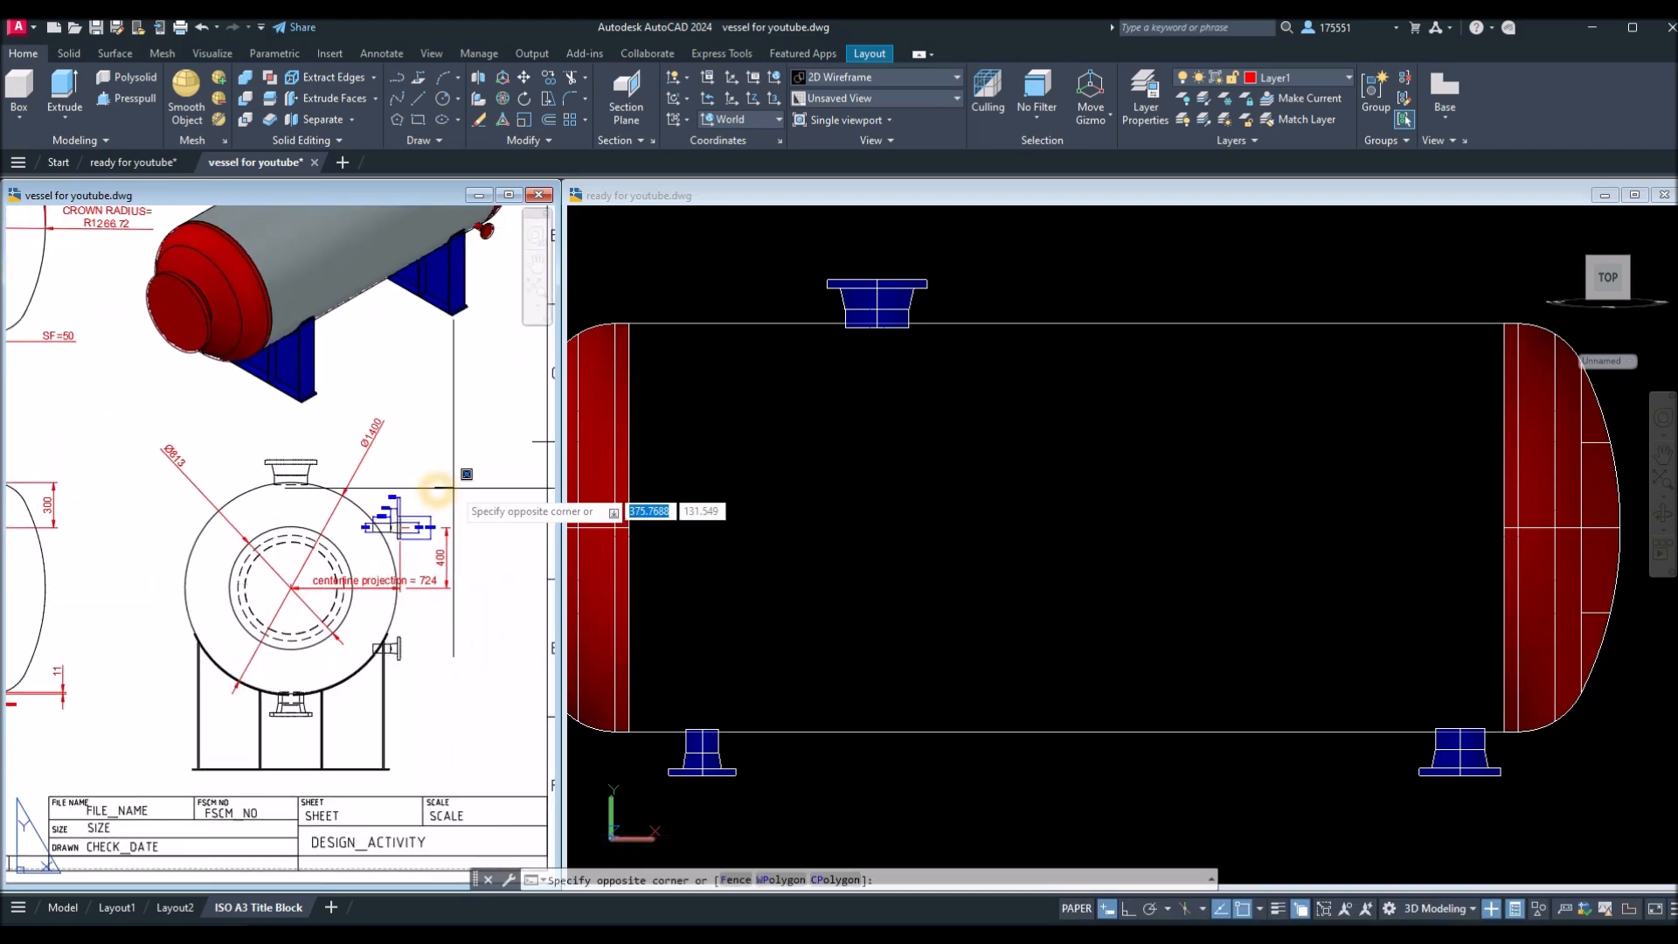
left_click(441, 486)
mouse_move(413, 545)
middle_mouse_down()
mouse_move(907, 526)
mouse_move(389, 528)
middle_mouse_up()
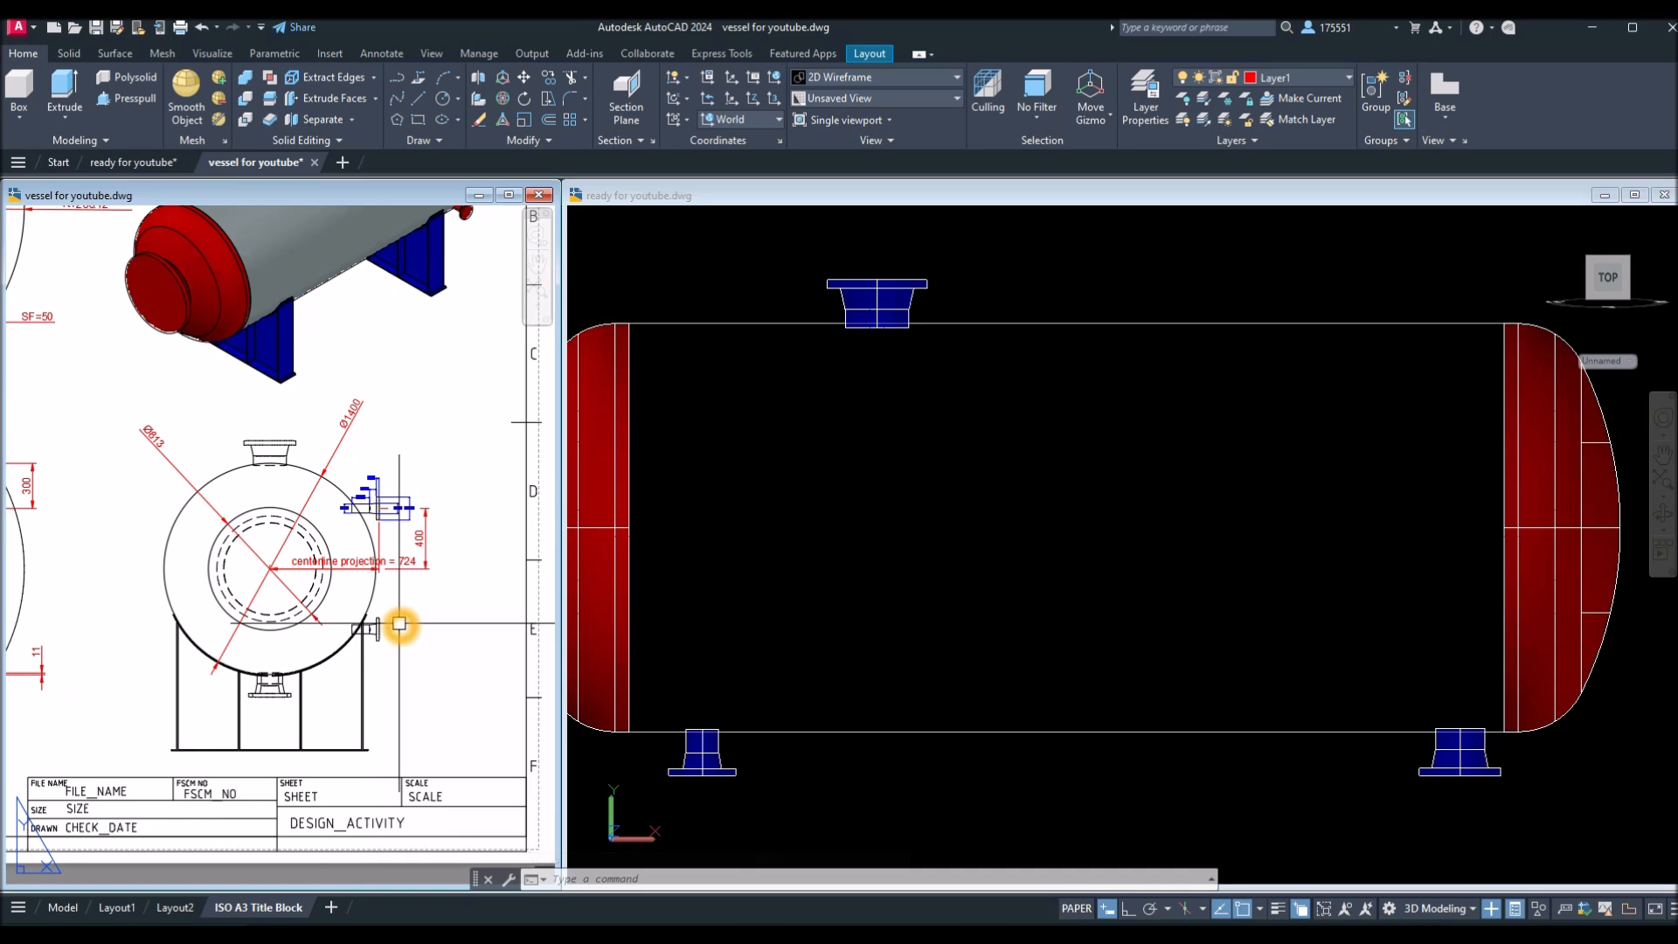
Switch to the vessel model drawing and set it to the Left view.
left_click(847, 548)
scroll(1007, 547, "down", 1)
middle_click_drag(1007, 546, 910, 551)
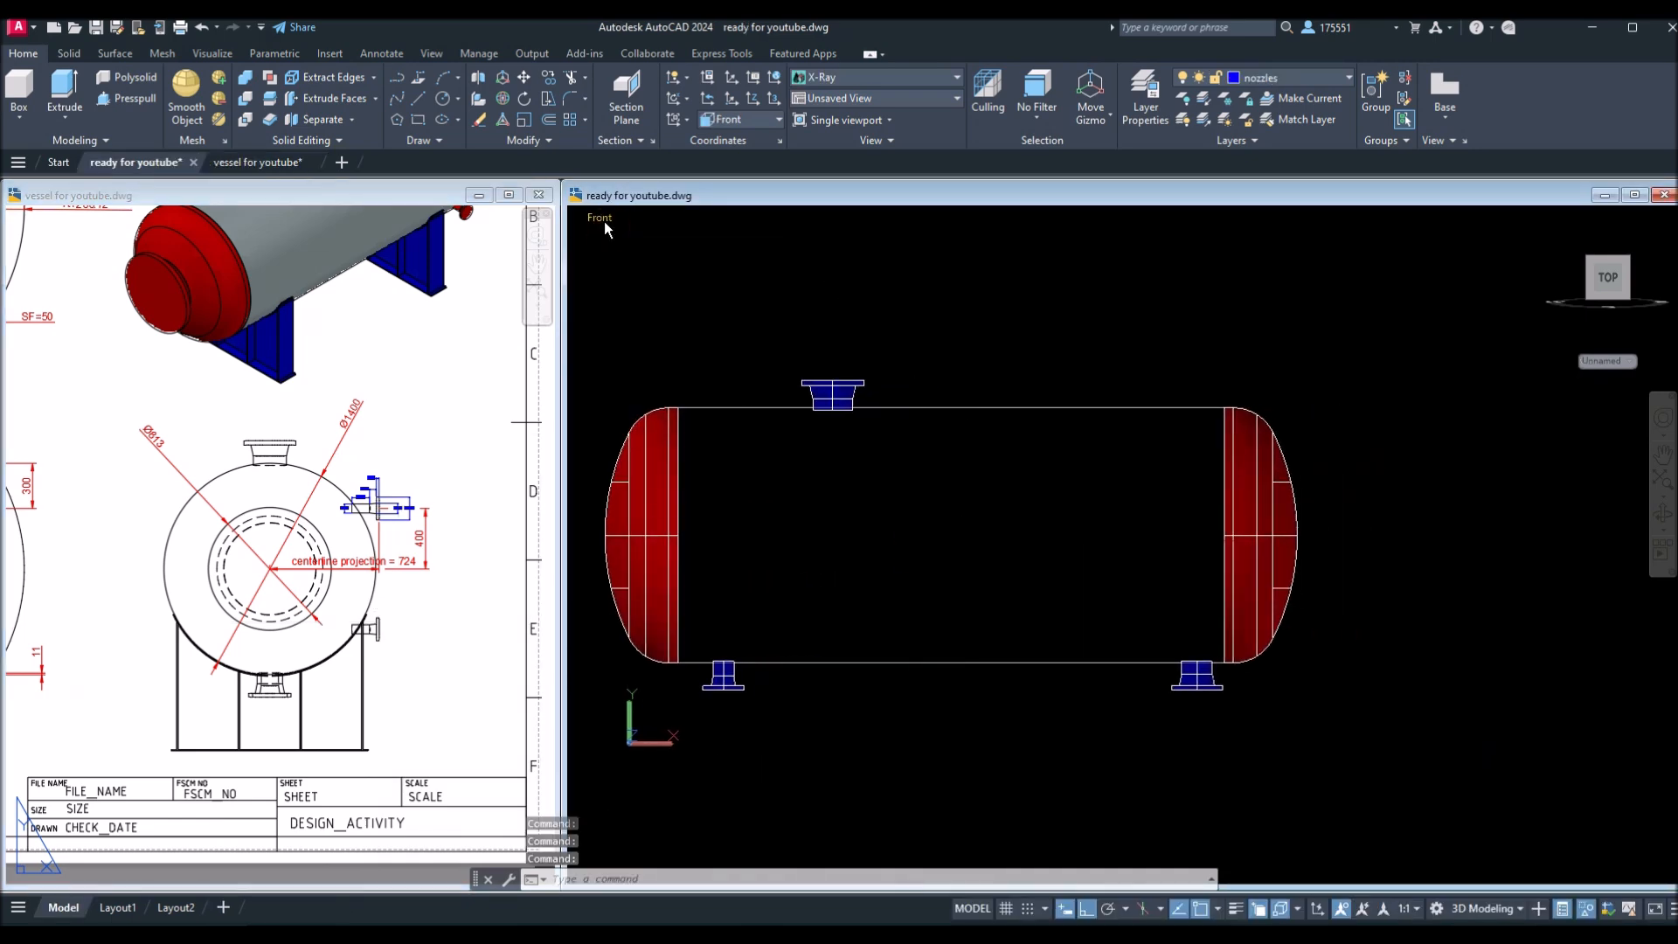
left_click(604, 222)
left_click(654, 303)
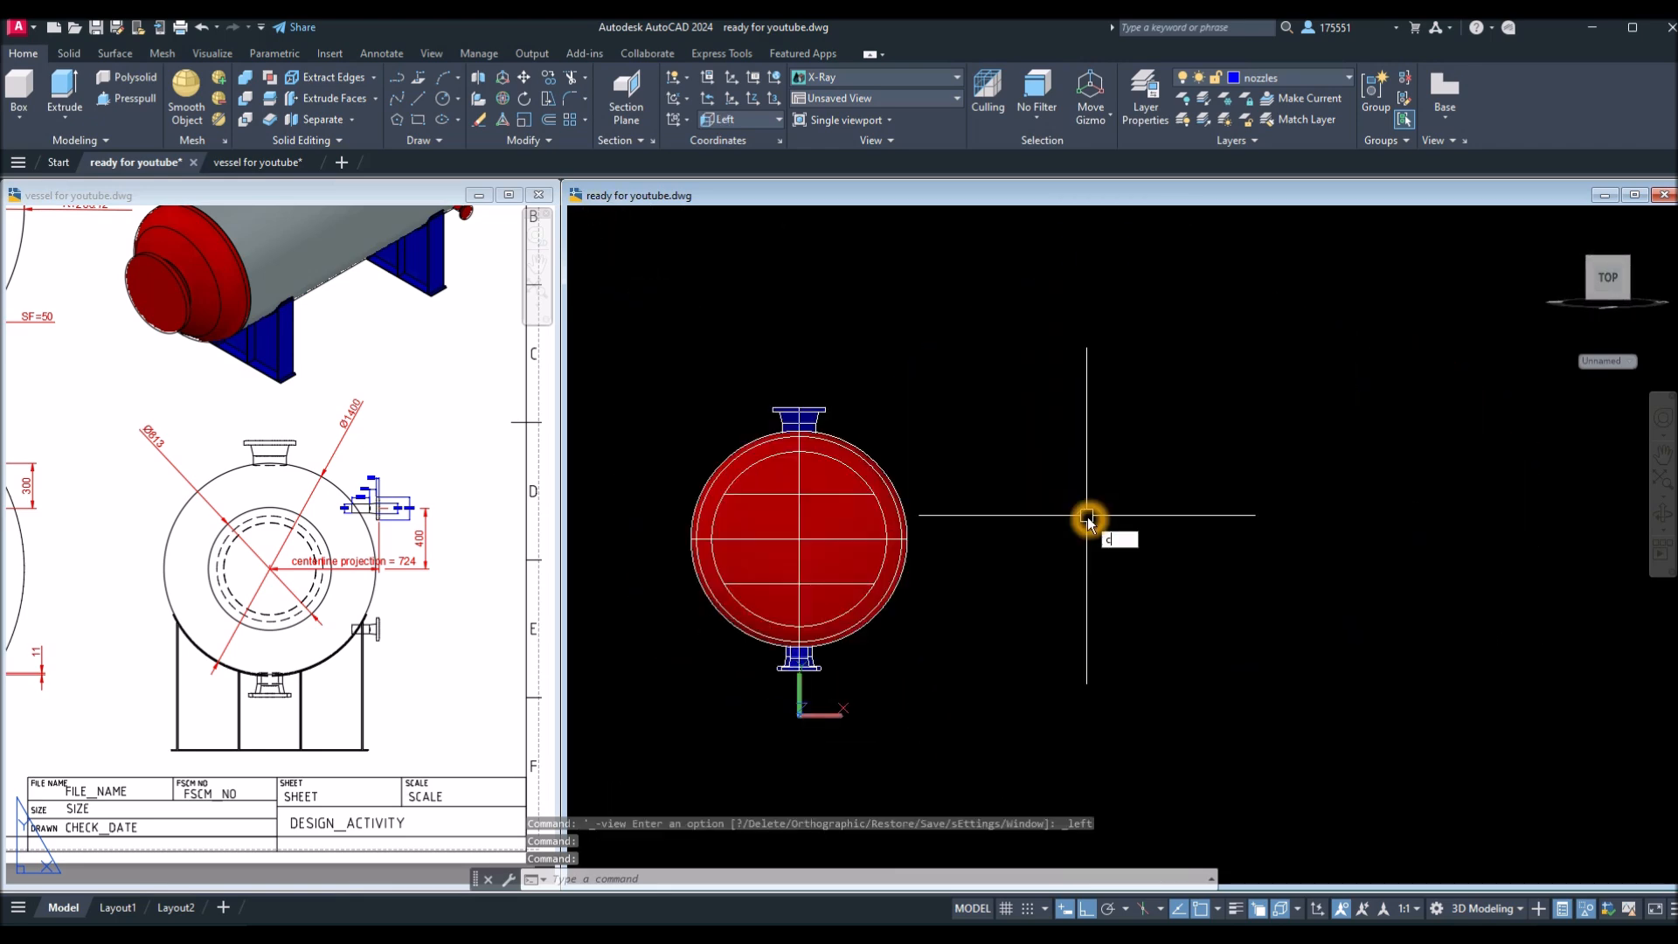
Draw a circle with a radius of 1400 mm in the empty space beside the vessel's end view.
key("Return")
left_click(1131, 528)
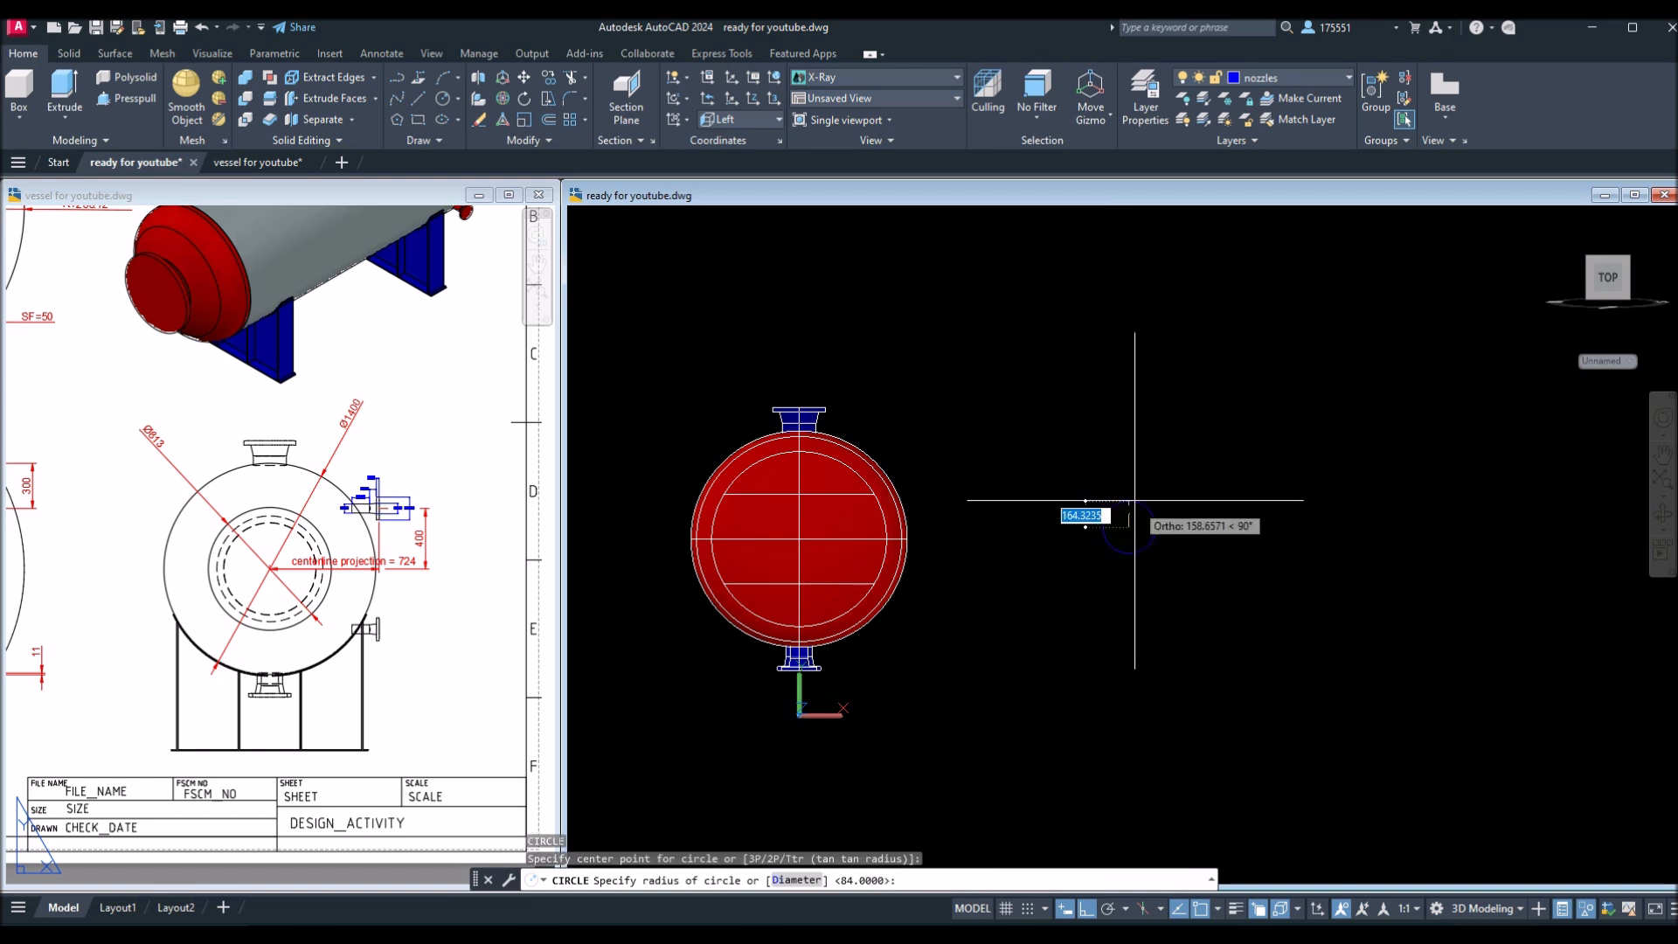
left_click(1141, 408)
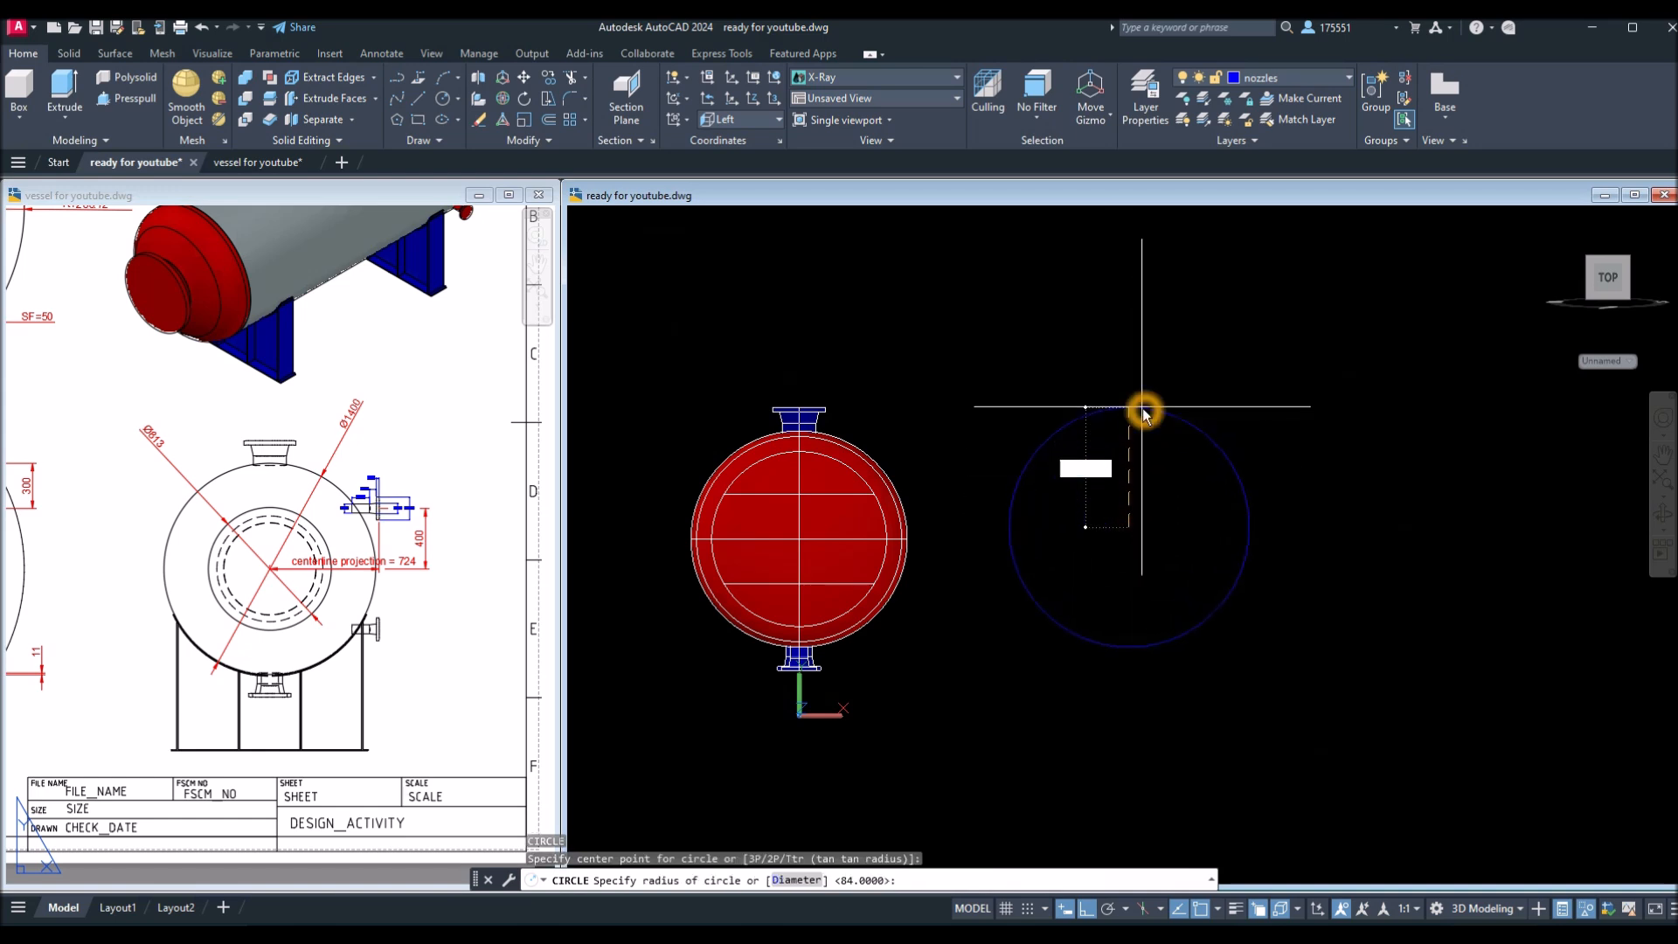
key("Return")
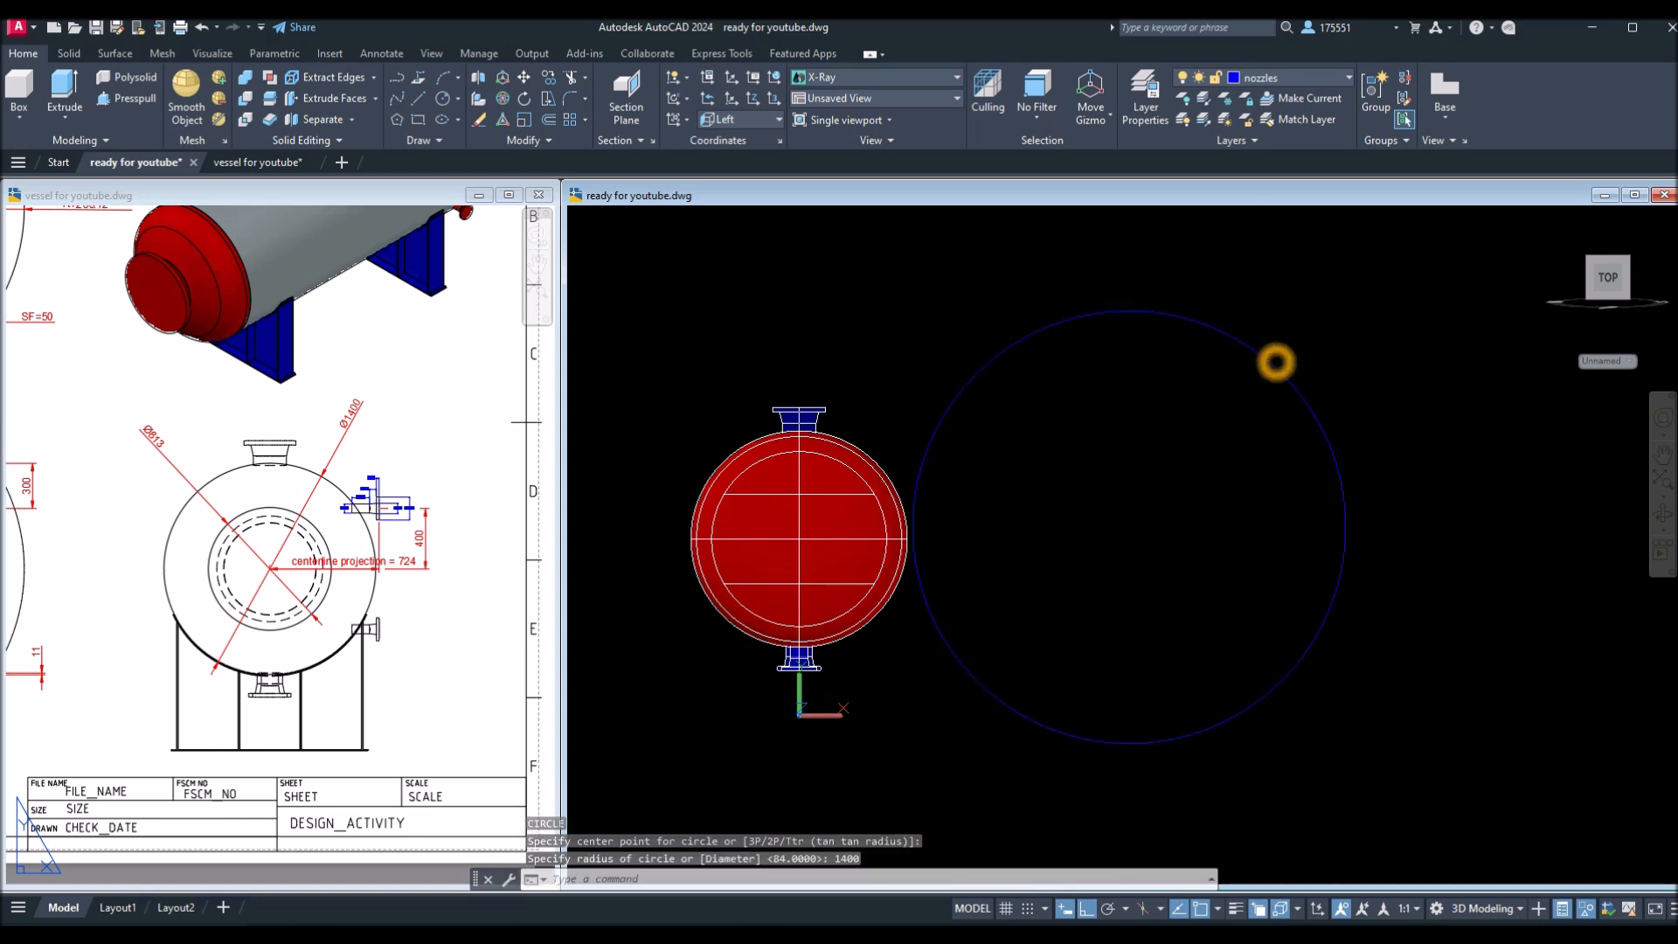
Set the new circle's diameter to 1400 mm in its properties.
left_click(1263, 366)
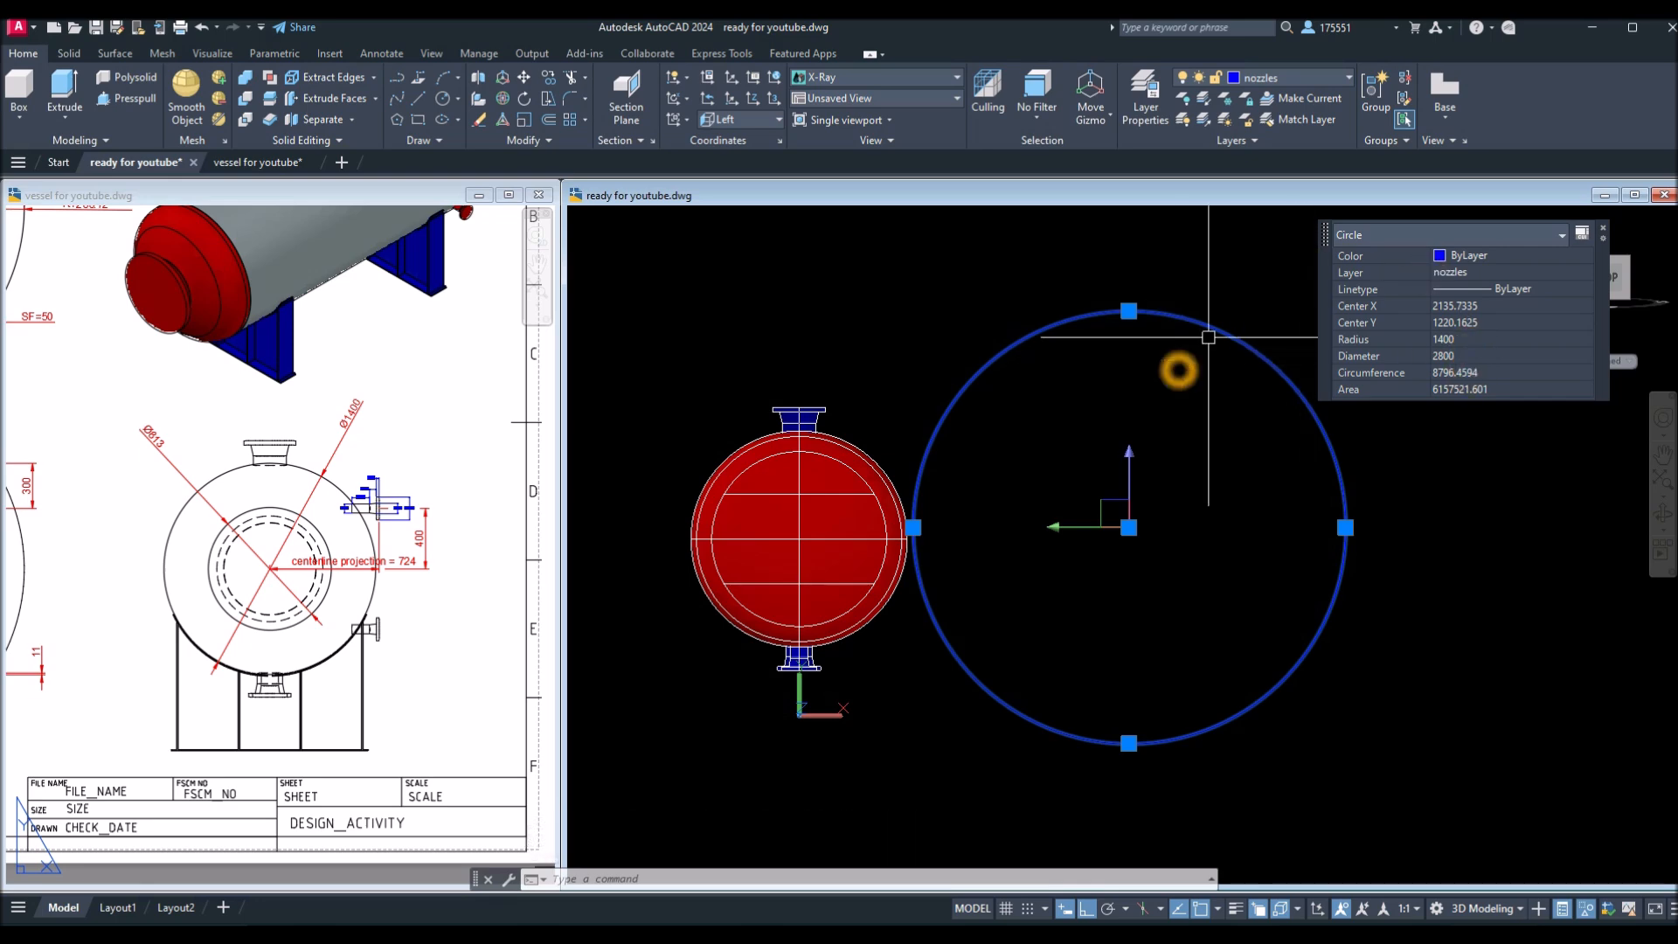
key("Escape")
left_click(1302, 391)
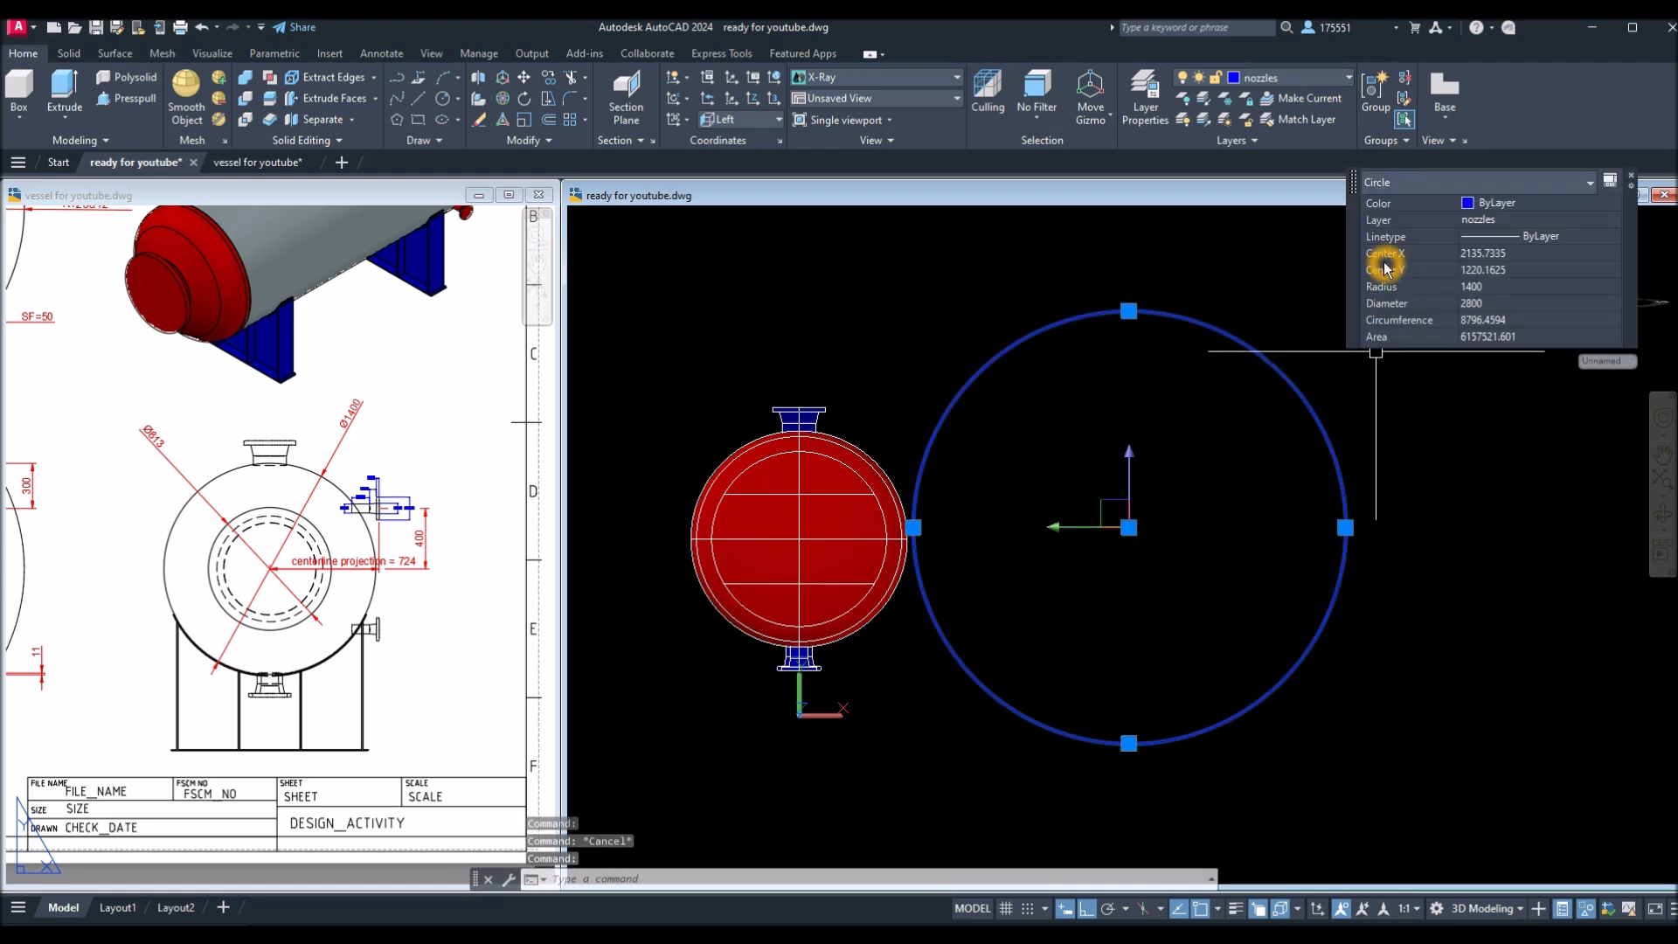
left_click(1496, 305)
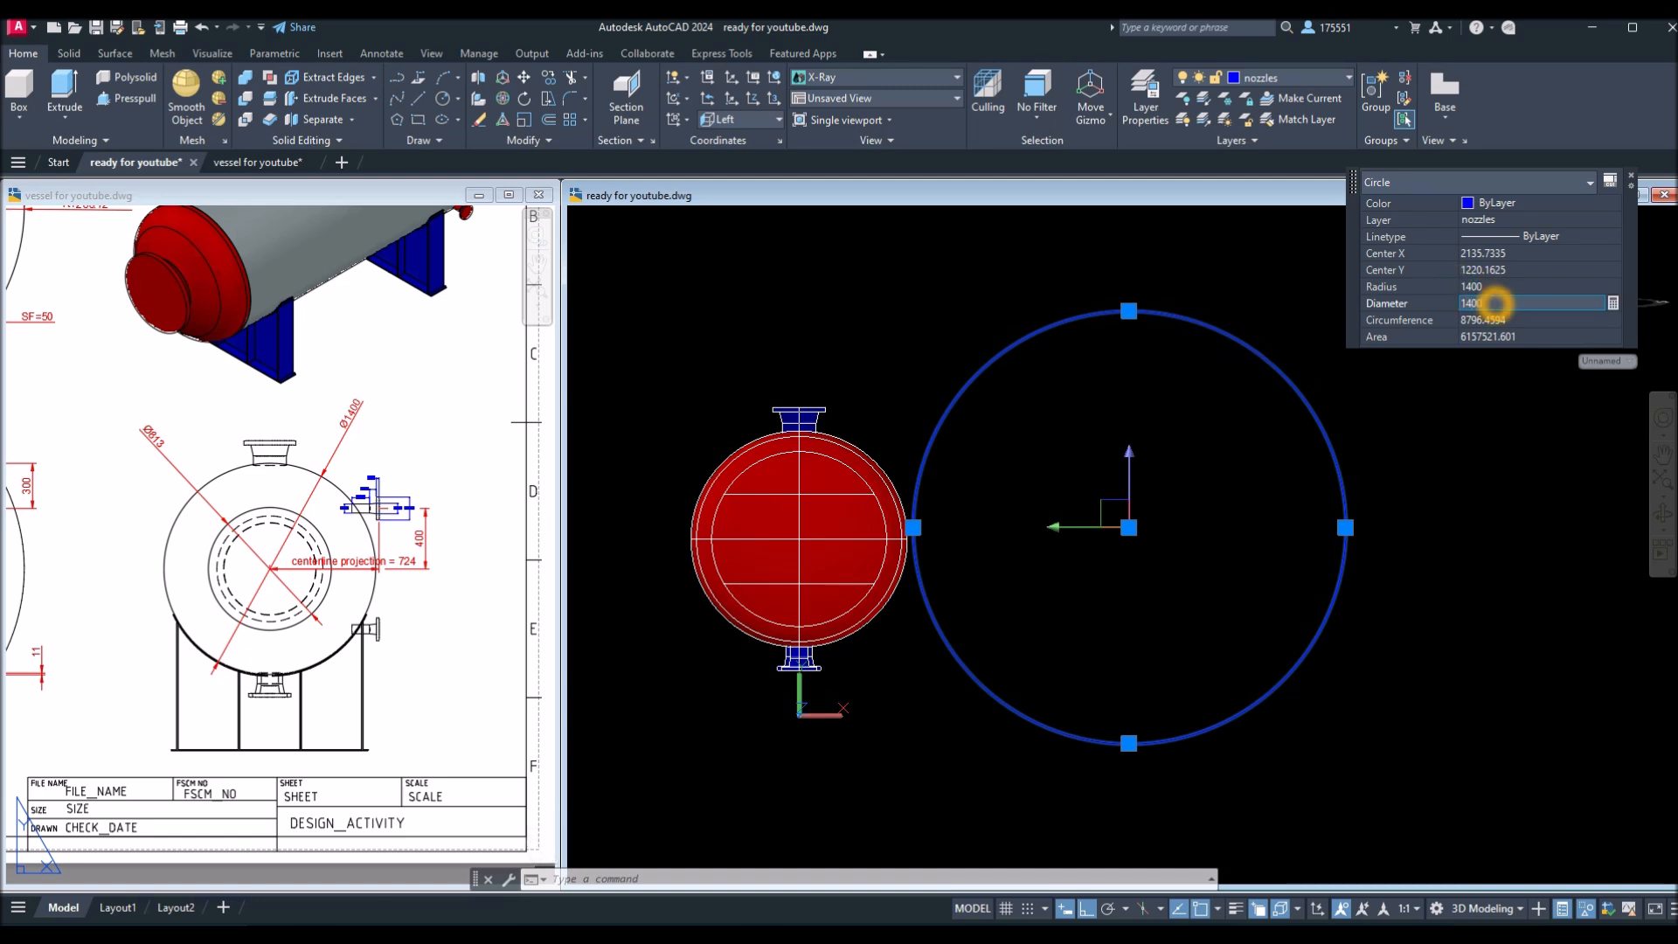
type("1400")
key("Tab")
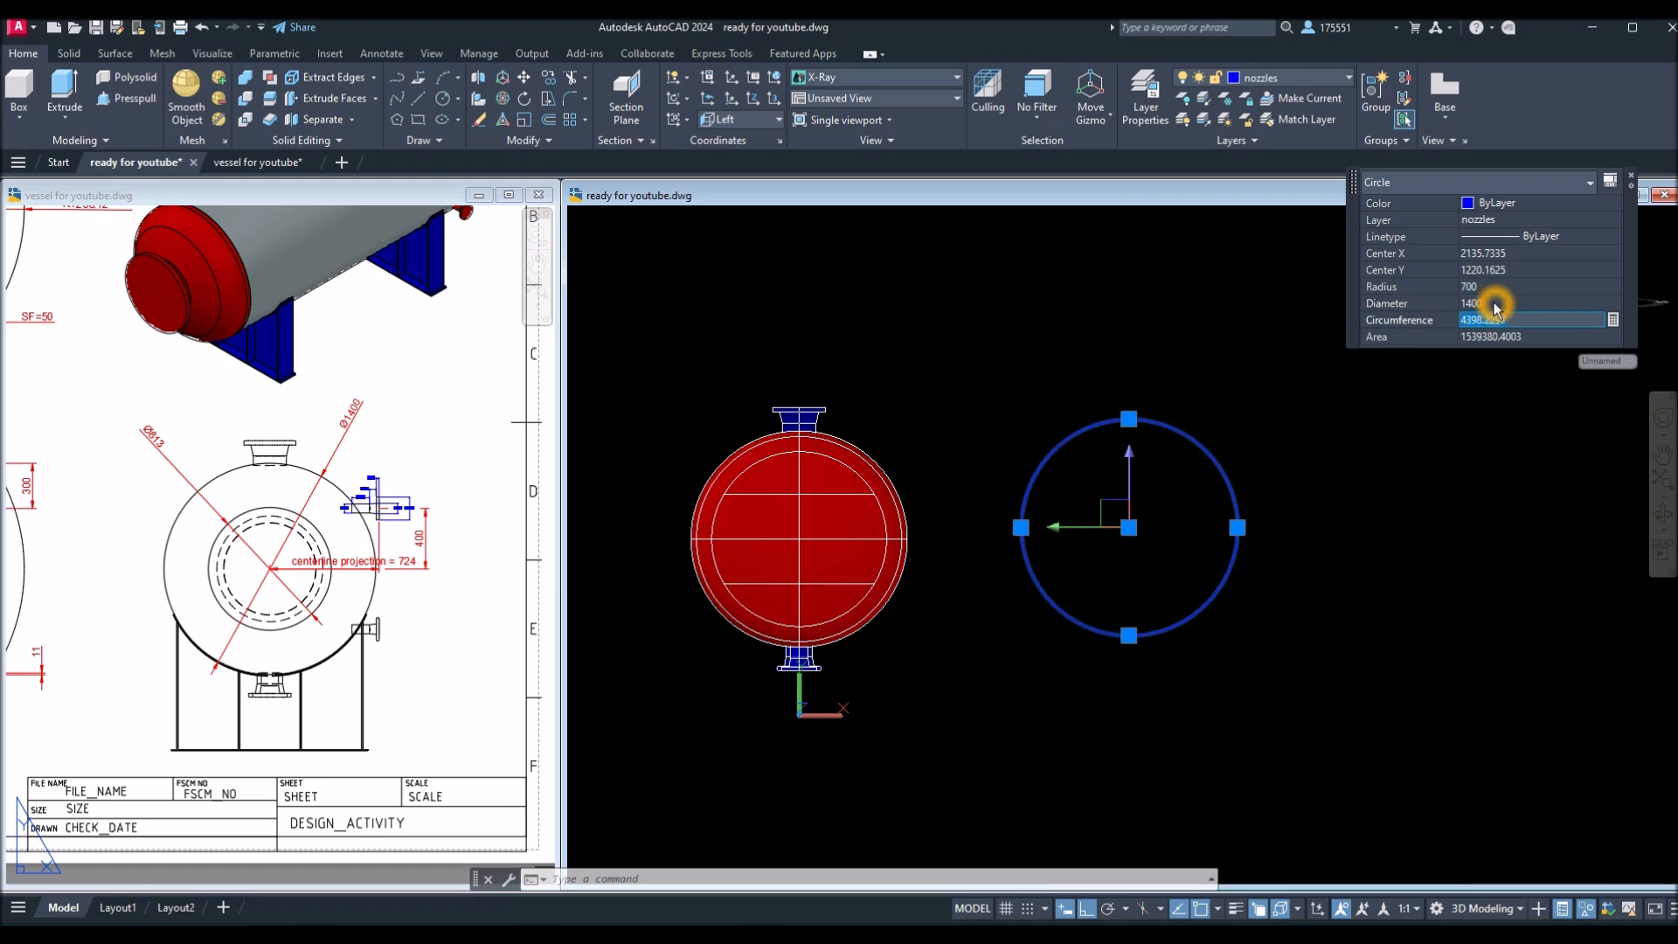
key("Escape")
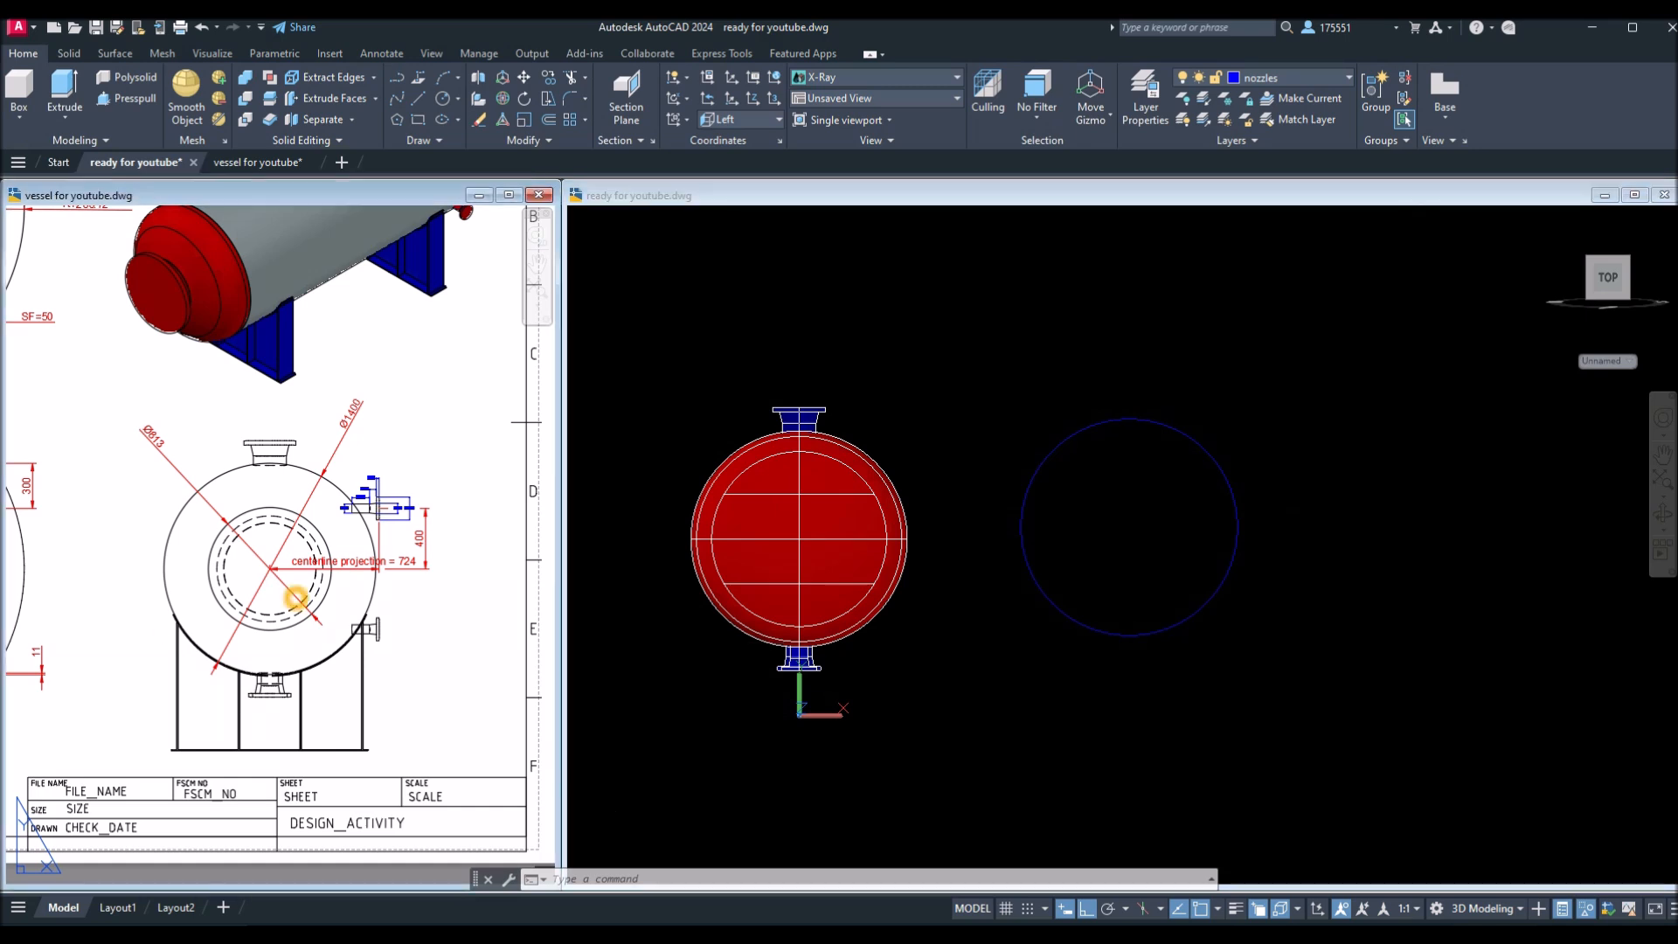
Check the side view dimensions and draw connected lines from the circle's centre, 724 mm horizontally outward and 400 mm straight up.
left_click(288, 600)
scroll(348, 570, "up", 4)
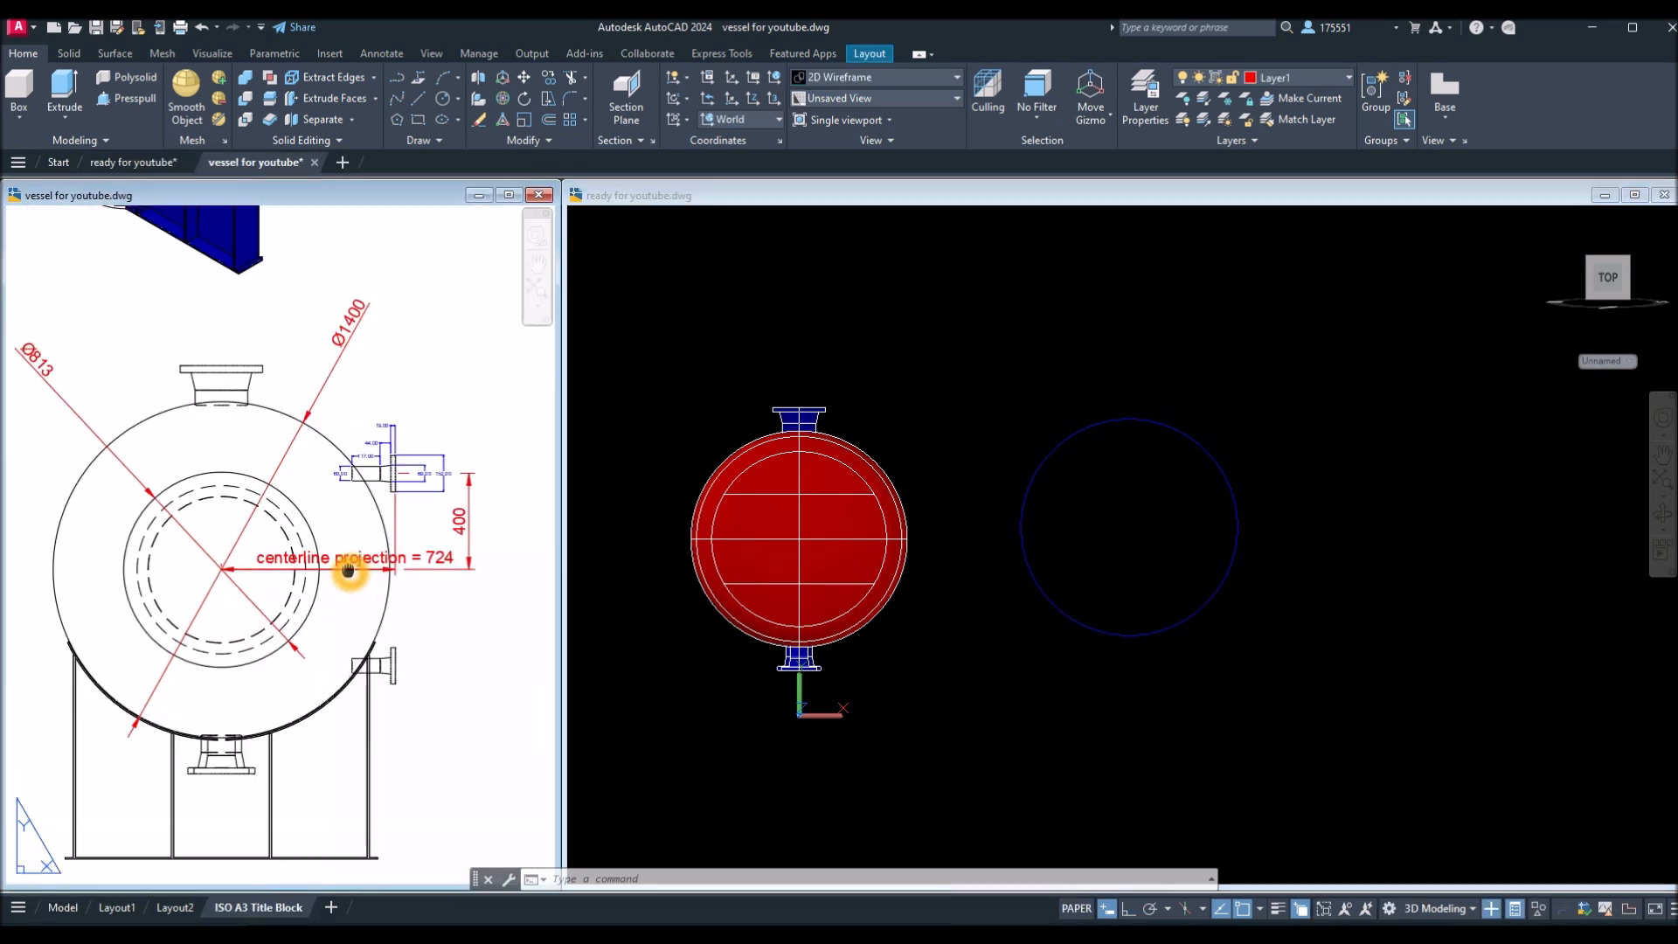
left_click(1306, 661)
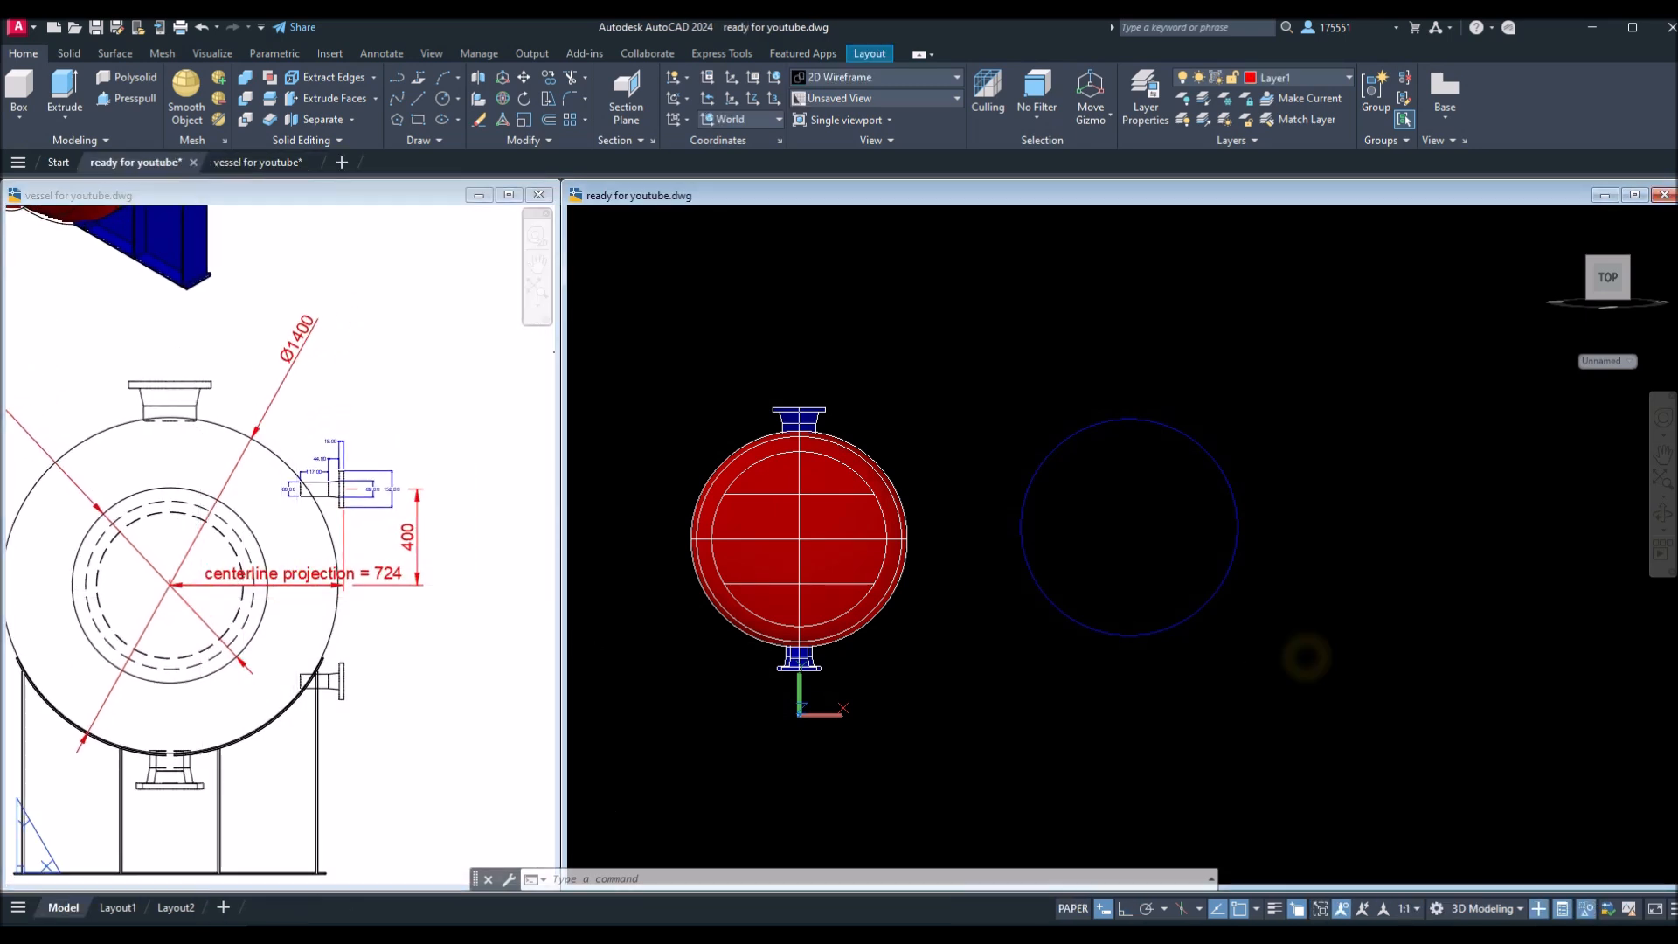
type("l")
key("Return")
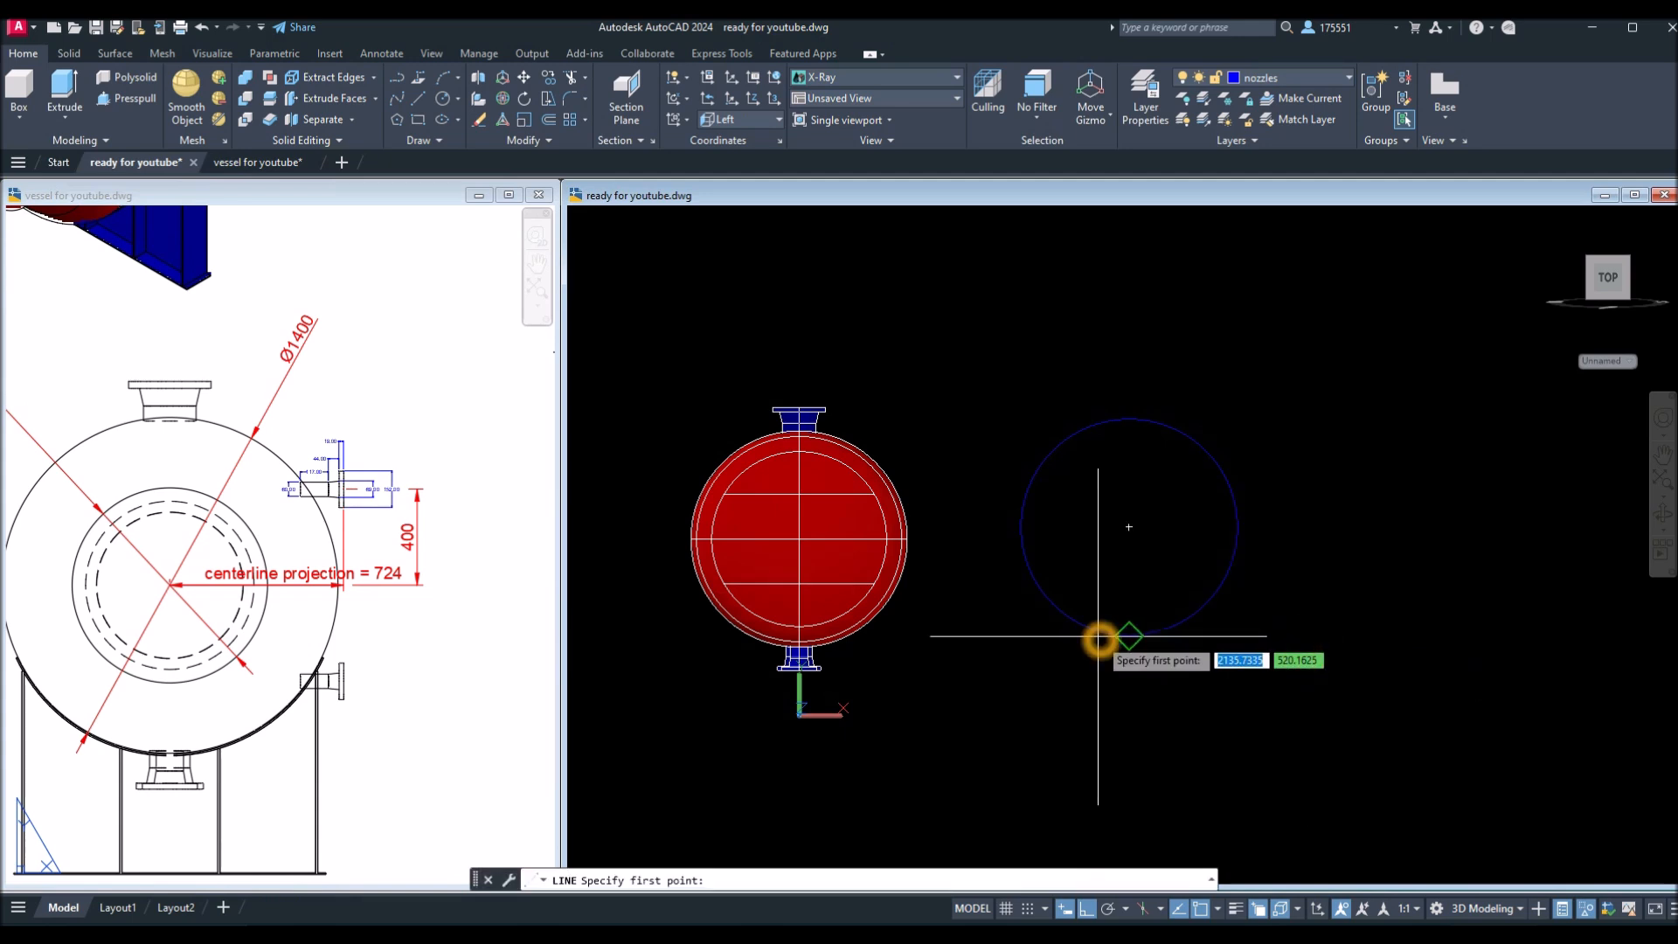
left_click(1127, 529)
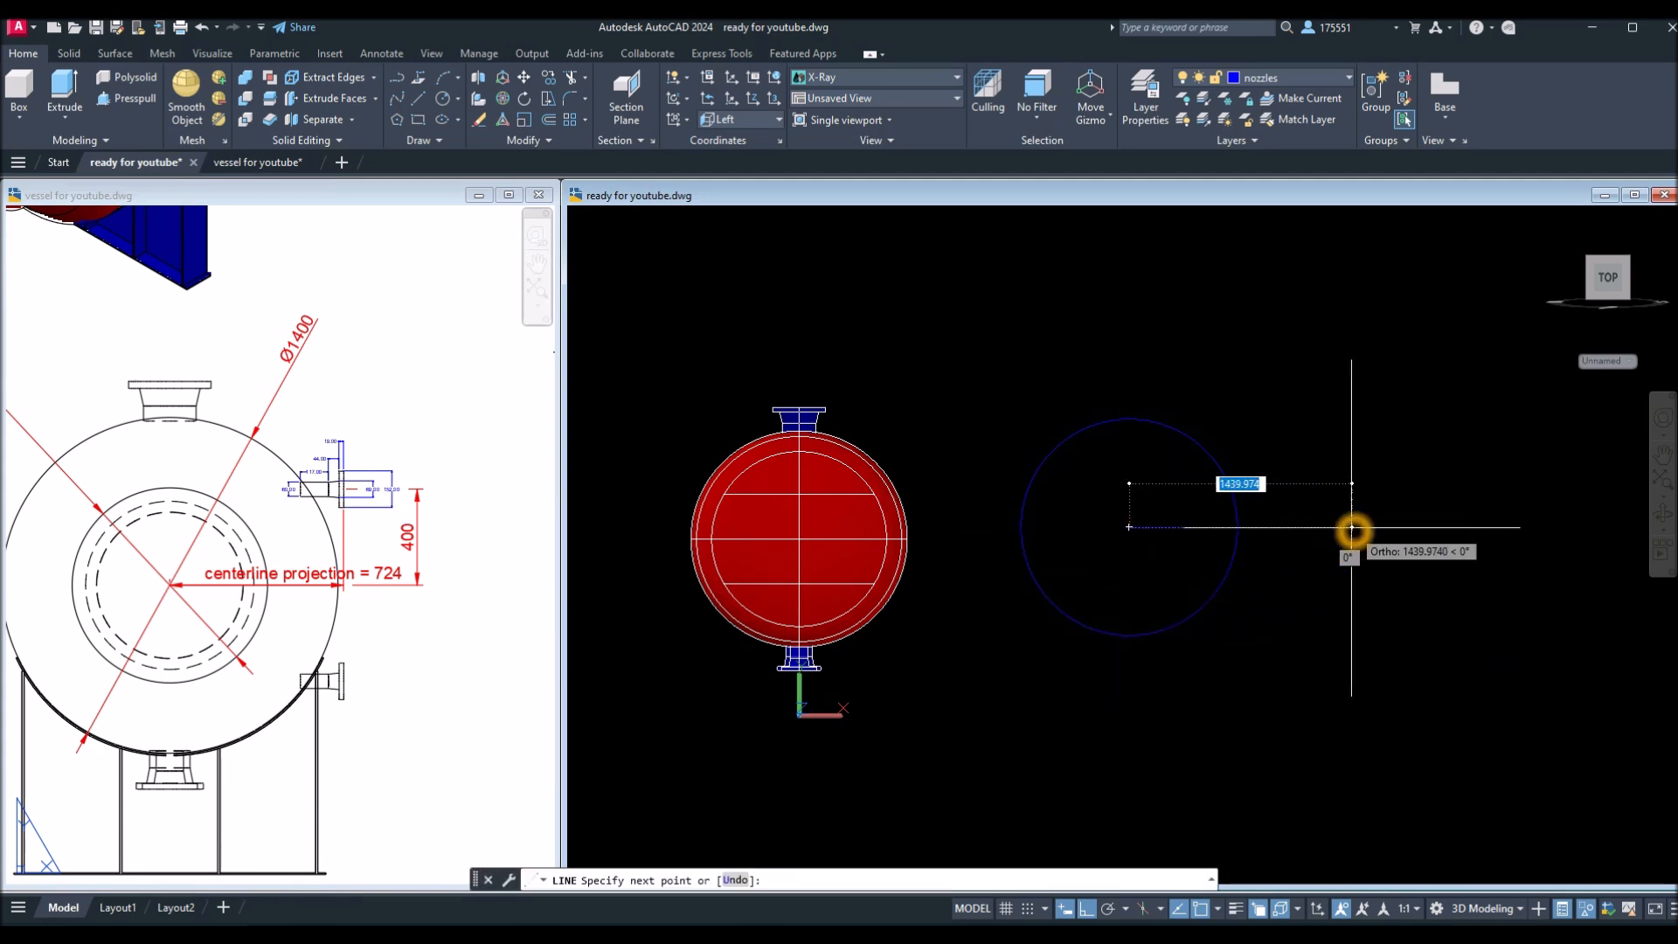
type("724")
key("Return")
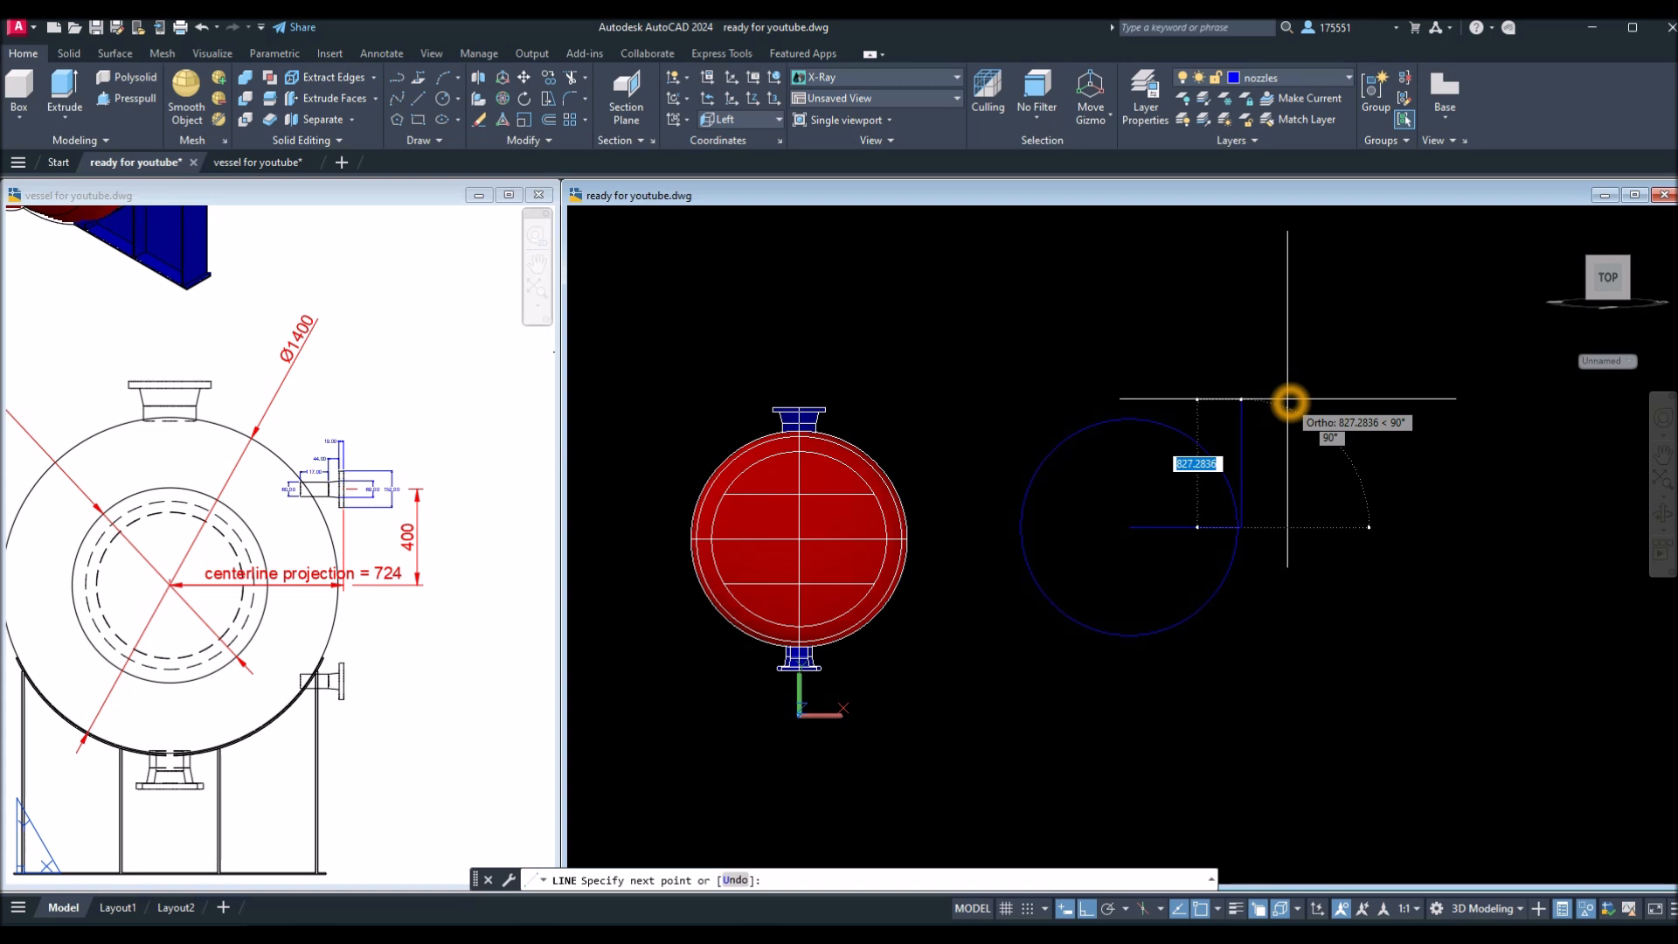
type("400")
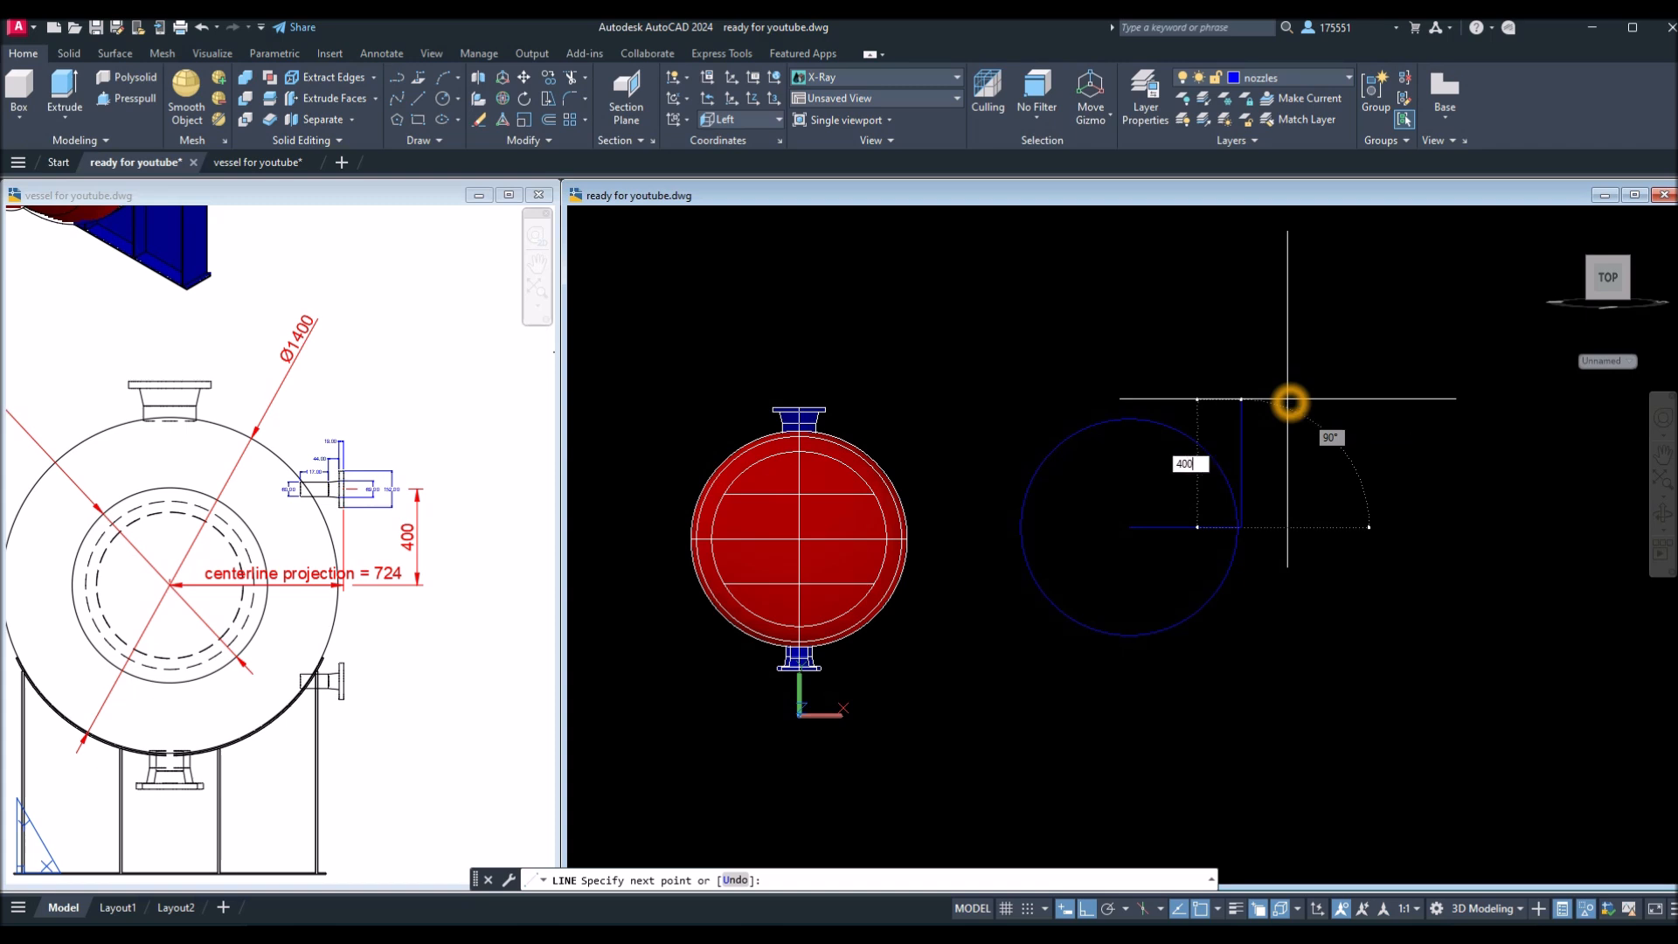
key("Return")
right_click(1354, 442)
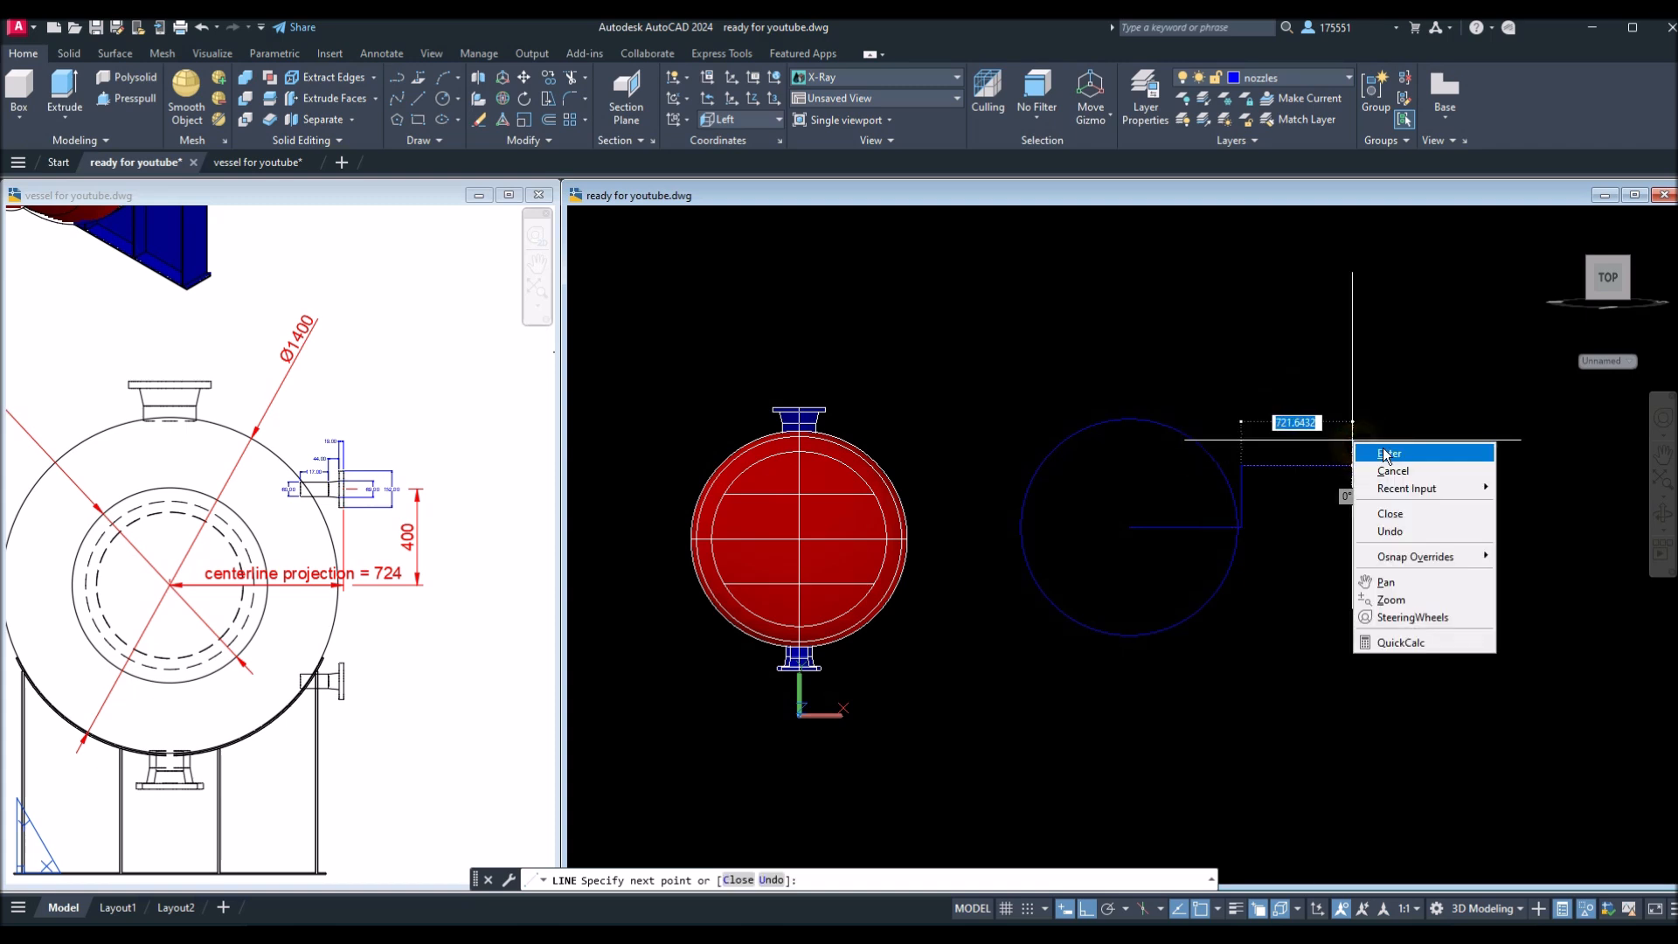
left_click(1385, 454)
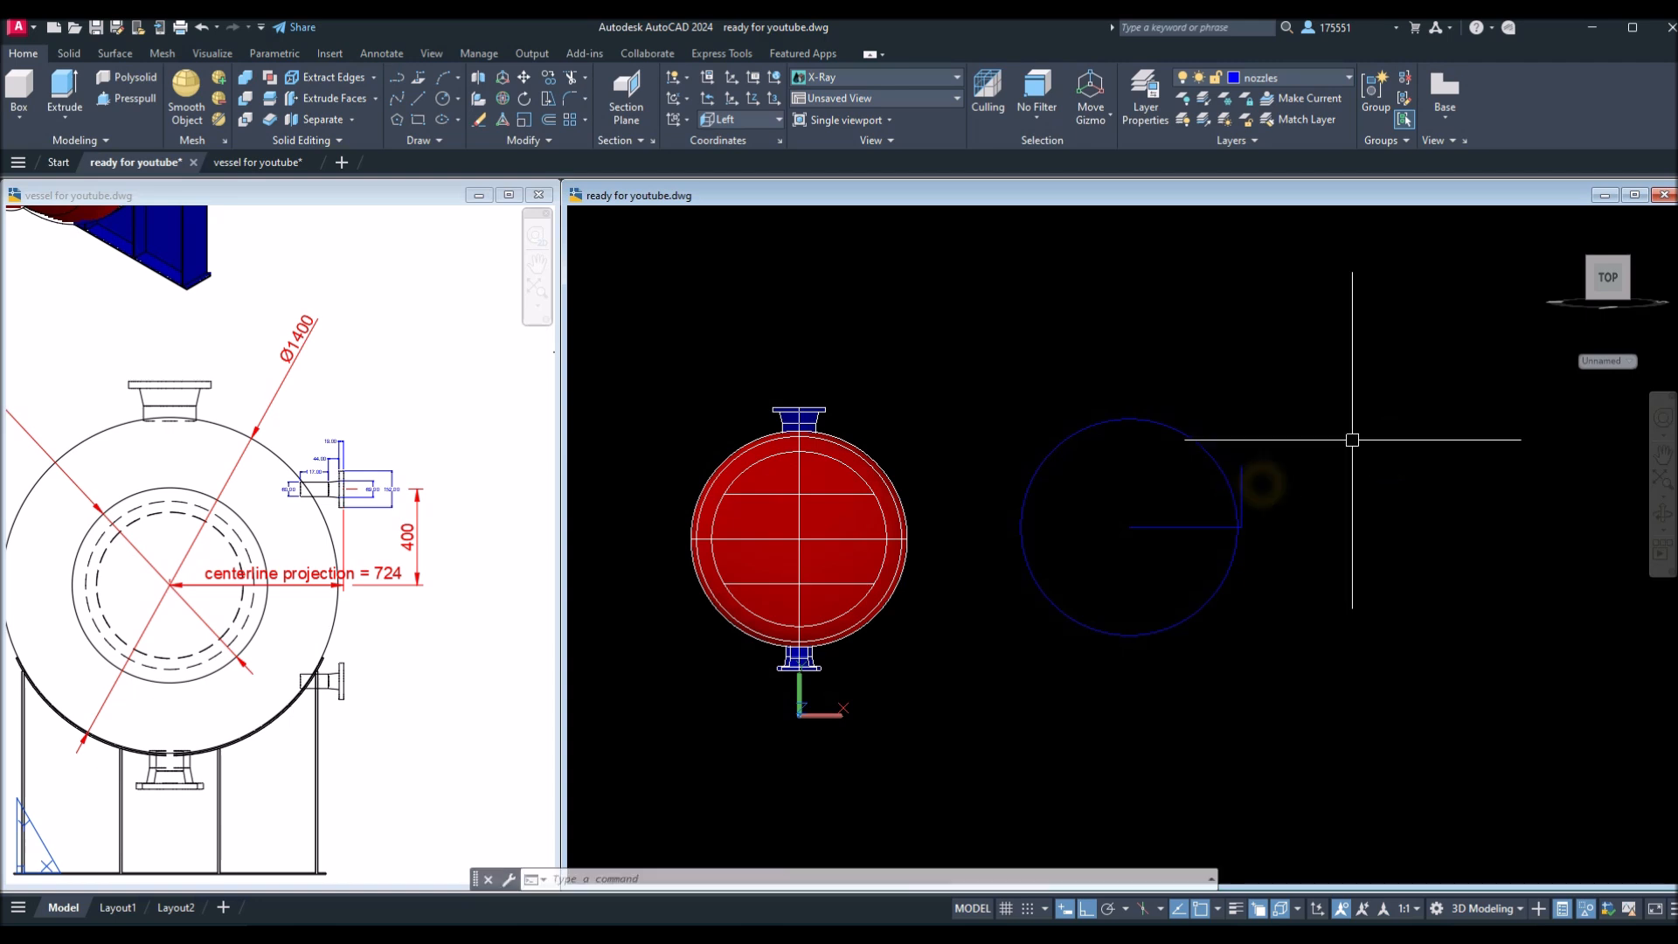
Define a new UCS beside the circle with its Z axis pointing outward, parallel to the 724 mm line.
left_click(1262, 479)
scroll(1261, 481, "down", 3)
scroll(1261, 481, "up", 2)
scroll(1259, 484, "up", 3)
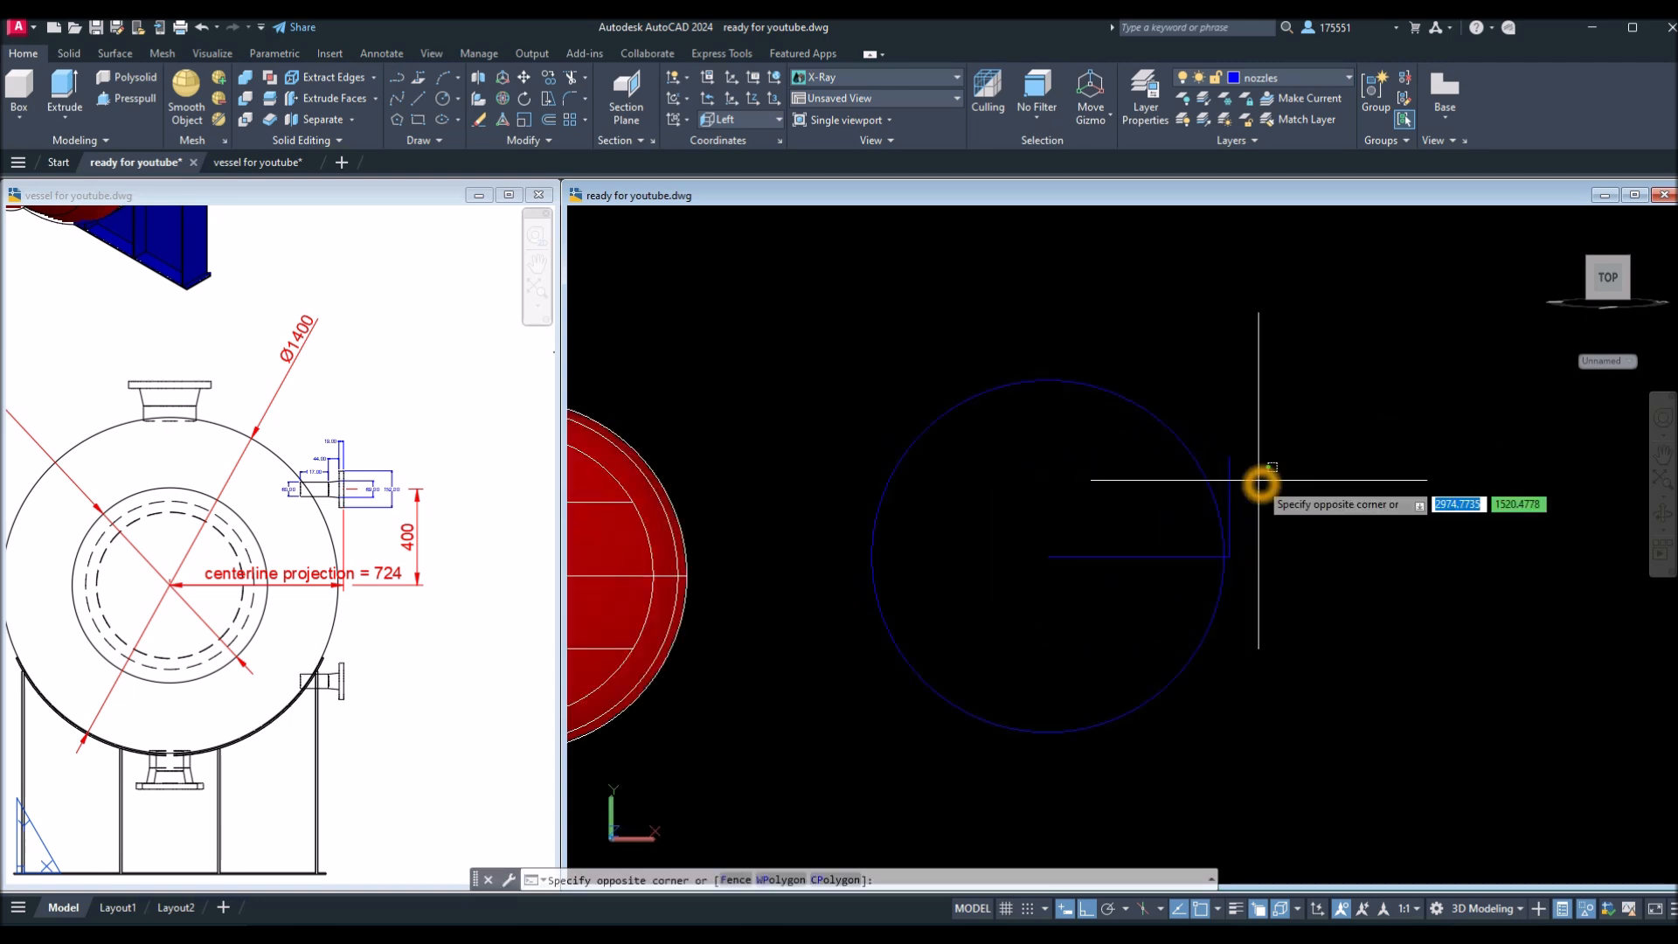
left_click(1258, 481)
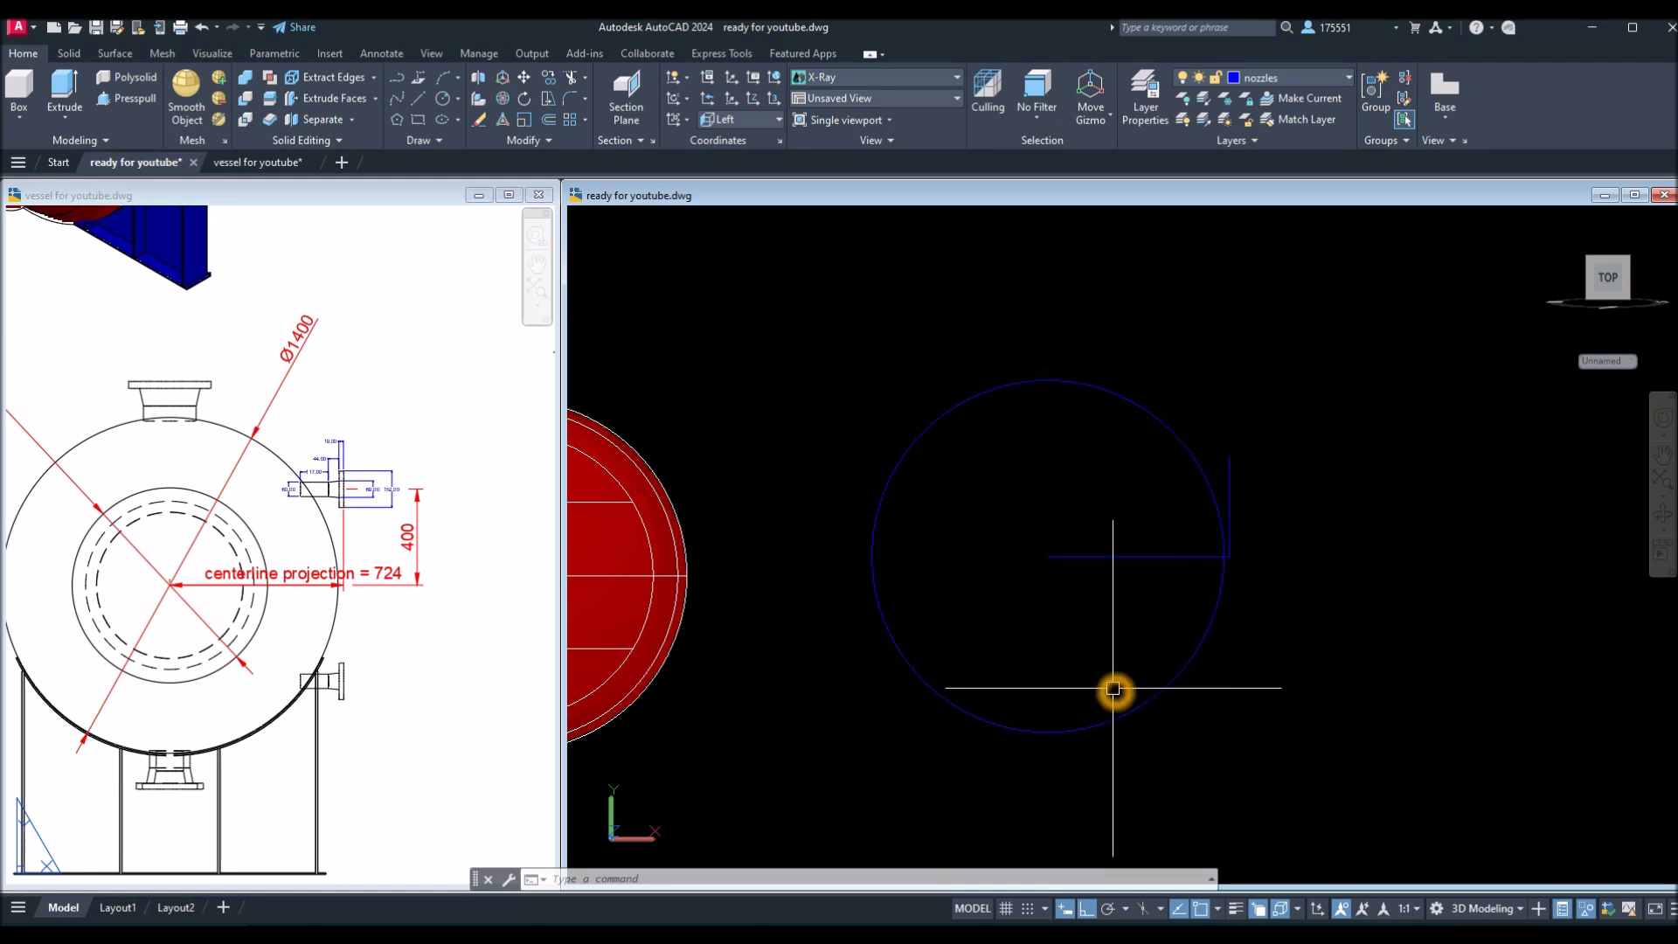
middle_click_drag(1113, 690, 1243, 713, "shift")
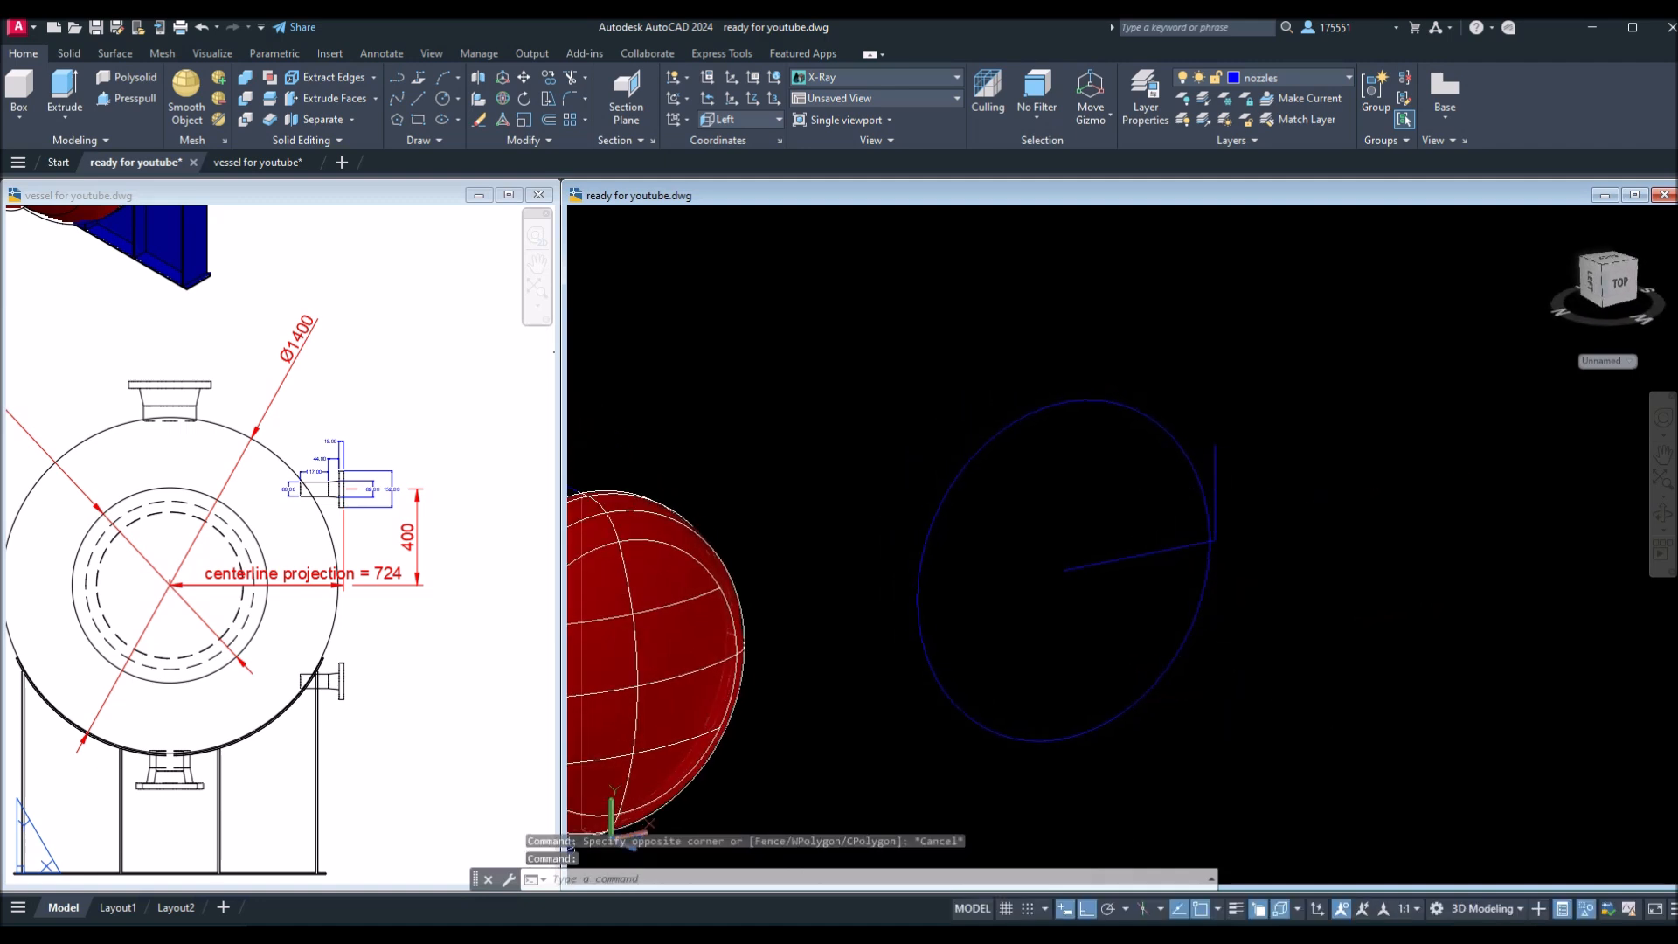
middle_click_drag(1257, 518, 1207, 567)
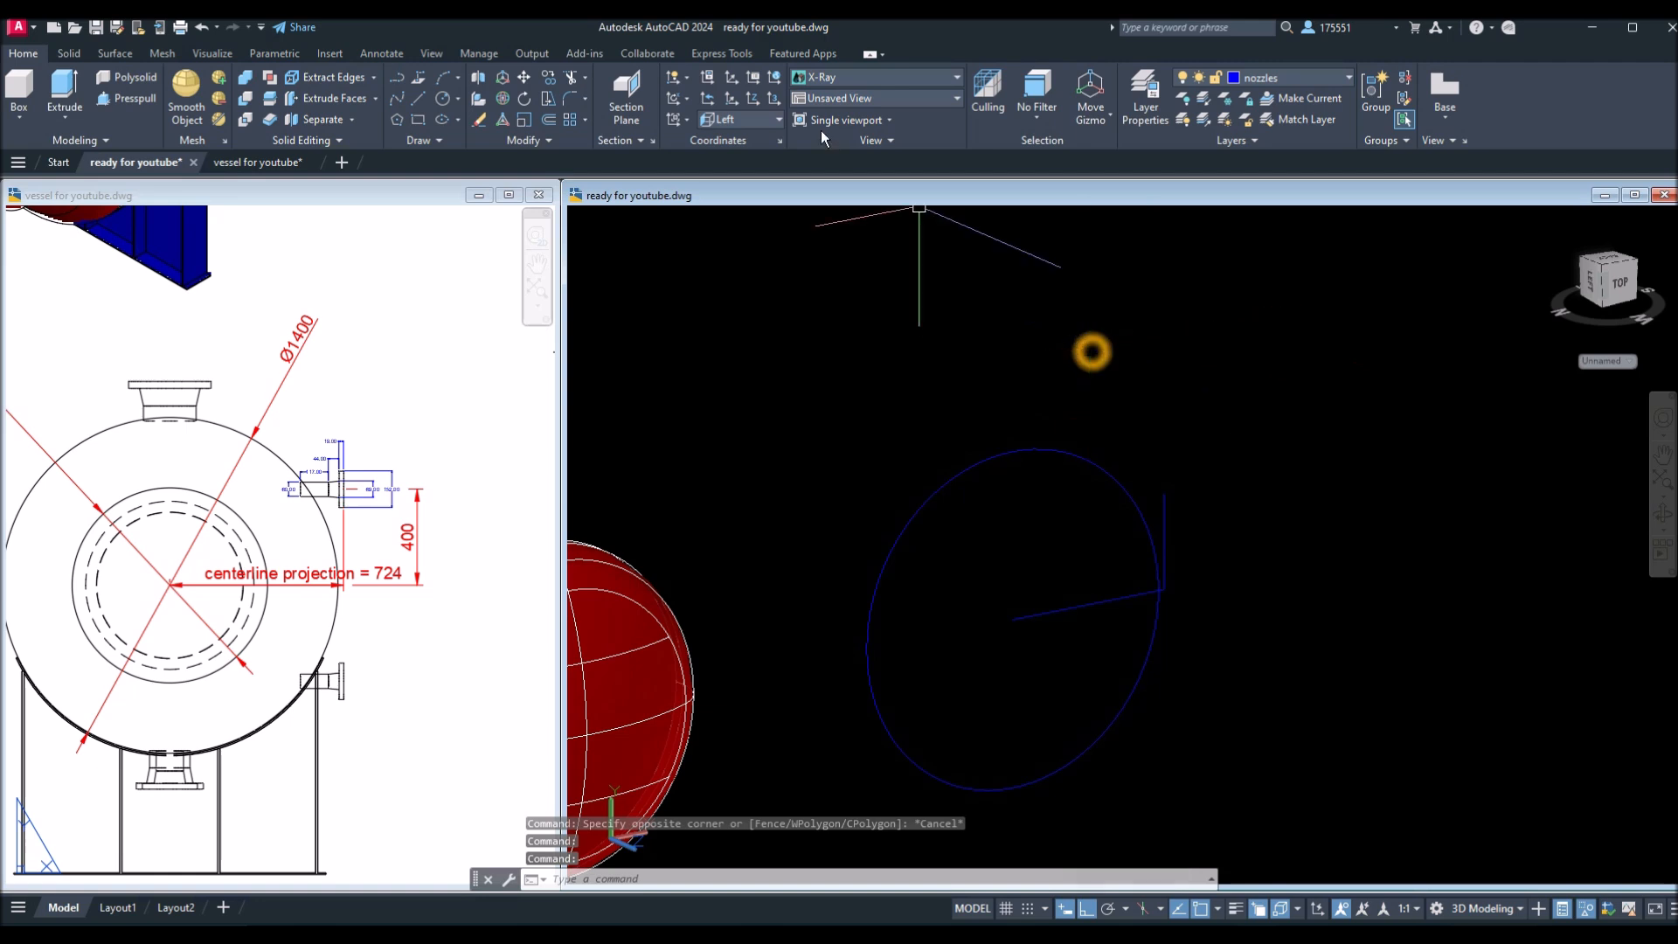
left_click(753, 100)
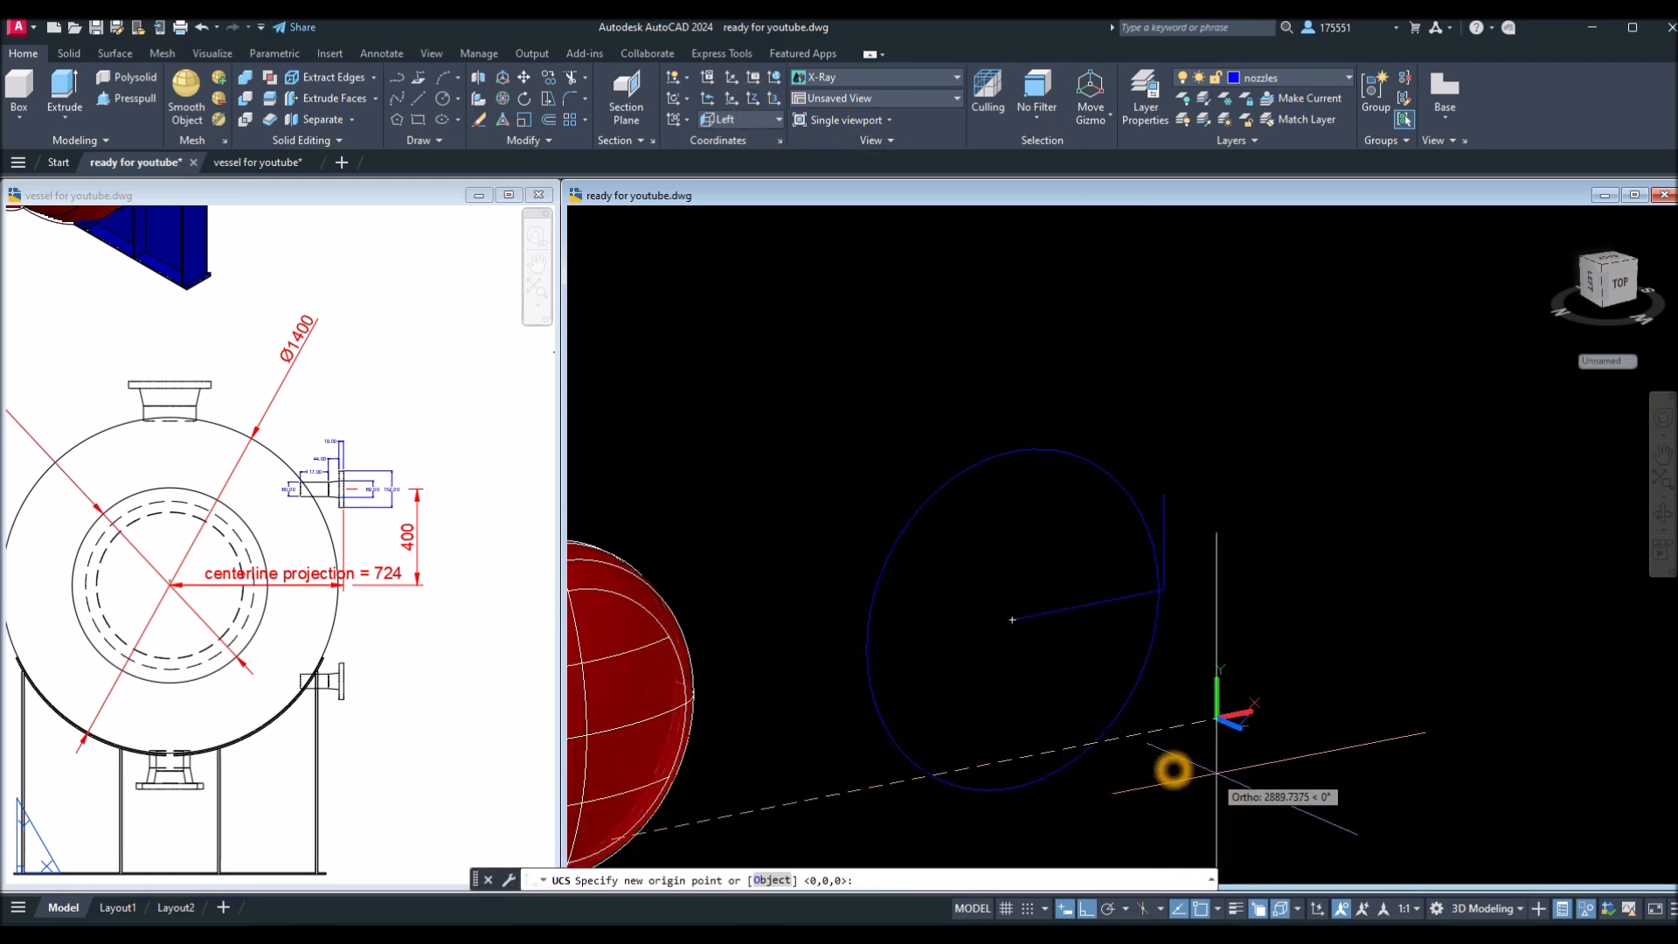
left_click(1224, 718)
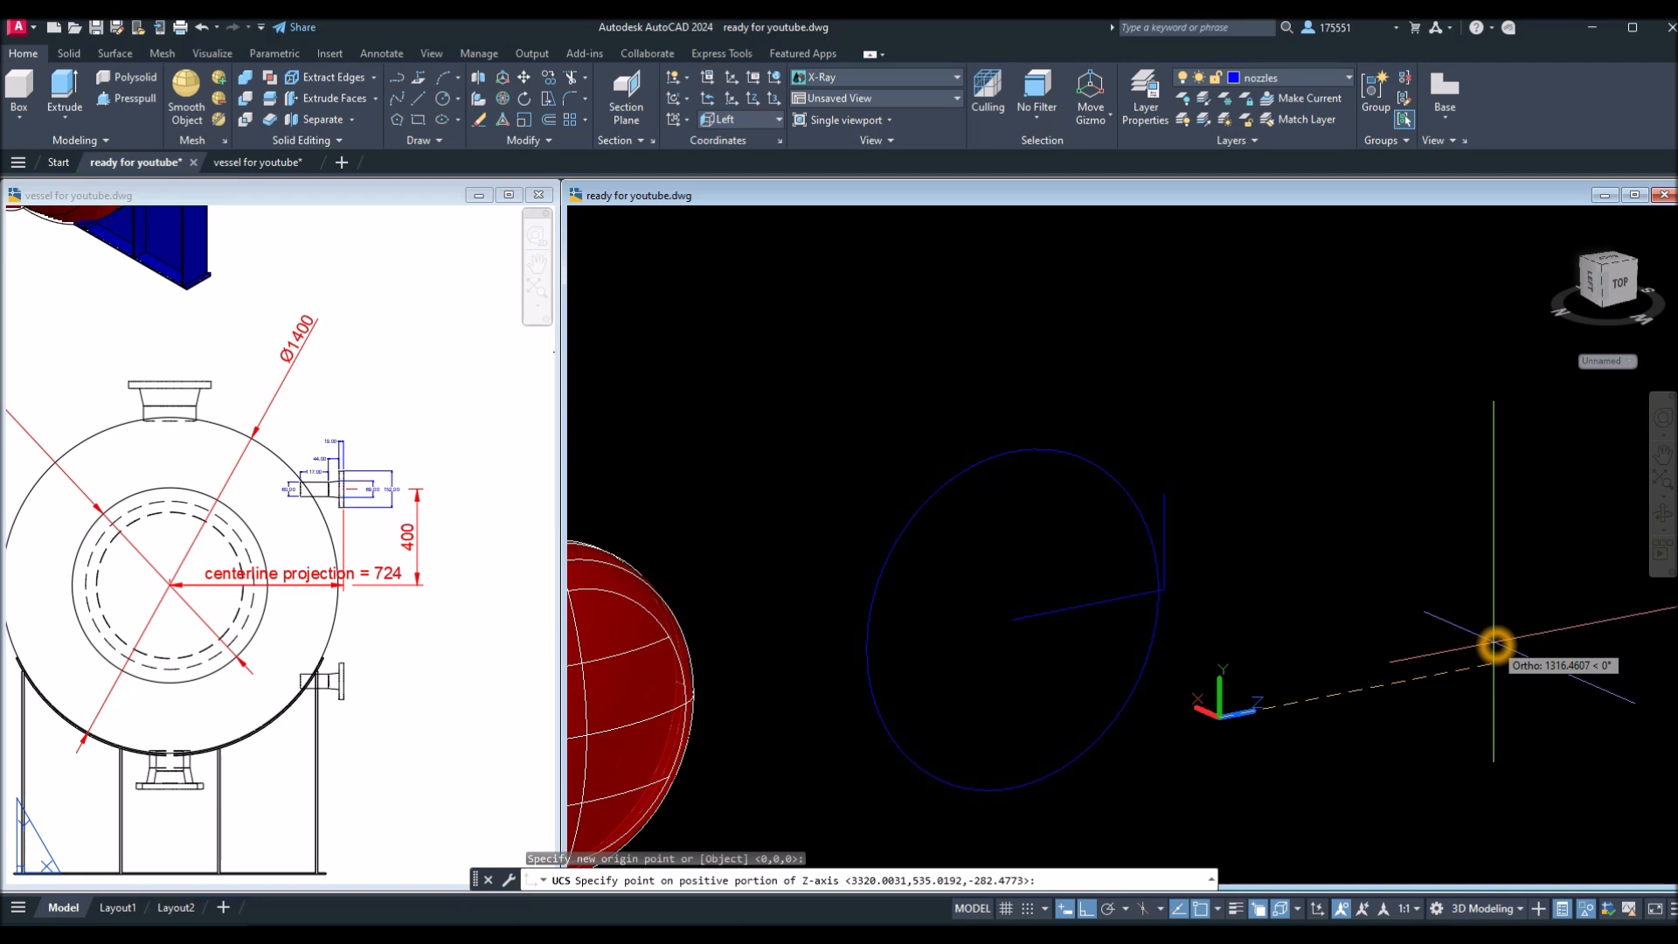
left_click(1495, 644)
middle_click_drag(1247, 644, 1172, 693, "shift")
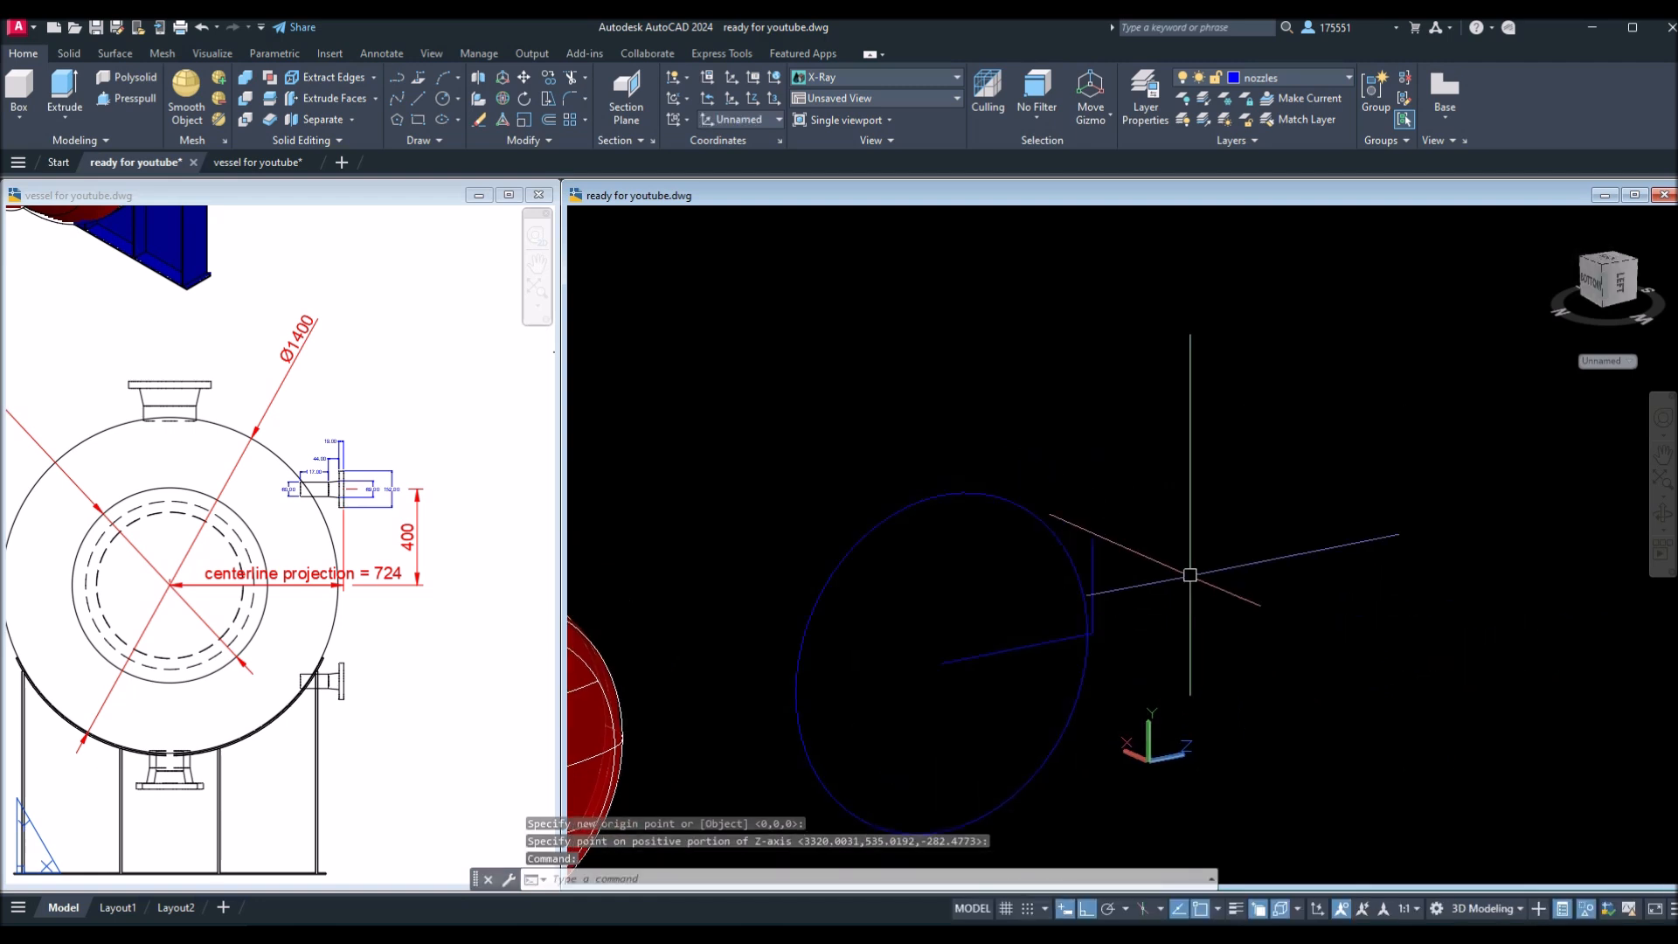
type("c")
key("Return")
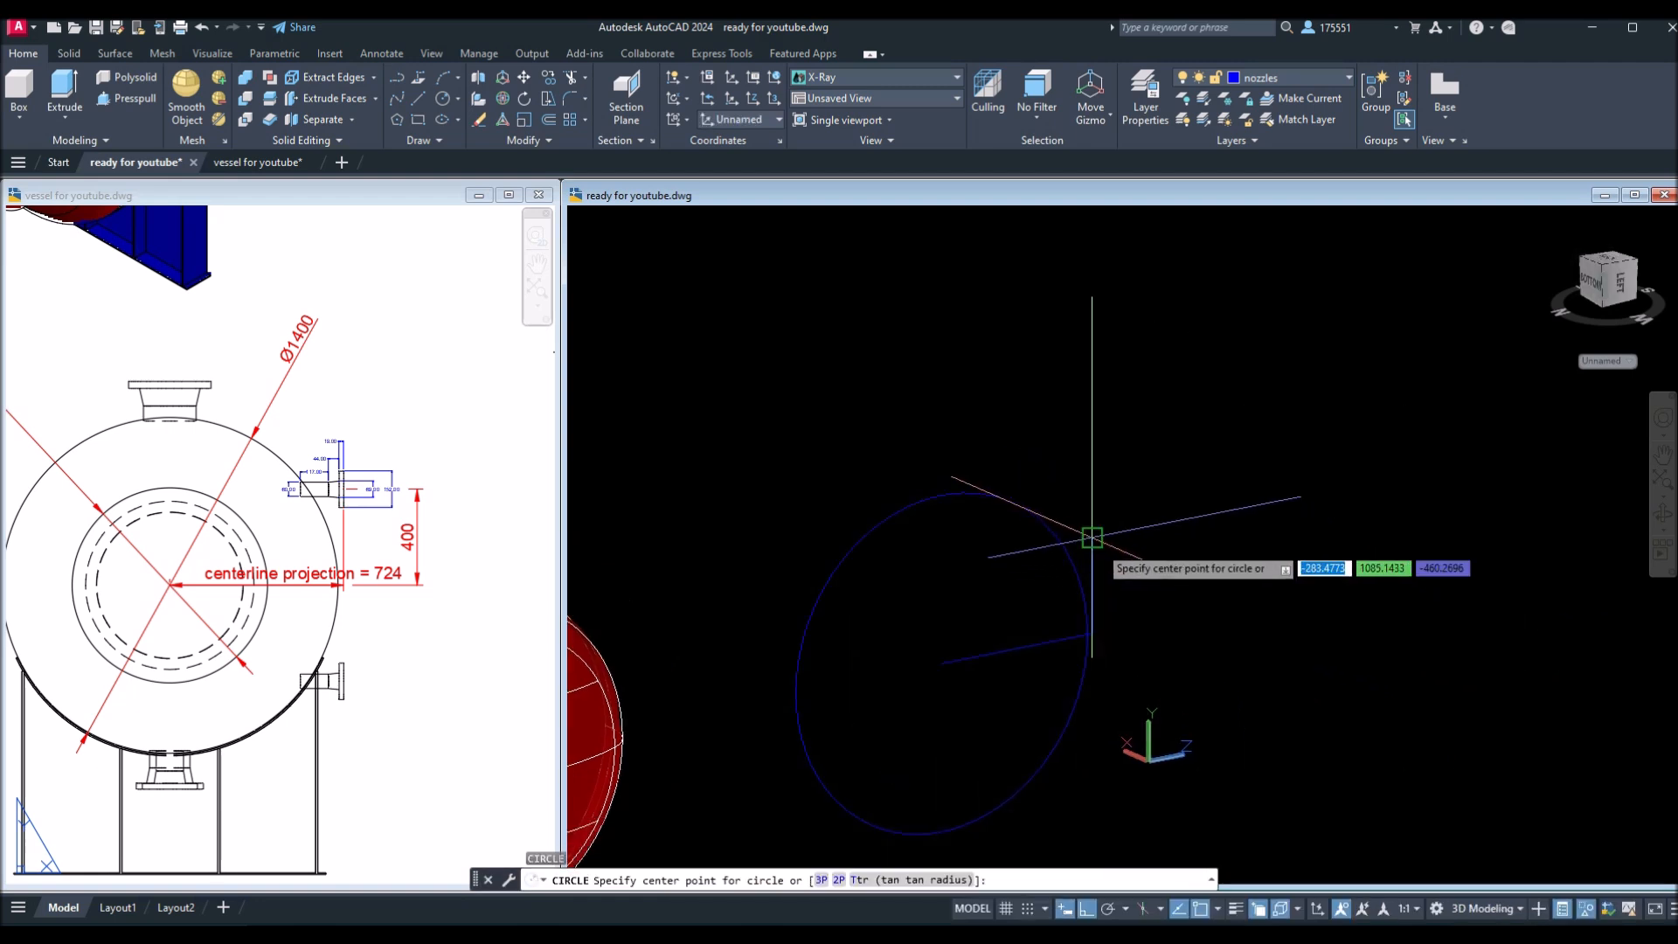
left_click(1092, 538)
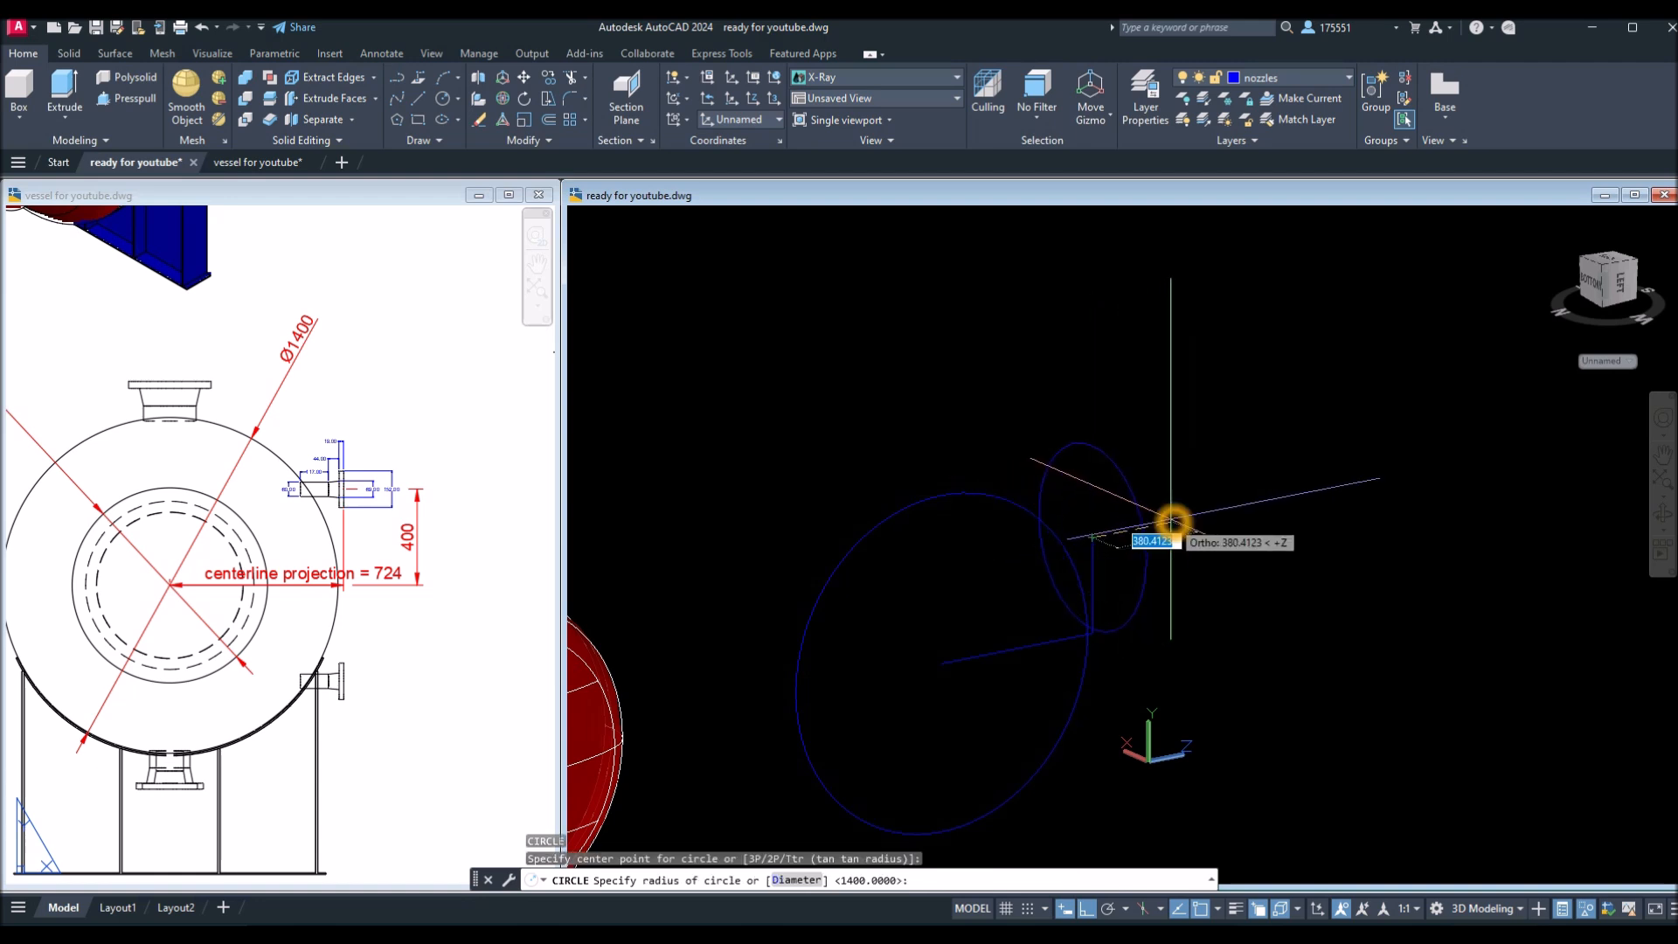
key("Escape")
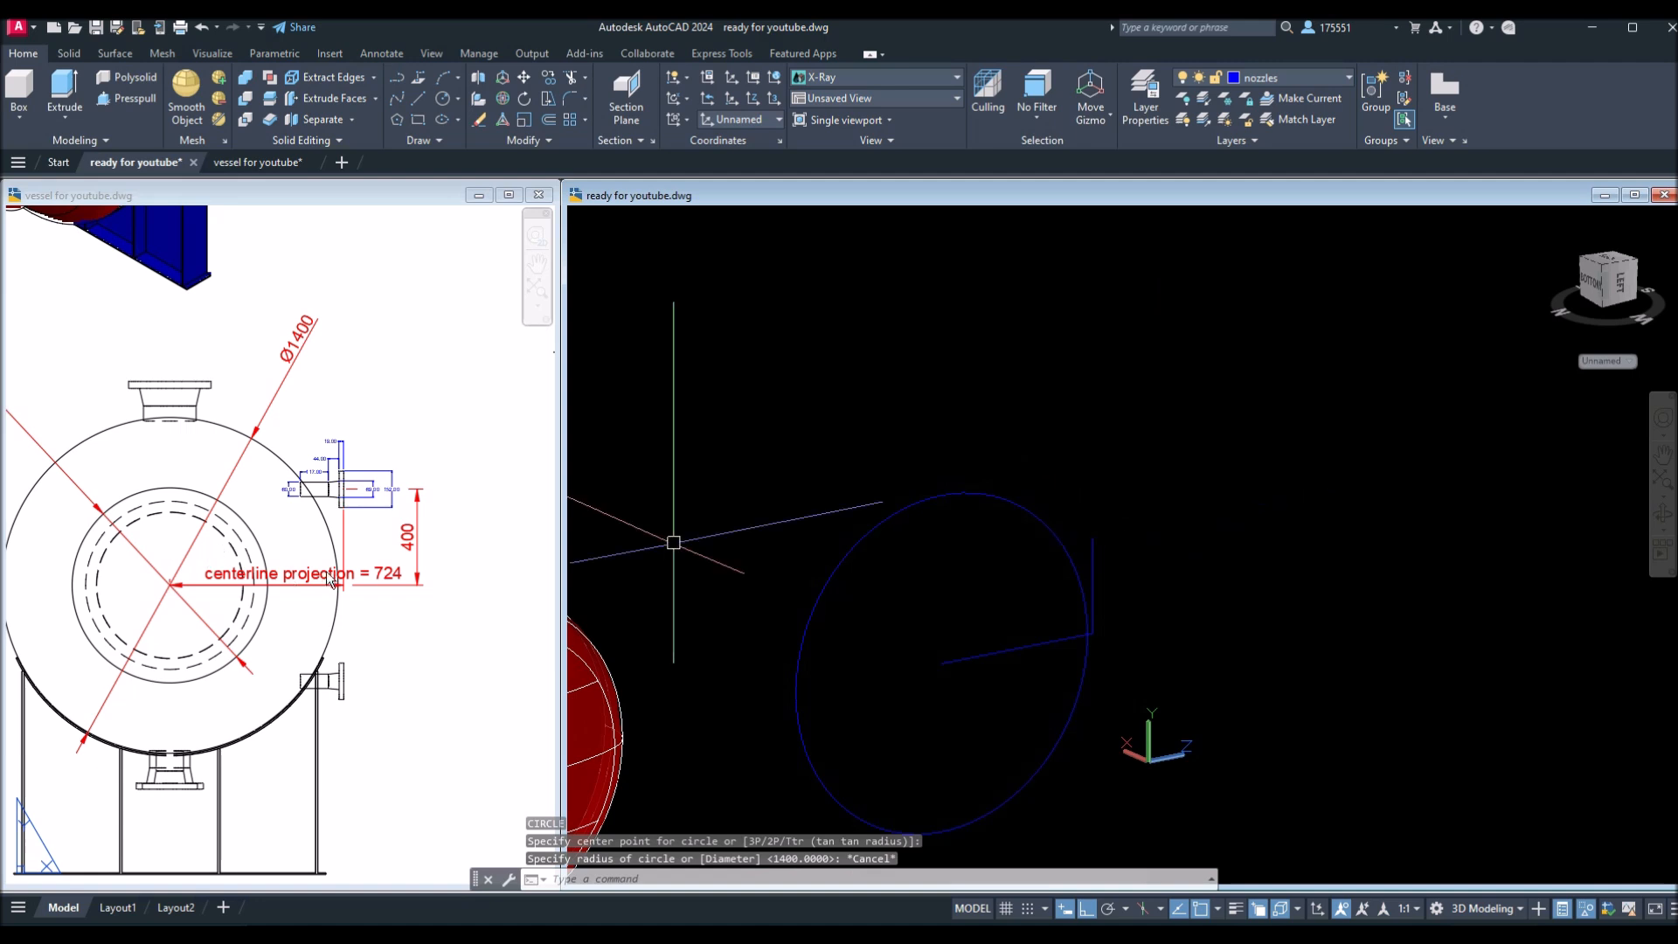
Check the side nozzle's dimensions in the reference drawing and draw a 152 mm diameter circle centred on the upper end of the 400 mm line.
left_click(455, 528)
scroll(356, 524, "up", 4)
scroll(354, 525, "up", 2)
mouse_move(354, 524)
middle_mouse_down()
mouse_move(348, 603)
mouse_move(318, 648)
middle_mouse_up()
left_click(1098, 468)
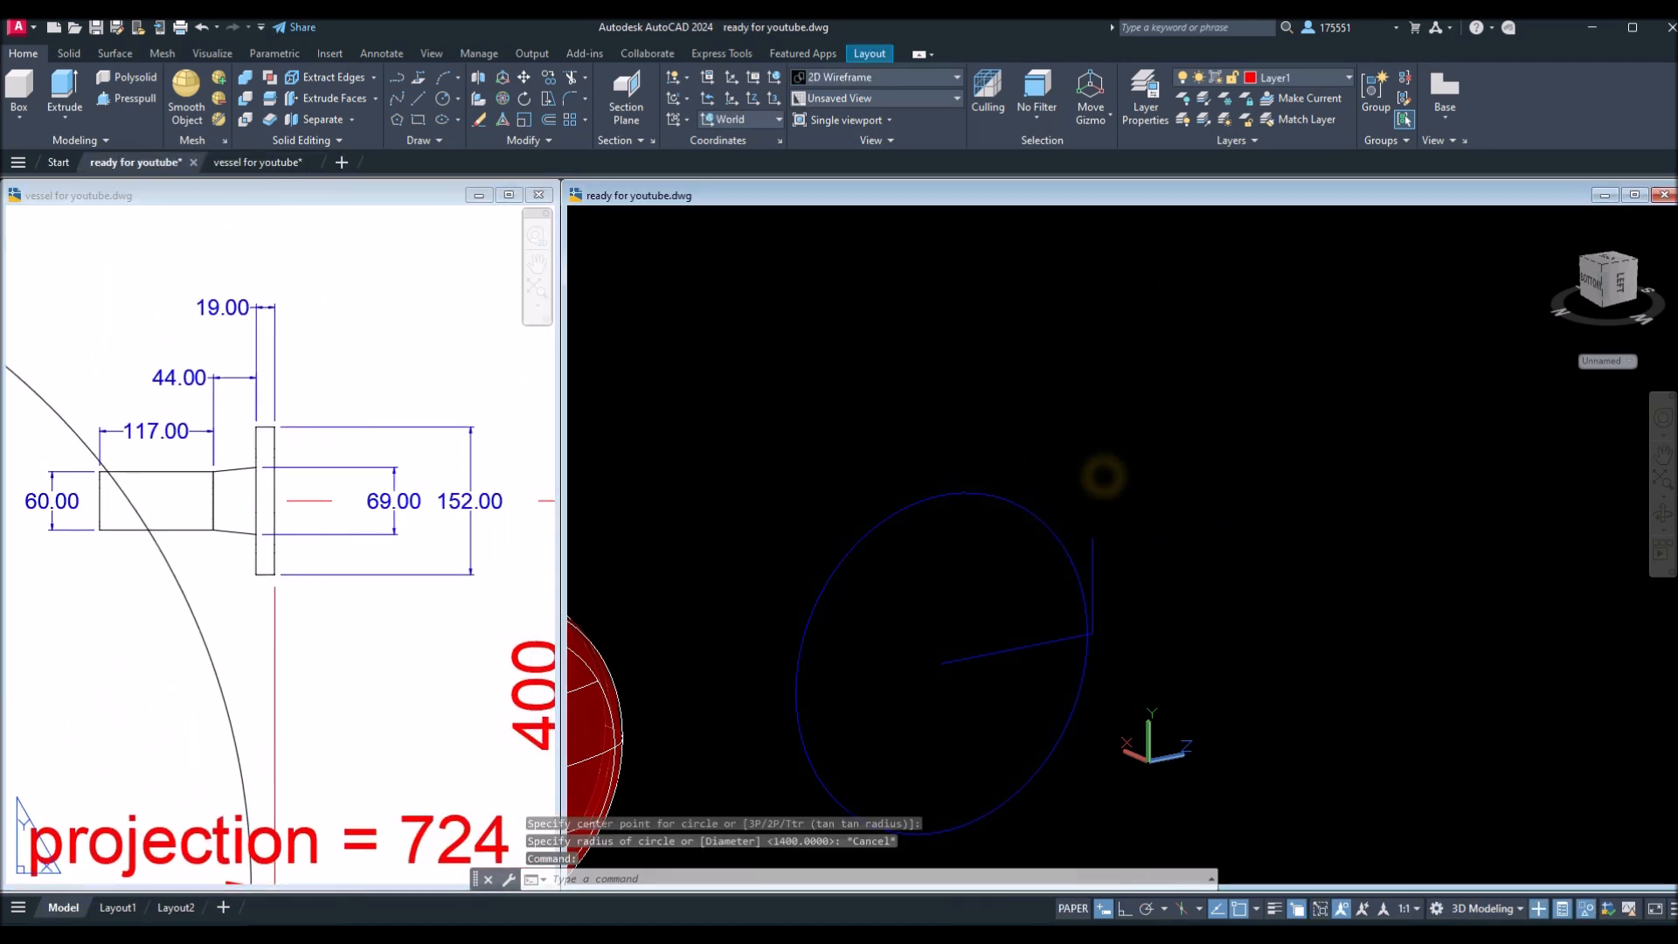
type("c")
key("Return")
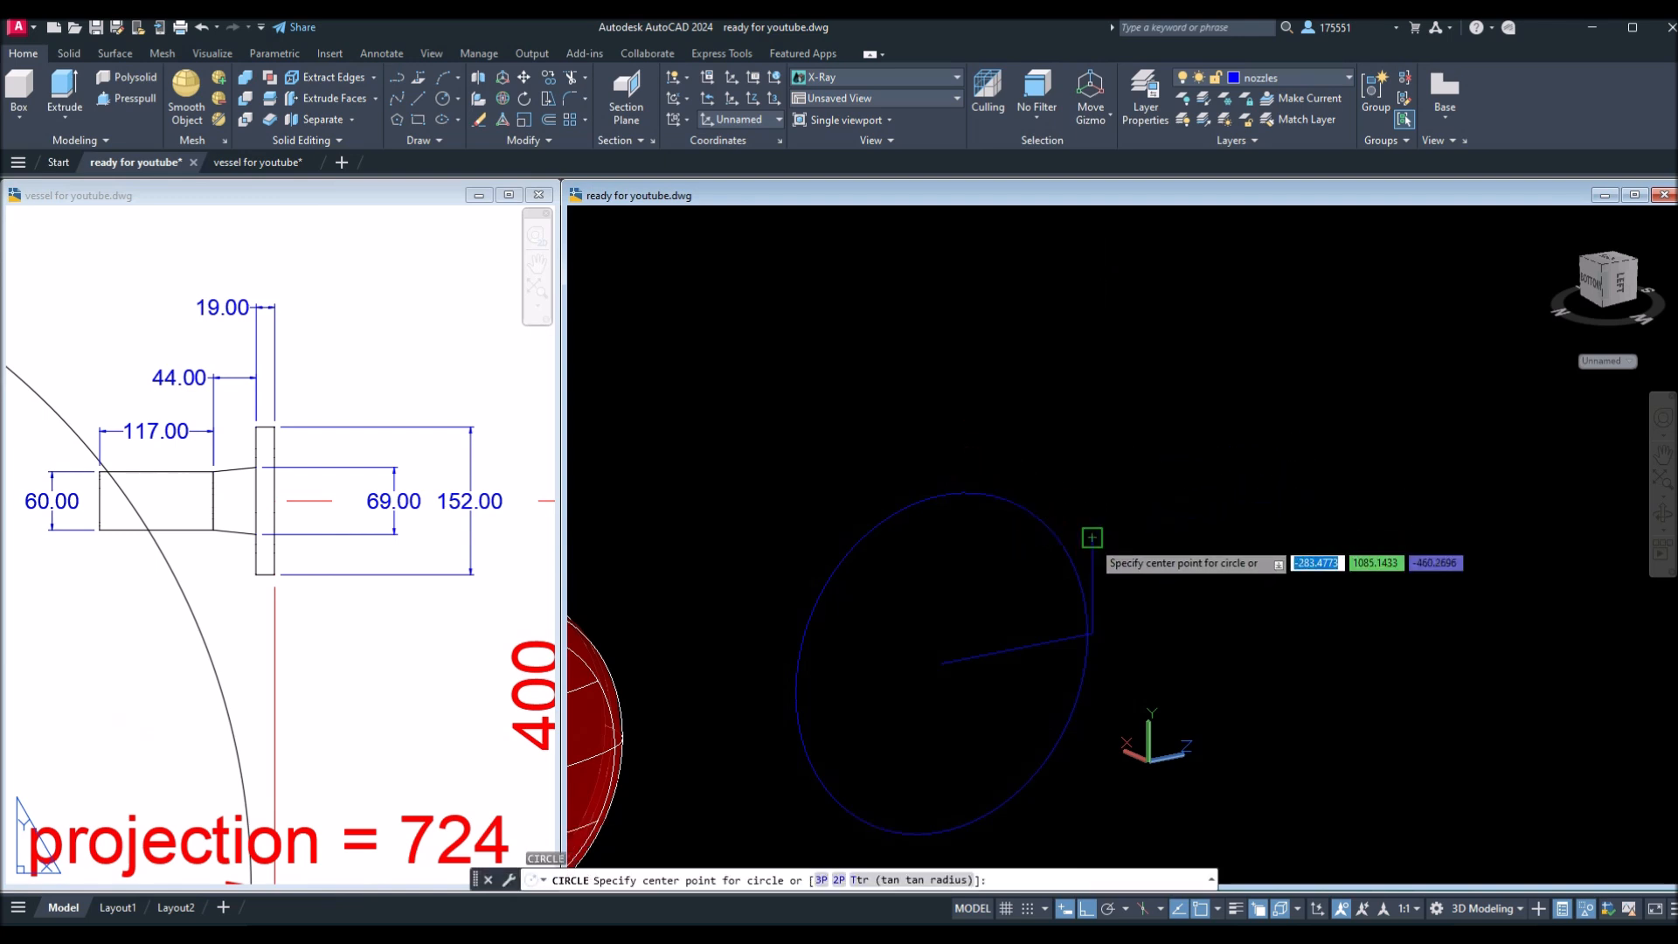
left_click(1094, 536)
type("d")
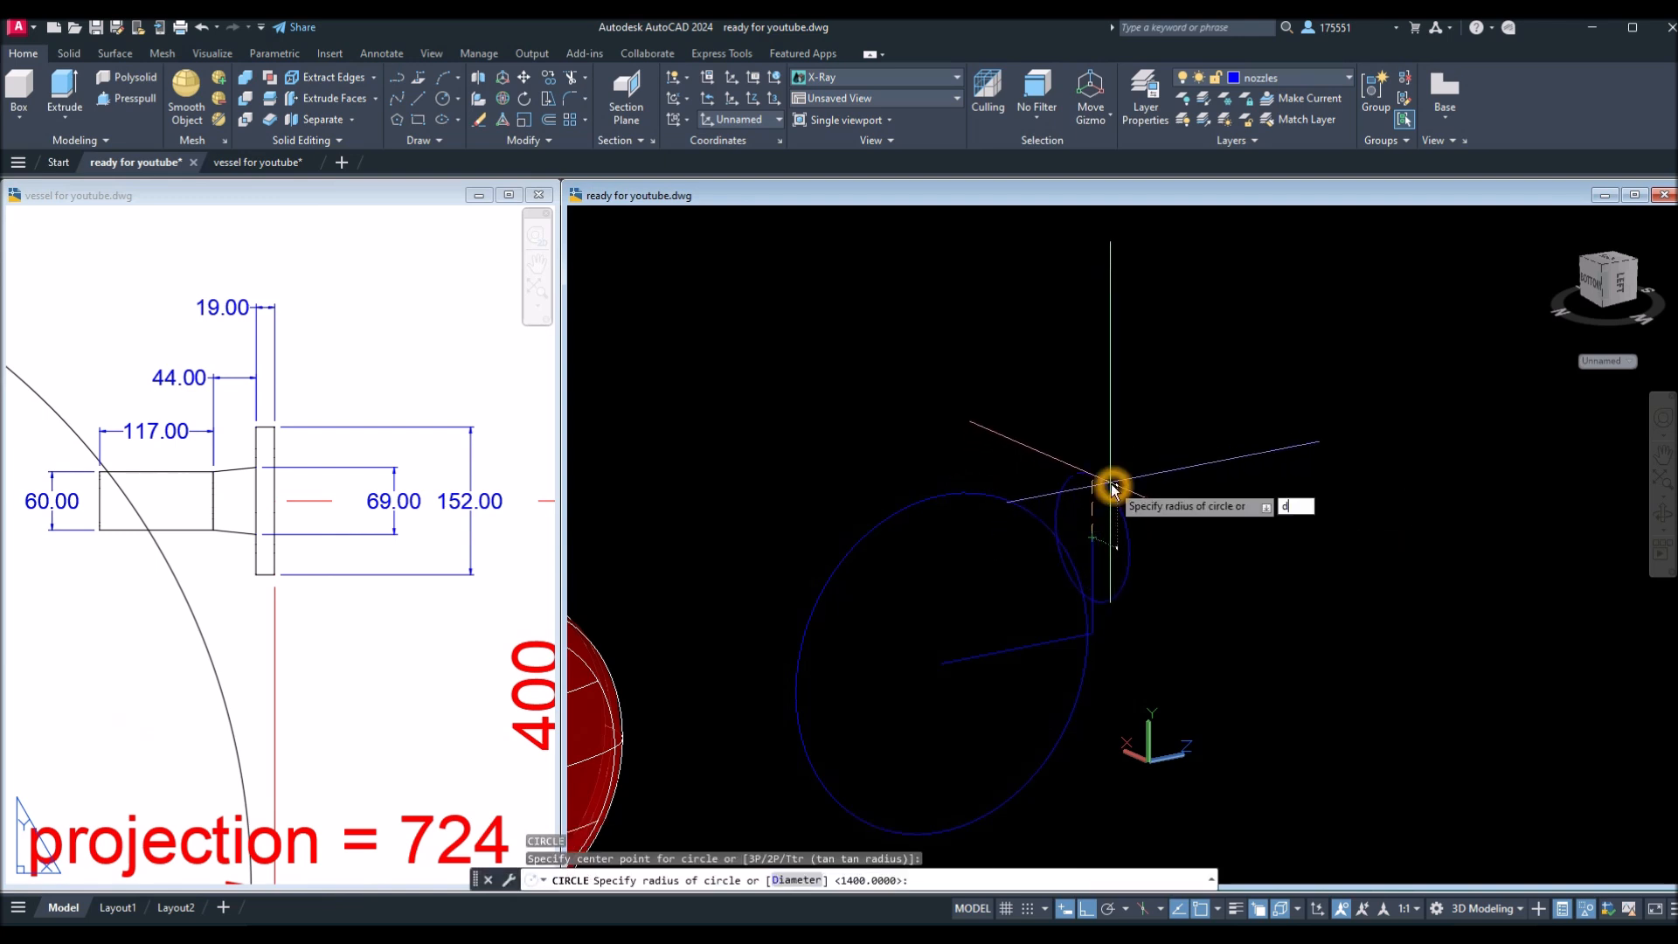
key("Return")
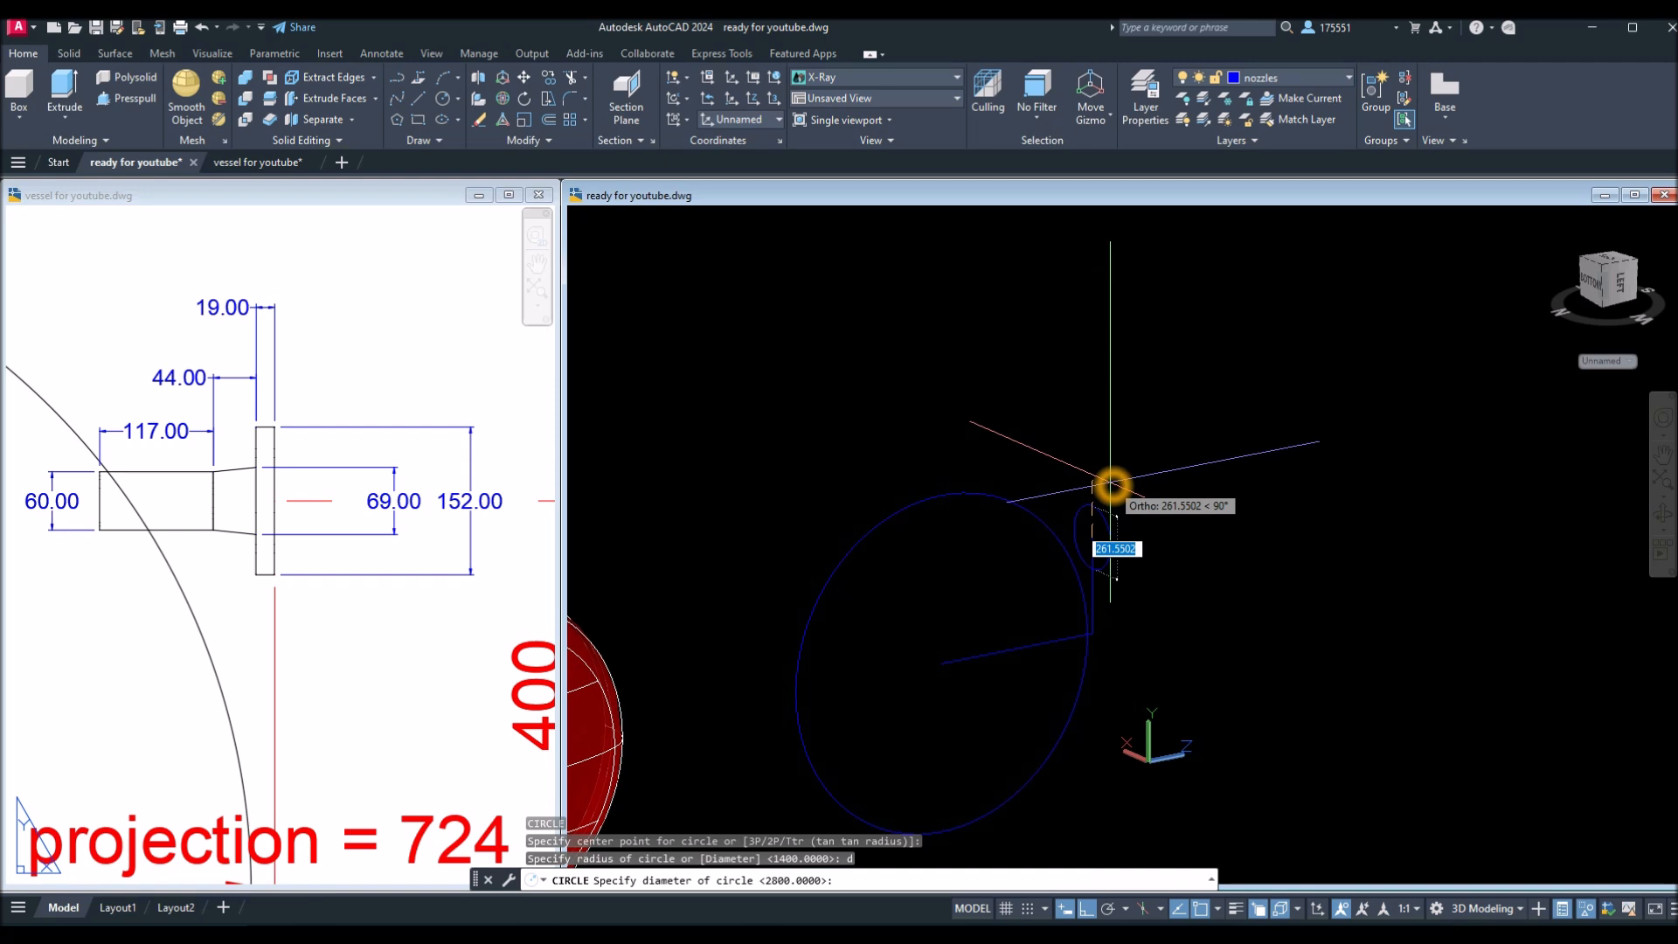
type("15")
key("Return")
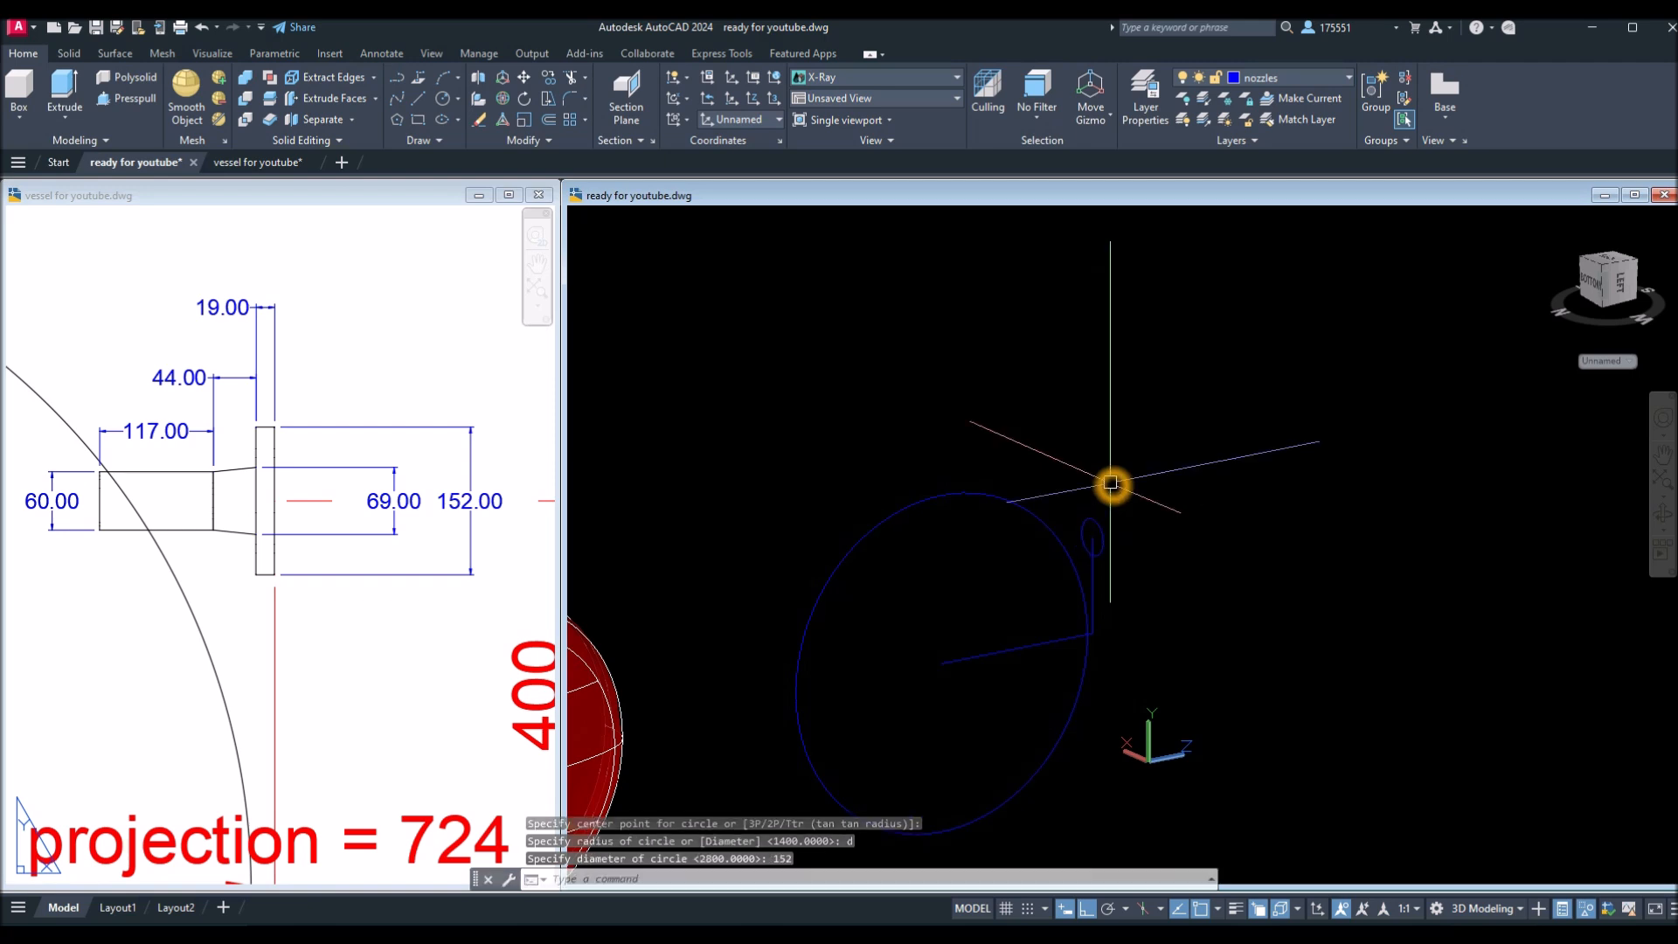
Extrude the 152 mm circle 19 mm inward toward the large circle to form the nozzle flange.
scroll(1110, 505, "up", 1)
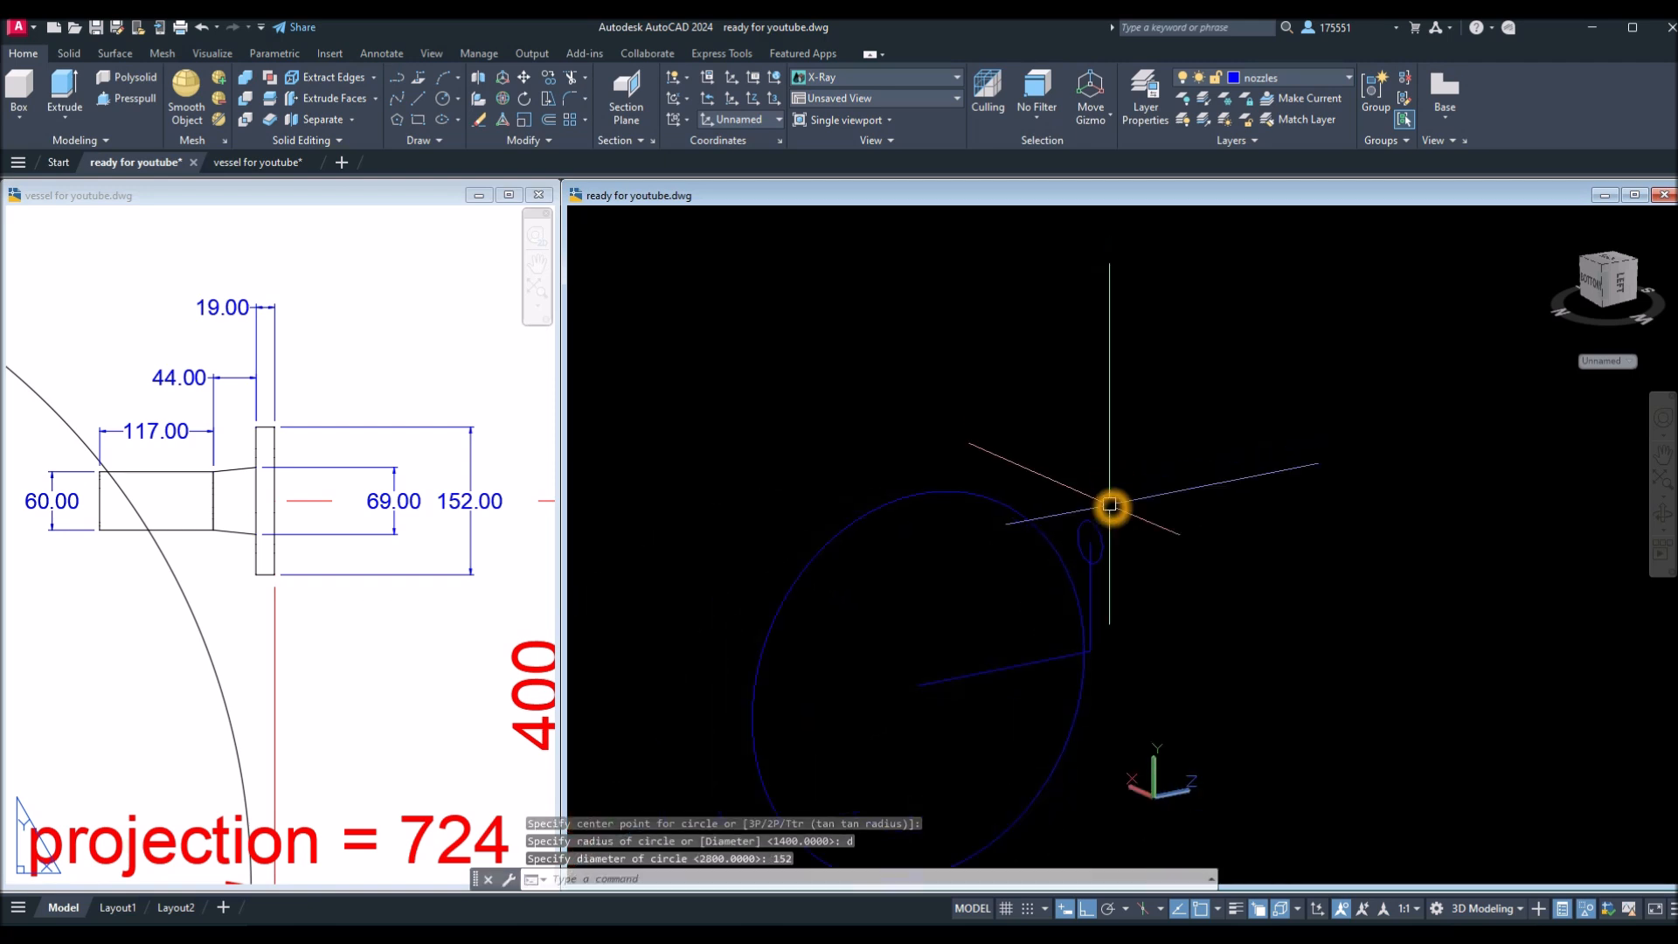
scroll(1107, 557, "up", 2)
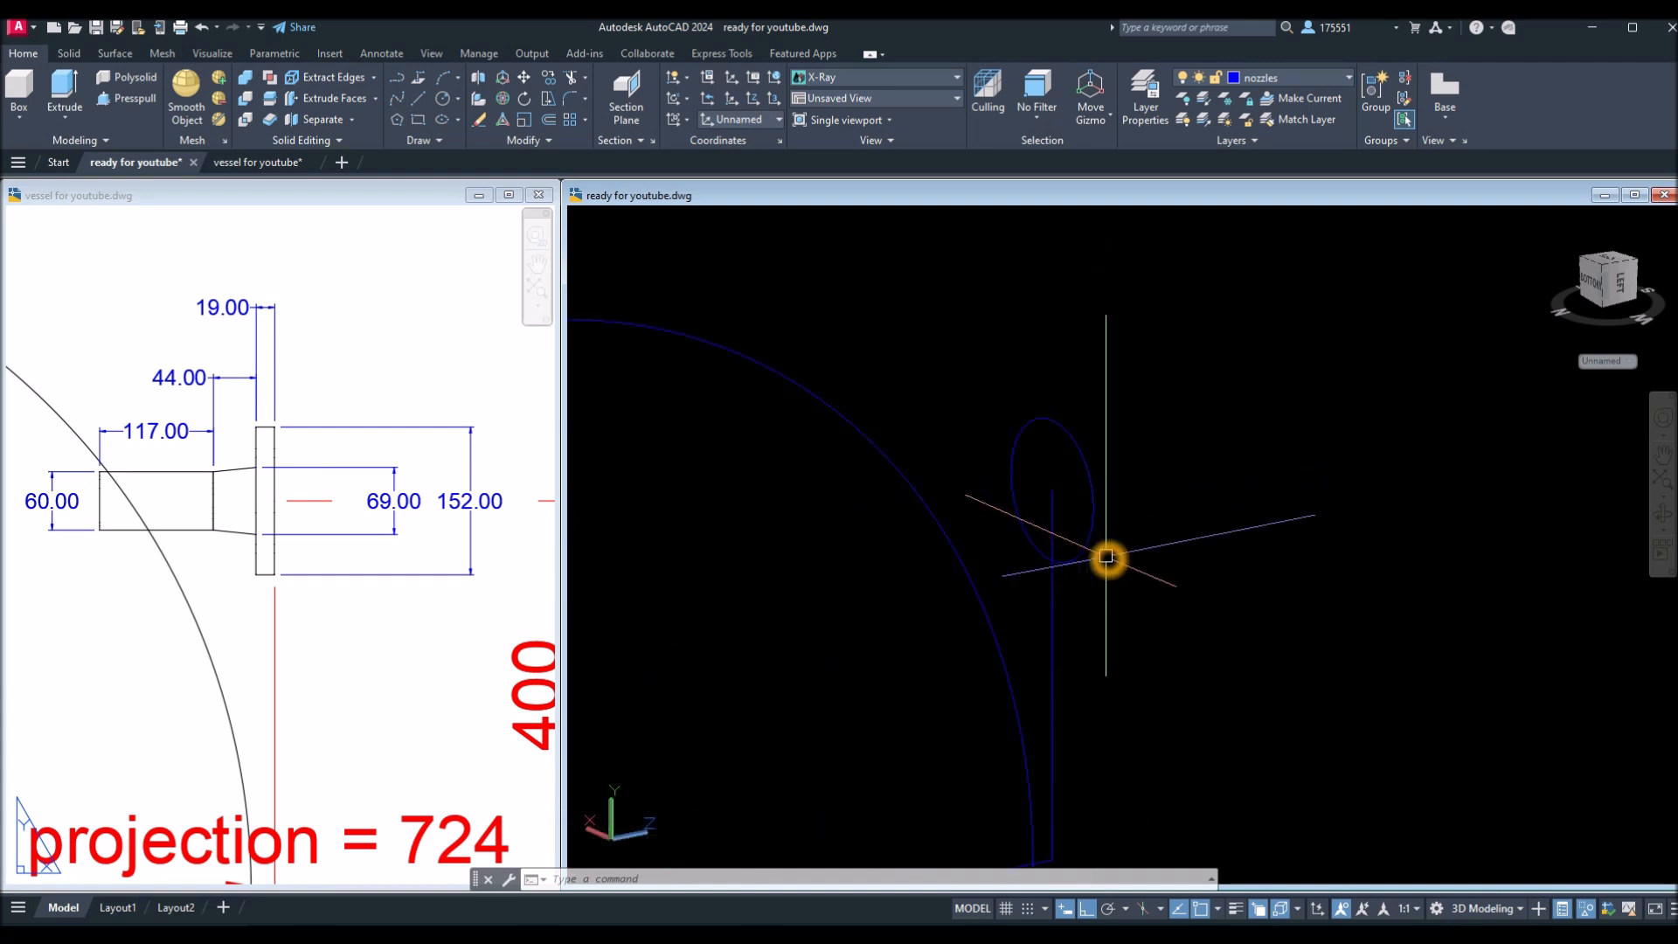
left_click(220, 308)
left_click(214, 310)
key("Escape")
left_click(1356, 350)
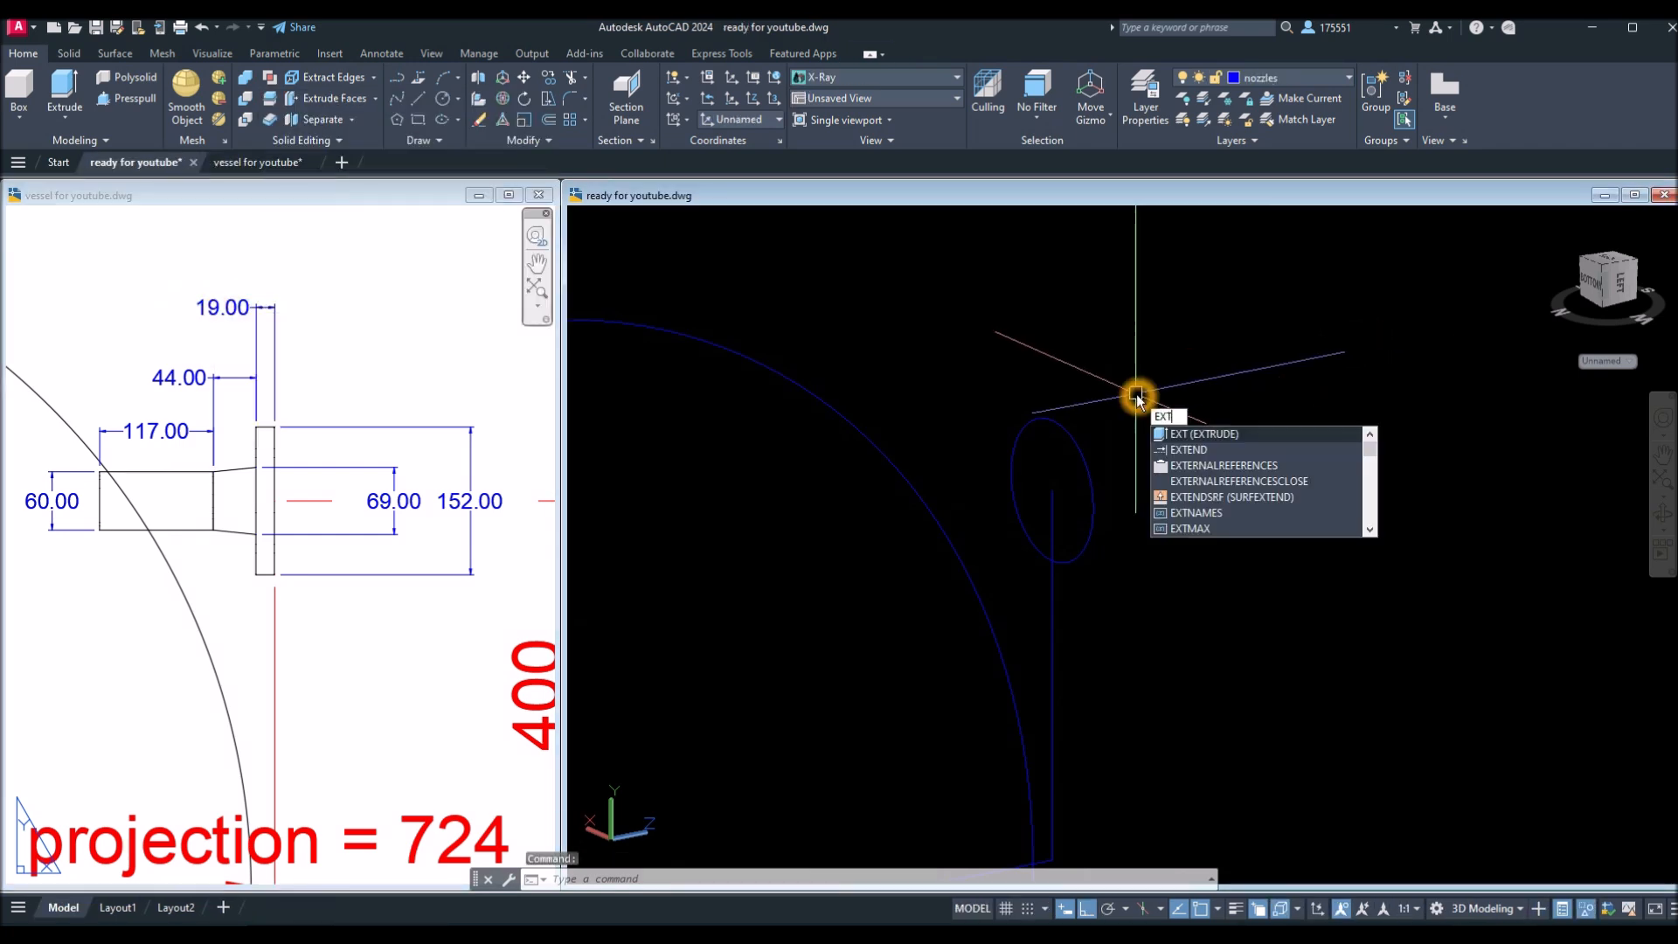
key("Return")
left_click(1082, 440)
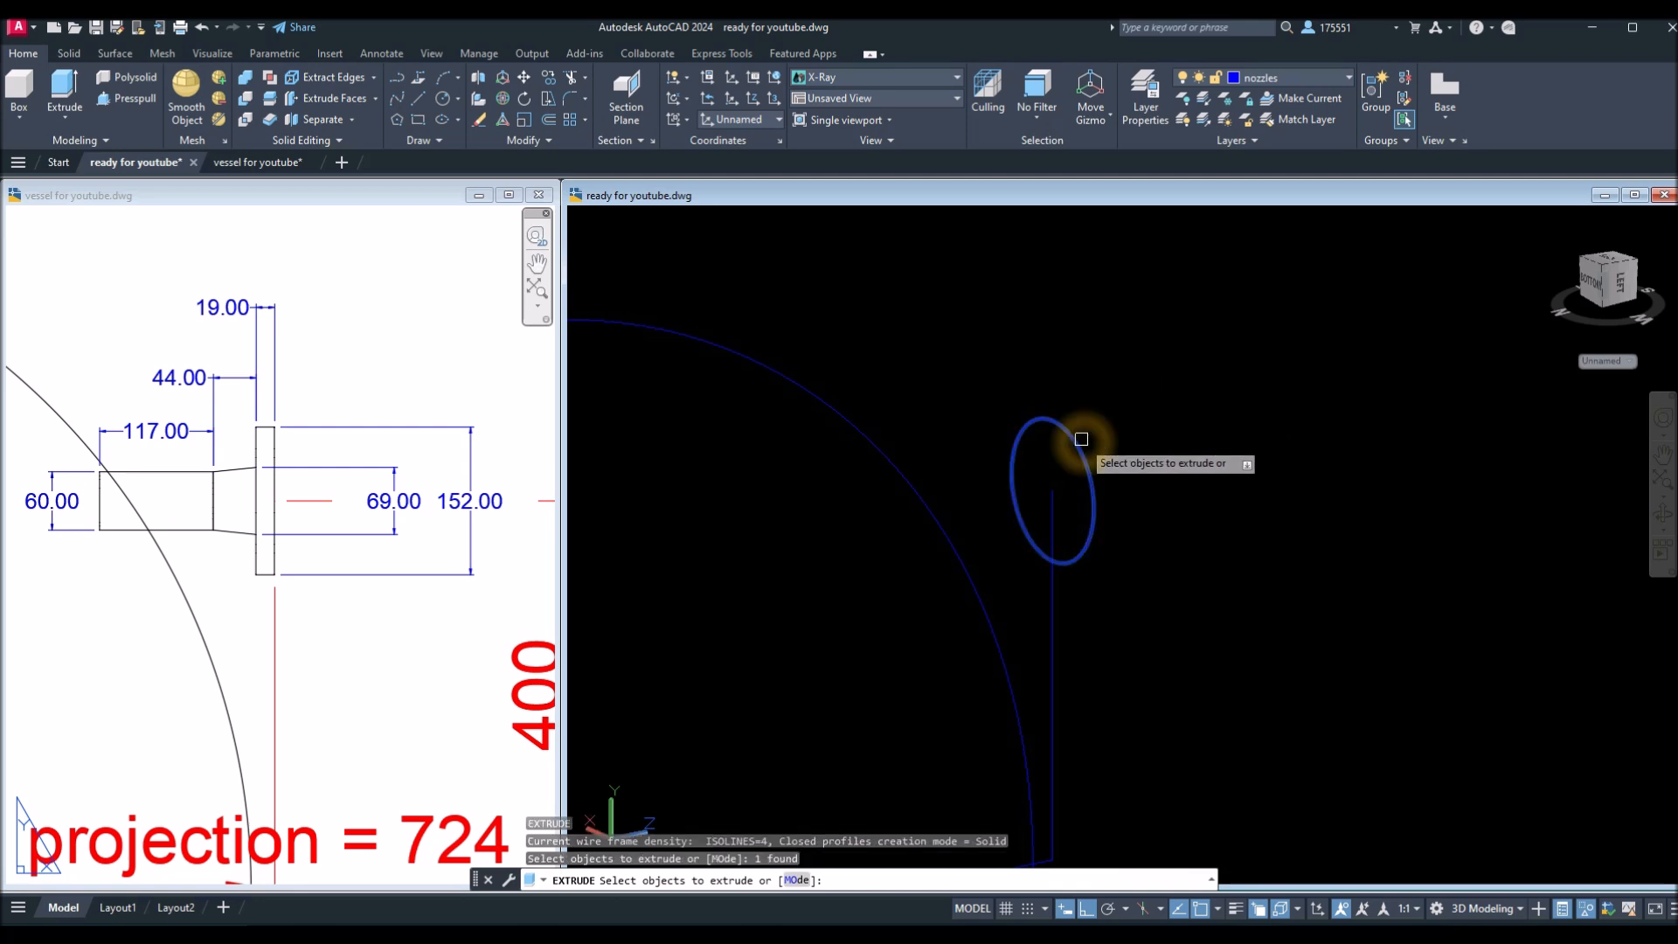
right_click(1098, 436)
left_click(1123, 447)
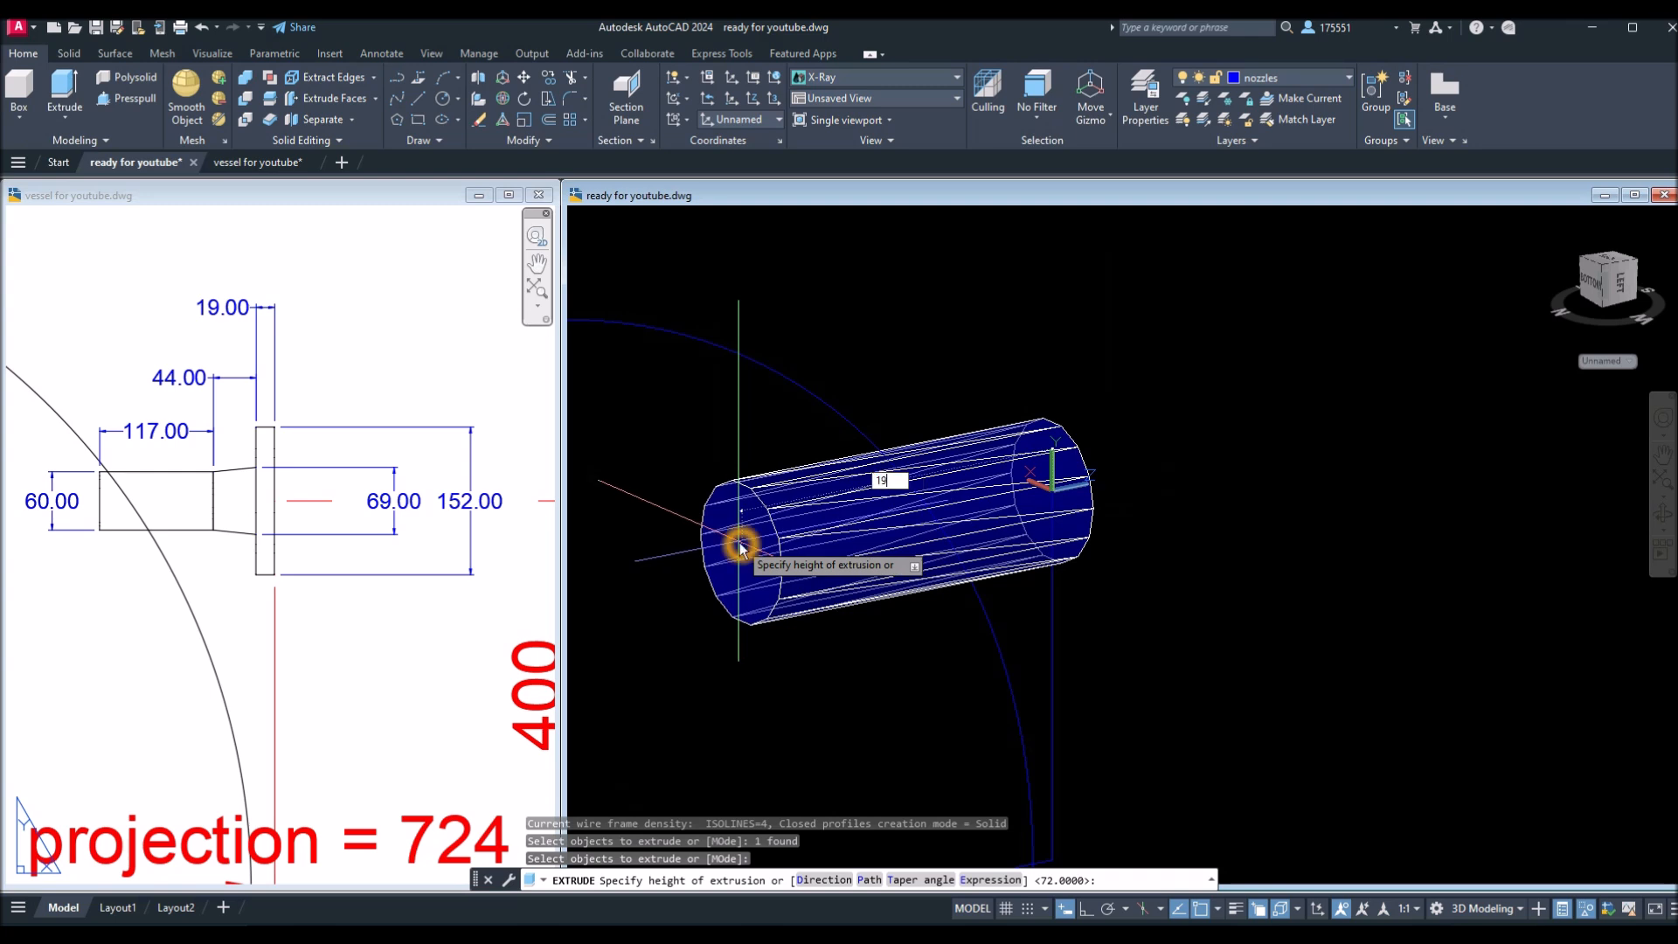
type("19")
key("Return")
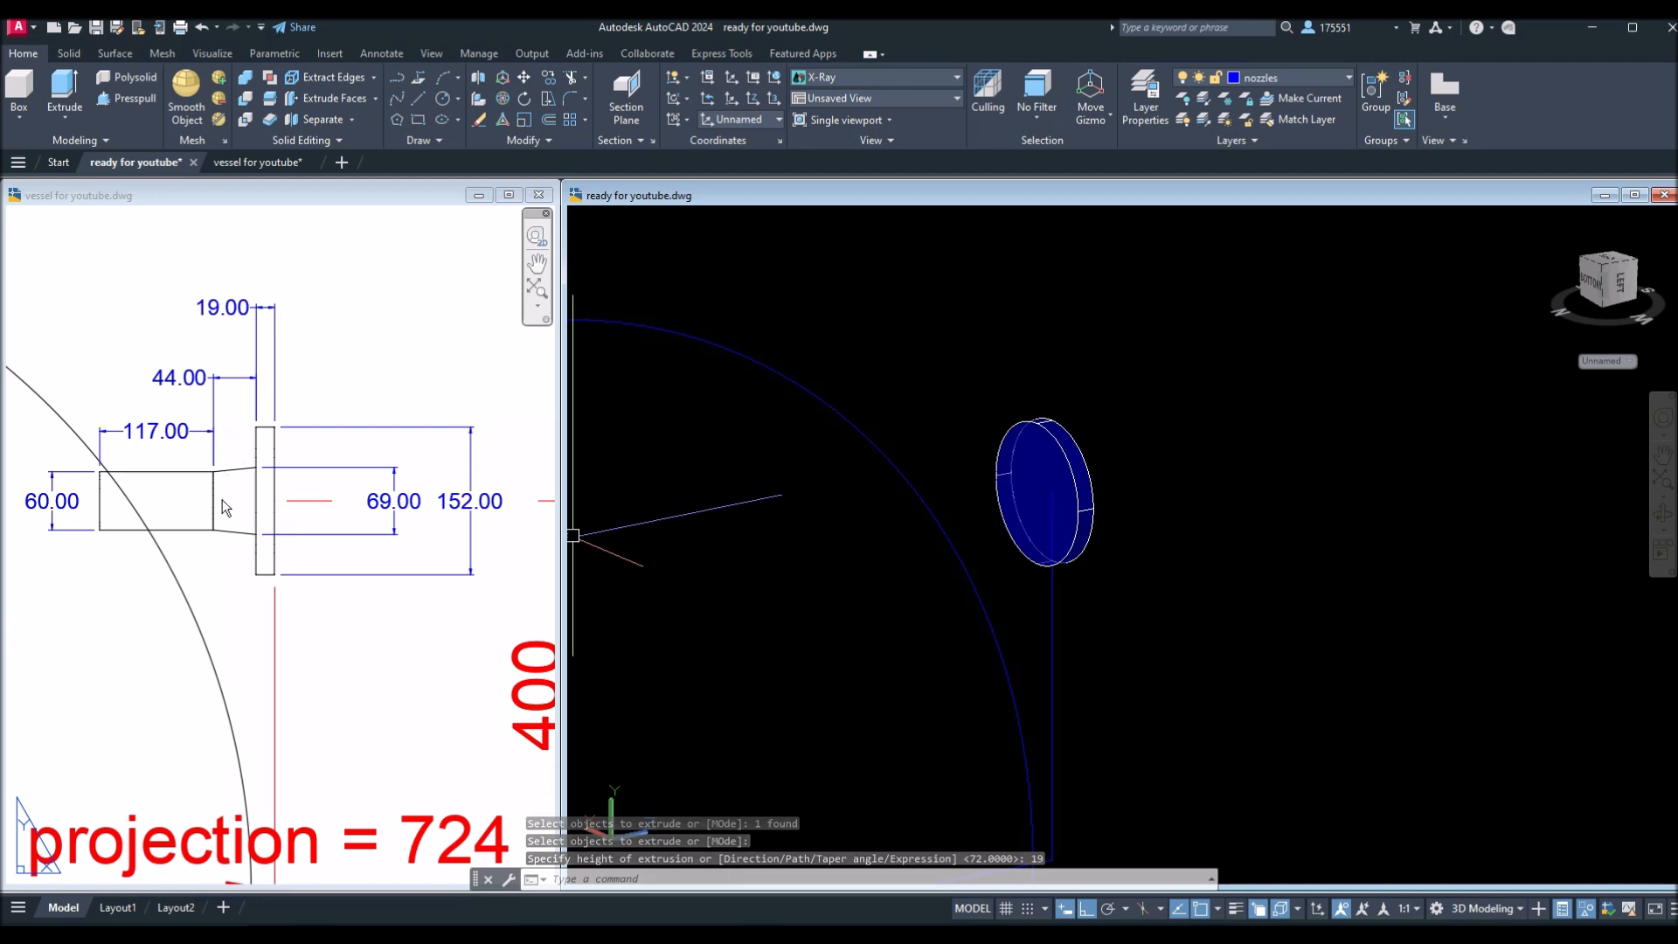
Draw a 69 mm diameter circle centred on the flange's inner face.
left_click(221, 566)
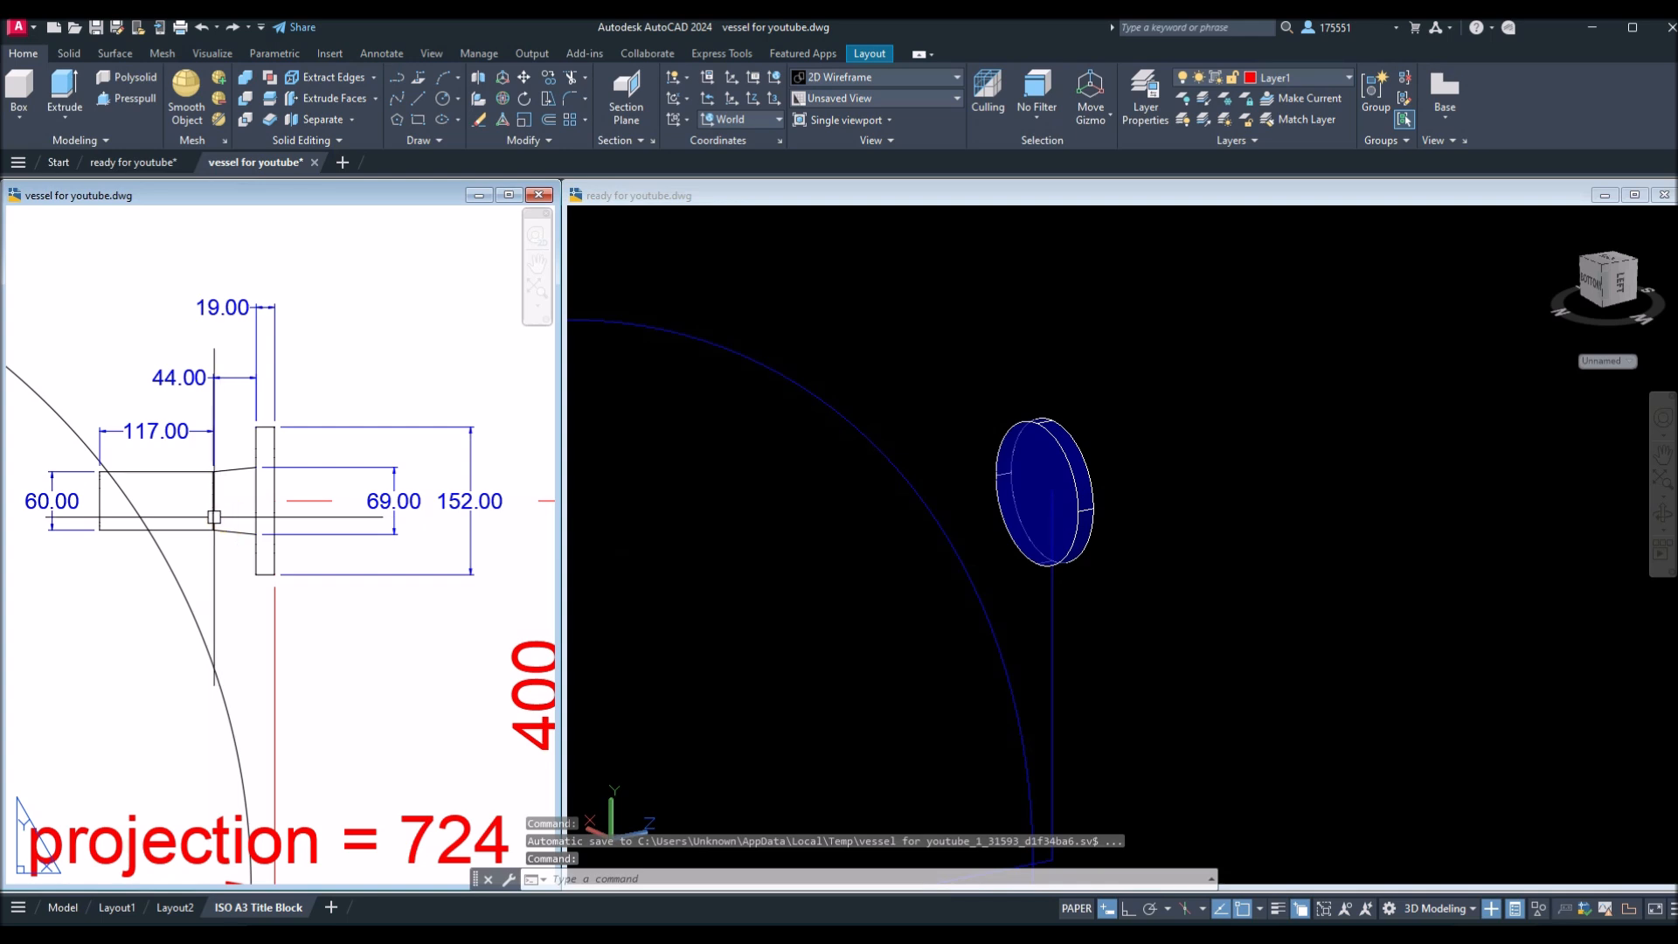
left_click(1186, 528)
type("c")
key("Return")
right_click(1132, 528, "shift")
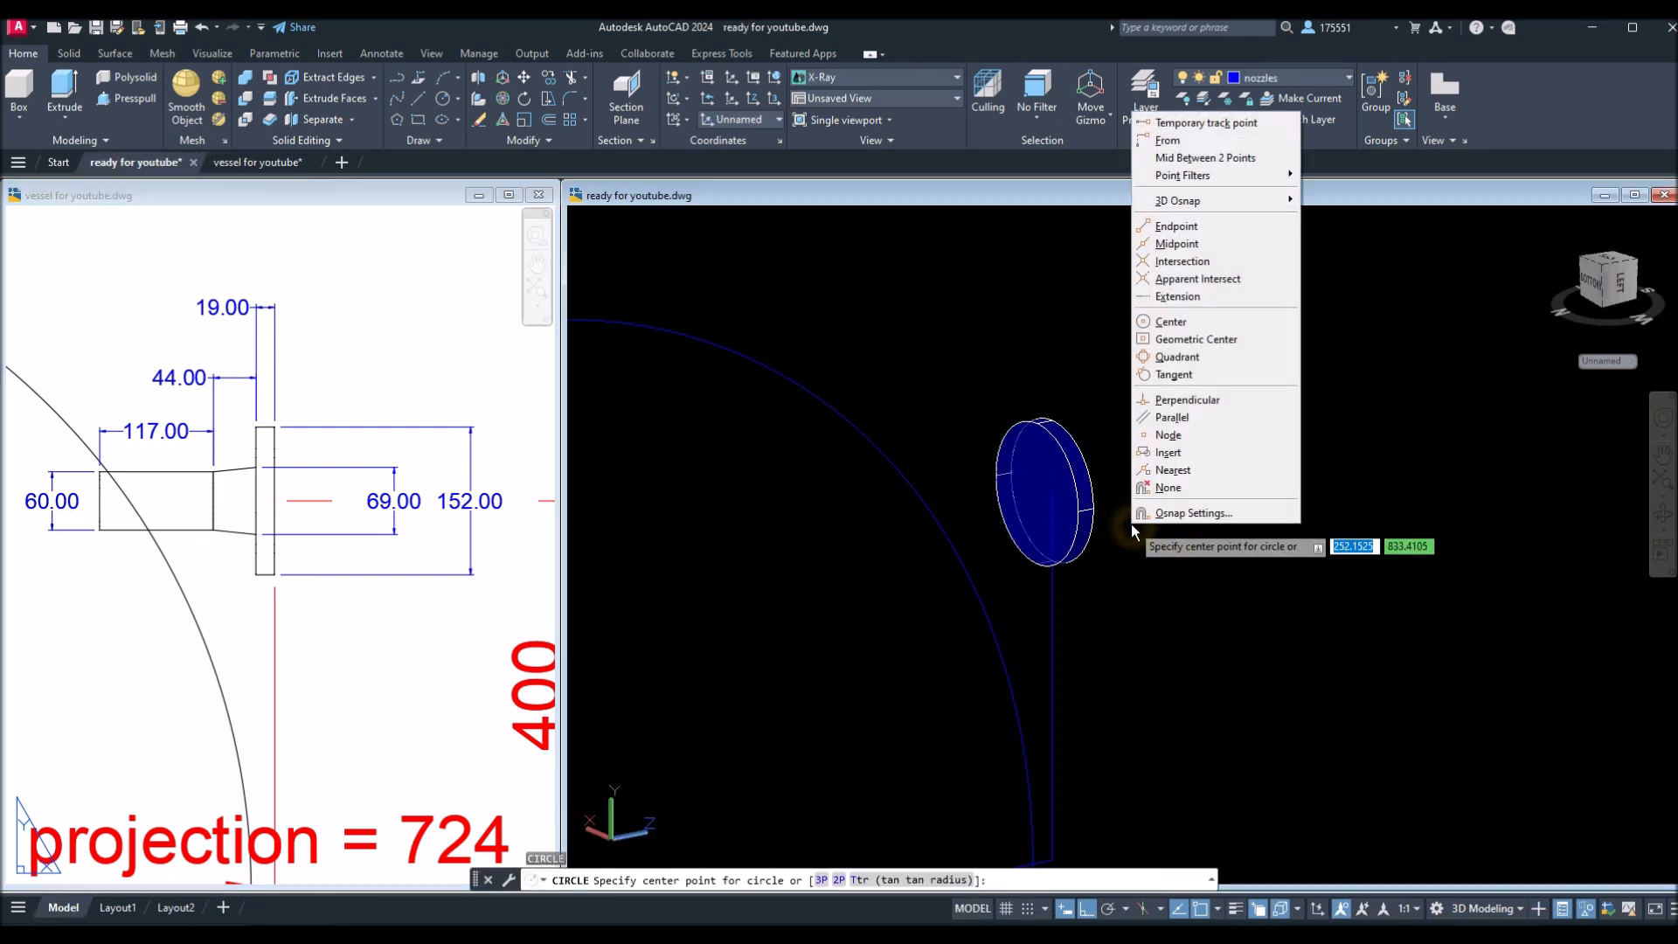
left_click(1215, 320)
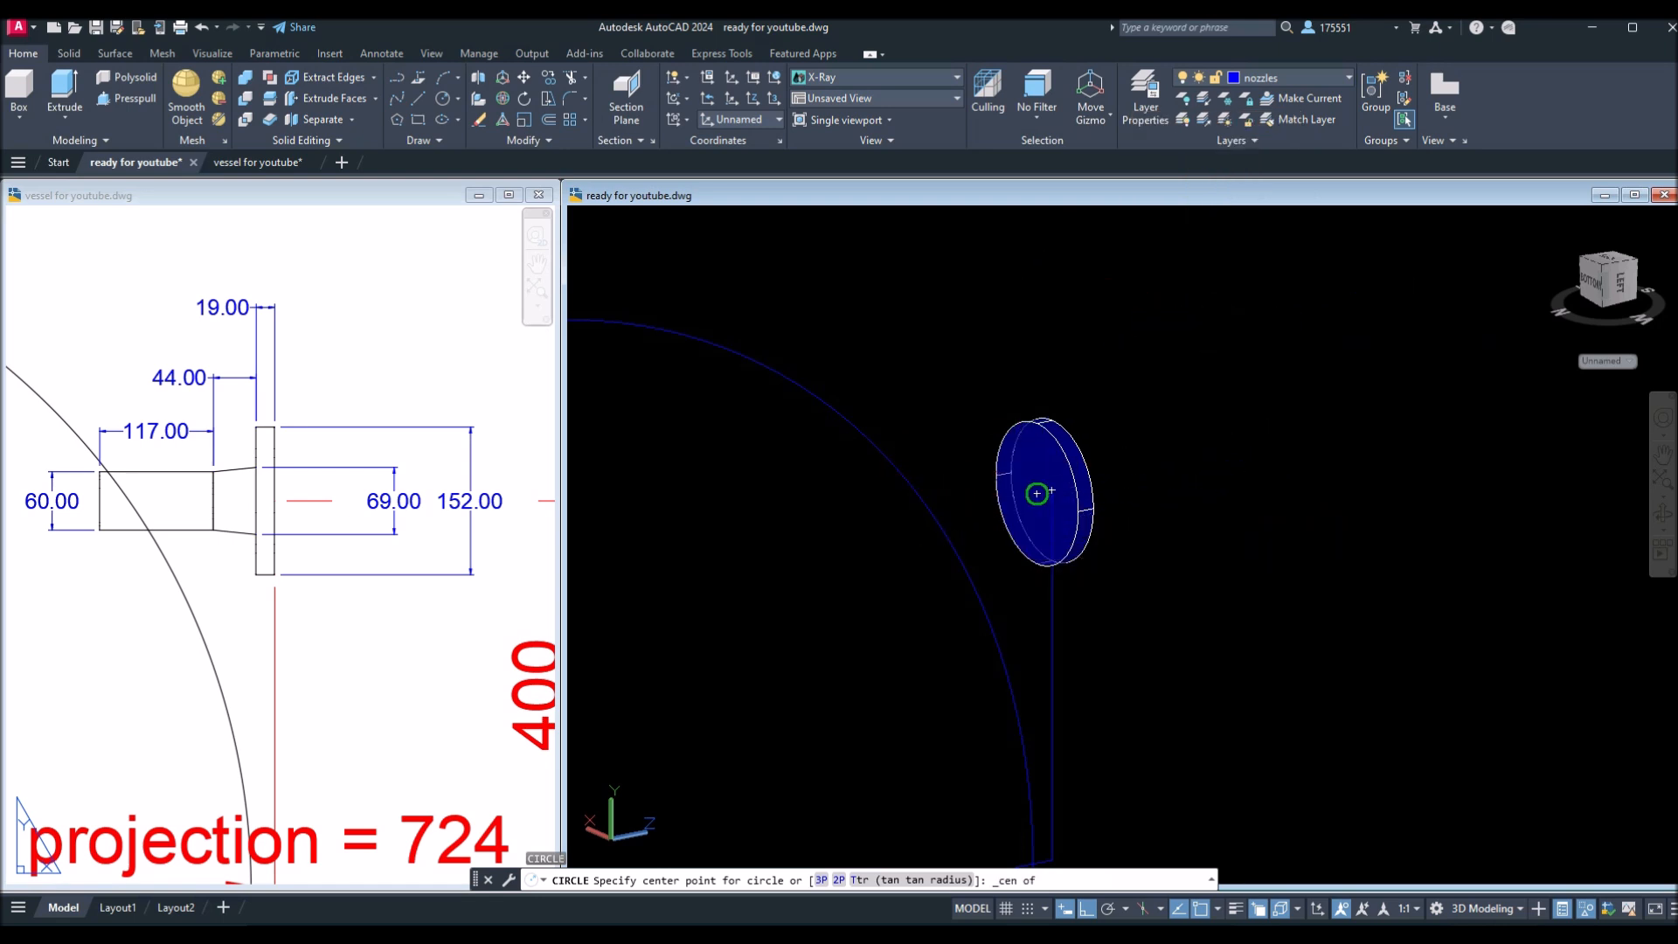
left_click(1015, 530)
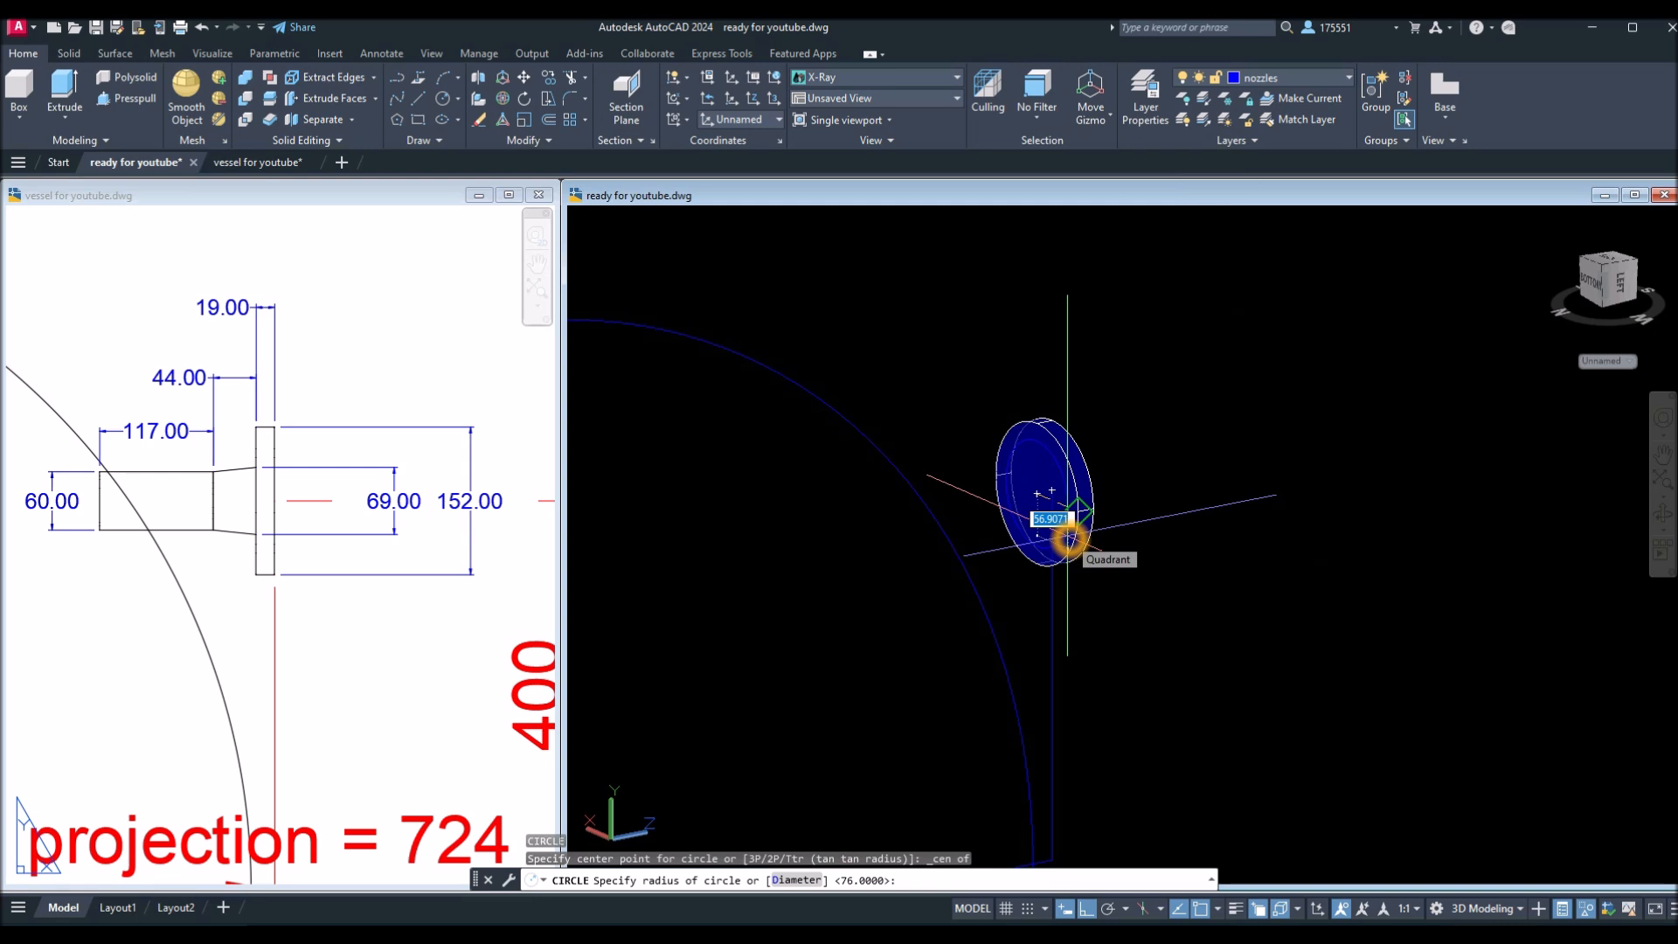
type("d")
key("Return")
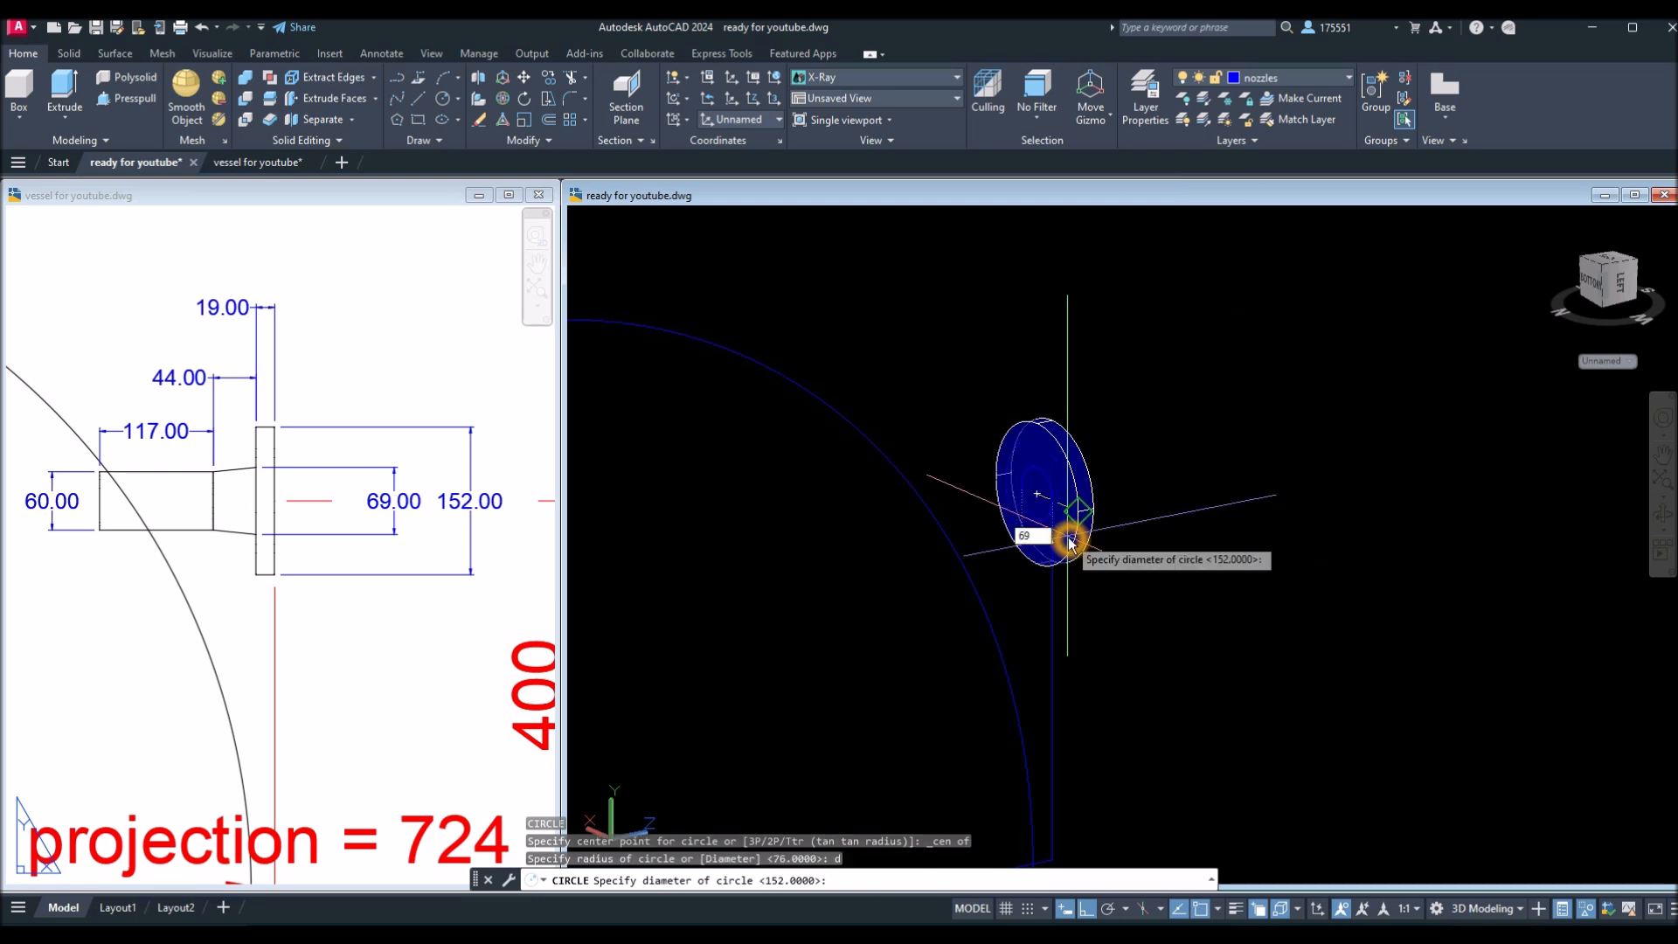
key("Return")
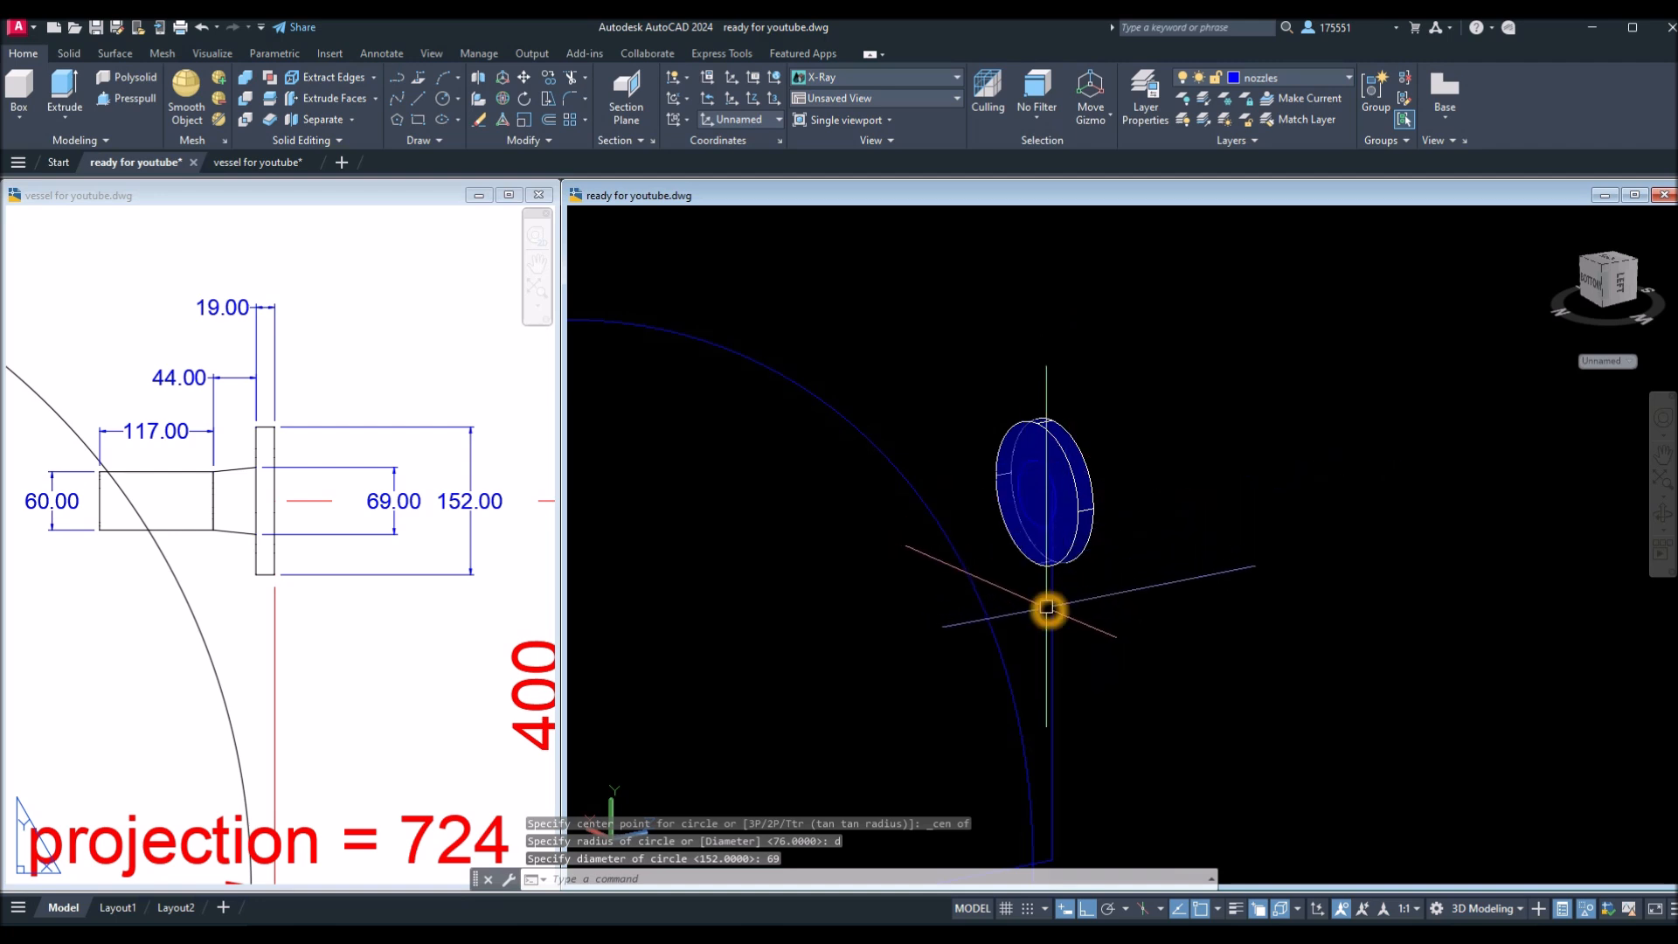
Delete the vertical 400 mm construction line below the flange.
left_click(1050, 608)
key("Delete")
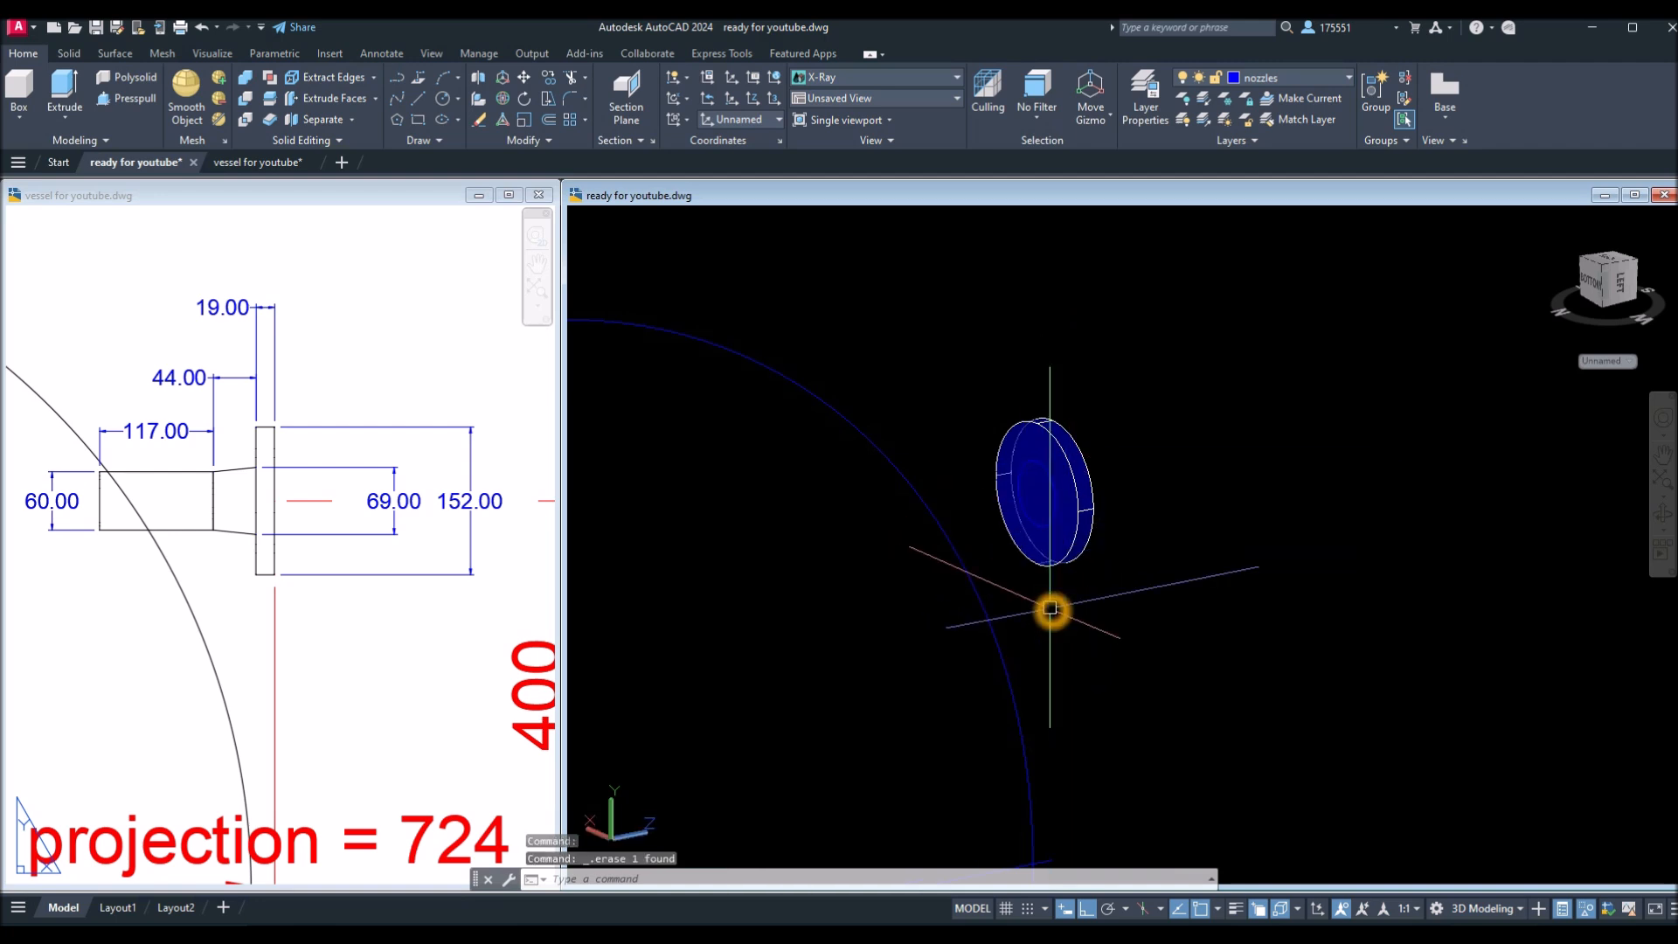
right_click(1138, 576)
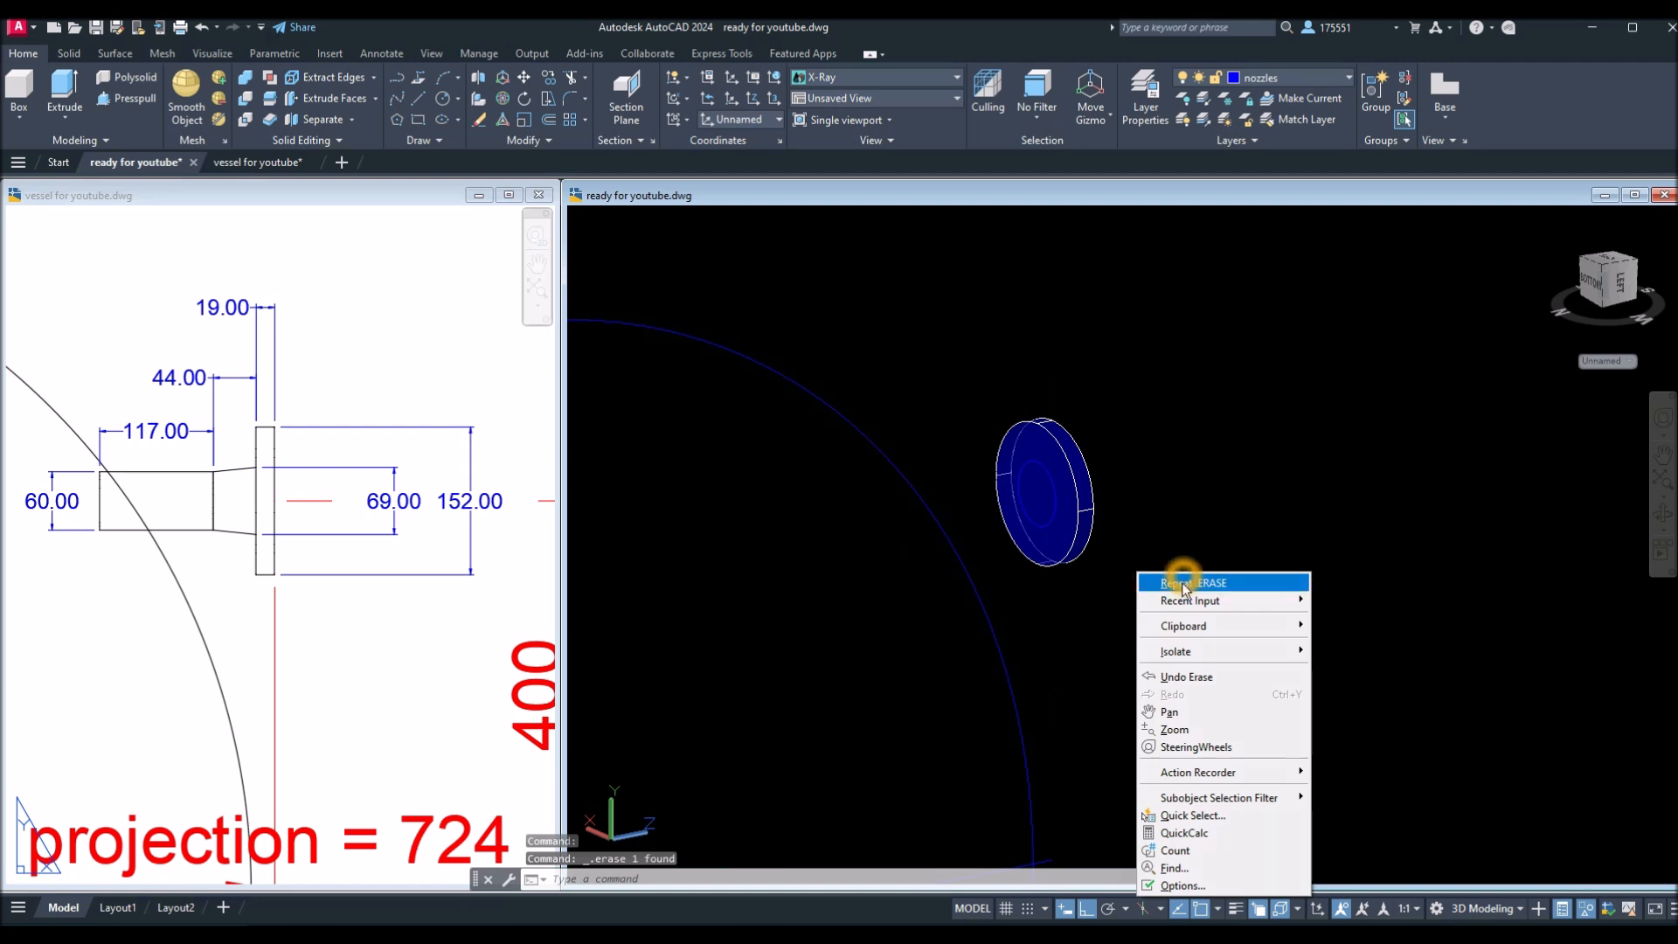
left_click(1147, 510)
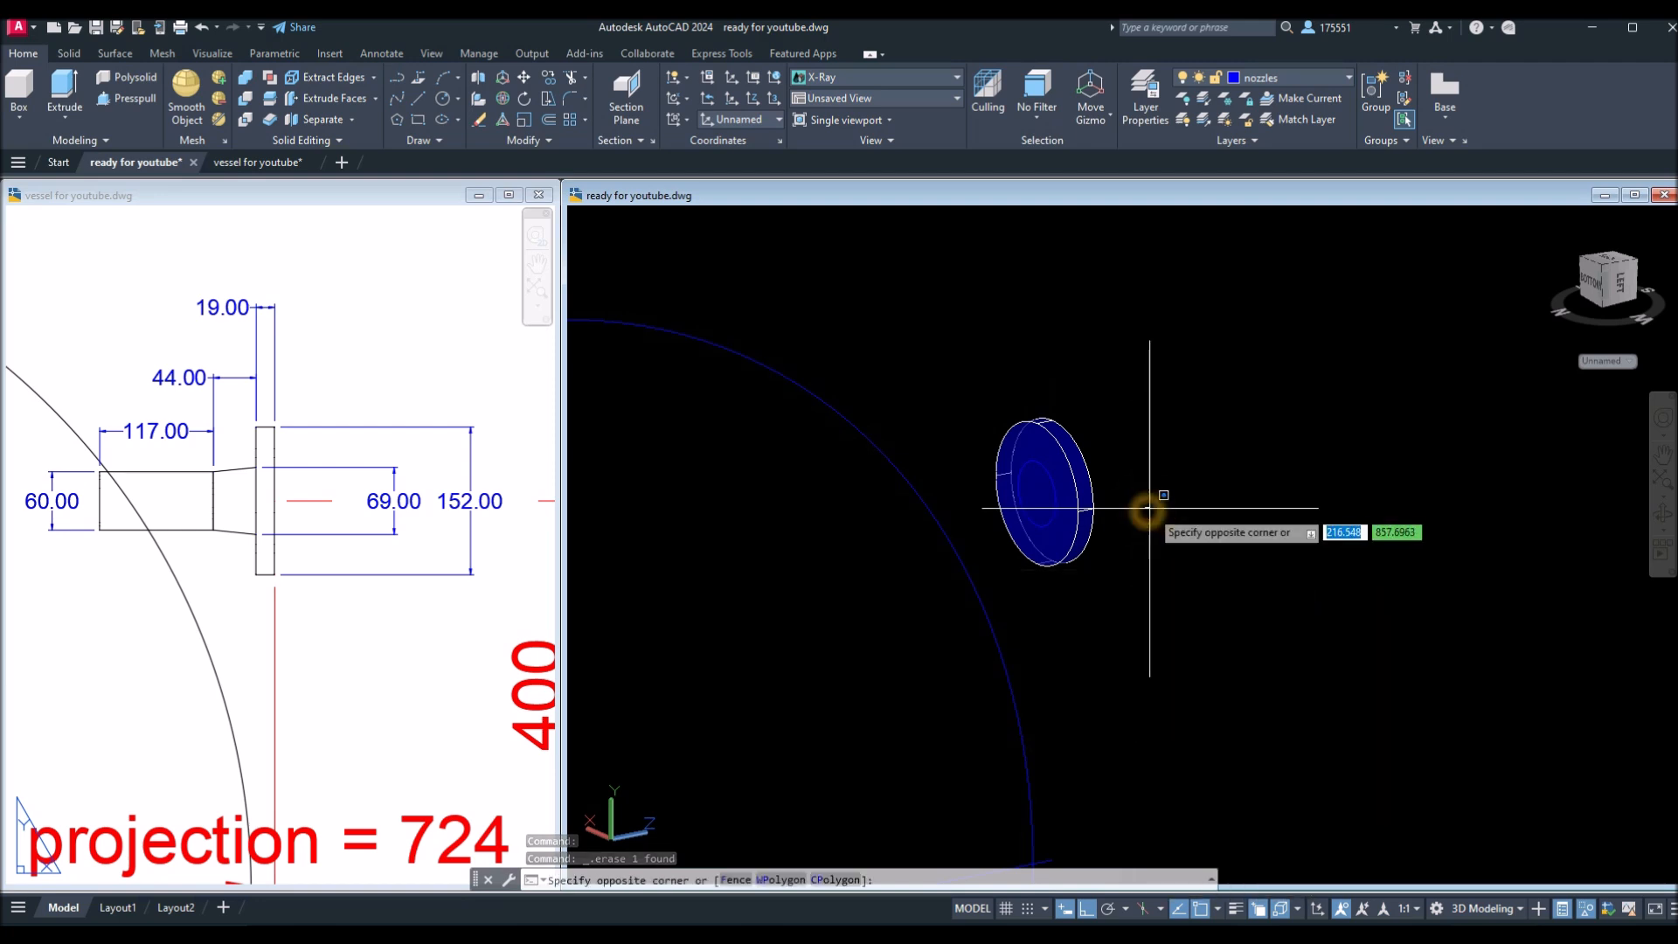
key("Escape")
Draw a 60 mm diameter circle concentric with the 69 mm circle on the flange's inner face.
type("c")
key("Return")
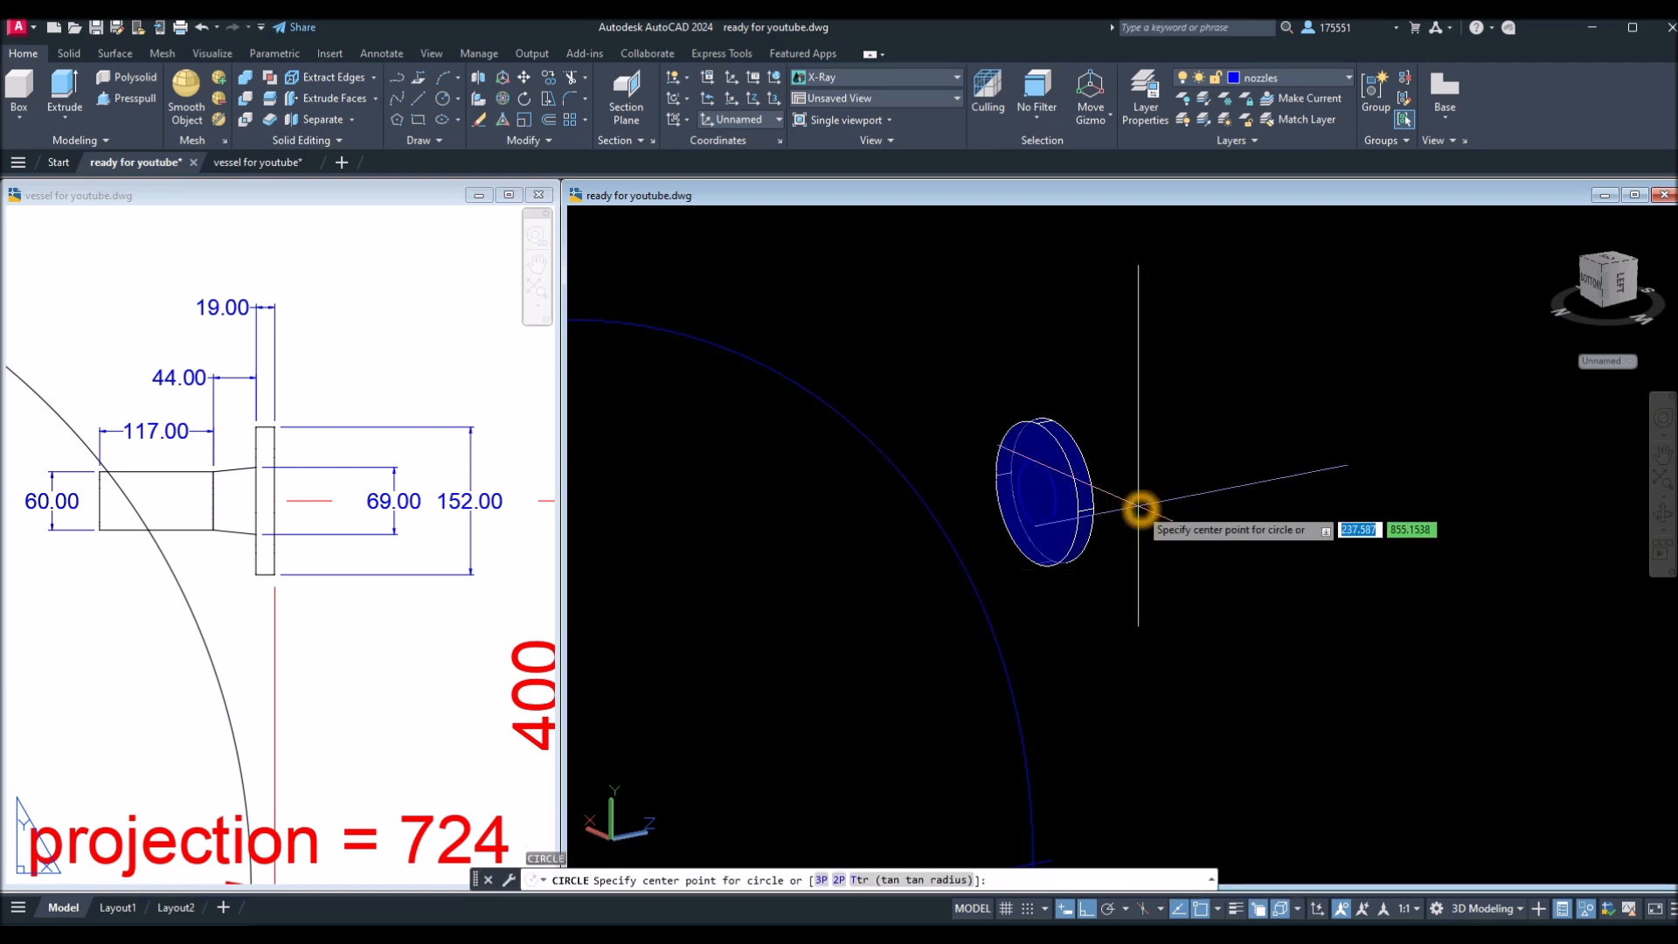
scroll(1145, 512, "up", 4)
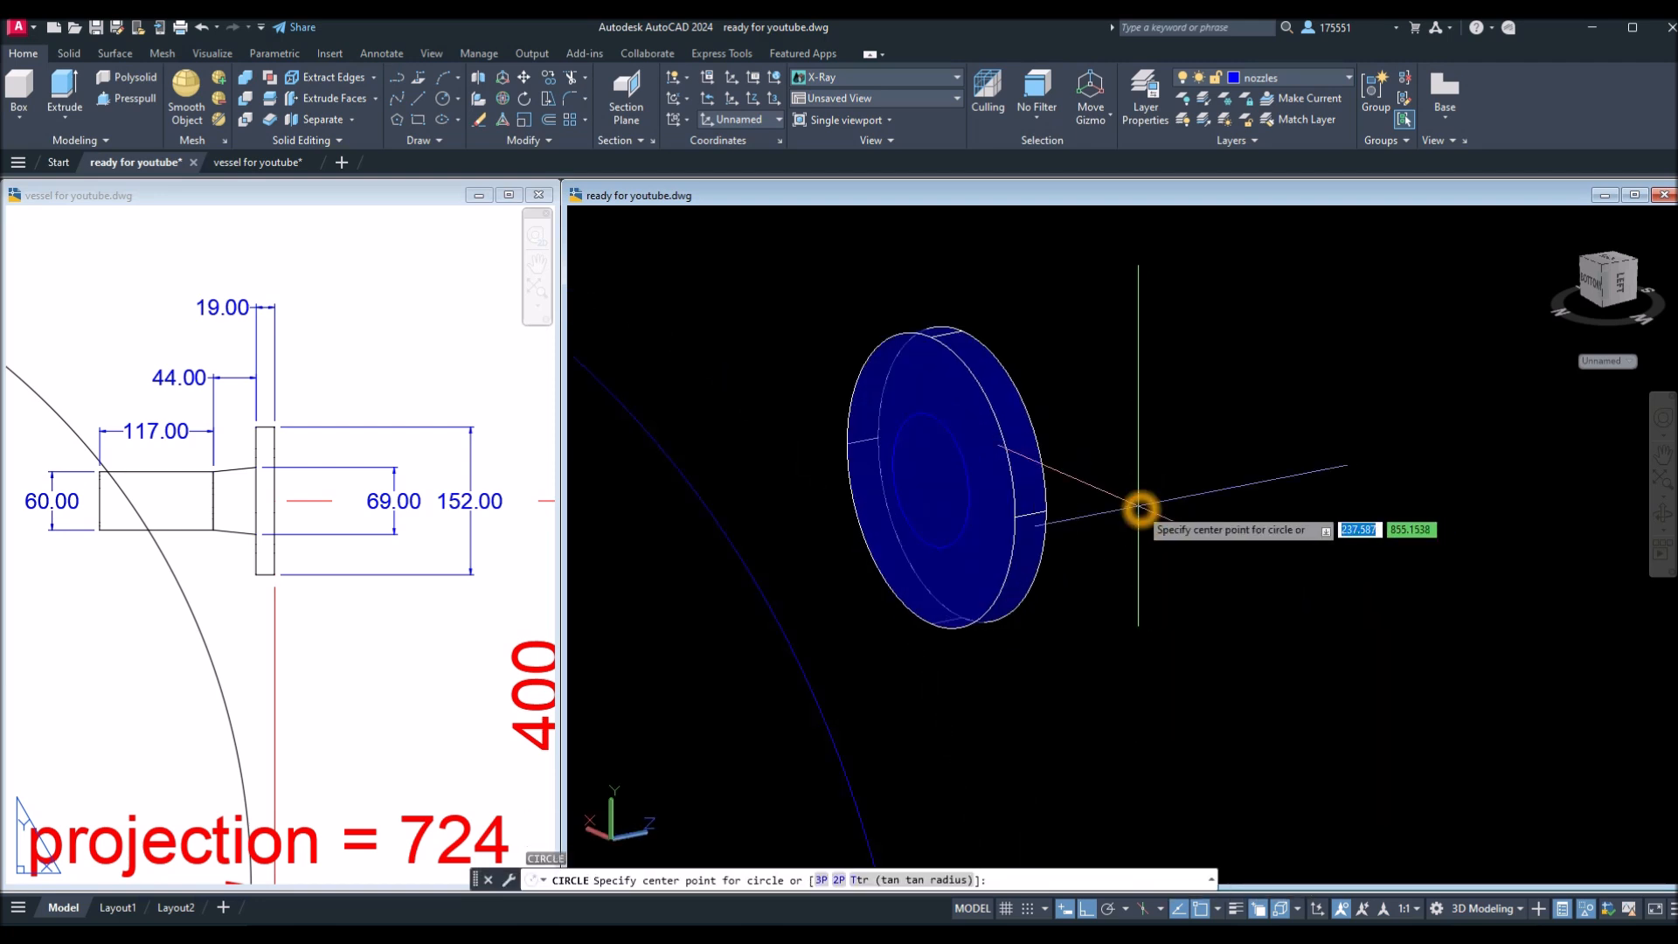
right_click(948, 500, "shift")
left_click(999, 712)
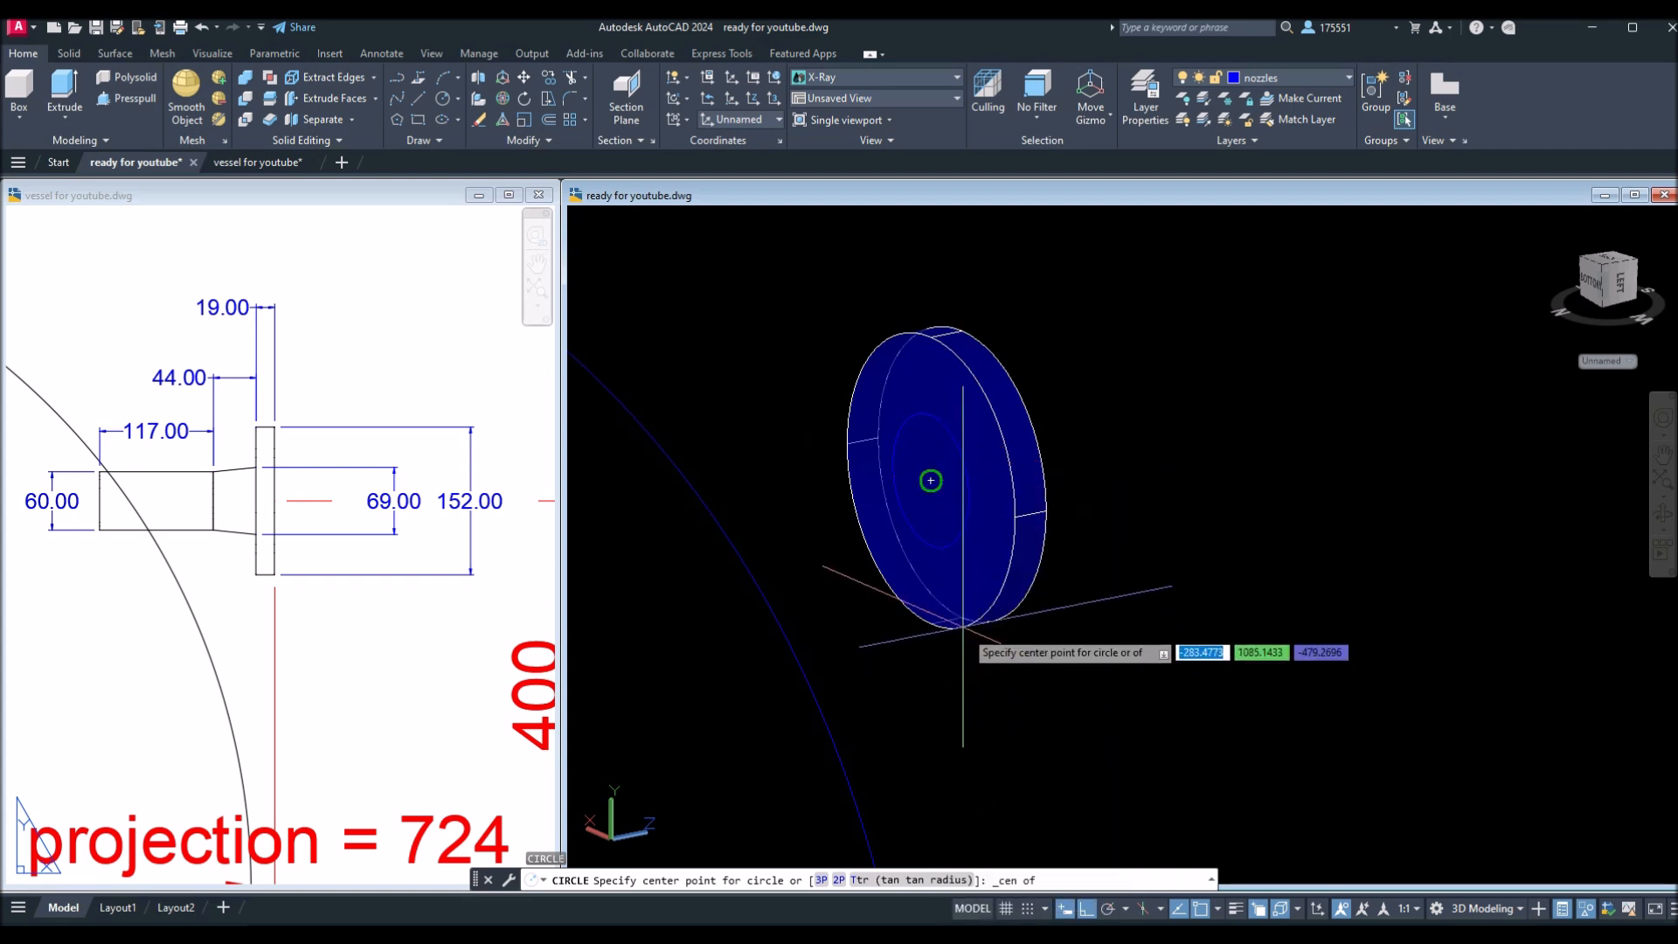
left_click(931, 481)
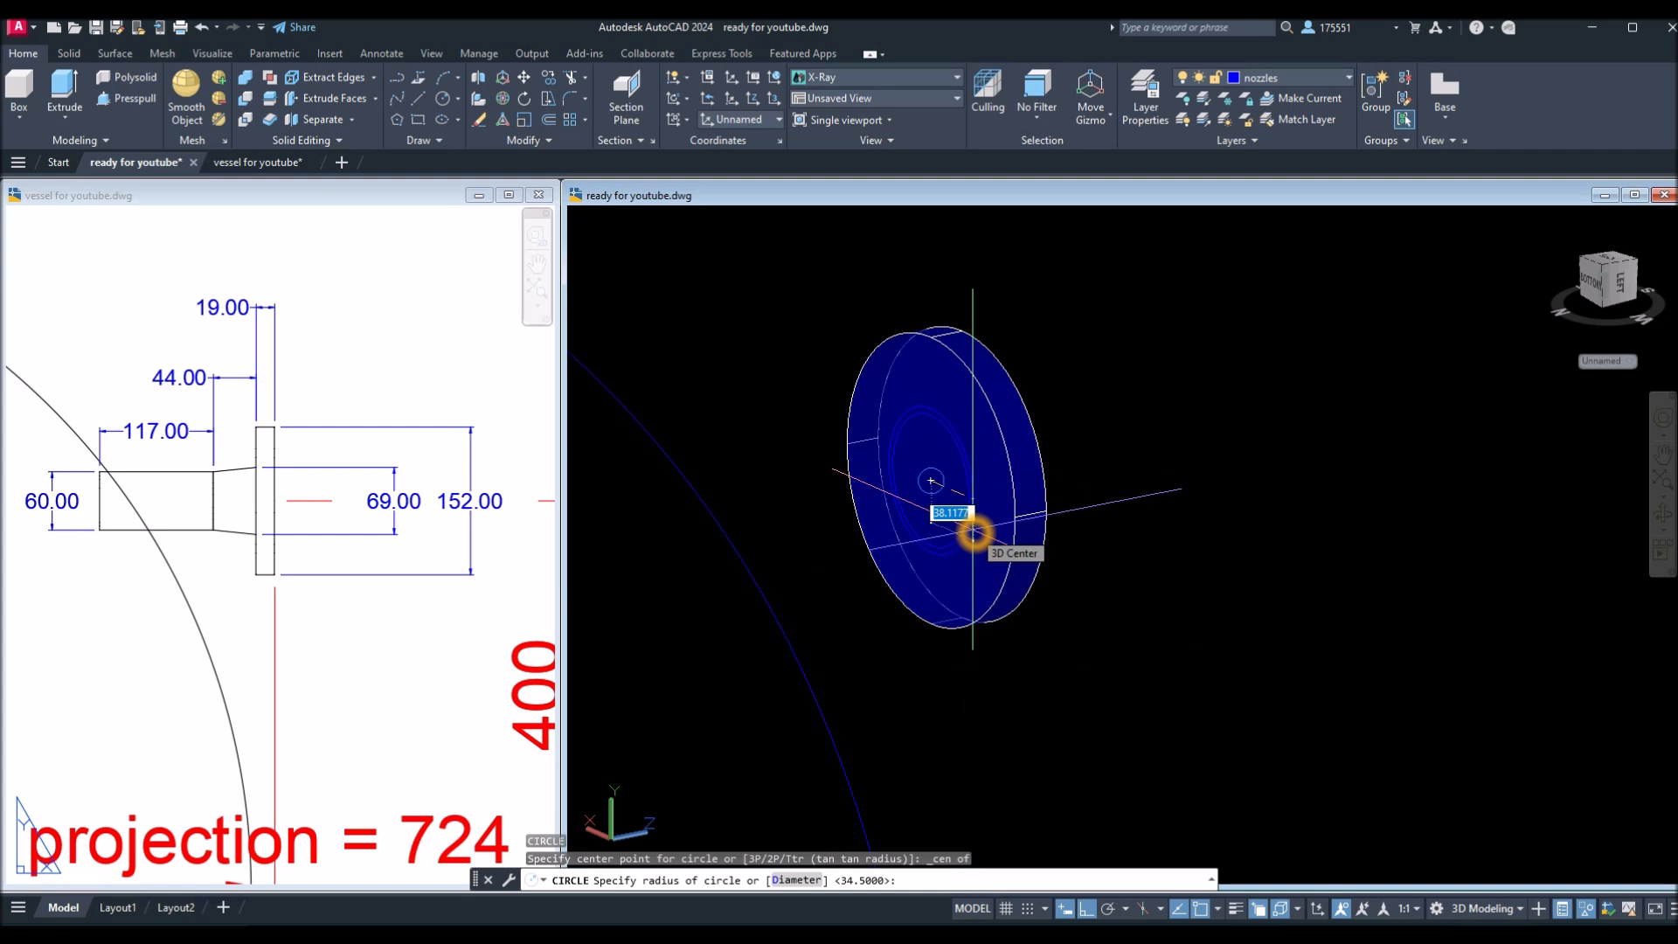
type("d")
key("Return")
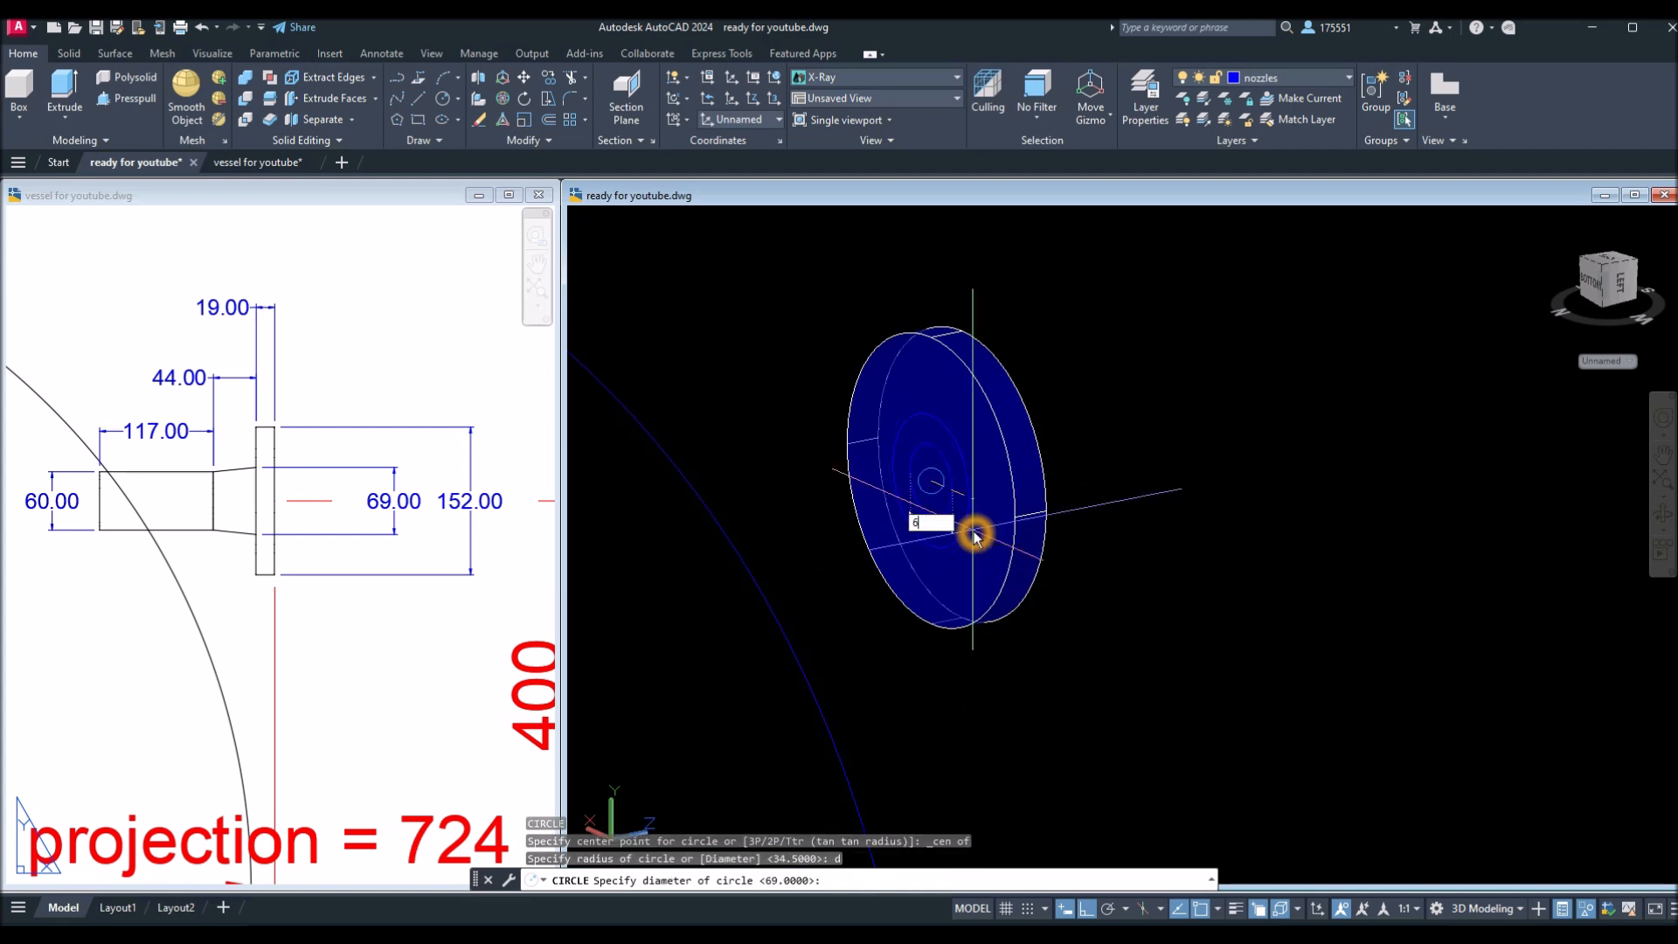
key("Return")
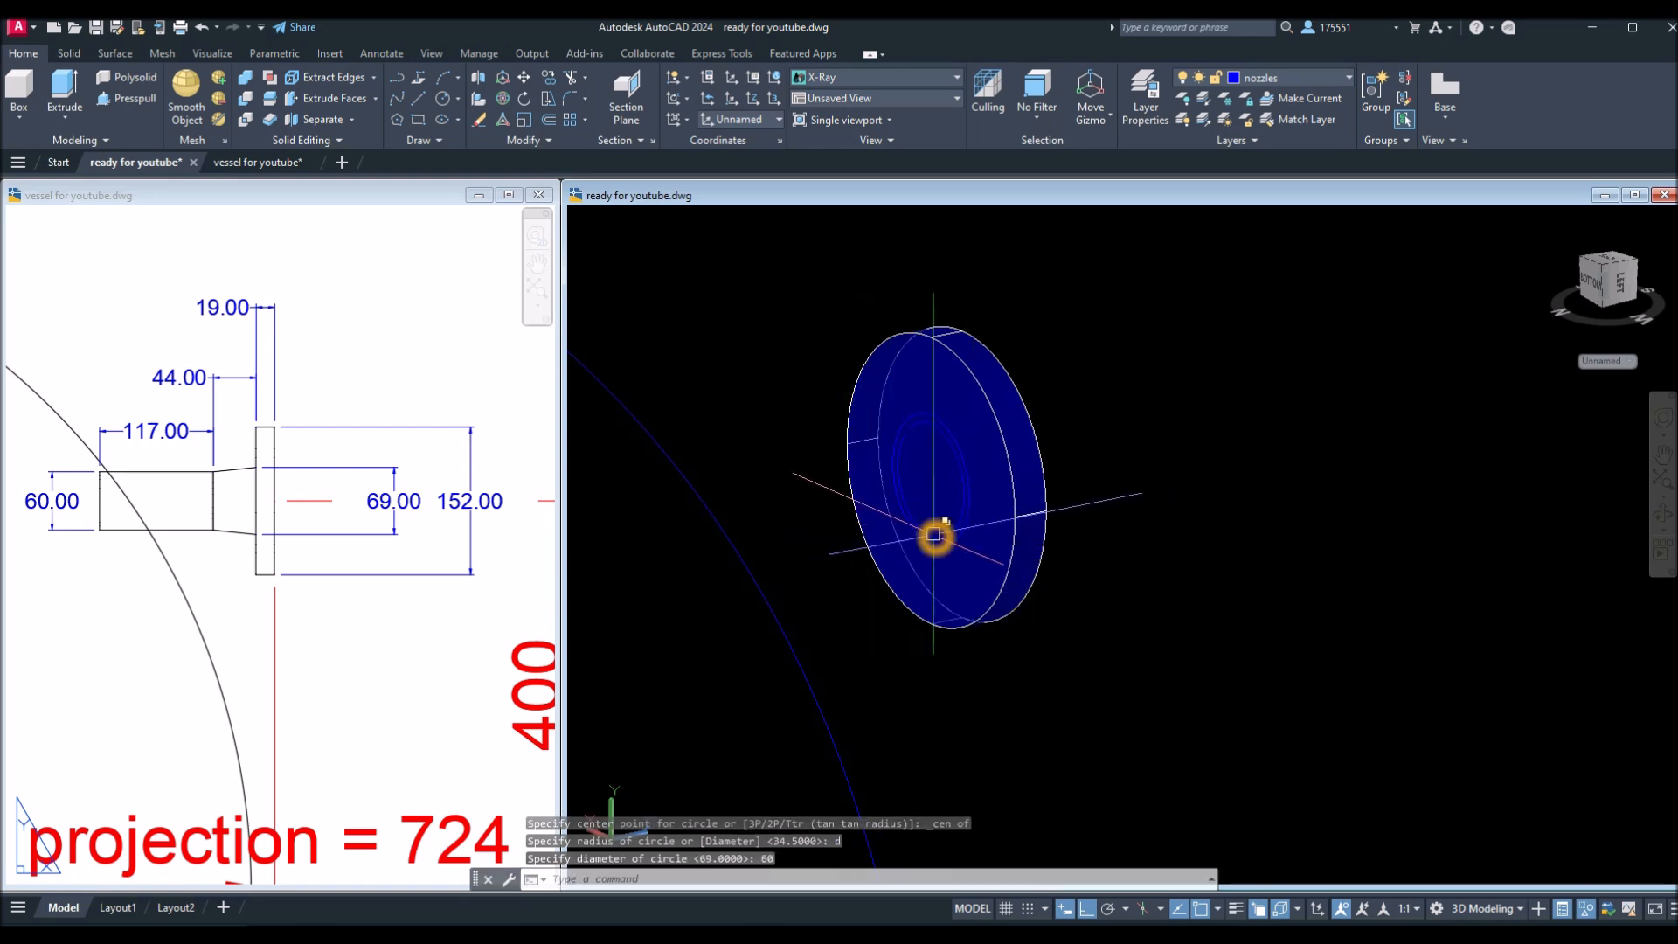
Move the 60 mm circle 44 mm from the flange's inner face toward the large circle.
left_click(934, 535)
right_click(1055, 318)
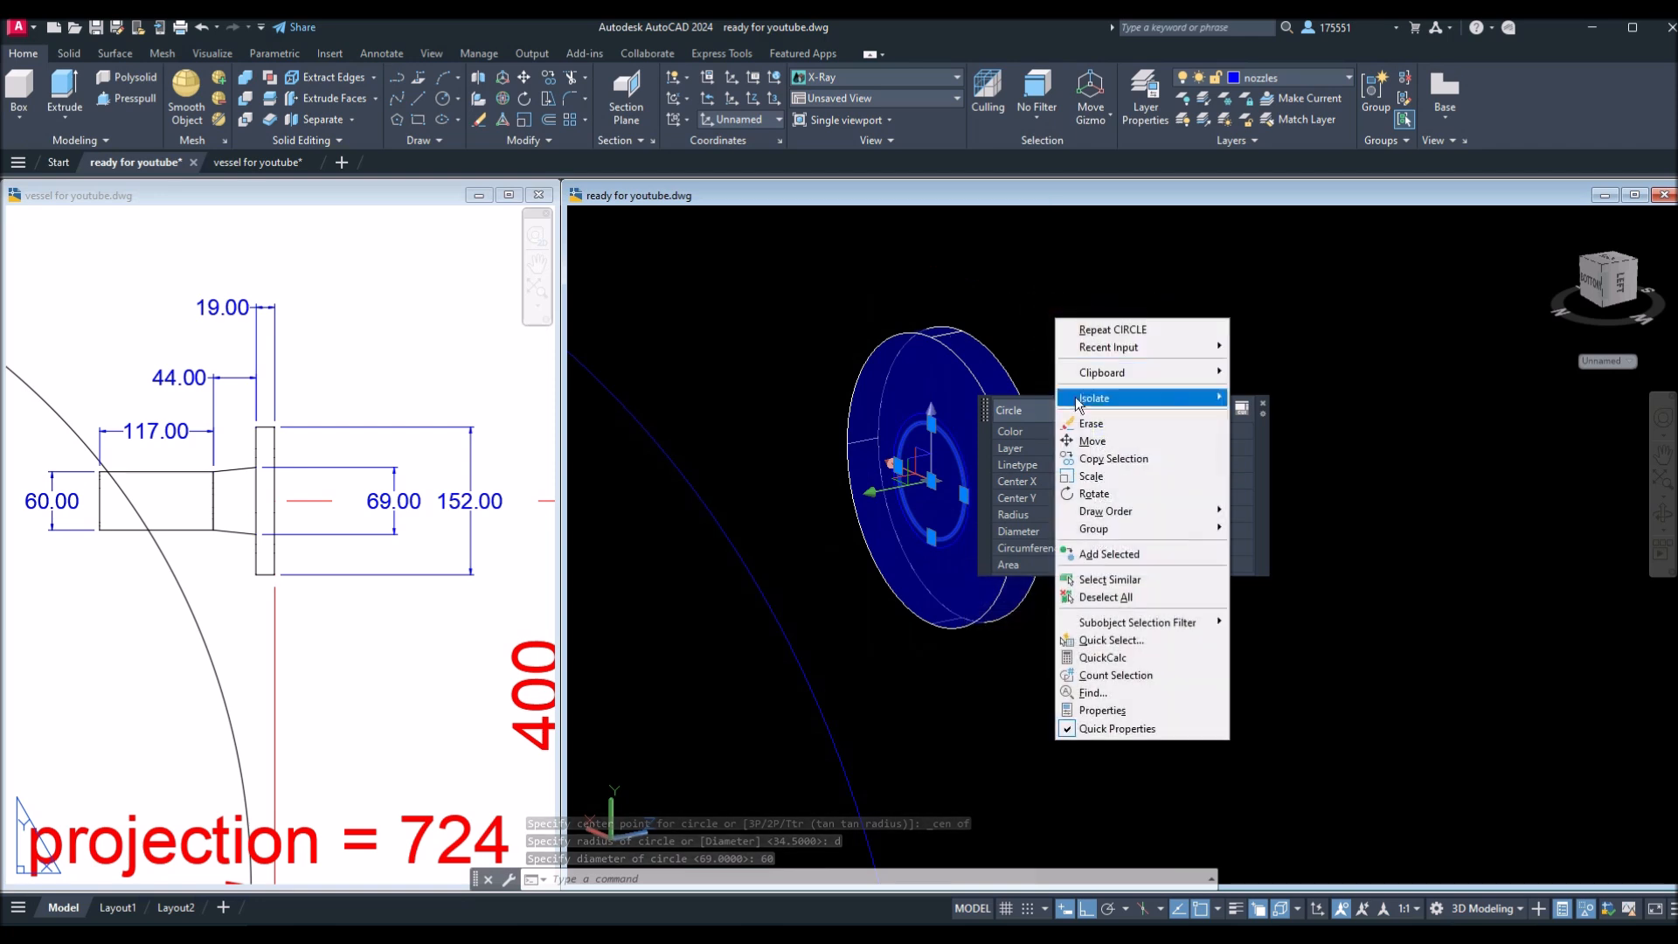
left_click(1084, 438)
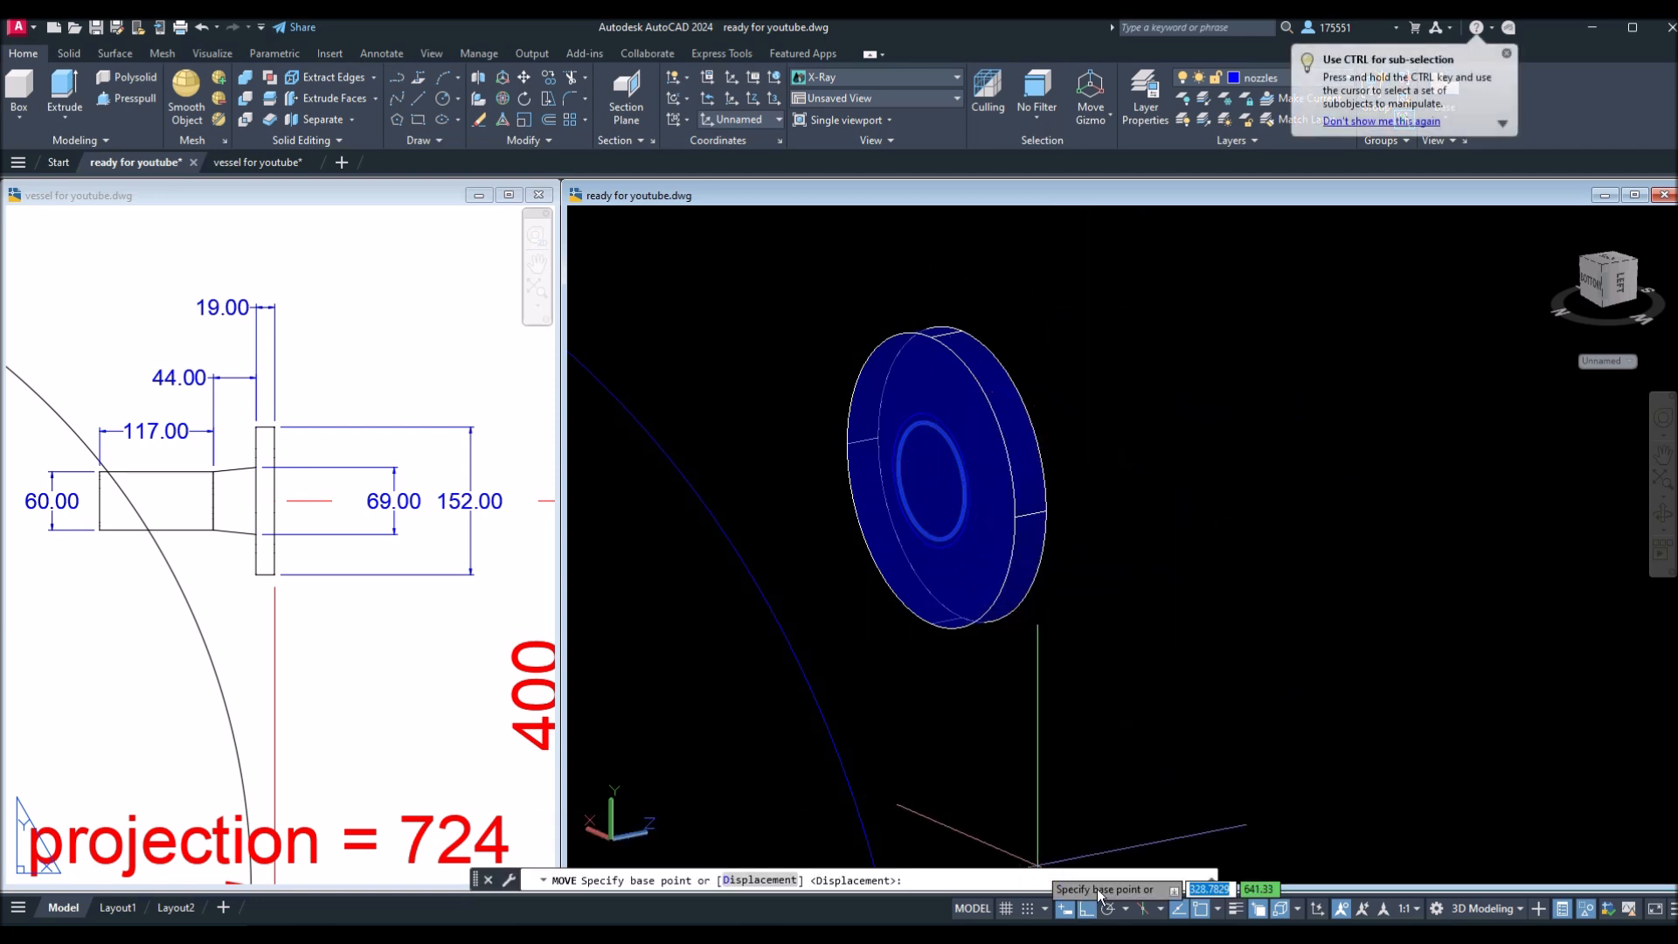
left_click(1134, 686)
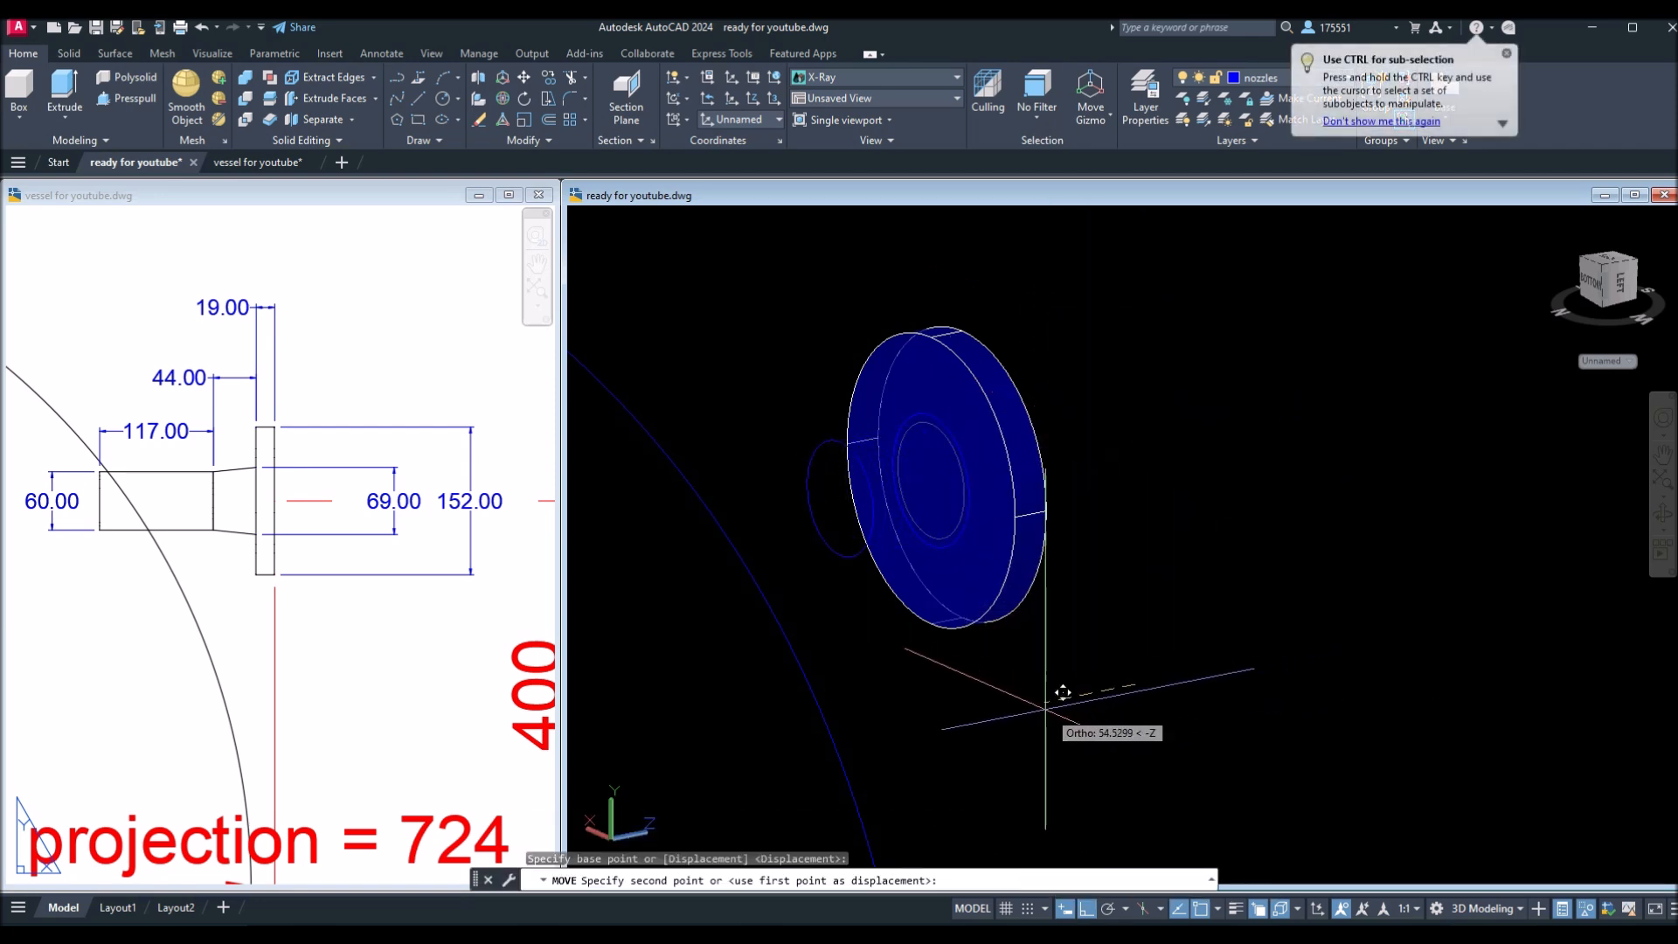
left_click(1036, 712)
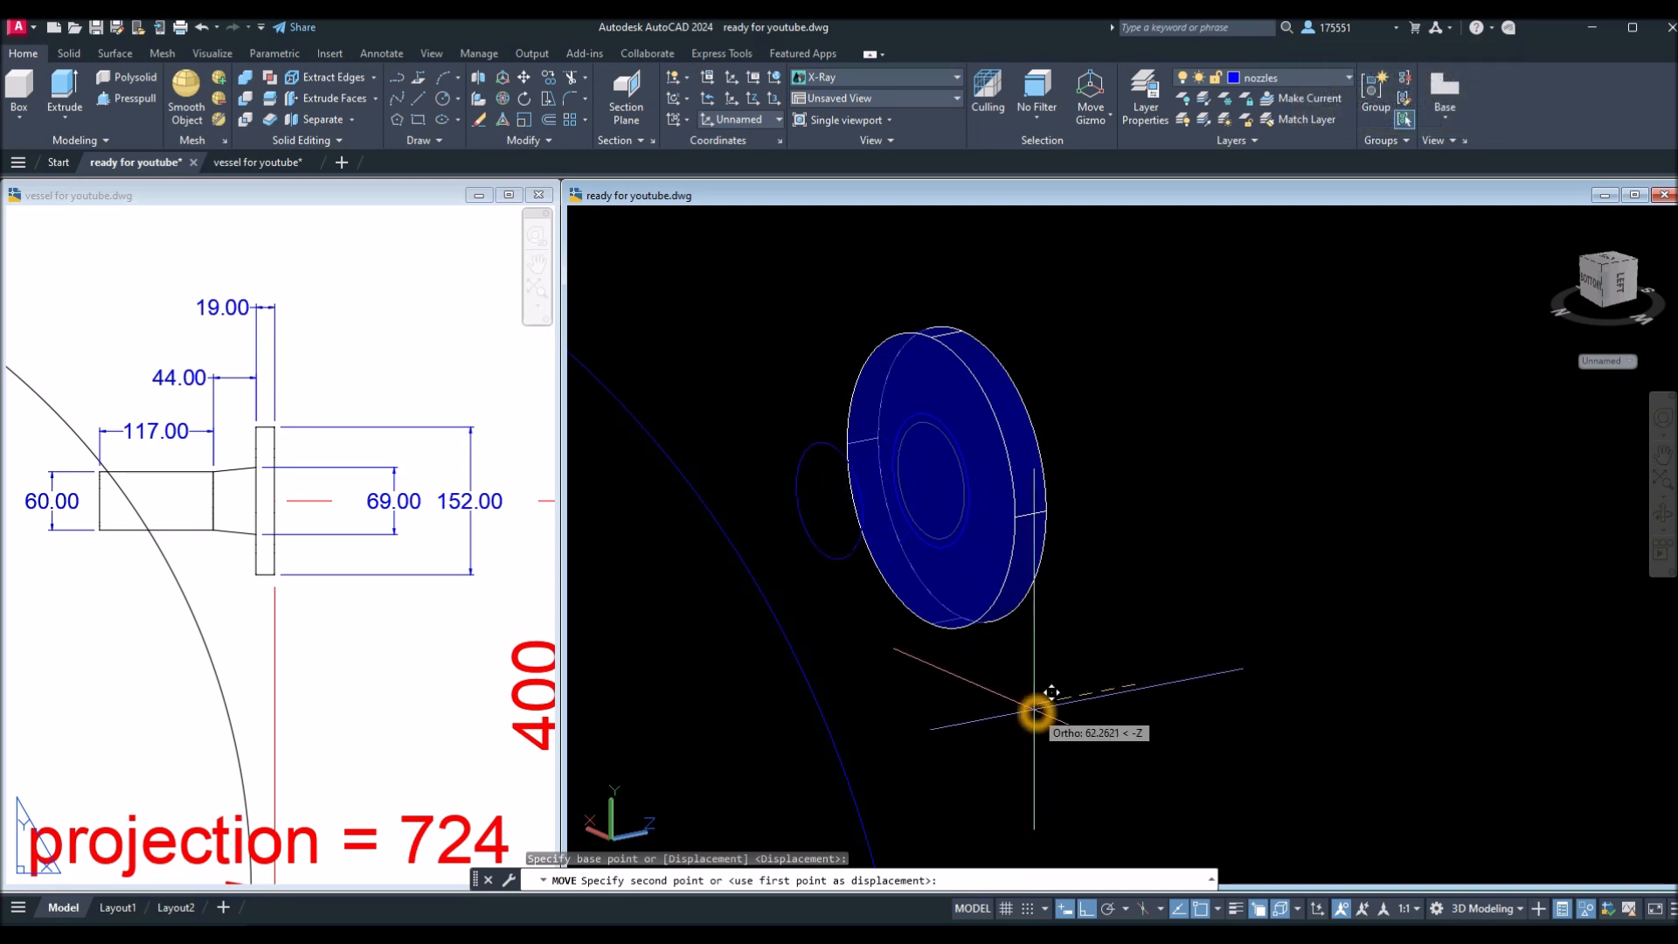
type("44")
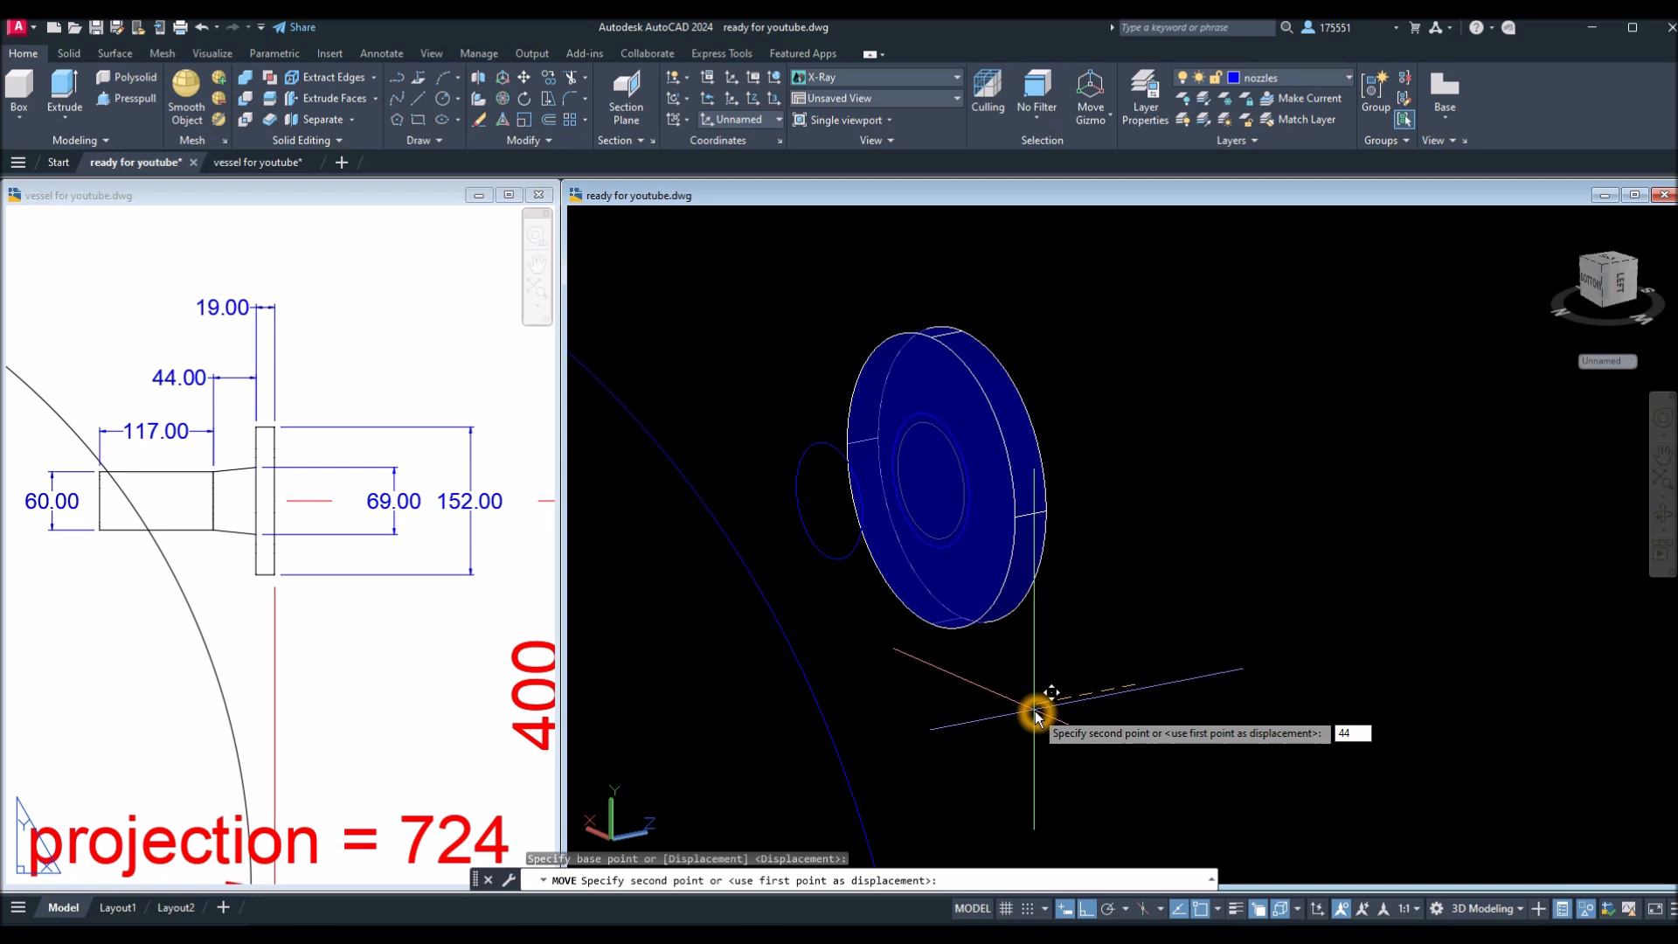
key("Return")
left_click(479, 498)
left_click(253, 380)
left_click(243, 380)
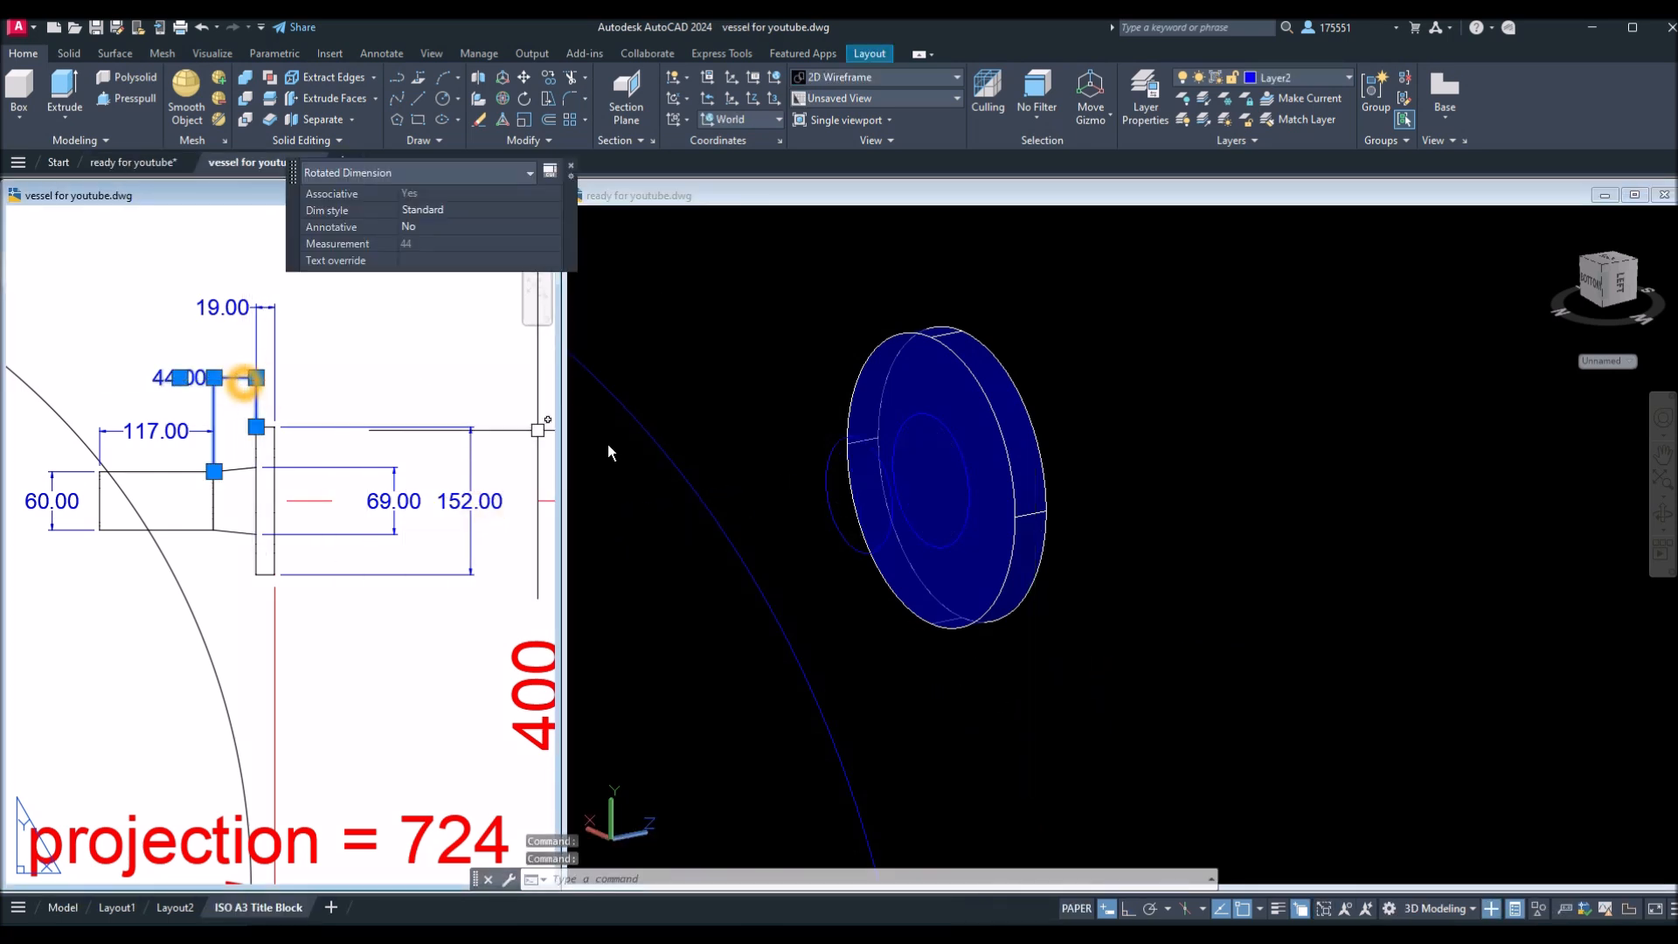
key("Escape")
Loft a solid from the 69 mm circle to the moved 60 mm circle to form the nozzle's tapered neck.
left_click(1131, 528)
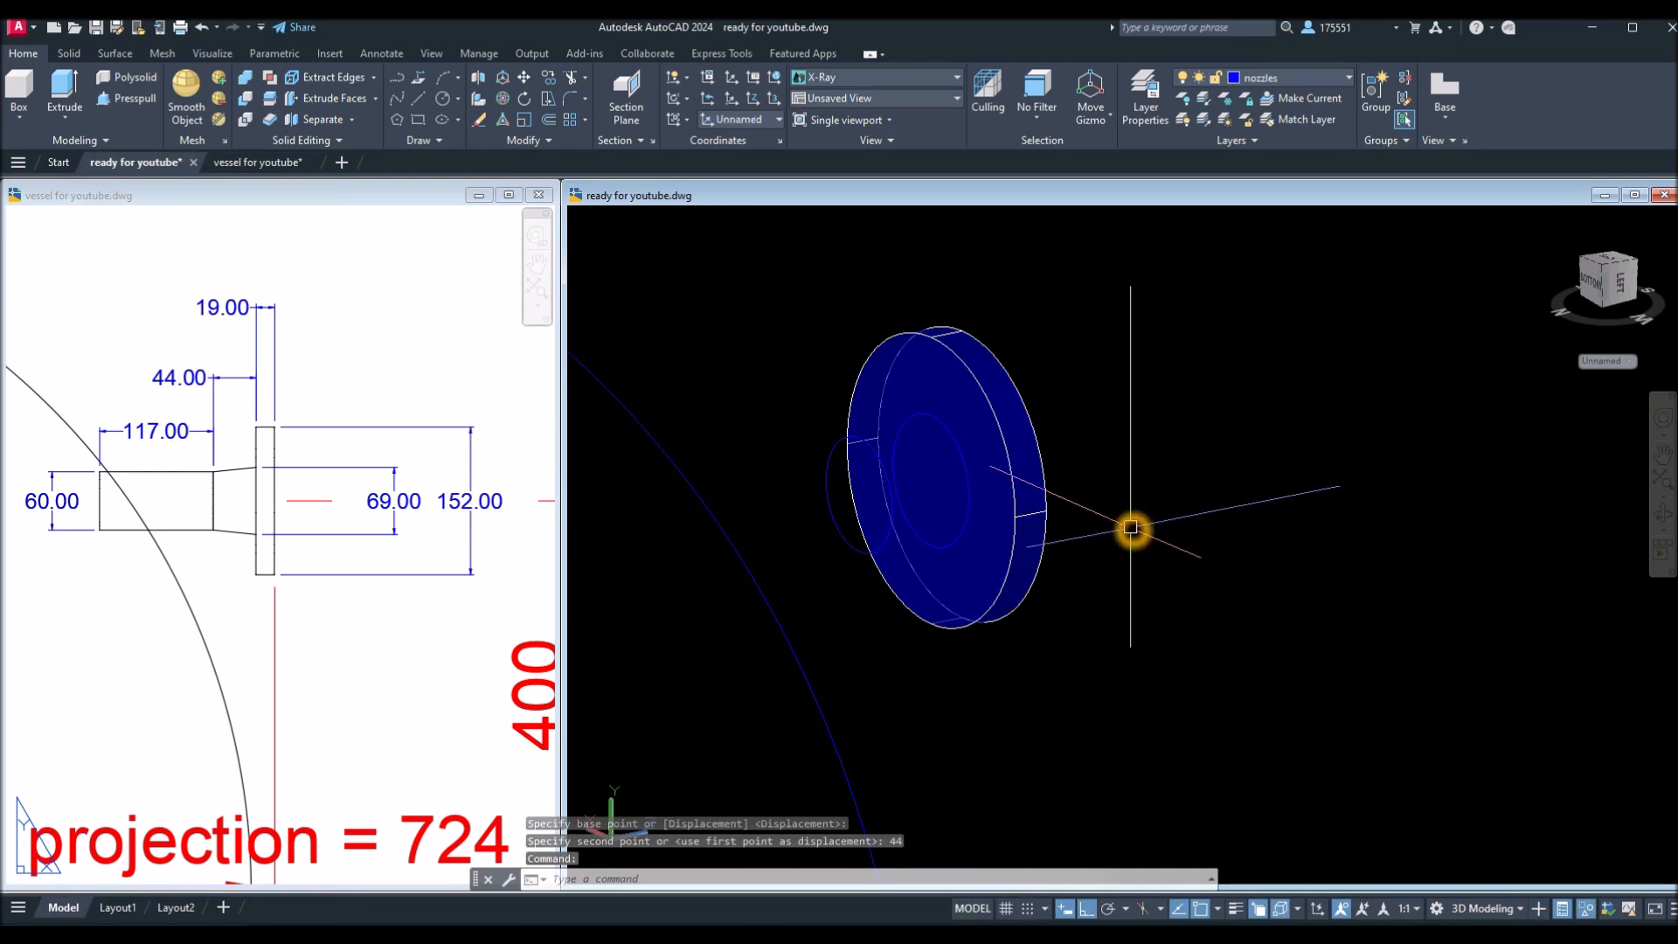
type("lof")
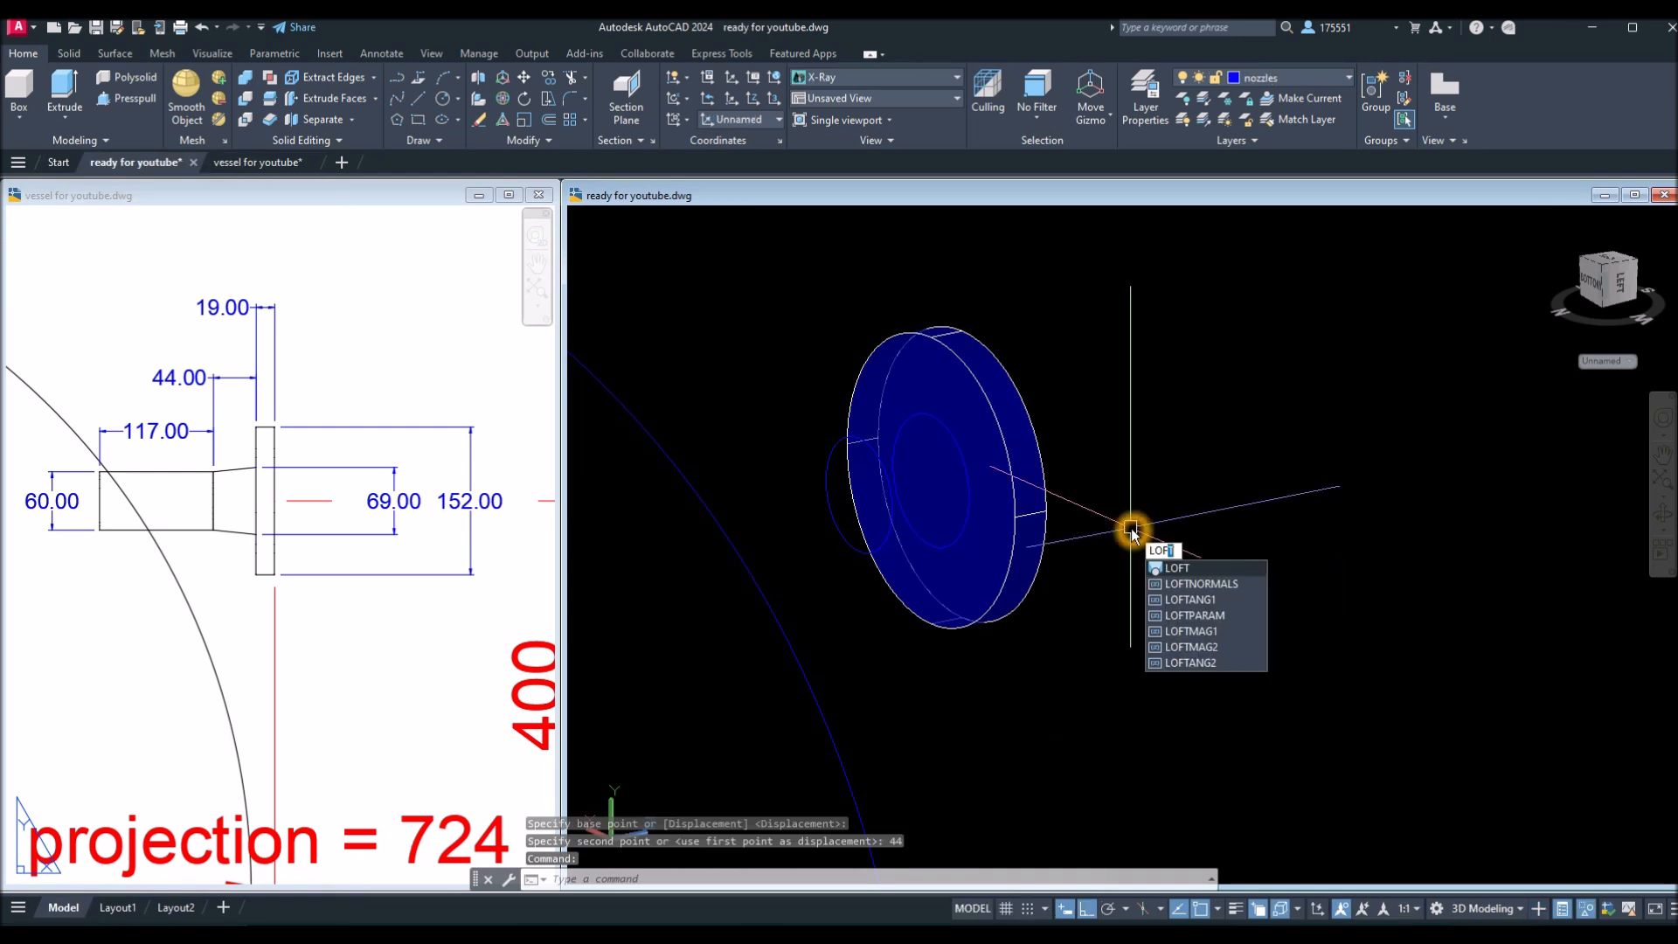
key("Return")
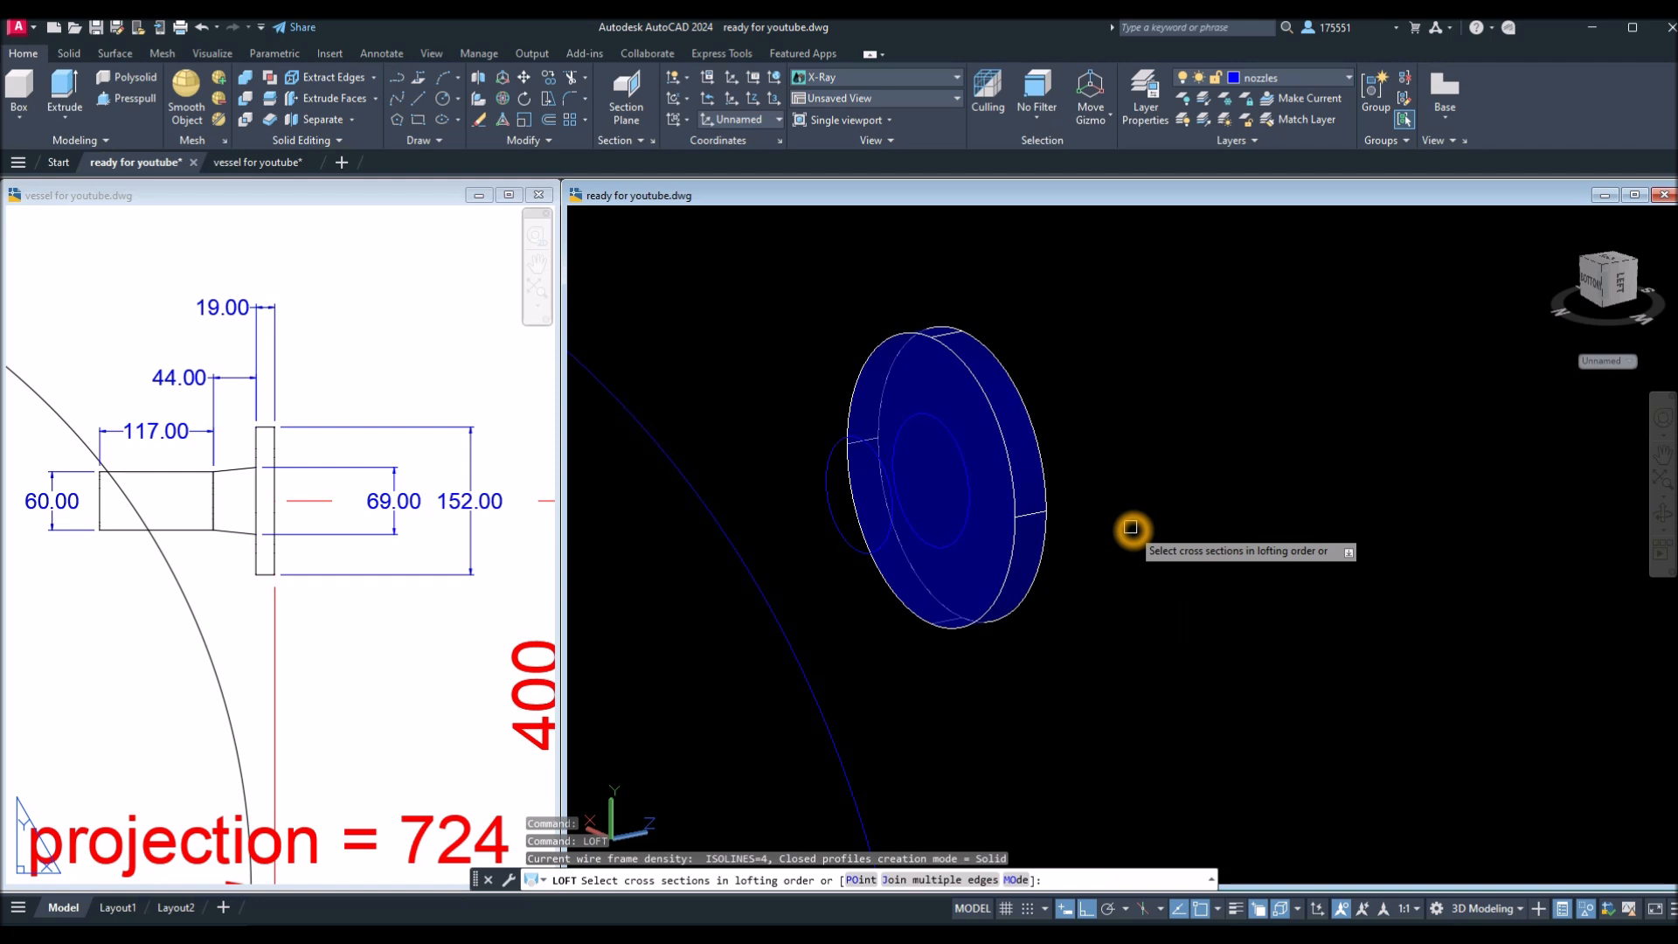
left_click(951, 544)
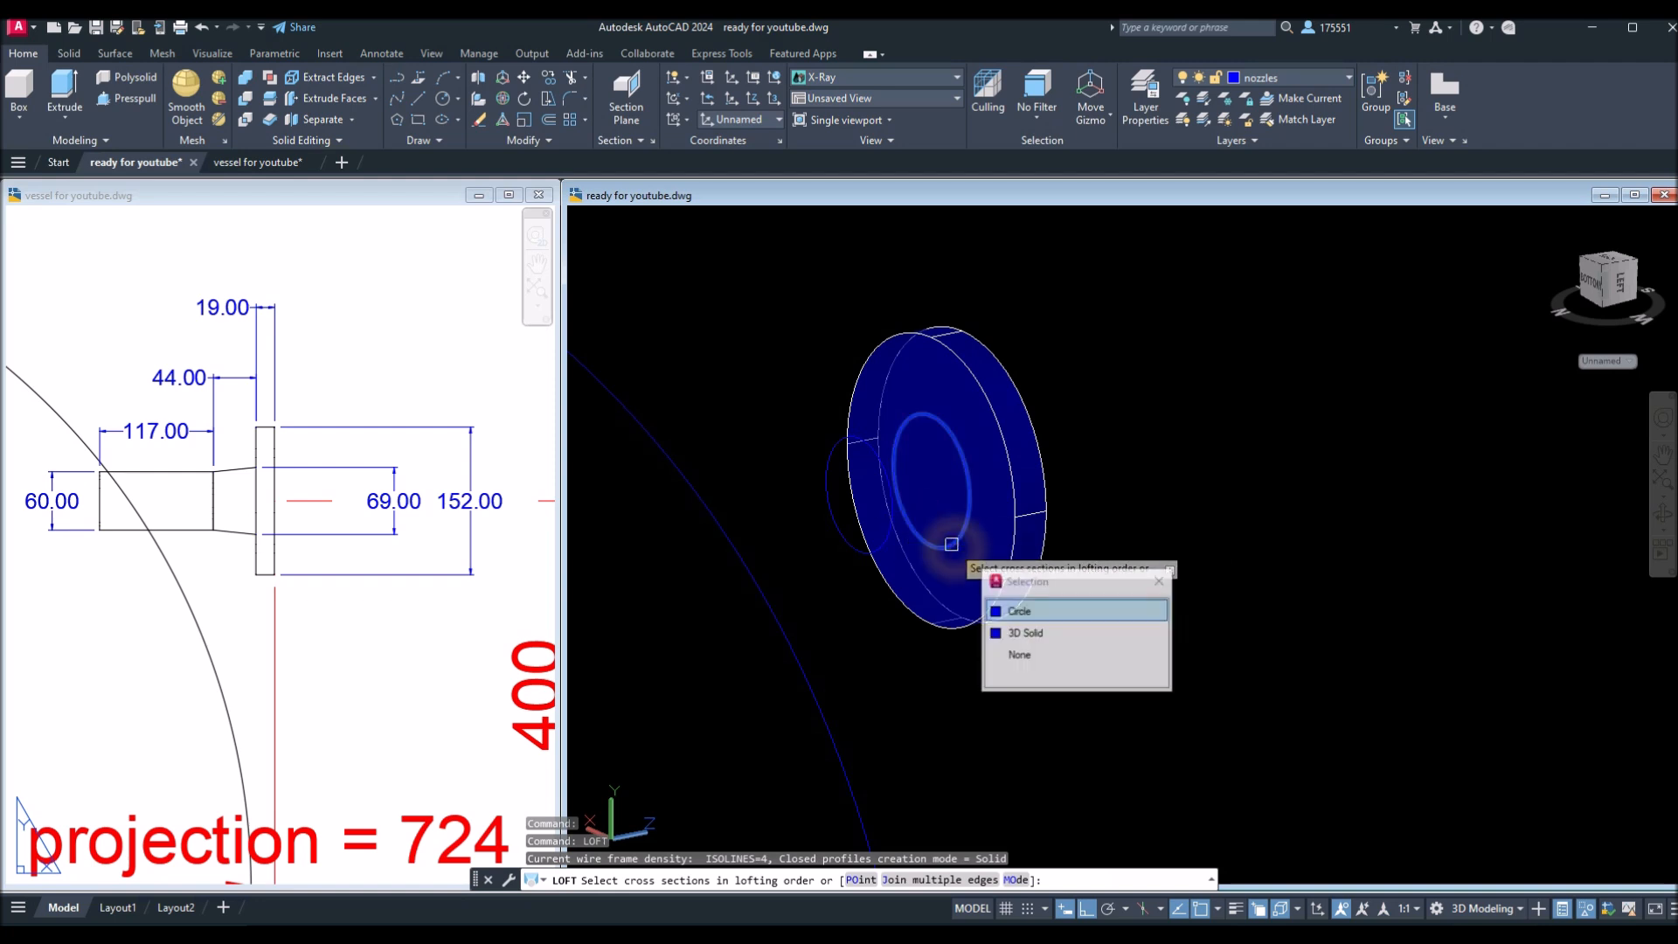
left_click(882, 551)
right_click(1077, 479)
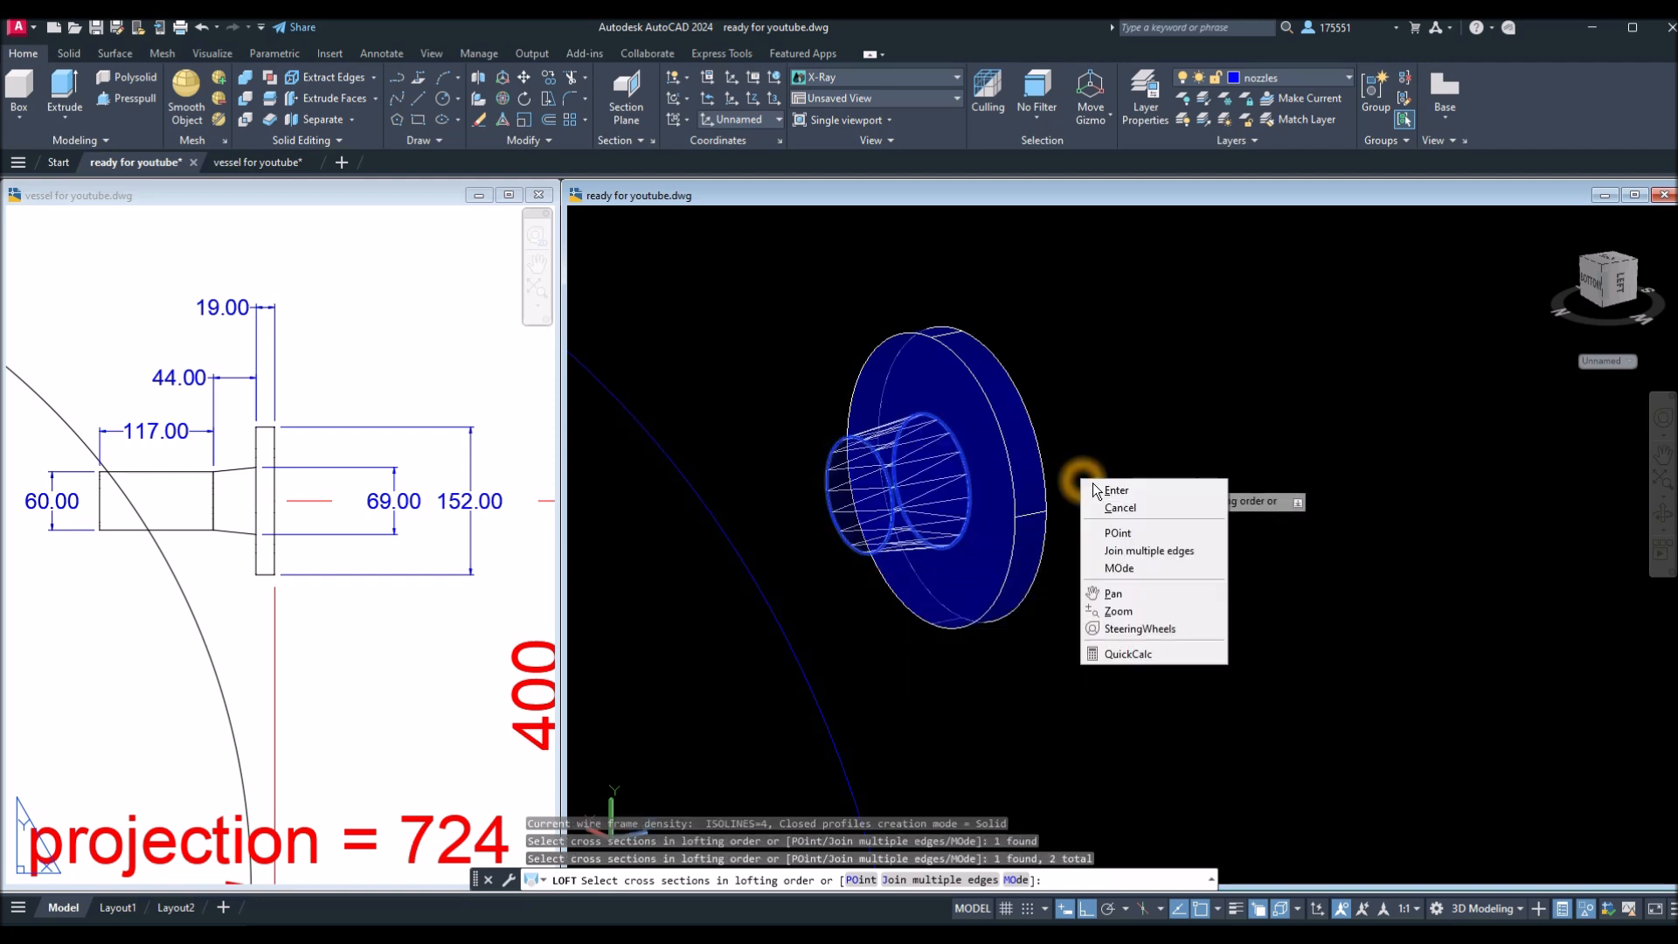
left_click(1103, 486)
right_click(1113, 490)
left_click(1132, 492)
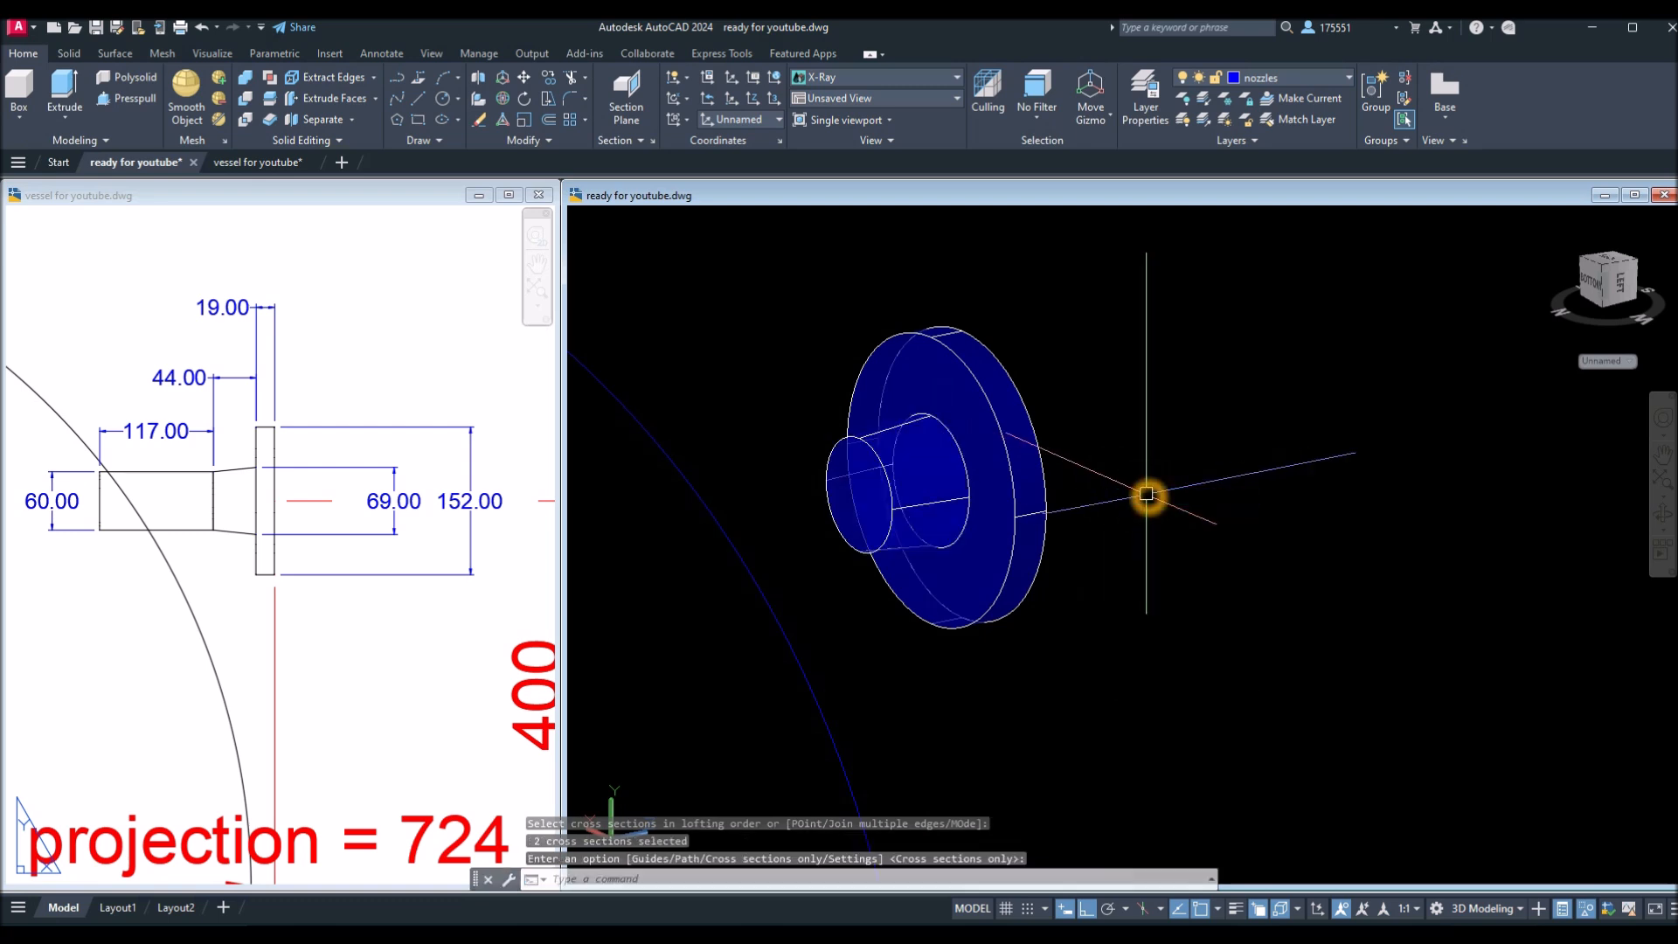
Press-pull the small end face of the tapered neck 117 mm toward the large circle to form the nozzle pipe.
left_click(108, 568)
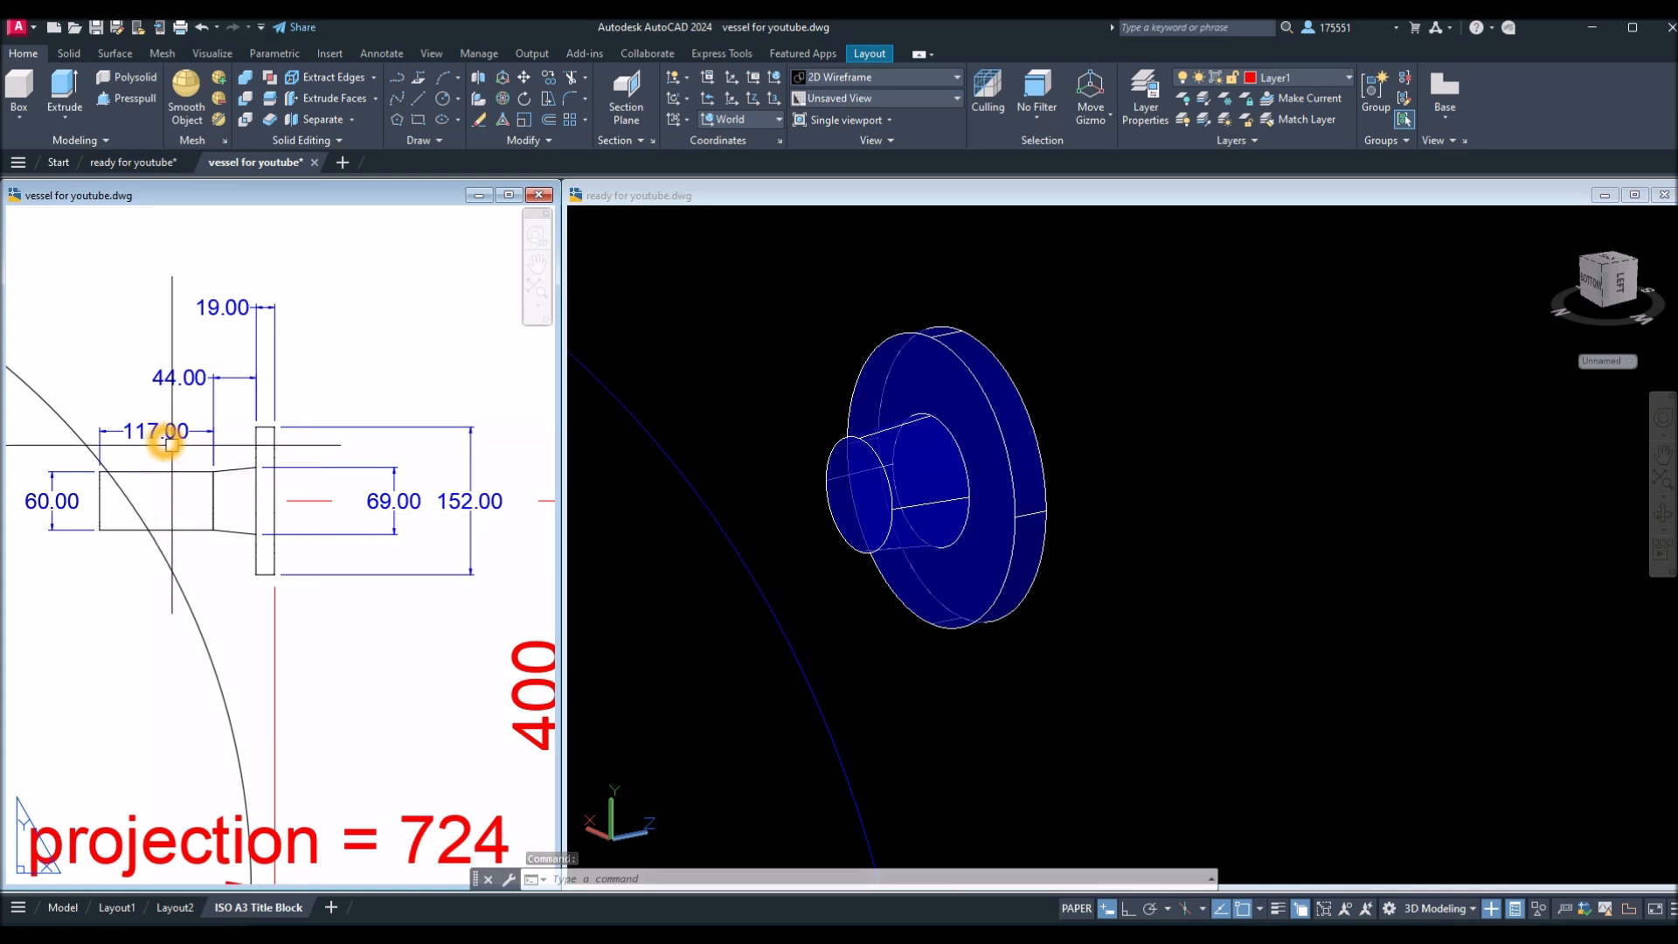
left_click(1221, 498)
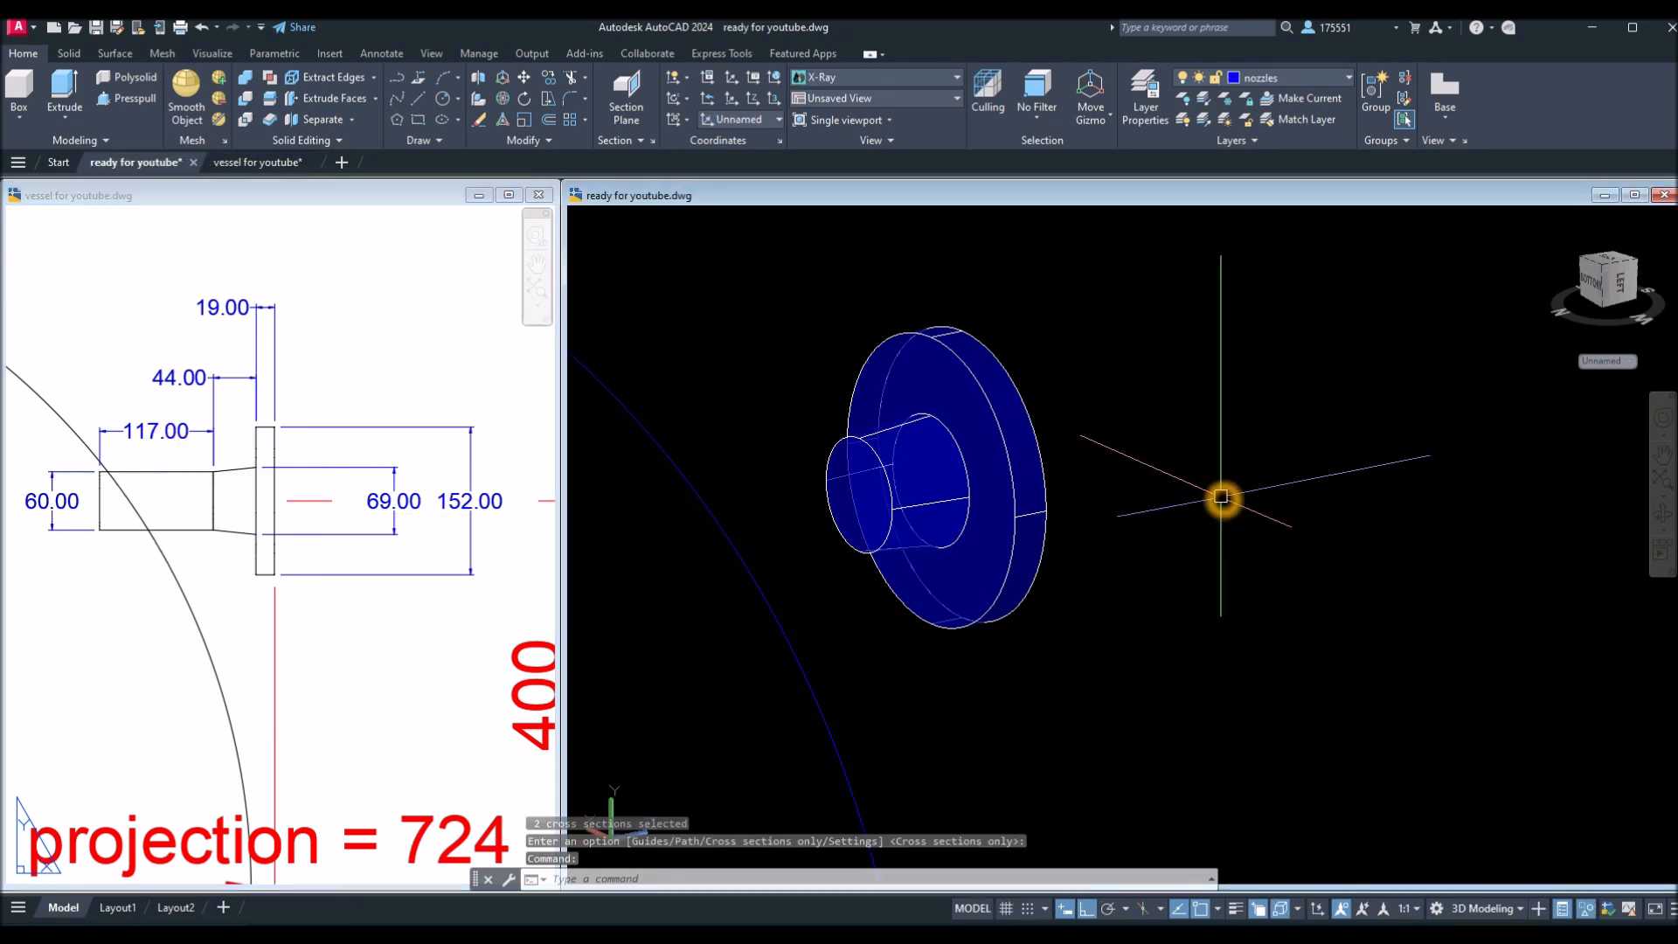
left_click(143, 104)
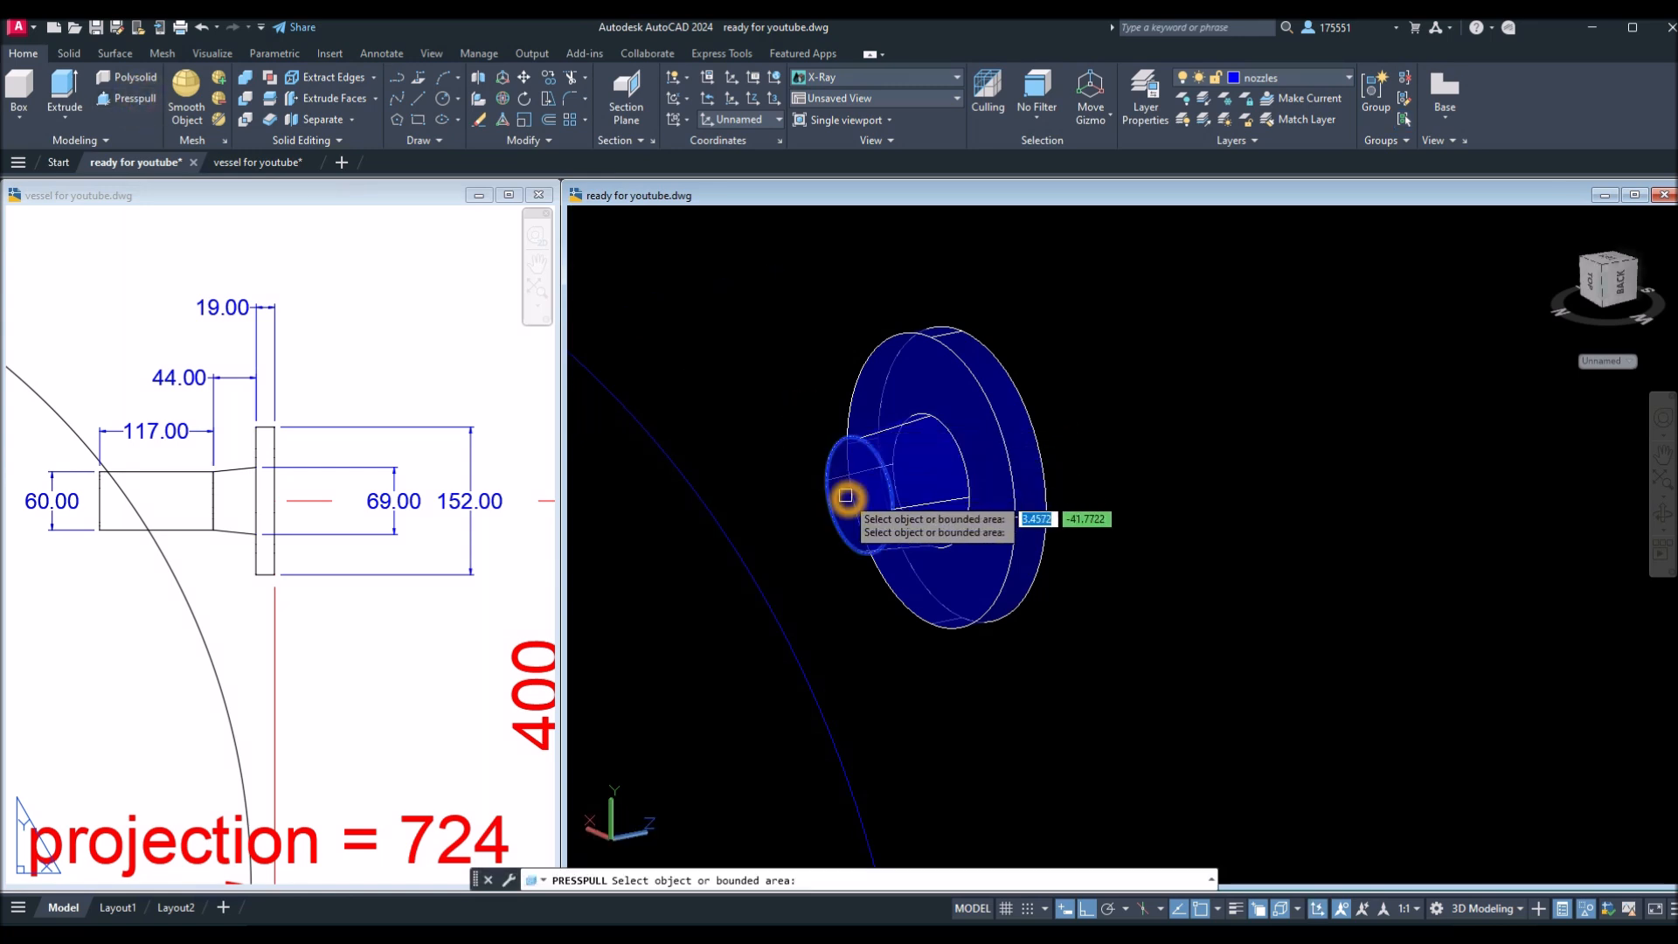
left_click(846, 496)
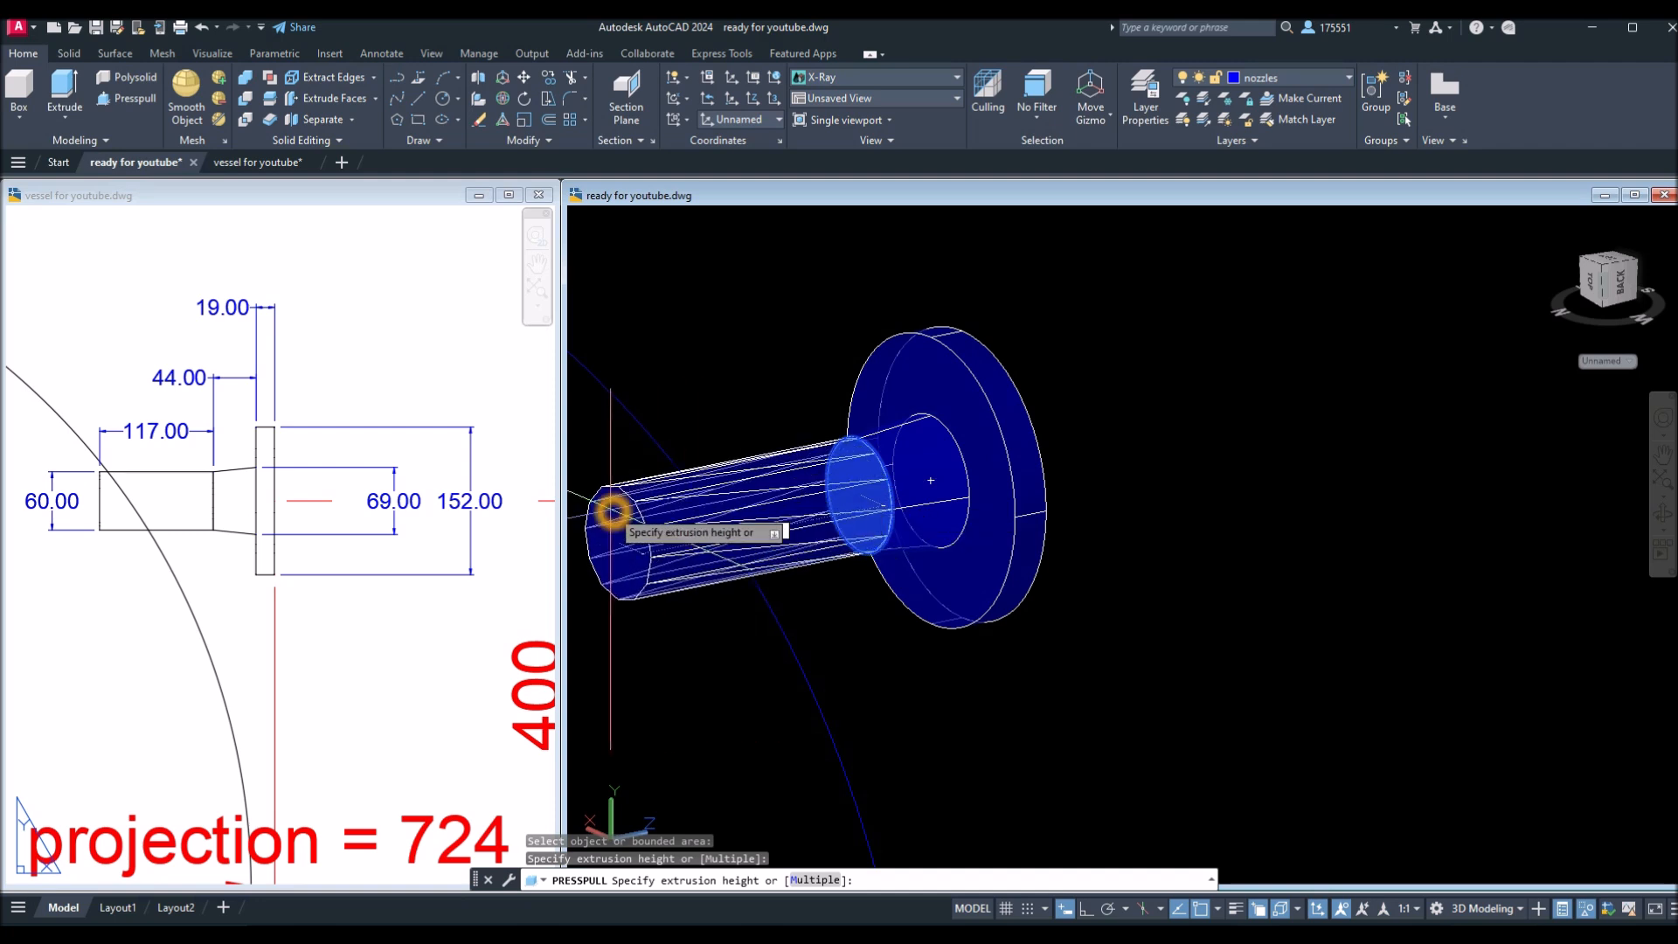
key("Return")
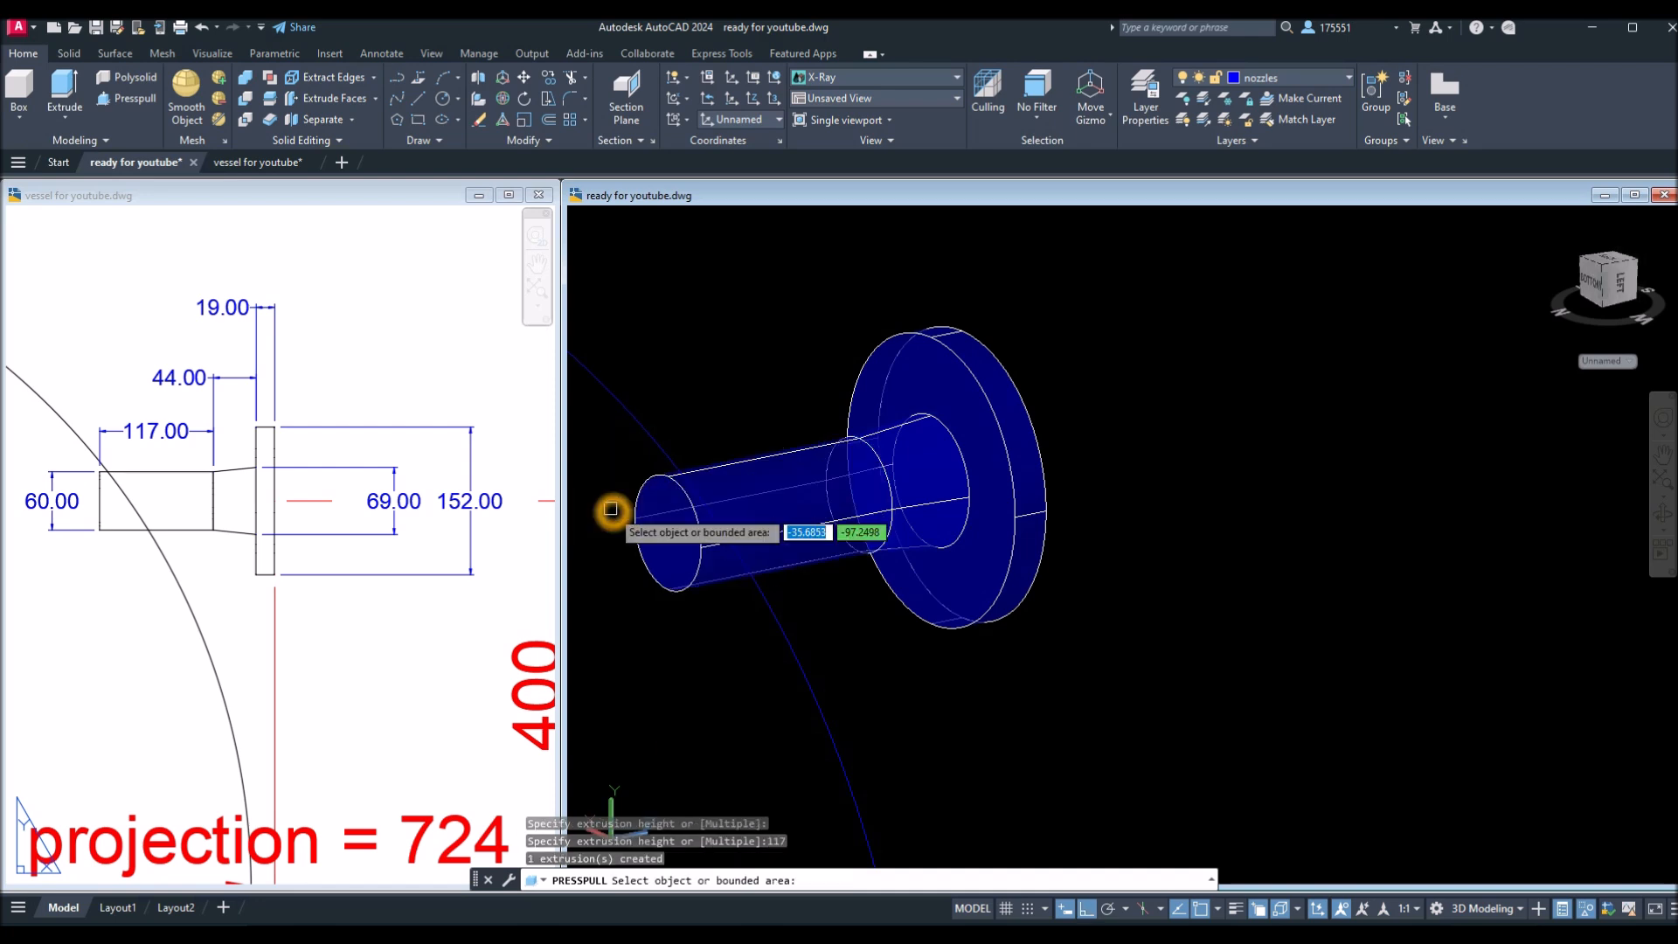
key("Return")
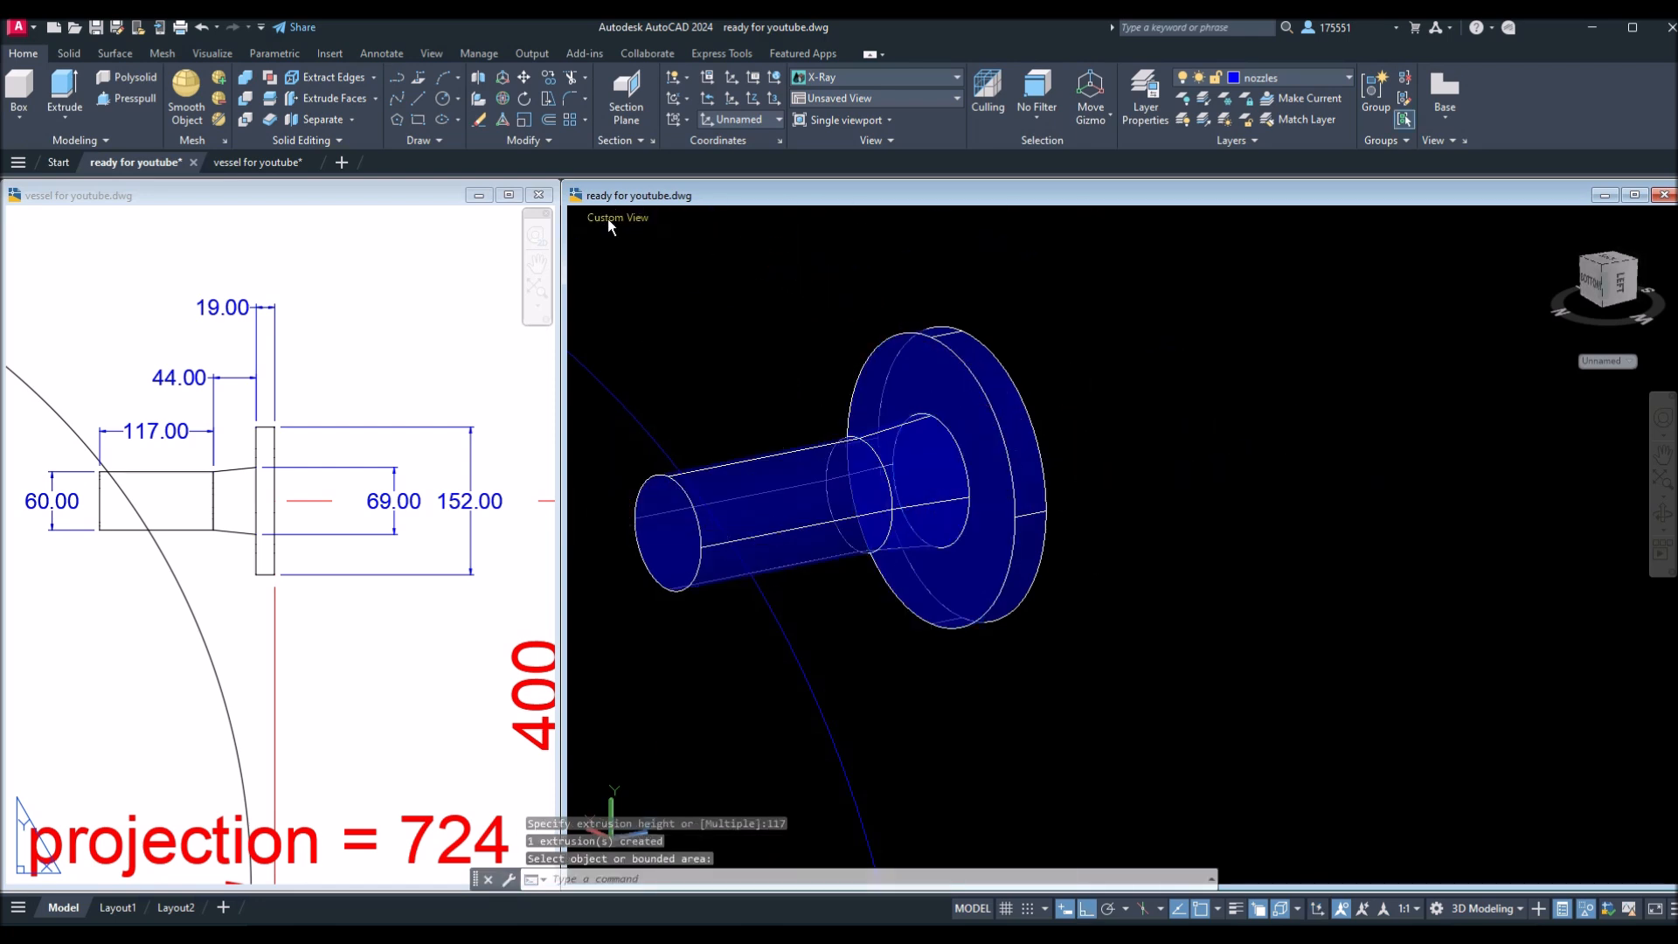
In the Left view, mirror the nozzle across the large circle's horizontal centreline, keeping the original, and delete the horizontal construction line.
left_click(609, 220)
left_click(648, 300)
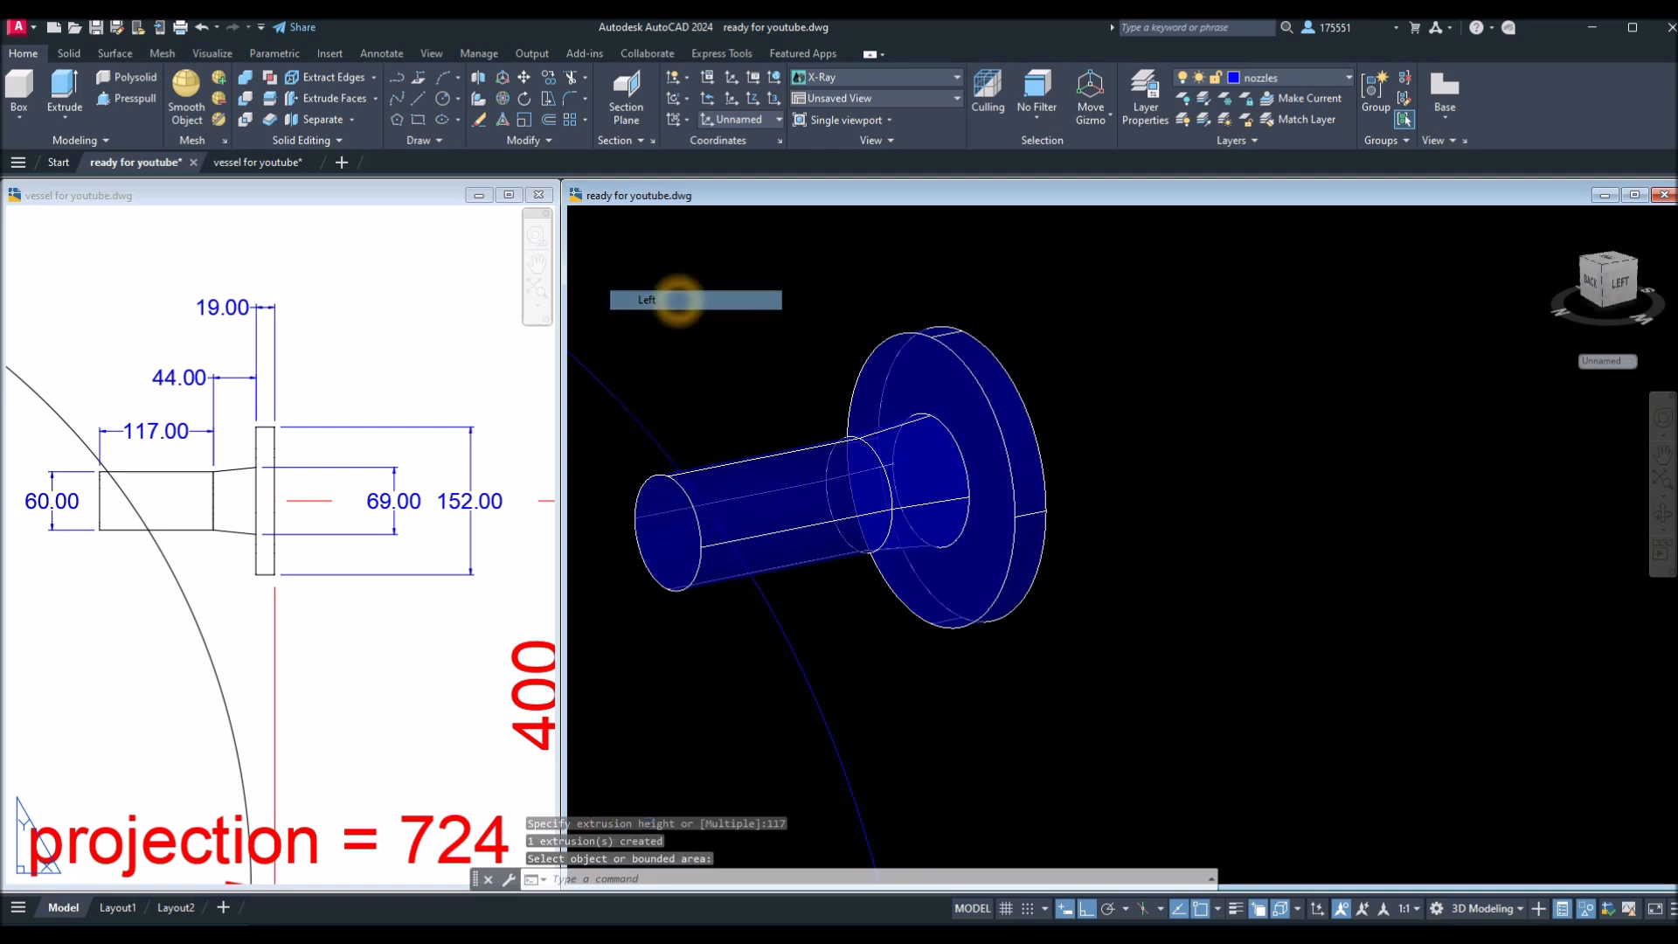
middle_click_drag(1423, 686, 1144, 722)
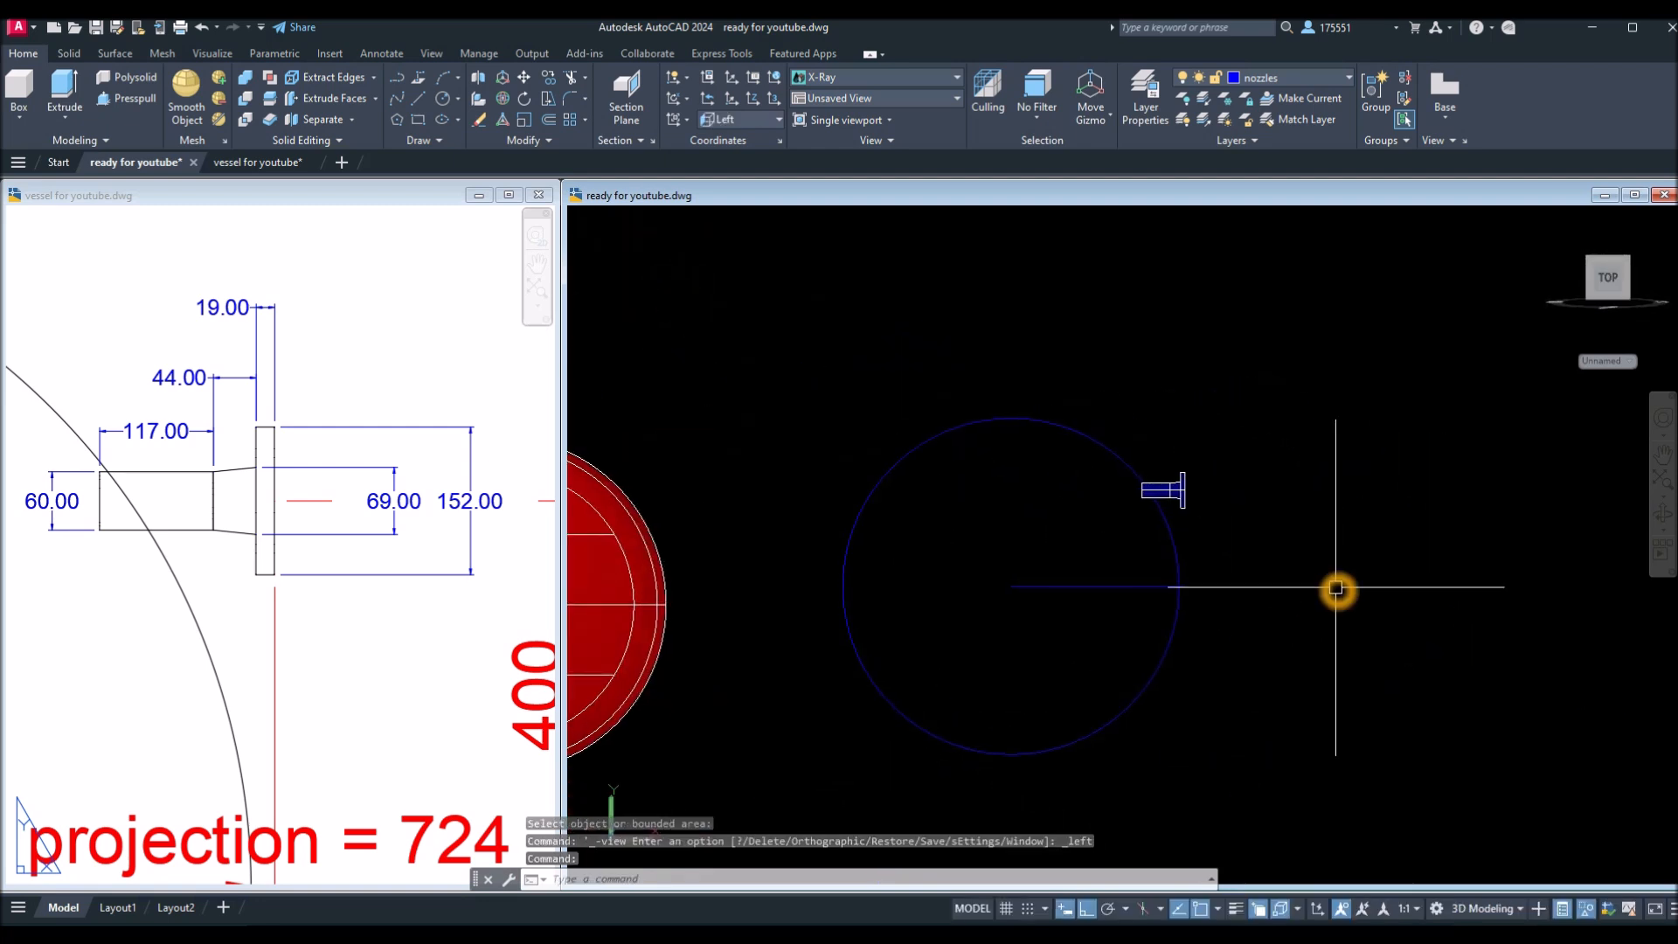
key("Return")
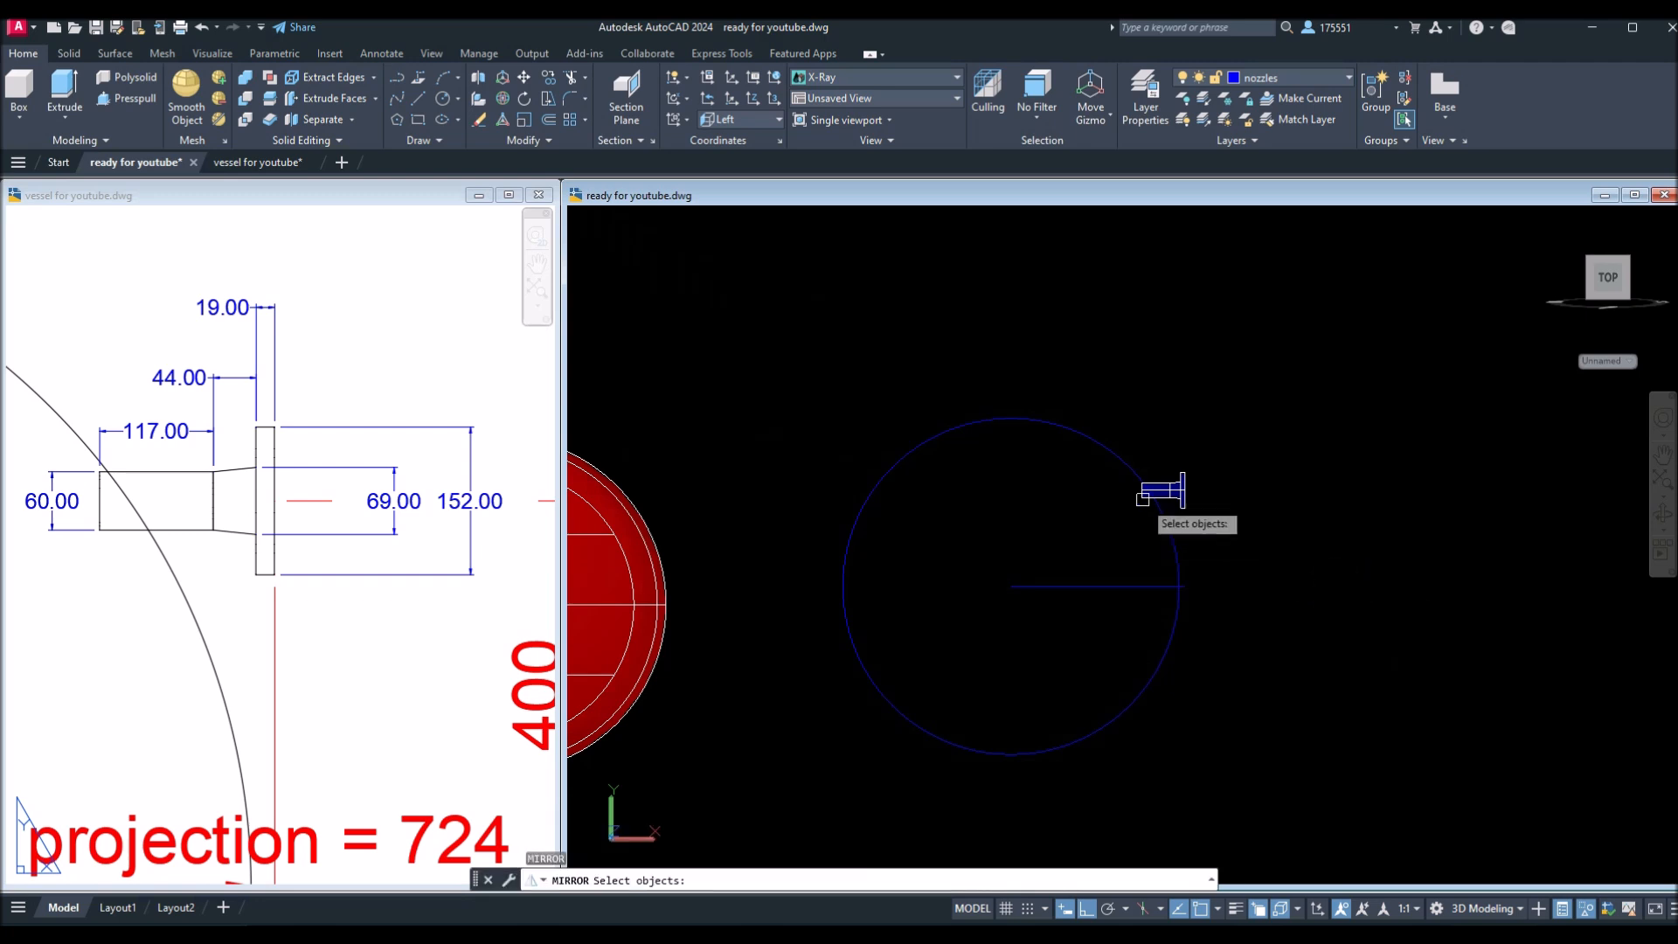
left_click(1068, 451)
left_click(1218, 526)
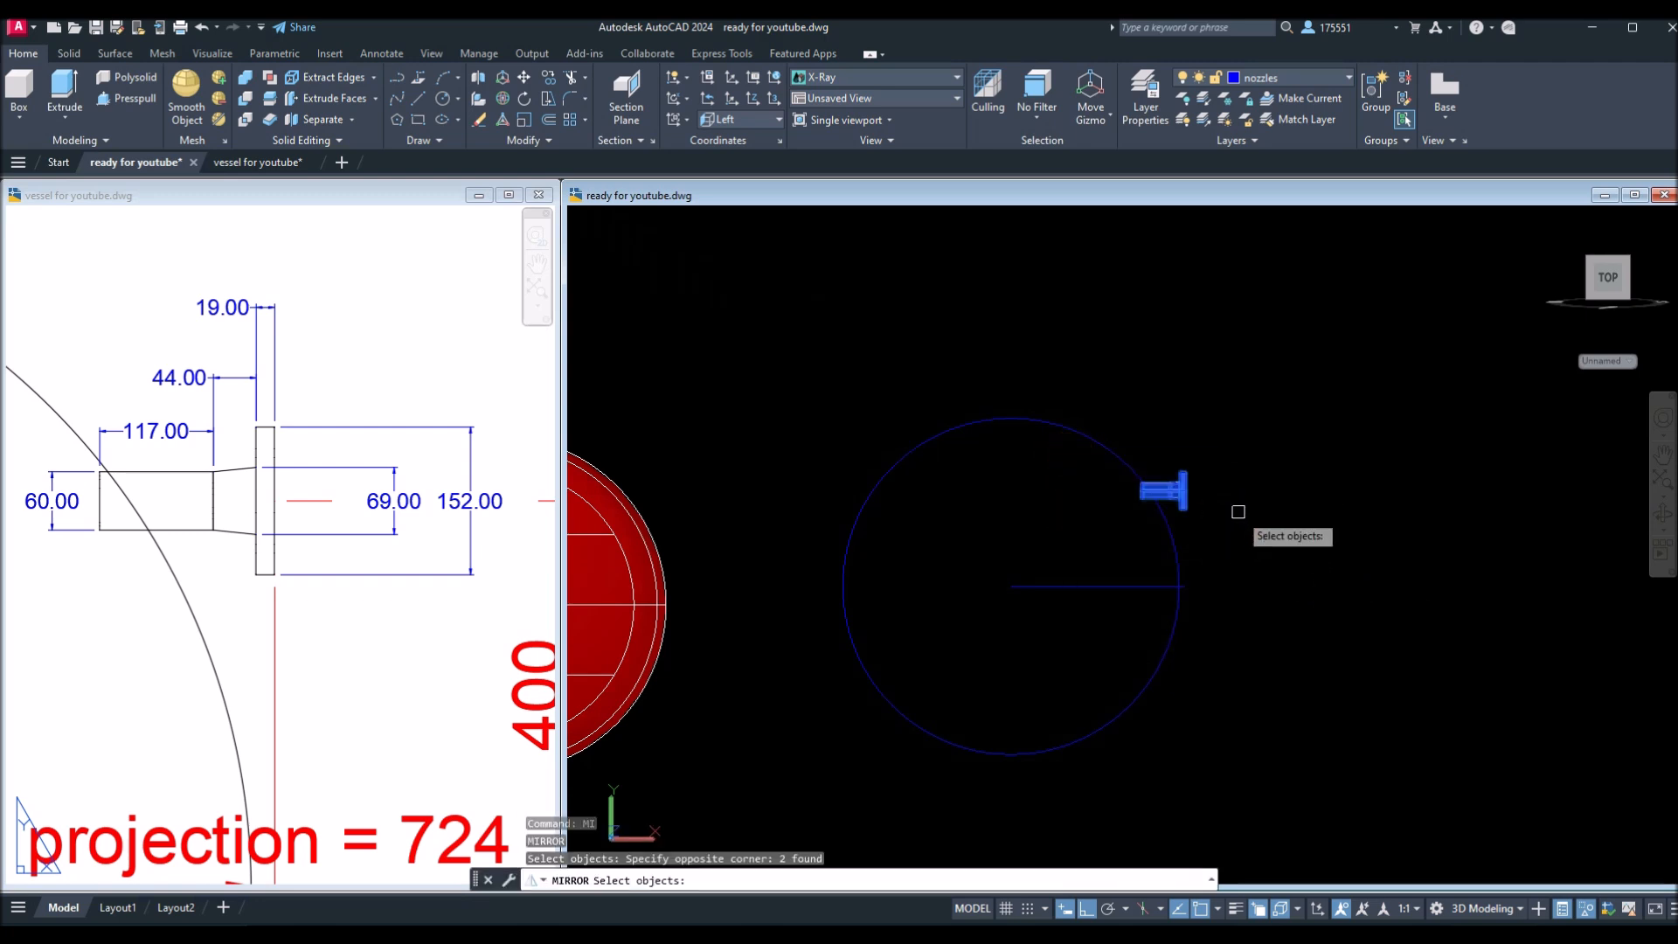
right_click(1238, 511)
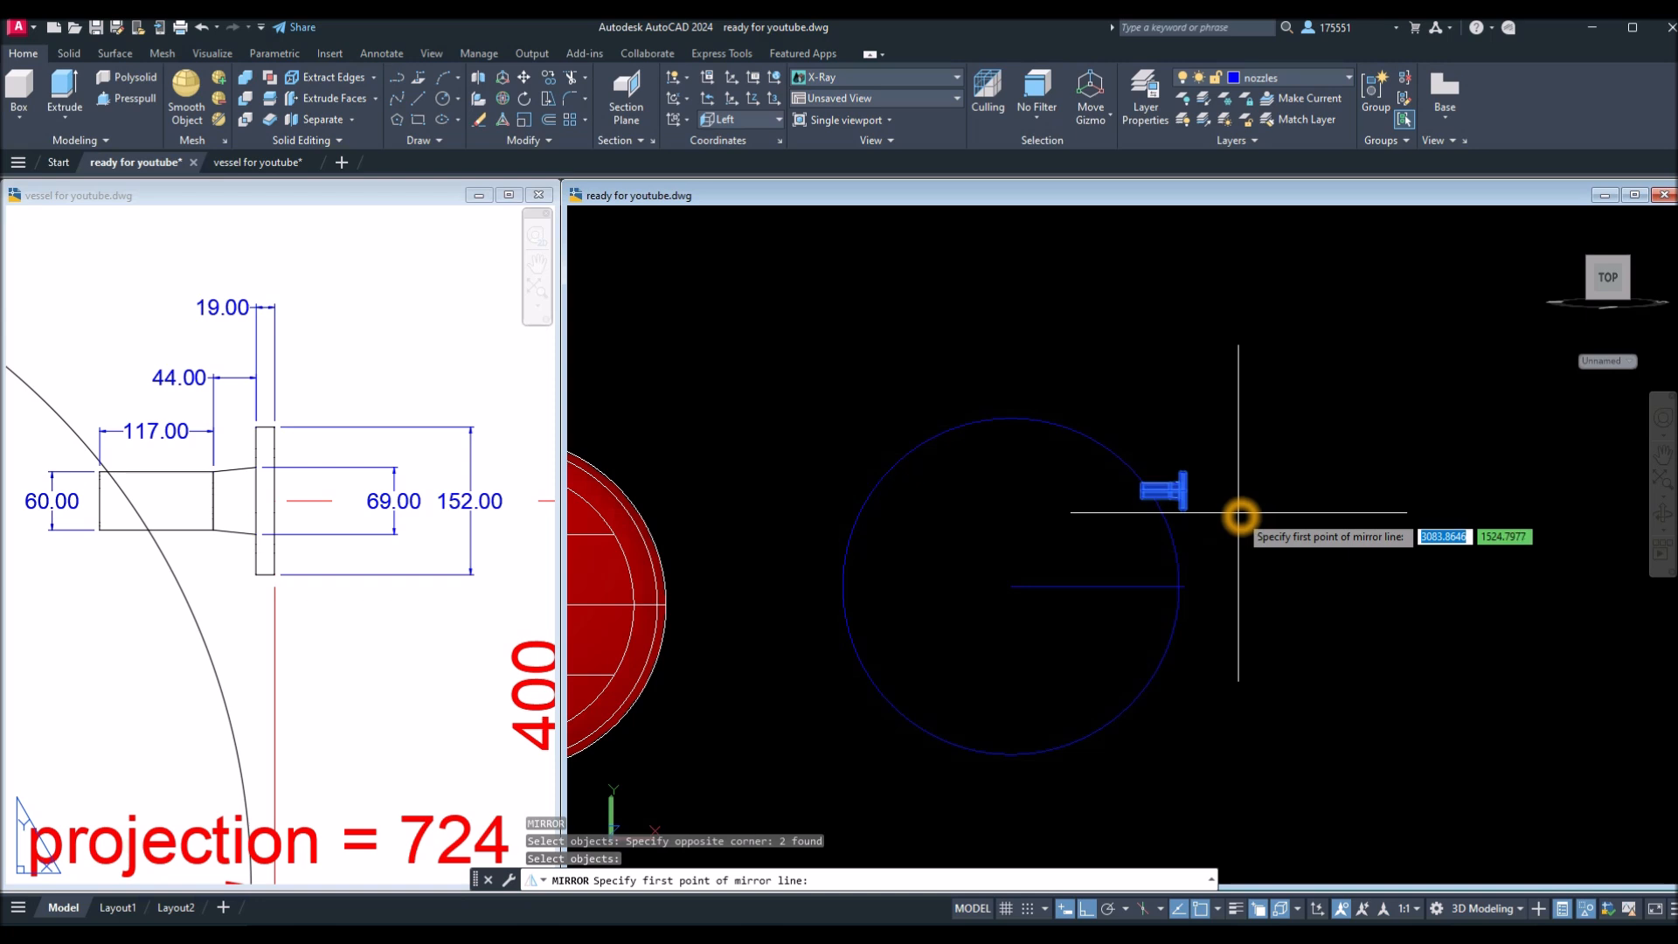
left_click(1013, 586)
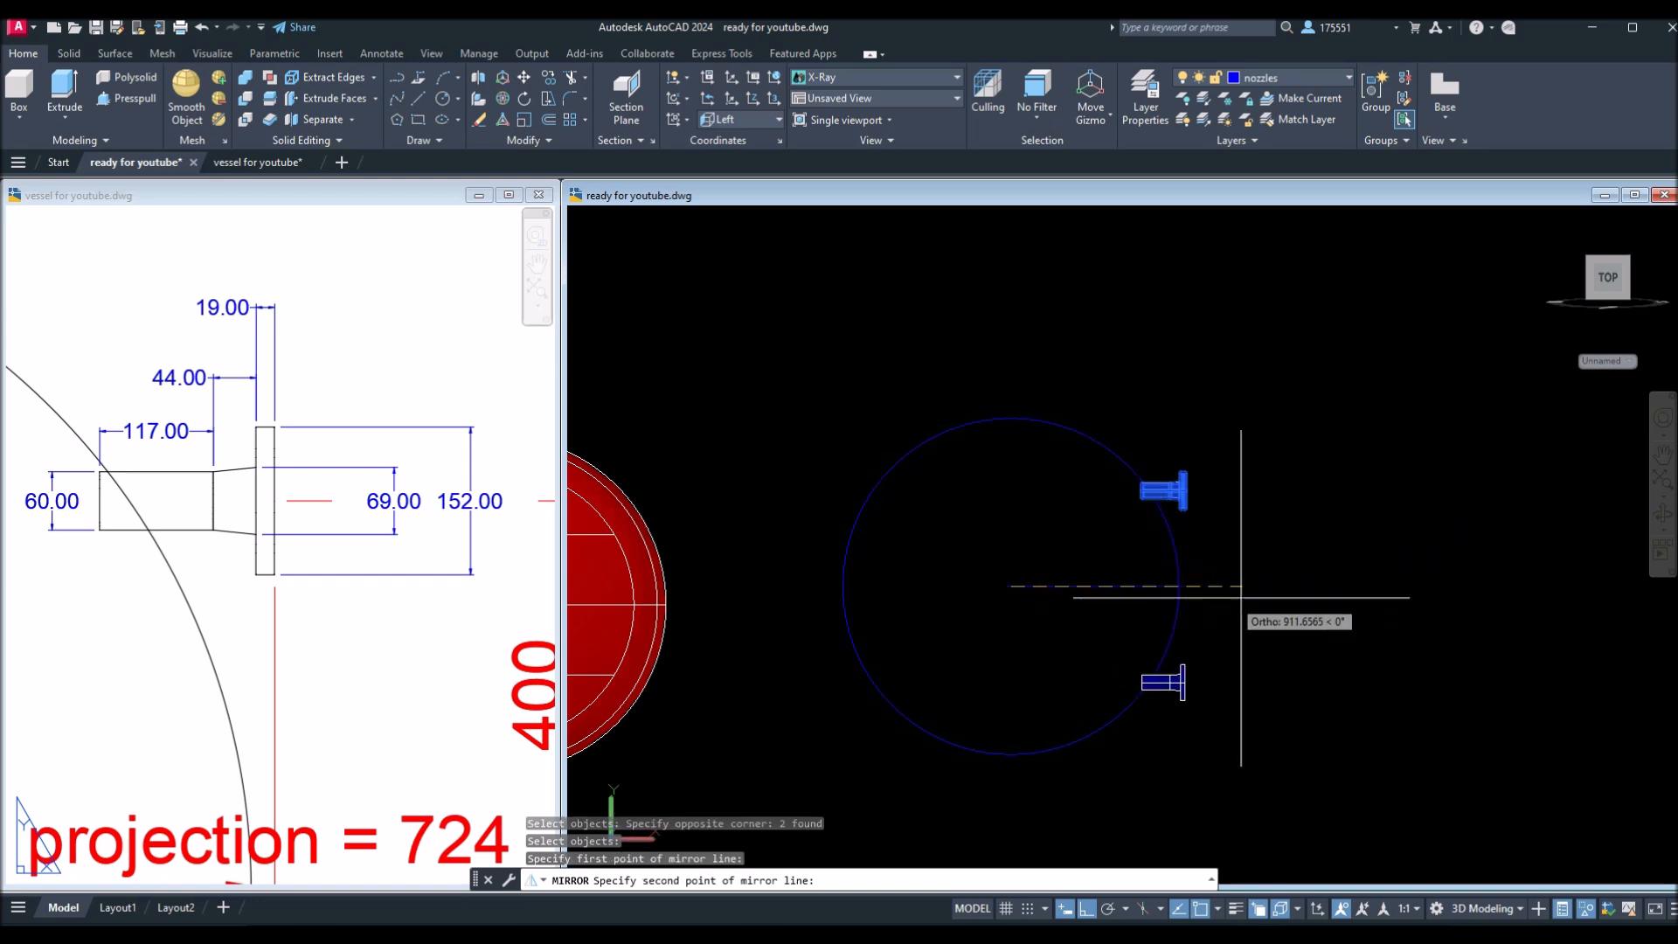
left_click(1365, 601)
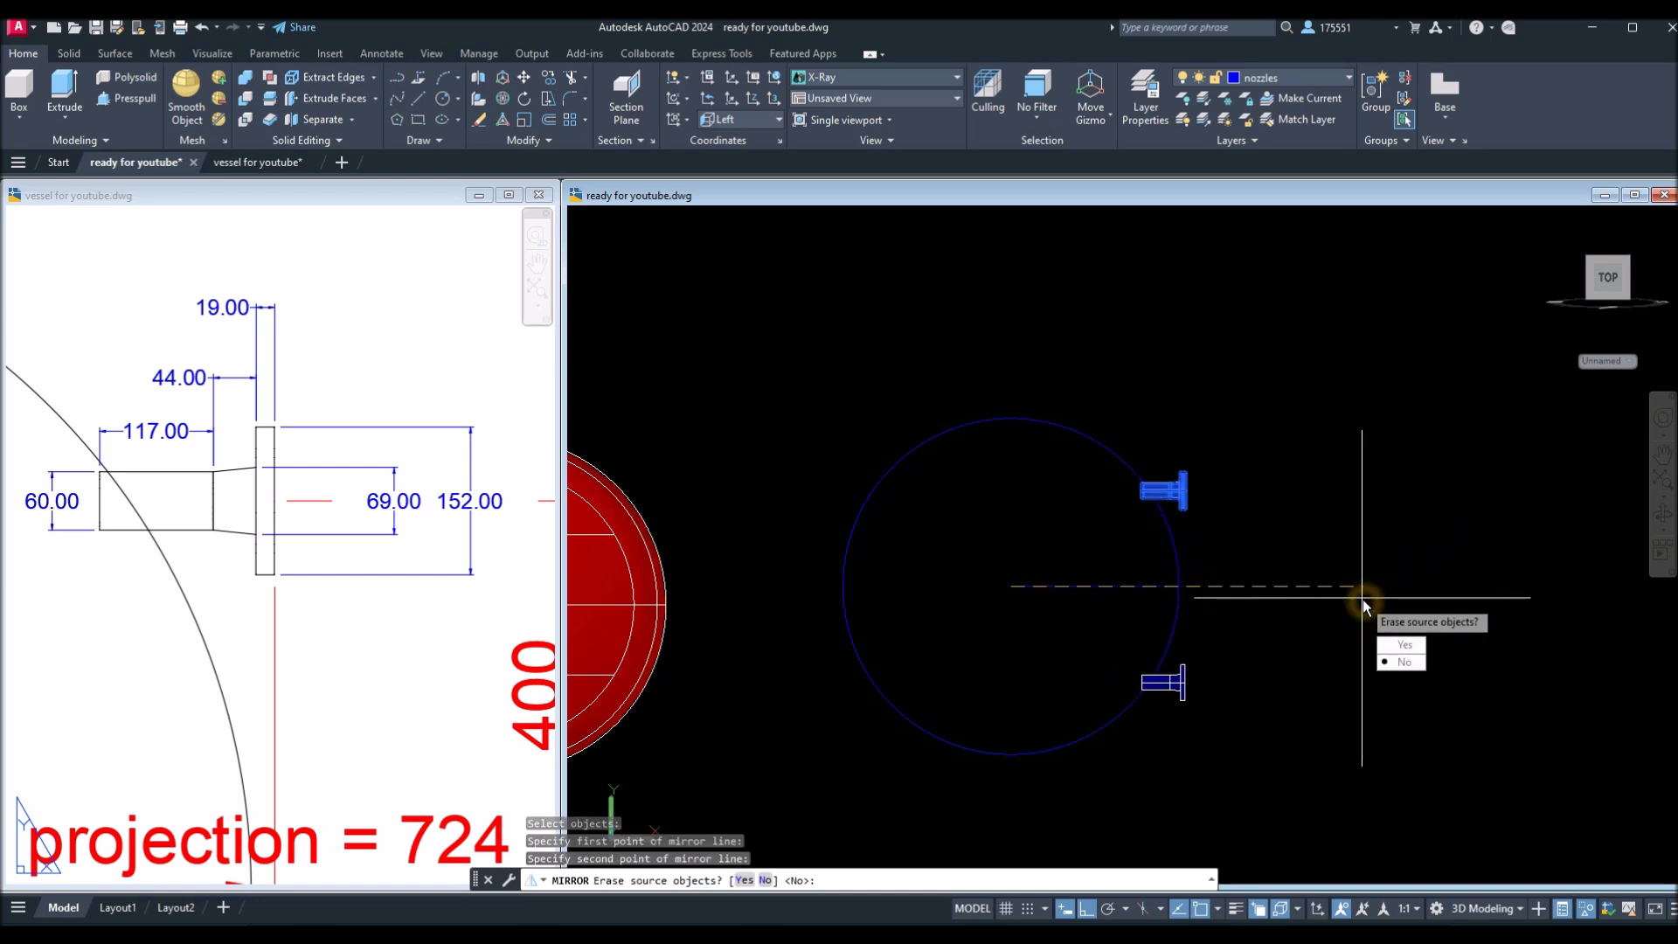
left_click(1398, 663)
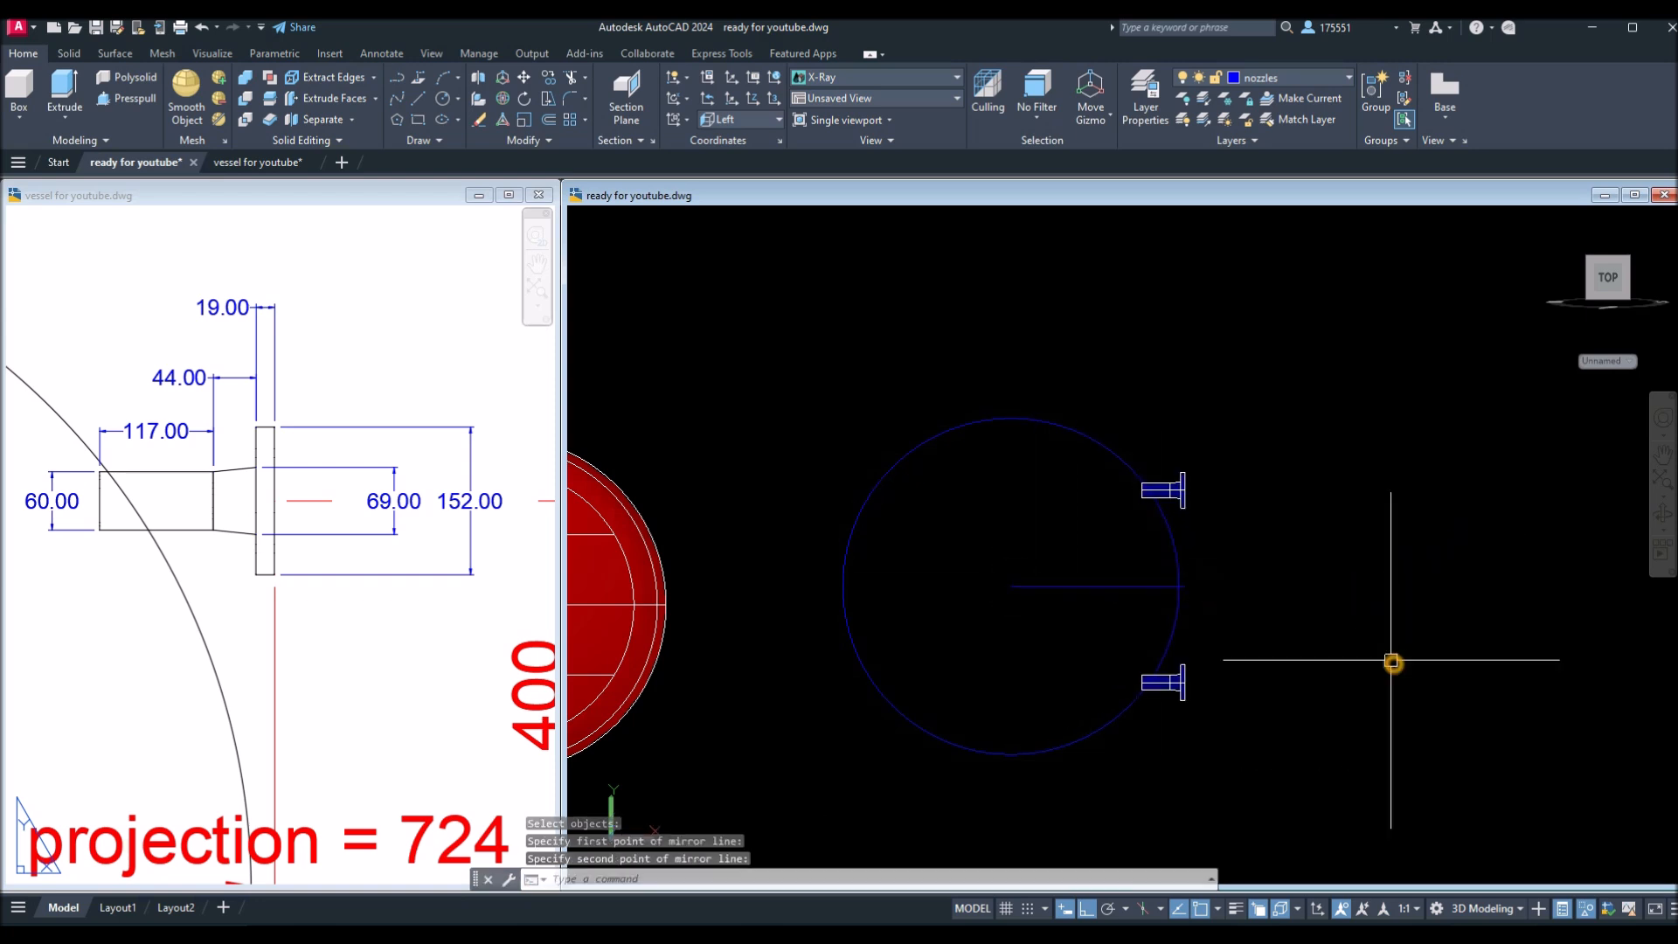
left_click(1130, 586)
key("Delete")
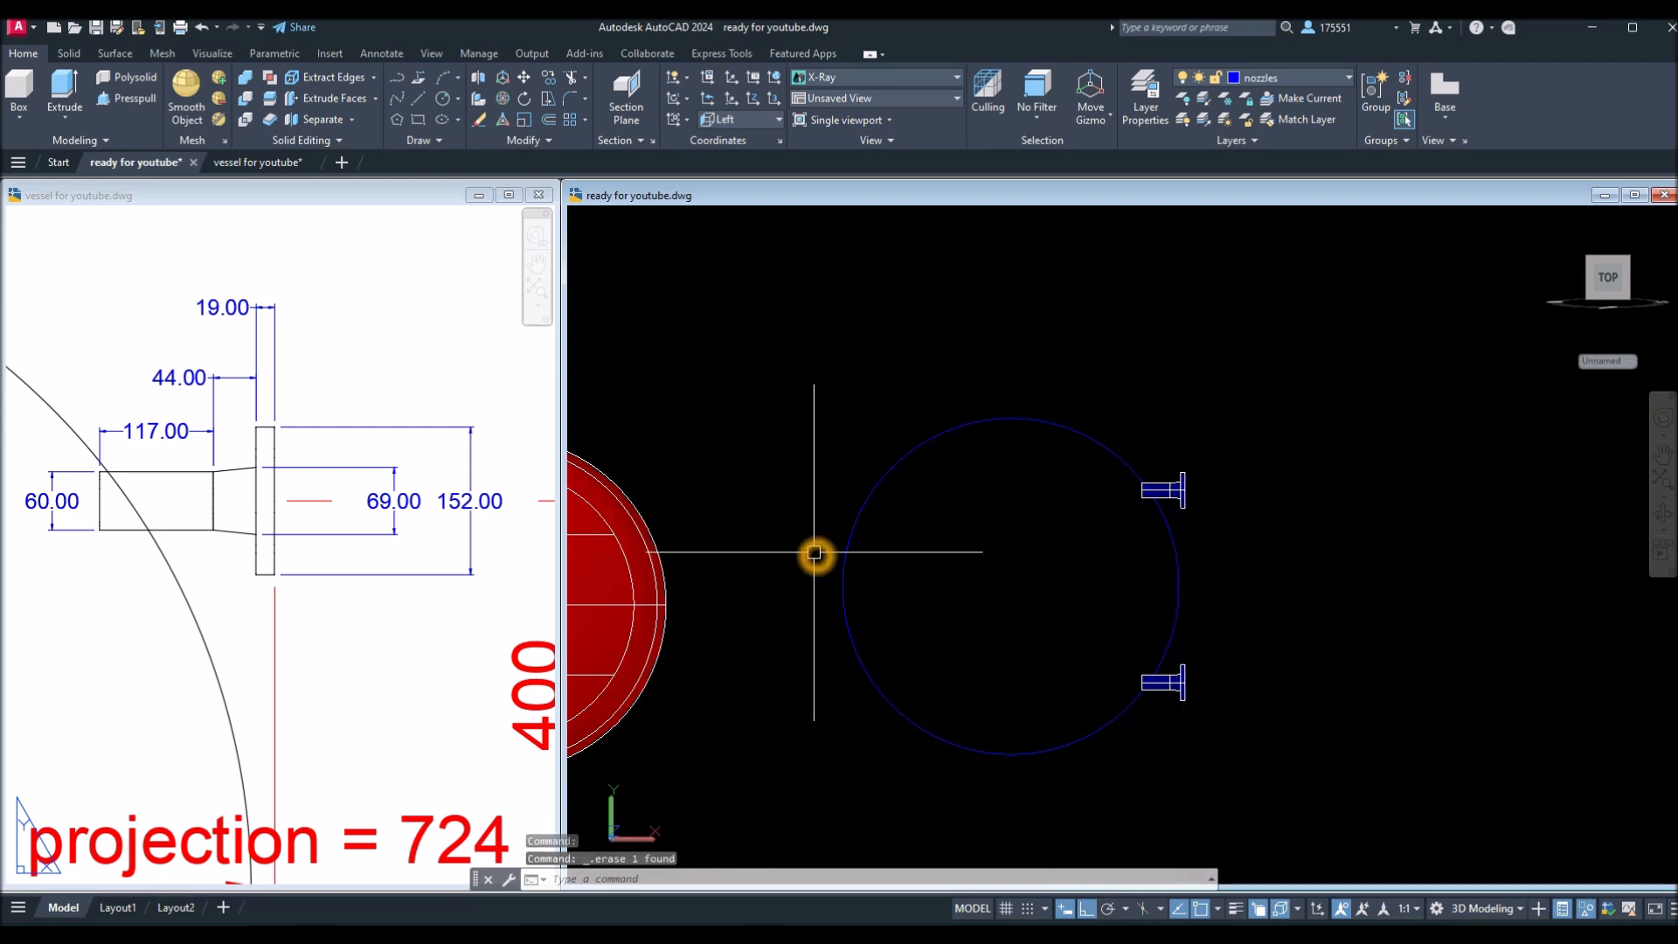
Examine the whole vessel model and the N4 and N5 nozzle positions in the reference drawing's front view.
middle_click_drag(825, 536, 690, 646, "shift")
scroll(941, 588, "down", 1)
middle_click_drag(942, 589, 883, 550)
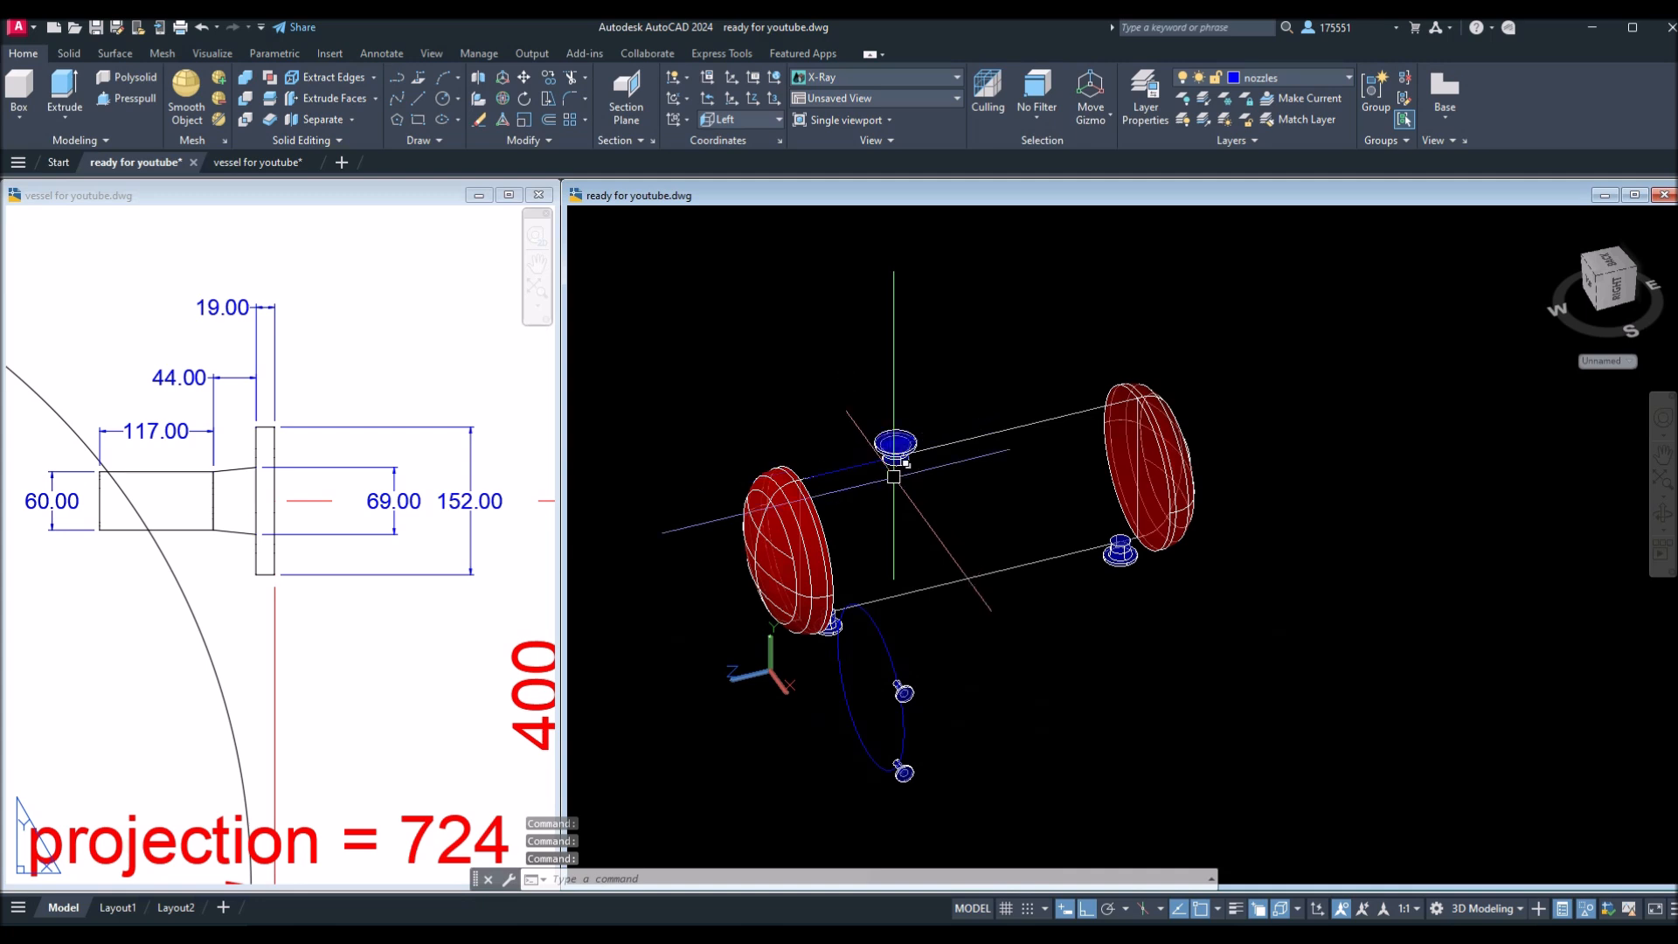
mouse_move(1110, 570)
middle_mouse_down("shift")
mouse_move(1117, 588)
mouse_move(1038, 581)
mouse_move(1086, 588)
middle_mouse_up("shift")
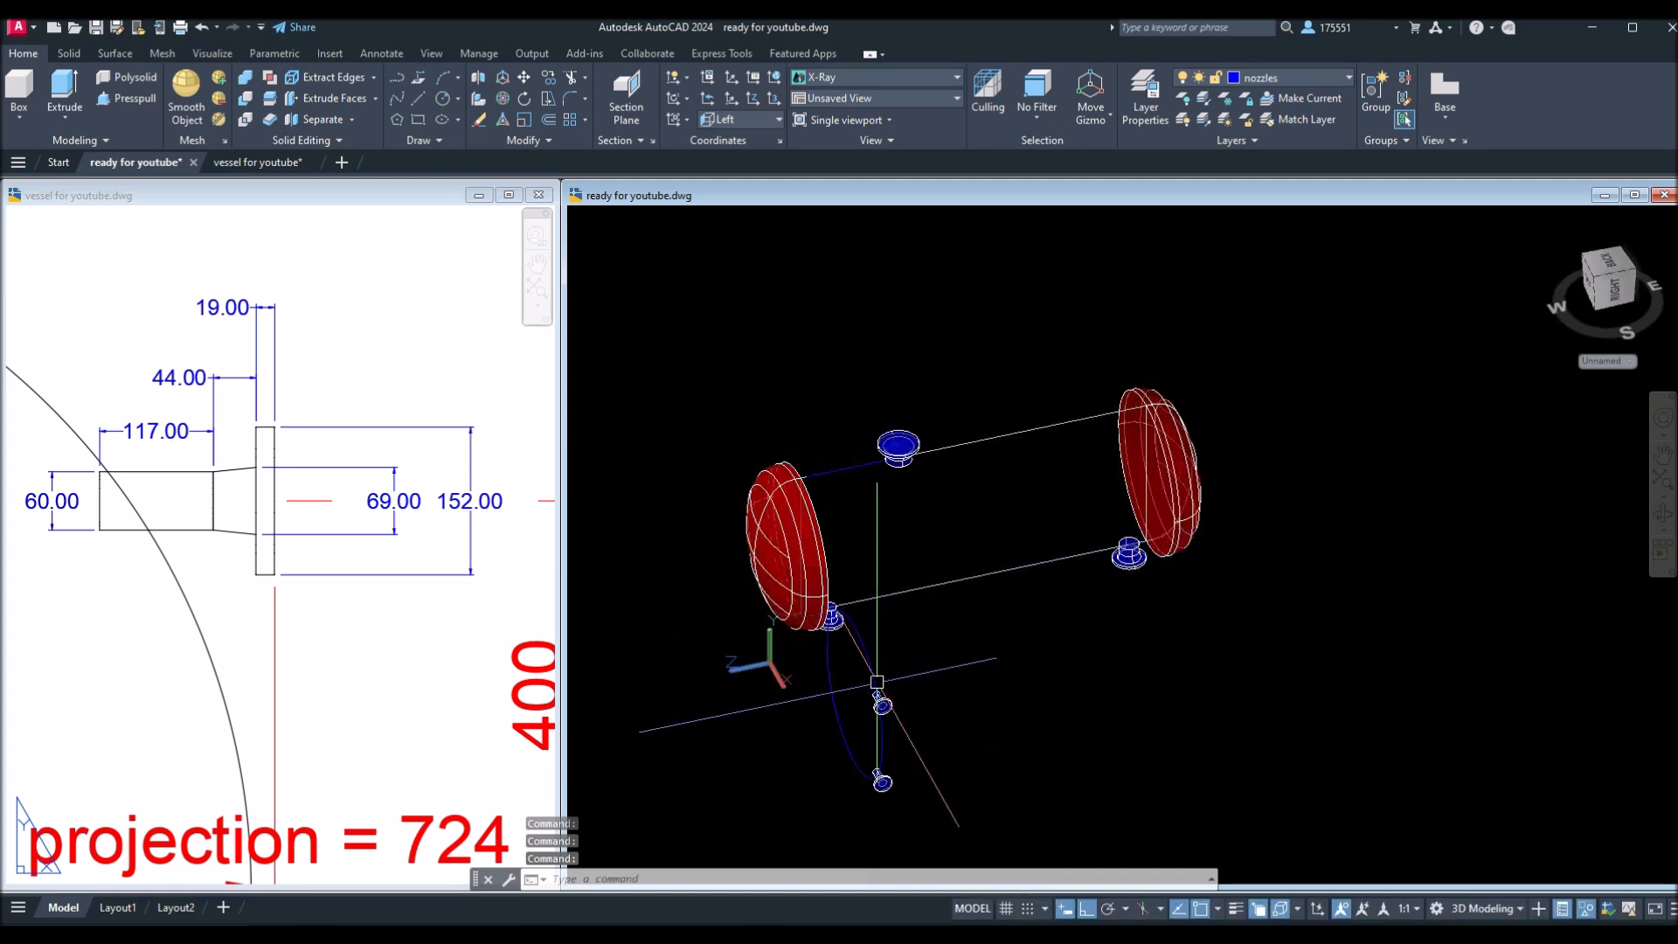
left_click(150, 653)
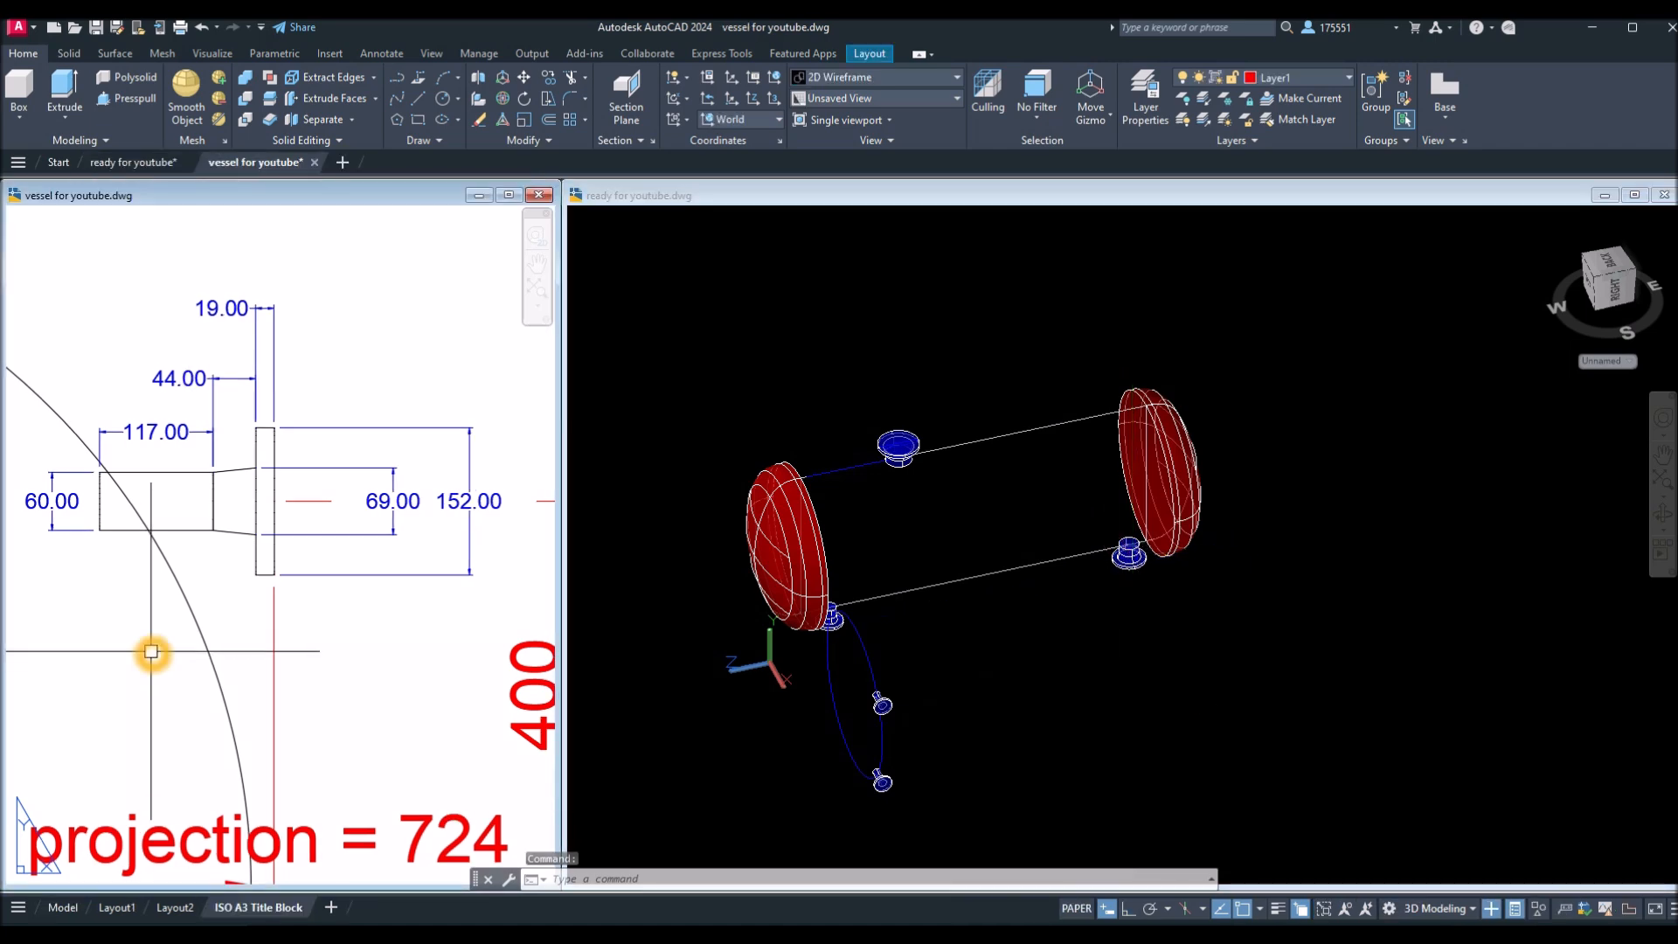
scroll(152, 649, "down", 4)
scroll(155, 649, "down", 10)
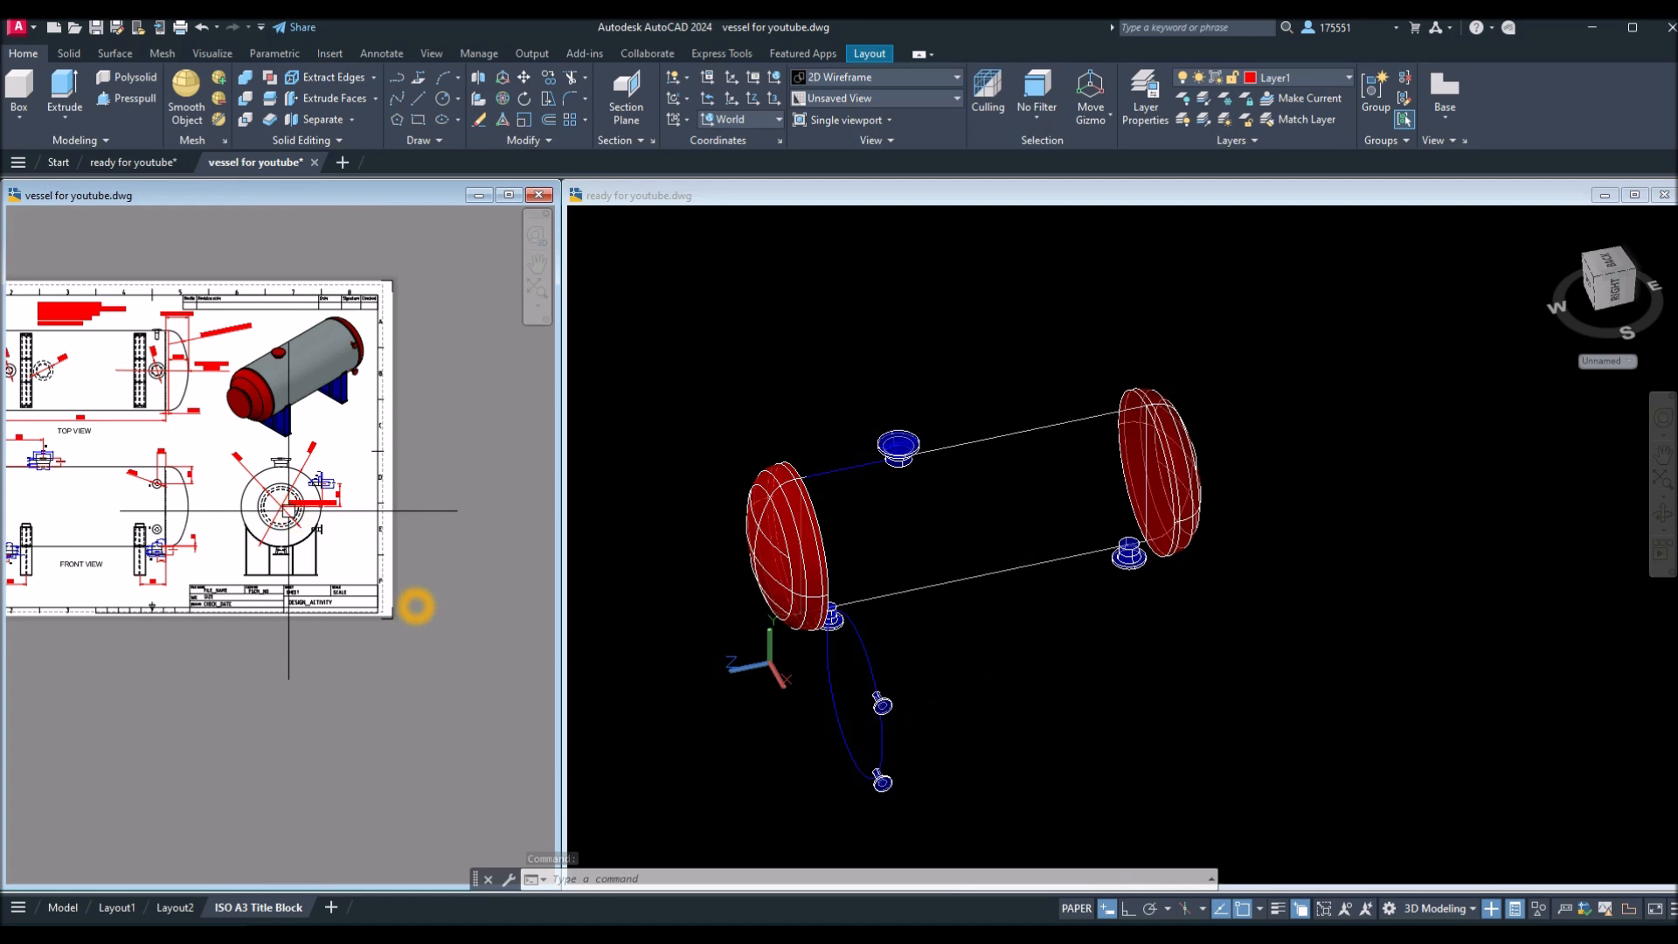
scroll(153, 576, "up", 8)
middle_click_drag(154, 576, 262, 793)
Hide the dished head at the vessel end farthest from the two side nozzles.
left_click(1222, 624)
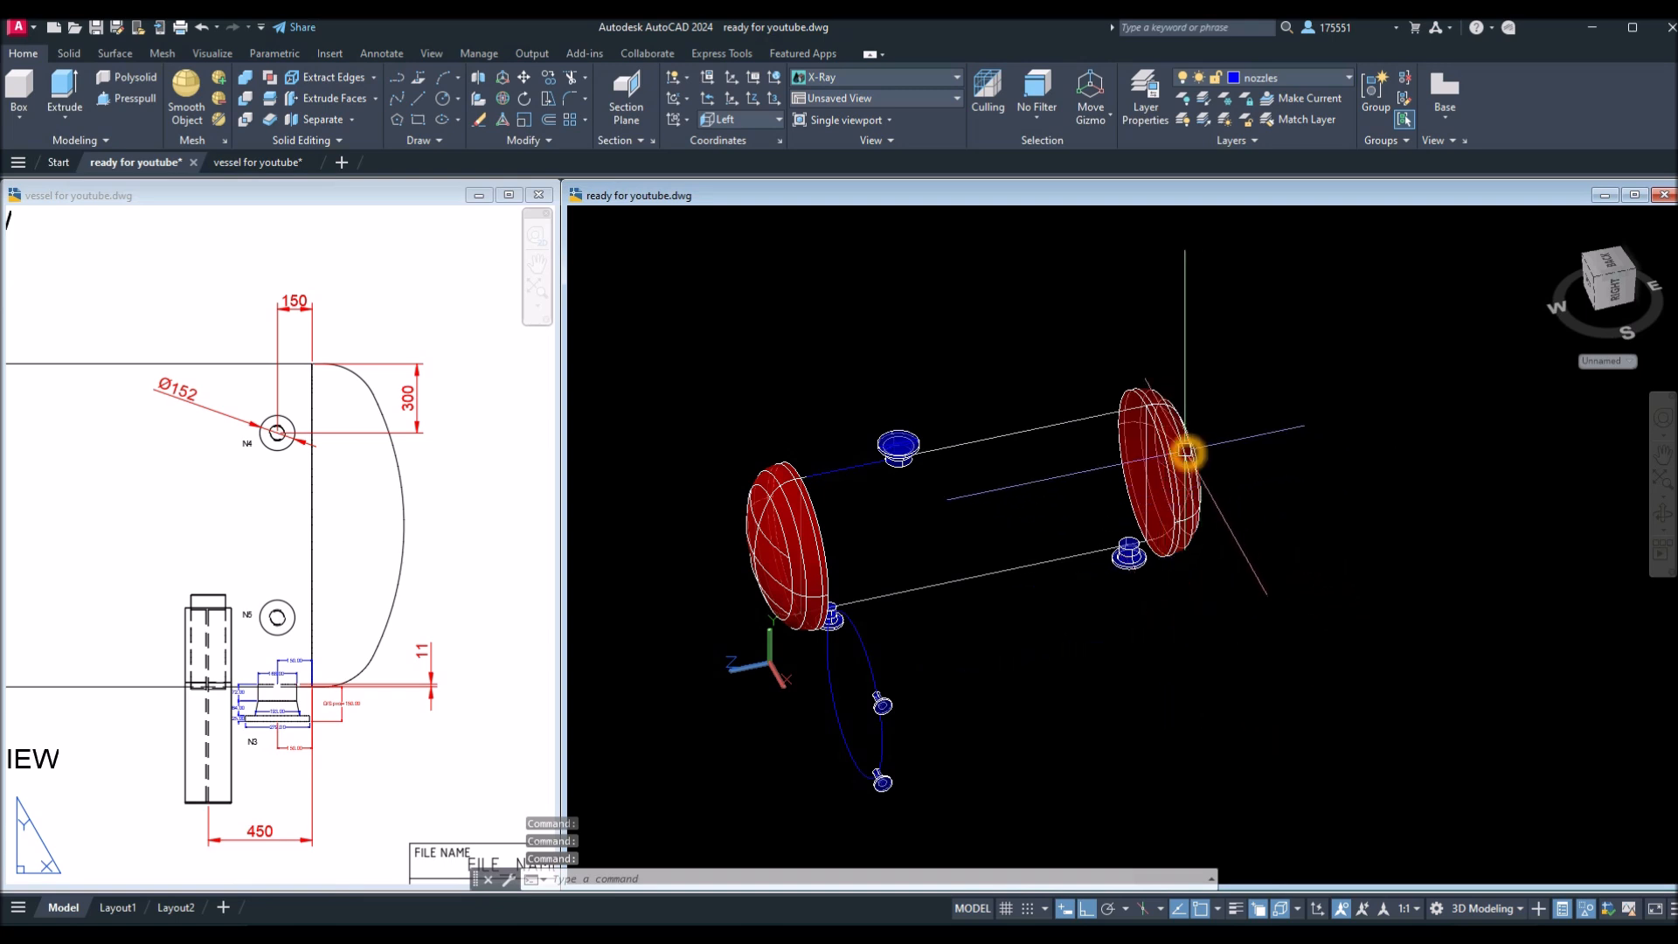
left_click(1184, 449)
right_click(1077, 320)
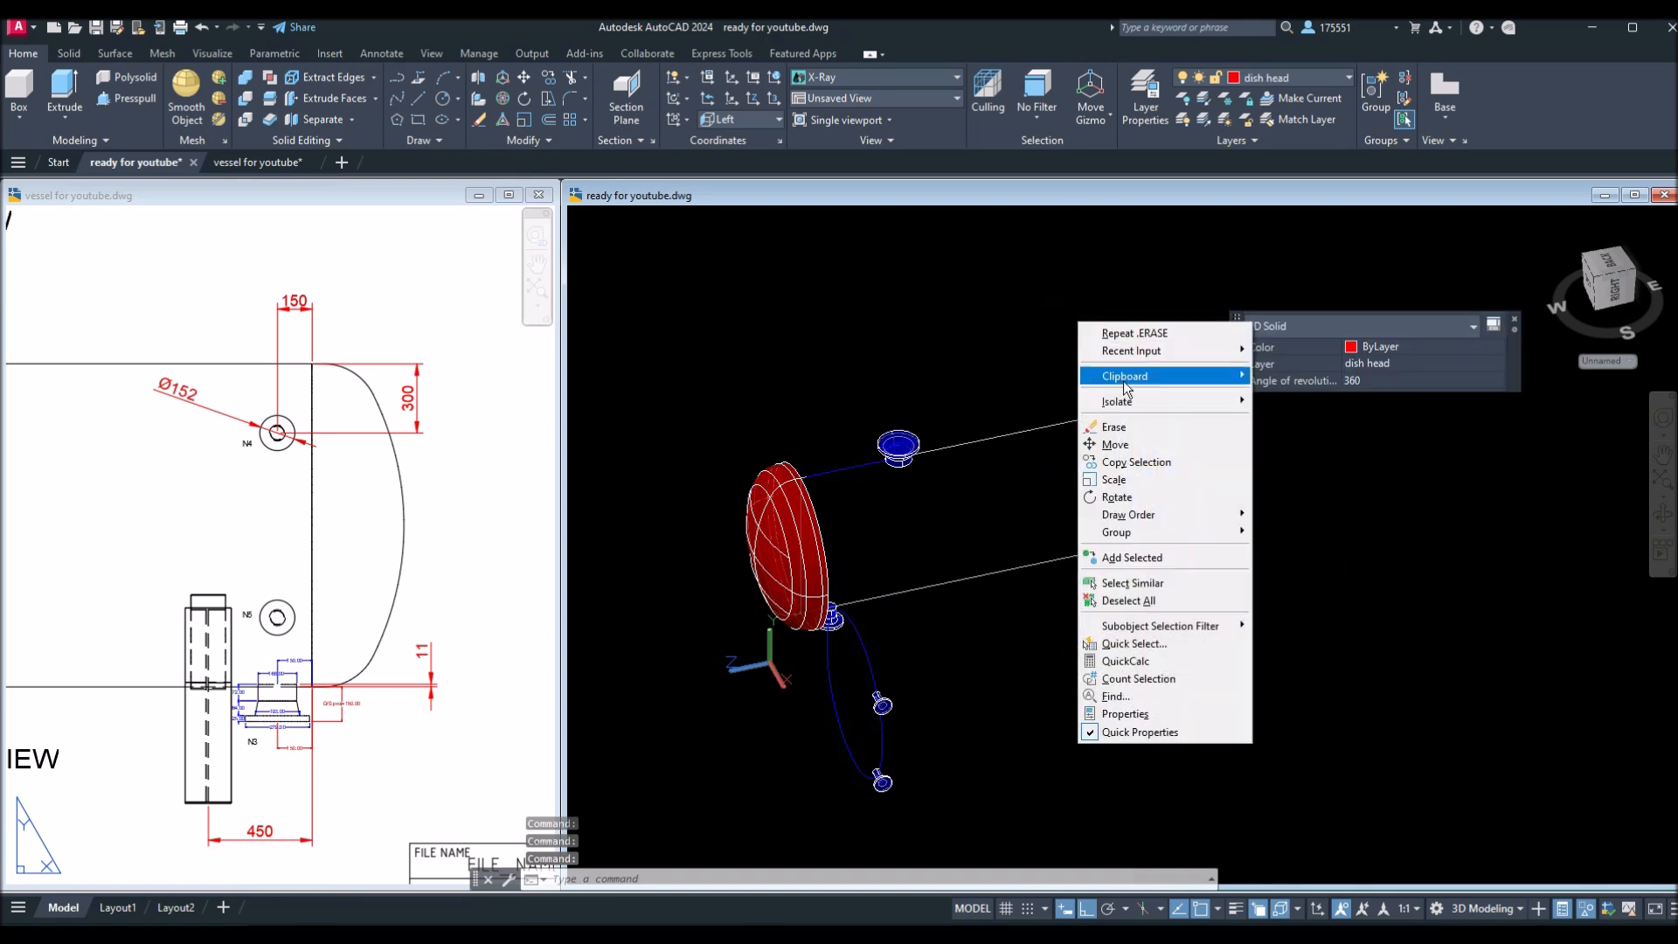
mouse_move(1129, 401)
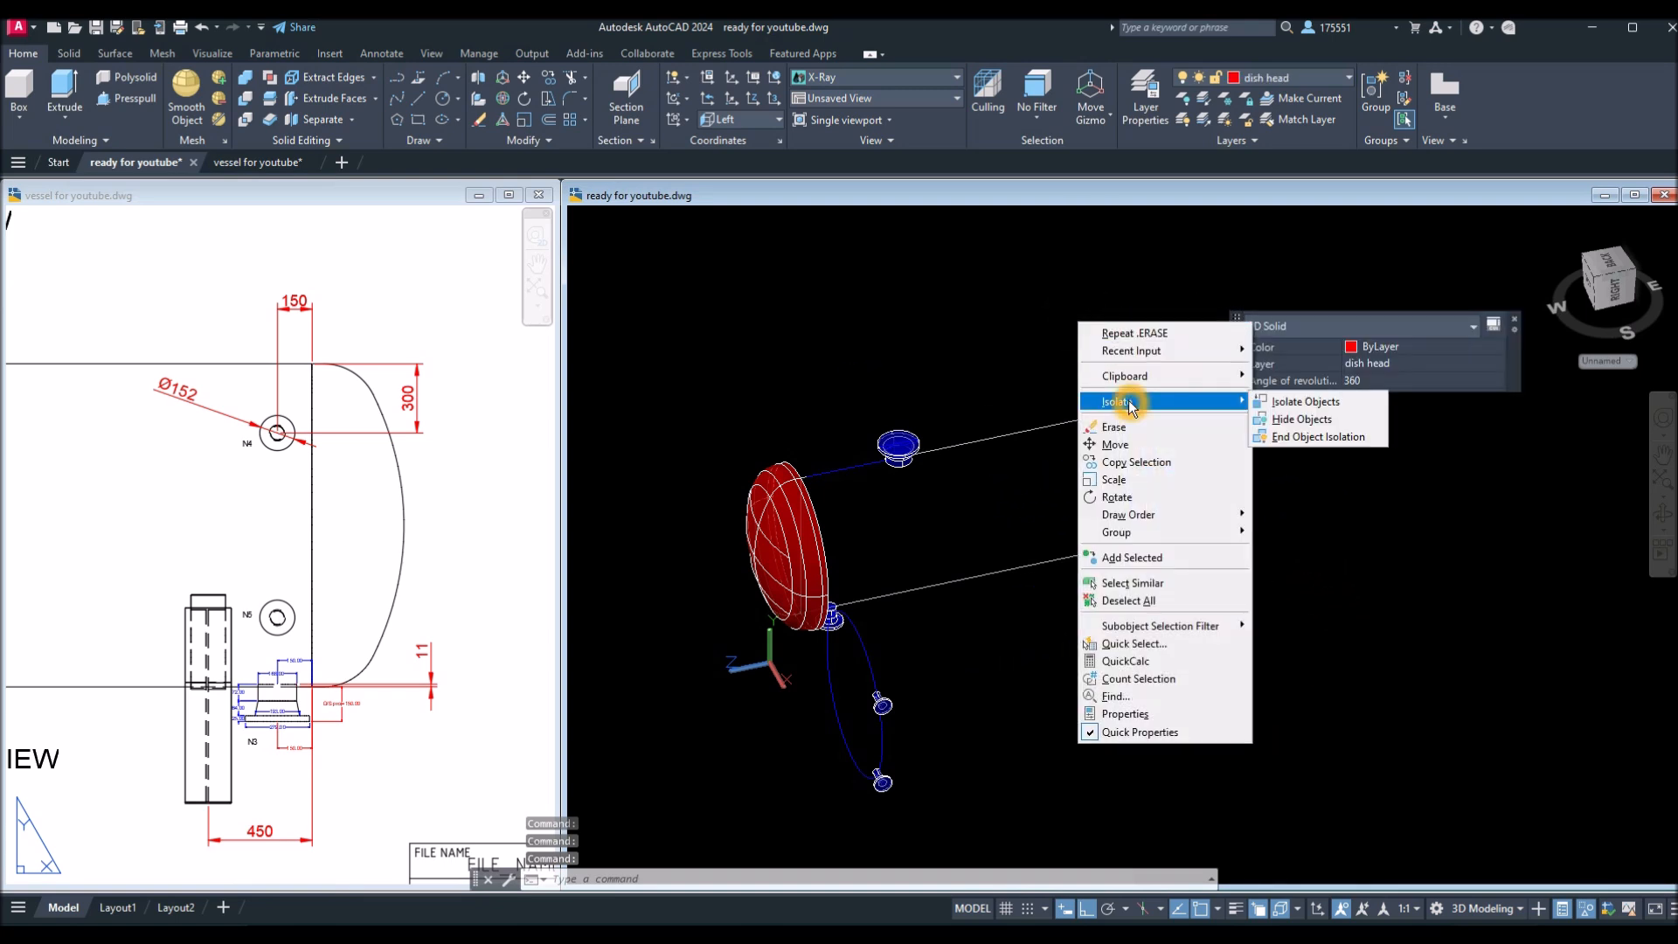
left_click(1309, 419)
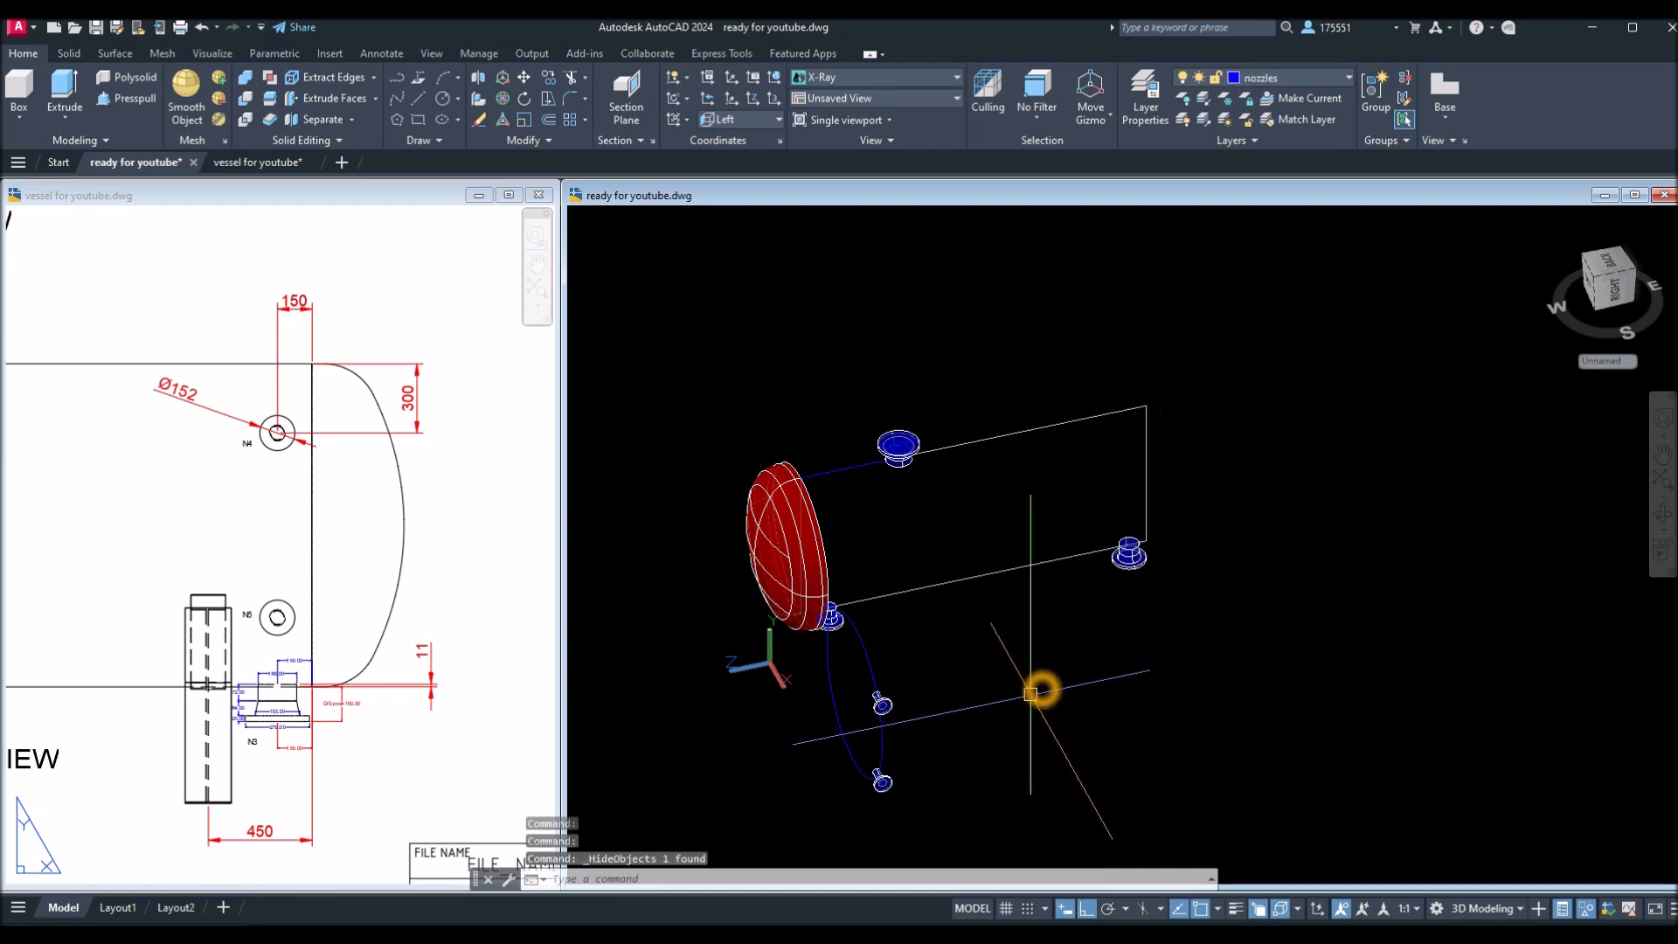
Move the large circle with both side nozzles from the circle's centre to the midpoint of the vessel's open end line.
left_click(938, 803)
left_click(855, 712)
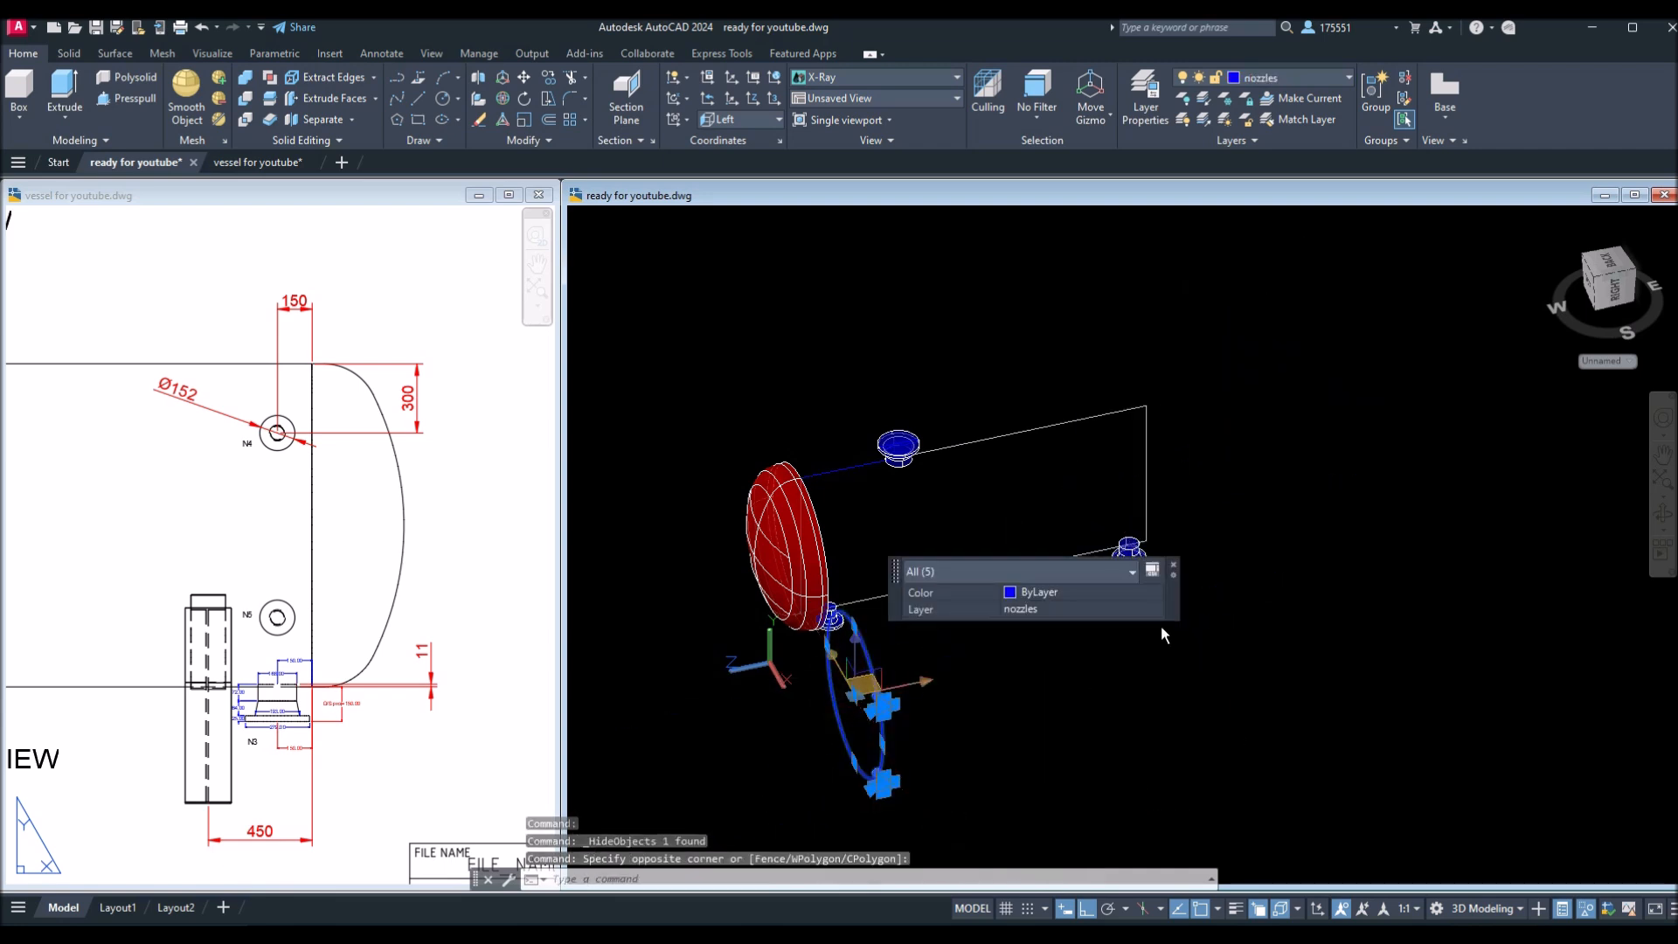
right_click(1289, 437)
left_click(1324, 560)
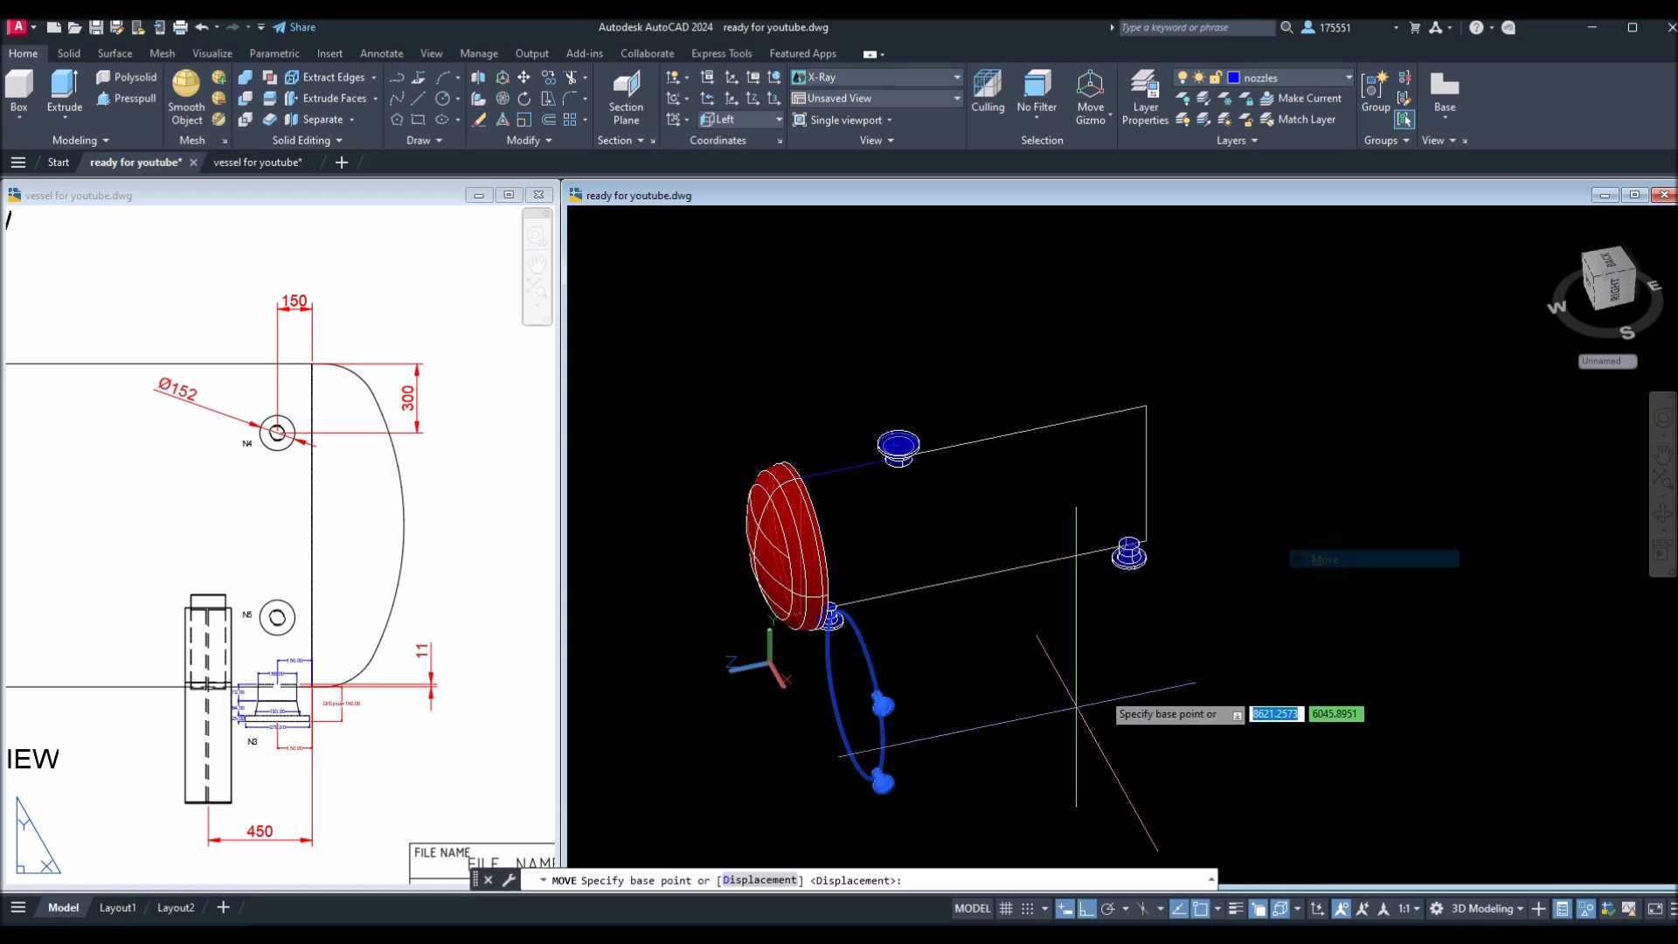
left_click(857, 695)
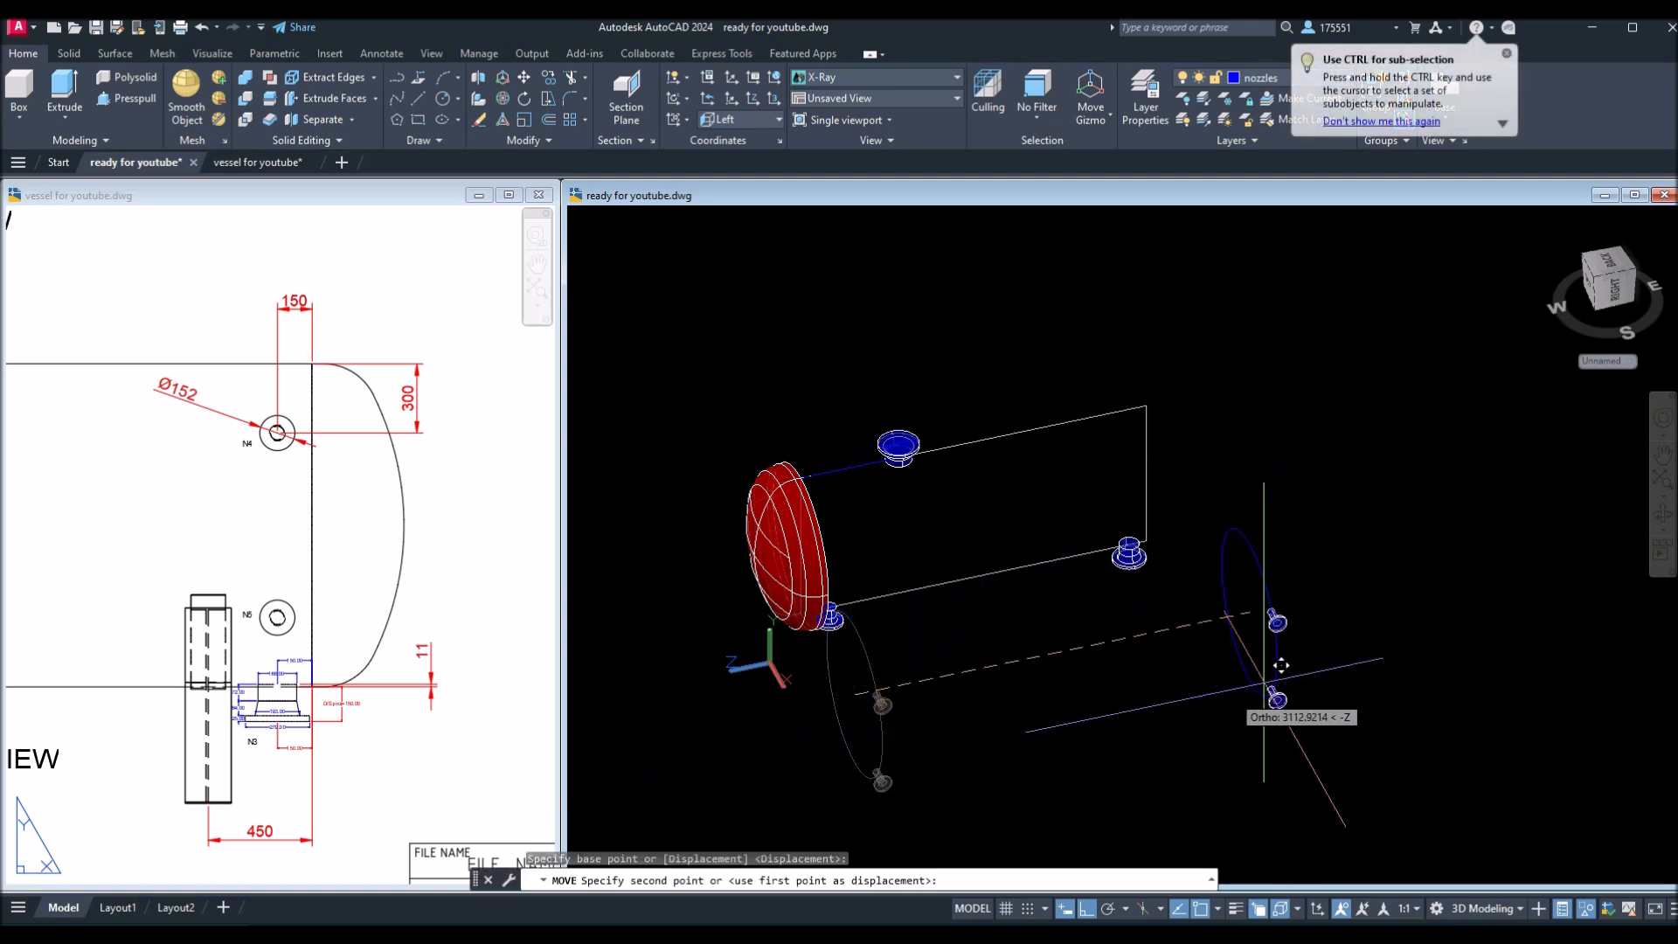
left_click(1164, 456)
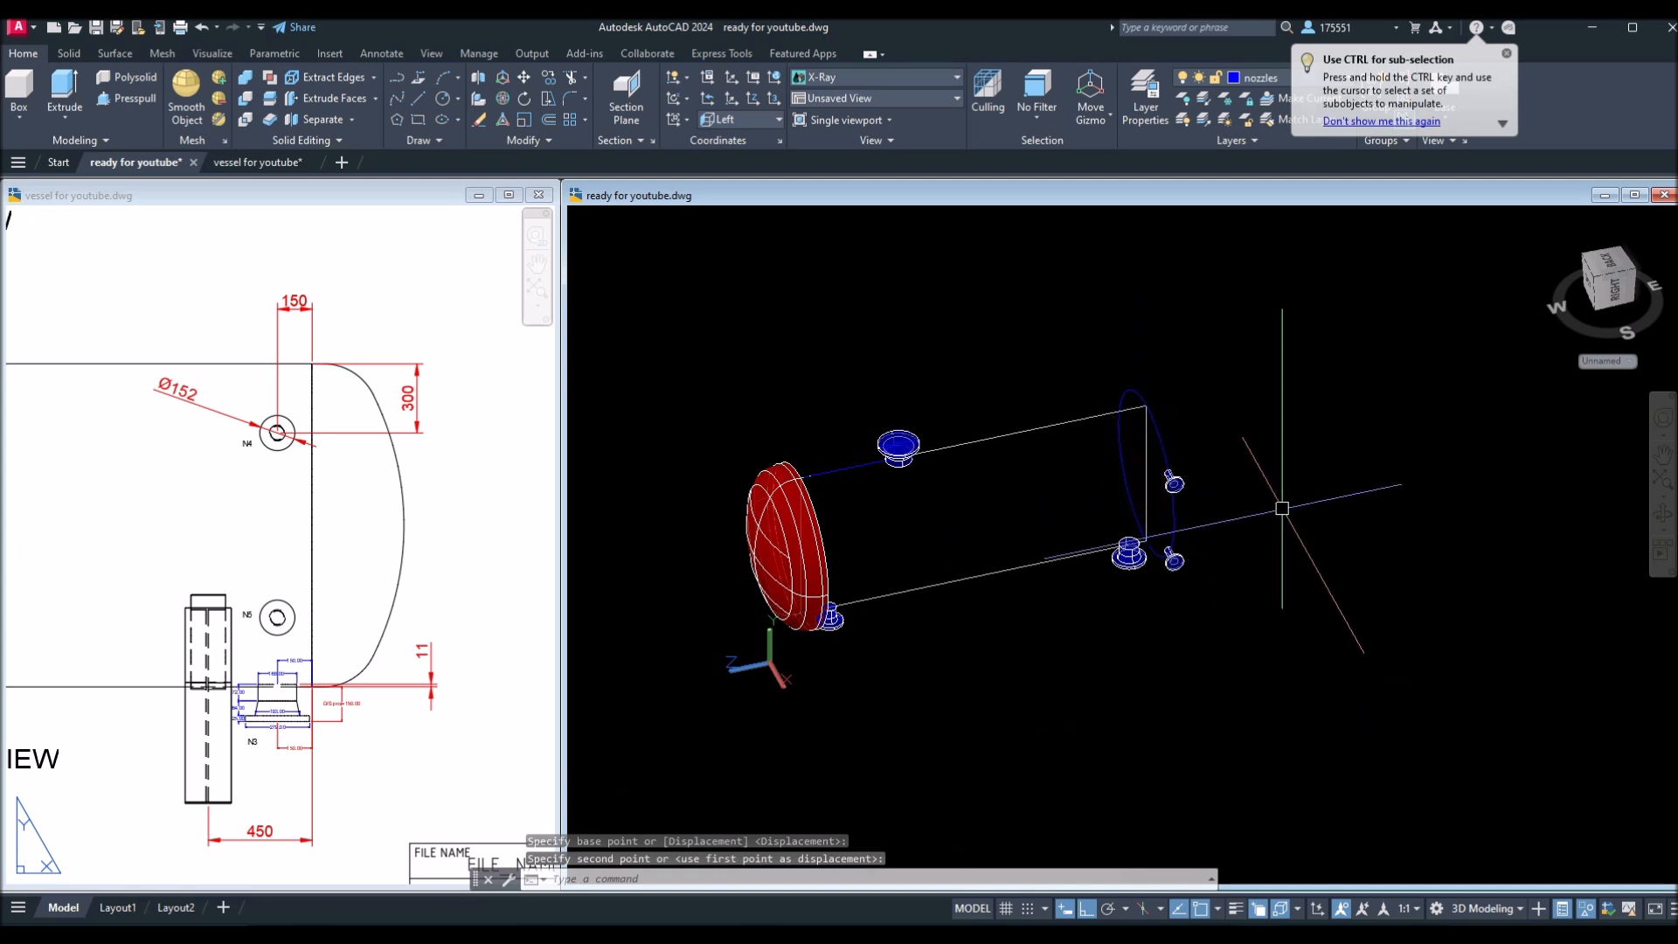
middle_click_drag(1267, 506, 1285, 472, "shift")
left_click(254, 732)
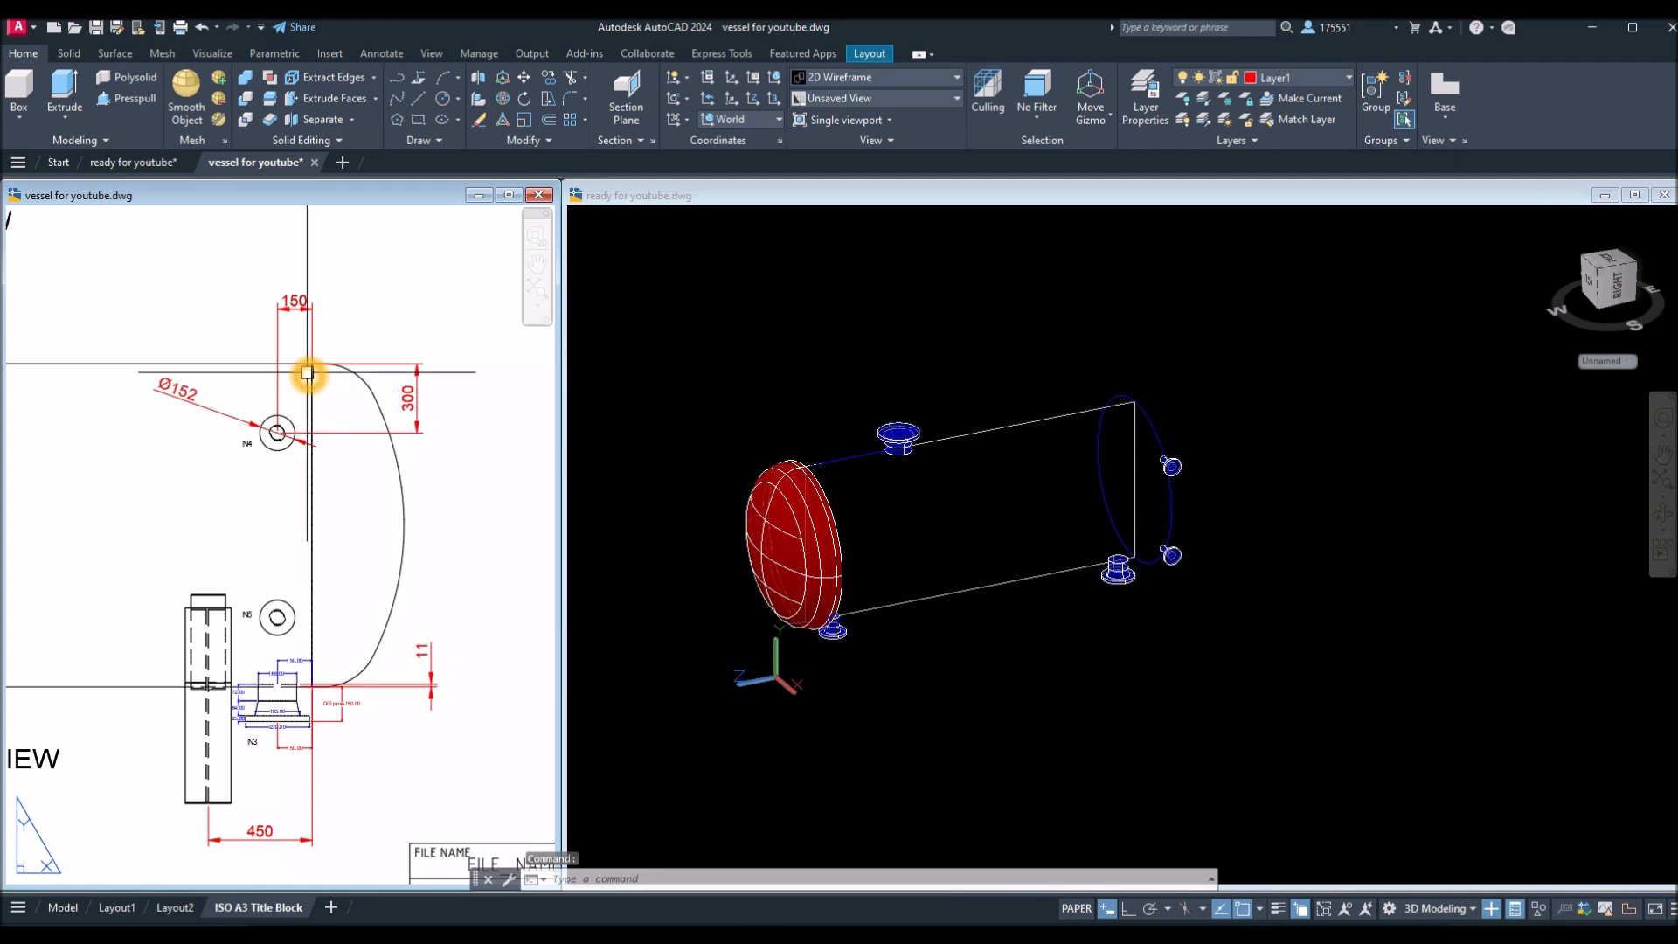
left_click(292, 310)
left_click(1298, 441)
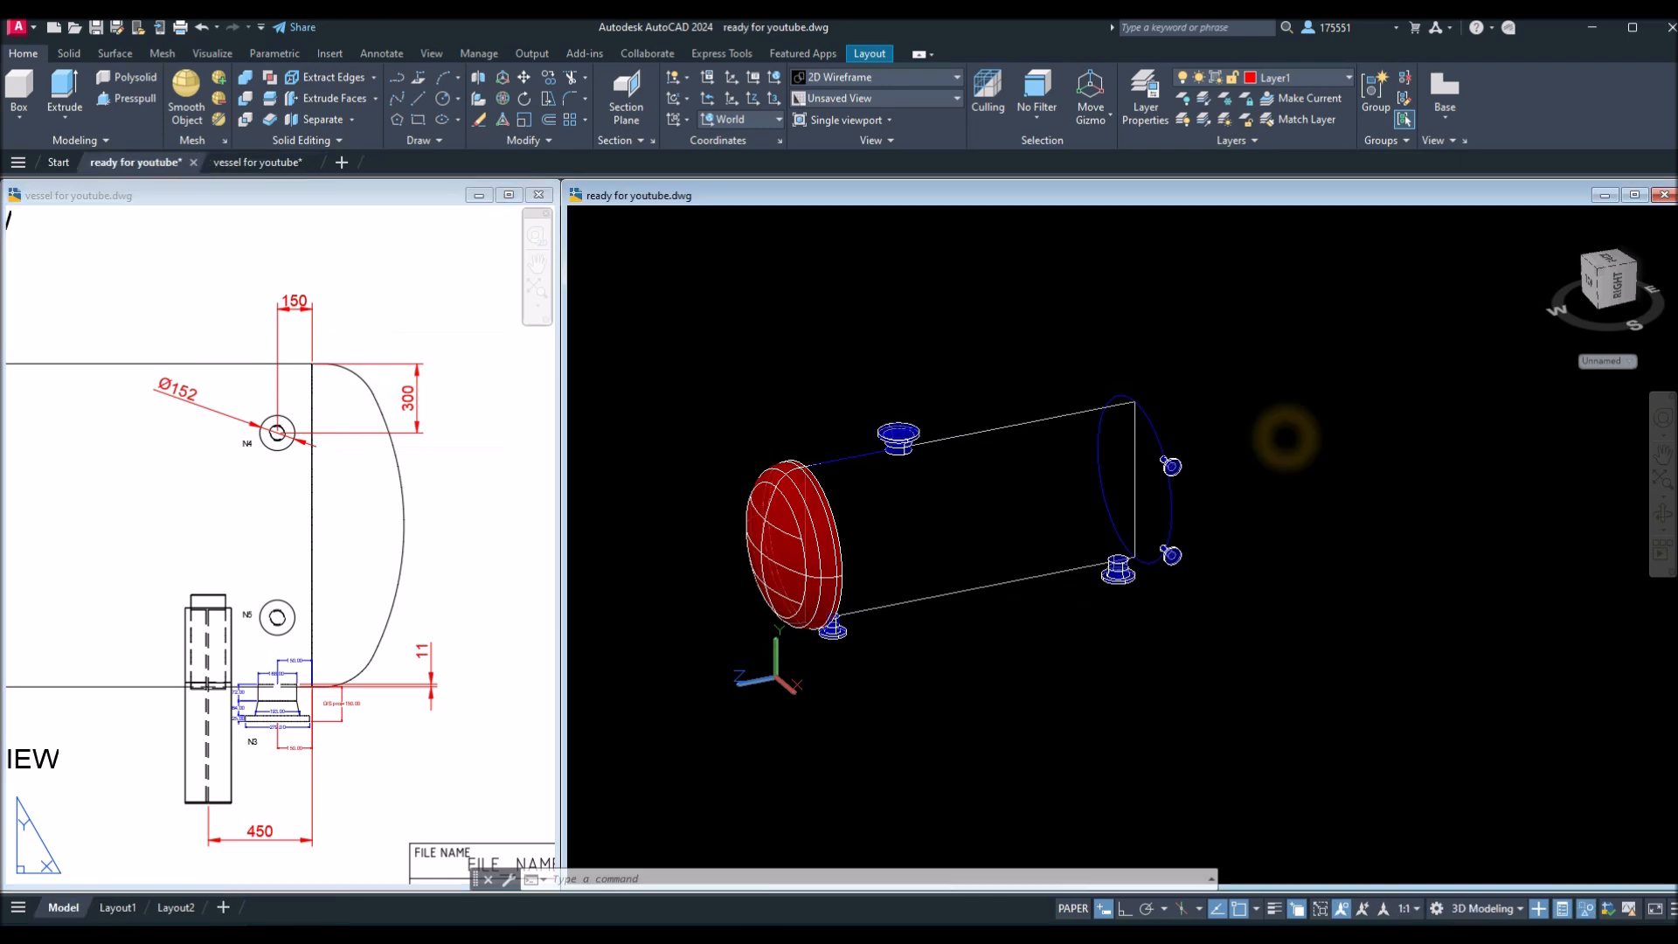
left_click(1196, 629)
left_click(1156, 425)
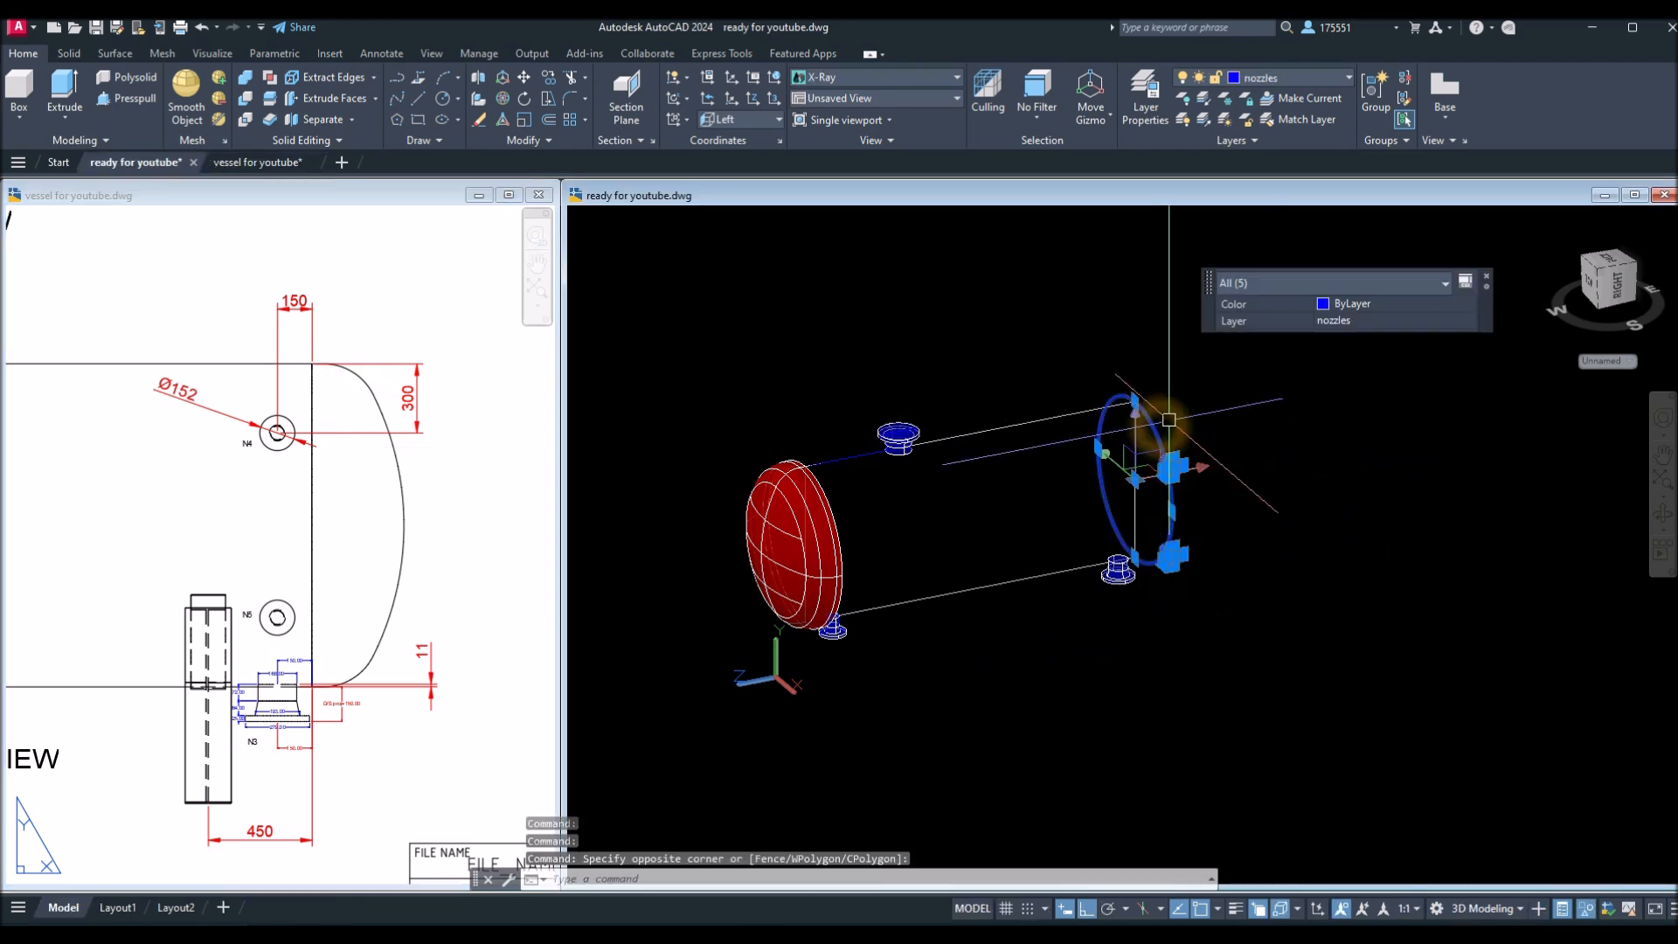
right_click(1190, 375)
left_click(1233, 494)
scroll(1183, 395, "up", 2)
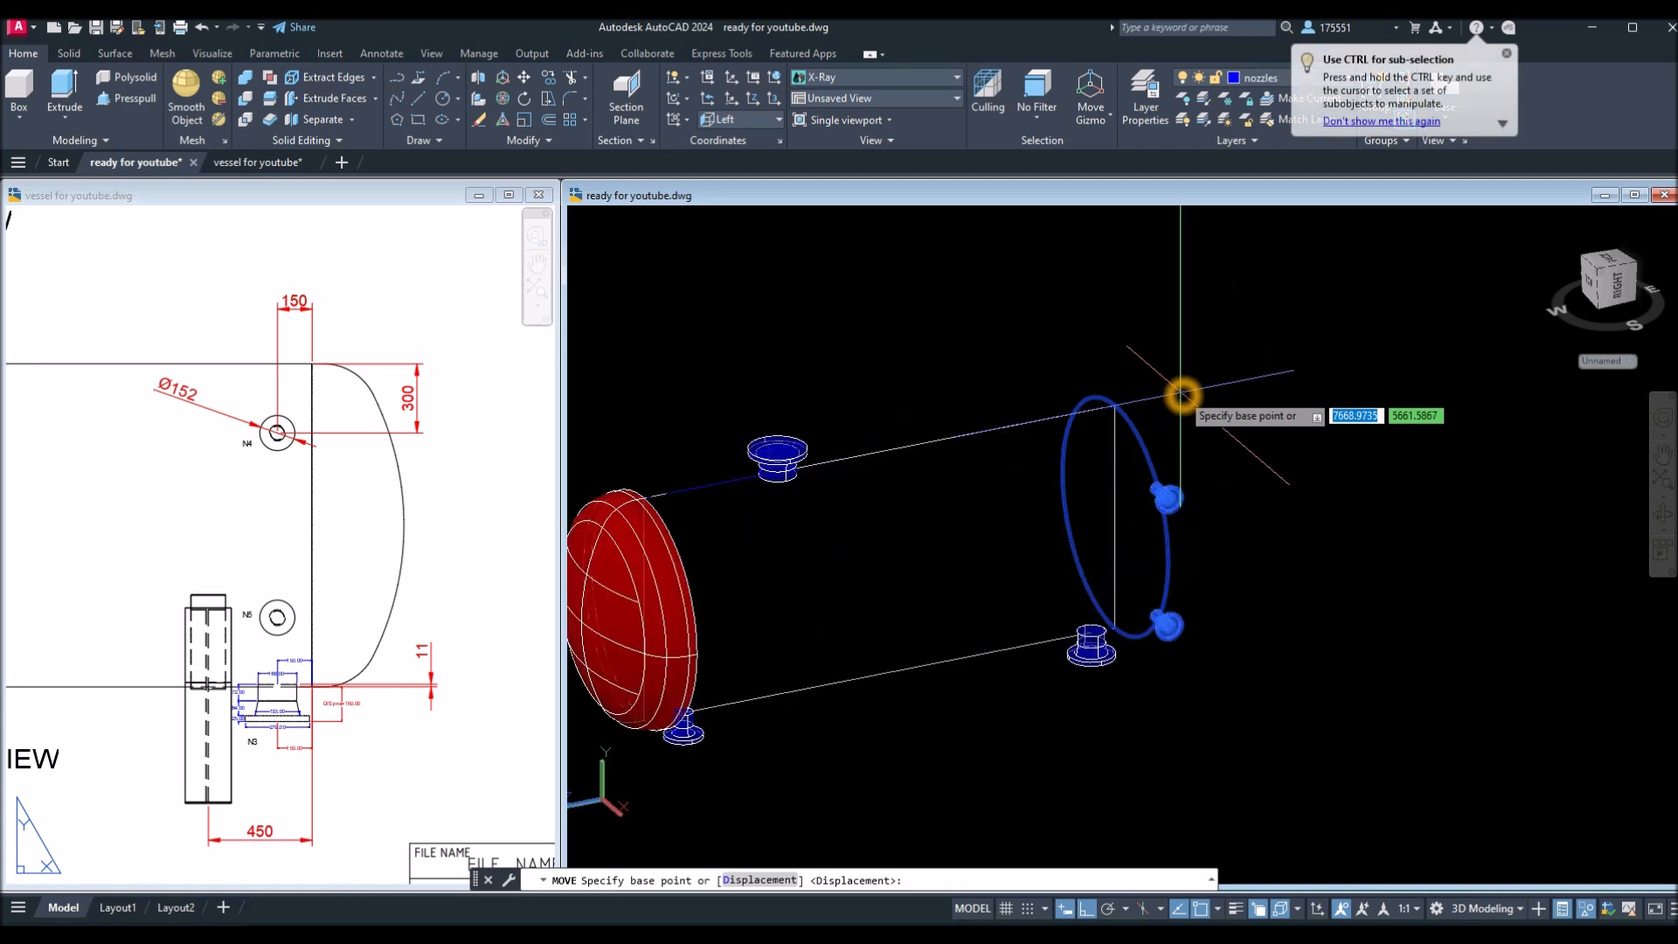
key("Escape")
key("Escape")
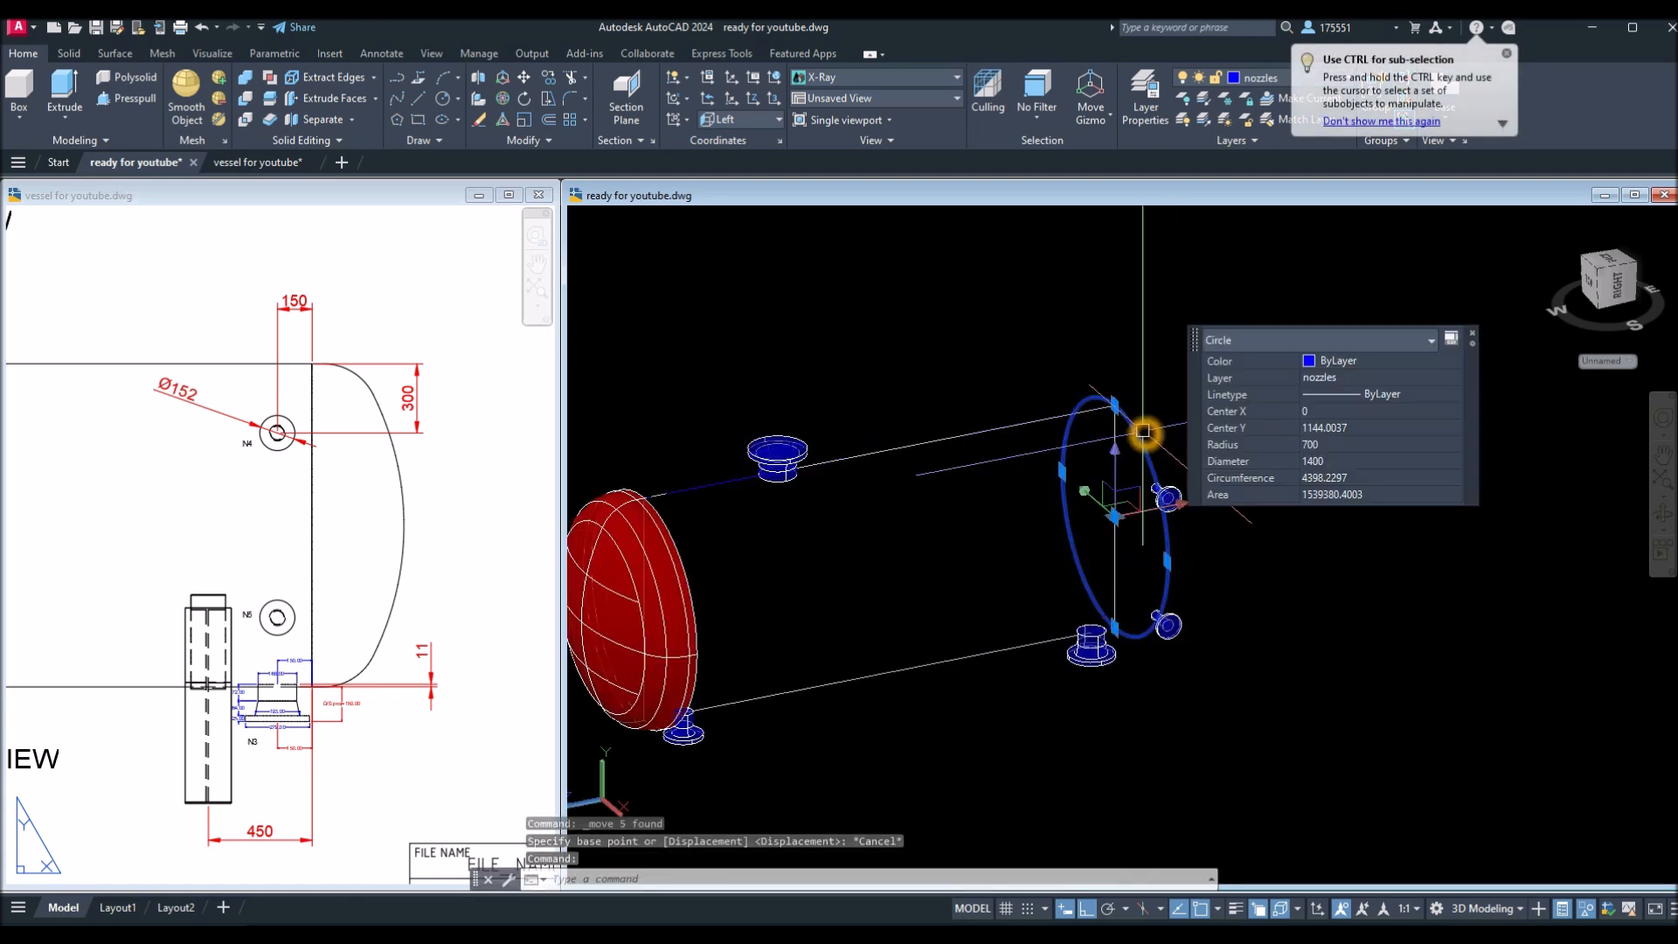
Move only the two side nozzles, without the large circle, 150 mm inward along the vessel toward the remaining dished head.
left_click(1208, 677)
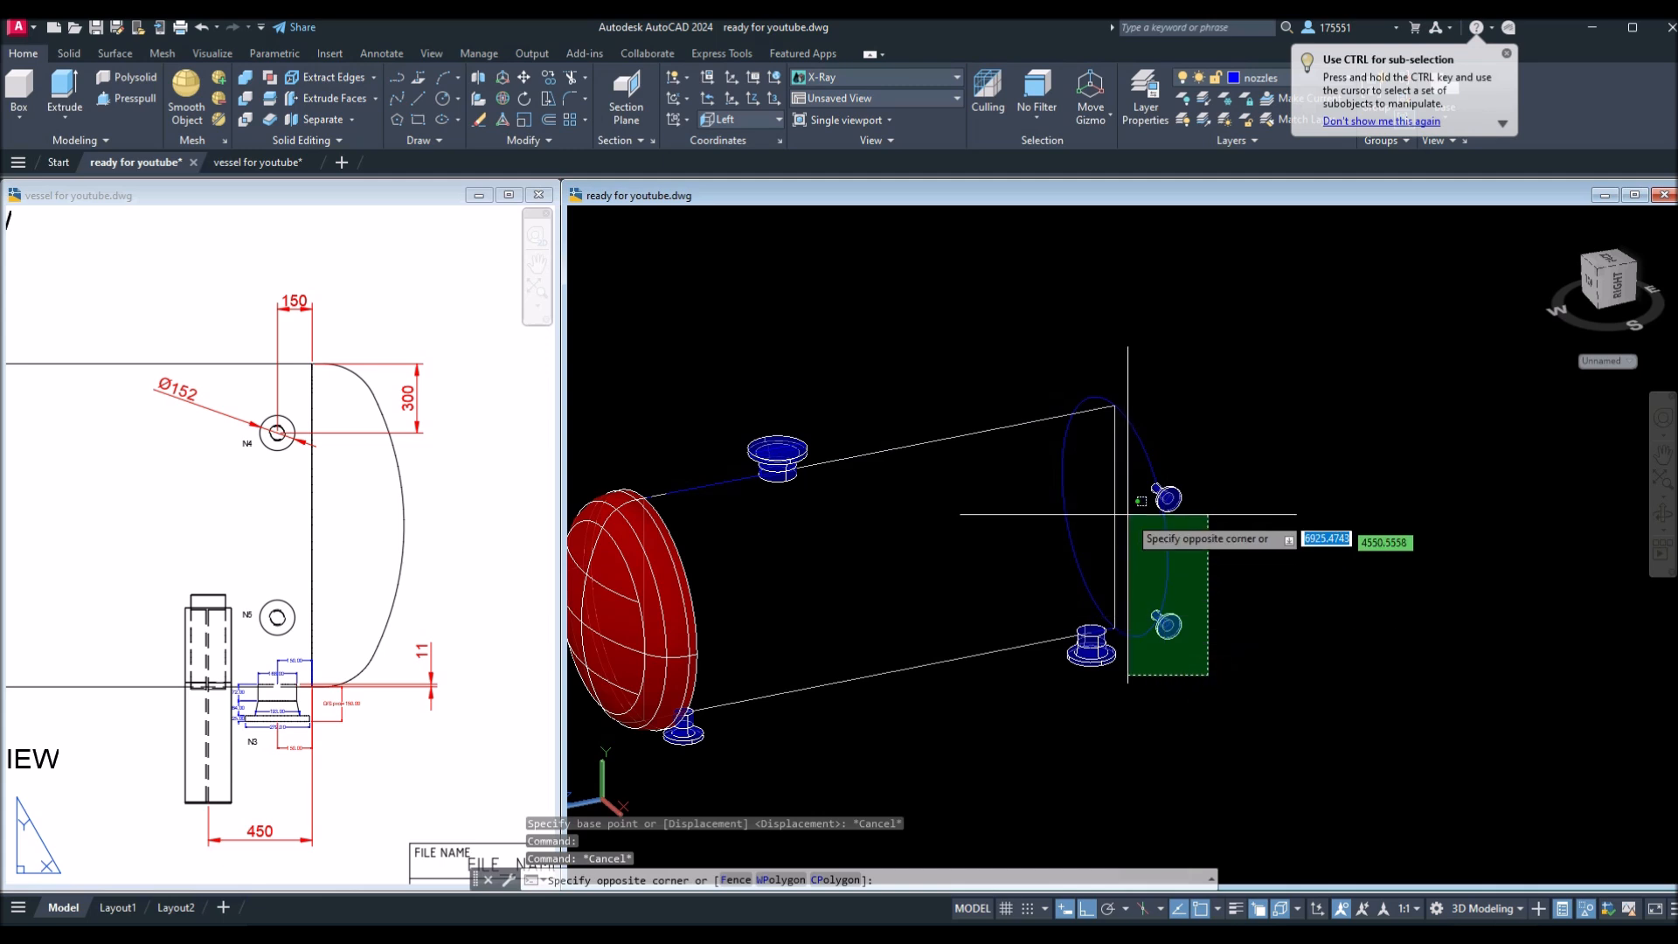
left_click(1152, 448)
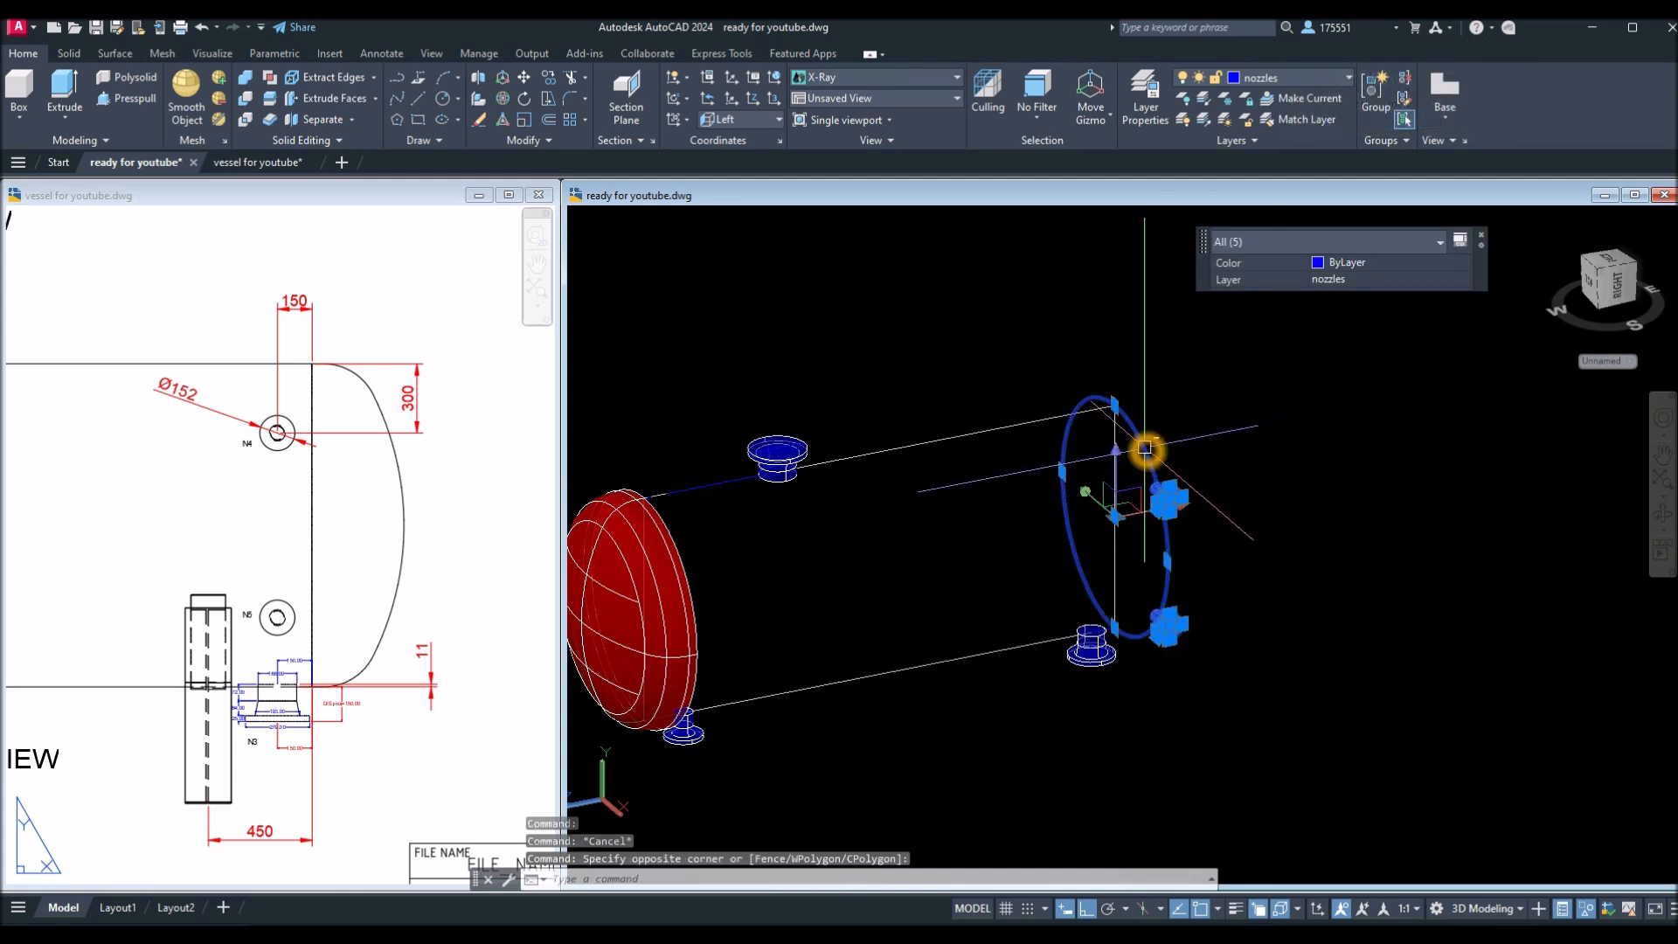
left_click(1146, 448, "shift")
right_click(1137, 340)
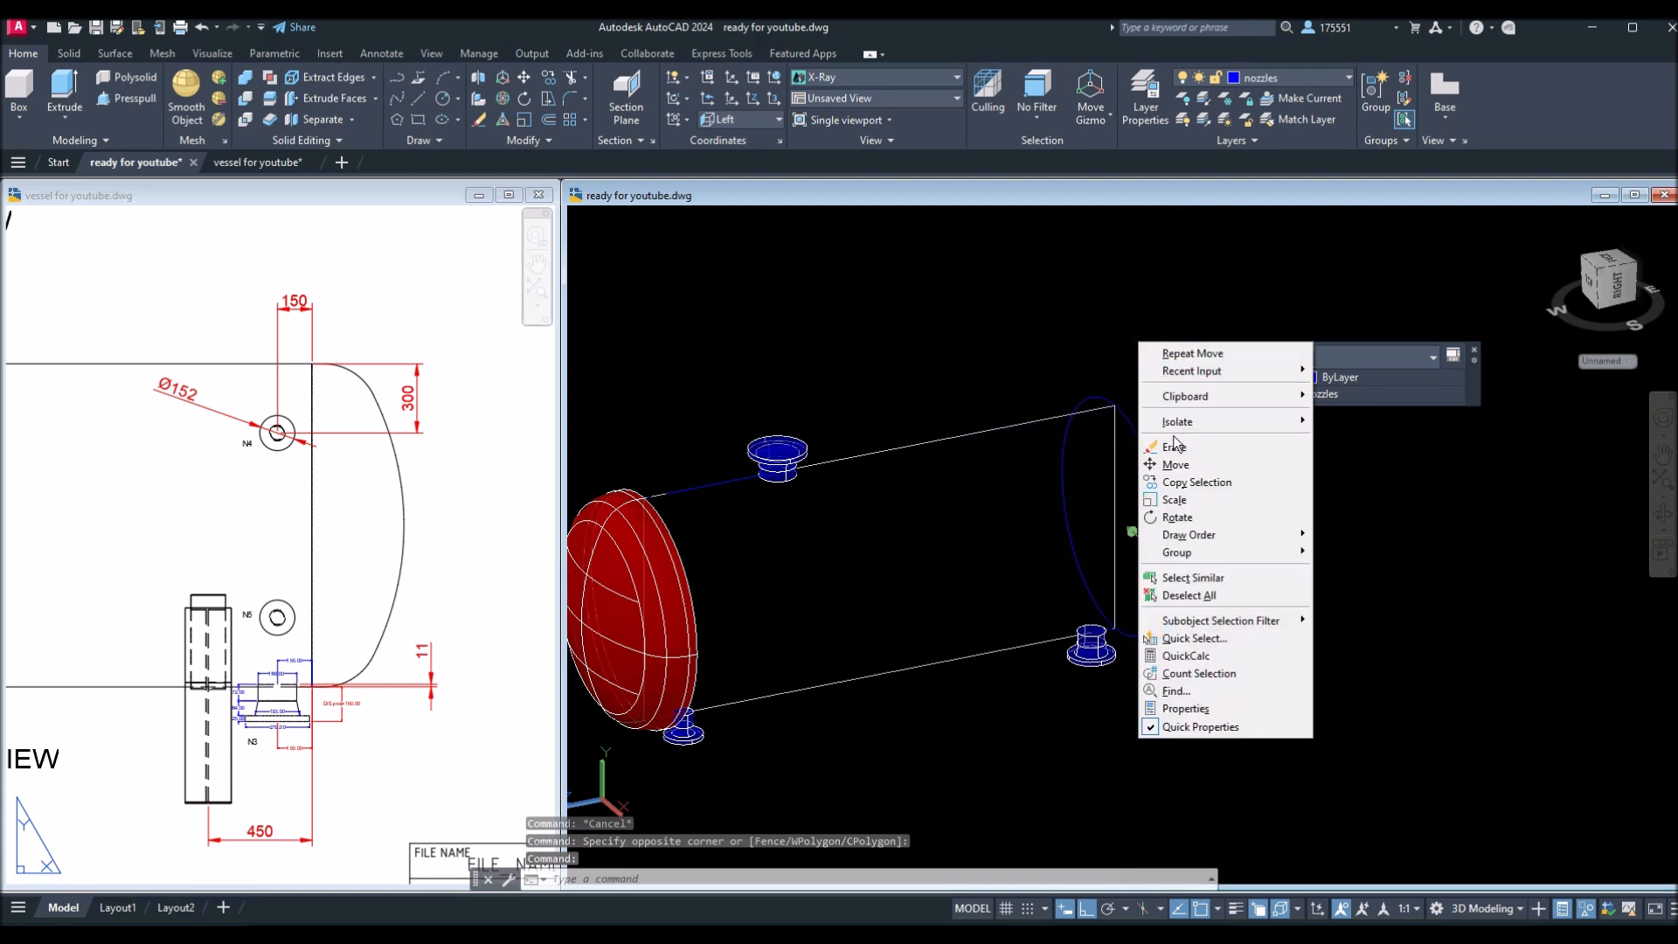
left_click(1177, 464)
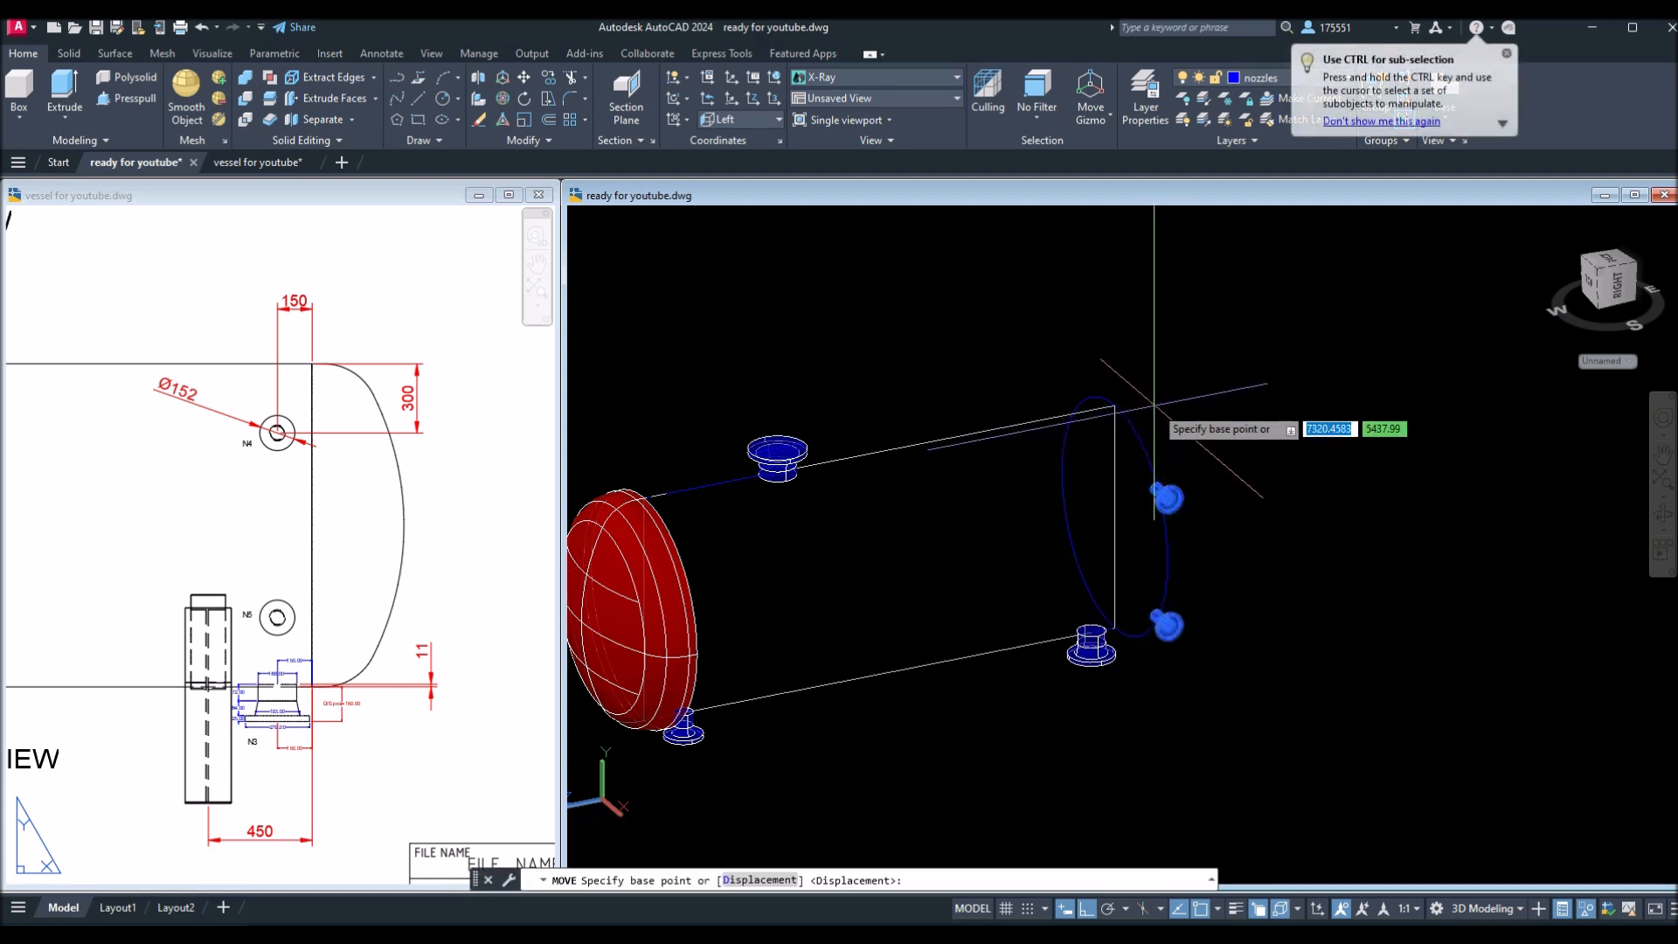
left_click(1121, 405)
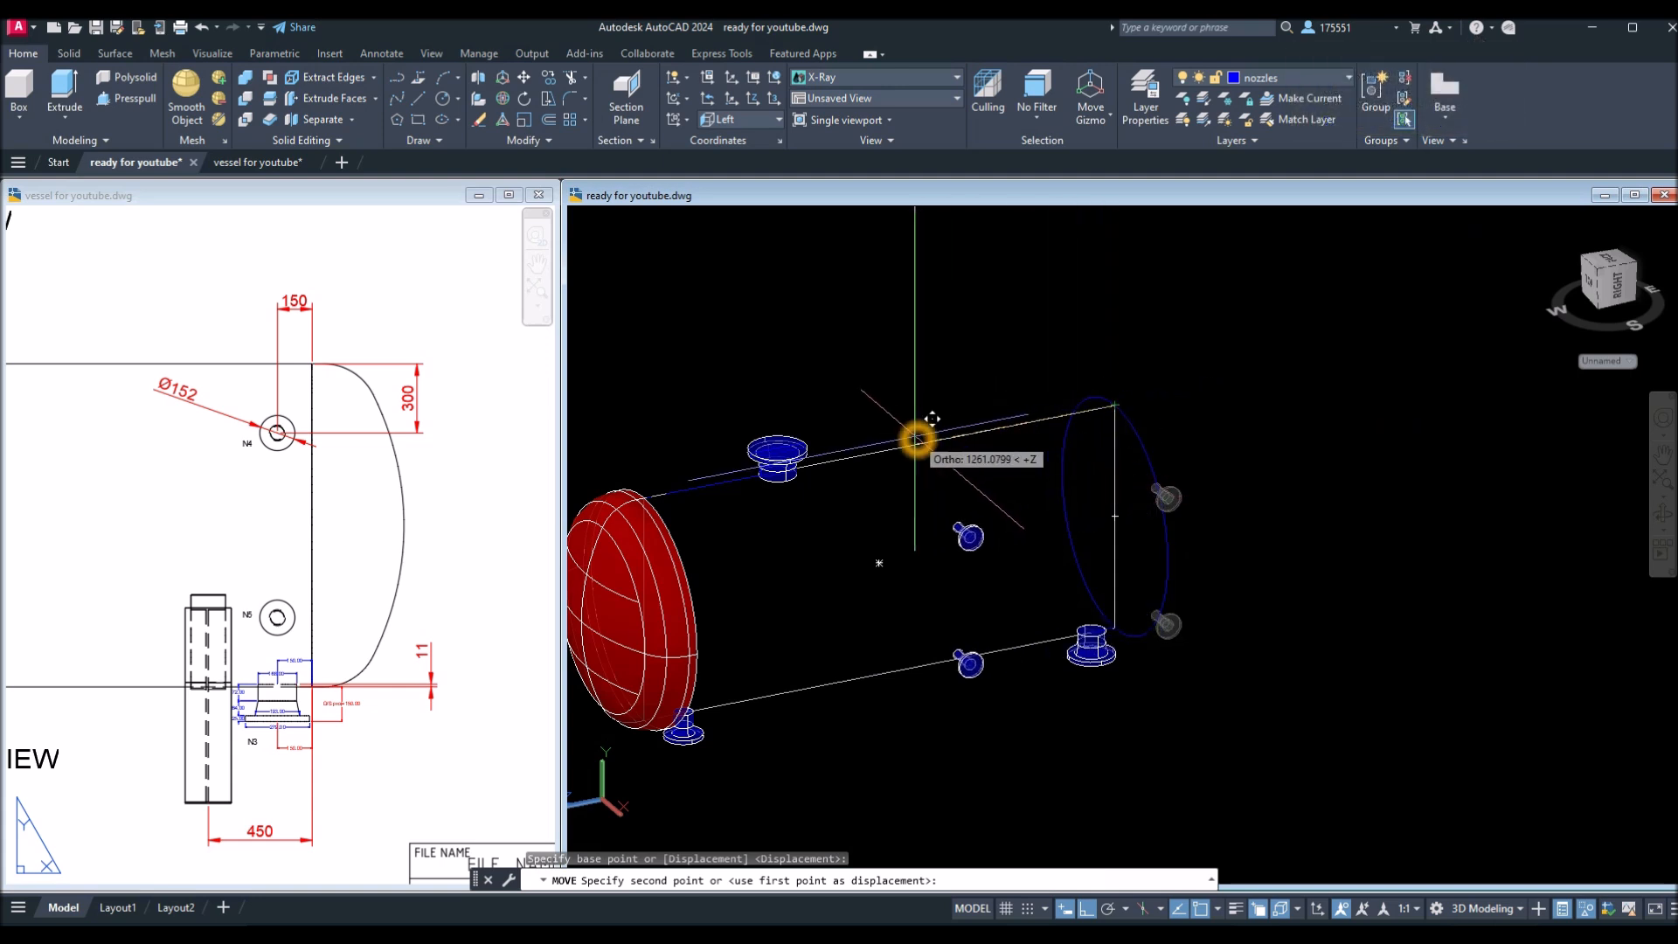
key("Return")
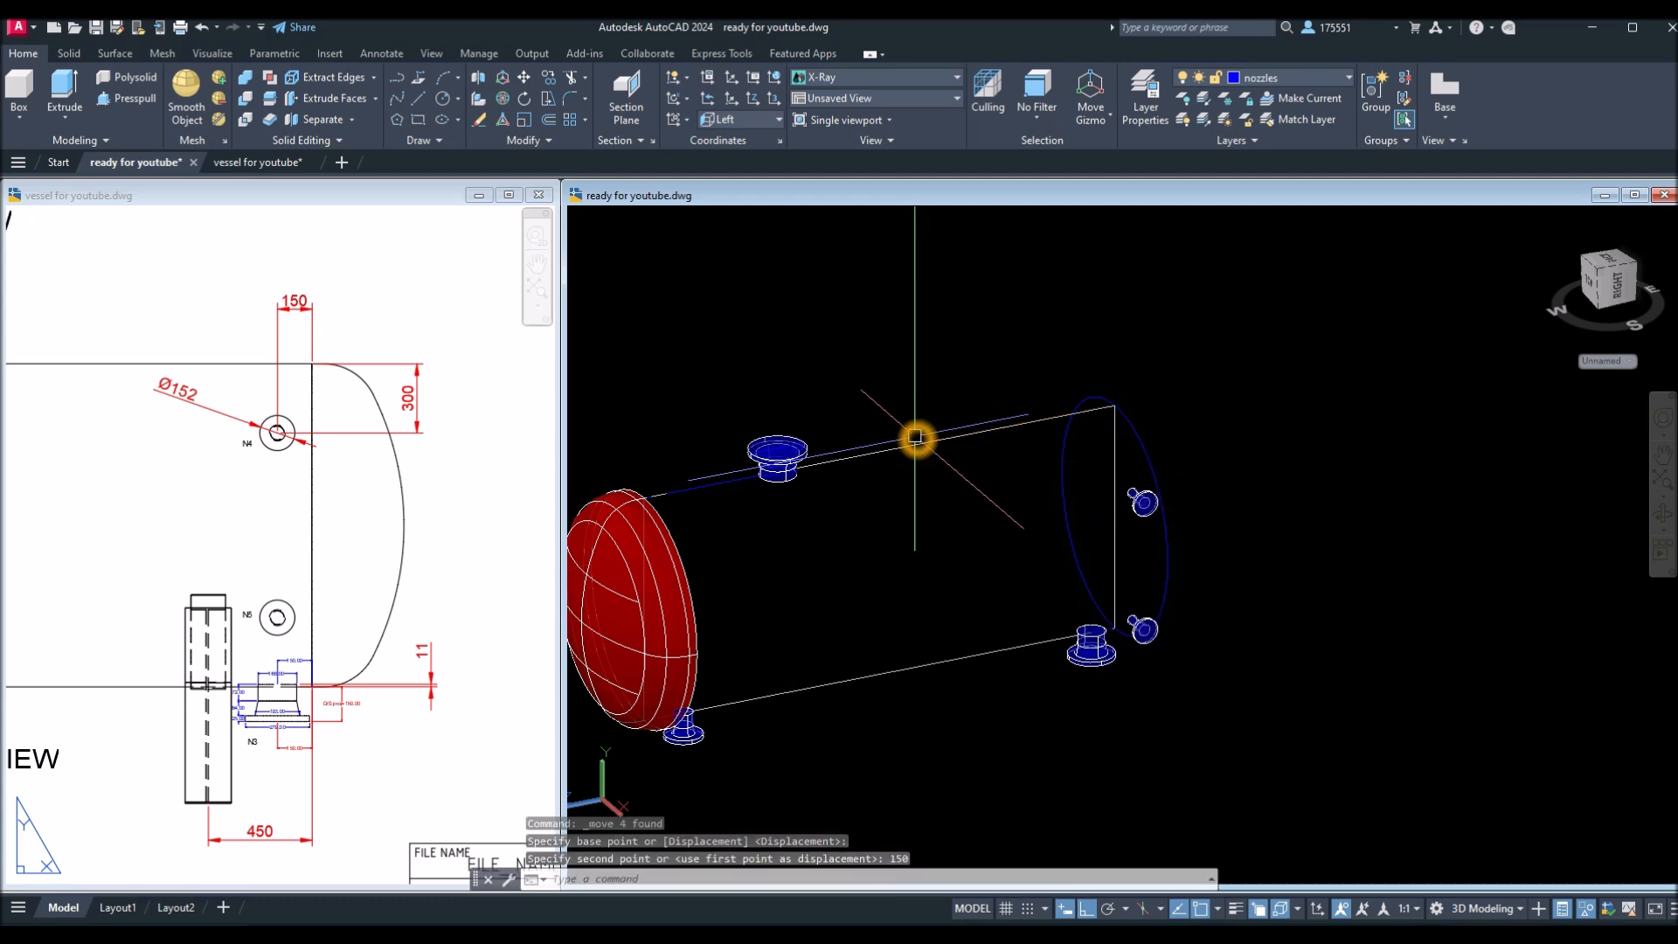
middle_click_drag(1434, 486, 1389, 487, "shift")
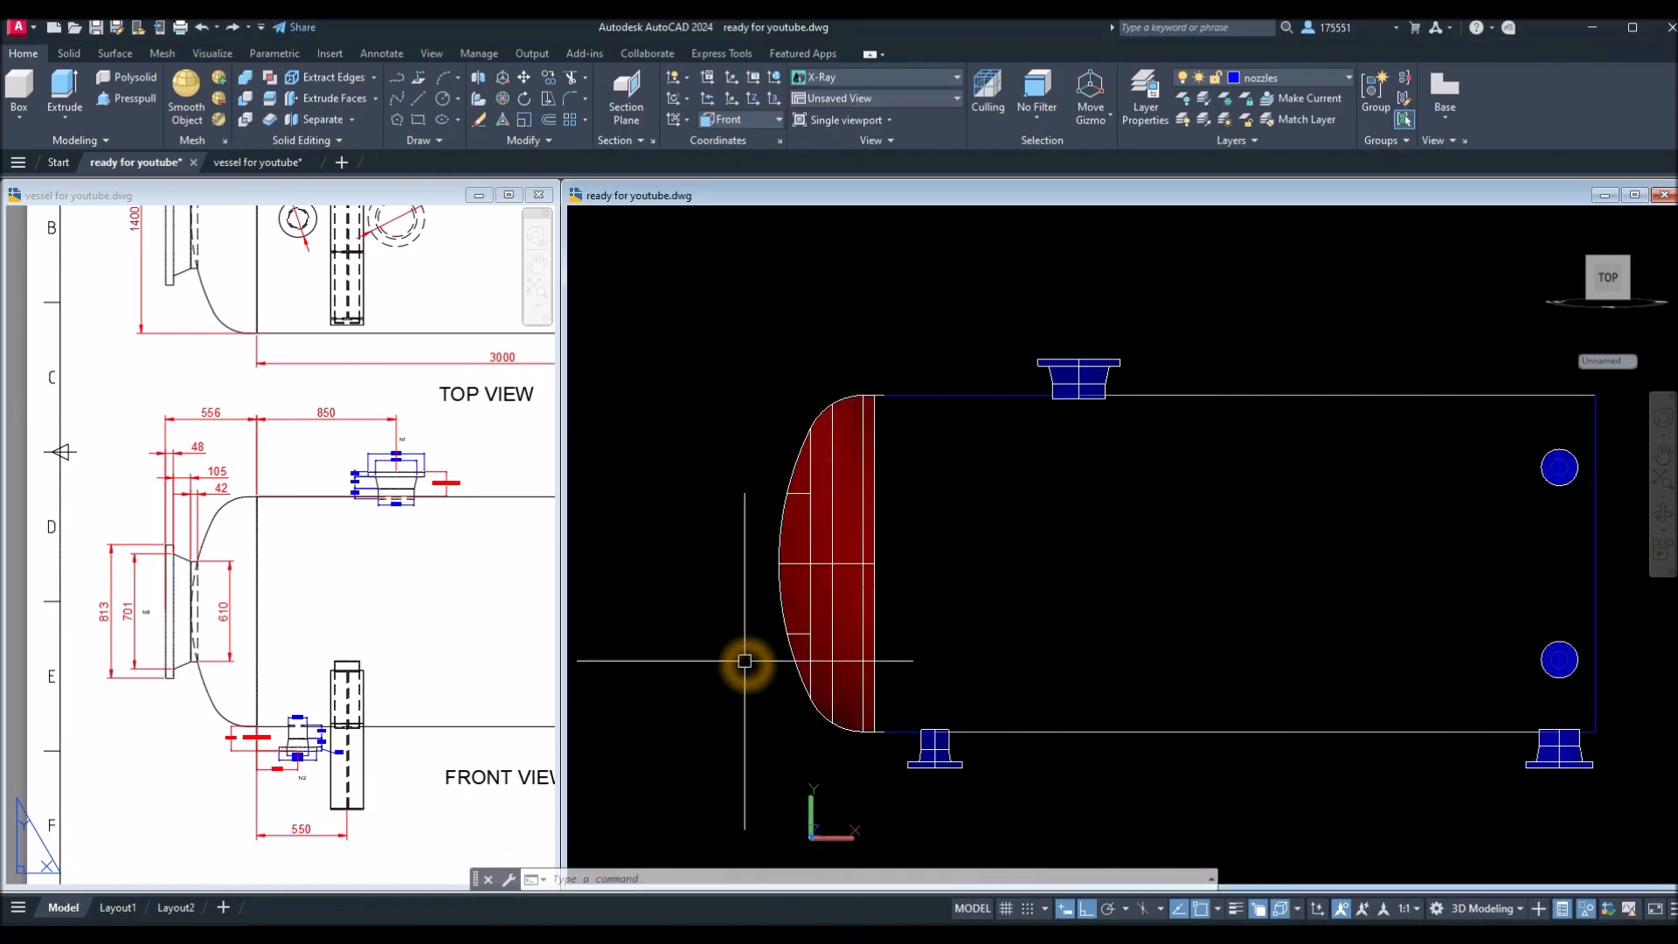
Check the N6 nozzle in the reference drawing's front view and hide the remaining dished head in the model.
left_click(280, 618)
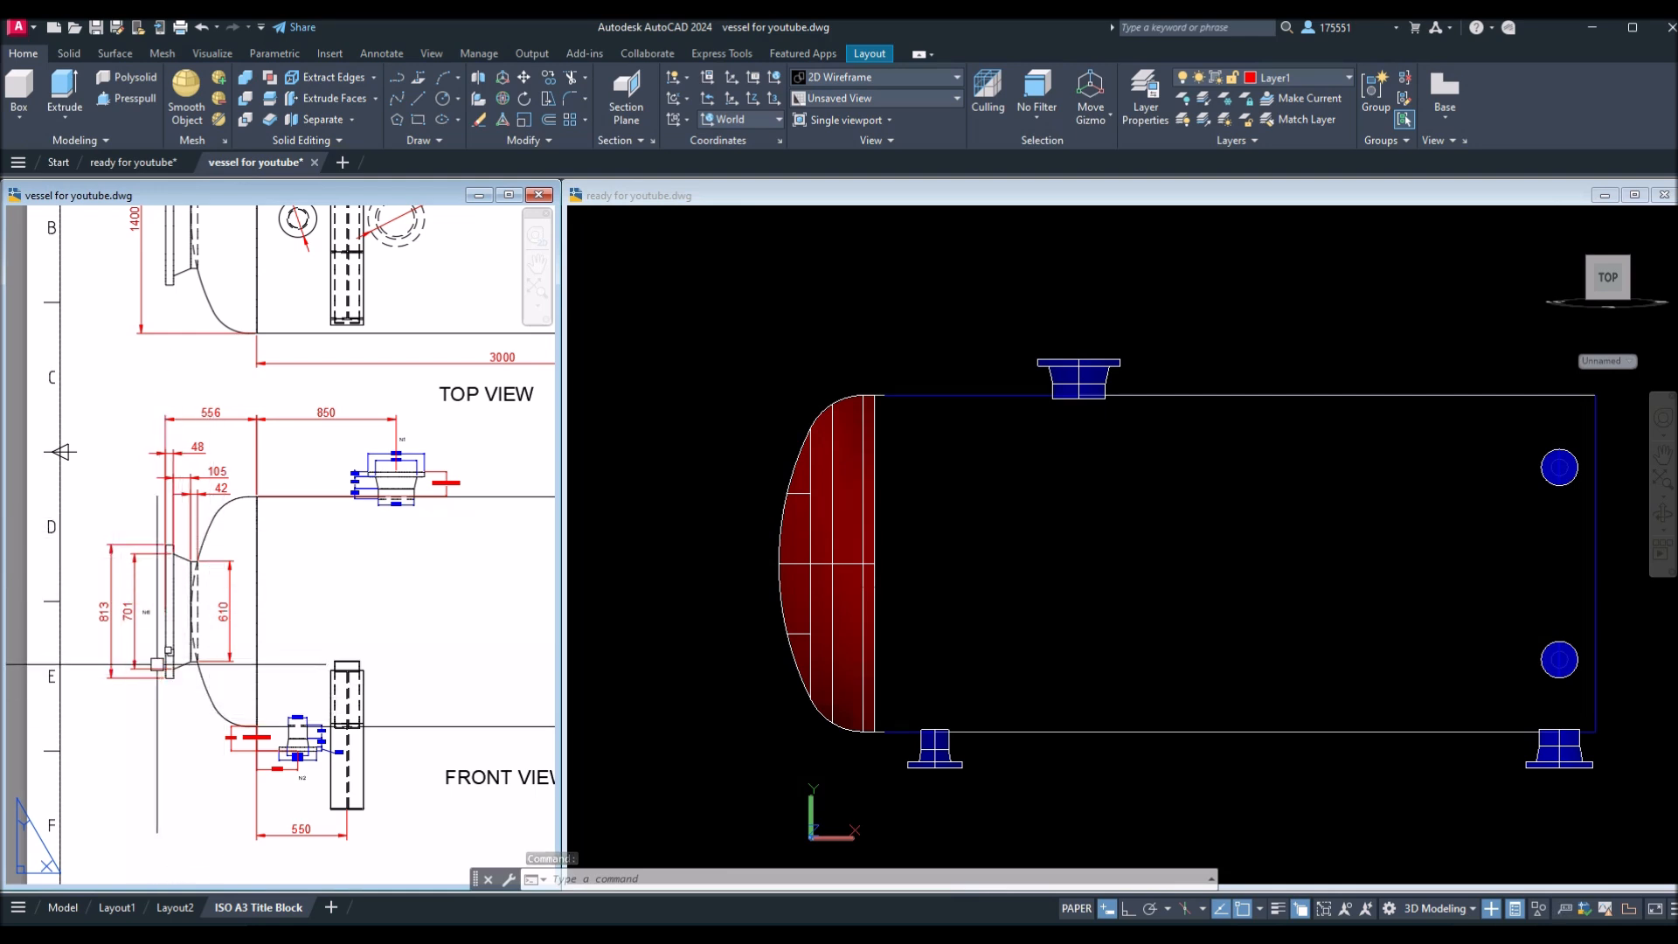
scroll(150, 713, "up", 2)
left_click(1055, 640)
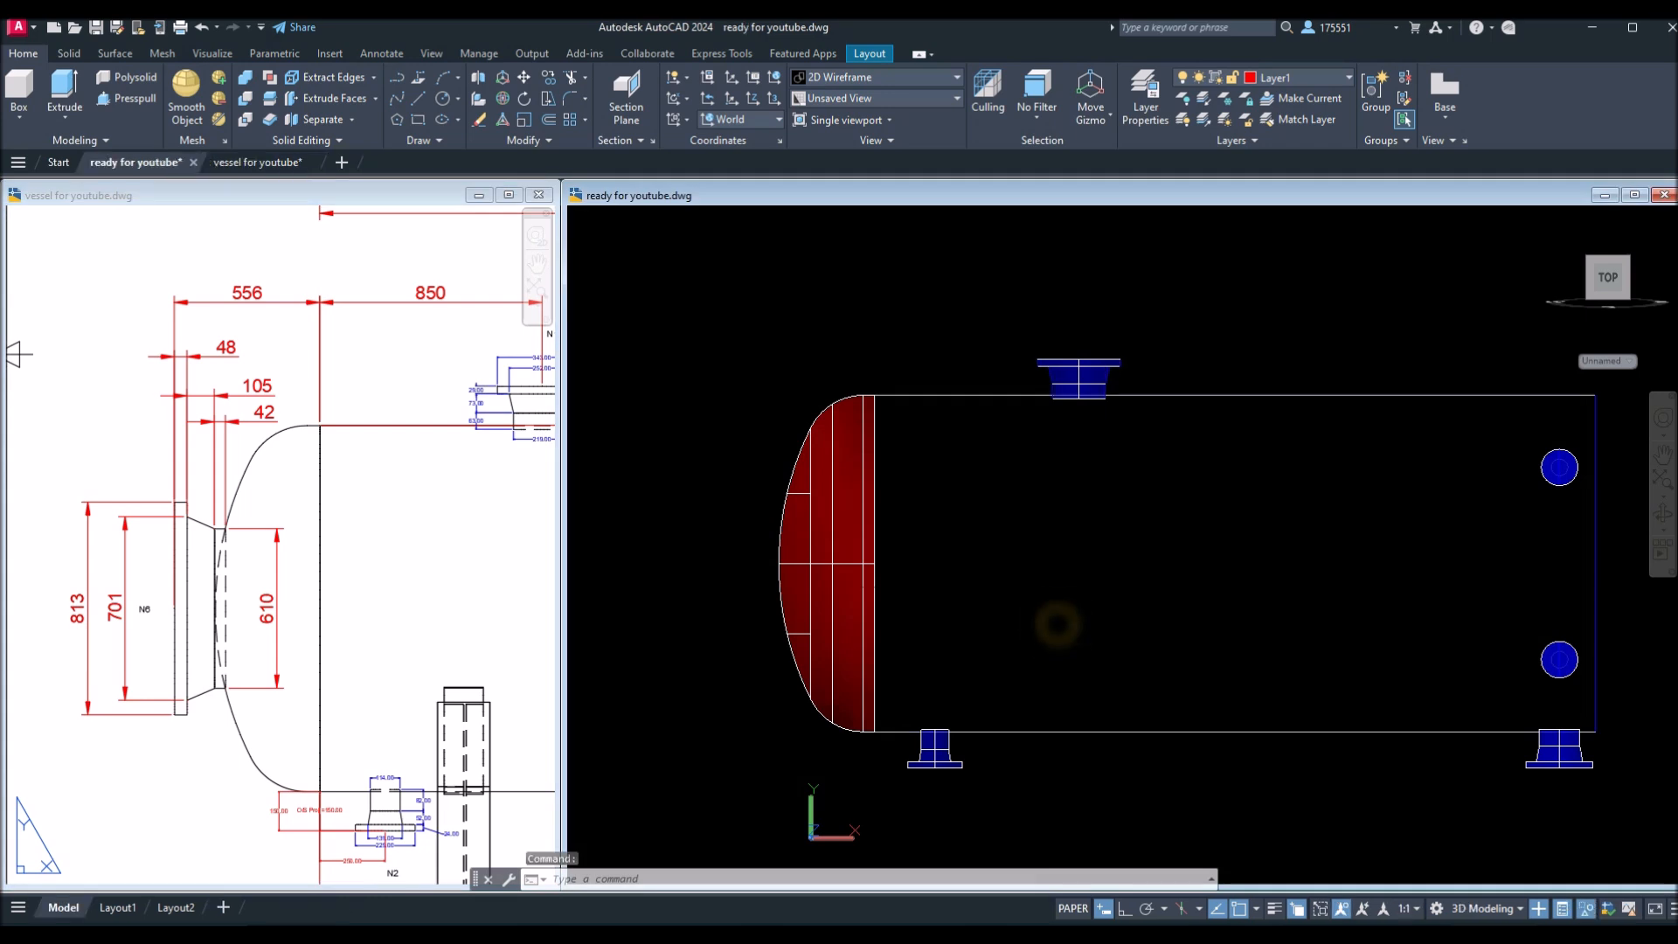
left_click(843, 477)
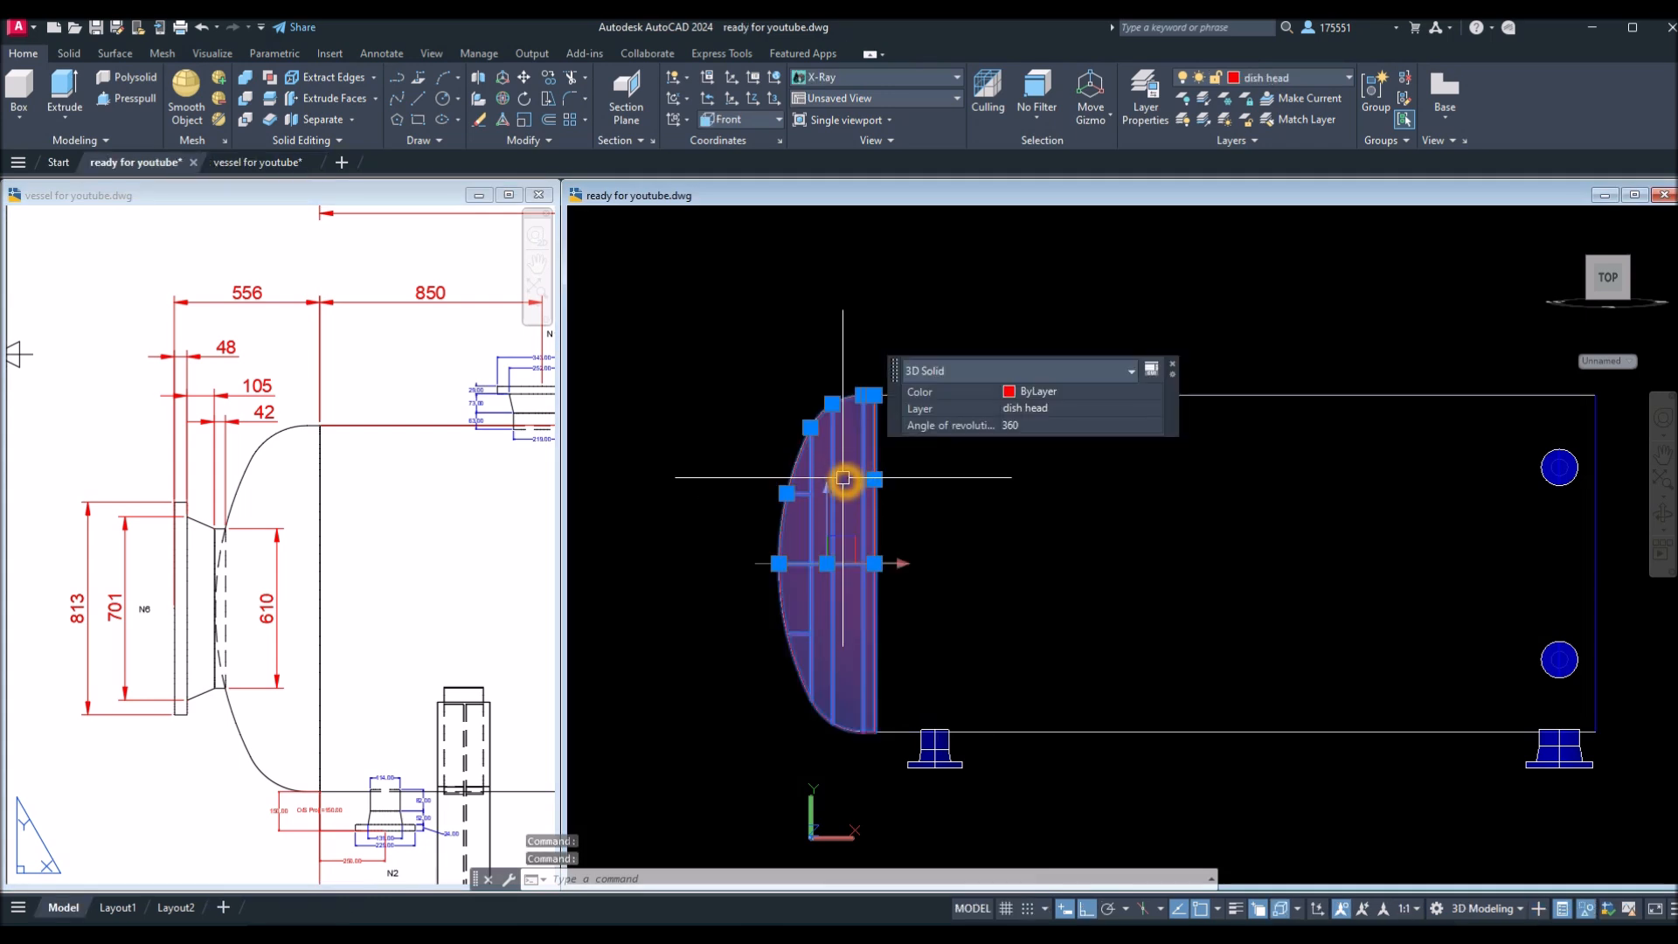
right_click(842, 478)
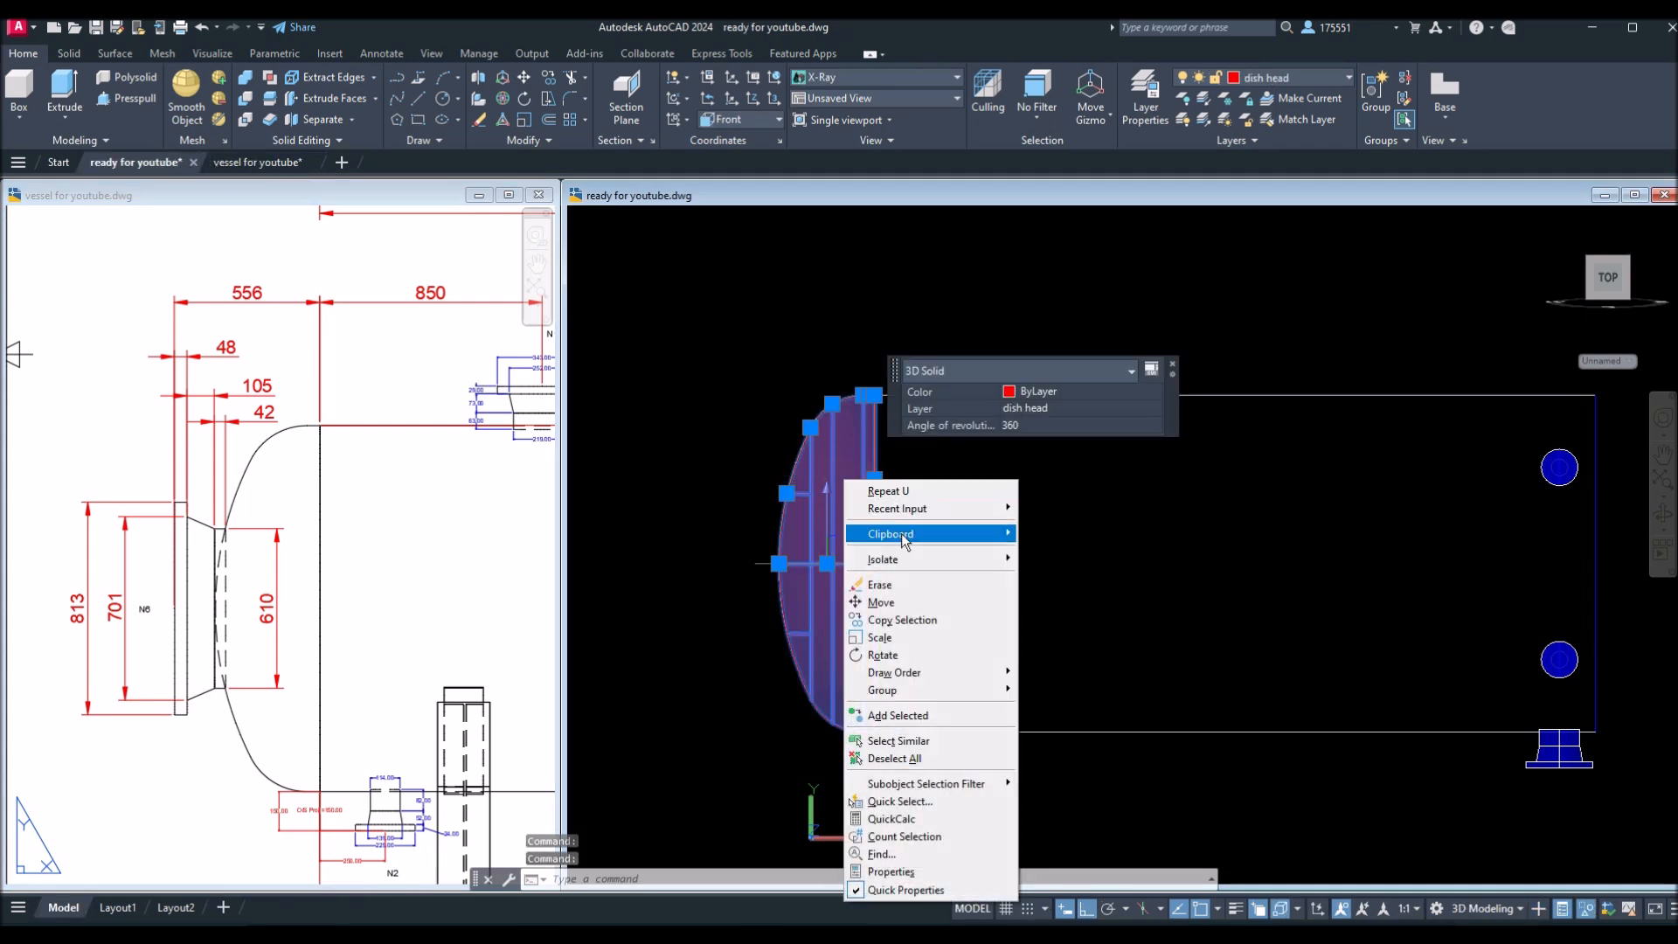
mouse_move(912, 562)
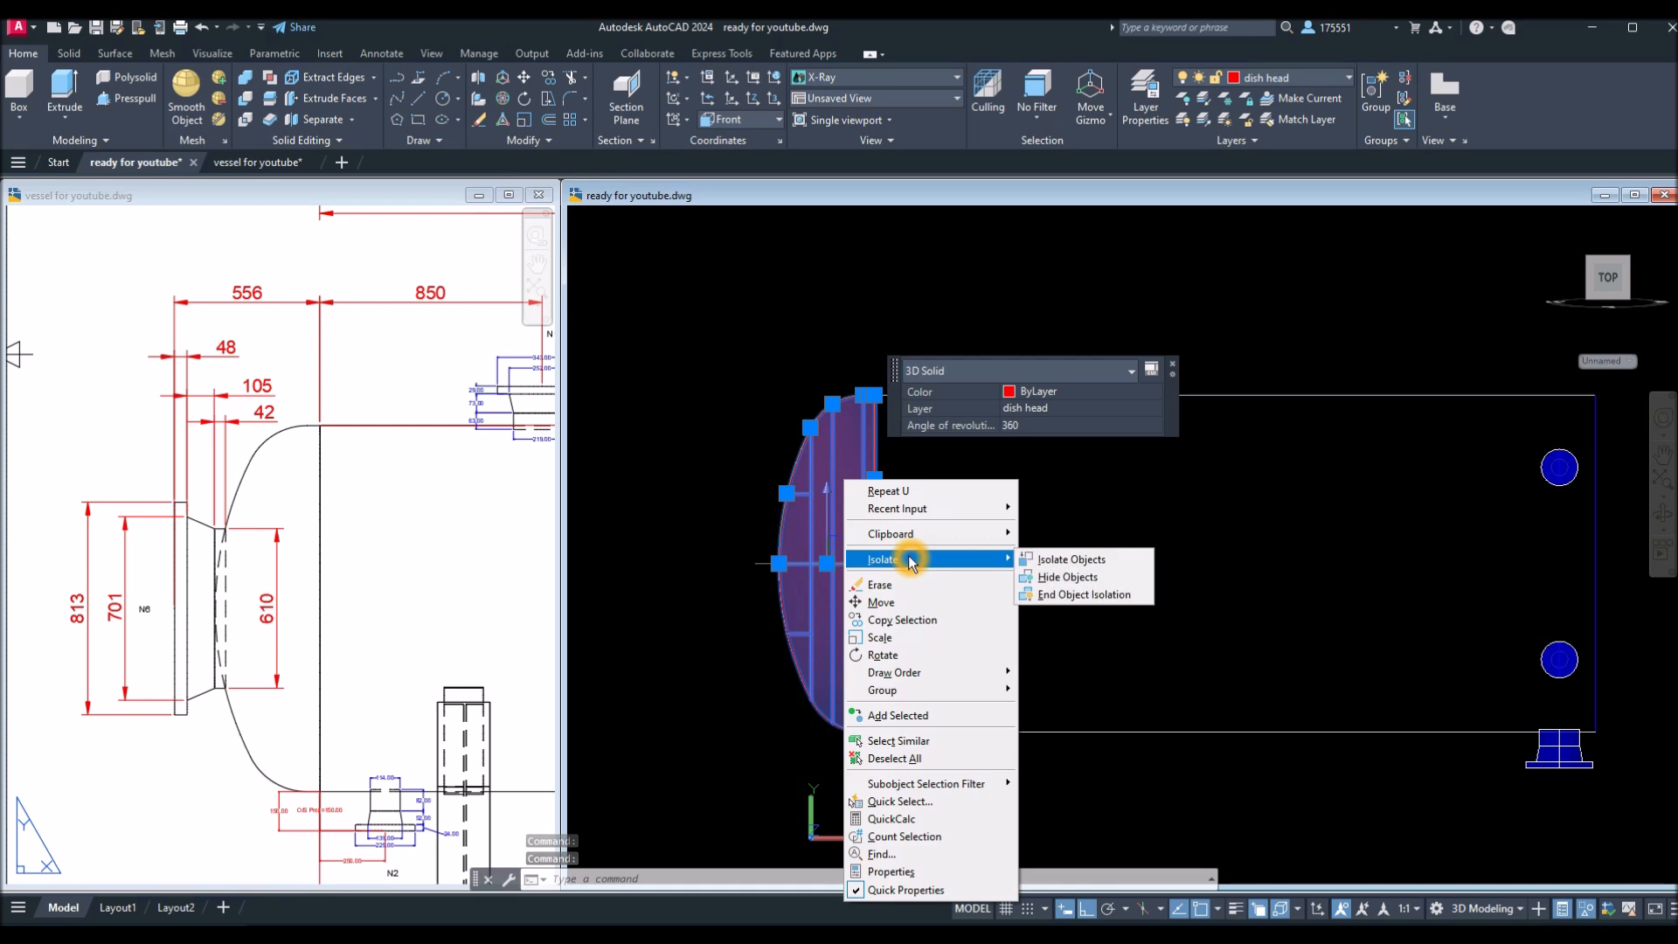
left_click(1067, 577)
Draw a 556 mm horizontal line outward from the midpoint of the vessel end line where the hidden head sat.
left_click(371, 689)
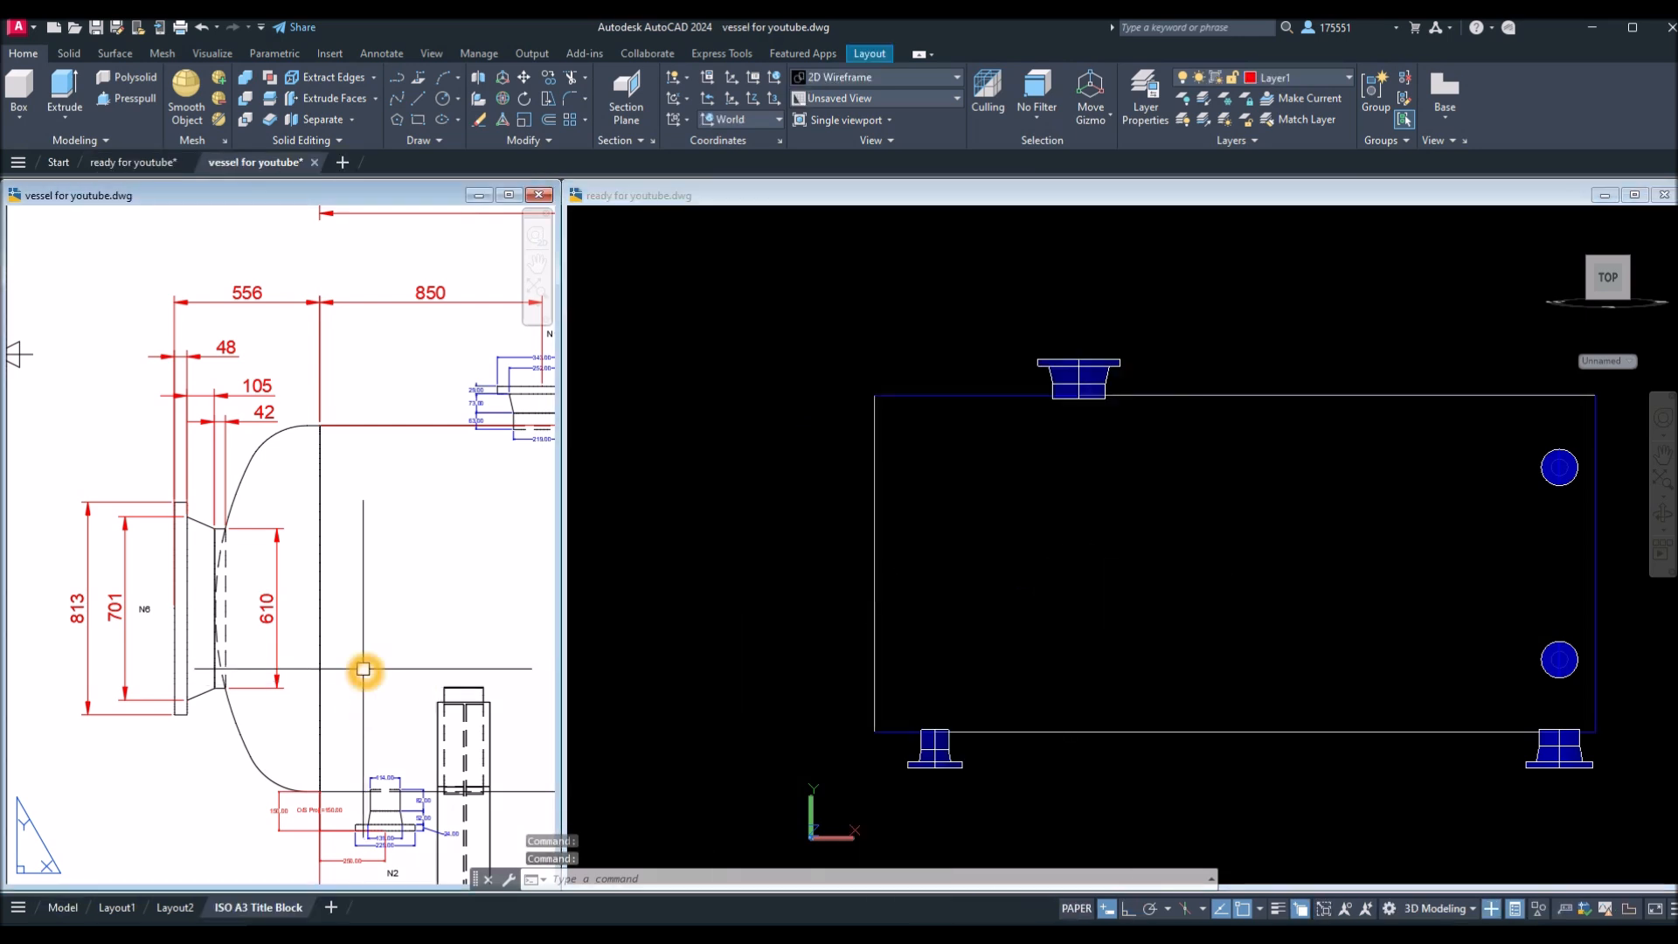
middle_click_drag(364, 671, 431, 716)
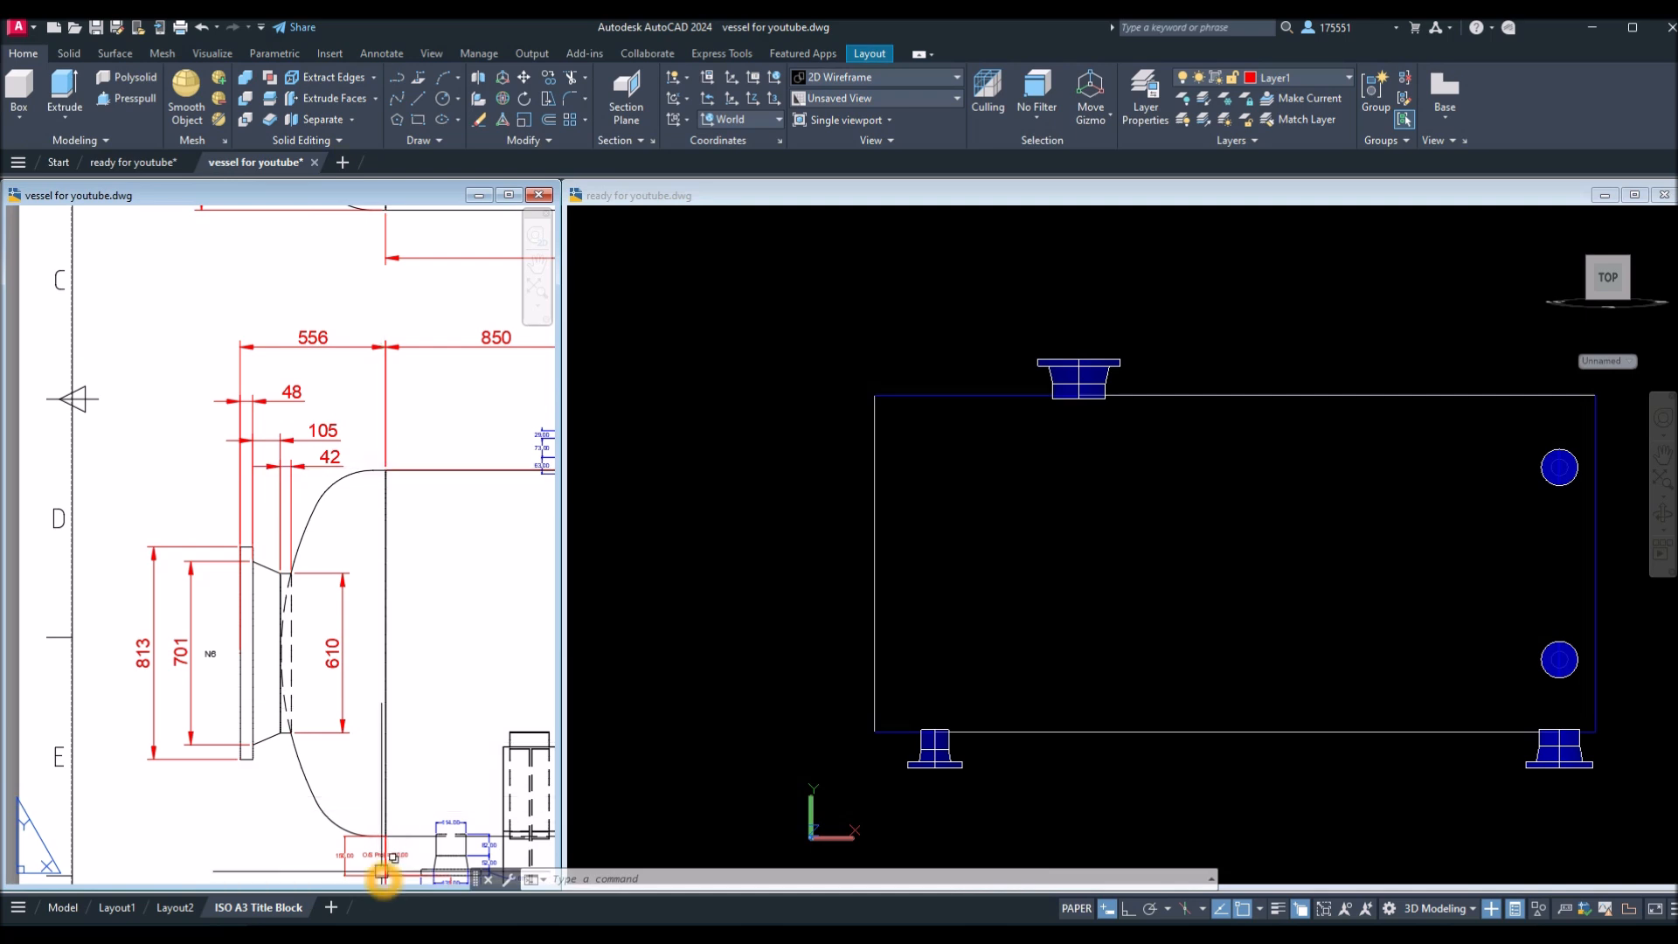
left_click(1057, 535)
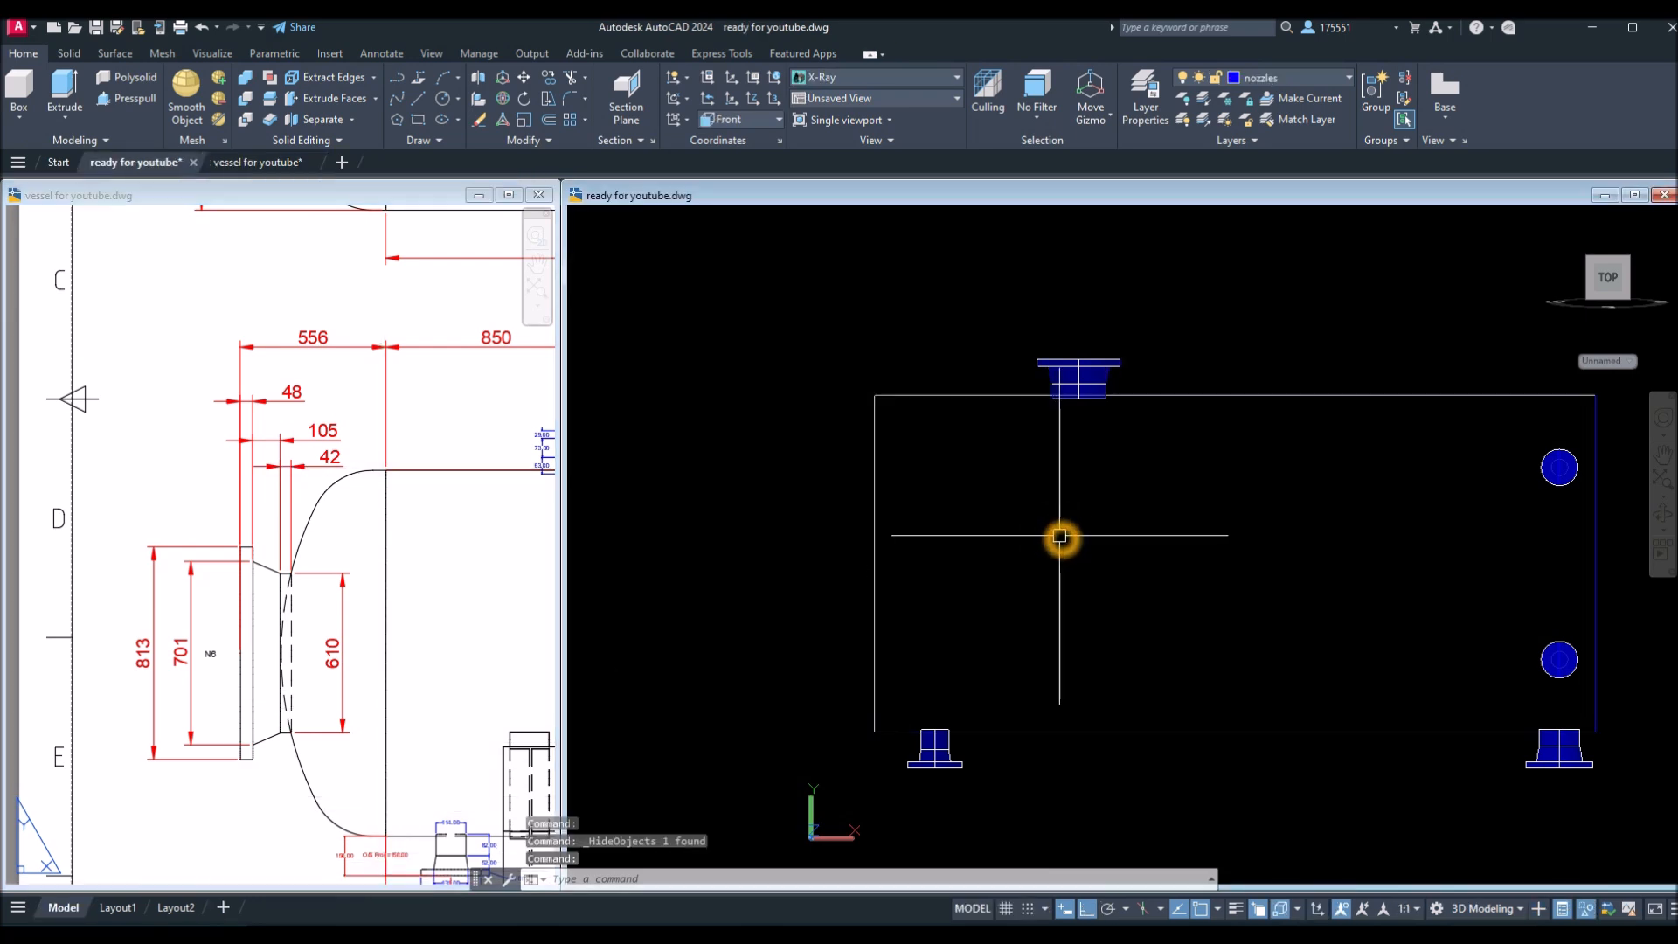
key("Return")
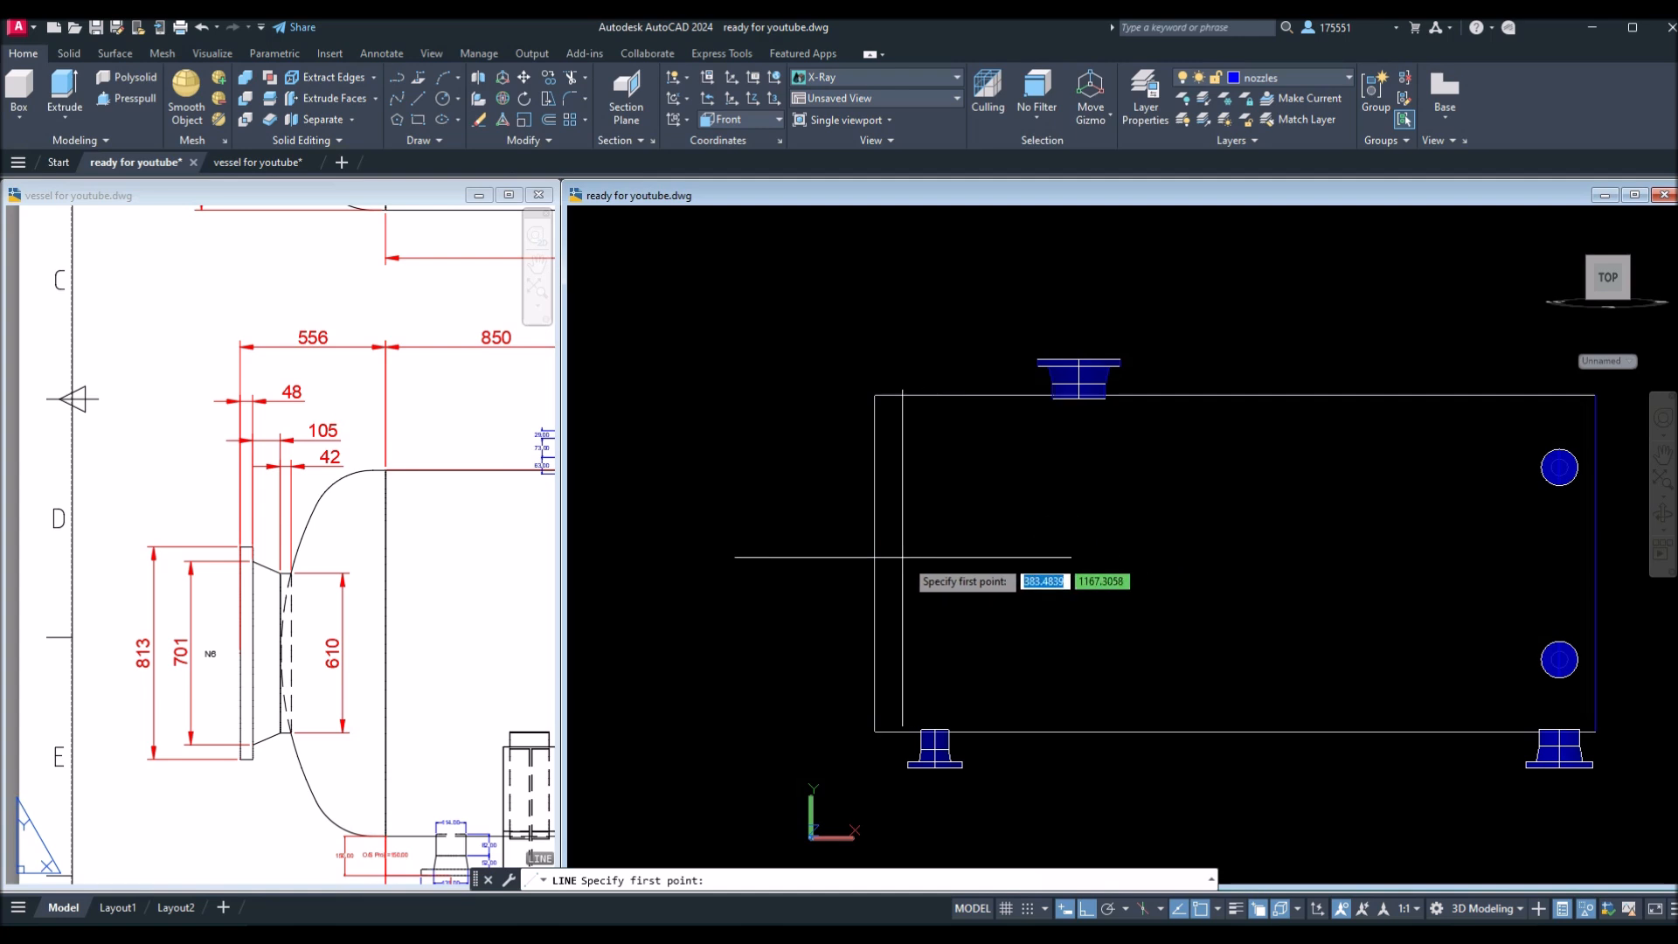
left_click(878, 561)
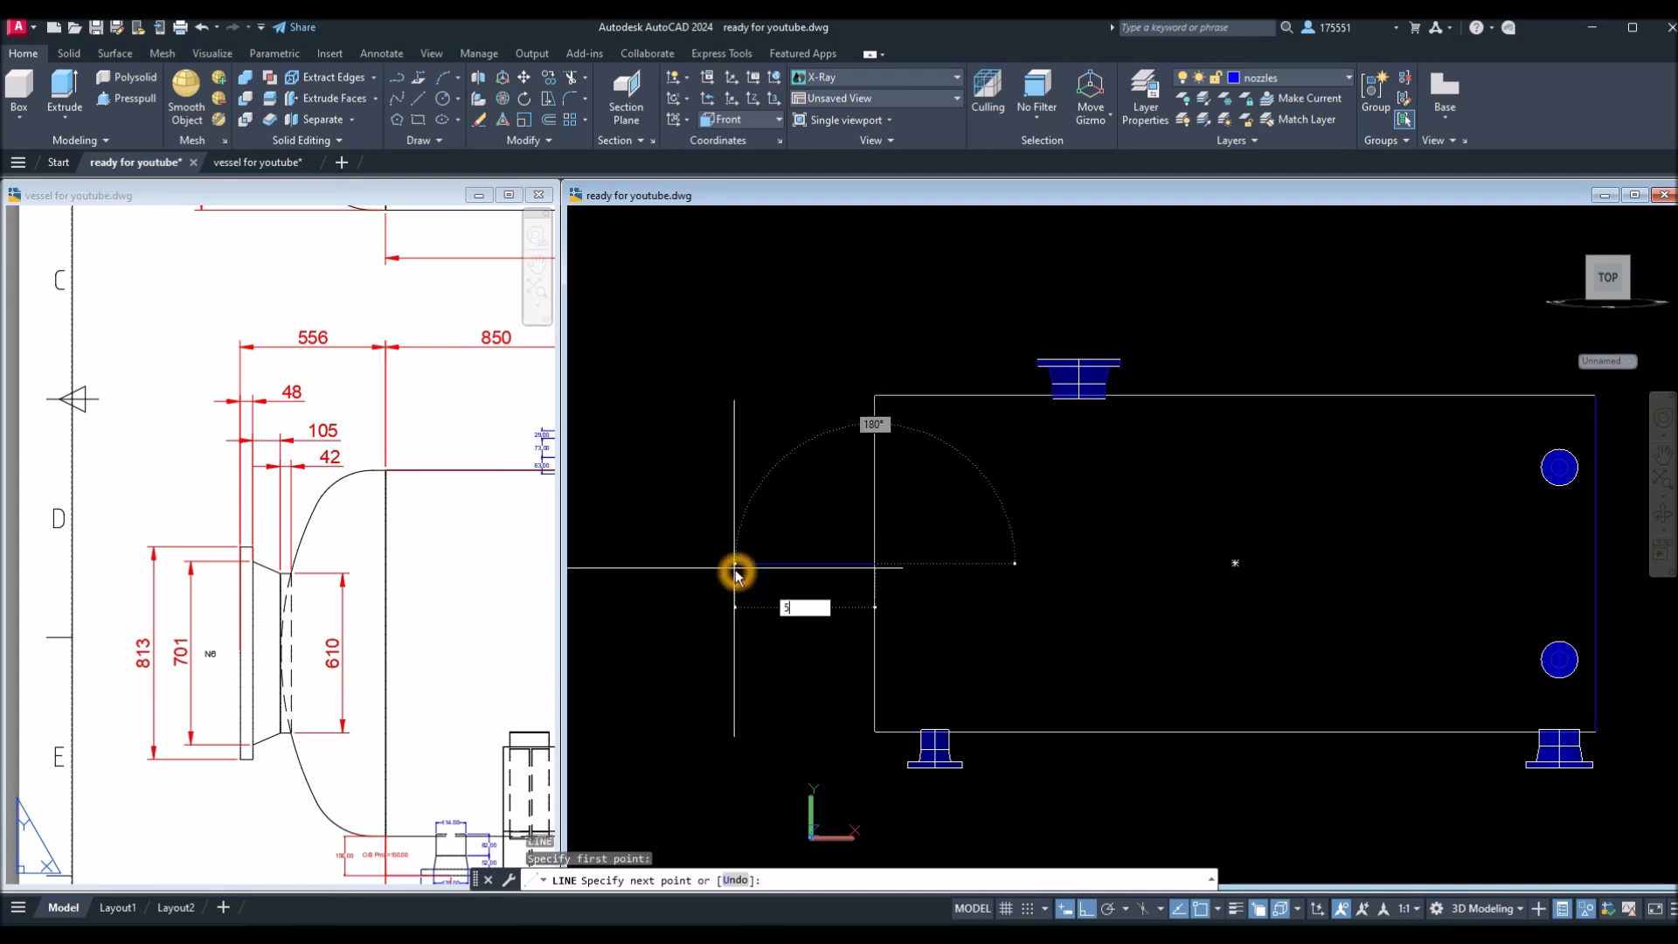
key("Return")
right_click(819, 521)
left_click(859, 554)
middle_click_drag(882, 511, 914, 468)
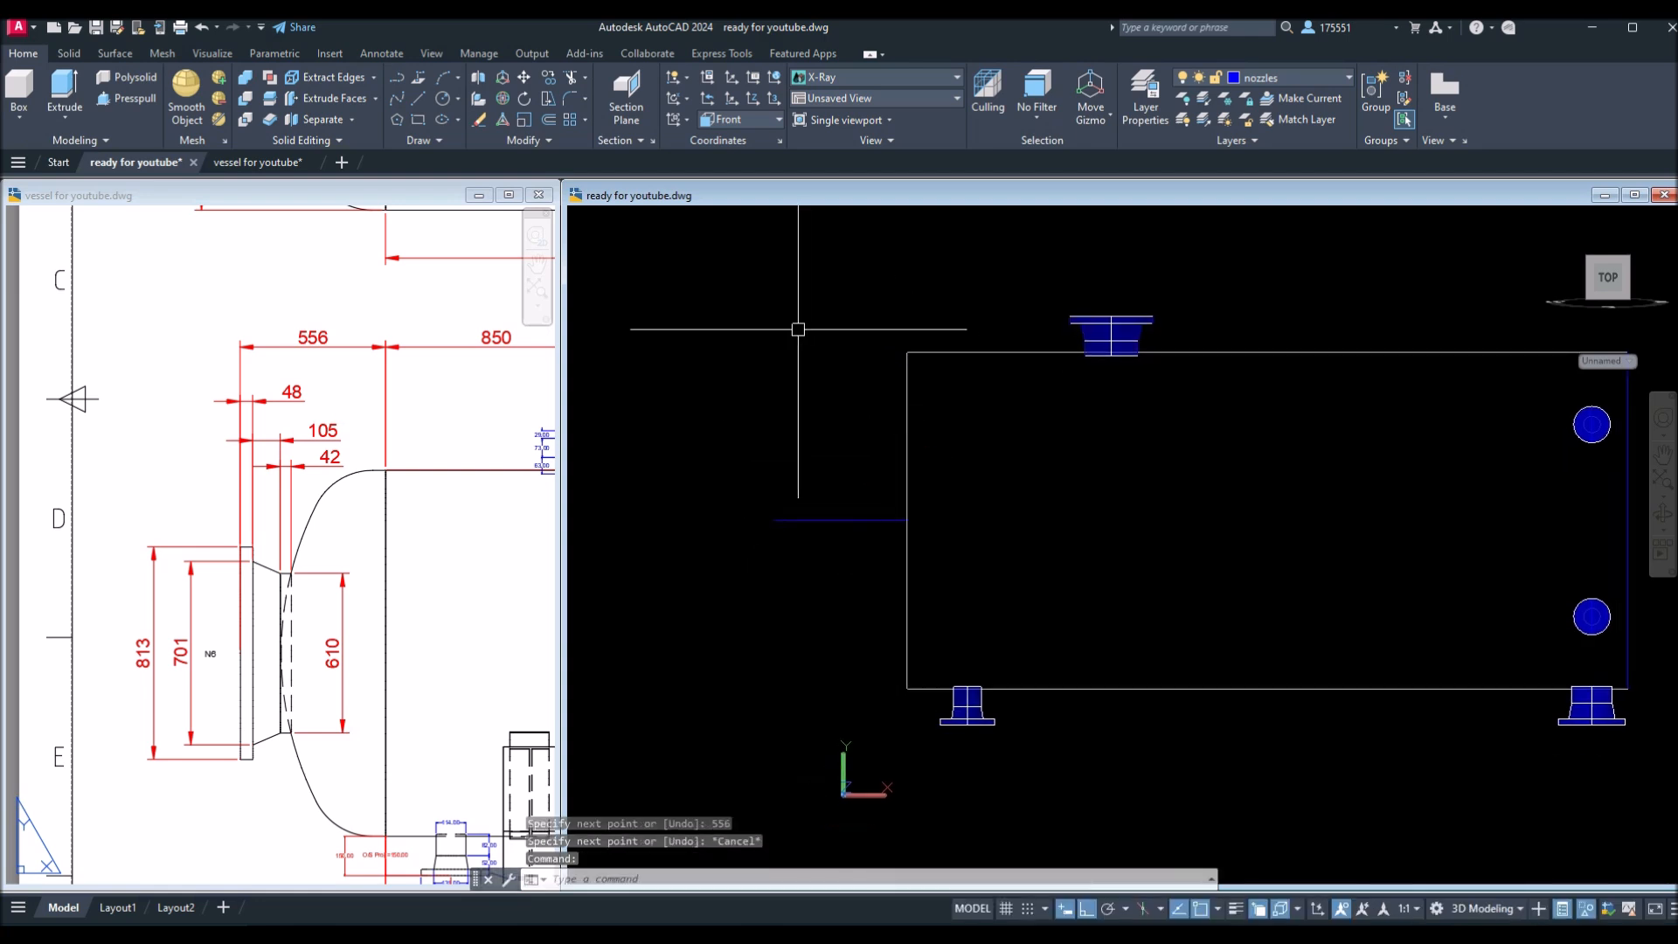
Reorient the UCS above the new line so its Z axis points outward along the vessel's length.
left_click(751, 103)
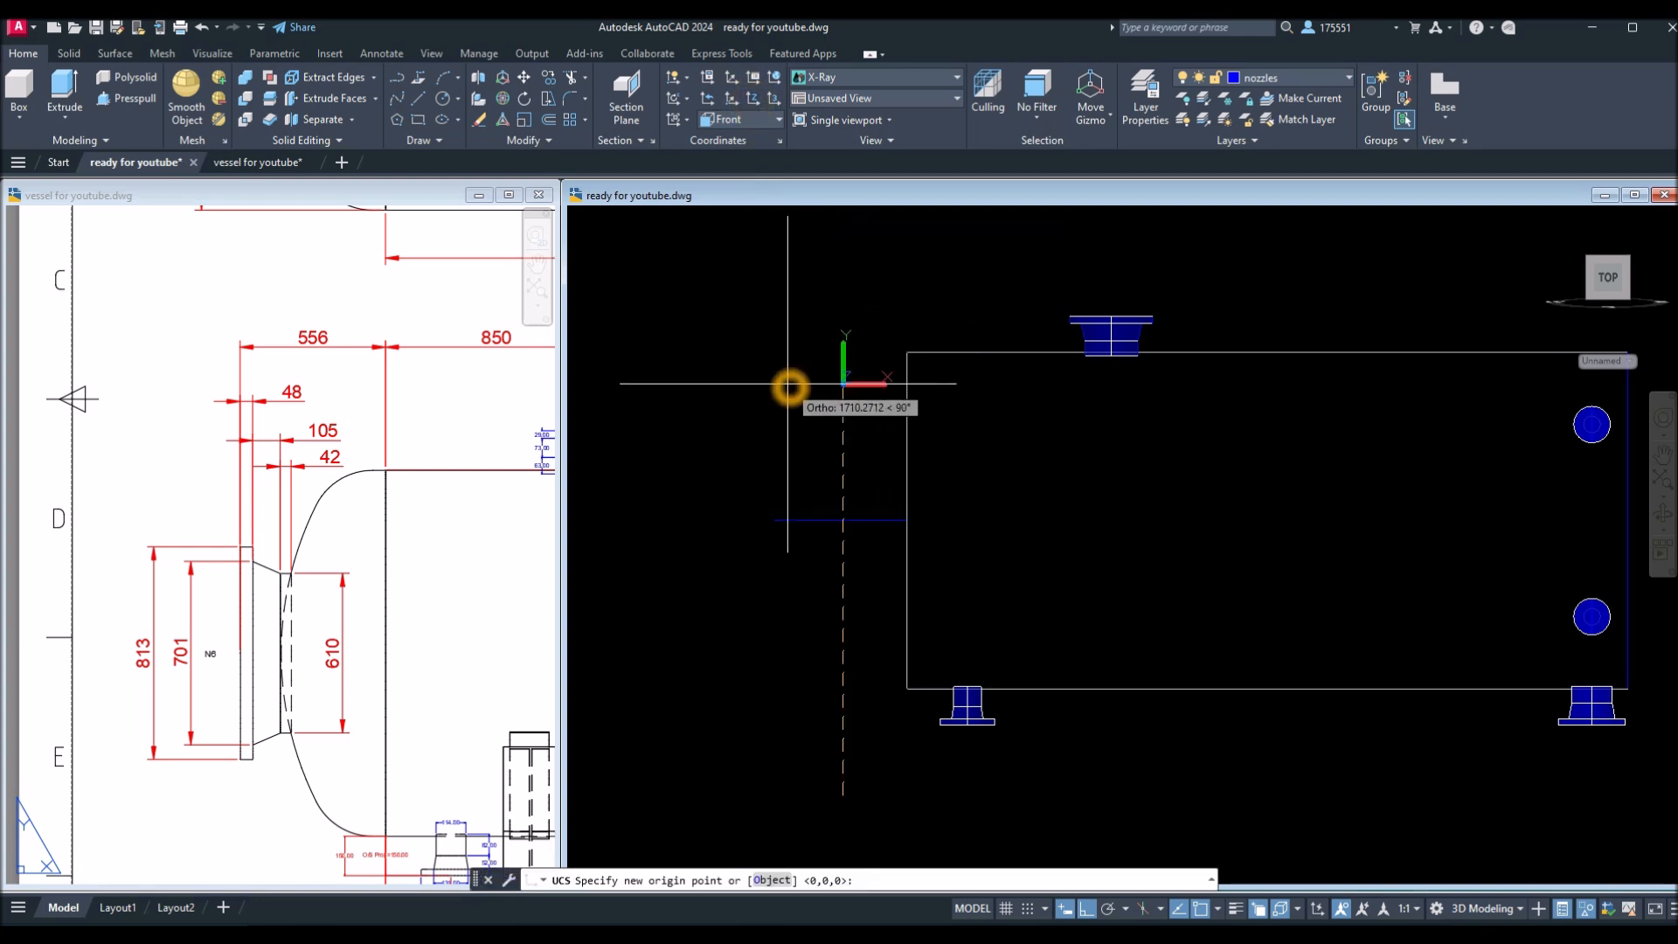
left_click(835, 303)
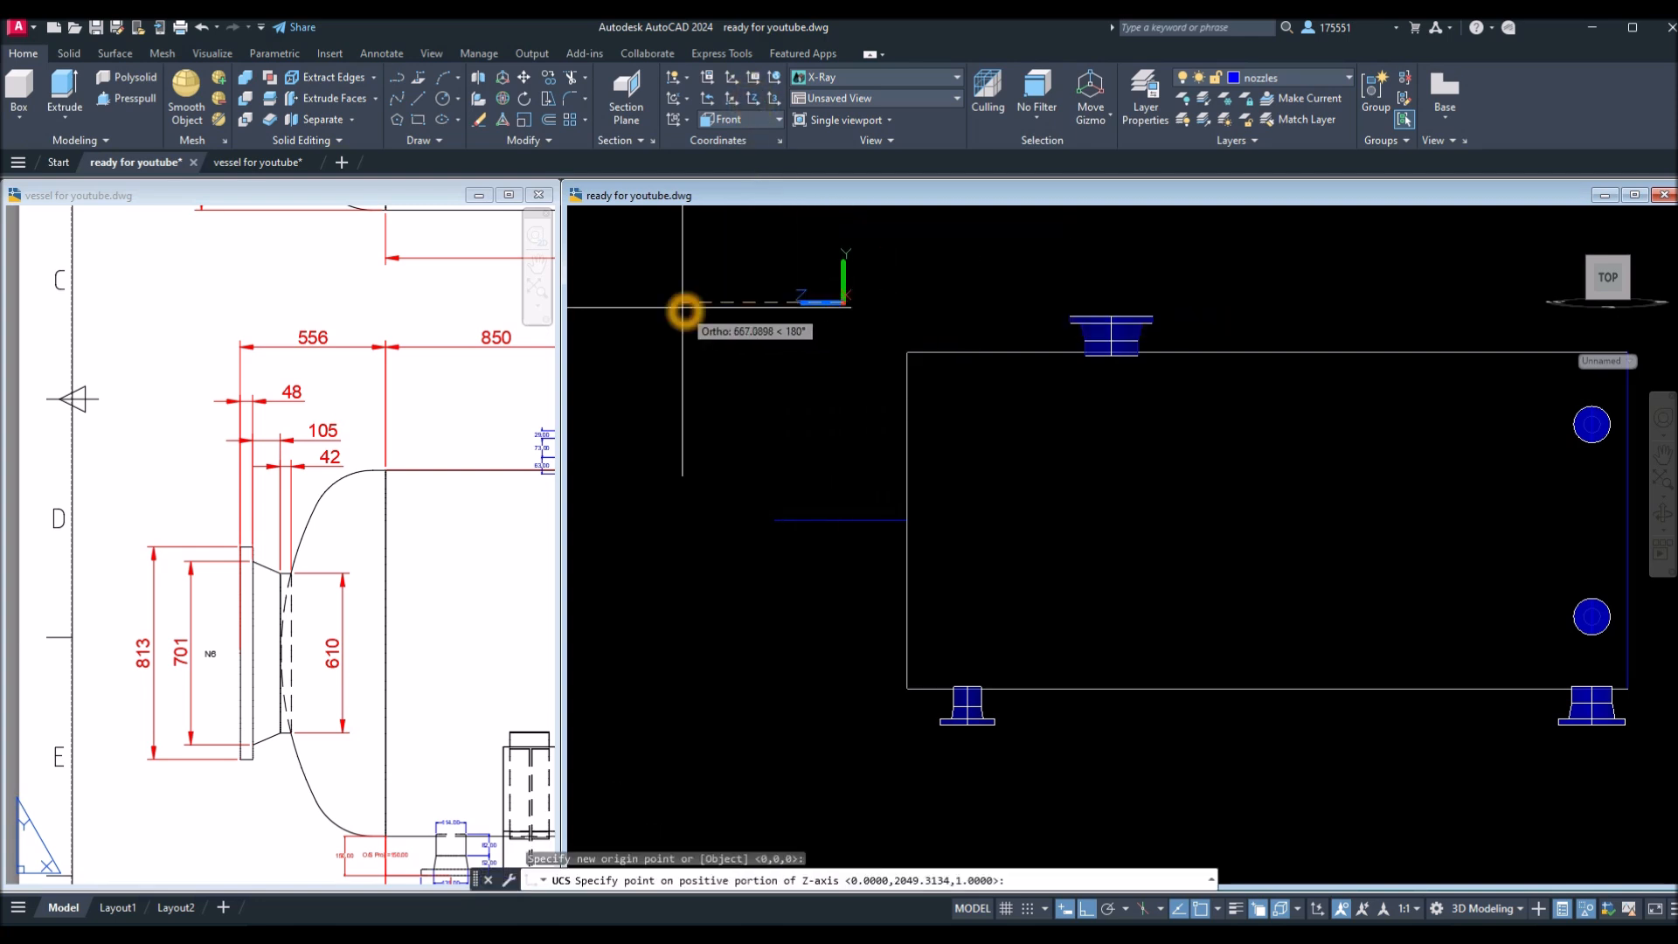
key("Return")
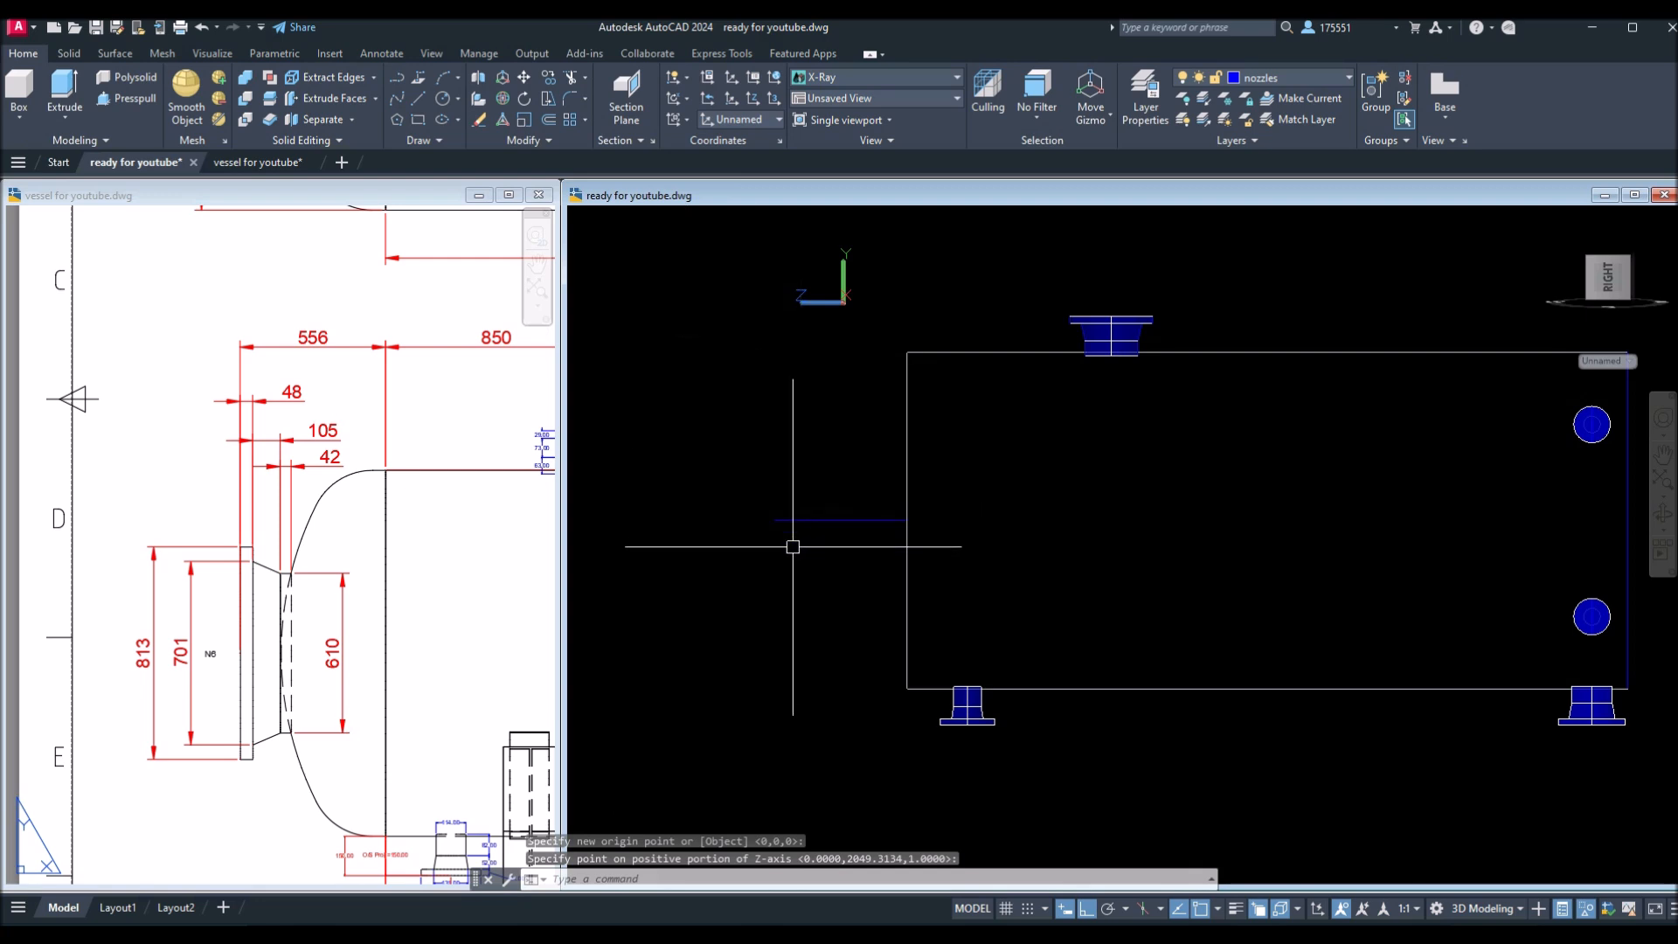
Draw an 813 mm diameter circle centred on the outer end of the 556 mm line for the N6 flange.
key("Return")
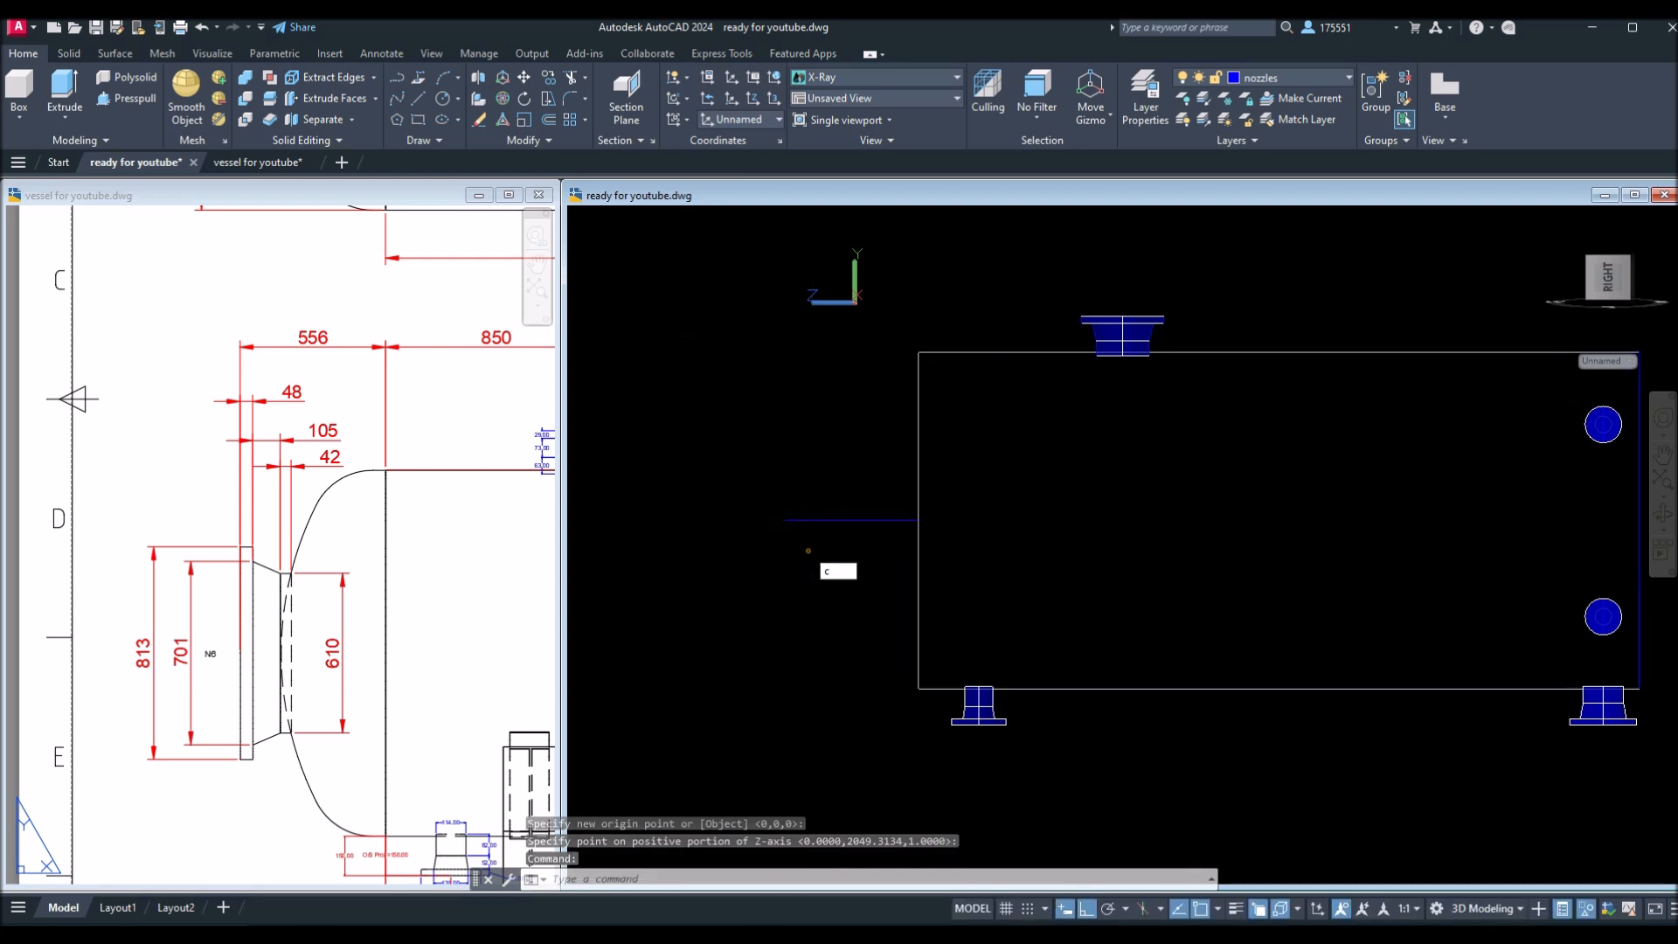
key("Return")
left_click(787, 520)
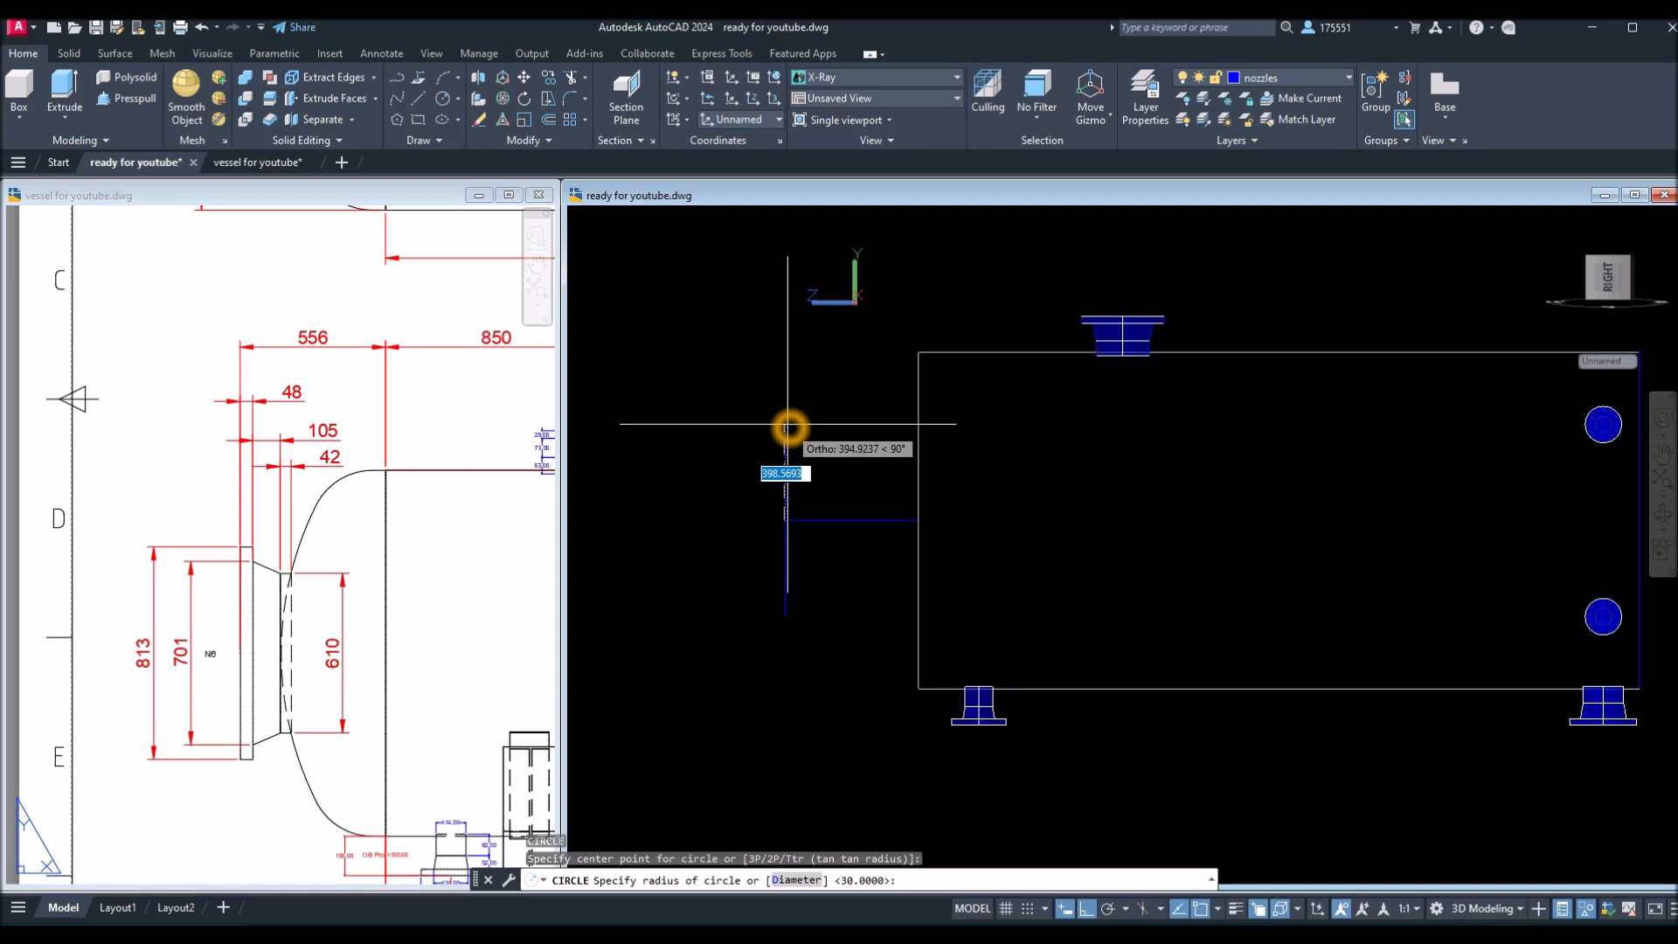
key("Return")
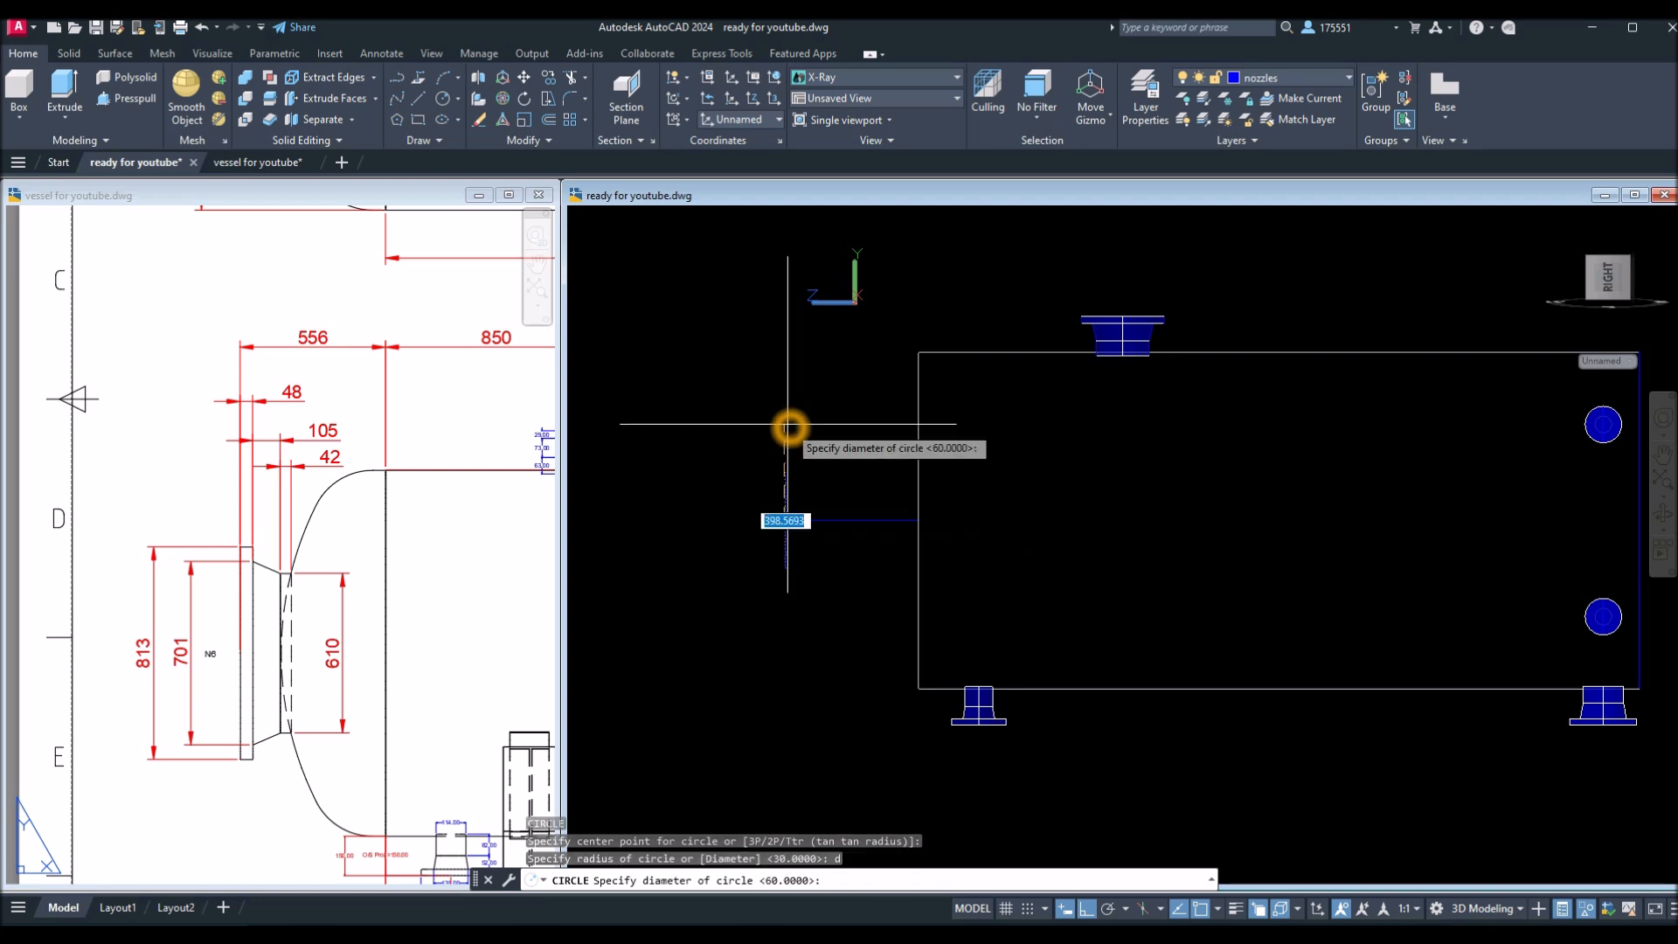
key("Return")
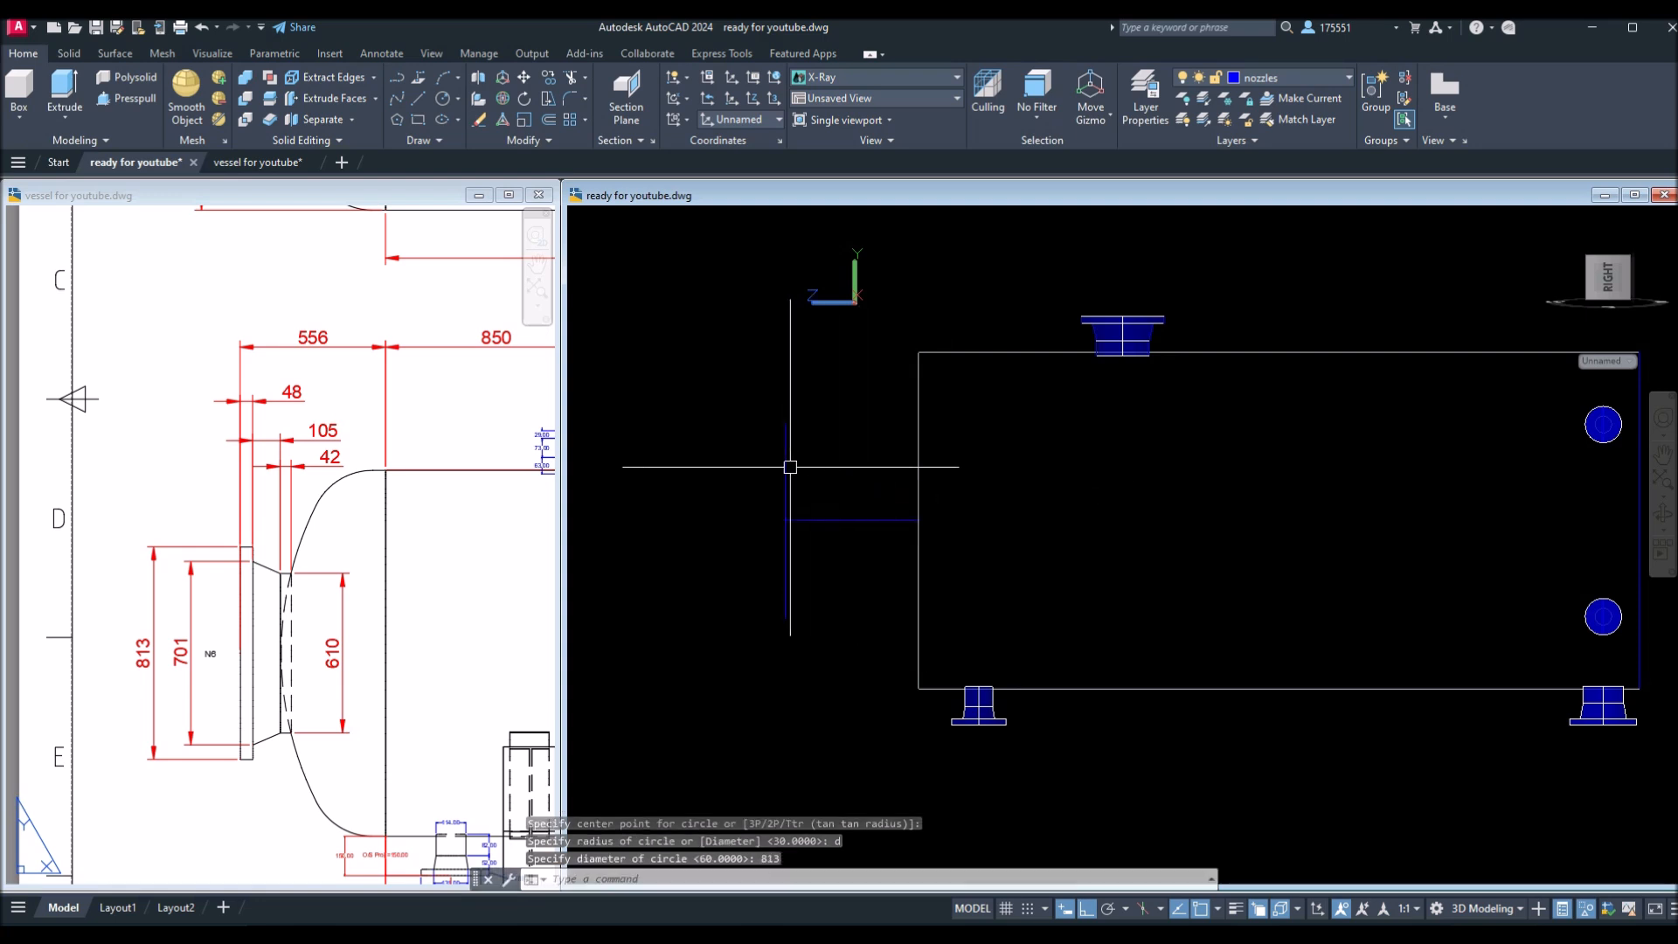
key("Escape")
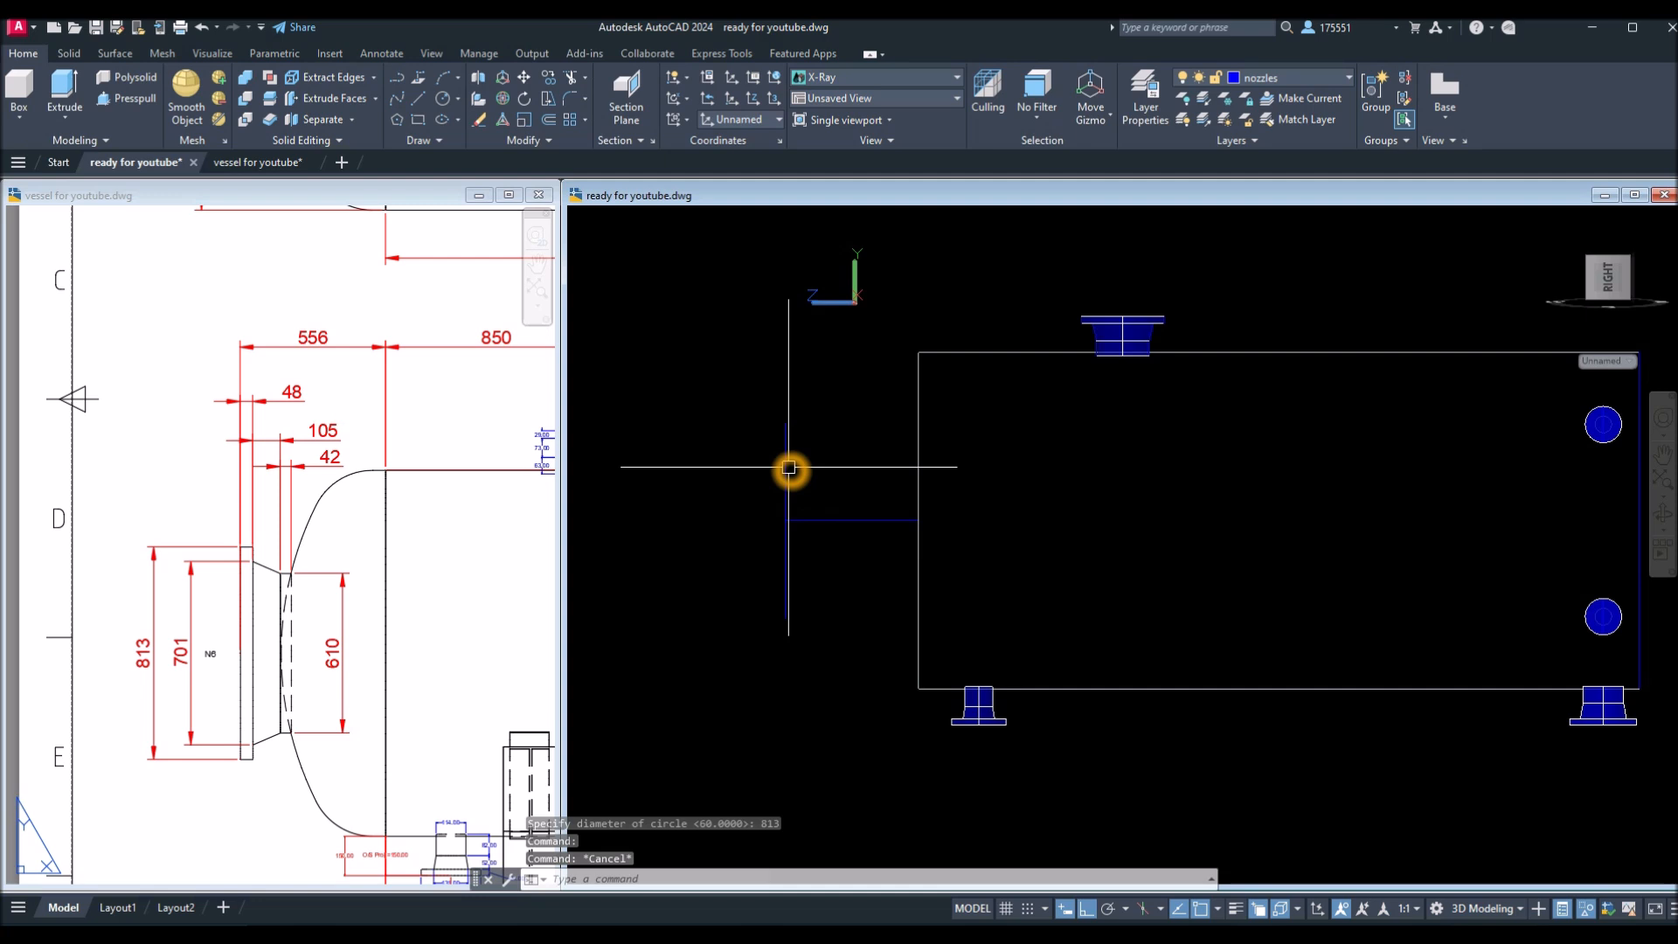
Extrude the 813 mm circle 48 mm toward the vessel as the N6 flange and check its thickness in the reference drawing.
middle_click_drag(789, 504, 859, 515, "shift")
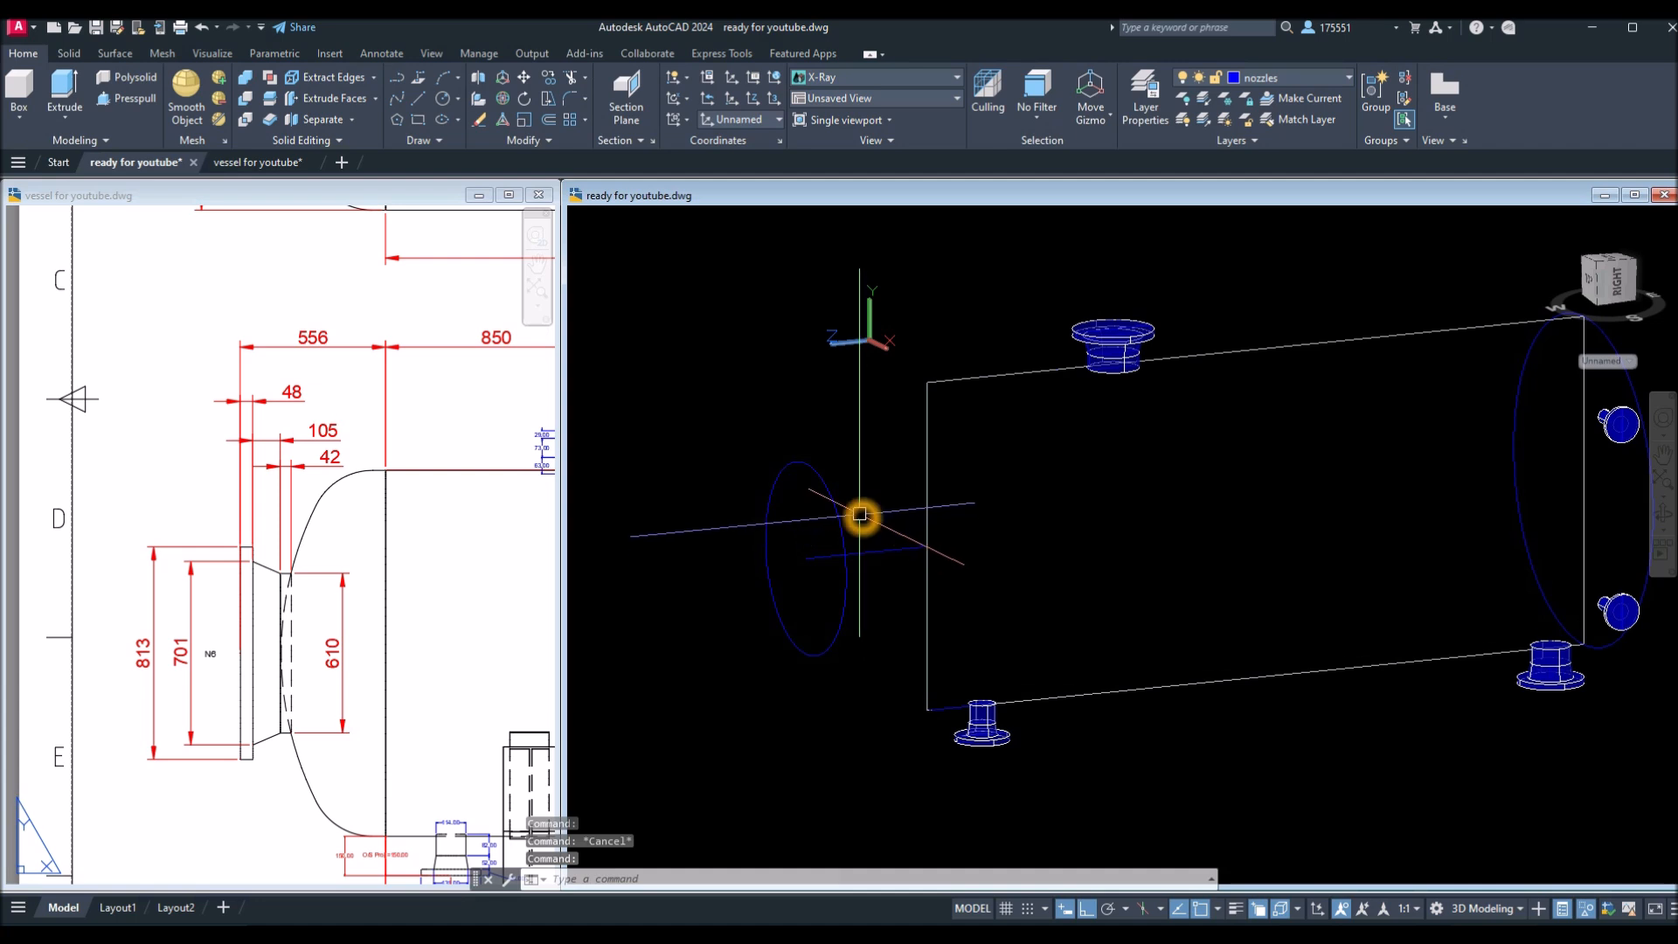
type("xt")
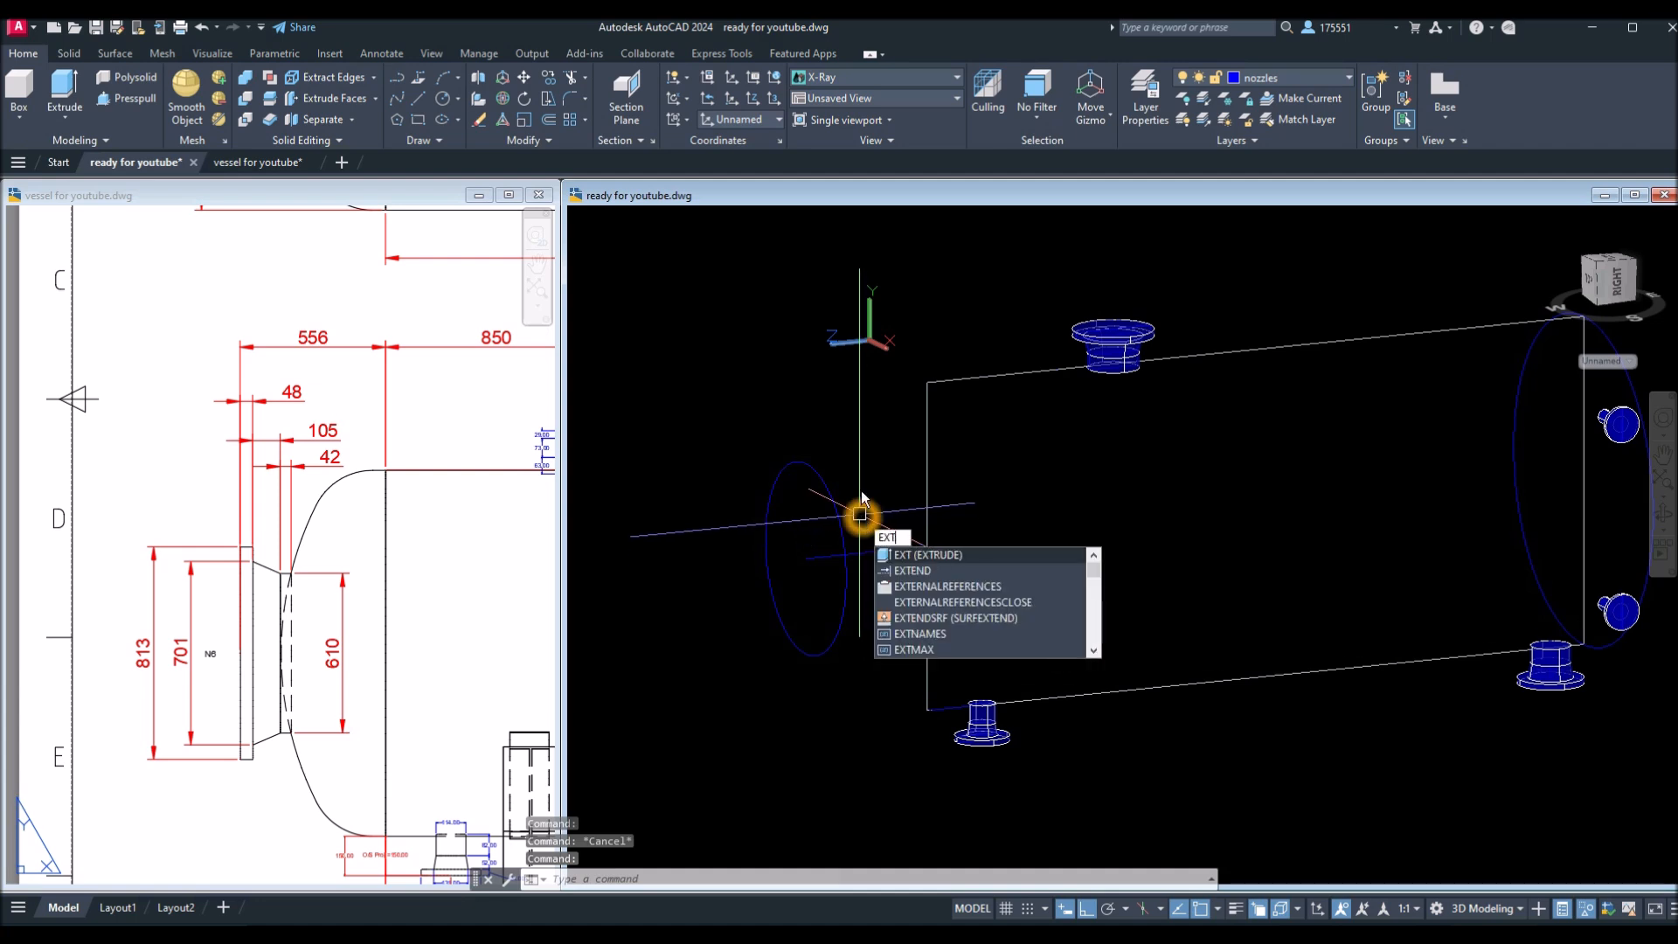
key("Return")
left_click(838, 509)
right_click(865, 483)
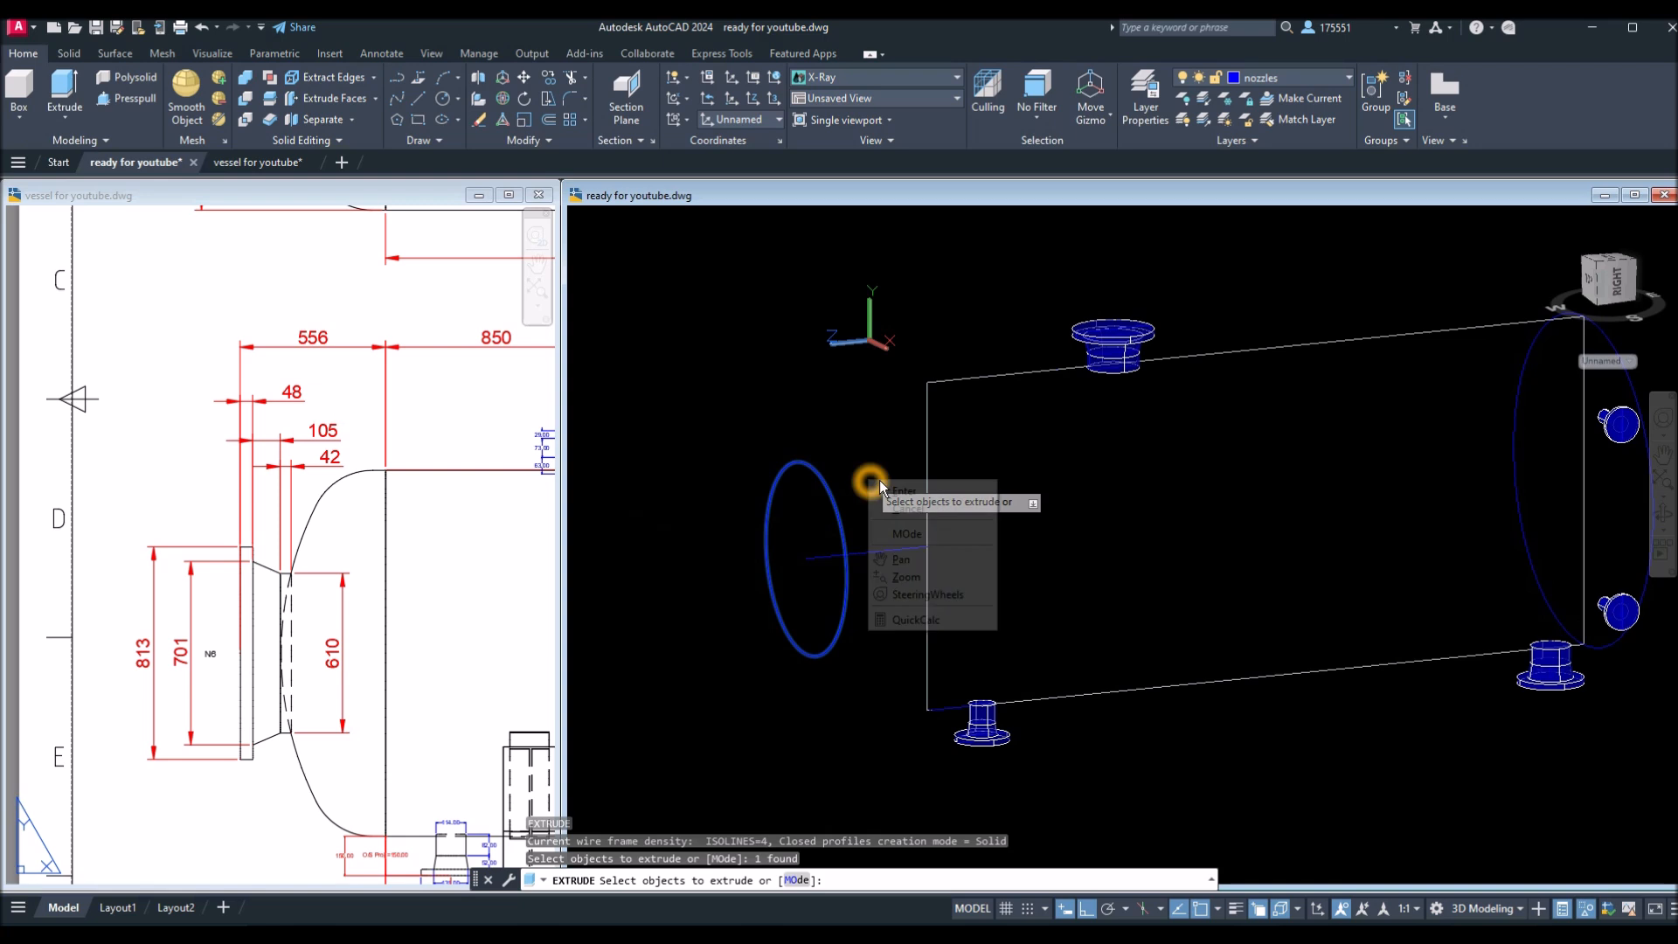
left_click(891, 487)
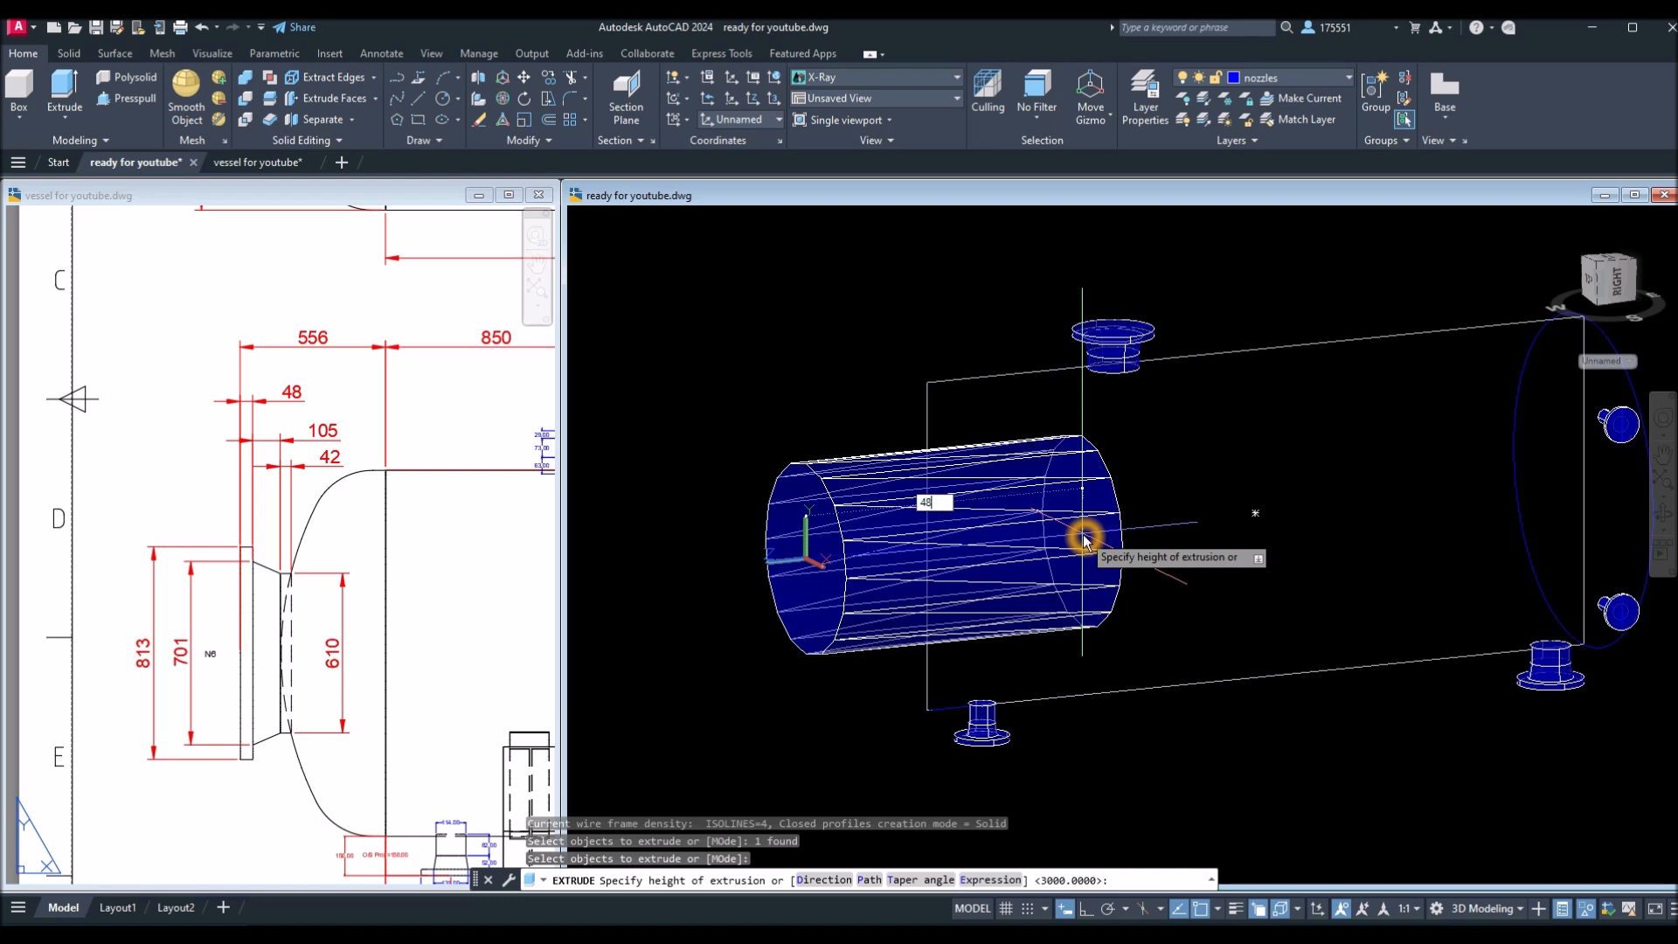
key("Return")
left_click(303, 429)
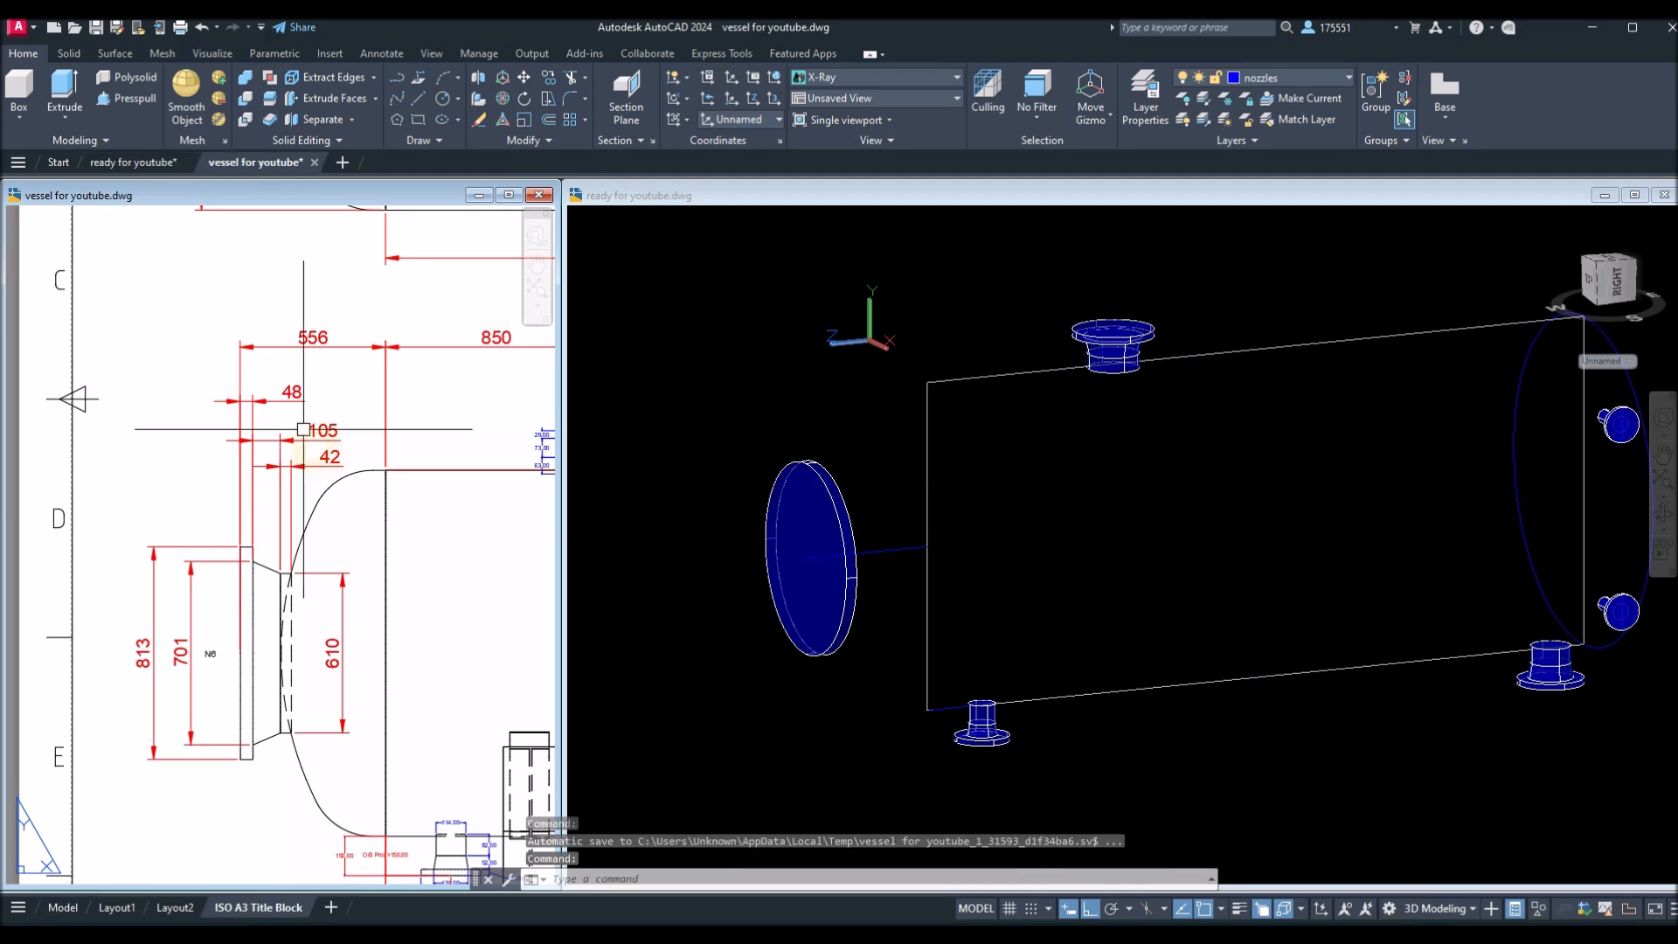
left_click(291, 393)
left_click(947, 519)
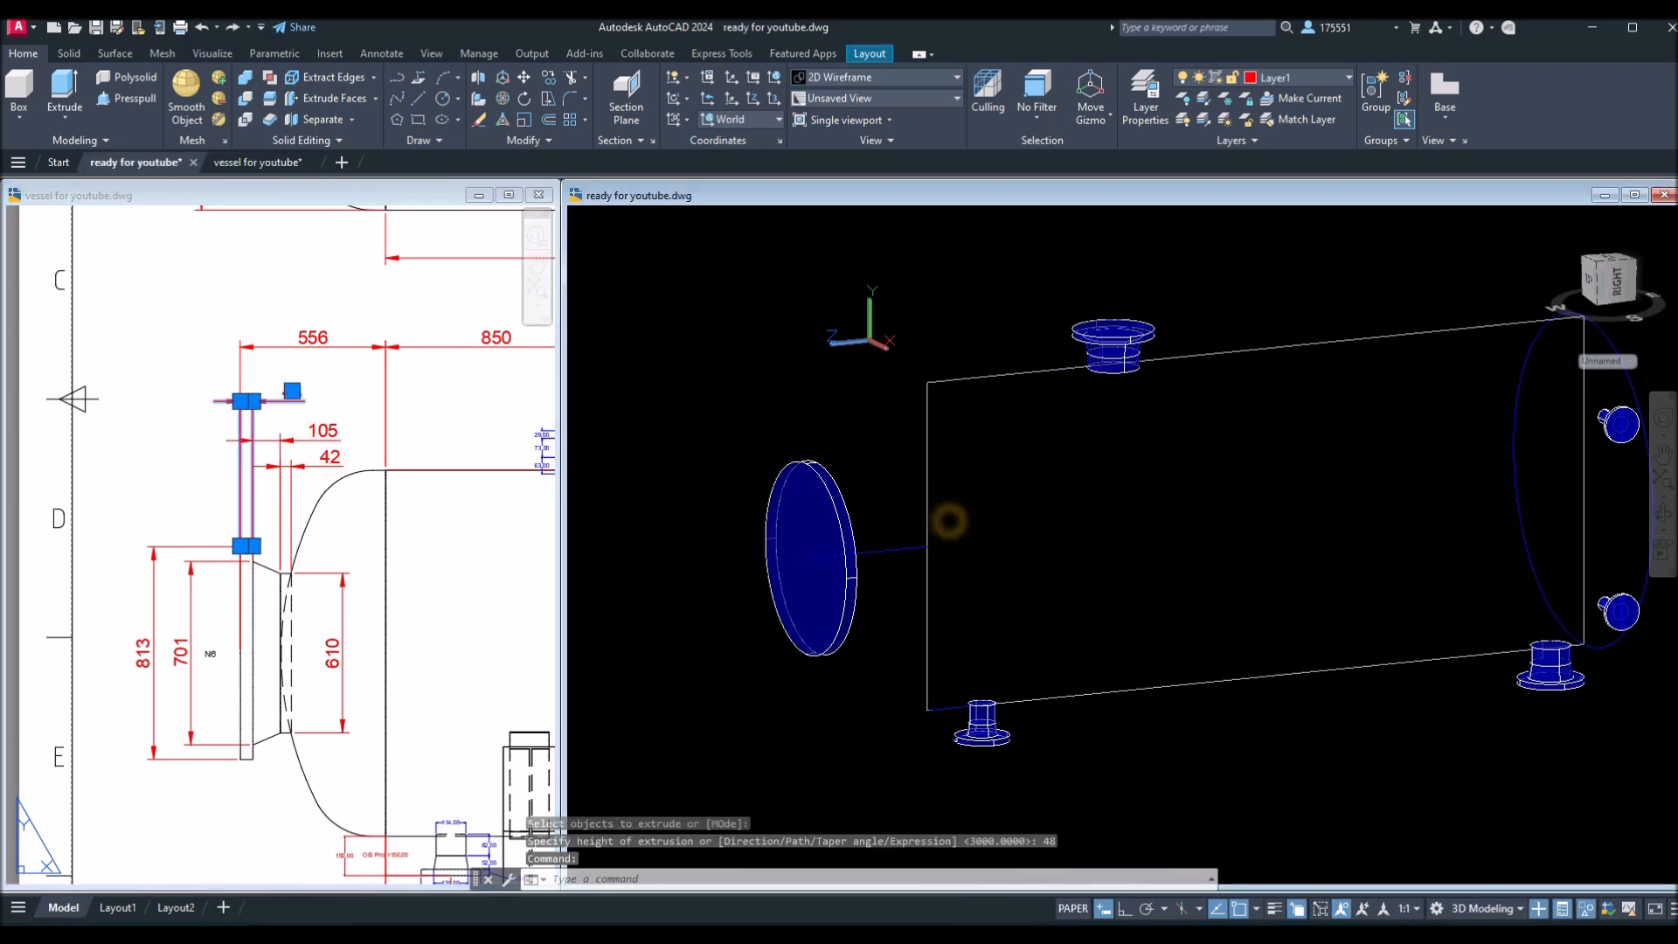
Erase the 556 mm construction line between the N6 flange and the vessel end.
middle_click_drag(1060, 535, 949, 568, "shift")
key("Escape")
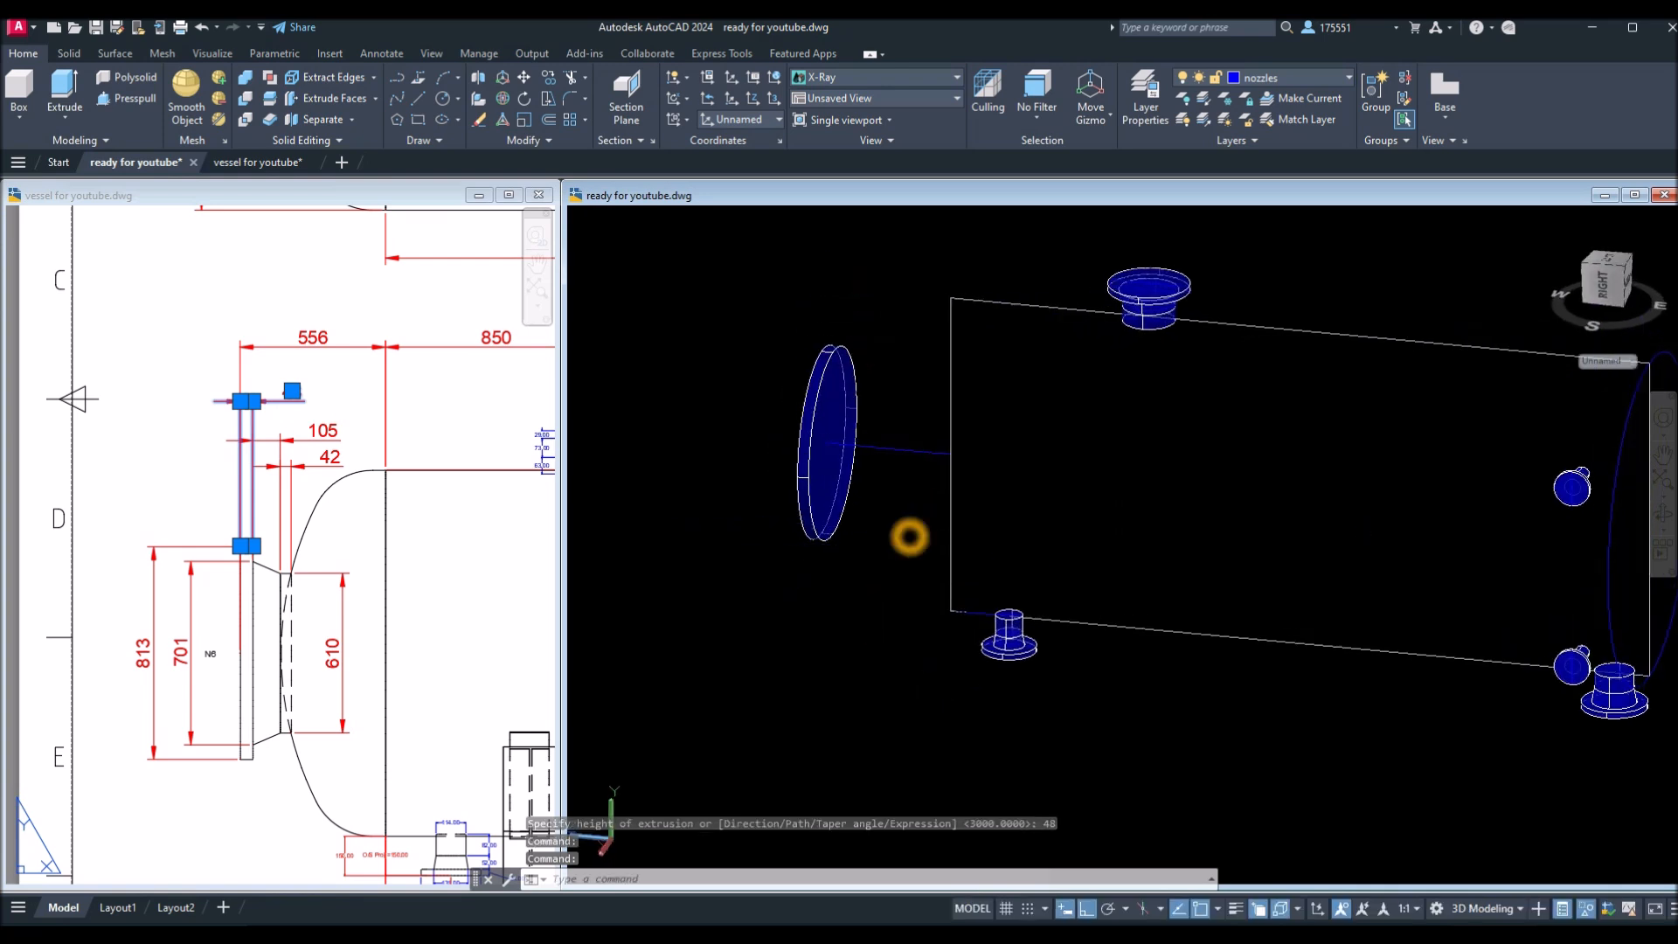
middle_click_drag(911, 498, 904, 649)
left_click(907, 605)
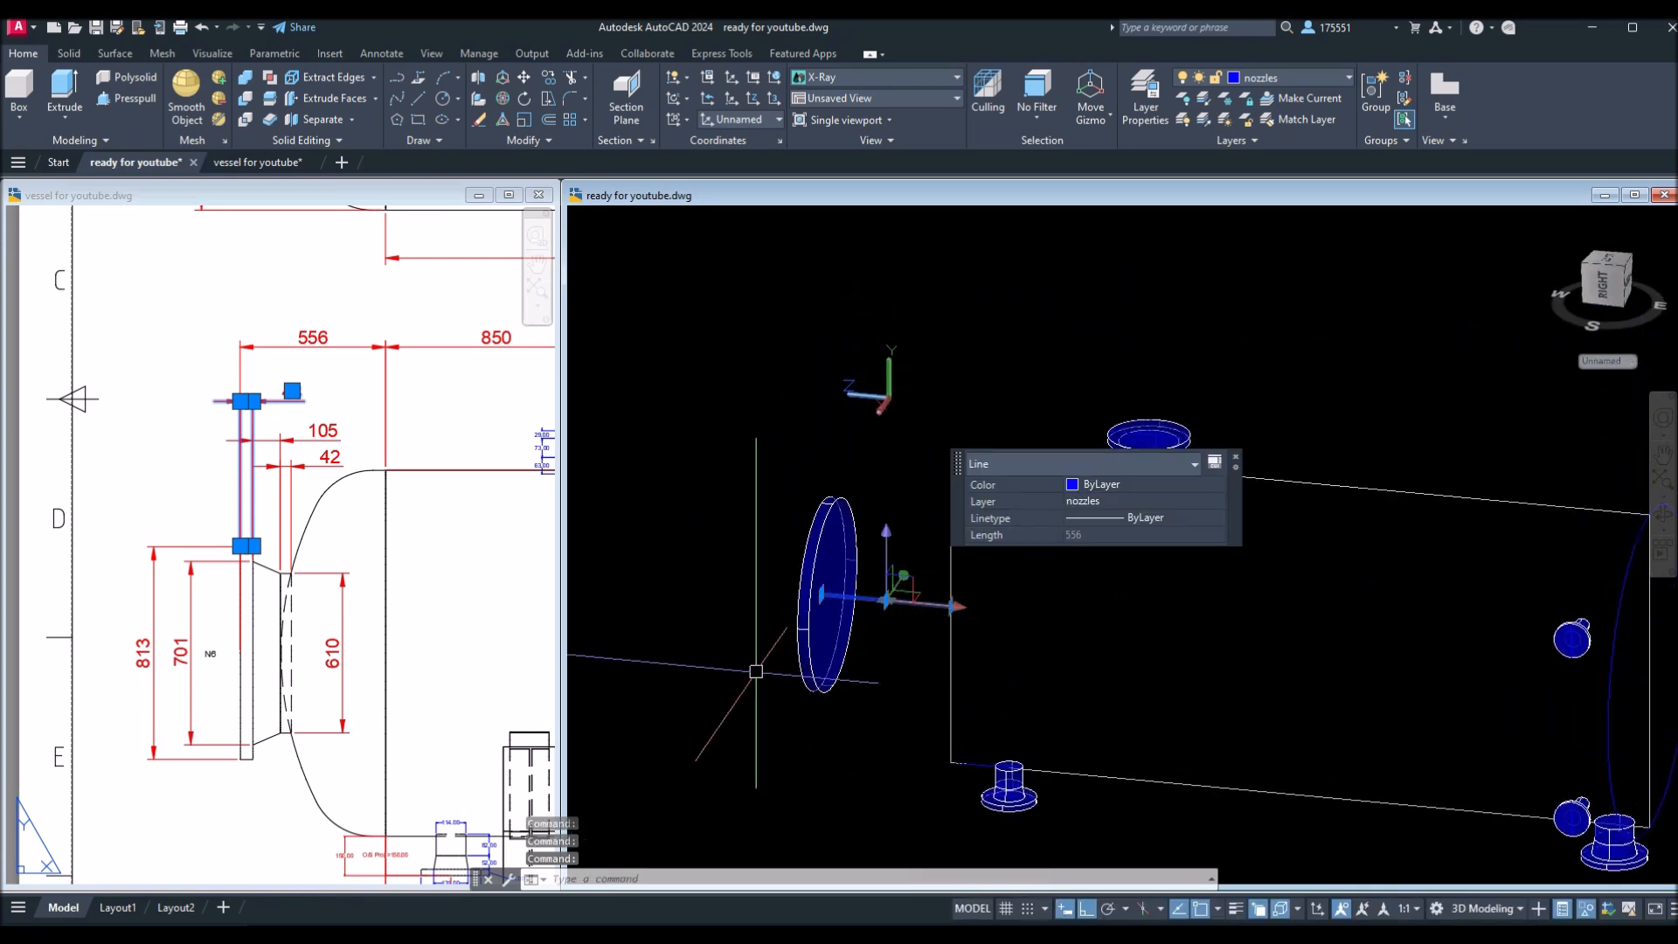
key("Delete")
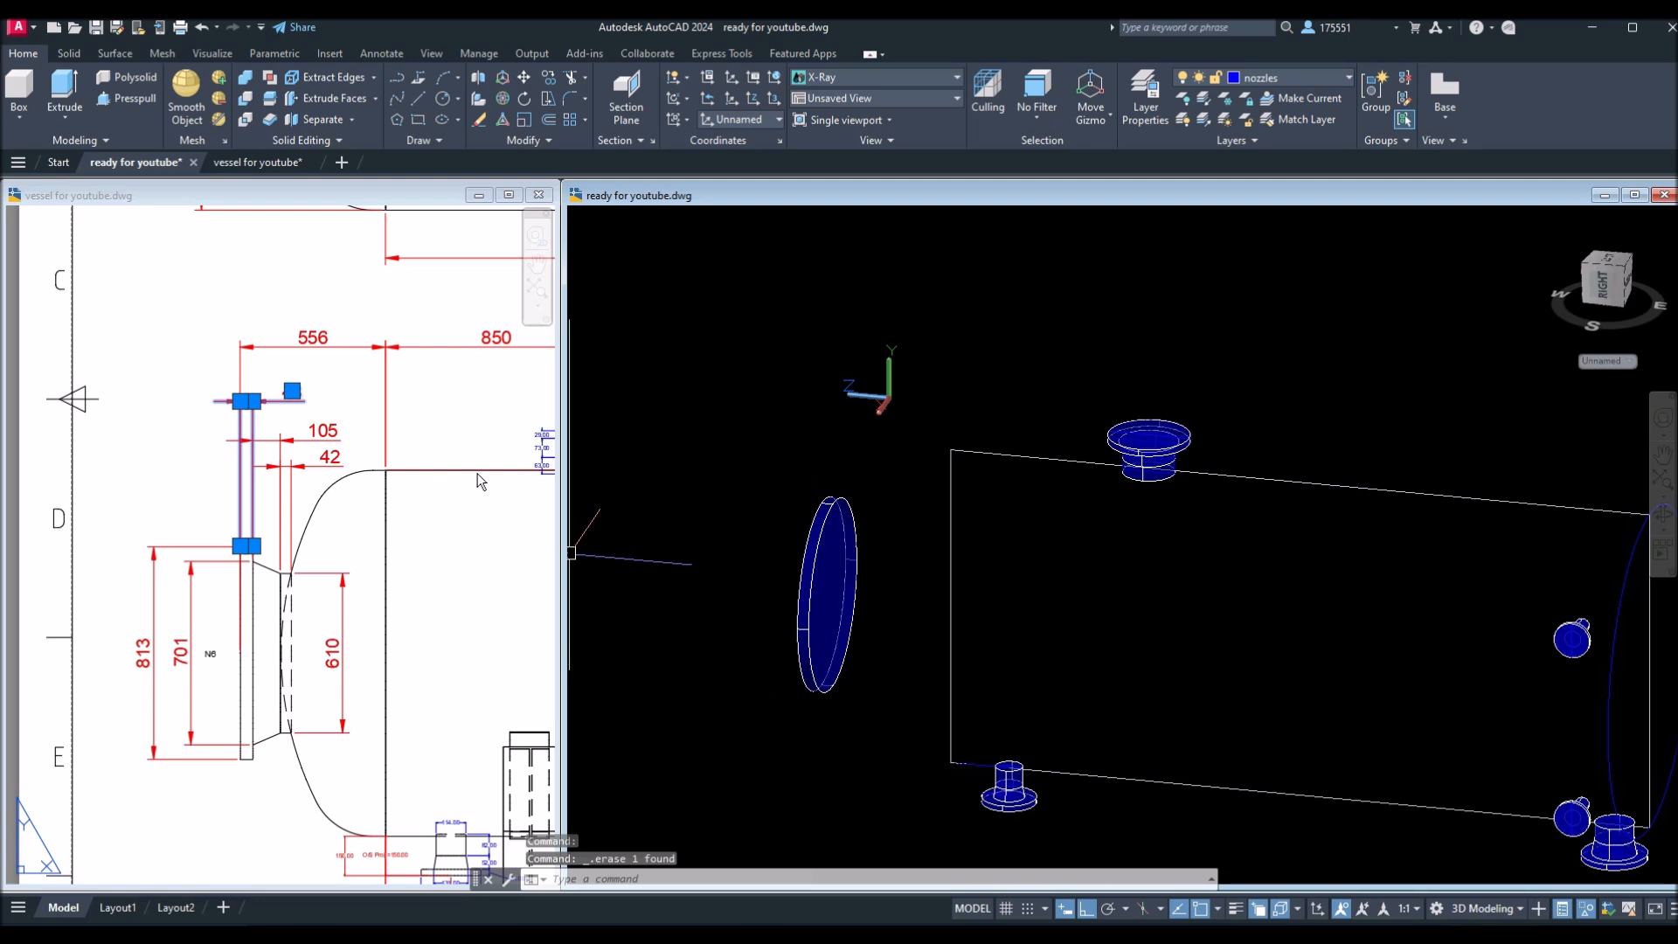
Draw a 701 mm diameter circle centred on the vessel-side face of the N6 flange.
left_click(805, 474)
key("Return")
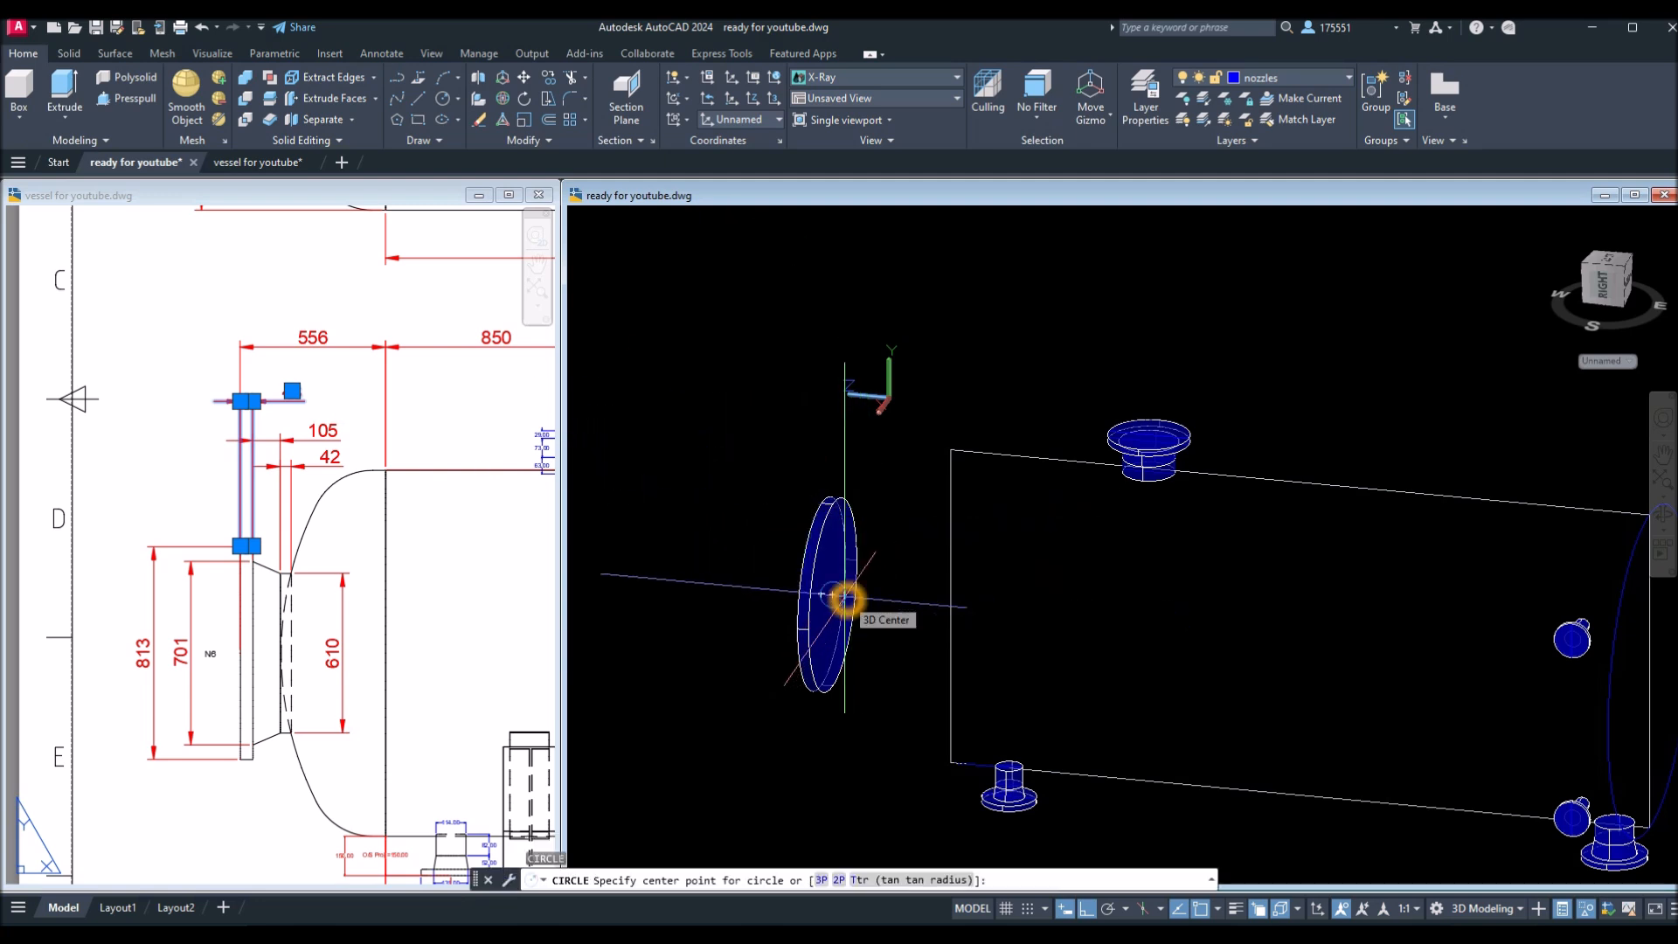
right_click(890, 595, "shift")
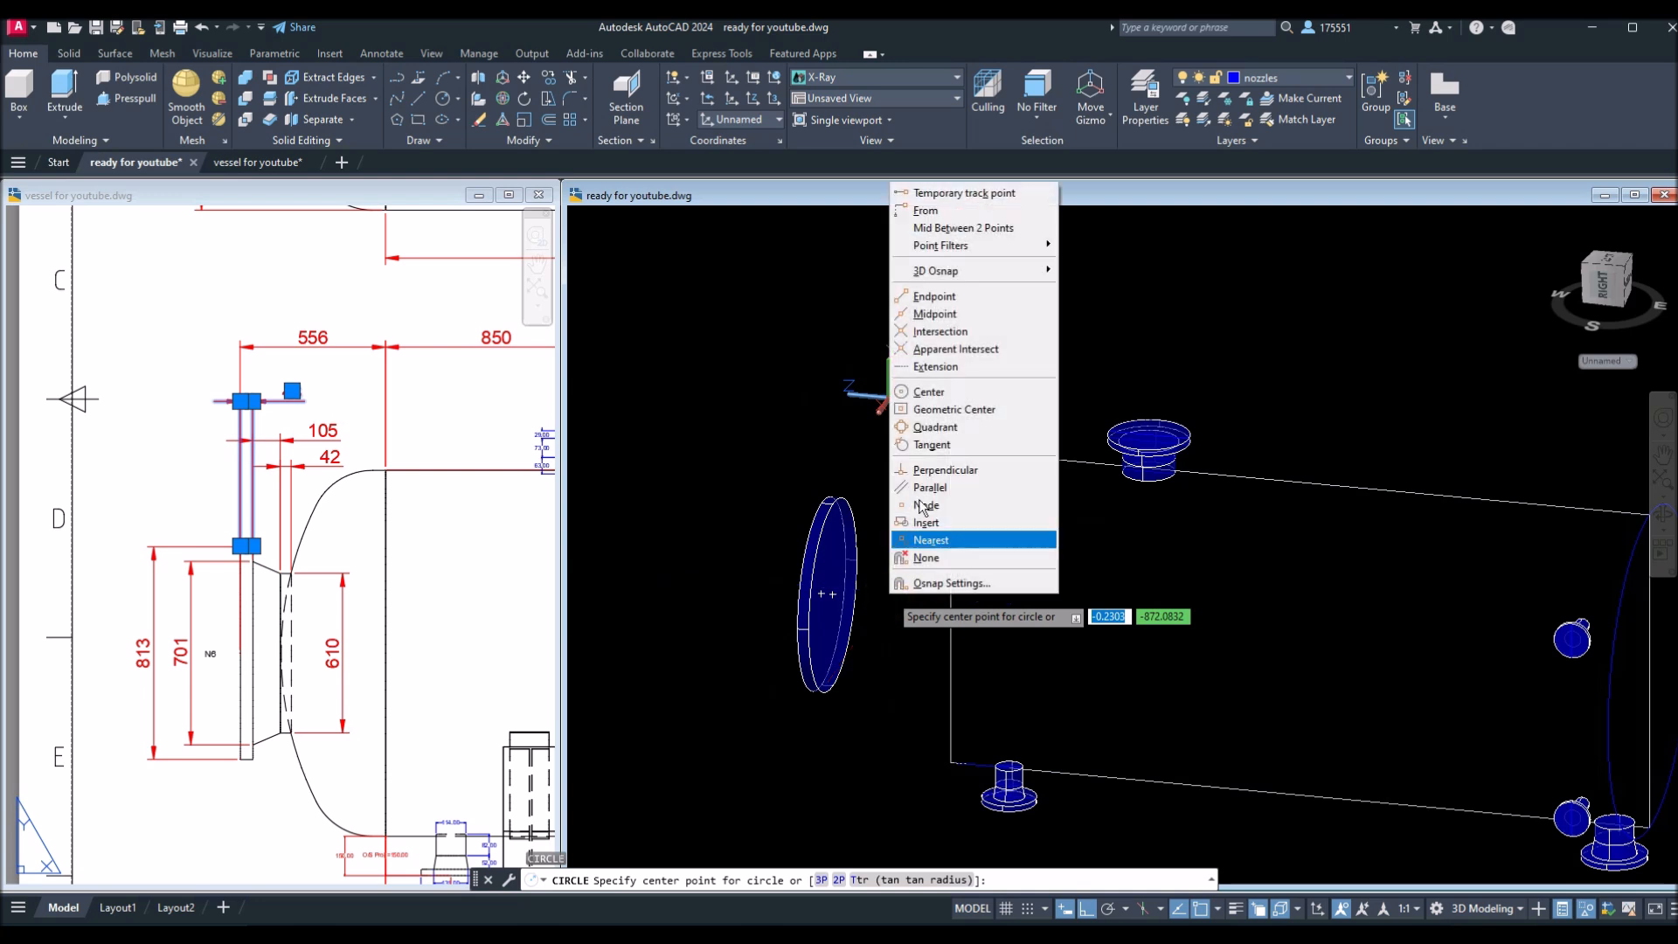
left_click(926, 392)
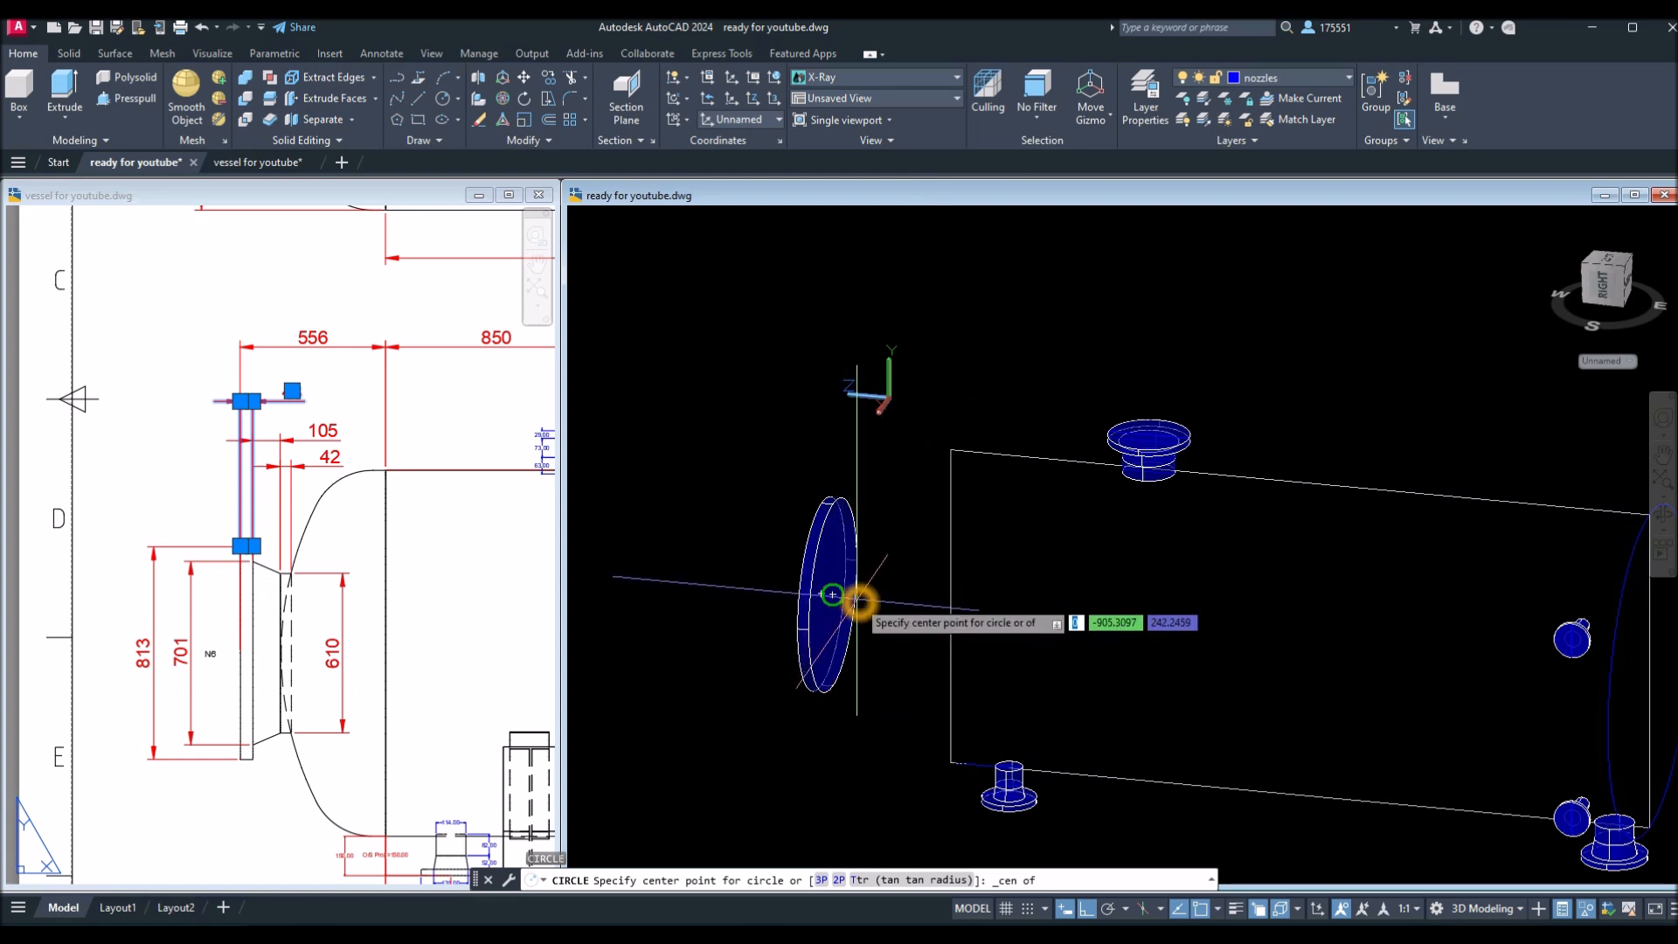
left_click(832, 594)
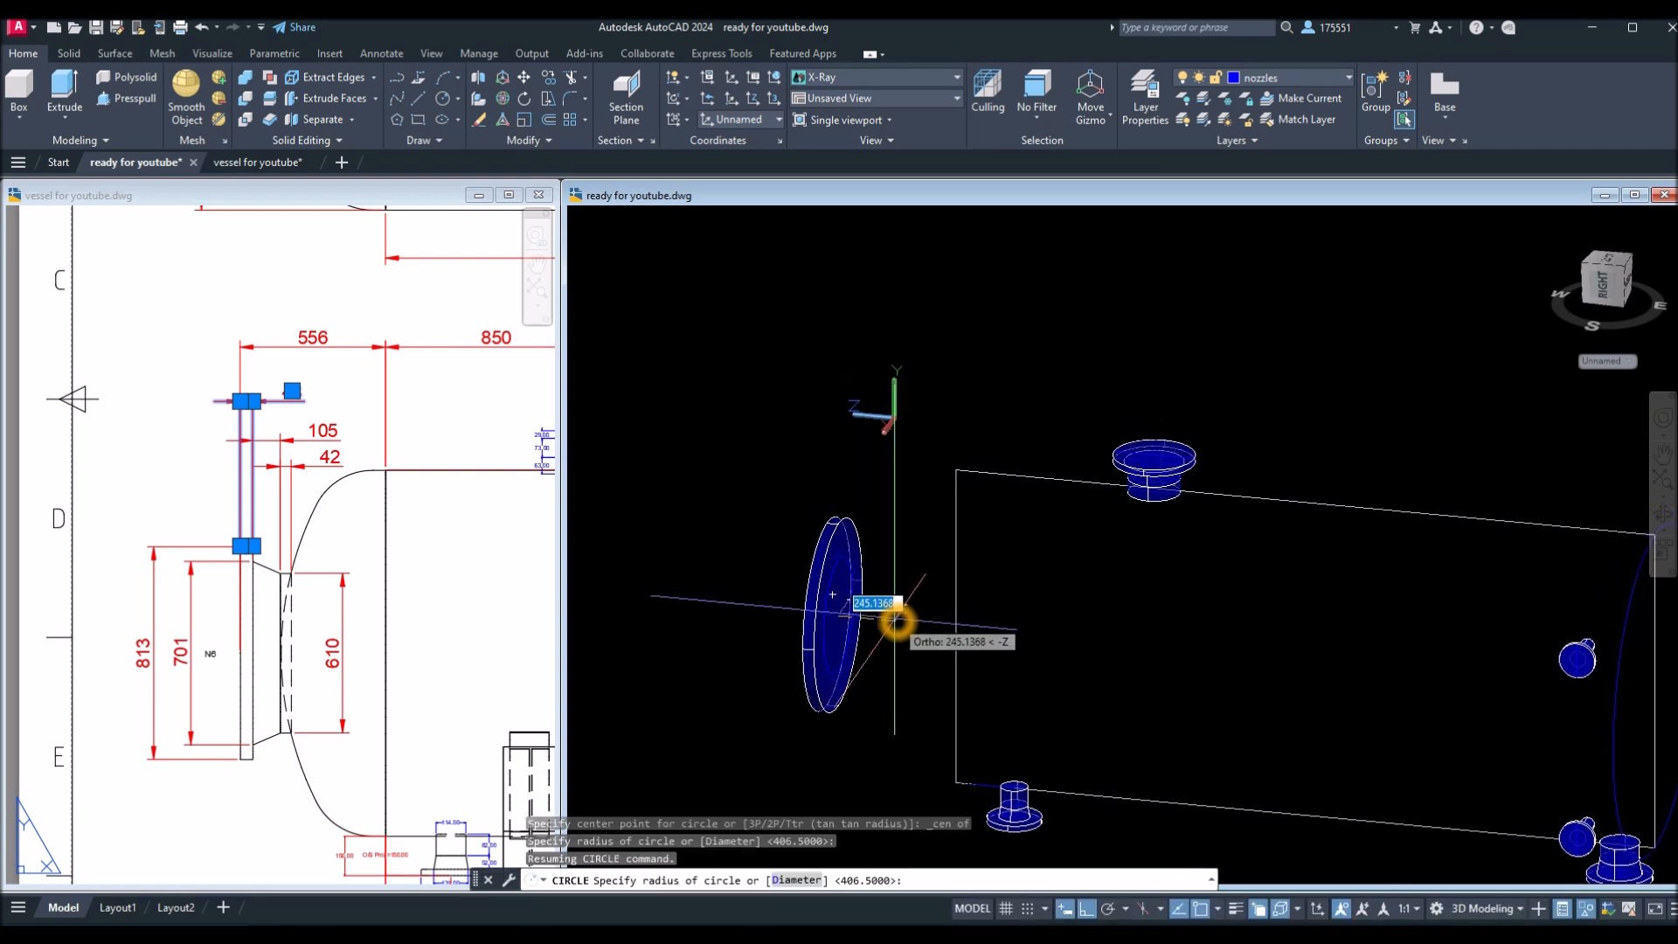
scroll(897, 611, "up", 3)
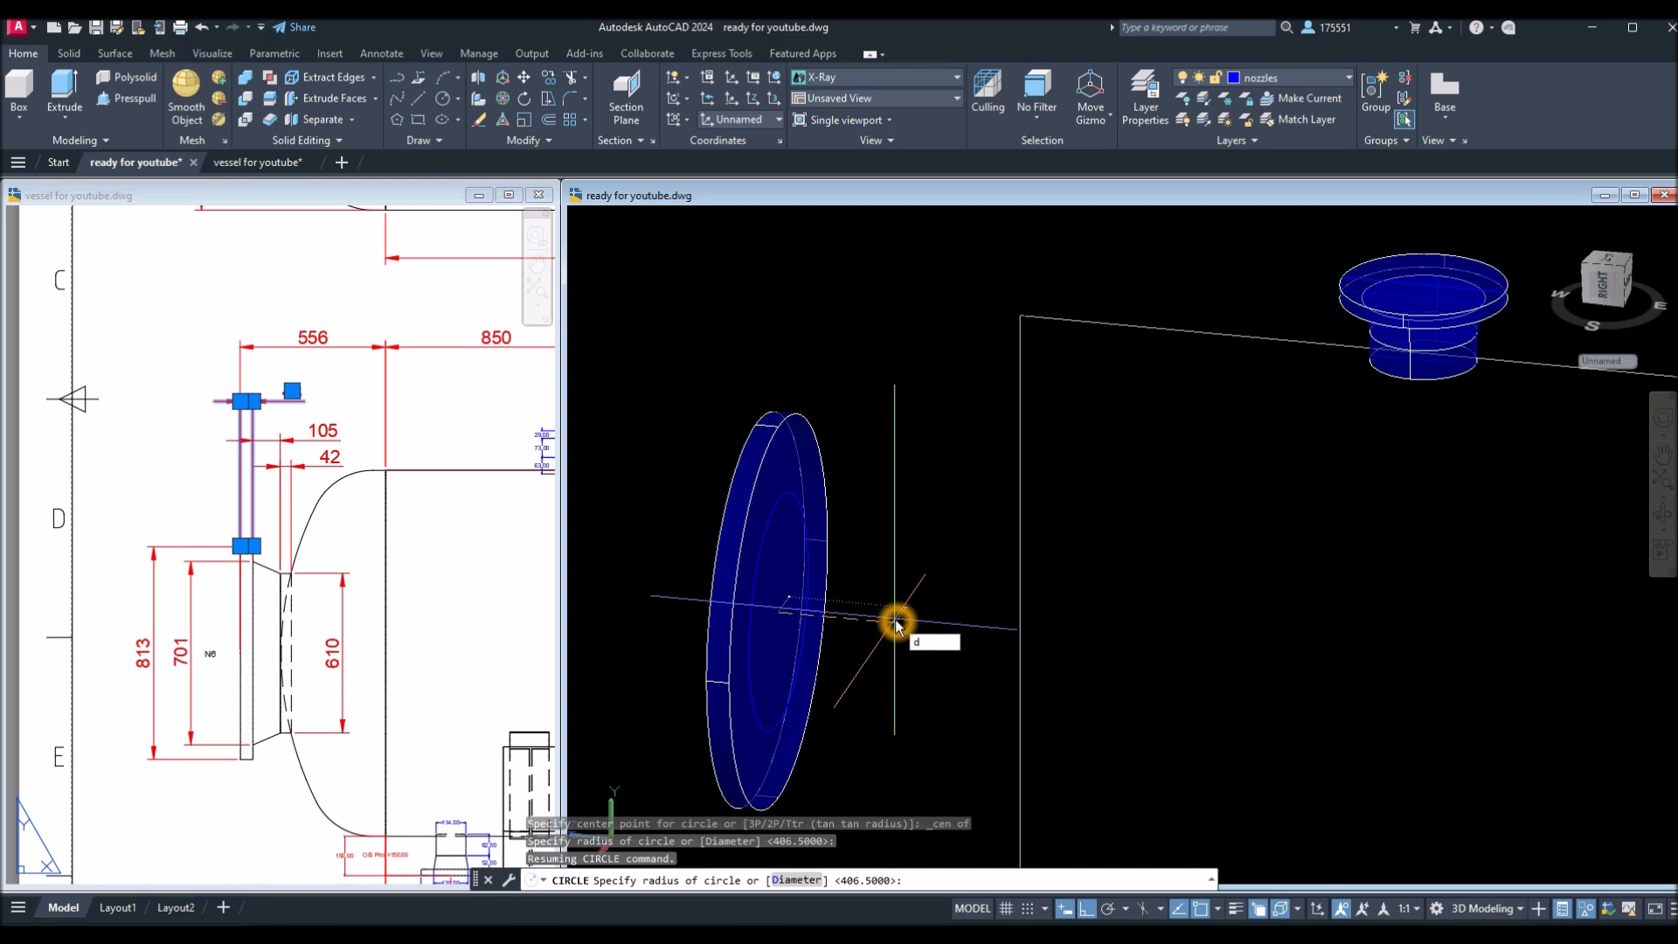
key("Return")
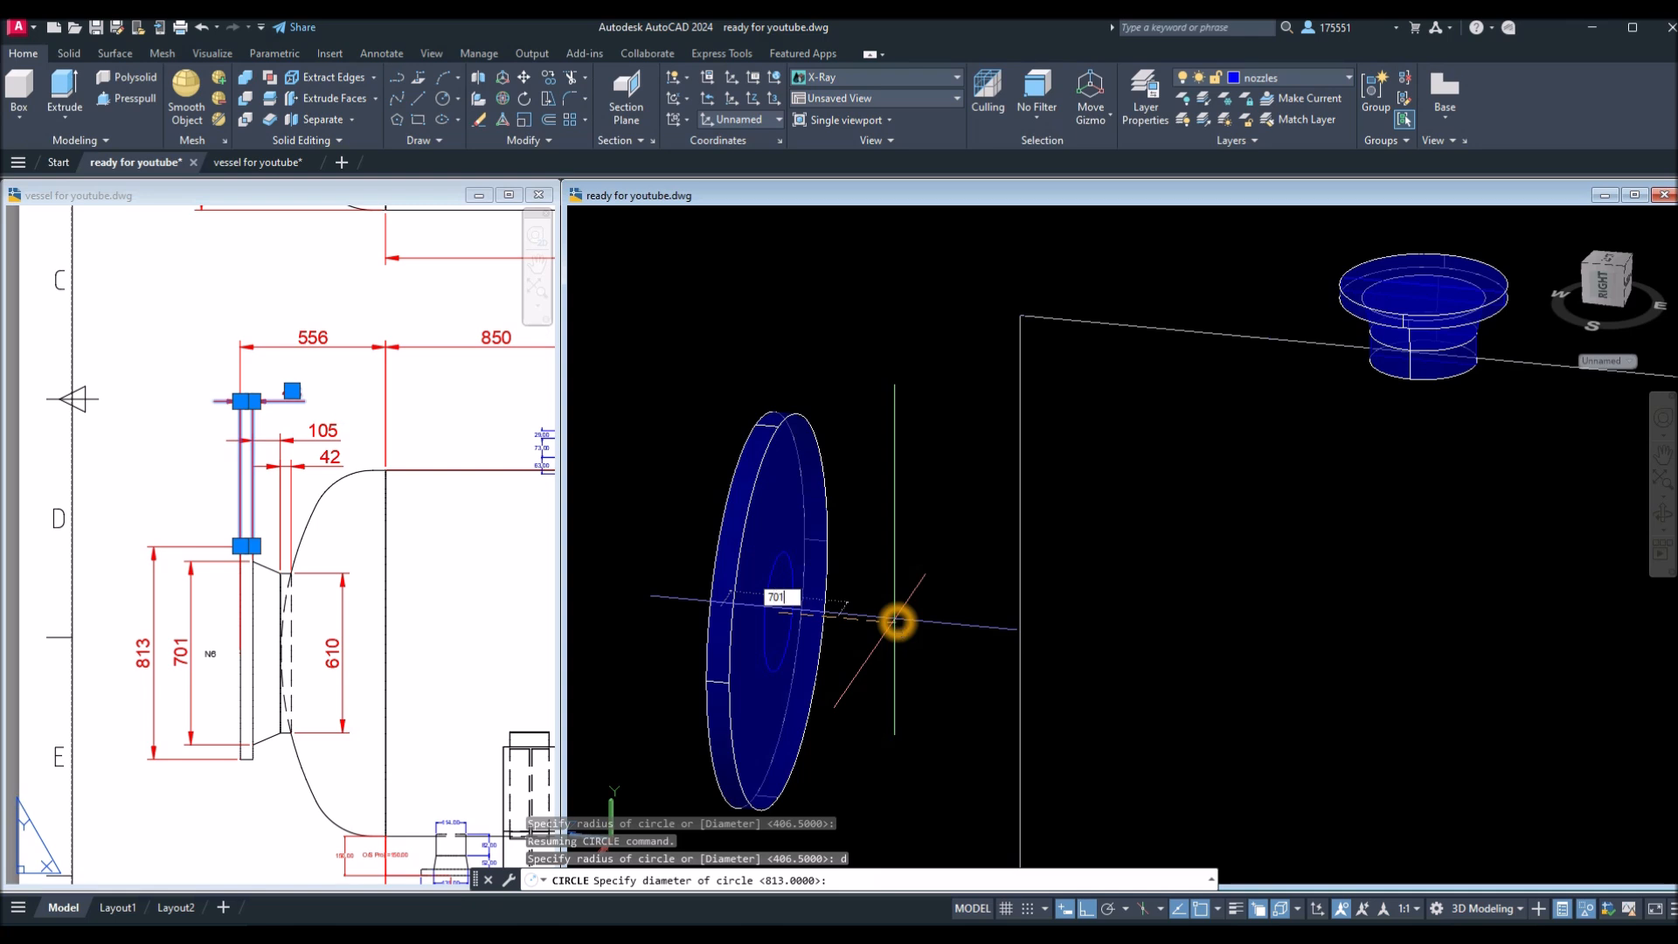
key("Return")
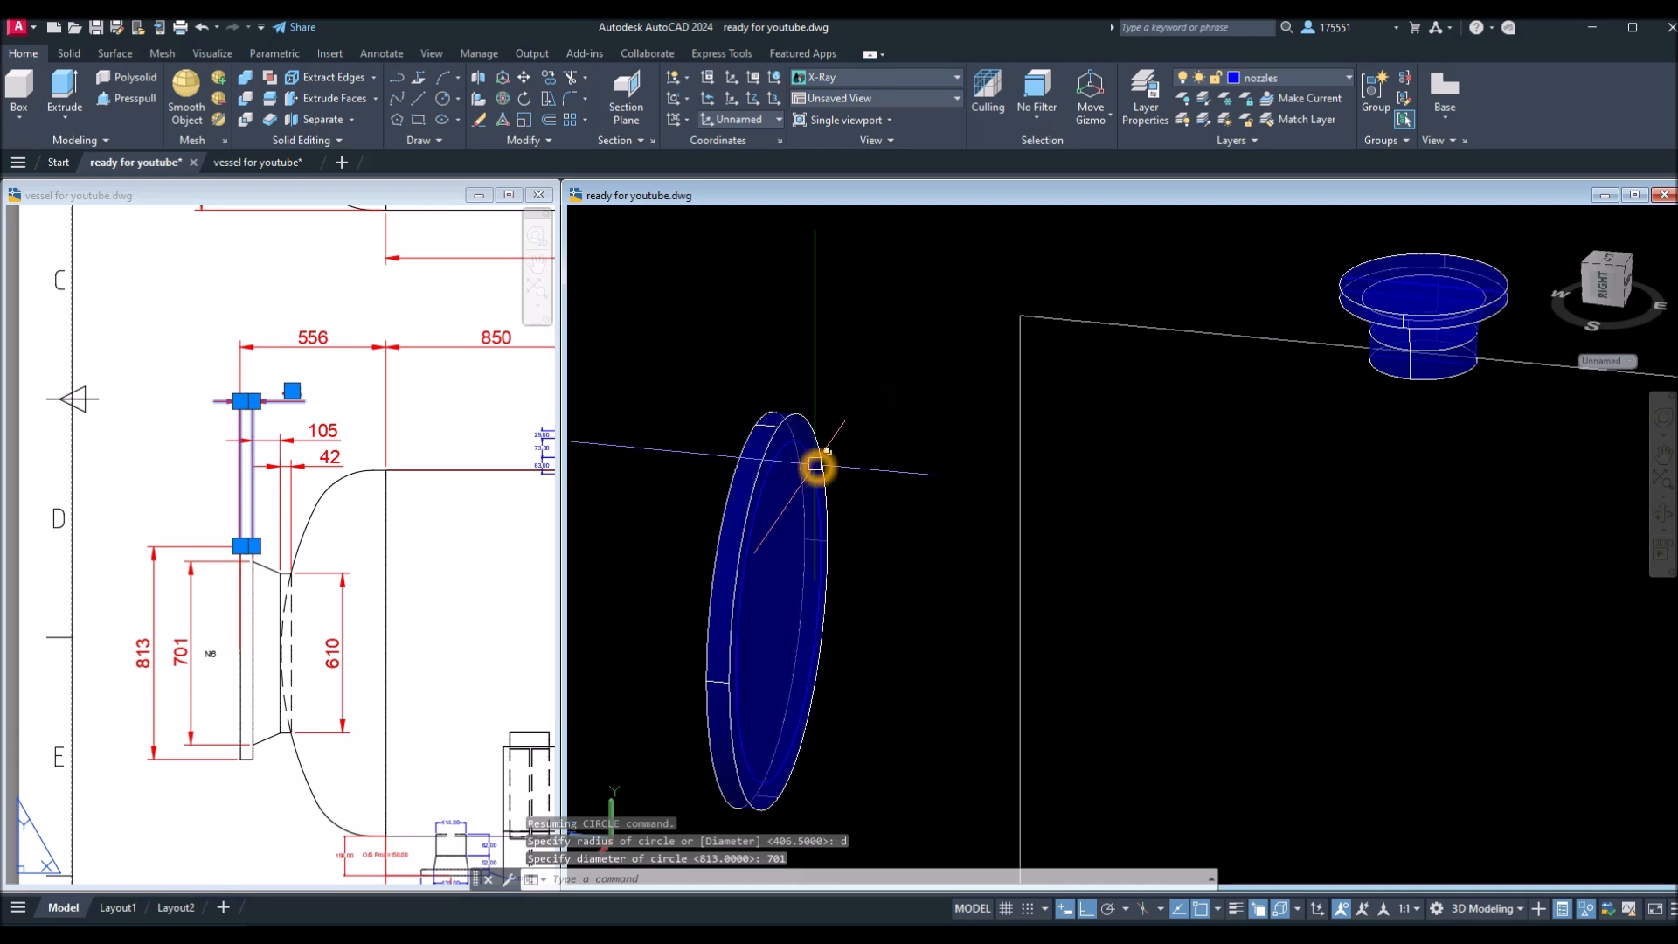
left_click(815, 464)
key("Escape")
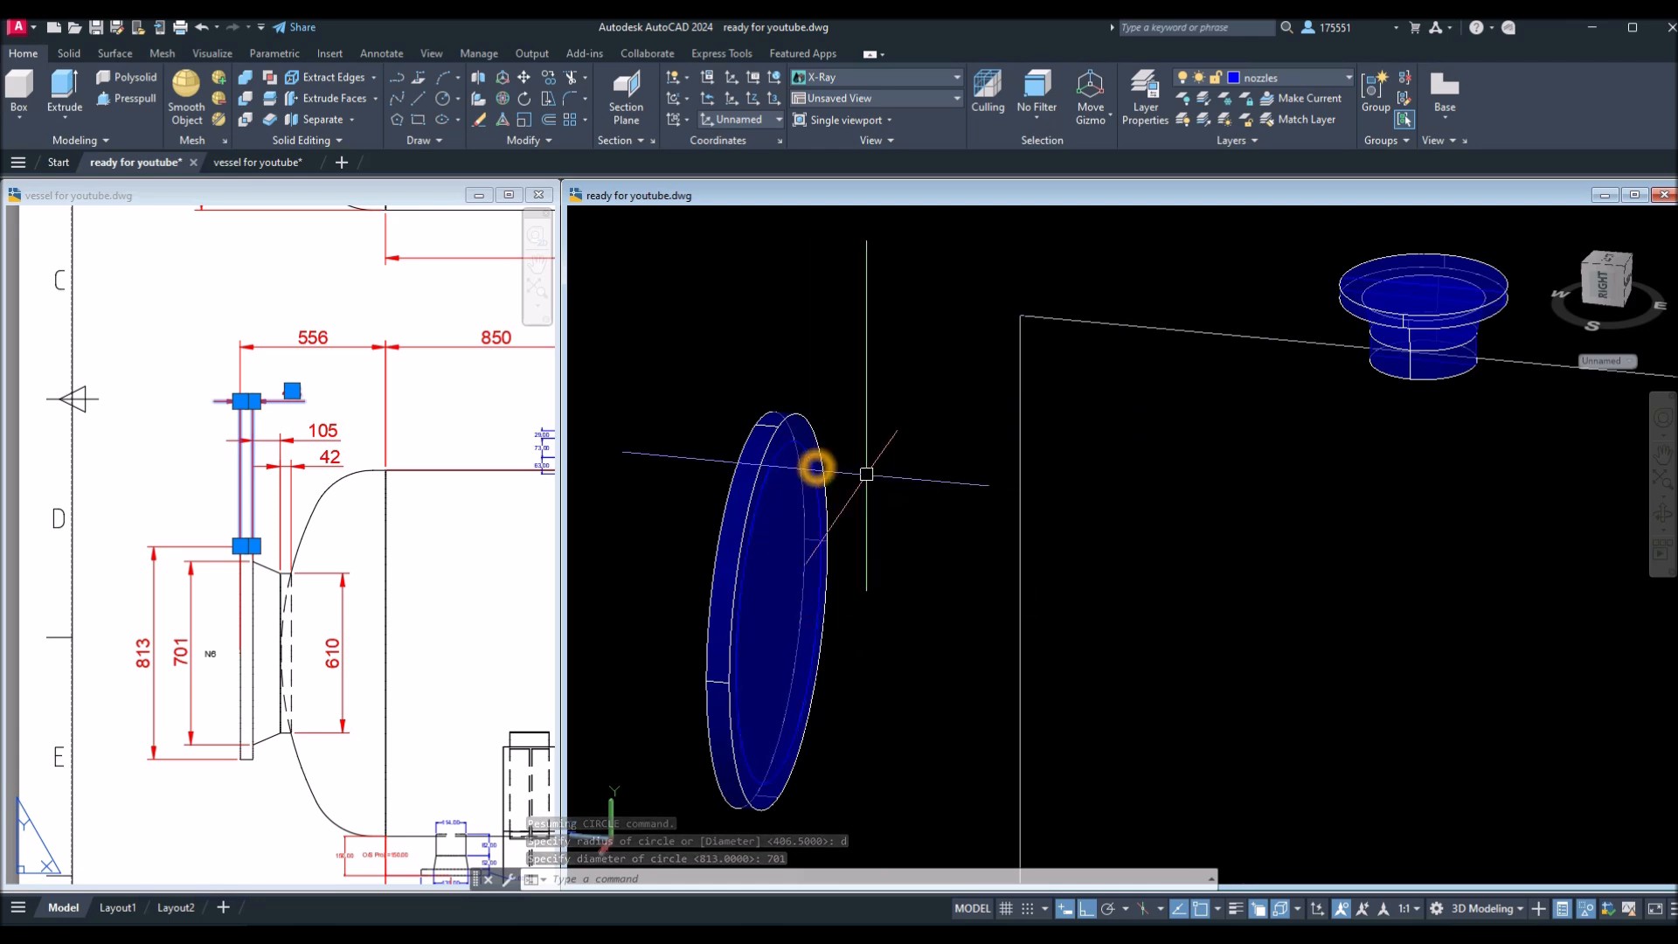
Draw a concentric 610 mm diameter circle on the same vessel-side face of the N6 flange.
type("c")
key("space")
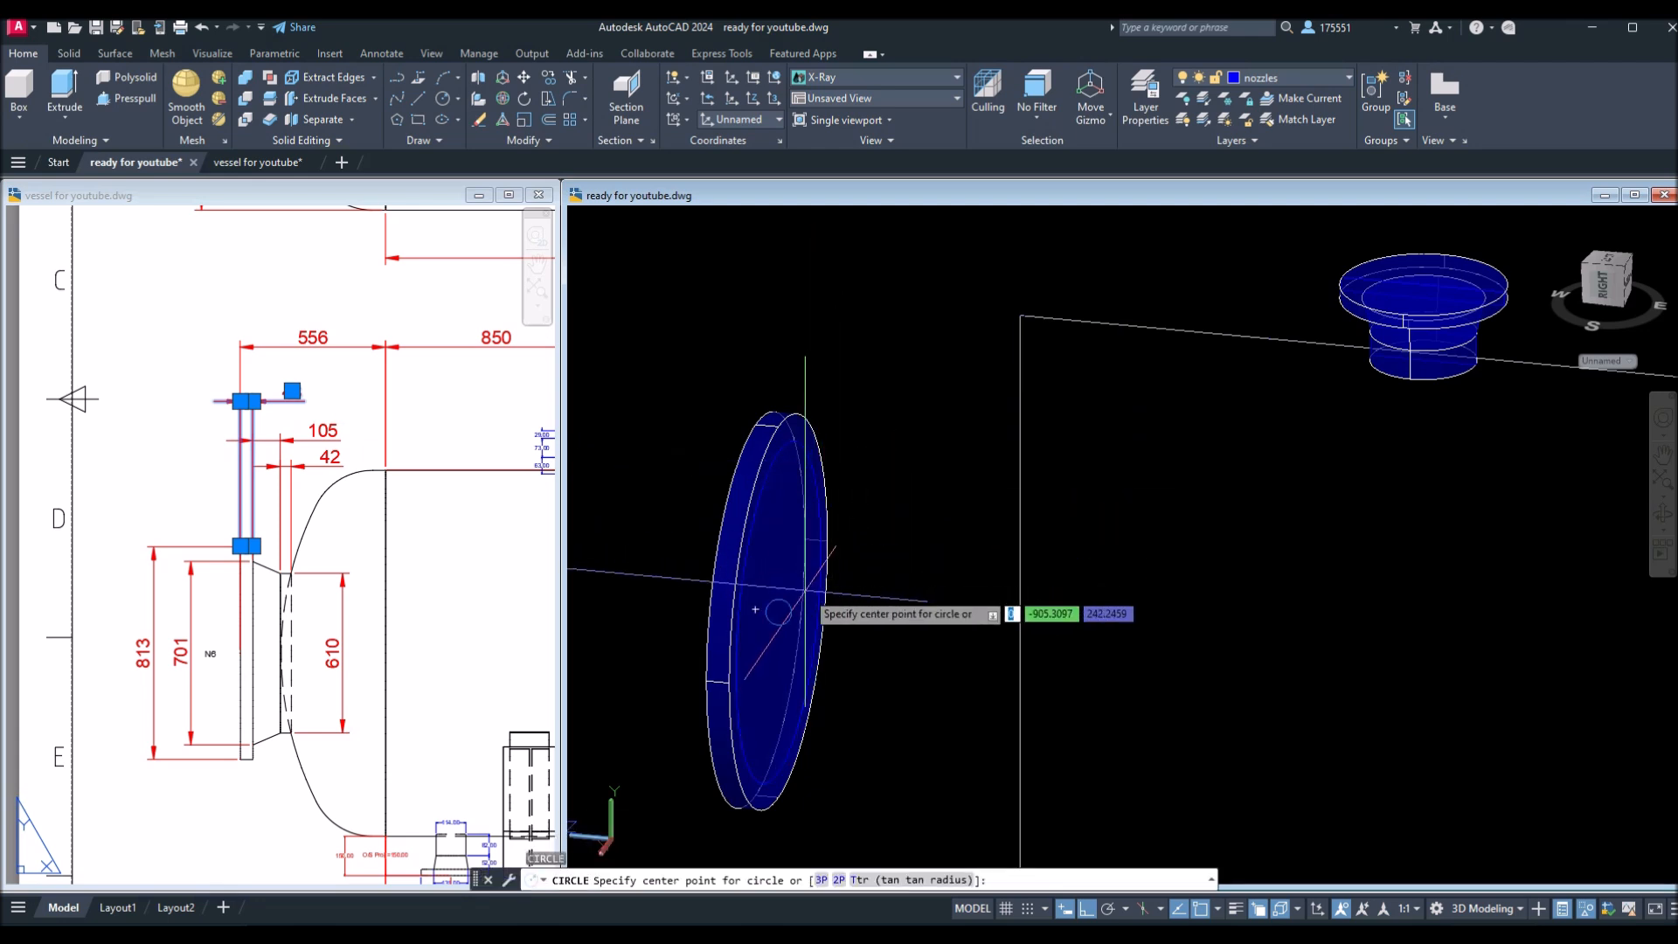
right_click(805, 591, "shift")
left_click(846, 388)
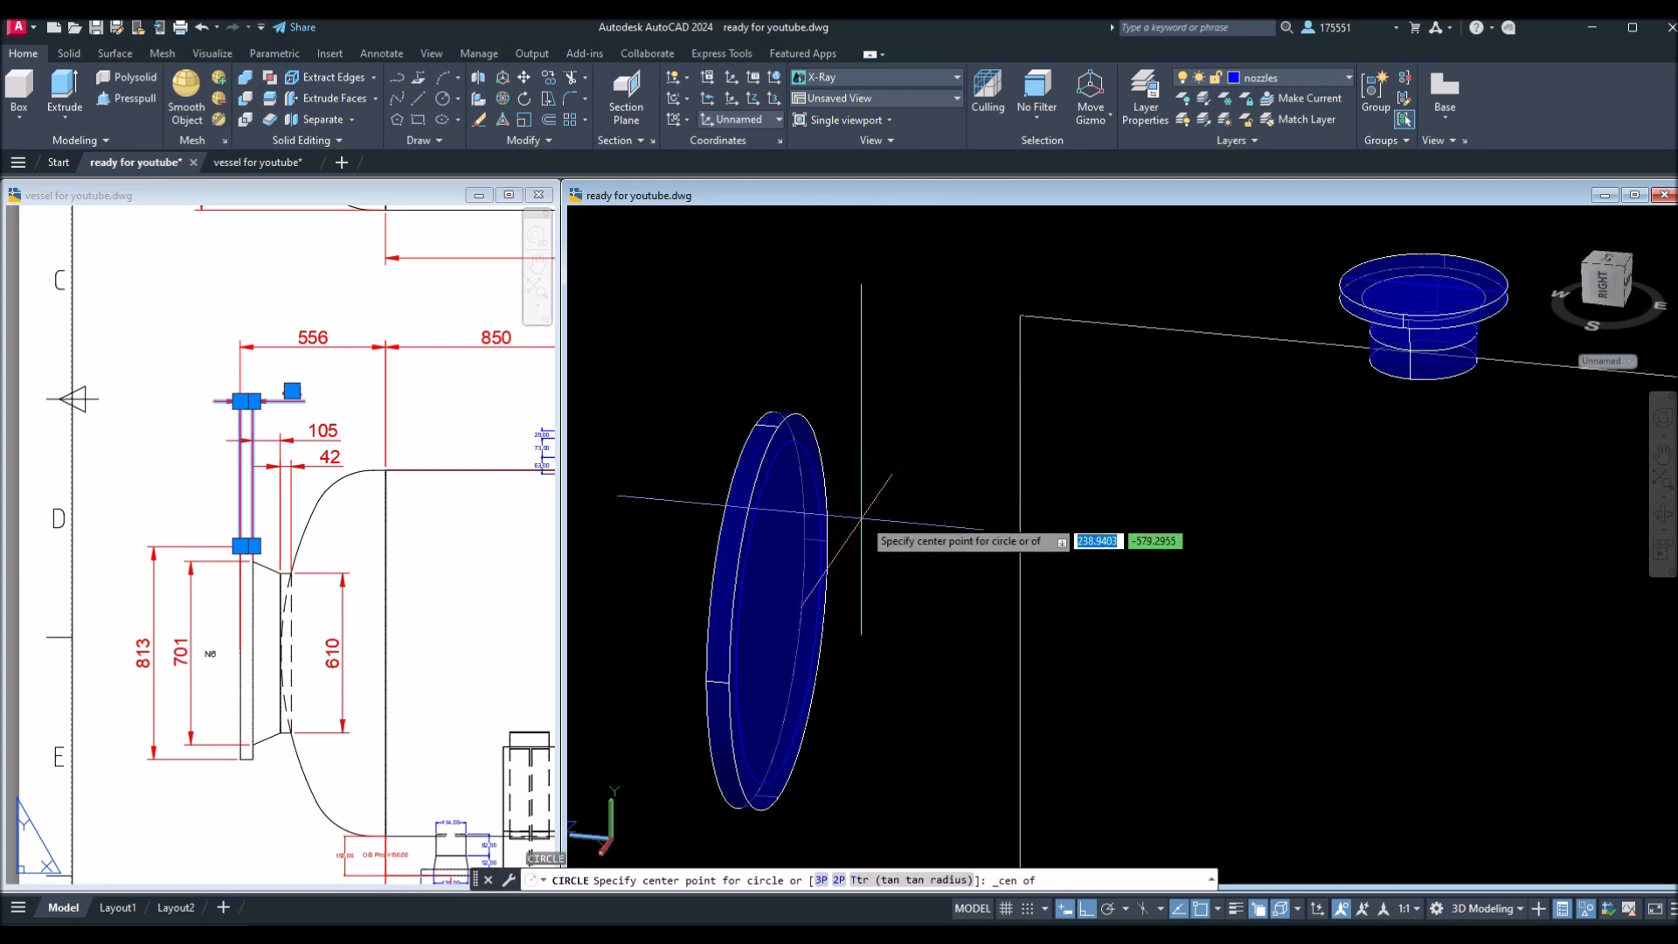
left_click(827, 573)
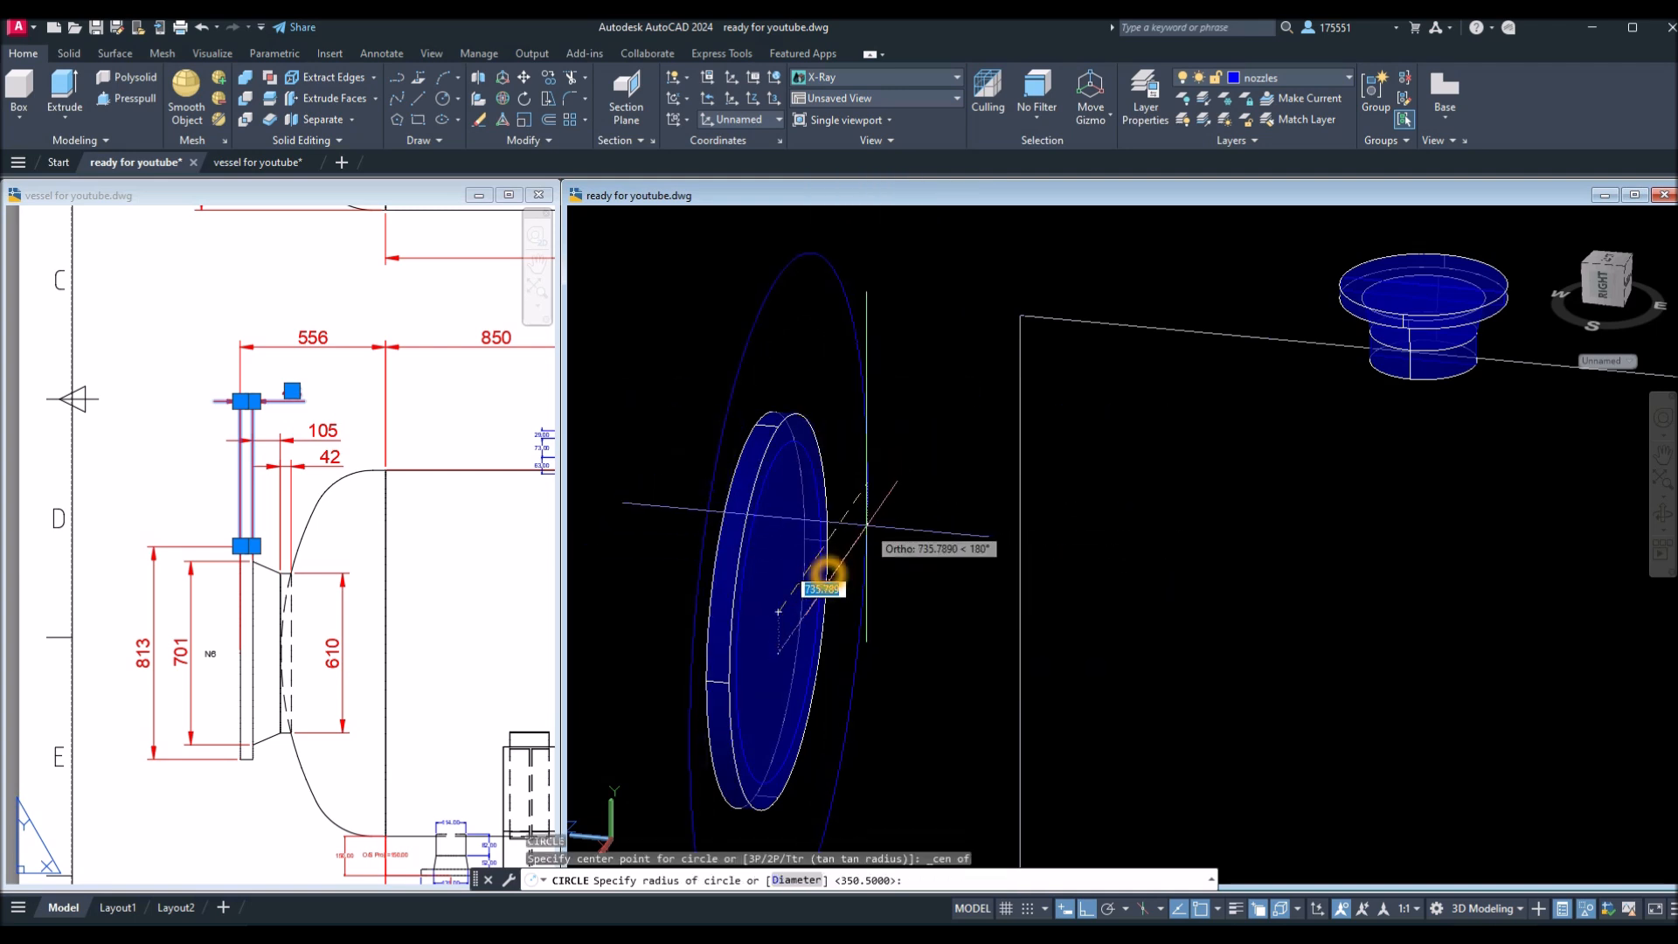
type("d")
key("Return")
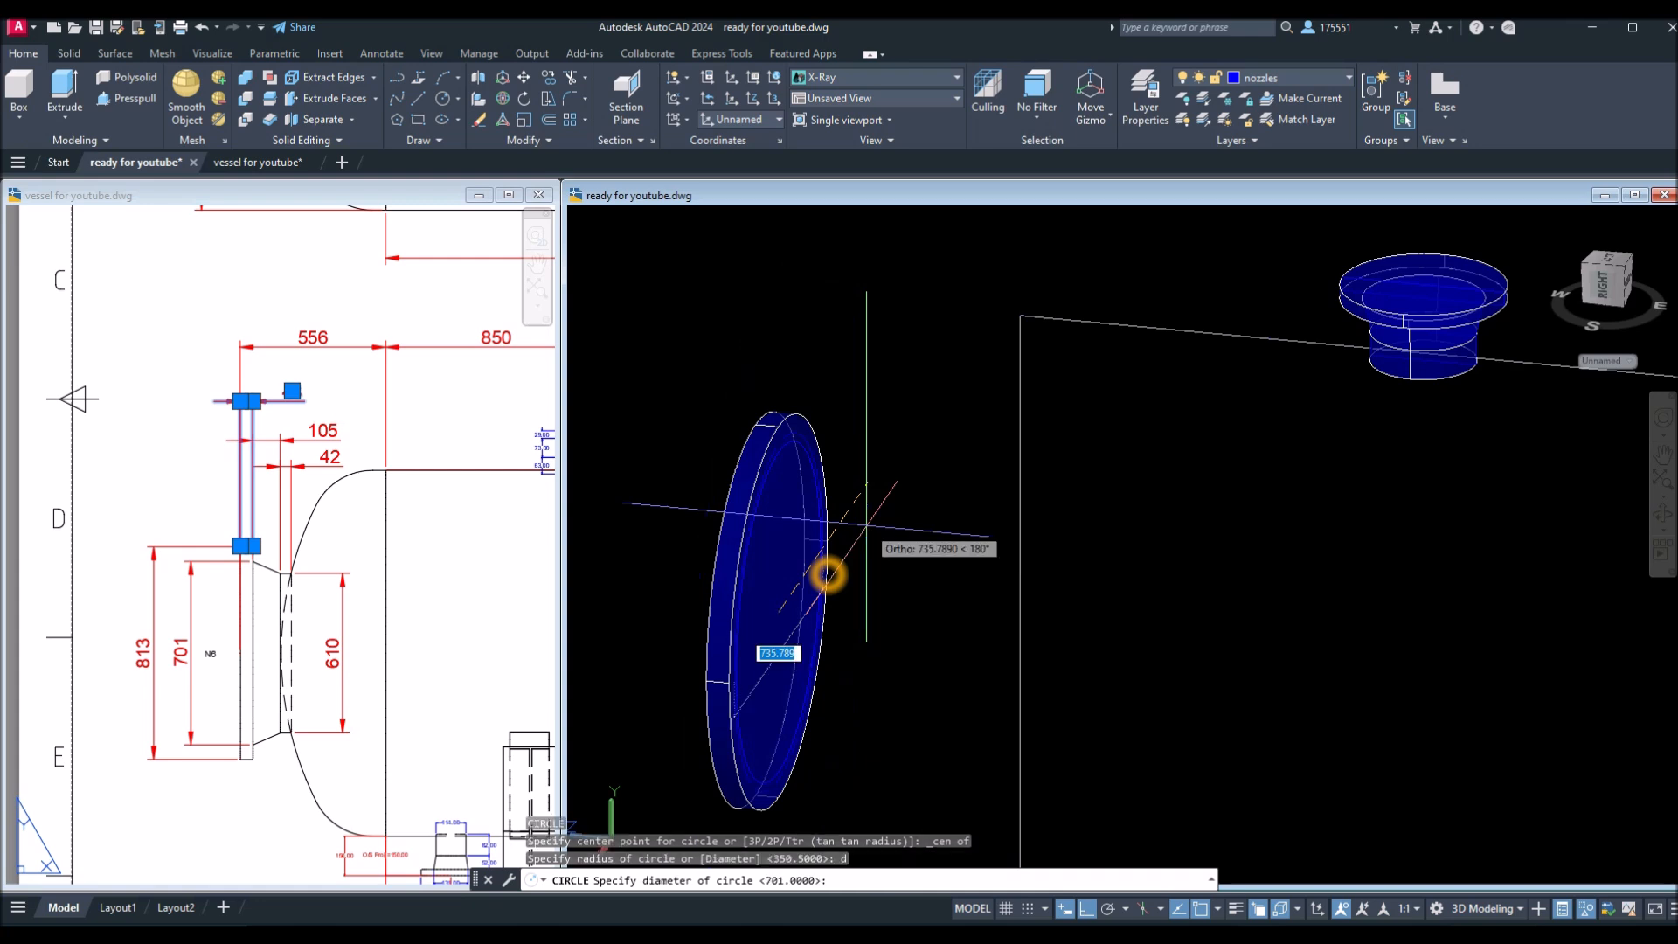
type("610")
key("Return")
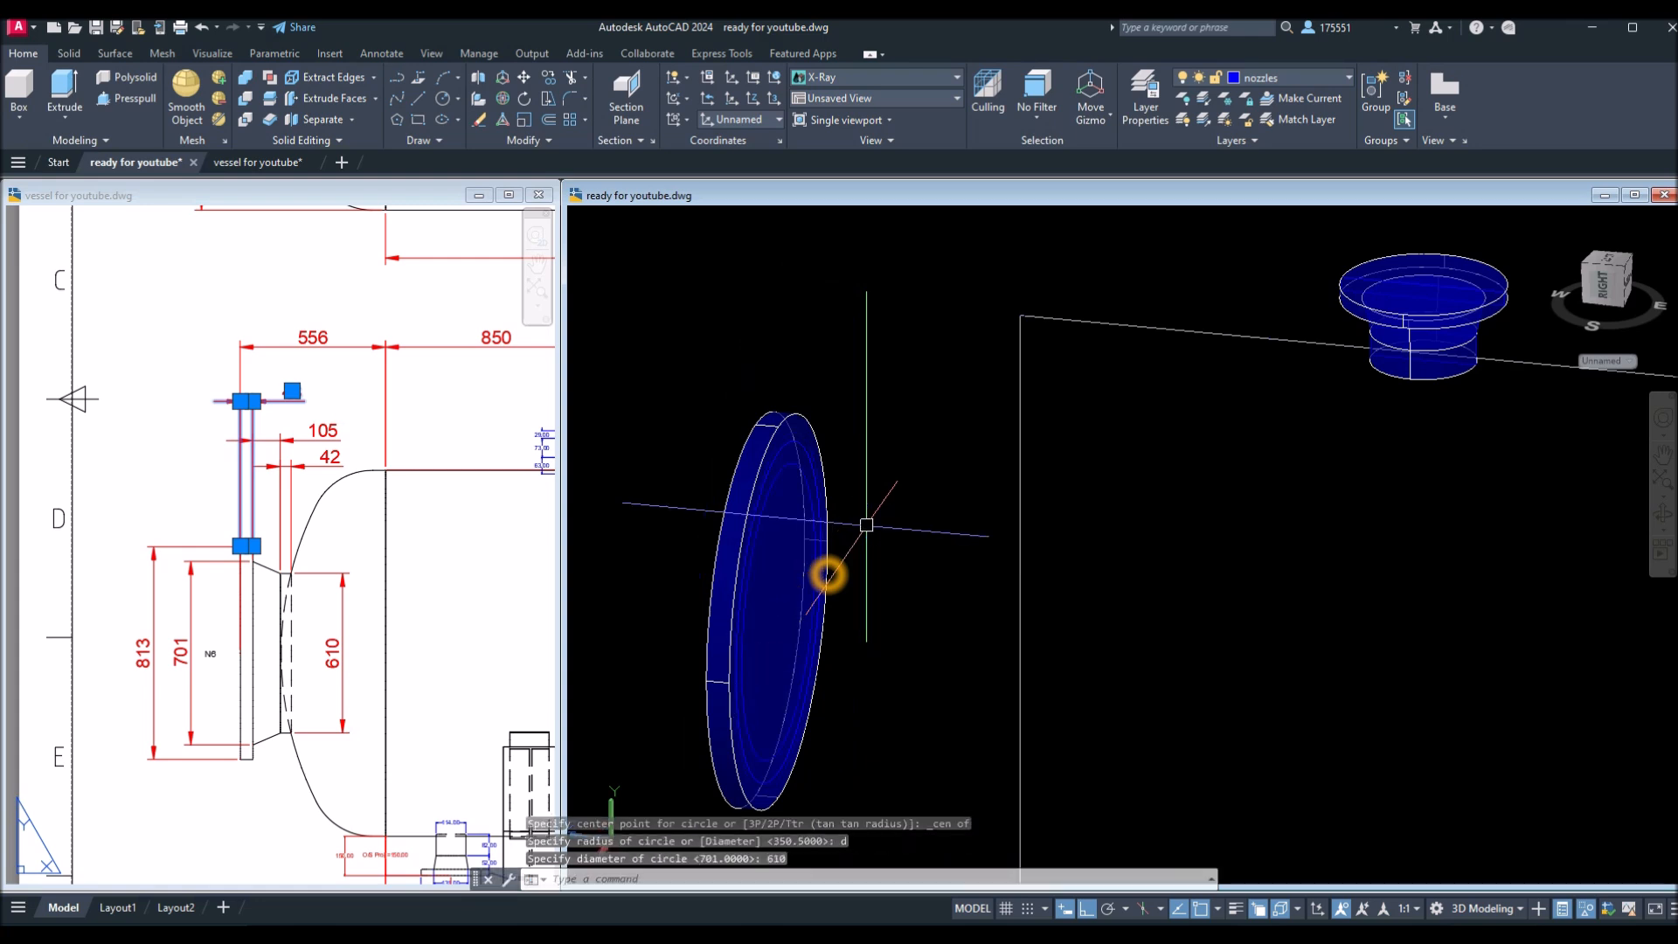
Check the N6 neck dimensions in the reference drawing and move the 610 mm circle 105 mm from the flange toward the vessel.
left_click(359, 676)
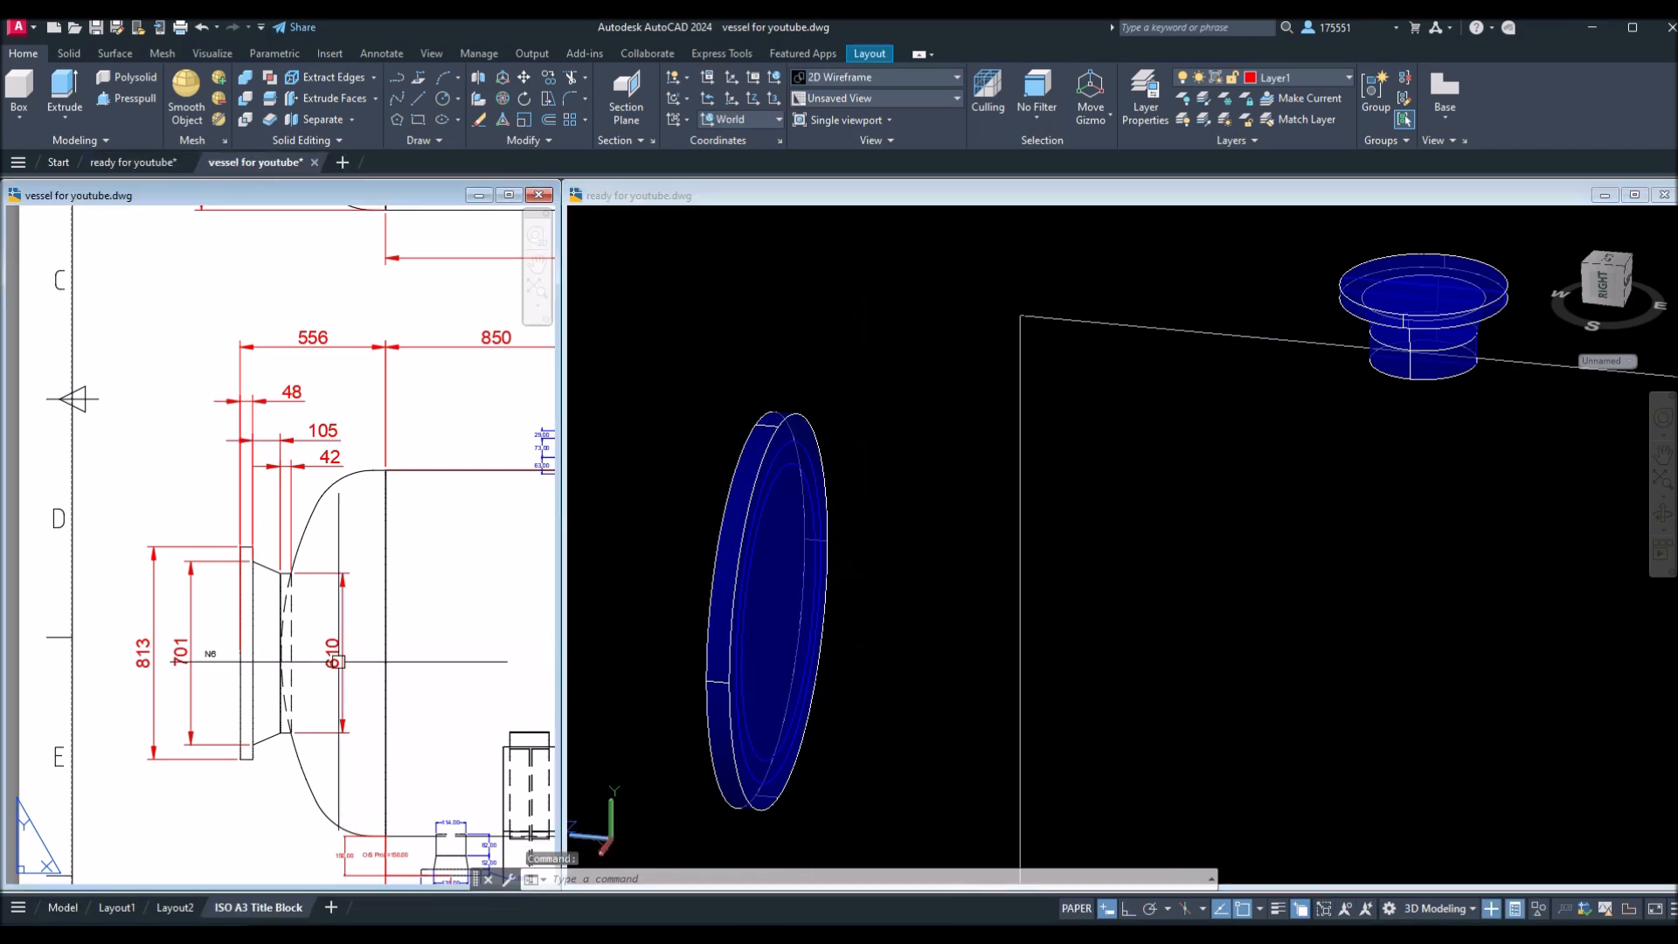
left_click(339, 662)
key("Escape")
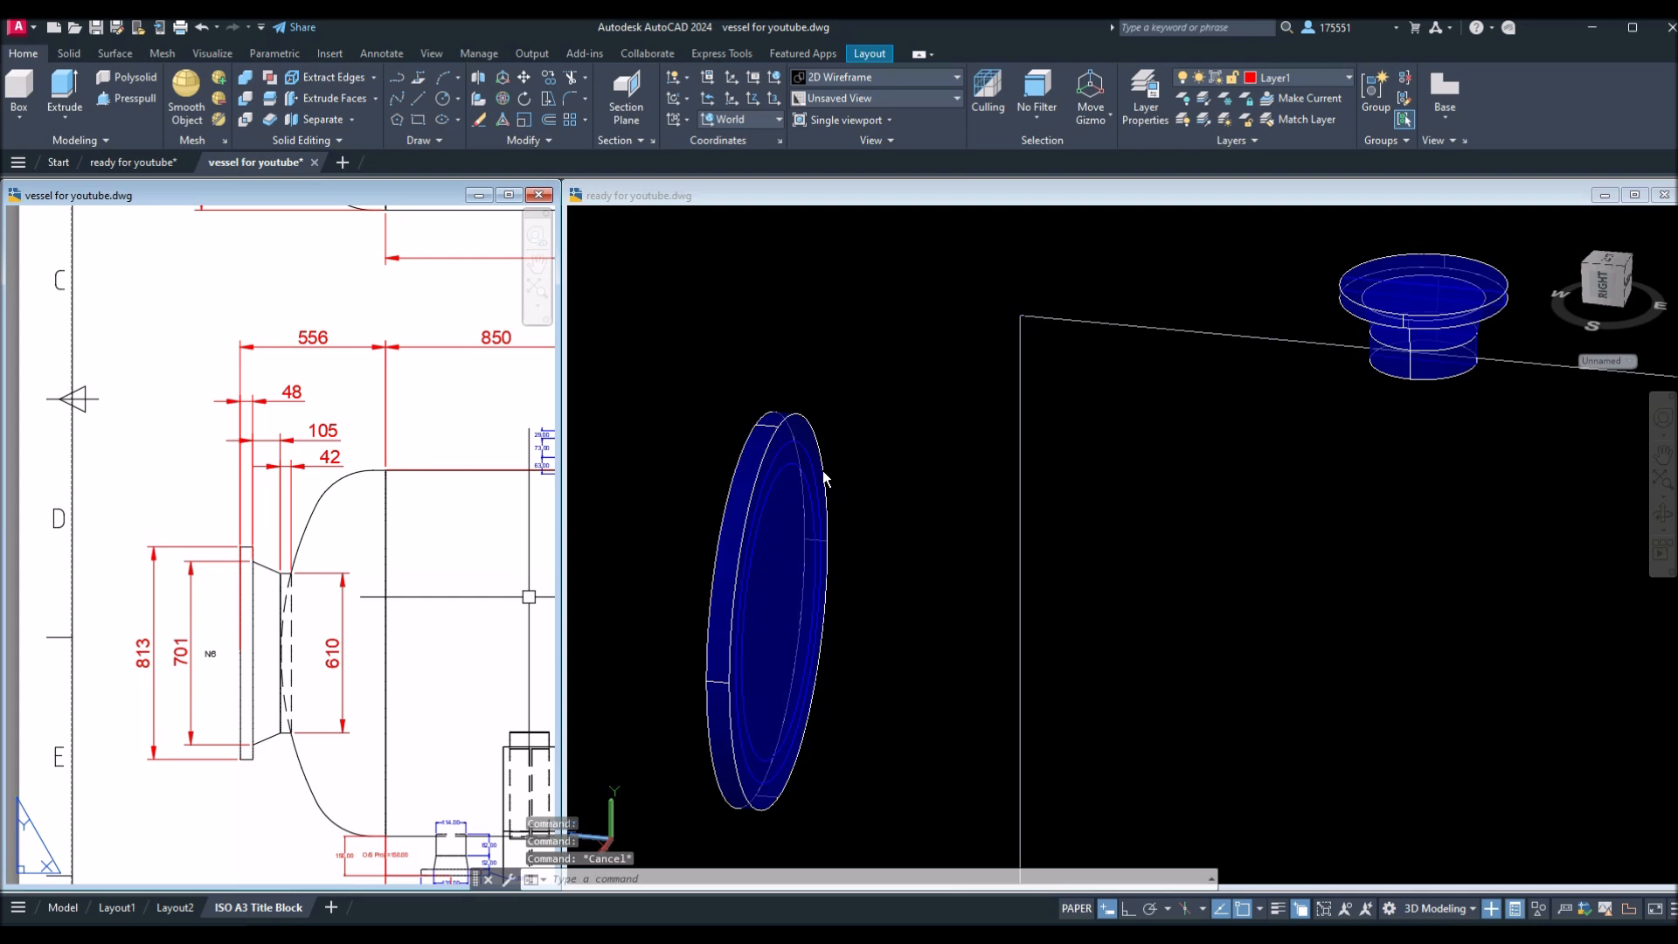
left_click(268, 442)
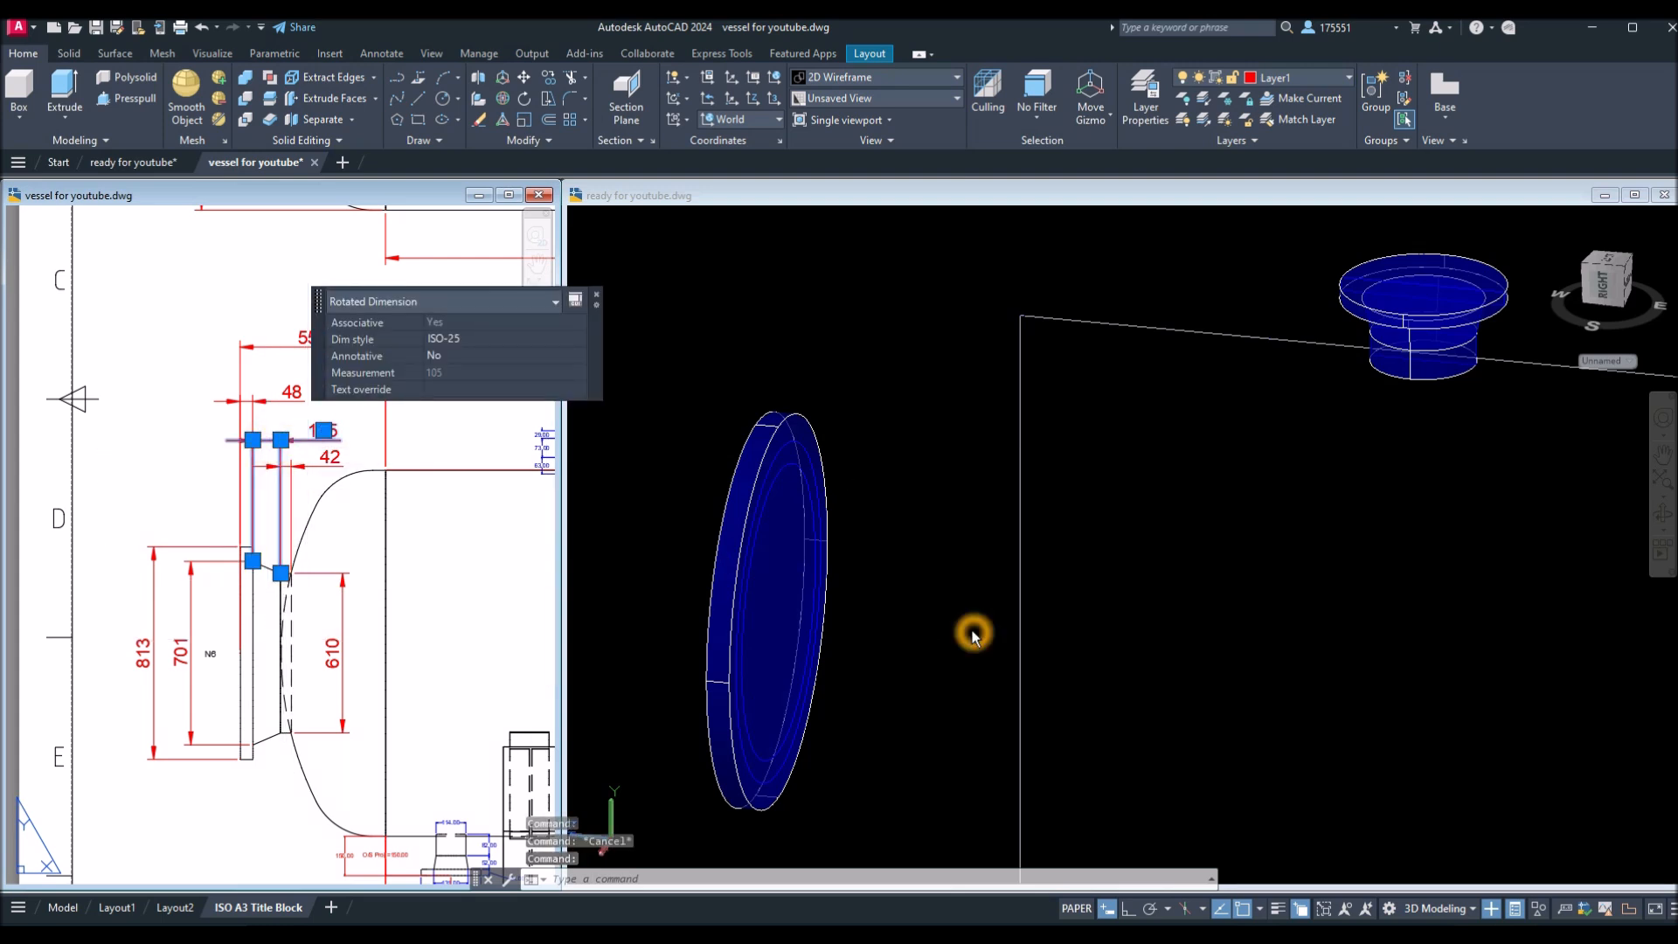
key("Escape")
left_click(927, 630)
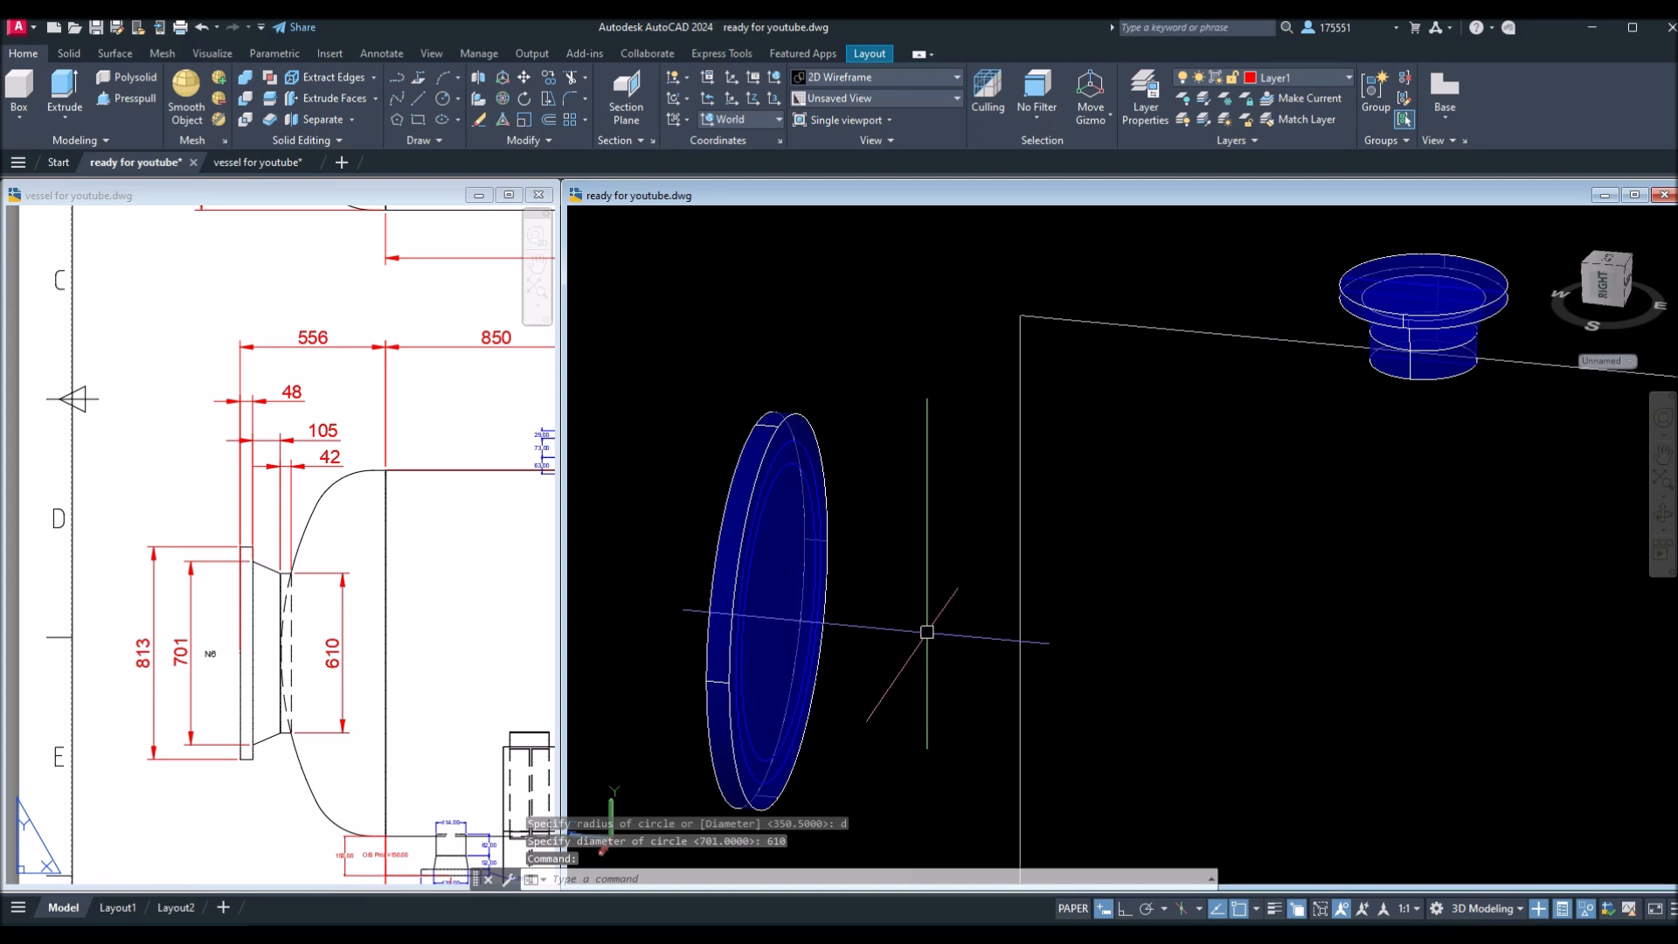
left_click(799, 450)
right_click(739, 382)
left_click(777, 492)
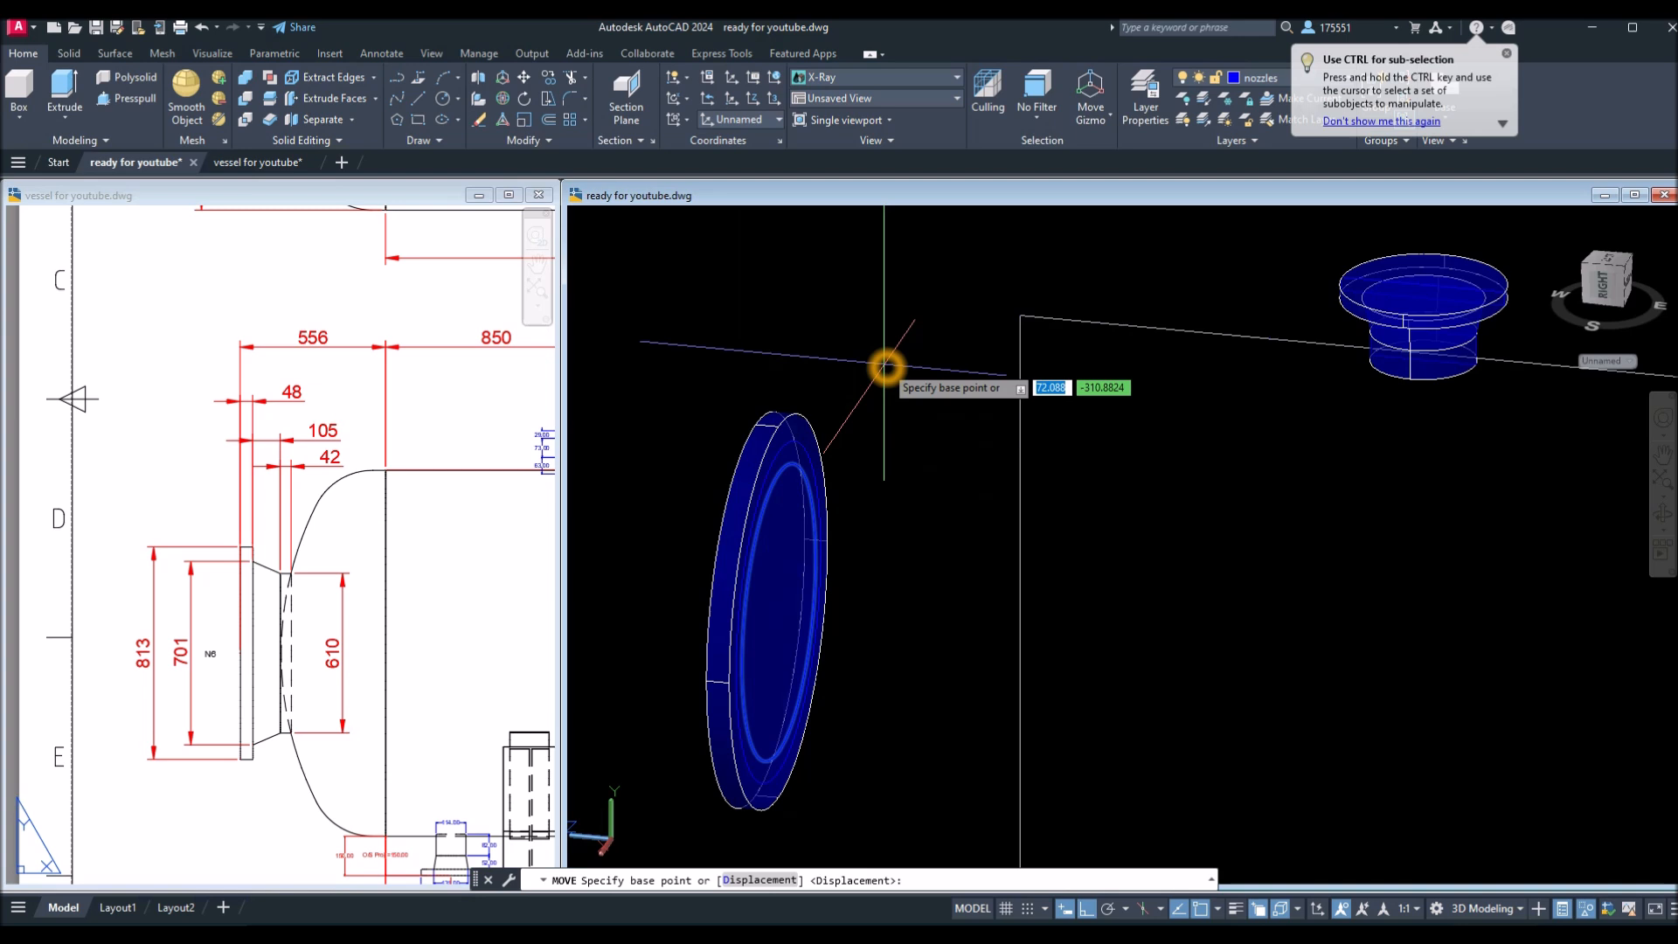
left_click(886, 367)
left_click(1084, 909)
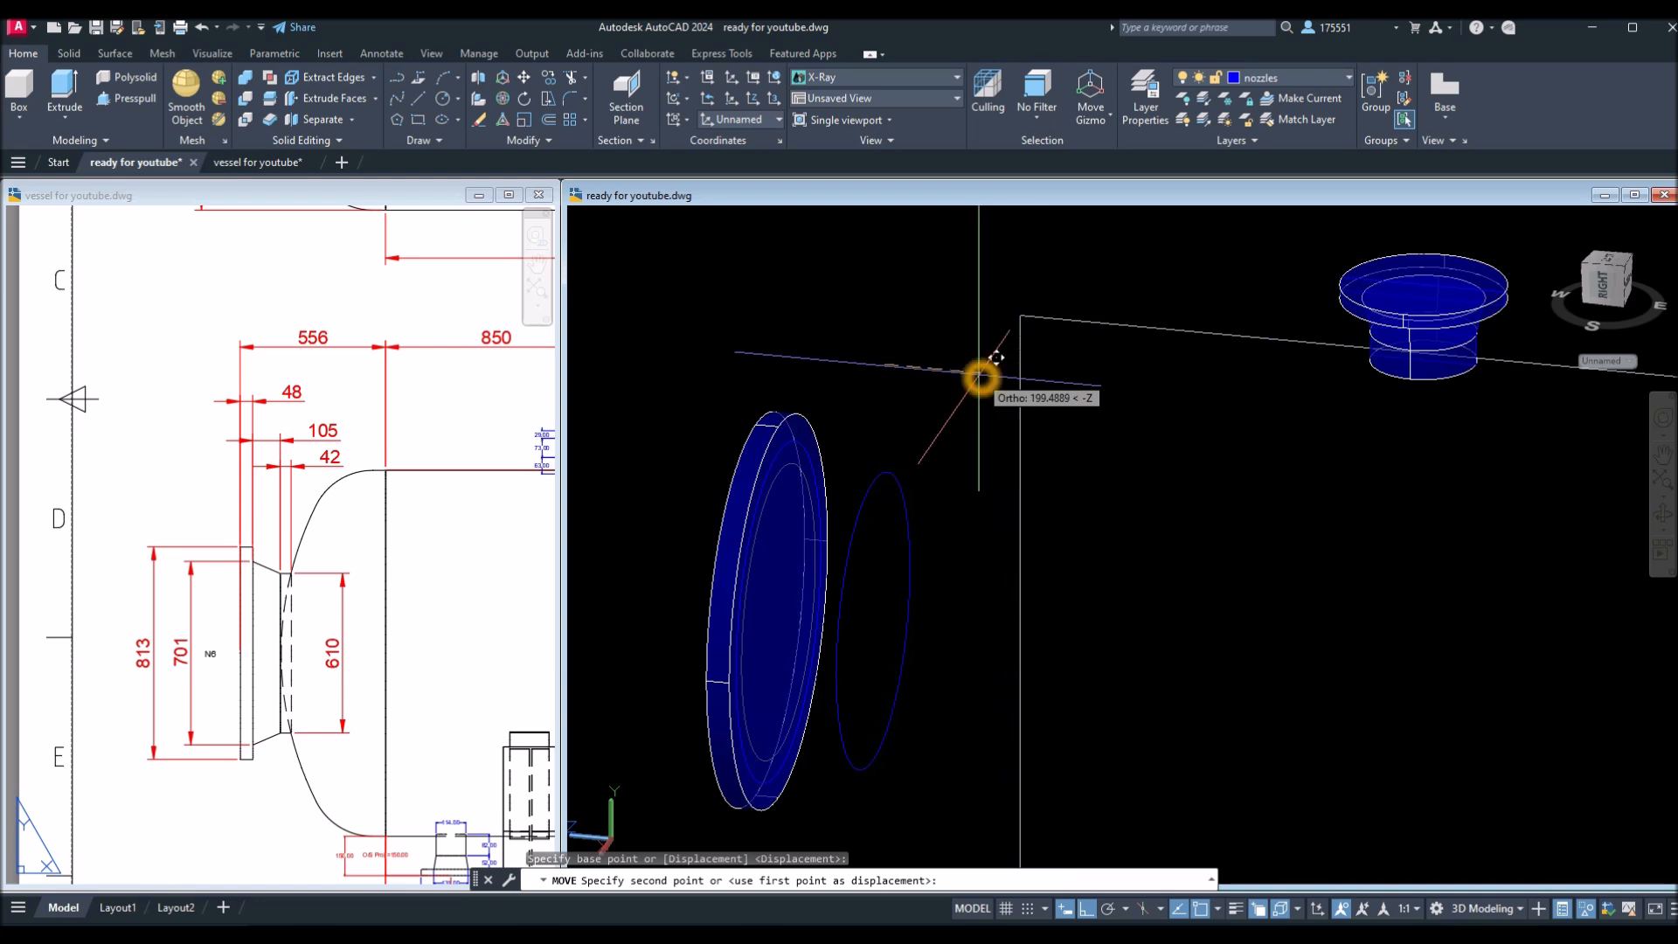
type("105")
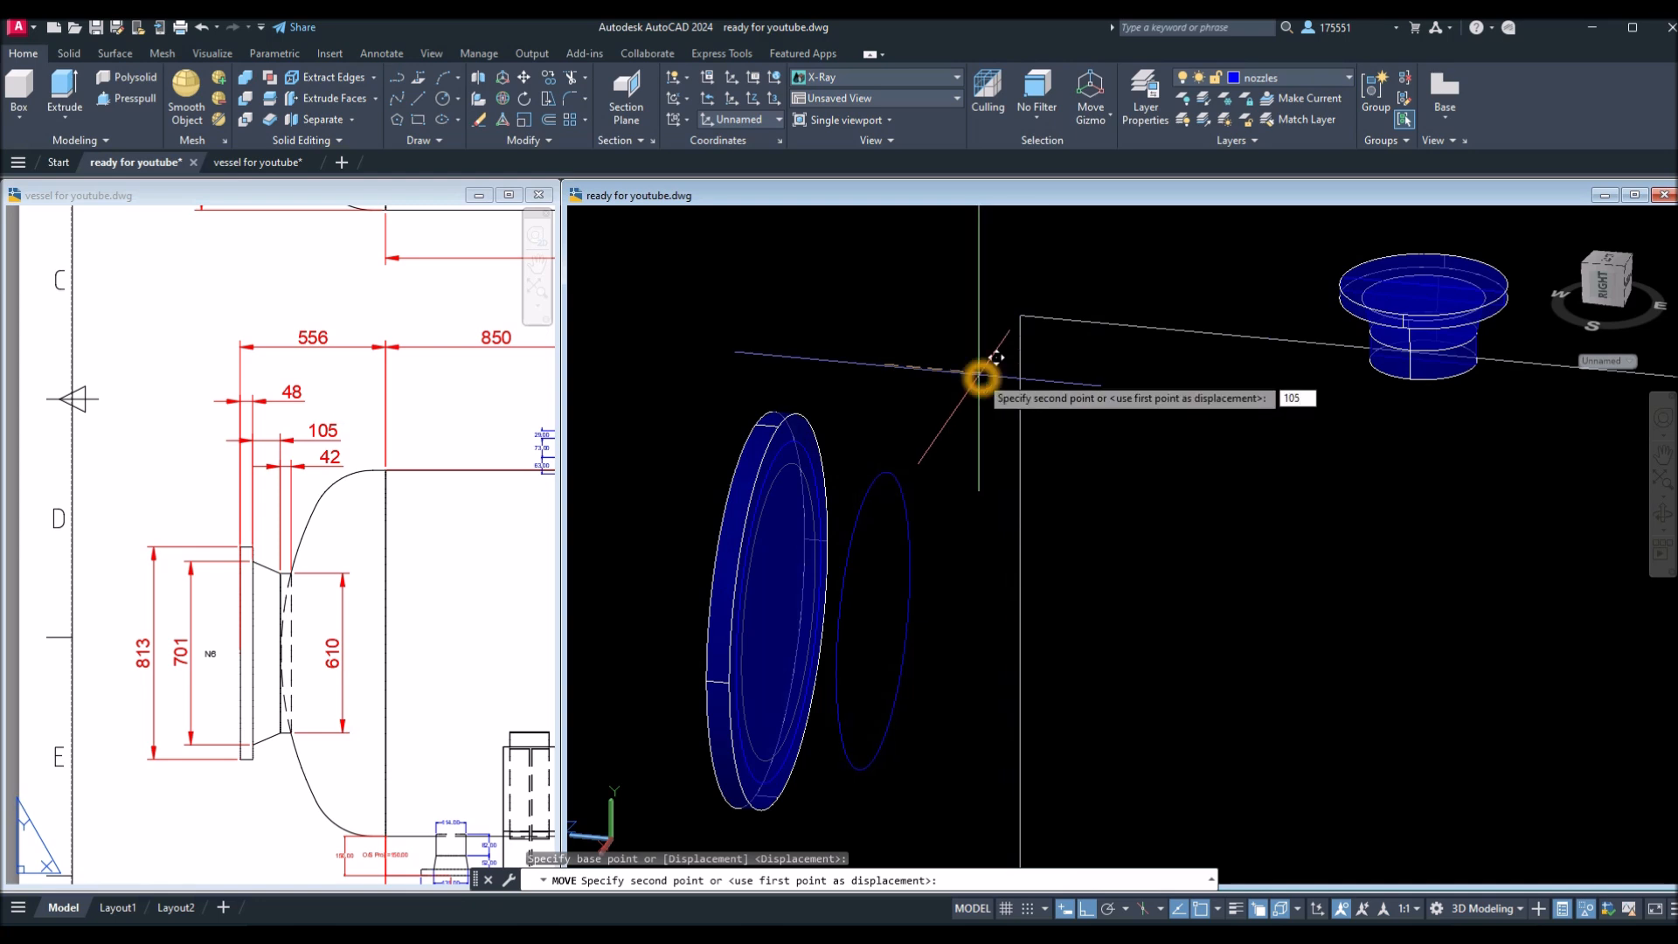
key("Return")
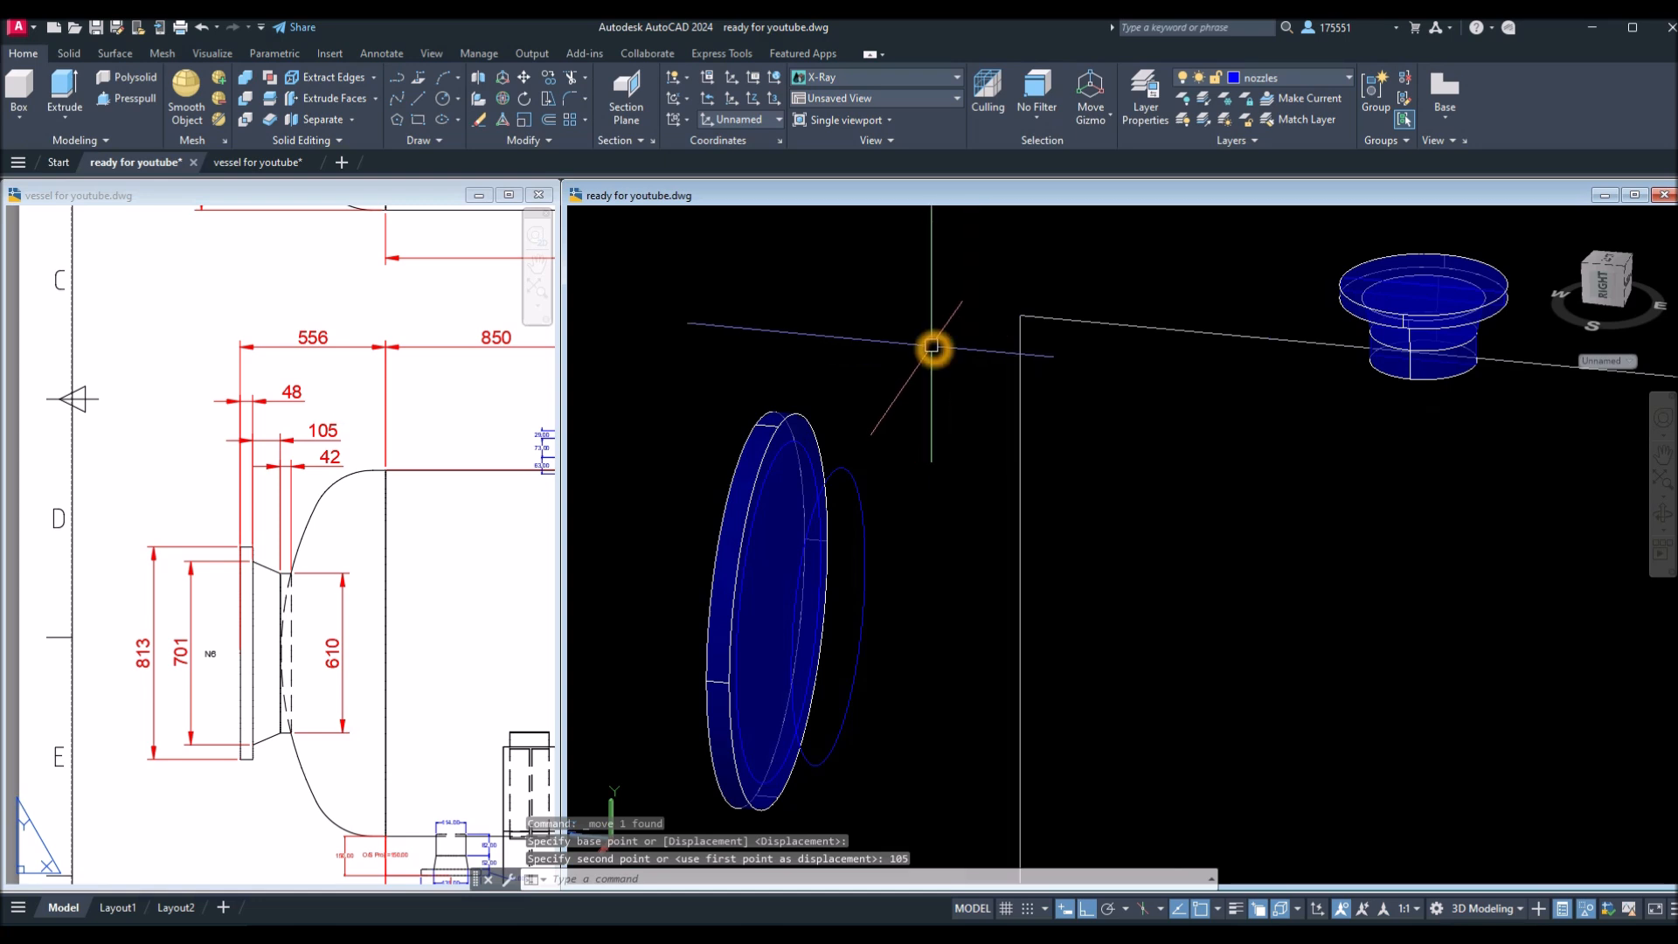
Loft a solid taper from the 701 mm circle to the 610 mm circle using the Cross sections only option.
type("lof")
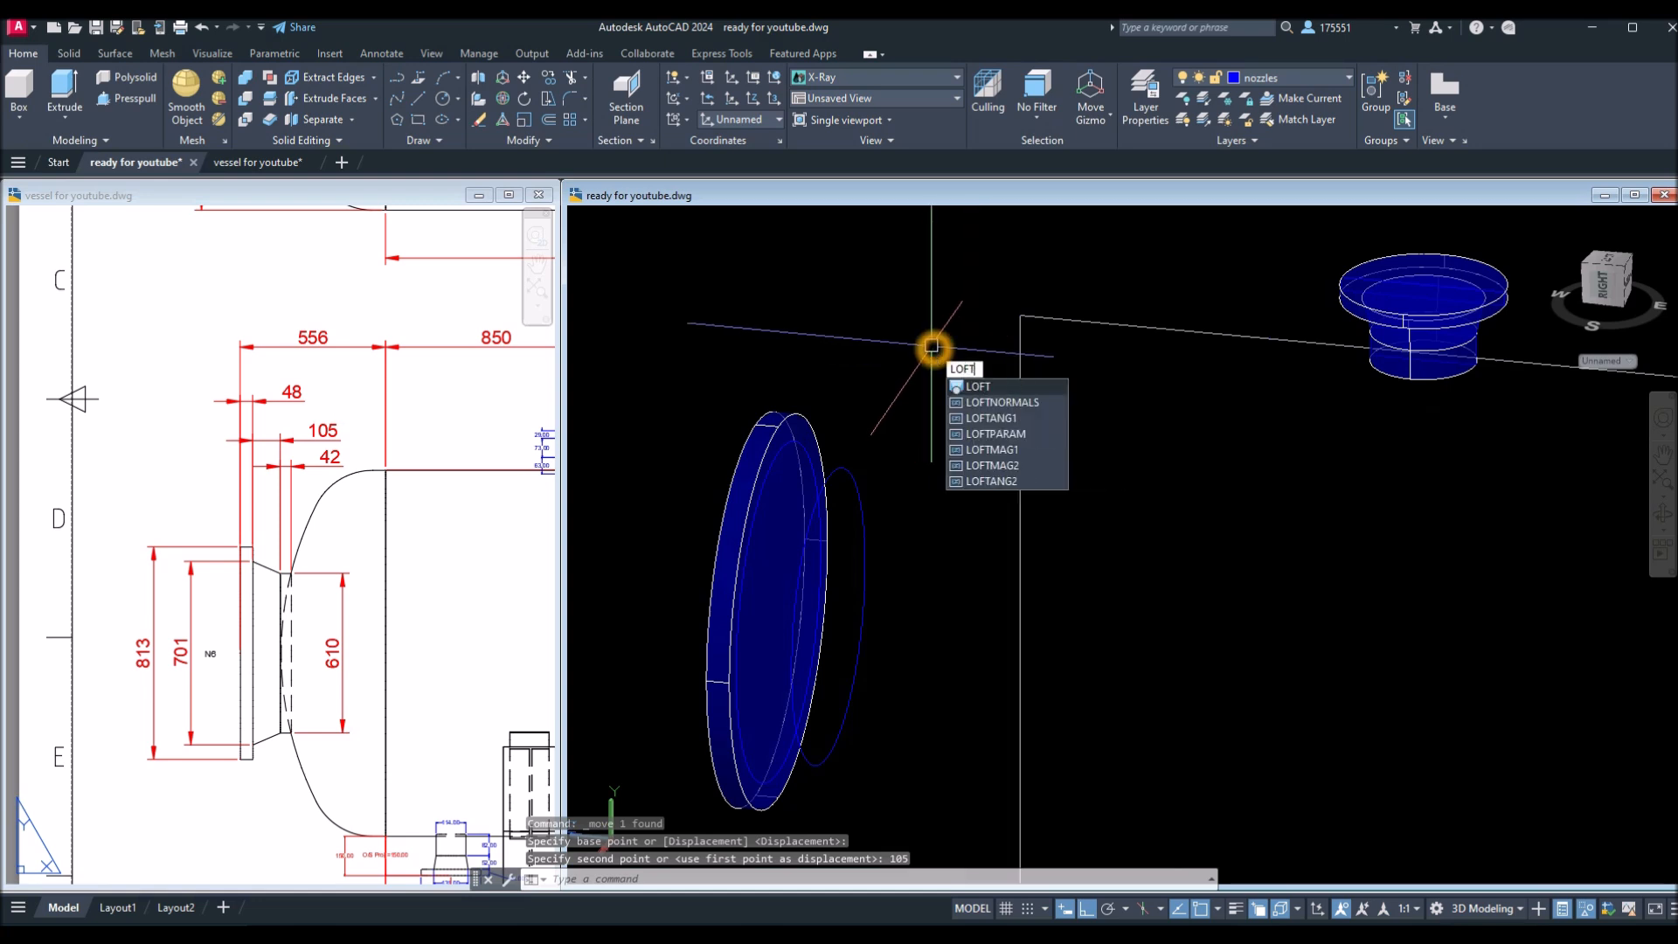
key("Return")
left_click(814, 447)
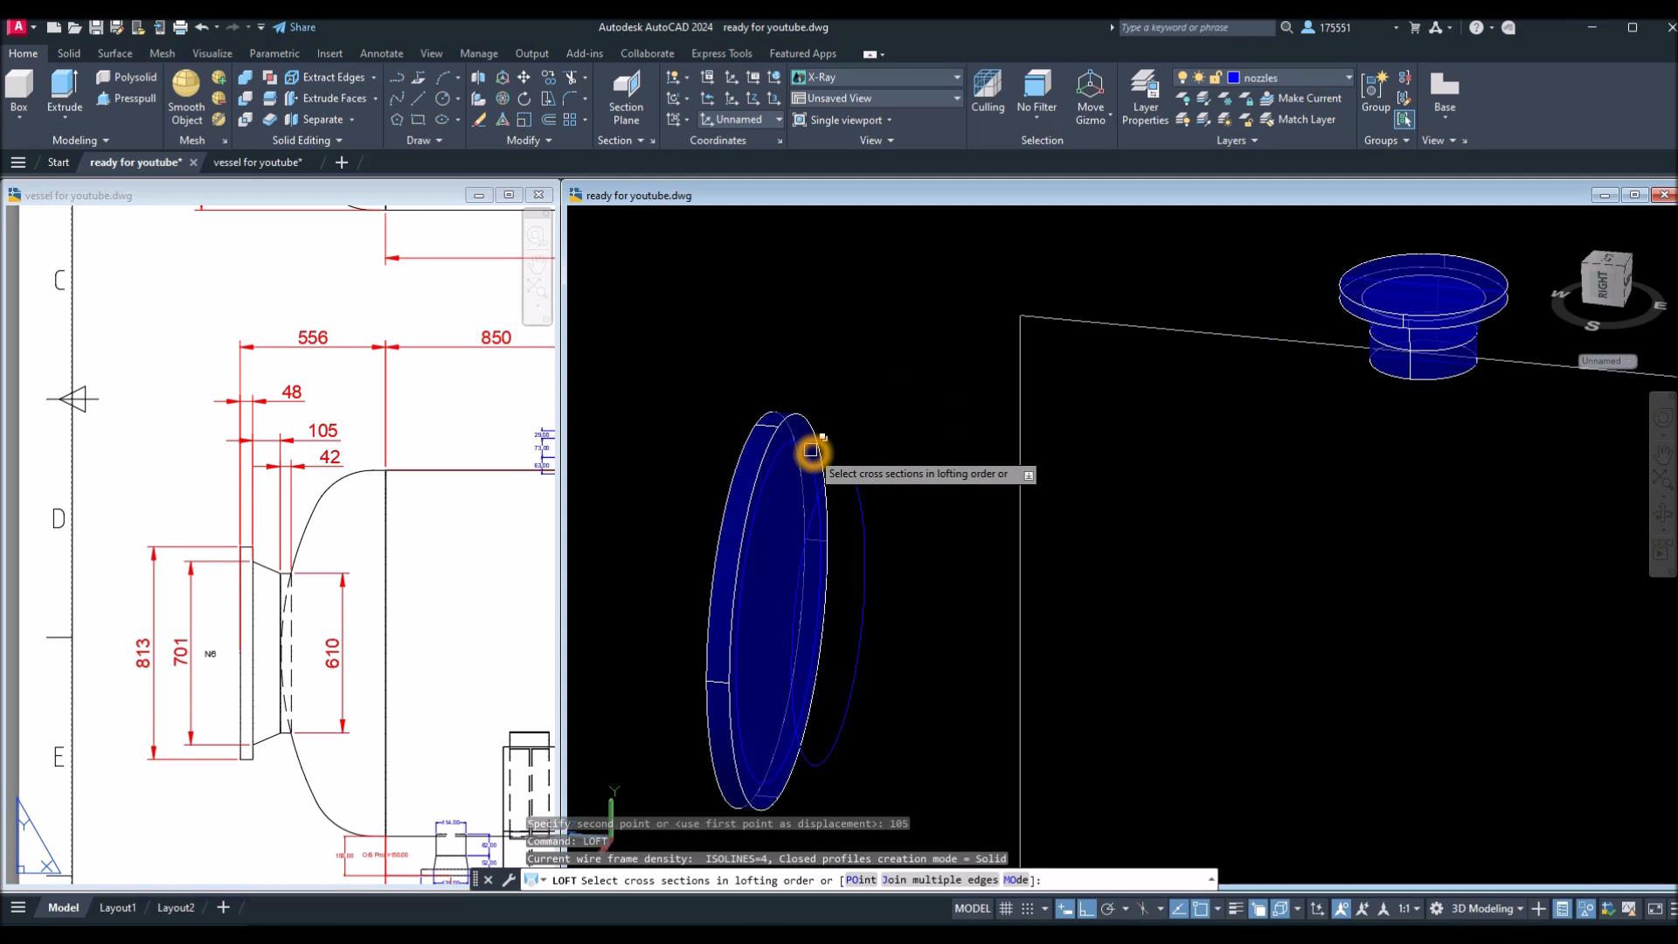
left_click(888, 535)
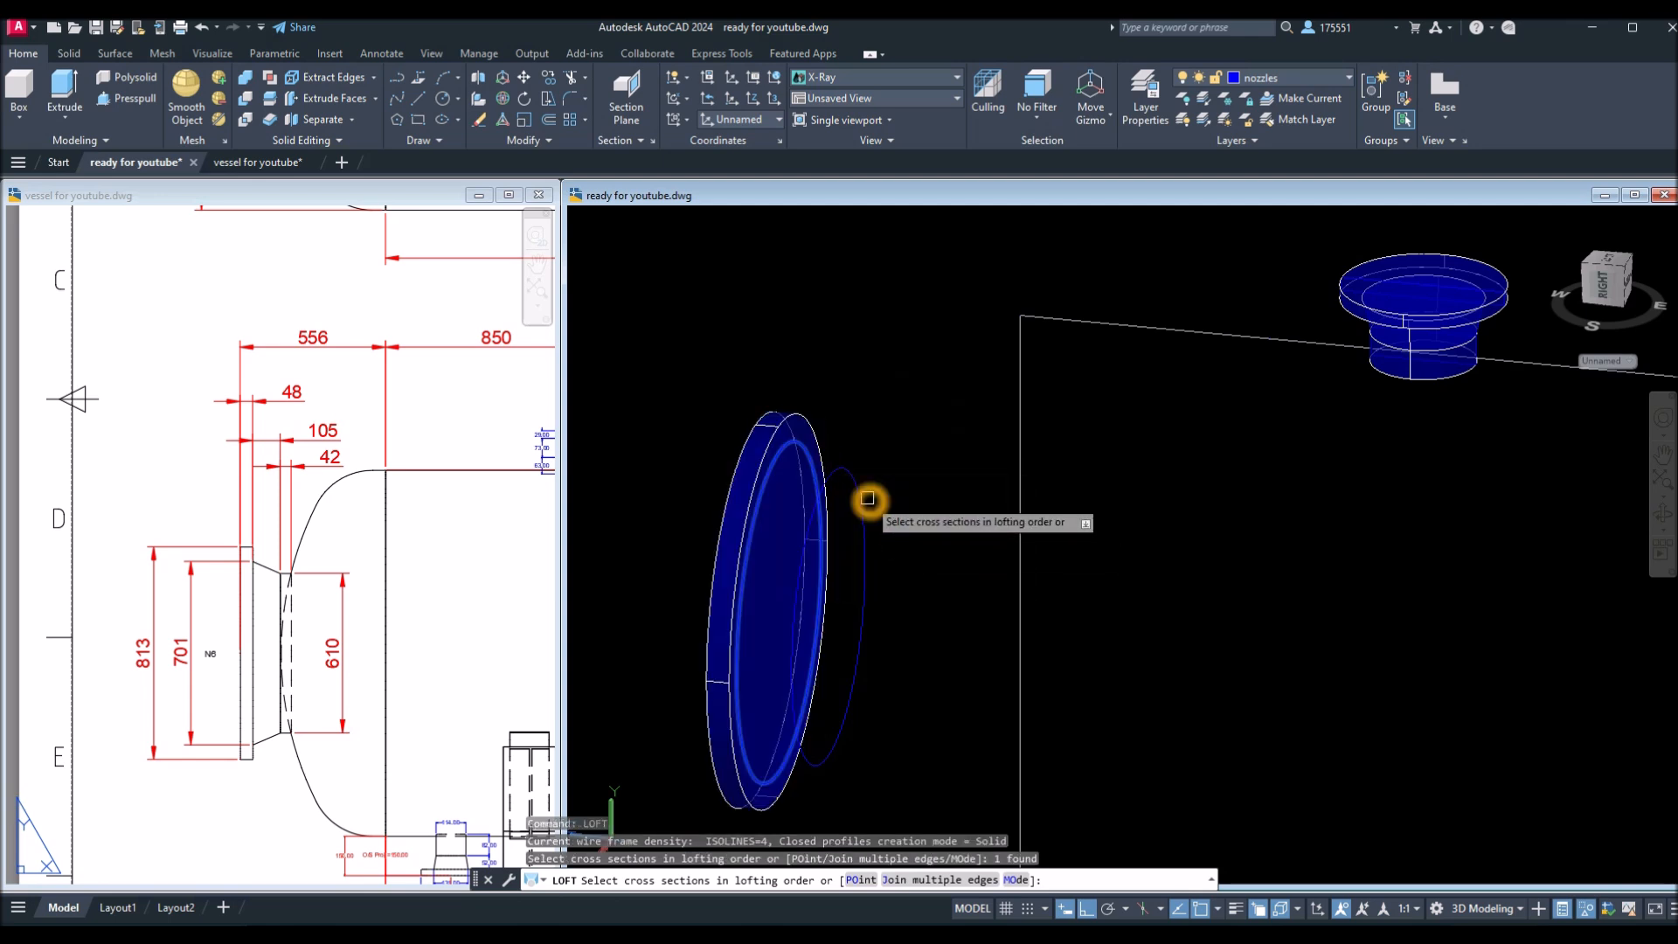
left_click(865, 492)
right_click(909, 446)
left_click(914, 449)
right_click(914, 449)
left_click(947, 458)
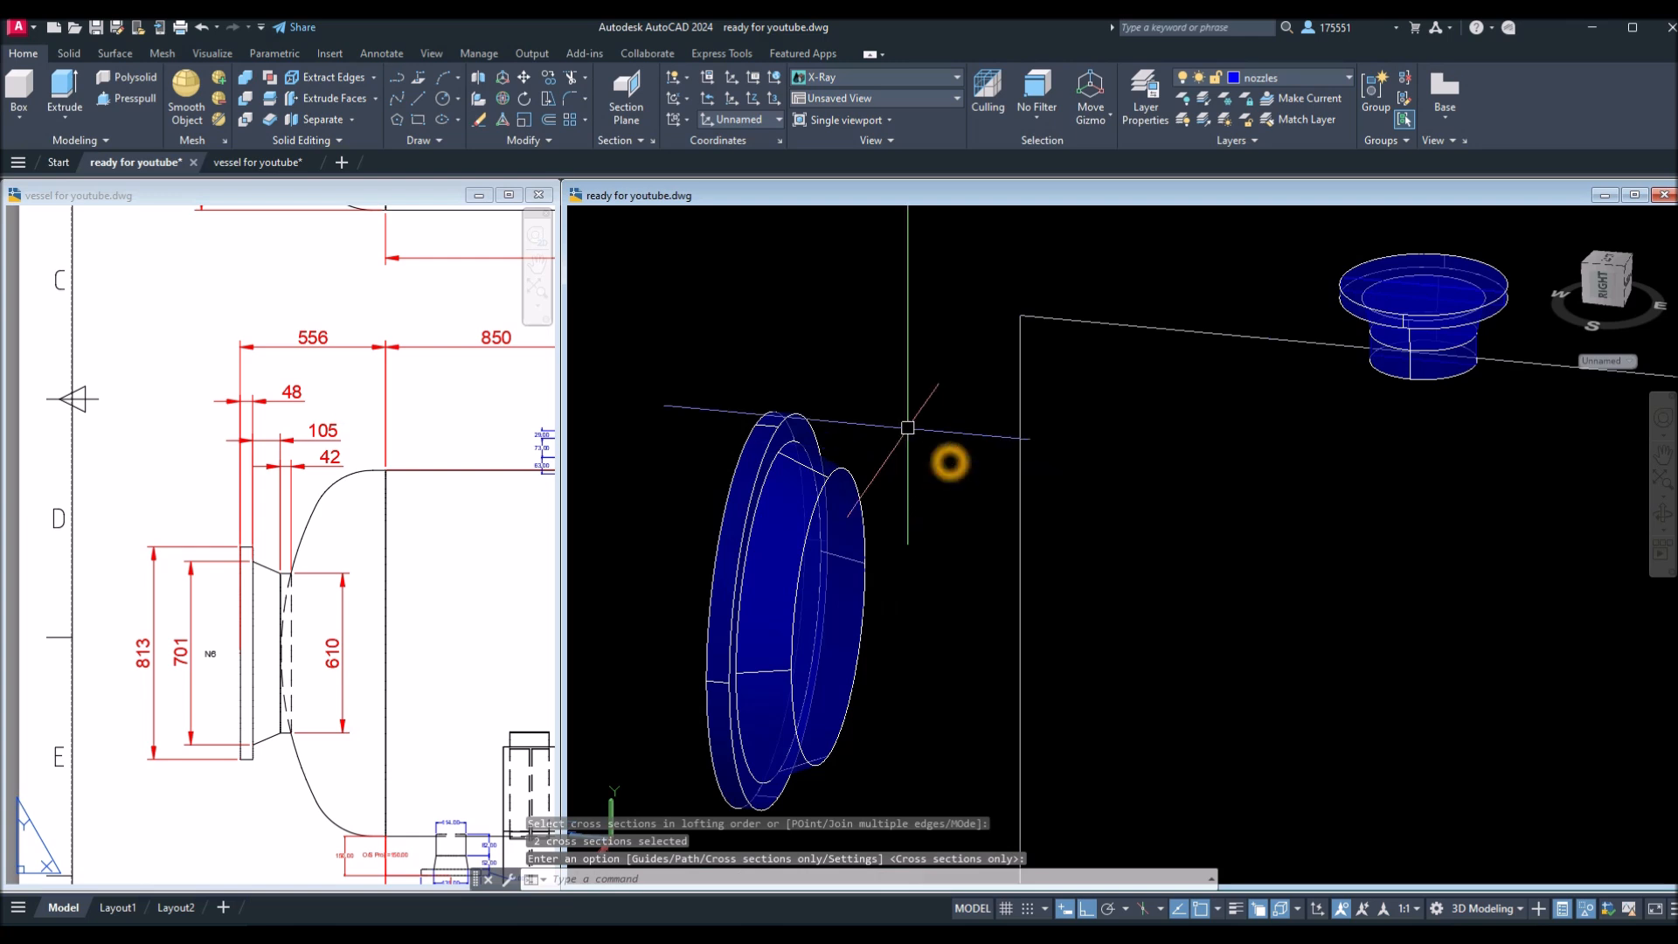
Set the visual style of the nozzle model view to Conceptual.
left_click(677, 226)
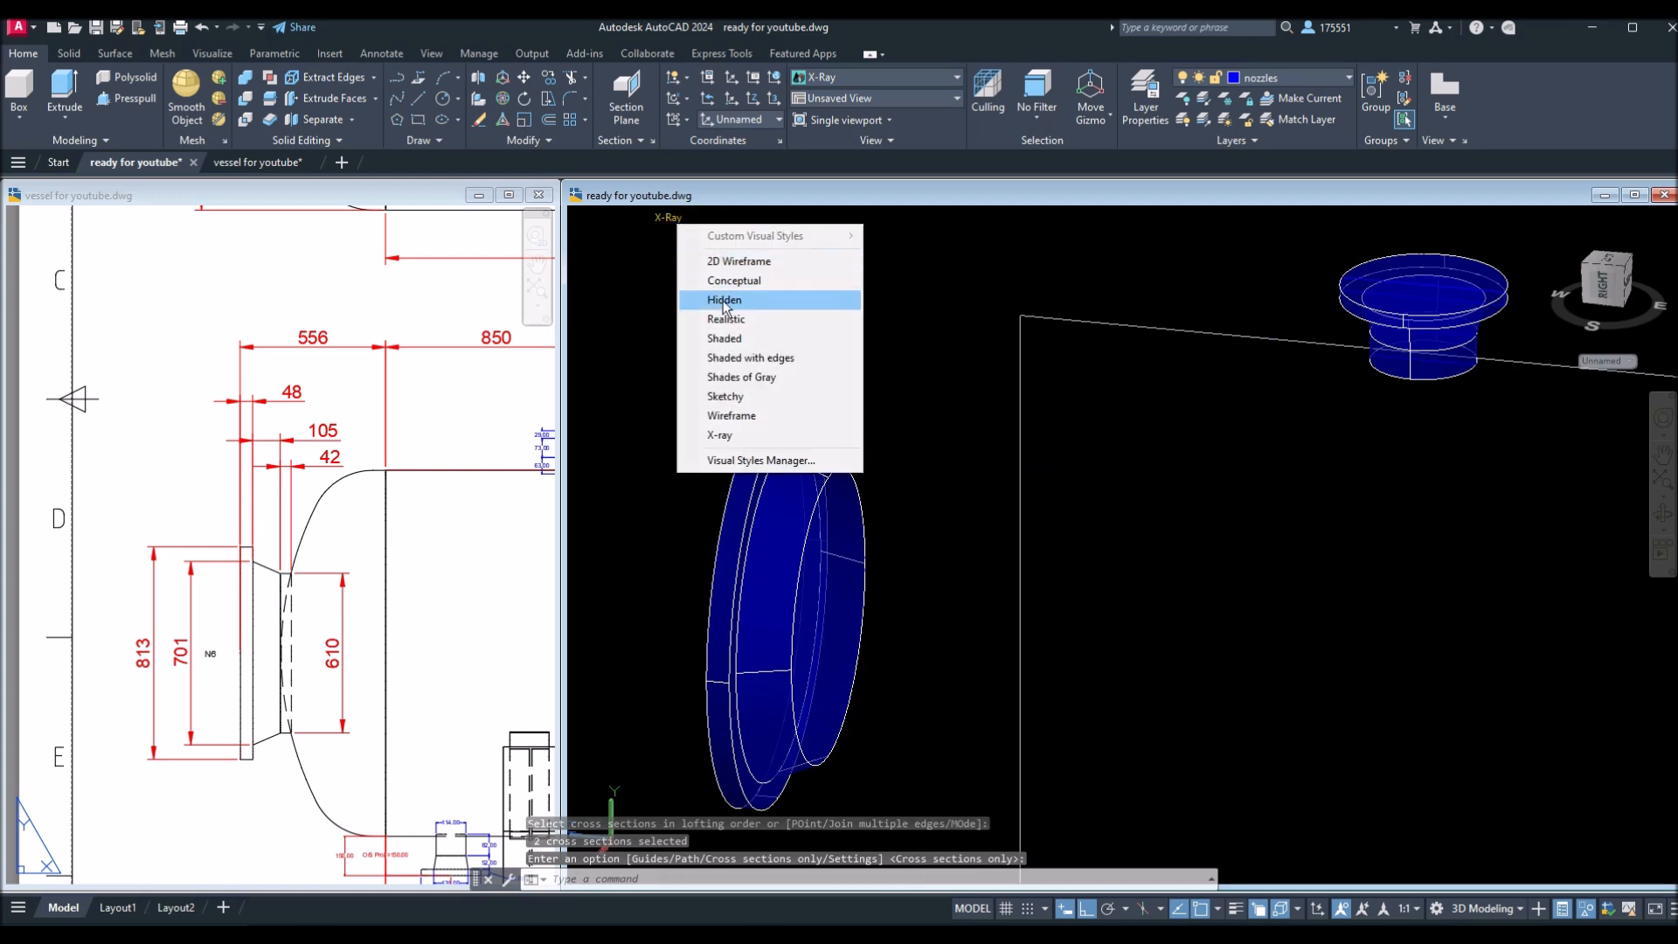
left_click(749, 362)
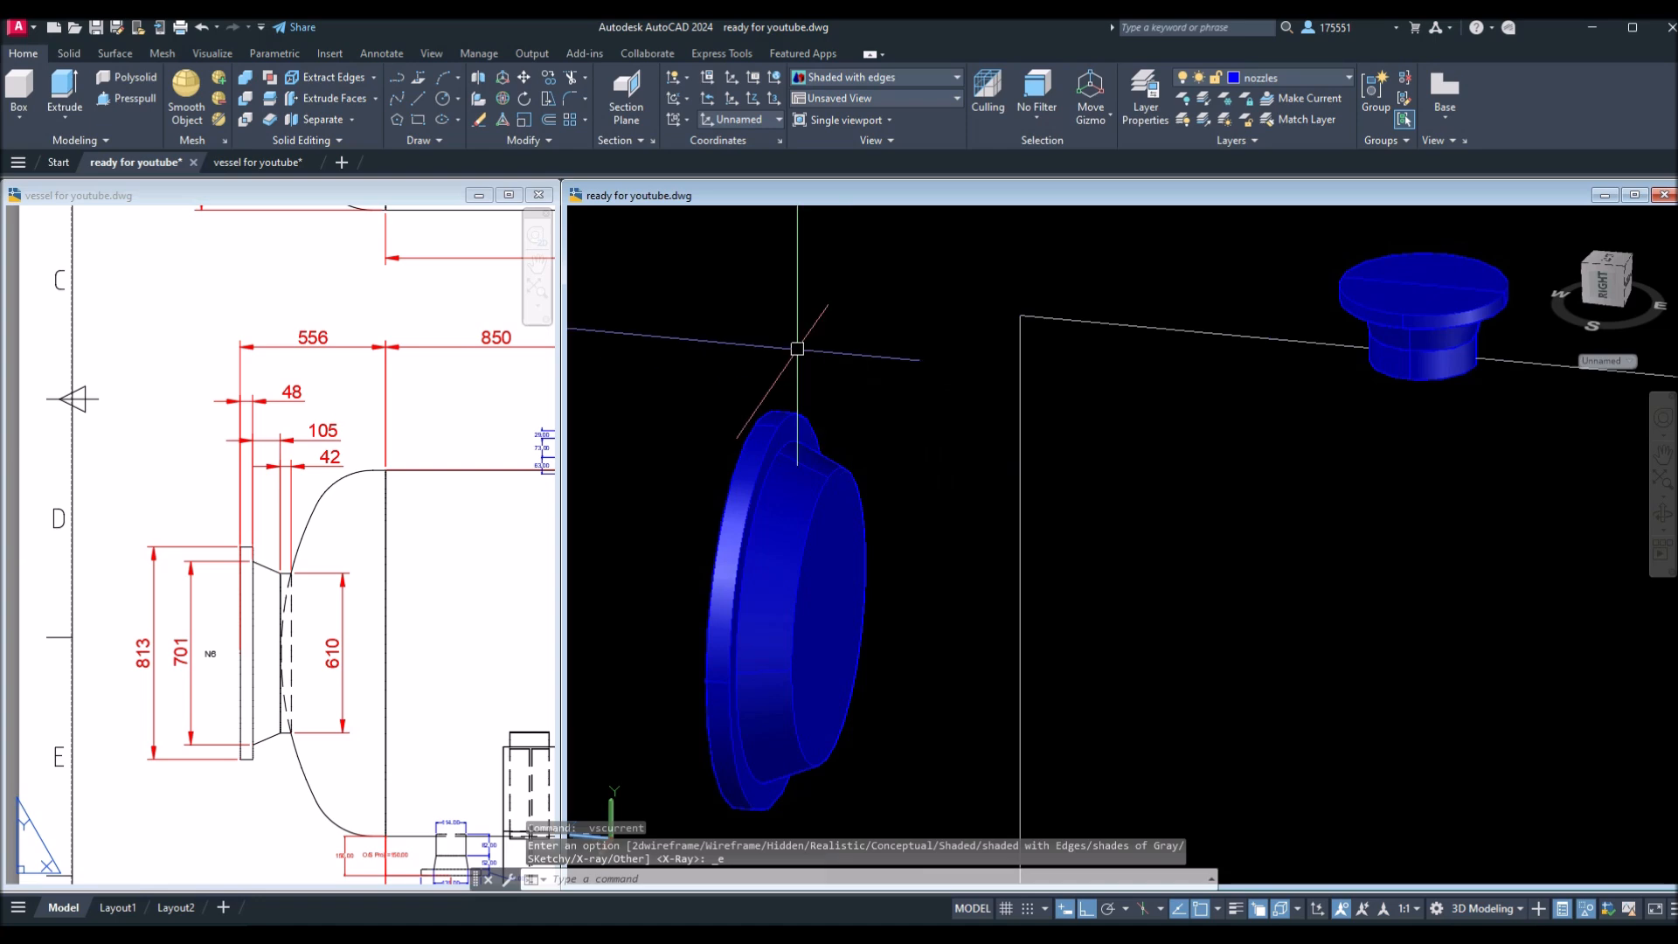
left_click(674, 218)
left_click(763, 280)
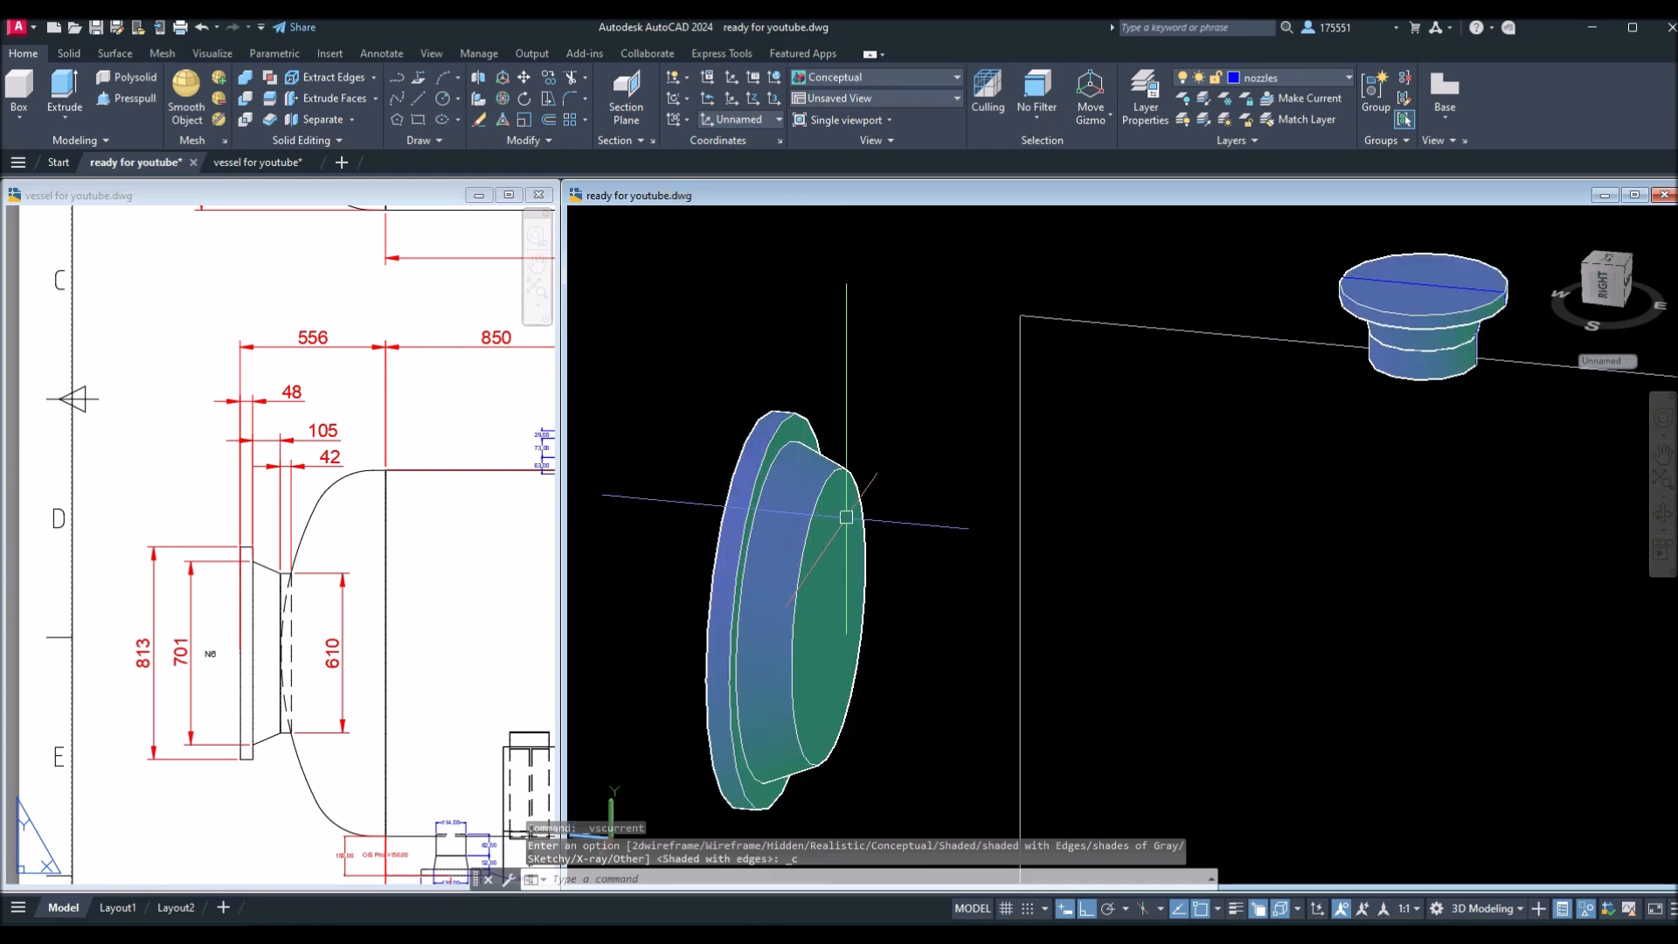
left_click(968, 482)
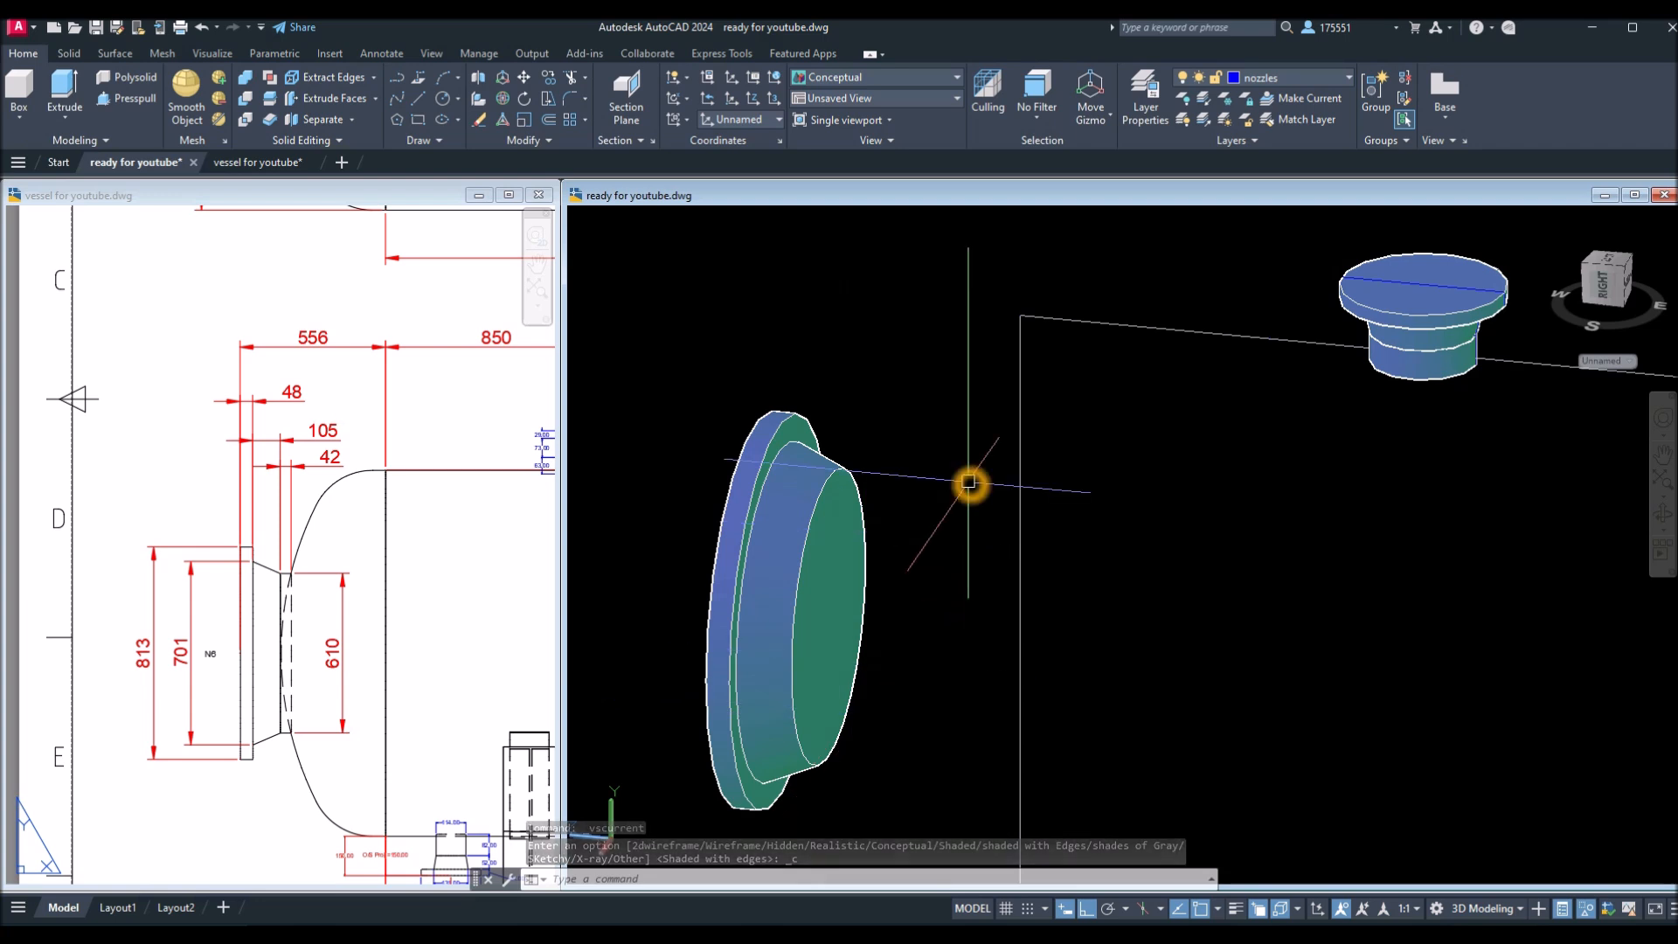
Check the N6 neck's straight length in the reference drawing and Presspull the taper's 610 mm end face 42 mm toward the vessel.
left_click(288, 511)
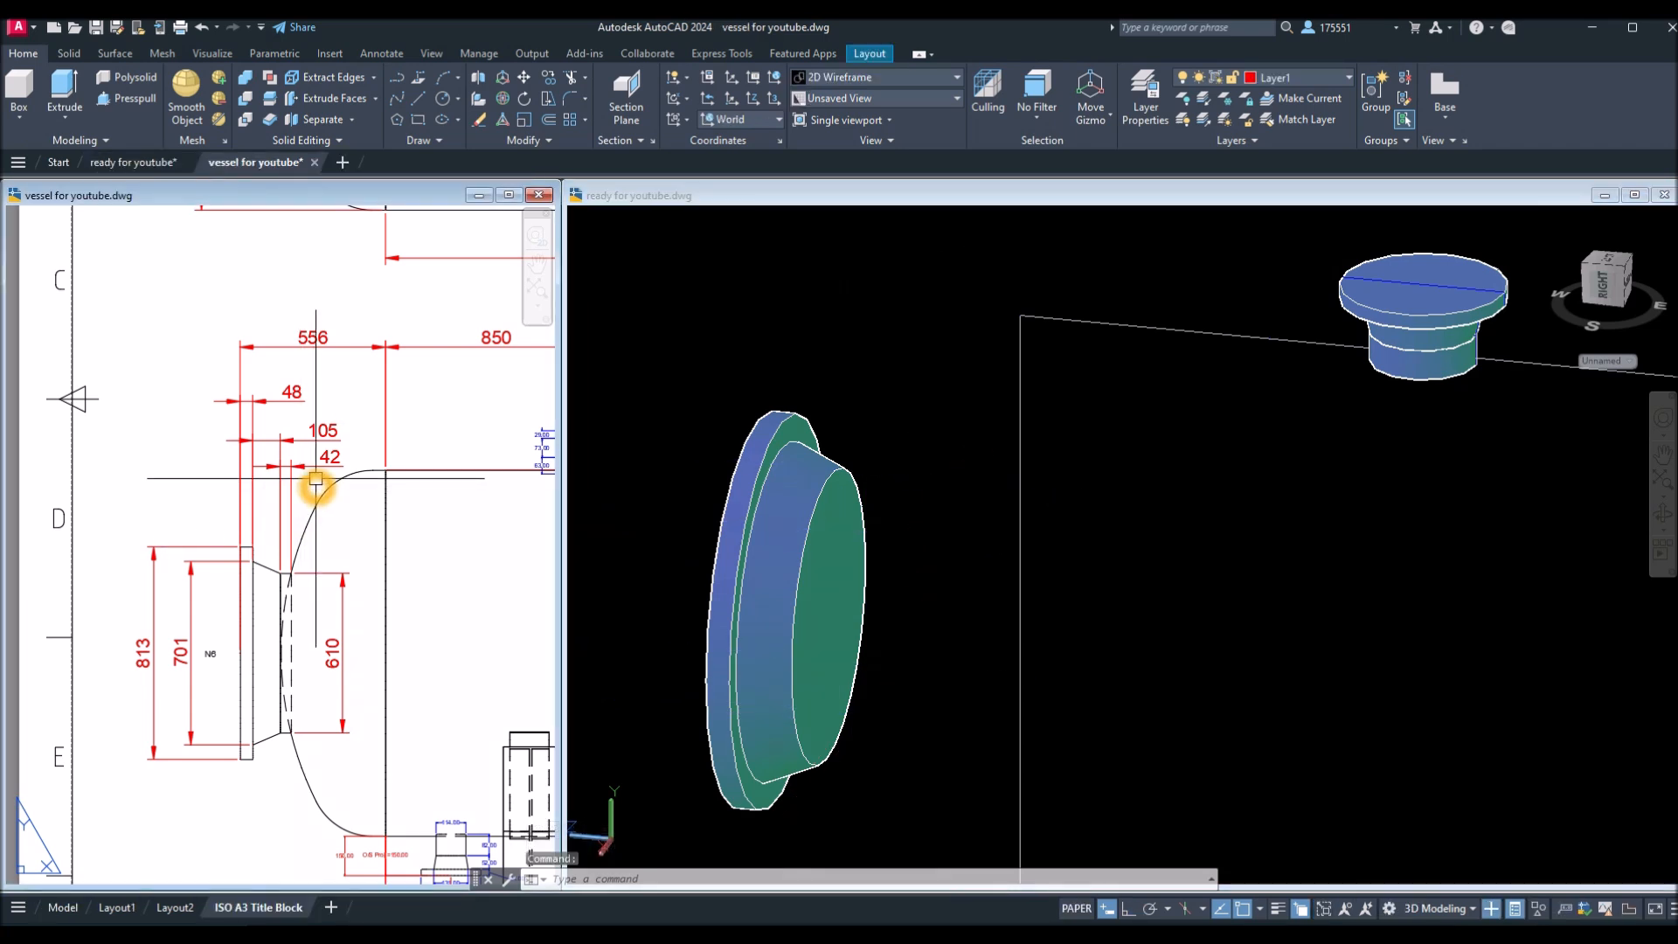
left_click(317, 492)
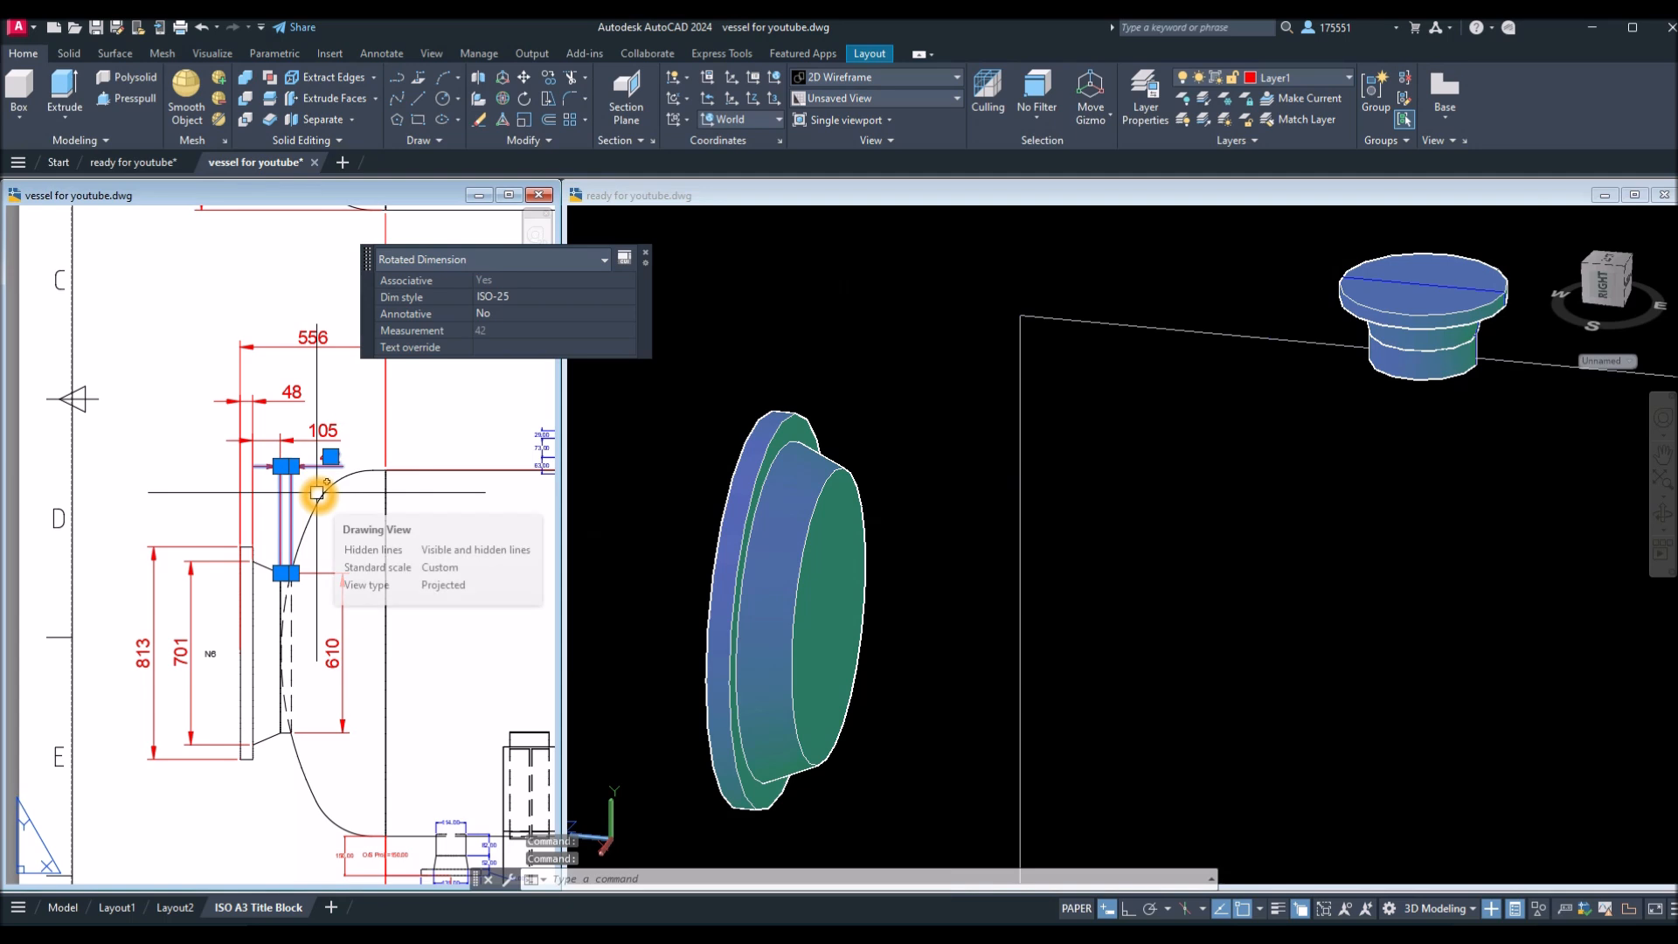
key("Escape")
left_click(638, 311)
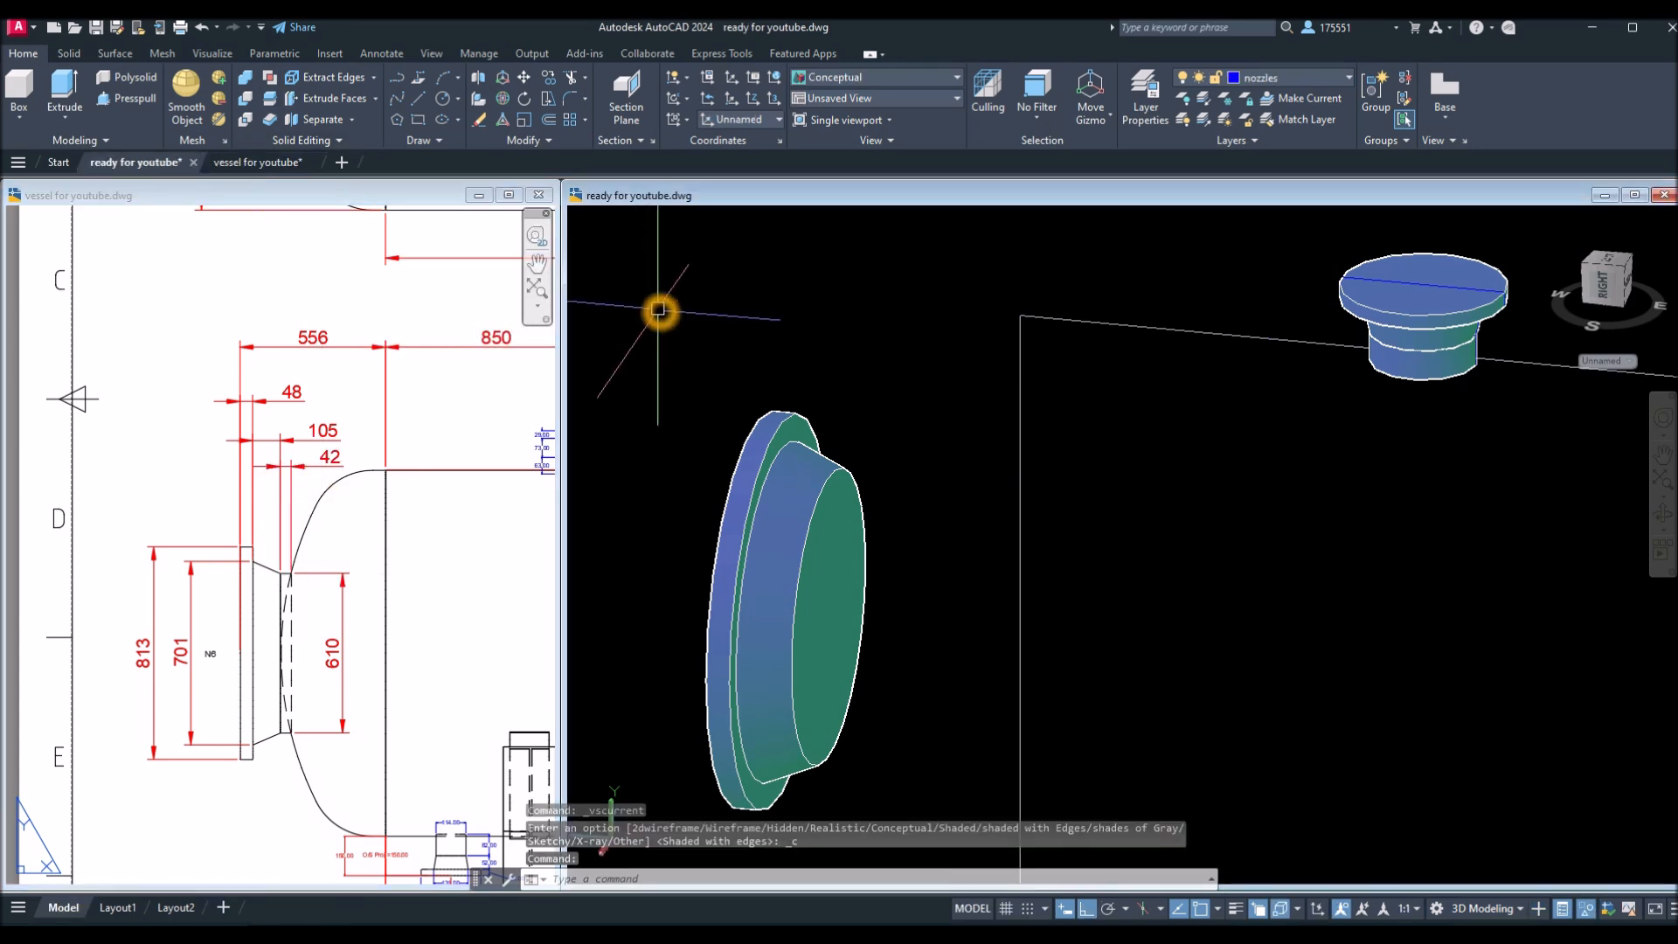
left_click(136, 101)
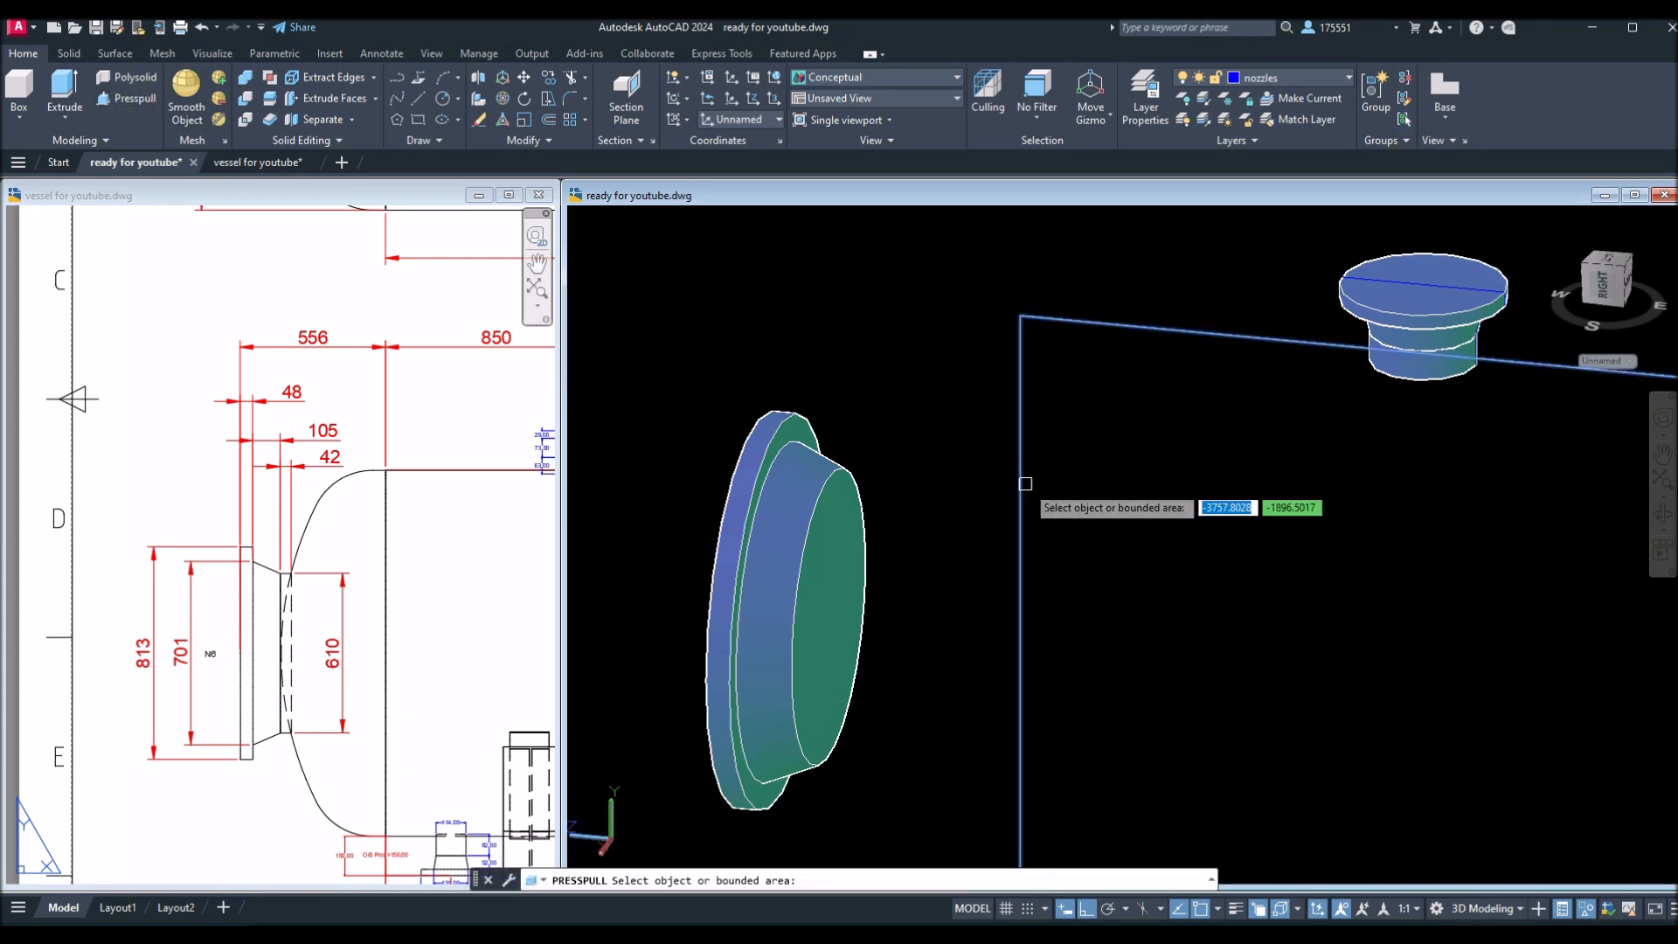
left_click(840, 581)
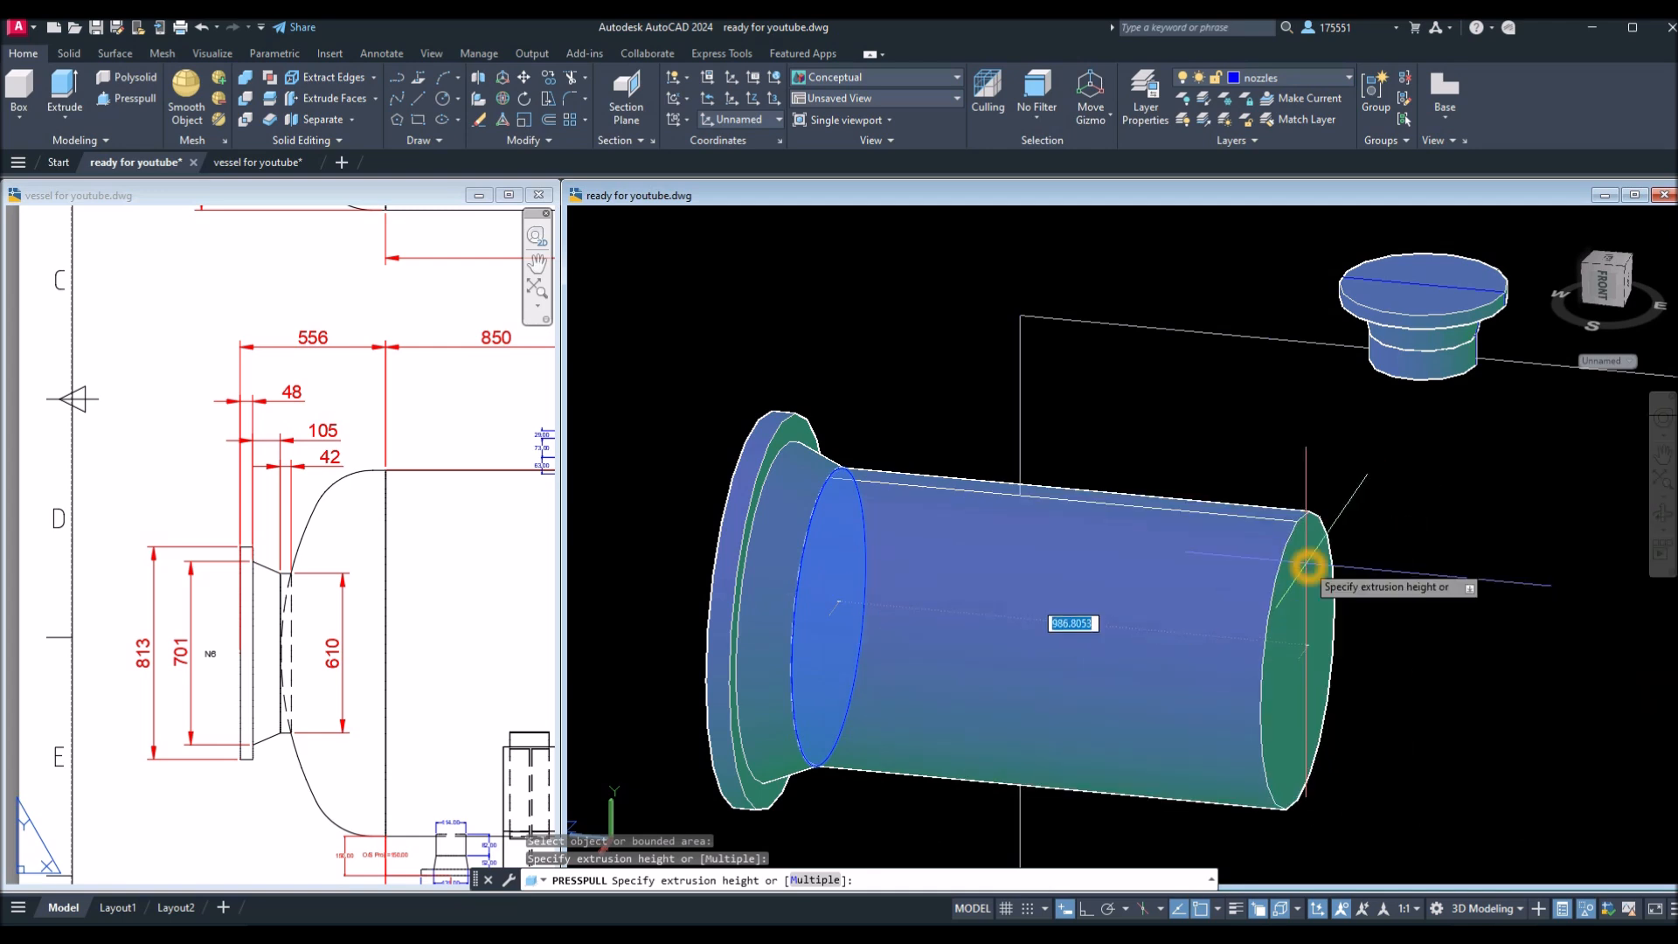
left_click(1428, 575)
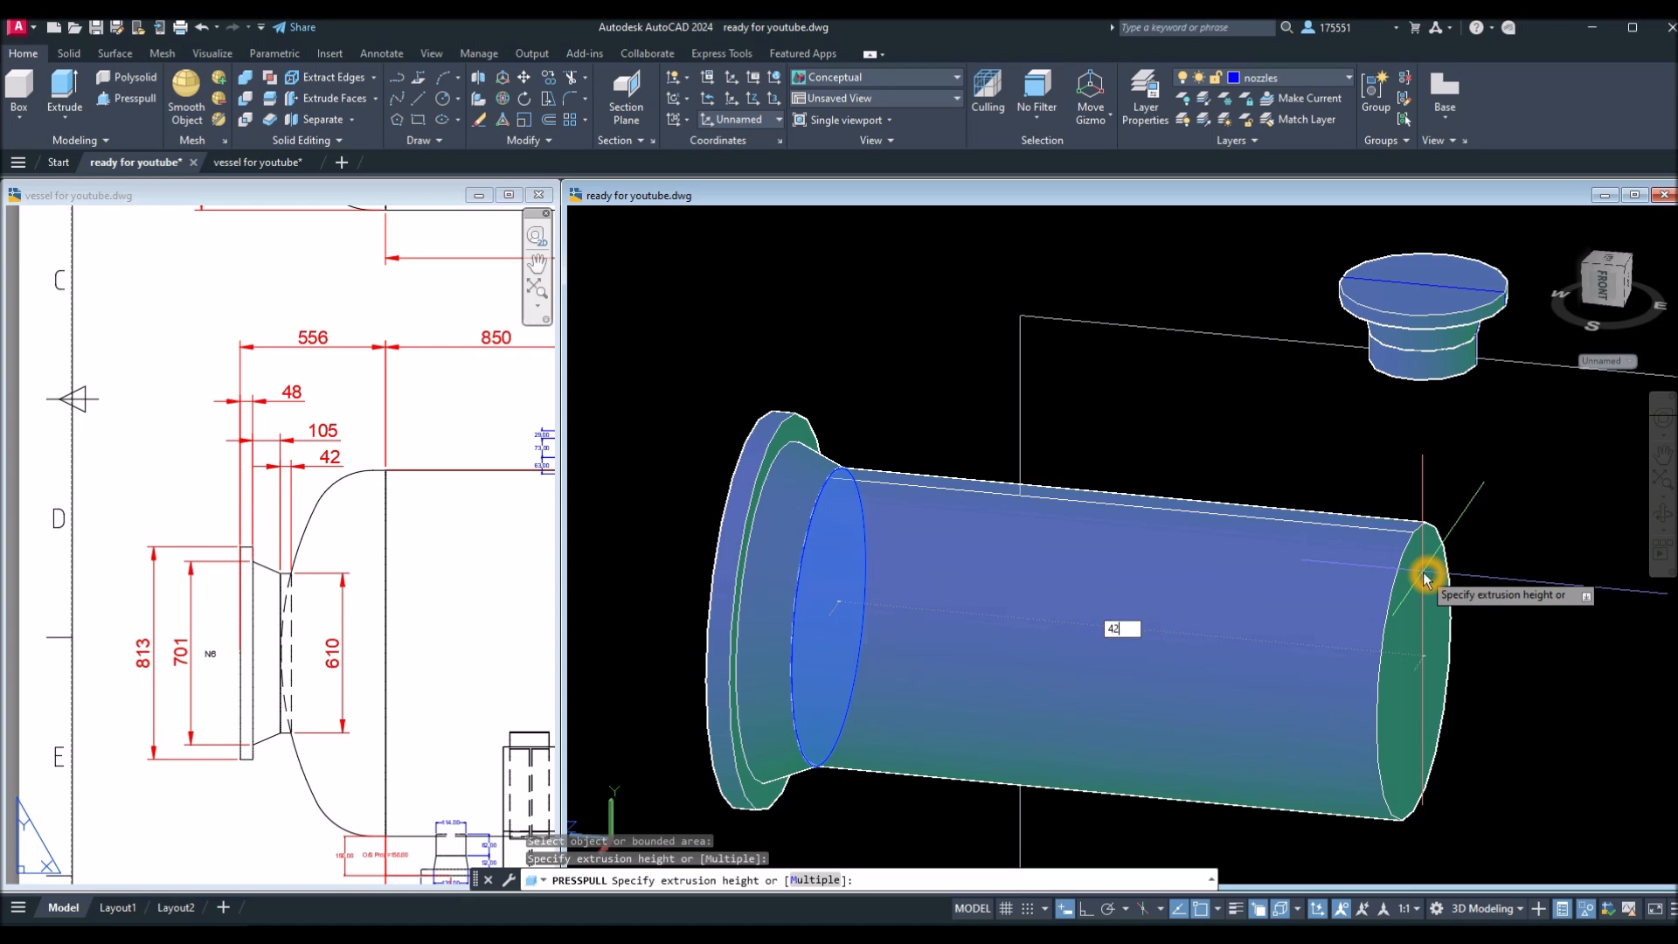
key("Return")
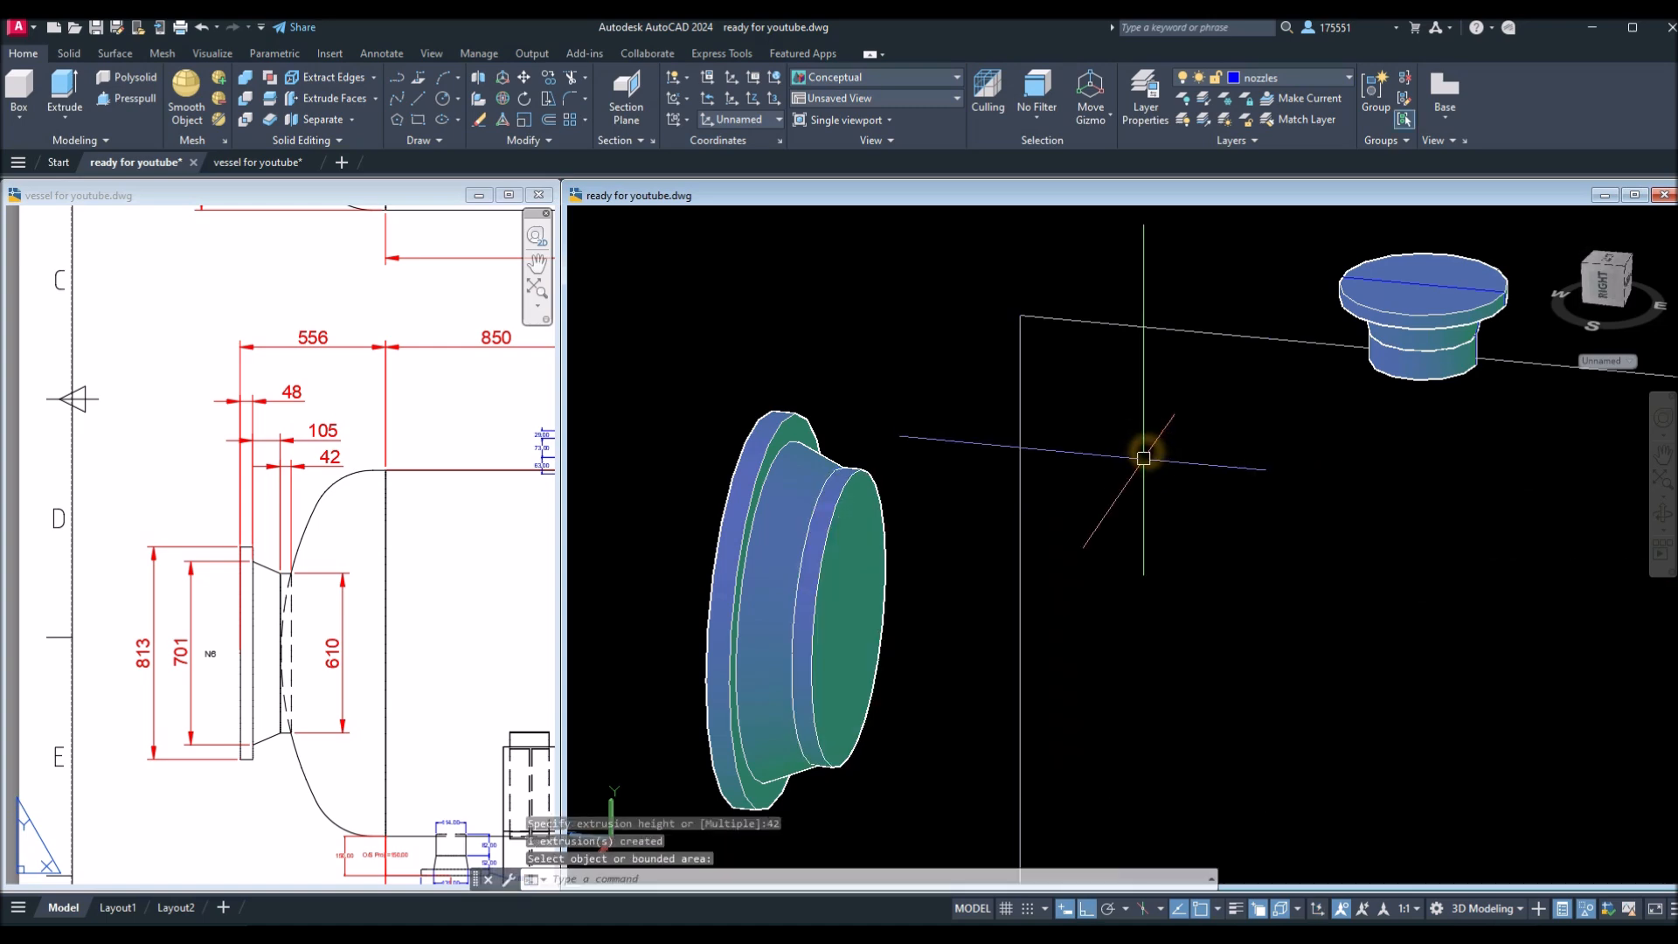
End the object isolation to bring back the hidden dish heads.
scroll(1149, 455, "down", 4)
scroll(1148, 454, "up", 3)
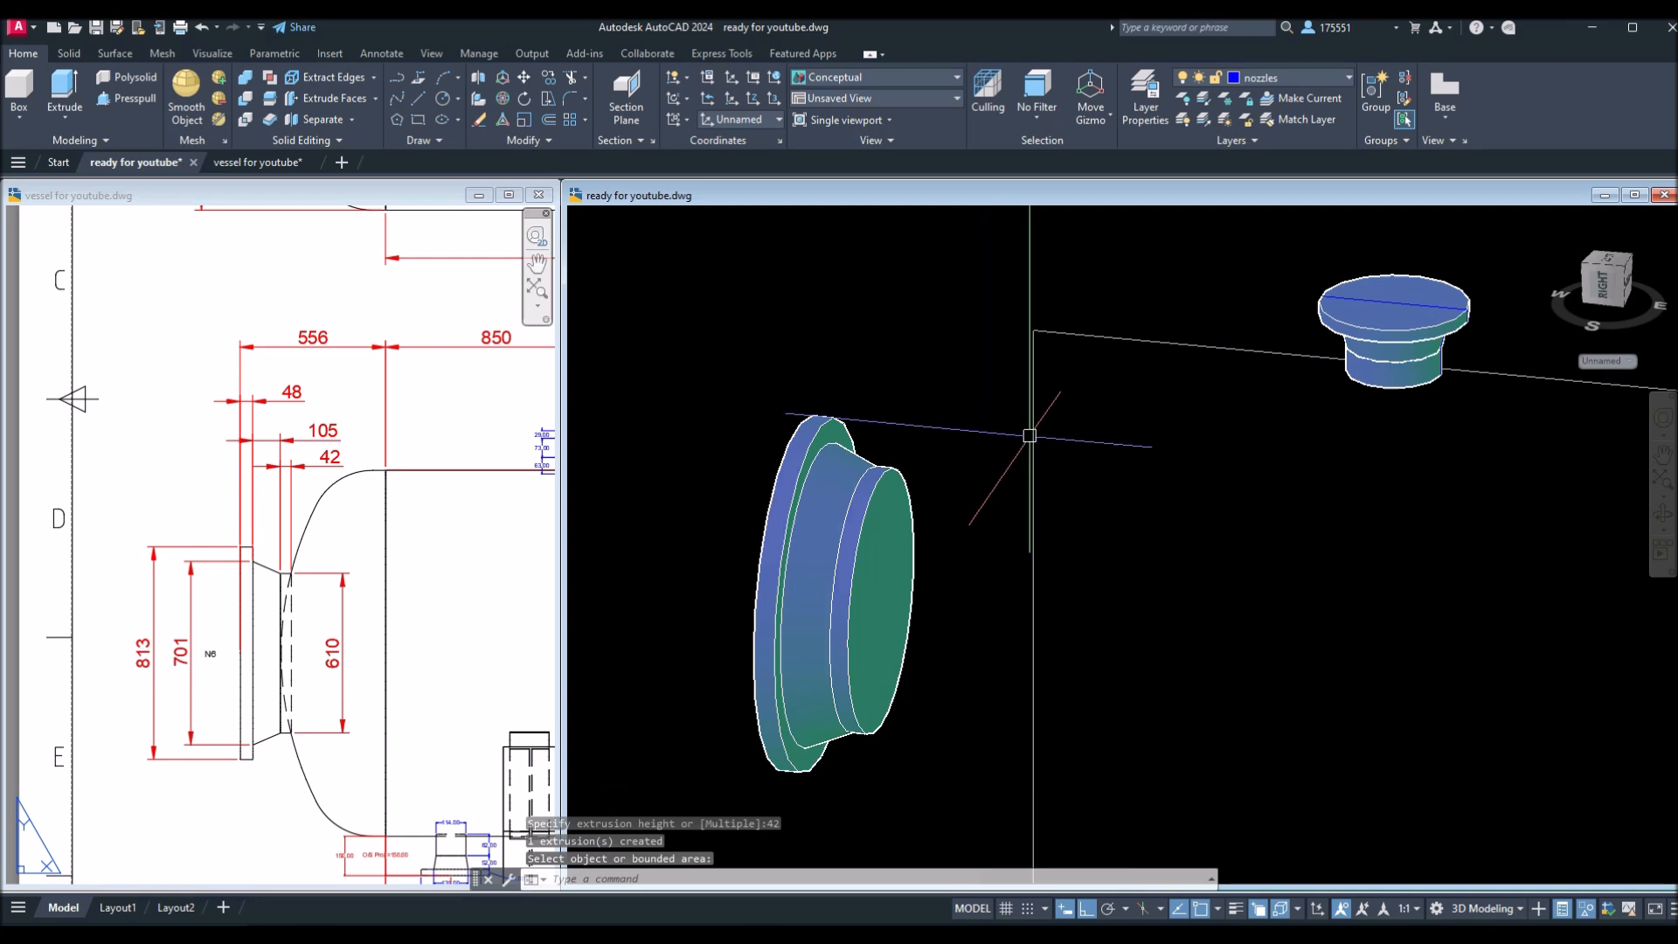
right_click(1114, 435)
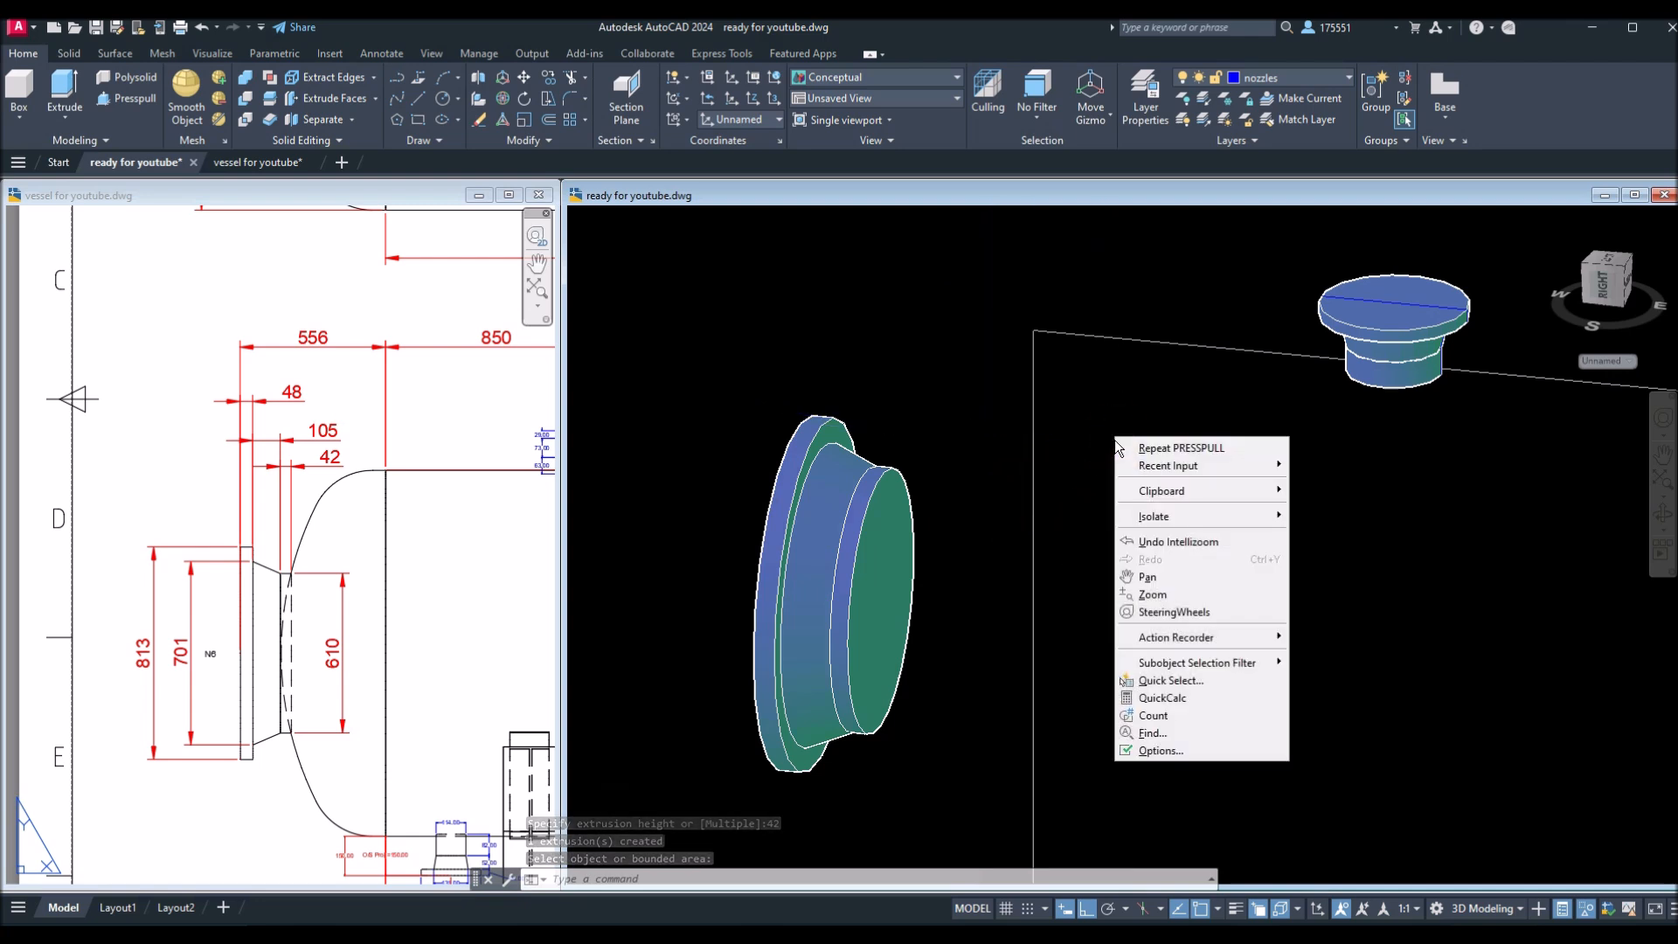
mouse_move(1179, 519)
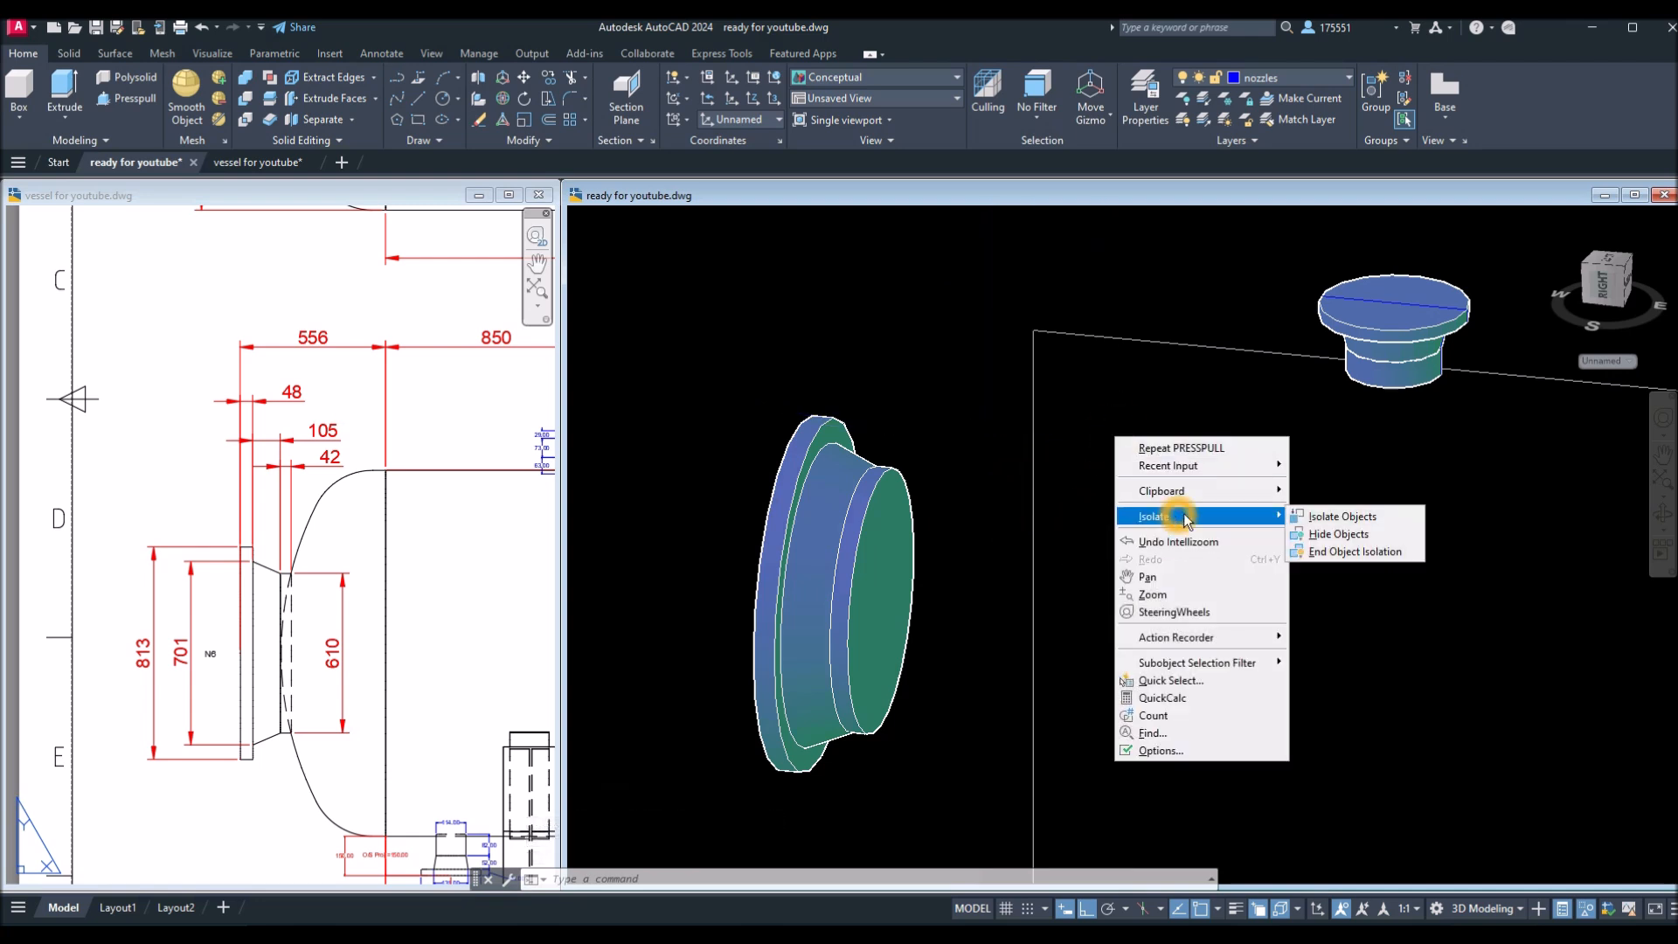
left_click(1351, 551)
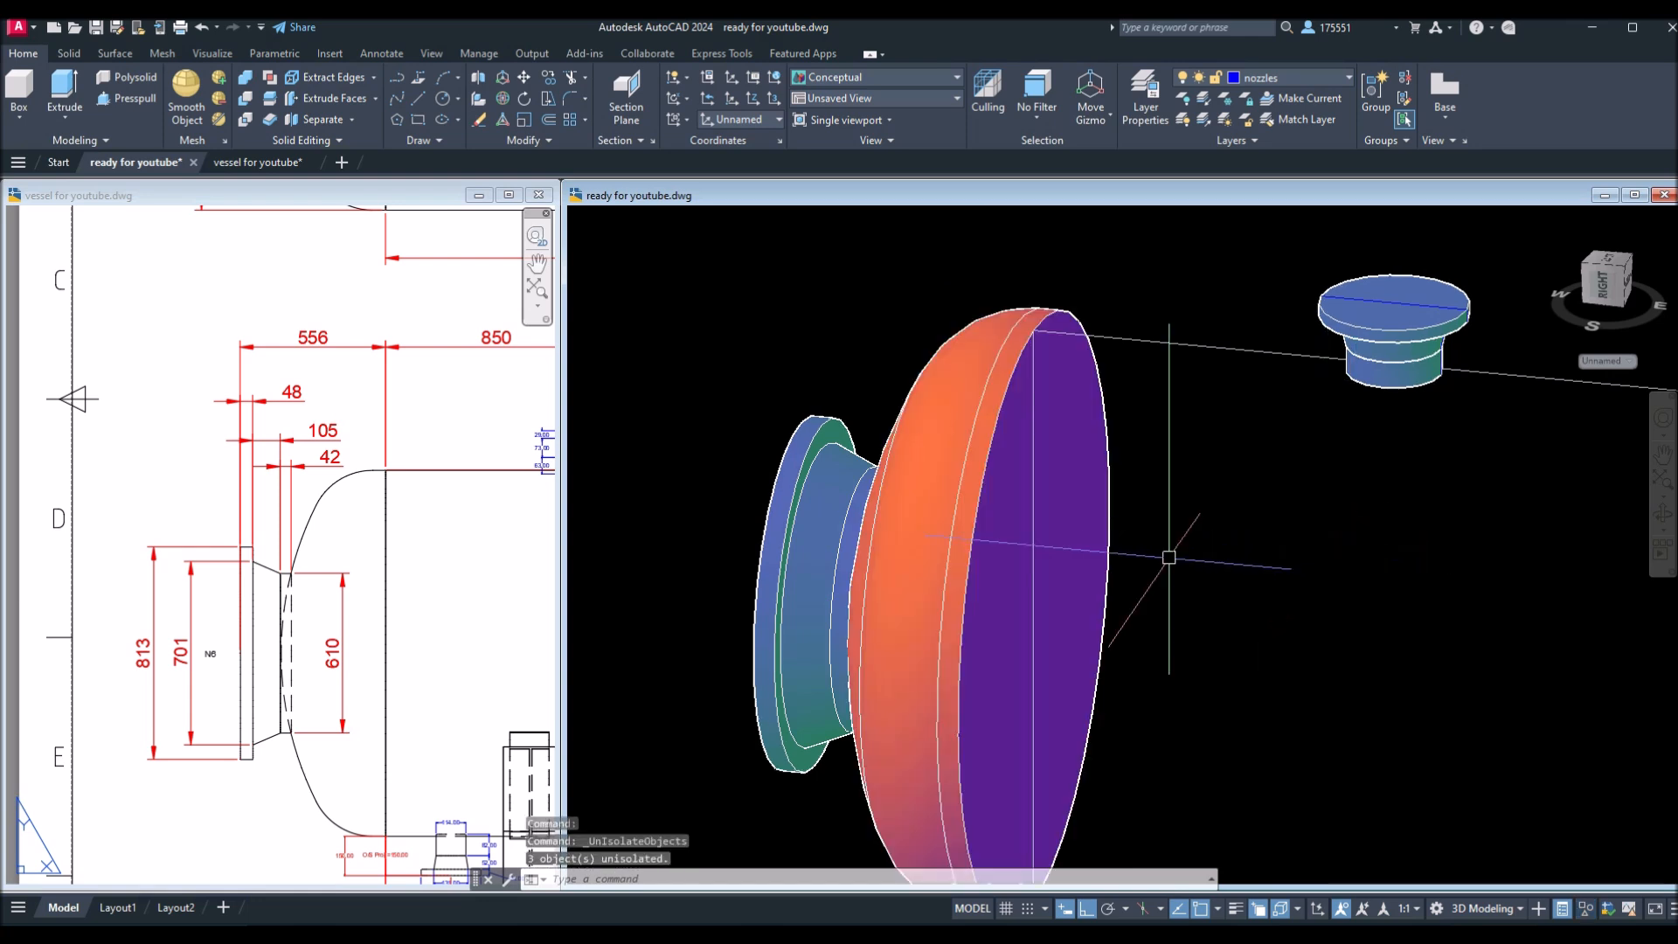
scroll(1135, 562, "down", 5)
mouse_move(1133, 562)
middle_mouse_down()
mouse_move(972, 548)
mouse_move(1105, 580)
middle_mouse_up()
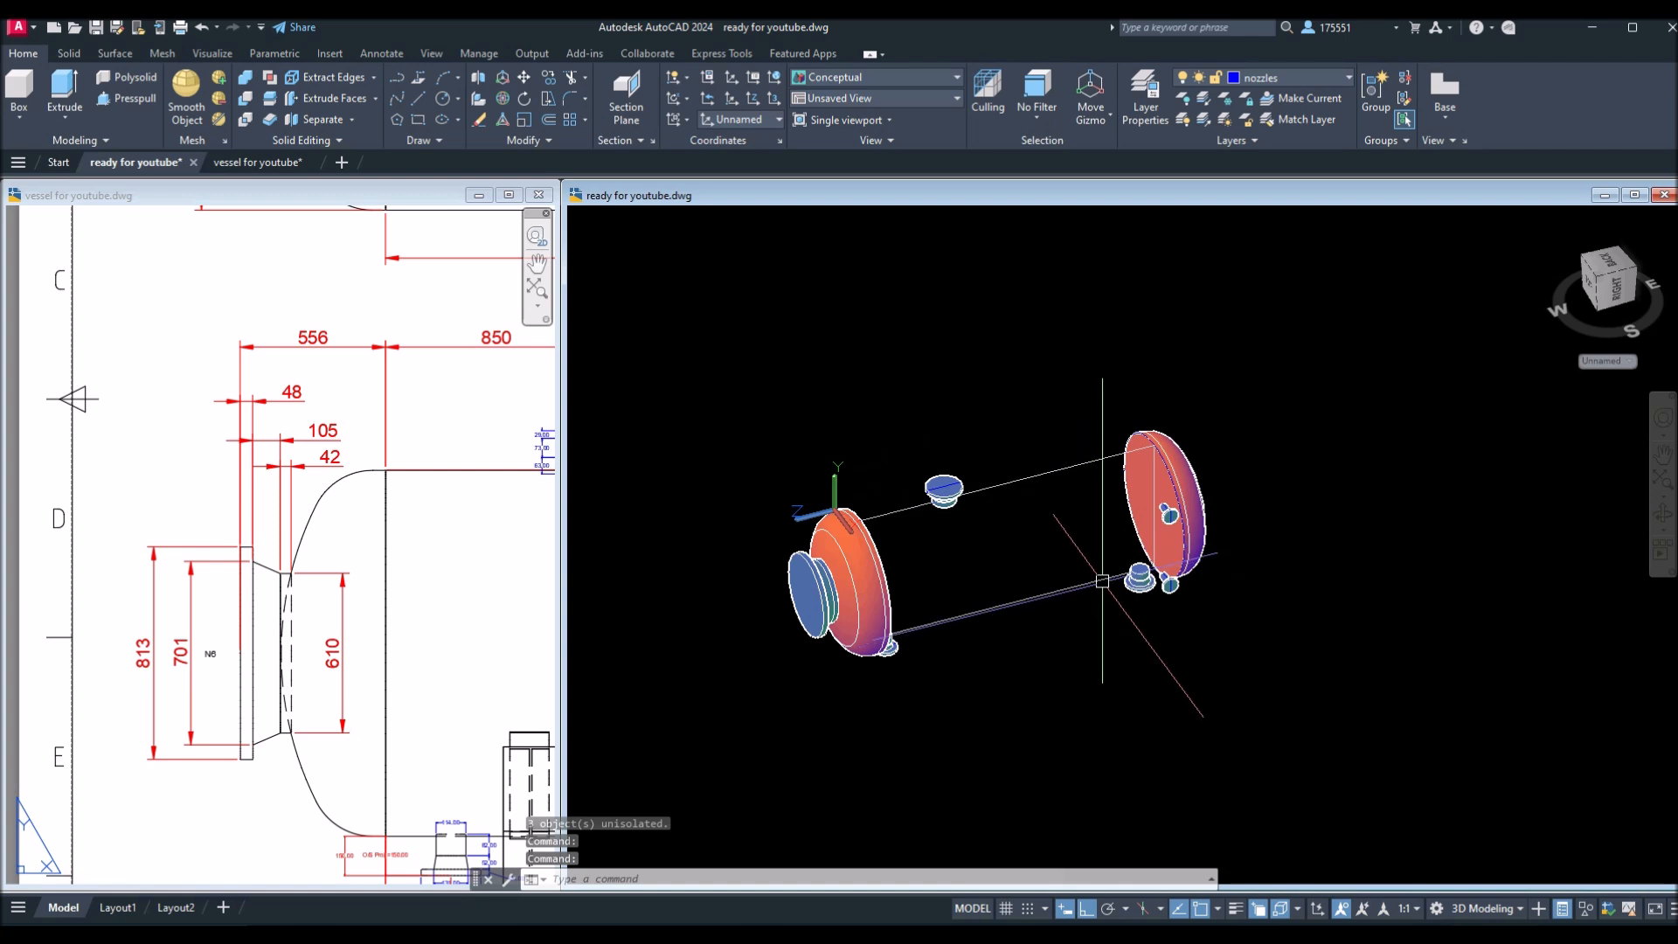
Extrude the 1400 mm diameter circle at the far dish head up to the N6-side dish head's edge to form the vessel shell.
scroll(1160, 456, "up", 2)
scroll(1159, 455, "down", 5)
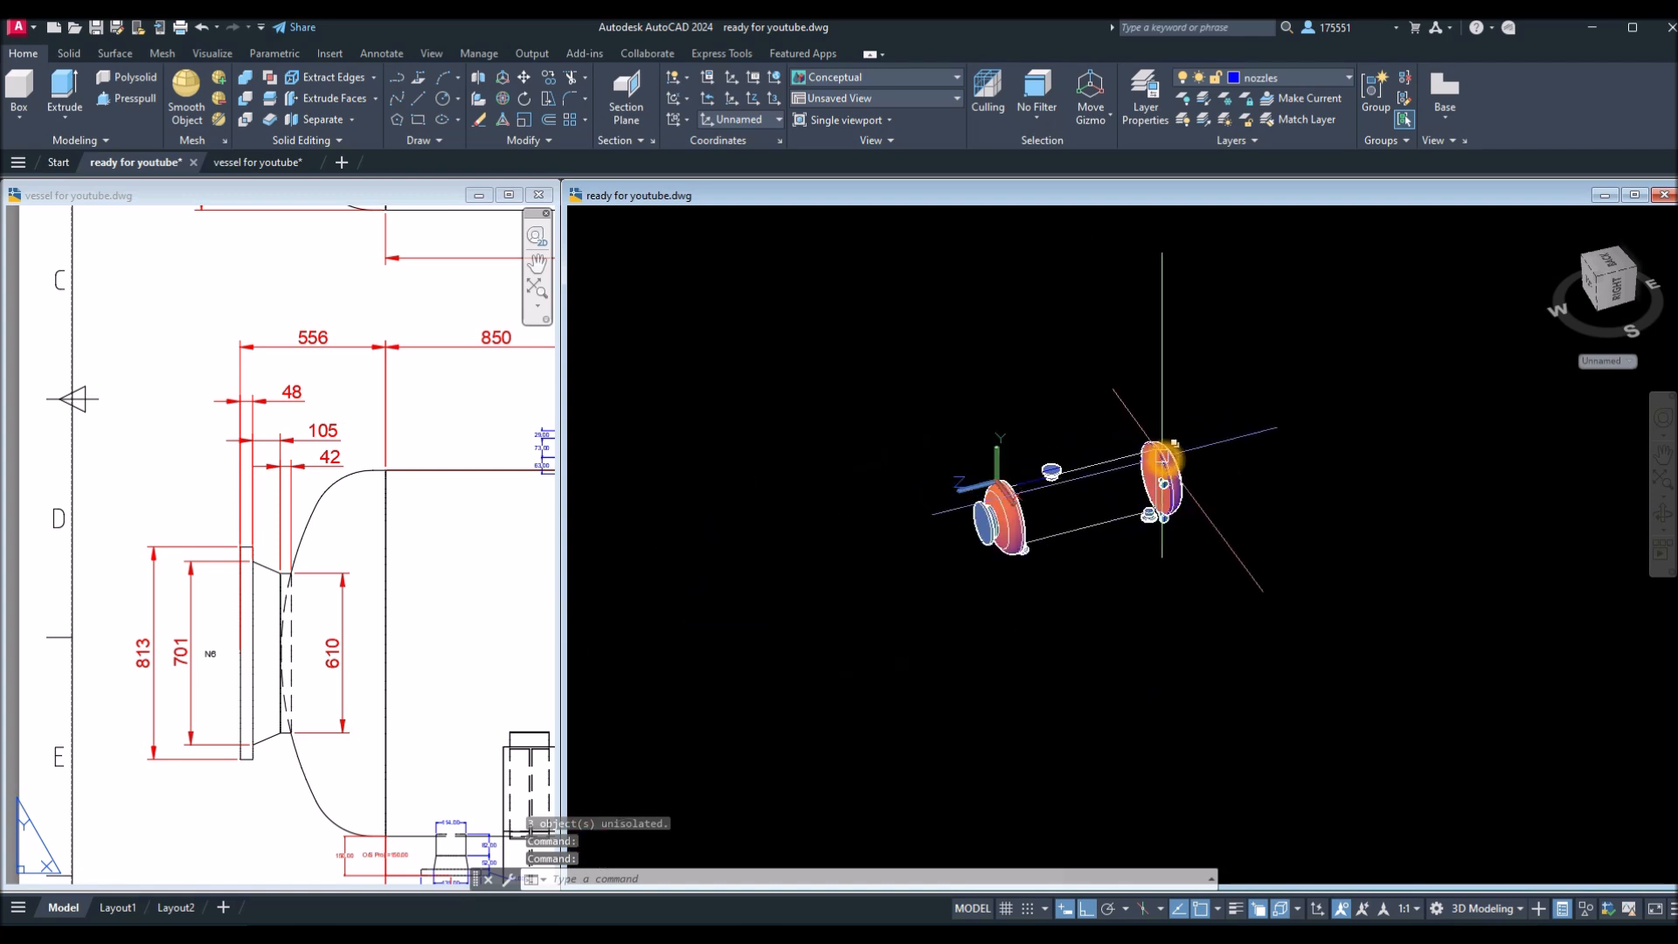
scroll(1166, 454, "up", 2)
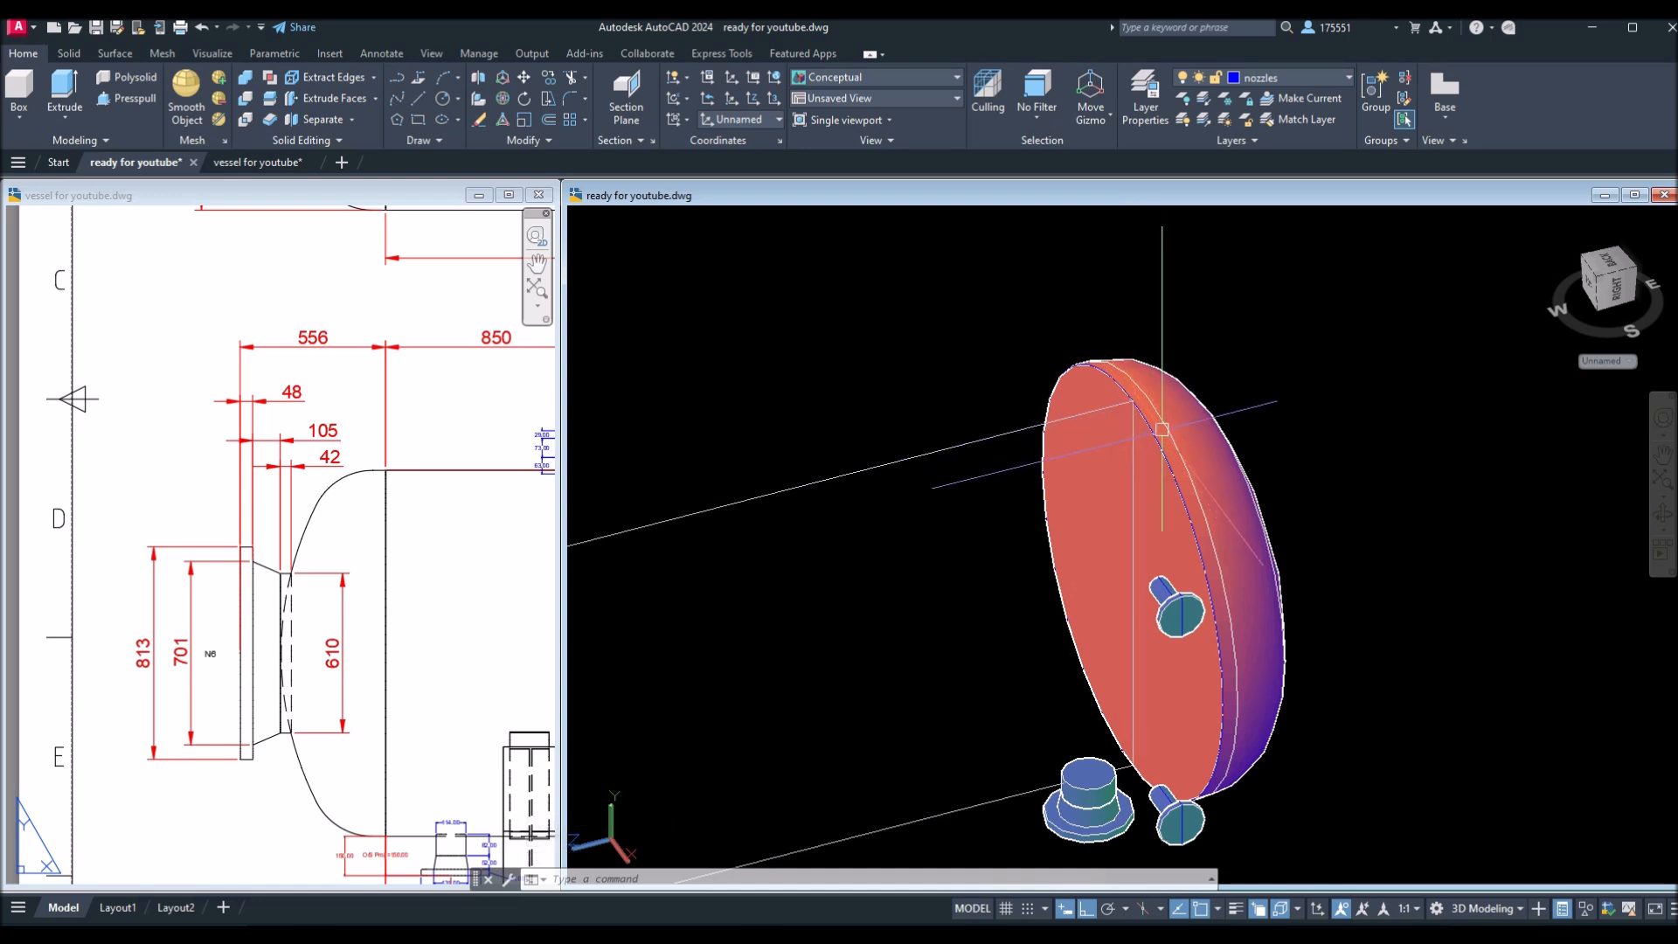
left_click(1179, 463)
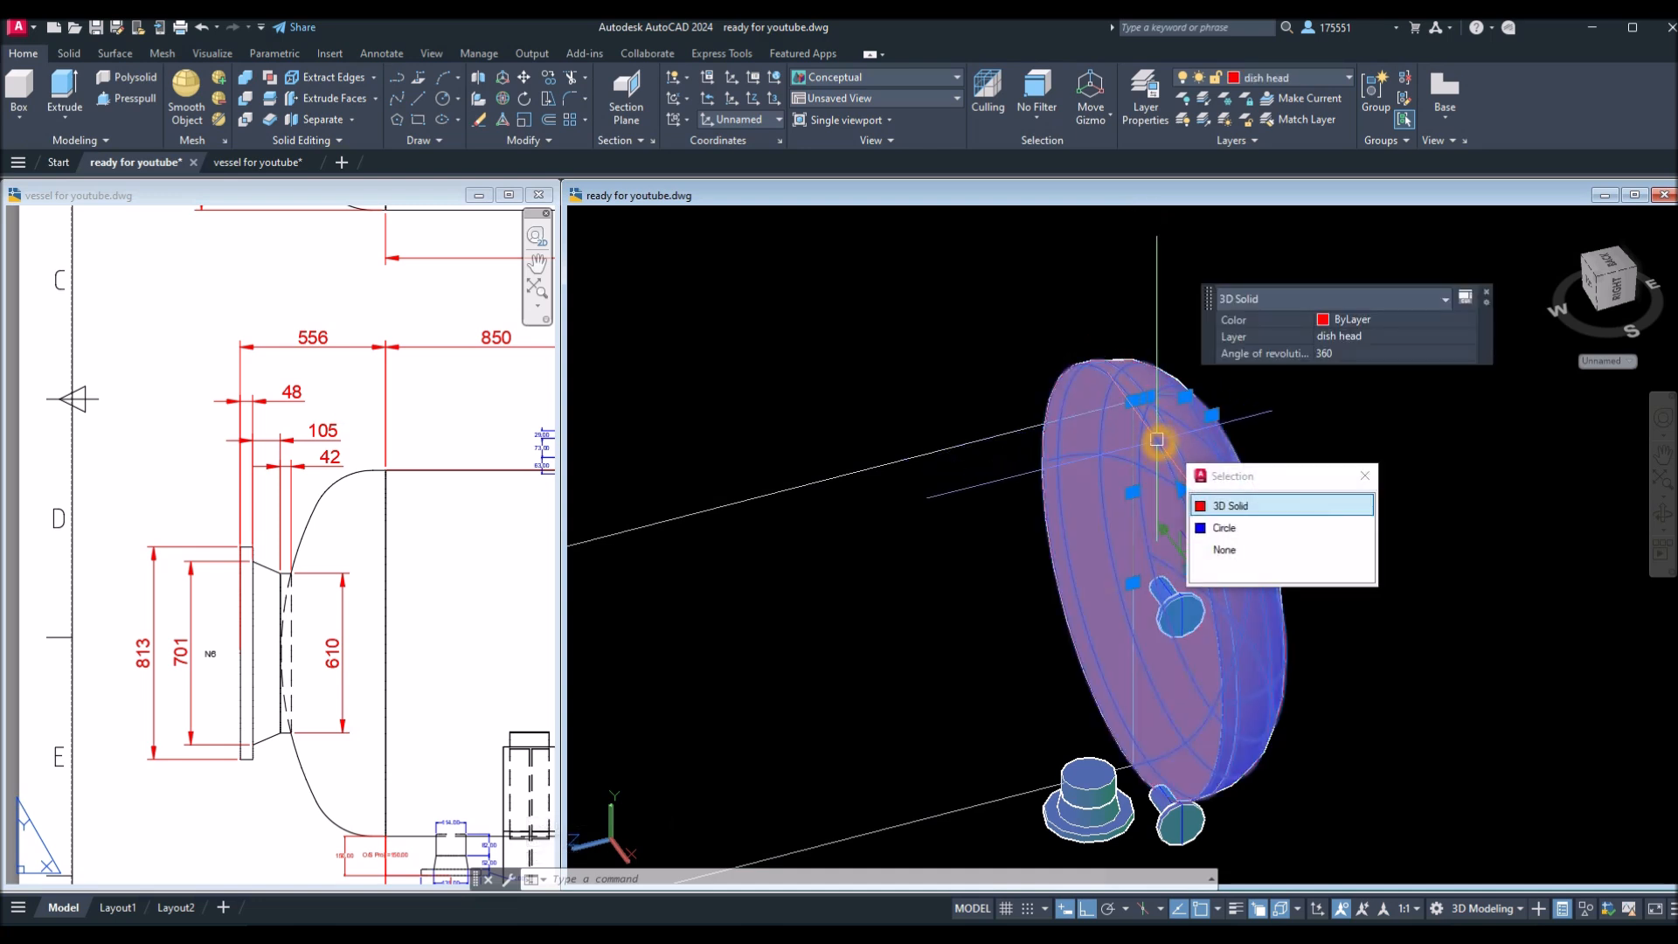
left_click(1225, 529)
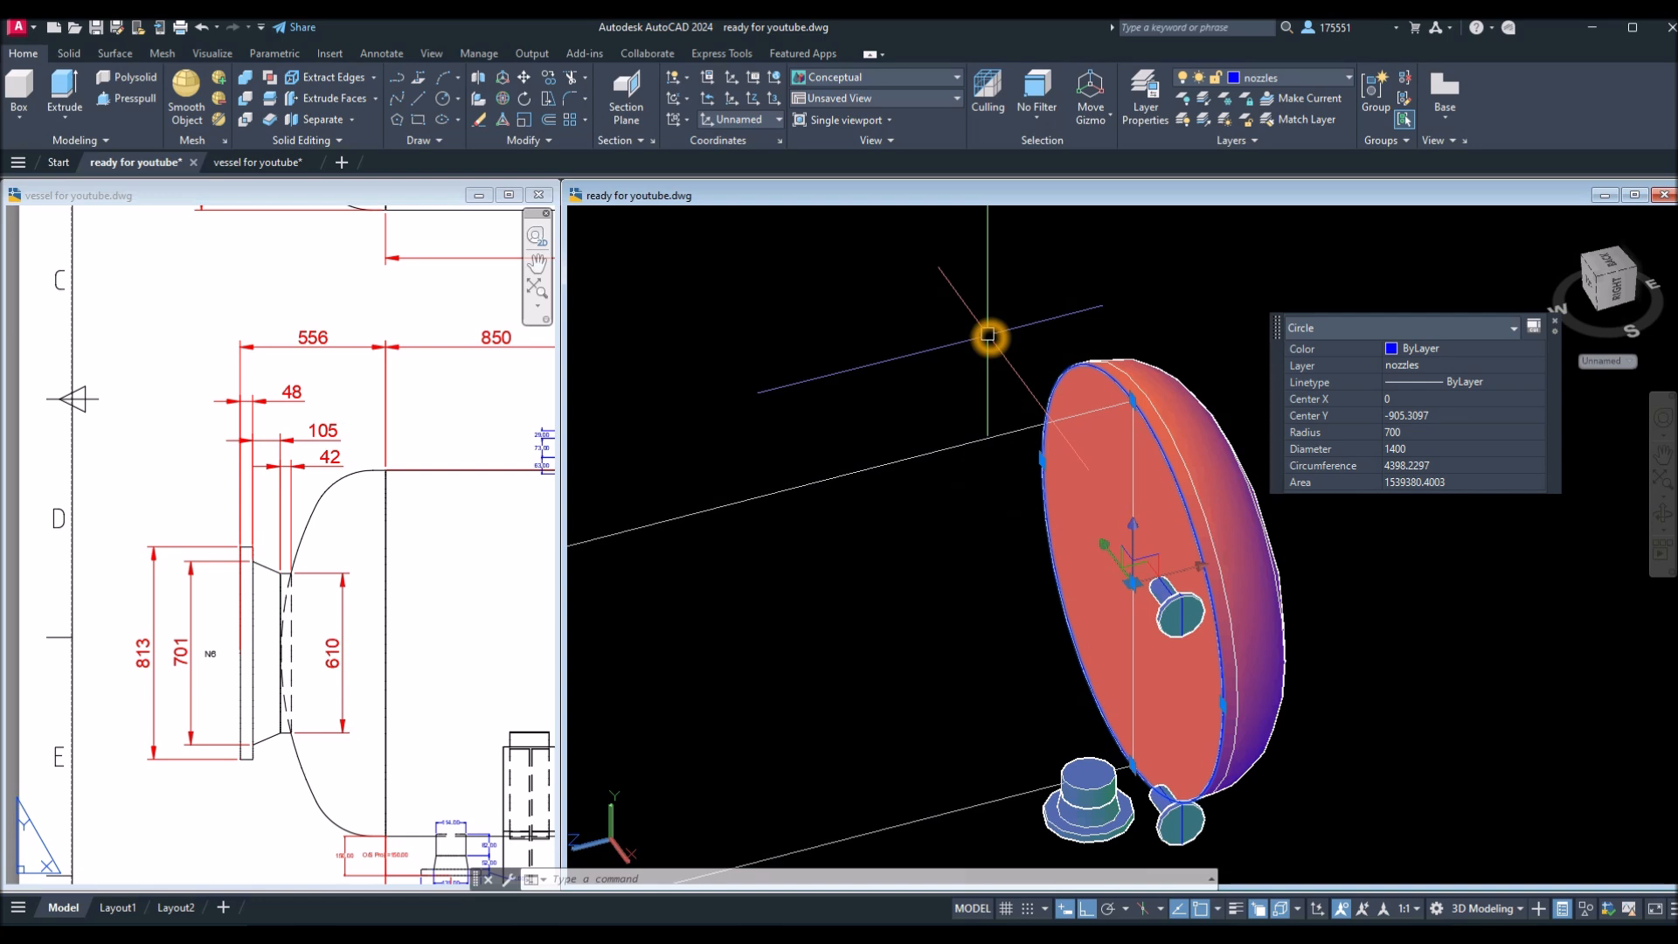
key("Escape")
type("ext")
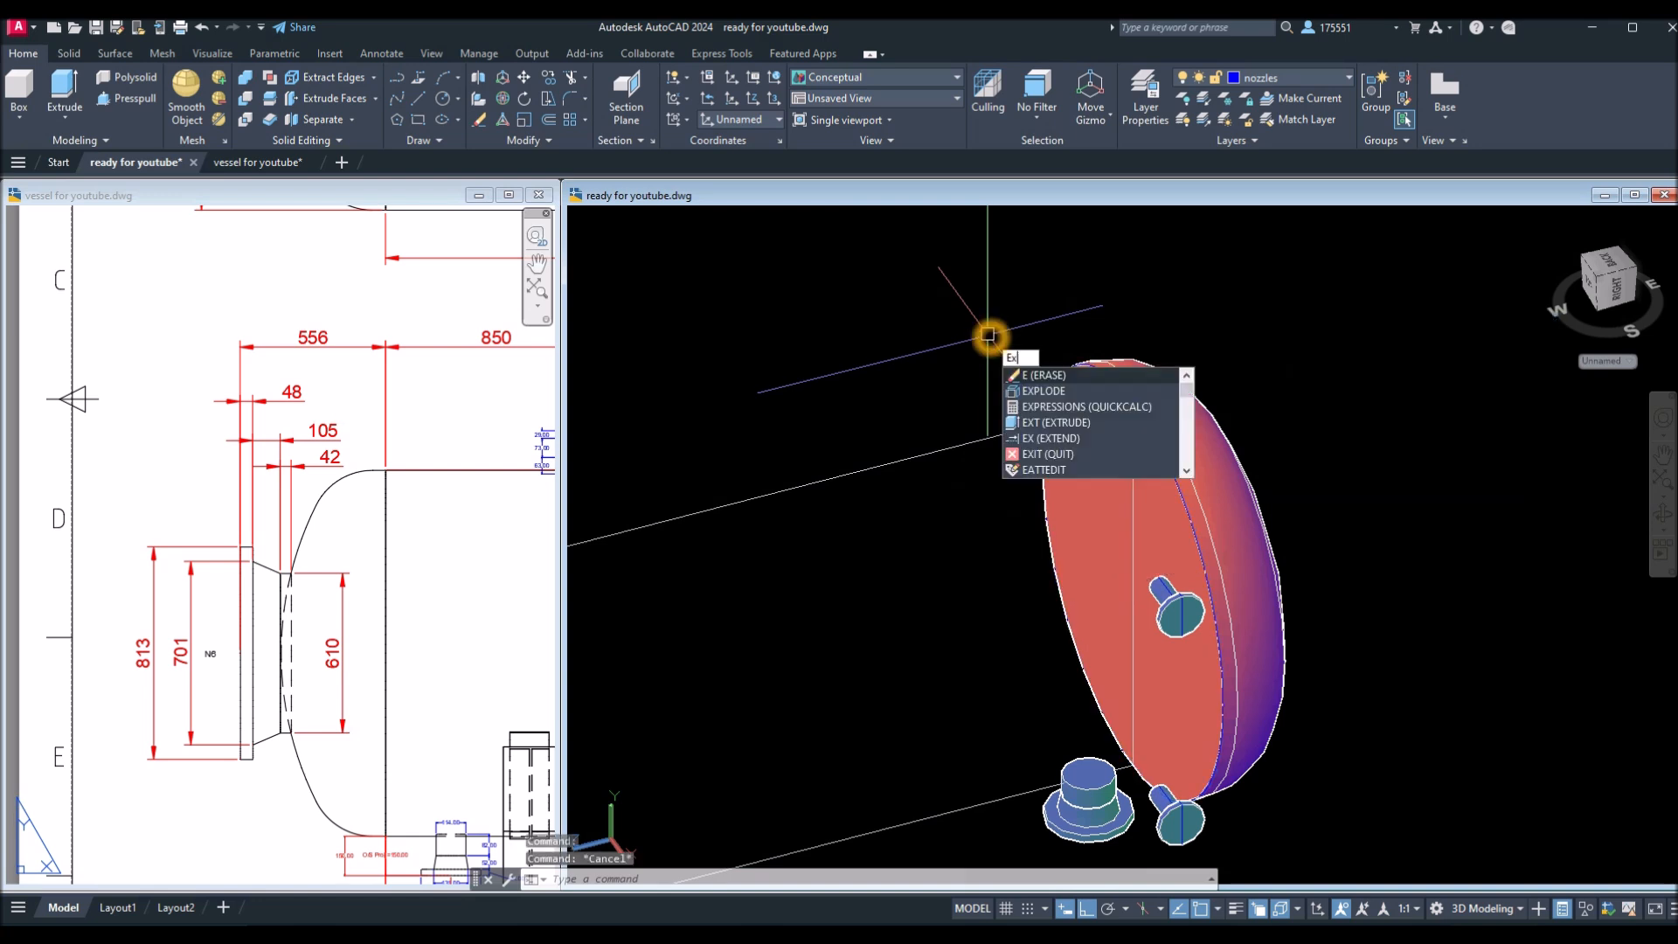
key("Return")
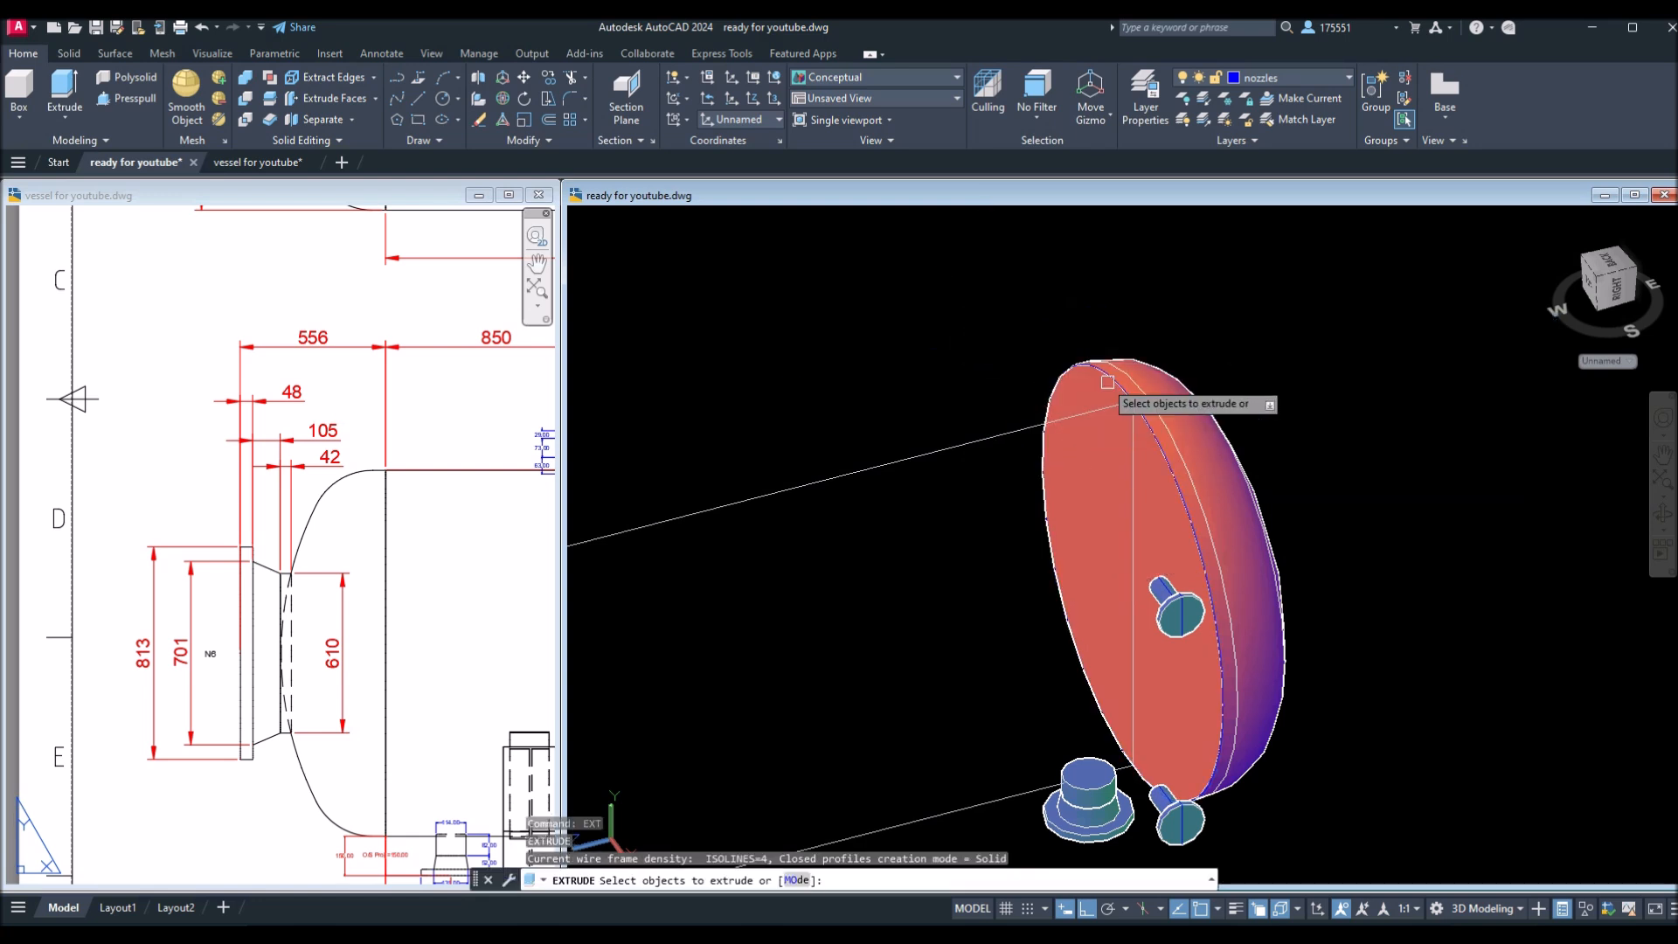
left_click(1157, 449)
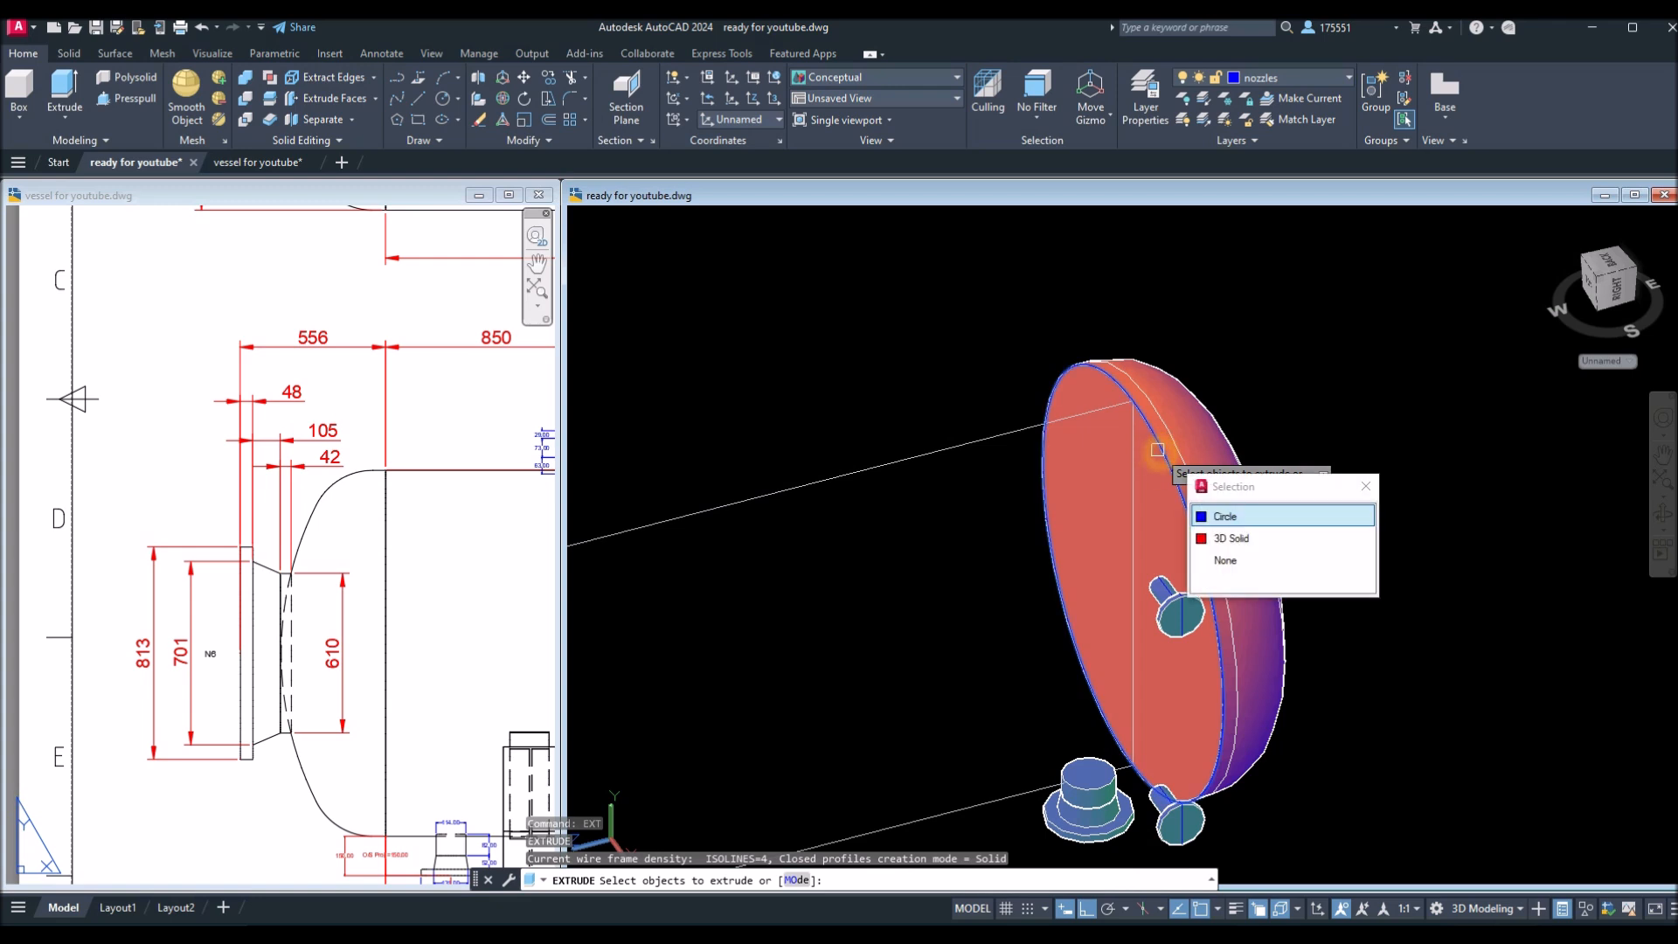
right_click(1005, 346)
left_click(1019, 358)
scroll(951, 365, "down", 2)
middle_click_drag(950, 365, 1265, 366)
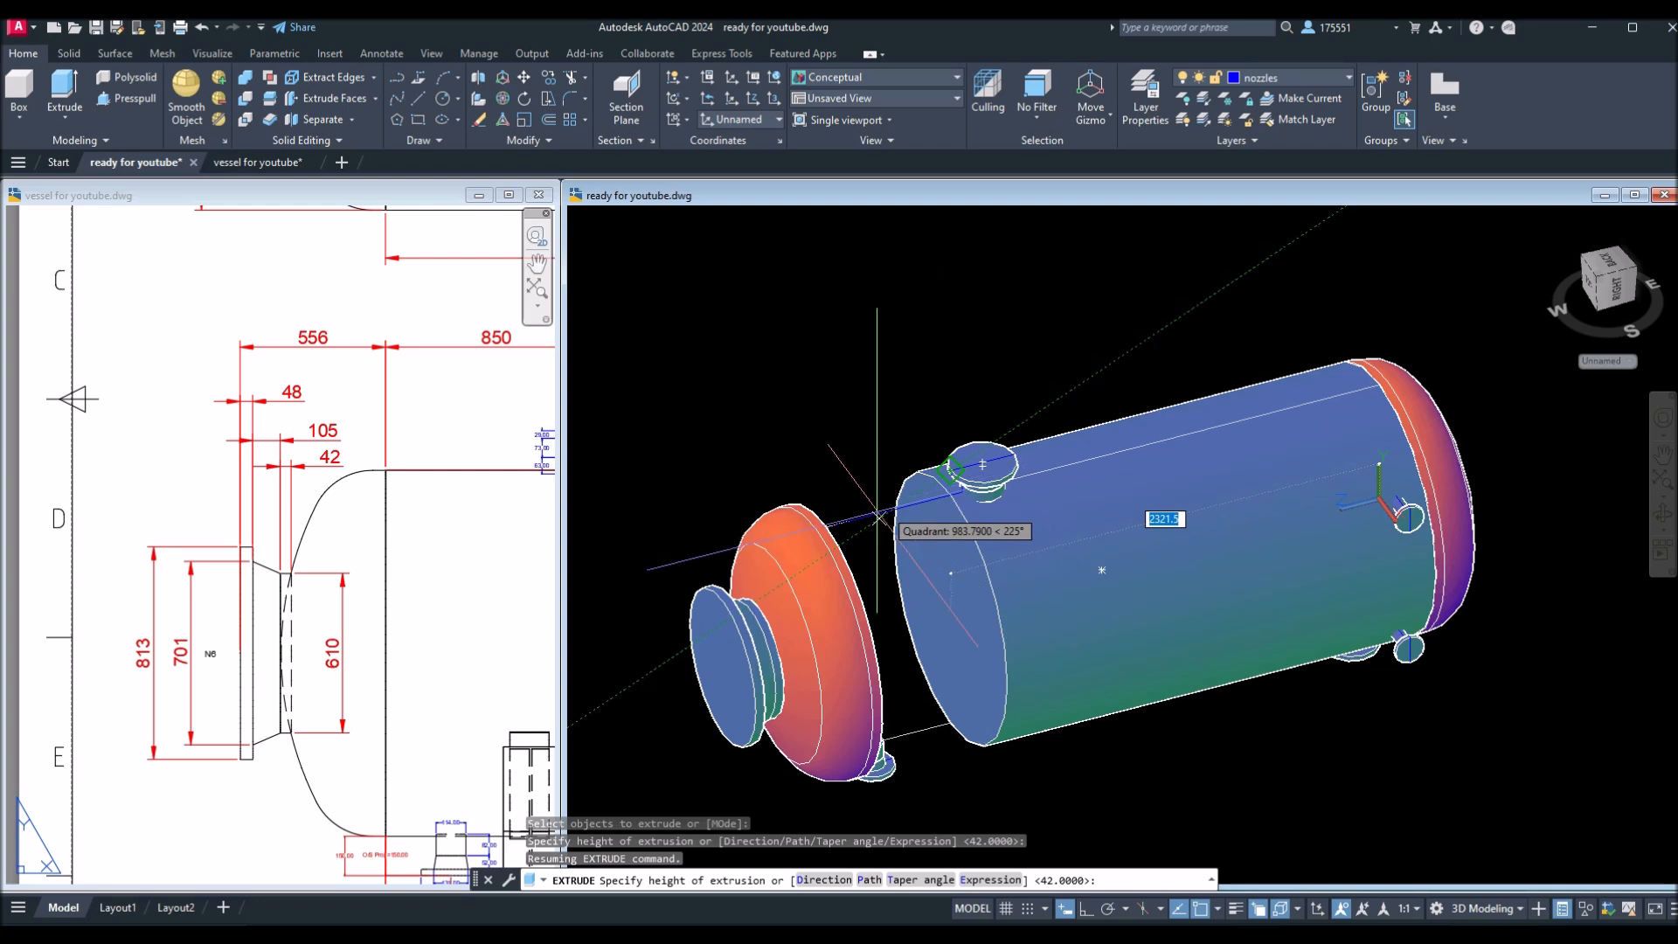
left_click(845, 525)
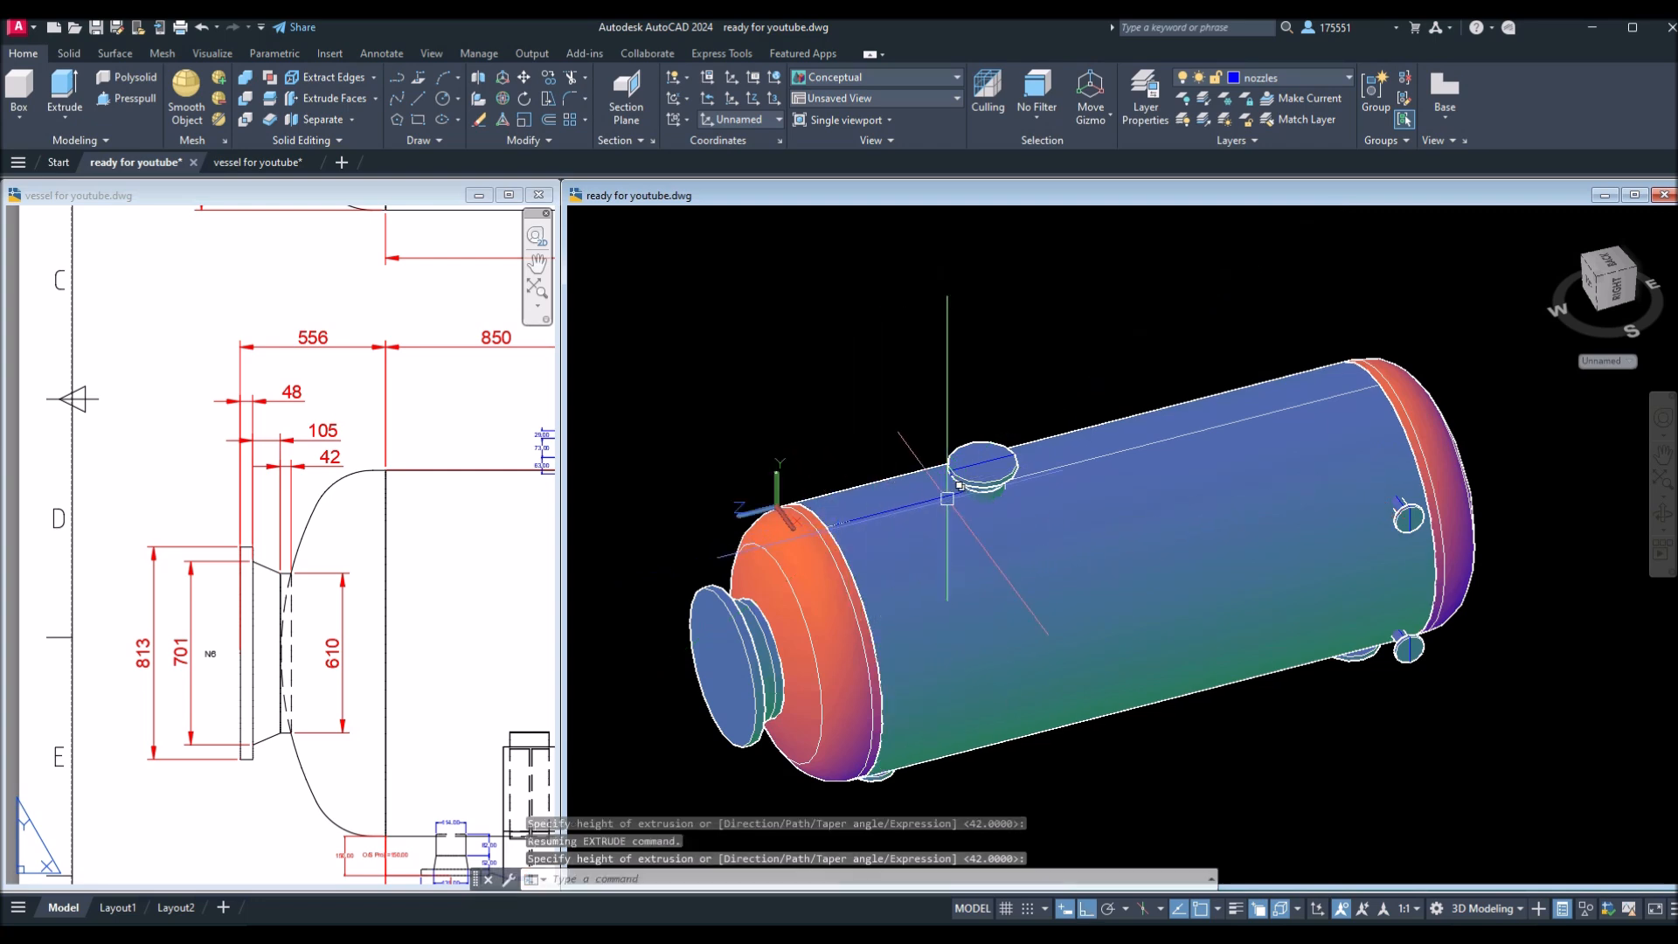
Set the visual style of the vessel model view to Realistic.
middle_click_drag(948, 501, 907, 449, "shift")
left_click(682, 218)
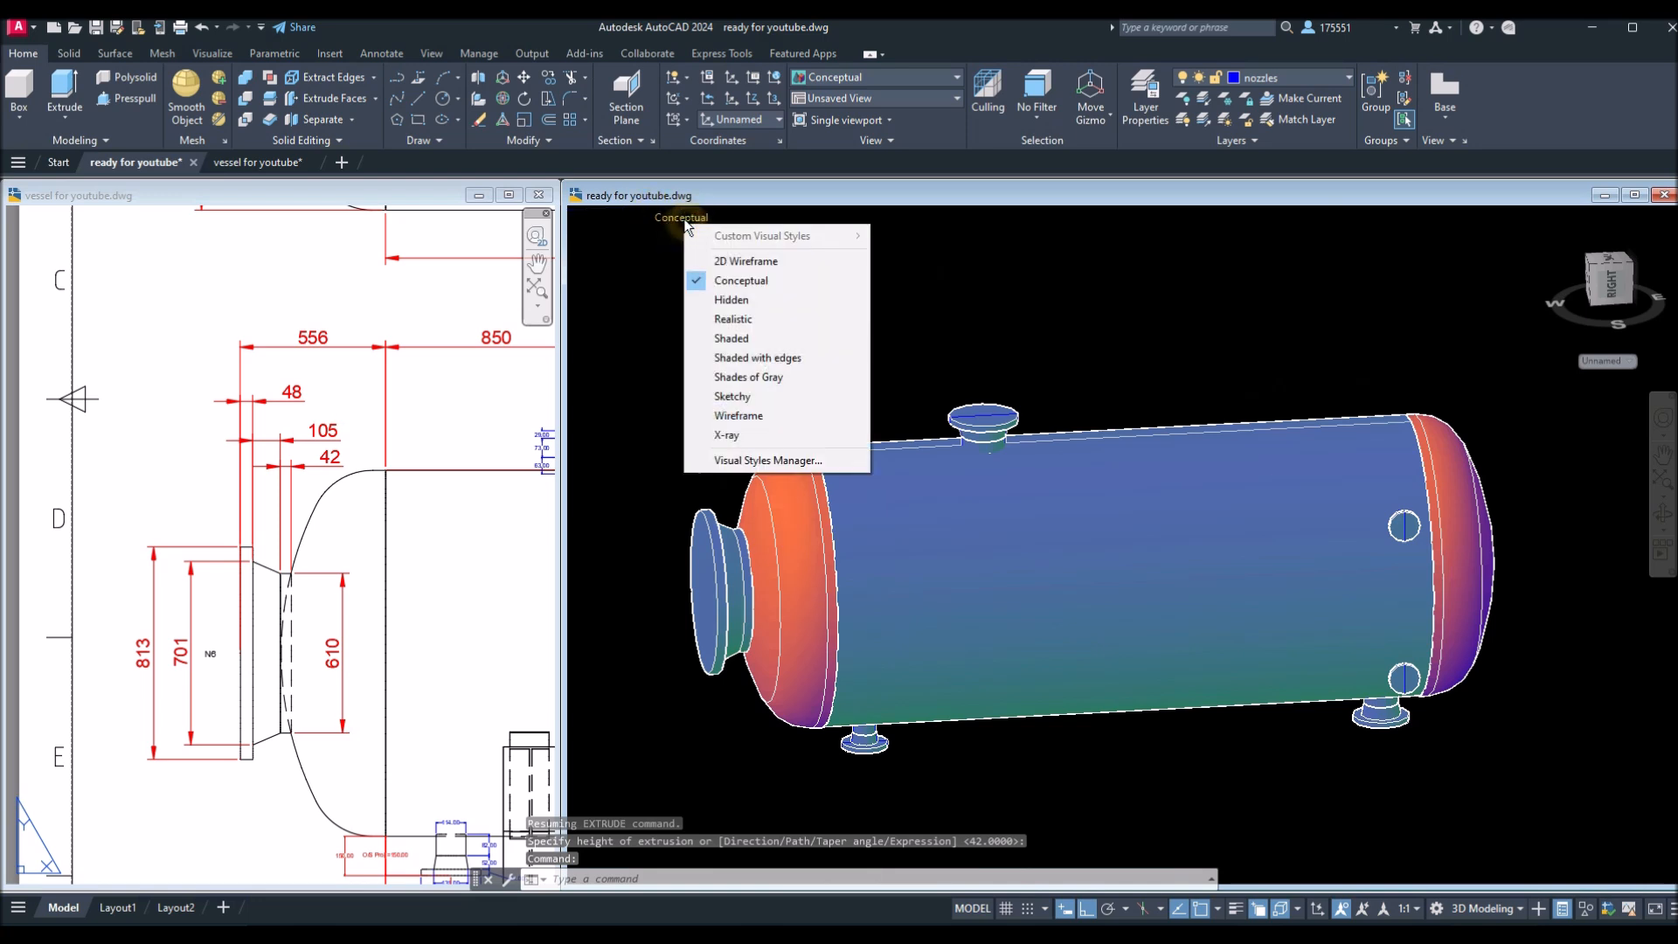
left_click(737, 318)
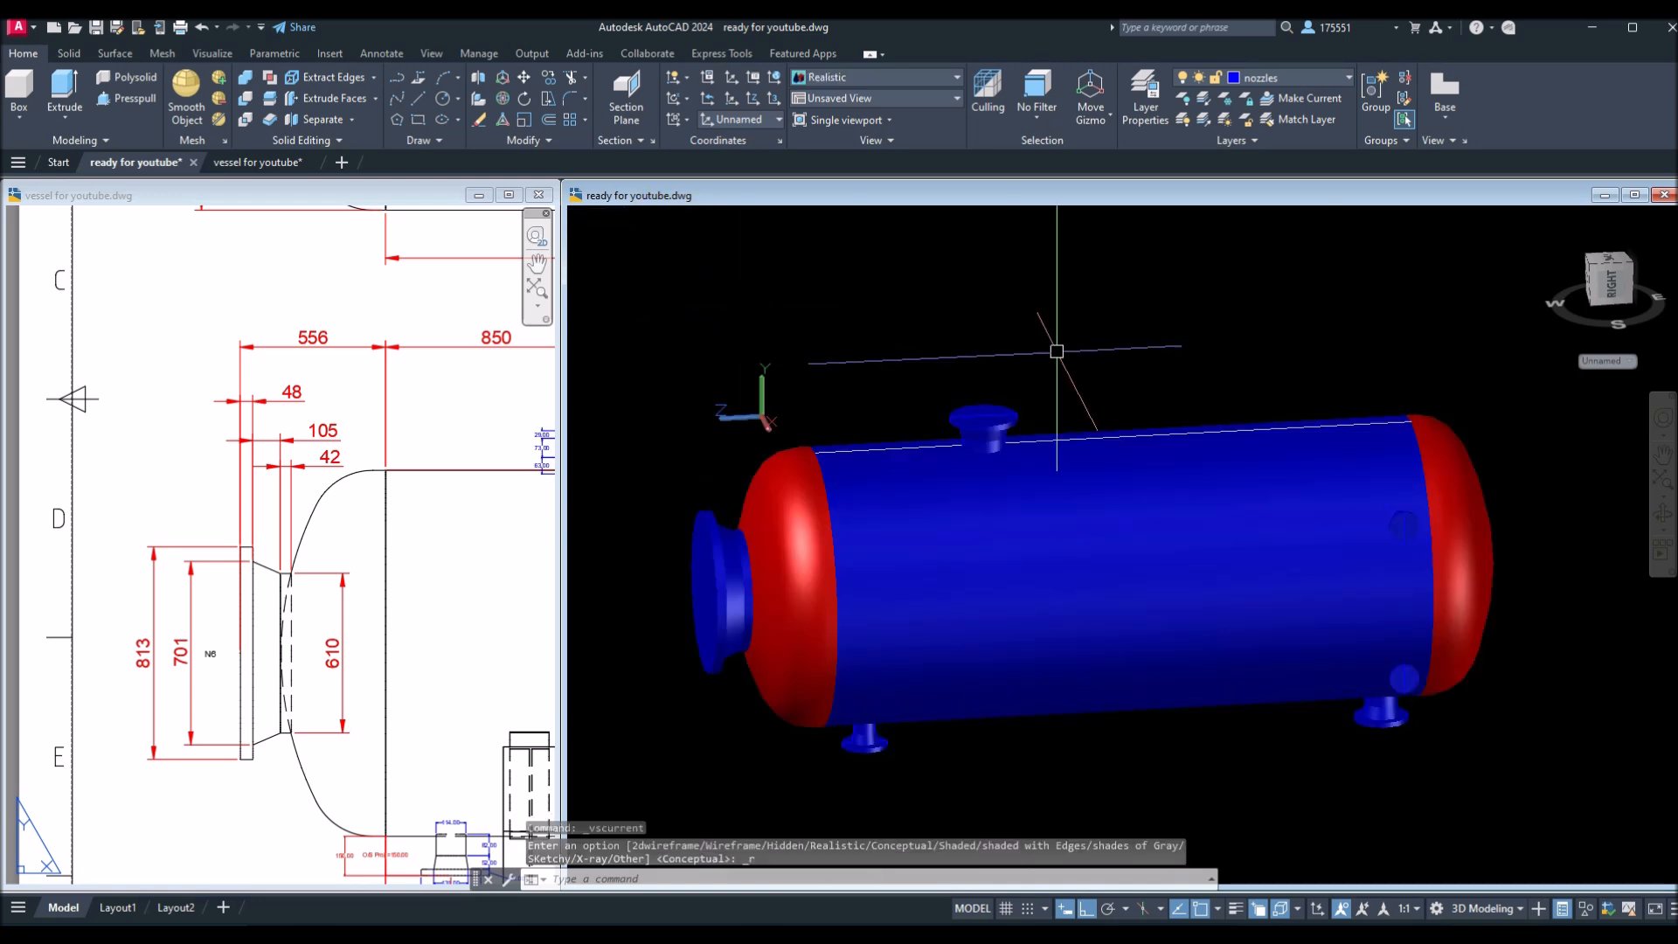
Move the cylindrical shell solid to the vessel layer.
left_click(1040, 490)
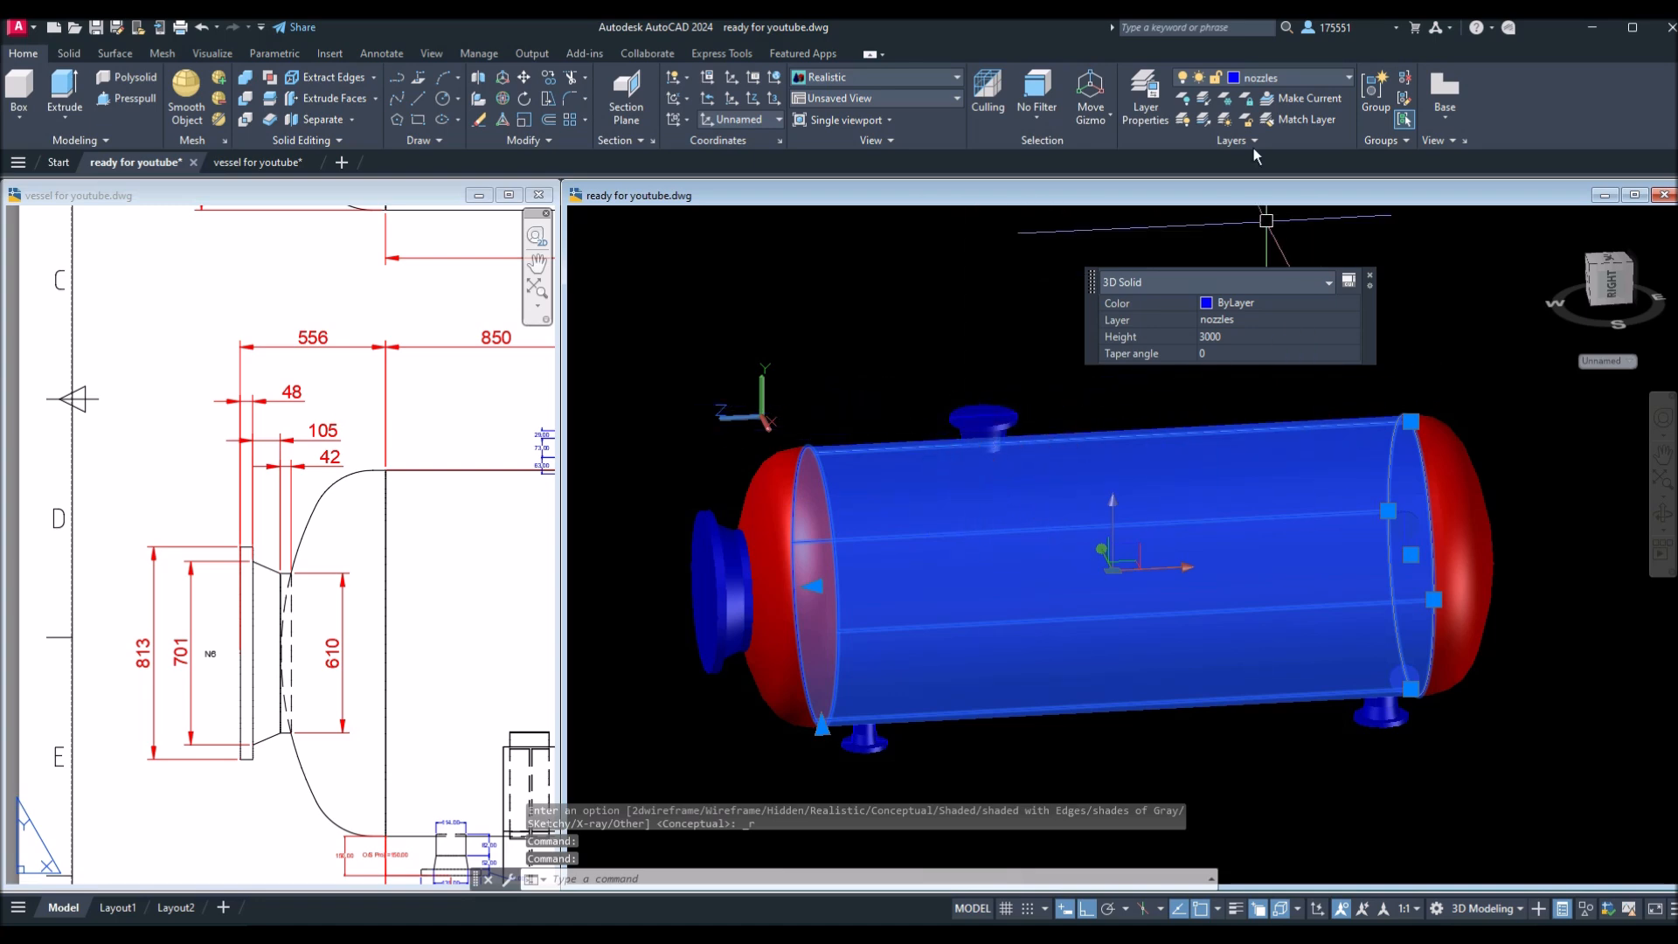
left_click(1349, 78)
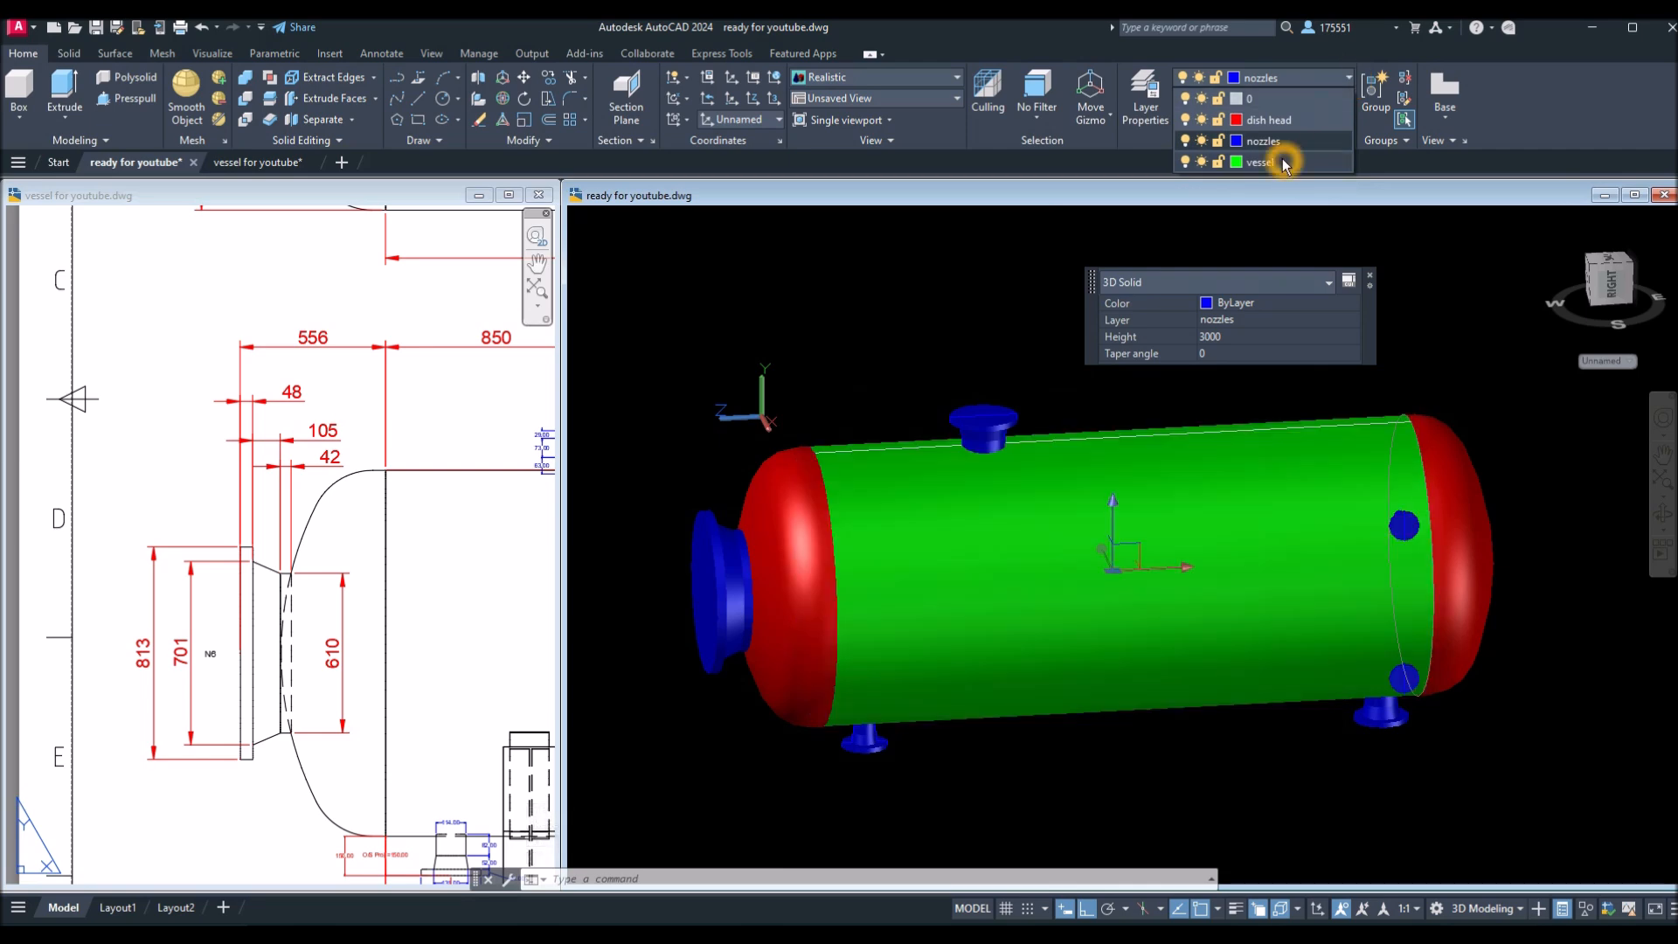
left_click(1285, 162)
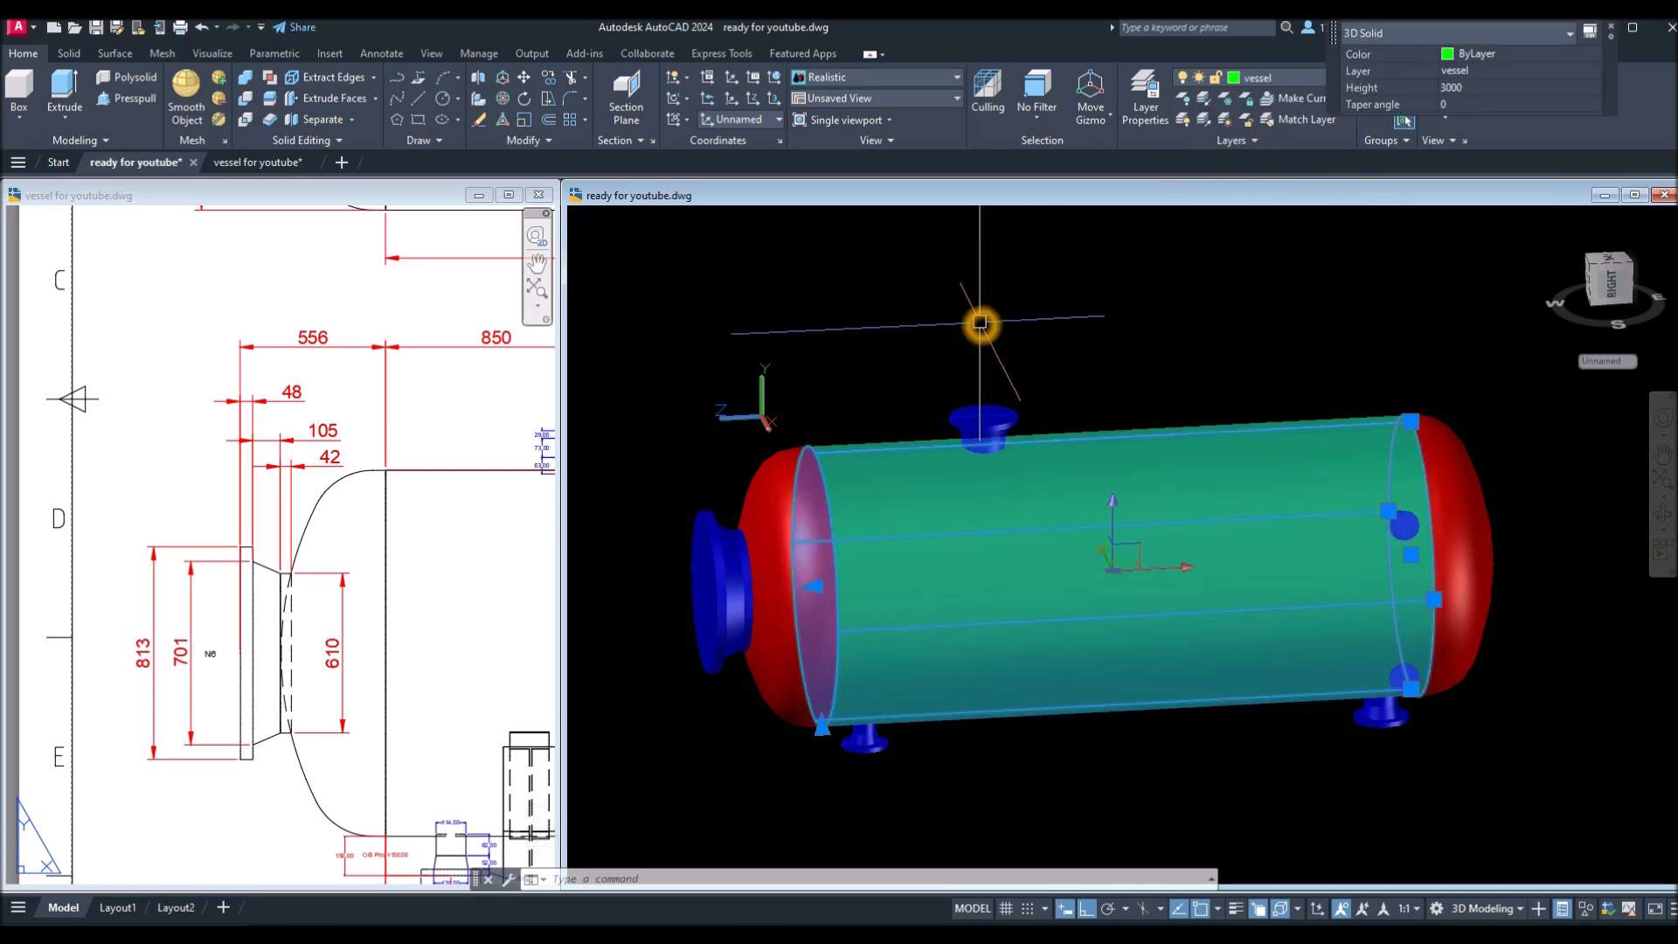
key("Escape")
mouse_move(1166, 326)
middle_mouse_down("shift")
mouse_move(1123, 370)
mouse_move(1057, 292)
mouse_move(1185, 368)
mouse_move(1200, 324)
middle_mouse_up("shift")
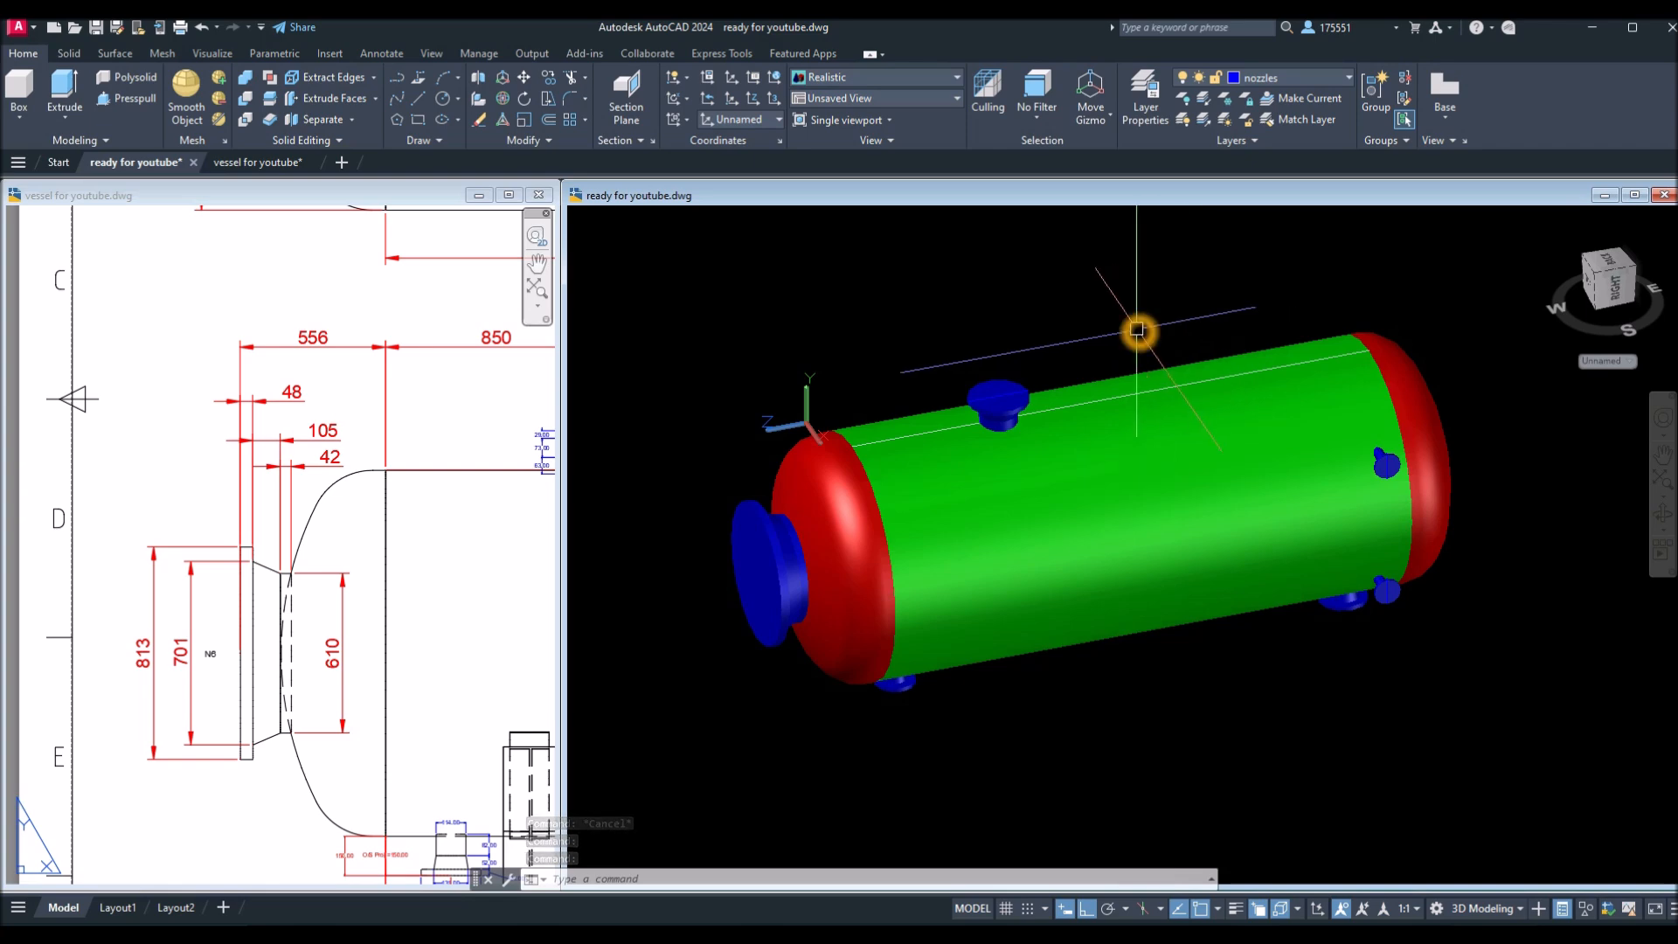
Examine the saddle supports in the reference drawing's front view and in the reference file's 3D model.
left_click(465, 628)
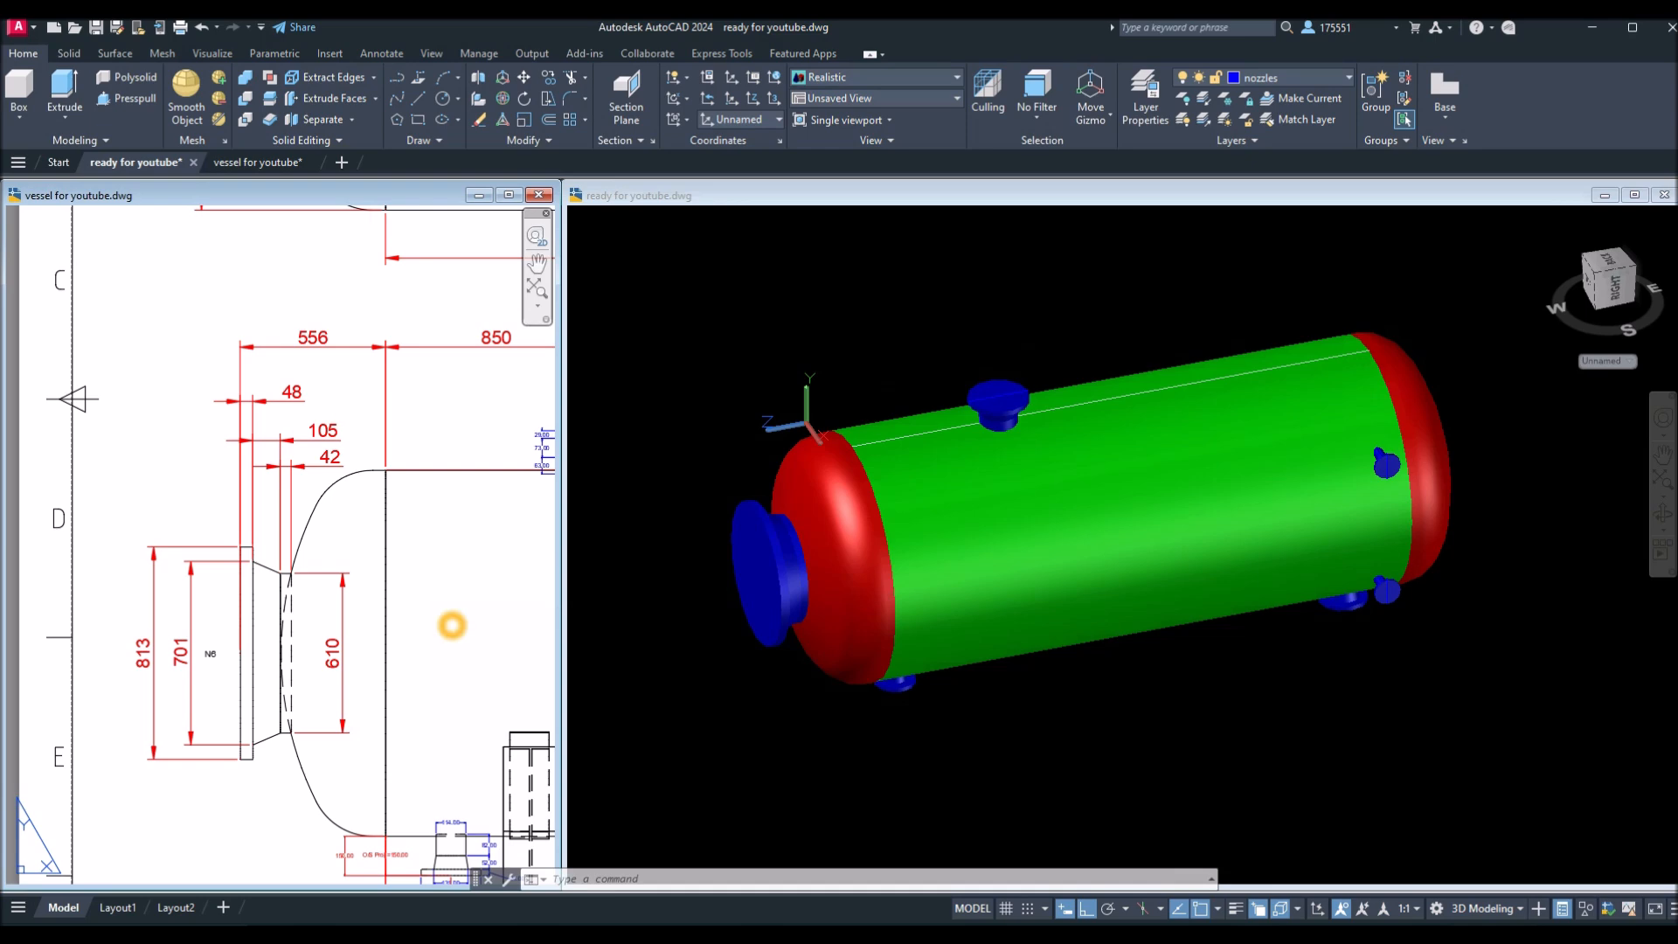
scroll(456, 605, "down", 3)
scroll(456, 605, "up", 2)
middle_click_drag(456, 605, 319, 416)
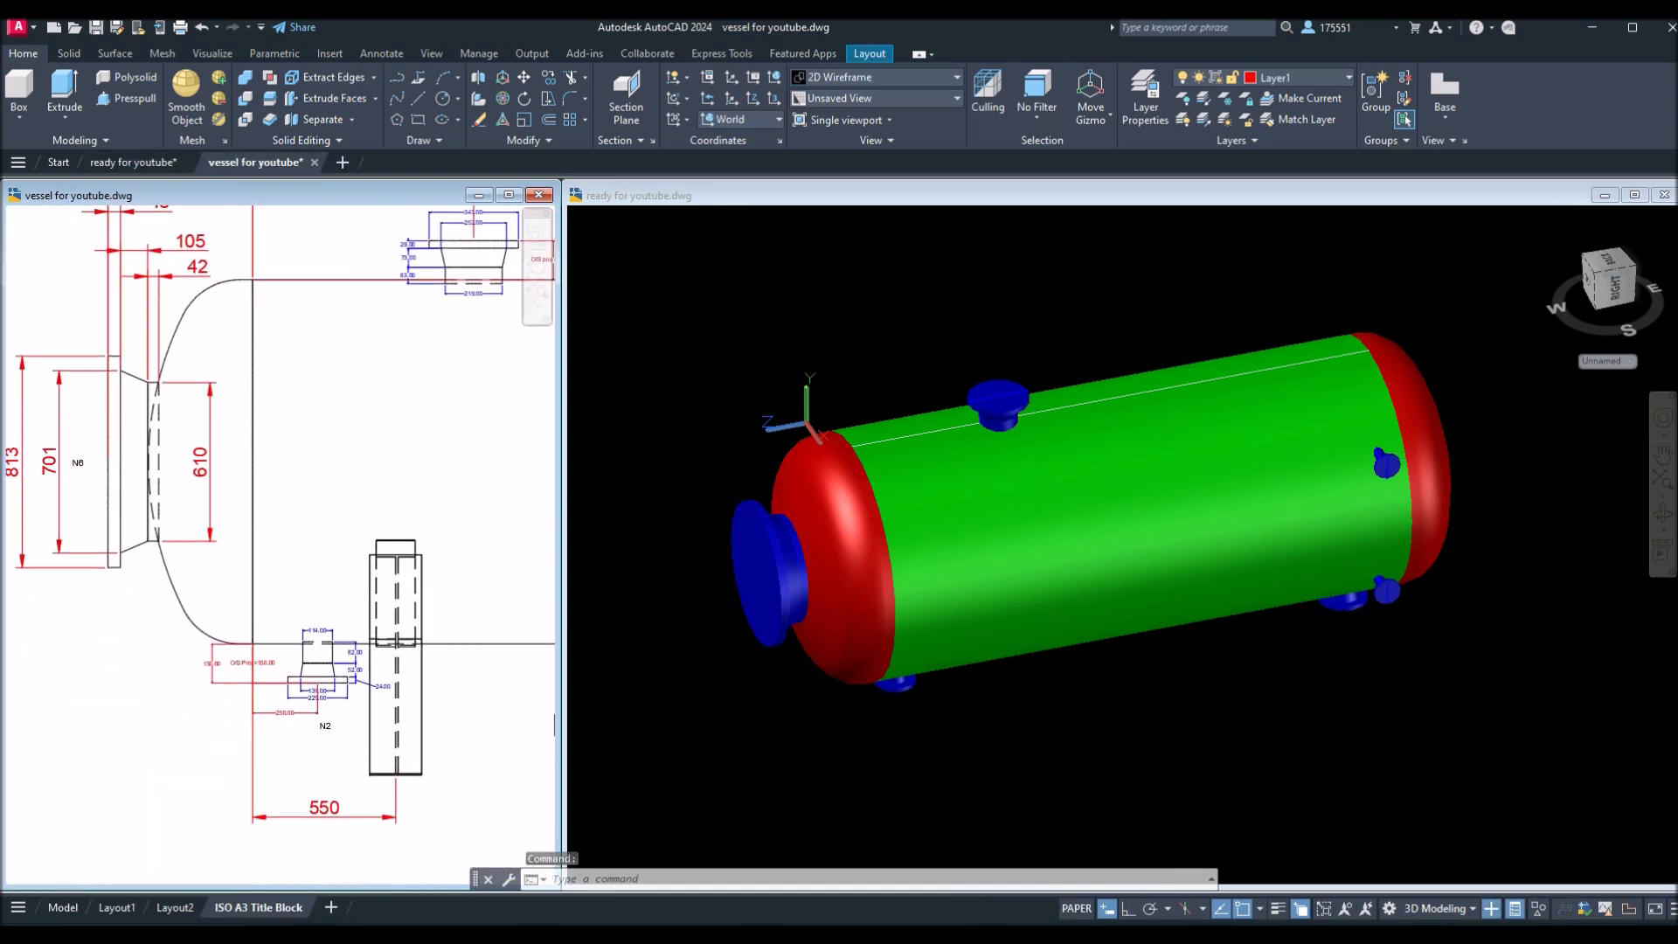
scroll(291, 511, "down", 4)
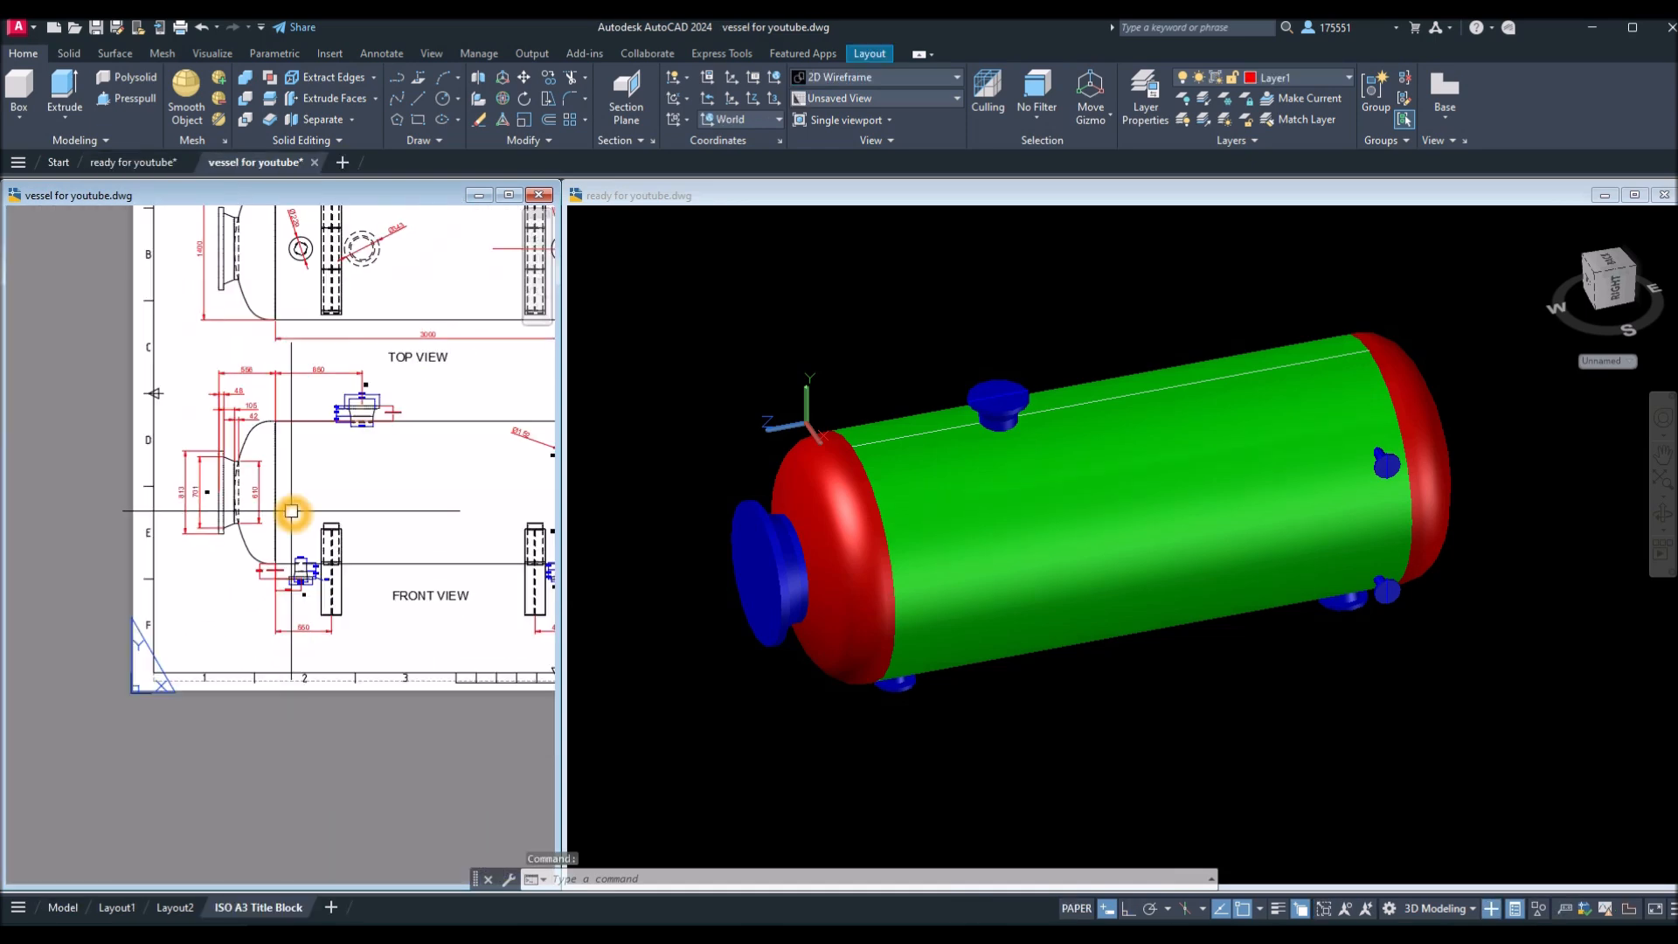
left_click(58, 915)
middle_click_drag(179, 612, 550, 611, "shift")
scroll(337, 599, "down", 3)
left_click(1516, 670)
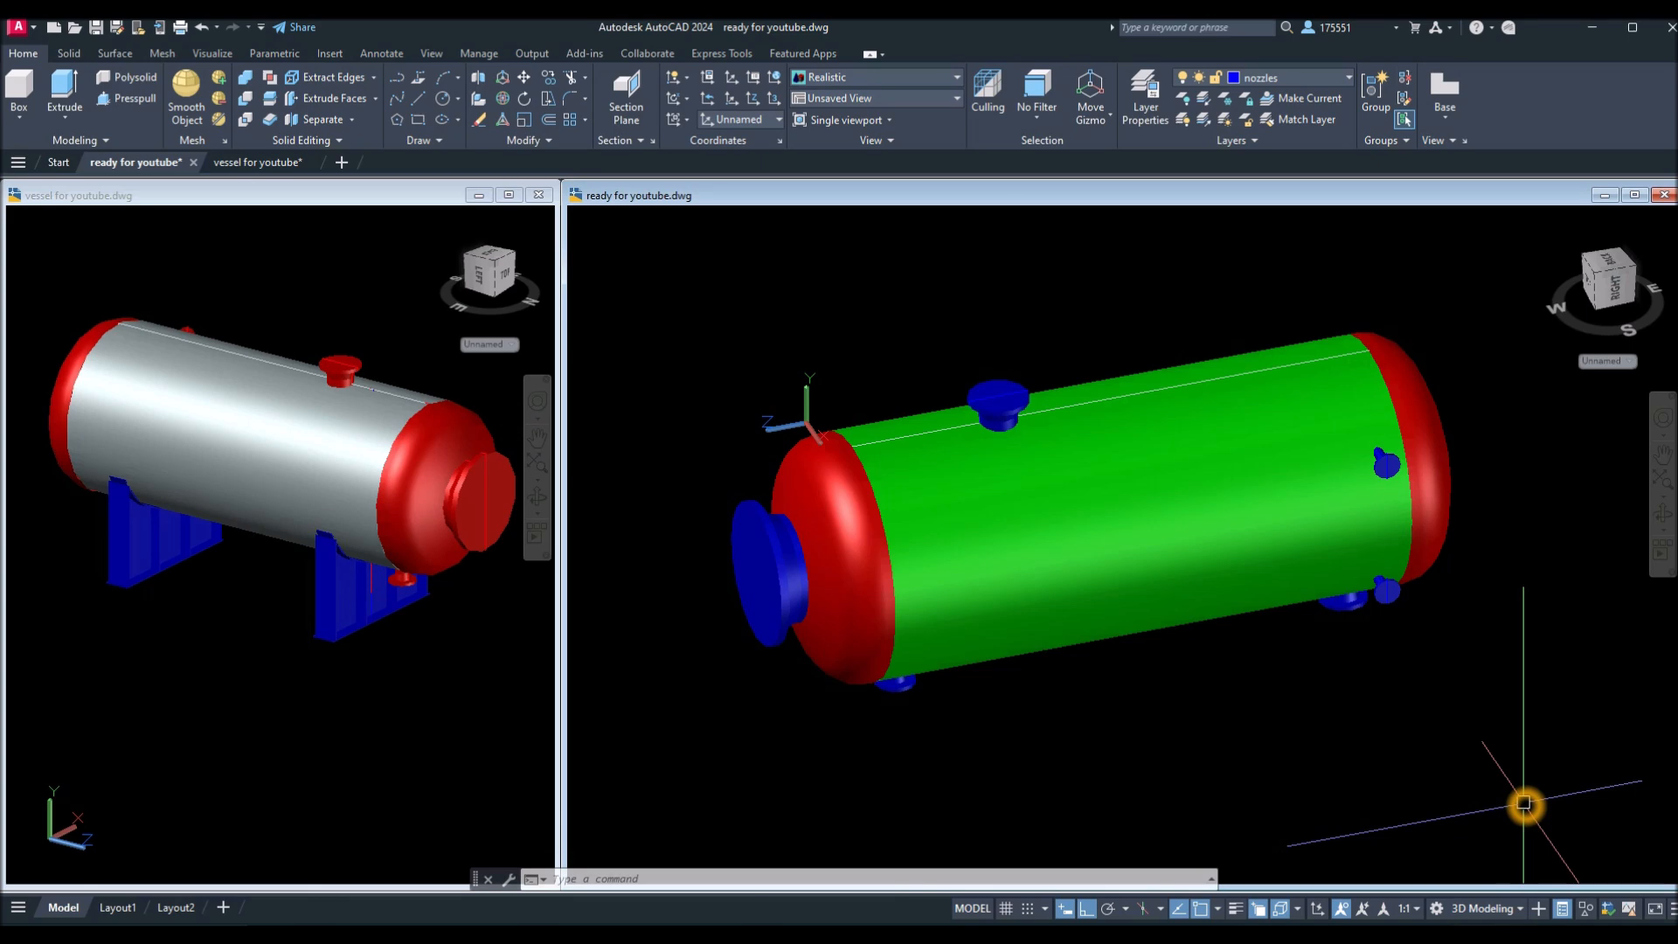
left_click(1609, 802)
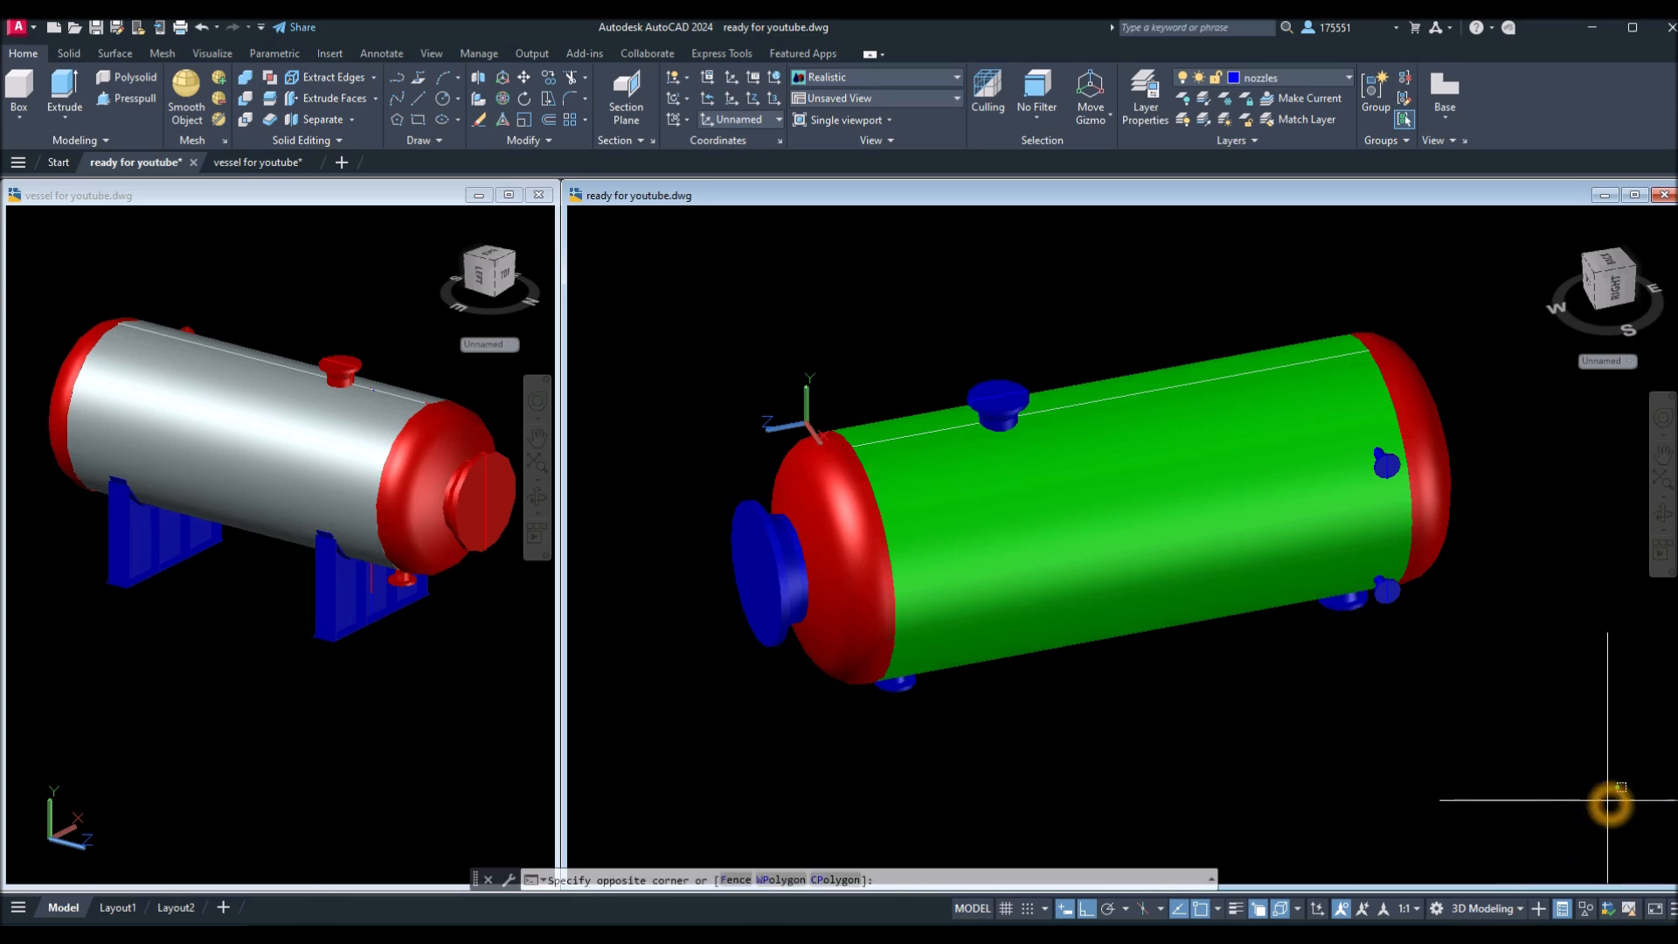